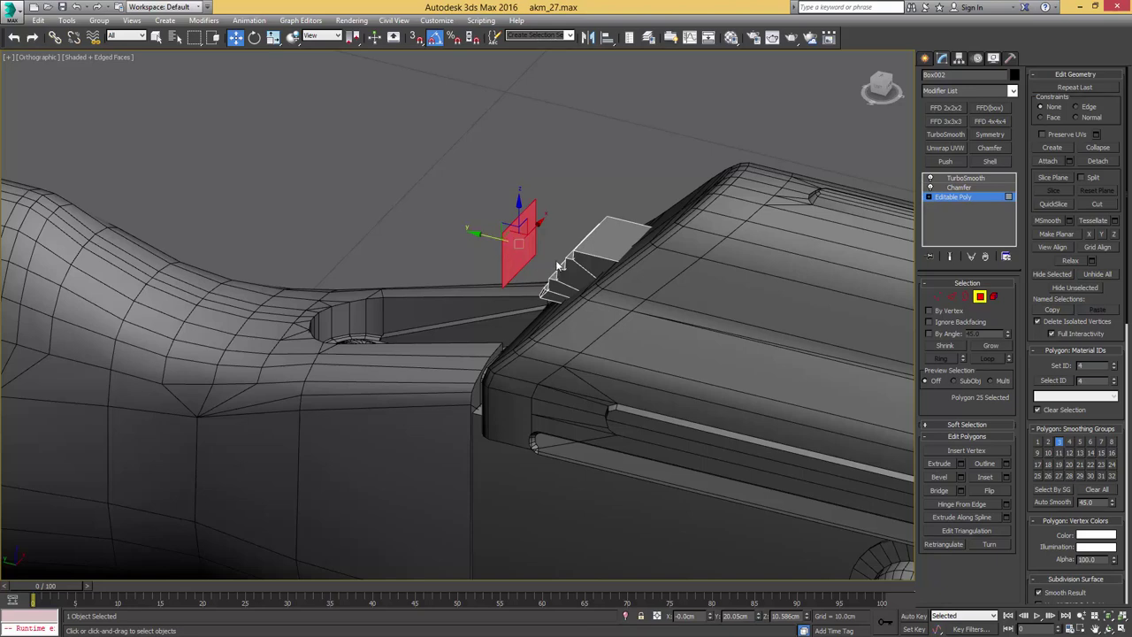
- Detach the copied square polygon in front of the serrated button as a separate object and select that object
click(991, 490)
key(4)
alt+middle_drag(516, 245, 563, 266)
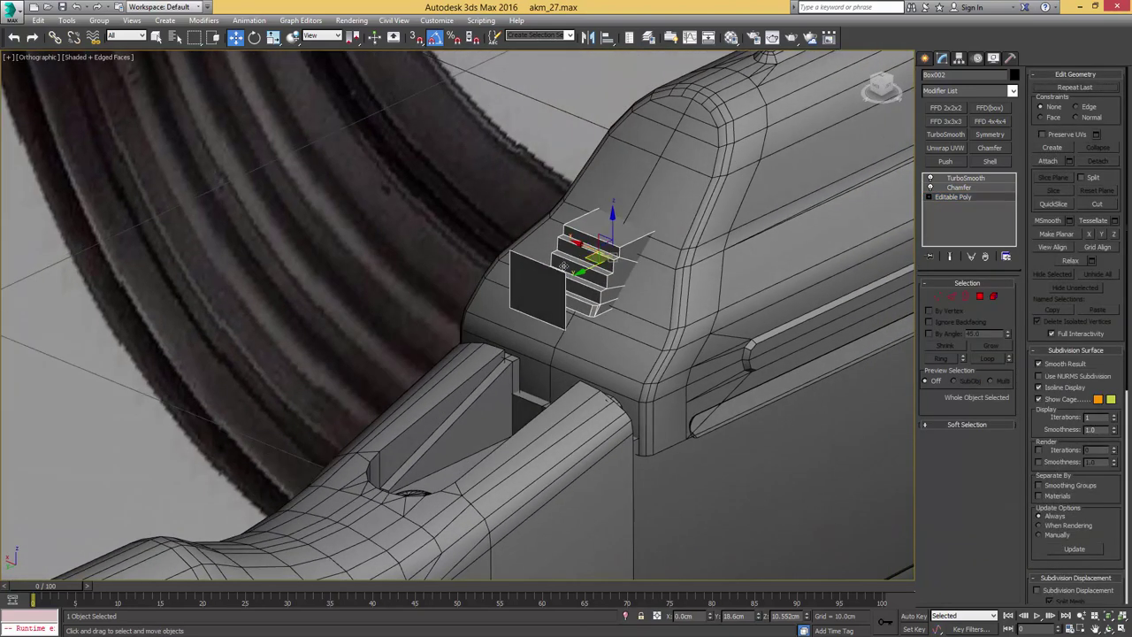
key(4)
key(alt+d)
click(603, 330)
key(4)
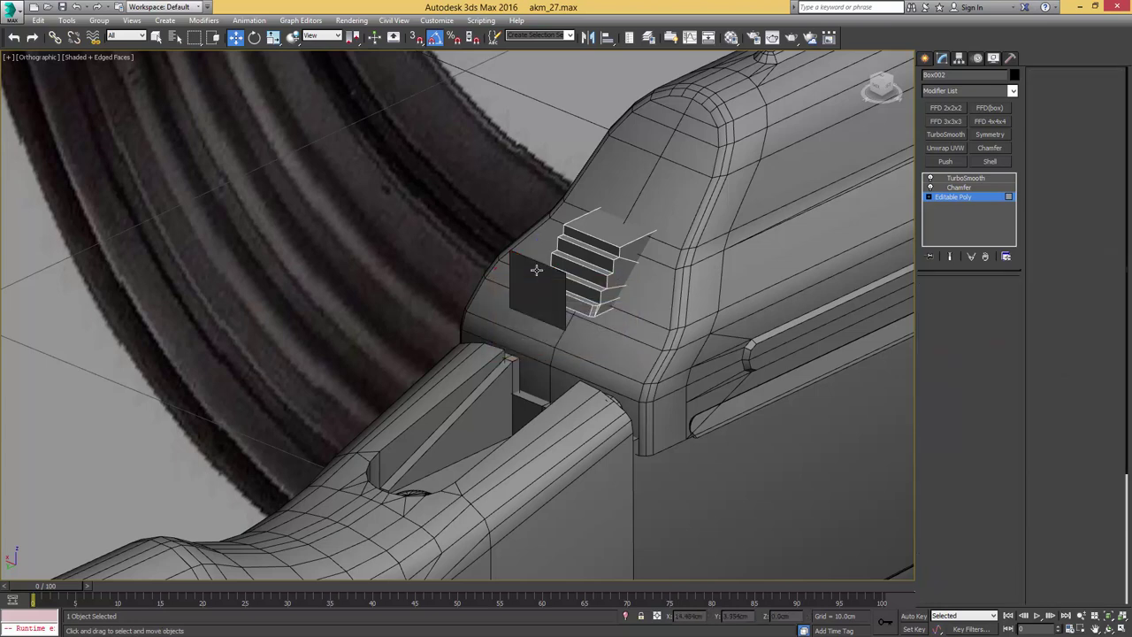
key(q)
click(533, 275)
key(alt+c)
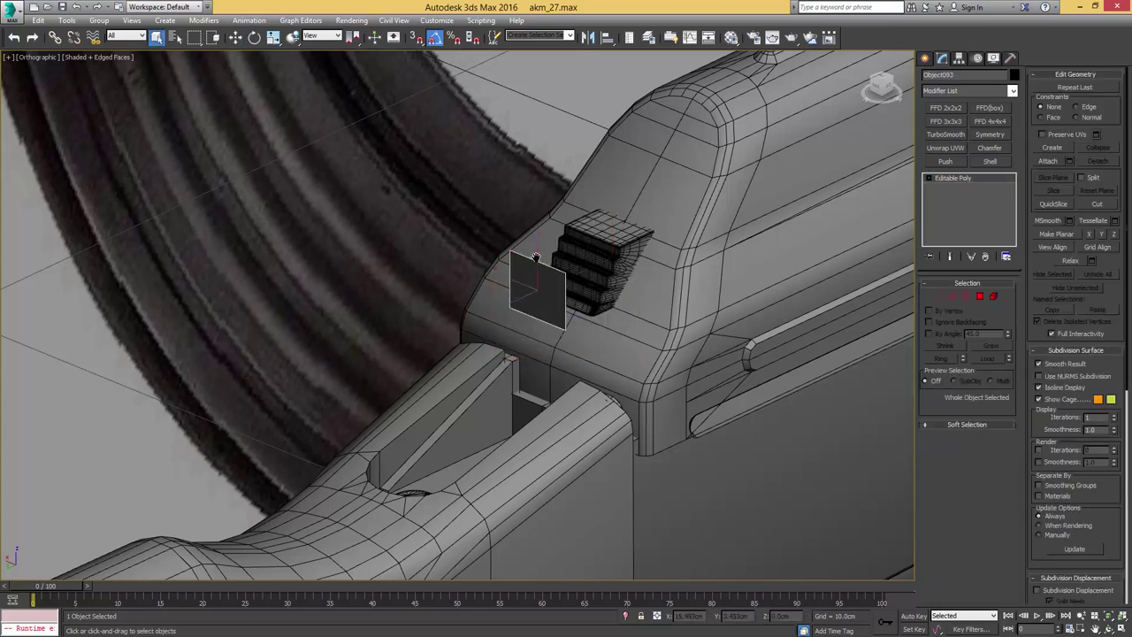
- Extend the detached square's open border back through the sloped end of the receiver cover to form an open box
scroll(536, 256, up, 5)
key(w)
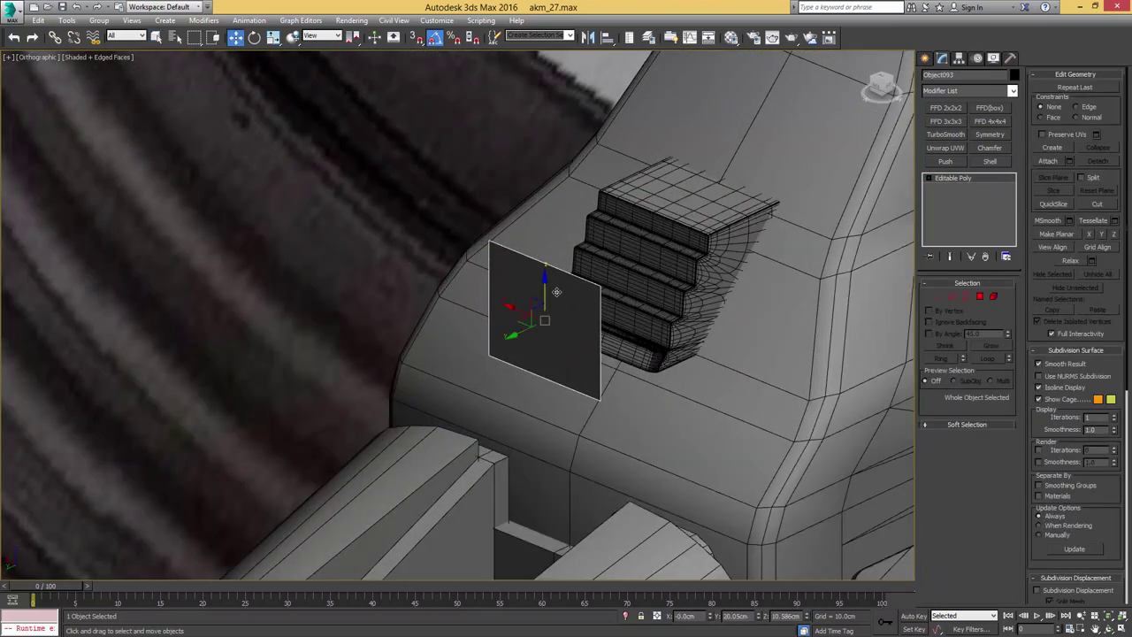
alt+middle_drag(556, 292, 649, 291)
key(3)
key(ctrl+a)
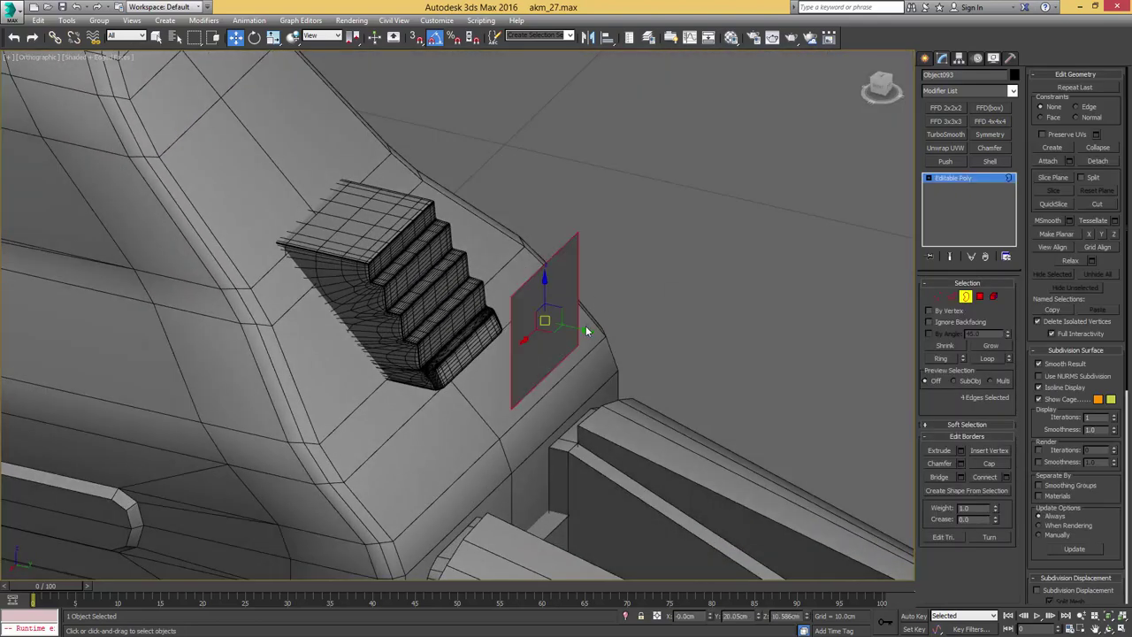
shift+drag(585, 329, 257, 264)
alt+middle_drag(417, 256, 354, 255)
middle_drag(371, 254, 632, 271)
key(3)
- Scale the open box up uniformly to about 107 percent and check its fit against the cover from the side
alt+middle_drag(583, 301, 667, 327)
key(r)
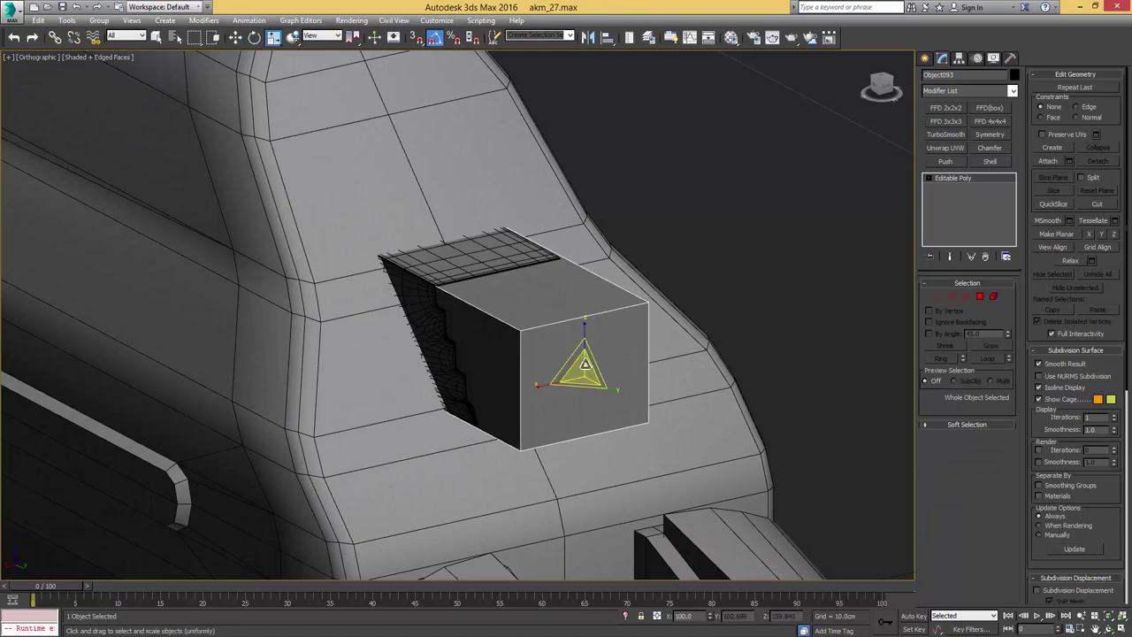
drag(583, 370, 584, 359)
key(alt+x)
alt+middle_drag(585, 349, 521, 305)
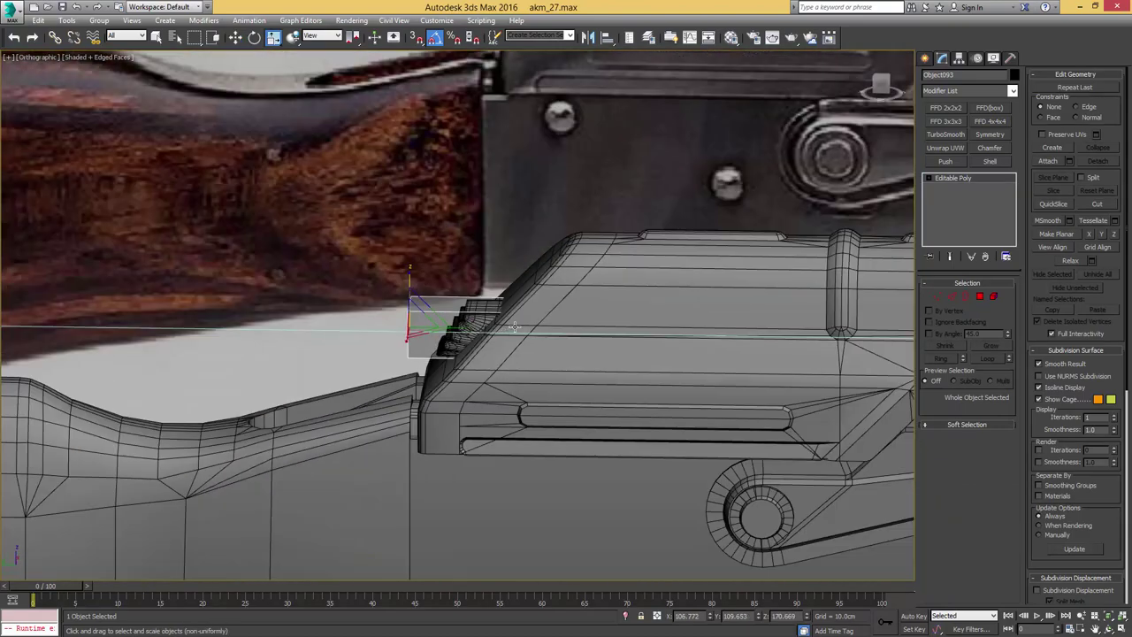
- Isolate the open box together with the receiver cover
key(q)
click(521, 305)
key(alt+q)
middle_drag(361, 278, 681, 265)
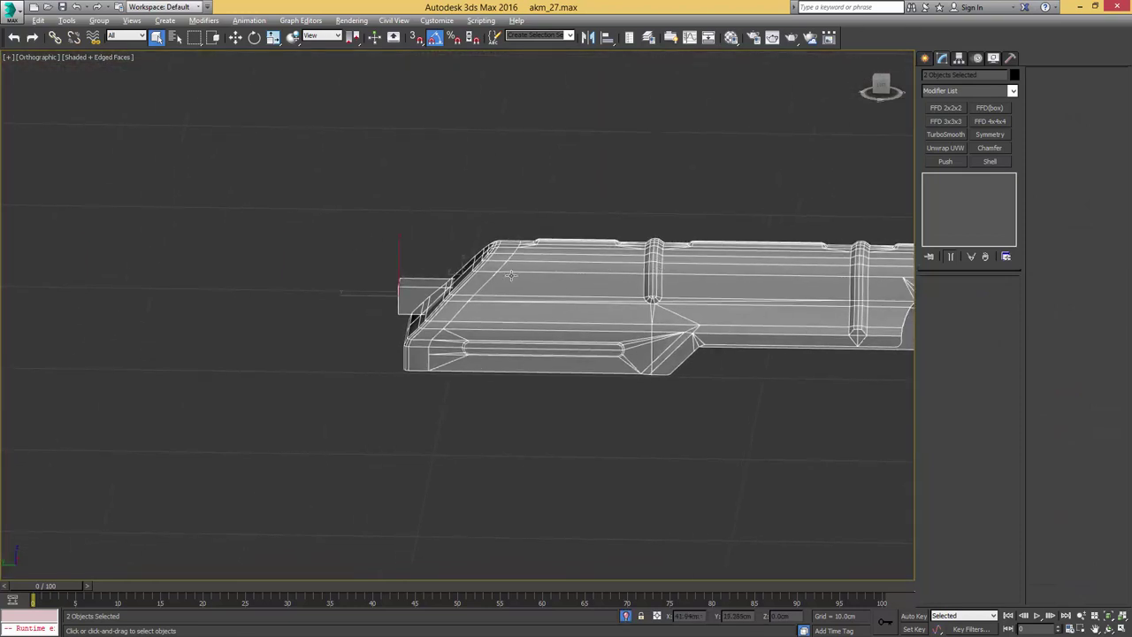
alt+middle_drag(503, 275, 561, 279)
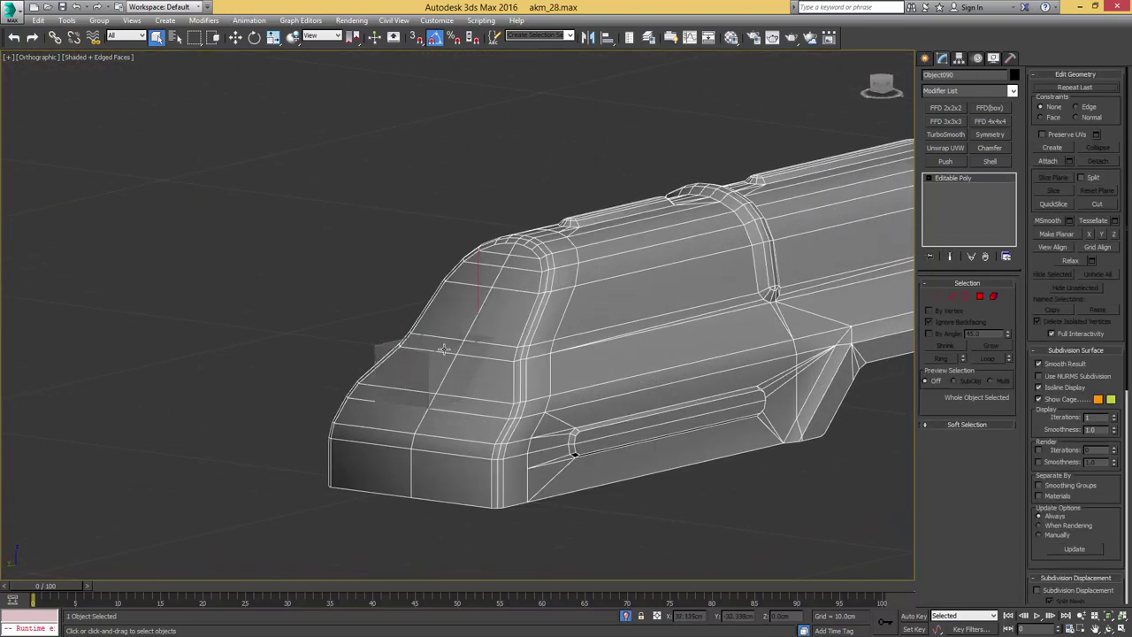
- Subtract the box from the receiver cover with ProBoolean, removing only invisible edges, and convert the result to Editable Poly
click(444, 348)
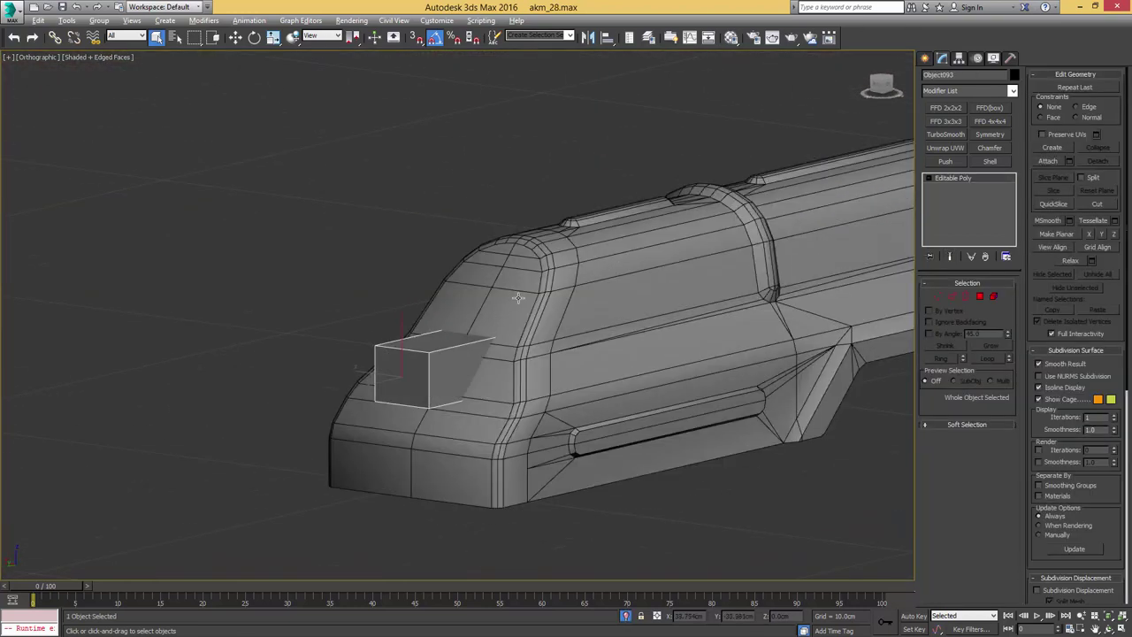
click(615, 271)
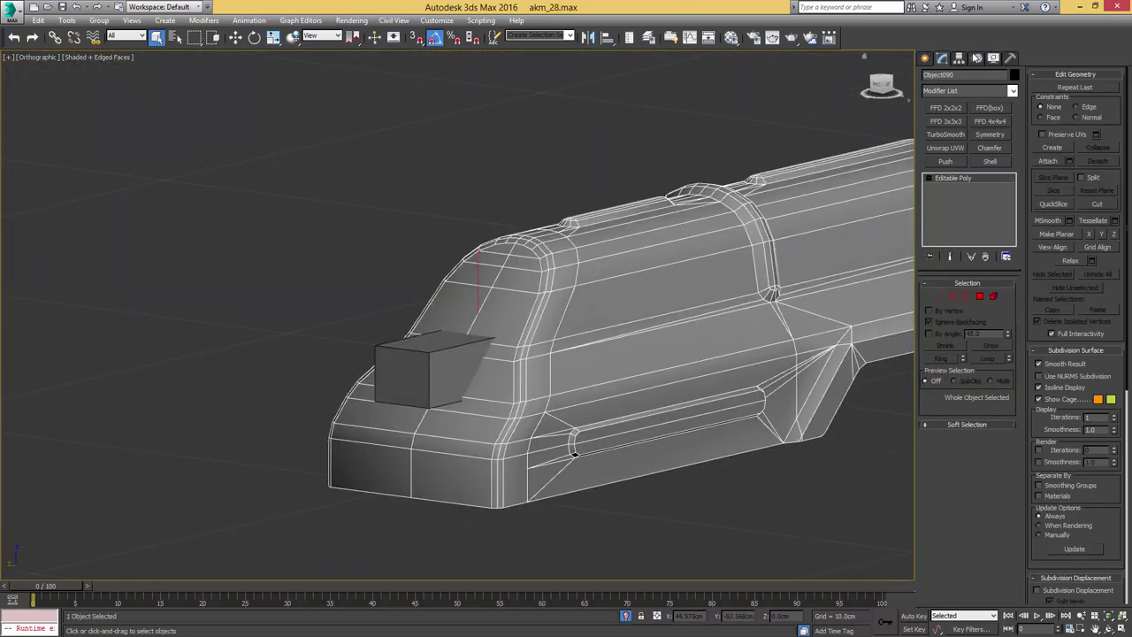
click(925, 59)
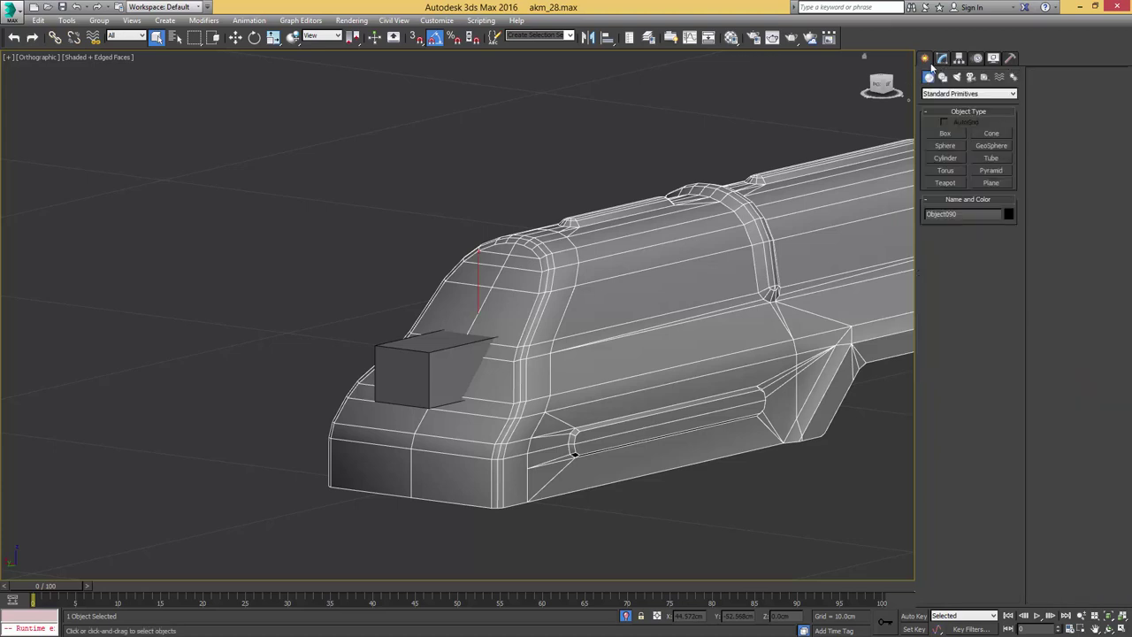
click(964, 93)
click(944, 118)
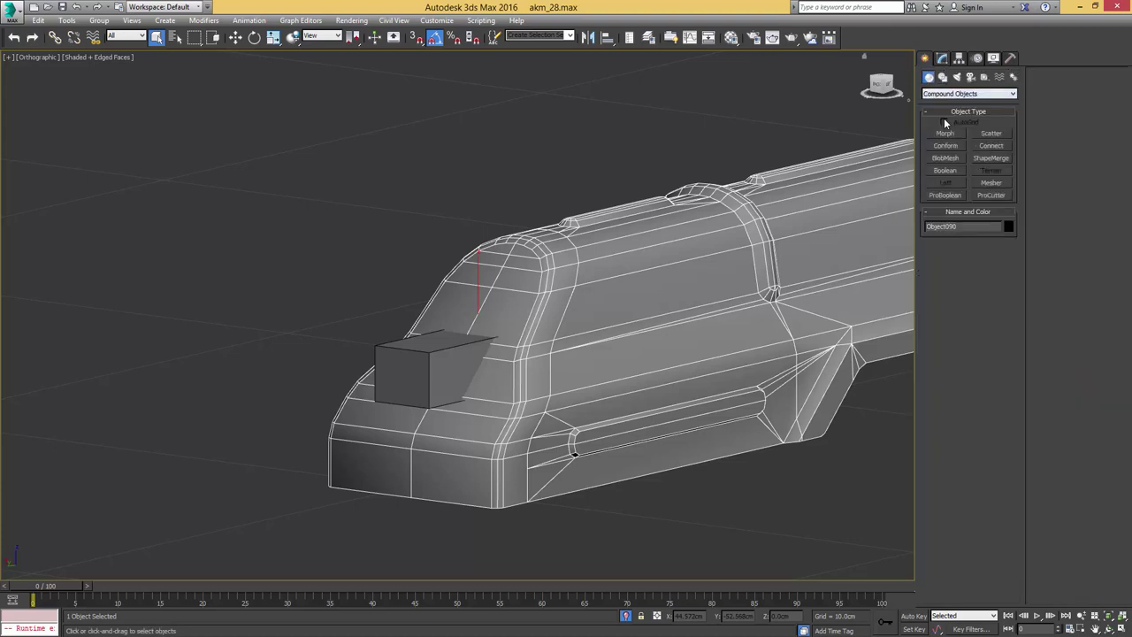
click(945, 195)
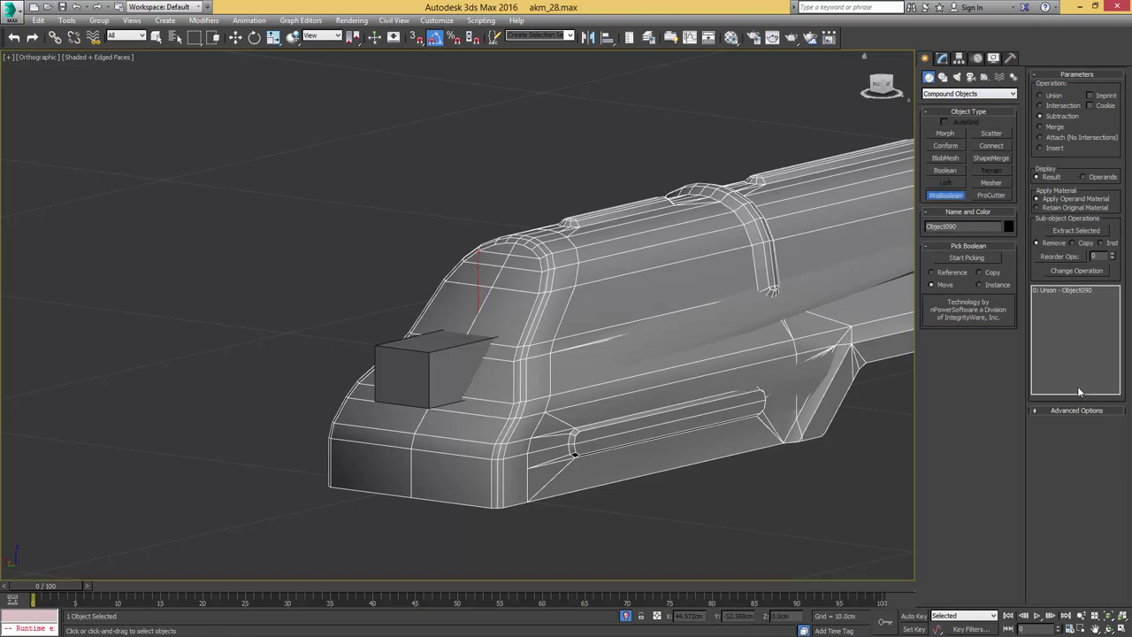
click(1070, 411)
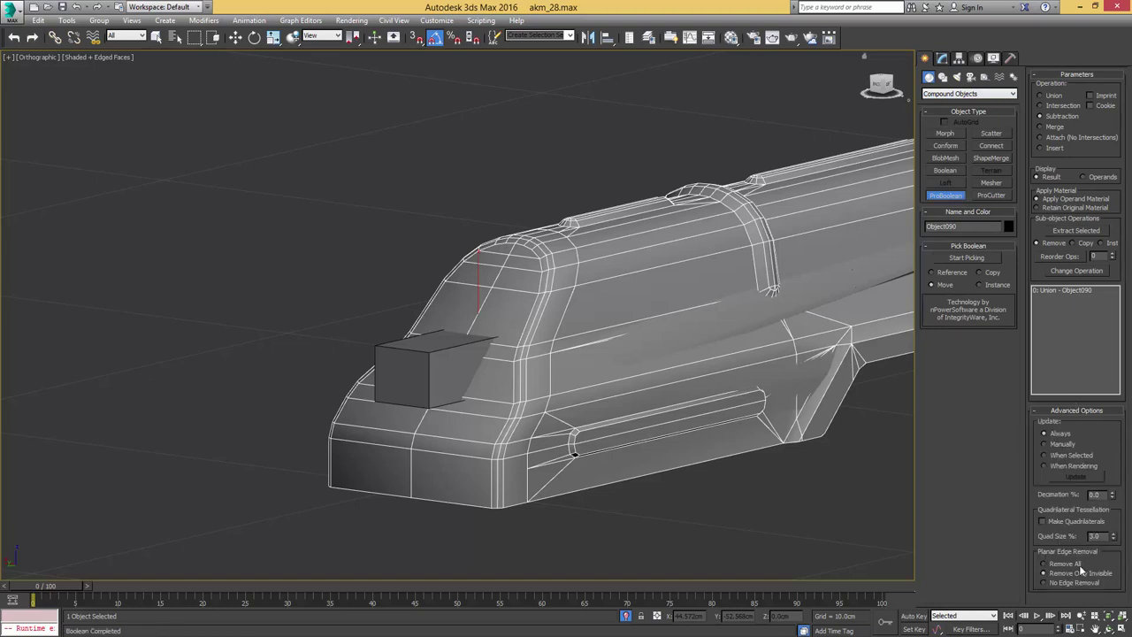
click(969, 257)
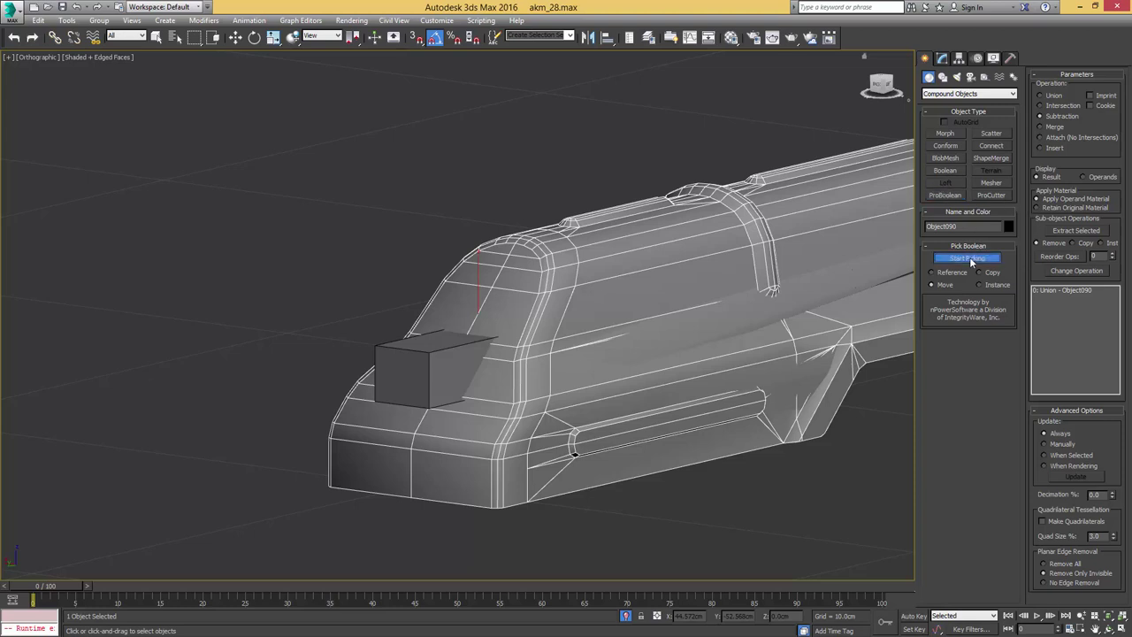
alt+middle_drag(592, 220, 545, 250)
click(514, 289)
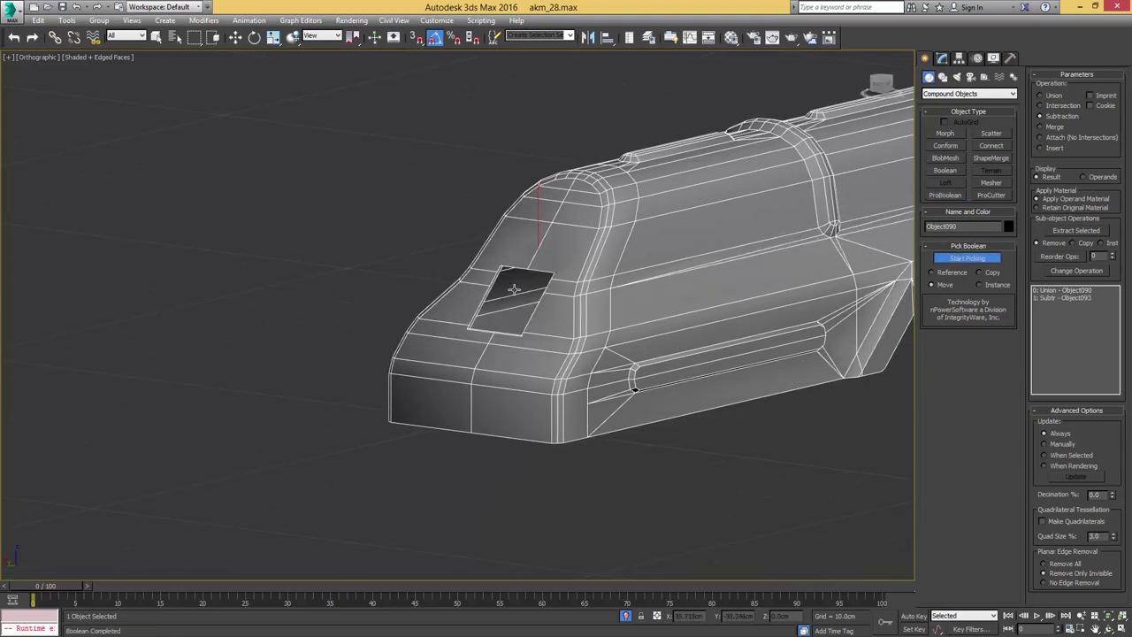
middle_drag(687, 200, 661, 210)
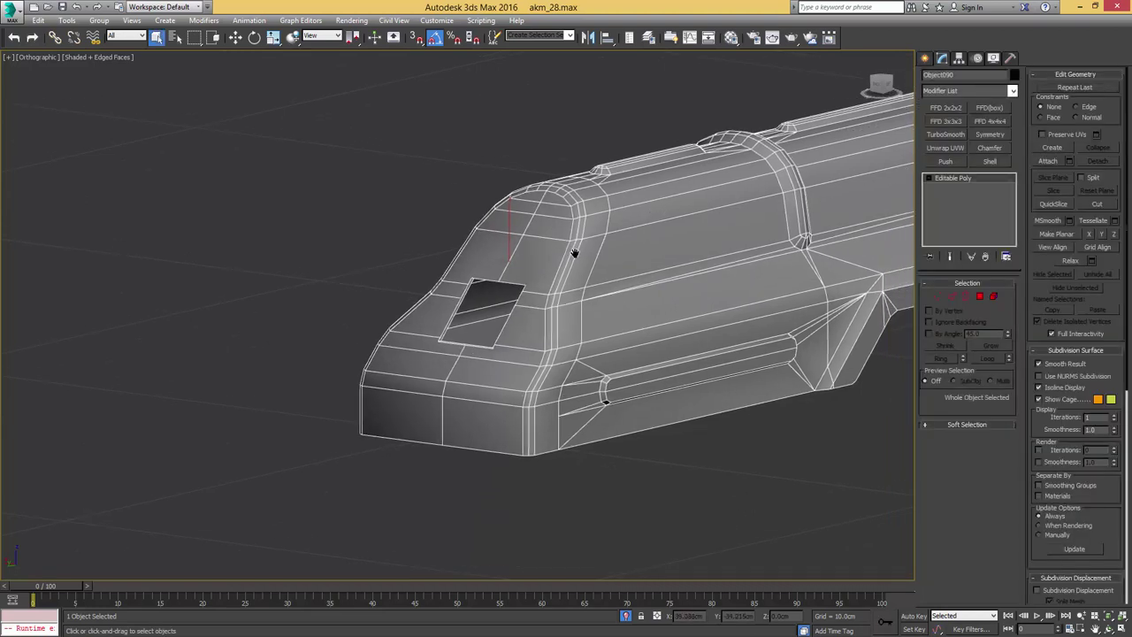
- Connect one upper corner vertex of the rectangular opening to the nearest vertex above it on the cover's rounded edge
middle_drag(573, 251, 608, 209)
scroll(591, 217, up, 5)
key(1)
middle_drag(528, 258, 610, 276)
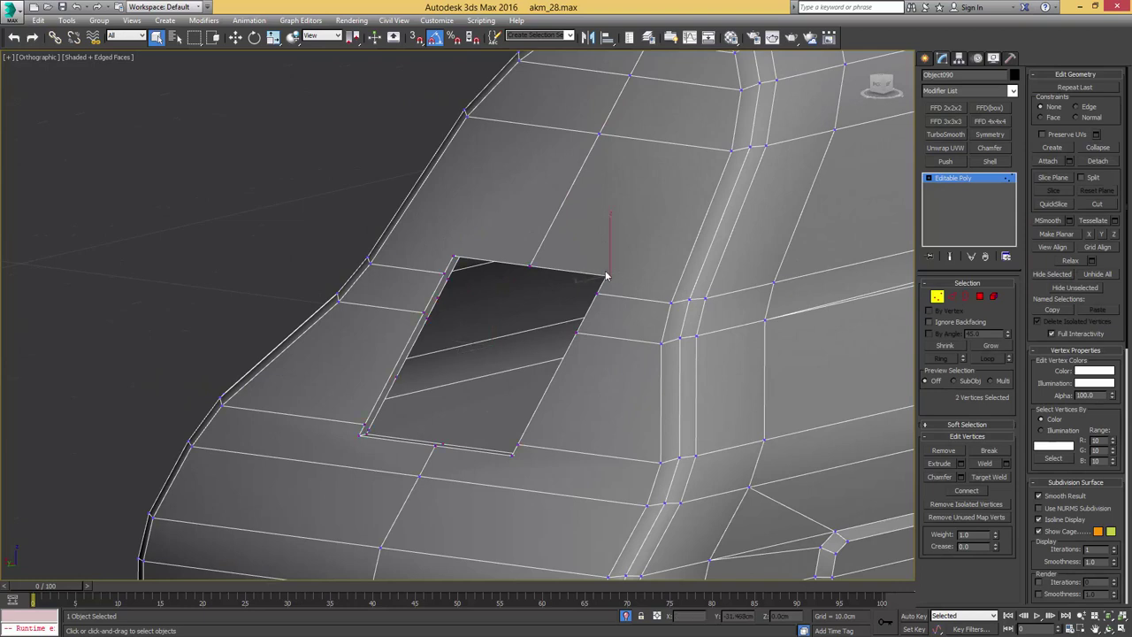
scroll(699, 211, down, 2)
ctrl+click(722, 168)
key(ctrl+shift+e)
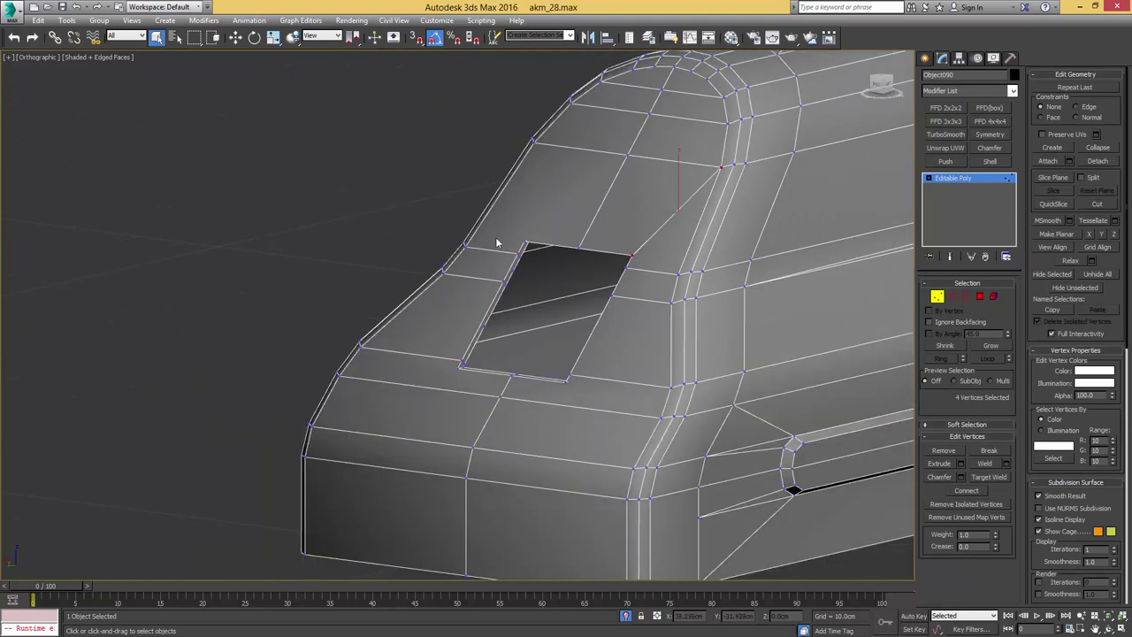
- Connect the opening's opposite upper corner to the matching vertex on the cover's other rounded edge
key(F3)
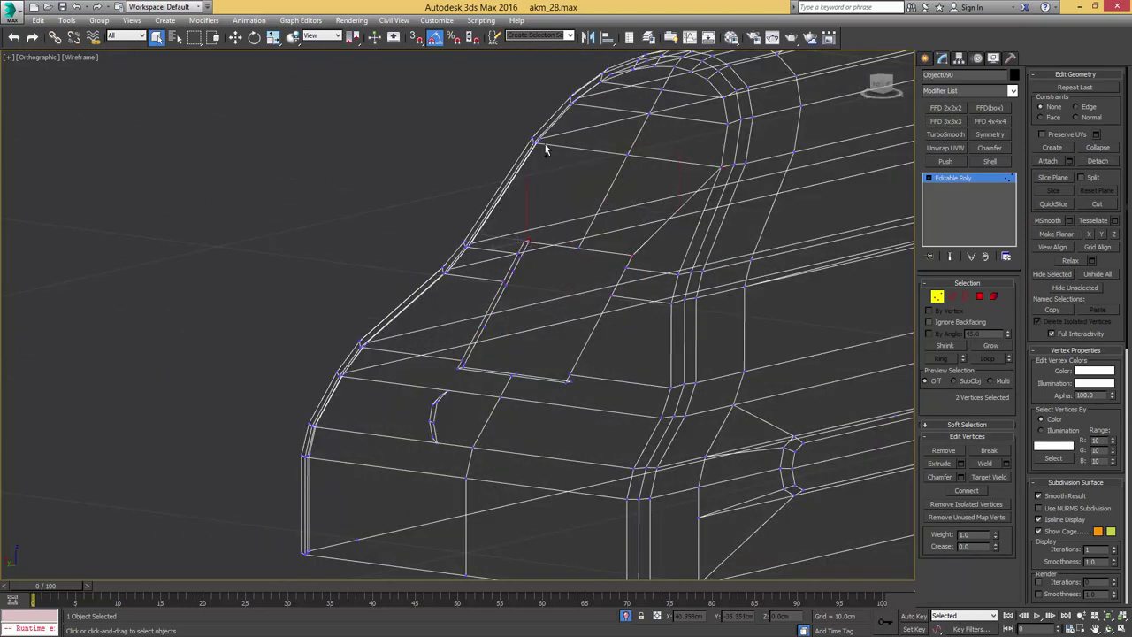
key(F3)
mouse_move(571, 178)
alt+middle_down()
mouse_move(494, 124)
mouse_move(432, 104)
mouse_move(525, 168)
alt+middle_up()
scroll(525, 168, down, 3)
click(554, 256)
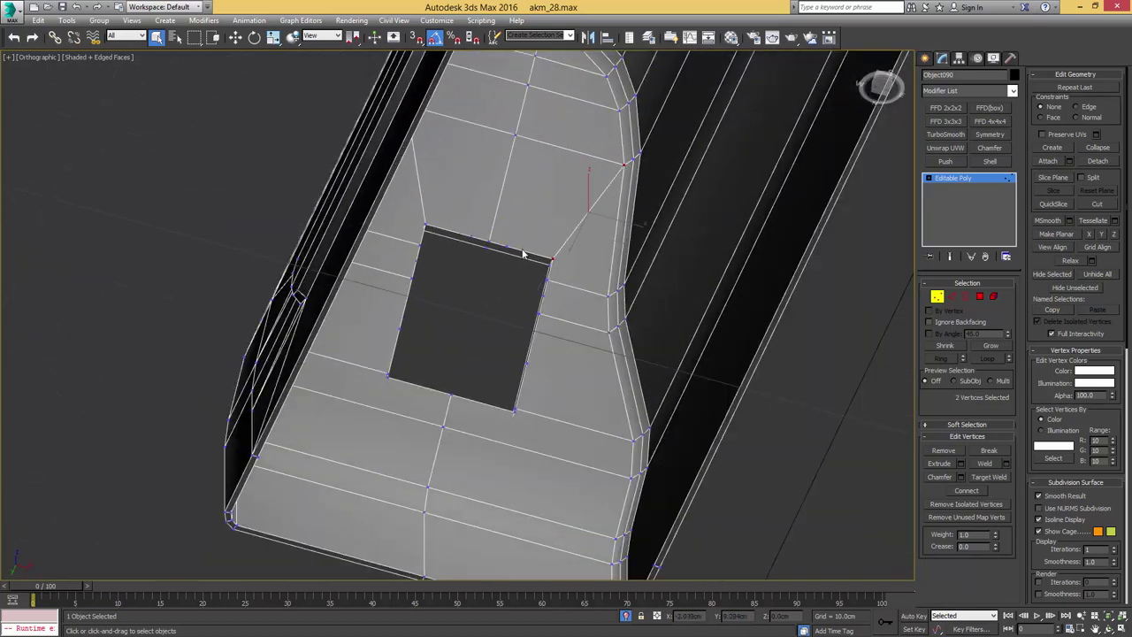
- Remove the two stray vertices on either side of the midpoint along the opening's upper edge
scroll(522, 254, up, 4)
click(532, 219)
ctrl+click(431, 194)
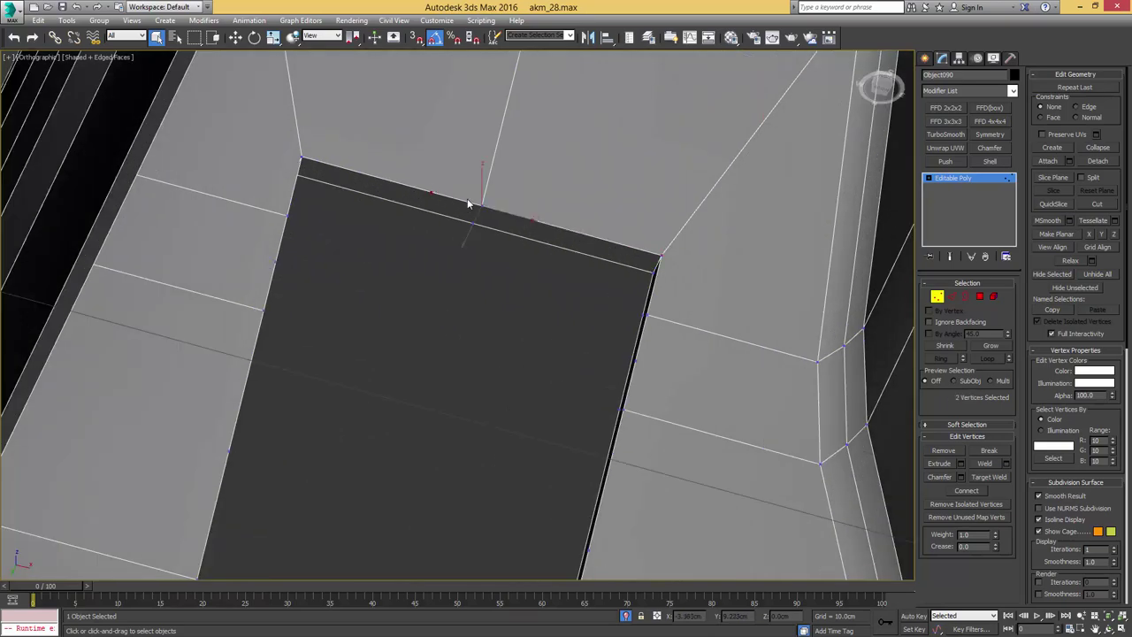
scroll(470, 203, down, 4)
- Connect the outer and inner midpoint vertices across the cover's thickness on the opening's upper and lower edges
alt+middle_drag(382, 207, 436, 217)
scroll(460, 202, down, 2)
middle_drag(230, 238, 539, 166)
scroll(364, 270, up, 6)
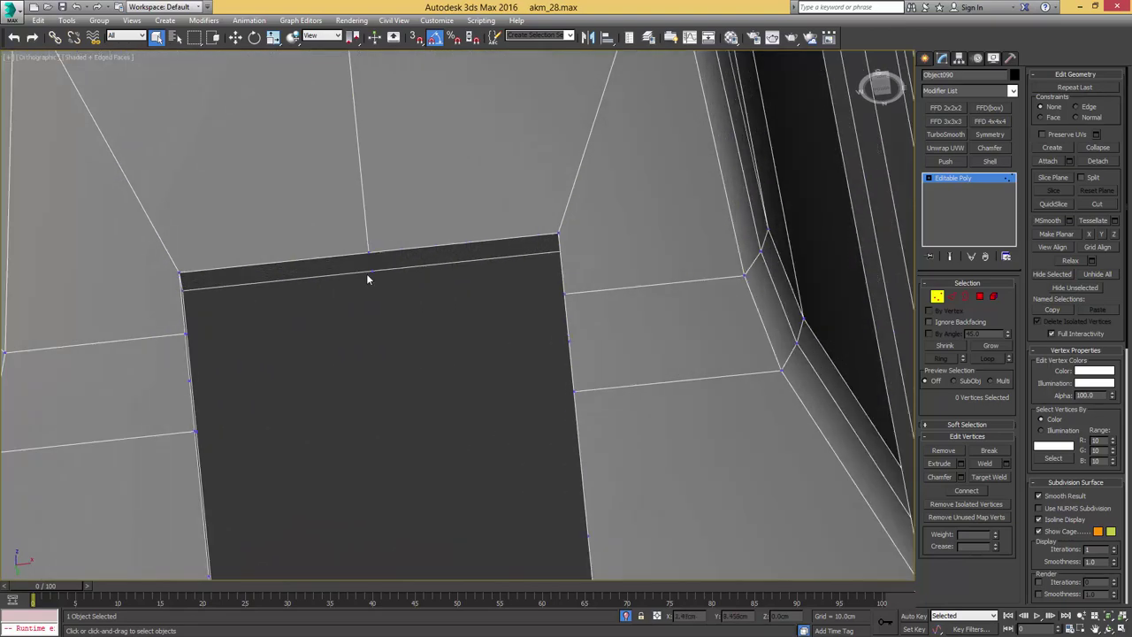
drag(366, 276, 425, 218)
scroll(427, 217, down, 5)
alt+middle_drag(427, 218, 548, 305)
scroll(542, 273, up, 5)
scroll(528, 299, down, 4)
scroll(553, 308, up, 4)
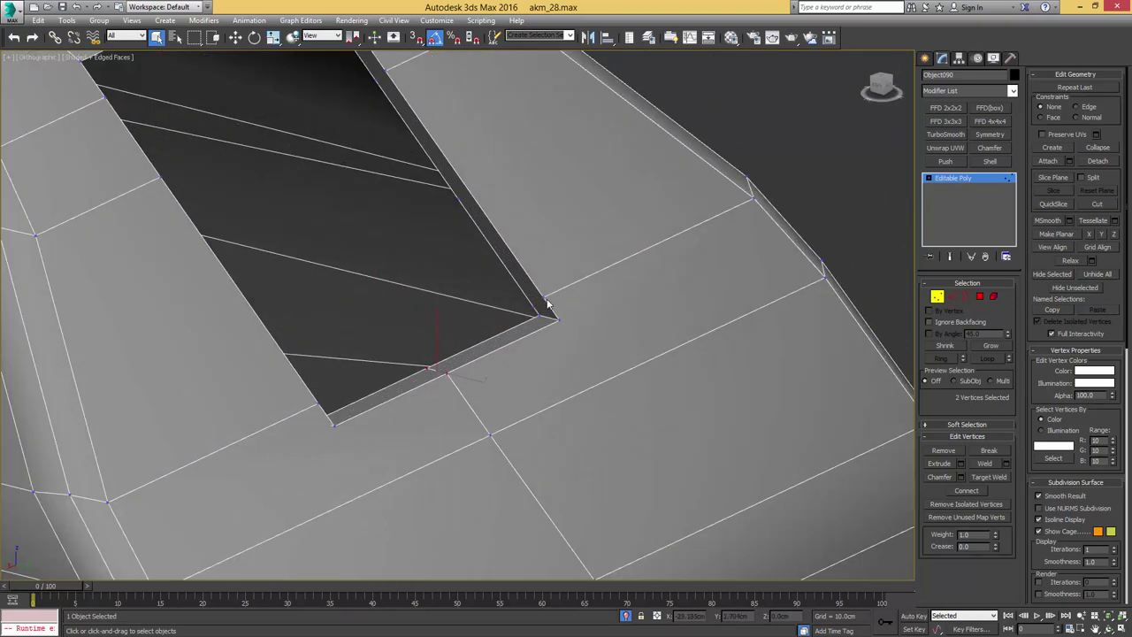
- Target-weld the loose edge vertices just above the opening's two lower corners onto those corners
key(ctrl+shift+w)
click(557, 319)
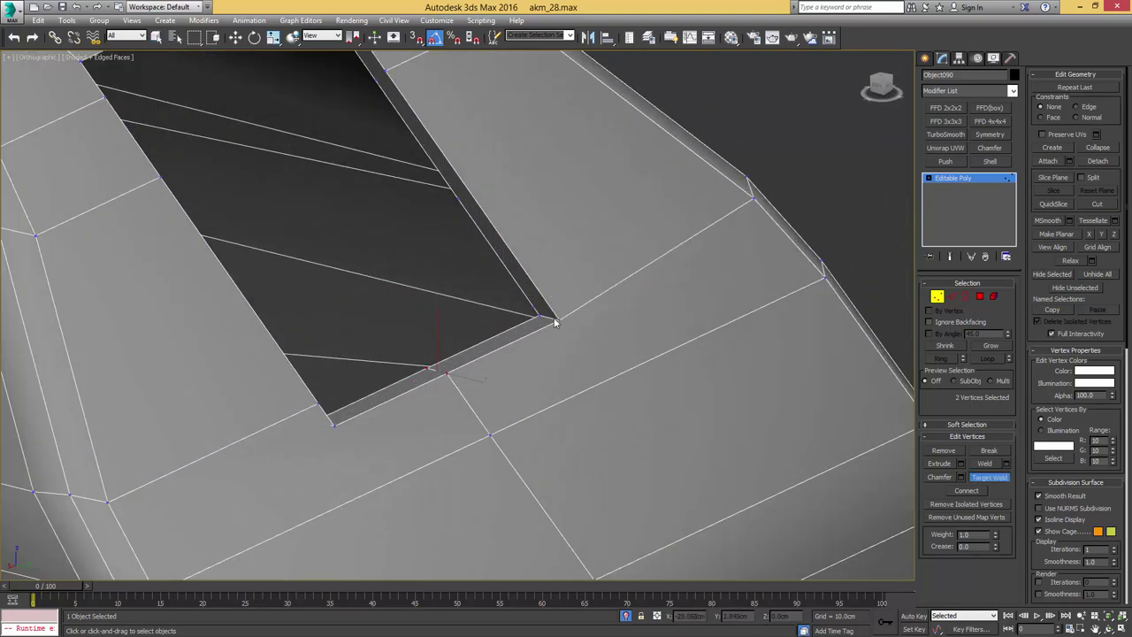
scroll(537, 315, down, 5)
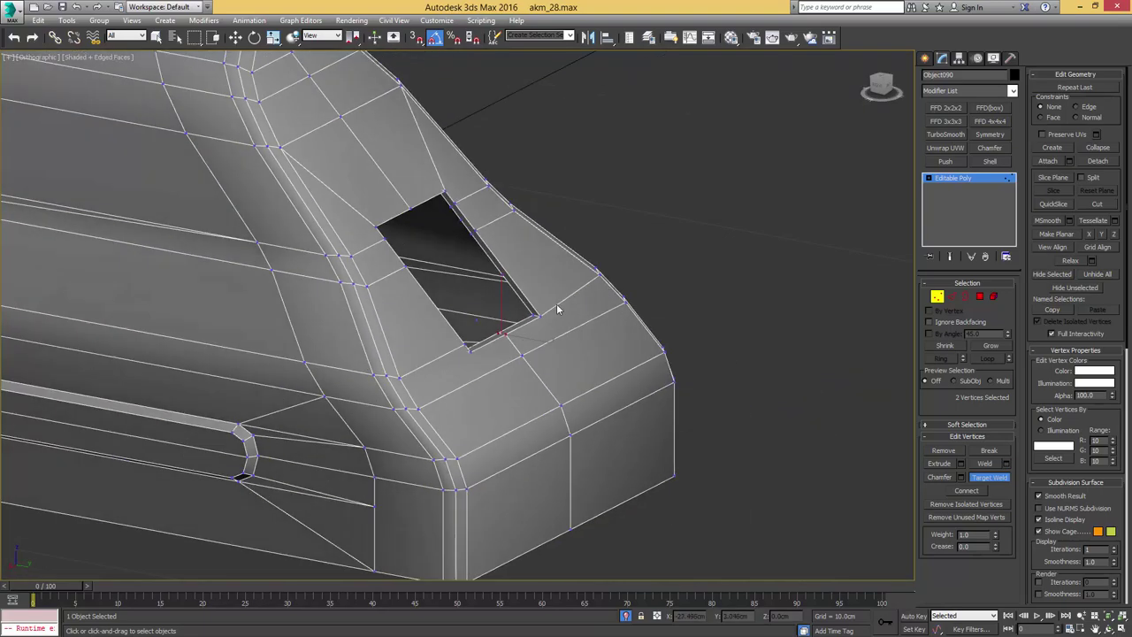
alt+middle_drag(557, 303, 685, 268)
scroll(588, 324, up, 6)
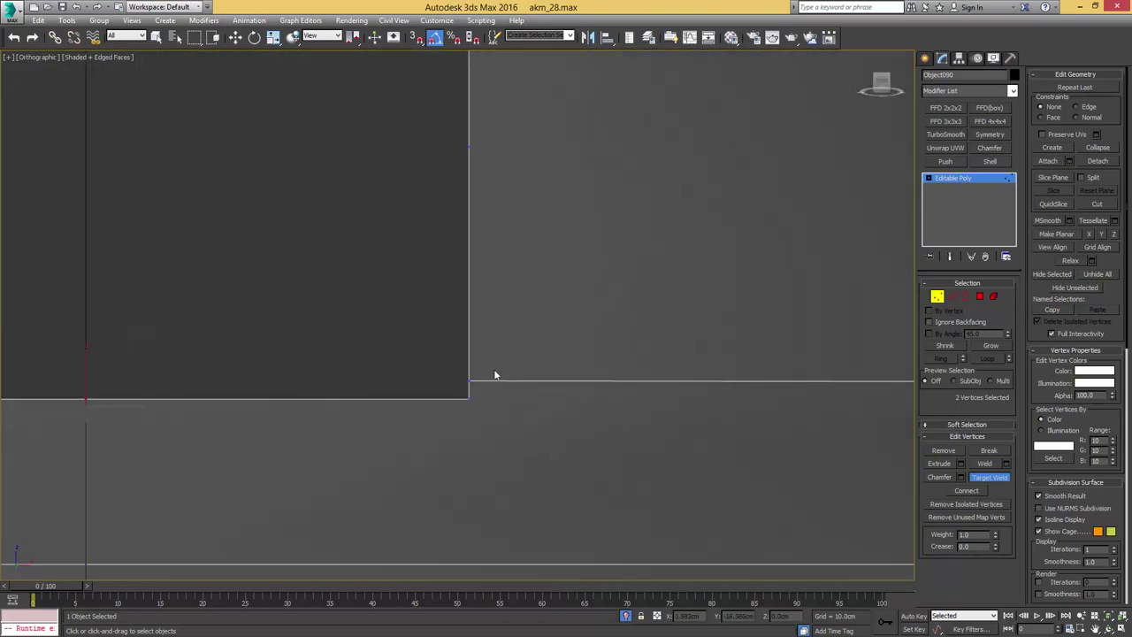
scroll(488, 380, down, 6)
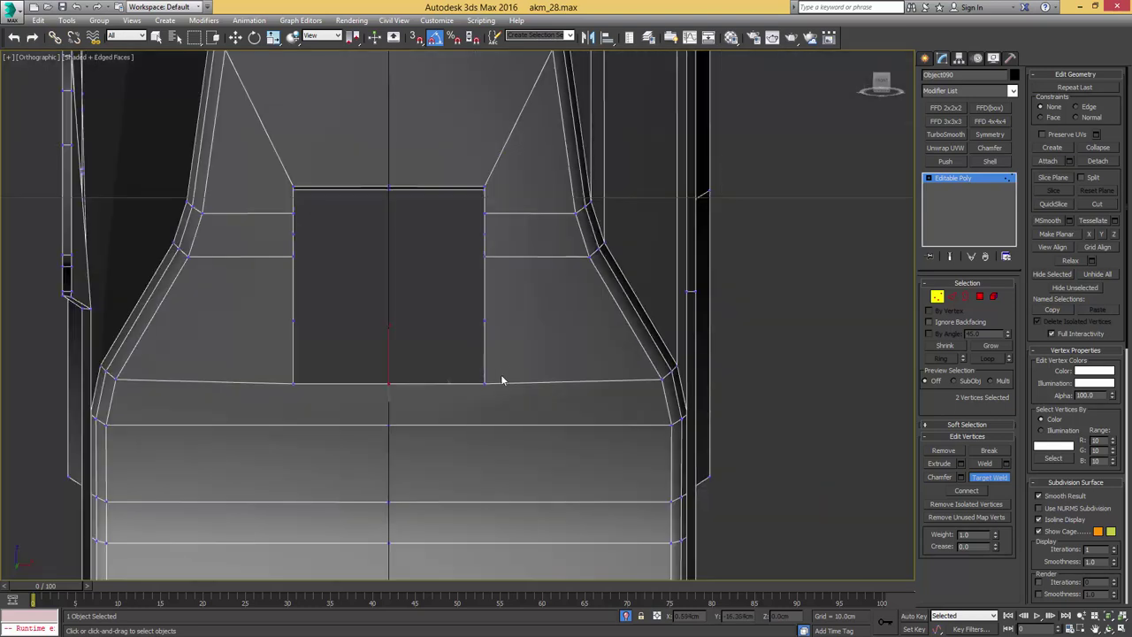
middle_drag(303, 385, 372, 338)
right_click(297, 369)
- Try connecting the opening's two lower corners to the vertices below them on the cover's outer edges
ctrl+click(290, 357)
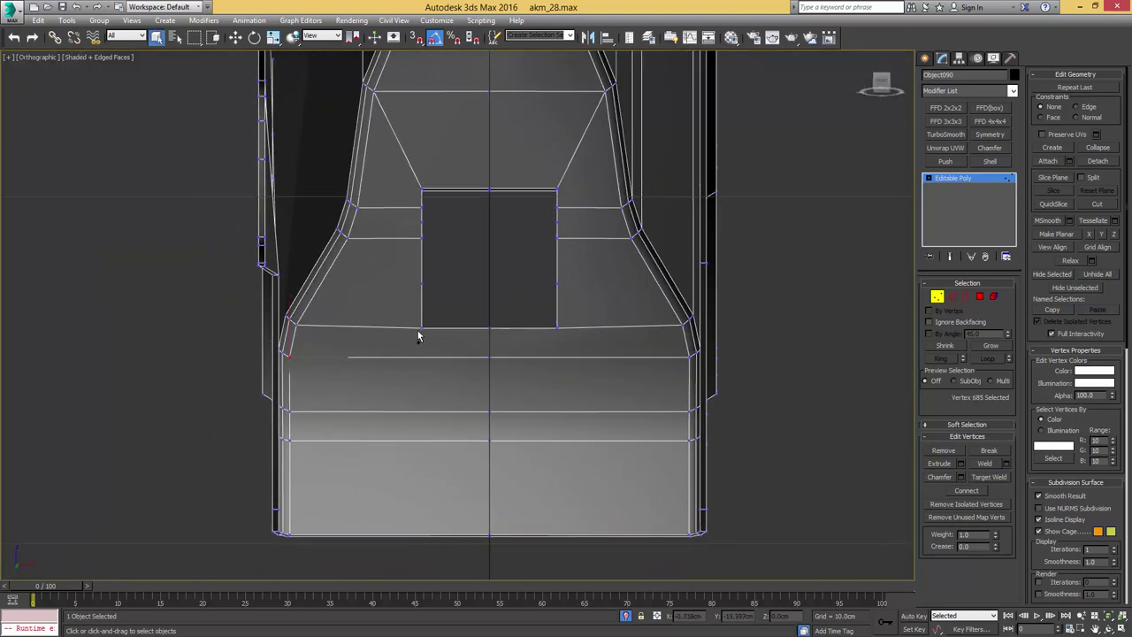
key(ctrl+shift+e)
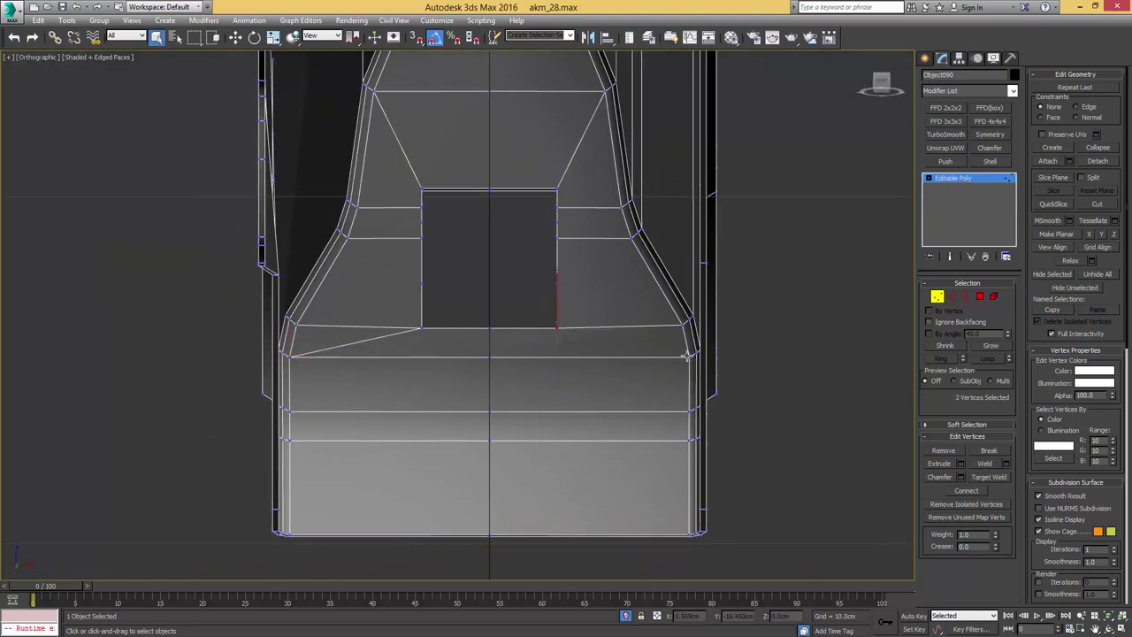
ctrl+click(687, 356)
key(ctrl+shift+e)
- Remove the unneeded mid-edge vertices along the side edges of the rectangular opening
alt+middle_drag(578, 270, 452, 395)
scroll(453, 394, up, 5)
alt+middle_drag(492, 313, 500, 394)
scroll(536, 338, down, 5)
click(548, 382)
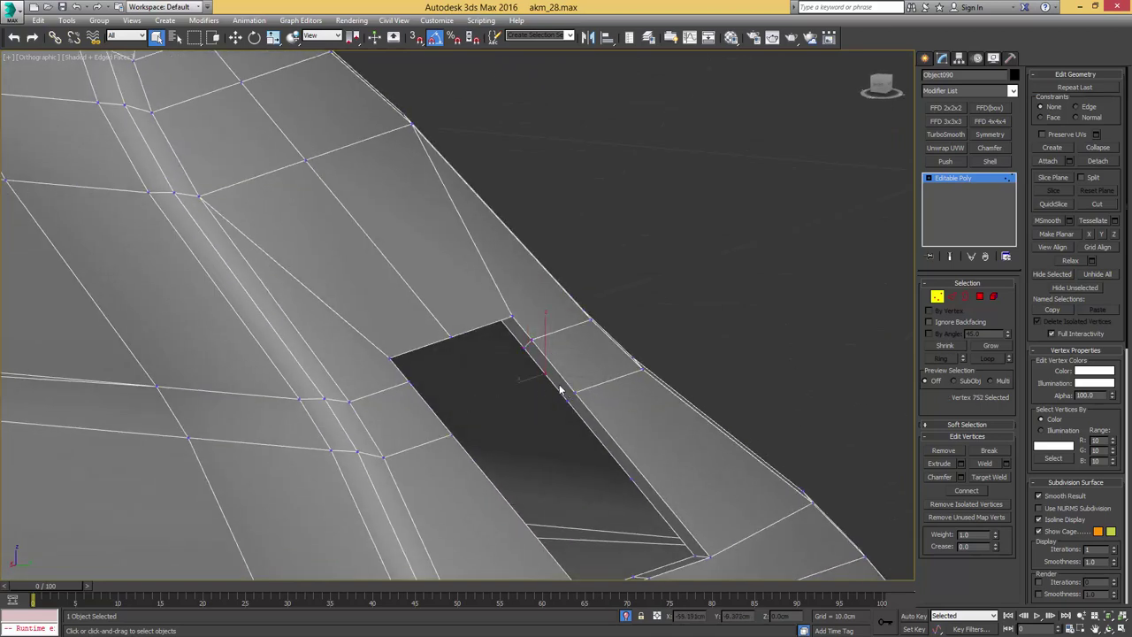
click(633, 480)
alt+middle_drag(632, 480, 630, 309)
click(717, 407)
scroll(654, 312, down, 2)
scroll(650, 309, down, 8)
scroll(632, 312, up, 6)
- Merge the leftover vertices at the opening's lower corners into the corner vertices with Target Weld
middle_drag(639, 438, 650, 332)
scroll(659, 327, up, 4)
scroll(650, 332, down, 4)
middle_drag(650, 331, 351, 338)
middle_drag(82, 379, 670, 354)
scroll(211, 327, up, 4)
key(ctrl+shift+w)
click(188, 360)
scroll(222, 355, down, 4)
middle_drag(328, 318, 495, 311)
scroll(592, 345, up, 3)
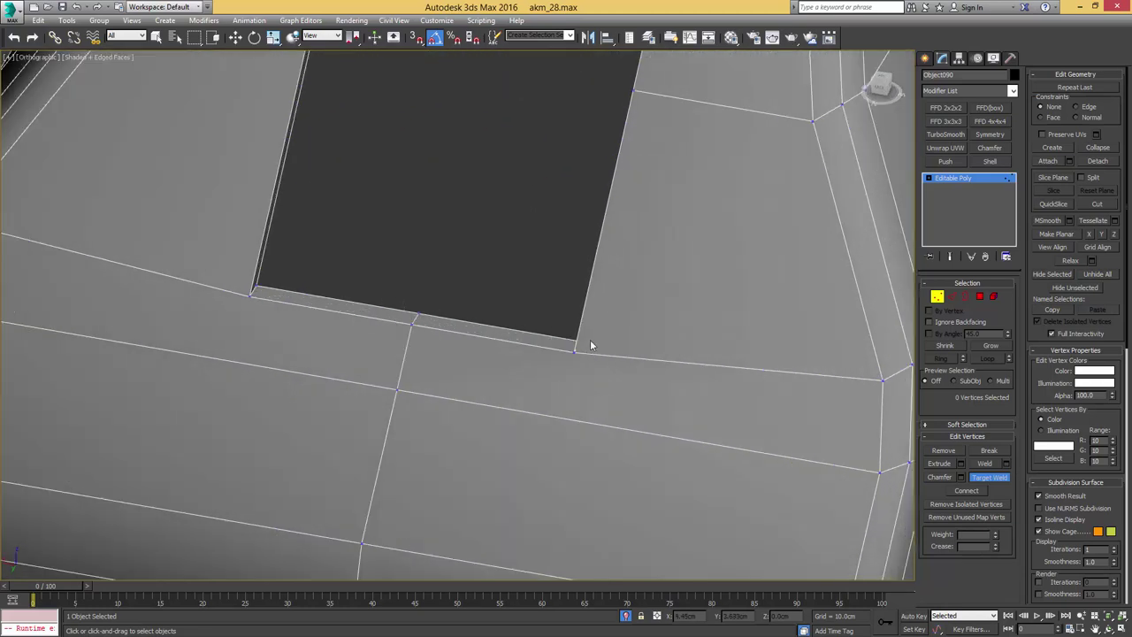
right_click(561, 361)
- Connect each lower corner of the opening to the lower vertex on the cover's outer edge on its side
click(577, 345)
scroll(594, 354, down, 3)
middle_drag(593, 354, 537, 341)
ctrl+click(686, 394)
key(ctrl+shift+e)
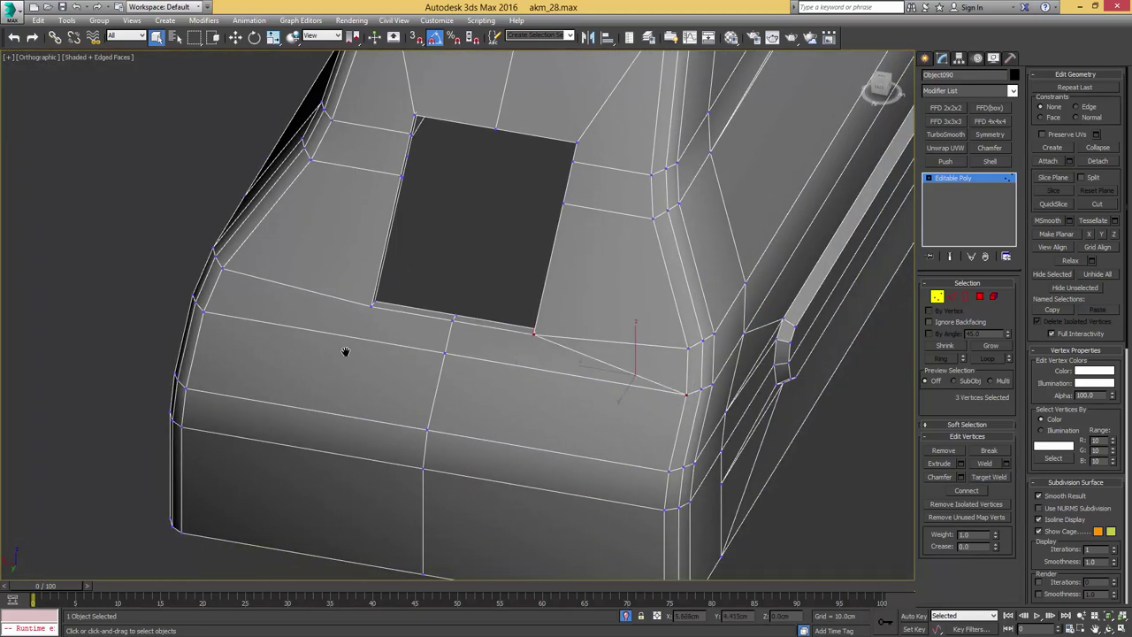
middle_drag(348, 350, 493, 355)
click(517, 310)
ctrl+drag(367, 306, 334, 323)
alt+middle_drag(379, 325, 475, 376)
scroll(495, 372, down, 4)
scroll(533, 347, up, 5)
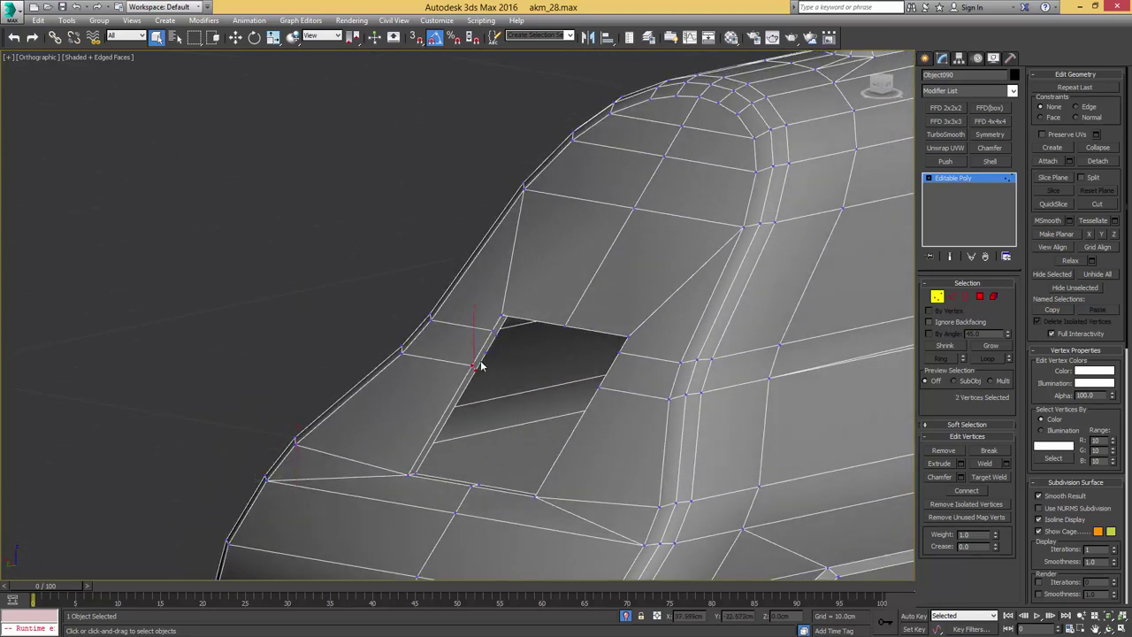
- Inspect the rectangular opening from both sides of the cover, including its shading without the edge display
scroll(498, 336, up, 5)
click(483, 396)
alt+middle_drag(483, 396, 363, 336)
click(399, 345)
scroll(442, 340, down, 6)
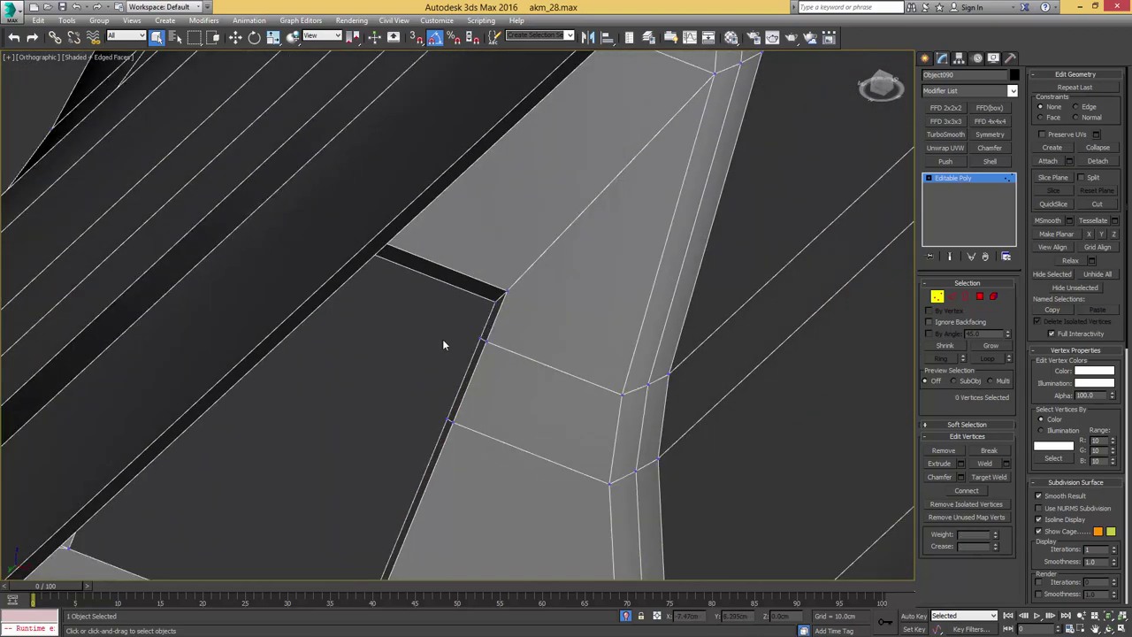
alt+middle_drag(413, 418, 571, 455)
scroll(619, 371, down, 7)
middle_drag(632, 337, 591, 384)
scroll(551, 357, up, 5)
key(1)
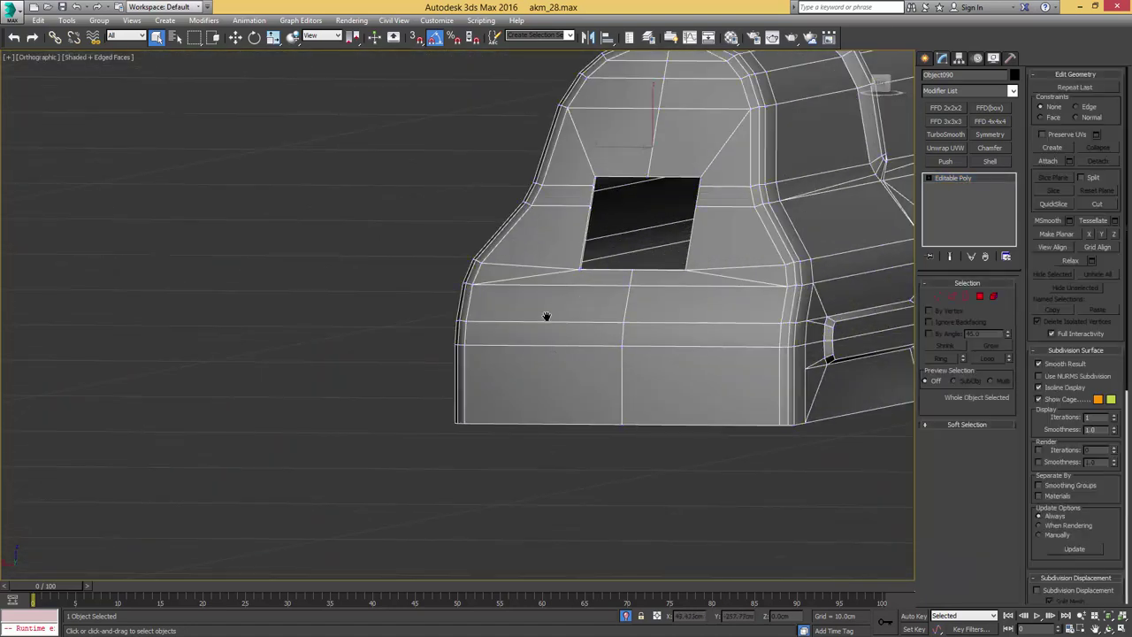
middle_drag(584, 294, 489, 360)
key(F4)
middle_drag(489, 266, 477, 321)
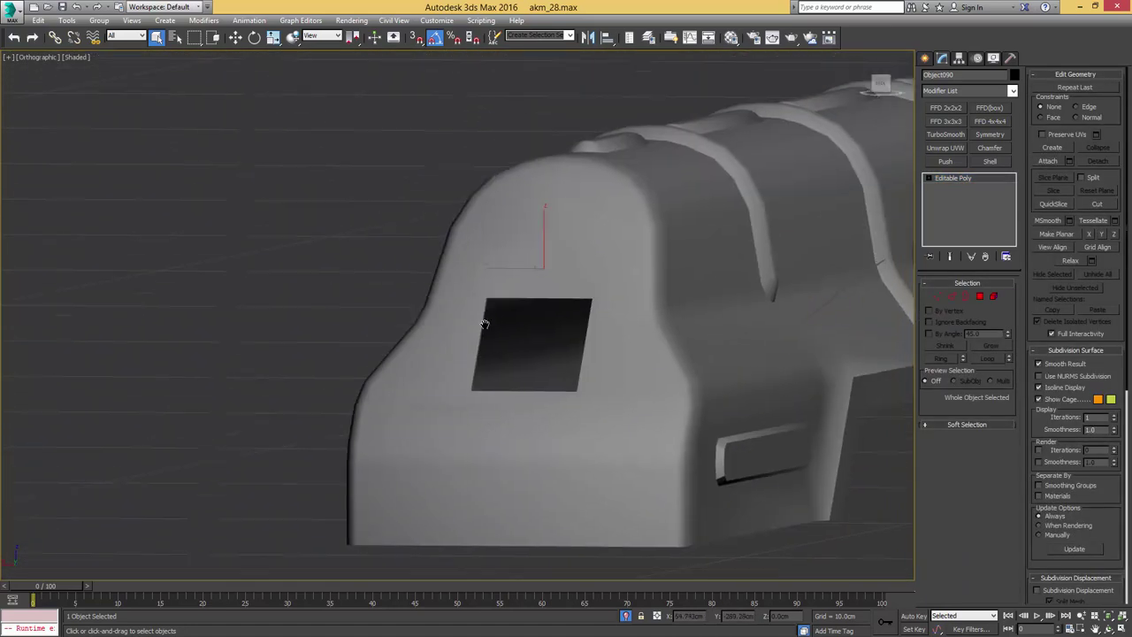
- Chamfer the four short edges running through the cover's thickness at the rectangular opening's corners
scroll(481, 308, up, 5)
key(F4)
key(2)
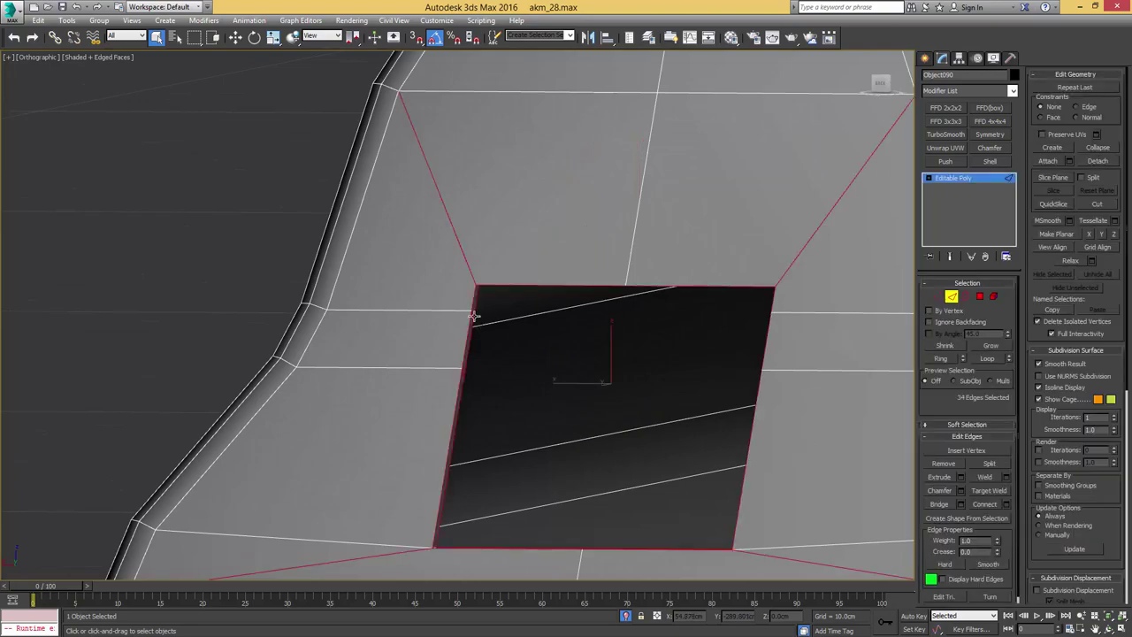
click(474, 314)
alt+middle_drag(483, 321, 720, 430)
click(484, 302)
click(483, 297)
scroll(855, 421, down, 5)
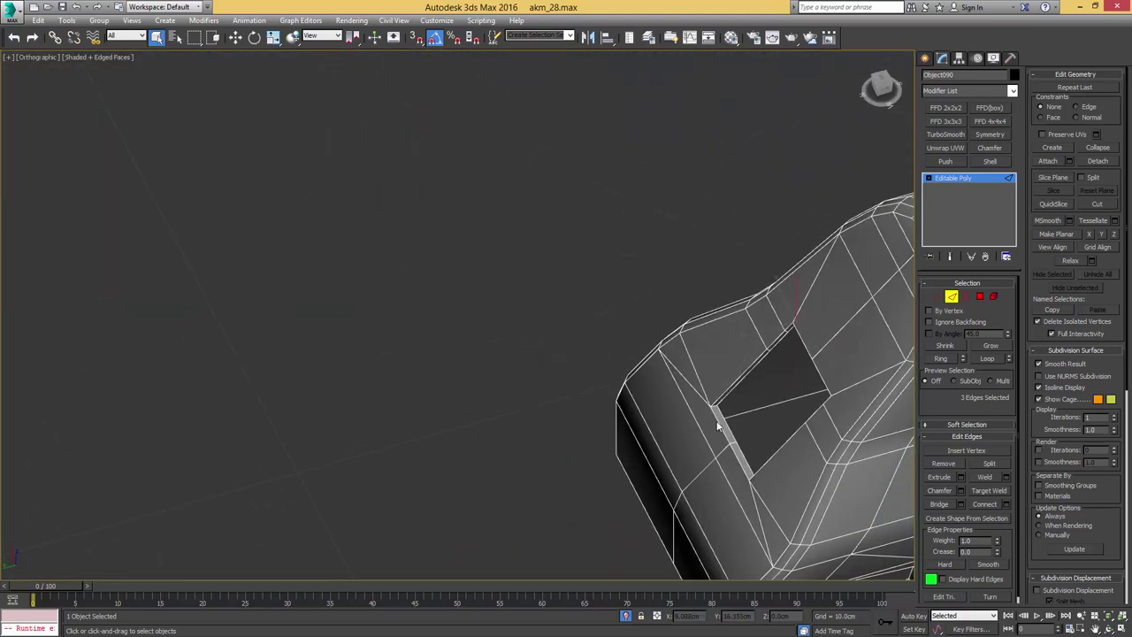
scroll(720, 429, up, 5)
scroll(740, 346, down, 5)
alt+middle_drag(759, 325, 679, 339)
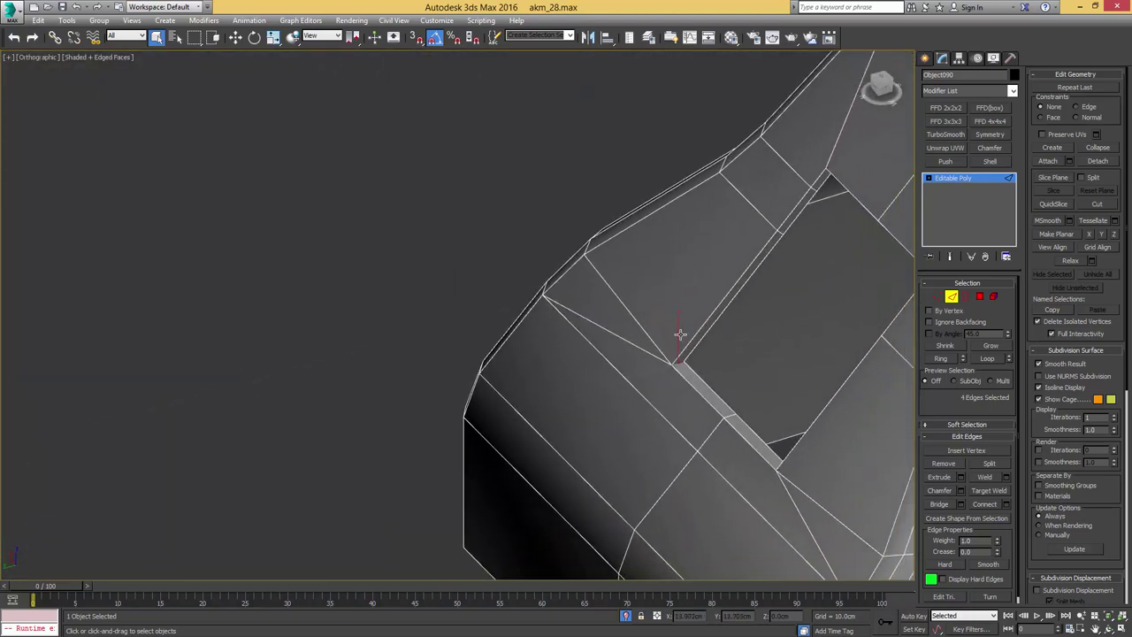
scroll(686, 346, up, 5)
key(ctrl+shift+c)
drag(669, 386, 685, 361)
scroll(681, 364, down, 4)
scroll(689, 356, up, 5)
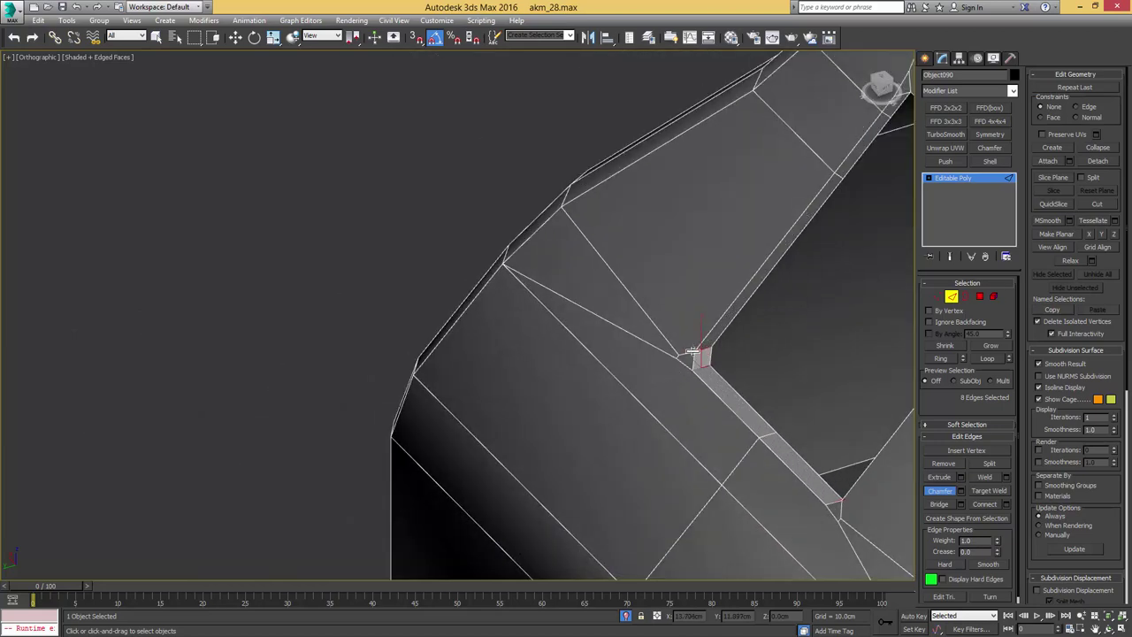
scroll(663, 375, up, 1)
right_click(662, 371)
- Remove the short leftover edges beside the opening's two chamfered lower corners on the outer side, including their vertices
click(659, 367)
scroll(670, 365, down, 1)
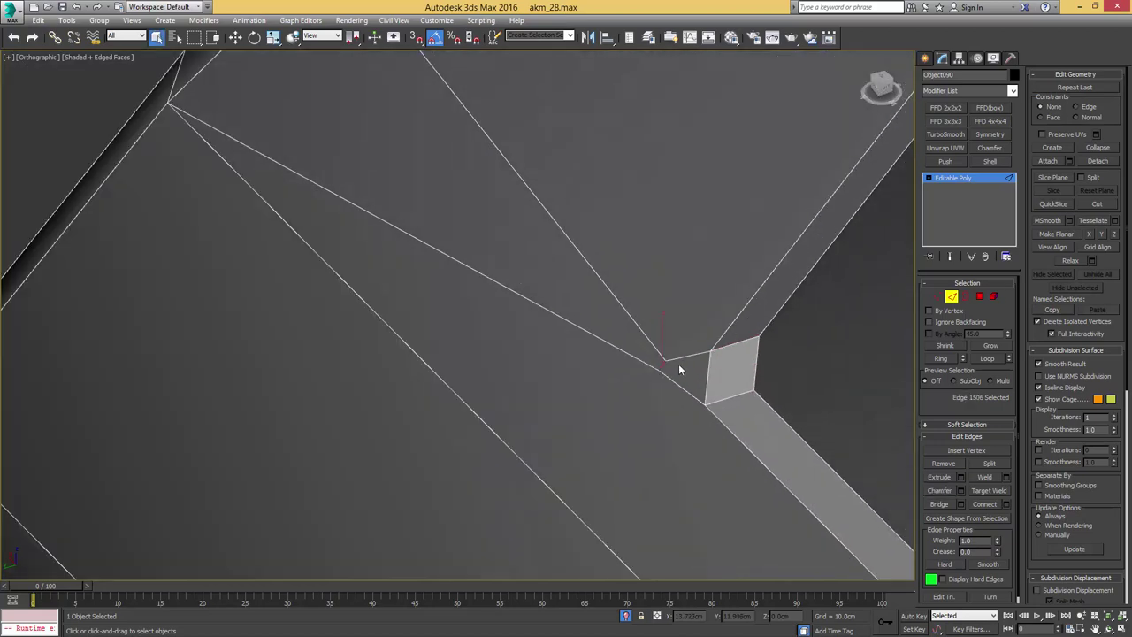
key(ctrl+BackSpace)
scroll(692, 356, down, 7)
scroll(762, 382, up, 8)
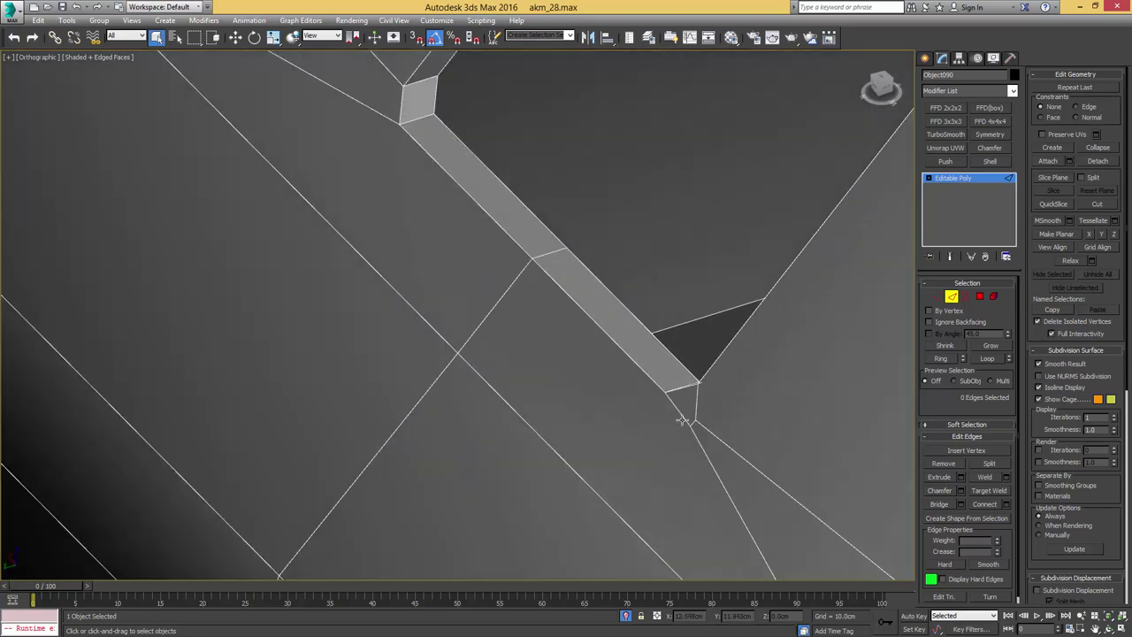
click(695, 419)
key(ctrl+BackSpace)
- Remove the matching leftover edges at the opening's two lower corners on the cover's inner side
scroll(713, 398, down, 12)
alt+middle_drag(548, 278, 607, 309)
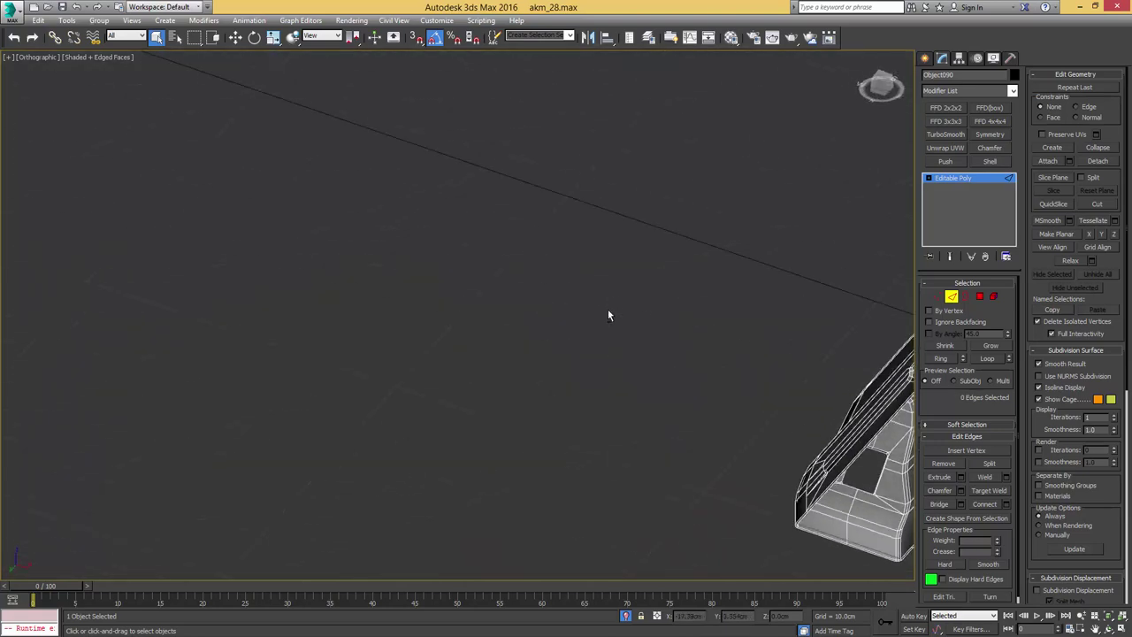
middle_drag(853, 456, 660, 364)
scroll(660, 371, up, 8)
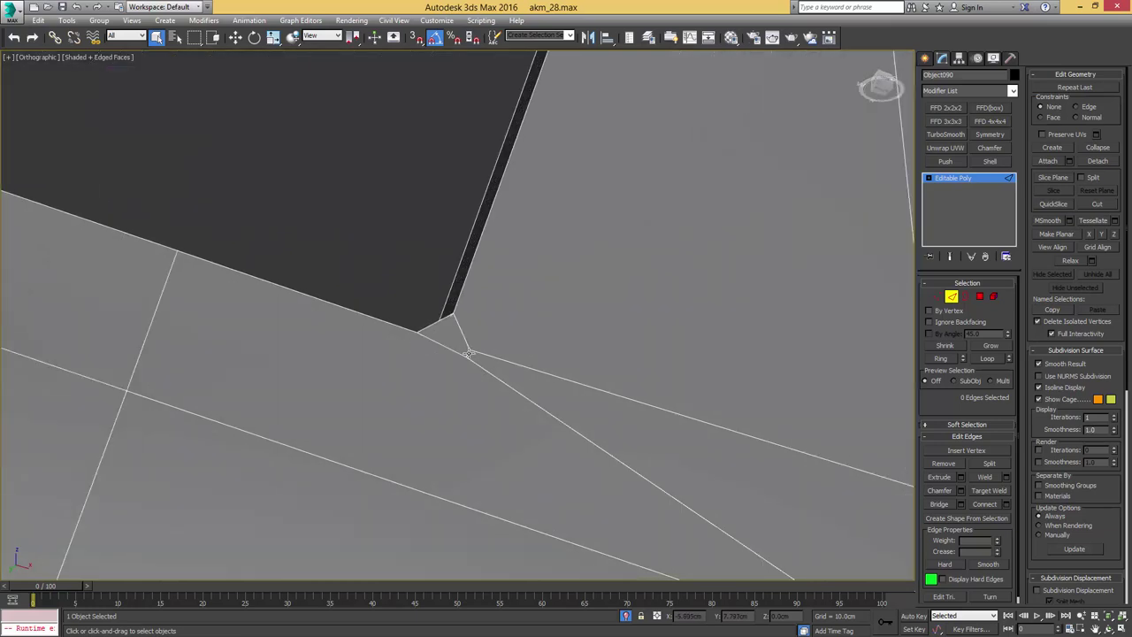
click(468, 354)
key(ctrl+BackSpace)
scroll(258, 274, down, 8)
middle_drag(258, 273, 598, 288)
scroll(529, 280, up, 8)
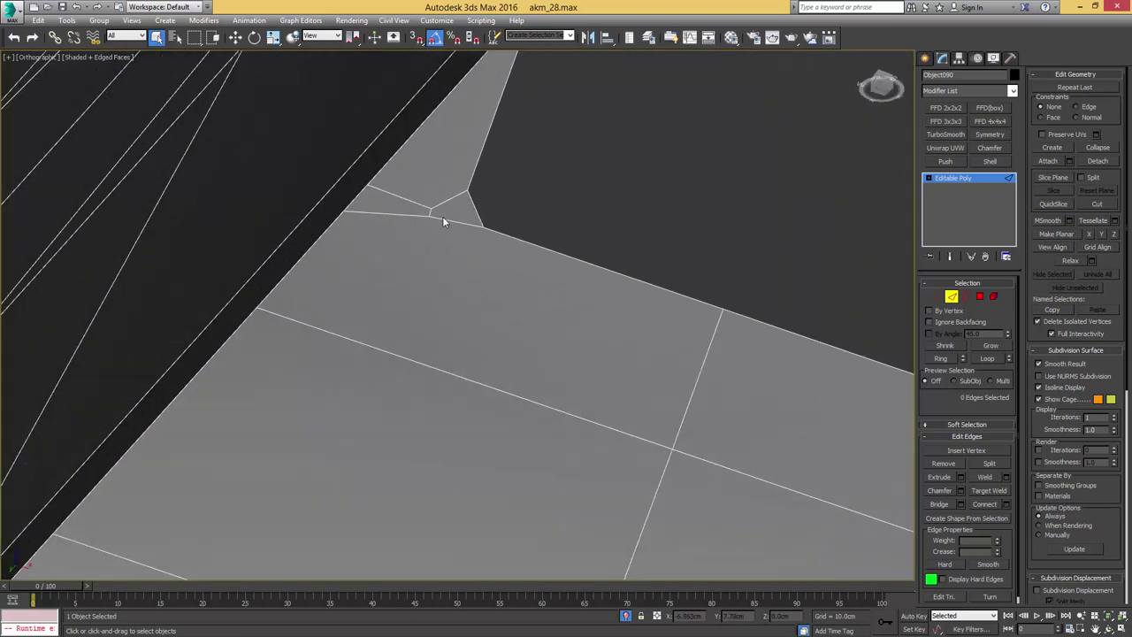
key(ctrl+BackSpace)
- Target Weld the leftover vertices at the opening's inner upper corners to the cover-edge vertices above them
scroll(526, 245, down, 8)
middle_drag(652, 173, 525, 308)
scroll(542, 248, up, 8)
scroll(544, 245, down, 3)
key(1)
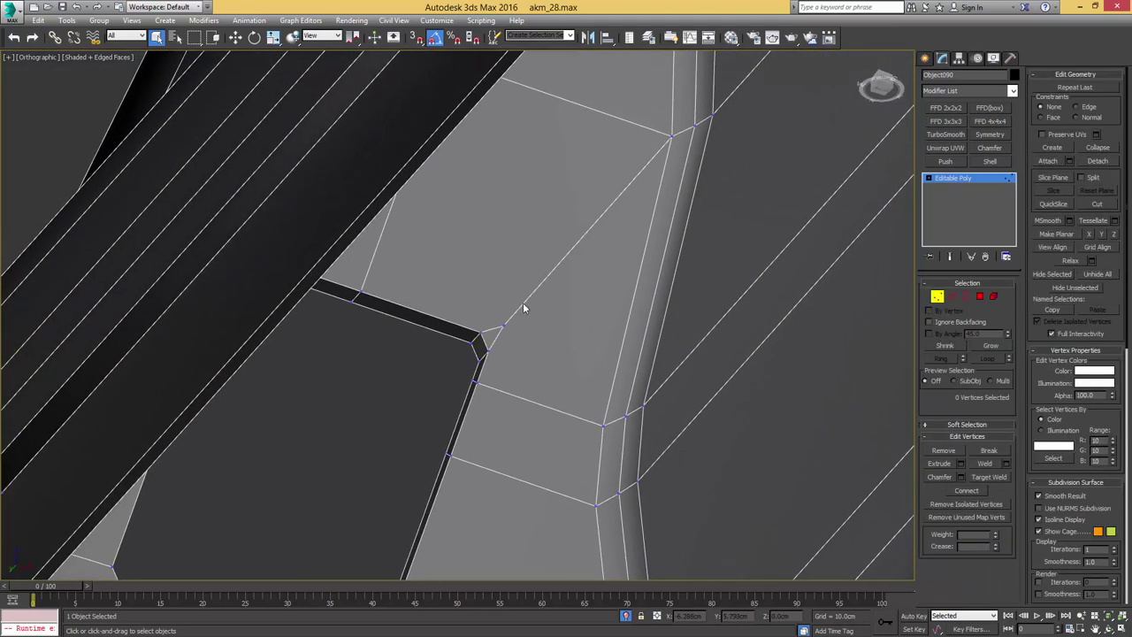
key(ctrl+shift+w)
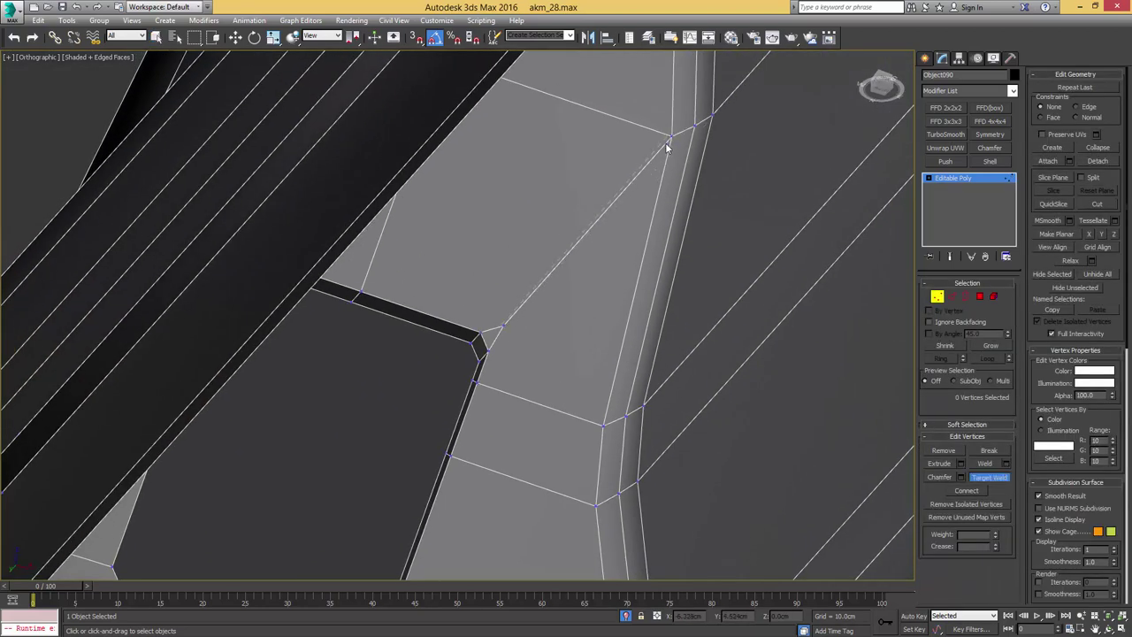
scroll(672, 135, down, 8)
alt+middle_drag(639, 222, 643, 424)
scroll(619, 245, up, 8)
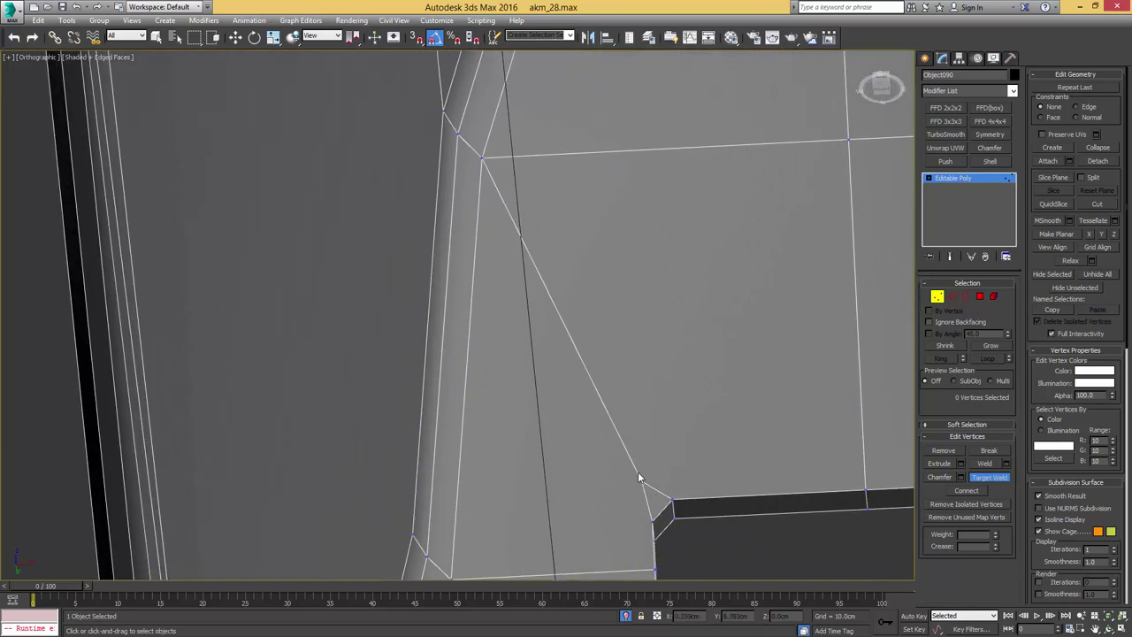
click(483, 159)
- Target Weld the leftover vertices at the opening's outer upper corners to the cover-edge vertices above them
scroll(496, 184, down, 10)
alt+middle_drag(497, 185, 697, 279)
scroll(429, 157, up, 12)
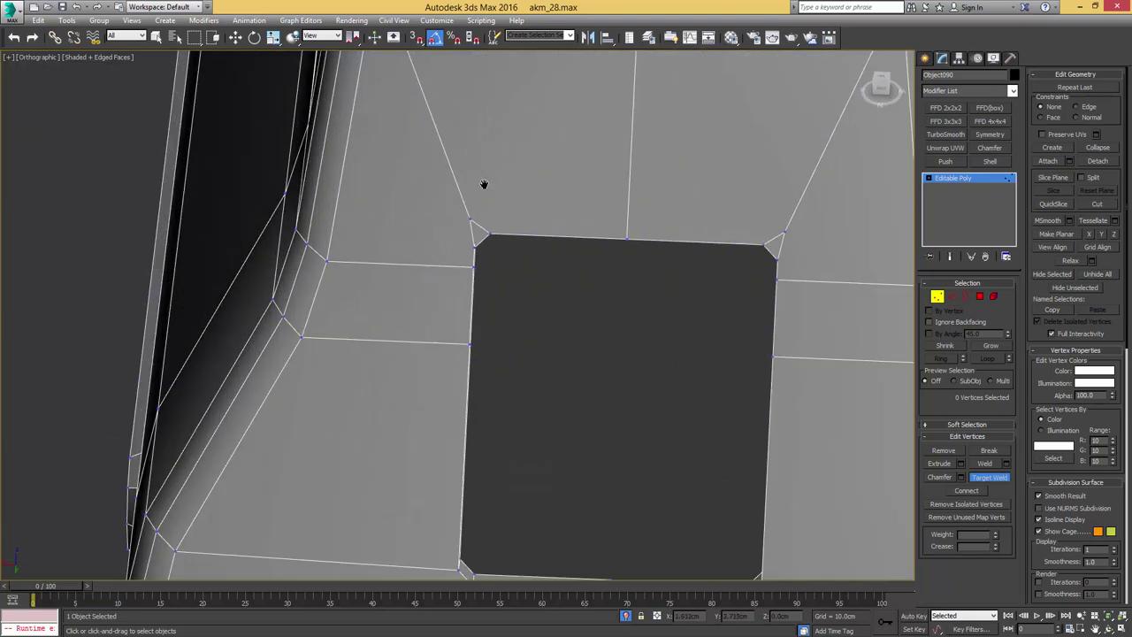
middle_drag(483, 182, 501, 391)
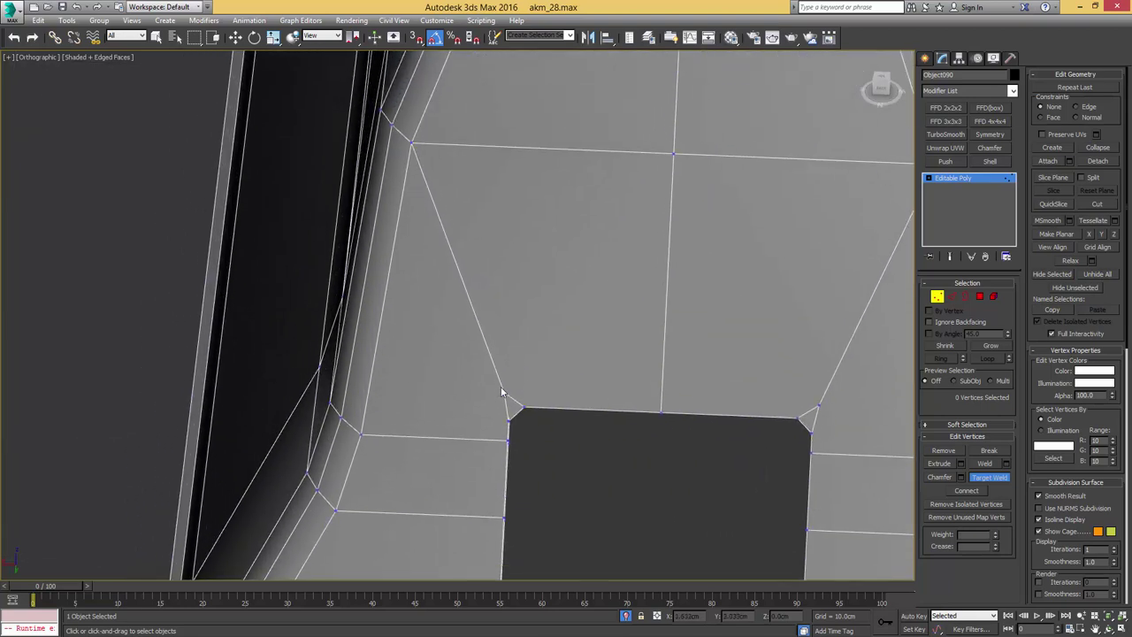
click(411, 142)
middle_drag(752, 300, 557, 295)
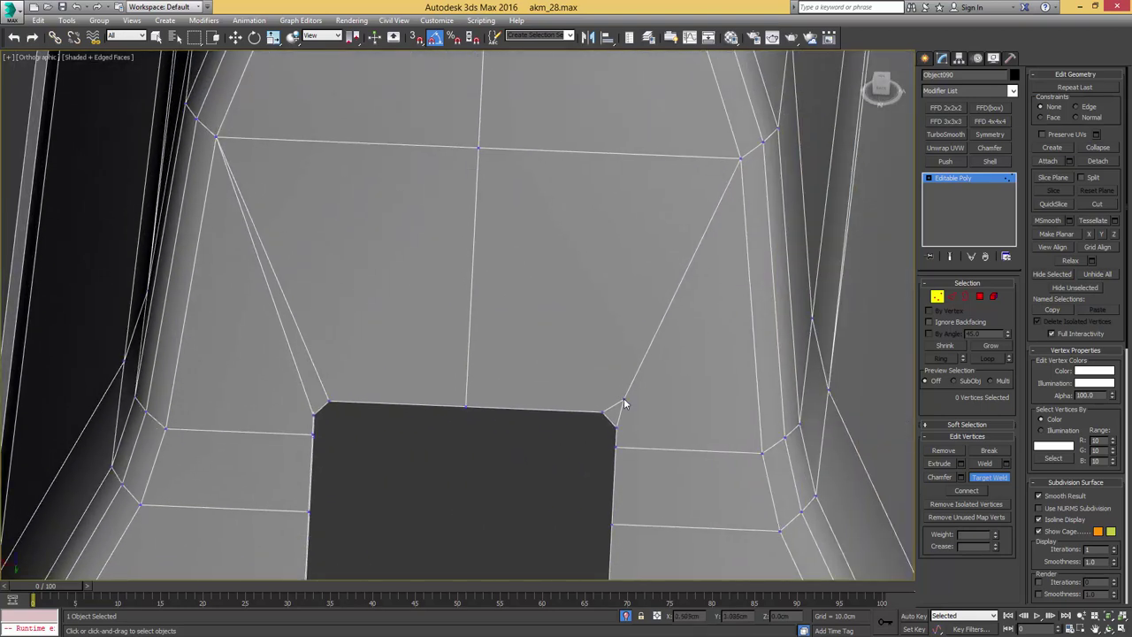
click(742, 160)
key(1)
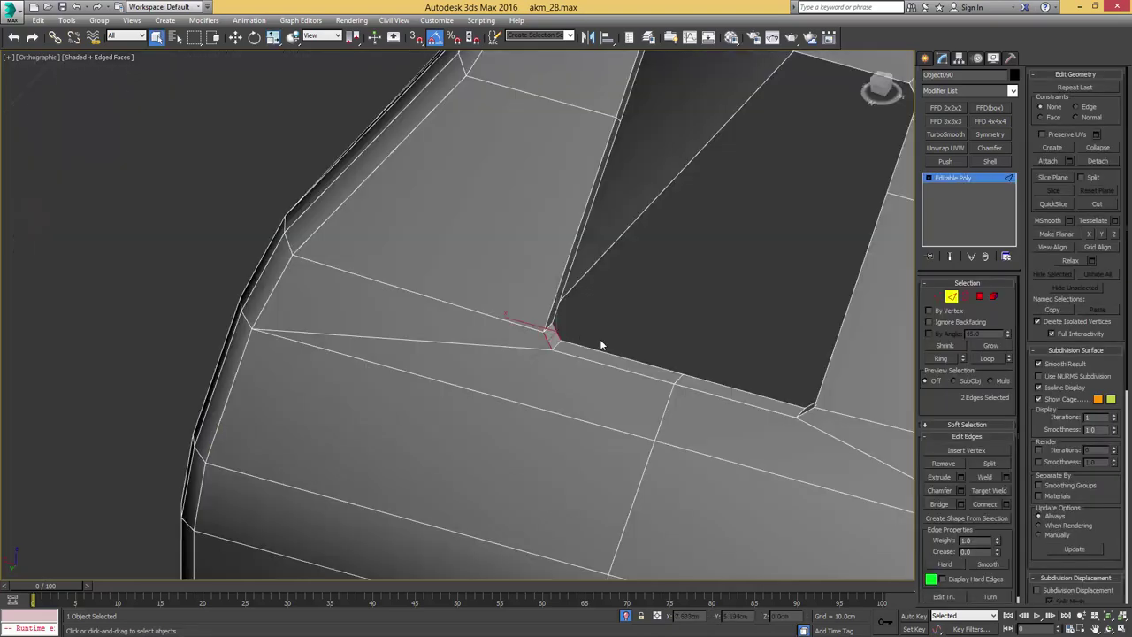
- Round the opening's four chamfered corners by adding an edge across each with Flow Connect
scroll(775, 362, down, 4)
alt+middle_drag(774, 362, 665, 387)
scroll(809, 326, up, 4)
scroll(783, 314, down, 8)
scroll(705, 409, up, 5)
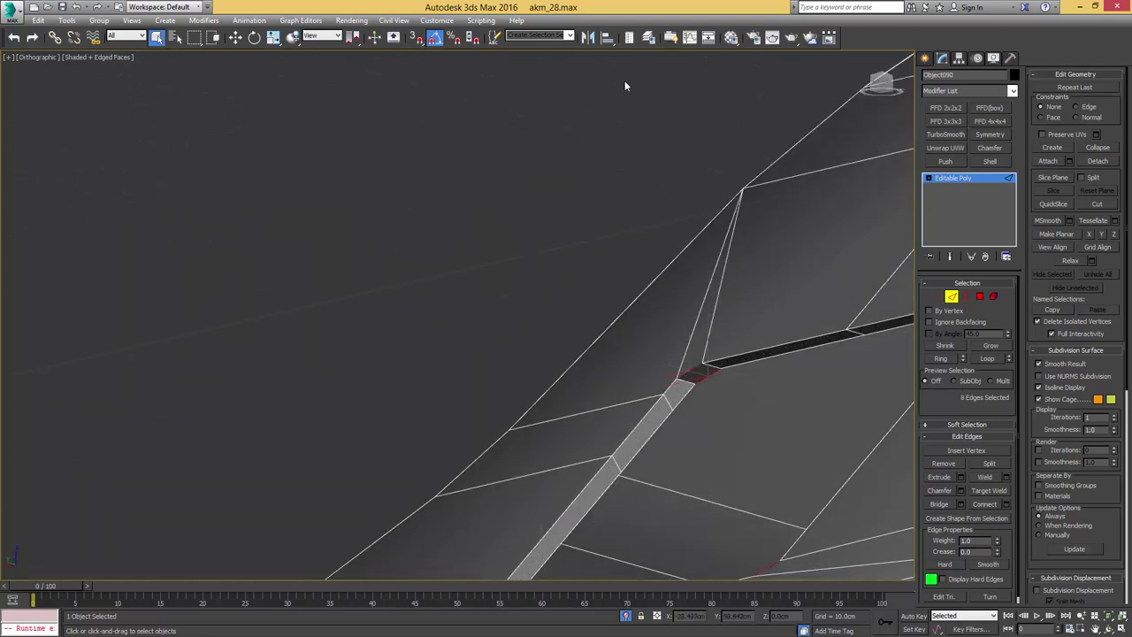
click(670, 38)
click(735, 99)
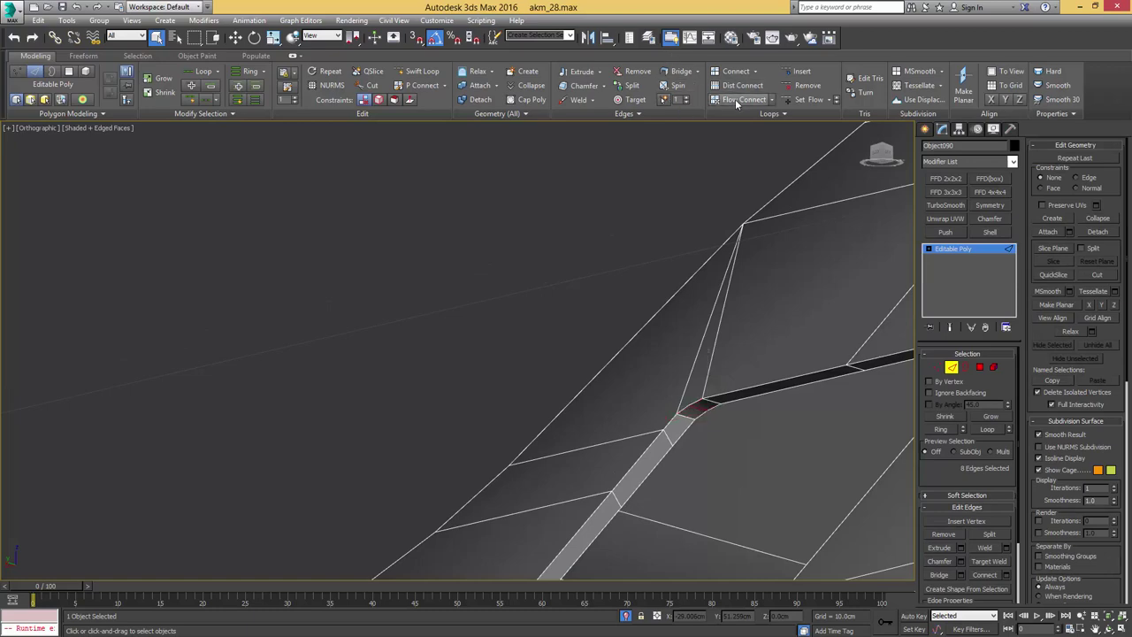
scroll(696, 346, down, 5)
alt+middle_drag(633, 276, 681, 322)
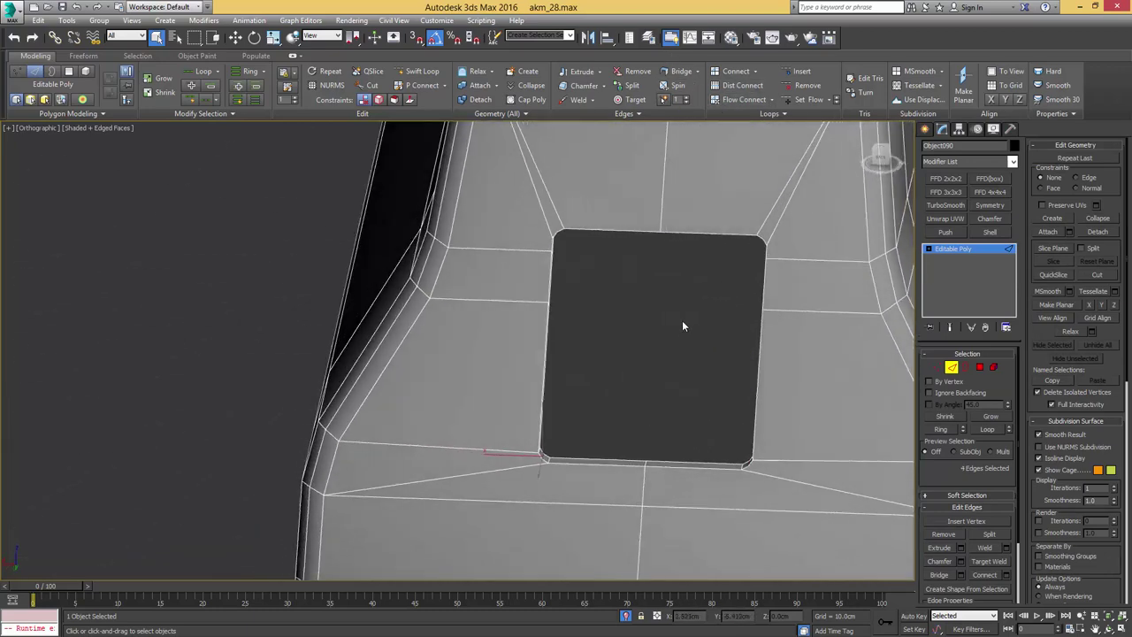
- Examine the rounded opening without the edge display and check its wall polygons' smoothing group
key(2)
key(F4)
click(670, 42)
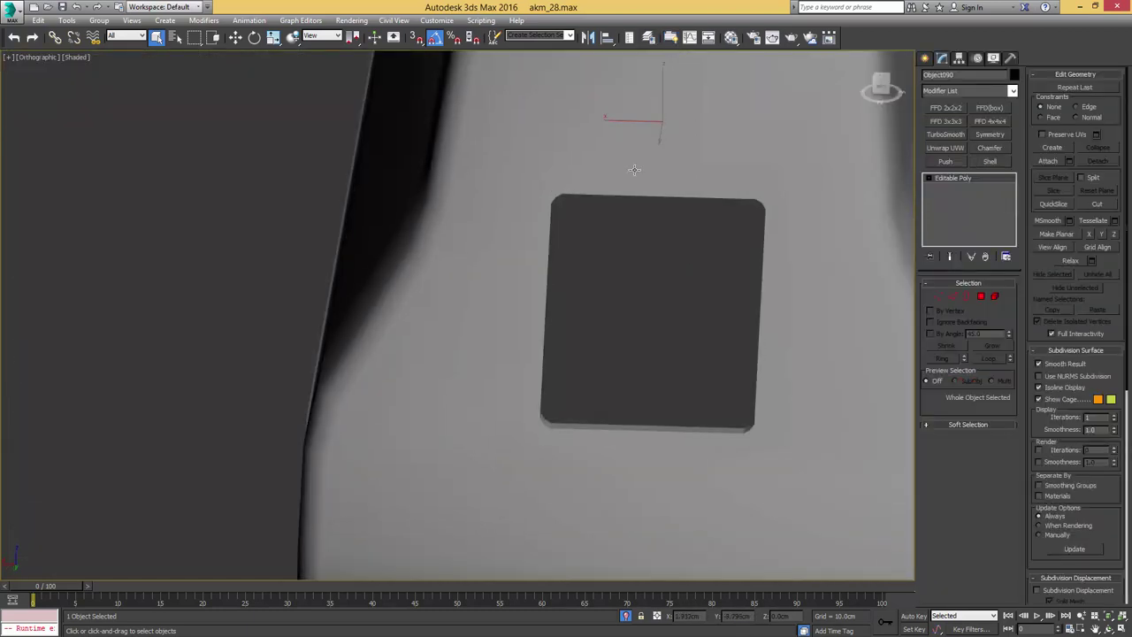
alt+middle_drag(634, 172, 573, 216)
middle_drag(342, 228, 359, 252)
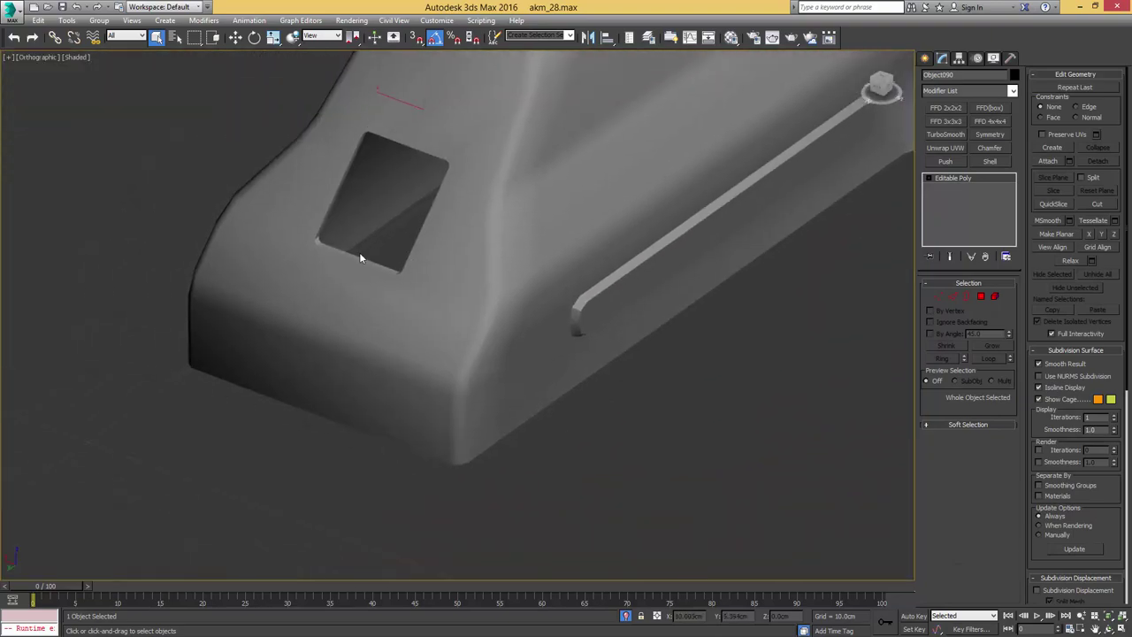
scroll(288, 215, up, 5)
key(F4)
key(2)
key(4)
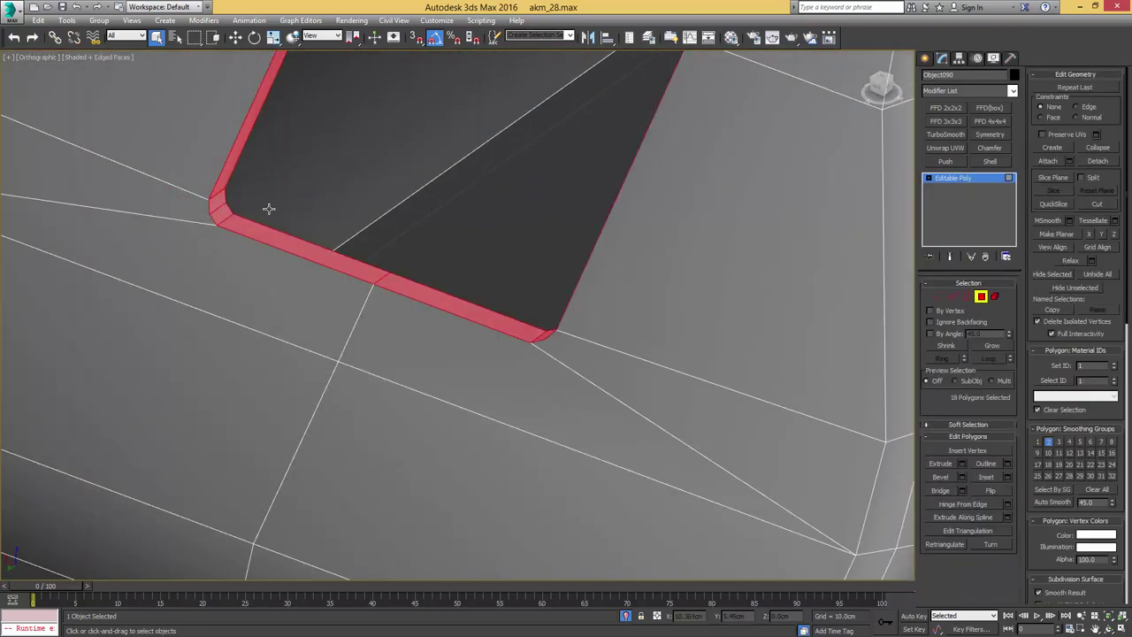
key(4)
- Connect the side cutout's upper corner vertex to the upper vertex on the inner edge loop of the cover's rear bend
scroll(306, 210, down, 8)
key(alt+q)
alt+middle_drag(574, 252, 604, 237)
key(alt+q)
scroll(603, 238, up, 4)
scroll(604, 238, down, 5)
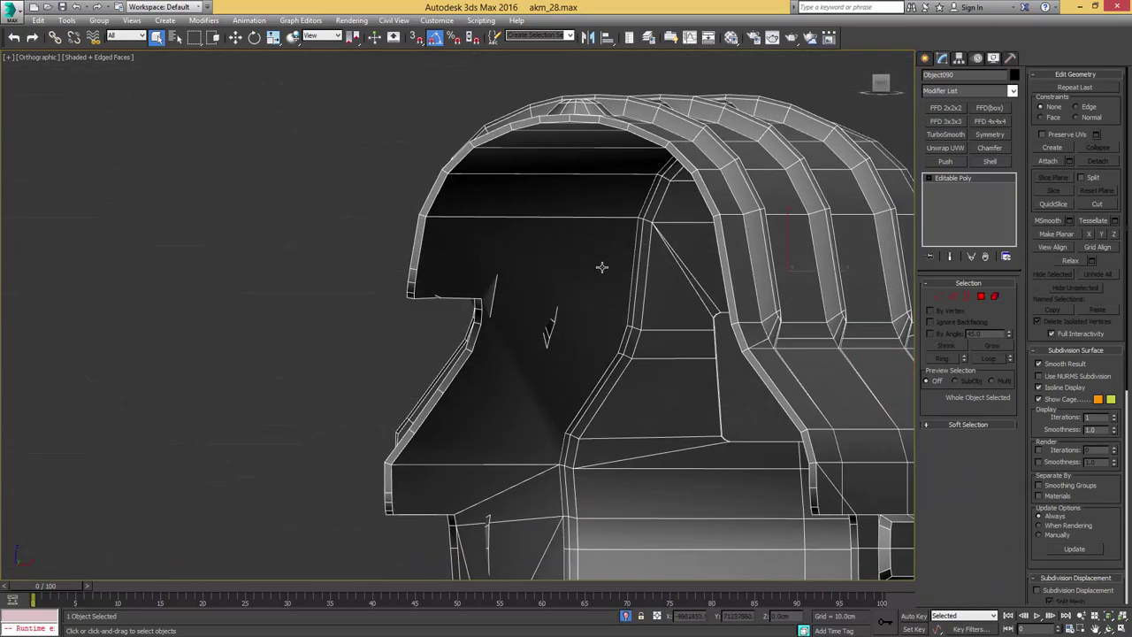
key(1)
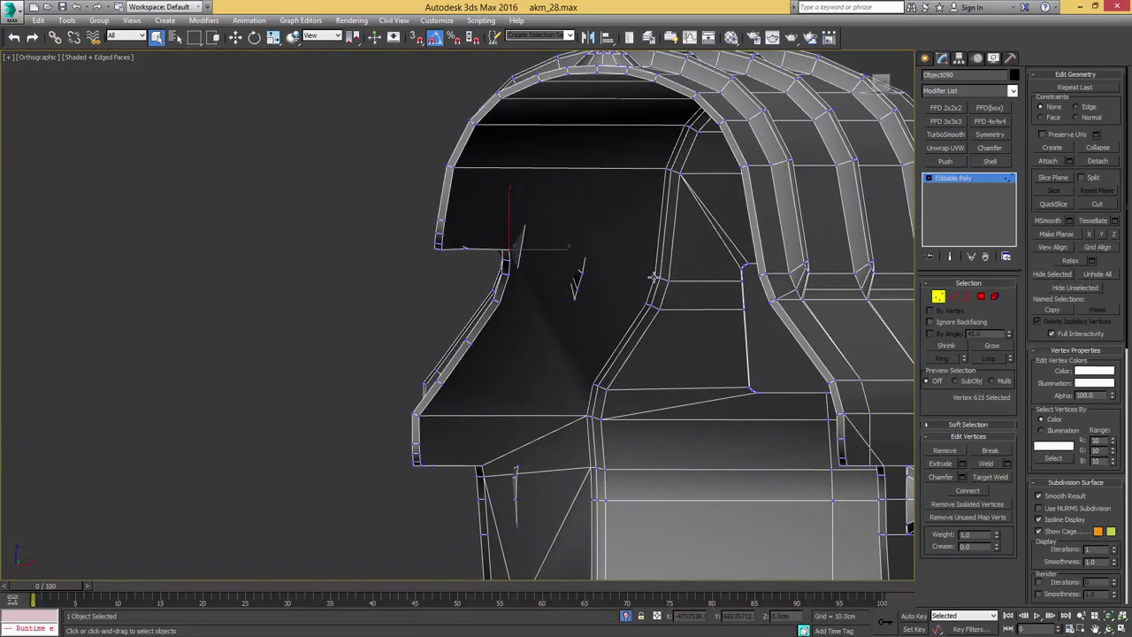
ctrl+click(667, 170)
key(ctrl+shift+e)
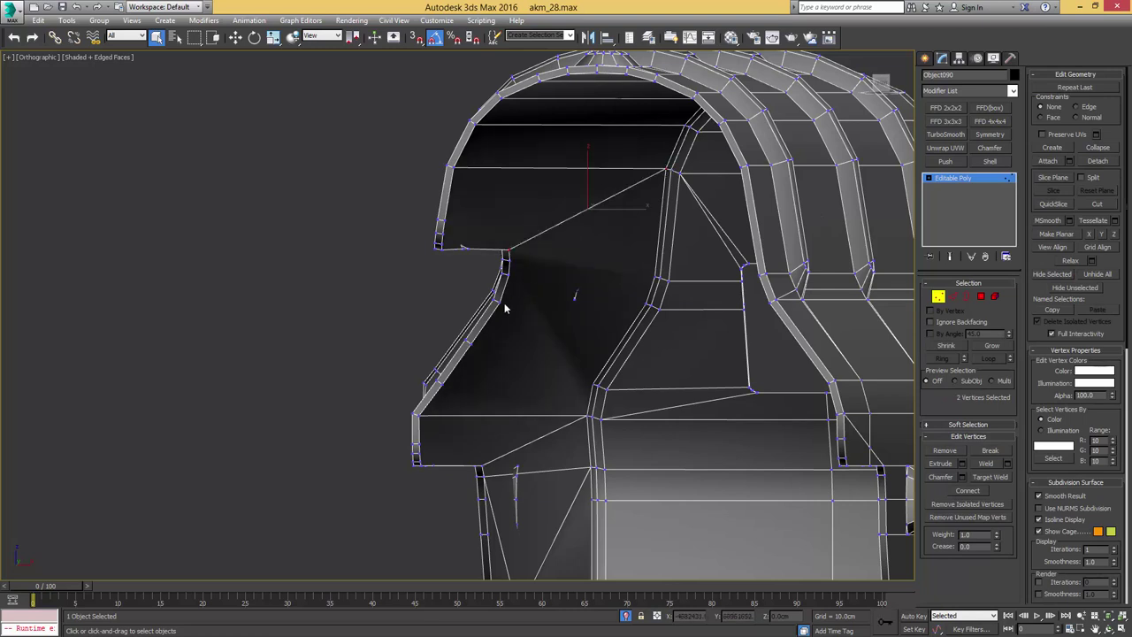
- Connect two more vertices along the side cutout's upper curve to their neighbouring vertices on the rear inner edge loop
click(647, 306)
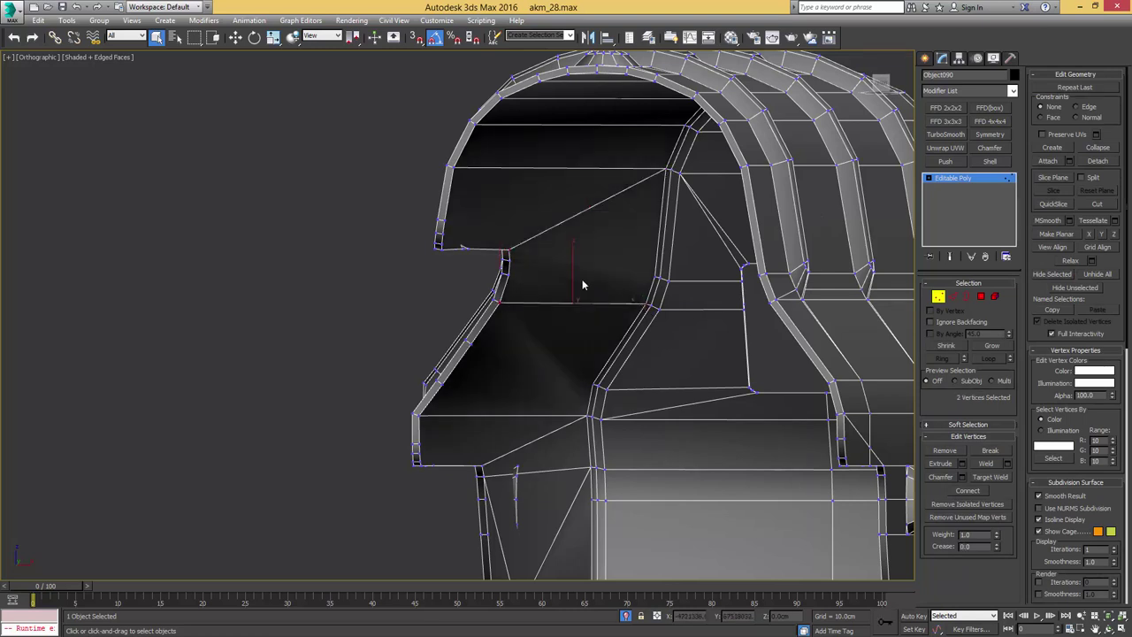
click(508, 257)
ctrl+click(651, 276)
key(ctrl+shift+e)
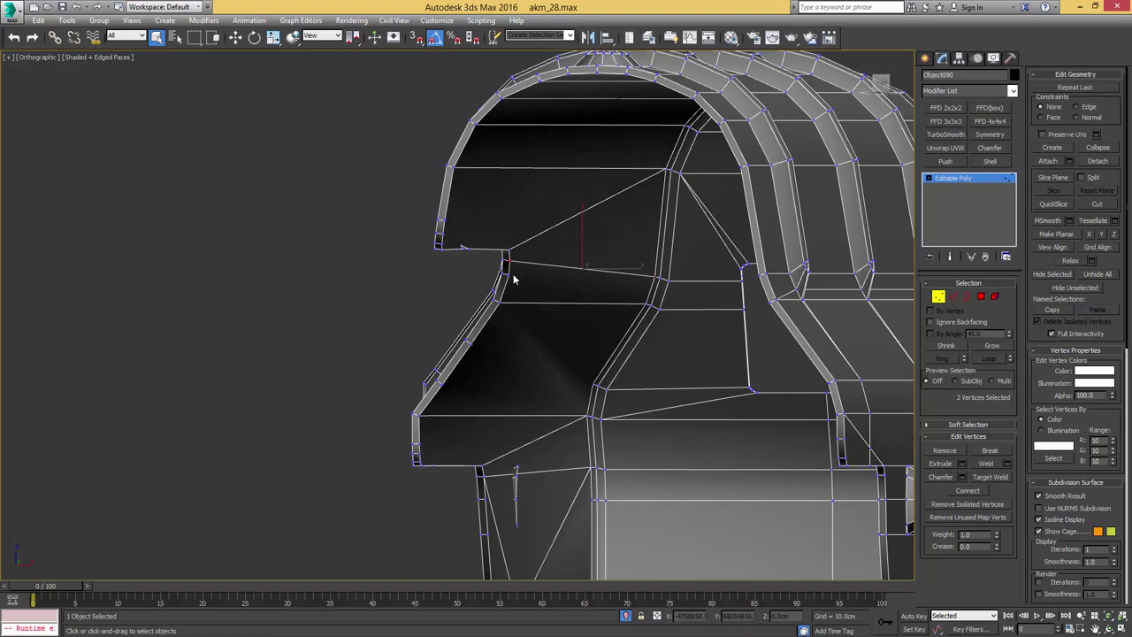
- Connect two vertices on the side cutout's lower slanted edge to the same vertex on the rear inner edge loop
scroll(507, 330, down, 1)
click(493, 330)
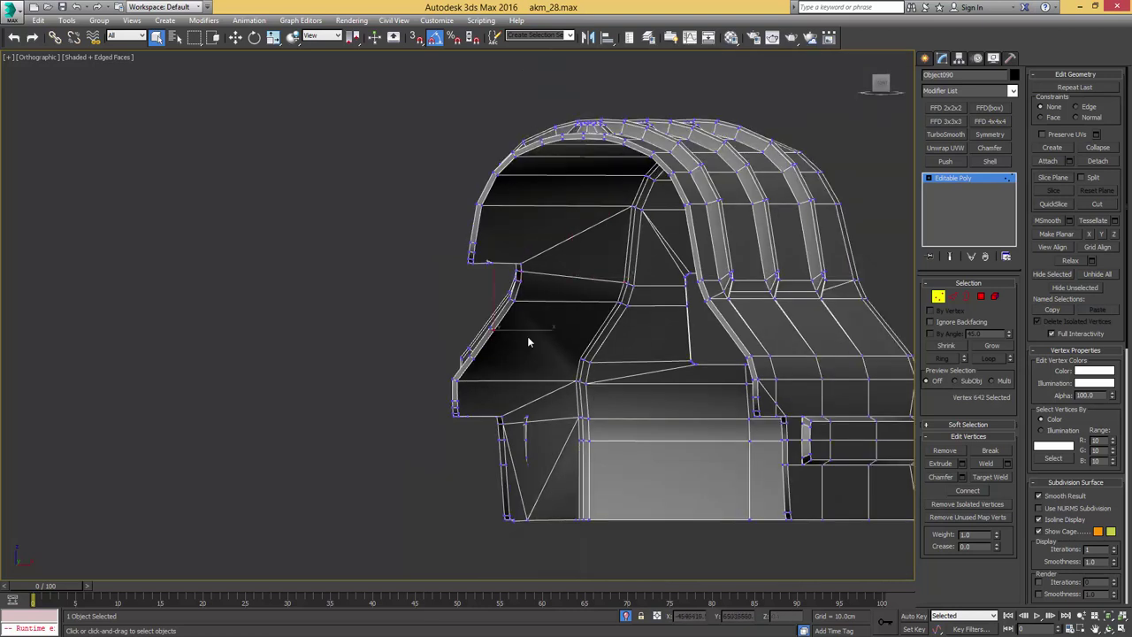
middle_drag(530, 353, 534, 317)
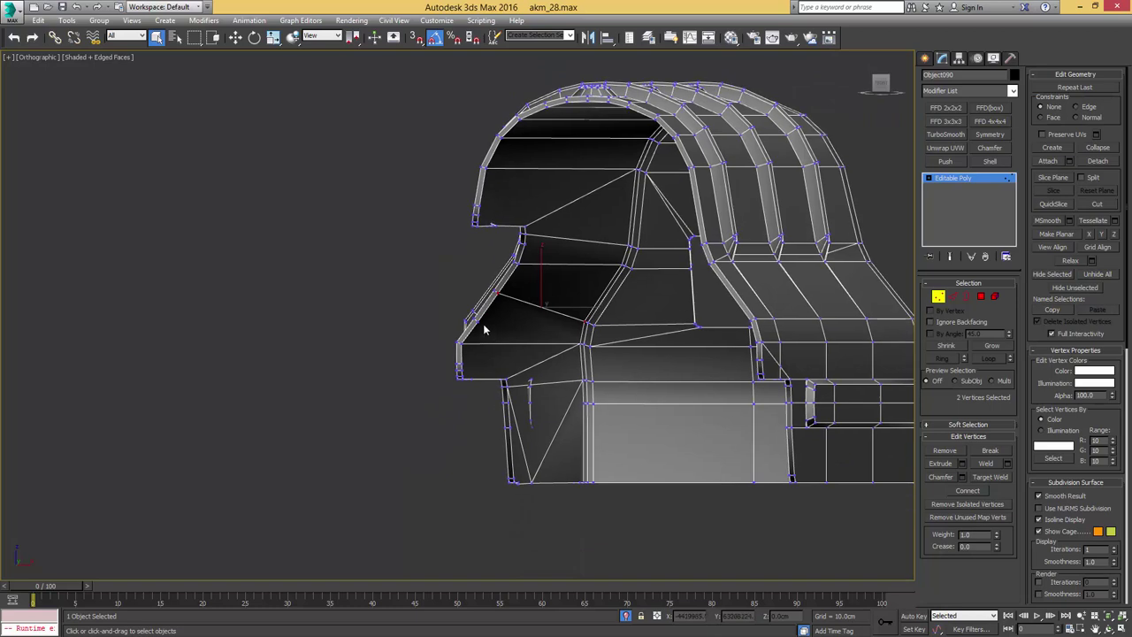
click(476, 320)
ctrl+click(584, 324)
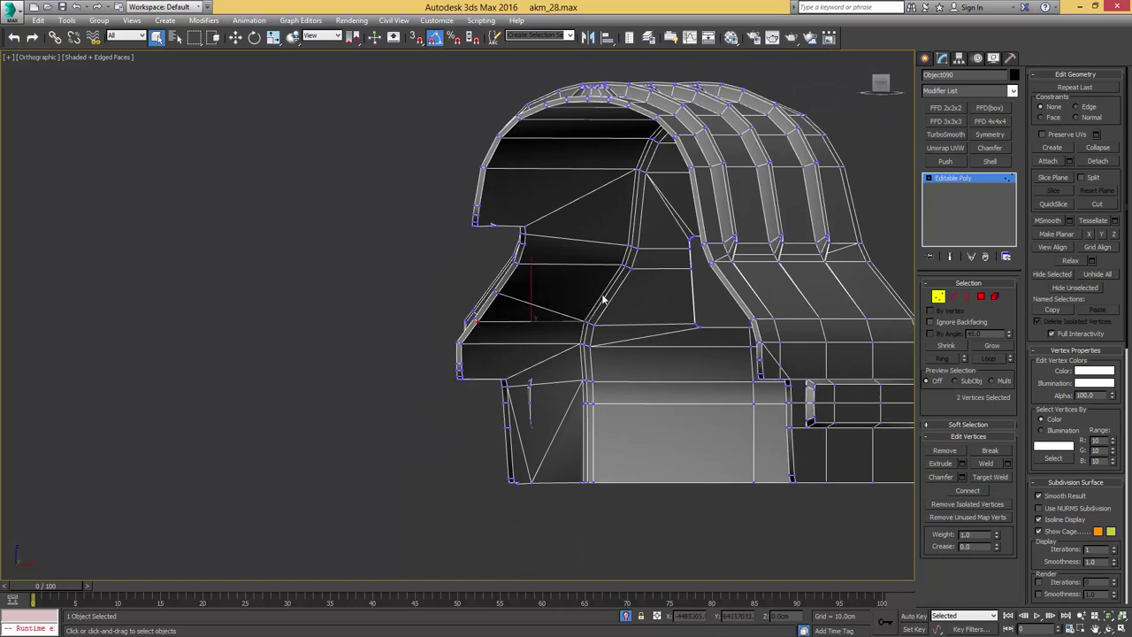
- Bring the rifle reference photo in Windows Photo Viewer over the model to compare the receiver cover's cutout
alt+middle_drag(566, 232, 682, 320)
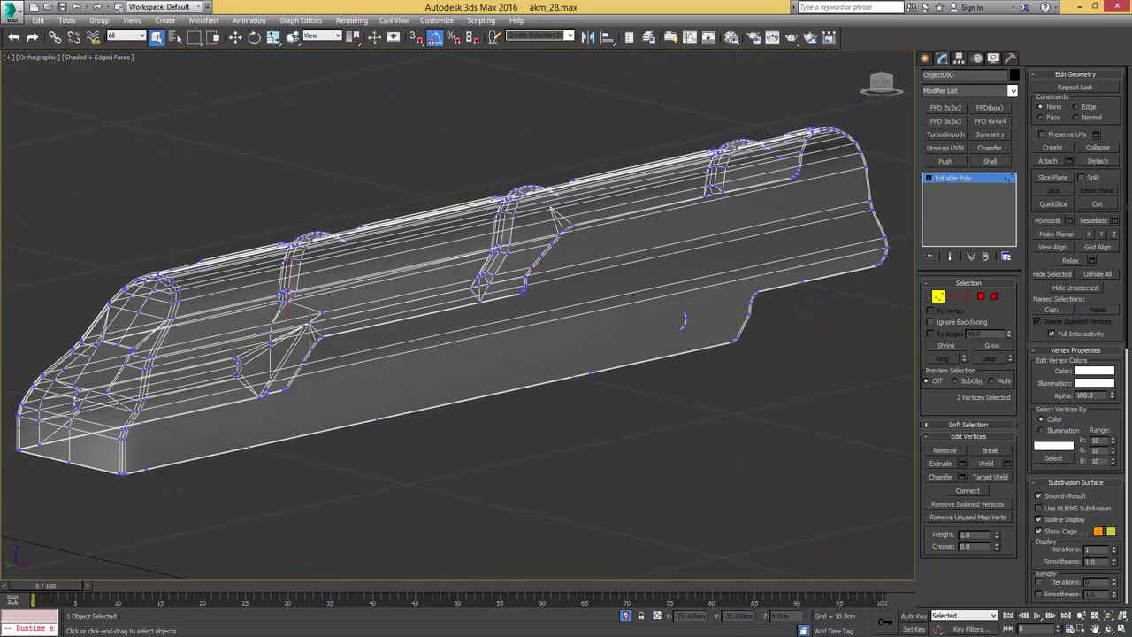
drag(1131, 98, 839, 98)
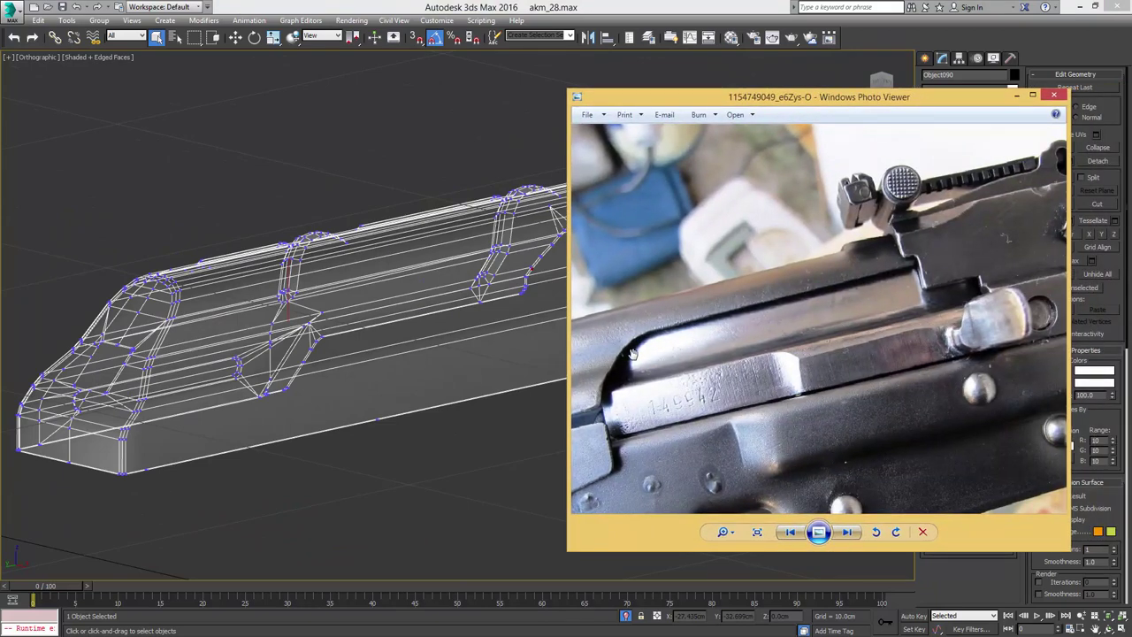
- Clone the five polygons of the cover's opposite side wall inward as a separate object
scroll(632, 353, up, 3)
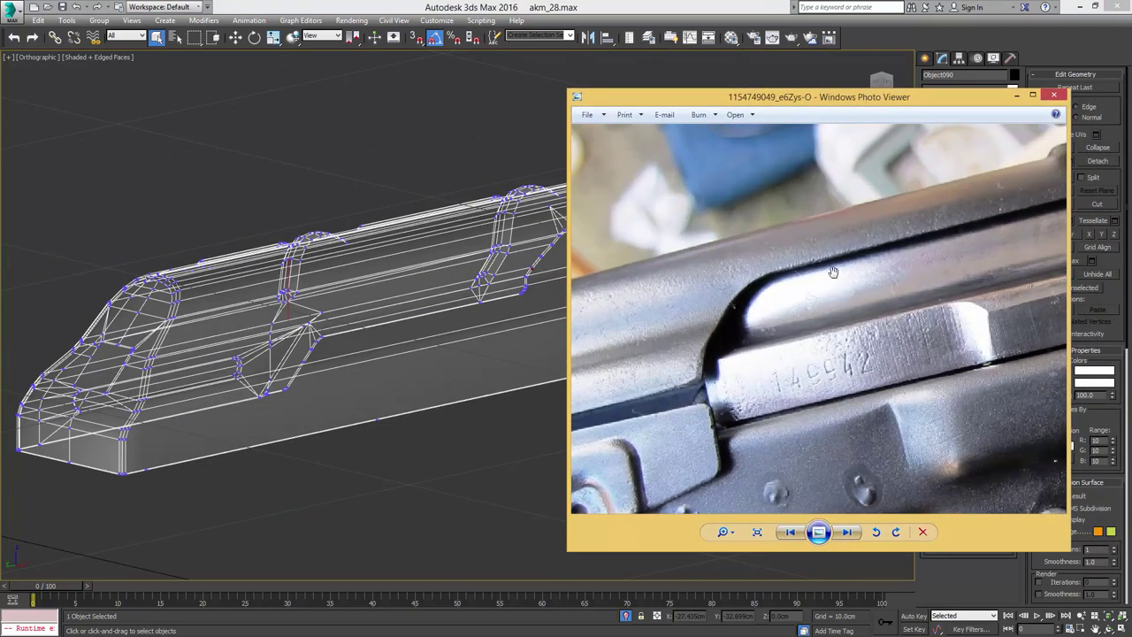
scroll(832, 271, down, 2)
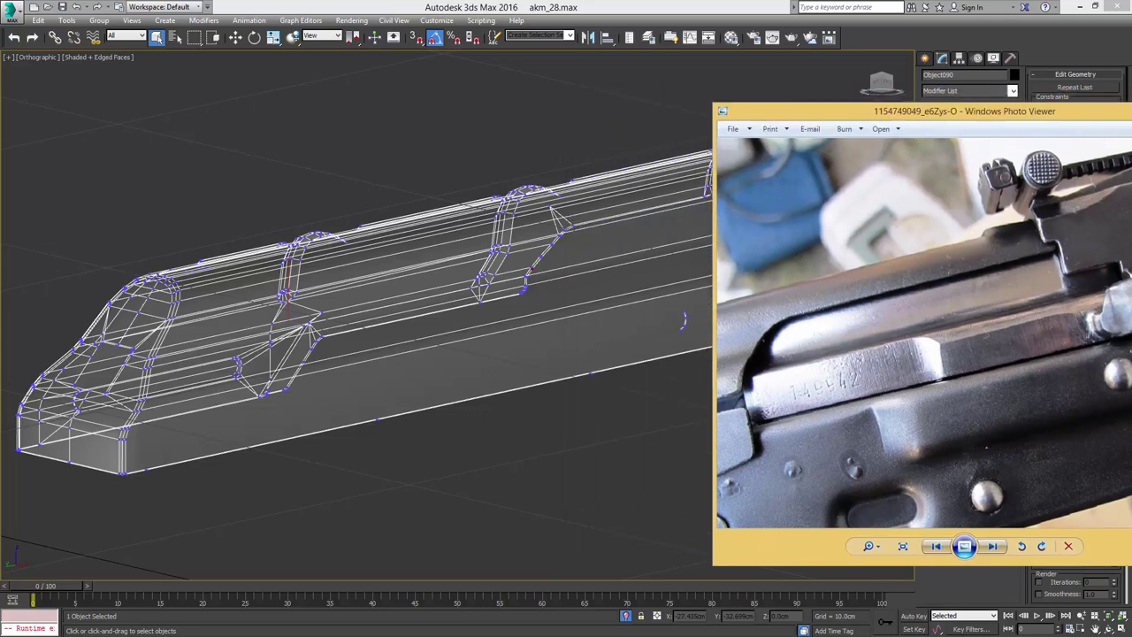
middle_drag(769, 301, 715, 310)
key(4)
click(689, 327)
ctrl+click(715, 299)
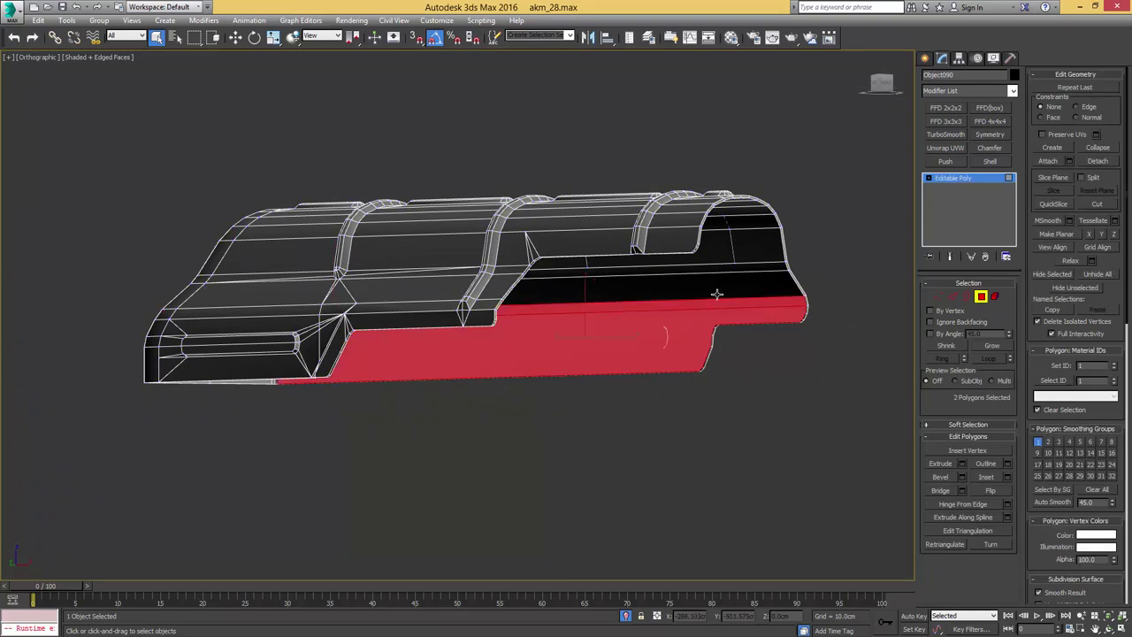
ctrl+click(717, 292)
ctrl+click(730, 273)
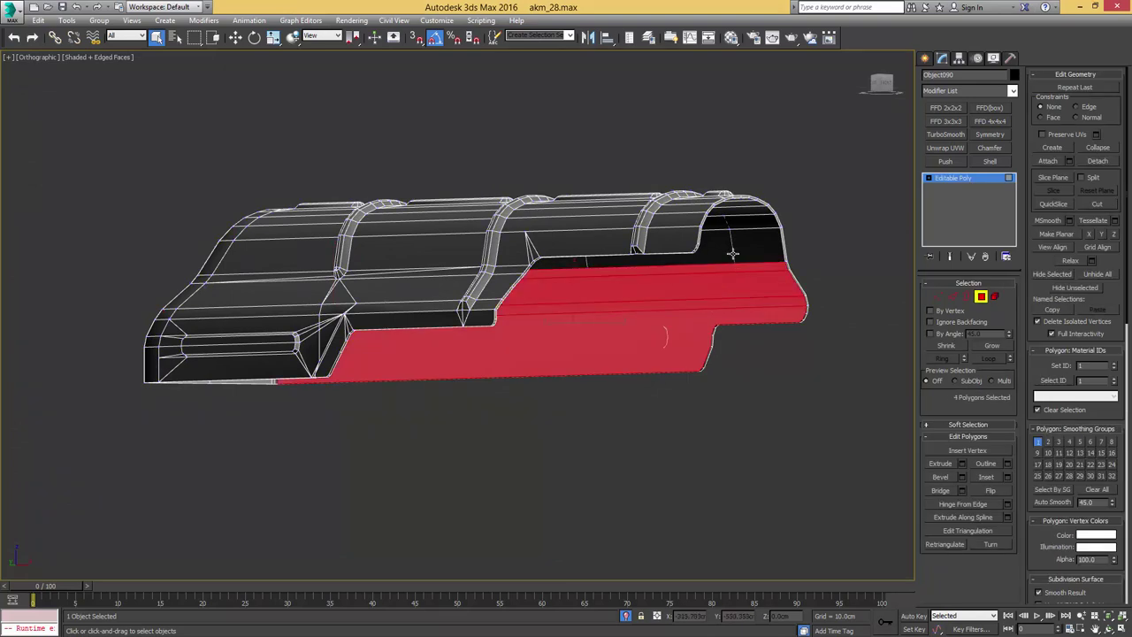
ctrl+click(732, 254)
alt+middle_drag(726, 260, 702, 305)
key(w)
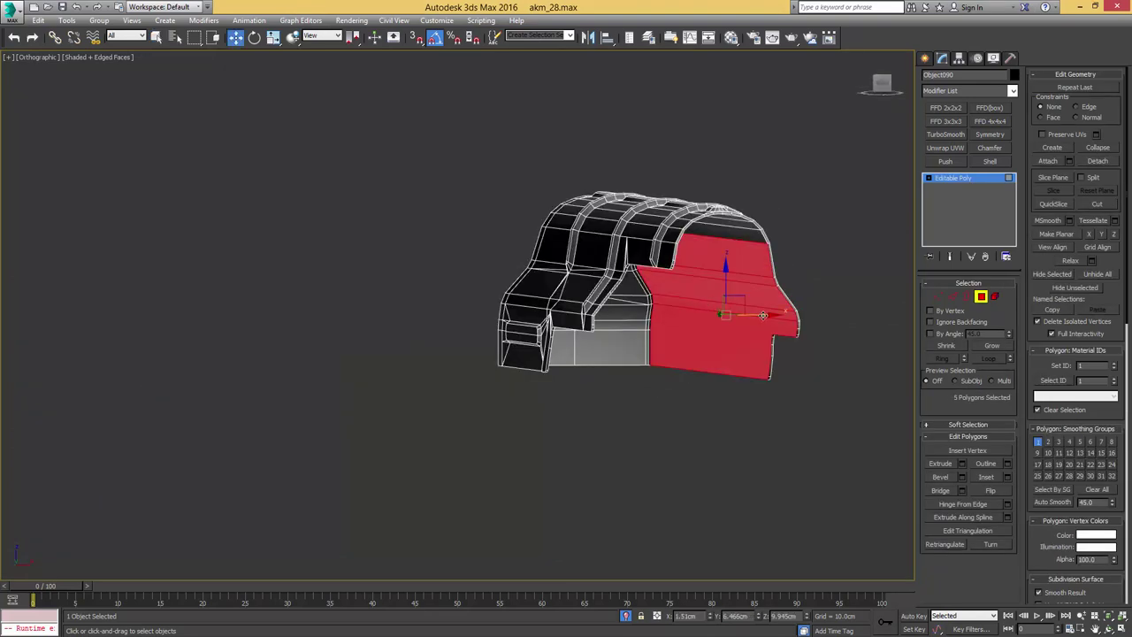
shift+drag(762, 315, 665, 320)
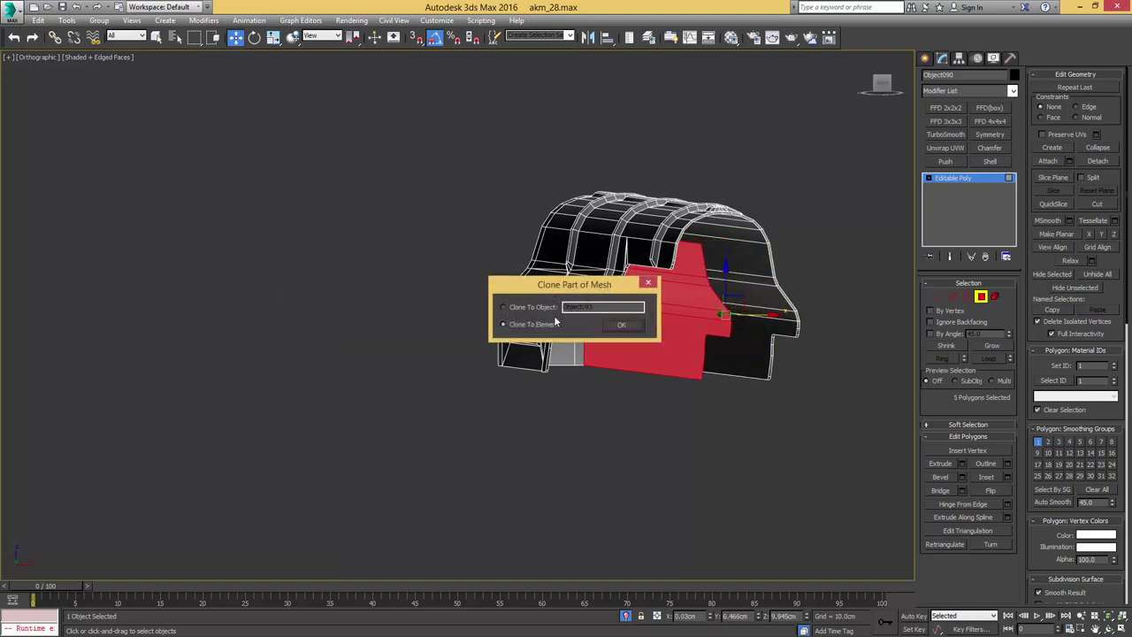
click(545, 307)
click(620, 324)
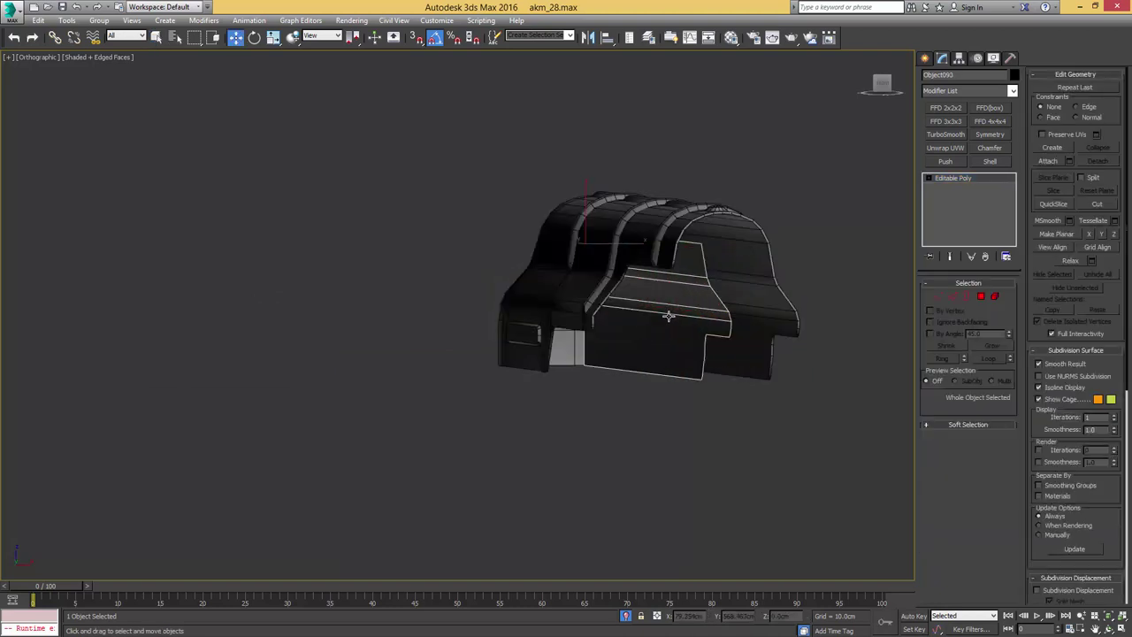
- Centre the cloned panel's pivot and mirror the panel on the X axis with No Clone
click(668, 316)
key(alt+c)
mouse_move(668, 317)
alt+middle_down()
mouse_move(693, 309)
mouse_move(668, 318)
alt+middle_up()
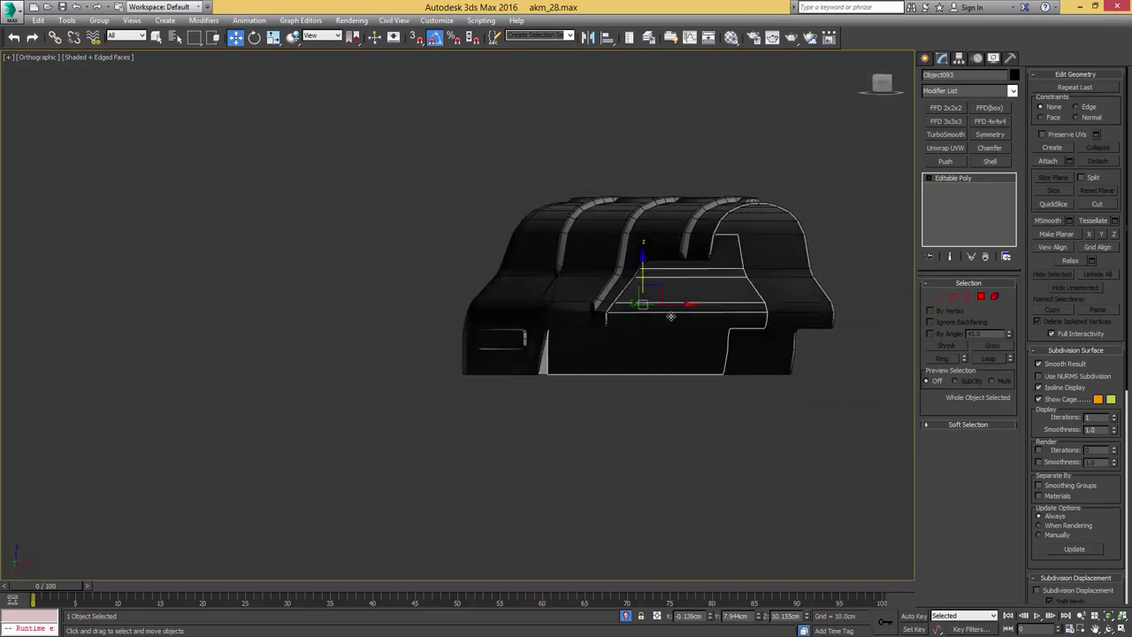
click(588, 38)
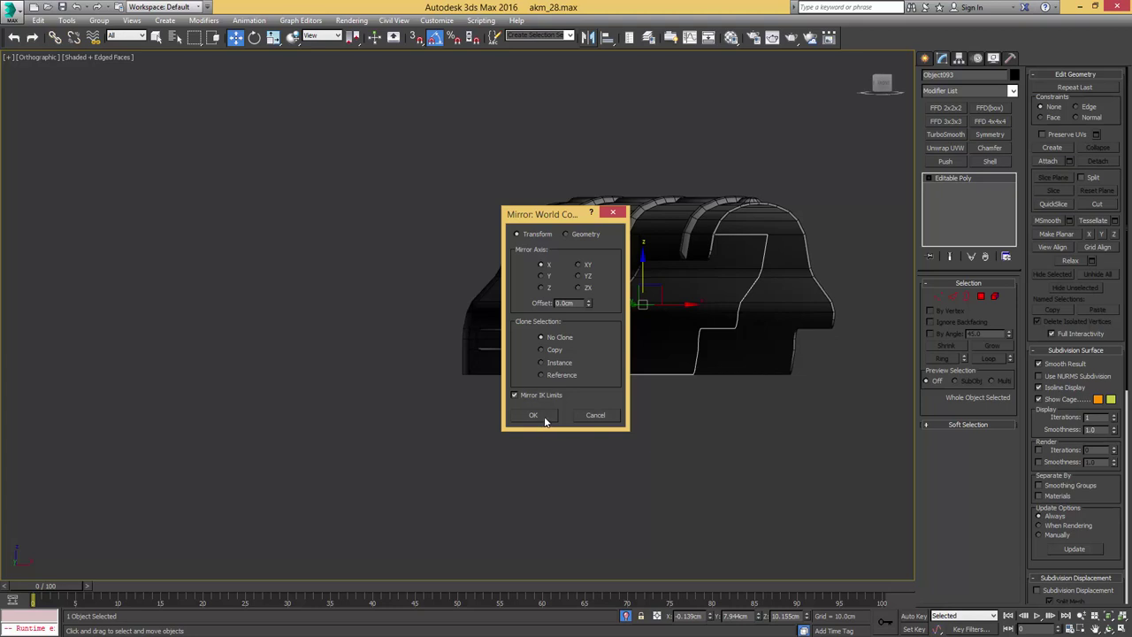
click(545, 417)
alt+middle_drag(598, 388, 601, 378)
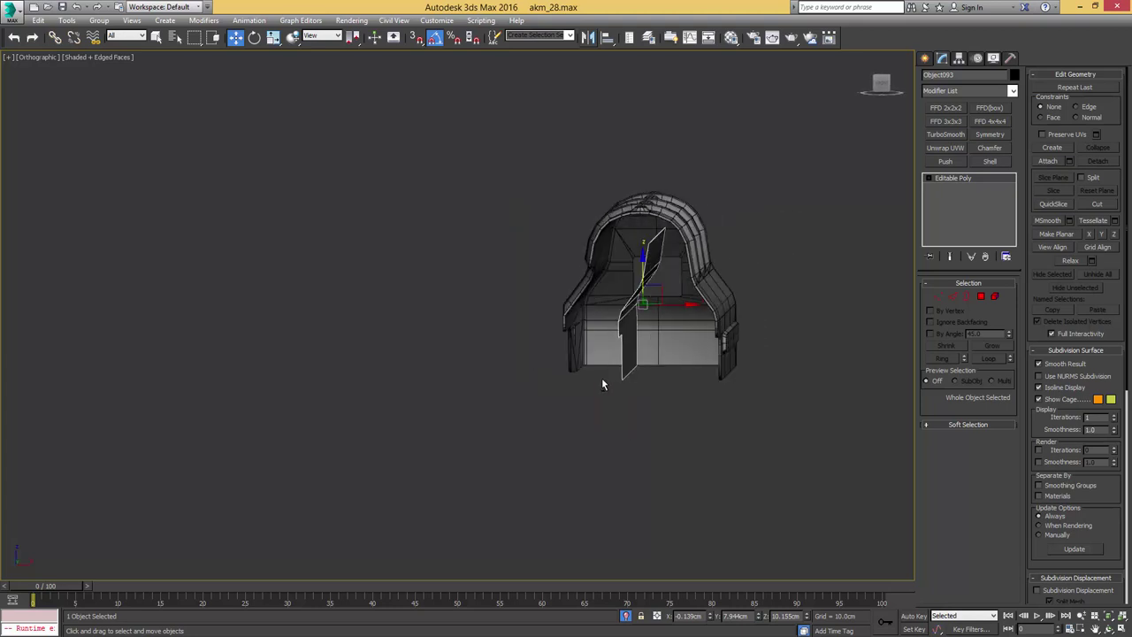
- Flip the mirrored panel's polygons and move the panel behind the side cutout, to about X -1.21 cm
key(4)
click(989, 492)
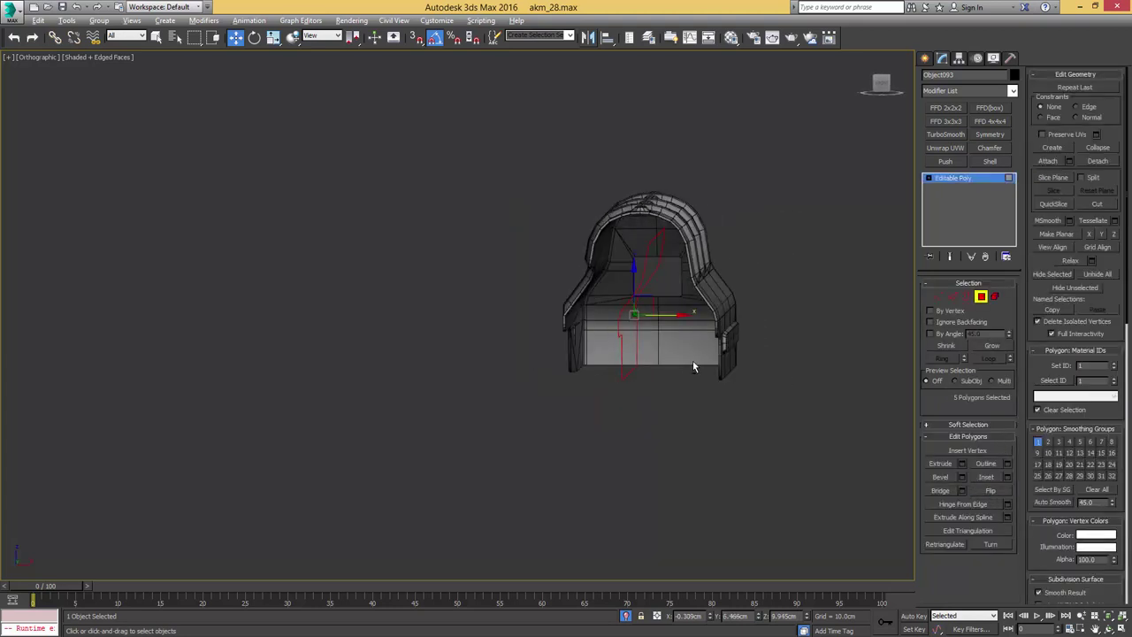
alt+middle_drag(692, 361, 670, 298)
key(4)
scroll(669, 298, up, 2)
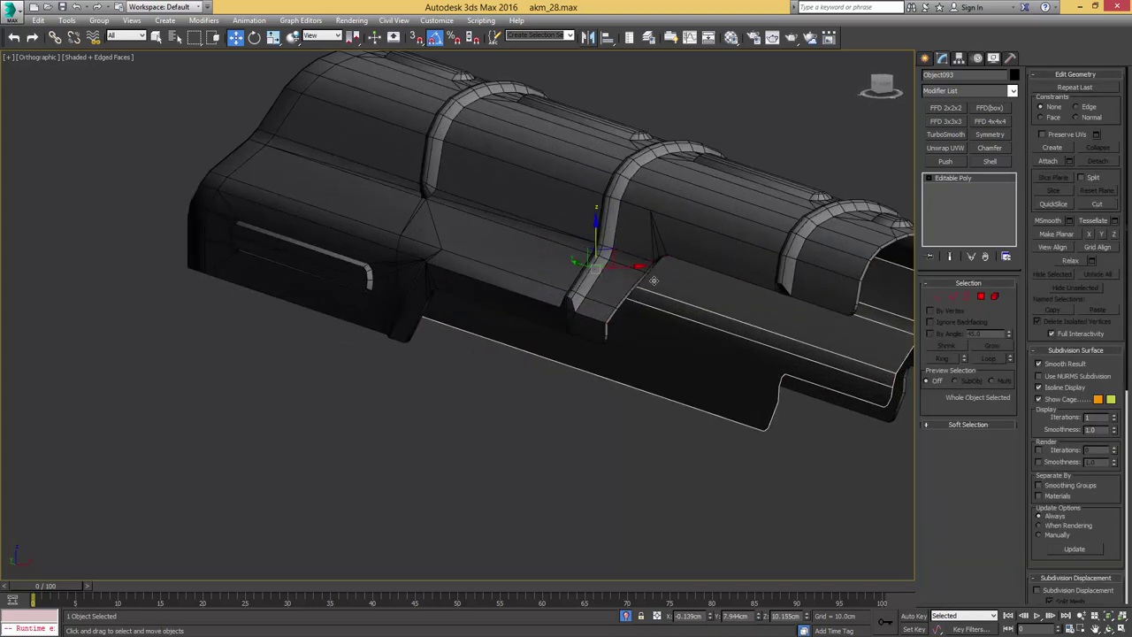
drag(638, 265, 576, 291)
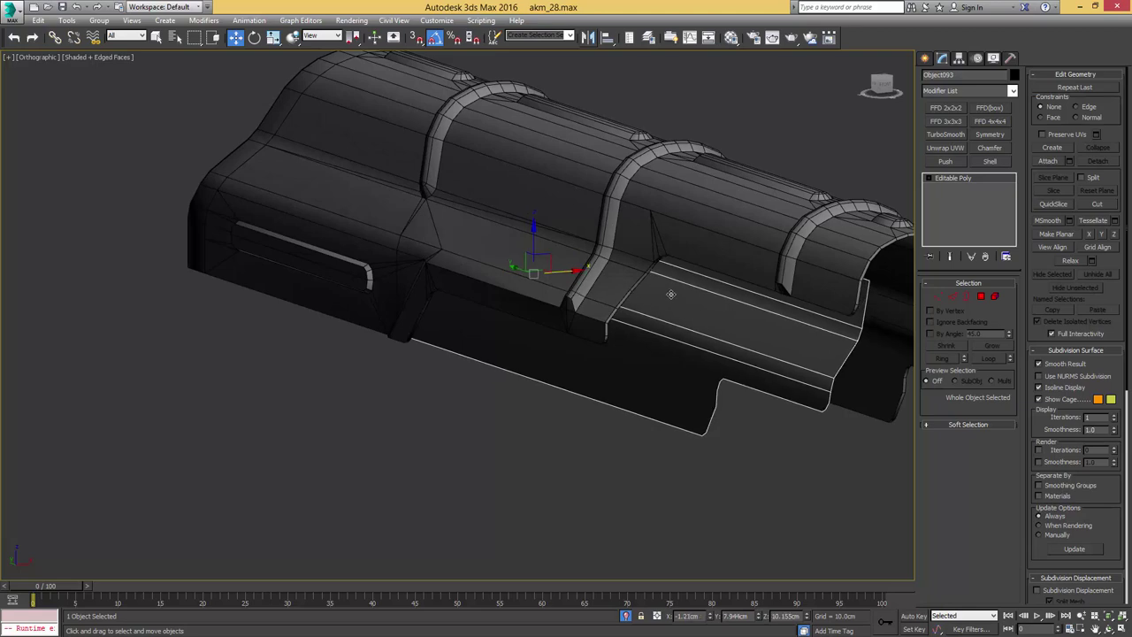
alt+middle_drag(671, 295, 670, 335)
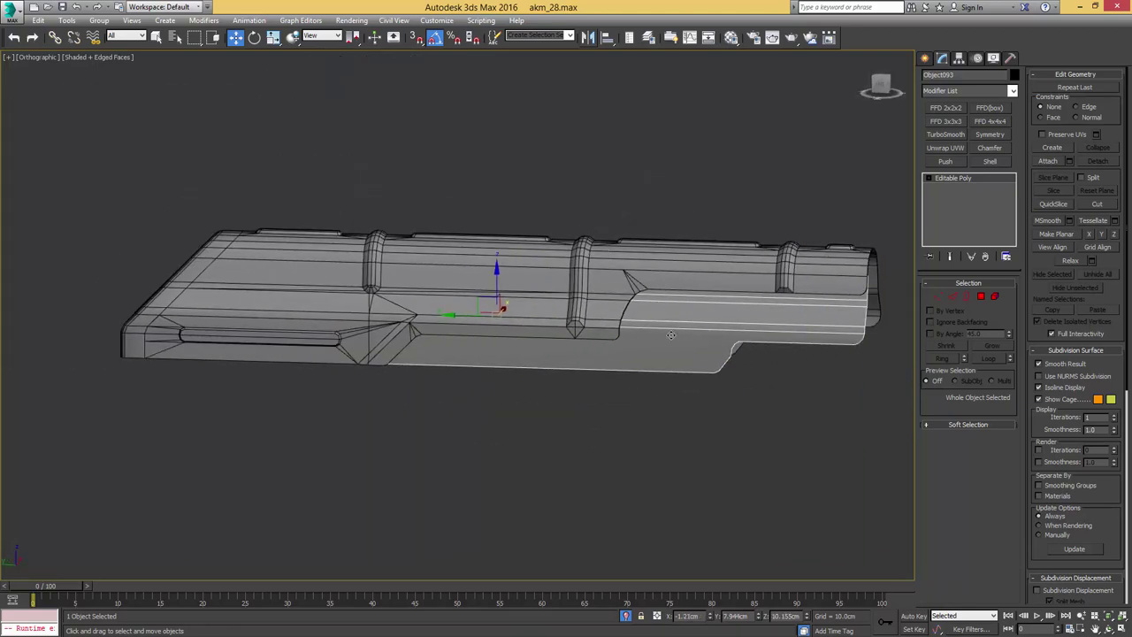
- Remove the extra vertices along the panel's straight bottom edge
key(1)
key(F3)
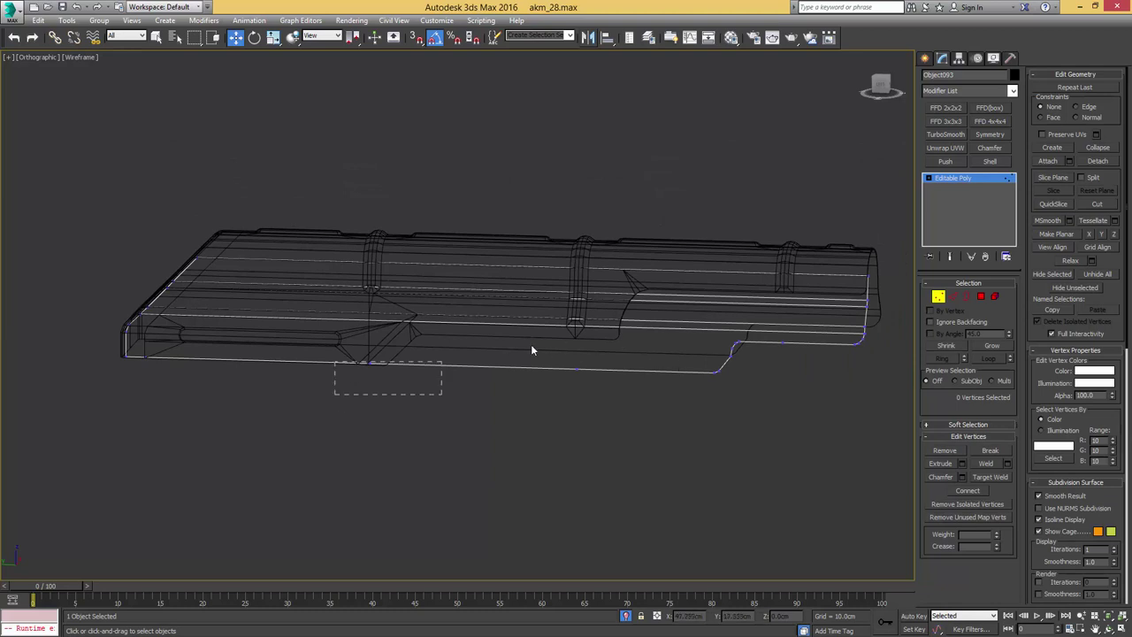
drag(532, 346, 662, 321)
key(BackSpace)
- Make the panel's front-end vertices planar in Y and remove the surplus vertices on its lower front edge
middle_drag(654, 322, 494, 351)
drag(536, 424, 752, 274)
click(1102, 234)
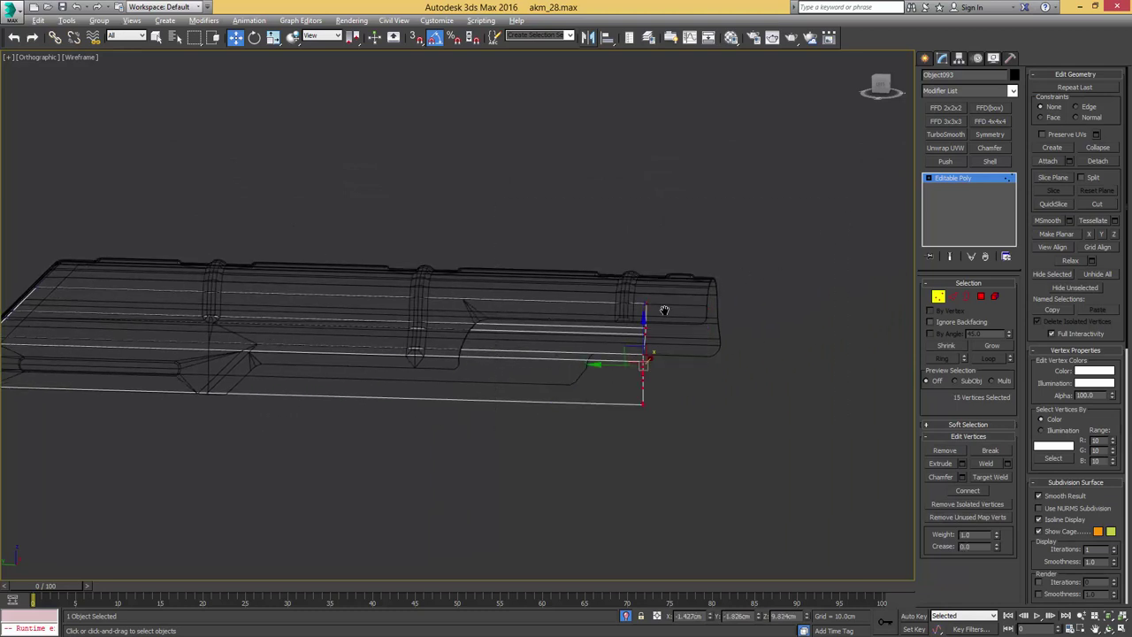
middle_drag(664, 311, 773, 266)
scroll(760, 327, up, 6)
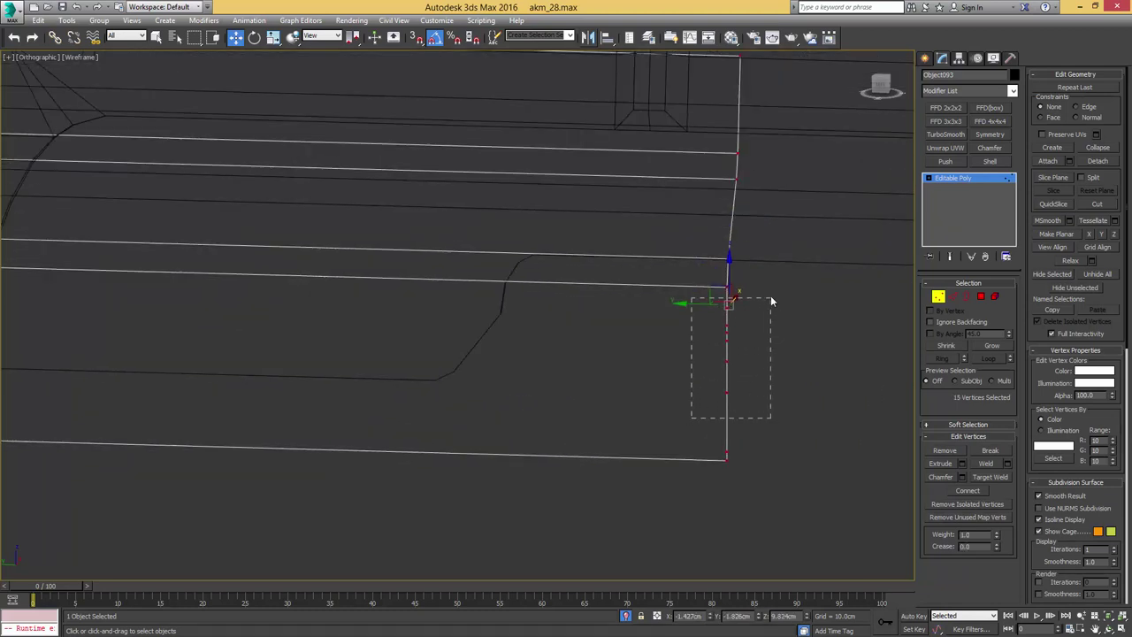
drag(771, 298, 771, 297)
key(BackSpace)
middle_drag(764, 247, 739, 361)
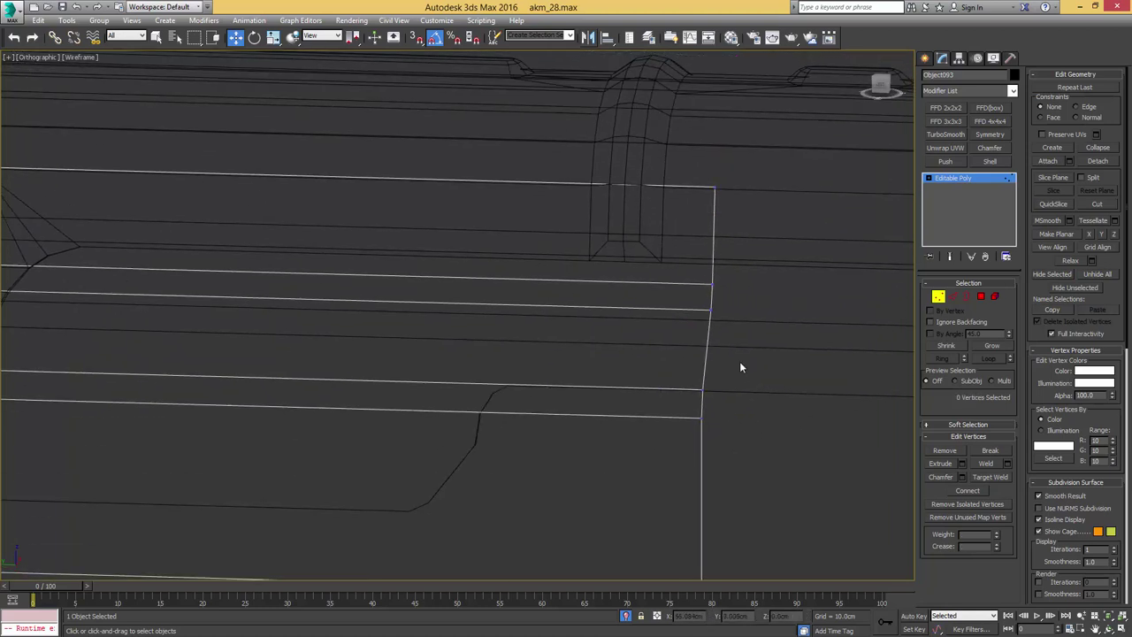
- Make the panel's rear-end vertices planar in Y and remove the surplus vertices on that edge
scroll(721, 298, down, 5)
middle_drag(426, 297, 899, 284)
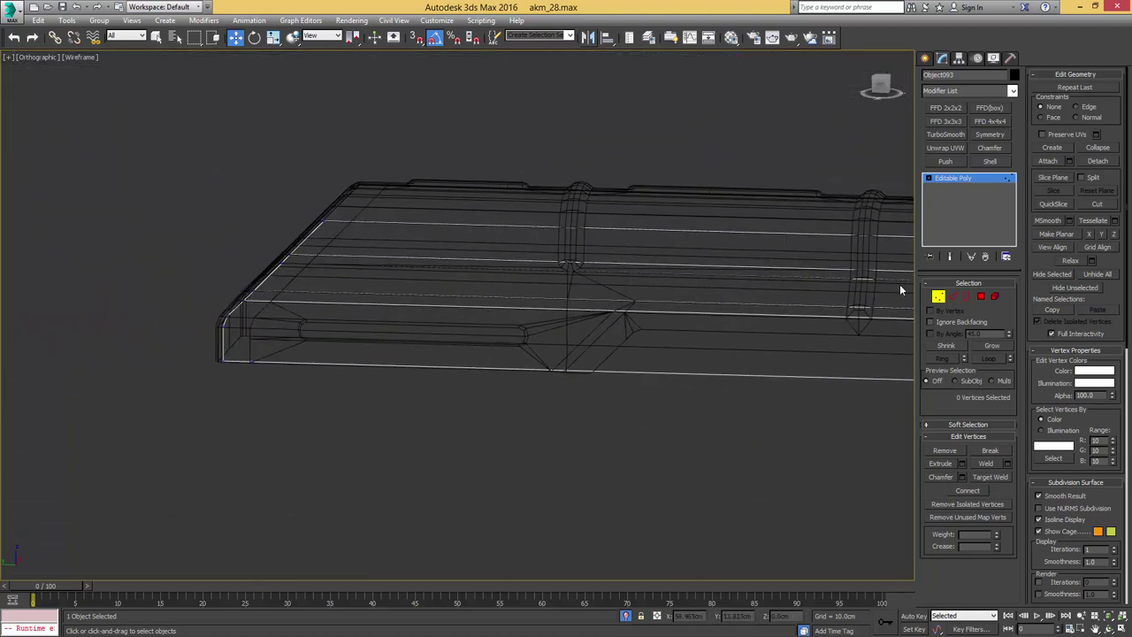
click(255, 361)
key(BackSpace)
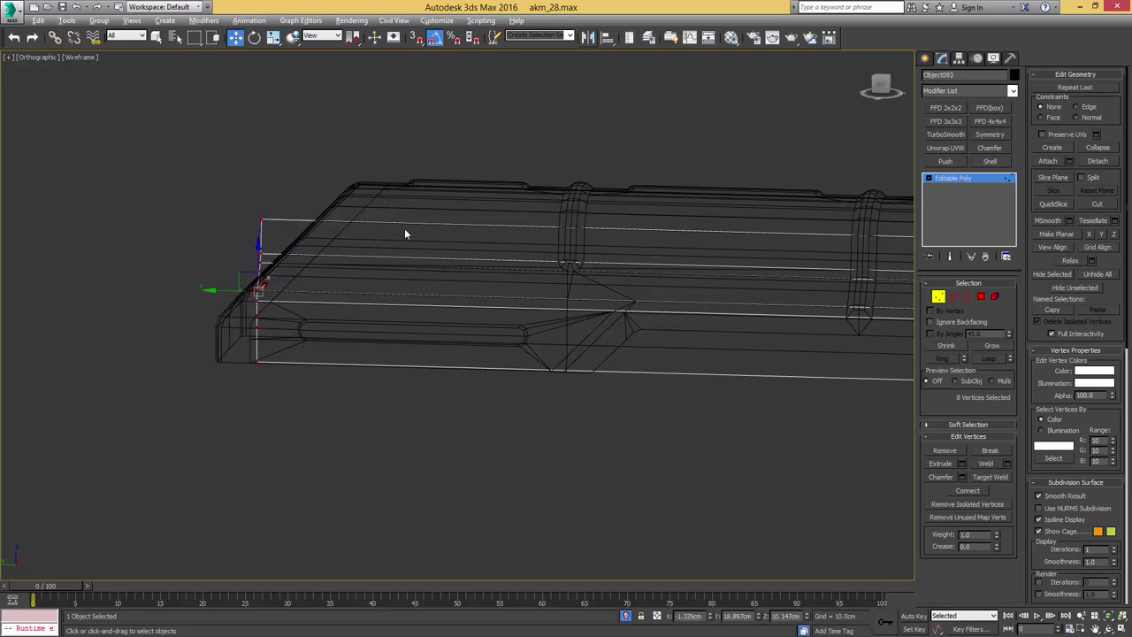
drag(265, 320, 253, 336)
key(BackSpace)
- Shorten the panel by moving its rear-end vertices forward to just behind the side cutout's rear edge
drag(232, 408, 469, 216)
scroll(475, 232, down, 2)
middle_drag(476, 232, 198, 223)
drag(97, 253, 478, 255)
key(F3)
- Extend the panel's front-end vertices about 1.93 cm forward to line up with the cover's front end
drag(645, 370, 747, 181)
middle_drag(798, 190, 661, 211)
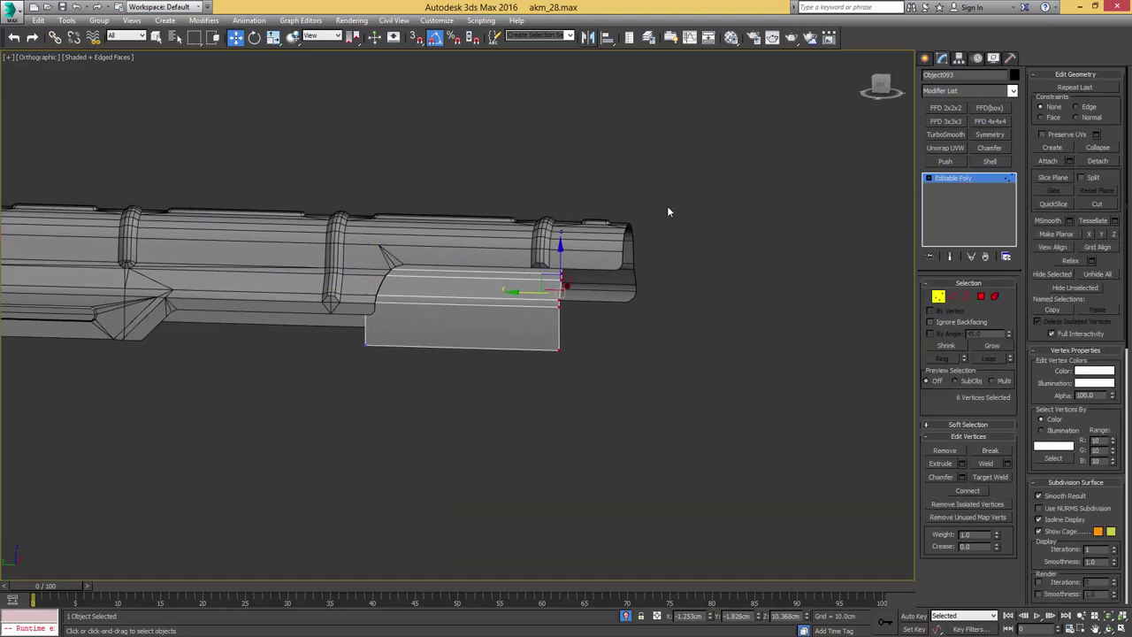
key(l)
scroll(669, 206, down, 5)
scroll(676, 223, up, 1)
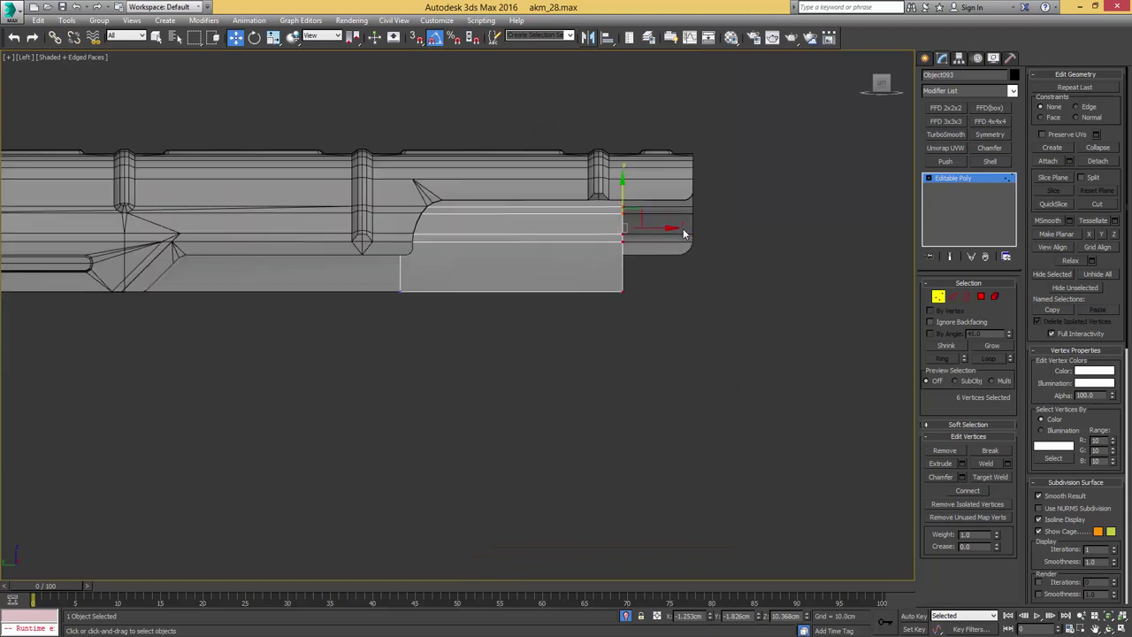
drag(671, 228, 731, 224)
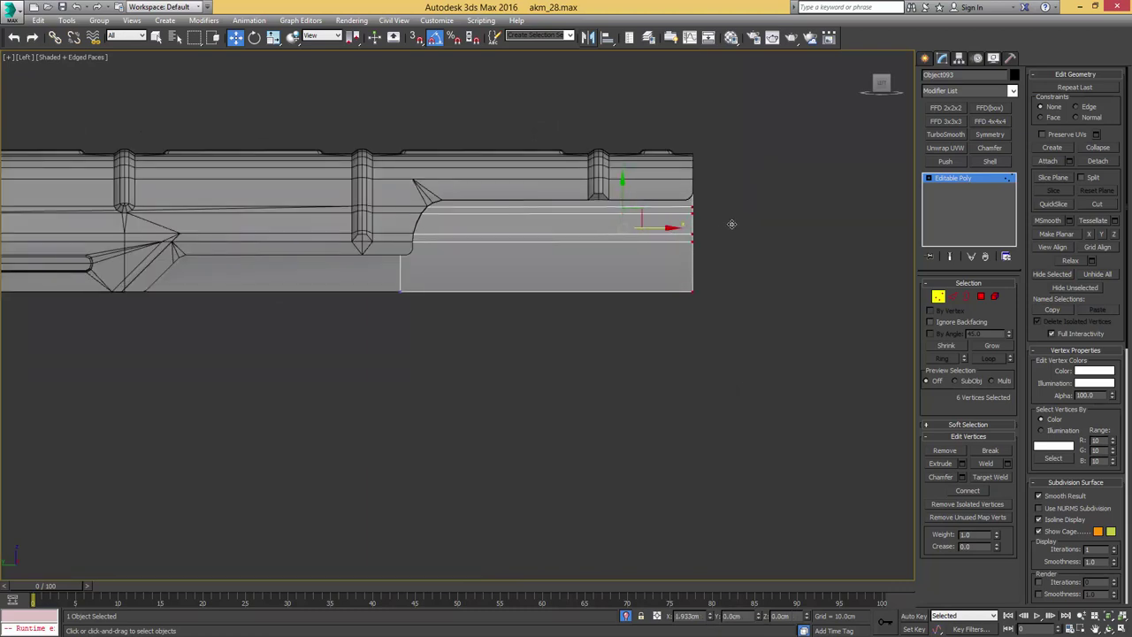
- Lower the panel's narrow polygon strip between the upper wall and the slanted face slightly along Z
alt+middle_drag(730, 224, 657, 233)
key(1)
key(4)
middle_drag(727, 171, 555, 241)
click(611, 247)
scroll(554, 242, up, 3)
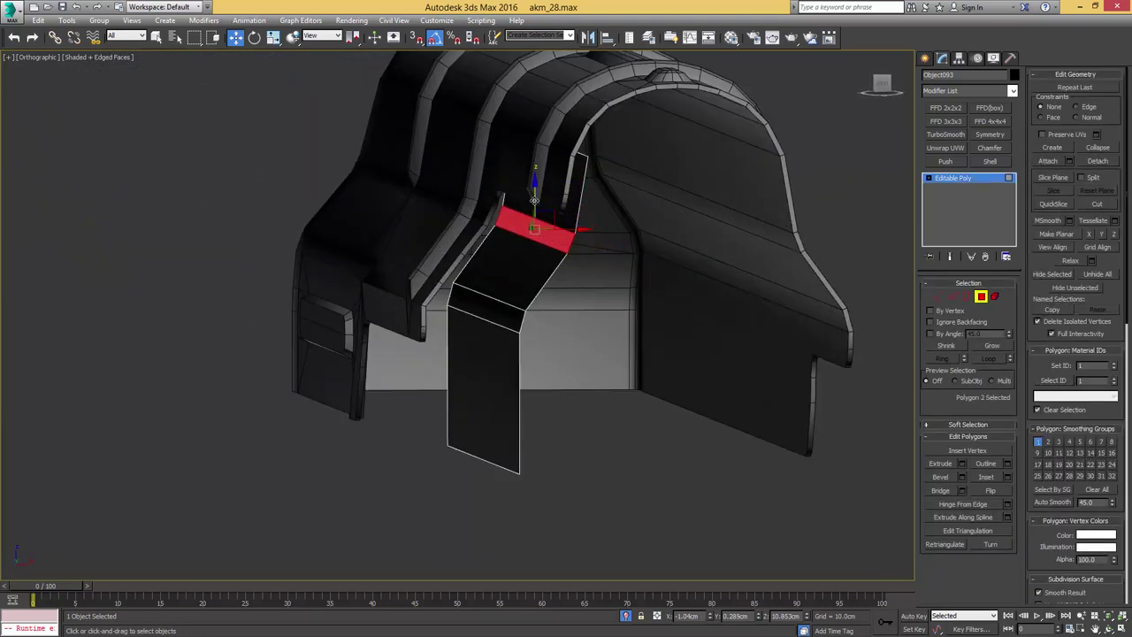
drag(534, 199, 533, 216)
- Shift the whole panel outward along X to about -1.33 cm
key(4)
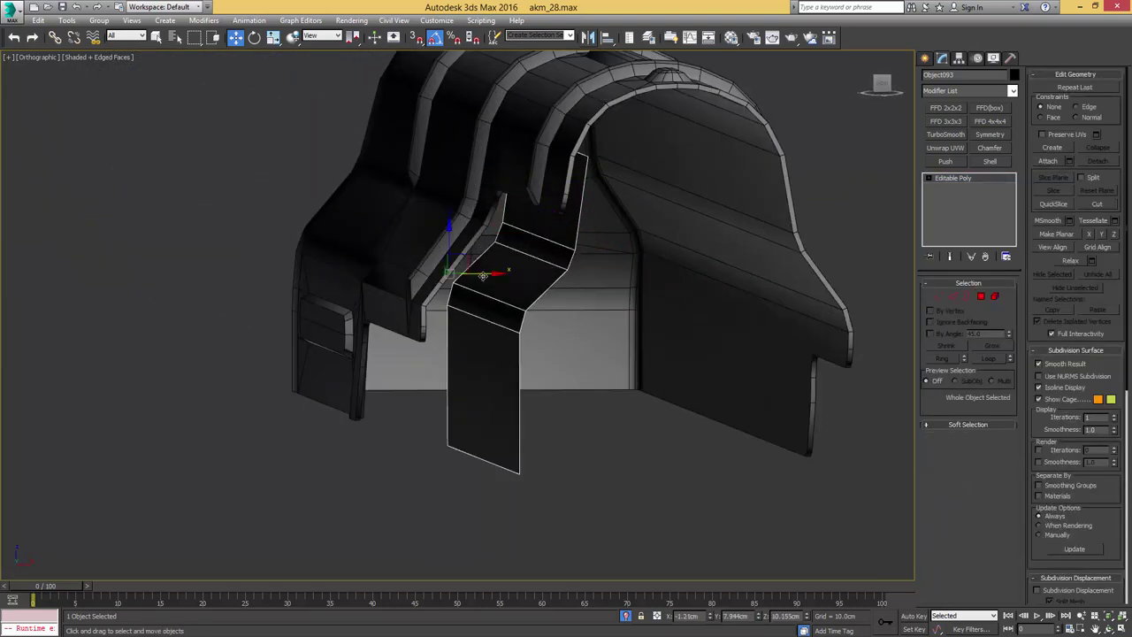
drag(483, 277, 472, 279)
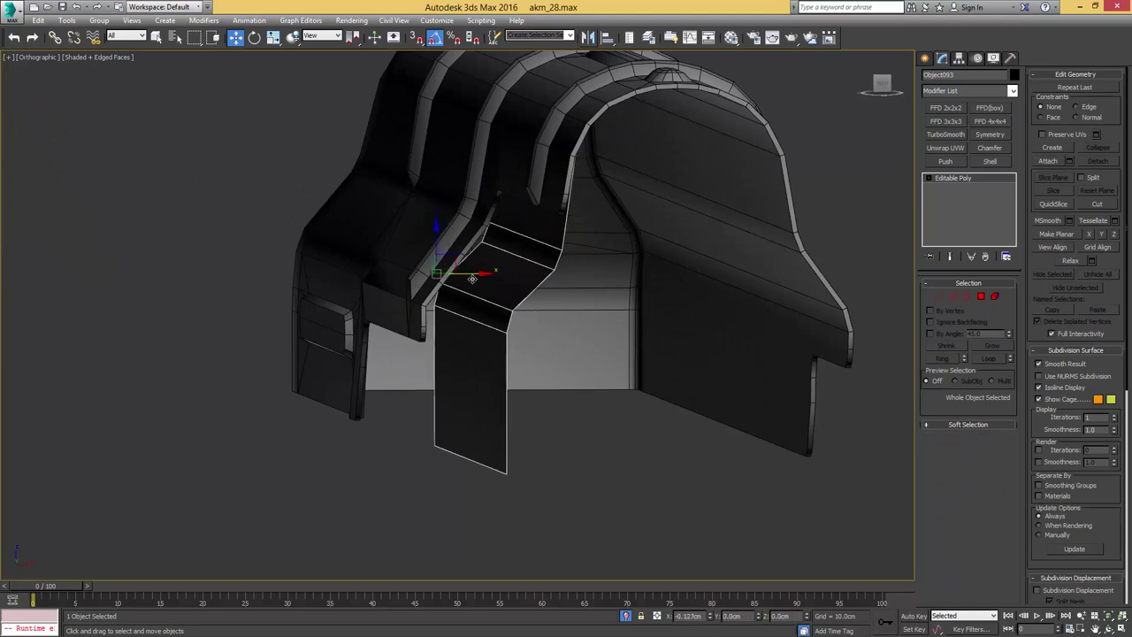
mouse_move(472, 280)
alt+middle_down()
mouse_move(591, 278)
mouse_move(482, 282)
alt+middle_up()
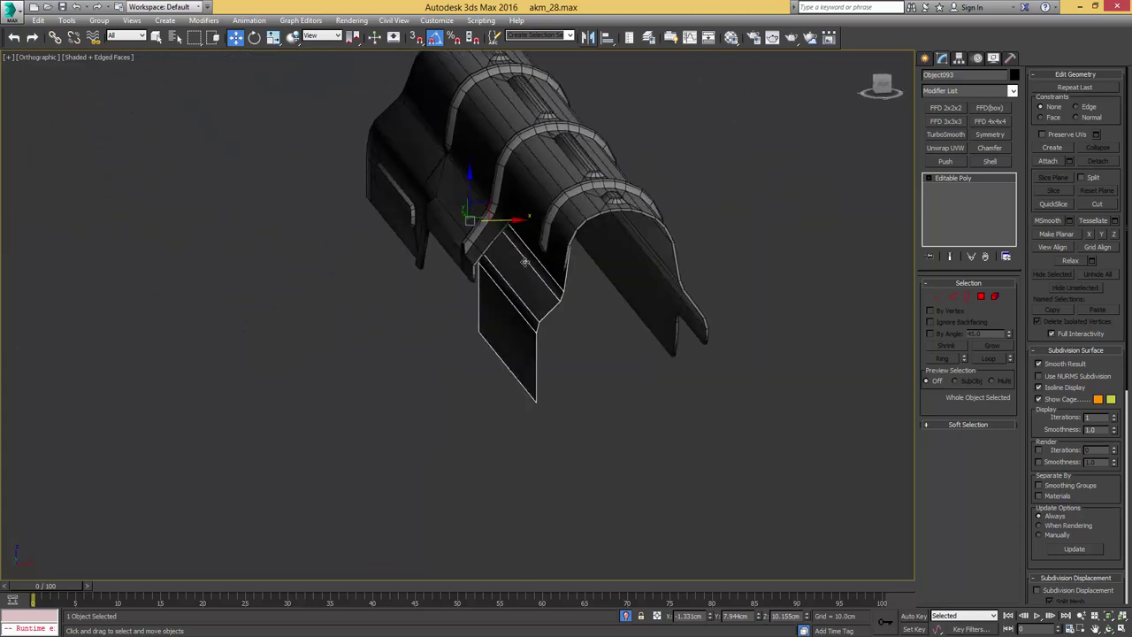
- Move the six vertices of the panel's lower part slightly inward along X
key(4)
key(1)
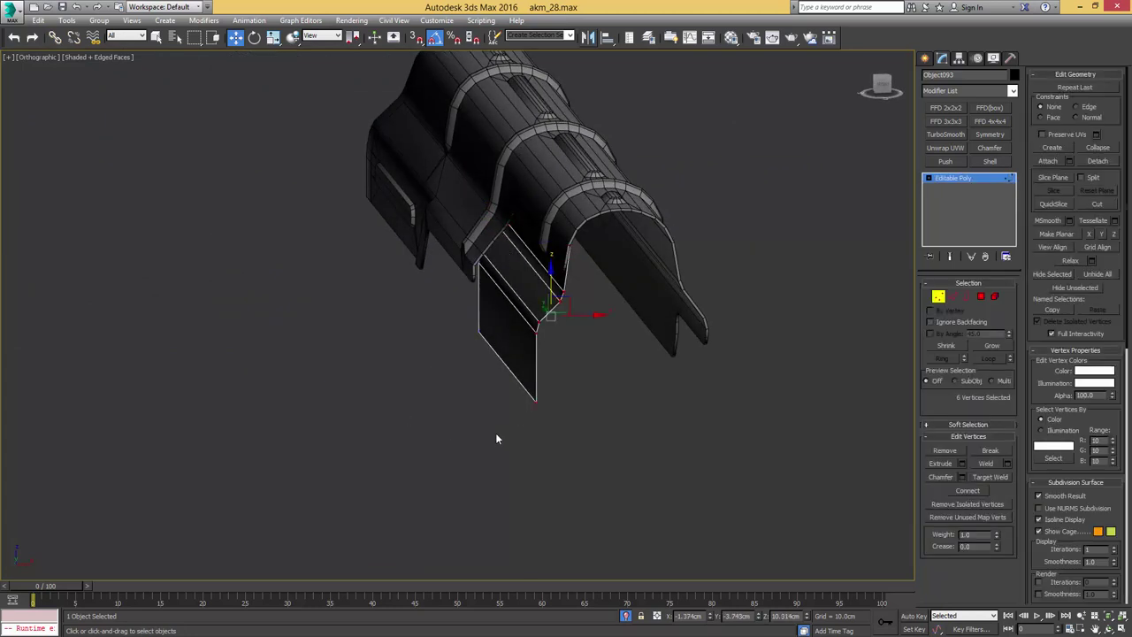
drag(552, 327, 552, 324)
key(F3)
ctrl+drag(454, 302, 420, 389)
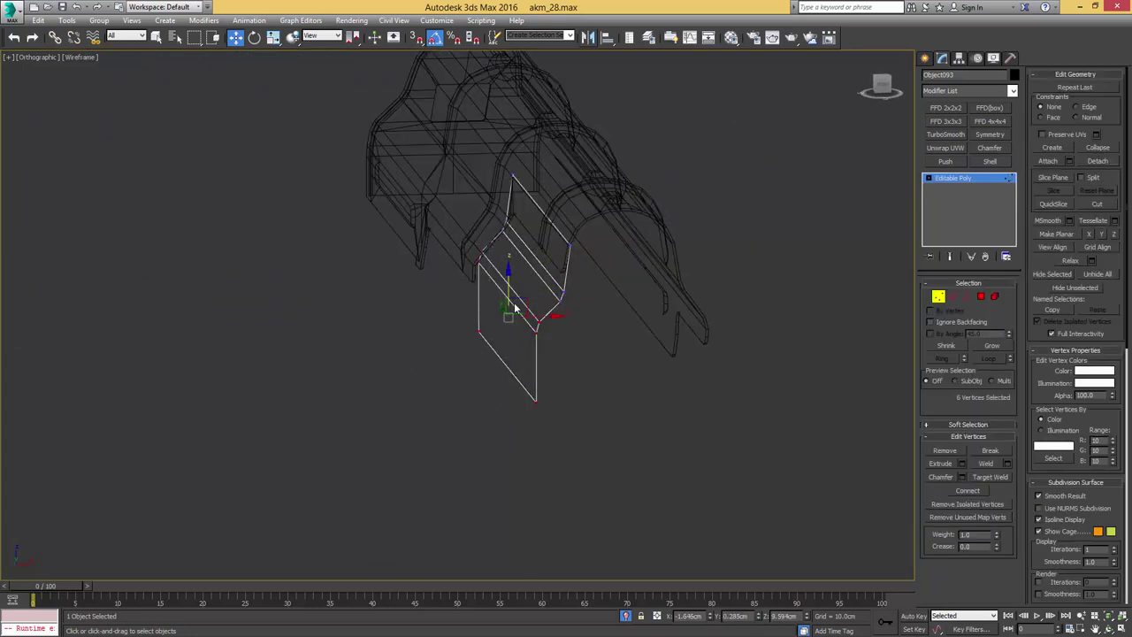
key(F3)
alt+middle_drag(509, 308, 526, 315)
drag(538, 315, 543, 312)
- Add a vertical edge line across the panel's three lower polygons and shift it about 0.14 cm along Y
alt+middle_drag(543, 311, 622, 311)
key(2)
drag(528, 415, 540, 263)
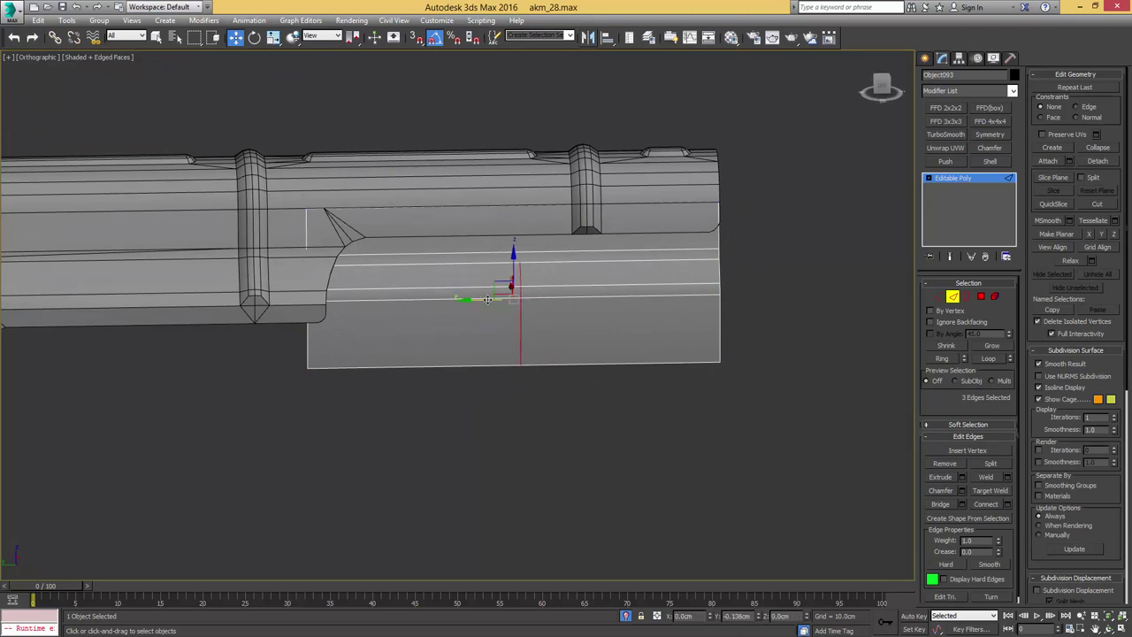
- Extrude the two lower polygons in front of the new vertical edge line with a height of 0
key(4)
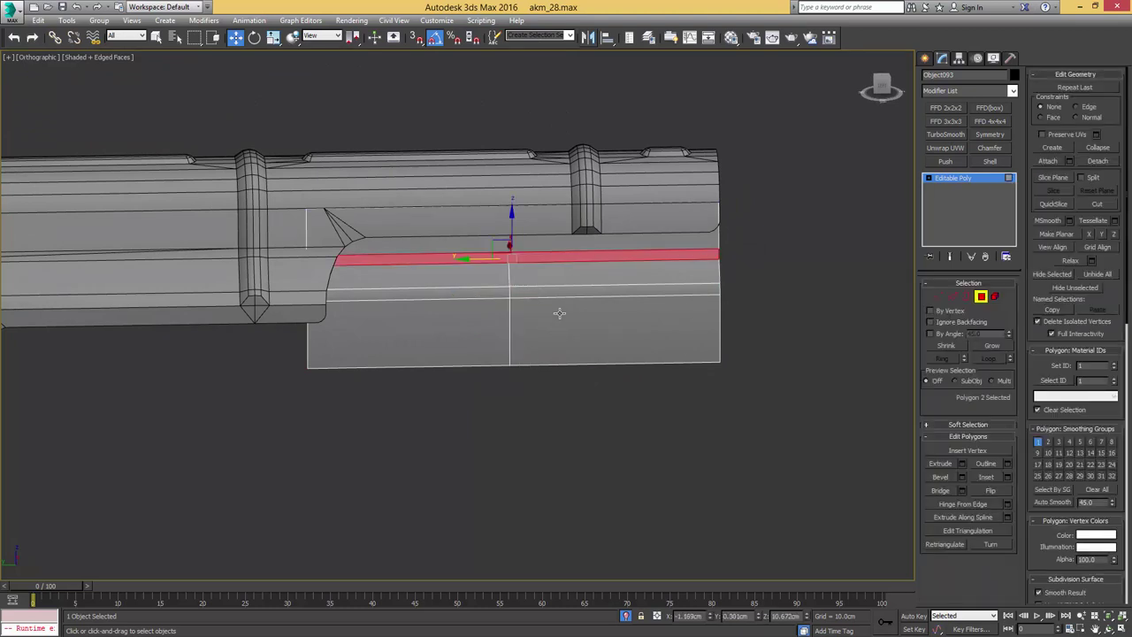
click(559, 312)
ctrl+click(548, 292)
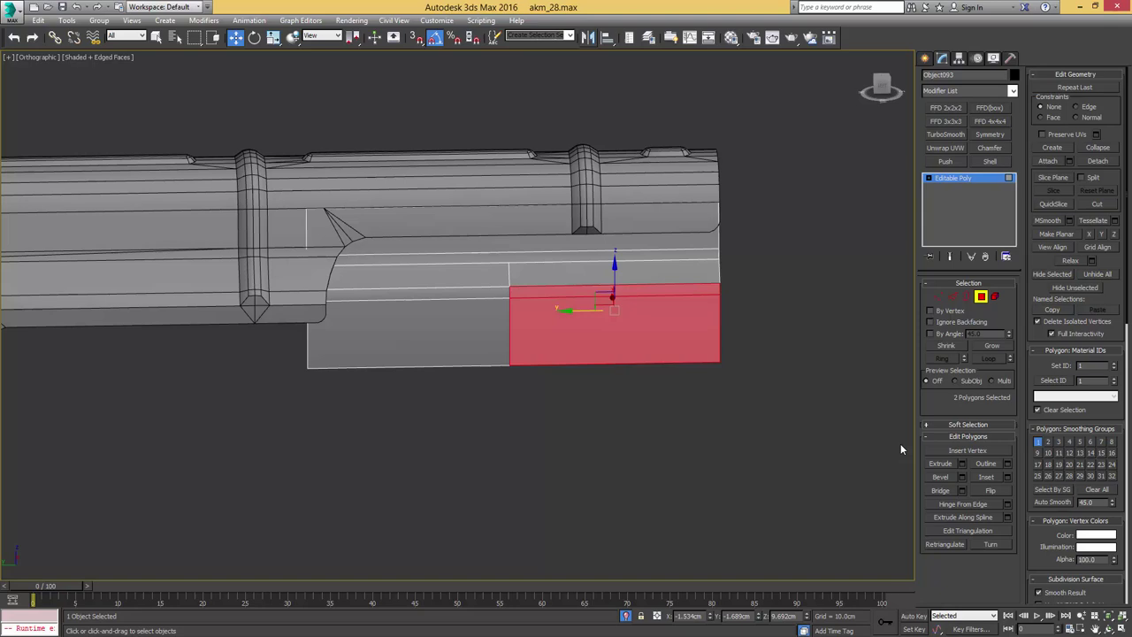
click(961, 463)
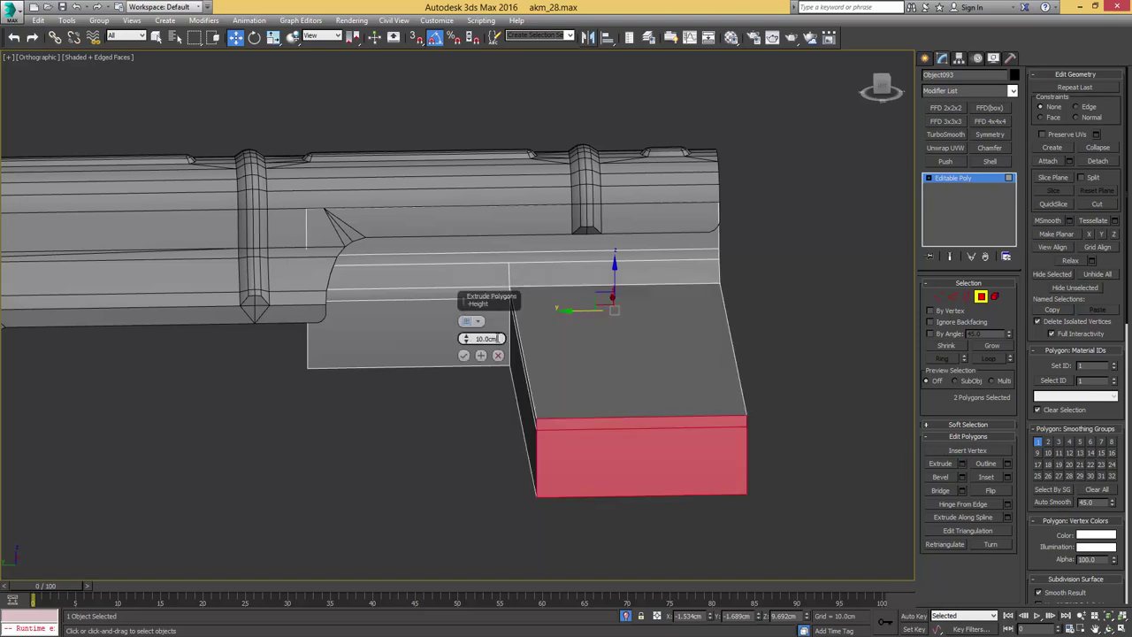
drag(501, 338, 461, 348)
text(0)
click(463, 358)
click(462, 355)
- Pull the extruded polygons outward along X to about -1.81 cm to form a raised block
alt+middle_drag(462, 355, 604, 344)
drag(585, 310, 604, 315)
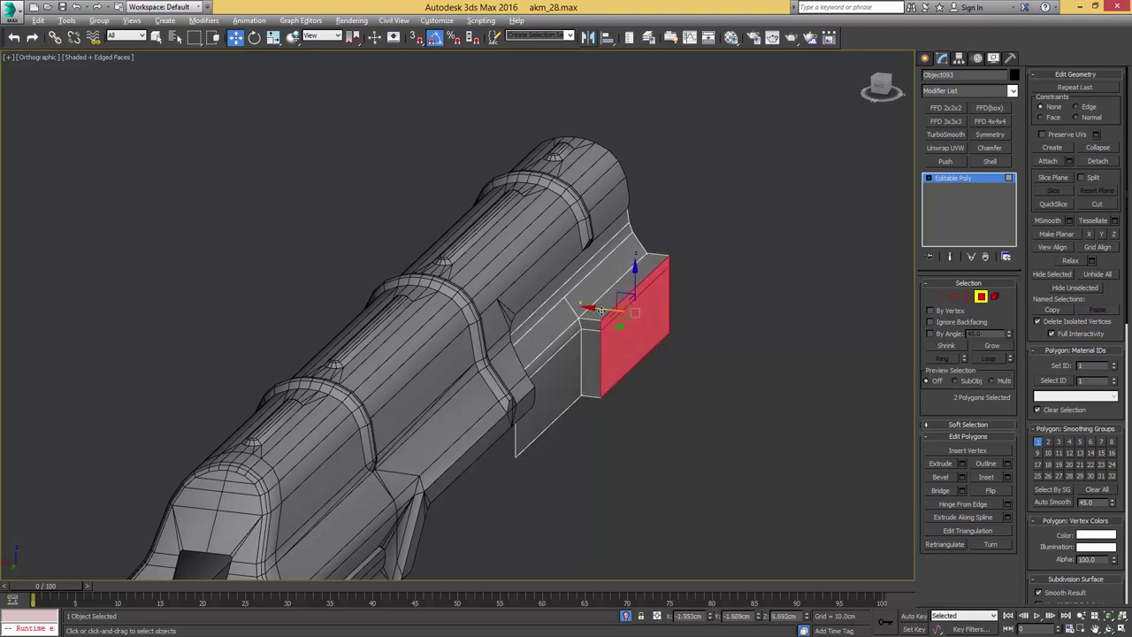
drag(600, 310, 593, 307)
alt+middle_drag(592, 308, 679, 290)
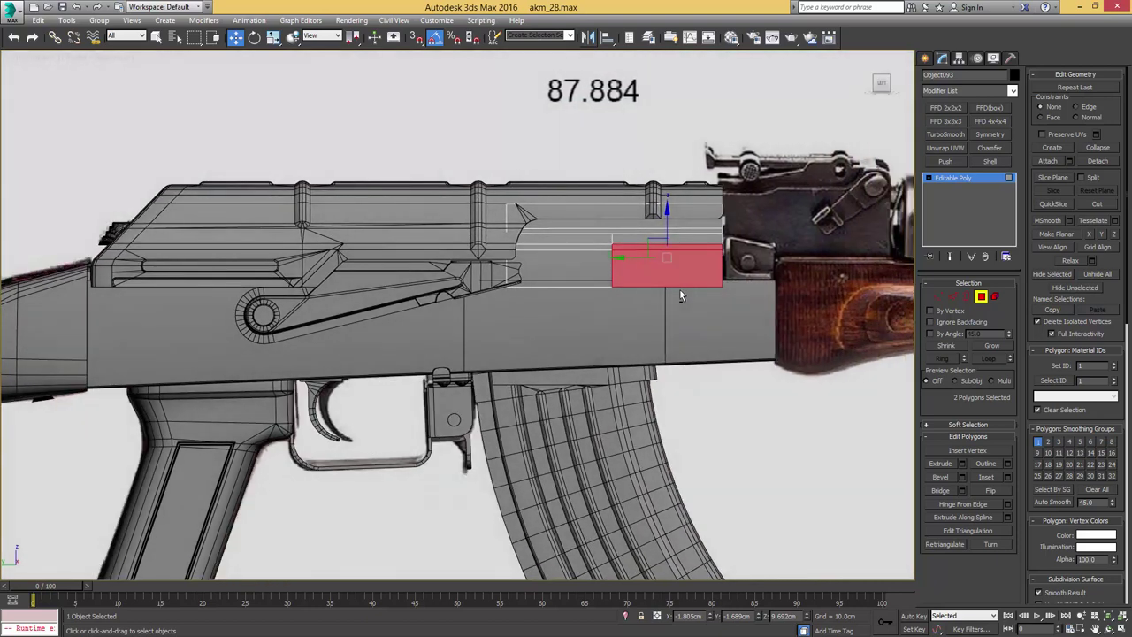
- Raise the five vertices along the carrier panel's bottom edge by about 0.26 cm in the left view
key(l)
scroll(669, 290, down, 5)
key(1)
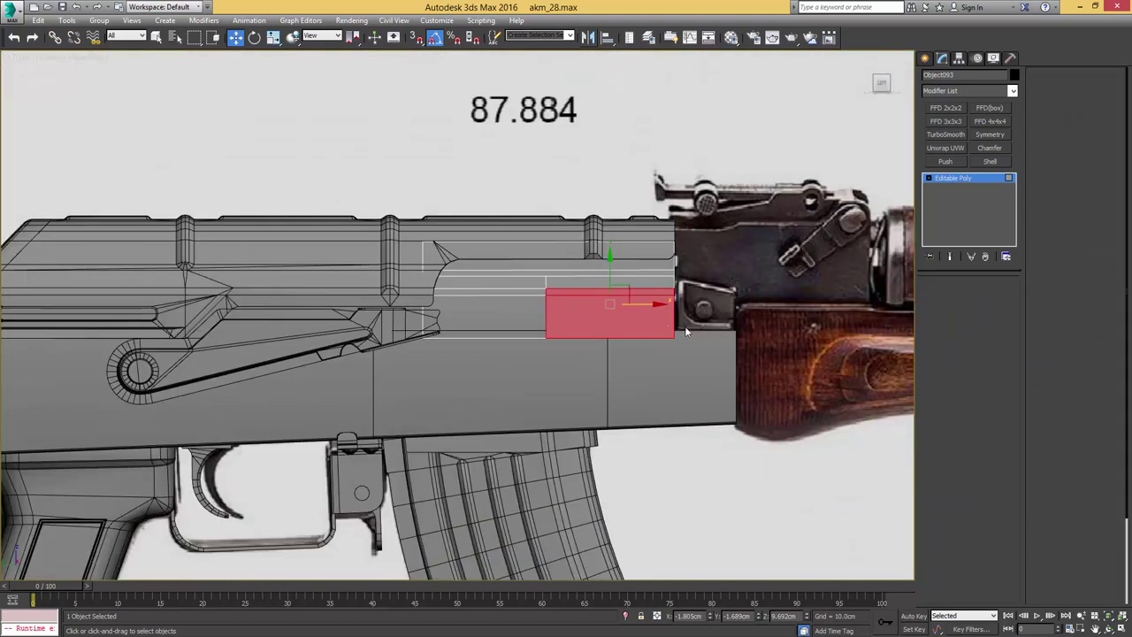
scroll(731, 322, up, 1)
drag(730, 324, 458, 345)
drag(262, 373, 263, 374)
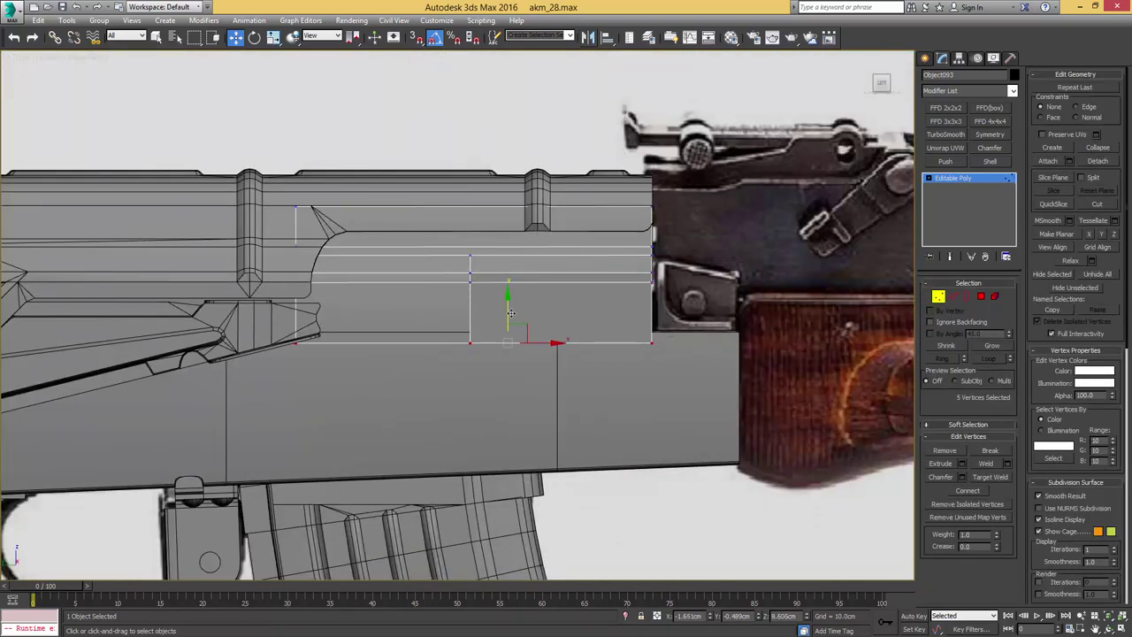
drag(512, 314, 511, 301)
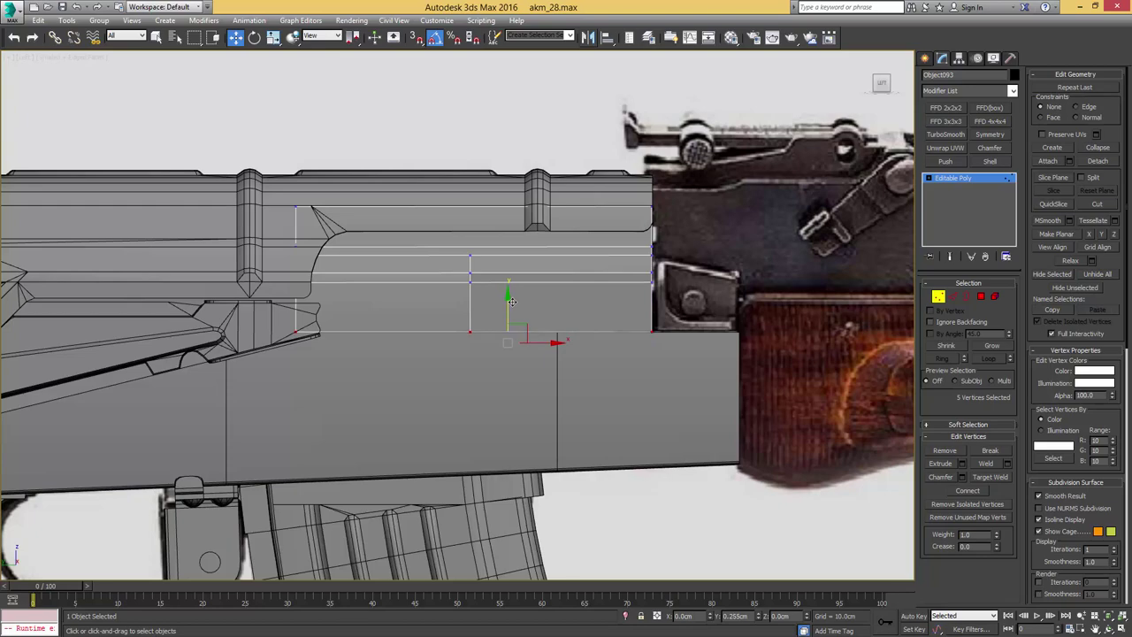
- Shift the two vertical outer edges at the raised block's rear end forward along Y to slant the end face
alt+middle_drag(511, 301, 499, 324)
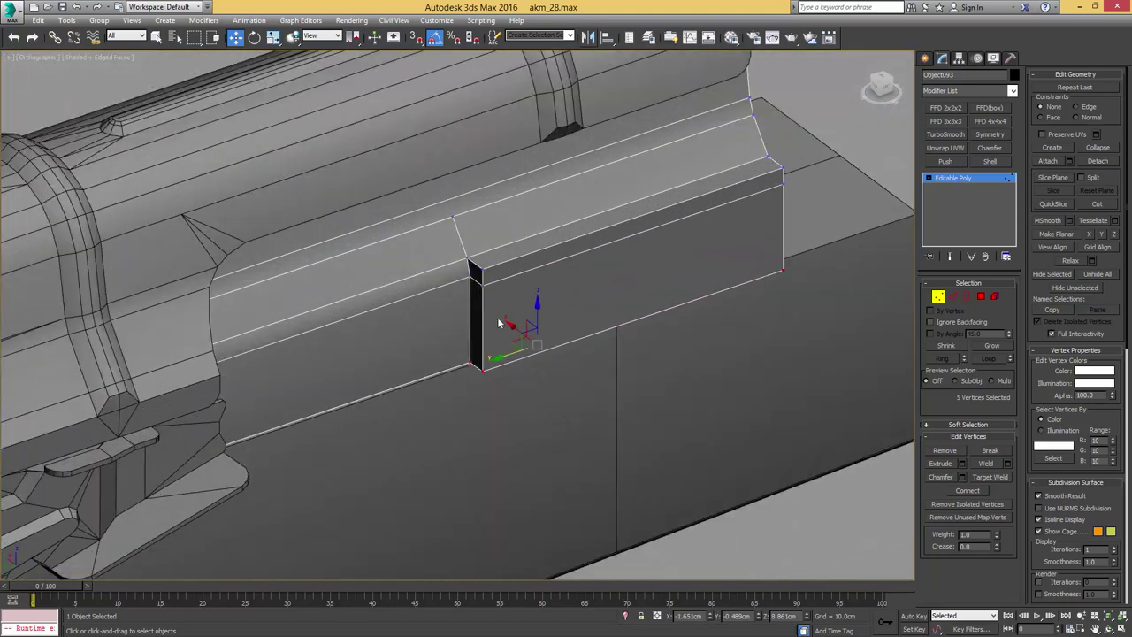
key(2)
key(q)
click(480, 307)
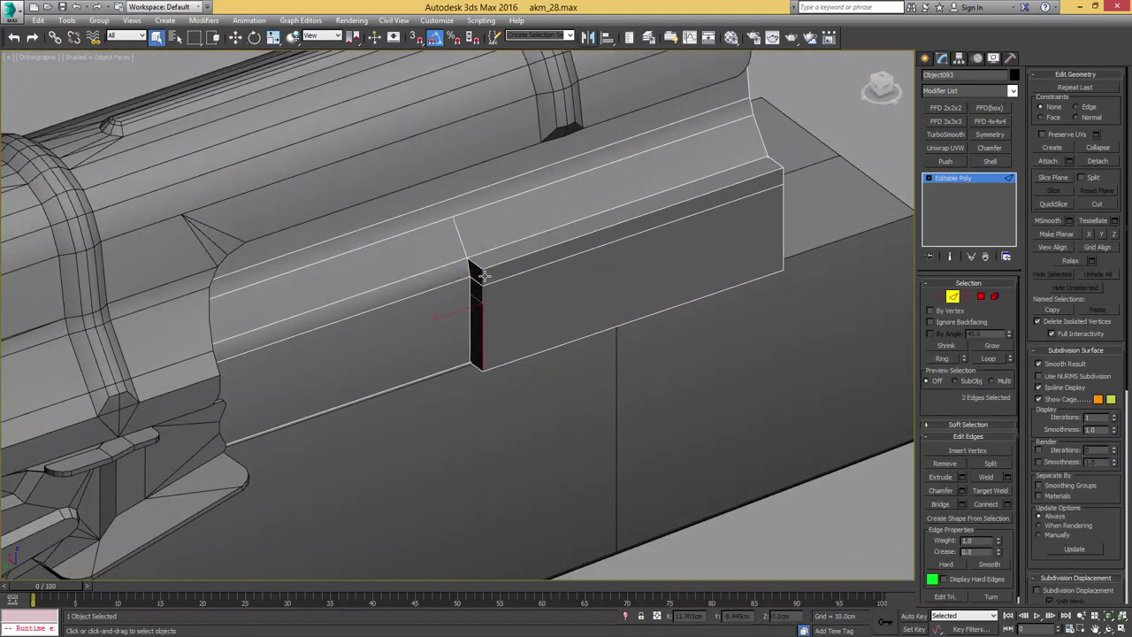
key(w)
drag(455, 314, 485, 303)
- Target weld the block's two upper outer vertices onto the vertices directly below them to form a single sloped top
click(534, 255)
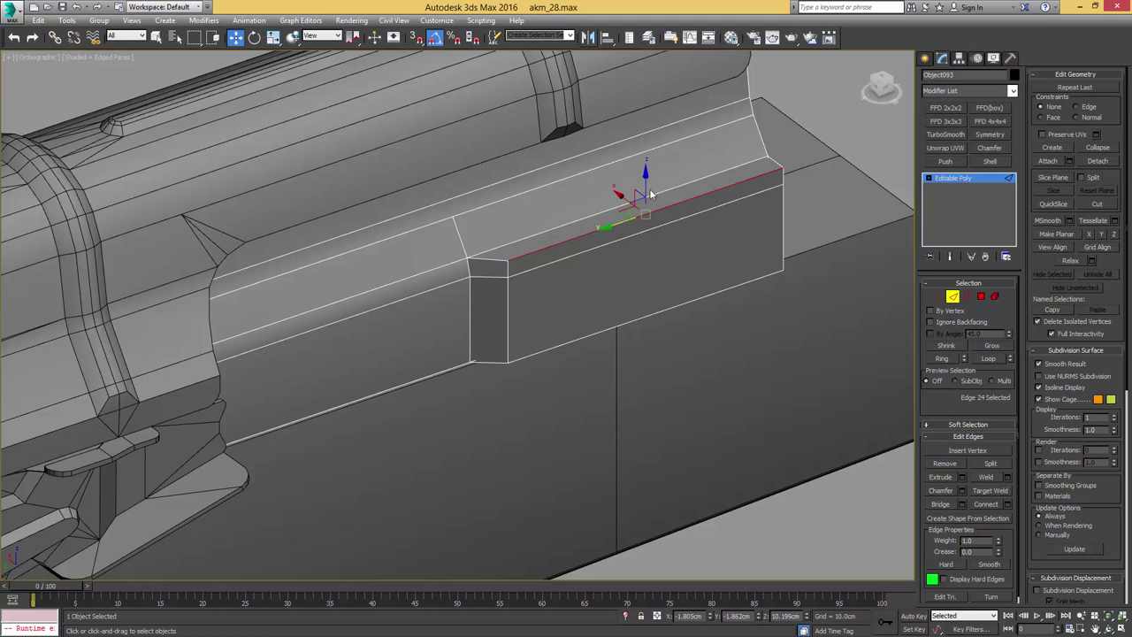
key(1)
key(ctrl+w)
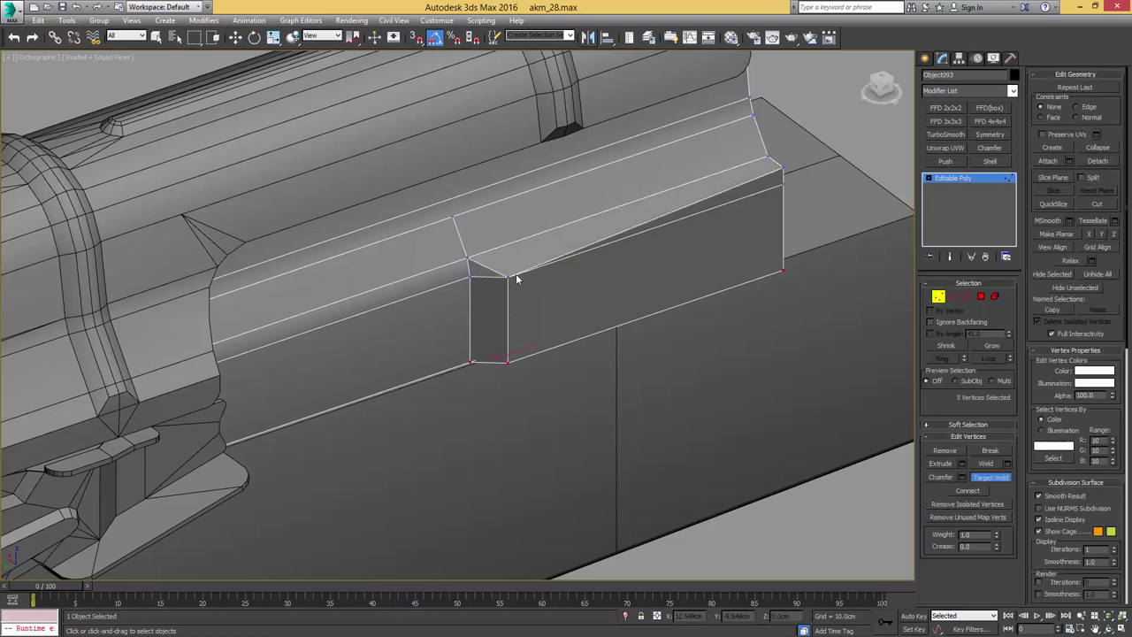
drag(782, 172, 783, 183)
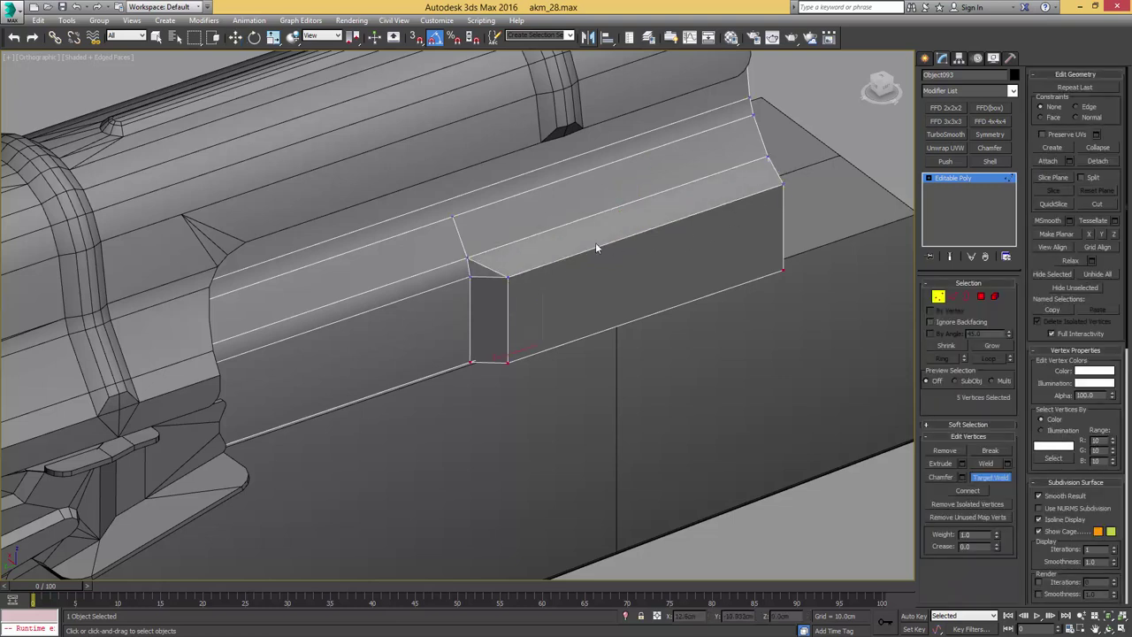
mouse_move(595, 243)
middle_down()
mouse_move(673, 255)
mouse_move(587, 253)
mouse_move(589, 236)
mouse_move(606, 246)
middle_up()
scroll(673, 255, down, 2)
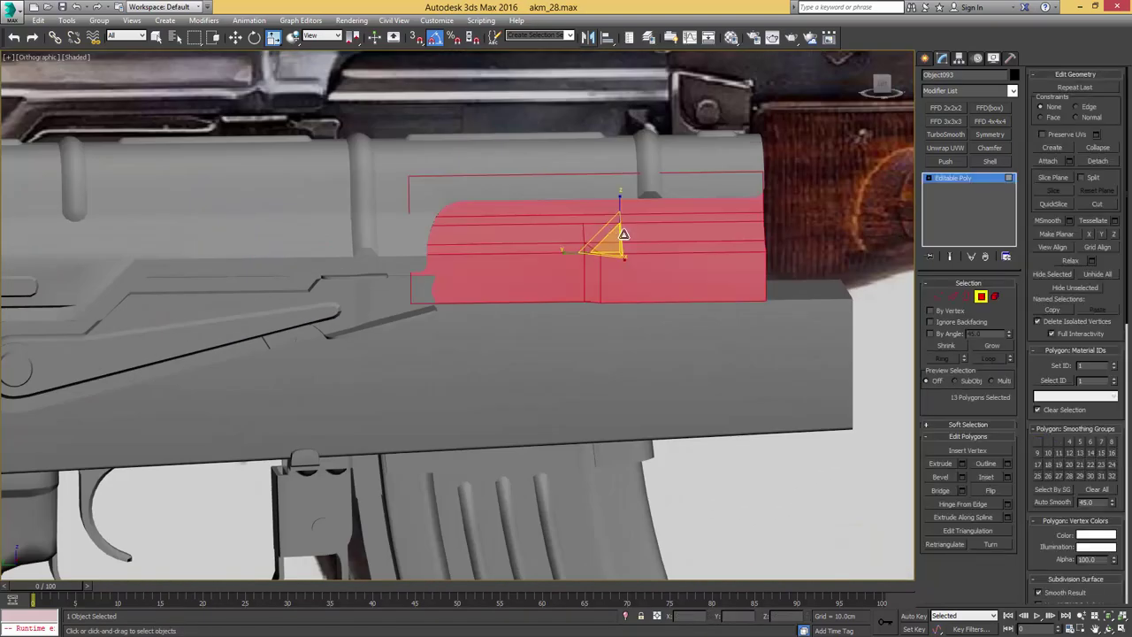
- Move the two polygons of the block's slanted rear end face from smoothing group 1 to smoothing group 2
key(q)
key(4)
key(F4)
key(4)
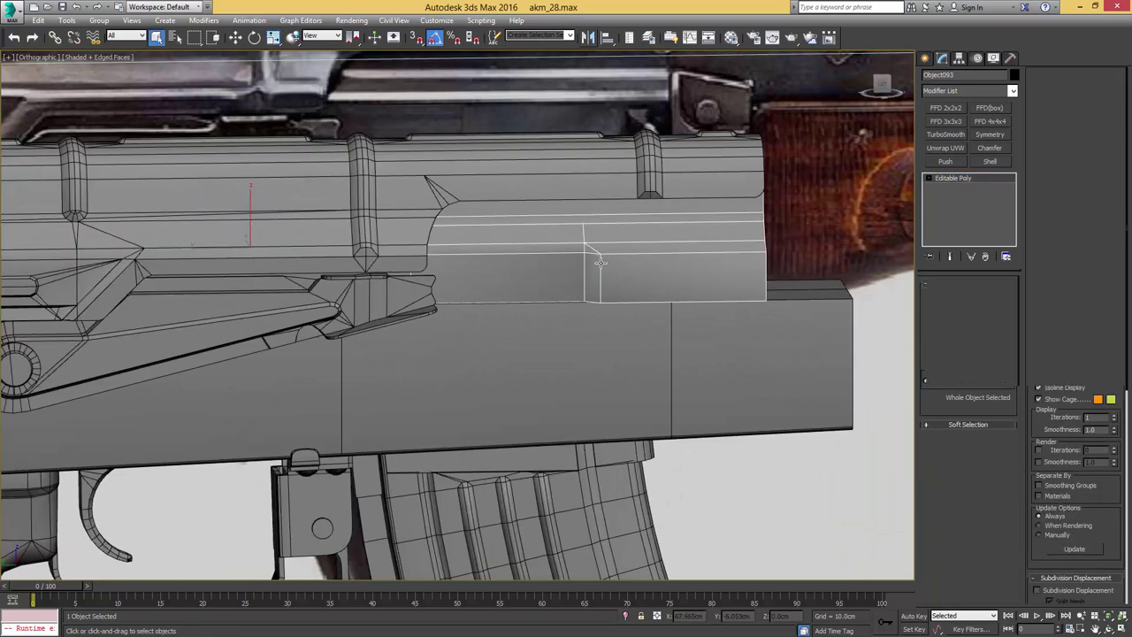
click(591, 258)
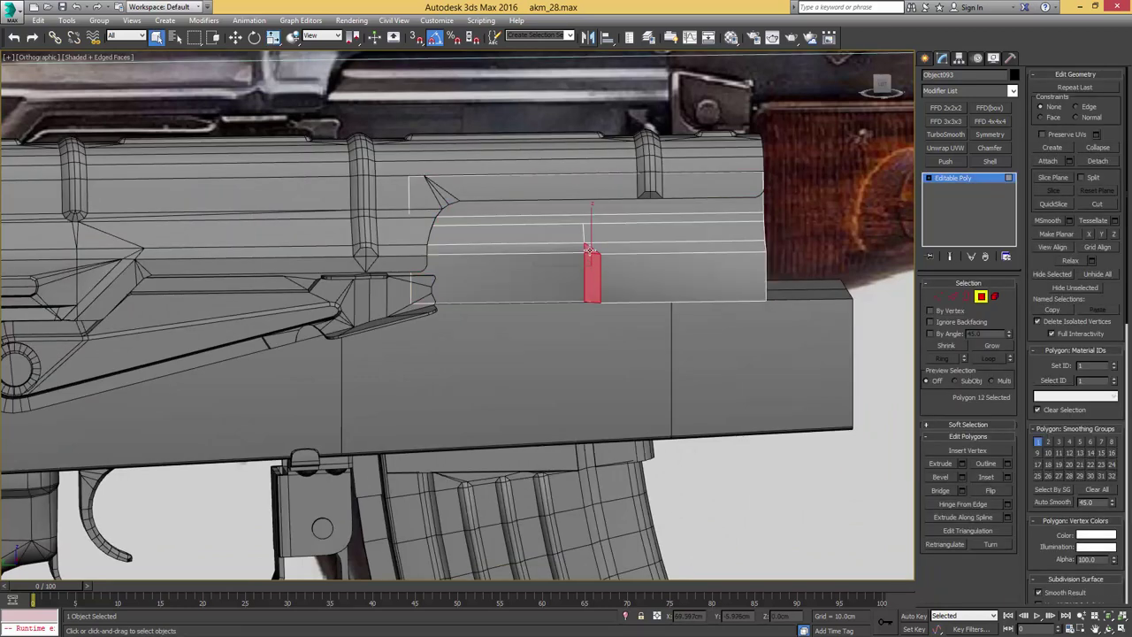
ctrl+click(590, 250)
click(1037, 441)
click(1048, 441)
- Examine the block's shading and smoothing from several angles with and without edged faces
key(4)
key(F4)
scroll(592, 249, down, 4)
alt+middle_drag(592, 248, 520, 258)
scroll(557, 256, up, 4)
key(F4)
key(4)
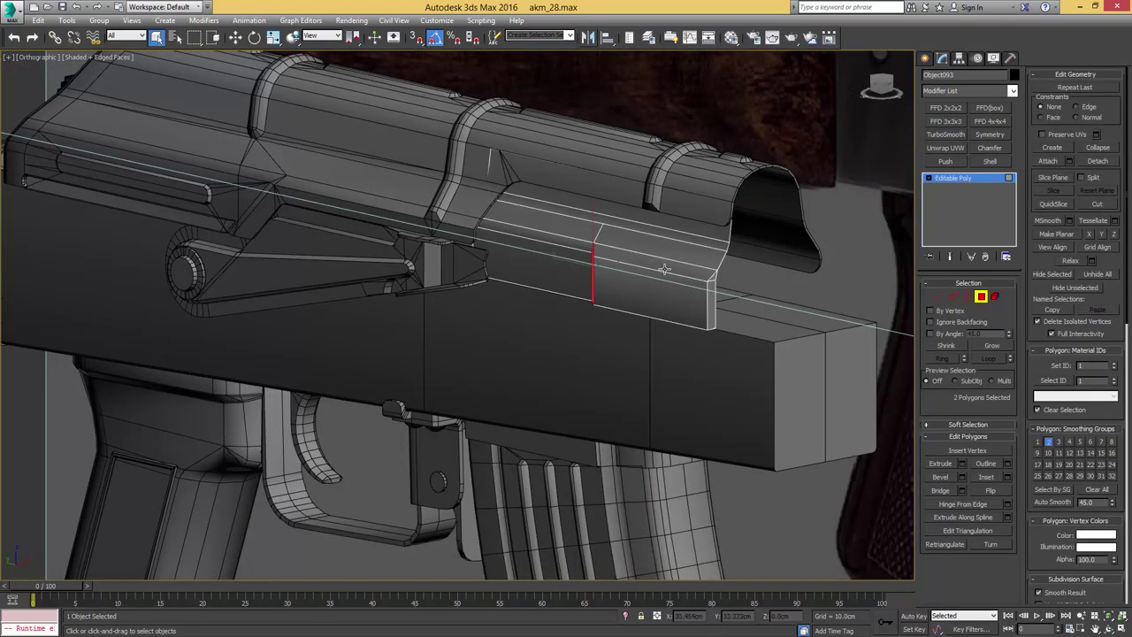
click(663, 268)
key(4)
key(F4)
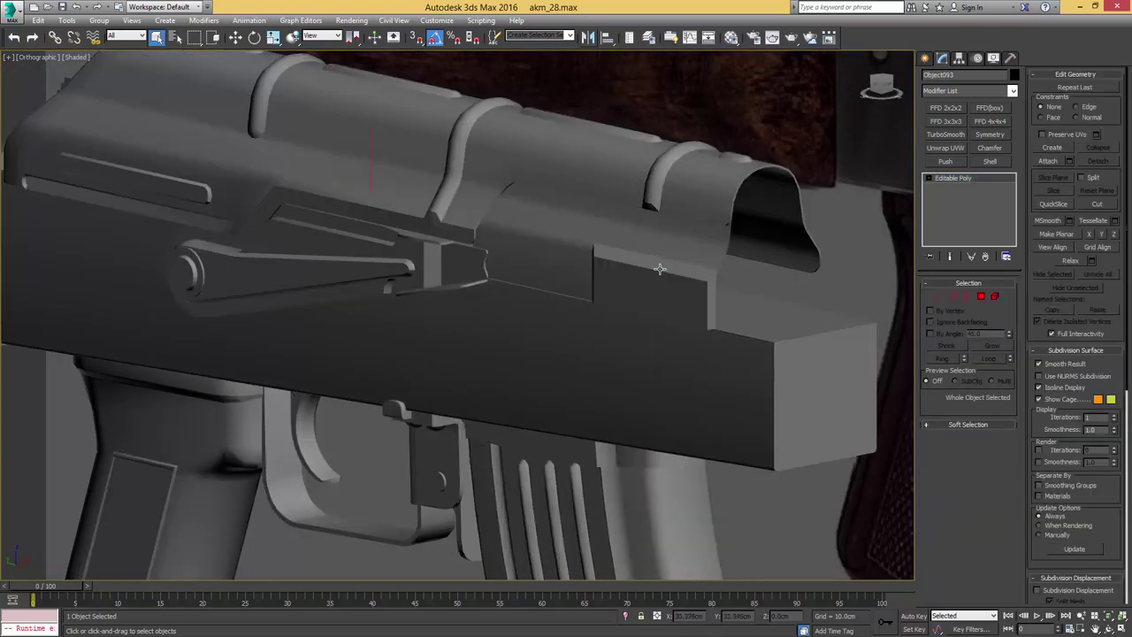
scroll(661, 268, down, 4)
alt+middle_drag(661, 268, 718, 268)
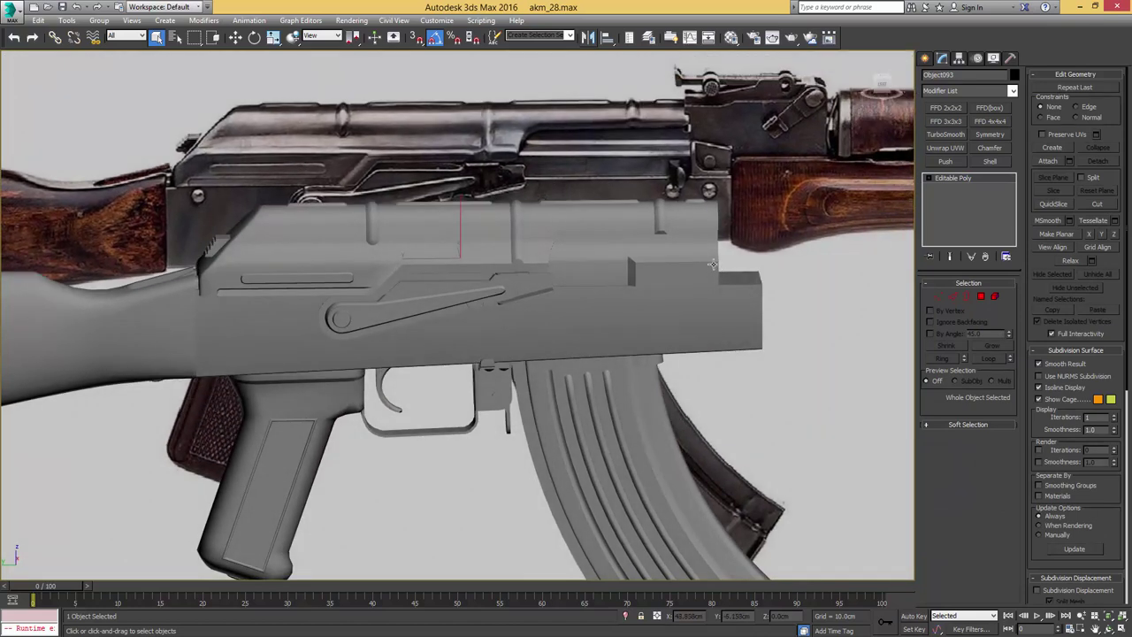
- Chamfer the two vertical edges at the inner corner where the slanted end face meets the panel
scroll(568, 277, up, 3)
key(F4)
scroll(684, 291, up, 3)
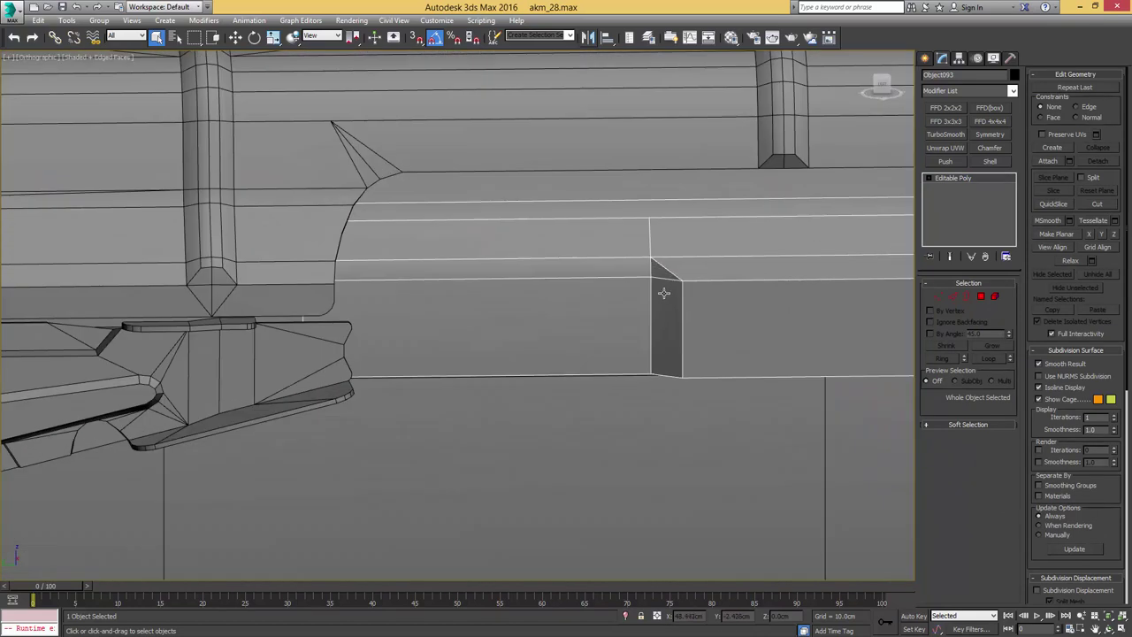
key(2)
click(648, 271)
ctrl+click(656, 306)
key(ctrl+shift+c)
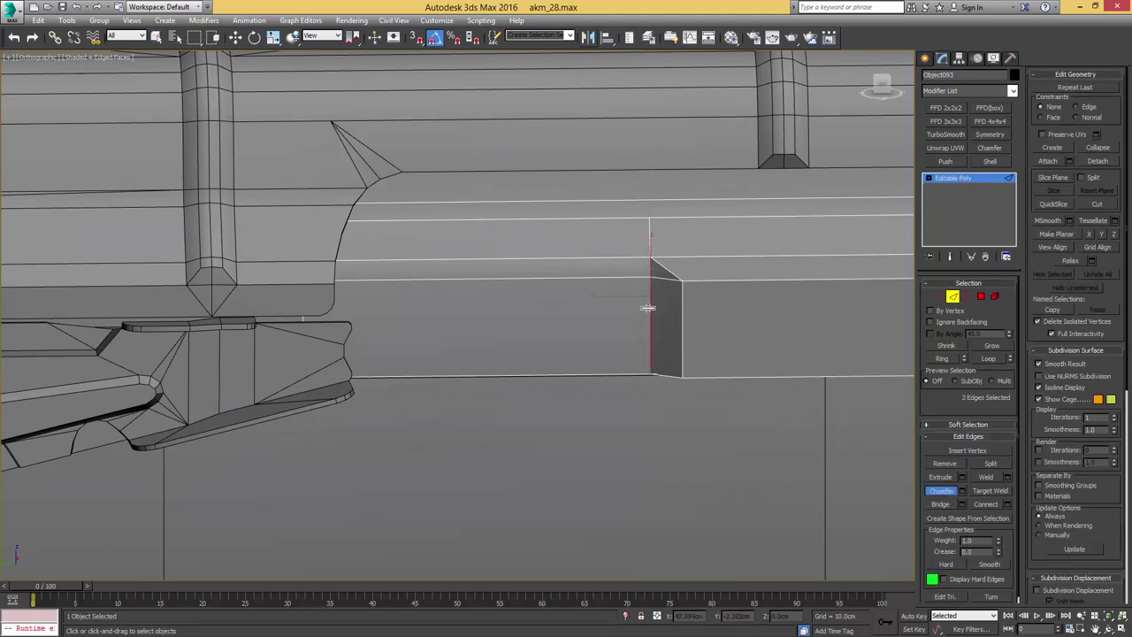
drag(652, 309, 660, 307)
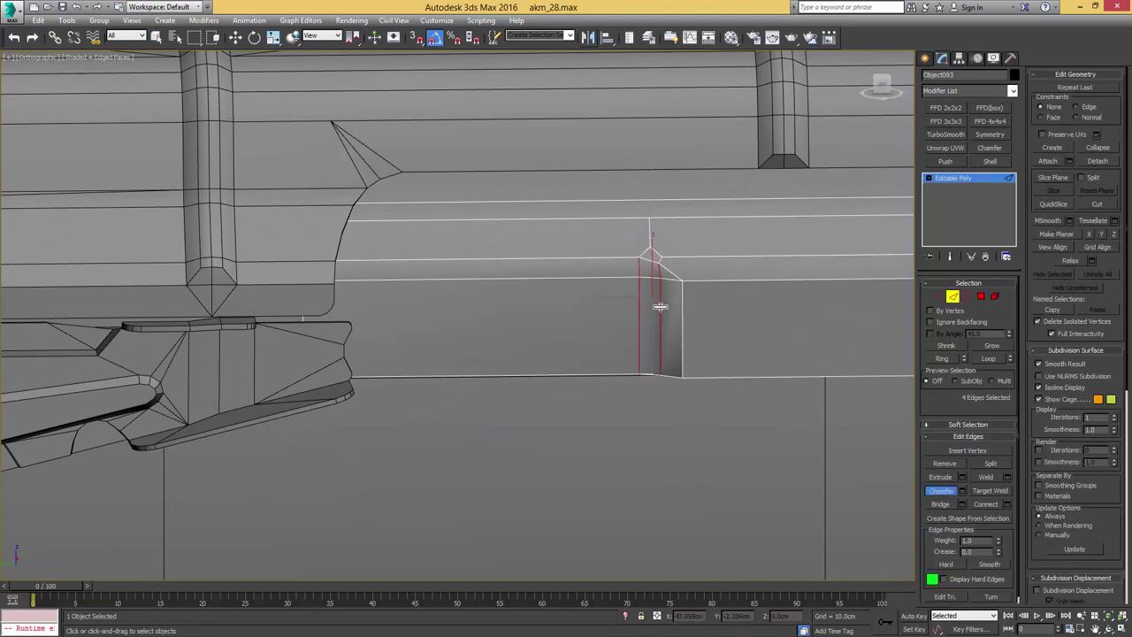
- Connect the two outer vertices at the top of the chamfer with a new edge
alt+middle_drag(653, 279, 661, 290)
scroll(662, 290, up, 4)
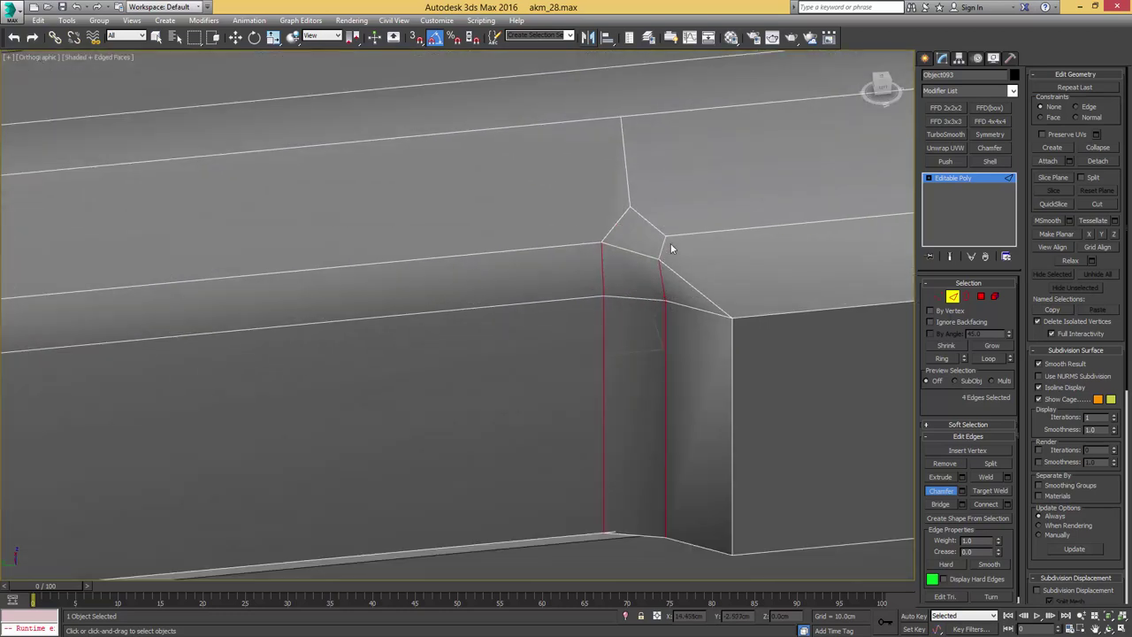
key(1)
click(668, 239)
ctrl+click(608, 242)
key(ctrl+shift+e)
- Remove the leftover edge above the chamfer together with its vertices
scroll(614, 243, down, 5)
middle_drag(626, 257, 623, 305)
scroll(624, 264, up, 2)
key(2)
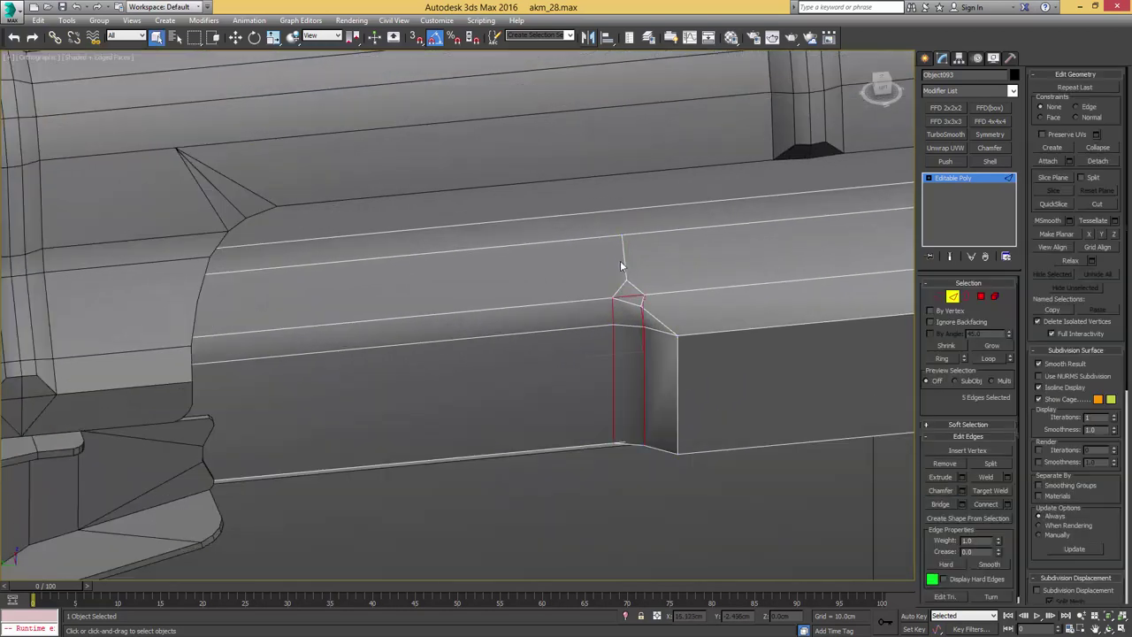
click(625, 264)
scroll(626, 263, down, 2)
key(ctrl+BackSpace)
scroll(624, 264, down, 5)
scroll(655, 285, up, 6)
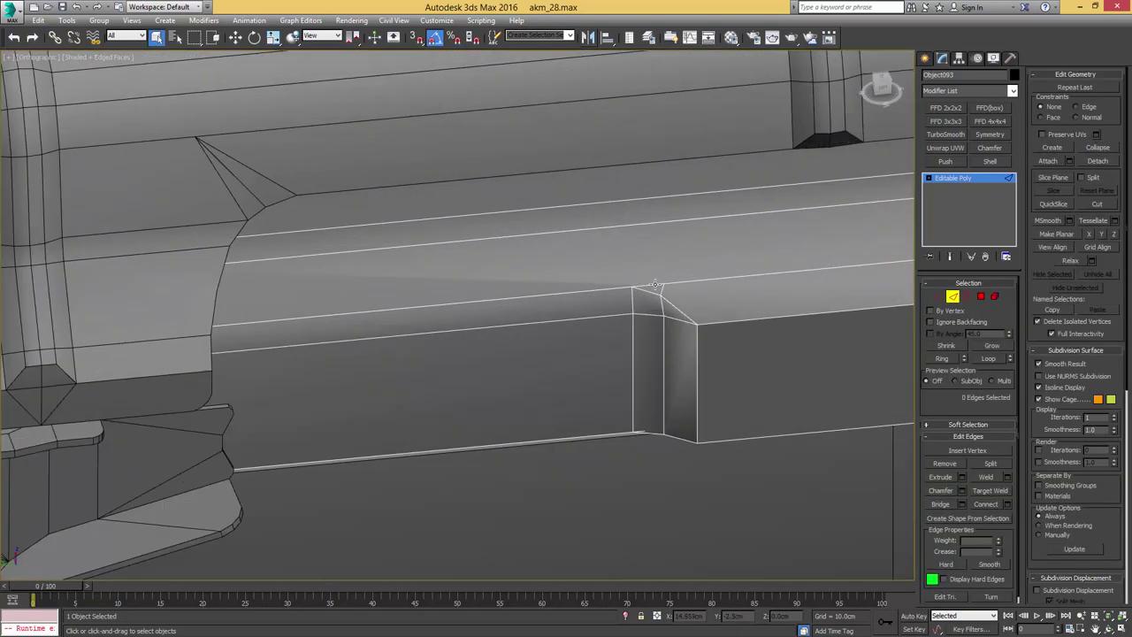
- Connect the vertex at the chamfer's upper corner to the matching vertex at the panel's front end
key(1)
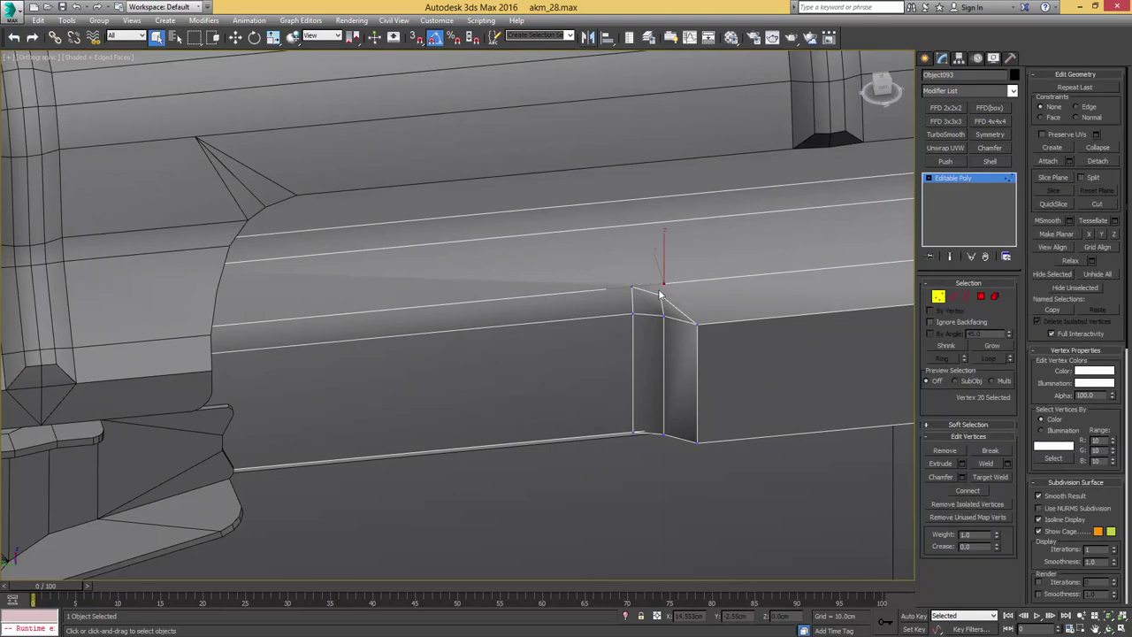
click(662, 295)
scroll(619, 310, down, 2)
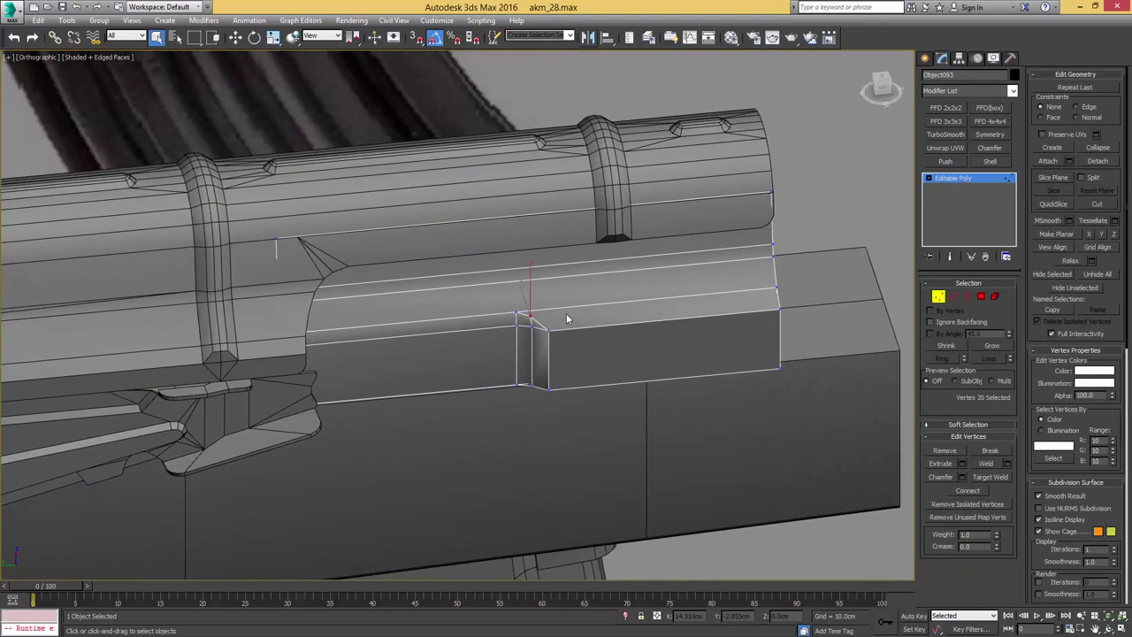
ctrl+click(775, 289)
alt+middle_drag(757, 297, 708, 316)
- Select the four small polygons of the block's rear corner and save the scene as akm_29.max
key(4)
click(564, 348)
ctrl+click(562, 333)
ctrl+click(575, 338)
ctrl+click(573, 358)
key(ctrl+s)
- Move the block's outer side polygon inward about 0.14 cm along X and reposition the two middle edges of its slanted corner
click(681, 336)
key(w)
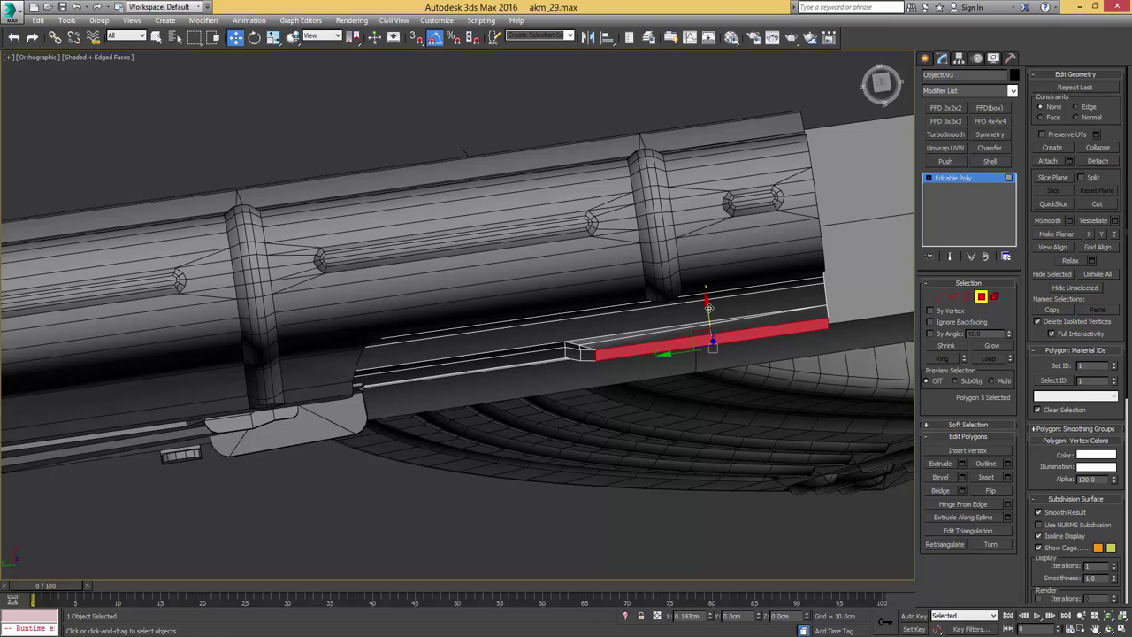
scroll(558, 354, up, 3)
key(2)
click(547, 338)
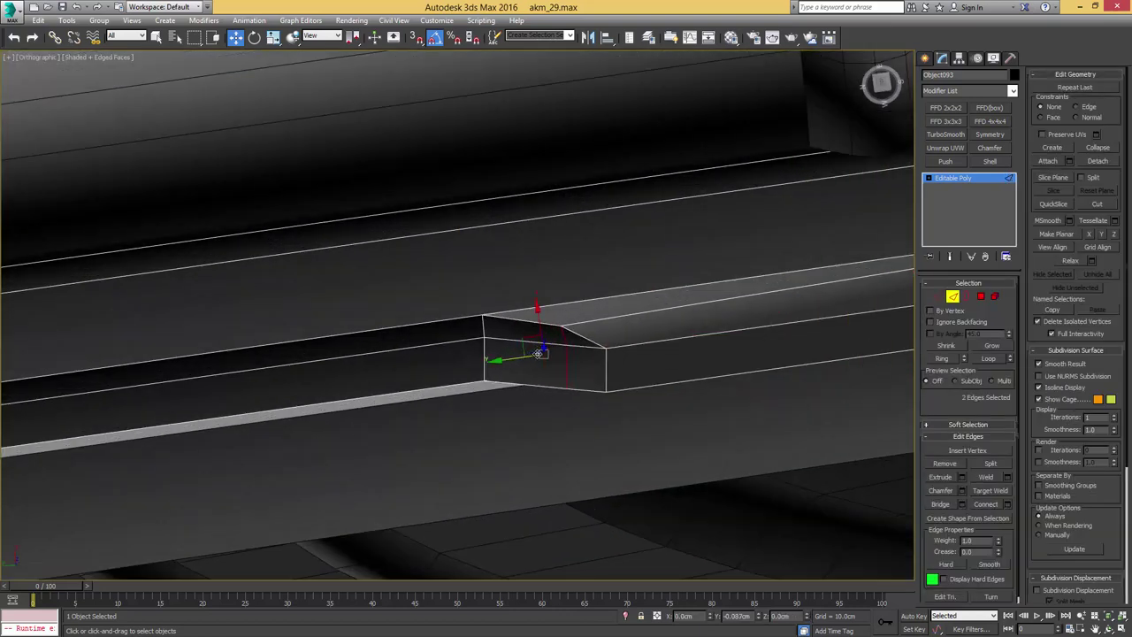
scroll(549, 347, down, 3)
mouse_move(549, 351)
alt+middle_down()
mouse_move(560, 363)
mouse_move(543, 340)
alt+middle_up()
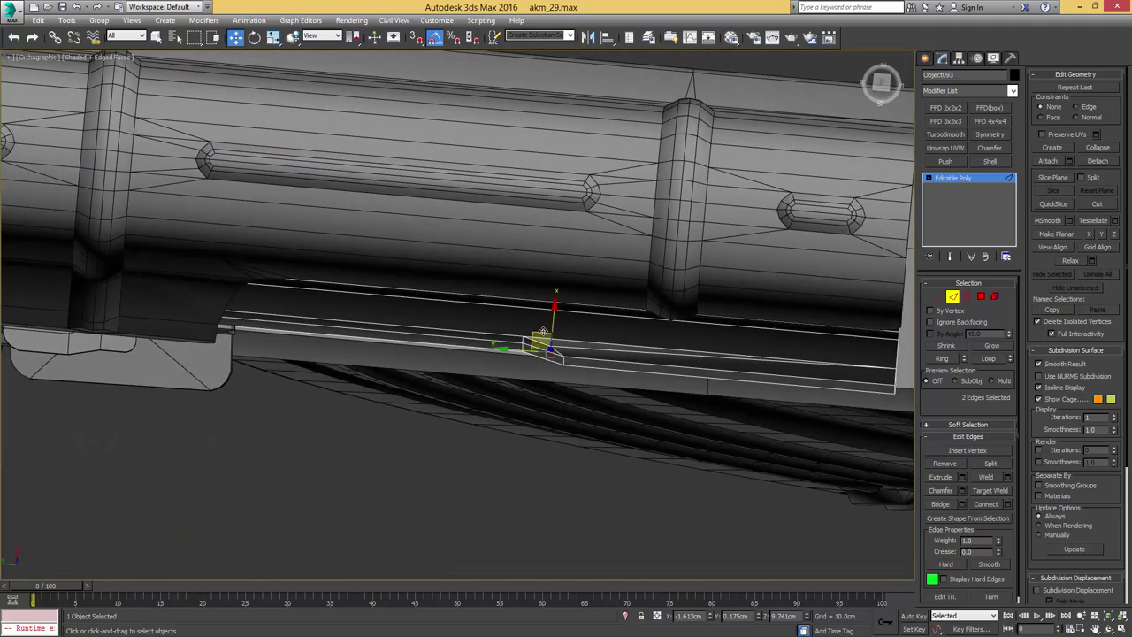
drag(542, 331, 540, 329)
scroll(536, 327, down, 5)
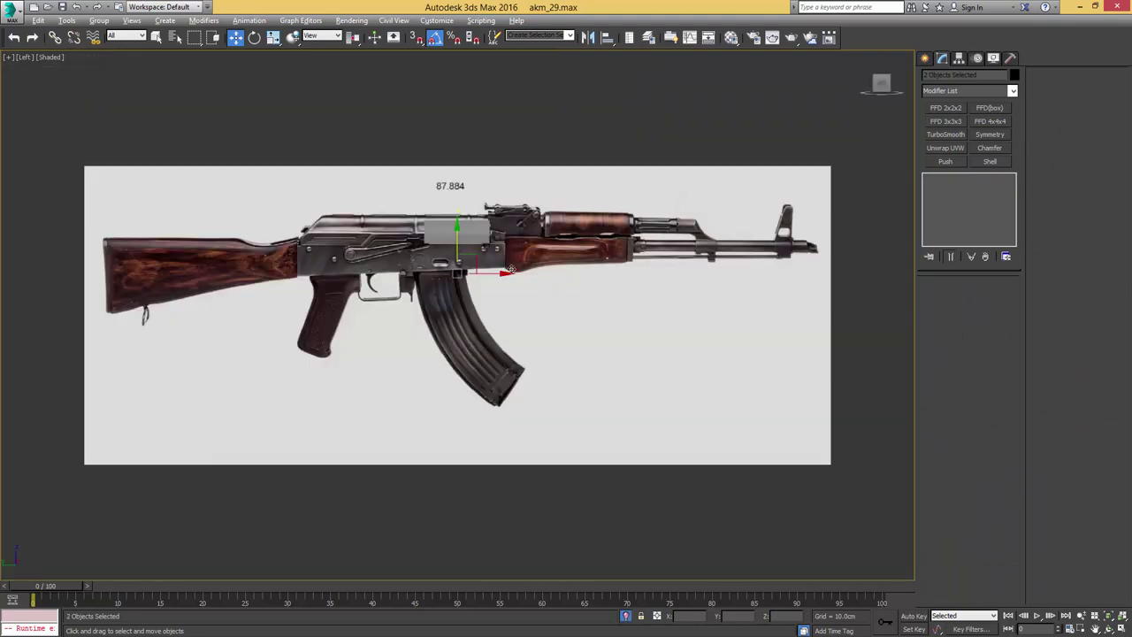
- Make the isolated panel see-through, move the slanted corner's nine vertices backward to match the reference photo, and end isolation
scroll(563, 275, up, 5)
middle_drag(459, 233, 591, 283)
click(583, 243)
key(alt+x)
scroll(593, 284, up, 3)
scroll(593, 283, down, 4)
key(1)
drag(699, 250, 521, 446)
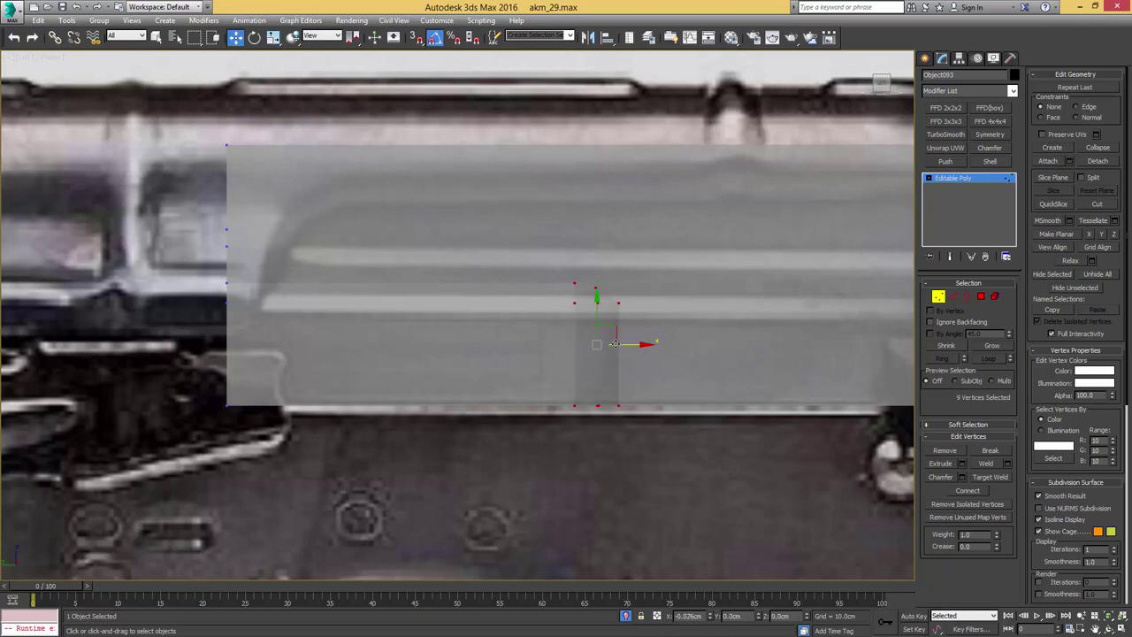
drag(615, 344, 556, 343)
key(1)
key(F3)
key(F3)
scroll(594, 348, down, 7)
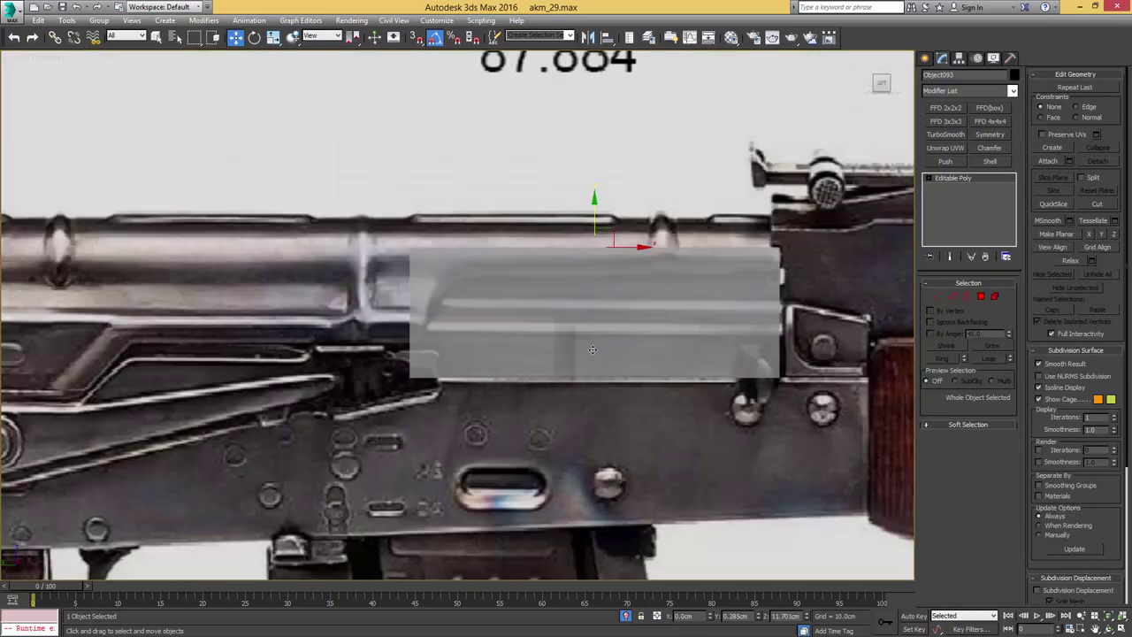
mouse_move(593, 349)
alt+middle_down()
mouse_move(559, 393)
mouse_move(576, 336)
alt+middle_up()
key(alt+q)
scroll(591, 382, up, 5)
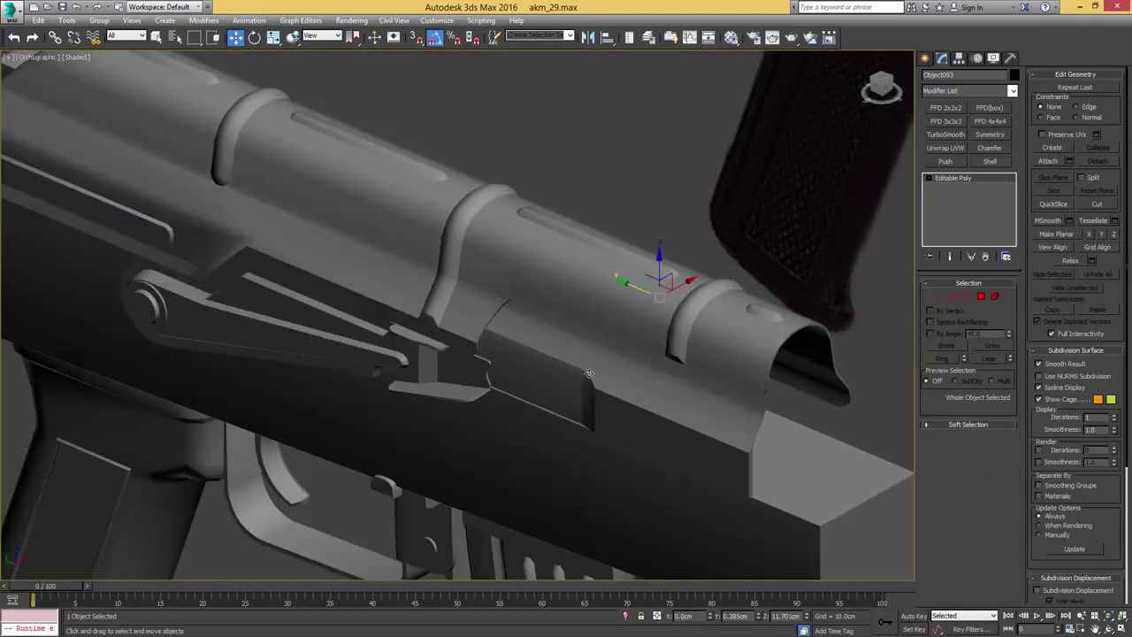
- Extrude the panel's upper edge inward under the cover and set the new edge's X position to 0
alt+middle_drag(591, 382, 619, 339)
mouse_move(579, 270)
alt+middle_down()
mouse_move(370, 290)
mouse_move(351, 271)
mouse_move(387, 303)
mouse_move(490, 312)
alt+middle_up()
scroll(387, 304, up, 3)
key(F4)
scroll(416, 312, down, 3)
scroll(488, 310, up, 3)
key(2)
scroll(487, 309, down, 2)
click(476, 279)
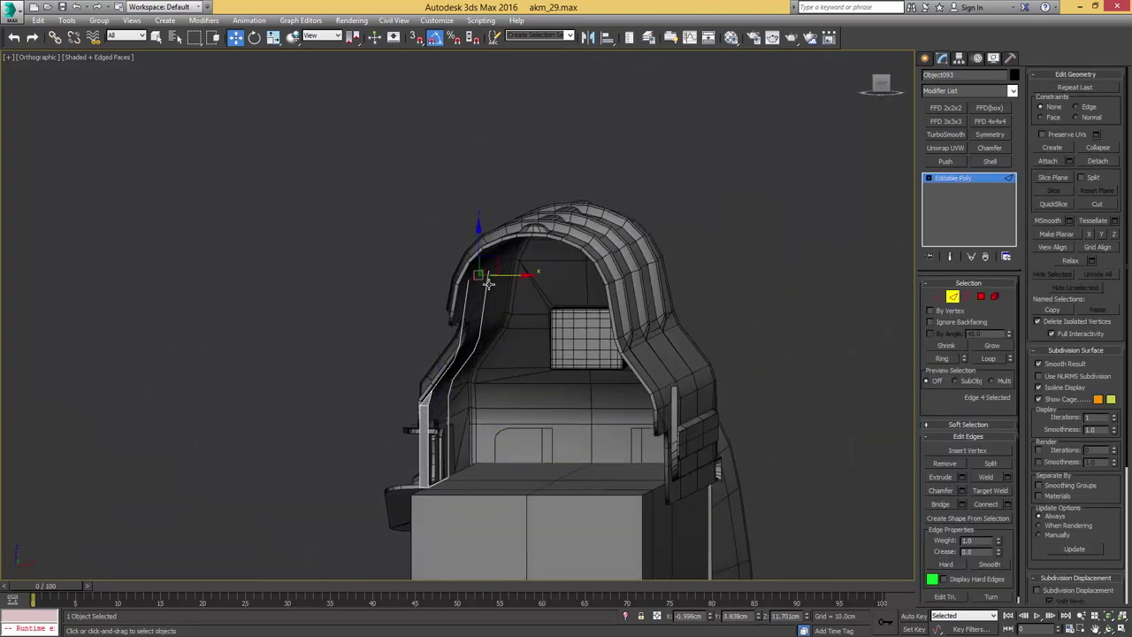
click(523, 241)
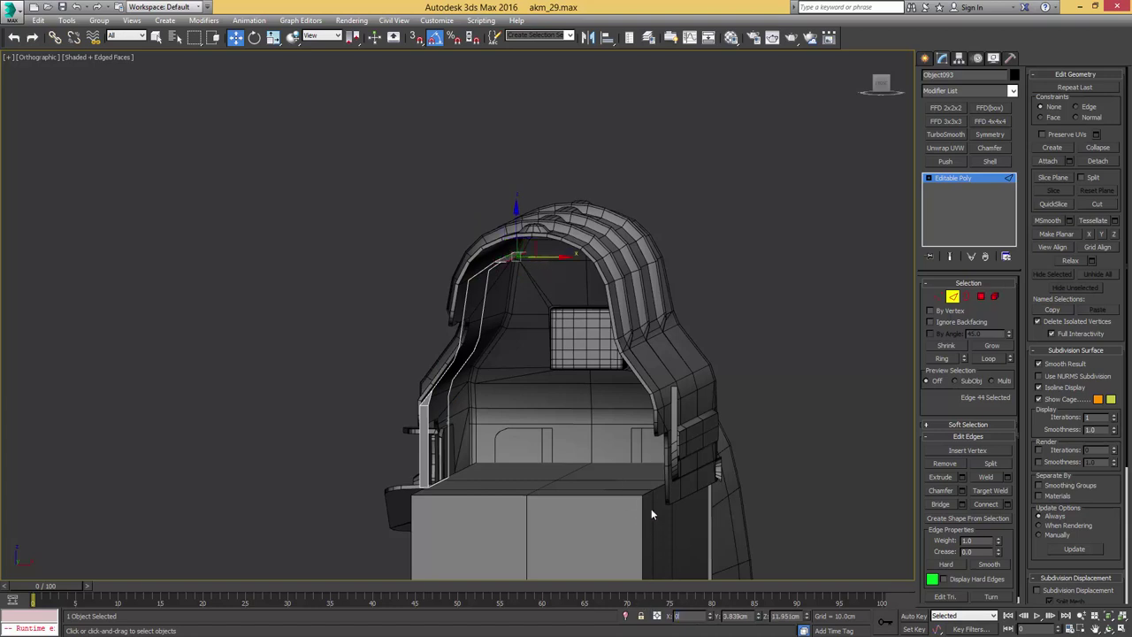
key(Return)
- Continue extruding the upper edge past the centre and down the opposite inner side to about X 0.72 cm, Z 8.93 cm
middle_drag(577, 287, 609, 320)
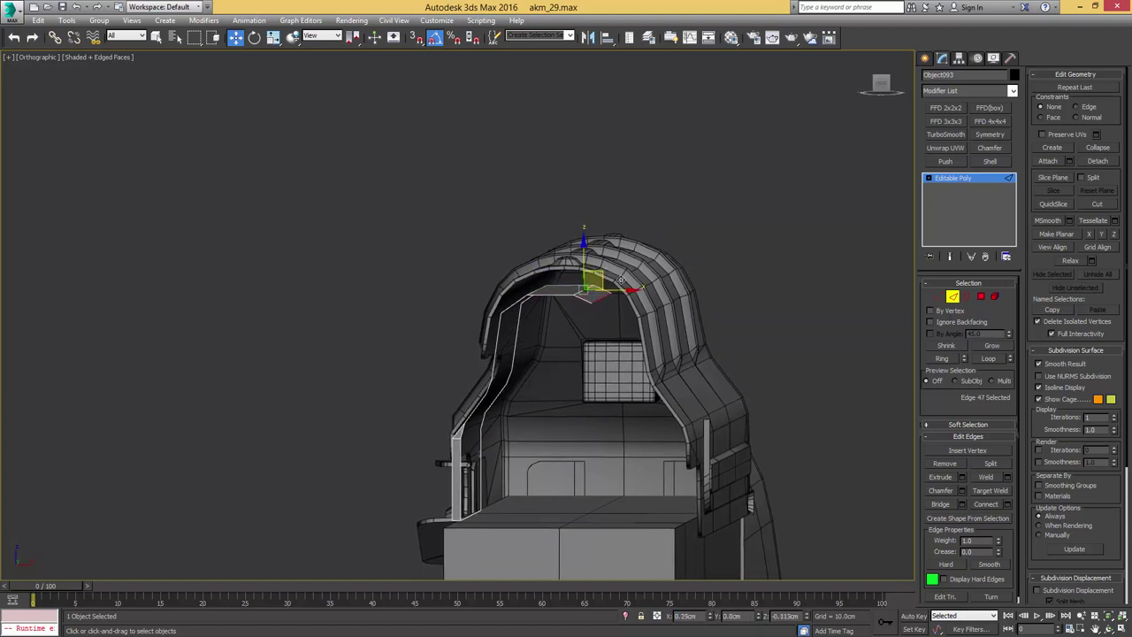
click(627, 283)
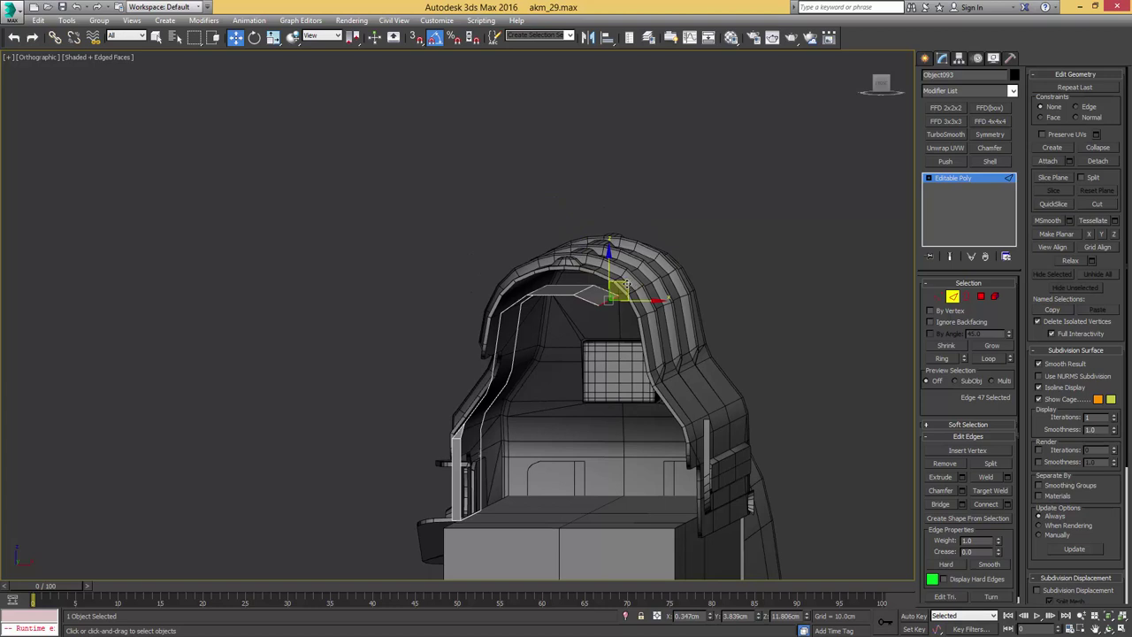
drag(629, 288, 641, 468)
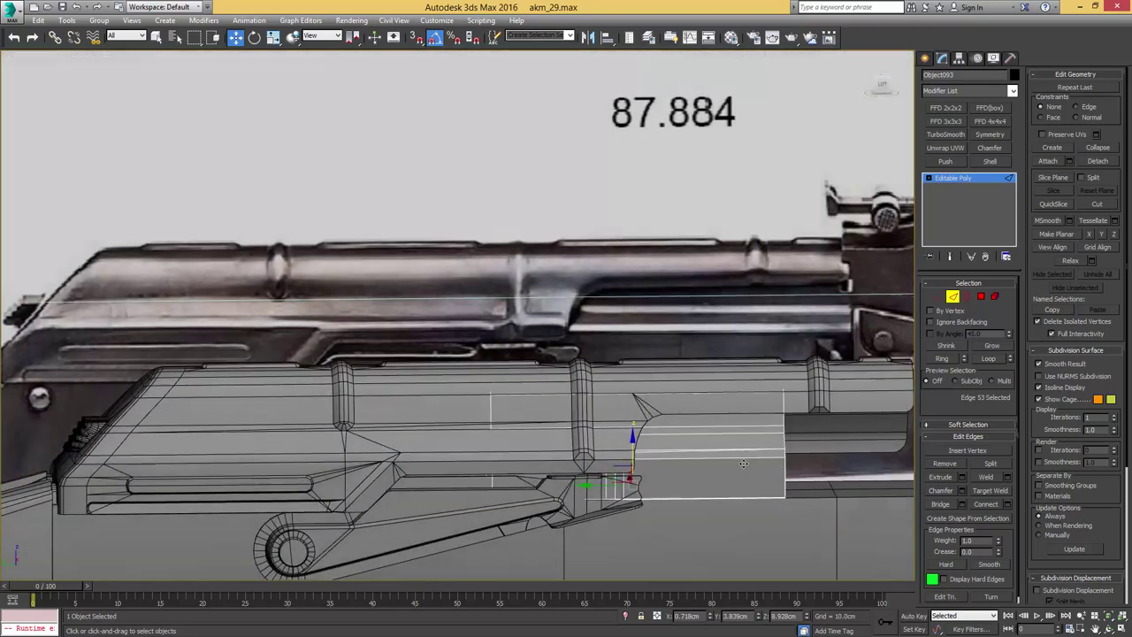
scroll(707, 375, up, 5)
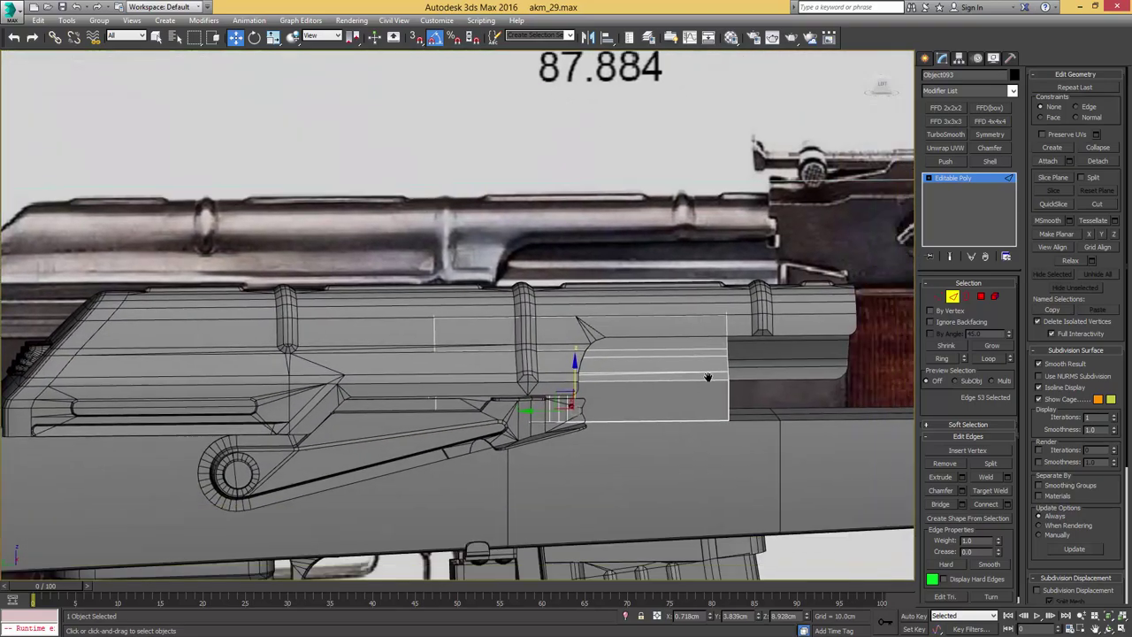
- Isolate the panel and delete the four narrow rim polygons along the raised block's underside and end
key(alt+q)
scroll(616, 344, down, 4)
alt+middle_drag(616, 344, 531, 362)
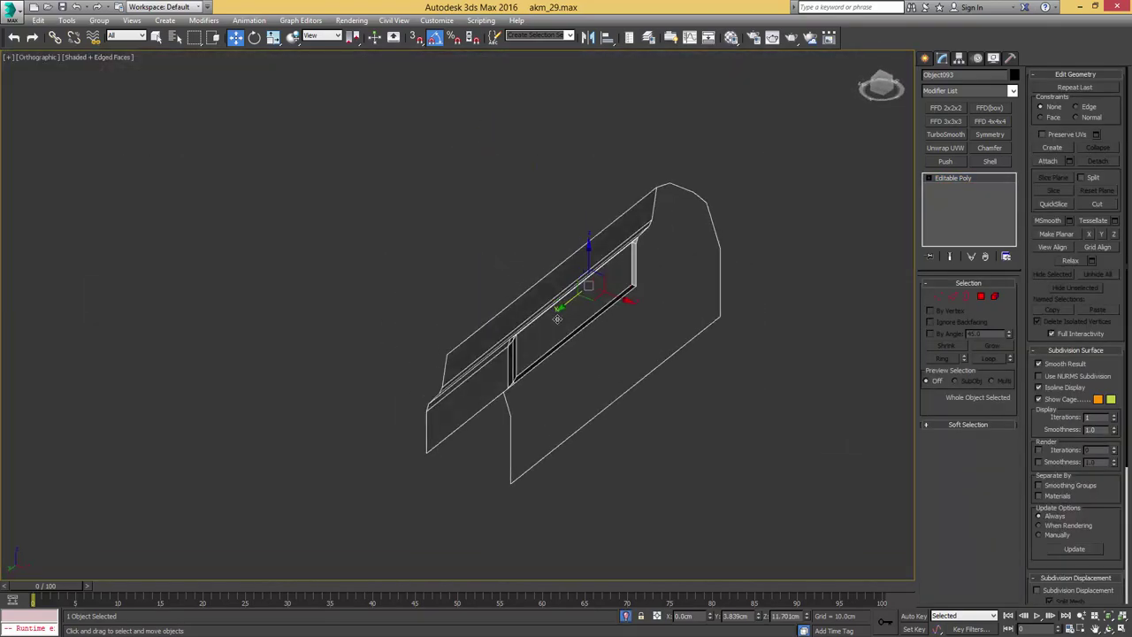
scroll(531, 362, up, 5)
key(2)
key(4)
key(q)
click(531, 363)
ctrl+click(483, 405)
scroll(554, 410, down, 3)
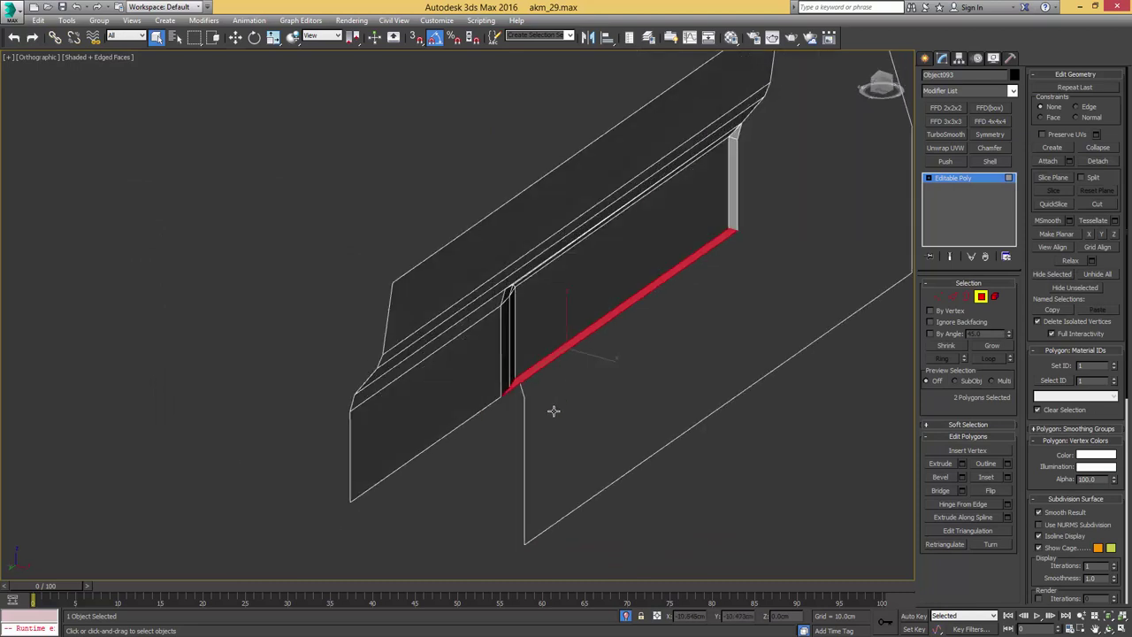
alt+middle_drag(554, 410, 649, 305)
ctrl+click(692, 260)
ctrl+click(692, 241)
scroll(599, 351, down, 2)
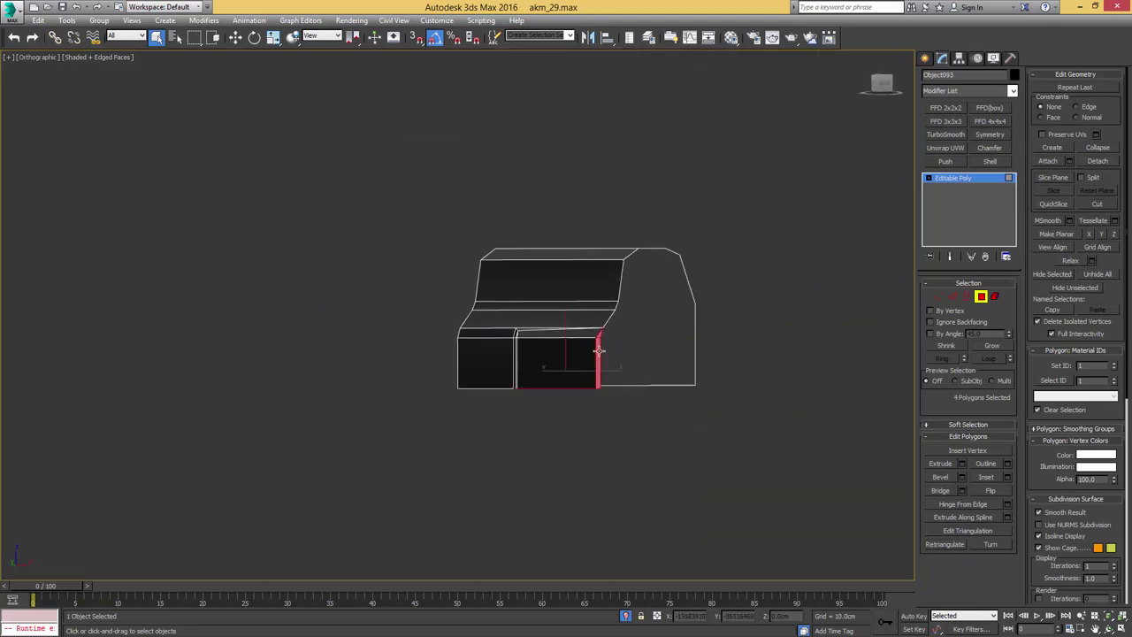
- Select the seven lower-edge vertices of the panel and lower them slightly to meet the receiver's top edge
alt+middle_drag(614, 352, 579, 362)
key(1)
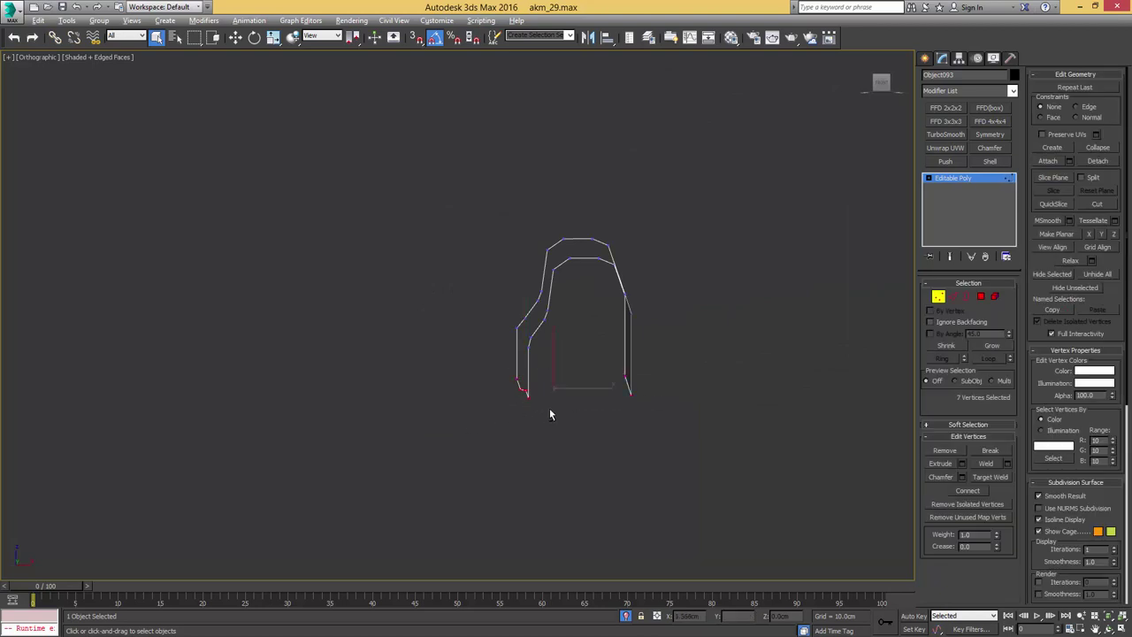
alt+middle_drag(549, 410, 593, 411)
key(l)
scroll(558, 381, down, 2)
key(alt+q)
key(alt+q)
key(1)
key(alt+q)
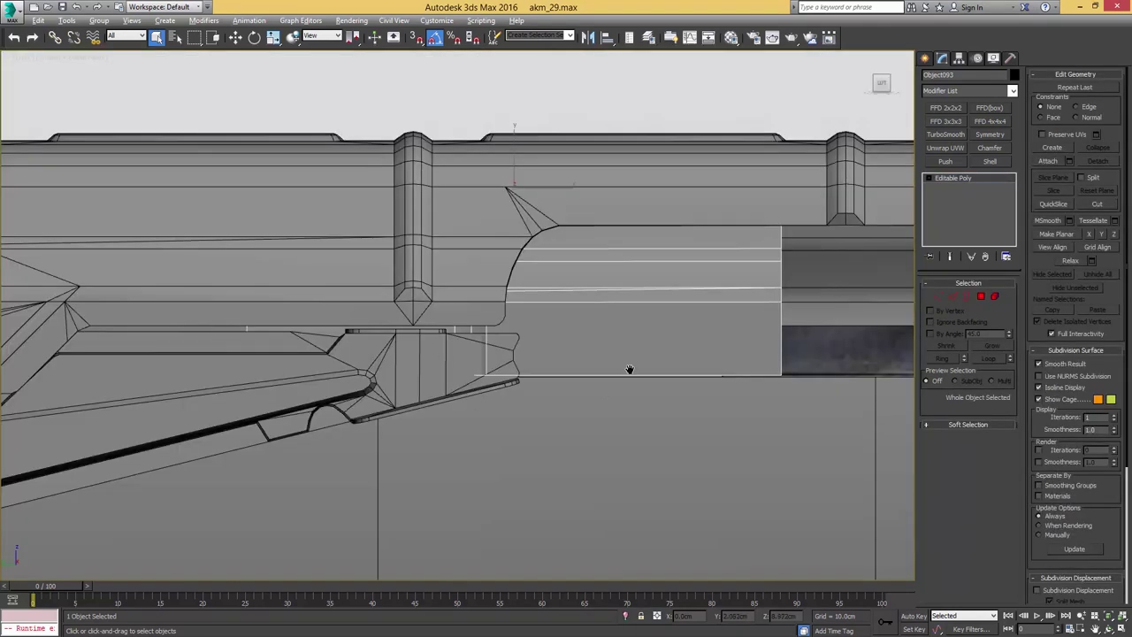
middle_drag(629, 369, 550, 370)
key(1)
key(w)
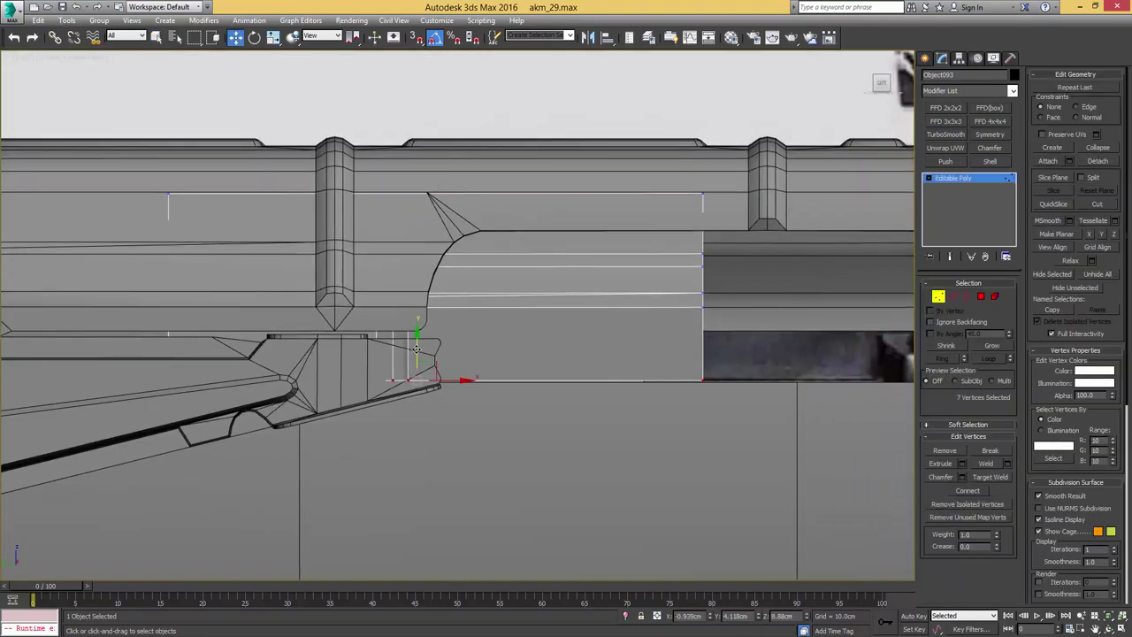
drag(416, 348, 417, 353)
- Select the 22 vertices on the raised-block side up to the arch and shift them inward along X
alt+middle_drag(416, 353, 387, 369)
drag(471, 222, 475, 213)
middle_drag(428, 315, 477, 302)
scroll(477, 302, up, 2)
scroll(482, 313, up, 3)
drag(487, 290, 498, 290)
key(f)
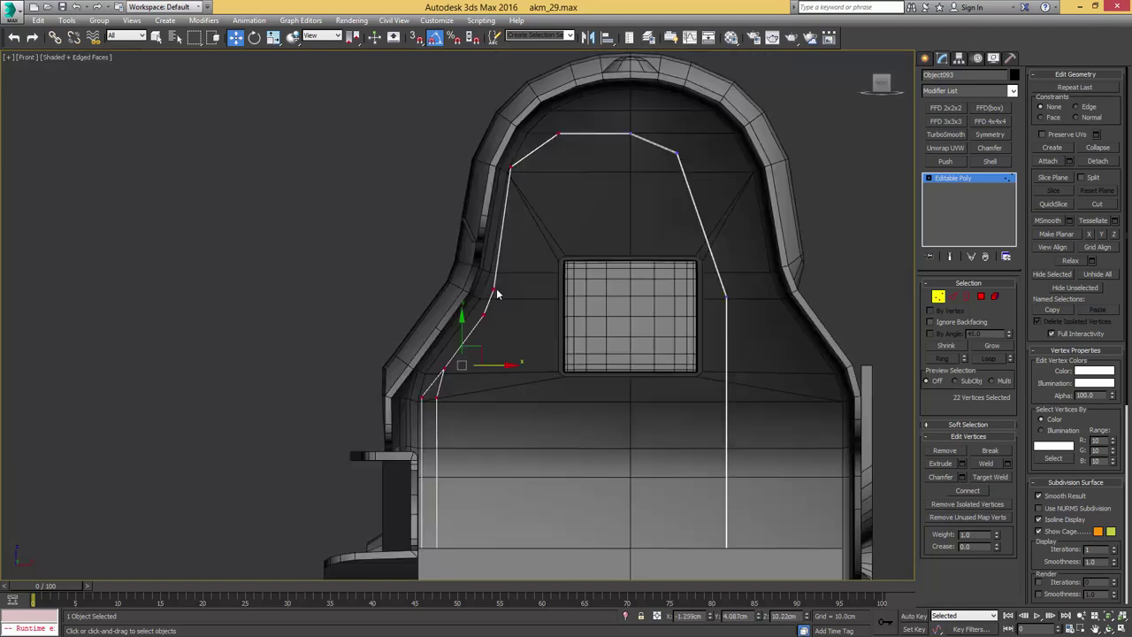
- Nudge the same side vertices a little further inward along X and check the shaded surface without edges
scroll(478, 376, down, 6)
key(1)
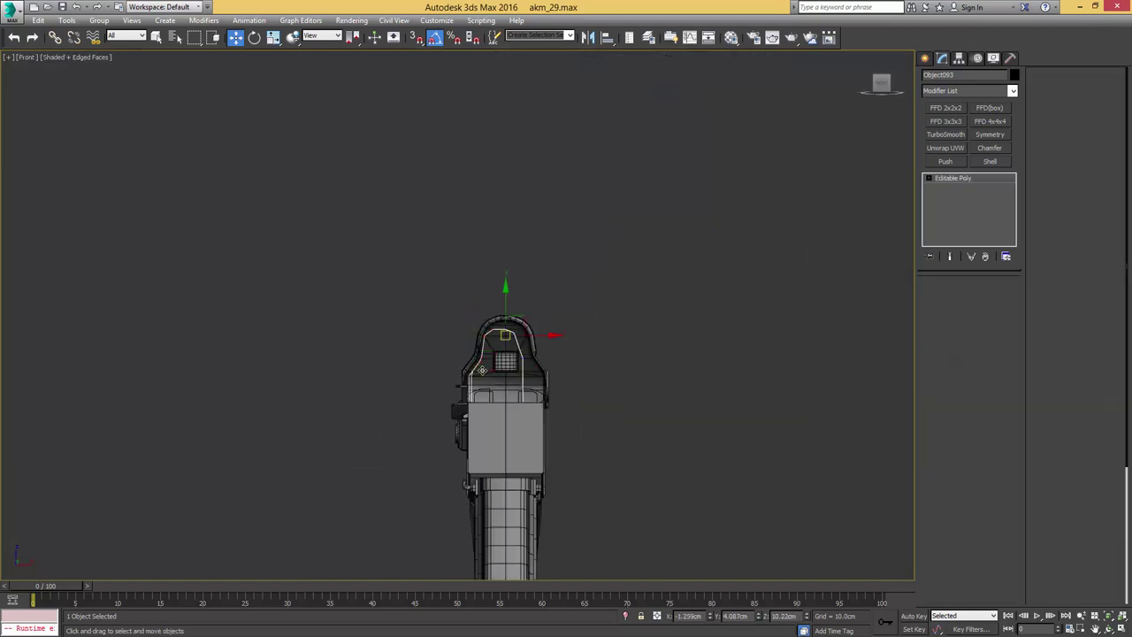
mouse_move(487, 371)
alt+middle_down()
mouse_move(575, 383)
mouse_move(647, 372)
mouse_move(609, 392)
mouse_move(477, 373)
alt+middle_up()
key(F3)
key(F3)
scroll(648, 373, up, 4)
scroll(647, 373, up, 2)
key(1)
drag(346, 320, 352, 318)
key(1)
key(F4)
scroll(384, 333, down, 4)
alt+middle_drag(384, 332, 473, 341)
key(F4)
- Slide the whole panel forward along Y, compare it with the isolated reference photo, and settle it at about Y 0.196 cm
key(alt+q)
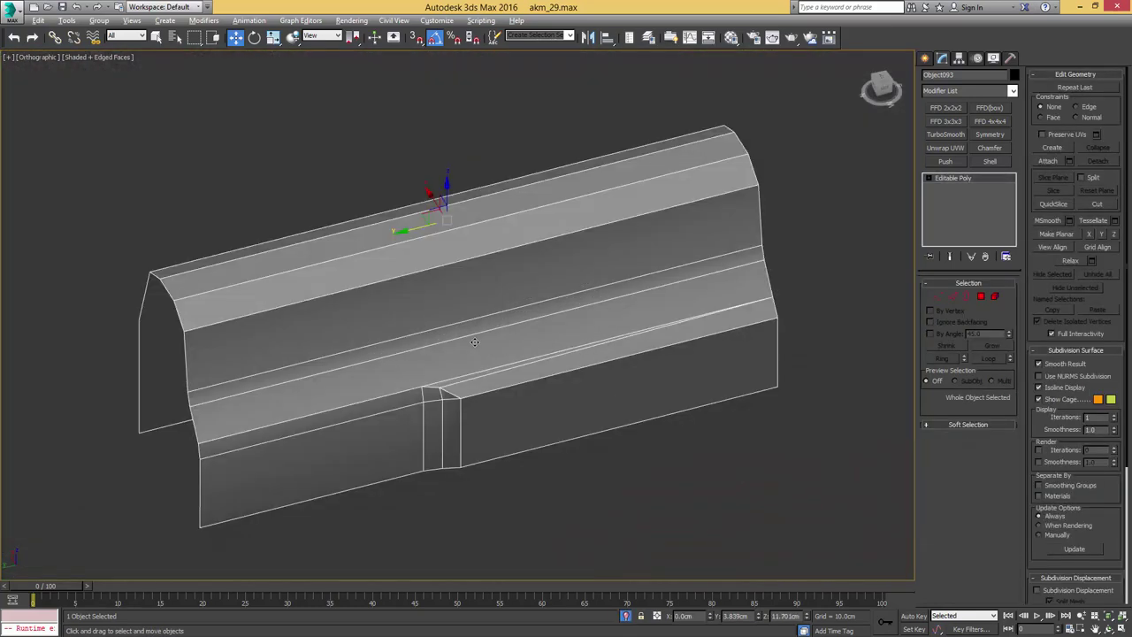
key(alt+q)
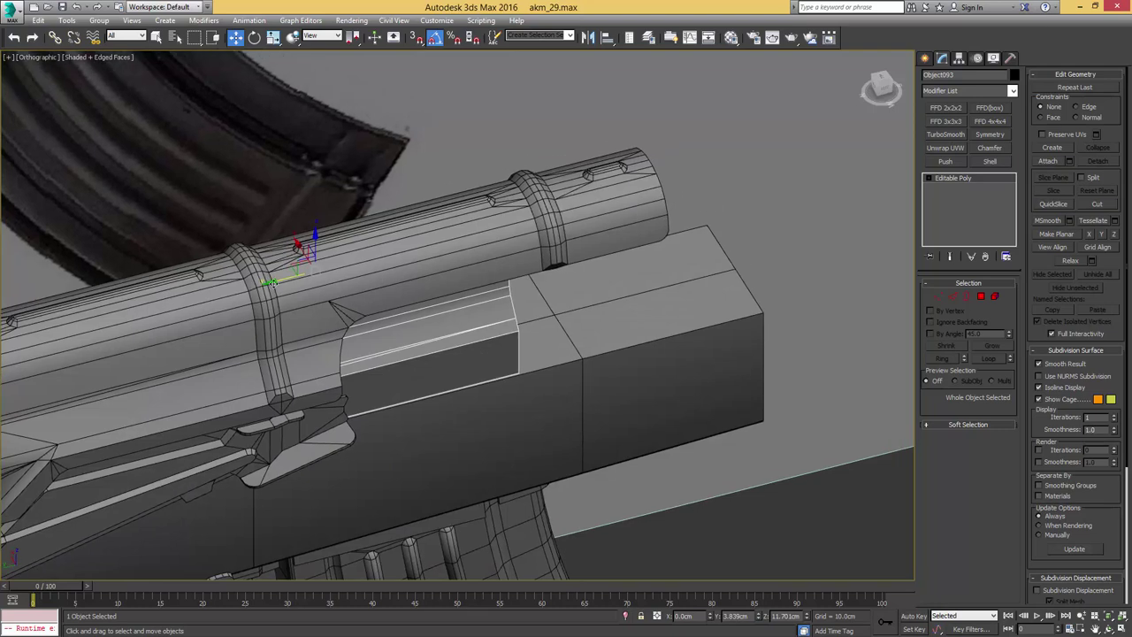
drag(280, 306, 466, 262)
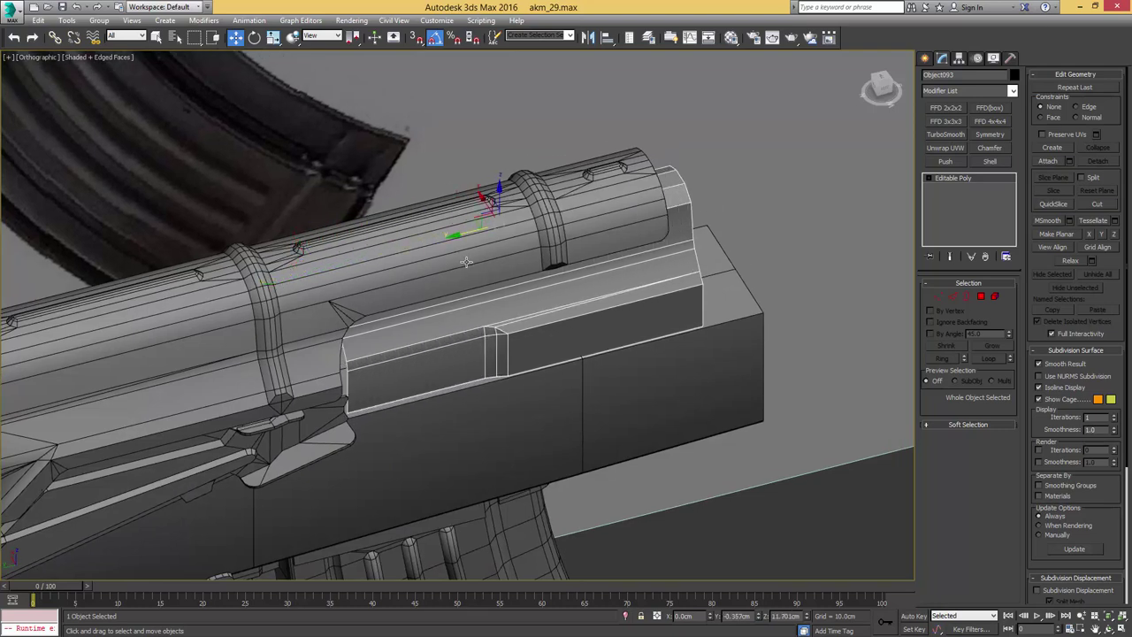
key(l)
scroll(619, 245, up, 4)
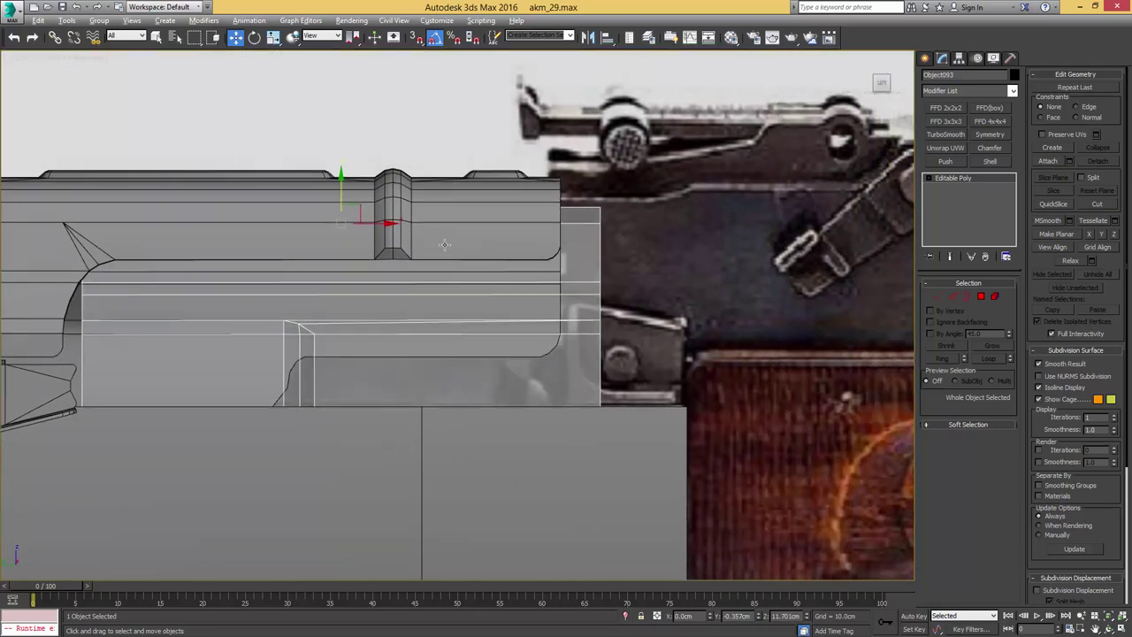
ctrl+click(614, 167)
key(alt+q)
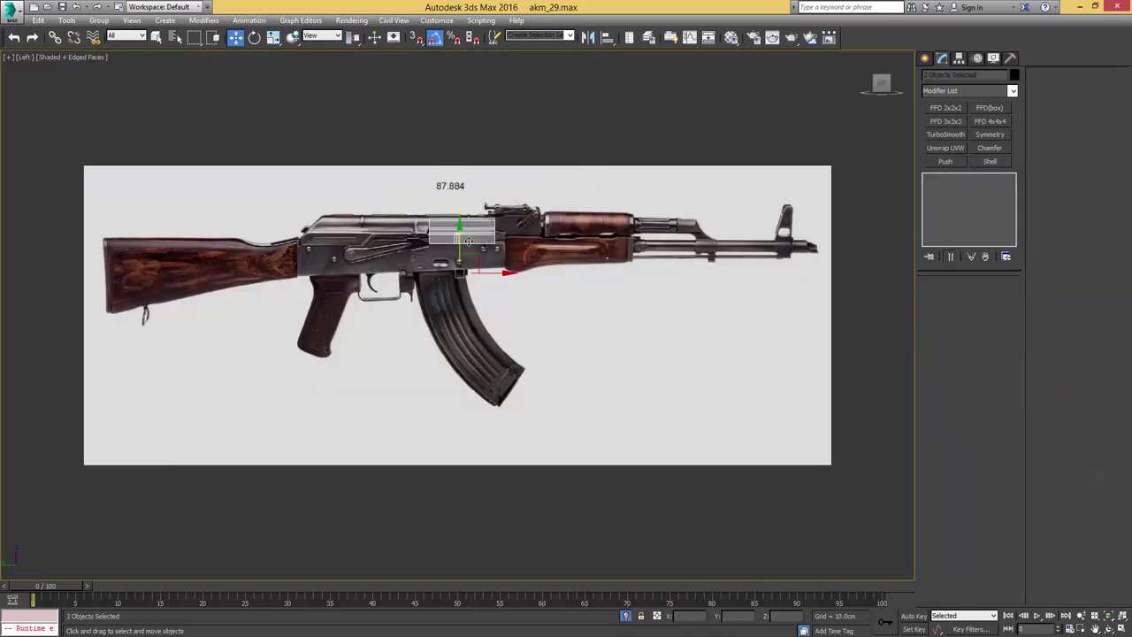
scroll(469, 242, up, 6)
click(570, 228)
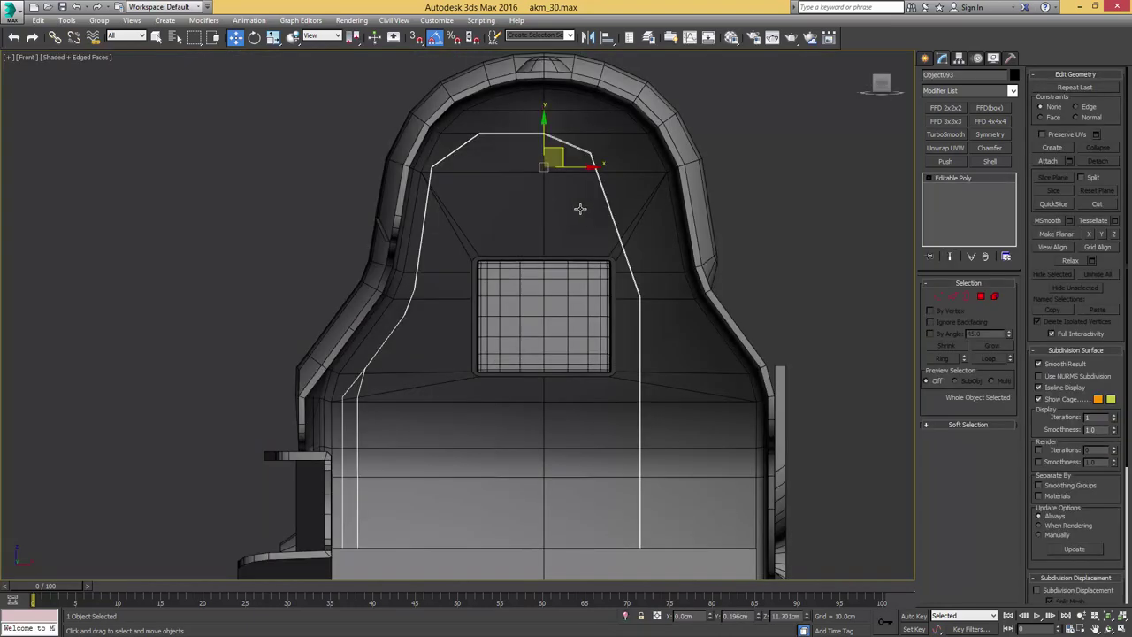
- Delete the six vertices at the panel's centre line and opposite side, leaving only the raised-block half
key(1)
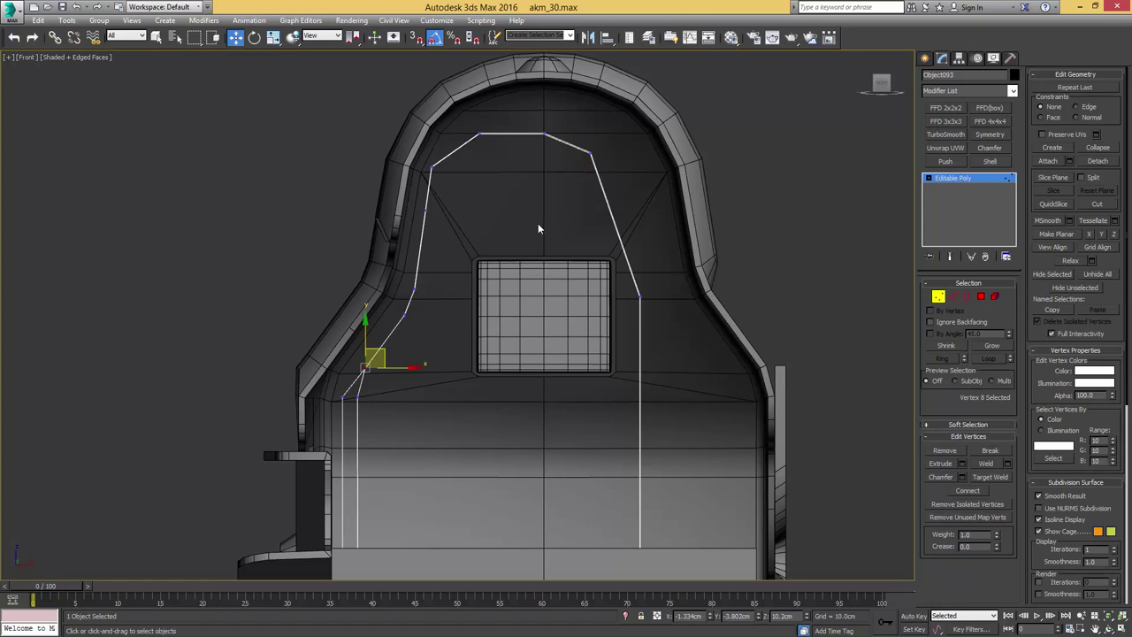
scroll(629, 209, down, 2)
drag(551, 418, 548, 426)
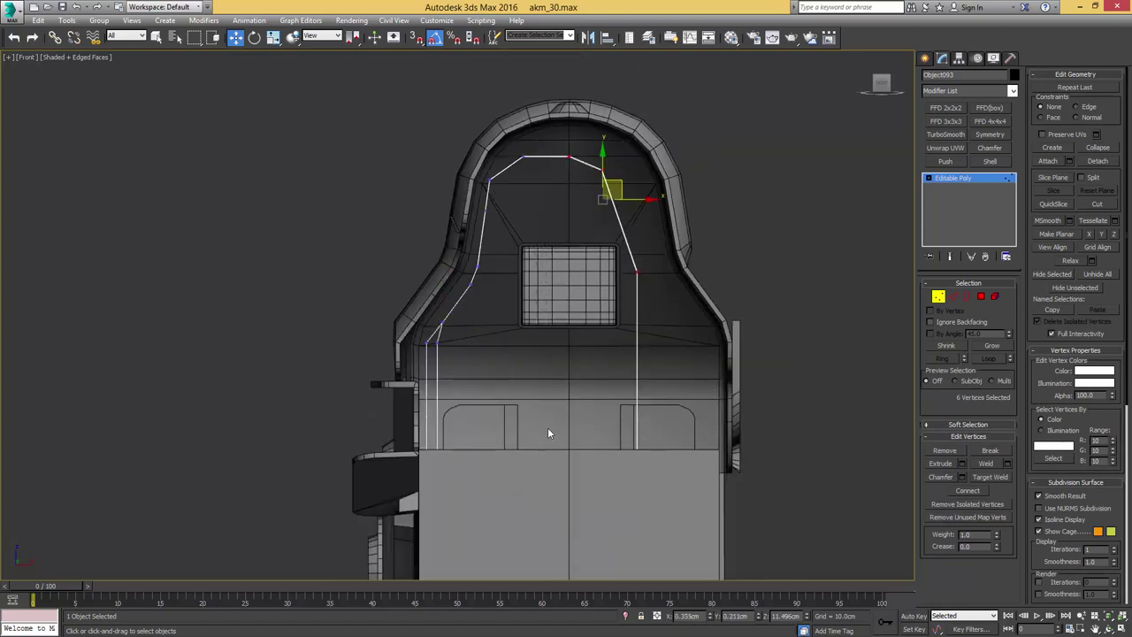
key(Delete)
- Remove the stray vertex partway up the panel's steep upper side
middle_drag(540, 253, 599, 303)
scroll(571, 259, up, 5)
click(568, 241)
scroll(567, 252, down, 3)
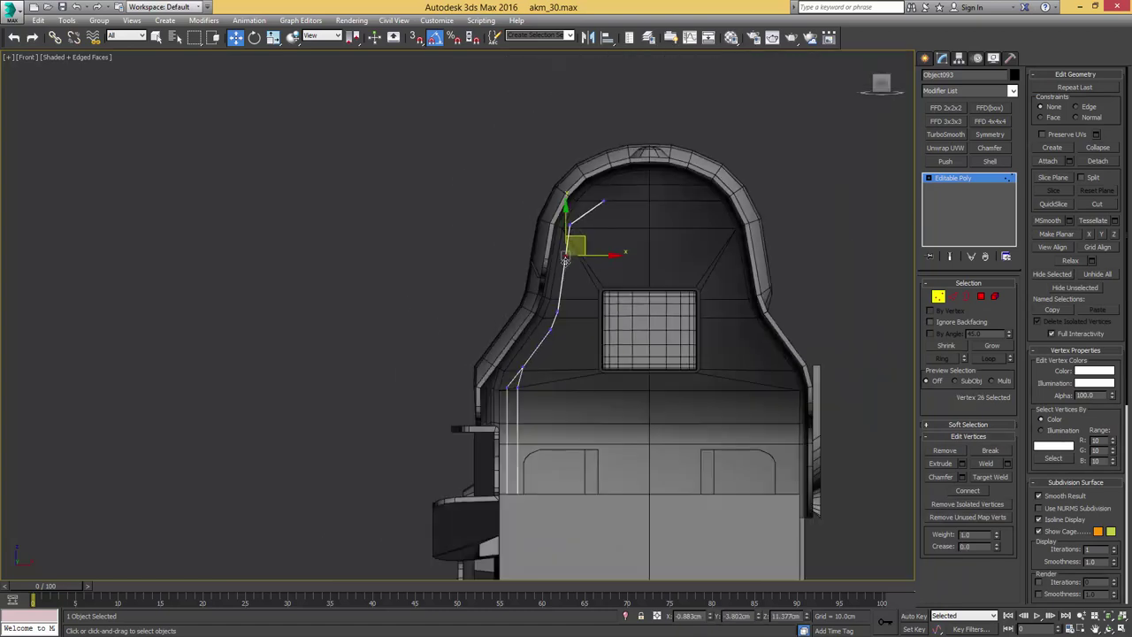
alt+middle_drag(567, 257, 626, 288)
key(F3)
click(614, 308)
click(614, 279)
key(BackSpace)
middle_drag(637, 241, 638, 272)
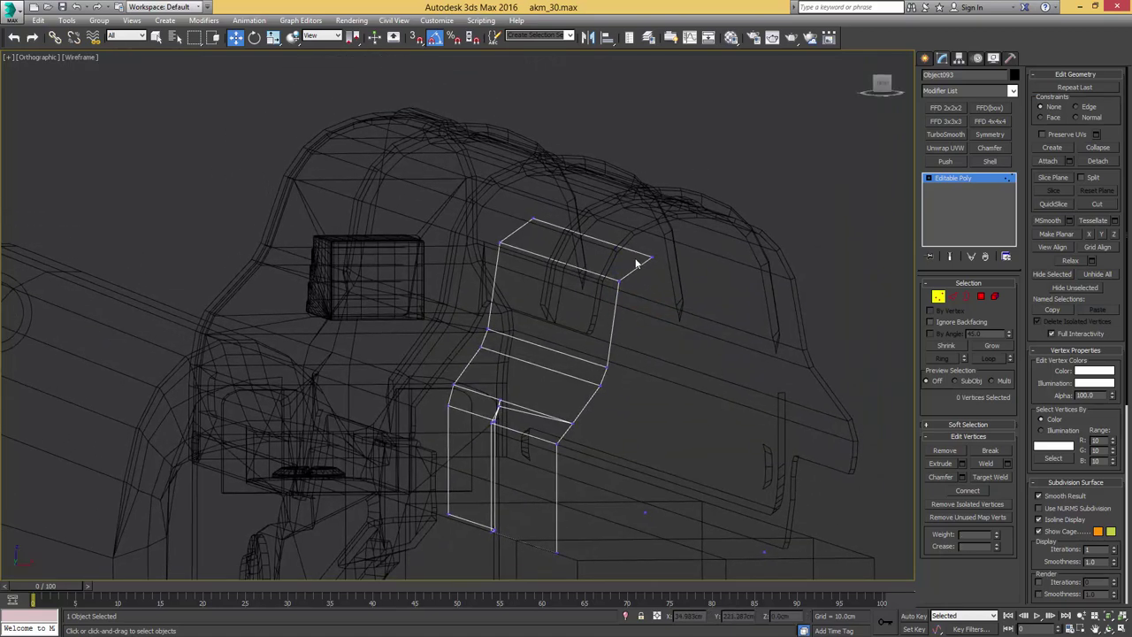
- Reposition the half panel's upper edge and extrude it in two segments to the centre line, rounding the arch under the cover
key(2)
click(638, 252)
key(f)
scroll(468, 308, up, 6)
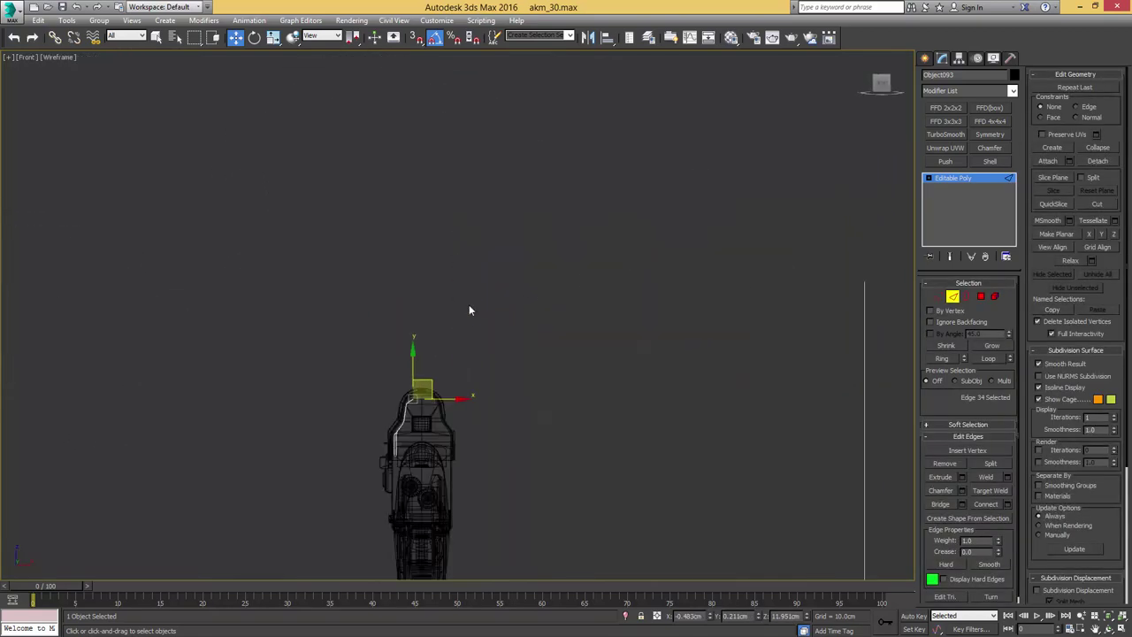
scroll(509, 288, up, 3)
drag(510, 292, 487, 292)
scroll(500, 286, down, 3)
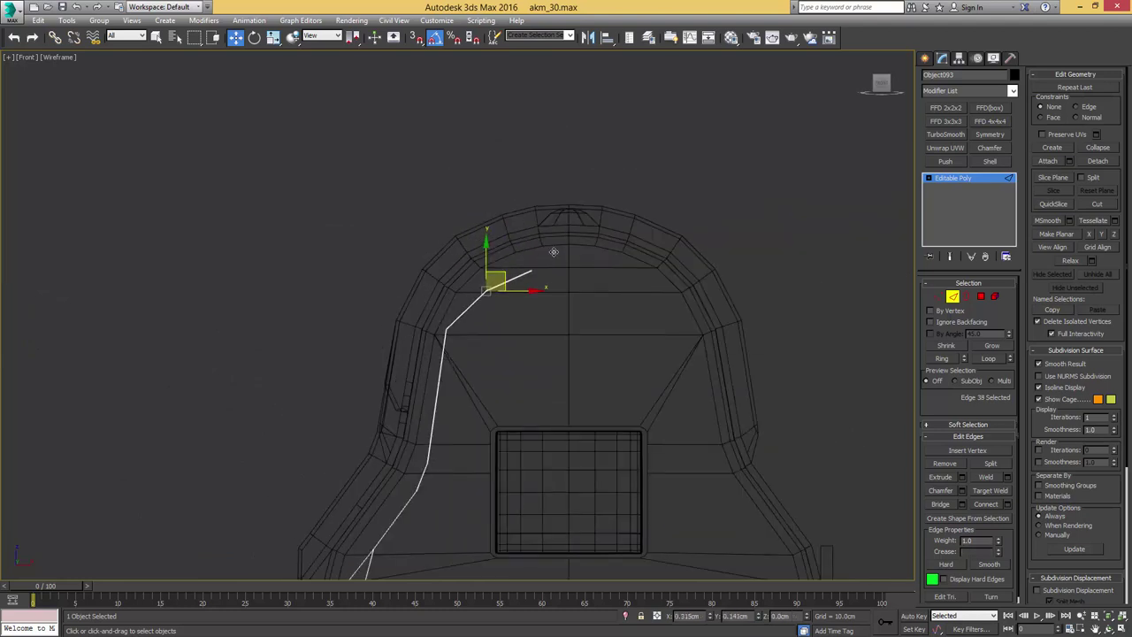
click(533, 272)
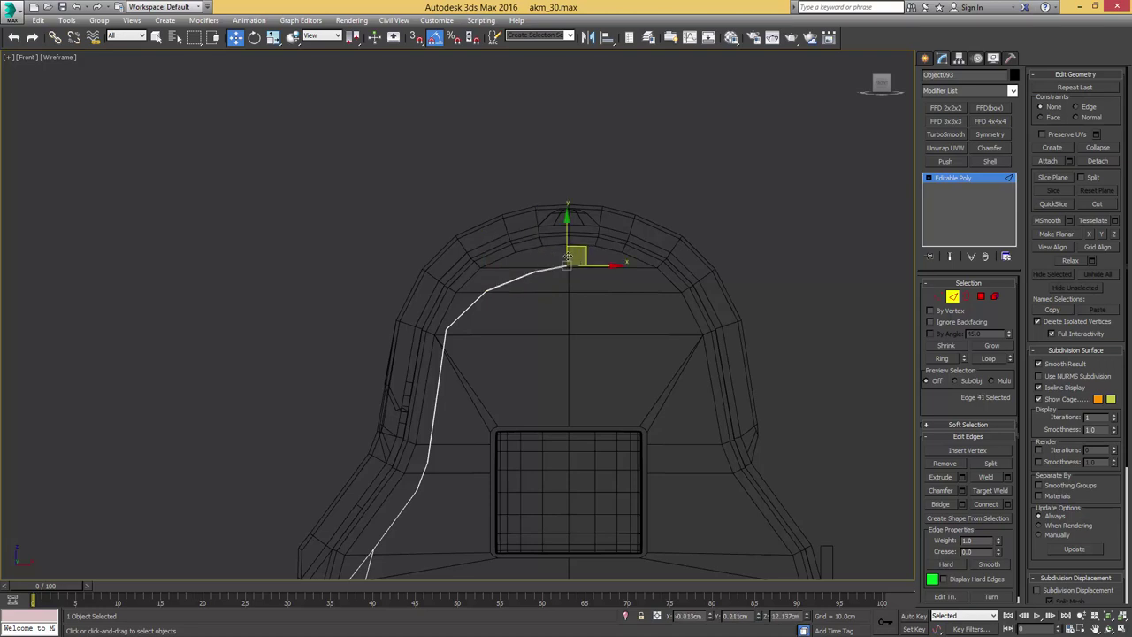
- Shift the arch's two shoulder vertices inward and set the two centre-line vertices' X position to 0
key(1)
click(447, 328)
drag(473, 328, 492, 329)
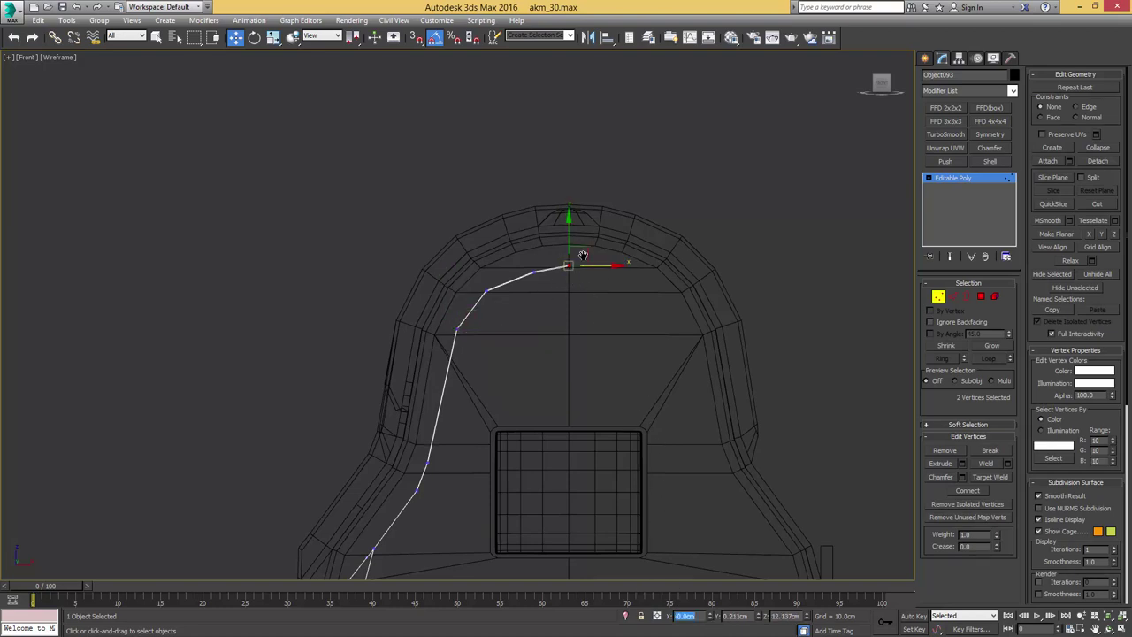
scroll(583, 255, up, 4)
middle_drag(566, 328, 592, 320)
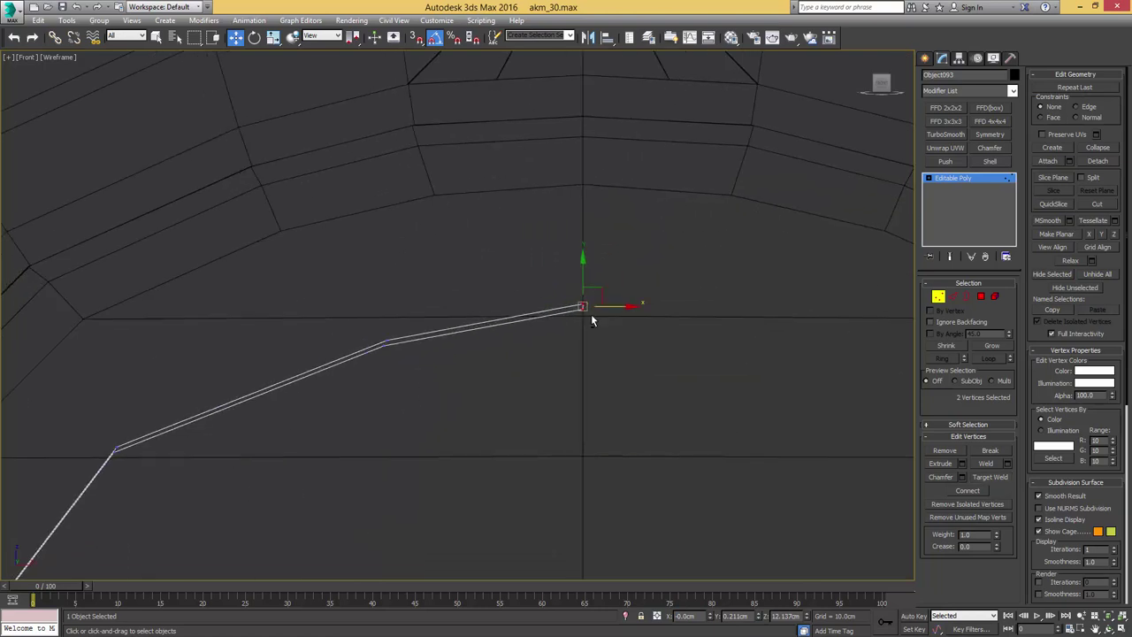
scroll(571, 412, down, 4)
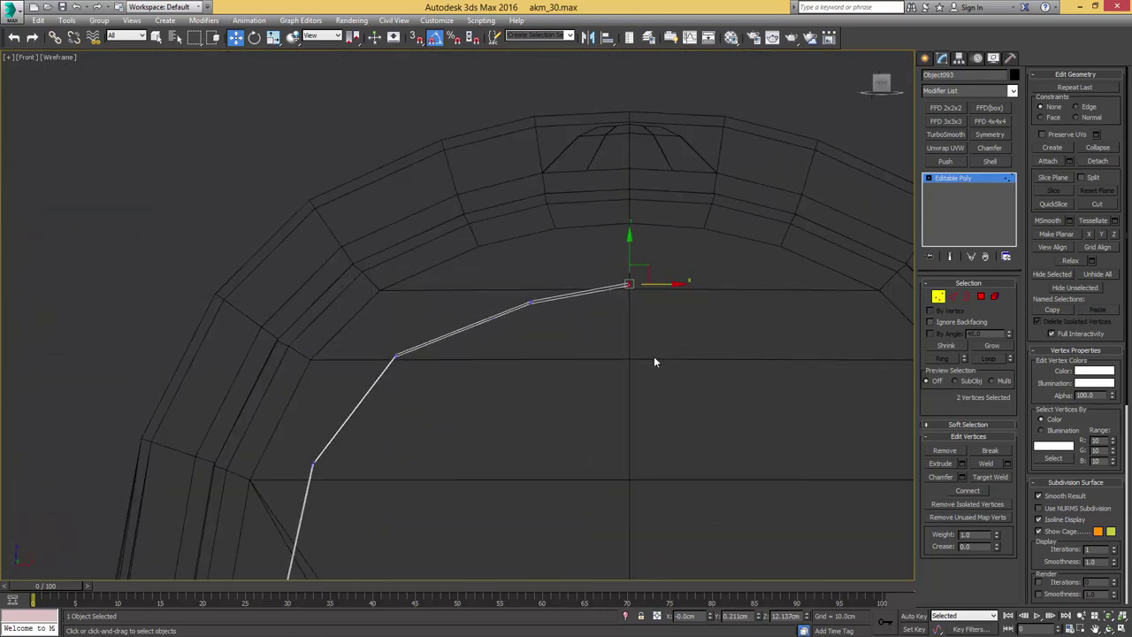
- Mirror the half panel with a flipped Symmetry modifier on the Z axis and collapse it to an editable poly
click(958, 176)
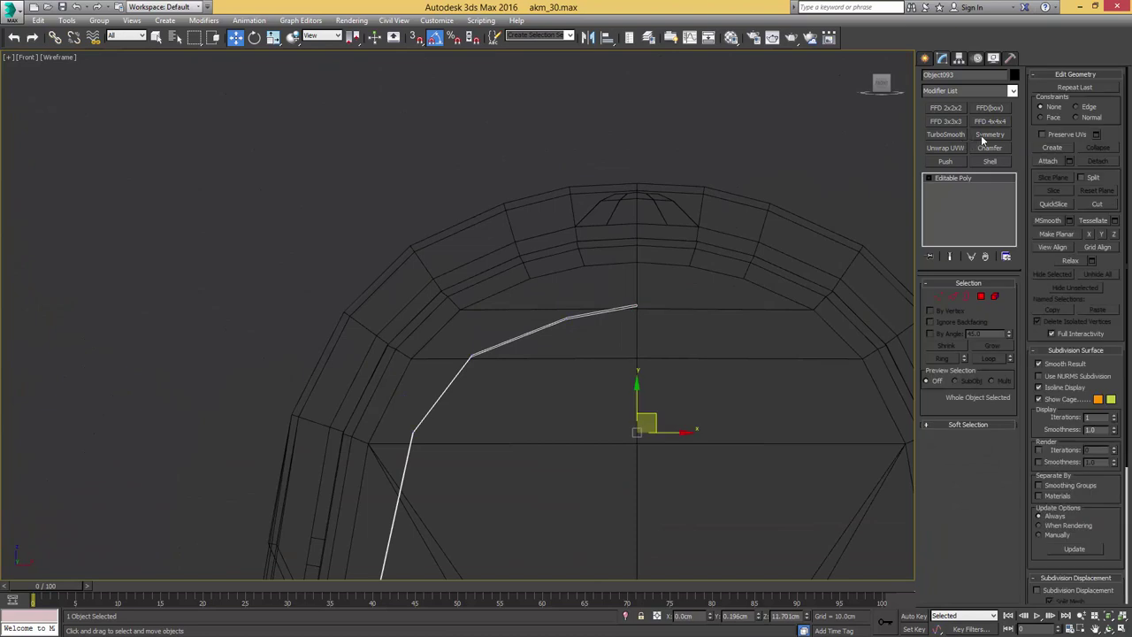
click(988, 134)
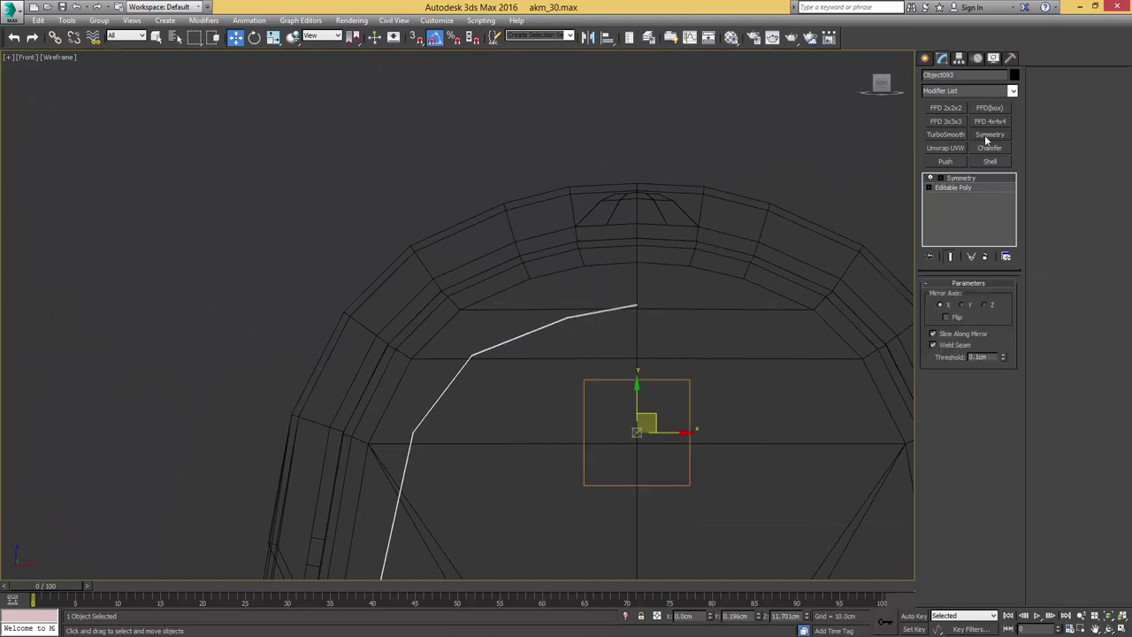
click(992, 304)
click(955, 318)
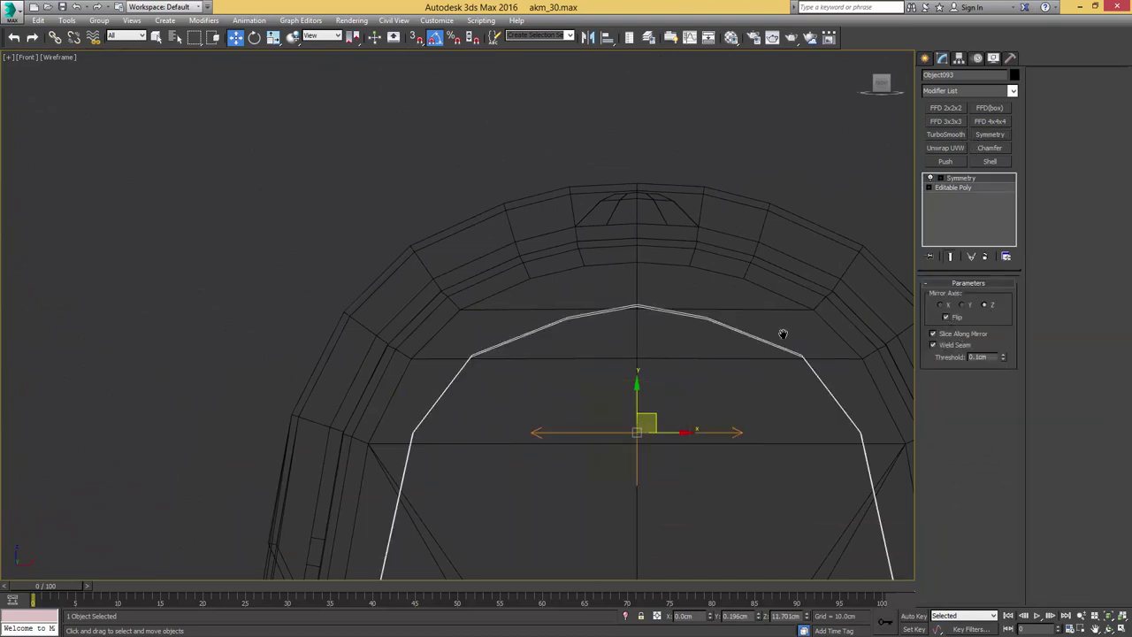
scroll(783, 331, down, 4)
key(F3)
scroll(783, 239, down, 2)
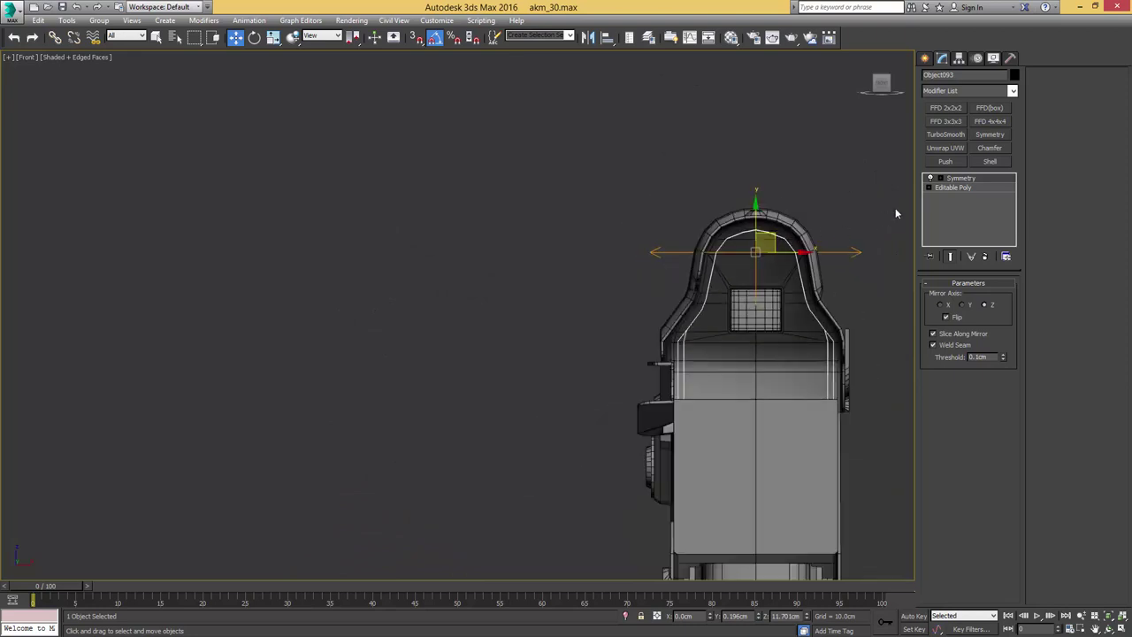
key(ctrl+e)
- Isolate the mirrored panel and delete the raised block and slanted corner polygons from its opposite side
key(alt+q)
alt+middle_drag(814, 235, 790, 253)
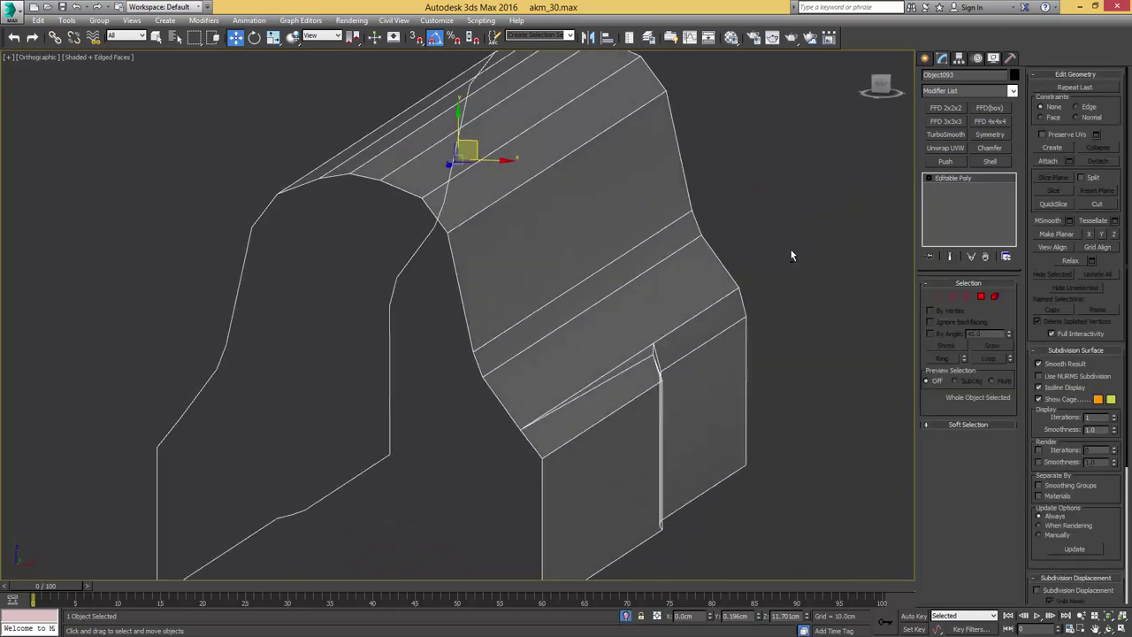
scroll(790, 253, down, 2)
scroll(646, 282, down, 2)
mouse_move(646, 282)
middle_down()
mouse_move(722, 237)
mouse_move(636, 280)
middle_up()
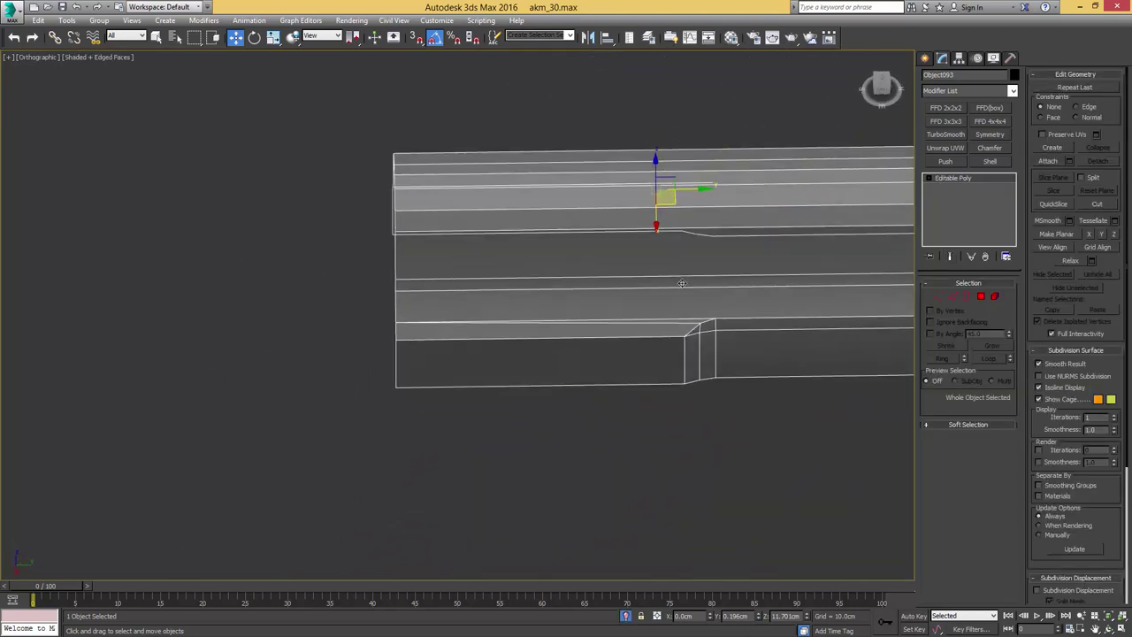
key(4)
drag(721, 320, 718, 318)
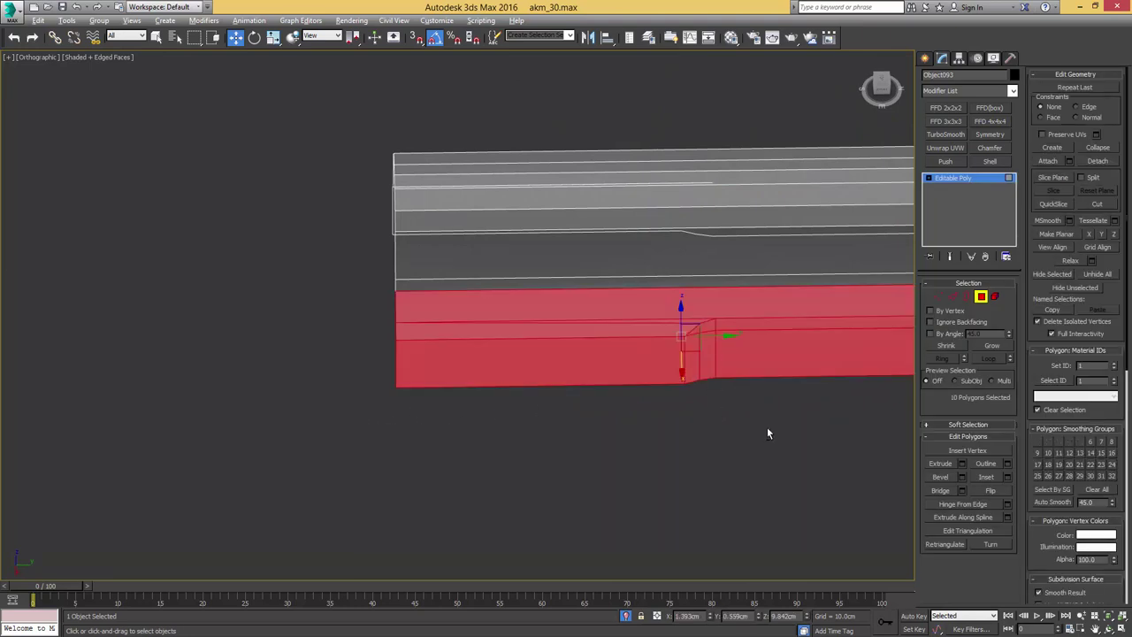
alt+drag(767, 427, 810, 305)
middle_drag(662, 304, 604, 310)
key(Delete)
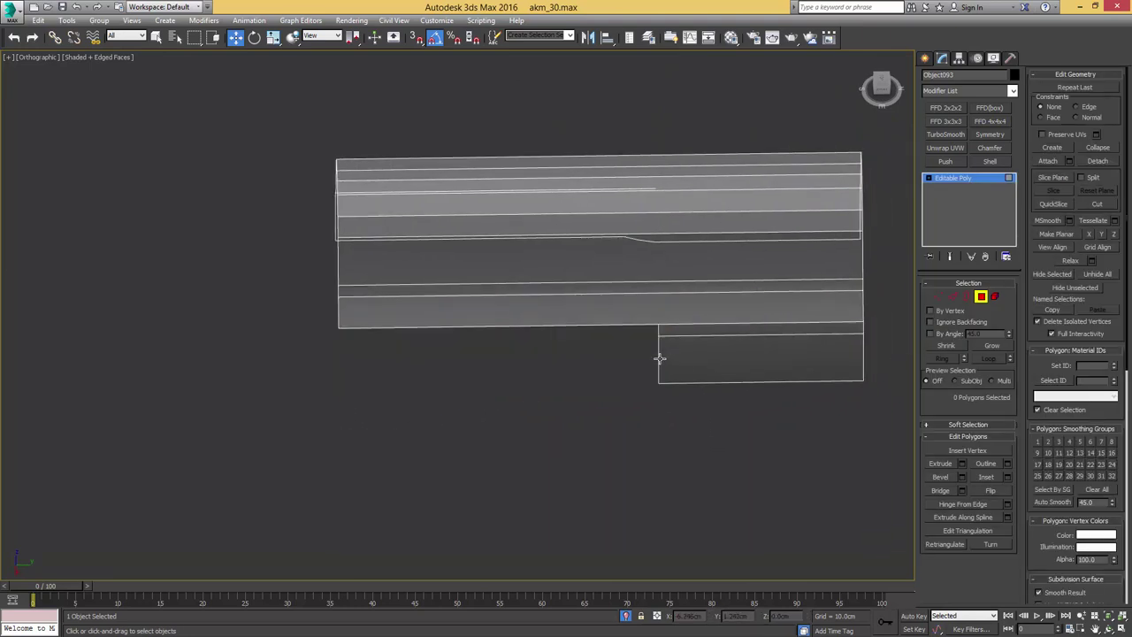
- Extend the remaining lower side strip by vertex-snapping its cut end's three vertices to the panel's end at Y -3.802 cm
key(2)
double_click(658, 358)
alt+drag(626, 276, 457, 323)
alt+middle_drag(457, 324, 812, 337)
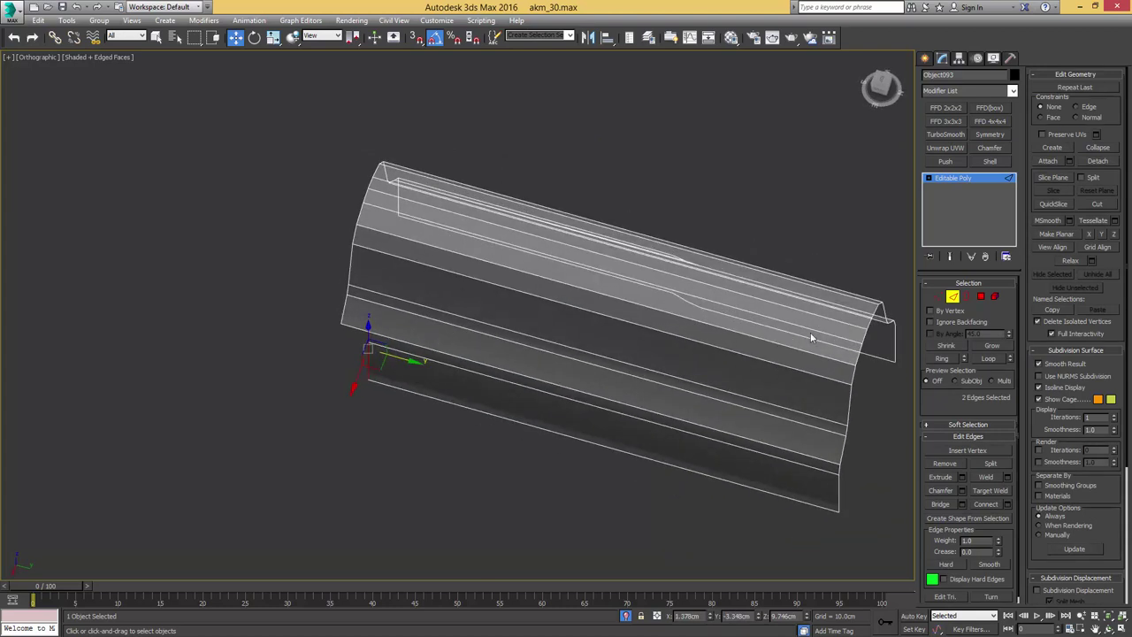
ctrl+click(934, 298)
middle_drag(370, 339, 516, 340)
scroll(515, 340, up, 5)
key(space)
key(s)
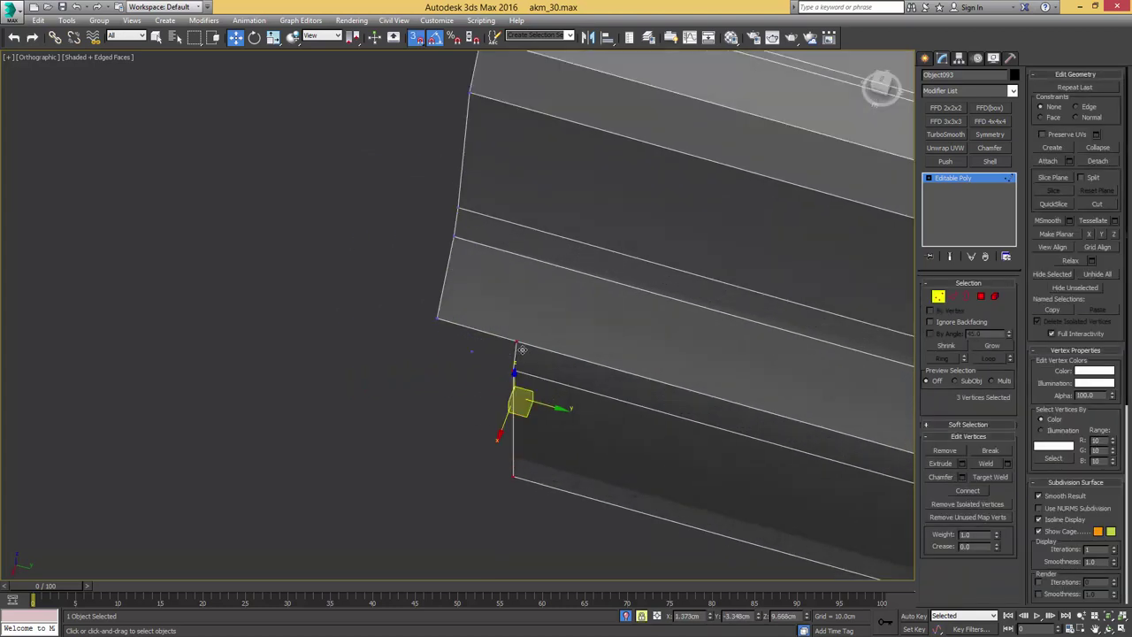
drag(518, 344, 445, 307)
scroll(446, 308, down, 3)
alt+middle_drag(446, 308, 576, 295)
middle_drag(402, 419, 460, 393)
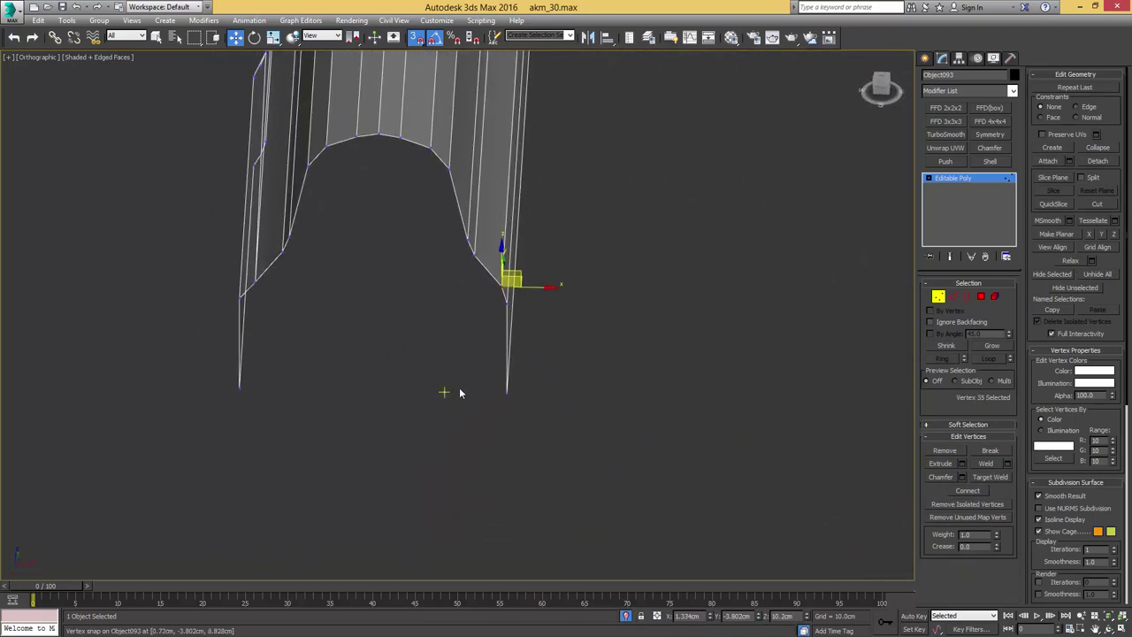
- Bridge the two vertical lower side edges at the carrier's open front end with a polygon
drag(460, 393, 444, 409)
click(431, 335)
alt+middle_drag(431, 335, 503, 356)
key(2)
key(q)
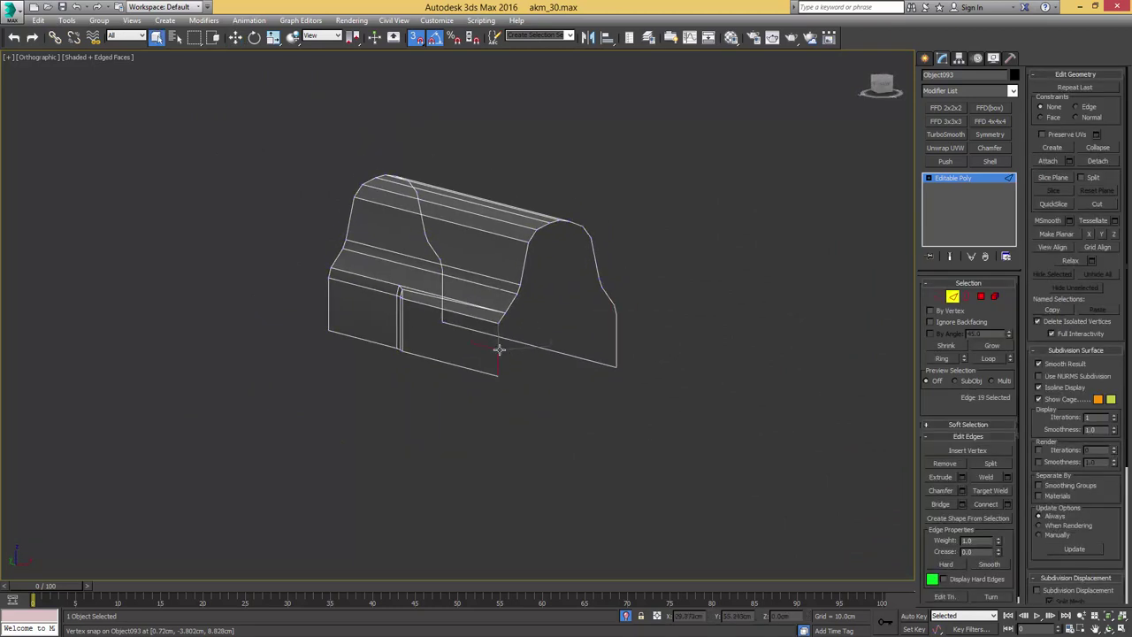
click(941, 503)
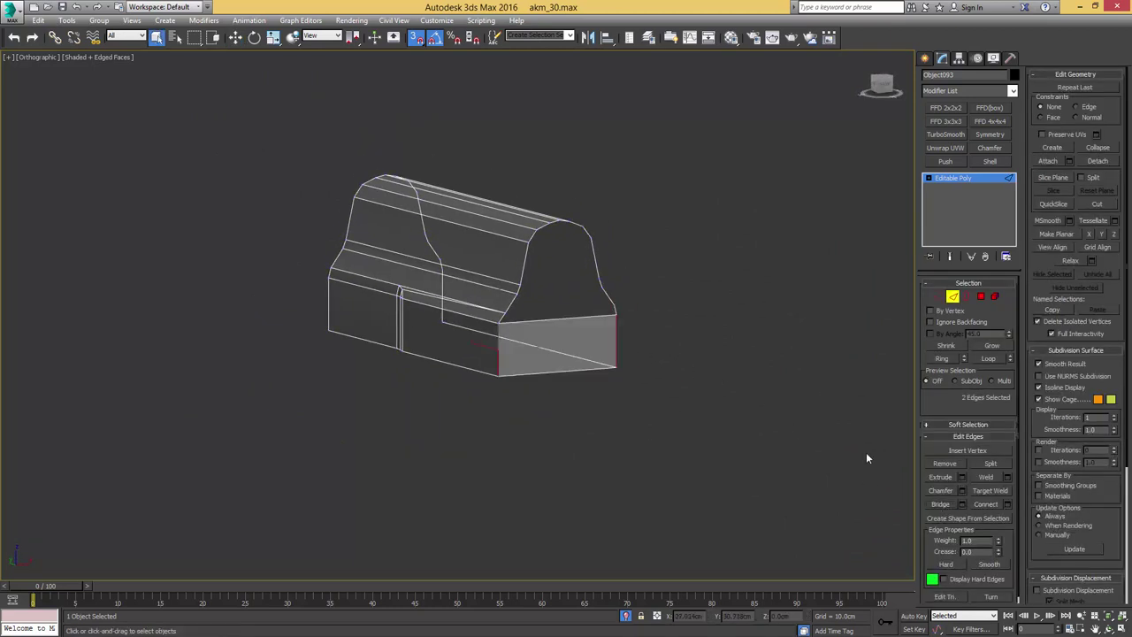
- Cap the remaining arched opening above the bridged polygon and connect two opposite vertices across the cap at the base of the upper arch
middle_drag(567, 303, 606, 357)
key(3)
click(568, 310)
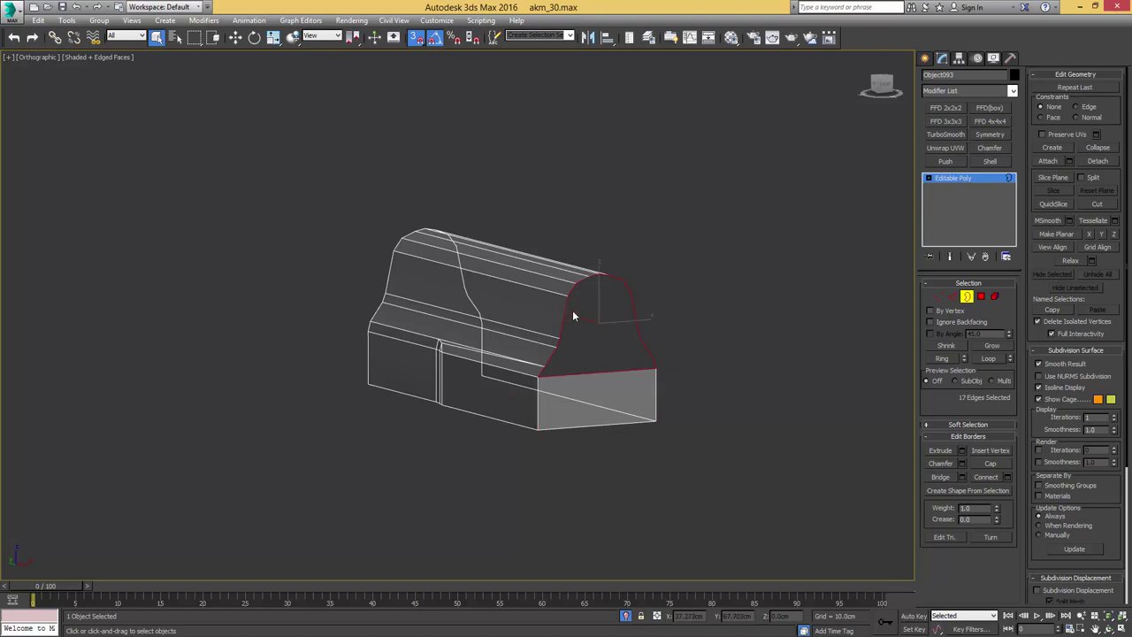
key(alt+p)
key(2)
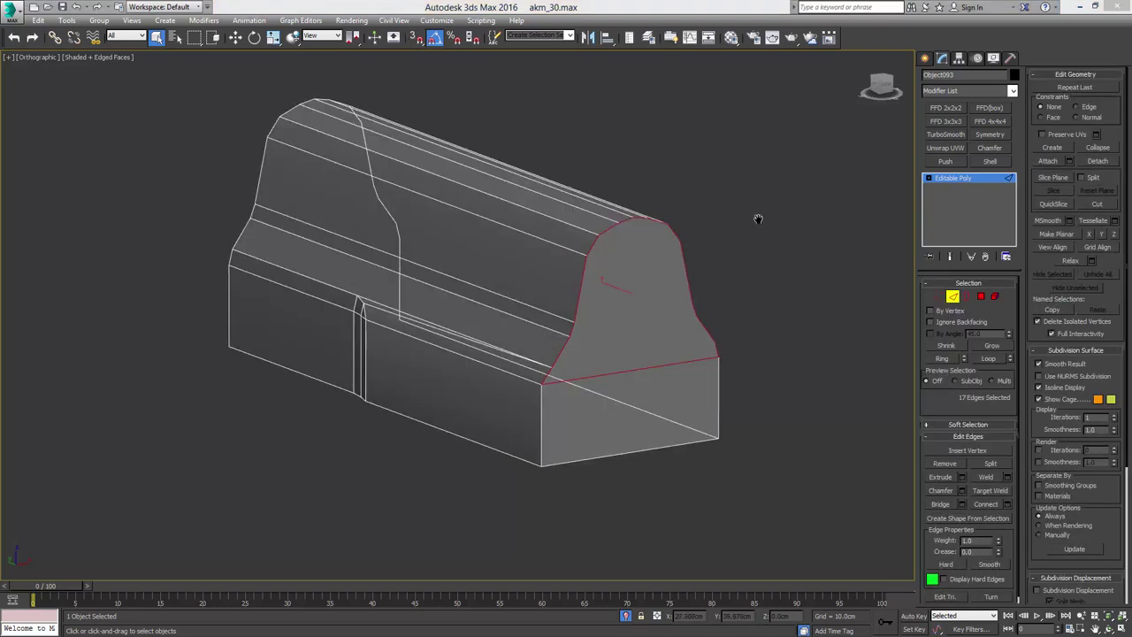
middle_drag(757, 218, 775, 190)
key(1)
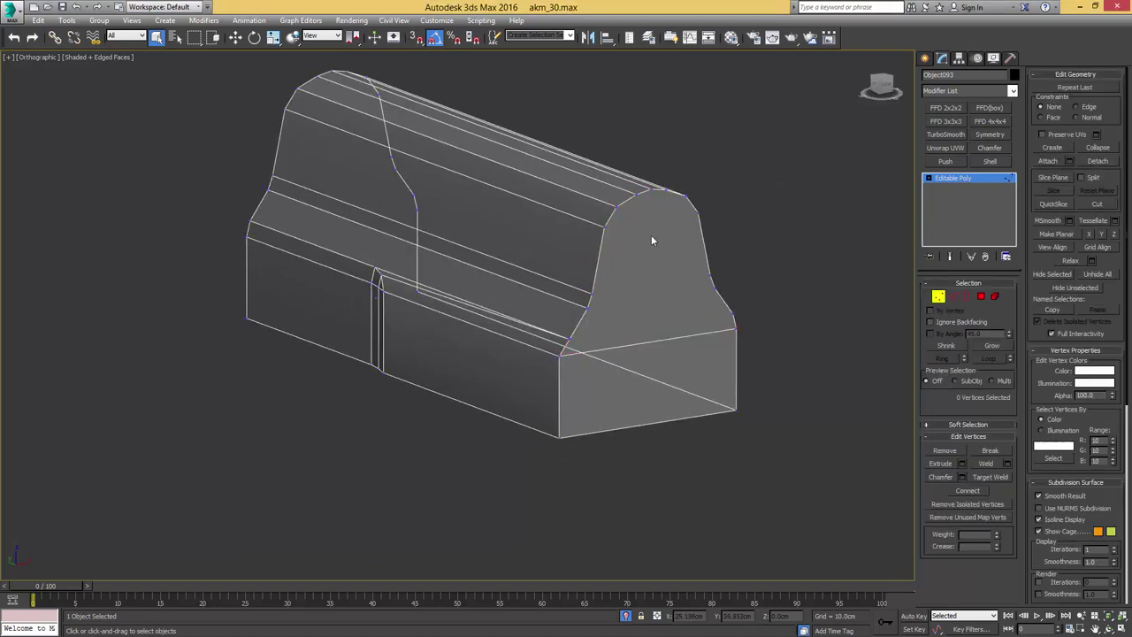
key(ctrl+shift+e)
- Extrude the upper arched end polygon forward into a long rod
middle_drag(652, 238, 645, 278)
alt+middle_drag(646, 278, 584, 315)
key(4)
click(642, 262)
click(962, 463)
scroll(584, 315, down, 3)
drag(465, 341, 501, 430)
click(465, 356)
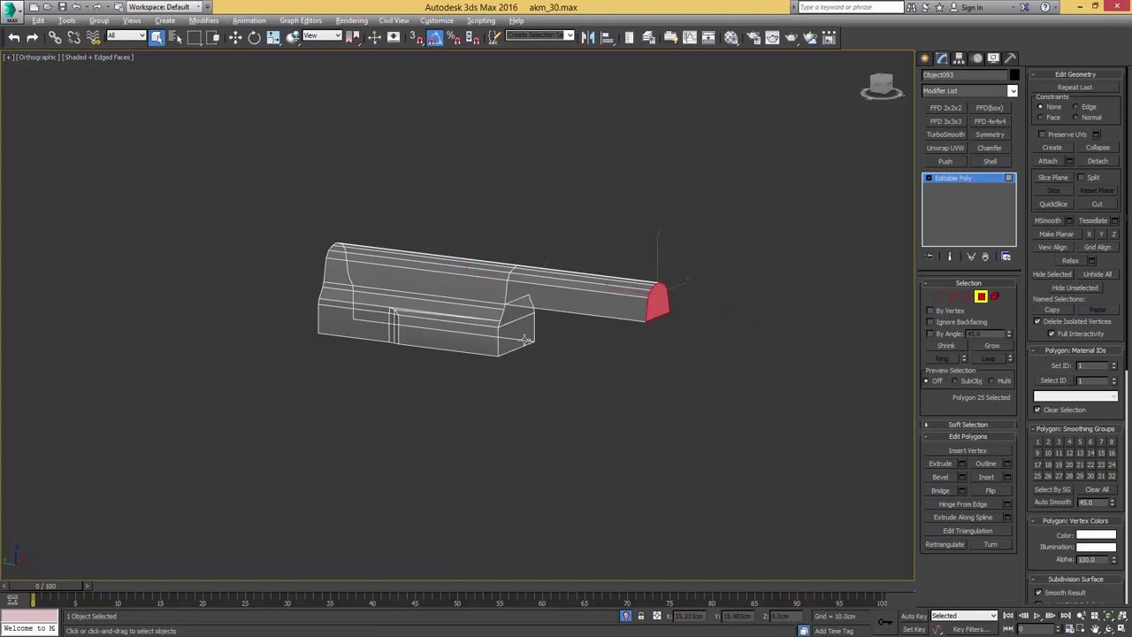
- Chamfer the rod's two lower lengthwise edges twice to round its underside
alt+middle_drag(518, 341, 432, 312)
scroll(539, 313, up, 4)
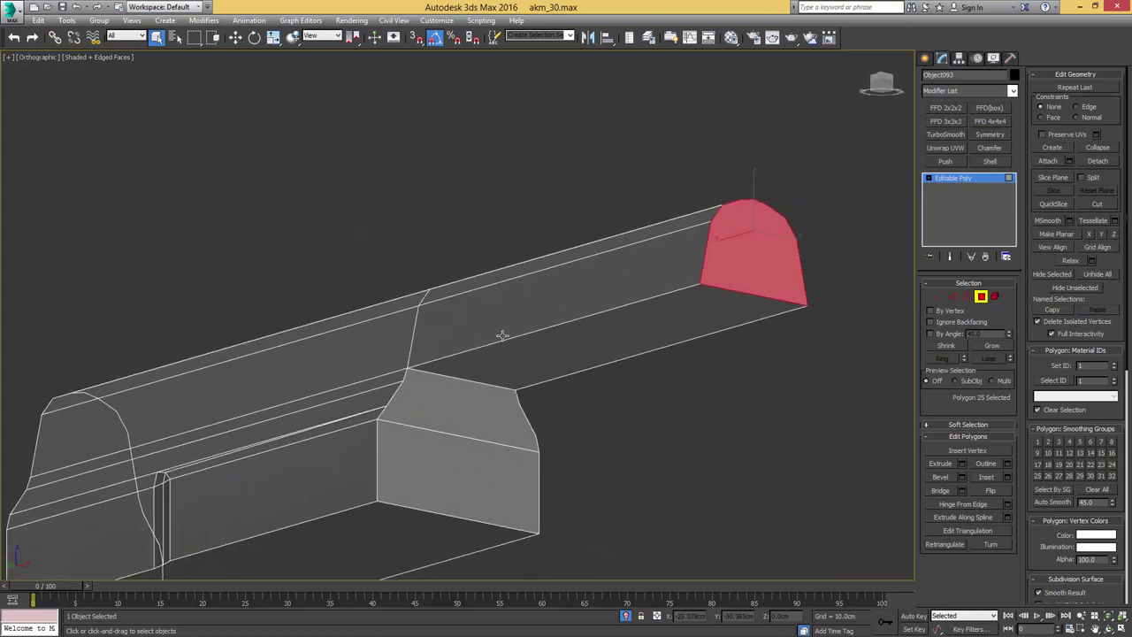
key(2)
click(508, 338)
ctrl+click(619, 367)
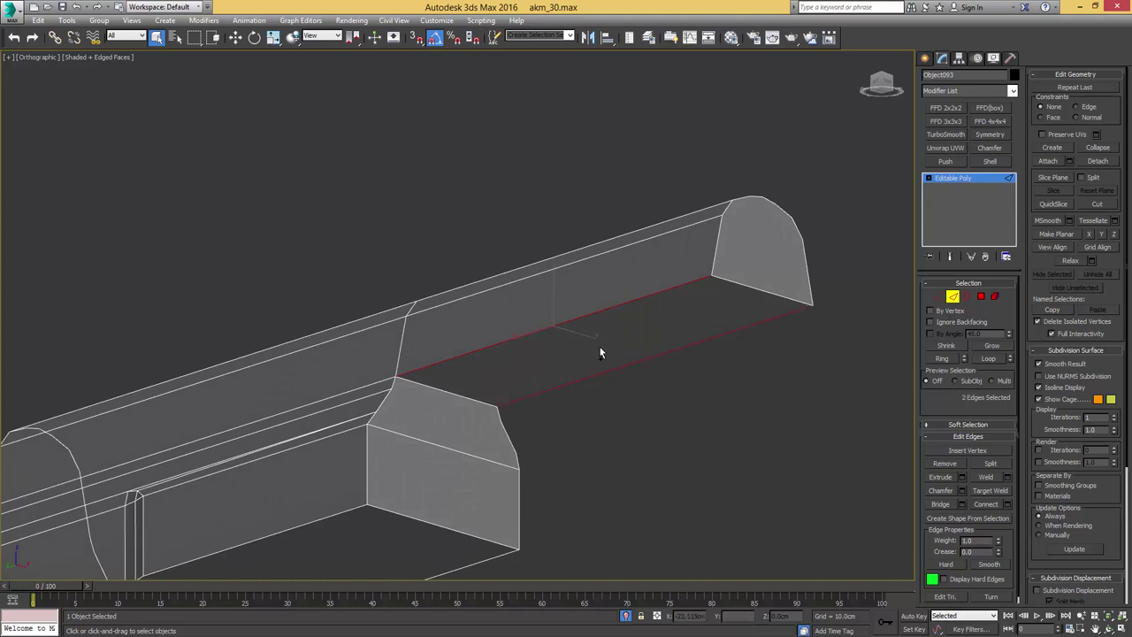
key(ctrl+shift+c)
drag(510, 338, 523, 302)
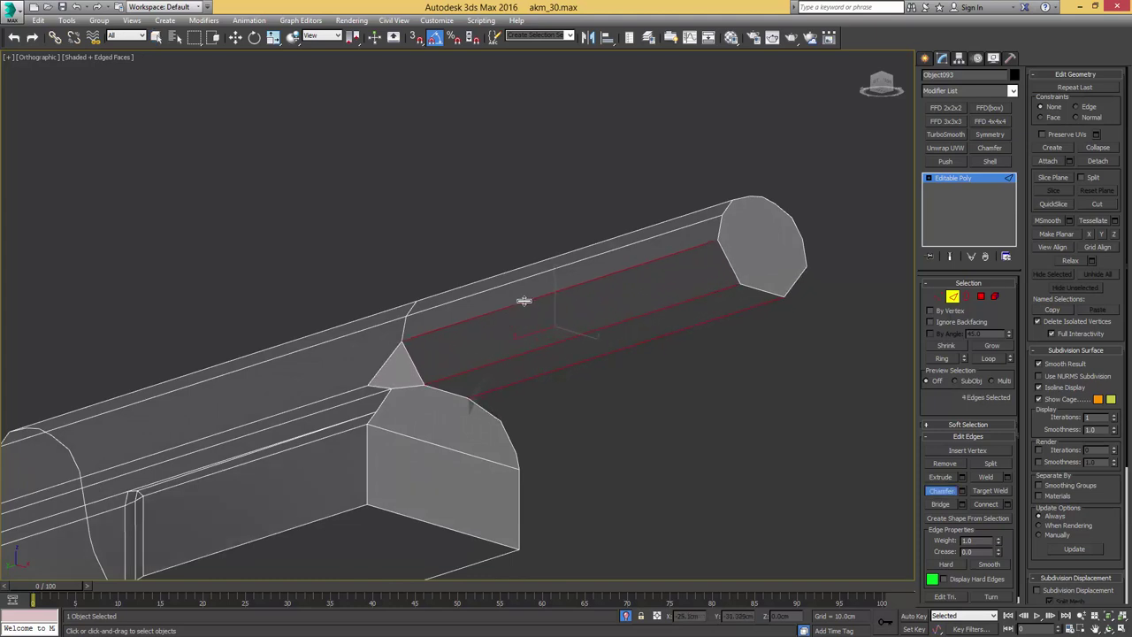
mouse_move(574, 305)
alt+middle_down()
mouse_move(546, 308)
mouse_move(566, 306)
alt+middle_up()
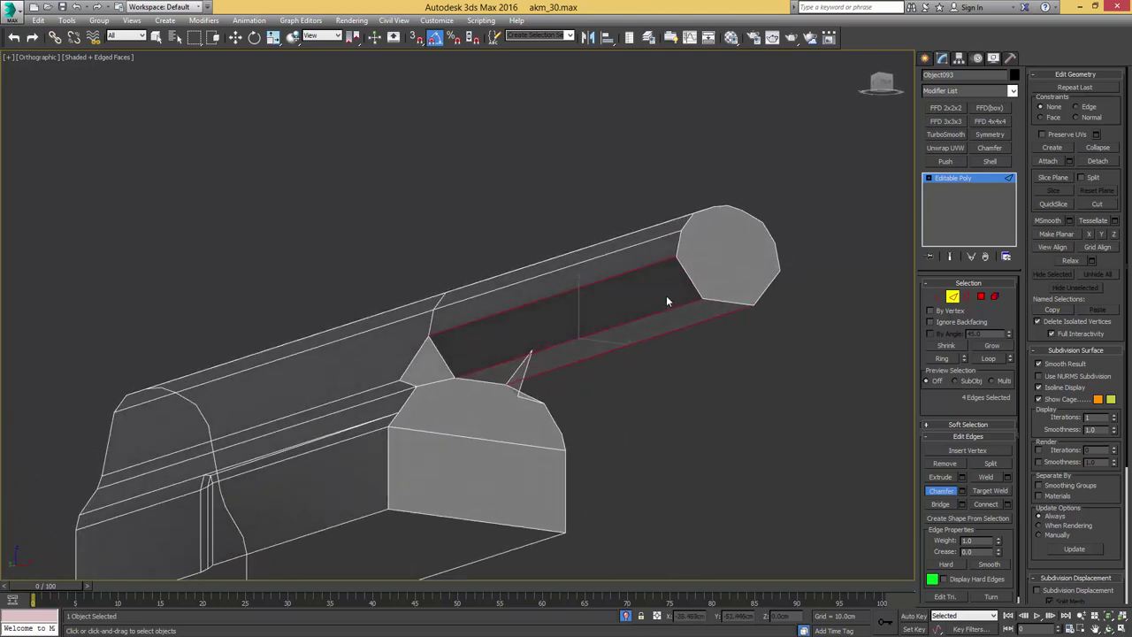
drag(649, 258, 651, 253)
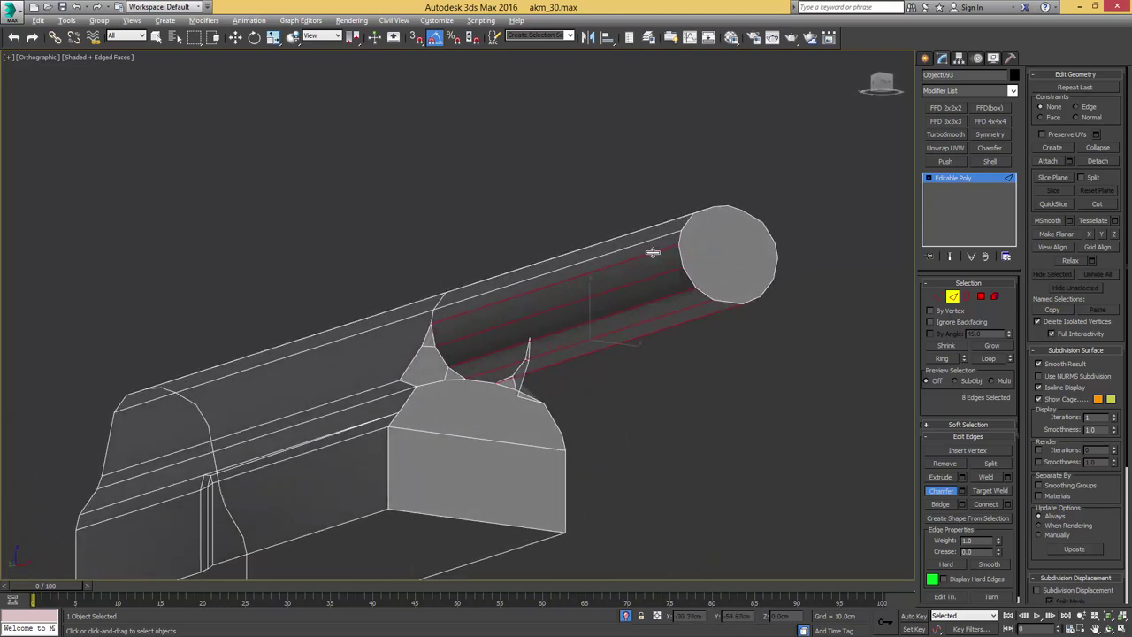
- Weld the overlapping vertices of the carrier with a 0.1 cm threshold
alt+middle_drag(652, 253, 456, 248)
key(1)
scroll(454, 248, up, 3)
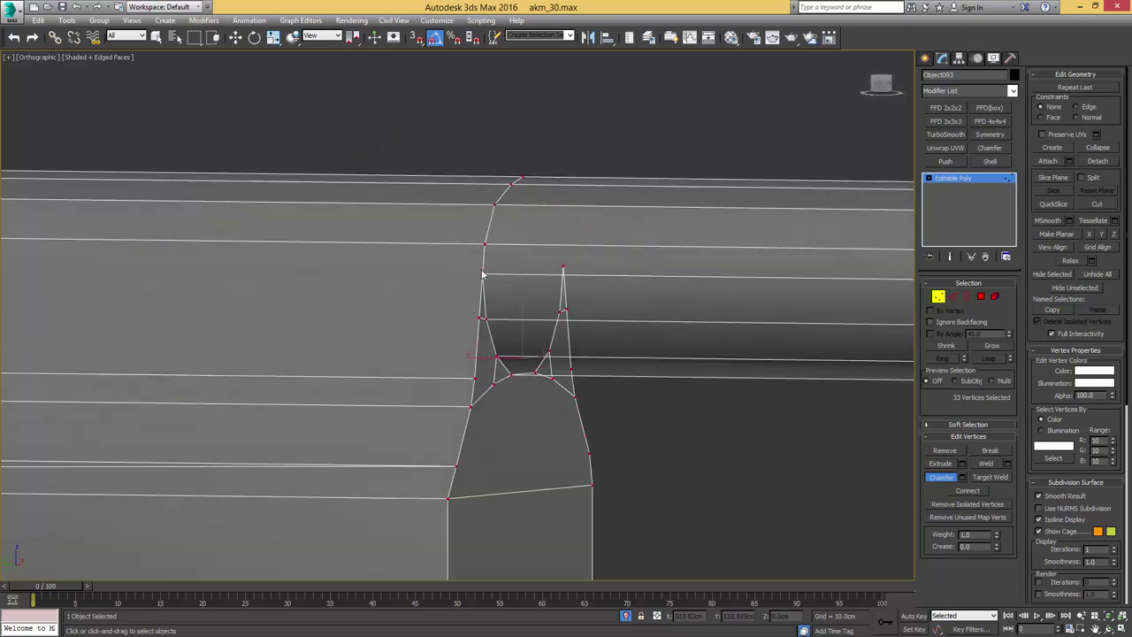
click(1007, 464)
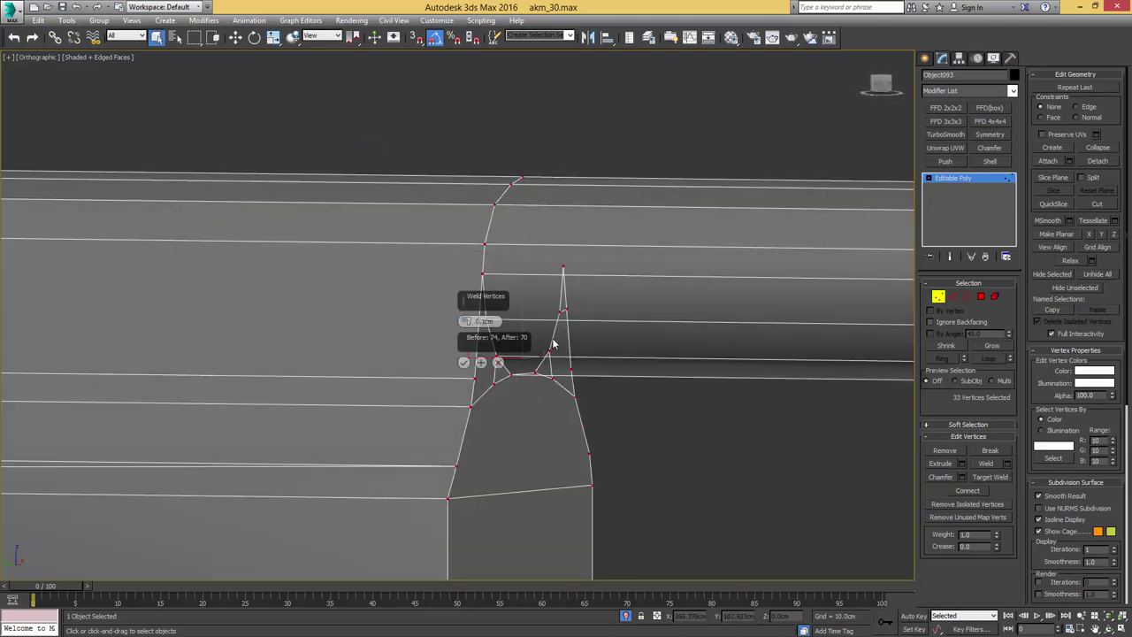
click(465, 362)
- Remove the stray vertex and the leftover short edge from the corner where the rod's underside meets the body's end face
alt+middle_drag(485, 354, 495, 305)
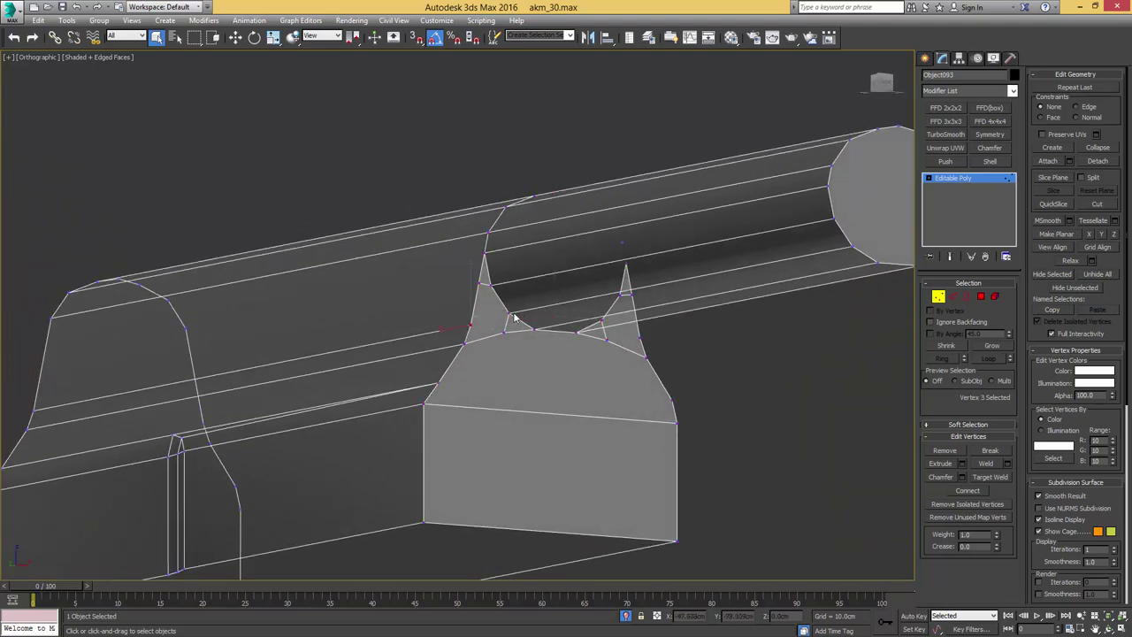
key(2)
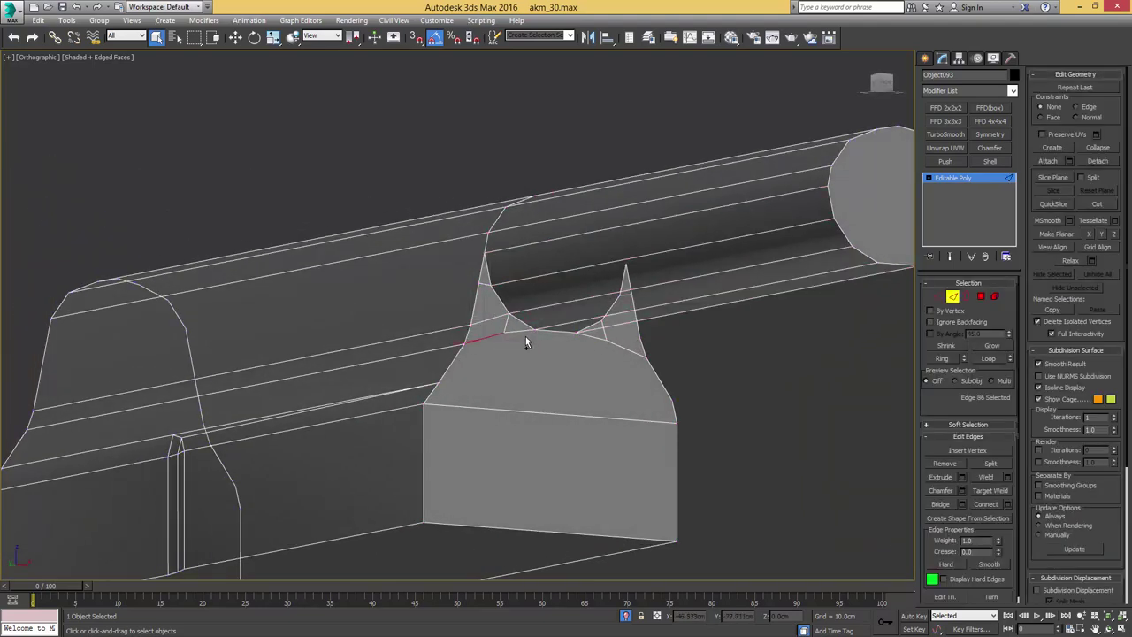
click(525, 343)
alt+middle_drag(525, 343, 528, 324)
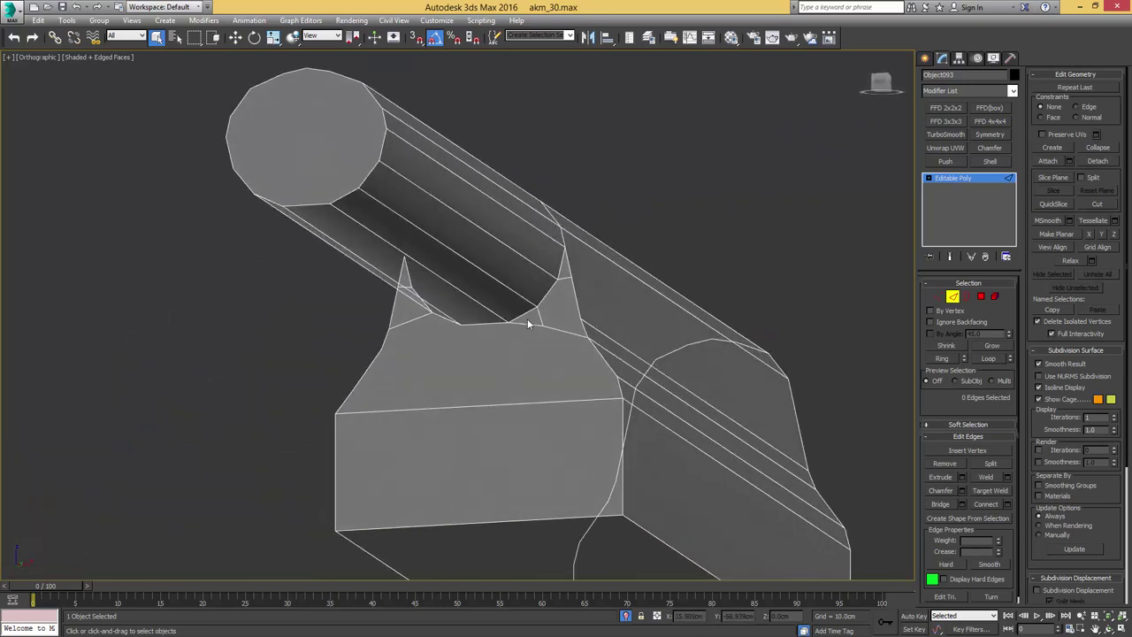
key(1)
click(541, 310)
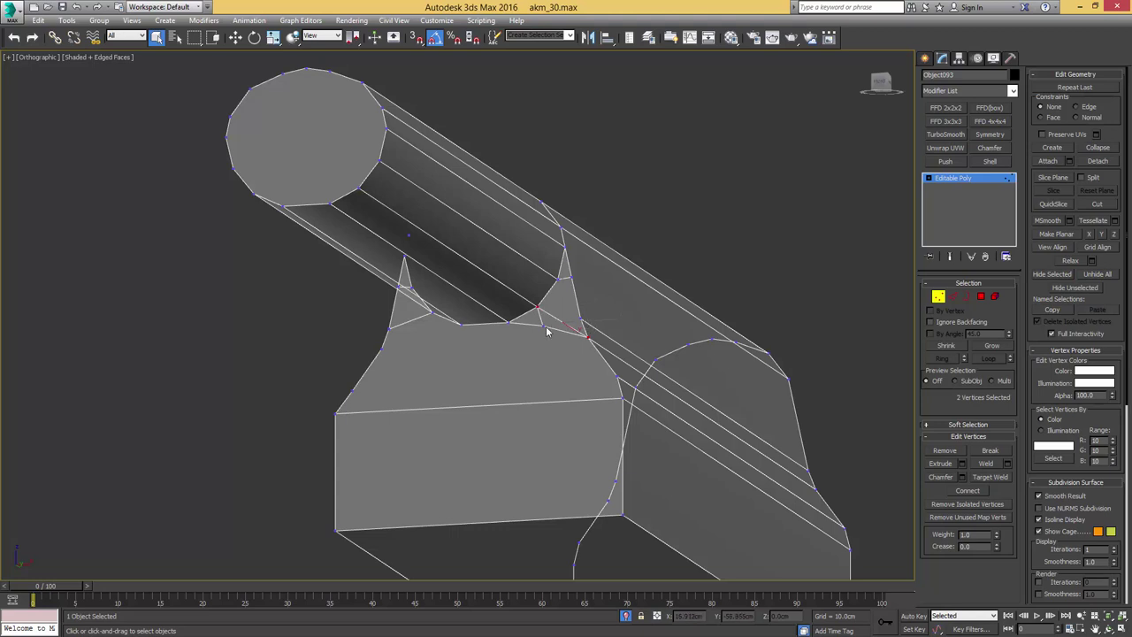
click(544, 325)
key(BackSpace)
click(584, 319)
key(2)
click(573, 329)
middle_drag(533, 321, 550, 303)
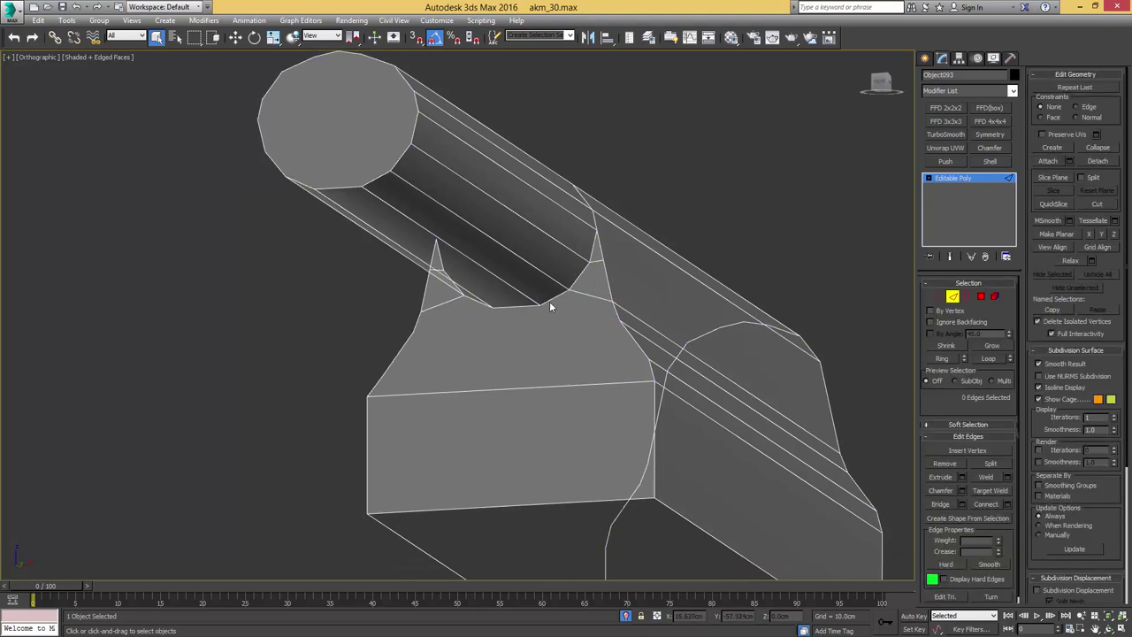
- Connect the rod's bottom vertices to the body's shoulder vertices on both sides of the end face
key(1)
click(541, 305)
ctrl+click(623, 320)
key(ctrl+shift+e)
alt+middle_drag(473, 323, 566, 302)
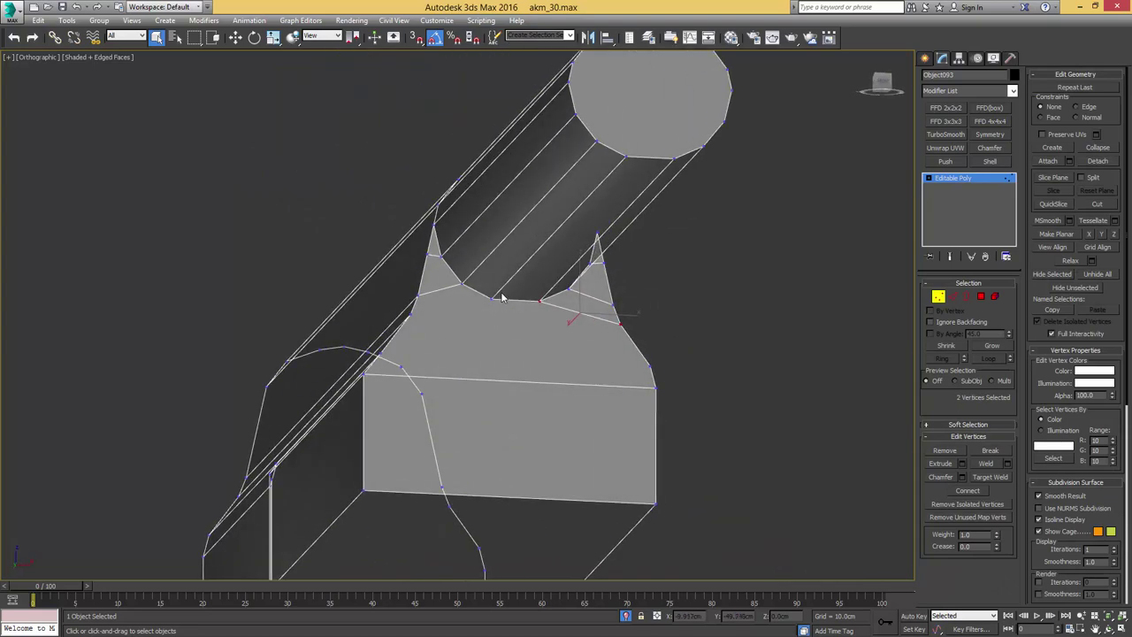
click(495, 299)
alt+middle_drag(416, 310, 477, 324)
ctrl+drag(435, 304, 411, 318)
ctrl+click(411, 324)
alt+middle_drag(411, 324, 633, 278)
key(ctrl+shift+w)
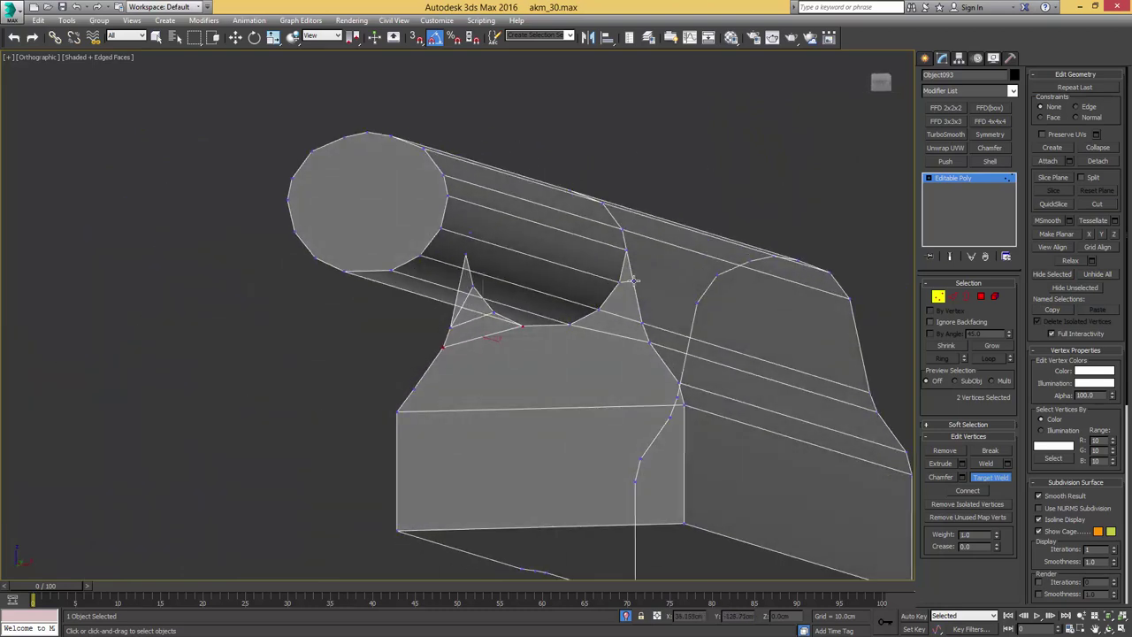
- Exit isolation and shift the carrier's lower side polygon slightly inward along X beneath the receiver cover
alt+middle_drag(644, 322, 677, 336)
scroll(621, 296, down, 3)
key(alt+q)
key(4)
click(662, 372)
scroll(665, 343, up, 3)
scroll(679, 336, down, 3)
key(w)
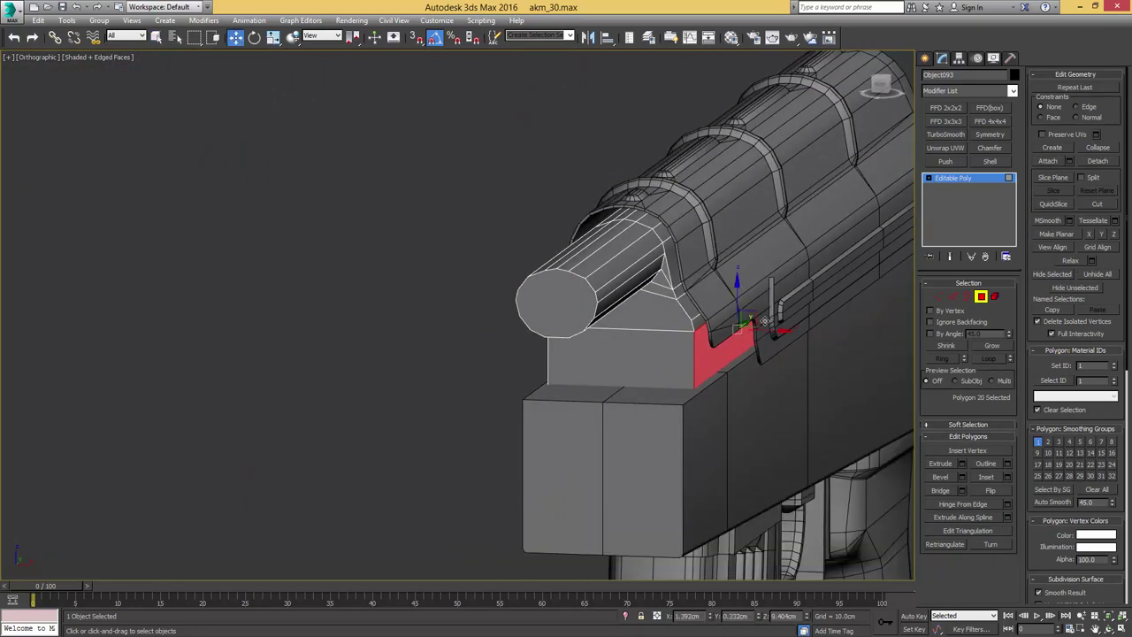
middle_drag(775, 327, 677, 334)
scroll(669, 336, up, 4)
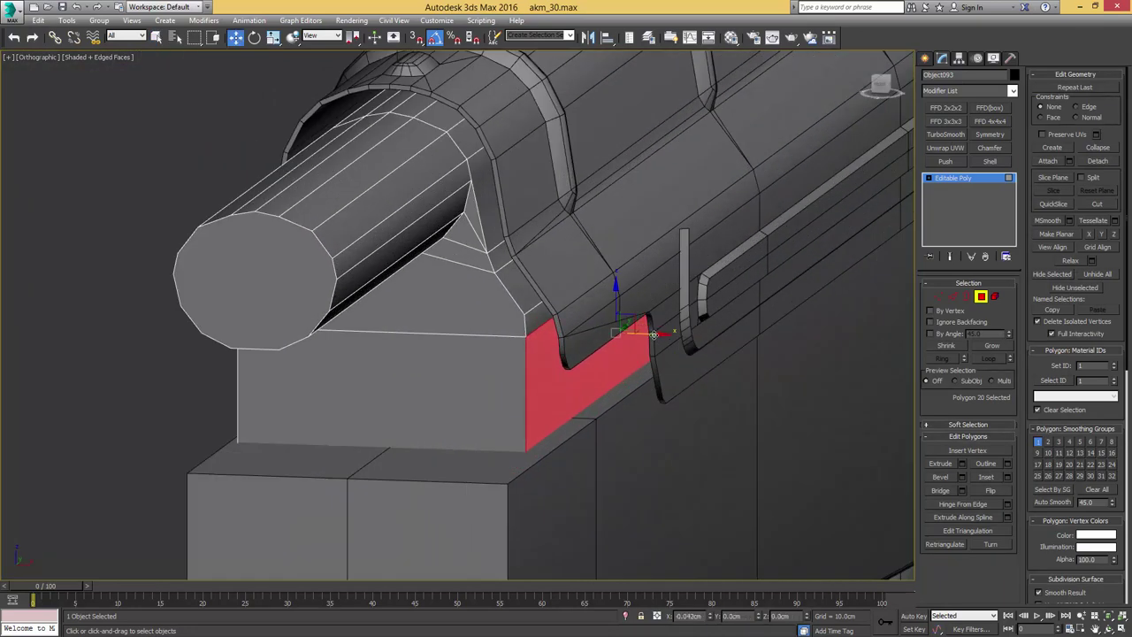
- Remove the redundant lengthwise edge just above the carrier's lower side polygon together with its vertices
key(2)
click(541, 310)
key(F3)
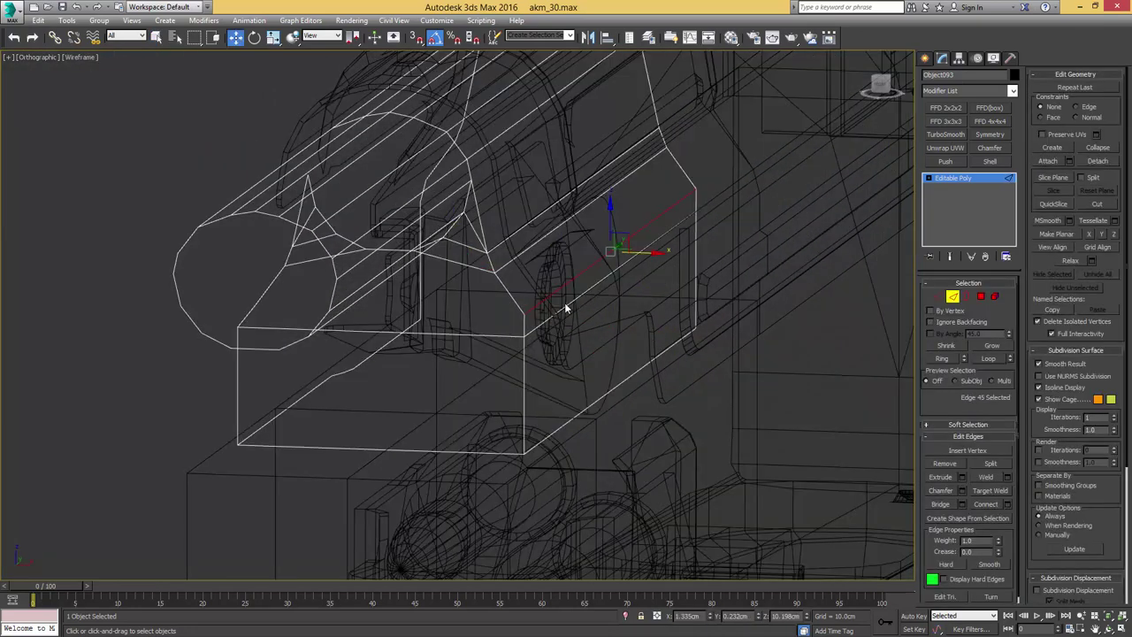
key(ctrl+BackSpace)
scroll(574, 306, down, 2)
key(F3)
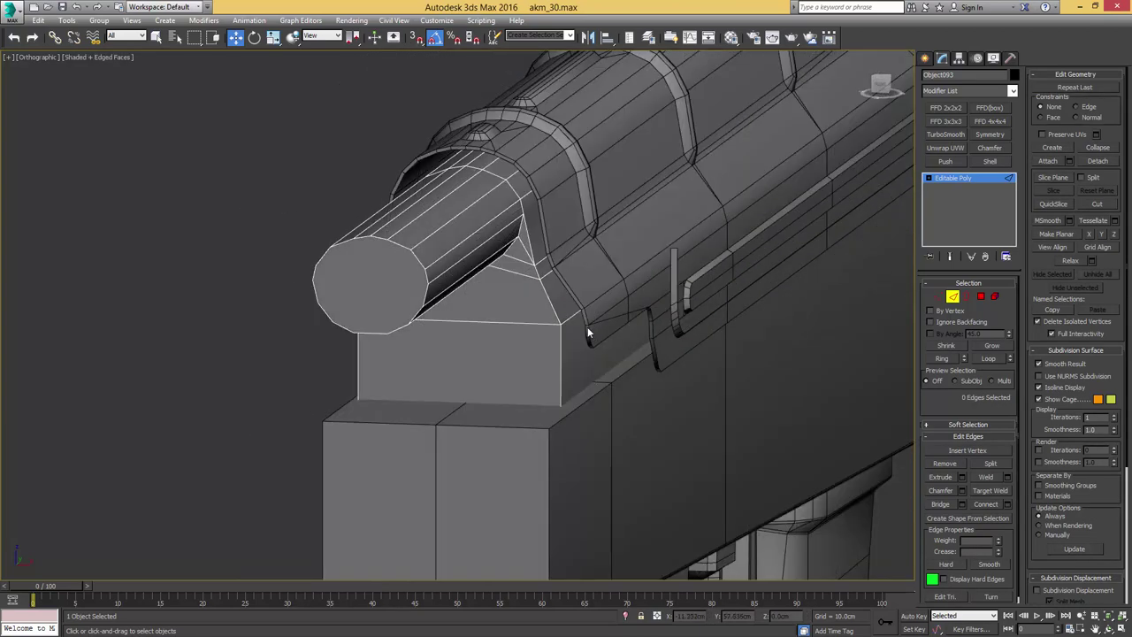
- Shift the carrier's lower side polygon slightly inward along X to sit inside the receiver cover
key(4)
click(584, 339)
drag(655, 324, 650, 324)
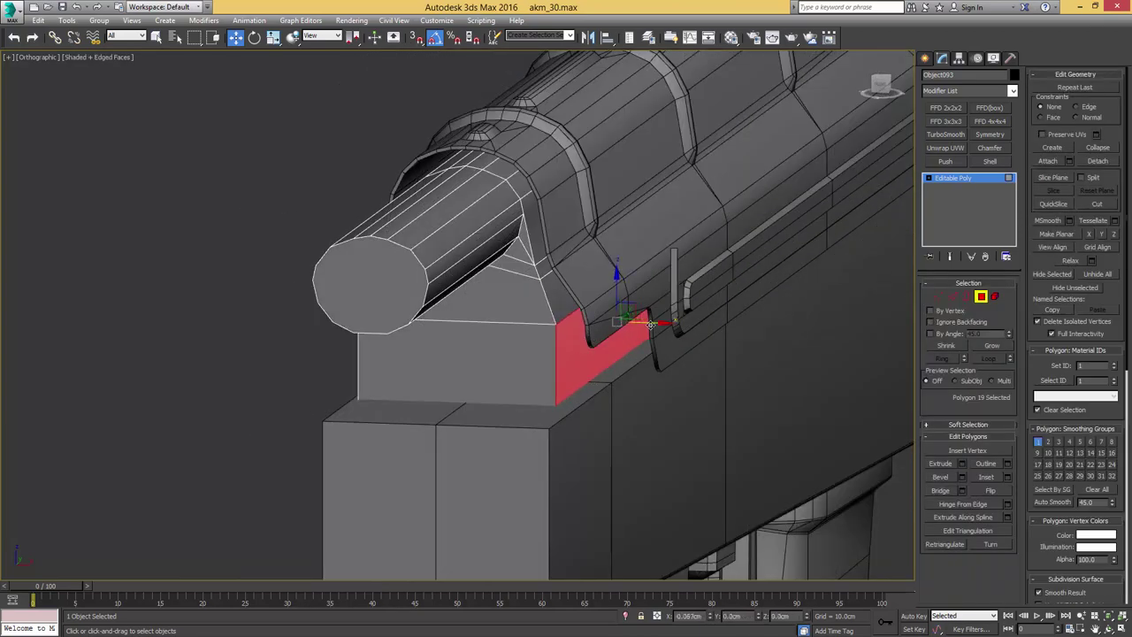
key(4)
- Examine the carrier's fit under the cover against the side-view reference and the ar10100-2-BD close-up photo
key(F4)
scroll(592, 288, down, 2)
alt+middle_drag(599, 289, 685, 319)
scroll(685, 290, down, 2)
key(F4)
alt+middle_drag(751, 329, 741, 312)
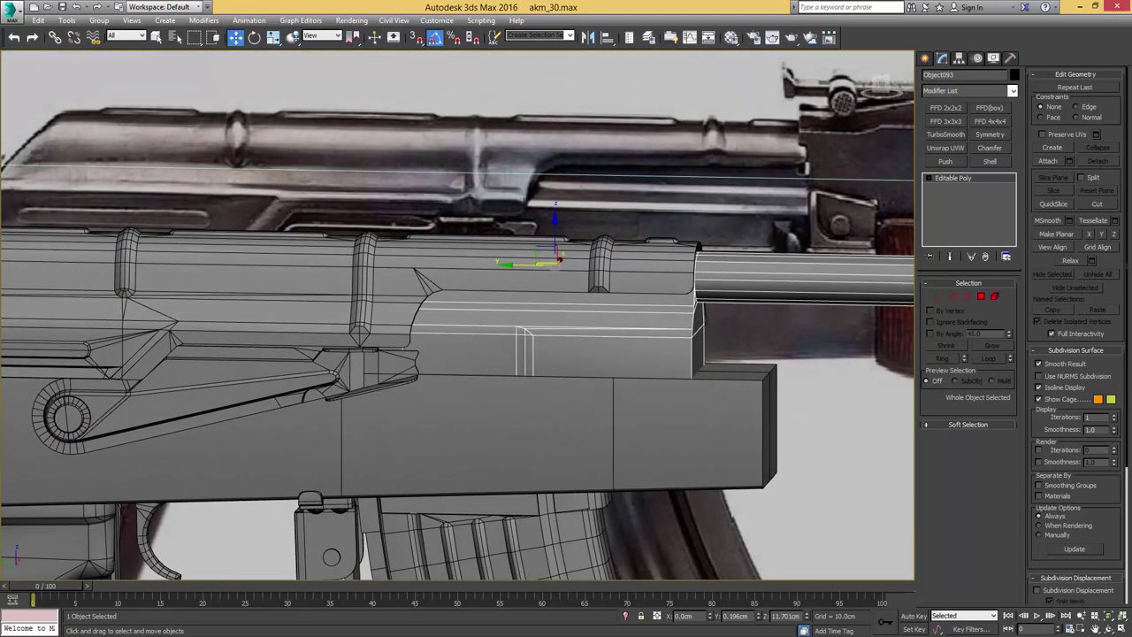
drag(1131, 162, 784, 127)
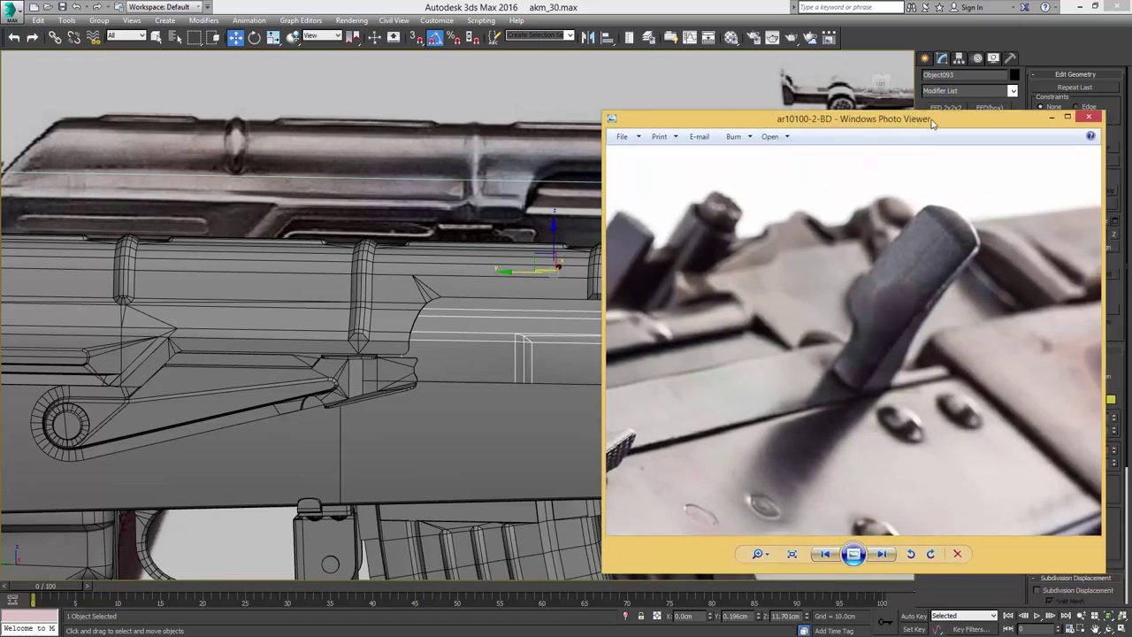
key(alt+Tab)
middle_drag(749, 298, 788, 281)
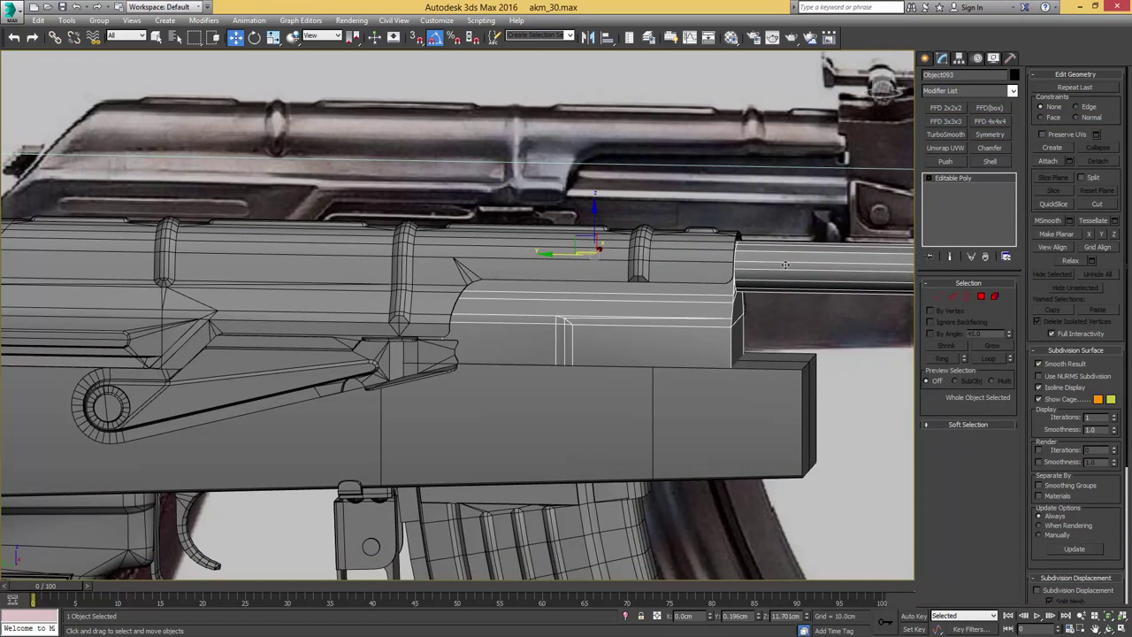
scroll(785, 264, up, 5)
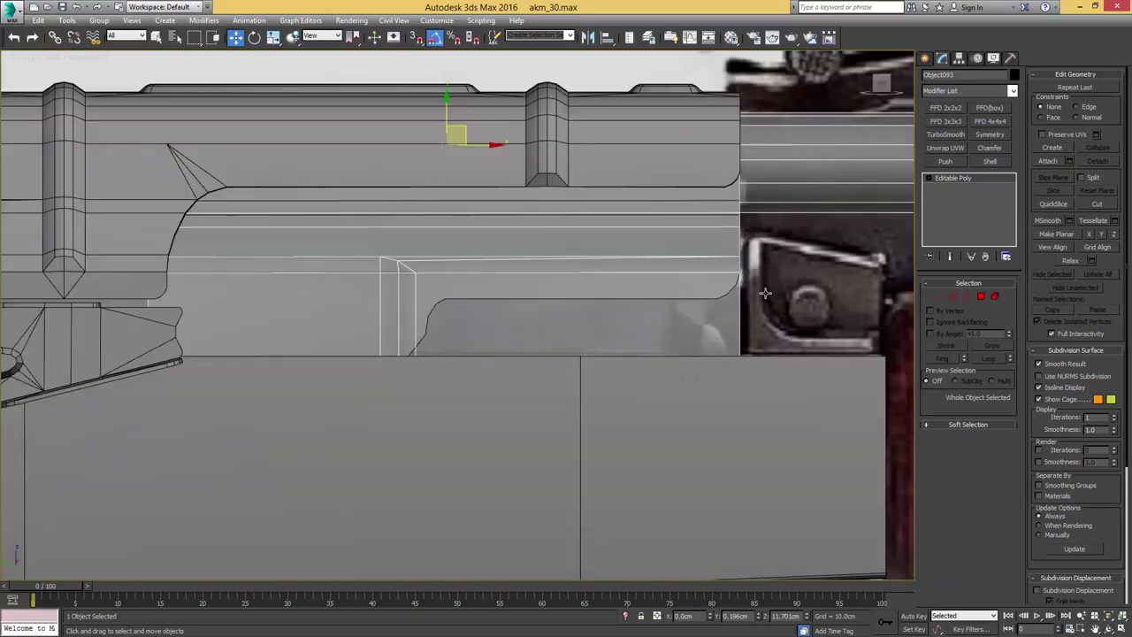
- Isolate the carrier together with the reference image plane and select only the carrier
key(q)
ctrl+click(775, 295)
key(alt+q)
middle_drag(528, 287, 648, 288)
scroll(648, 288, up, 5)
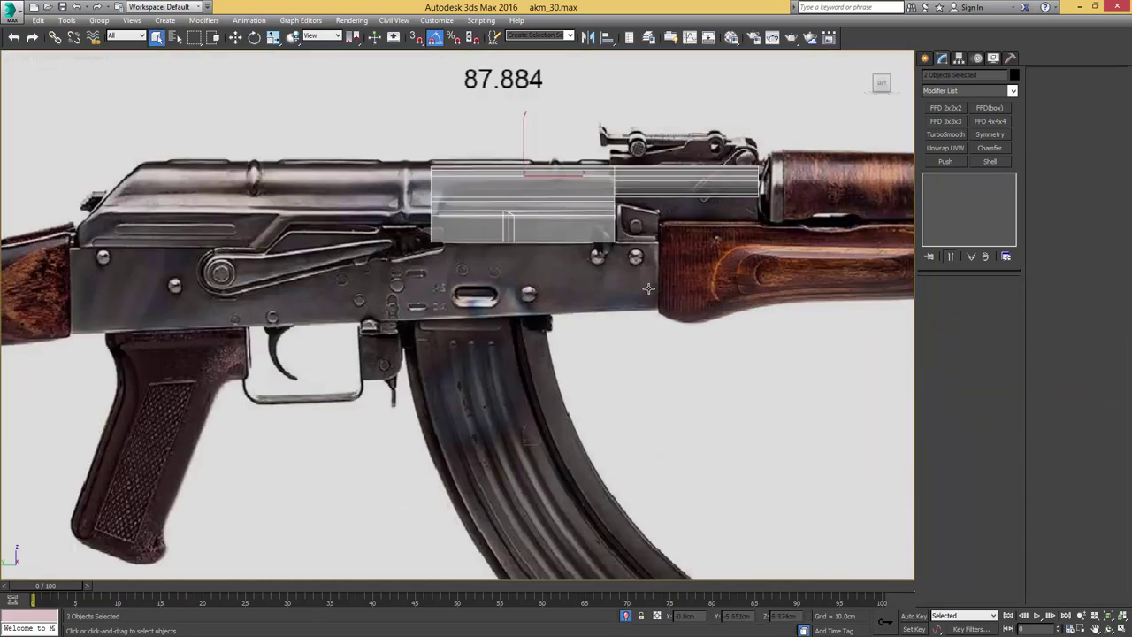
scroll(648, 288, up, 5)
click(538, 177)
middle_drag(538, 177, 682, 263)
scroll(682, 263, up, 5)
- Add a vertical edge to the lower side polygon near the carrier's front end and chamfer it into two edges around the referenced detail
key(2)
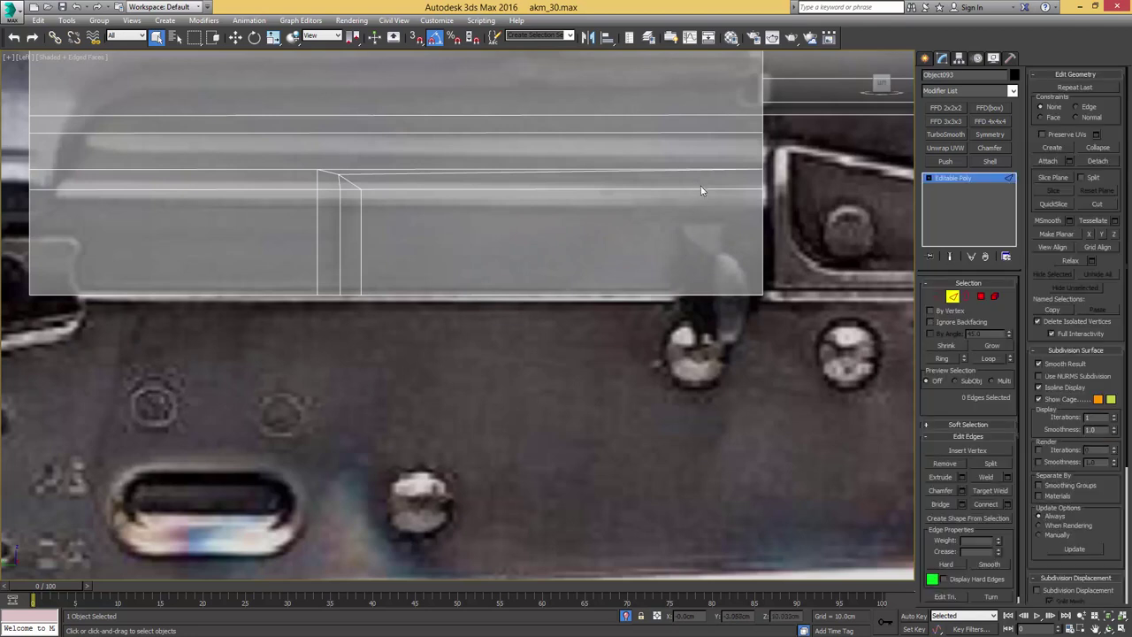
click(701, 190)
ctrl+click(696, 295)
key(ctrl+shift+e)
key(w)
drag(592, 242, 723, 248)
key(ctrl+shift+c)
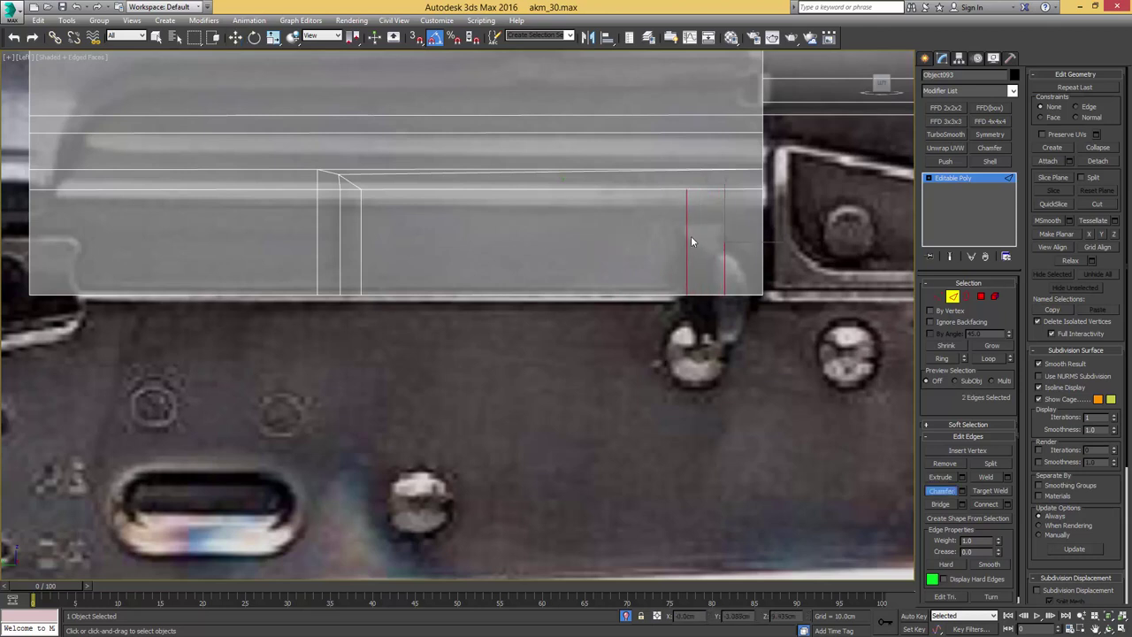
- Add a short horizontal edge between the two vertical edges and connect its ends to the side polygon's upper corners
key(q)
key(w)
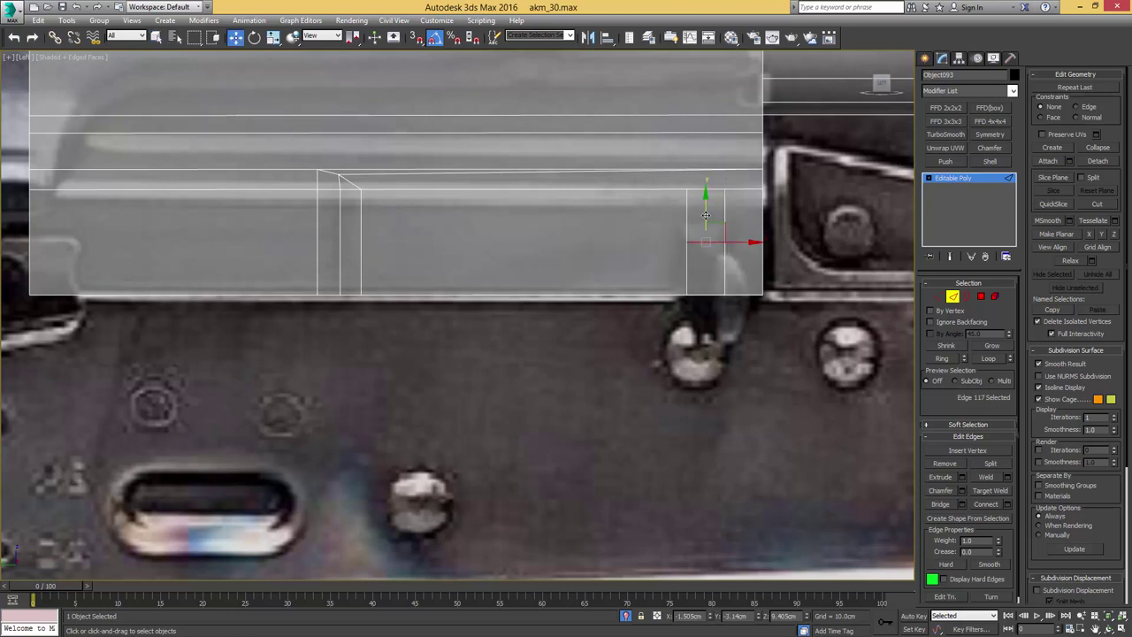
key(1)
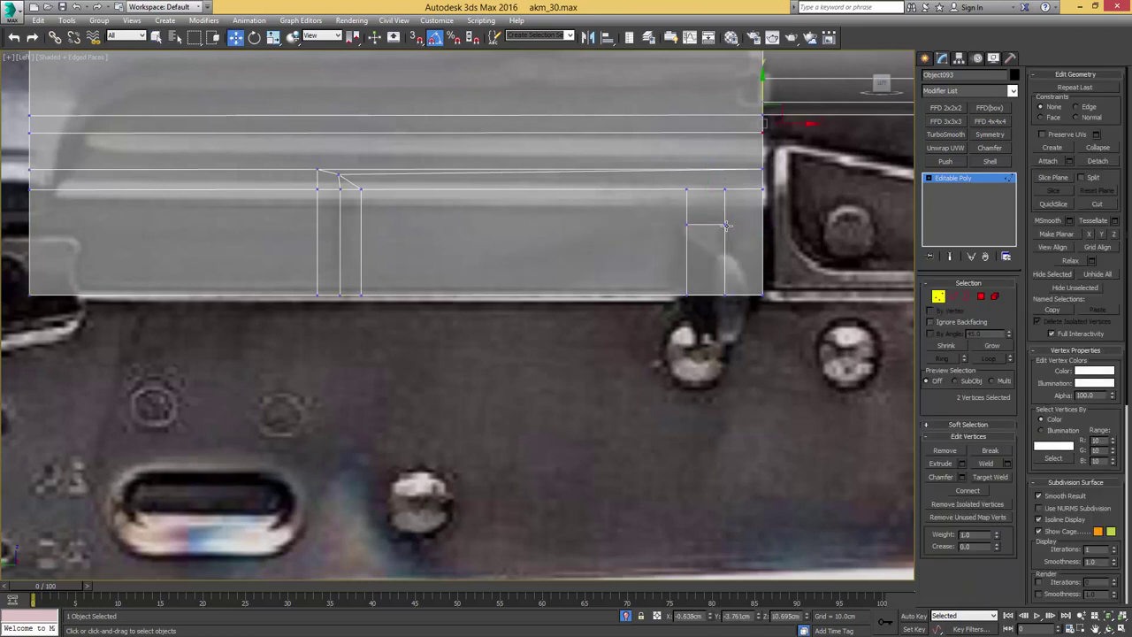
ctrl+click(761, 190)
click(686, 223)
ctrl+click(362, 190)
key(ctrl+shift+e)
- Remove the two vertical edge segments above the short horizontal edge near the carrier's front end
key(2)
key(q)
click(687, 201)
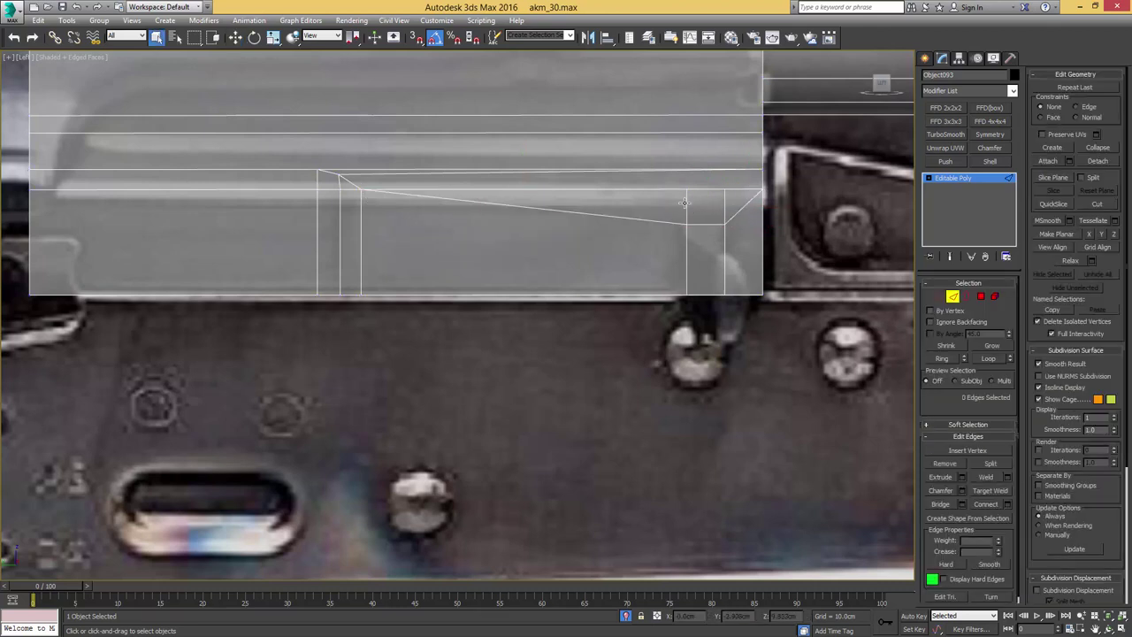
click(723, 203)
middle_drag(719, 253, 724, 241)
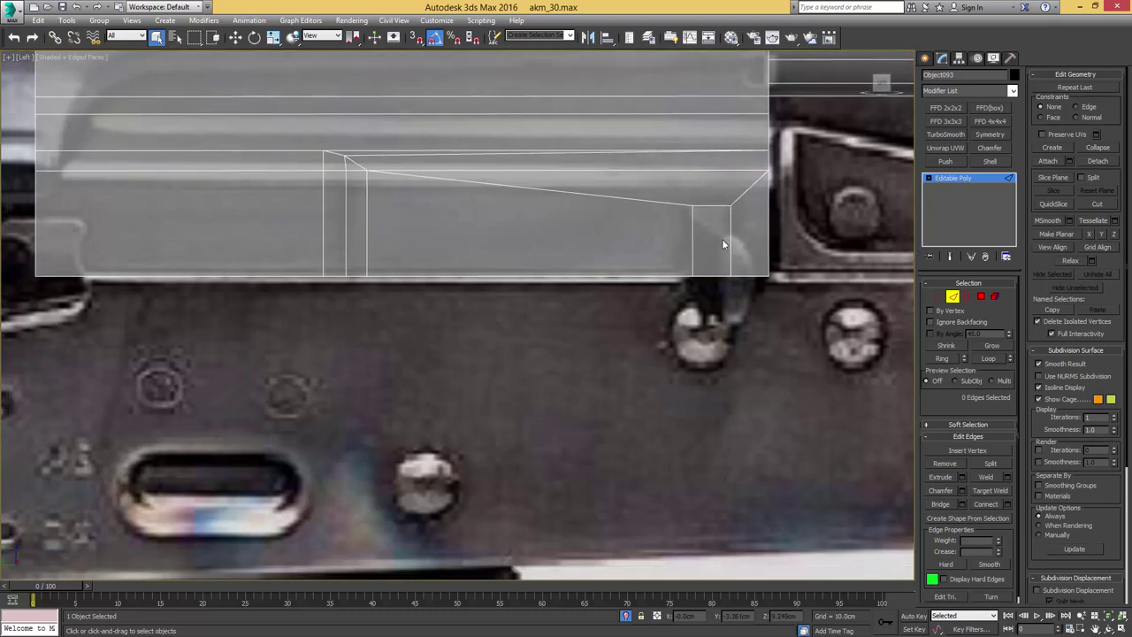
- Extrude the small rectangular side polygon by 1.0 cm and pull its end face back toward the carrier to shorten the block
key(4)
click(714, 242)
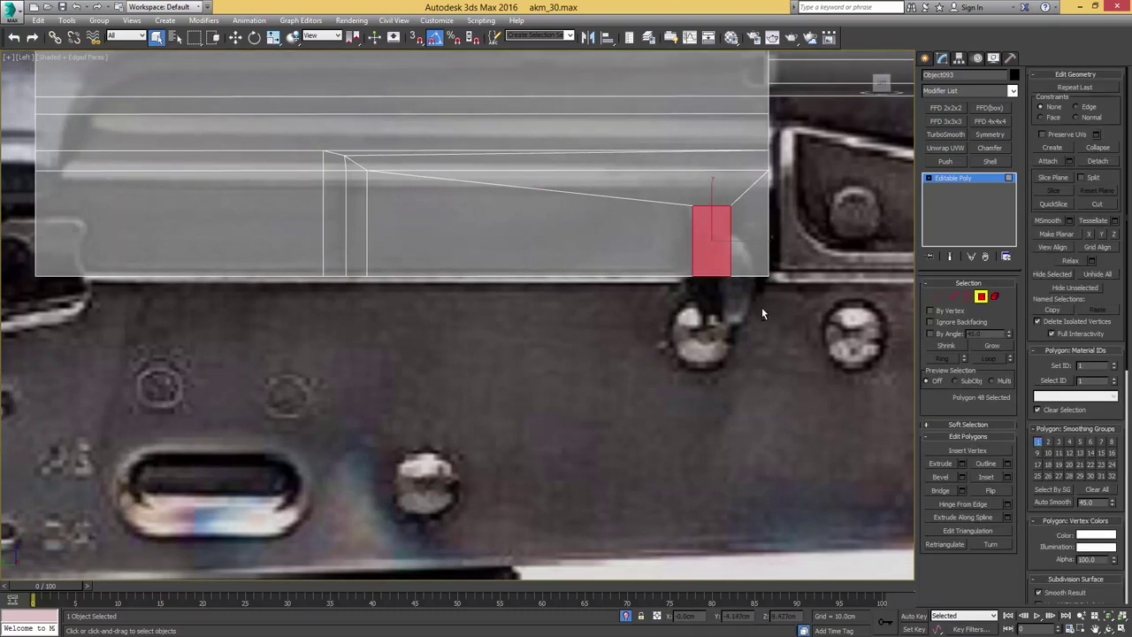
alt+middle_drag(762, 313, 803, 376)
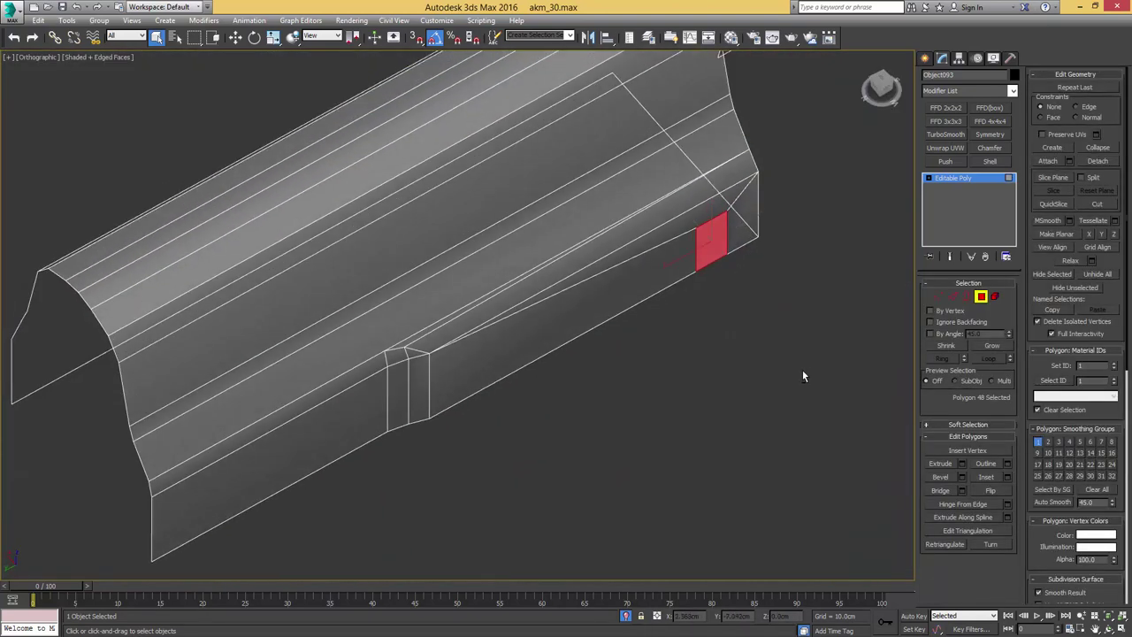
click(961, 463)
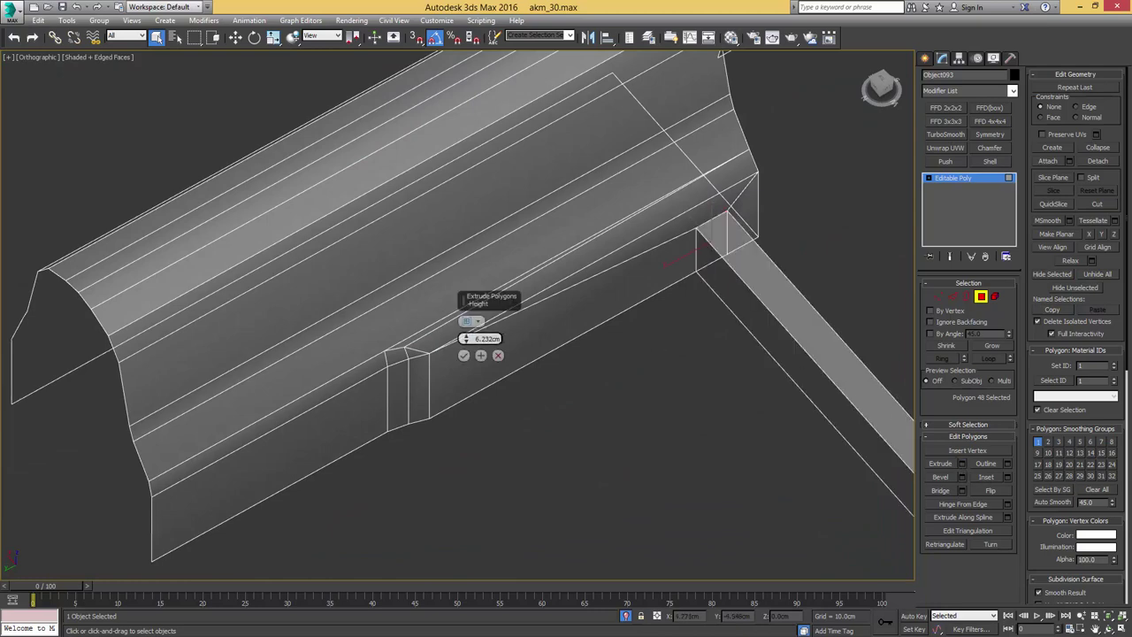
key(Return)
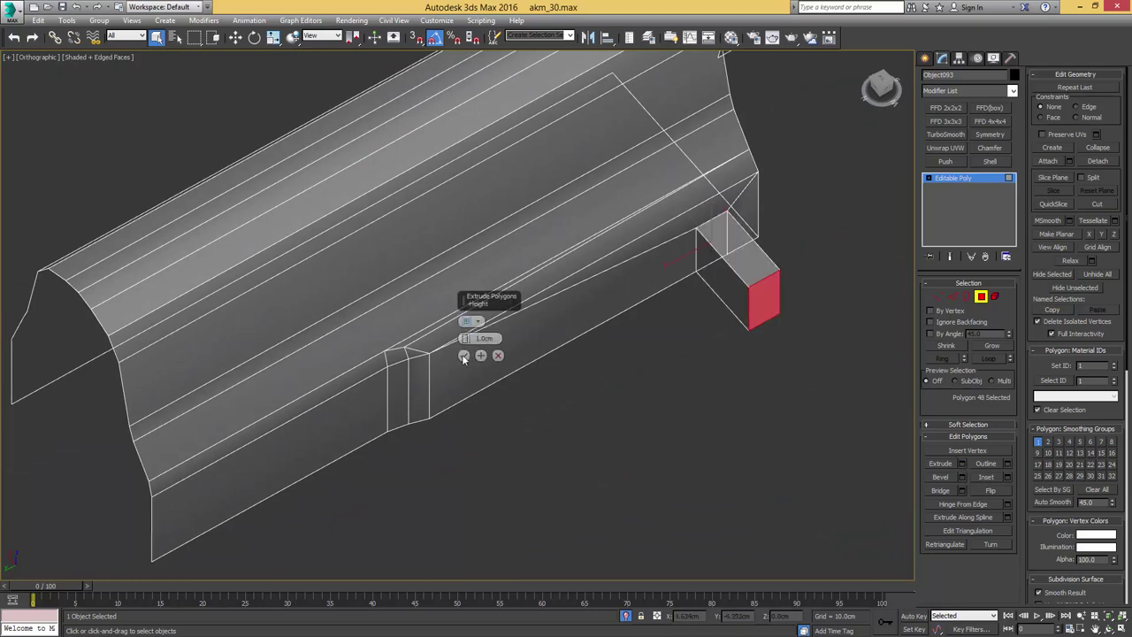
click(463, 357)
alt+middle_drag(657, 309, 577, 395)
key(w)
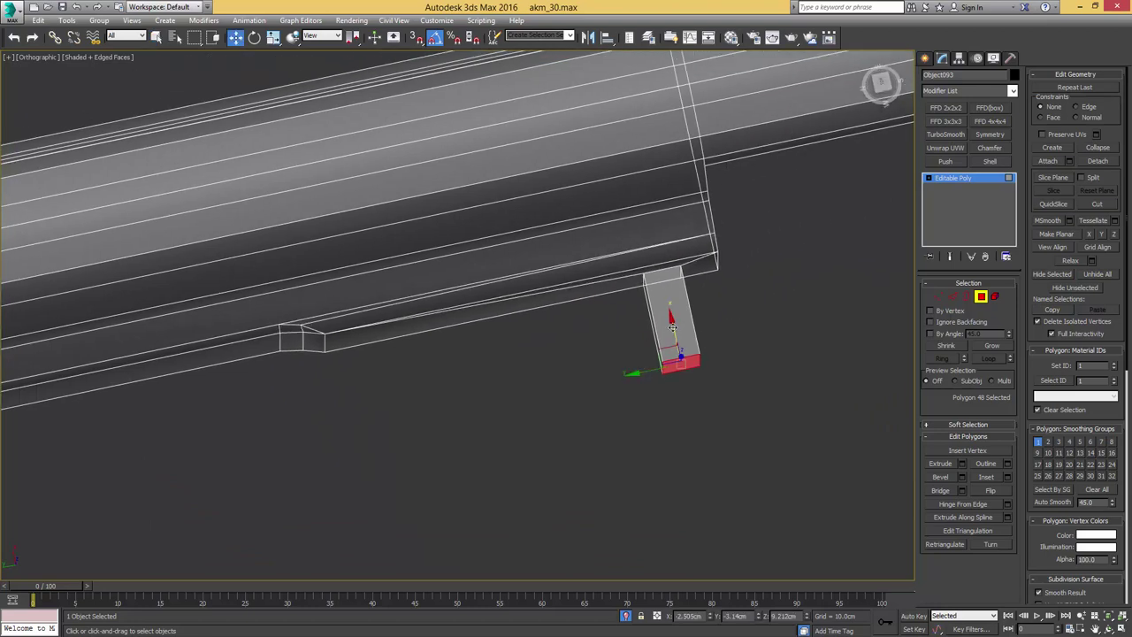
drag(674, 323, 670, 292)
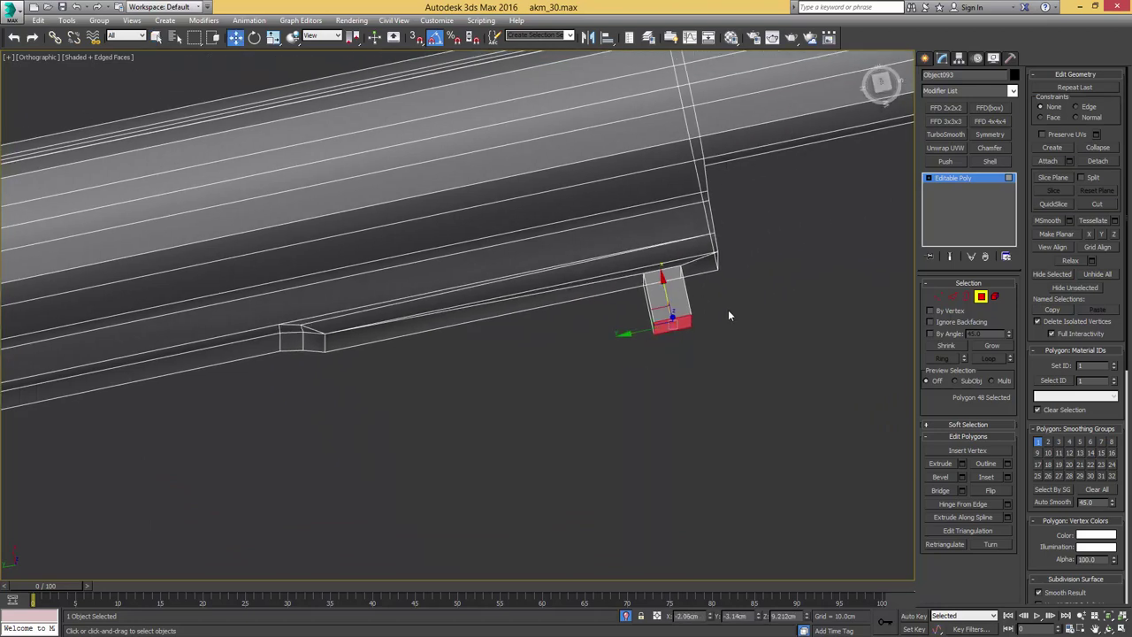
- Extrude the block's end face another 1.0 cm and chamfer the edge loop between the two sections into two loops
click(962, 464)
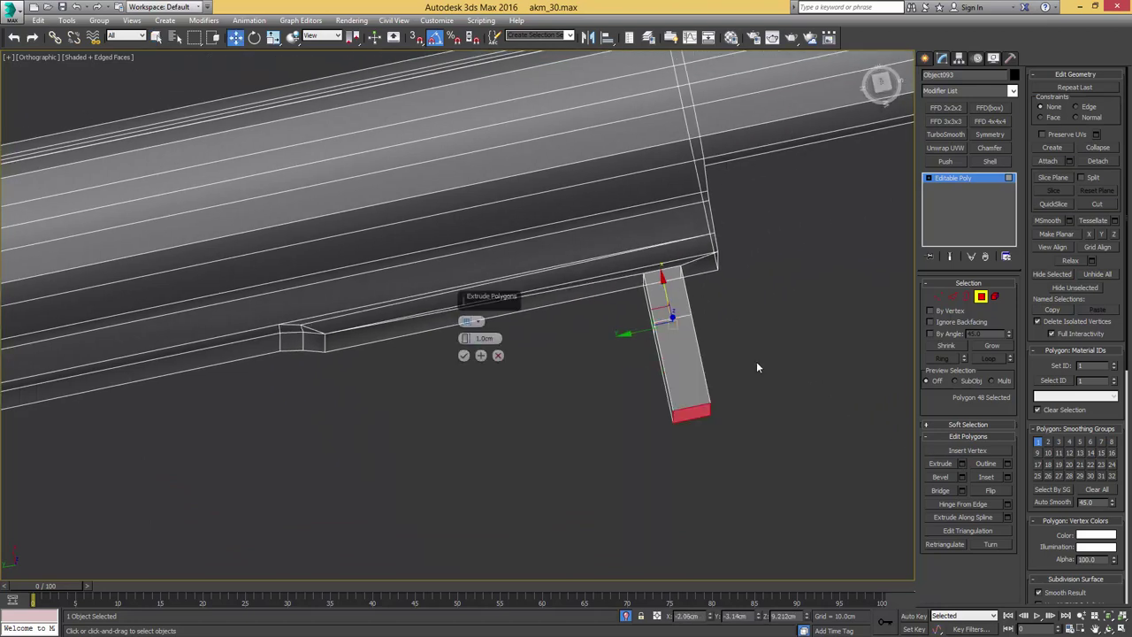
click(463, 355)
alt+middle_drag(580, 346, 451, 333)
click(621, 336)
key(2)
double_click(598, 358)
key(ctrl+shift+c)
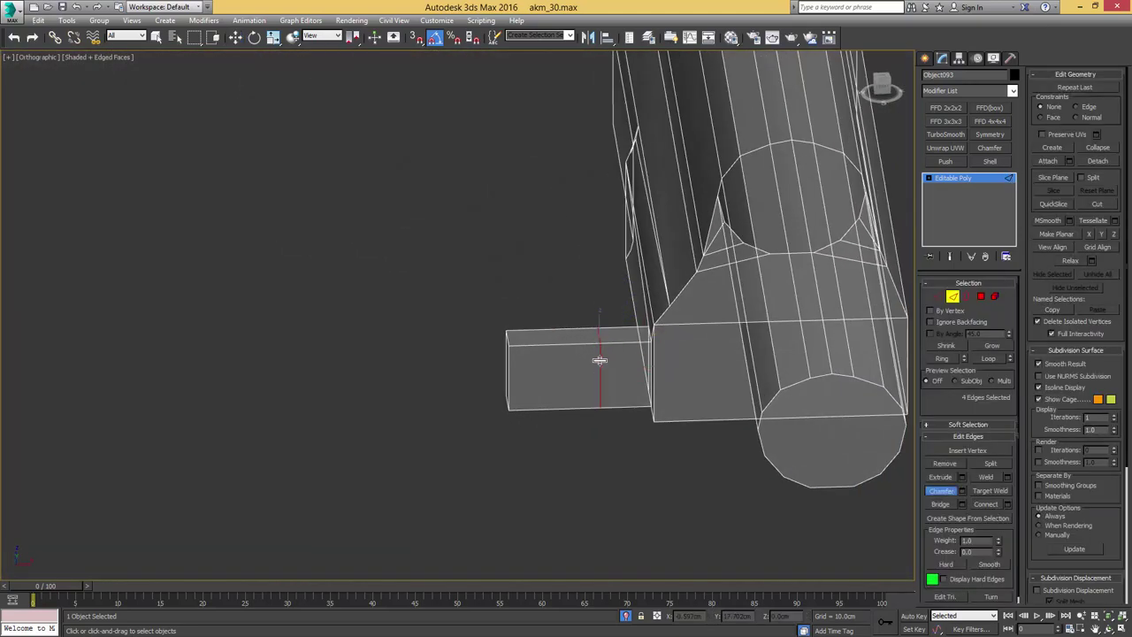
drag(600, 360, 608, 354)
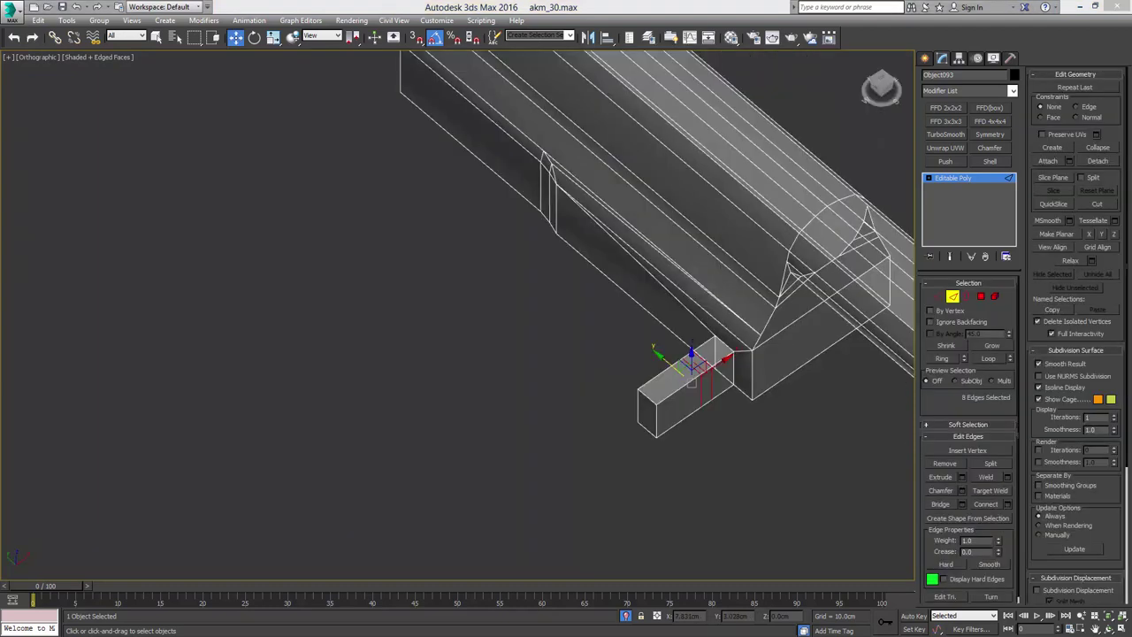
mouse_move(1130, 186)
mouse_down()
mouse_move(847, 170)
mouse_move(1131, 177)
mouse_up()
- Lower the top polygon of the handle section nearest the carrier by about 0.42 cm
scroll(688, 318, up, 4)
key(4)
click(735, 298)
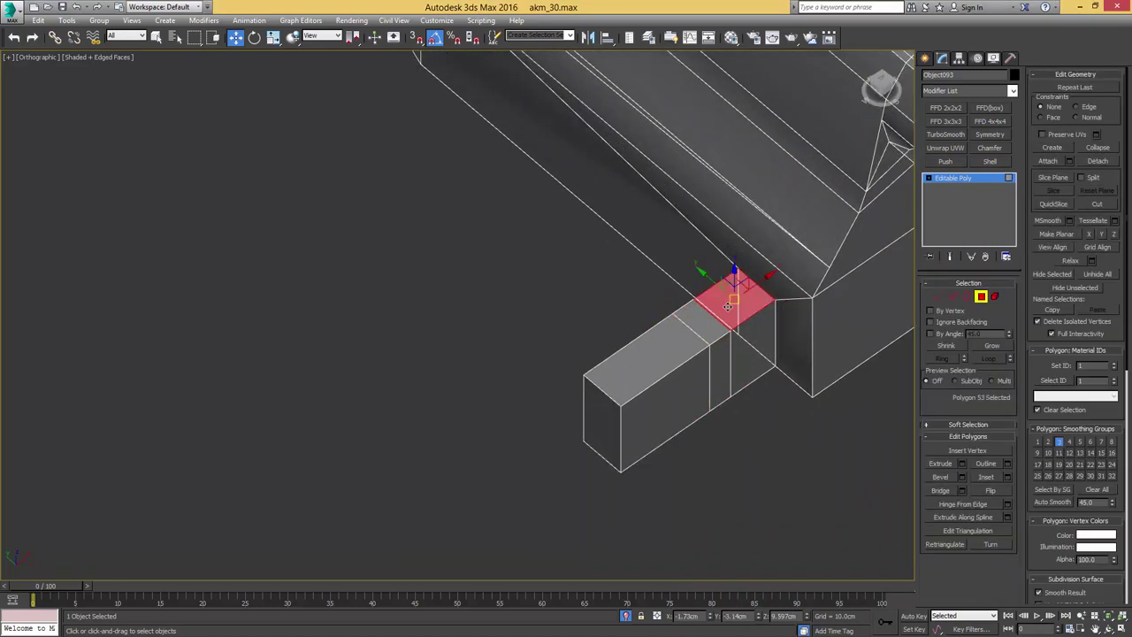
alt+middle_drag(735, 298, 702, 268)
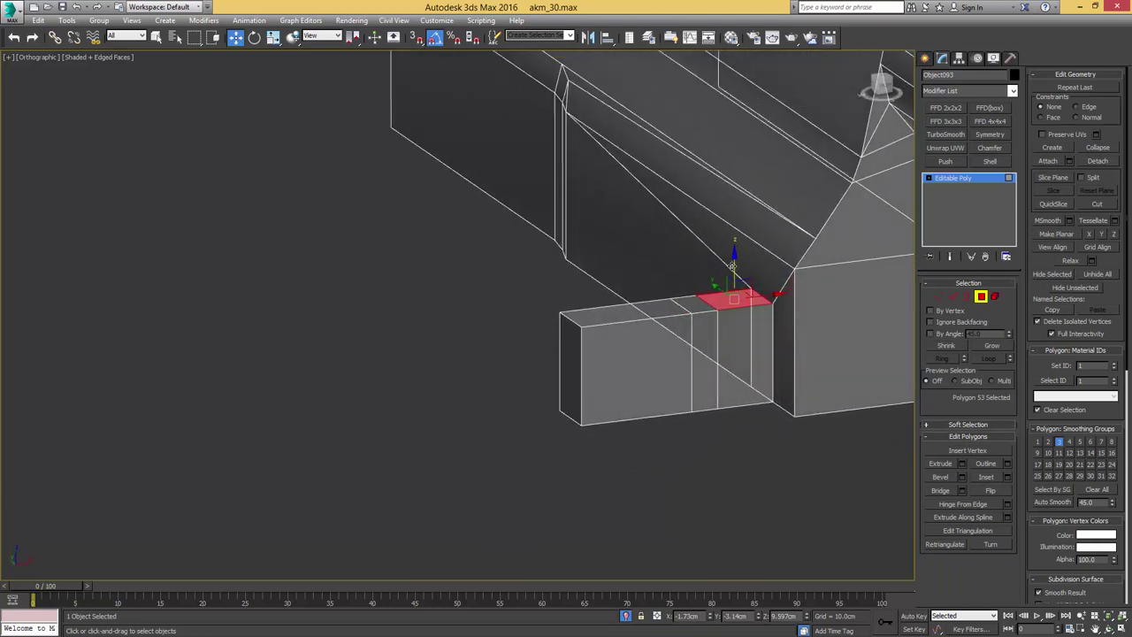
drag(732, 266, 730, 320)
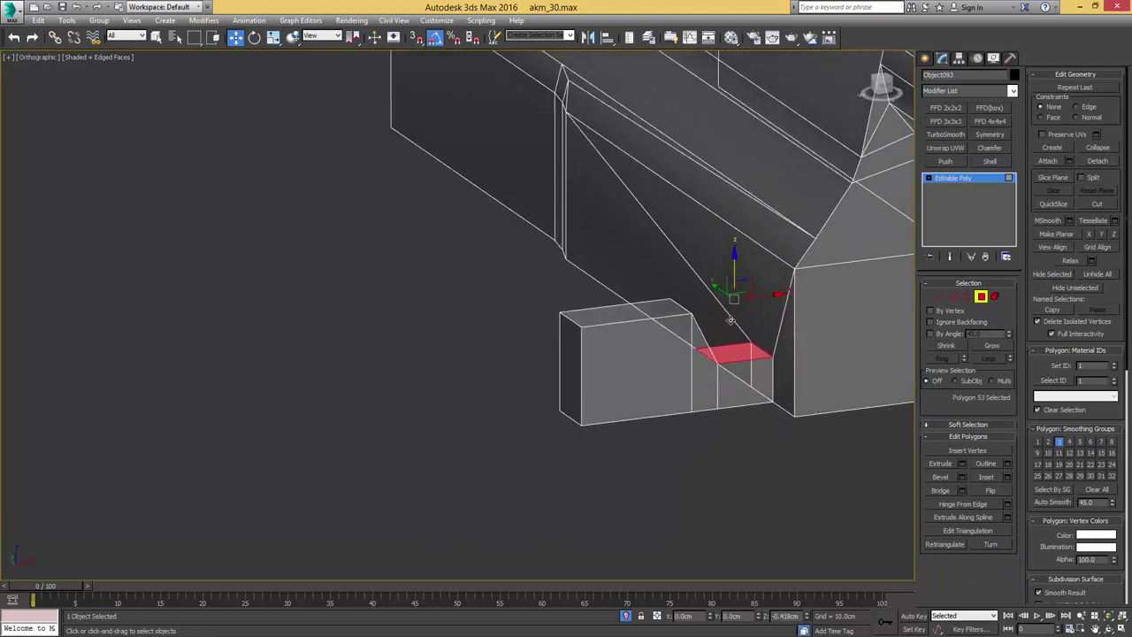
alt+middle_drag(734, 327, 775, 348)
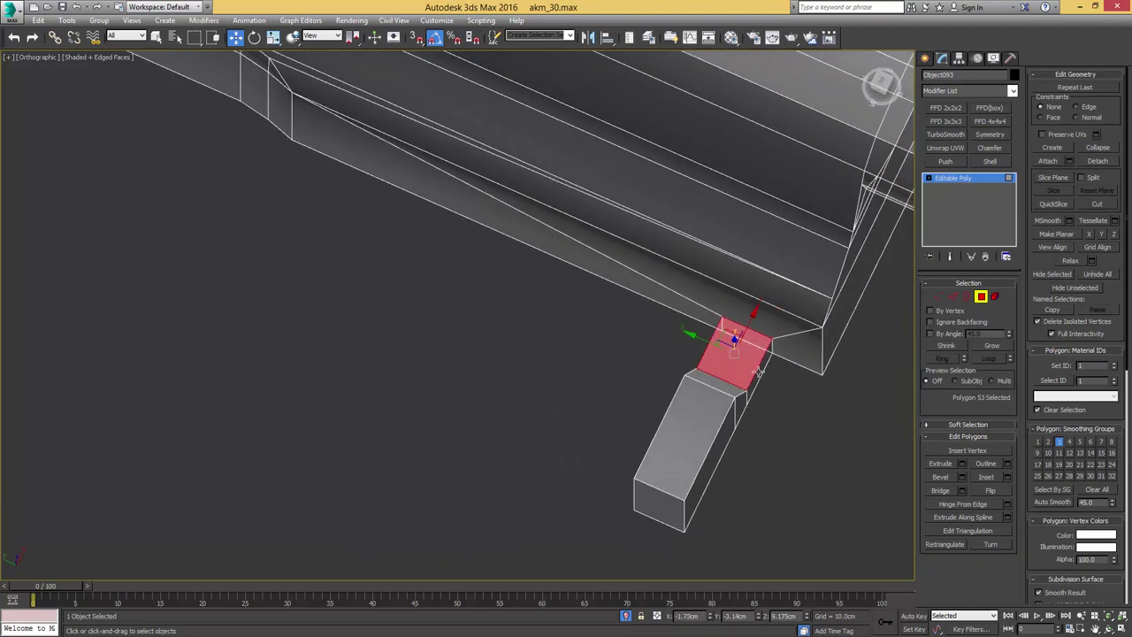
- Widen the handle's inner section toward the carrier's front and thin the outer section by moving their front-facing side polygons
click(758, 372)
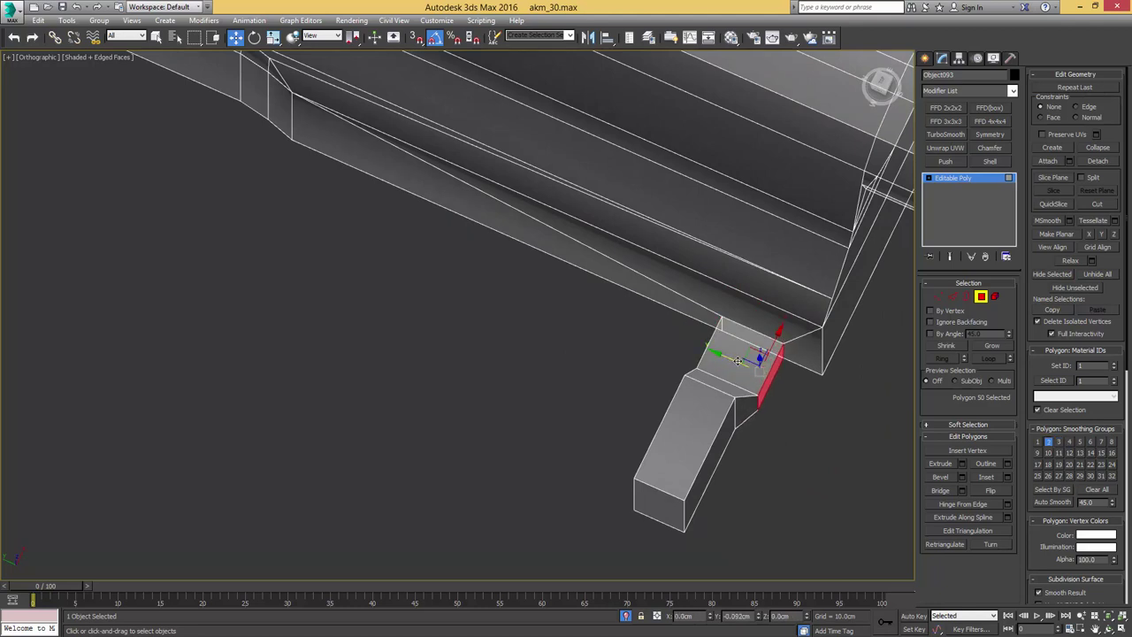
middle_drag(721, 442, 737, 402)
click(725, 395)
drag(678, 414, 643, 408)
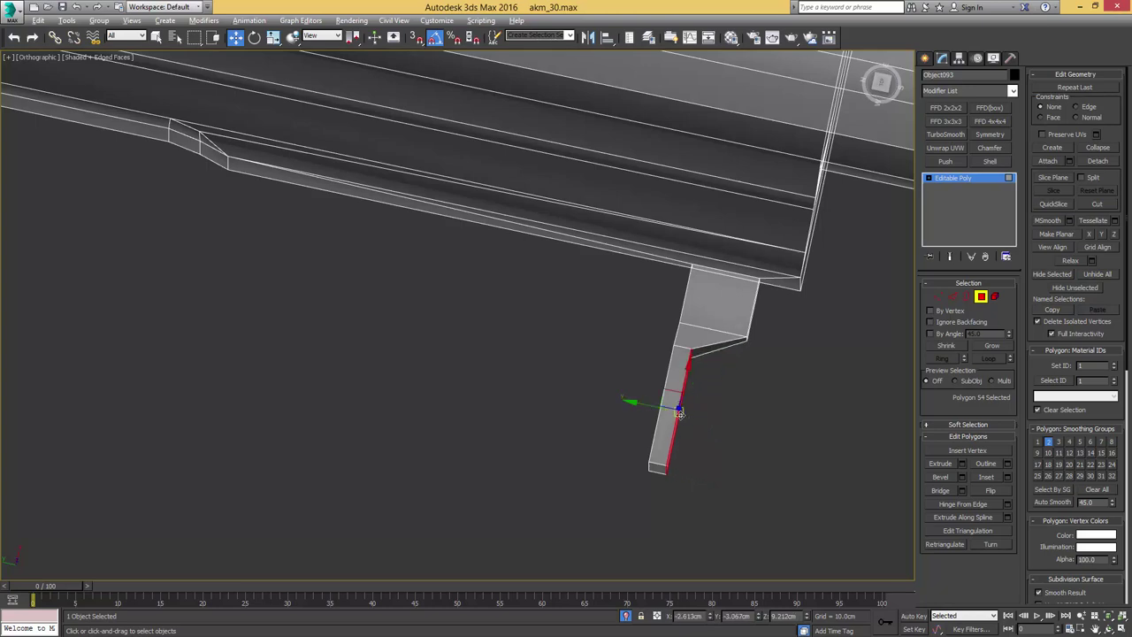
mouse_move(624, 399)
alt+middle_down()
mouse_move(591, 389)
mouse_move(629, 393)
mouse_move(622, 412)
alt+middle_up()
- Connect the four lengthwise edges of the handle's outer section with 5 segments
key(2)
click(663, 393)
key(alt+r)
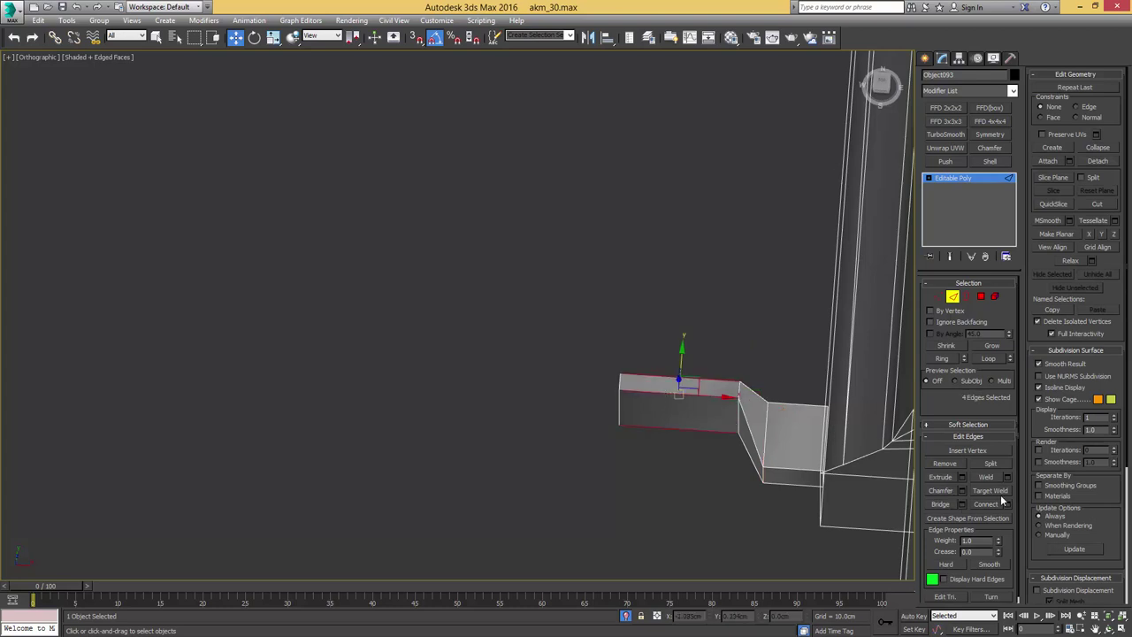
click(1005, 504)
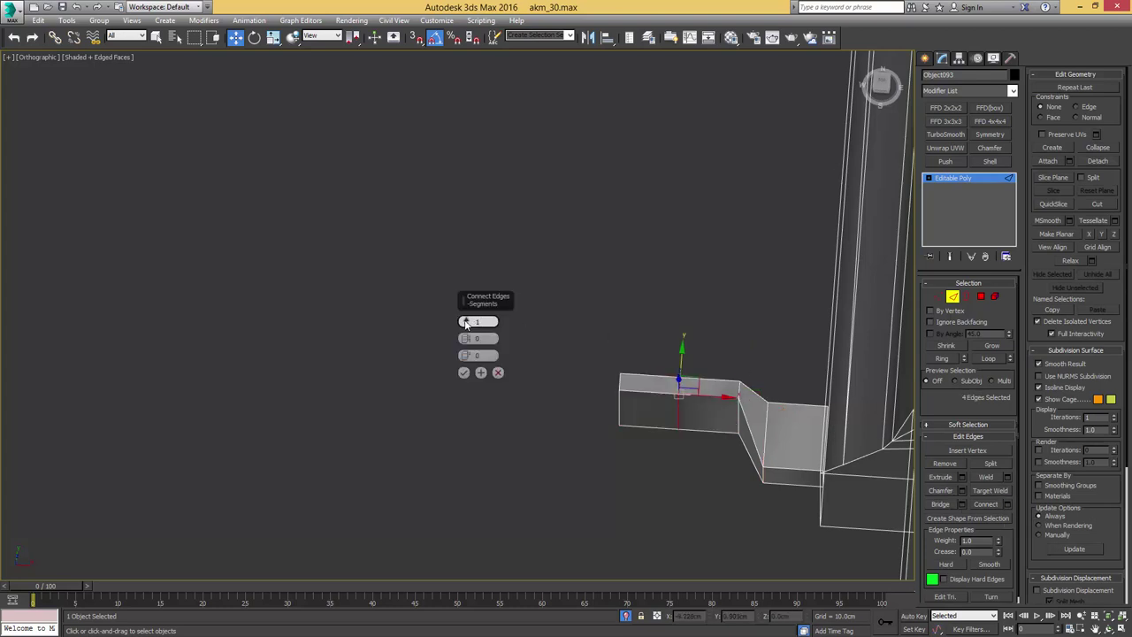
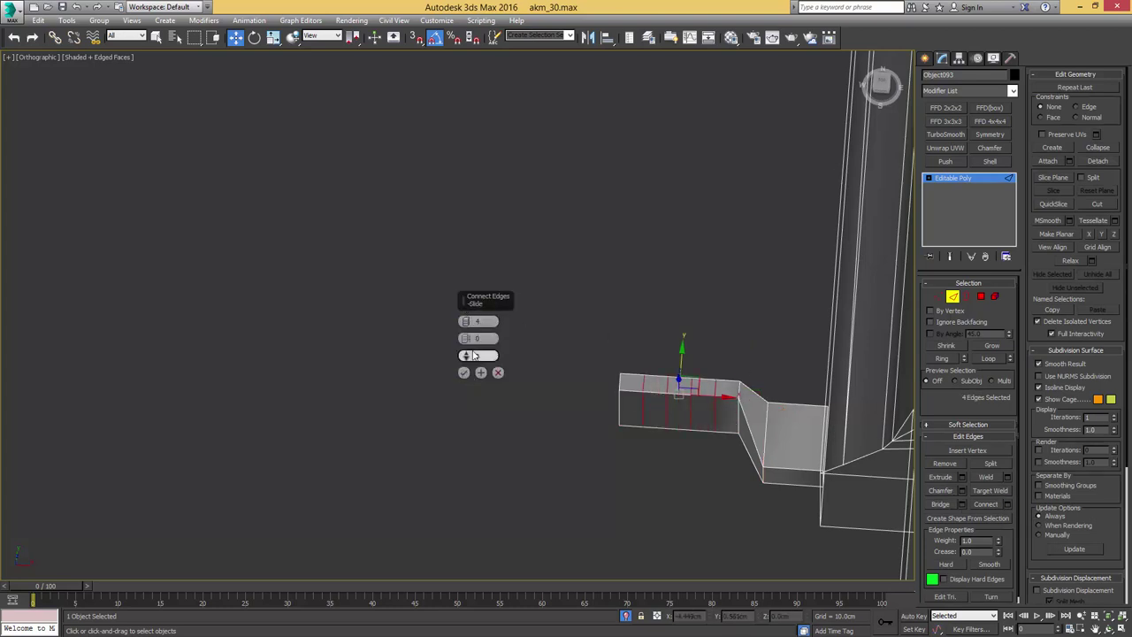
click(466, 319)
click(464, 372)
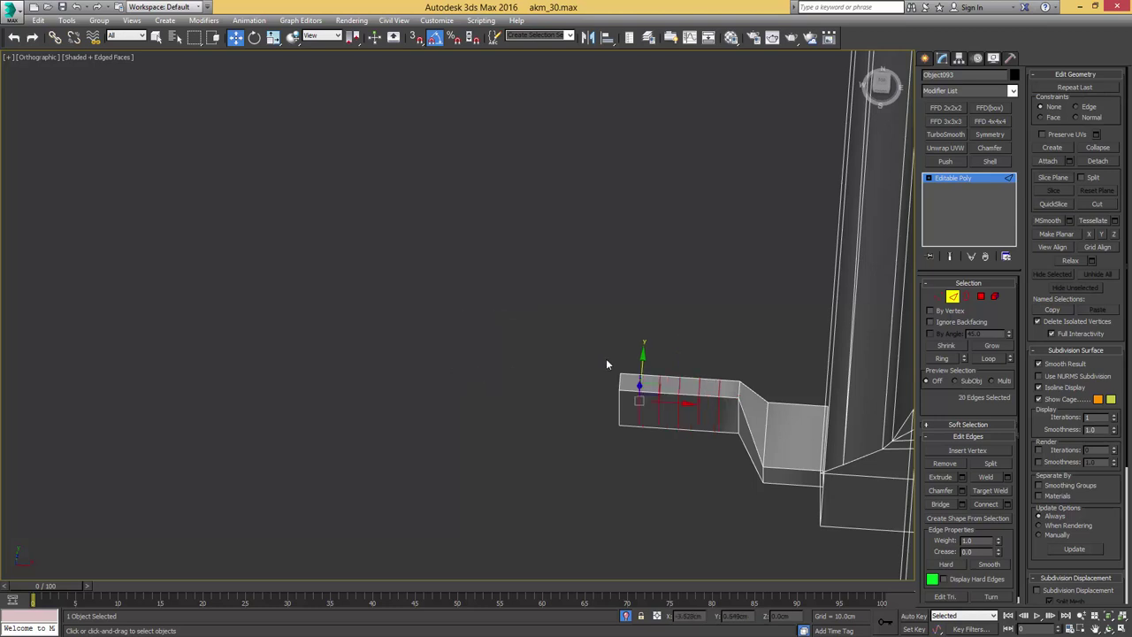
alt+middle_drag(606, 358, 633, 380)
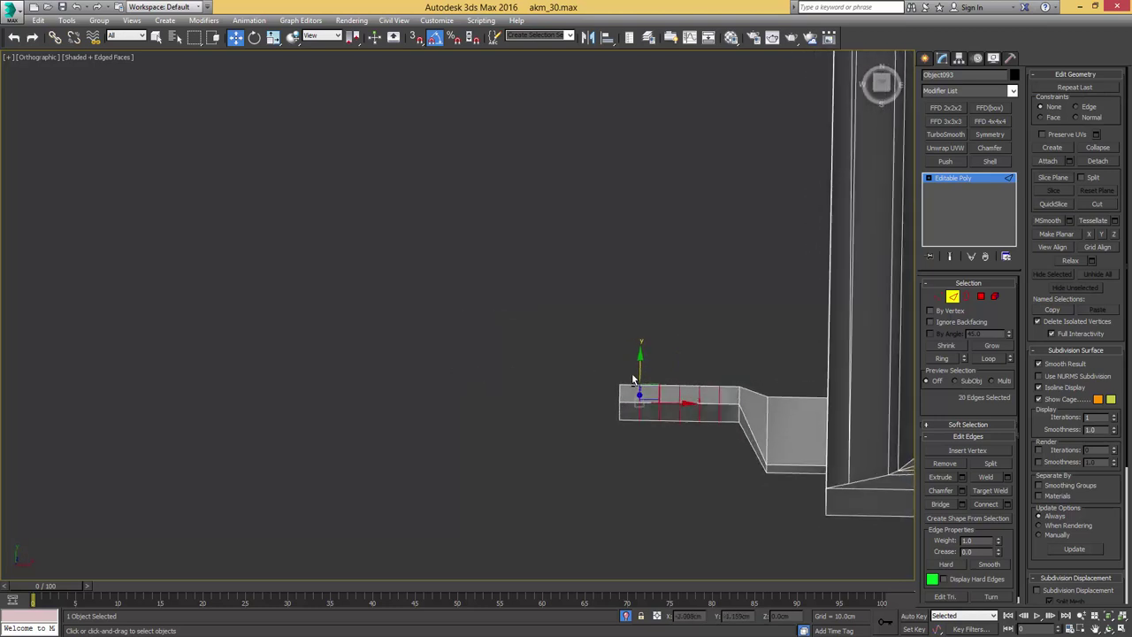
- Apply an FFD 3x3x3 modifier to the outer section and bend it into an arc by offsetting its end and middle control points
key(t)
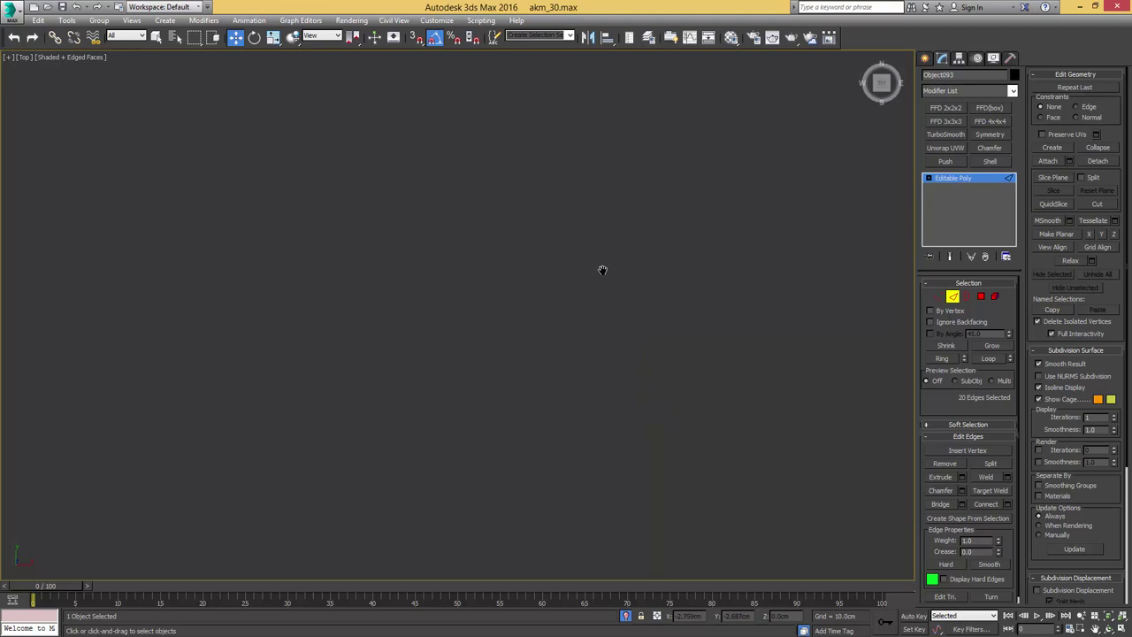
key(z)
scroll(597, 269, down, 5)
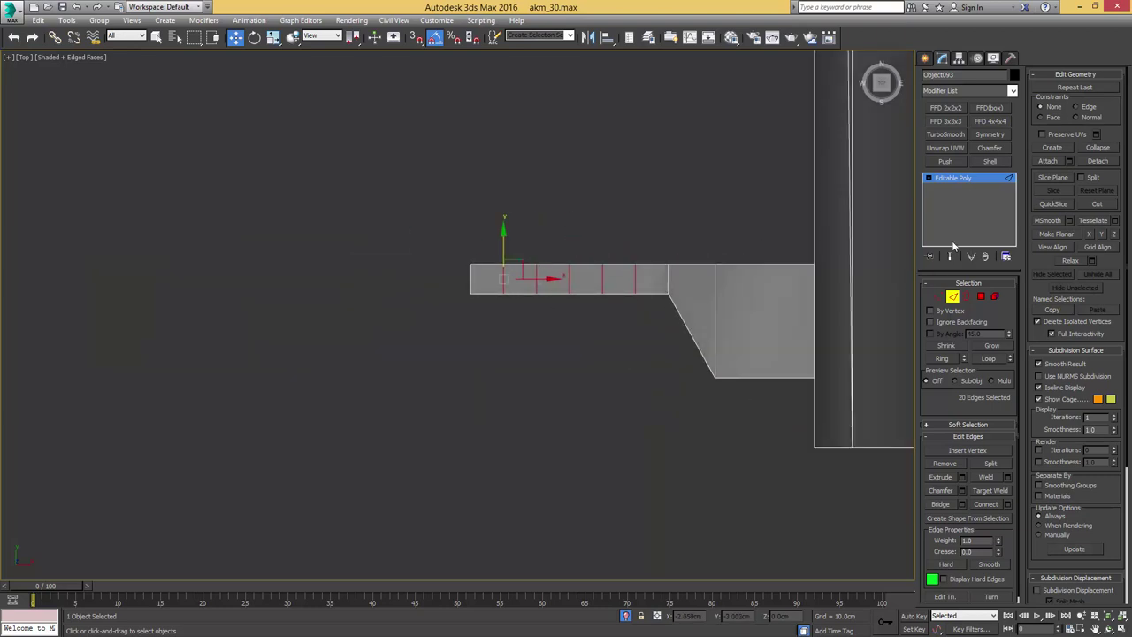
click(945, 120)
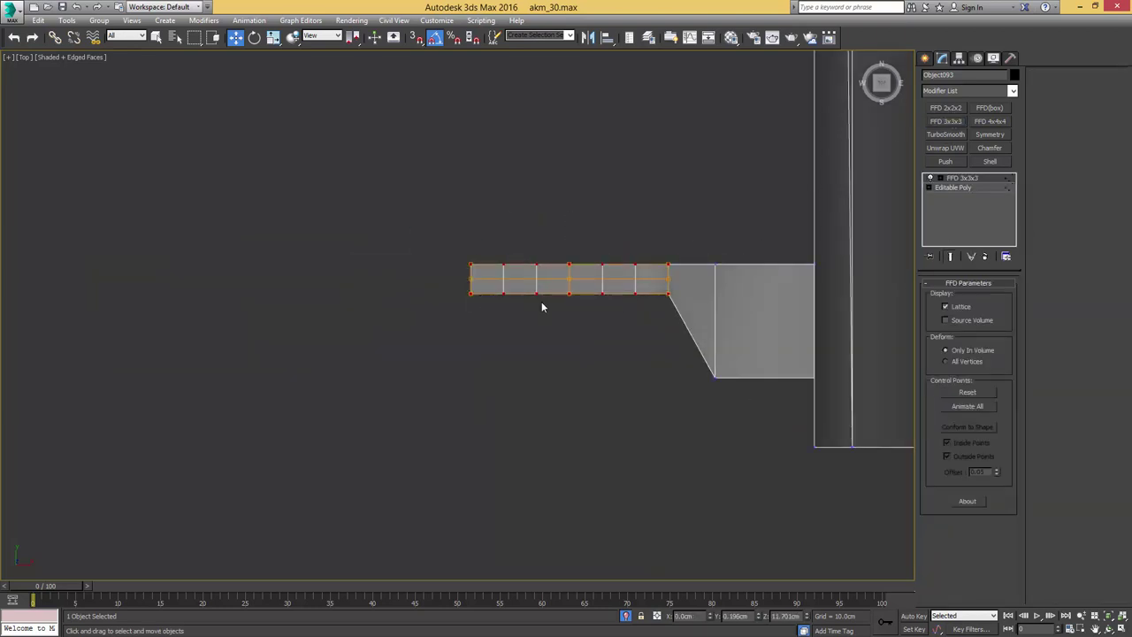
middle_drag(545, 308, 547, 326)
key(1)
drag(491, 264, 479, 306)
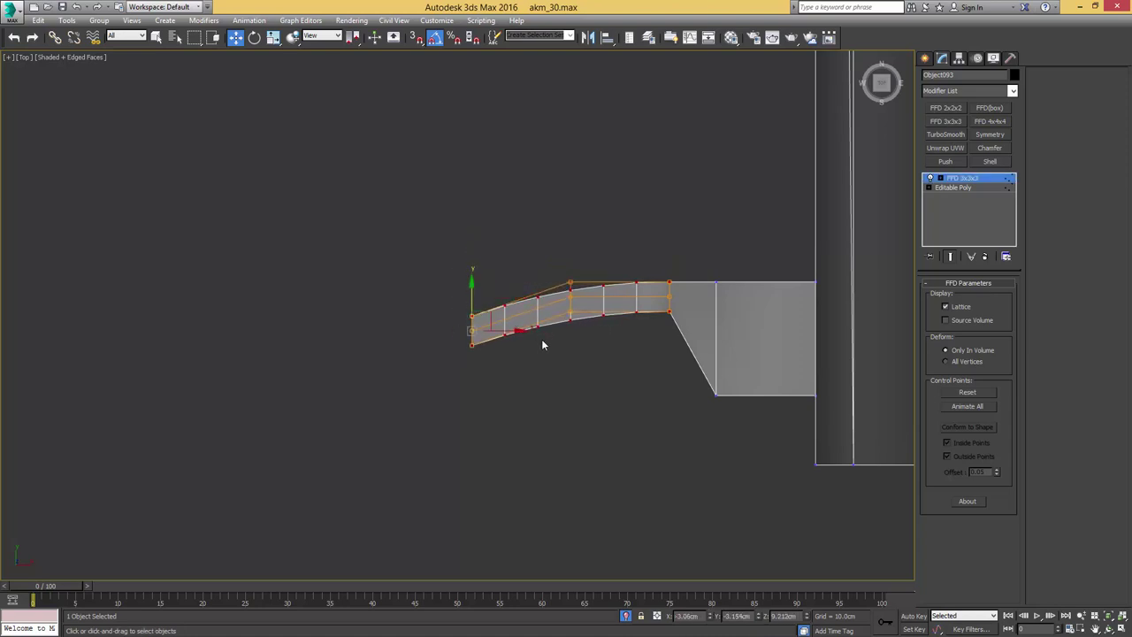
drag(543, 346, 577, 259)
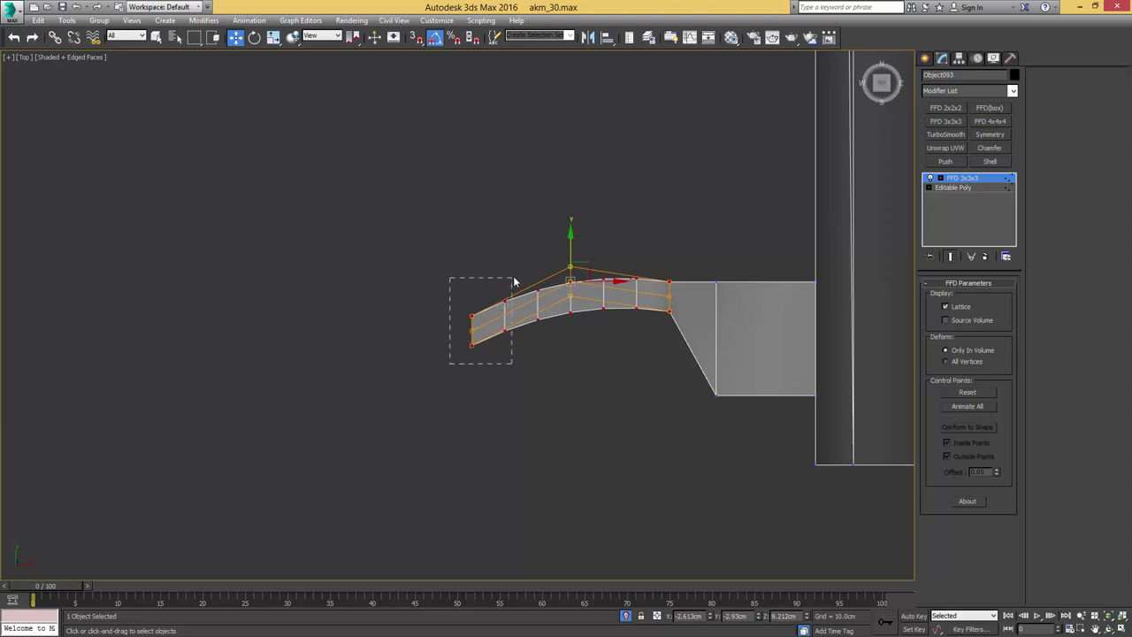
- Refine the handle's arc, taper its tip with the end control points, and collapse the FFD modifier into the editable poly
drag(513, 282, 513, 280)
click(567, 267)
drag(571, 255, 566, 265)
drag(478, 336, 457, 362)
drag(471, 299, 473, 305)
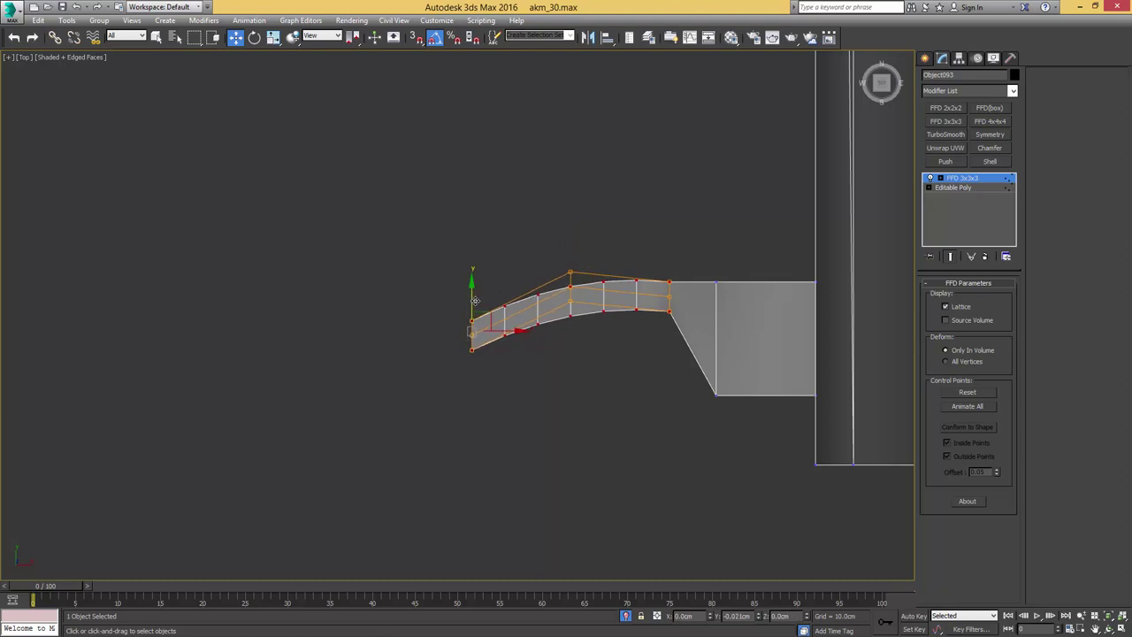
drag(457, 380, 475, 307)
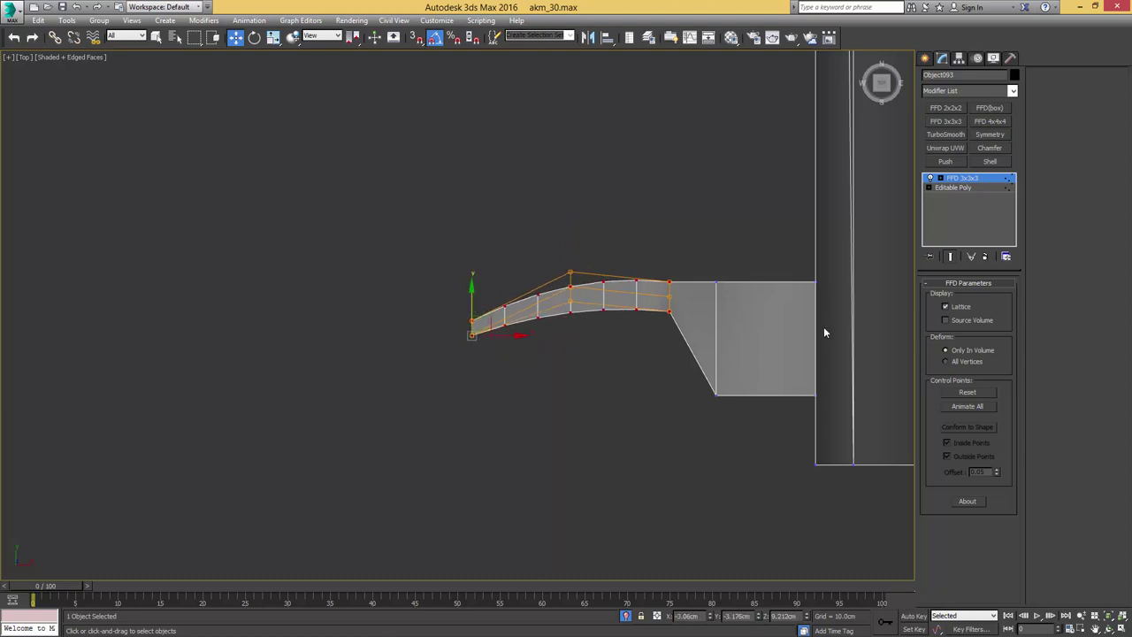
right_click(967, 184)
click(972, 278)
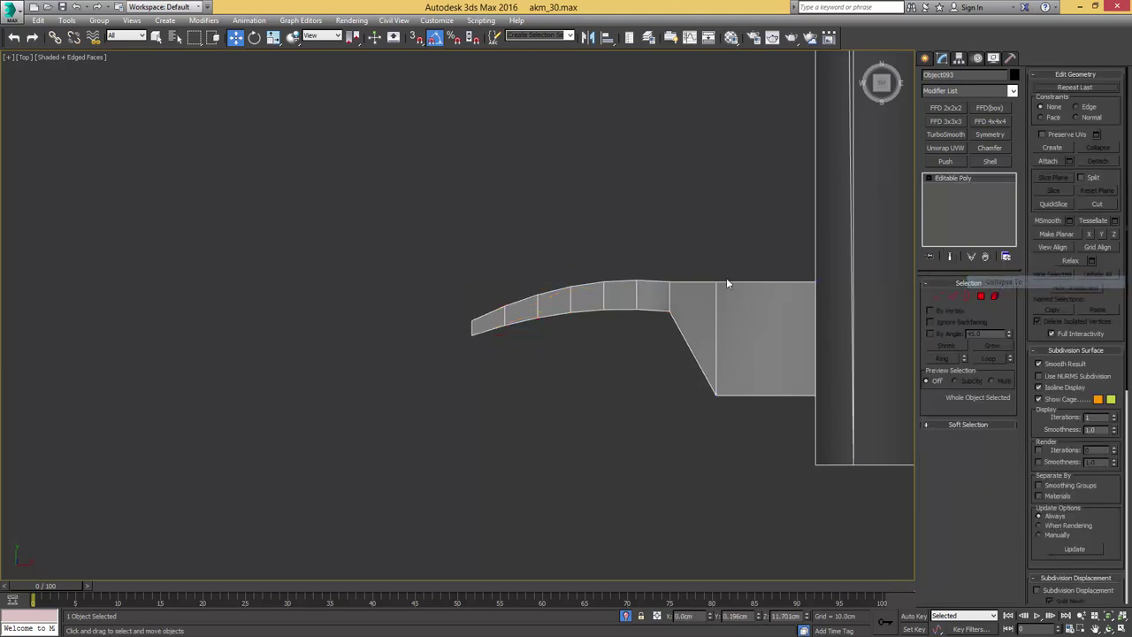
- Lower the top vertices of the handle's curved outer section by about 0.17 cm
scroll(695, 296, down, 2)
alt+middle_drag(694, 296, 672, 265)
key(2)
double_click(681, 298)
key(1)
drag(672, 230, 538, 265)
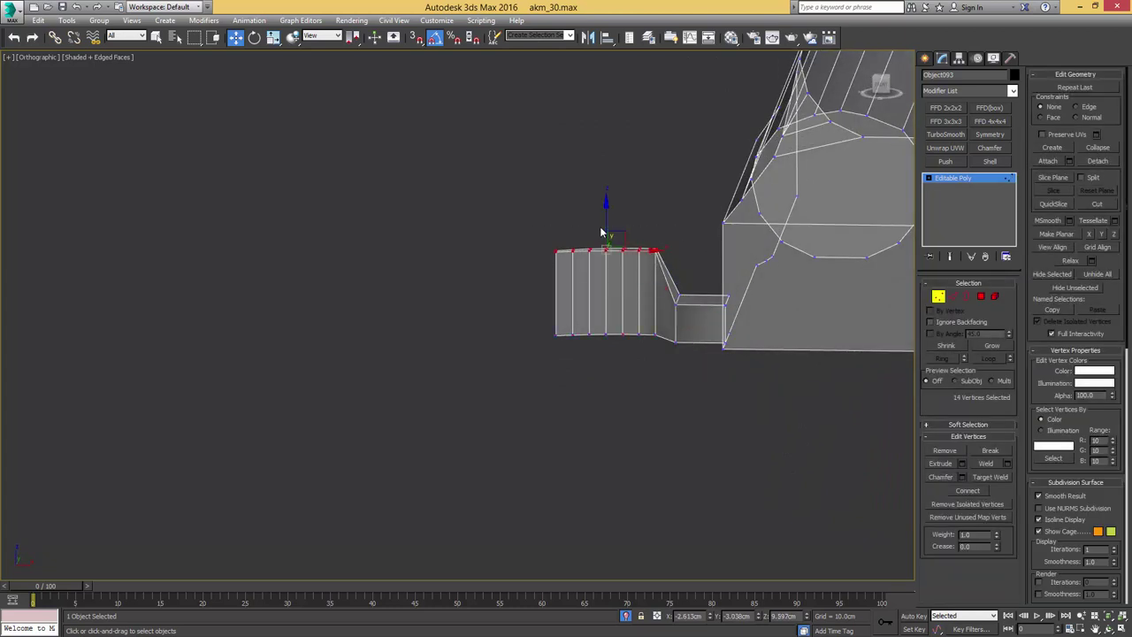
drag(606, 217, 606, 236)
alt+middle_drag(643, 279, 681, 297)
- Chamfer the edge loop where the slanted transition meets the handle's inner block into two loops to soften the bend
scroll(682, 296, up, 5)
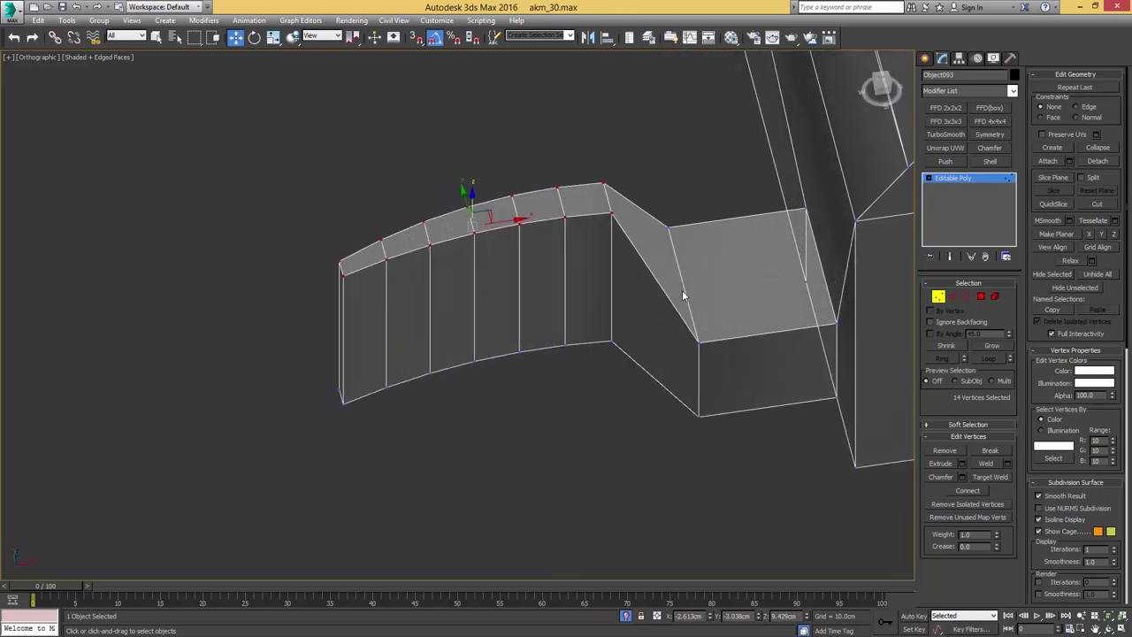
key(2)
double_click(684, 289)
key(ctrl+shift+c)
drag(686, 292, 703, 251)
scroll(700, 279, down, 5)
mouse_move(692, 328)
alt+middle_down()
mouse_move(686, 282)
mouse_move(678, 327)
alt+middle_up()
scroll(685, 280, up, 5)
right_click(681, 277)
double_click(681, 277)
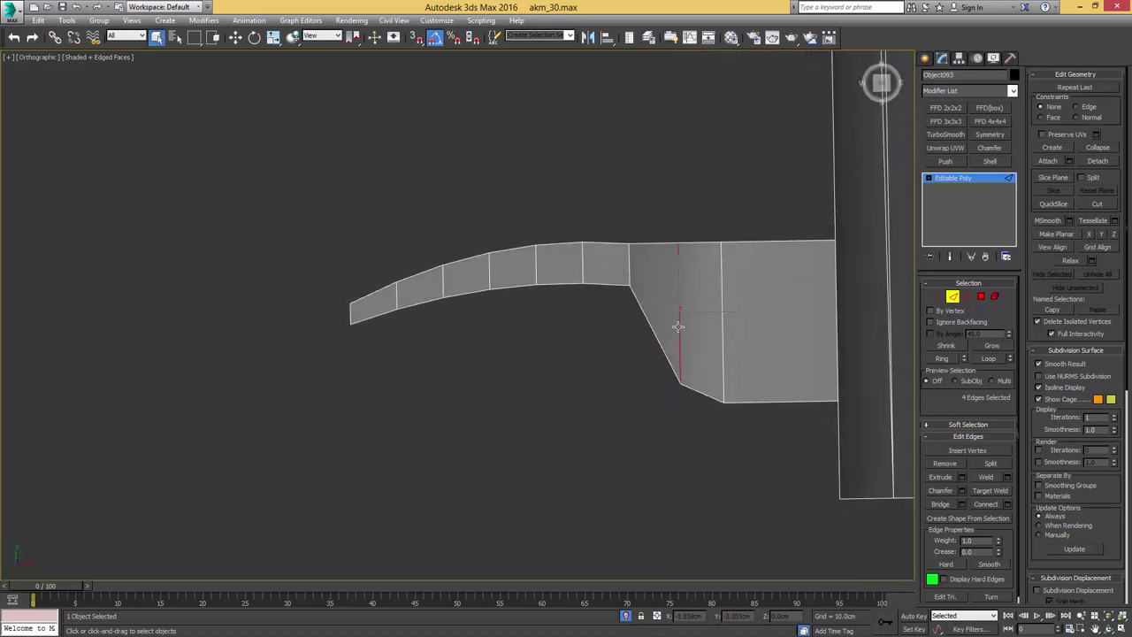
double_click(723, 316)
scroll(677, 306, down, 5)
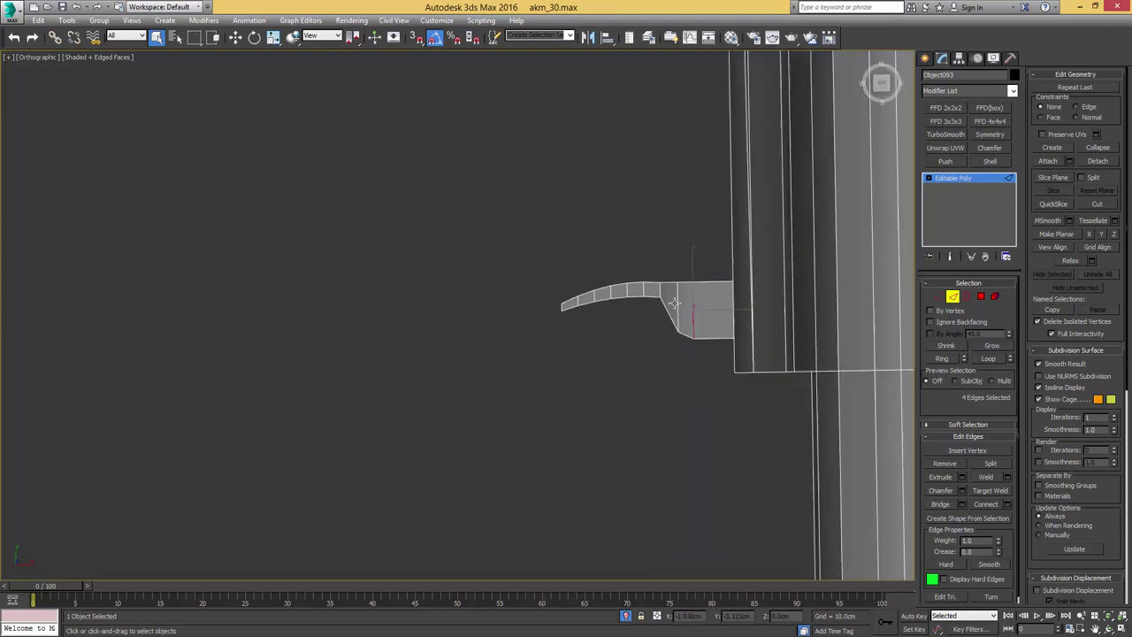
alt+middle_drag(676, 305, 652, 203)
scroll(659, 260, up, 5)
key(1)
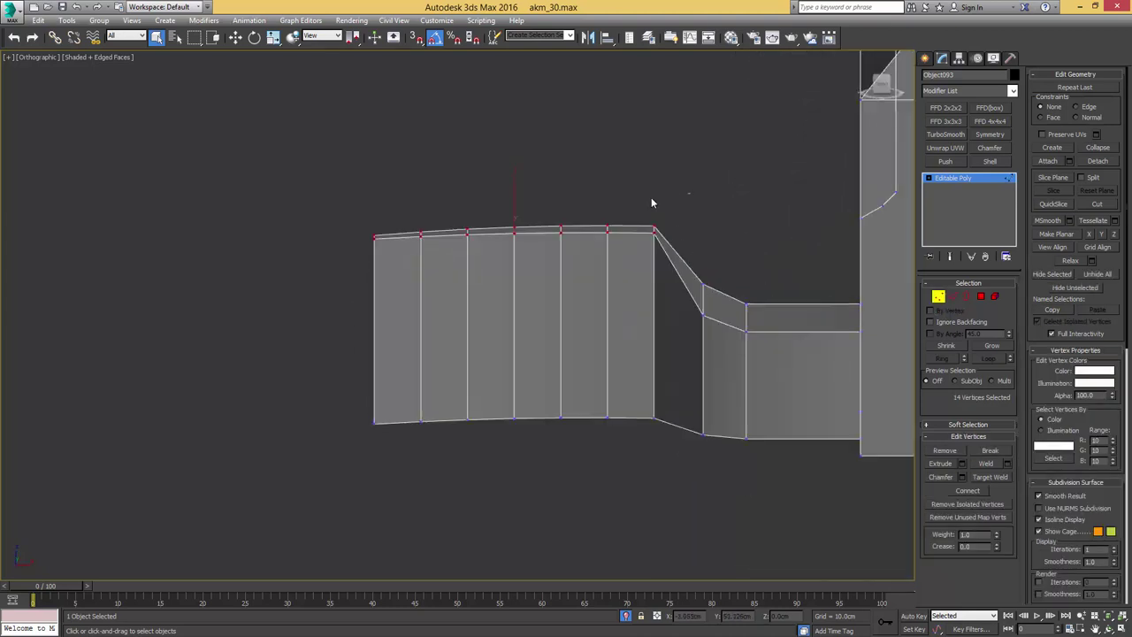
- Lower the 14 top vertices of the handle's curved outer section slightly further
key(w)
drag(513, 198, 505, 218)
scroll(522, 230, down, 4)
alt+middle_drag(522, 230, 538, 283)
scroll(546, 267, up, 4)
scroll(521, 295, up, 3)
- Chamfer the upper and lower corner edges at the handle's tip twice to round off its end
key(2)
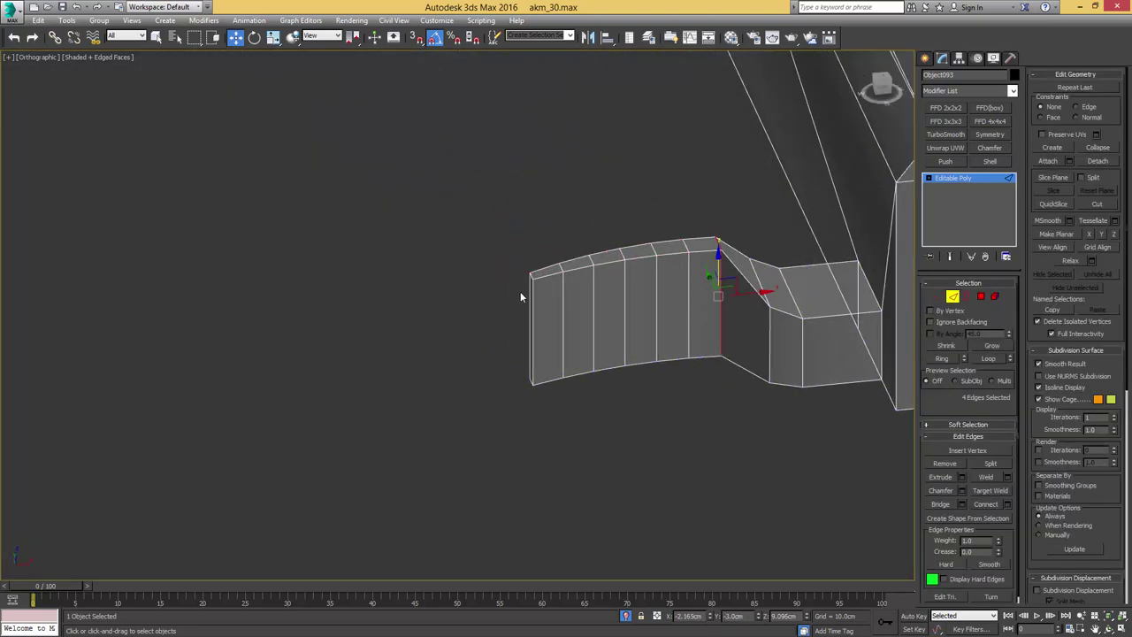
click(530, 275)
alt+middle_drag(551, 336, 545, 298)
scroll(545, 298, up, 3)
ctrl+click(534, 322)
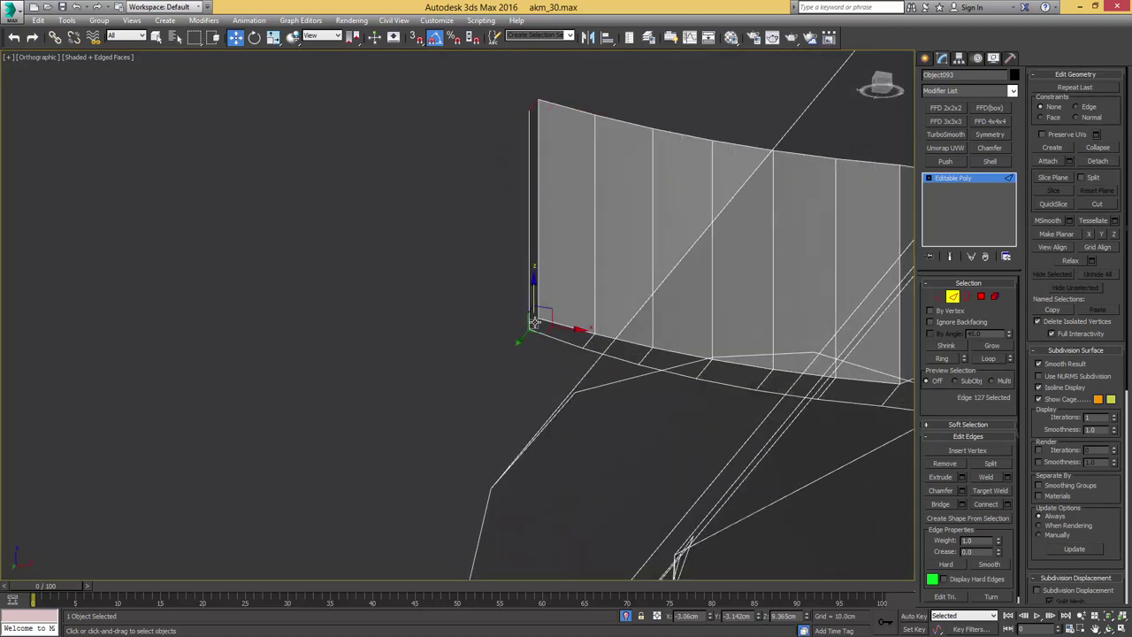
key(ctrl+shift+c)
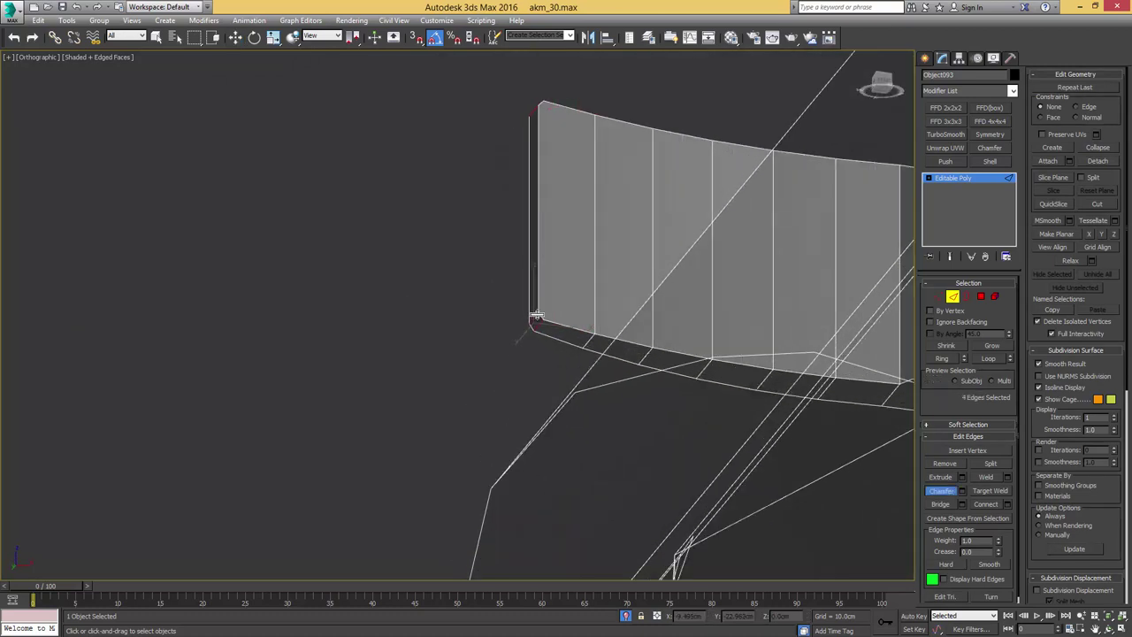
drag(537, 315, 553, 287)
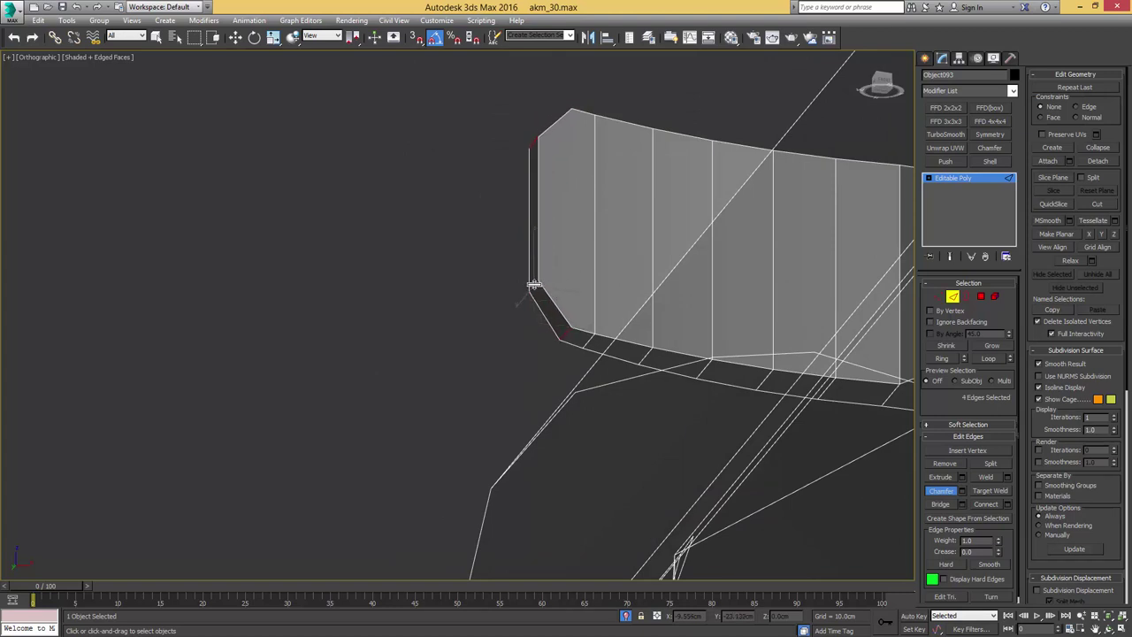
drag(534, 285, 537, 275)
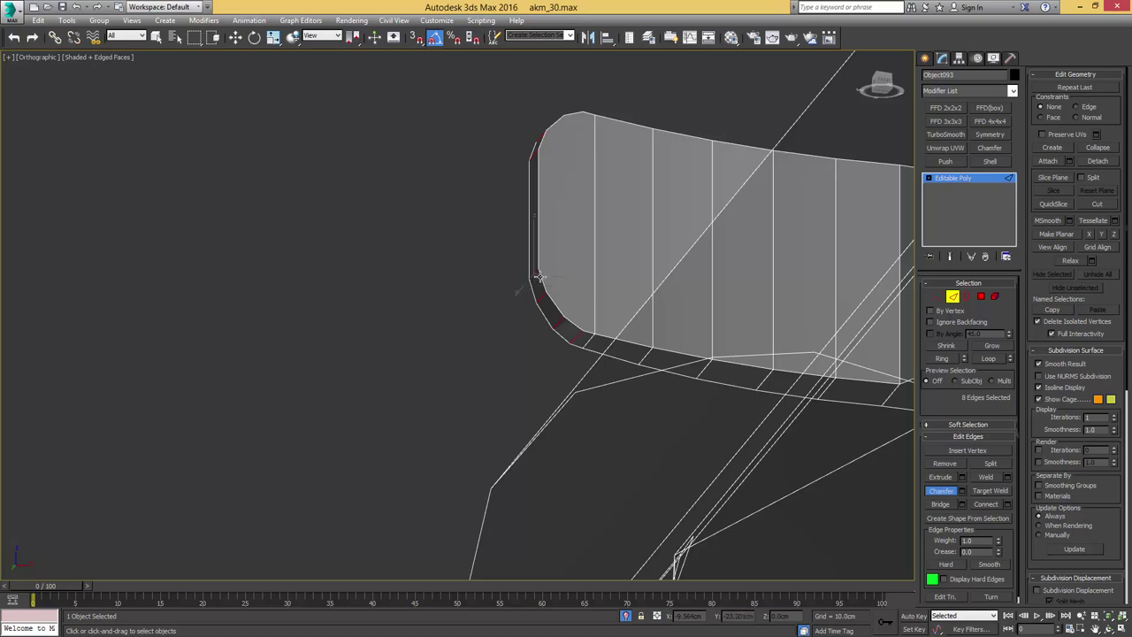
alt+middle_drag(539, 277, 646, 331)
- Reposition the vertices along the handle's concave side where the transition meets the outer section and inner block, smoothing the bend
key(1)
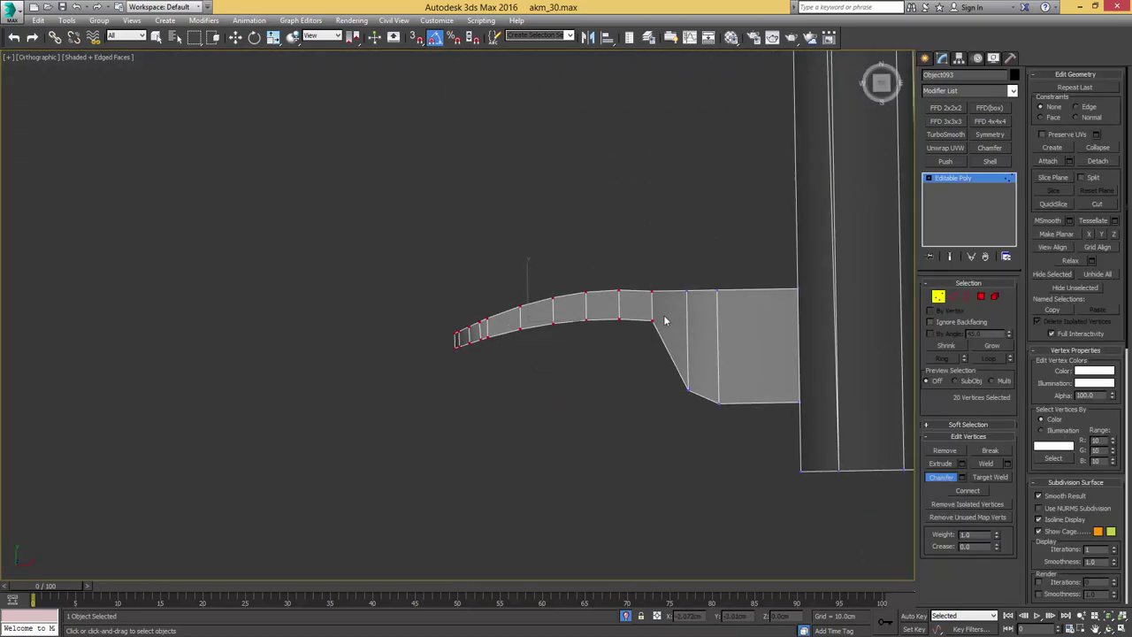
key(w)
drag(638, 337, 606, 301)
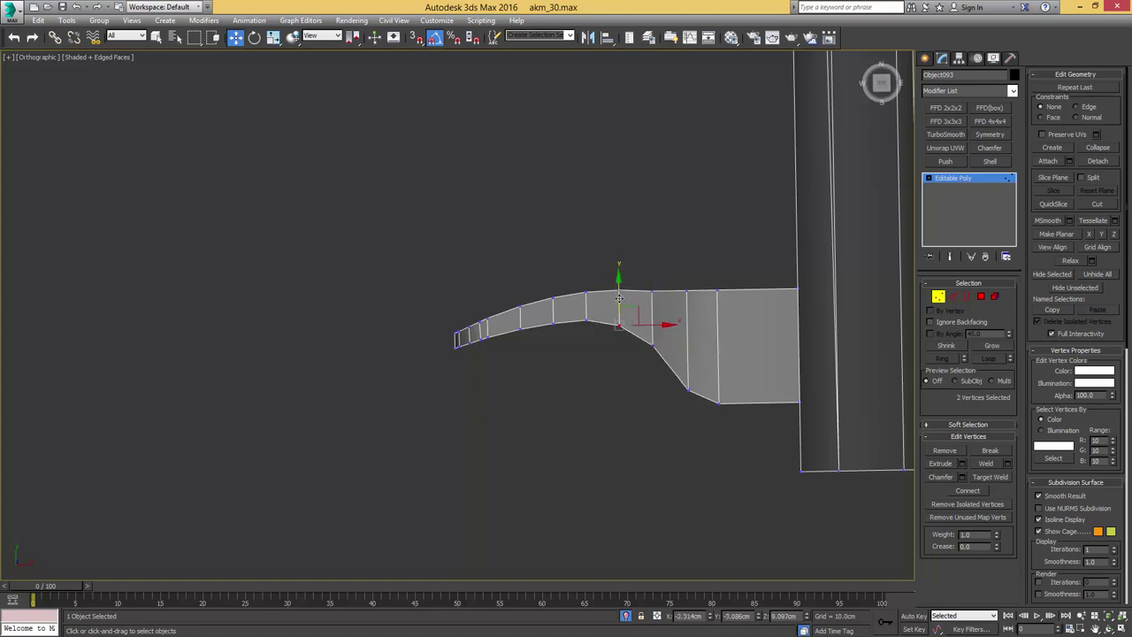
drag(809, 378, 808, 379)
drag(734, 360, 738, 350)
drag(737, 351, 740, 347)
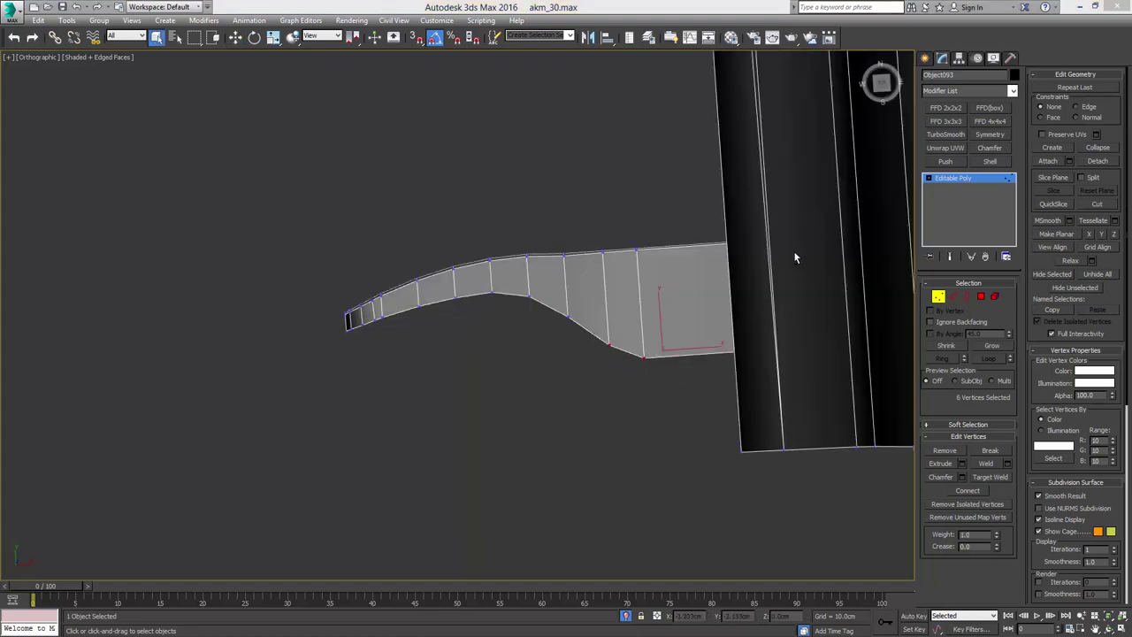
- Lower the two top vertices where the handle's outer section meets the slanted transition
mouse_move(793, 256)
alt+middle_down()
mouse_move(791, 161)
mouse_move(615, 219)
alt+middle_up()
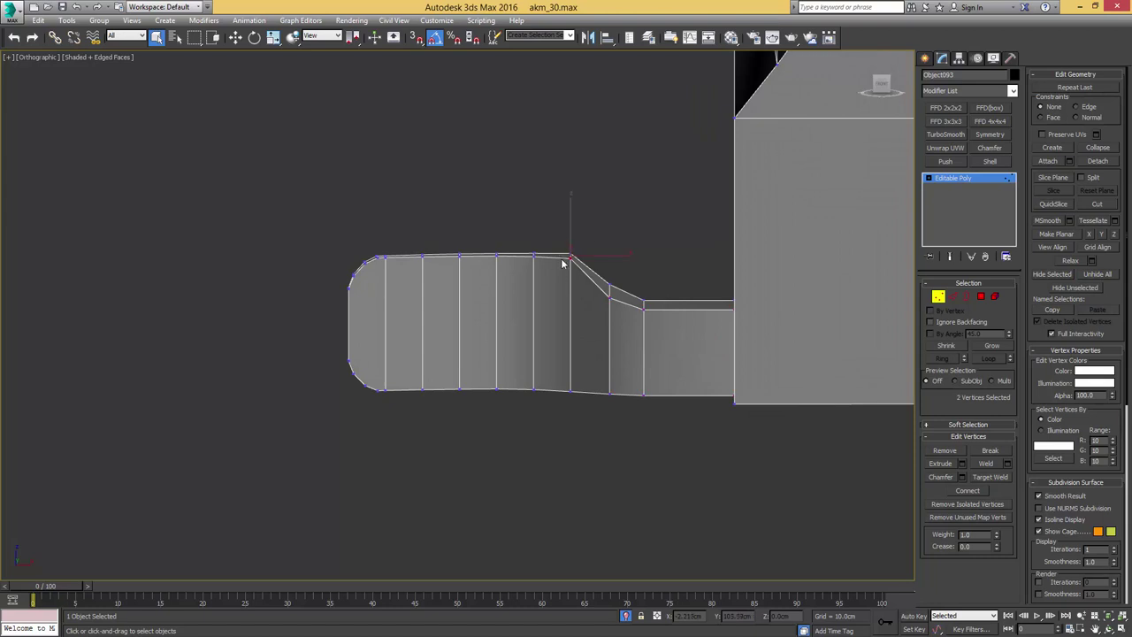
key(w)
drag(570, 216, 571, 224)
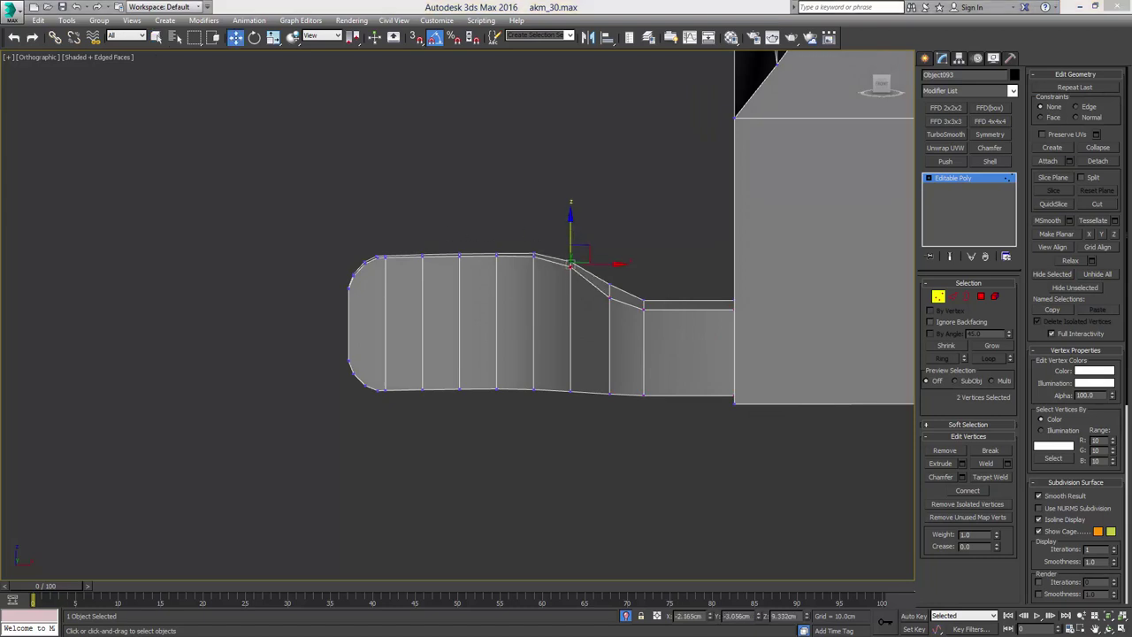
key(q)
- Lower the 26 top vertices of the charging handle slightly in the Left view, using the reference image as a guide
middle_drag(733, 340, 838, 358)
scroll(841, 383, down, 8)
scroll(831, 367, up, 5)
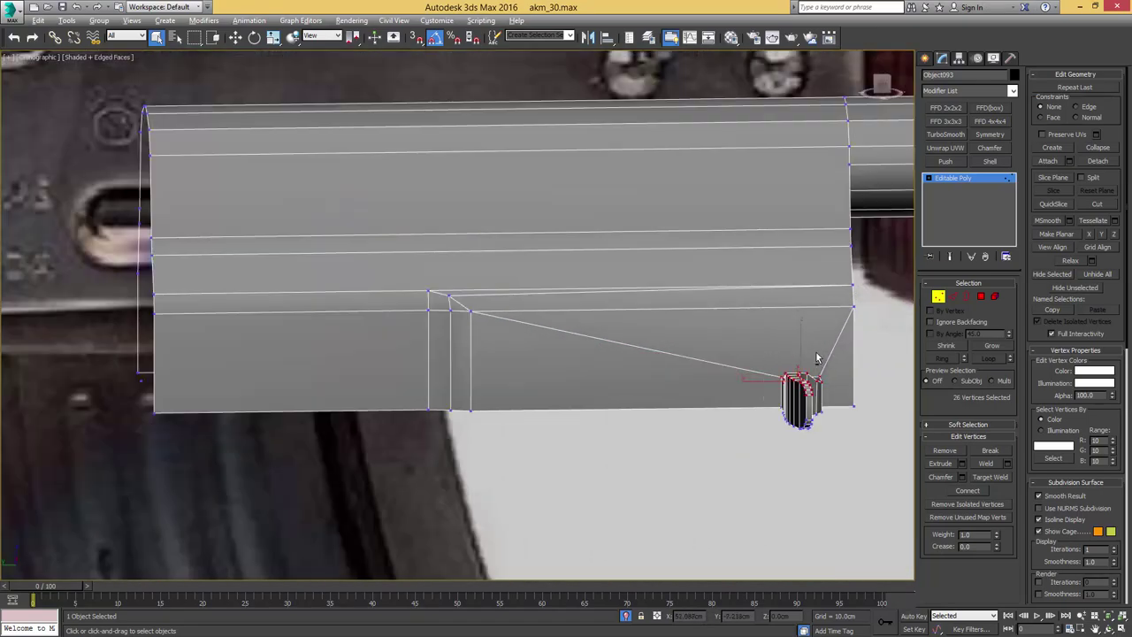
alt+middle_drag(817, 358, 837, 314)
key(w)
scroll(806, 326, down, 4)
key(l)
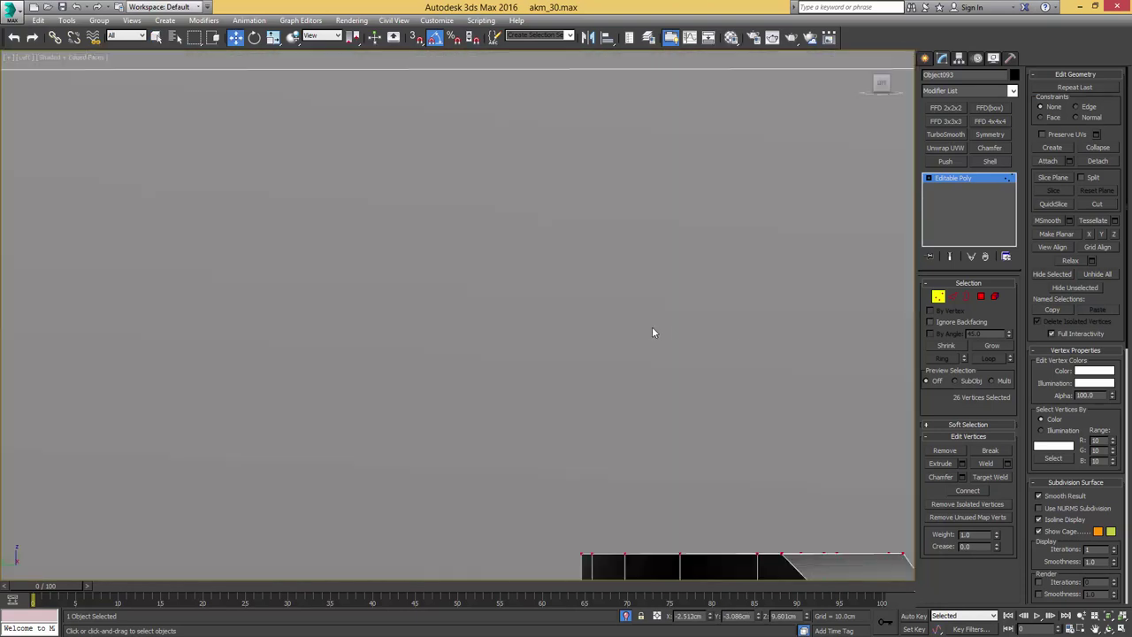
scroll(652, 319, up, 5)
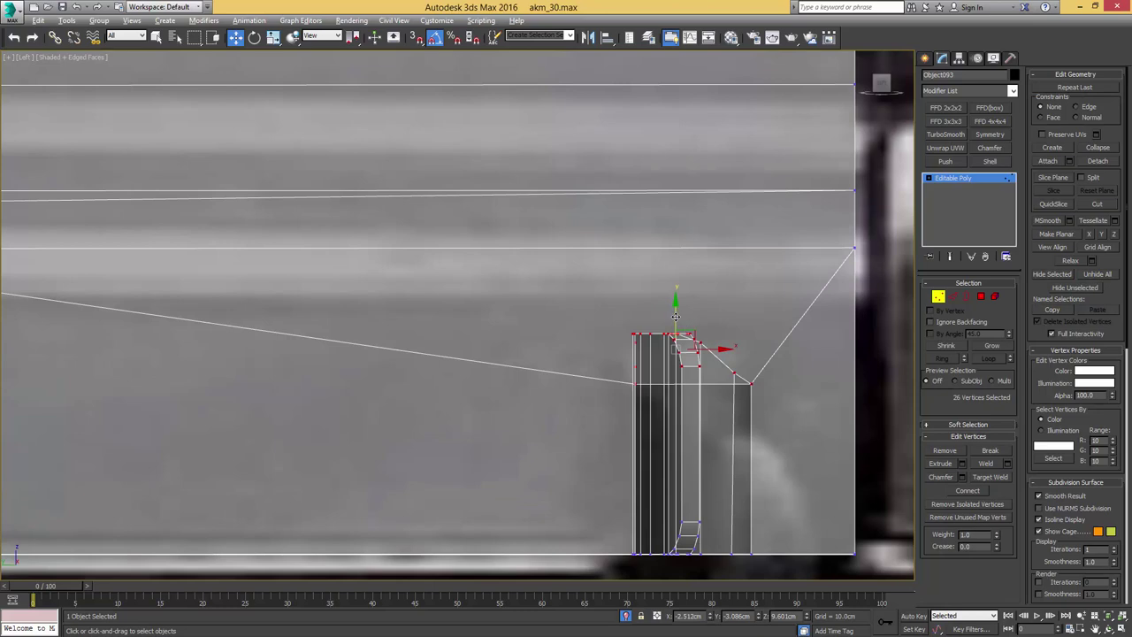
mouse_move(675, 316)
mouse_down()
mouse_move(676, 348)
mouse_move(676, 317)
mouse_up()
scroll(683, 318, down, 3)
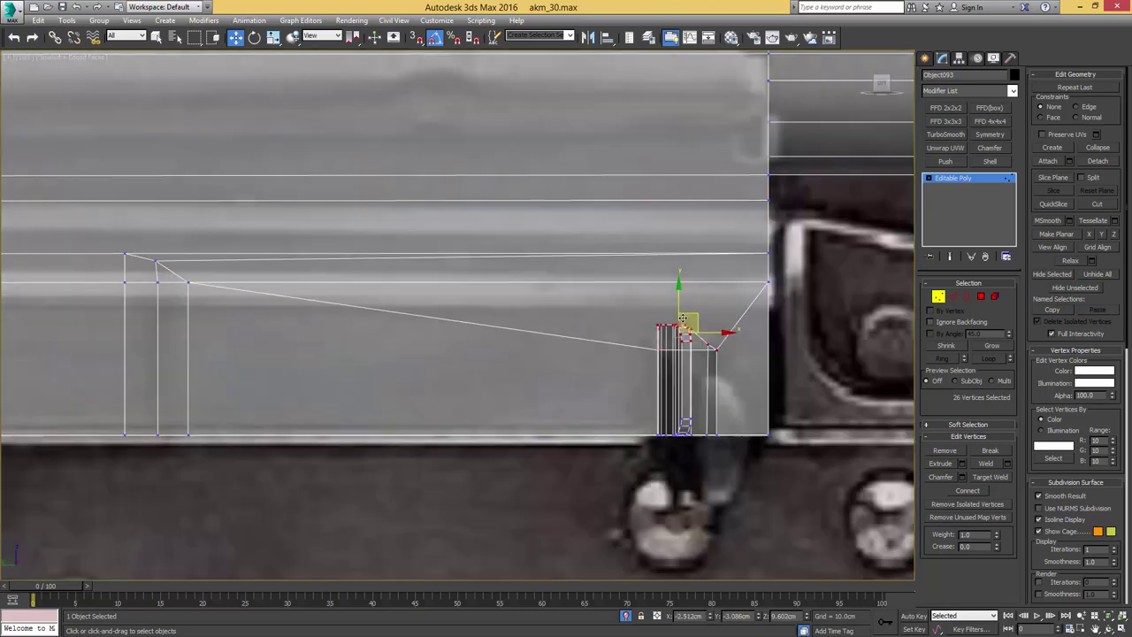
- Apply an FFD 2x2x2 modifier to the handle's 48 outer vertices, shift its control points to adjust the shape, and collapse it into the editable poly
alt+middle_drag(682, 316, 537, 457)
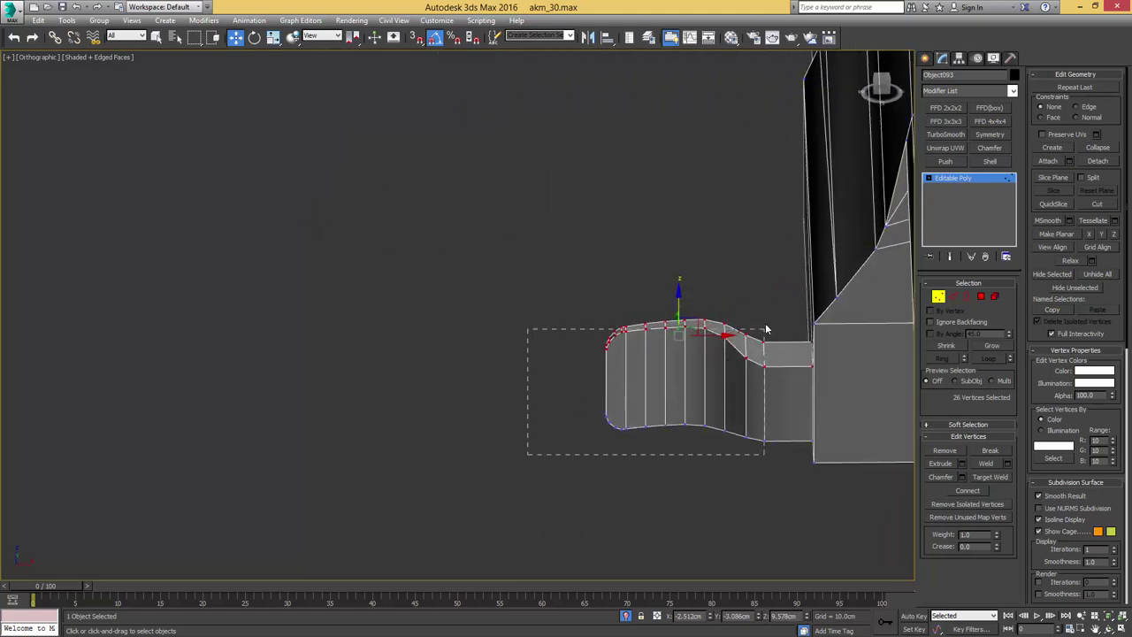
drag(765, 328, 766, 329)
alt+middle_drag(784, 303, 777, 329)
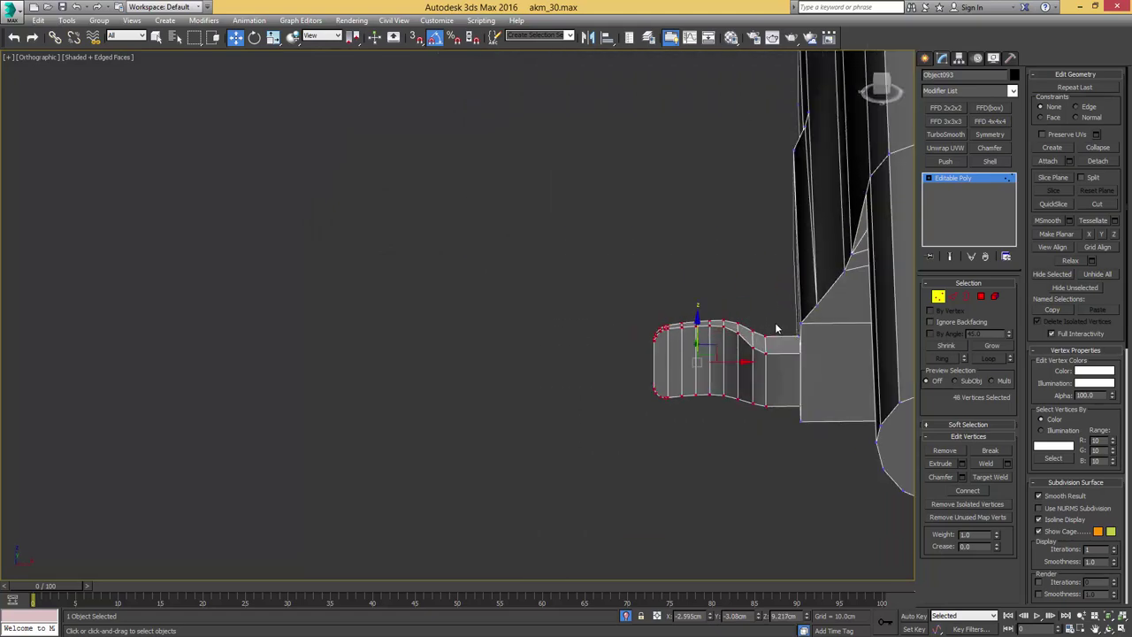
click(938, 108)
alt+middle_drag(699, 235, 823, 315)
scroll(771, 346, up, 4)
key(1)
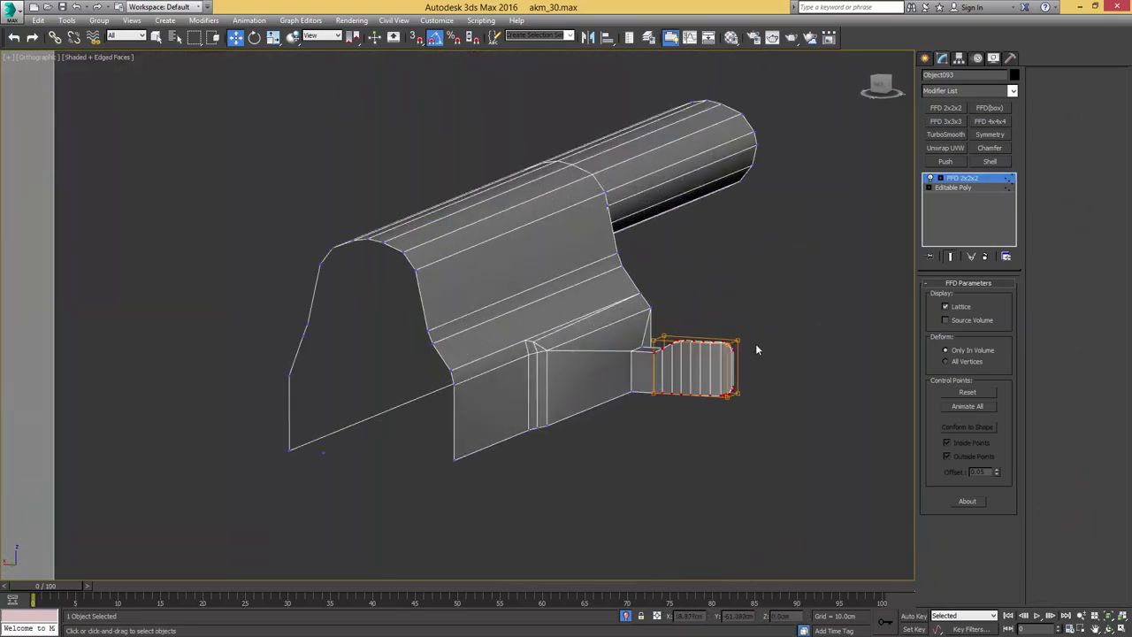
drag(761, 325, 718, 409)
drag(705, 365, 714, 365)
alt+middle_drag(714, 365, 571, 366)
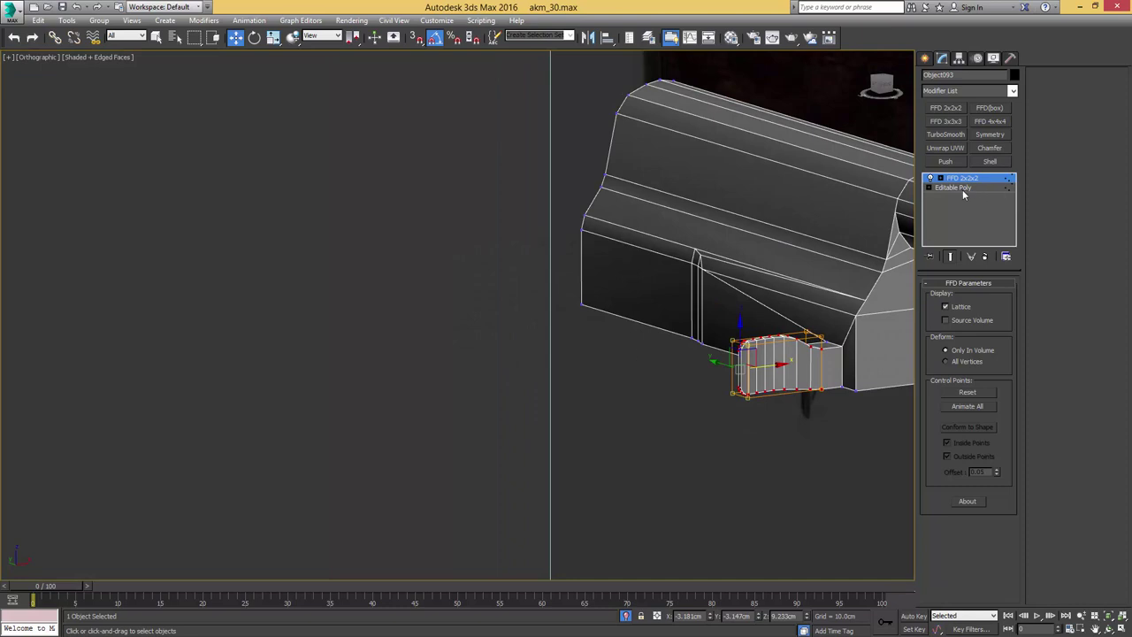
middle_drag(767, 363, 707, 361)
drag(705, 360, 702, 362)
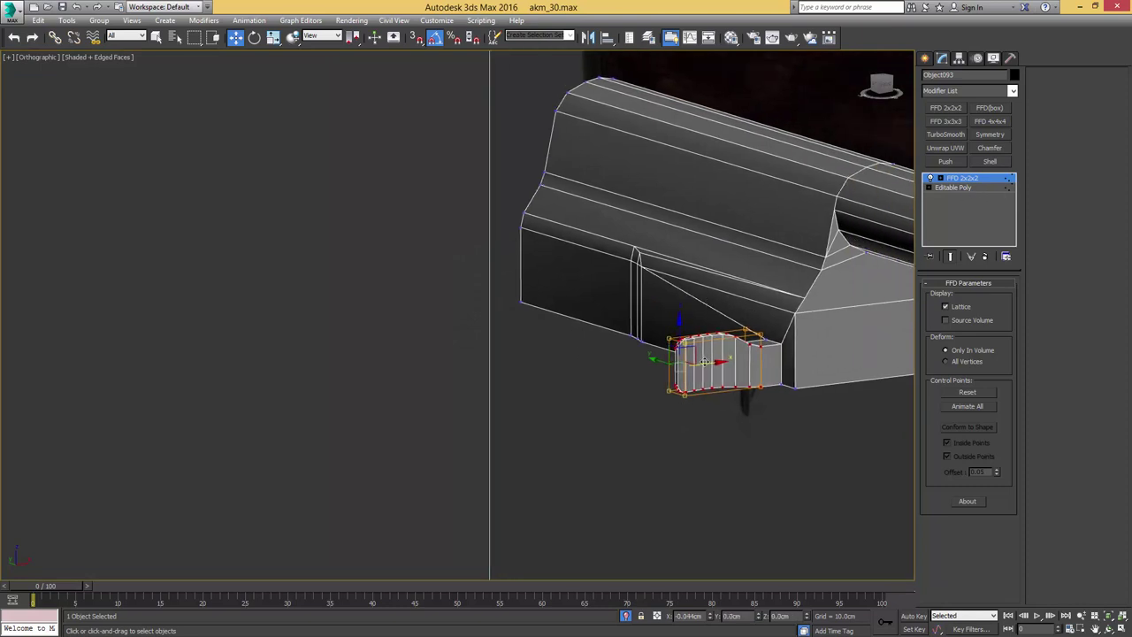
right_click(955, 183)
click(984, 285)
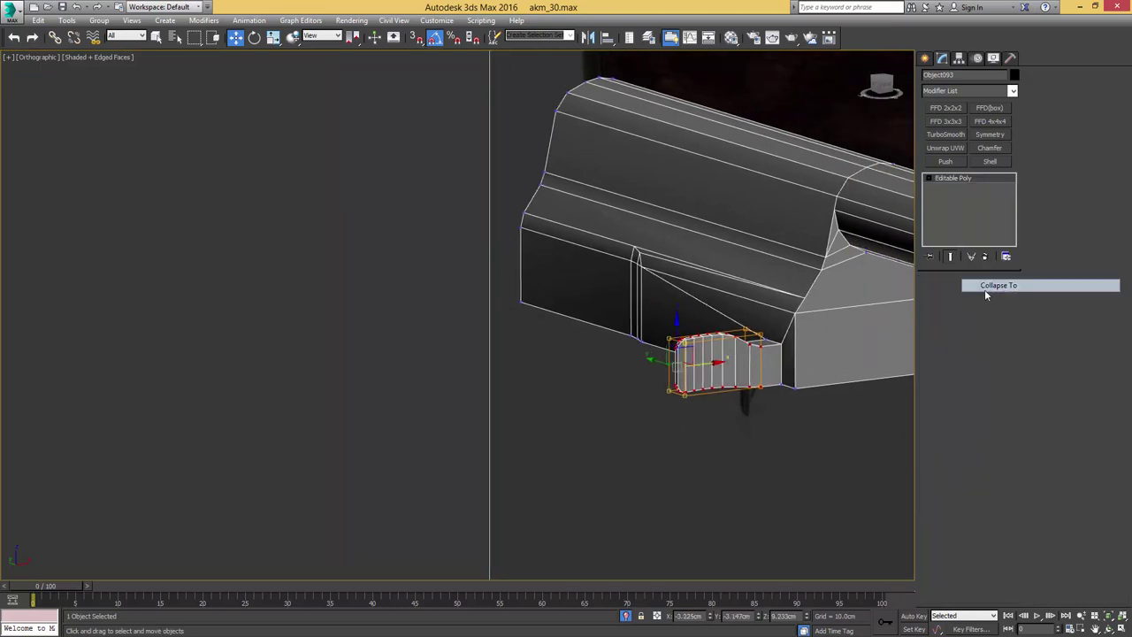
- Exit isolation and compare the shaded bolt carrier and charging handle with the reference photo
key(l)
key(alt+q)
alt+middle_drag(820, 273, 882, 260)
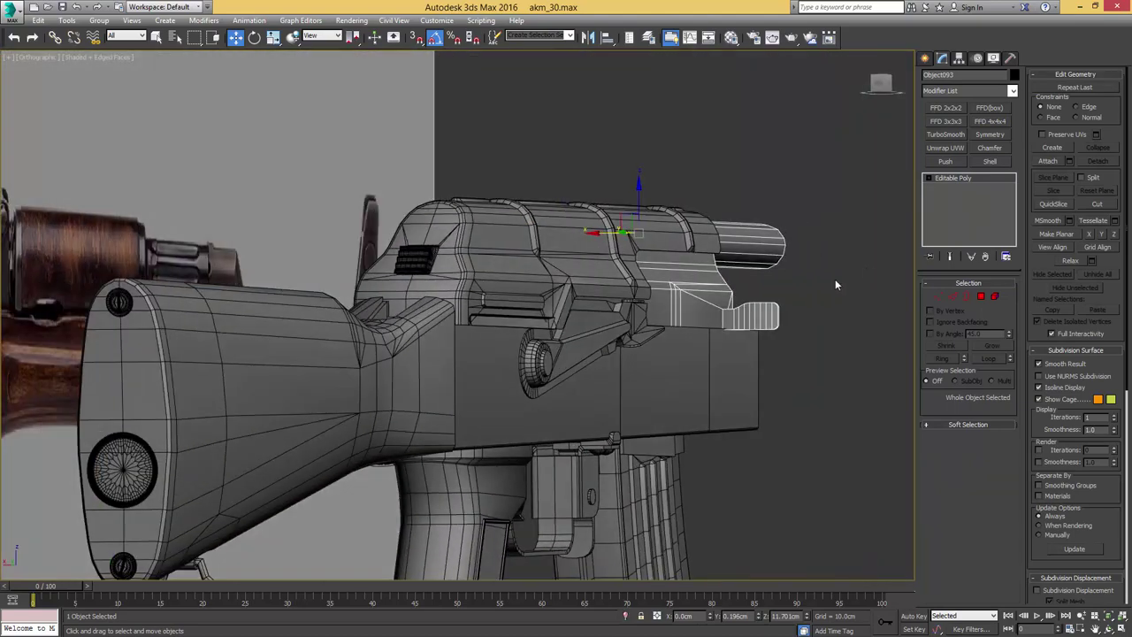
key(F4)
drag(1131, 120, 850, 84)
scroll(862, 263, up, 4)
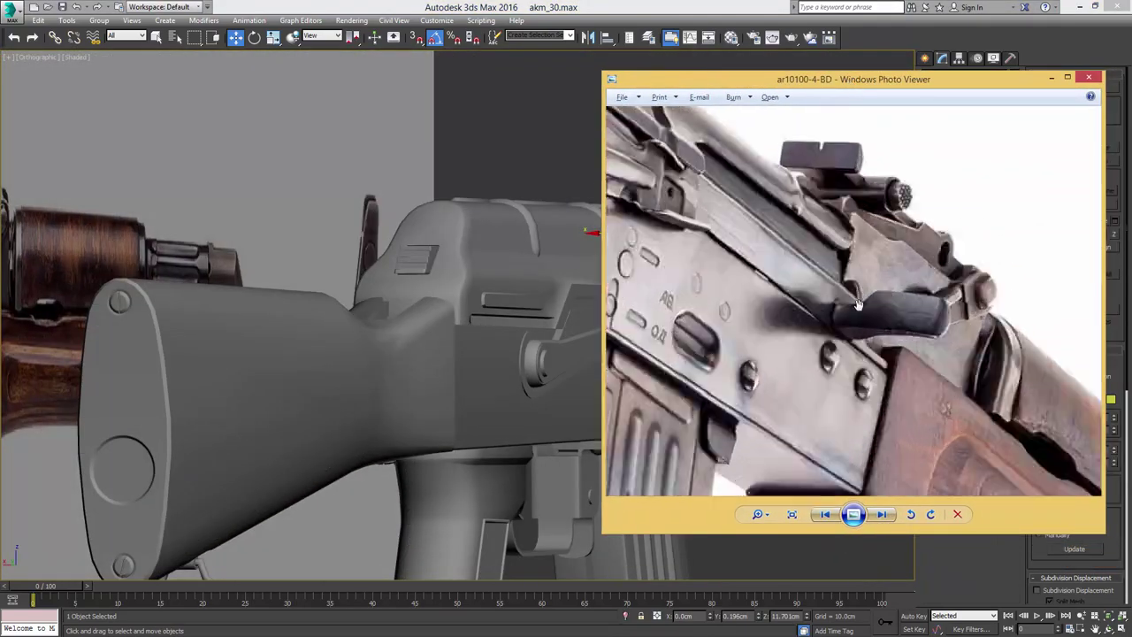
key(alt+Tab)
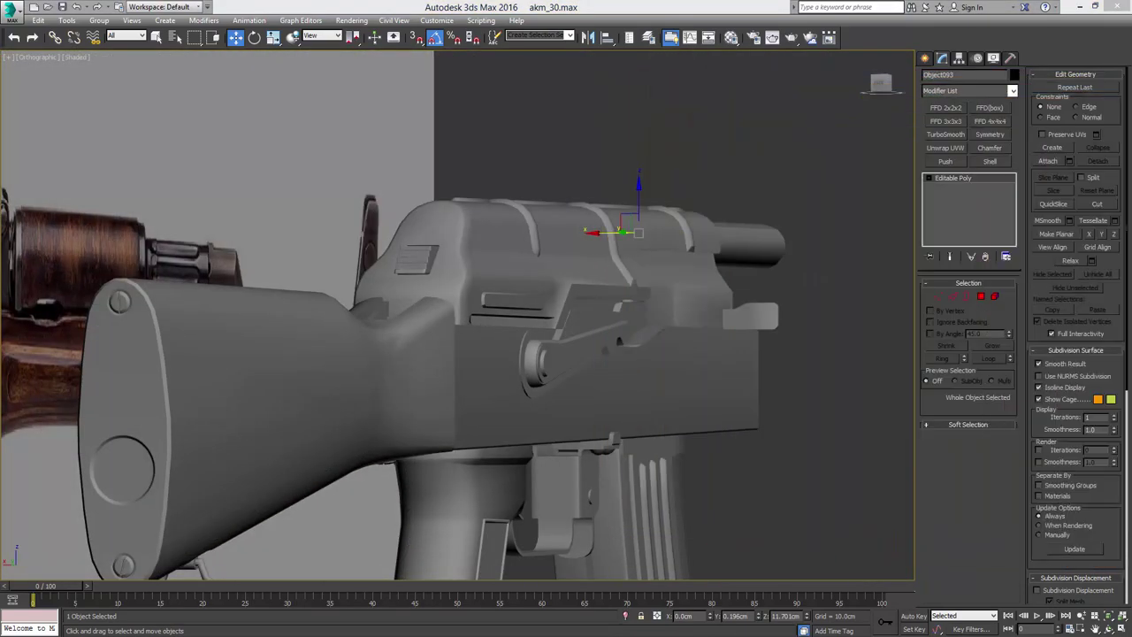
- Raise the 26 top vertices of the charging handle to make it taller, and inspect it on the assembled rifle
scroll(778, 294, up, 5)
key(F4)
mouse_move(779, 294)
alt+middle_down()
mouse_move(788, 290)
mouse_move(672, 263)
alt+middle_up()
key(1)
key(F3)
scroll(672, 263, down, 3)
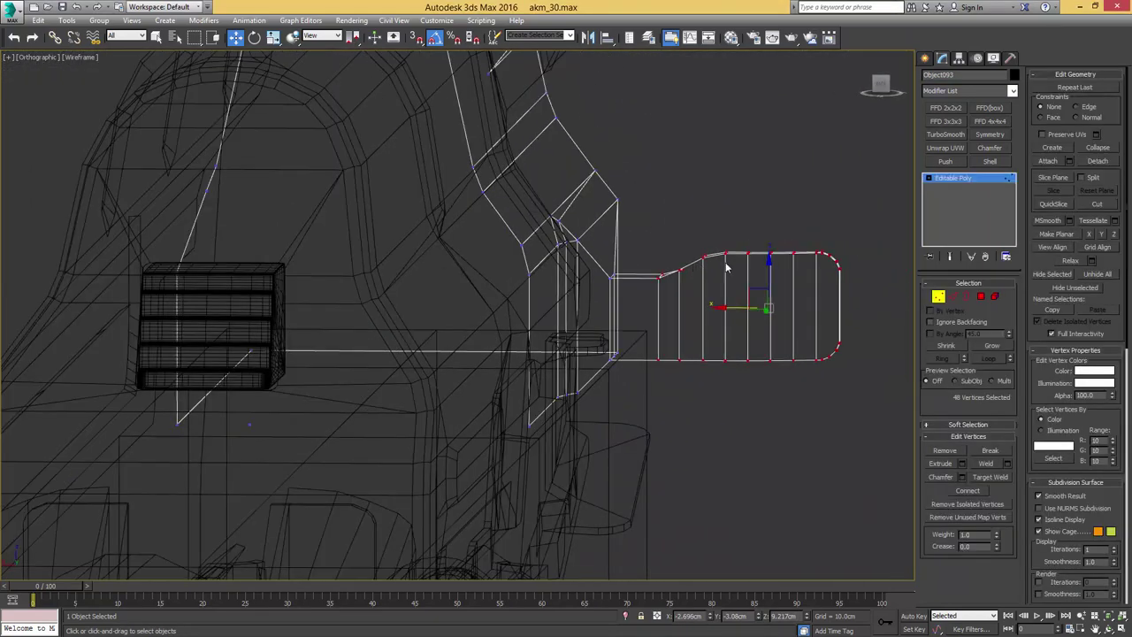
drag(613, 302, 604, 301)
alt+middle_drag(691, 264, 703, 261)
key(F3)
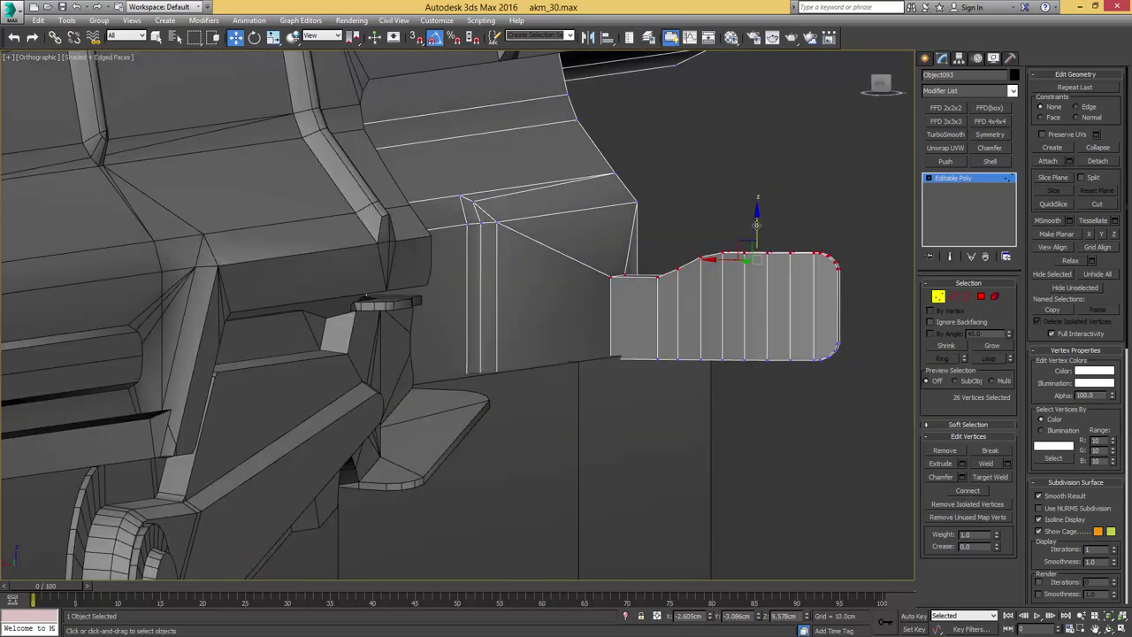
drag(756, 224, 767, 200)
key(r)
key(w)
scroll(766, 200, down, 3)
alt+middle_drag(766, 202, 656, 234)
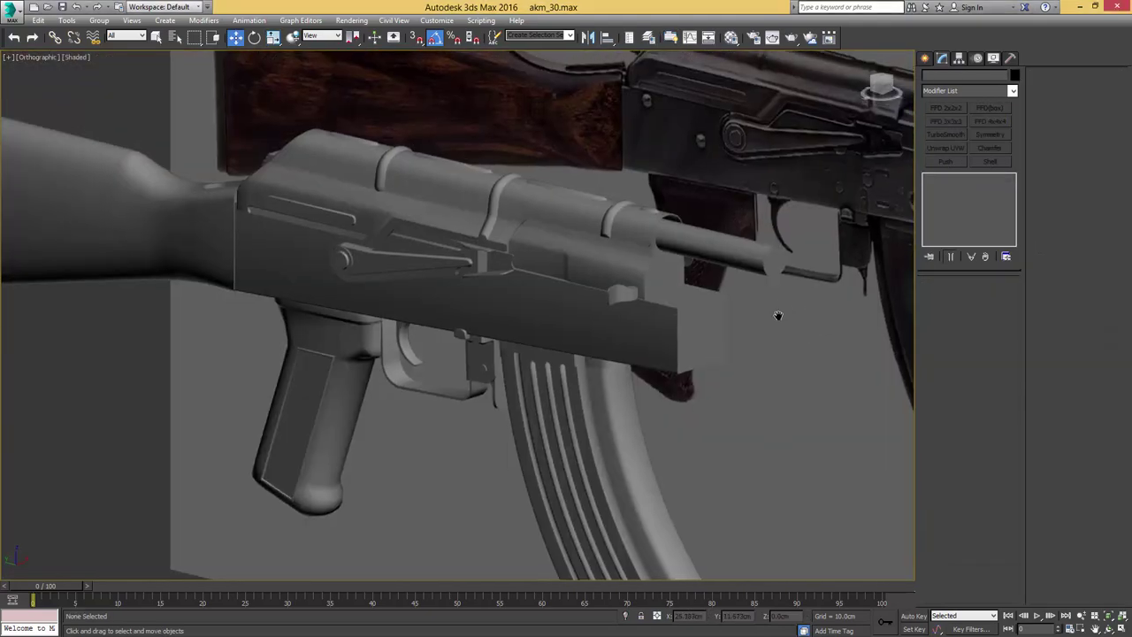
- Create a box about 1.62 × 1.96 × 1.09 cm in the Left view over the reference's metal block between receiver and wooden handguard
middle_drag(778, 315, 767, 343)
key(r)
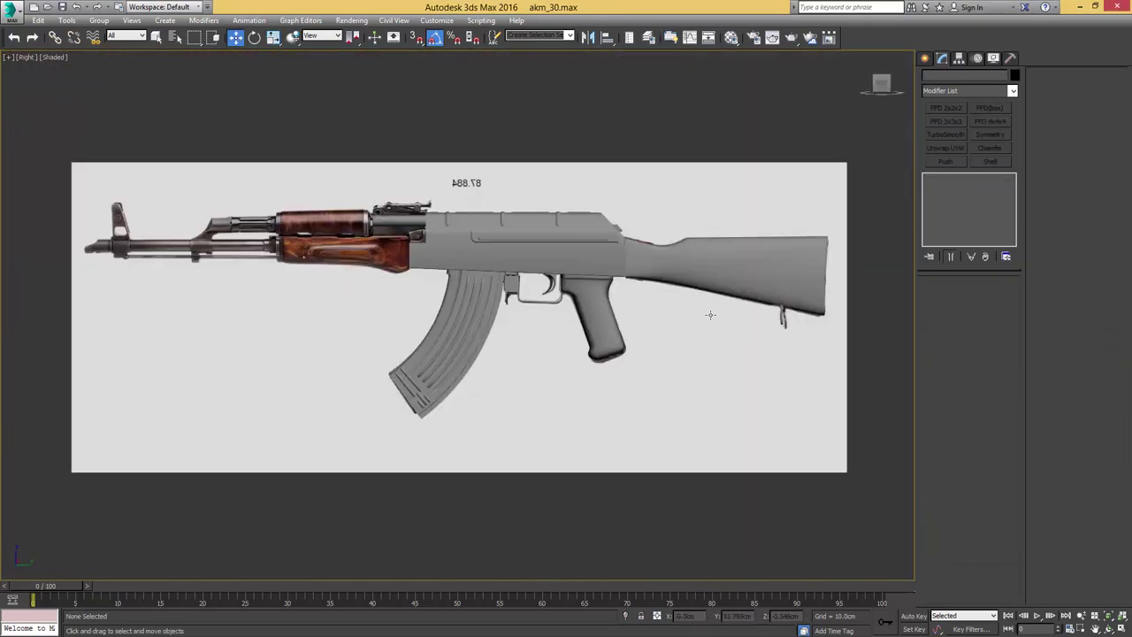
key(l)
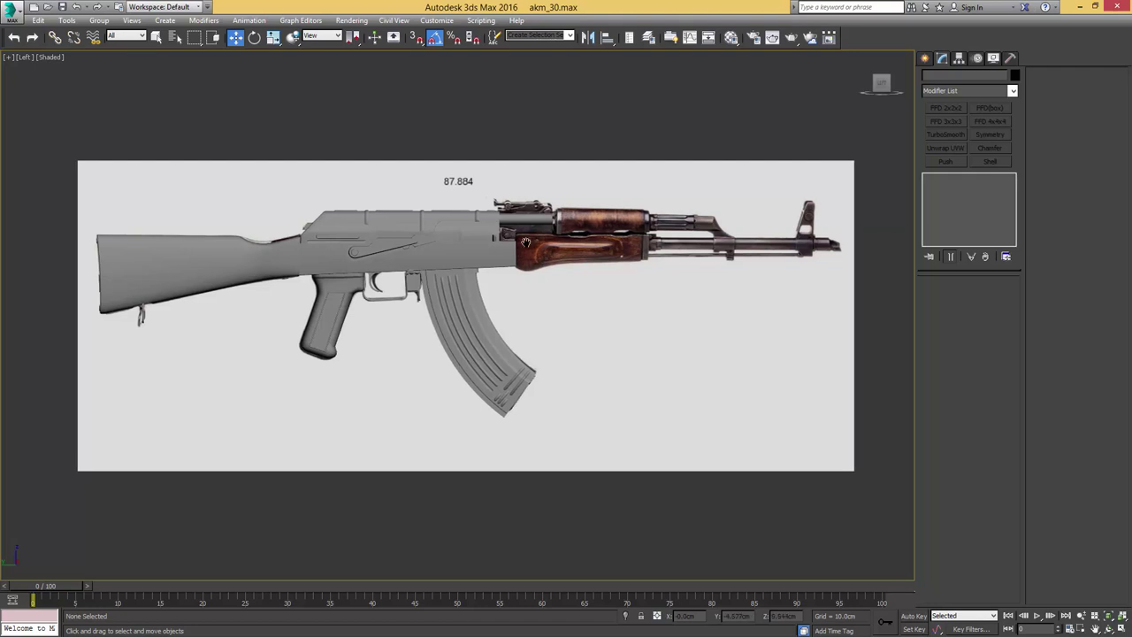
scroll(518, 229, up, 8)
right_click(518, 229)
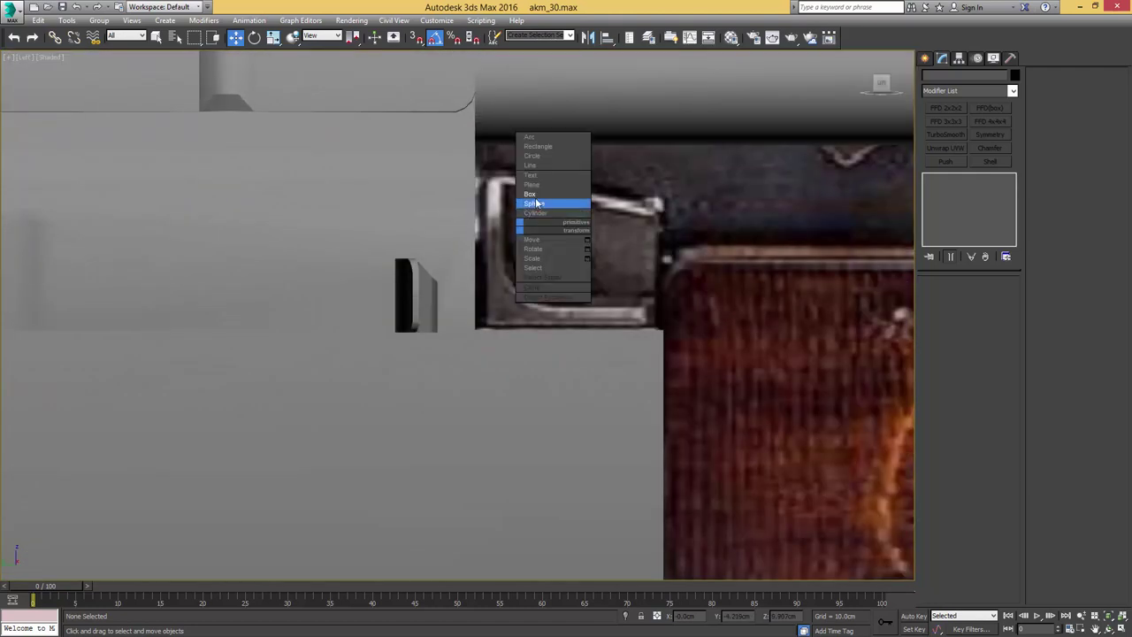
click(544, 203)
drag(476, 176, 664, 329)
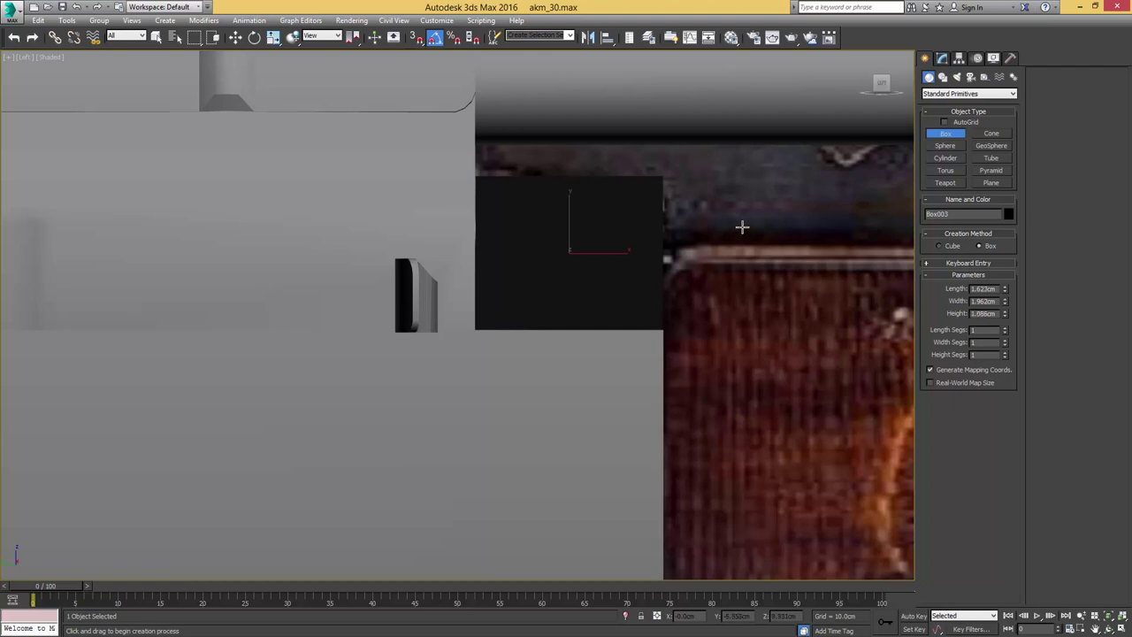
- Convert the box to an editable poly, assign the 01 - Default material, and display it see-through with edged faces
key(ctrl+e)
key(m)
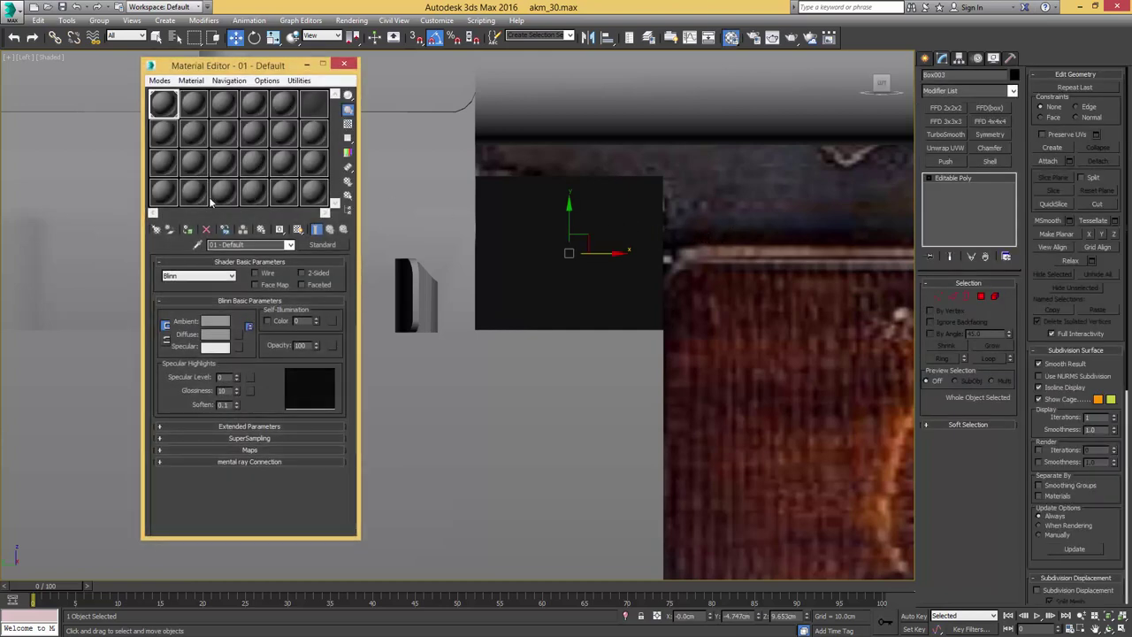
click(187, 229)
click(345, 64)
key(F4)
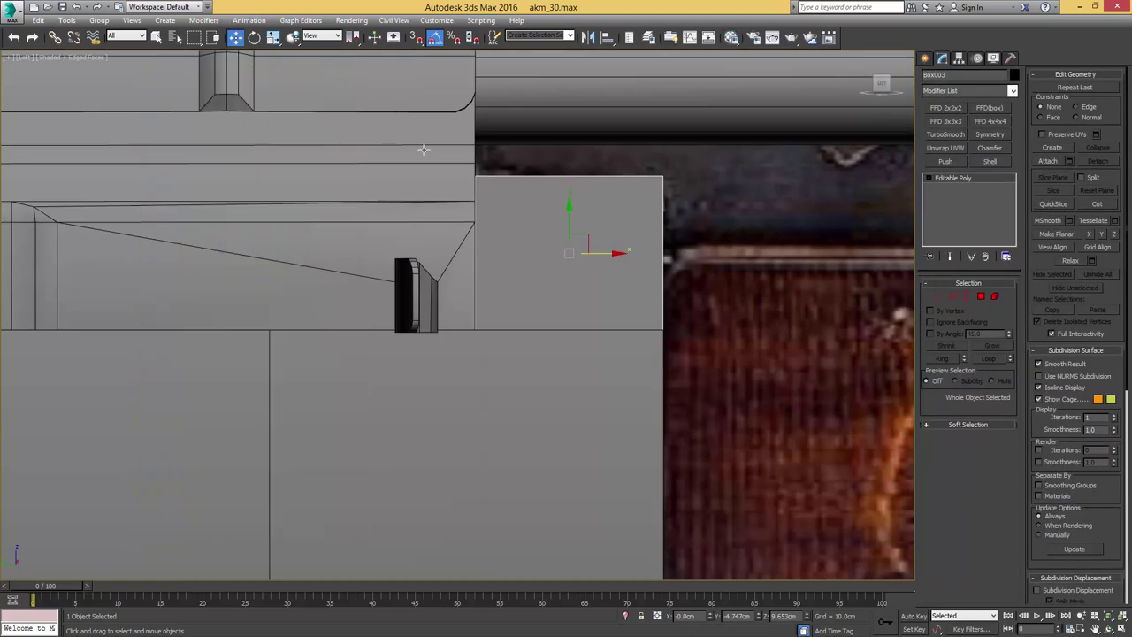
key(alt+x)
- Lower the box's upper vertices on the handguard side by about 0.36 cm to match the reference's sloping top edge
scroll(502, 221, up, 2)
key(1)
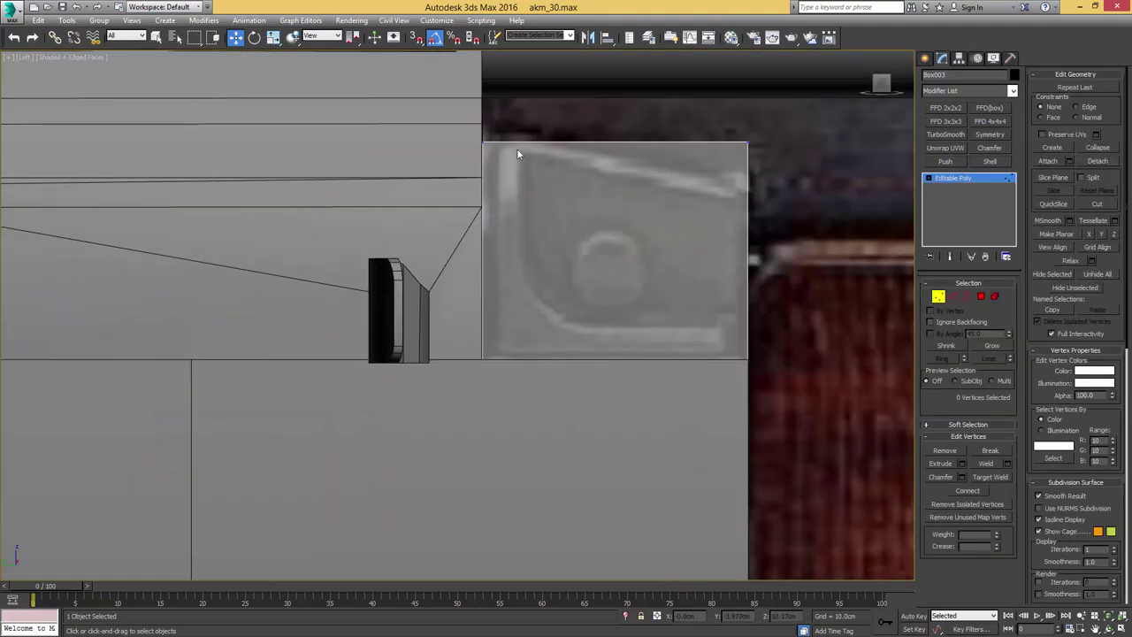
middle_drag(584, 184, 557, 225)
drag(713, 163, 704, 196)
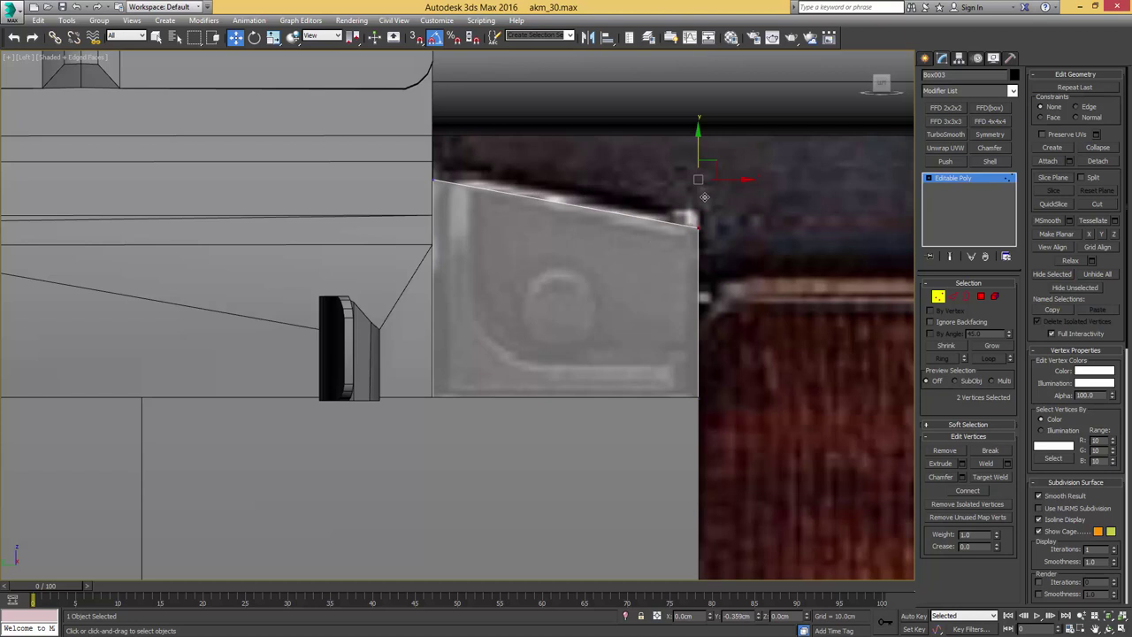
- Connect the box's long horizontal edges to add a vertical edge loop through its middle
key(2)
drag(528, 531, 528, 532)
key(ctrl+shift+e)
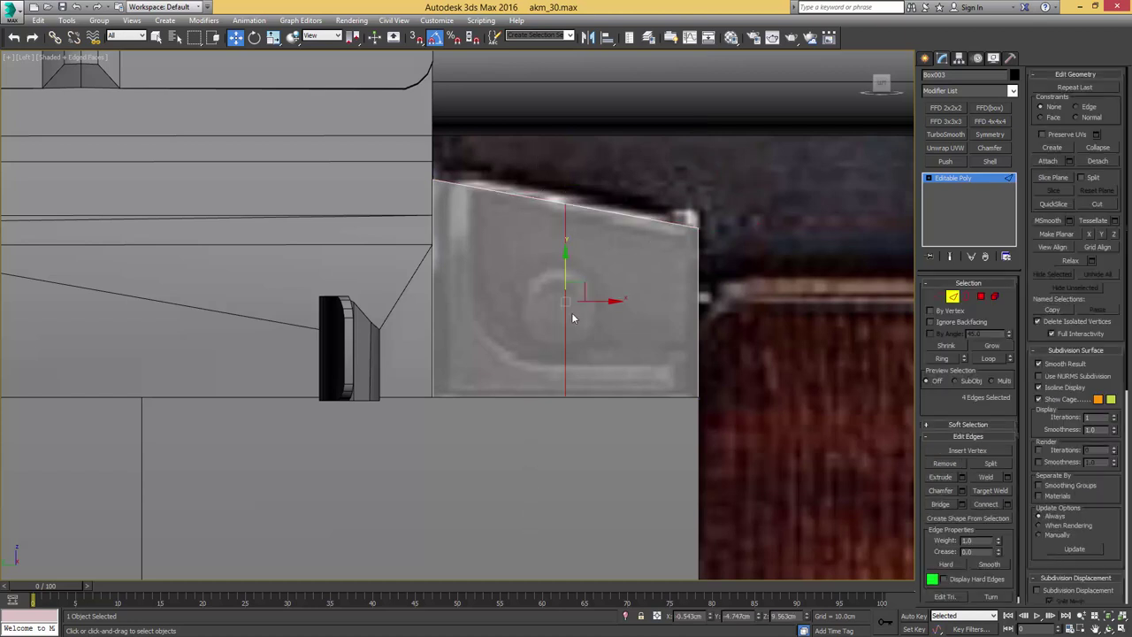
- Slide the vertical edge loop to the reference's receiver-side rim, and add a horizontal edge loop level with its lower rim
drag(594, 302, 497, 295)
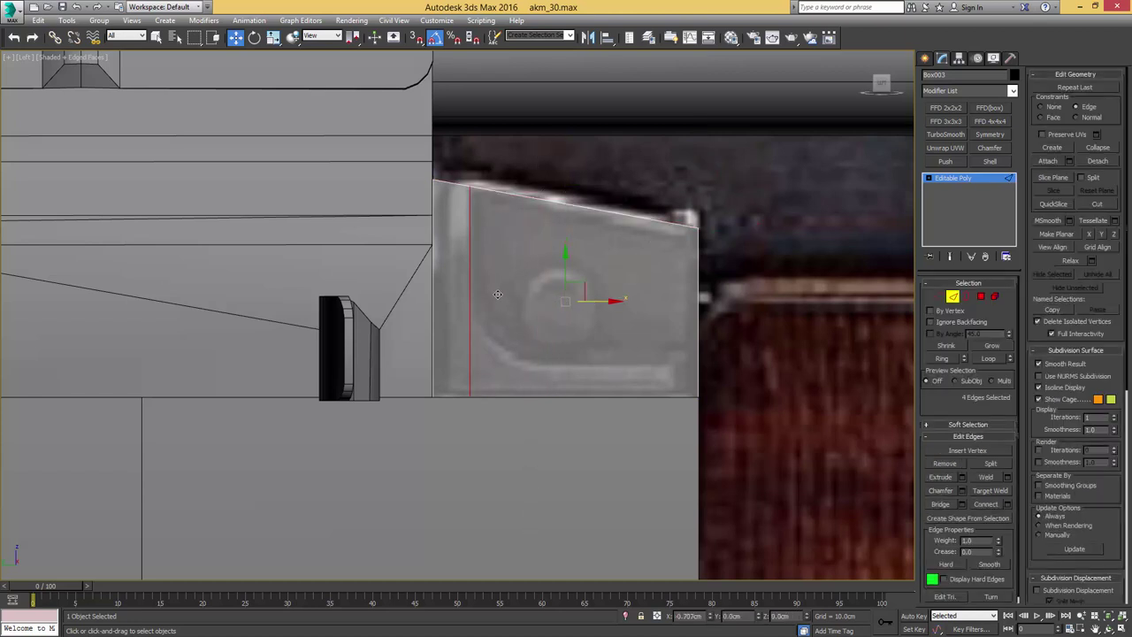
drag(311, 327, 311, 327)
key(ctrl+shift+e)
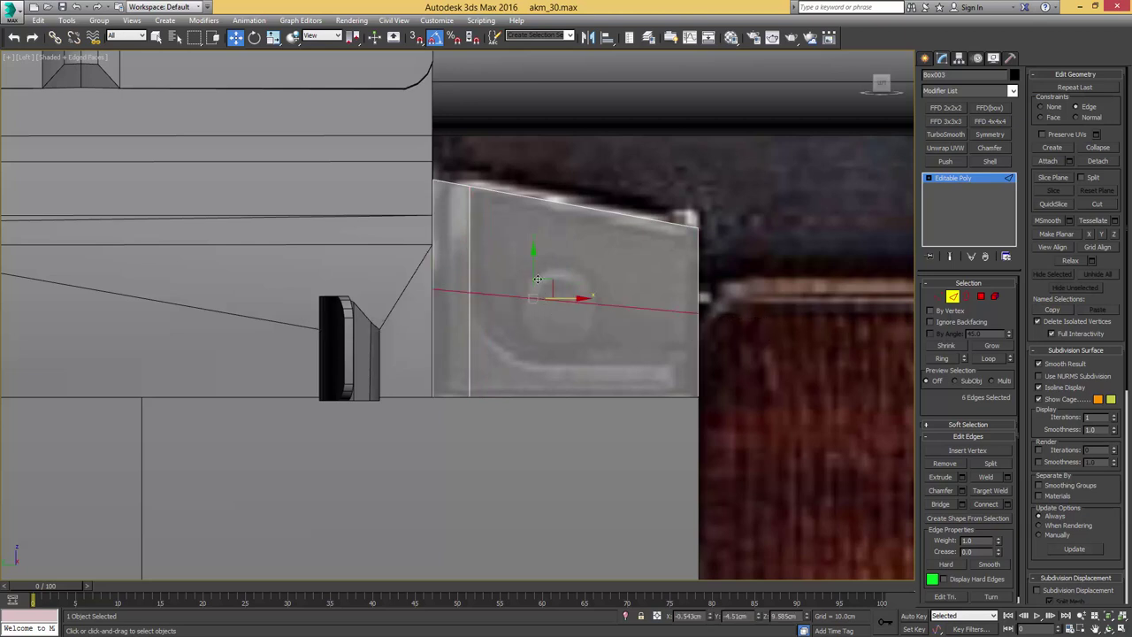
key(alt+x)
key(ctrl+z)
key(alt+z)
drag(533, 277, 520, 341)
- Add a lengthwise edge loop across the block's thickness and slide it close to the outer side face
alt+middle_drag(518, 300, 765, 239)
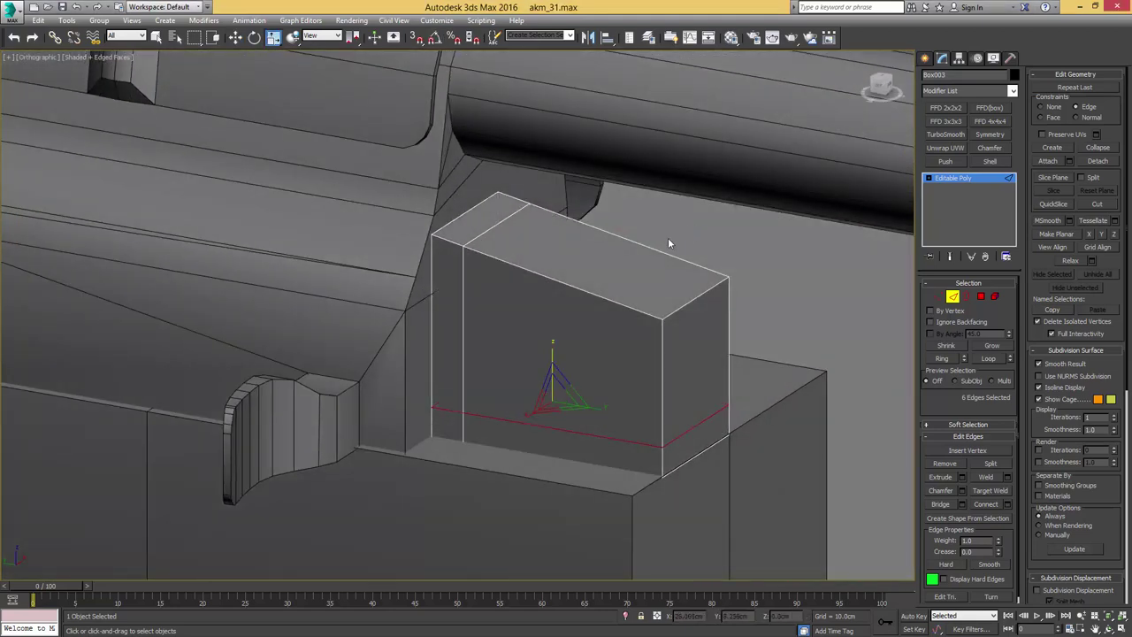
key(q)
click(694, 296)
key(alt+r)
key(ctrl+shift+e)
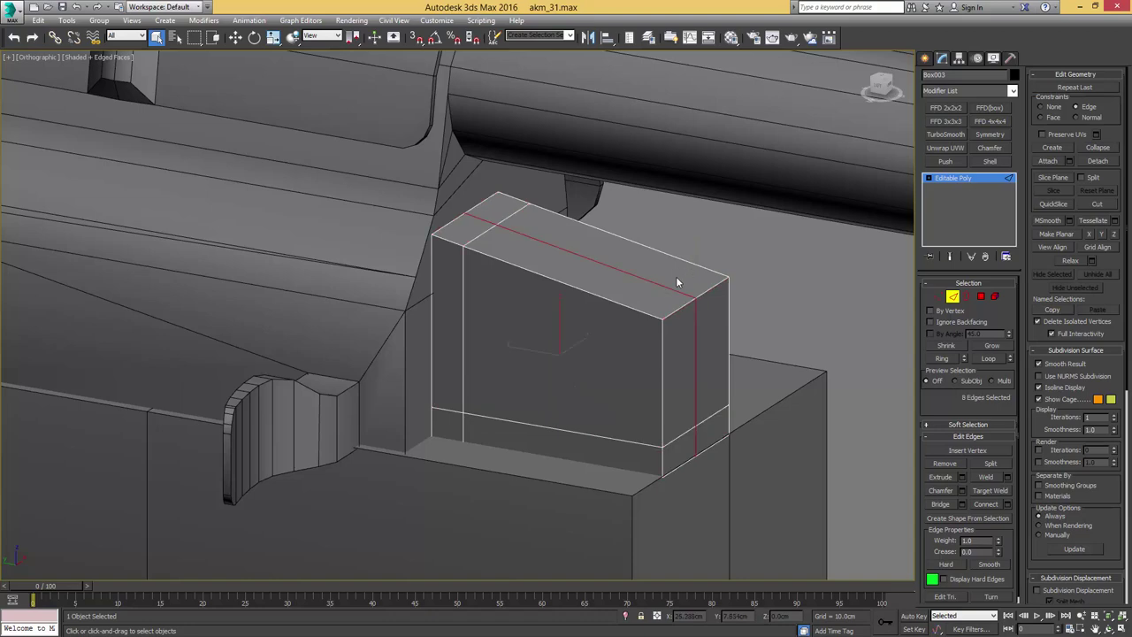
key(w)
alt+middle_drag(675, 276, 629, 317)
drag(586, 342, 571, 351)
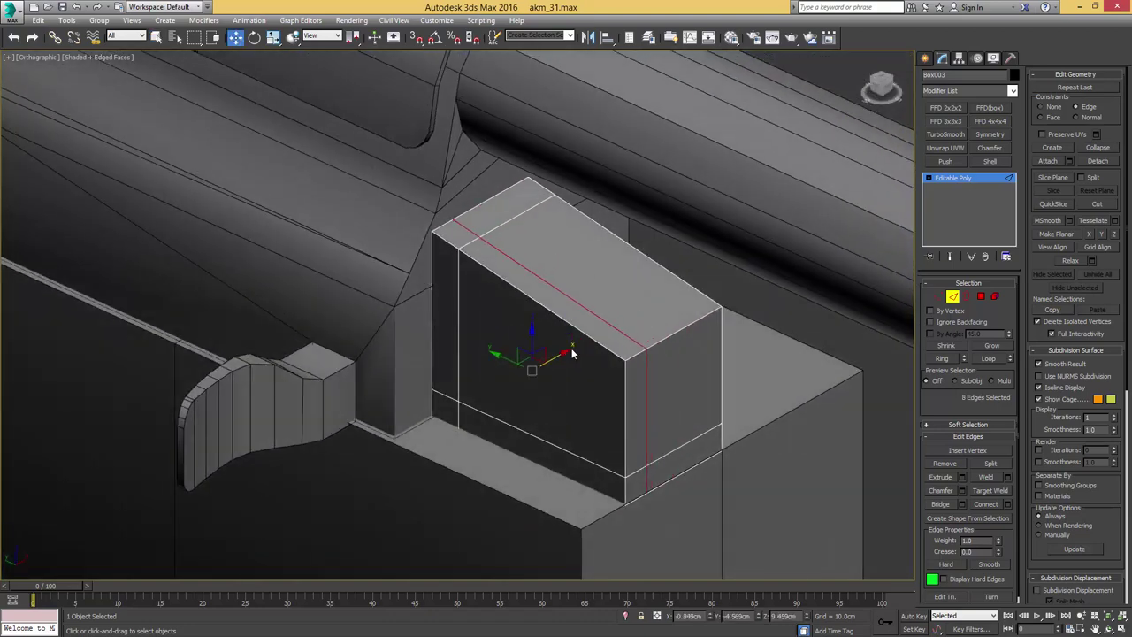
- Delete the three polygons of the outer slab enclosed by the edge loops to open the recess
key(q)
key(4)
click(603, 354)
ctrl+click(625, 364)
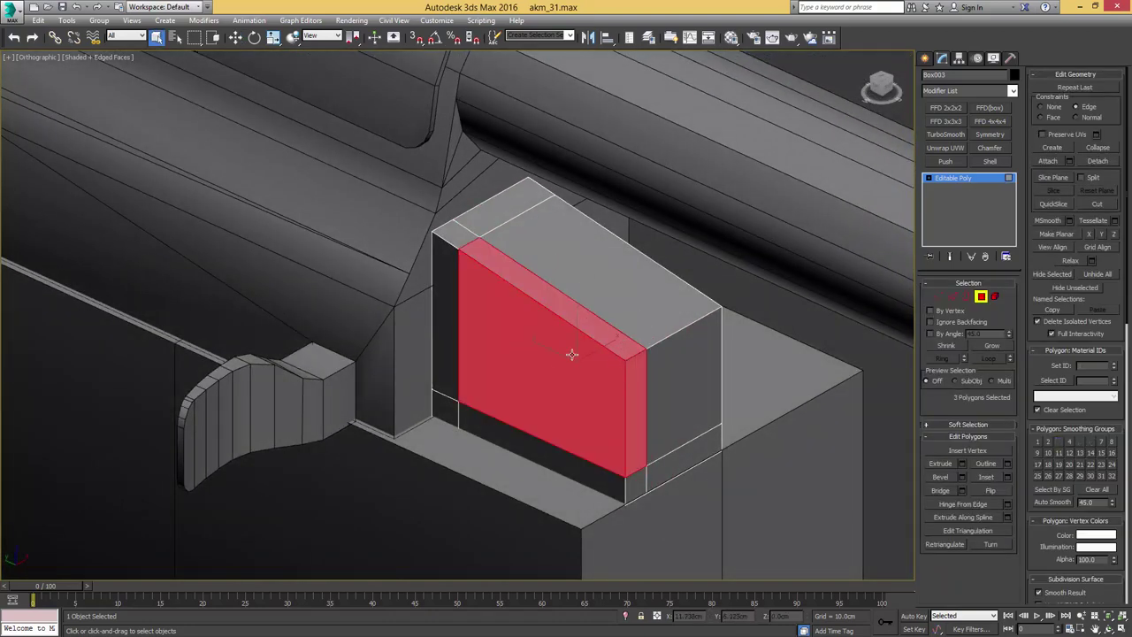
key(Delete)
key(4)
- Enable Backface Cull in the block's object properties
right_click(595, 317)
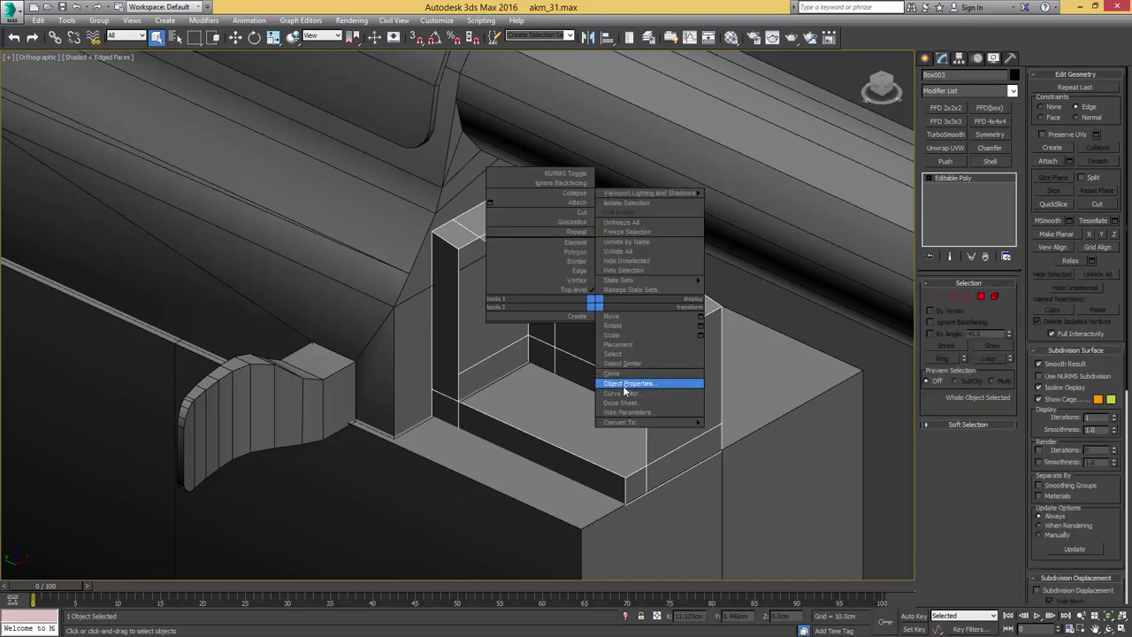
click(627, 455)
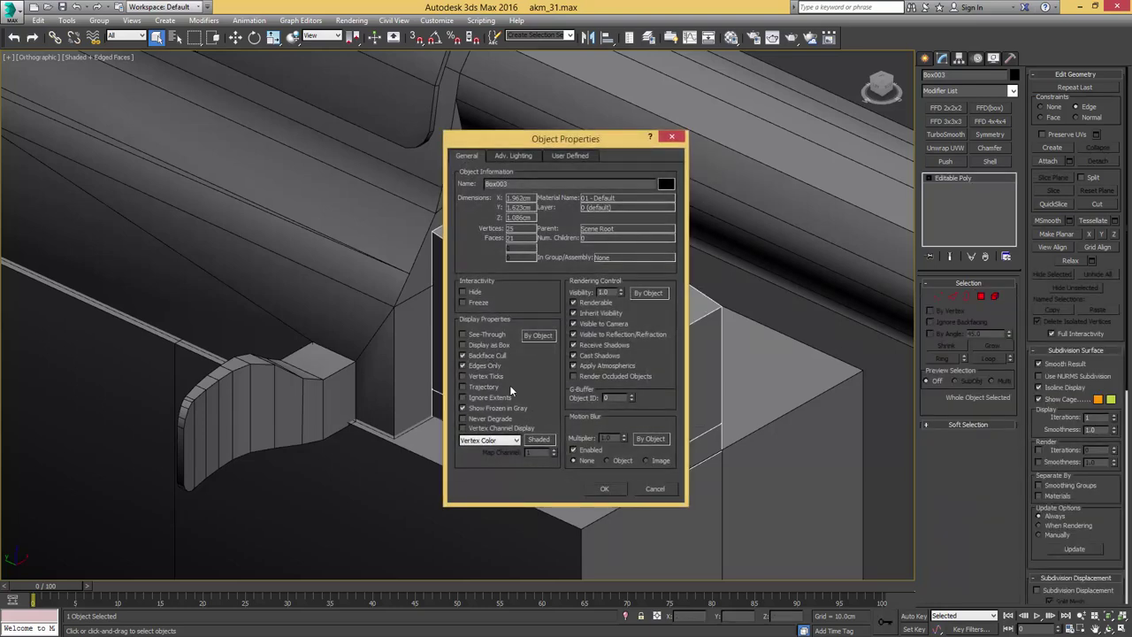
click(604, 488)
- Extrude the opening's lower and receiver-side rim edges inward as a strip, with the edge constraint turned off
key(2)
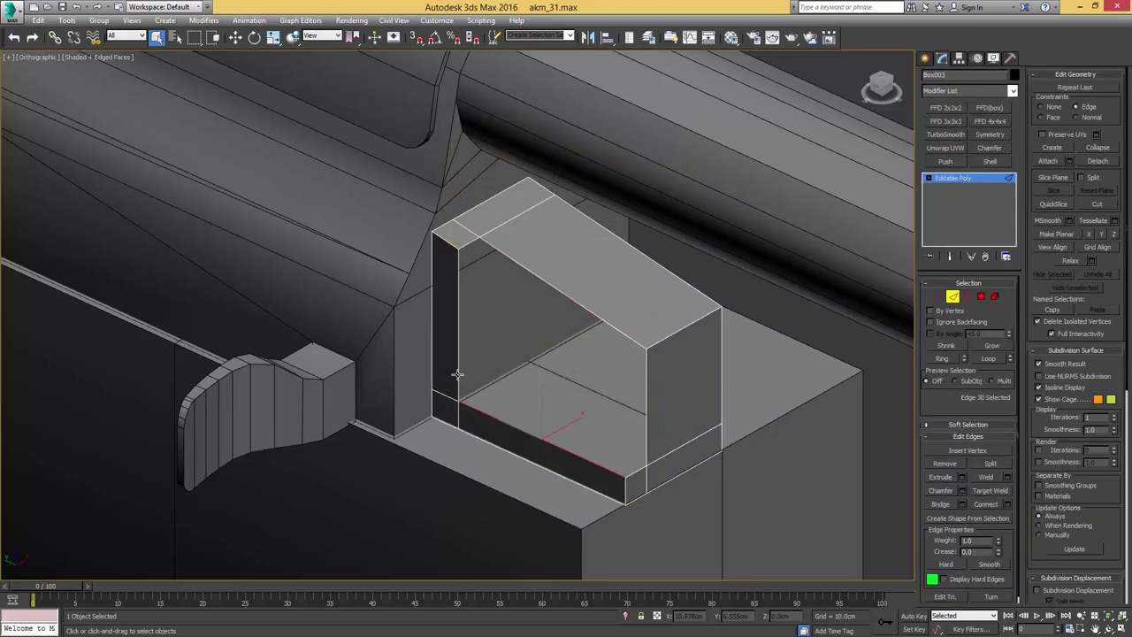
ctrl+click(457, 374)
key(w)
drag(526, 364, 533, 368)
key(ctrl+z)
key(shift+x)
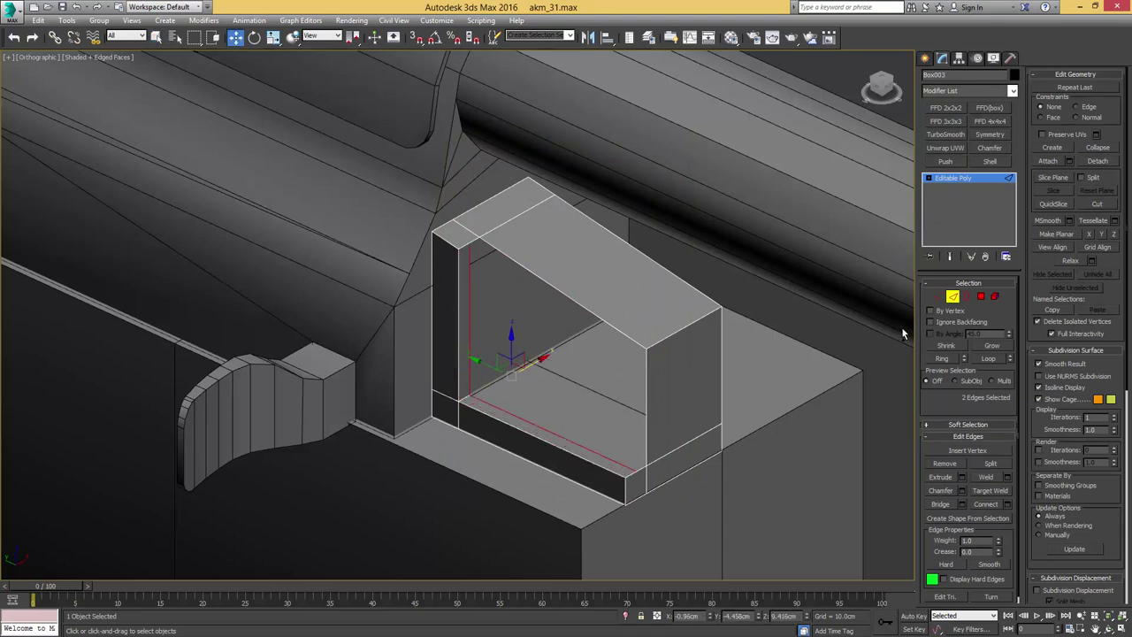
- Snap the strip's vertices to the depth of the recess's upper corner vertex, closing the gap at the rim
click(938, 297)
scroll(566, 286, up, 5)
key(s)
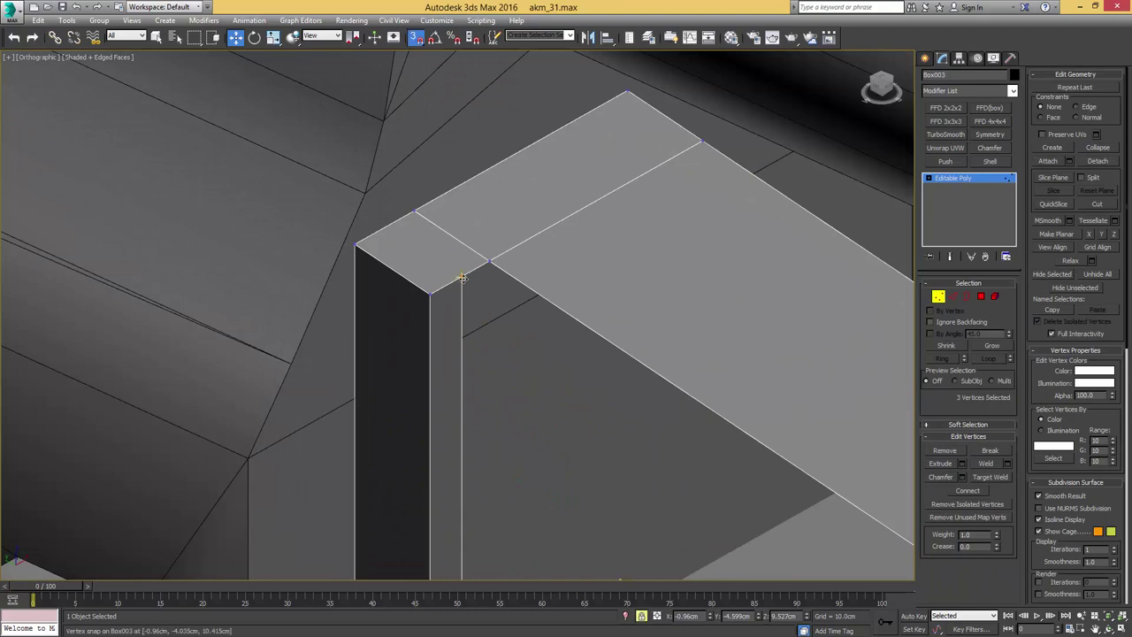
key(space)
drag(489, 261, 480, 268)
scroll(504, 267, down, 6)
scroll(564, 315, up, 6)
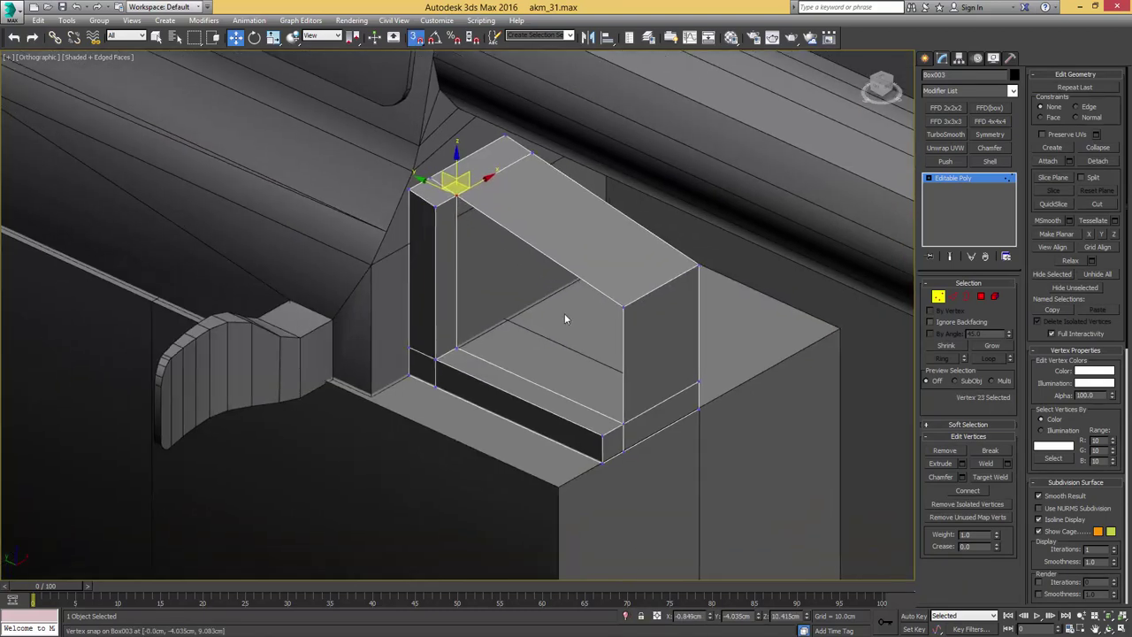
- Select the recess's open border and cap it with a flat inner face
scroll(637, 469, down, 4)
key(3)
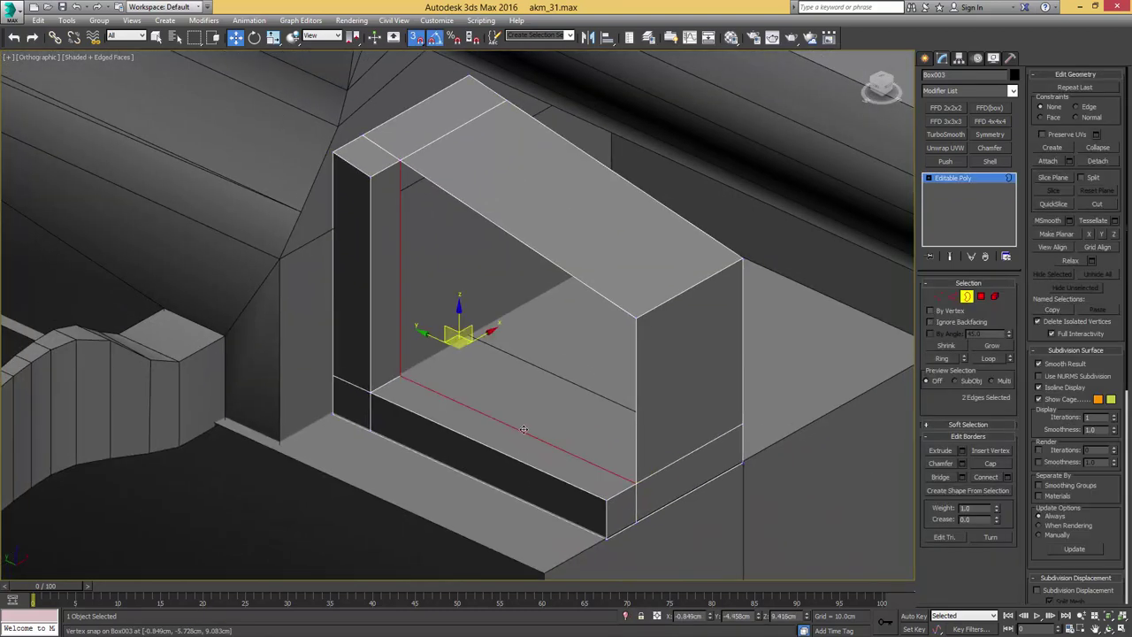
click(521, 435)
alt+middle_drag(520, 435, 610, 364)
alt+middle_drag(610, 364, 597, 364)
- Isolate the block and remove the leftover loop edges from its rim, sides and back
key(2)
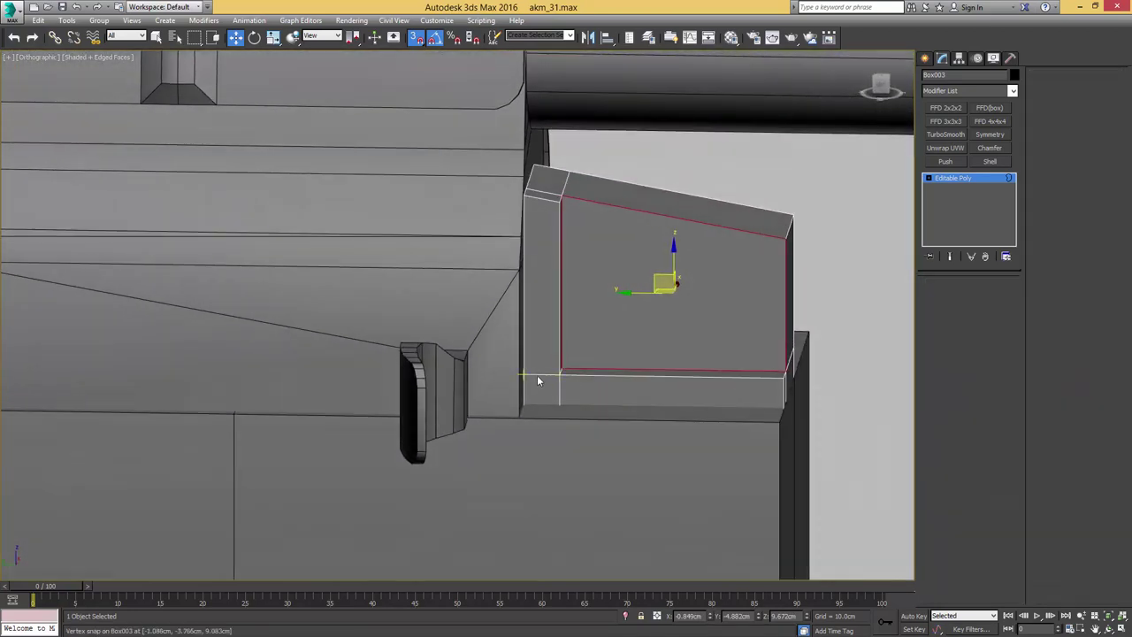
key(q)
click(538, 374)
key(alt+q)
scroll(510, 361, down, 5)
scroll(475, 353, down, 1)
alt+middle_drag(476, 353, 577, 362)
ctrl+click(431, 356)
ctrl+click(374, 343)
scroll(372, 343, down, 5)
alt+middle_drag(372, 343, 550, 346)
ctrl+click(362, 370)
ctrl+click(306, 368)
alt+middle_drag(306, 369, 531, 361)
ctrl+click(465, 392)
key(ctrl+BackSpace)
alt+middle_drag(431, 347, 546, 283)
click(437, 343)
ctrl+click(516, 304)
alt+middle_drag(474, 316, 524, 266)
- Connect the recess's upper inner corner to the block's rear top corner and target-weld the spare top vertex
key(1)
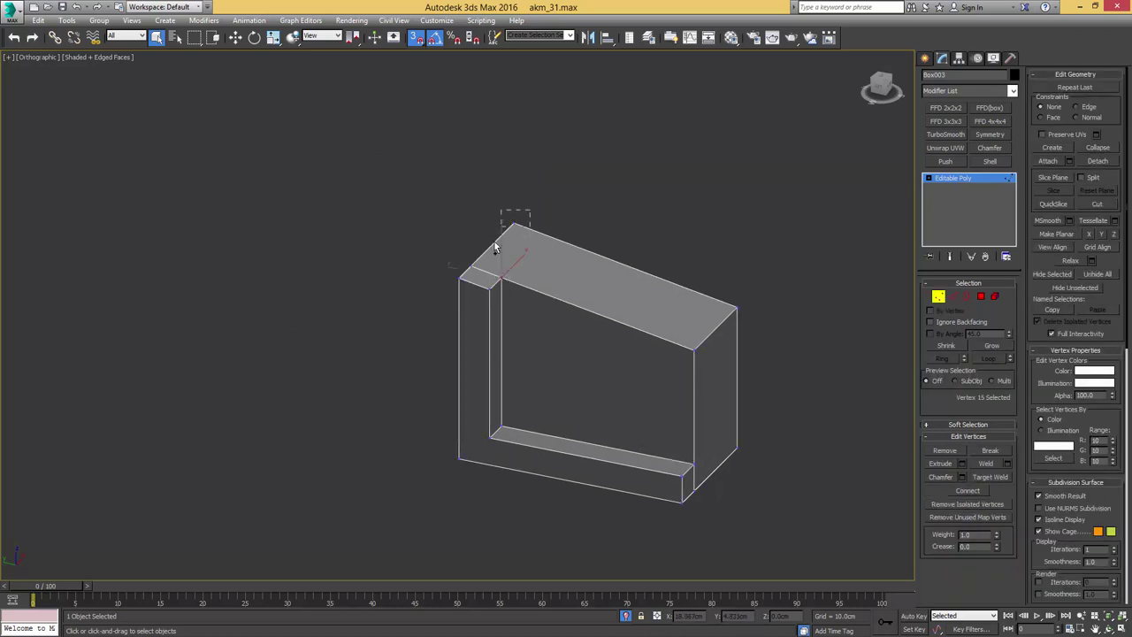
drag(496, 248, 494, 251)
key(ctrl+shift+w)
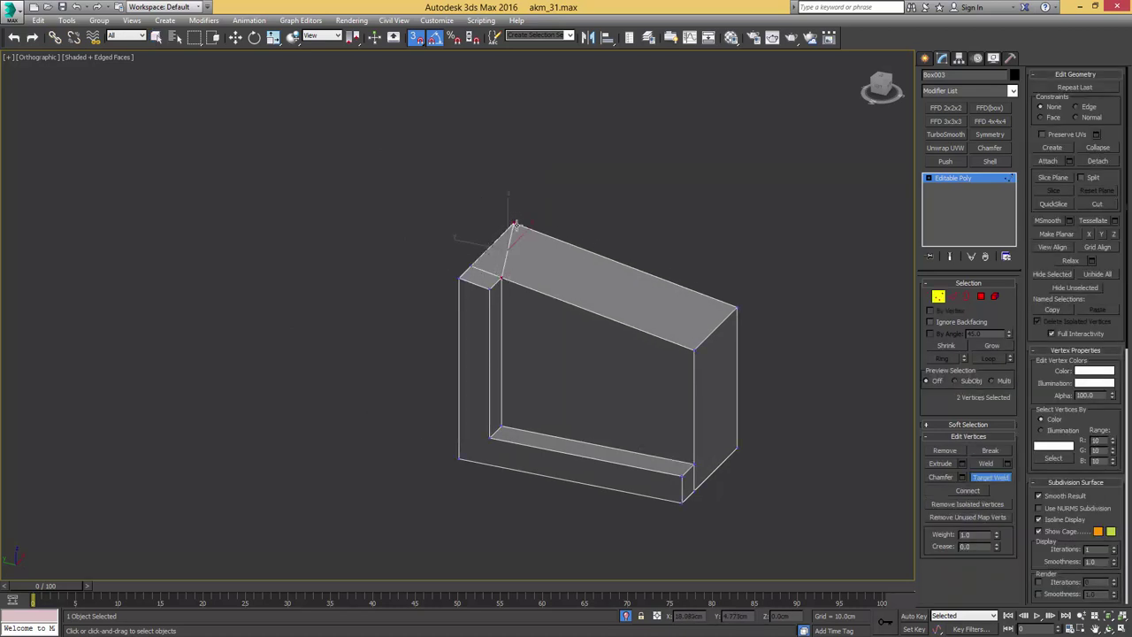
key(1)
- Exit isolation and chamfer the recess's inner corner edge by about 0.7 cm with 8 segments to match the reference's curve
scroll(522, 295, down, 3)
mouse_move(522, 295)
alt+middle_down()
mouse_move(531, 252)
mouse_move(522, 311)
alt+middle_up()
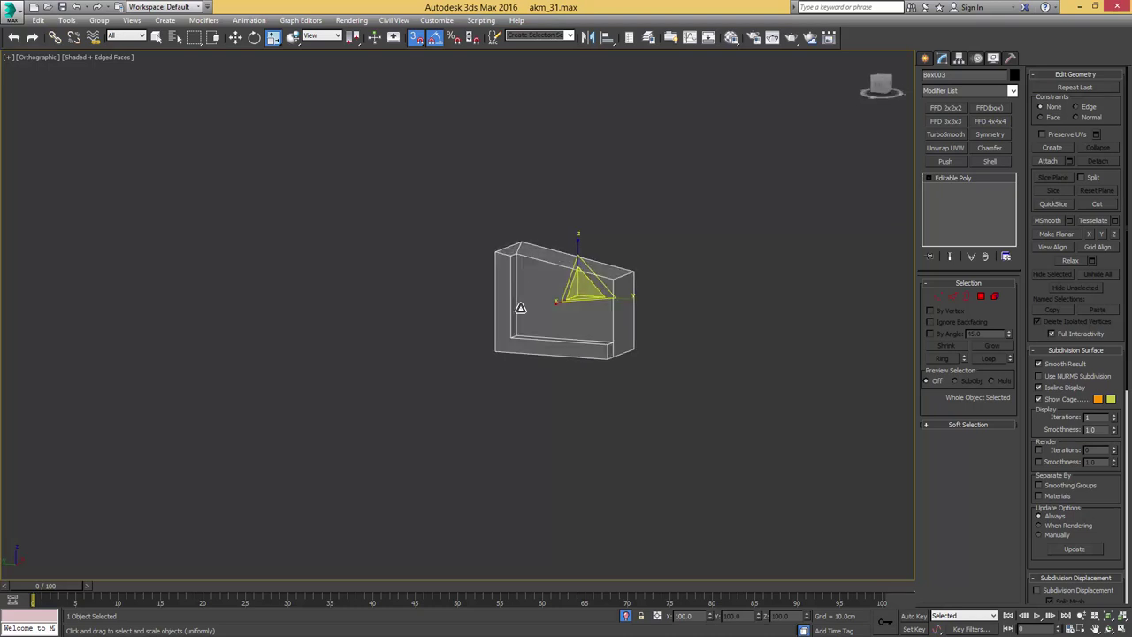
scroll(520, 311, up, 5)
key(2)
key(q)
click(514, 371)
key(alt+q)
scroll(522, 372, down, 2)
alt+middle_drag(522, 371, 561, 279)
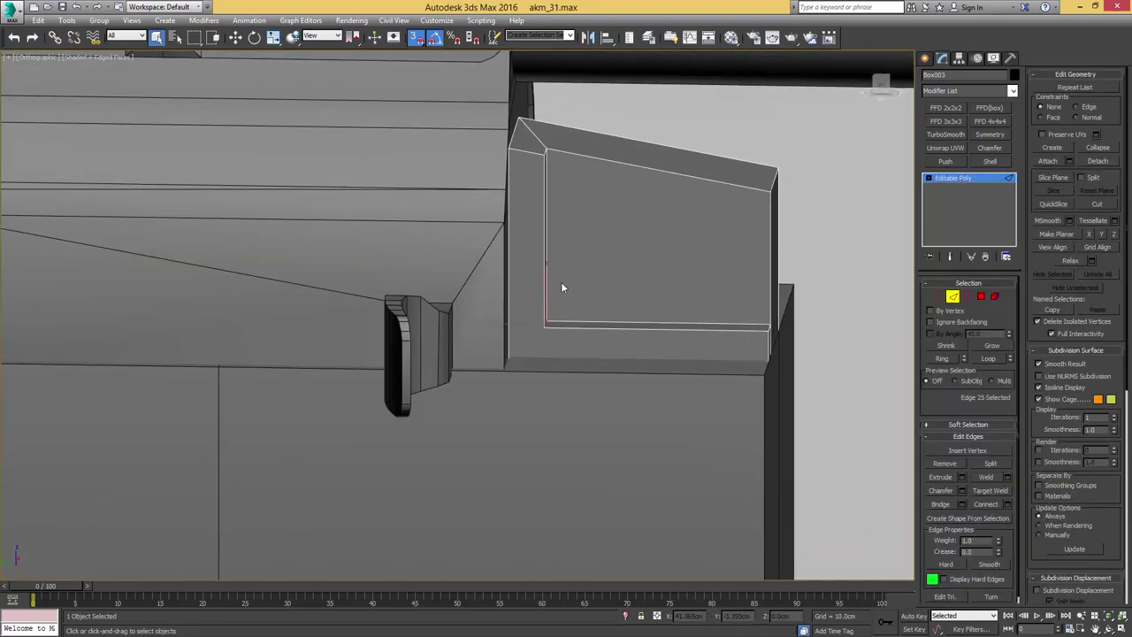
key(l)
scroll(525, 310, up, 10)
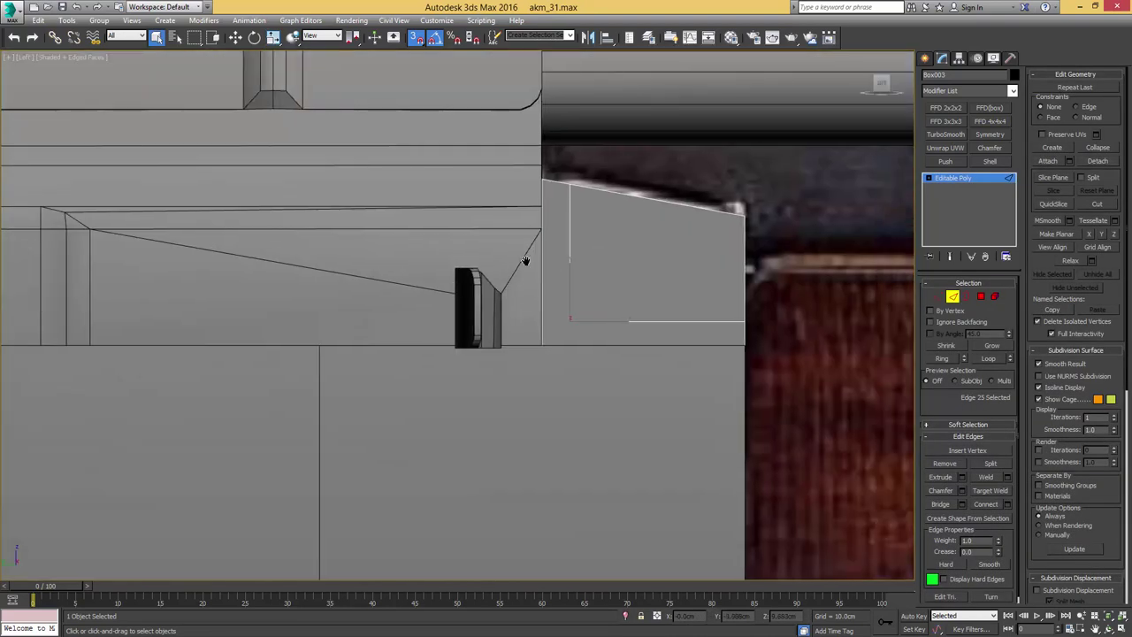
key(F3)
scroll(532, 298, up, 4)
scroll(536, 298, down, 2)
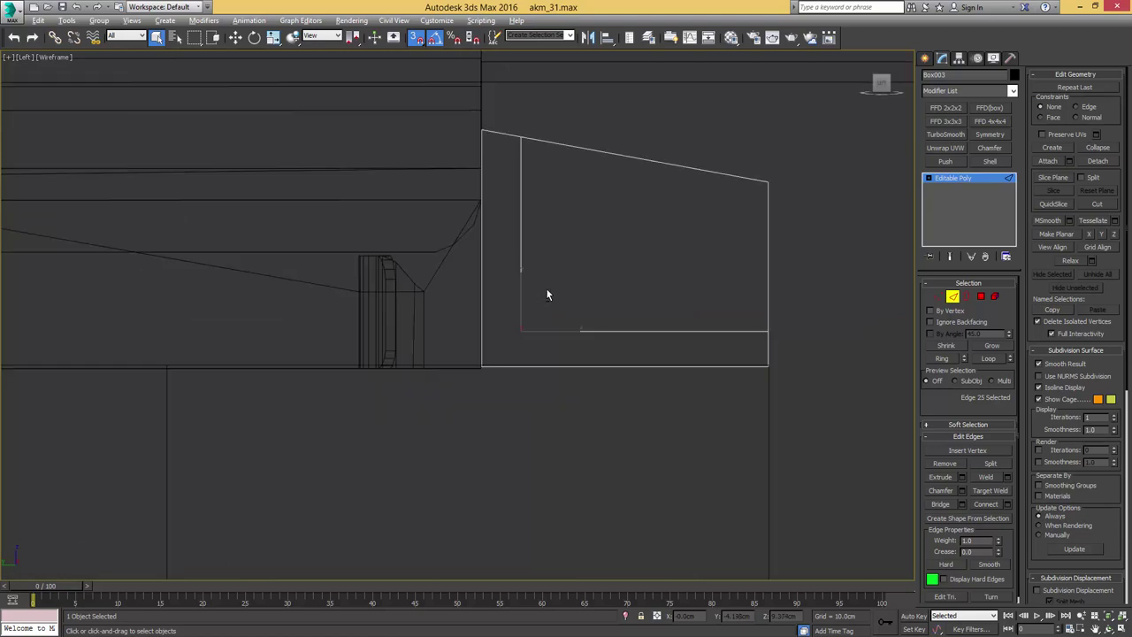
key(F3)
click(962, 490)
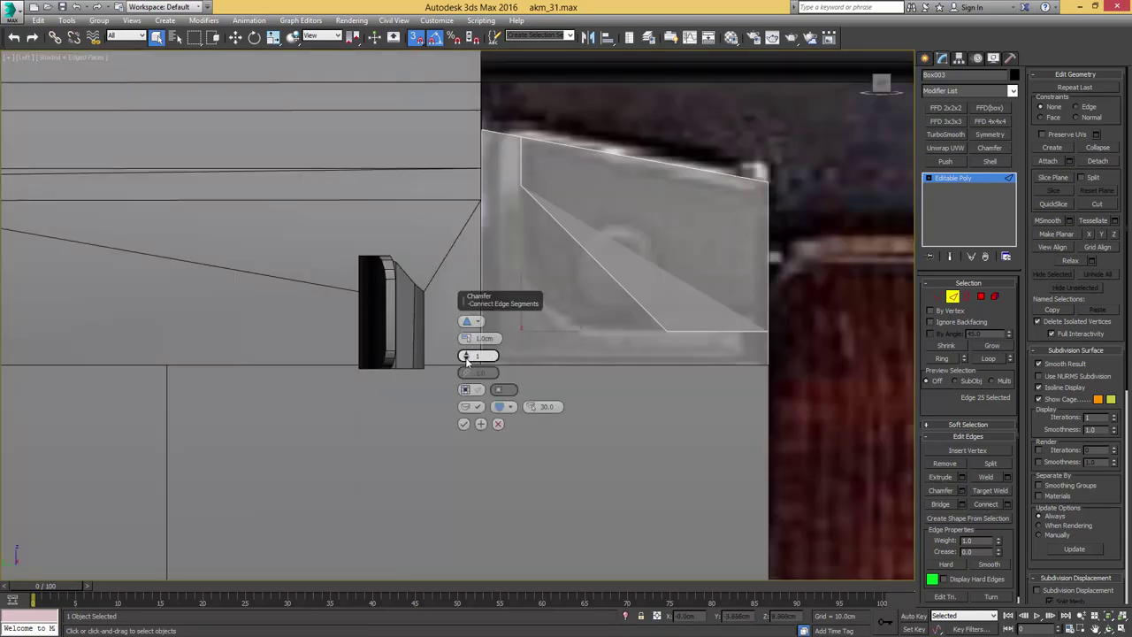
drag(467, 357, 466, 342)
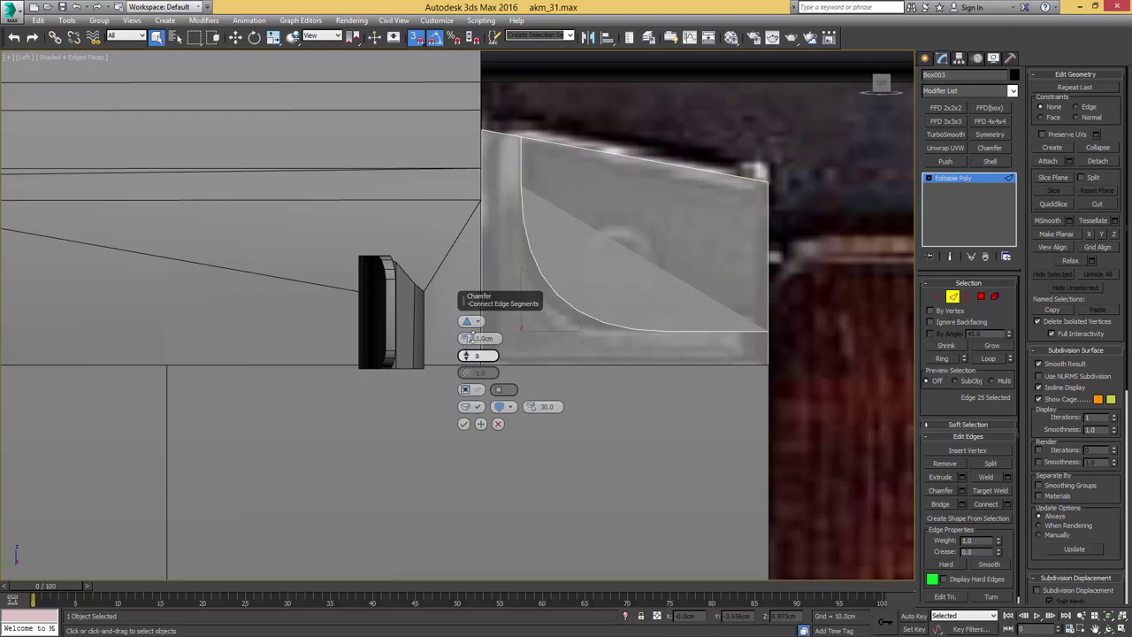
drag(466, 346, 458, 393)
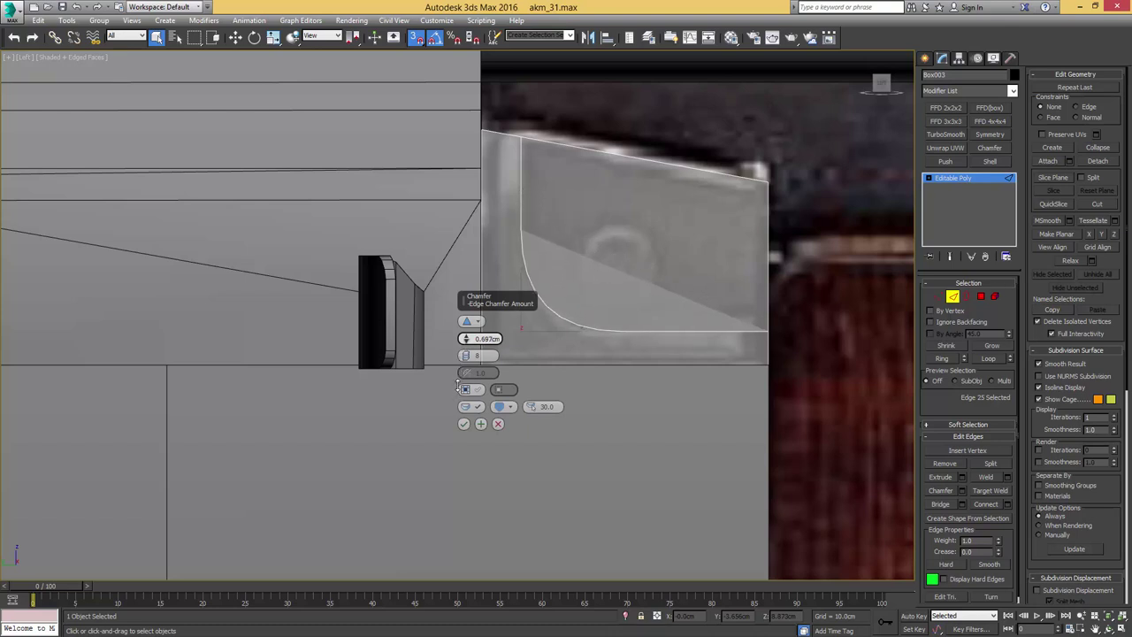
click(465, 425)
- Connect the rounded recess corner's vertices to the block's nearest outer corner vertices with fanned edges
middle_drag(491, 370, 540, 436)
key(1)
key(1)
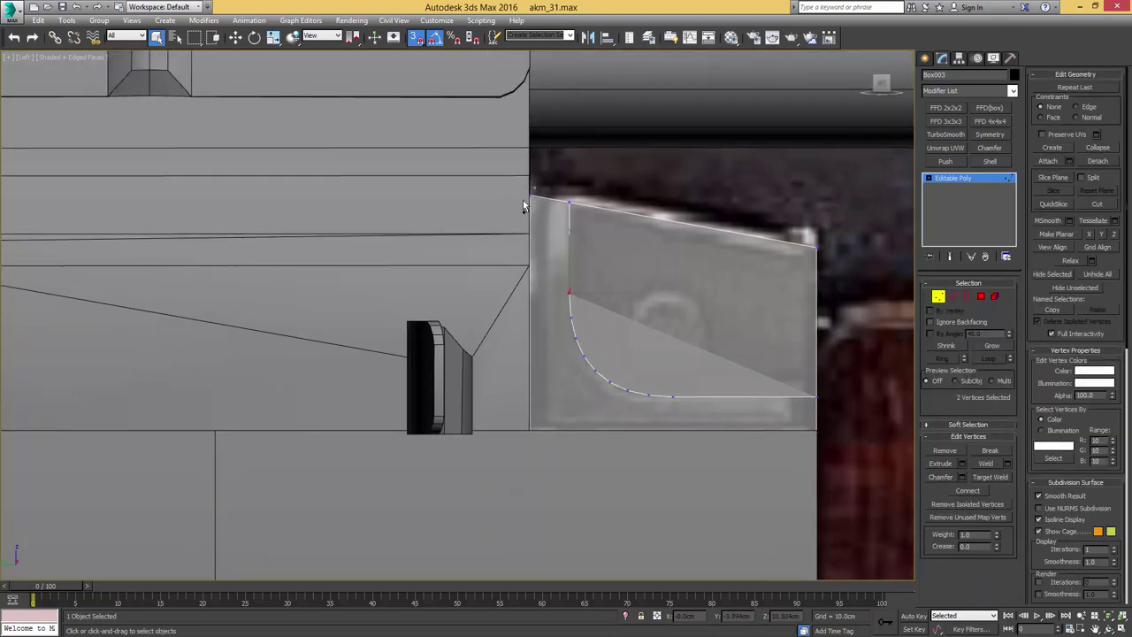
ctrl+drag(523, 201, 521, 203)
key(ctrl+shift+e)
middle_drag(637, 350, 632, 310)
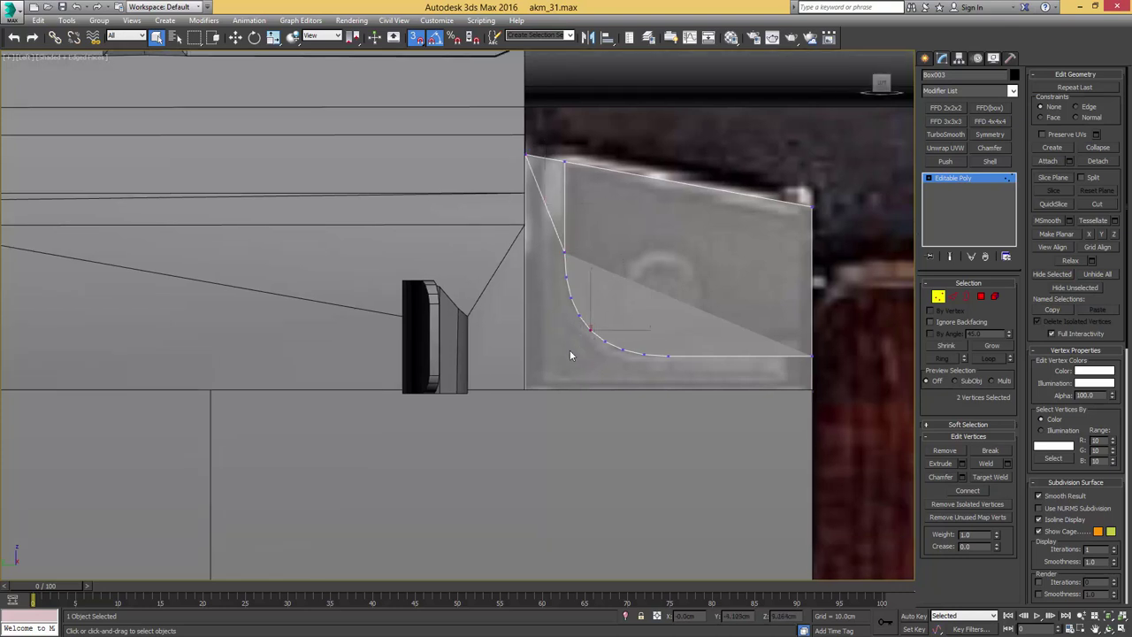
ctrl+drag(499, 414, 501, 414)
key(ctrl+shift+e)
middle_drag(553, 308, 558, 341)
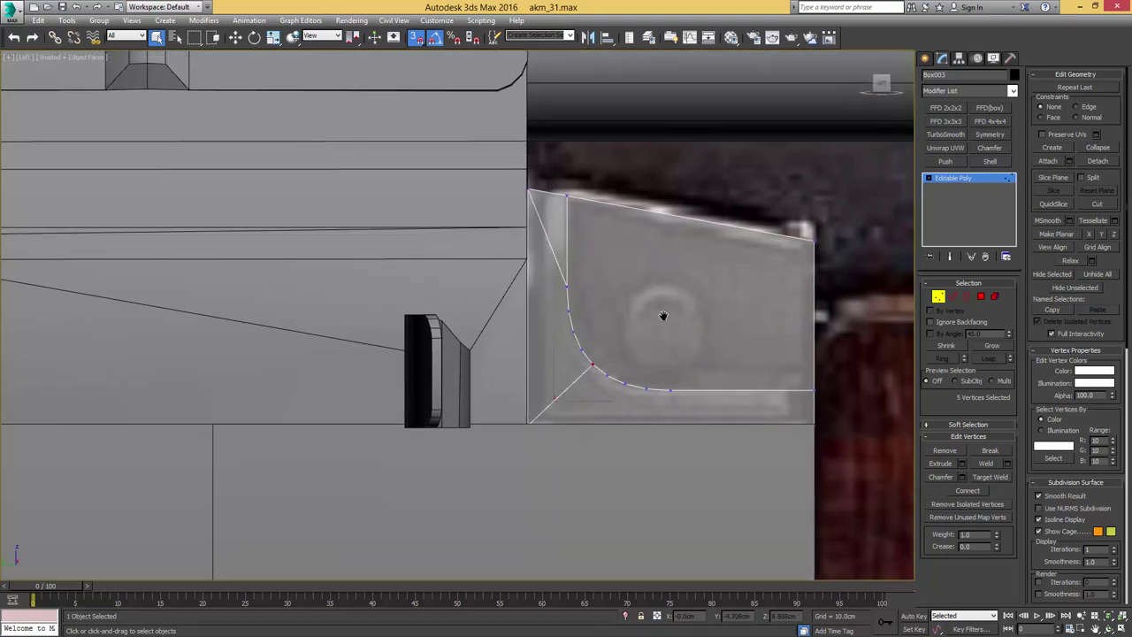
middle_drag(662, 315, 591, 301)
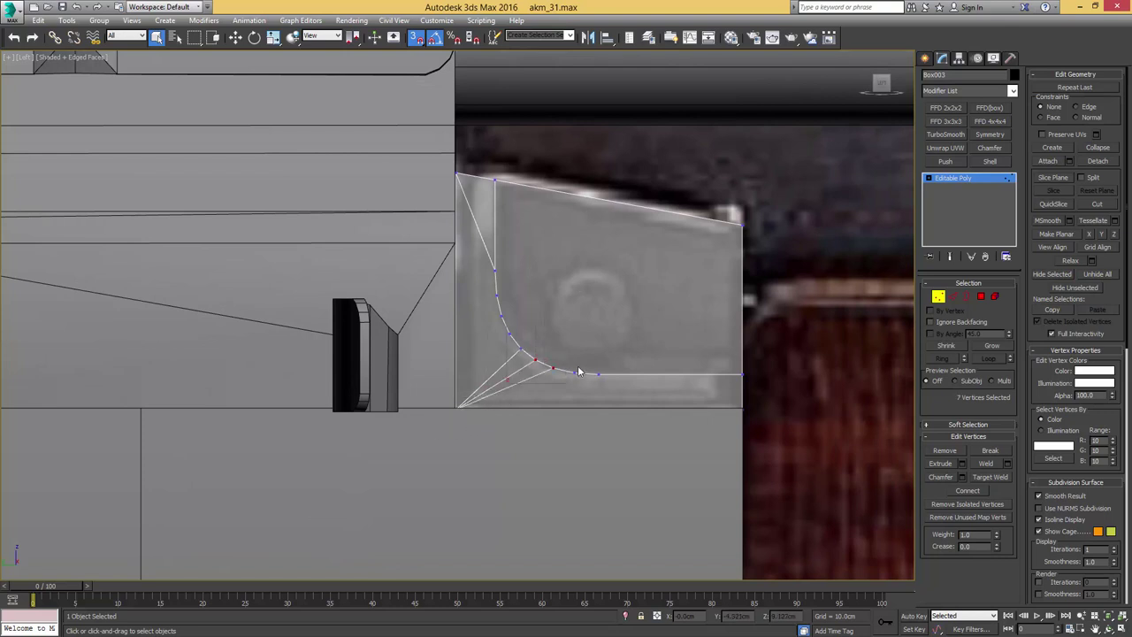
drag(581, 366, 554, 399)
middle_drag(505, 278, 579, 336)
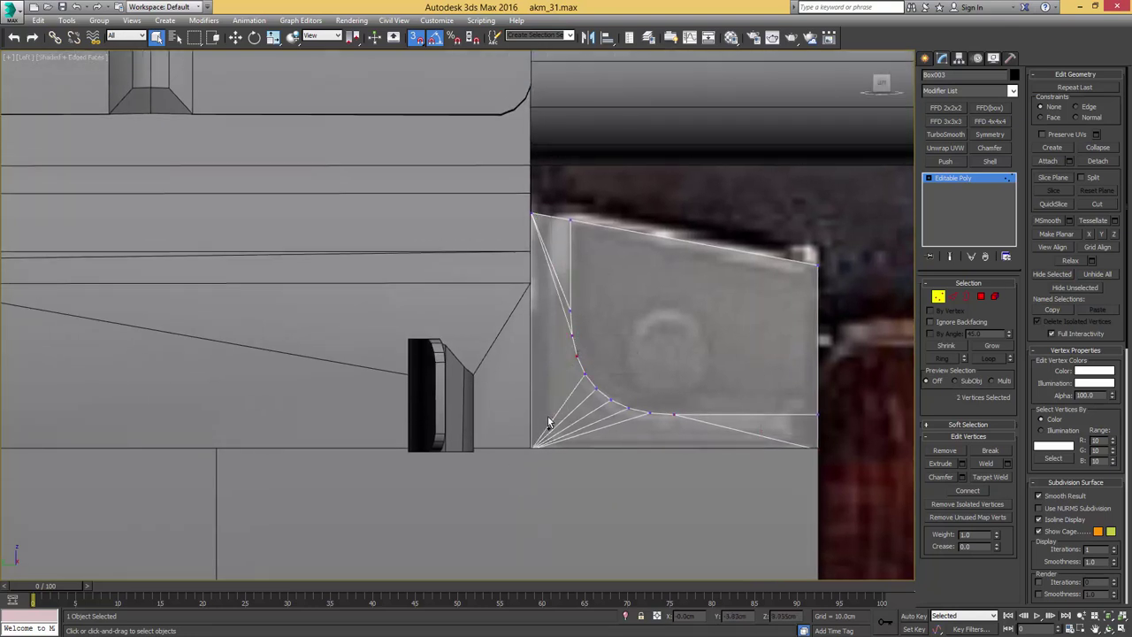
- Move the whole block about 0.45 cm outward along X, toward the receiver's outer side
middle_drag(517, 343, 651, 359)
scroll(547, 370, down, 4)
key(1)
key(w)
key(s)
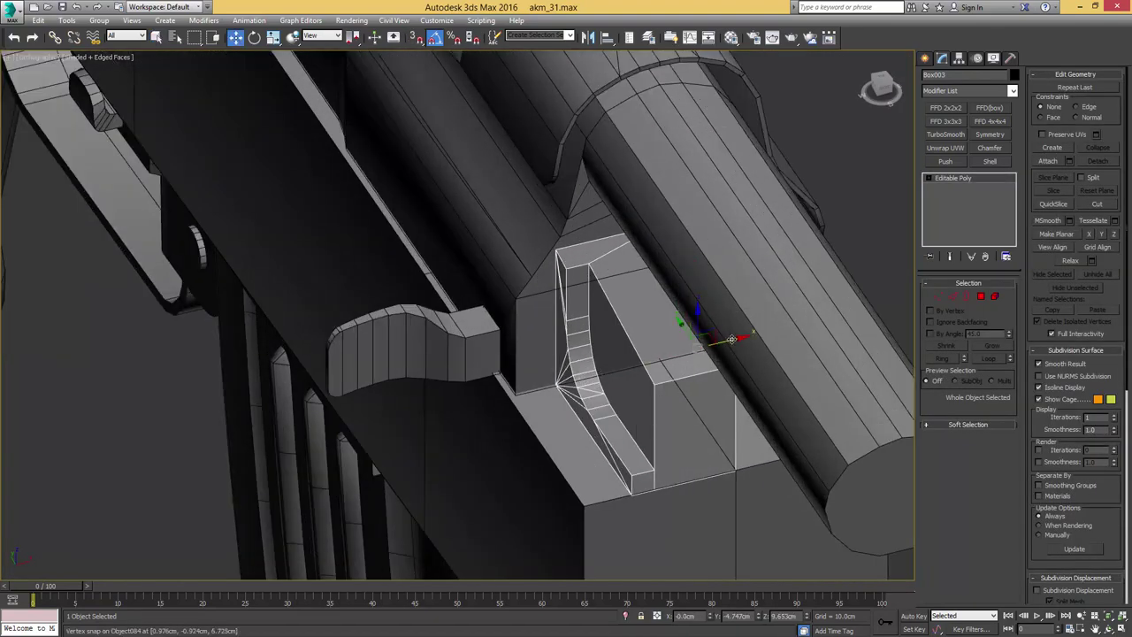
drag(732, 341, 689, 346)
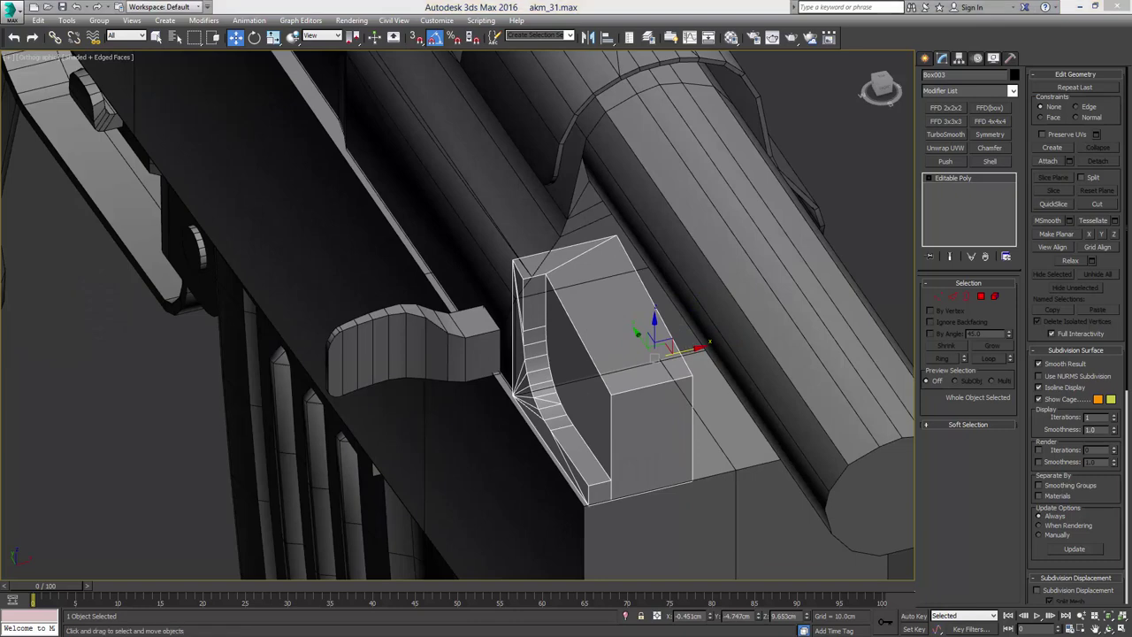
mouse_move(1131, 140)
mouse_down()
mouse_move(983, 159)
mouse_move(1131, 159)
mouse_up()
- Remove the diagonal edges running from the block's upper outer corner to the top of the recess curve
alt+middle_drag(609, 182, 599, 135)
scroll(584, 159, up, 5)
key(2)
click(695, 298)
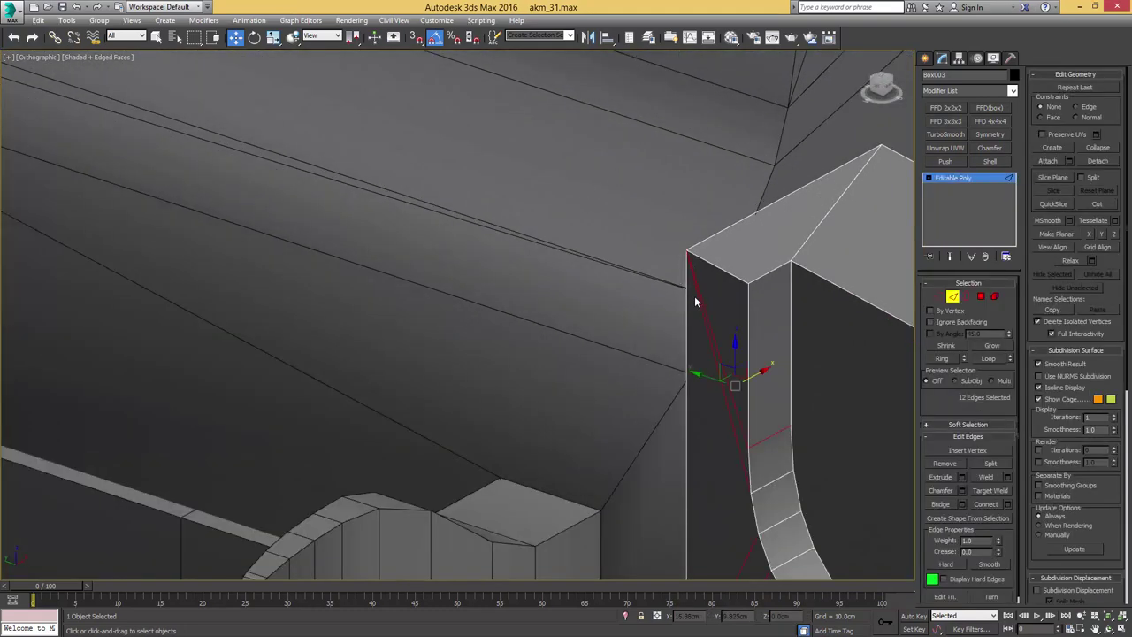
key(q)
key(BackSpace)
- Chamfer the short top edge of the block's raised outer rim by about 0.23 cm with 1 segment
middle_drag(708, 316, 670, 299)
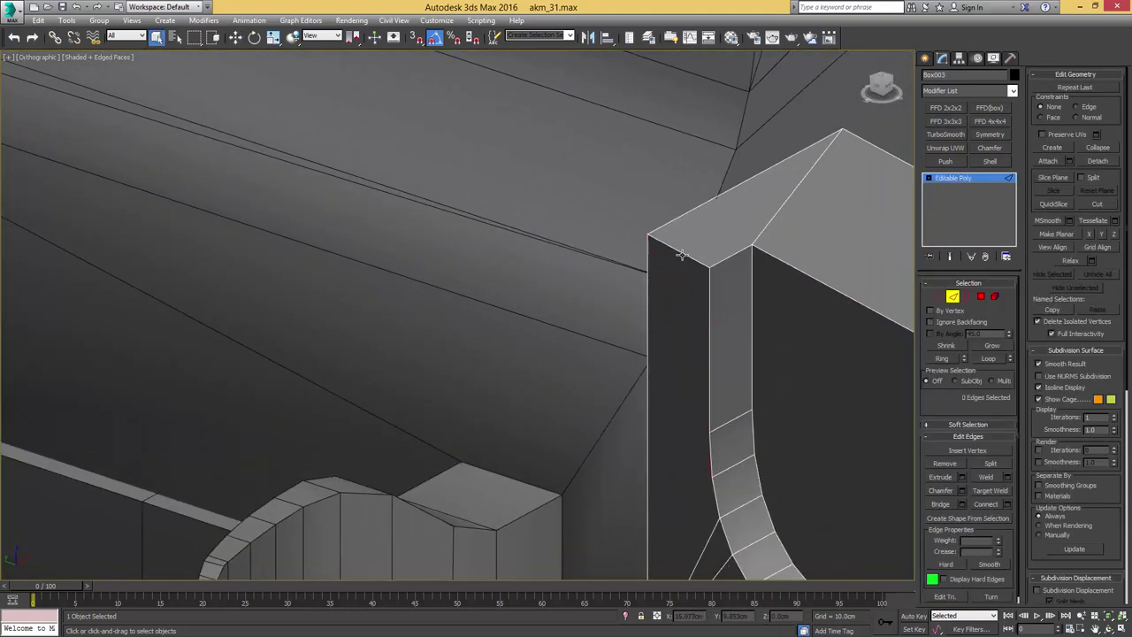
middle_drag(695, 258, 657, 271)
click(962, 490)
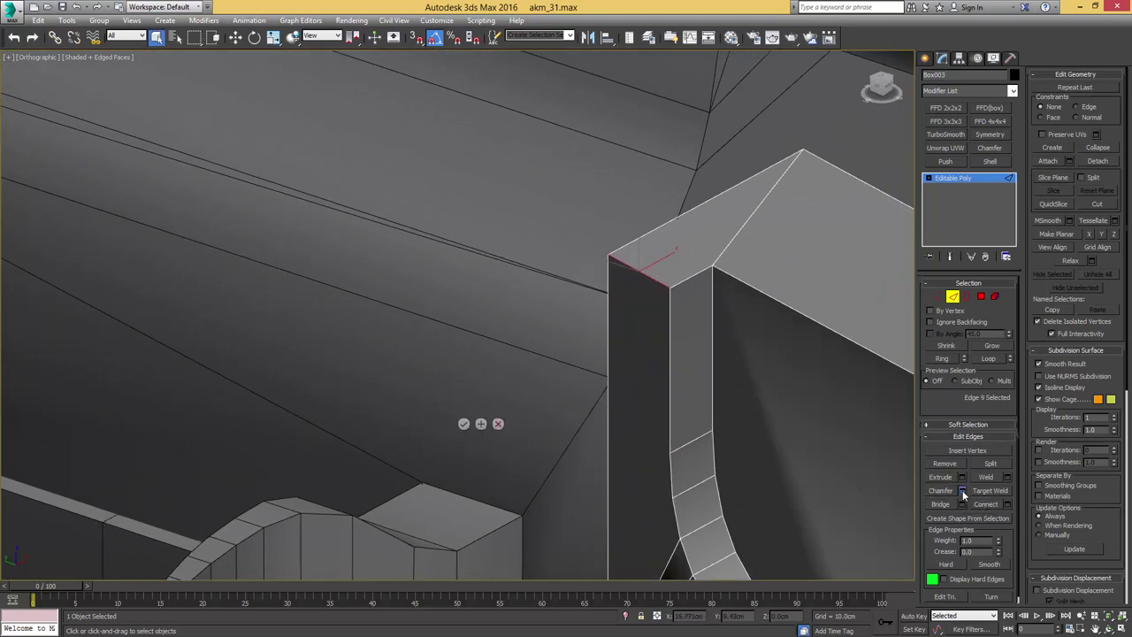
drag(467, 356, 469, 372)
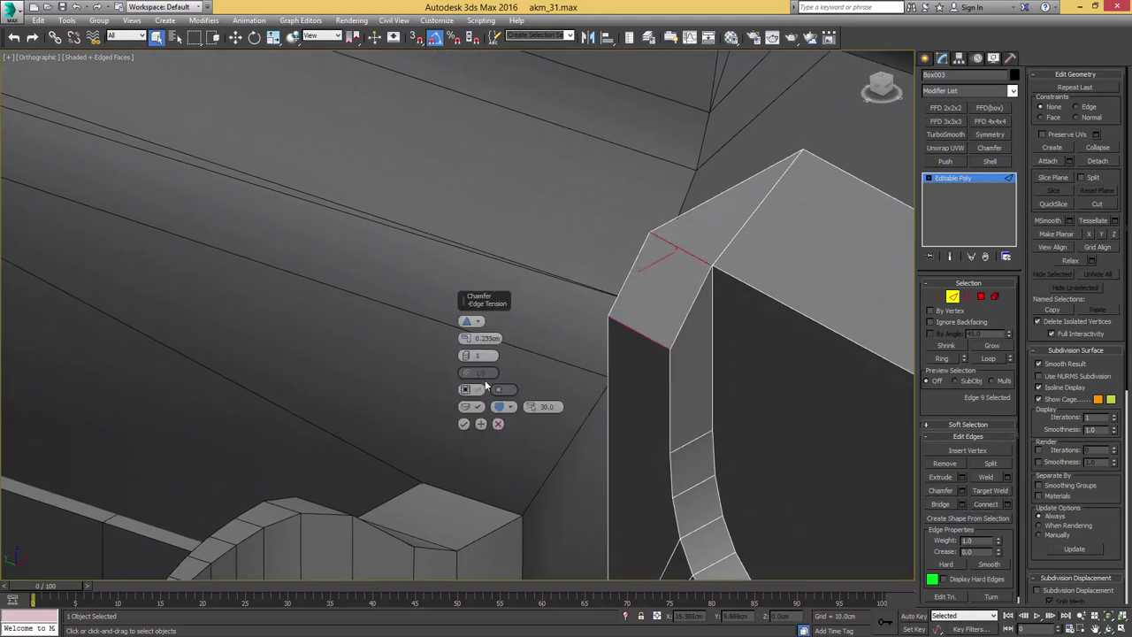
click(464, 424)
alt+middle_drag(485, 422, 873, 347)
key(1)
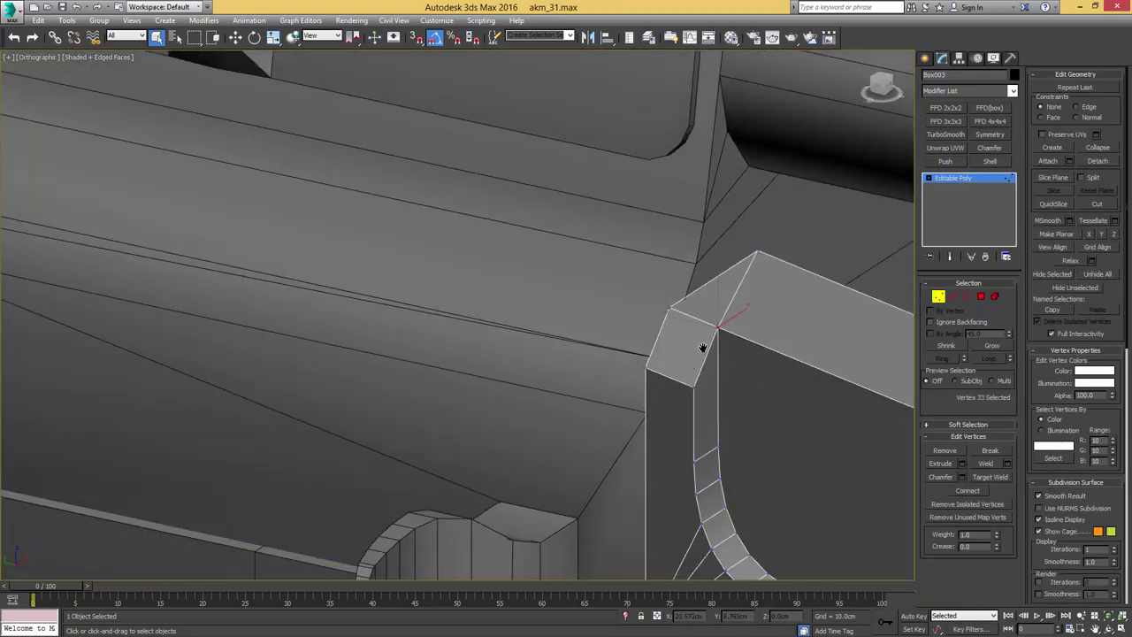
- Chamfer the lower short edge of the block's bevelled upper rim corner to round it further
scroll(696, 385, up, 4)
key(2)
click(696, 377)
scroll(696, 376, down, 4)
alt+middle_drag(696, 376, 690, 347)
key(w)
key(ctrl+alt+c)
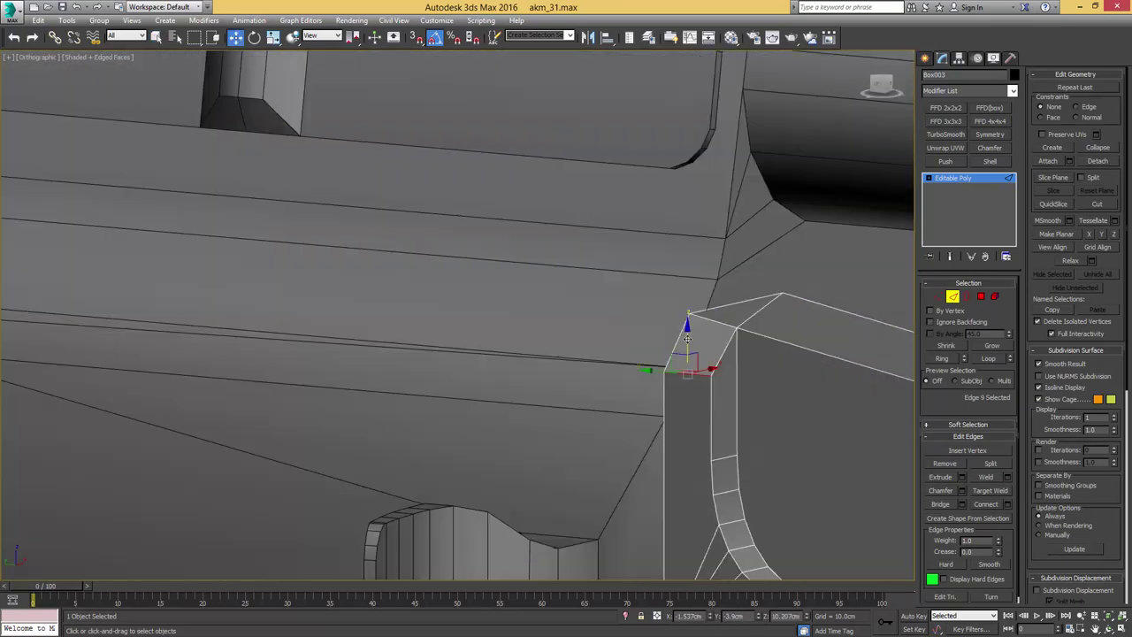
alt+middle_drag(701, 396, 692, 369)
key(ctrl+shift+c)
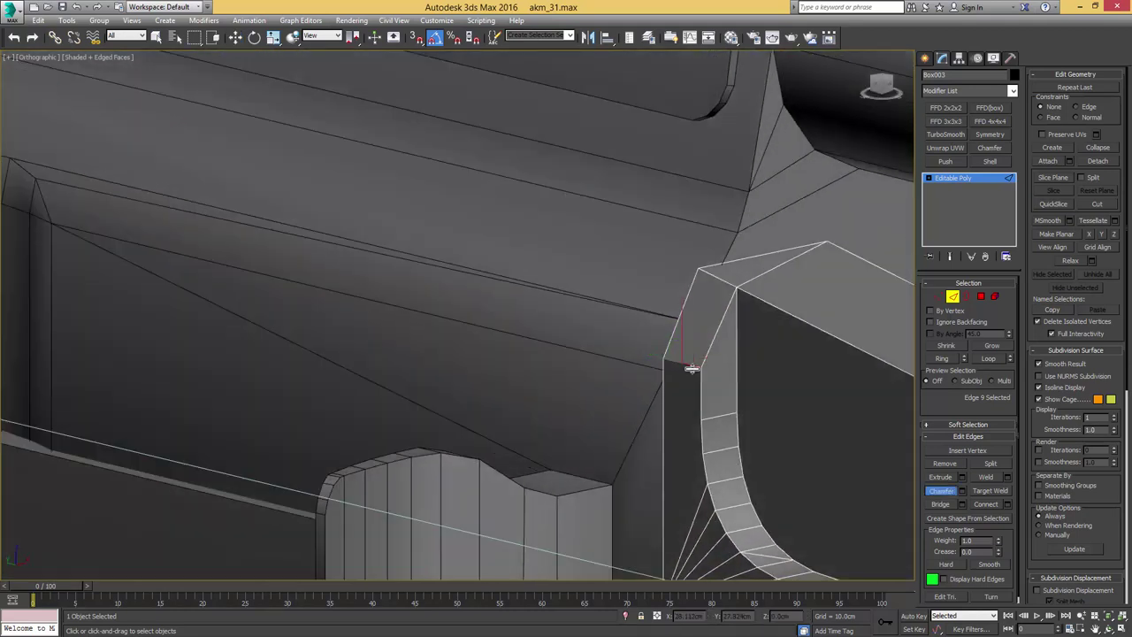
drag(693, 368, 698, 315)
key(w)
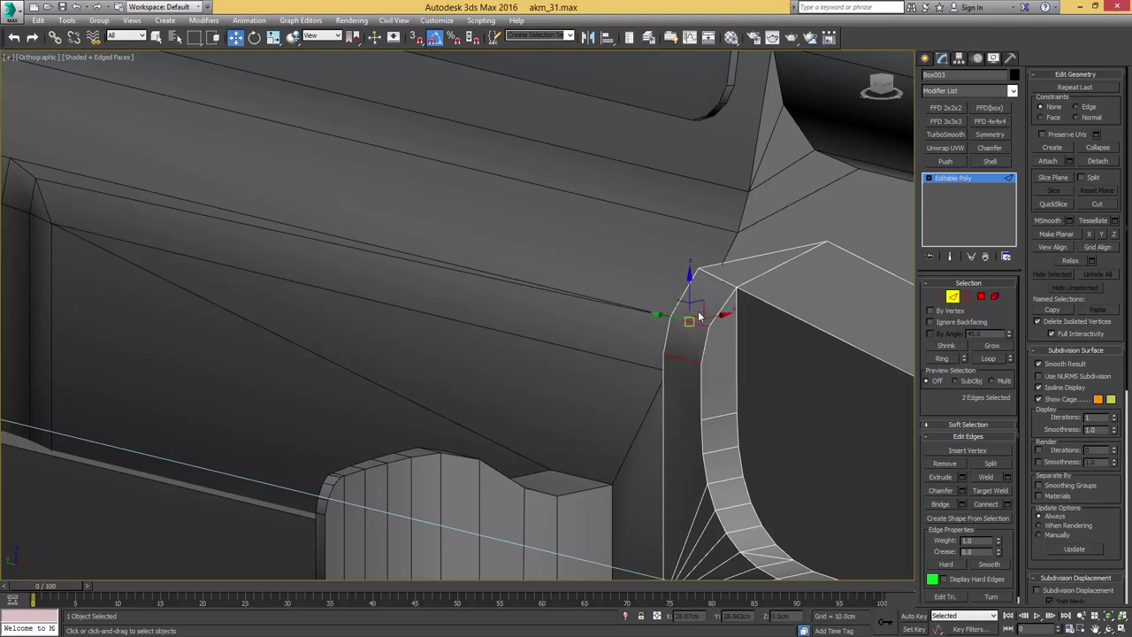
- Connect the rounded rim corner's lower vertices to the recess curve's upper vertices with diagonal edges across the recess wall and outer face
mouse_move(725, 301)
alt+middle_down()
mouse_move(768, 294)
mouse_move(757, 301)
mouse_move(751, 287)
mouse_move(722, 316)
mouse_move(725, 343)
alt+middle_up()
scroll(724, 343, up, 4)
middle_drag(718, 385, 759, 364)
key(1)
ctrl+click(761, 358)
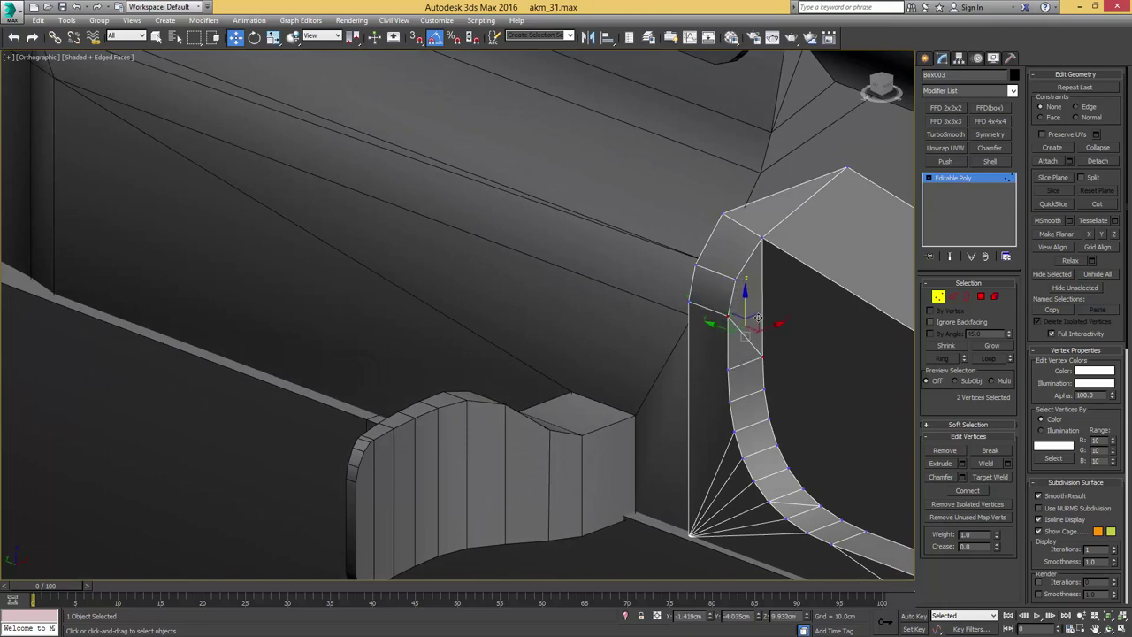
key(q)
alt+middle_drag(741, 336, 703, 329)
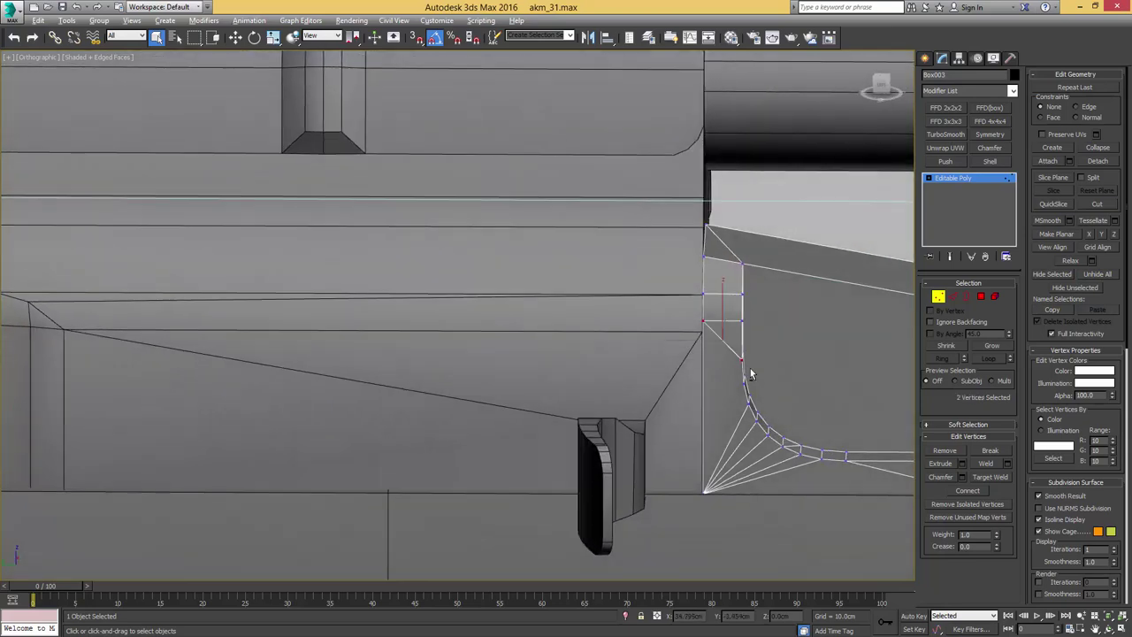
alt+middle_drag(750, 374, 748, 381)
ctrl+drag(691, 331, 718, 328)
key(ctrl+shift+e)
scroll(718, 328, down, 4)
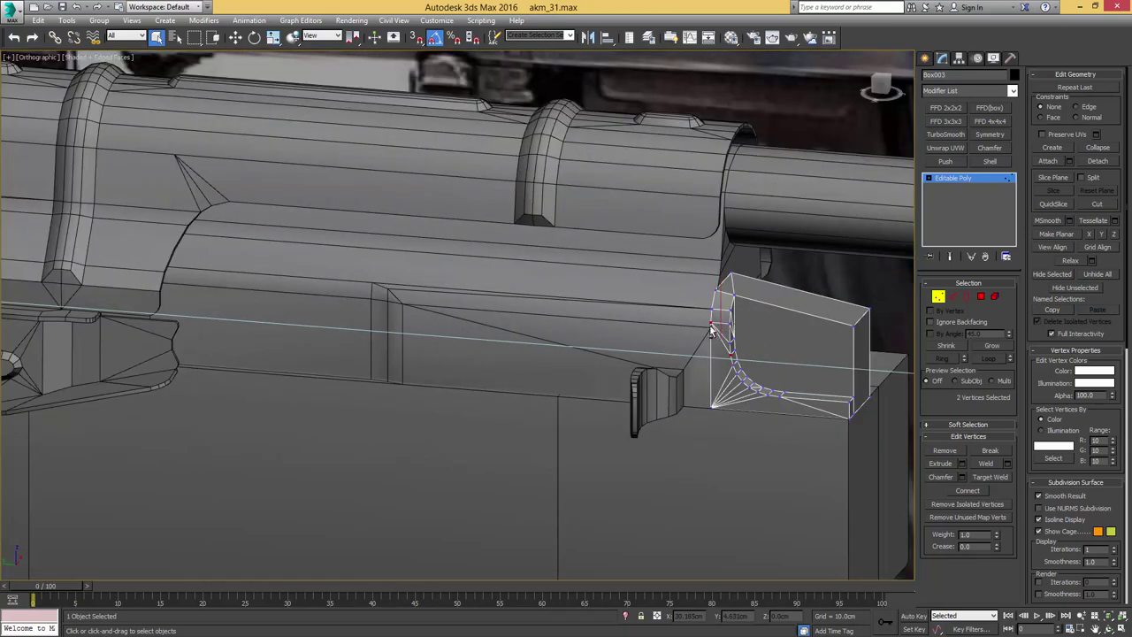
- Select the short top edge at the block's handguard end, opposite the rounded rim corner
alt+middle_drag(718, 328, 664, 358)
middle_drag(840, 345, 757, 342)
key(1)
key(2)
click(758, 342)
scroll(758, 343, up, 4)
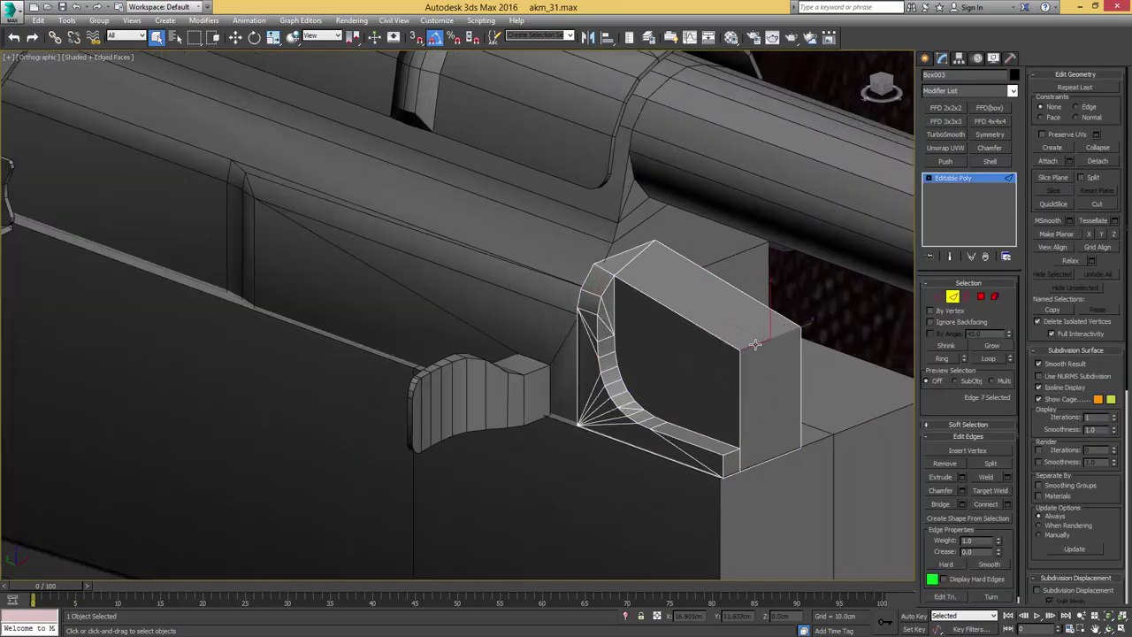
- Chamfer the block's upper muzzle-end edge and round the bevel by adding a Flow Connect edge across it
key(ctrl+shift+c)
drag(758, 342, 760, 336)
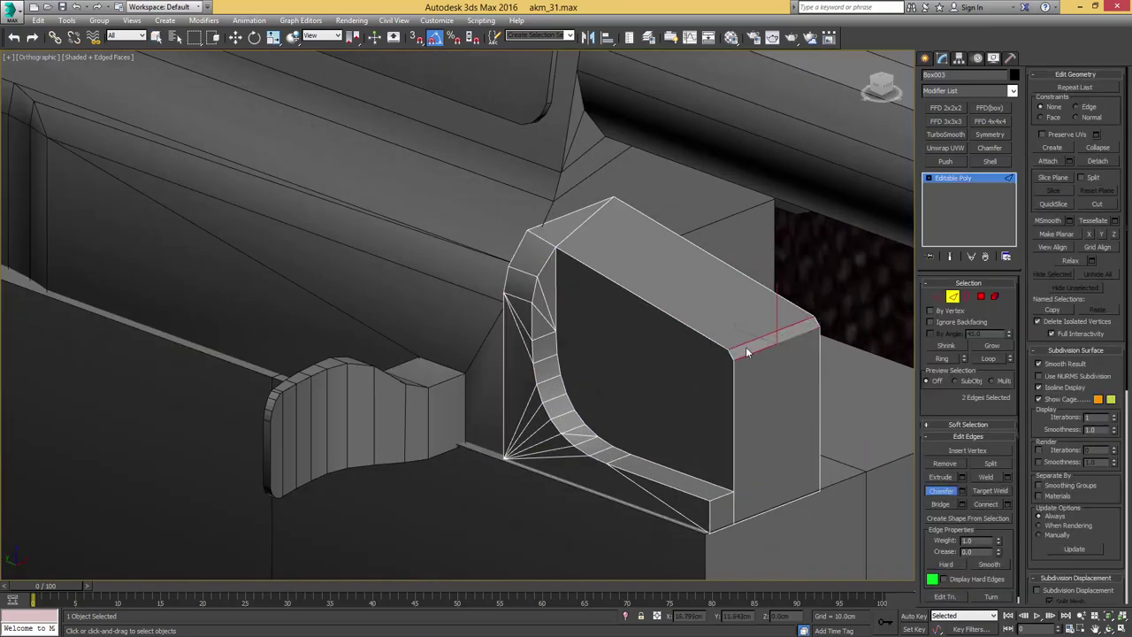
scroll(745, 351, up, 4)
click(723, 358)
key(alt+r)
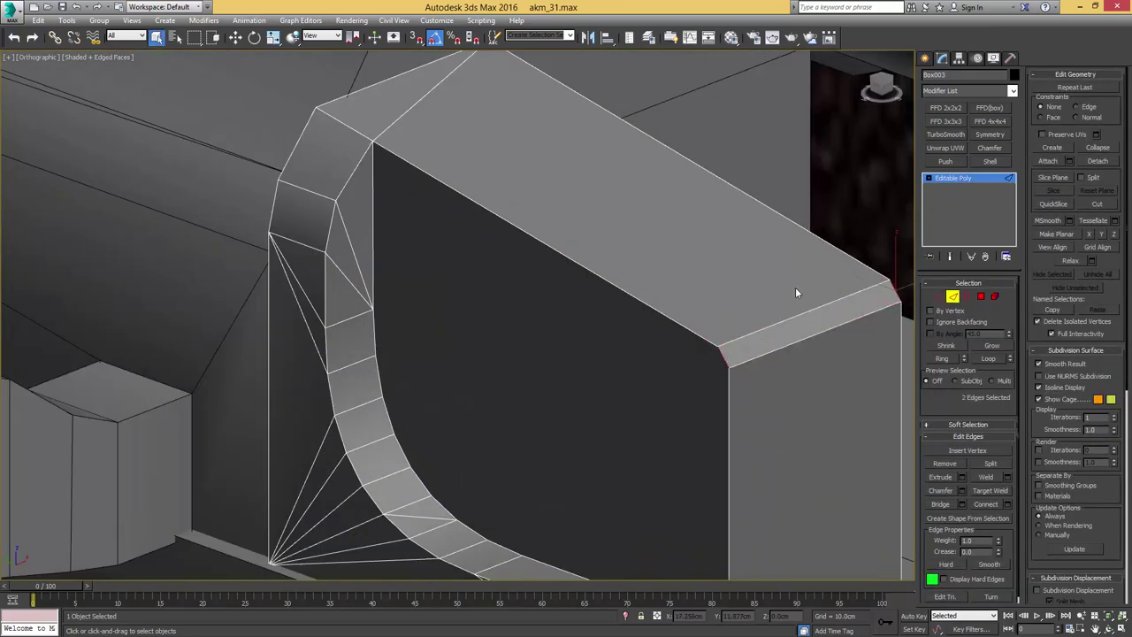
scroll(795, 288, down, 4)
click(671, 38)
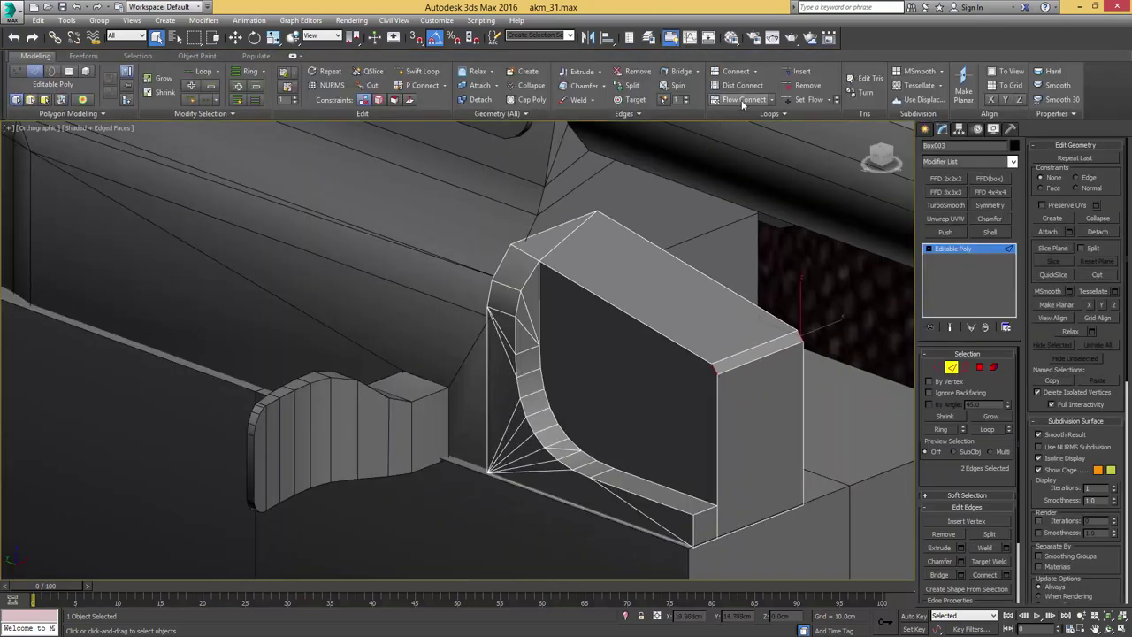
click(741, 102)
scroll(686, 203, down, 4)
key(2)
- Move the block's inner-side vertices about 0.72 cm outward along X to thin it into a plate
alt+middle_drag(685, 202, 656, 390)
key(1)
key(w)
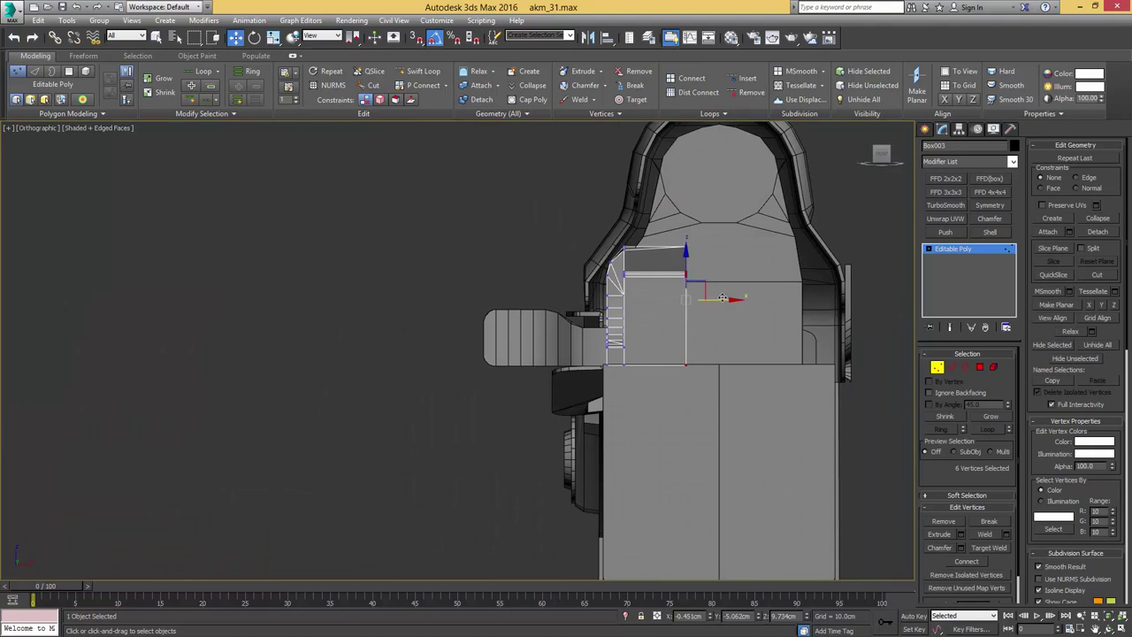
drag(721, 299, 662, 304)
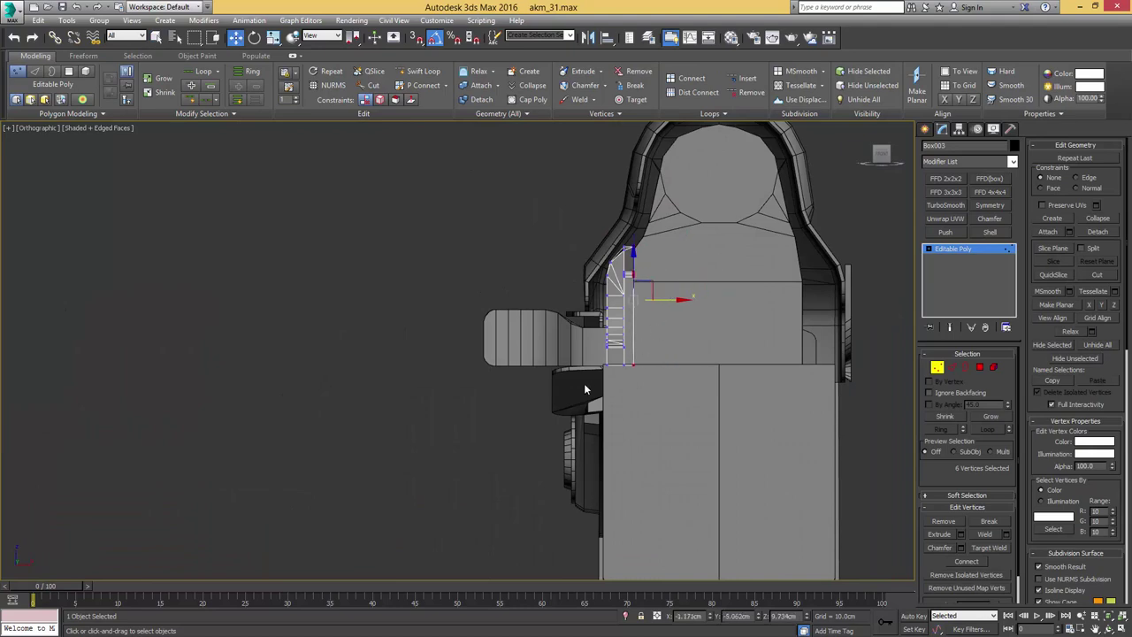
alt+middle_drag(648, 252, 686, 300)
key(4)
click(626, 305)
key(w)
key(4)
- Move only the plate's pivot to X = 0 on the rifle's centre line
scroll(743, 262, down, 4)
alt+middle_drag(743, 261, 707, 142)
click(960, 129)
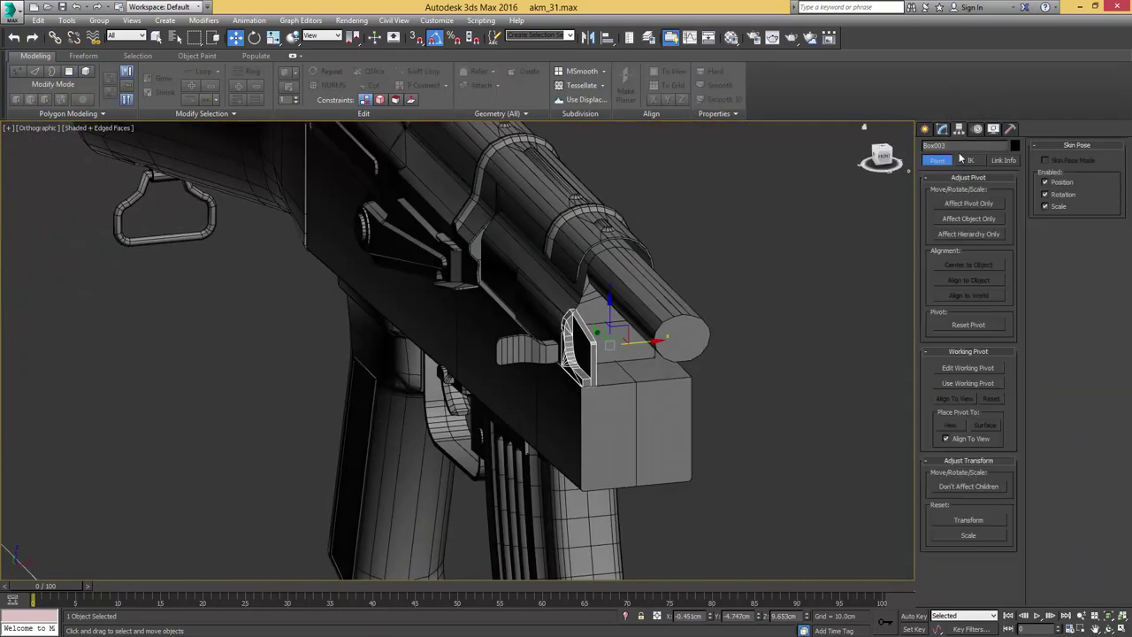
click(968, 203)
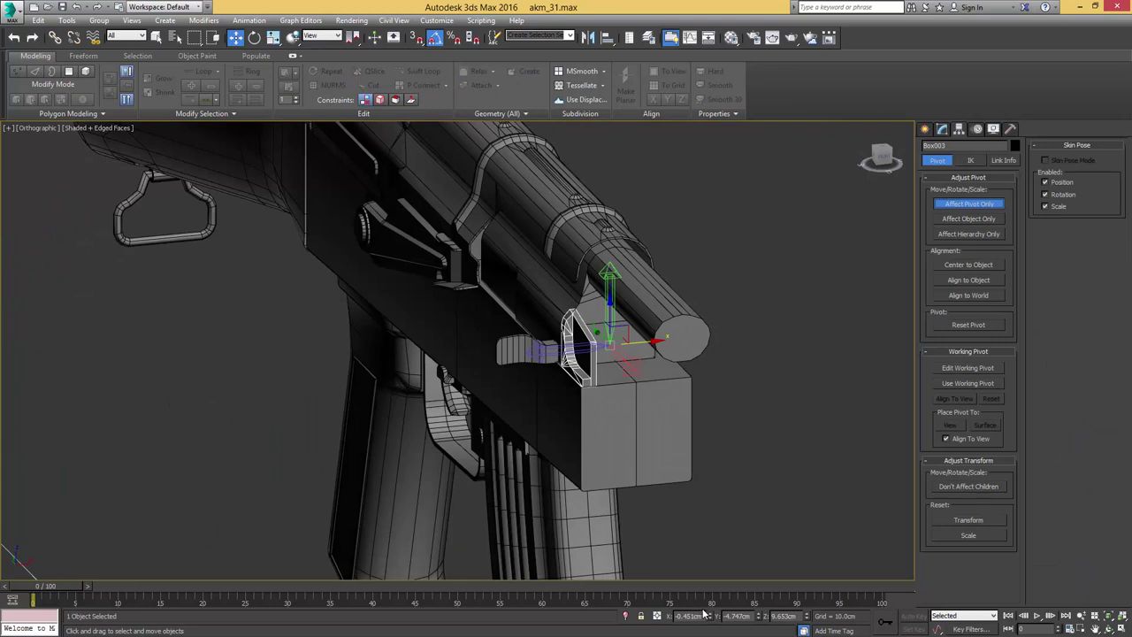
text(0)
key(Return)
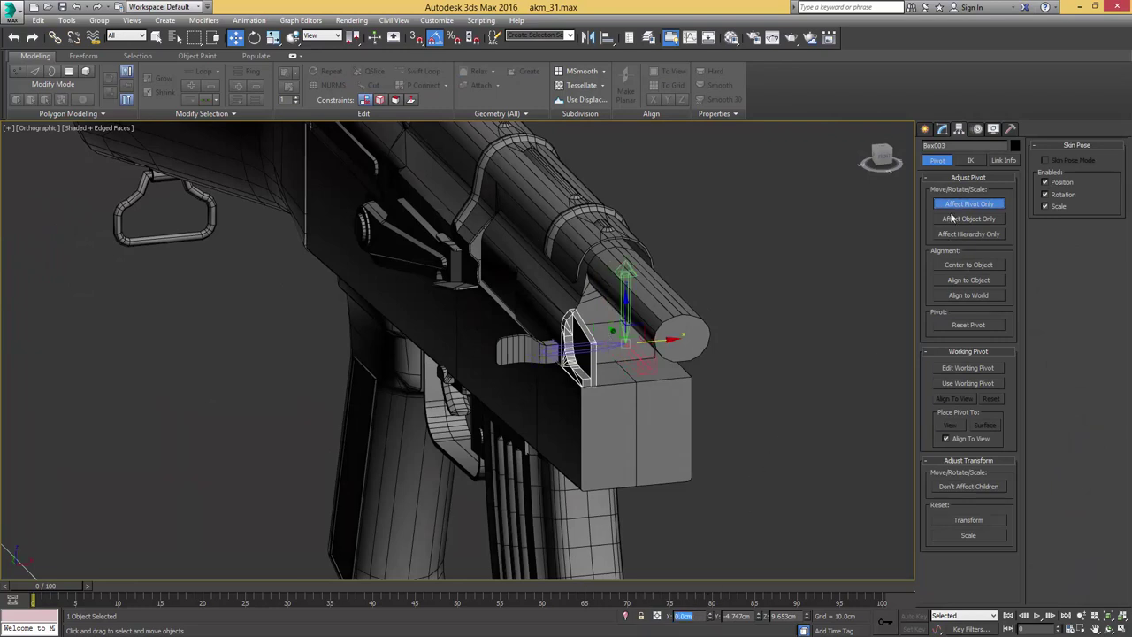
click(955, 204)
- Mirror the plate across the X axis as a copy with zero offset
middle_drag(668, 159, 660, 208)
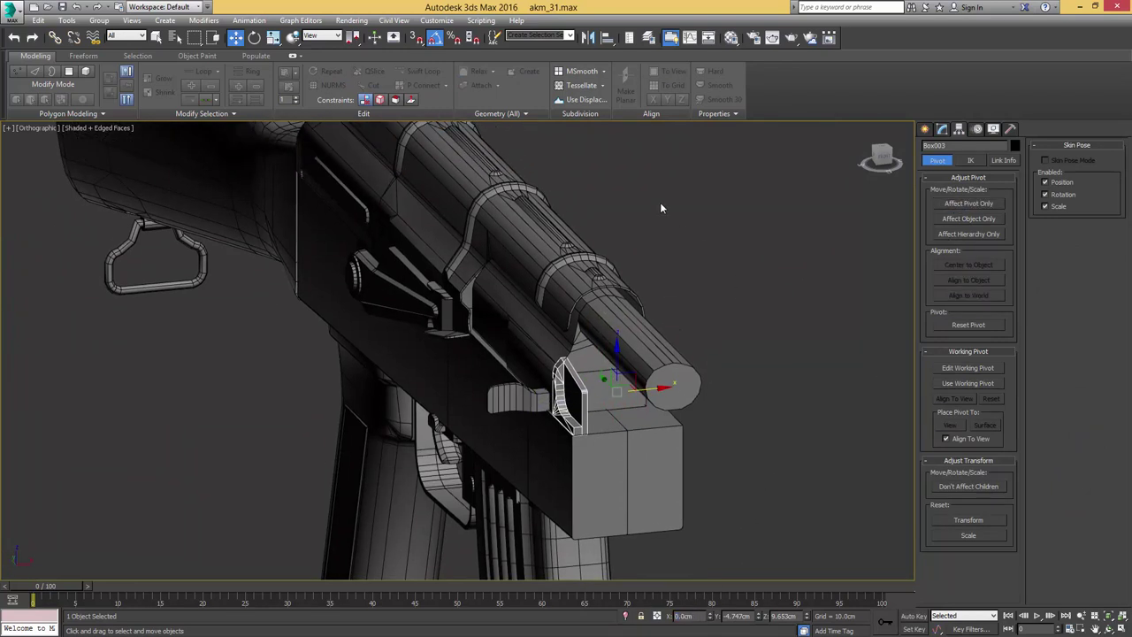
click(589, 38)
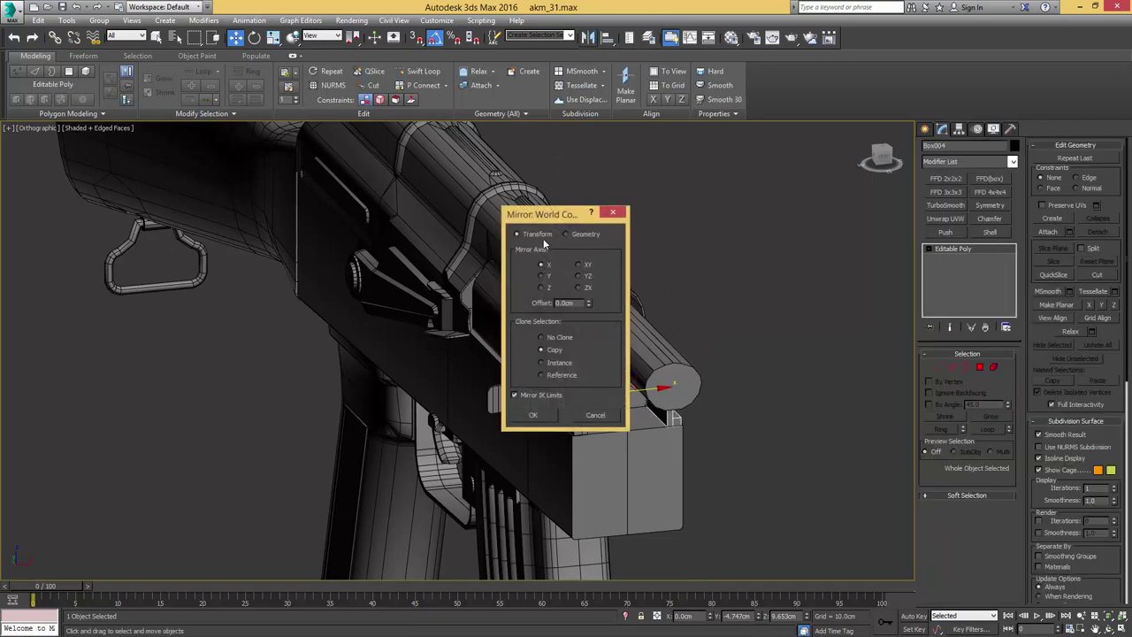
drag(596, 218, 802, 166)
click(737, 365)
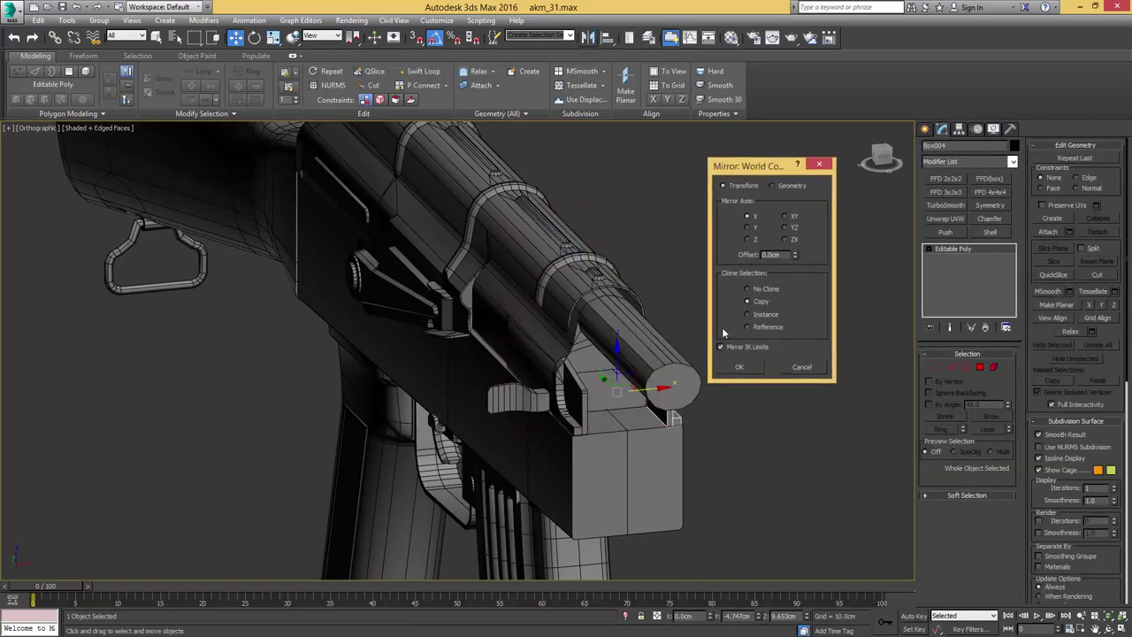
- Isolate both mirrored plates and show them over the rifle reference image in the Right view
alt+middle_drag(709, 322, 587, 297)
scroll(675, 255, down, 3)
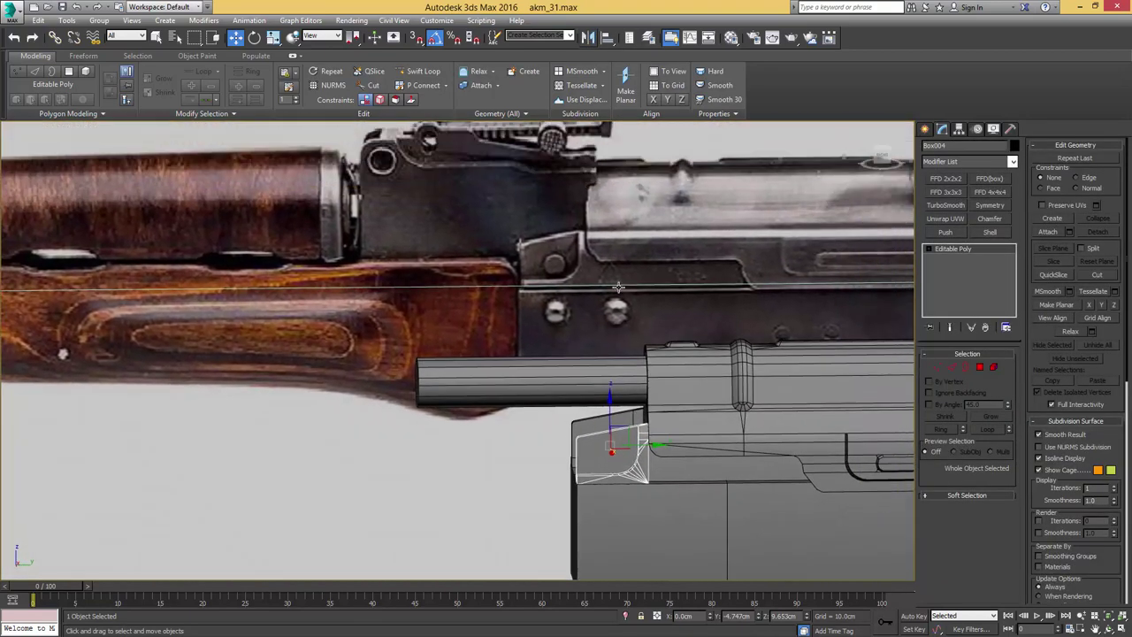
scroll(624, 300, up, 3)
ctrl+click(610, 330)
key(alt+q)
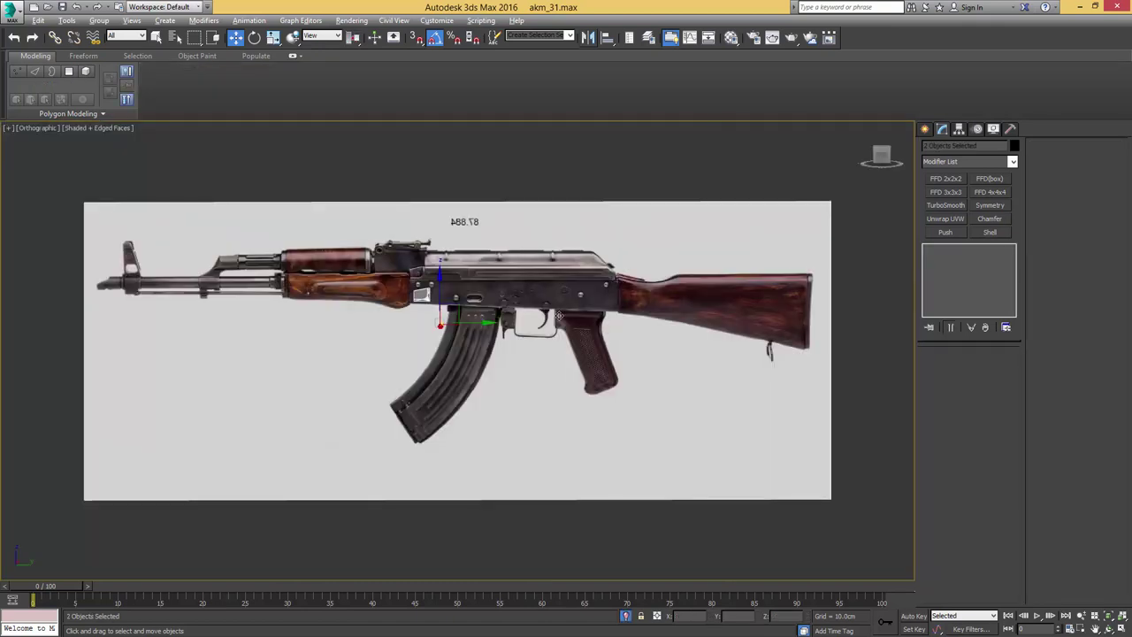
middle_drag(468, 295, 517, 297)
key(r)
scroll(422, 282, up, 8)
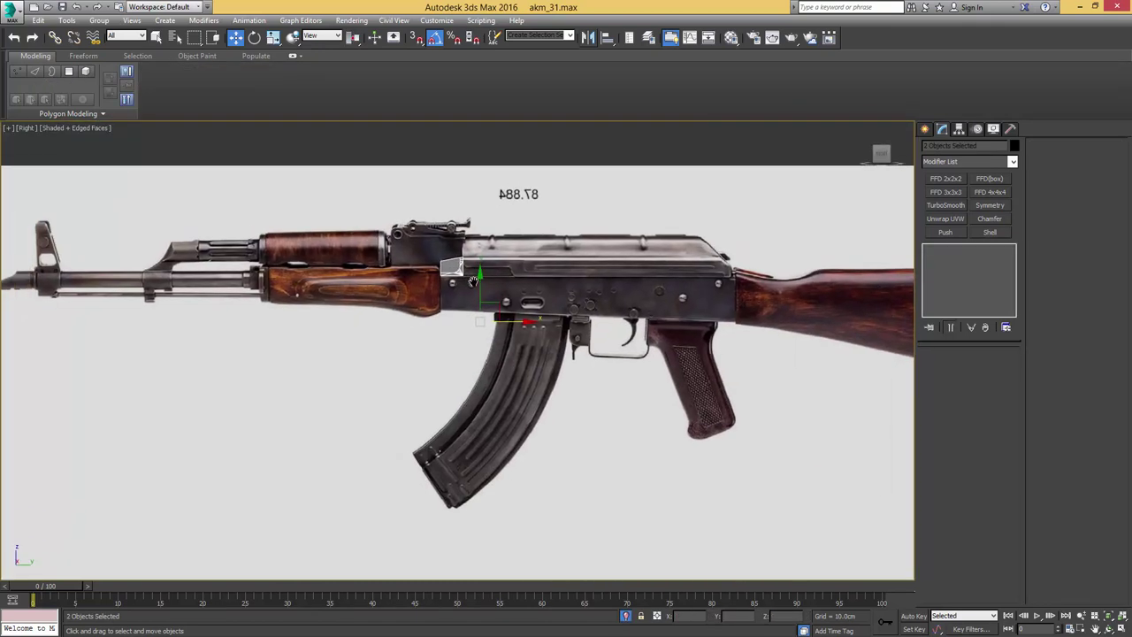
scroll(484, 248, up, 6)
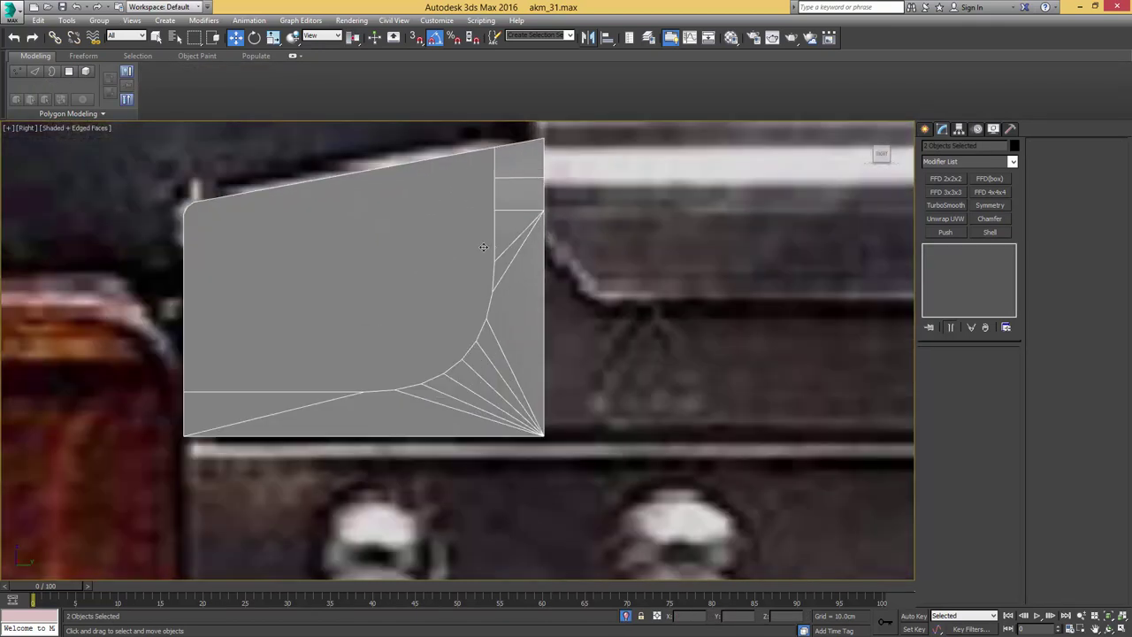
- Select the mirrored plate alone and make it see-through over the reference image
click(671, 38)
click(523, 228)
key(alt+x)
middle_drag(550, 211, 577, 259)
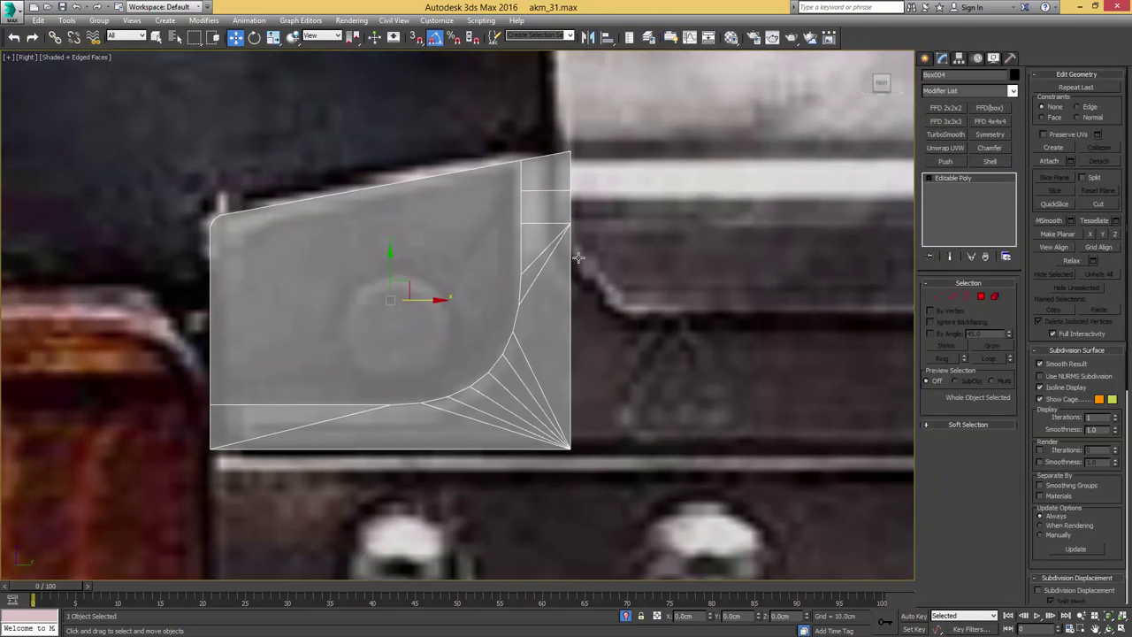
- Connect the plate's rear vertical edges with a horizontal edge, using the Edge constraint to fit its height to the reference ledge
scroll(581, 261, down, 2)
key(2)
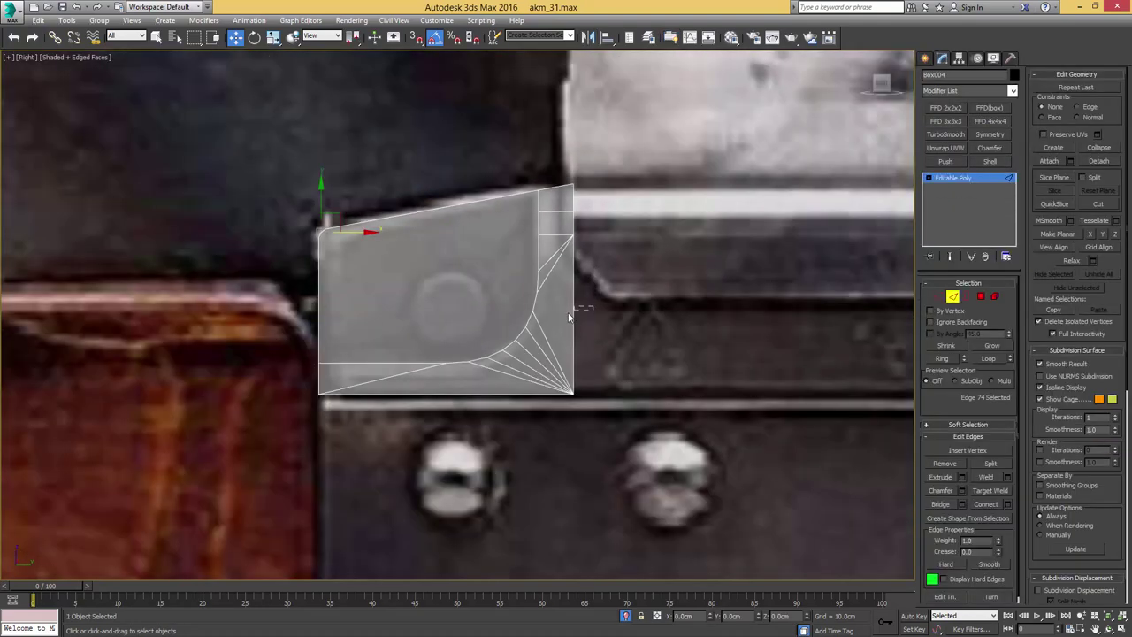
drag(562, 321, 598, 314)
alt+middle_drag(598, 315, 558, 320)
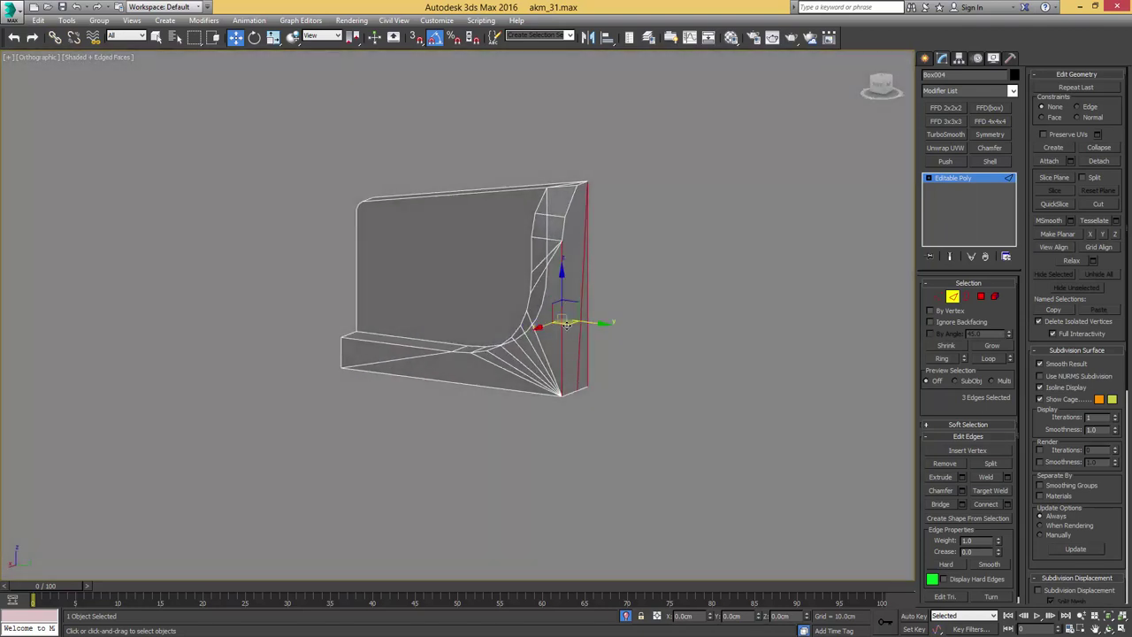
key(ctrl+shift+e)
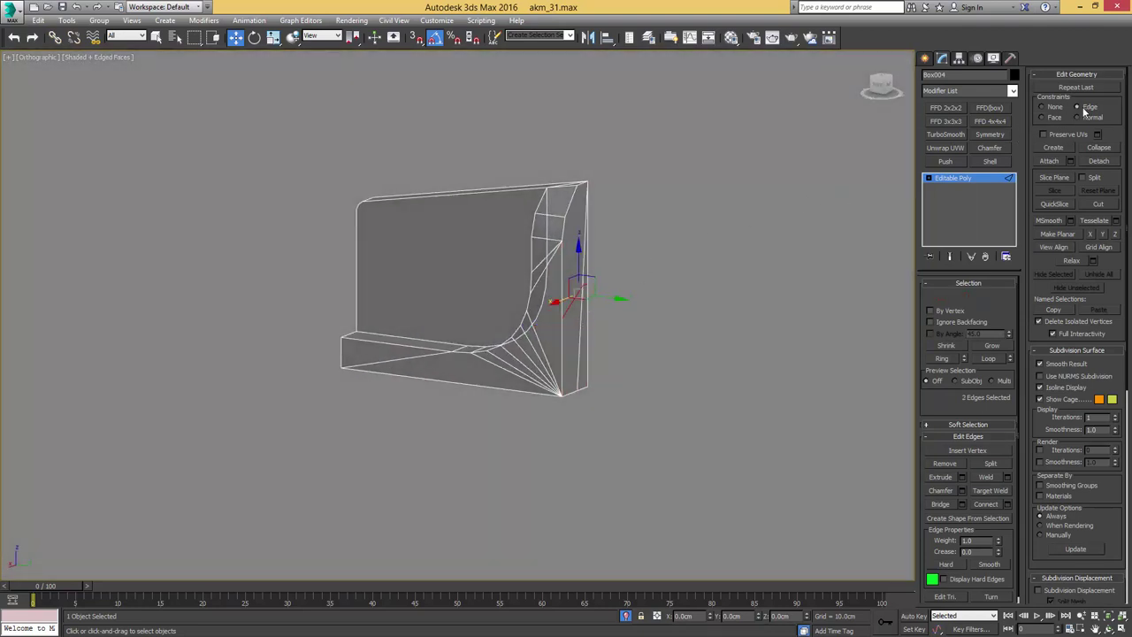
middle_drag(706, 297, 753, 325)
scroll(634, 324, up, 2)
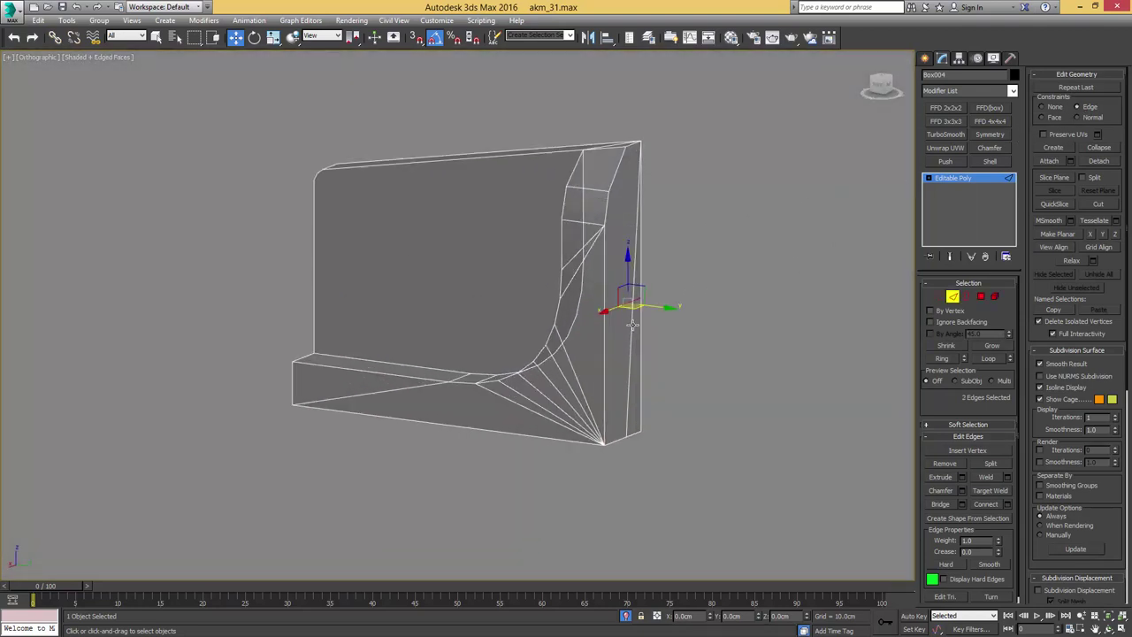
alt+middle_drag(633, 324, 611, 361)
- Target-weld the extra middle vertices of the plate's rear end into the adjacent corner vertices
key(1)
key(ctrl+shift+w)
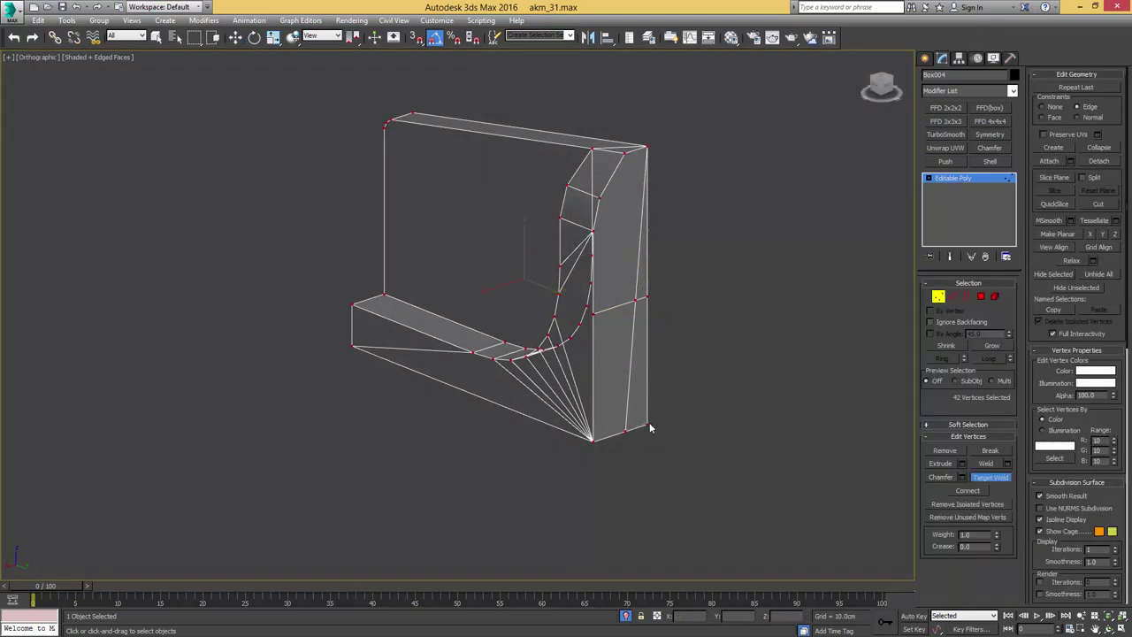
alt+click(636, 302)
alt+middle_drag(636, 303, 593, 395)
click(643, 383)
click(654, 380)
- Extrude the plate's lower rear polygon 10 cm, and pull the strip's end back to just past the curved ledge on the reference
key(4)
click(629, 419)
key(r)
scroll(655, 400, down, 6)
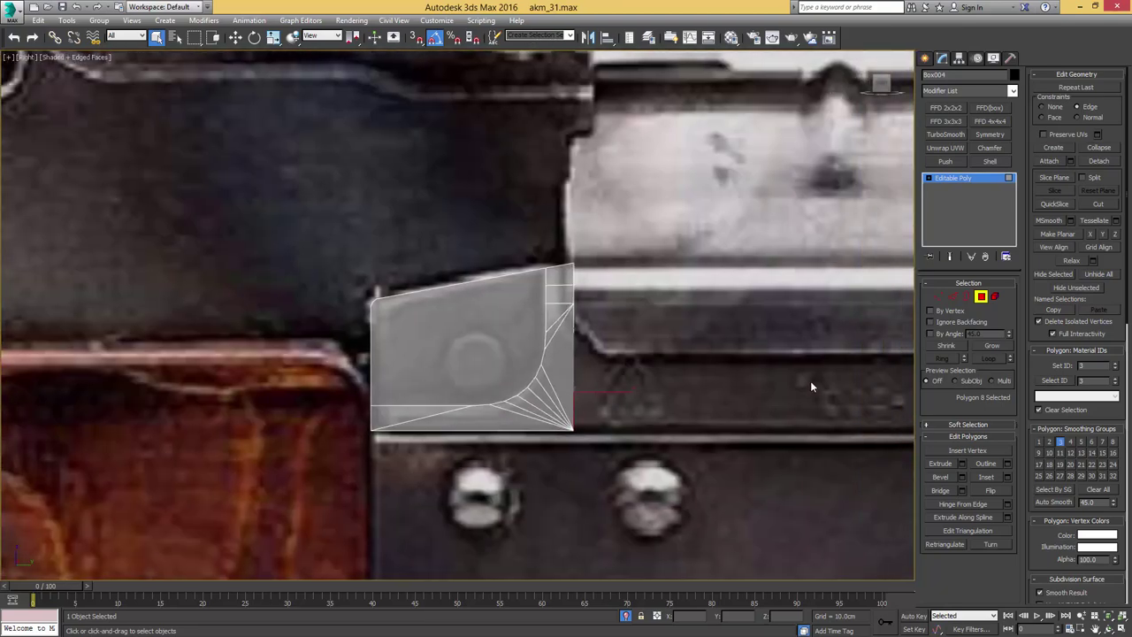
click(962, 464)
scroll(689, 370, down, 3)
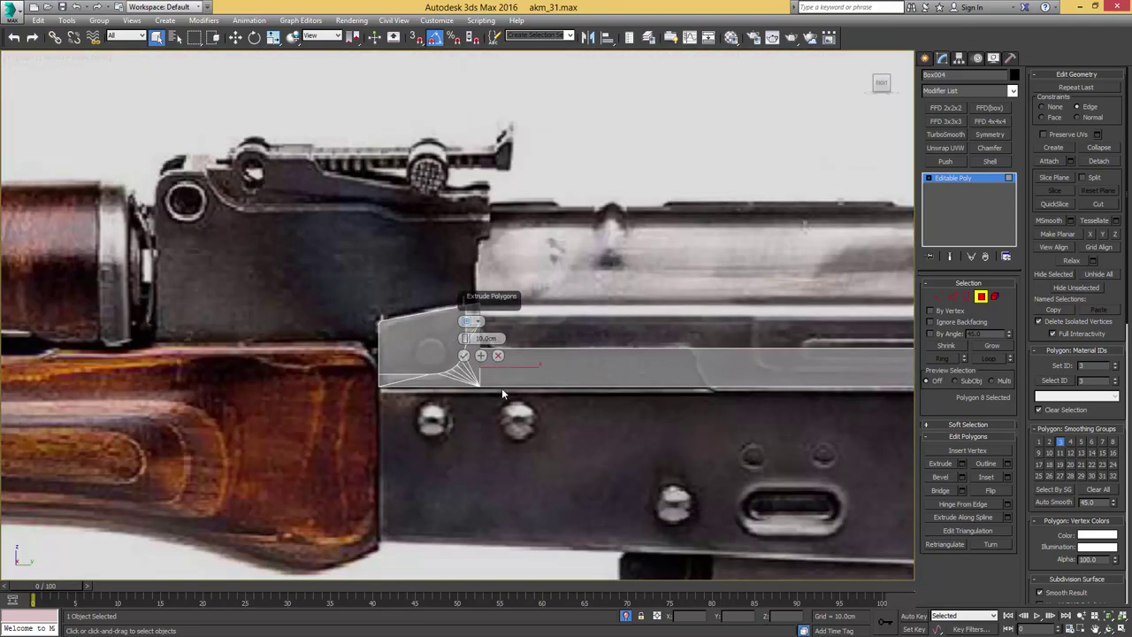
click(464, 354)
scroll(663, 343, down, 2)
key(w)
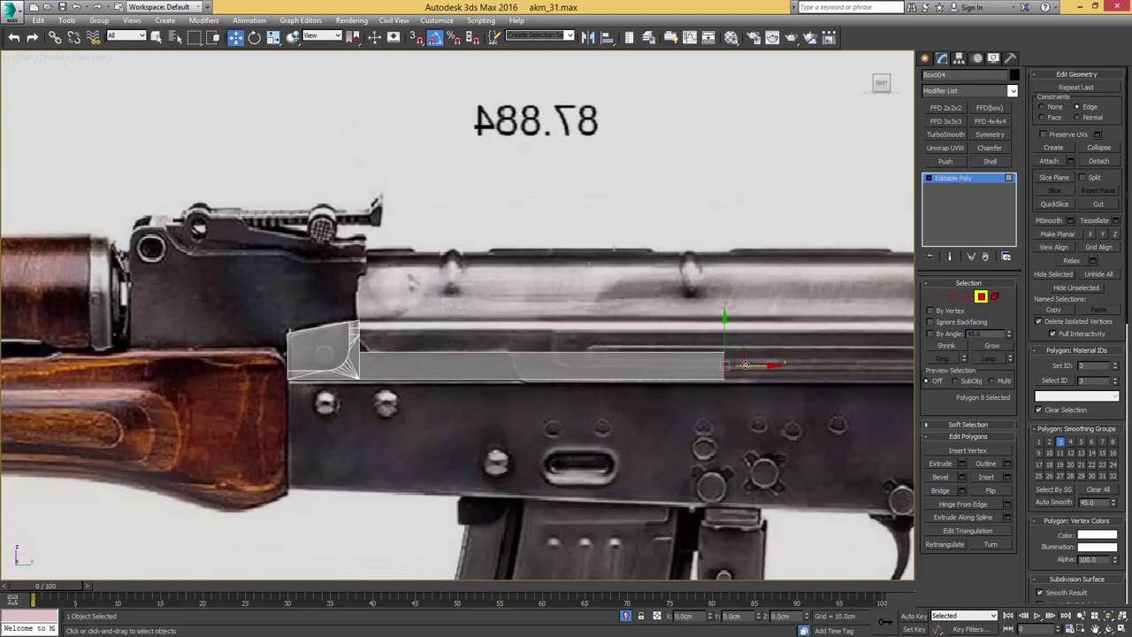
drag(628, 363, 537, 362)
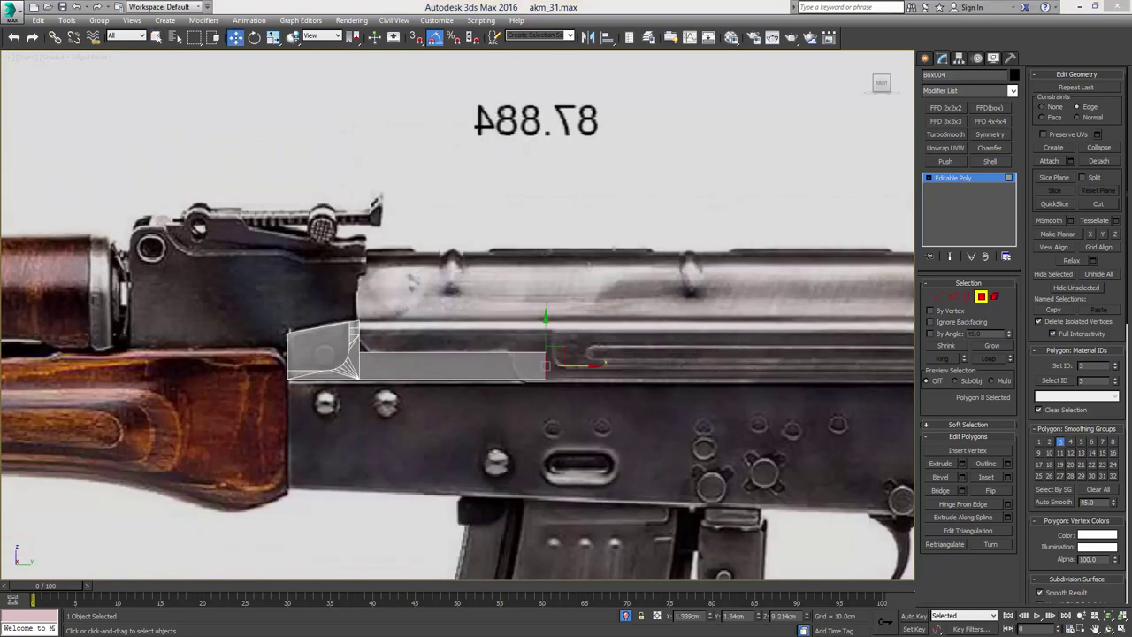
- Examine the close-up receiver photo in Windows Photo Viewer for the ledge shape, and return to 3ds Max
drag(1131, 101, 757, 72)
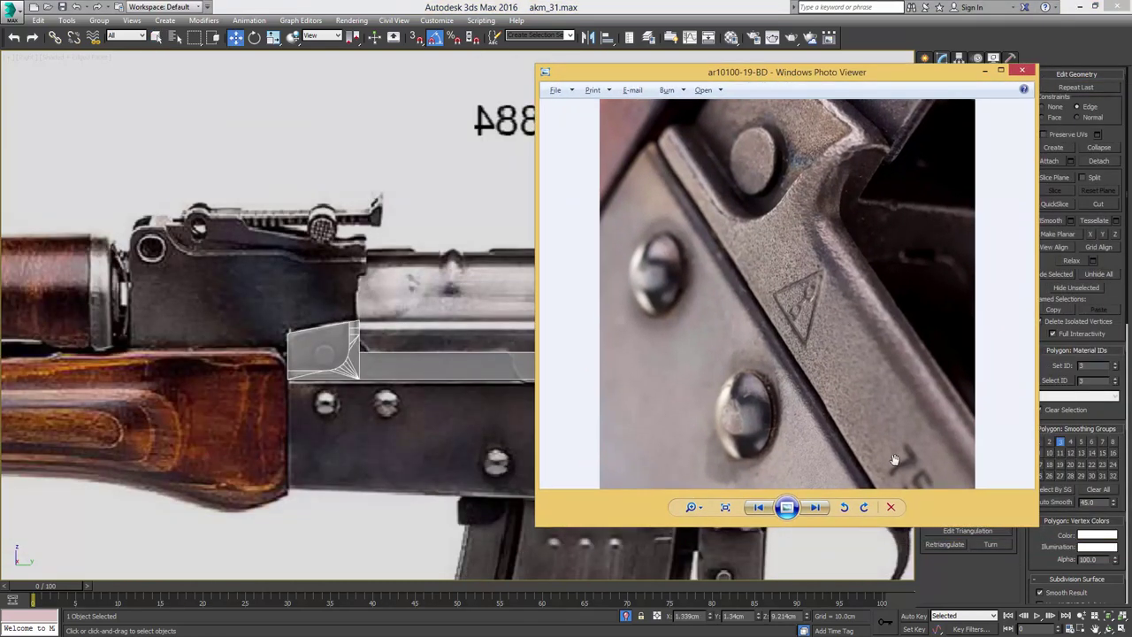
key(alt+Tab)
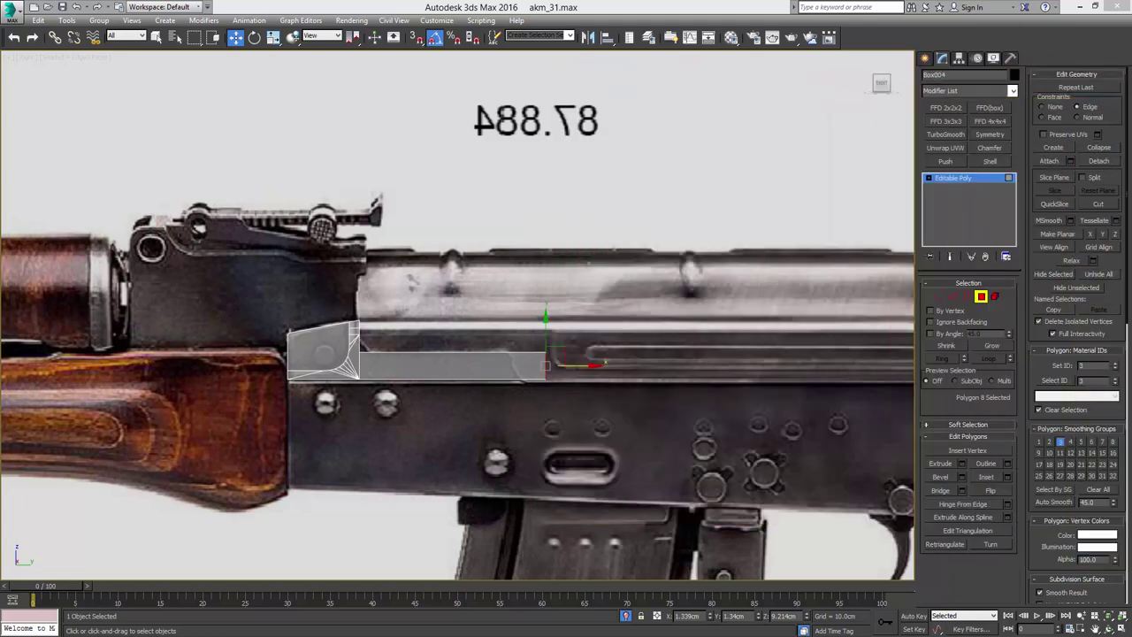
- Adjust the strip's four upper vertices to the reference ledge, and make them planar in Z with constraints set to None
scroll(701, 316, up, 5)
middle_drag(504, 299, 698, 293)
scroll(578, 301, up, 2)
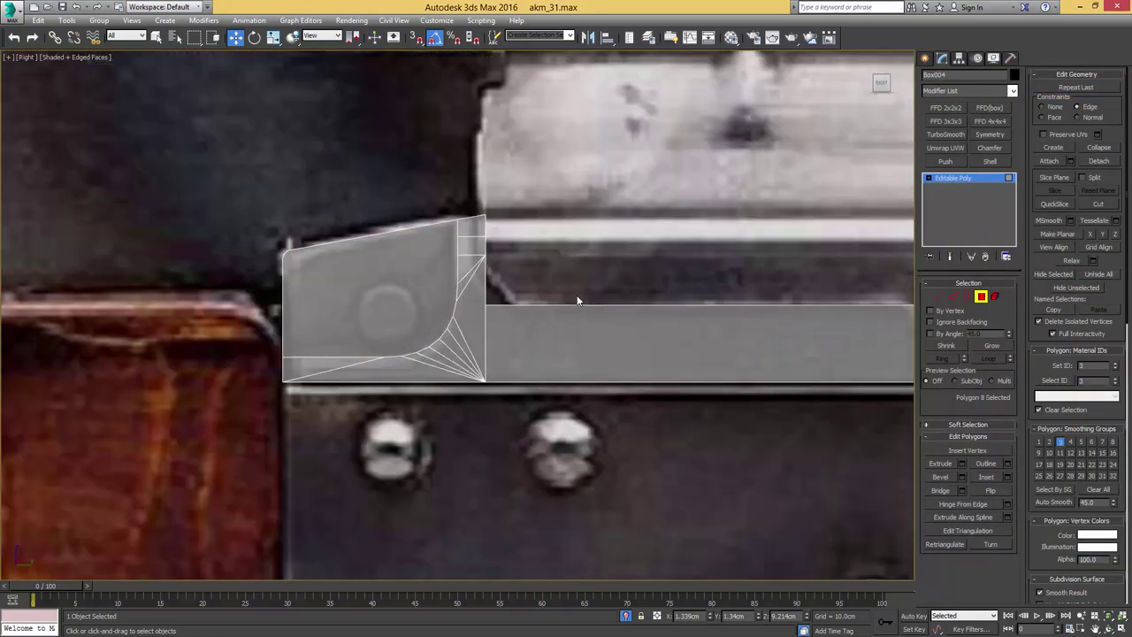
middle_drag(611, 295, 523, 301)
key(1)
middle_drag(666, 314, 593, 304)
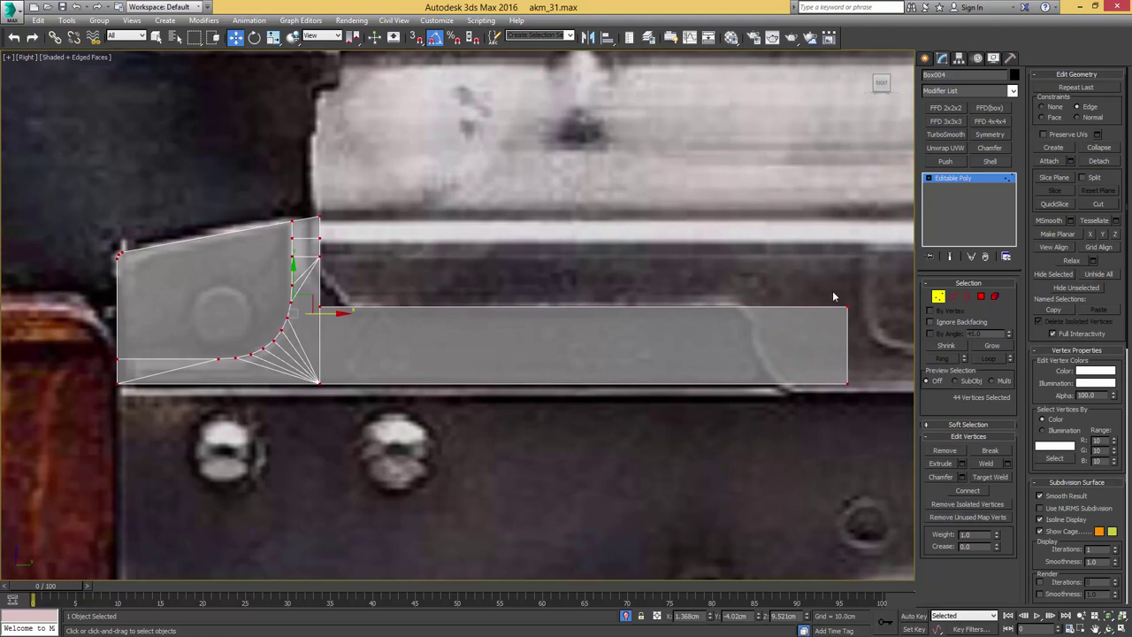
drag(308, 330, 306, 329)
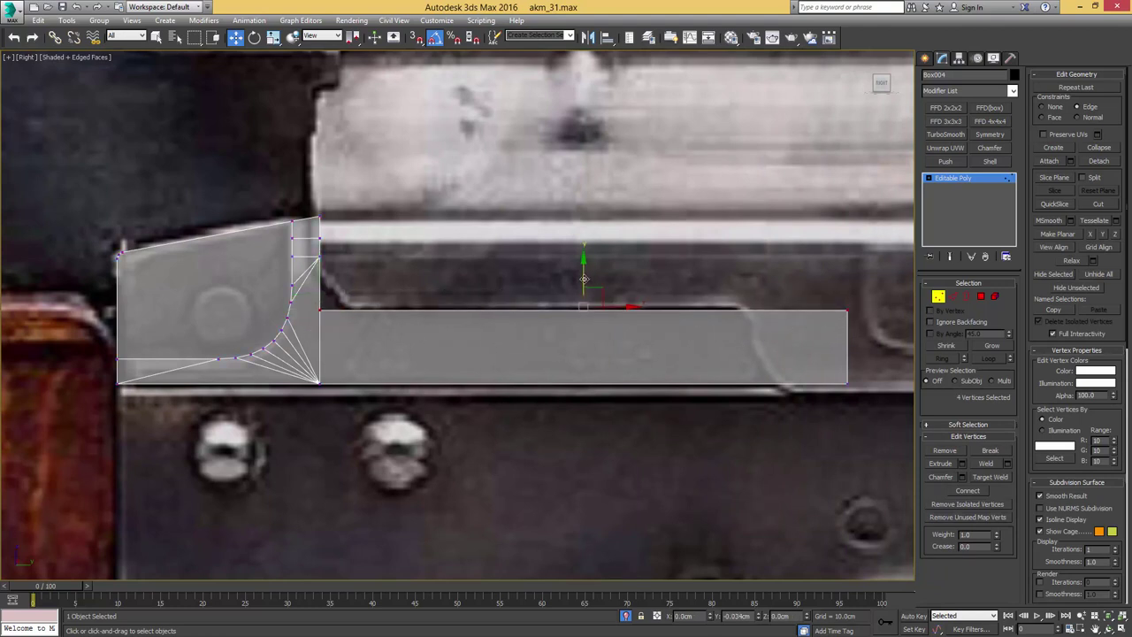
drag(584, 279, 585, 268)
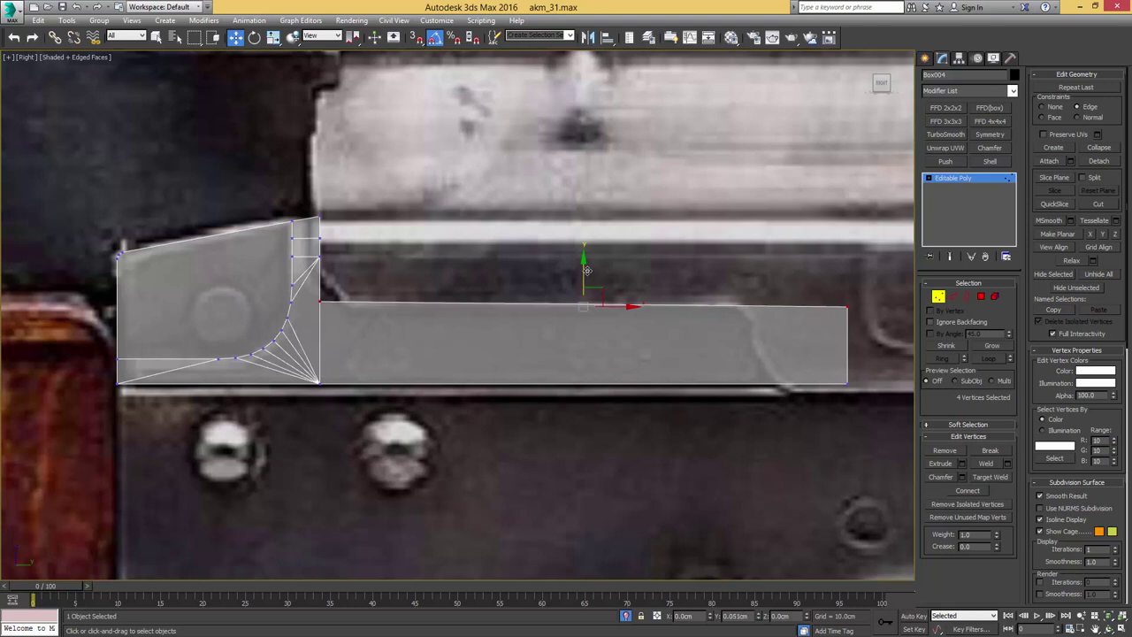
key(ctrl+alt+c)
key(ctrl+z)
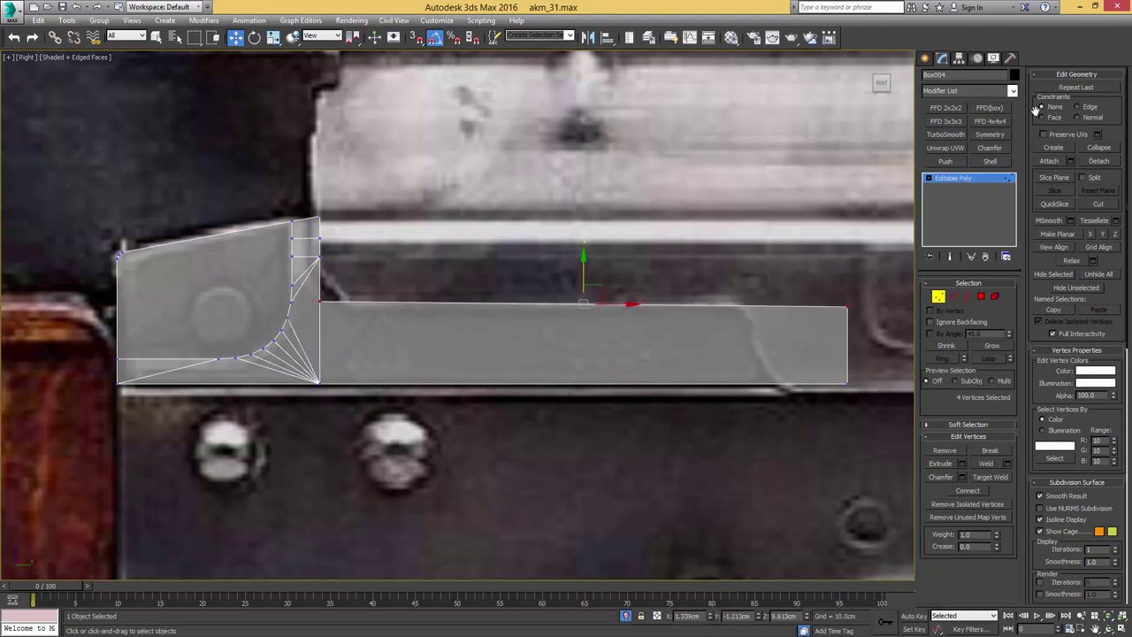
click(1103, 234)
- Chamfer the inner corner edge where the plate meets the ledge strip by 0.456 cm with 8 segments
middle_drag(448, 268, 484, 272)
scroll(548, 256, down, 2)
scroll(485, 268, up, 4)
key(2)
click(541, 217)
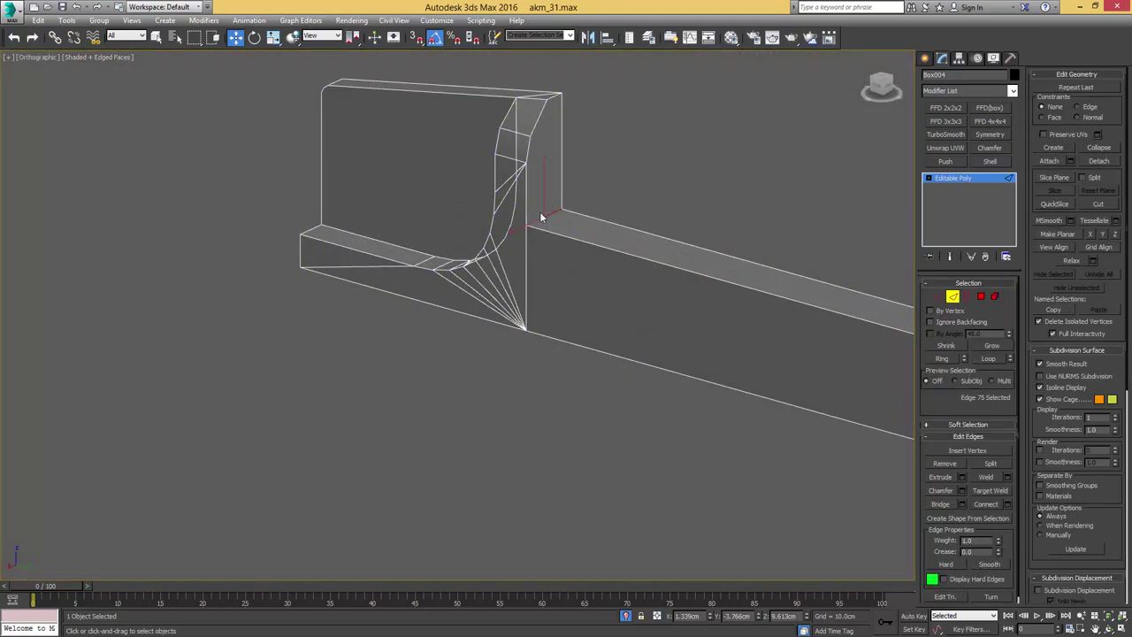
key(q)
alt+middle_drag(532, 216, 547, 279)
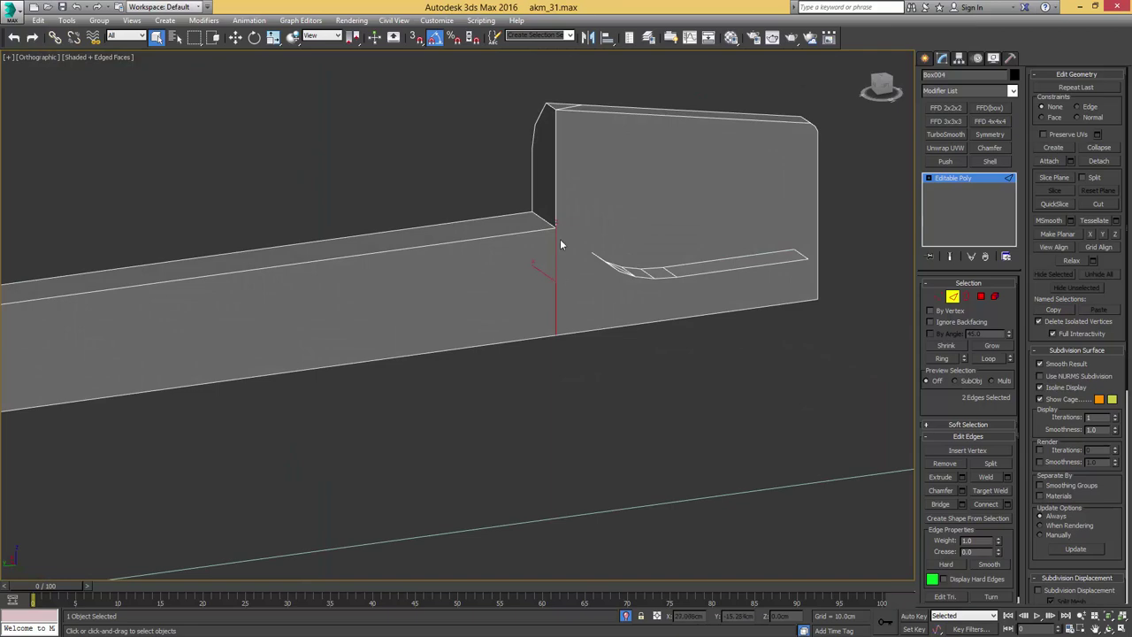
click(543, 217)
alt+middle_drag(543, 216, 666, 218)
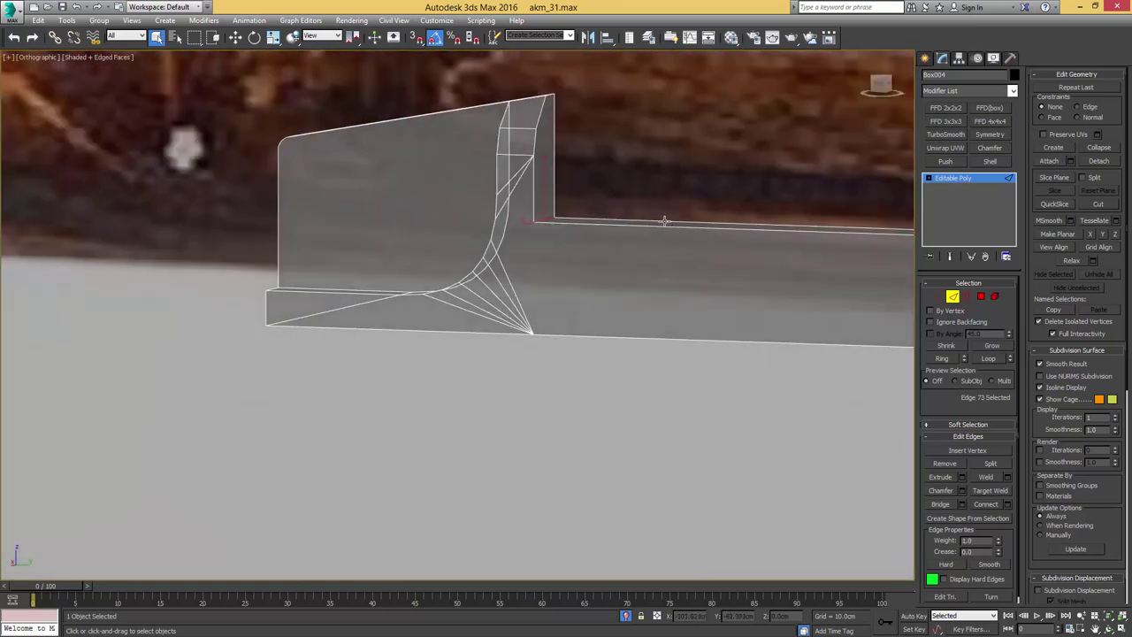
key(r)
middle_drag(486, 307, 516, 300)
scroll(497, 322, up, 12)
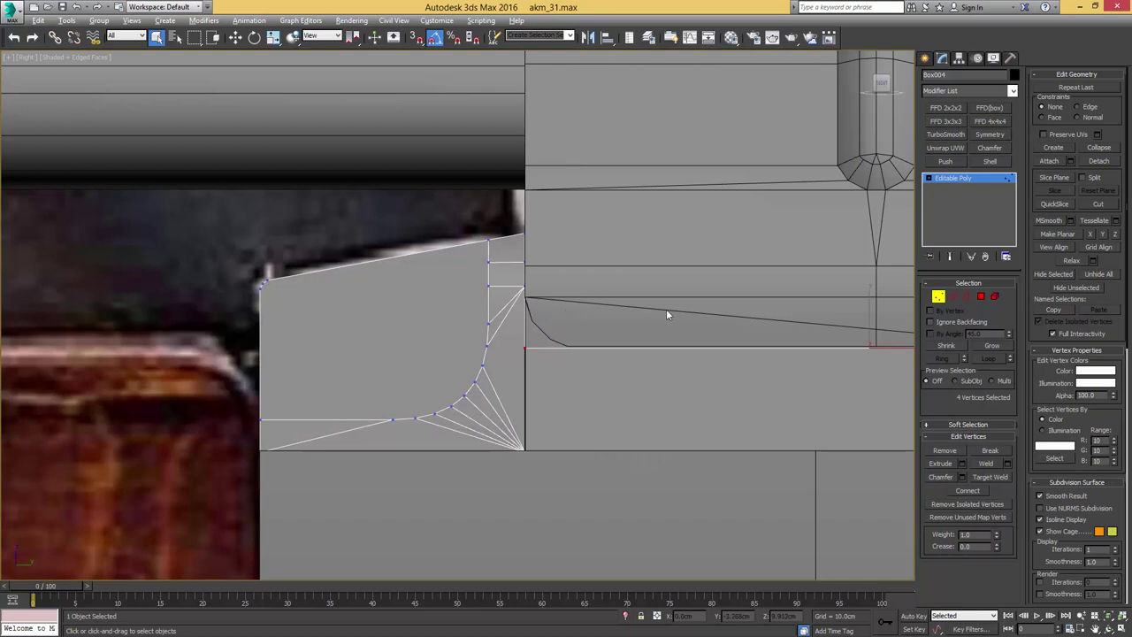
key(2)
click(962, 491)
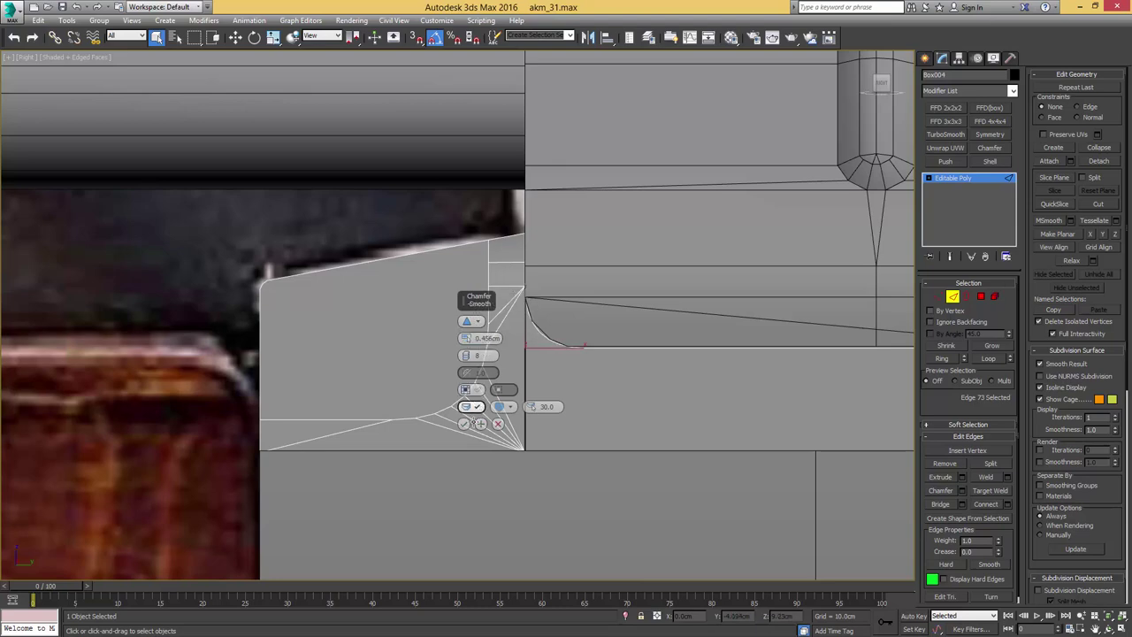
click(463, 424)
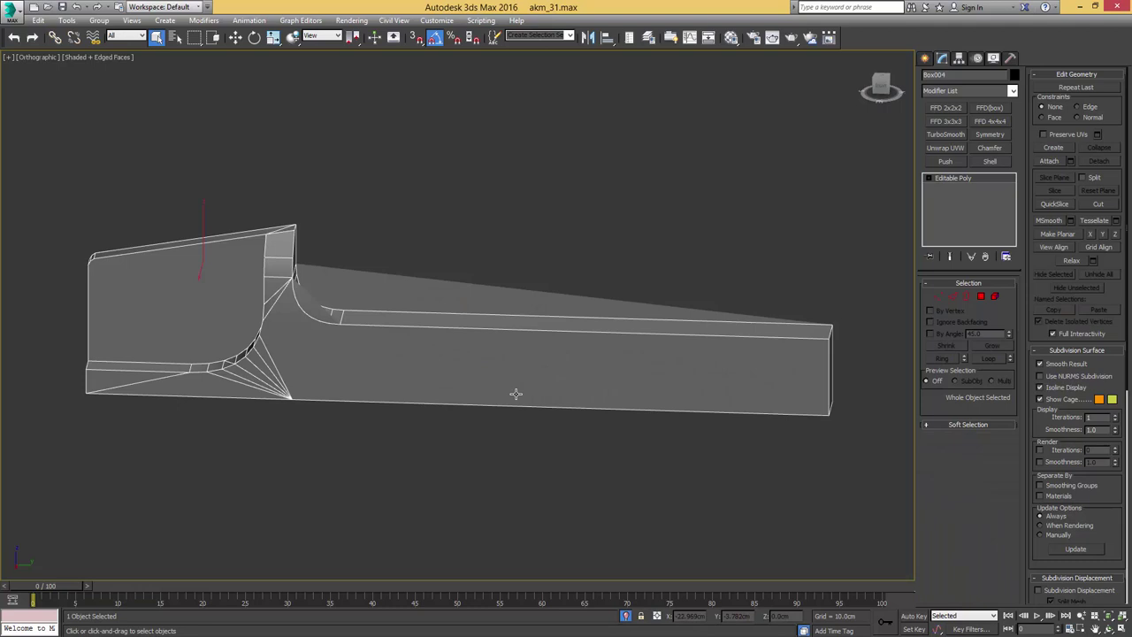
- Connect vertices of the new rounded corner to the vertex on the lower edge below it, on both the outer and inner faces
scroll(488, 362, down, 5)
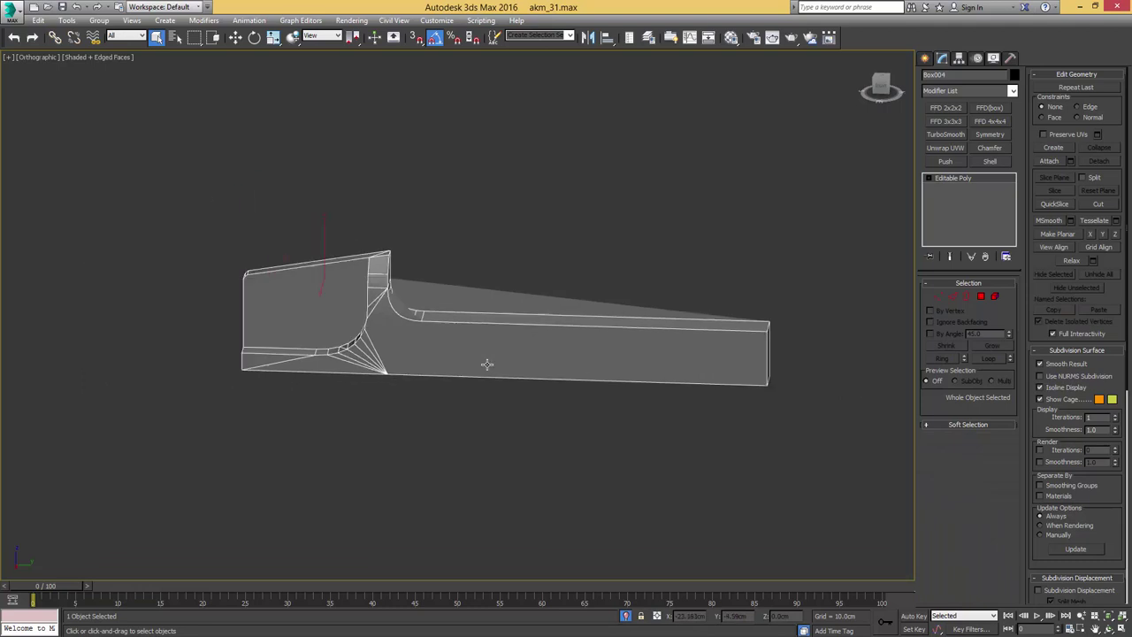
key(1)
mouse_move(438, 376)
alt+middle_down()
mouse_move(410, 412)
mouse_move(422, 429)
mouse_move(432, 359)
alt+middle_up()
scroll(419, 330, up, 5)
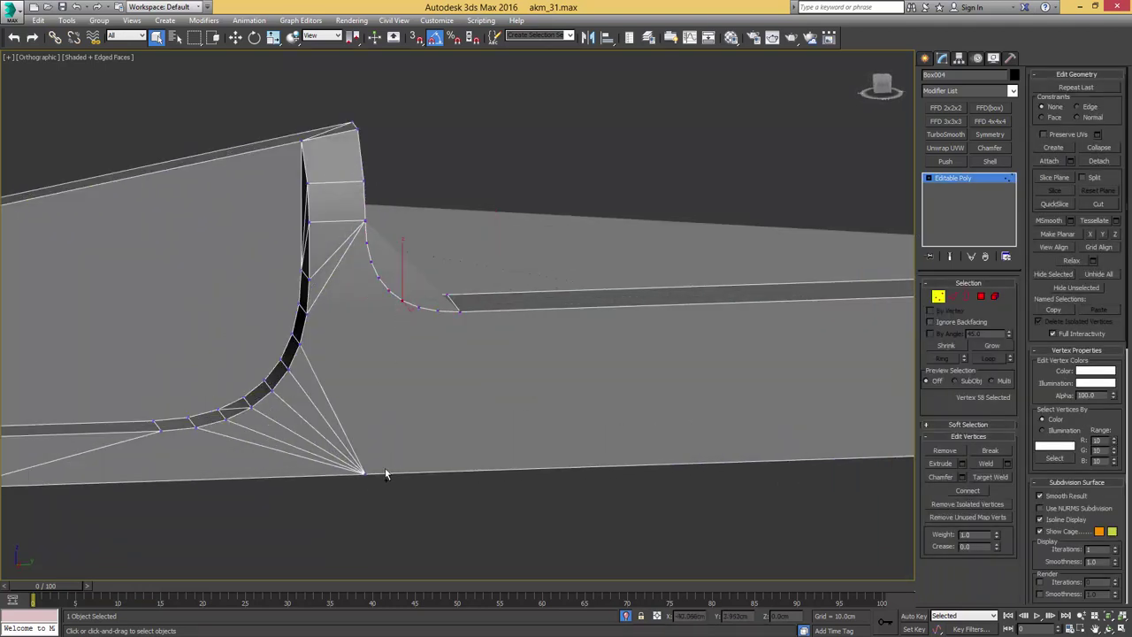
ctrl+drag(385, 471, 352, 485)
key(ctrl+shift+e)
scroll(425, 357, down, 2)
alt+middle_drag(425, 358, 438, 338)
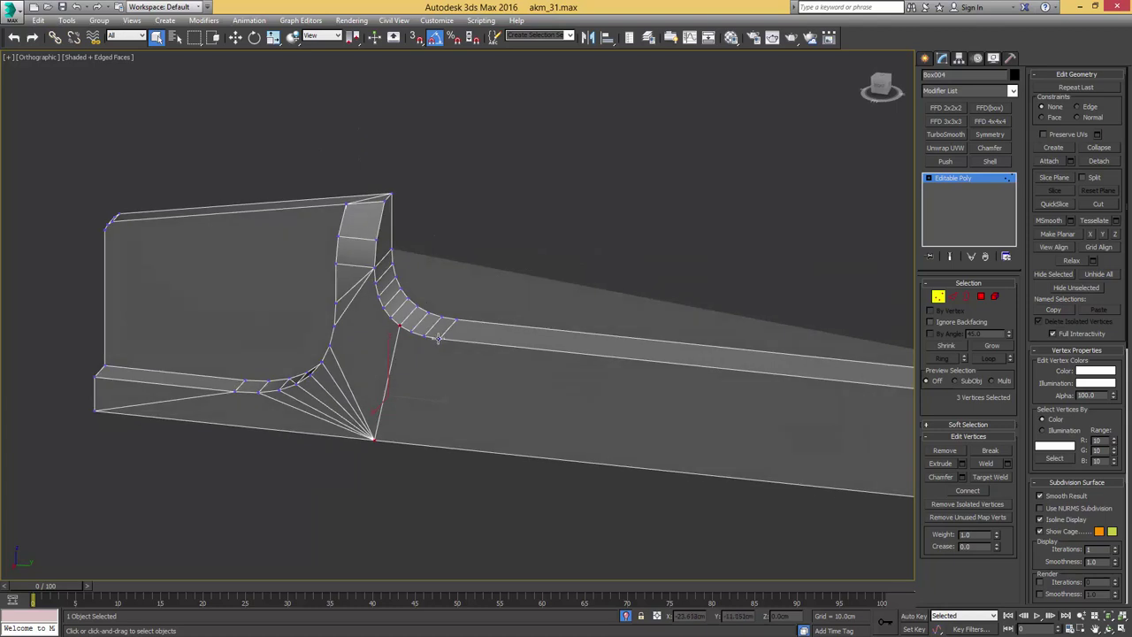
ctrl+click(379, 444)
alt+middle_drag(379, 445, 367, 384)
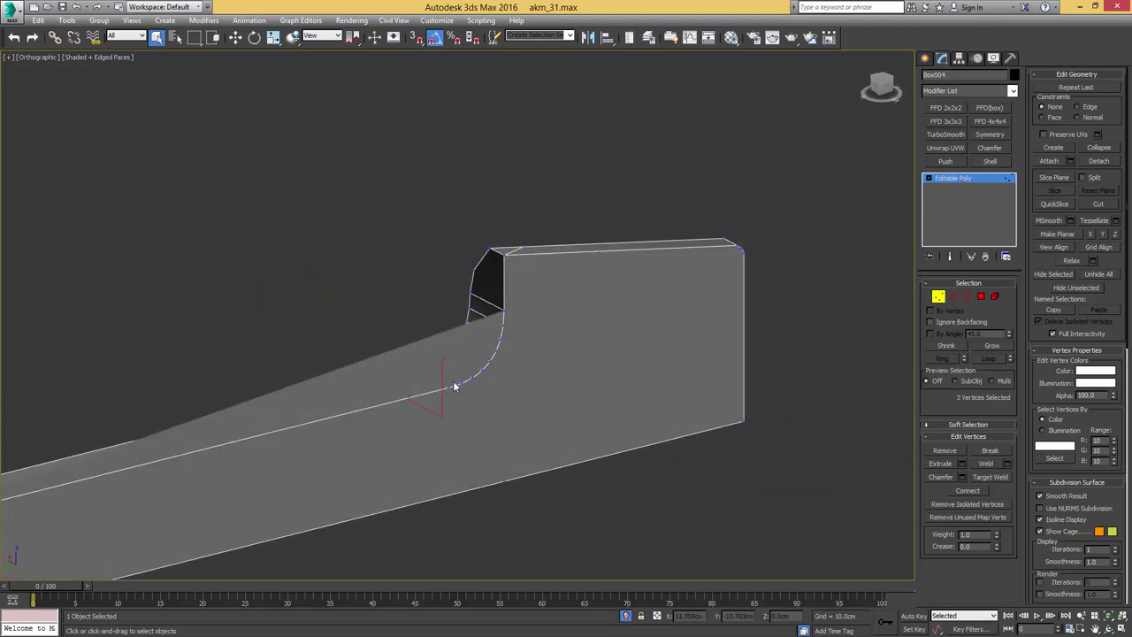
ctrl+drag(484, 493, 484, 493)
key(ctrl+shift+e)
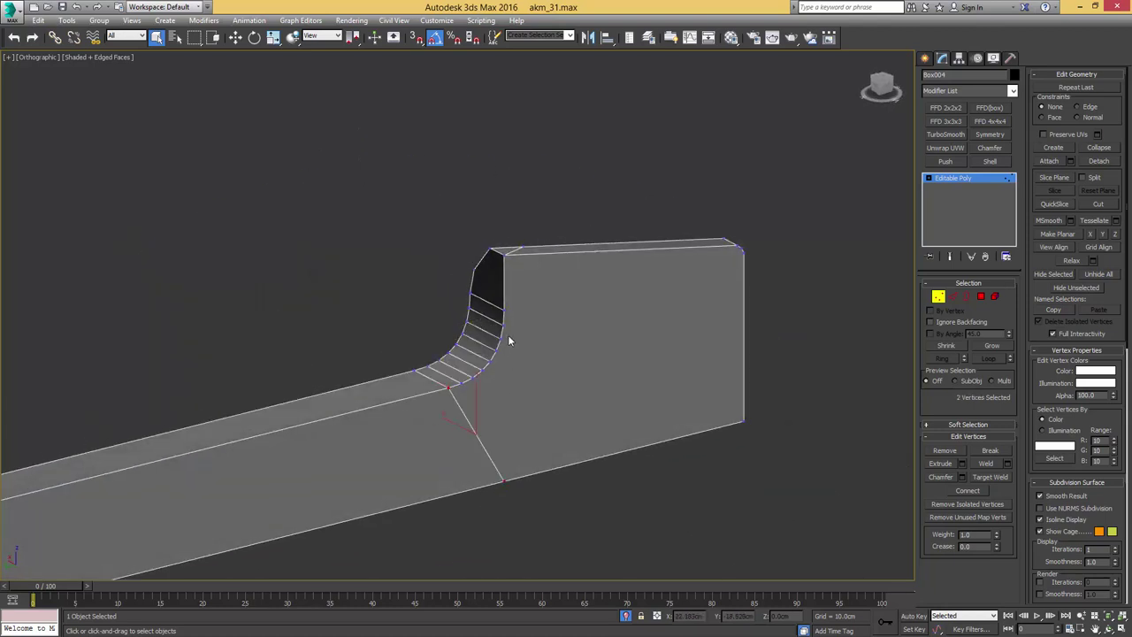
alt+middle_drag(705, 445, 607, 413)
key(1)
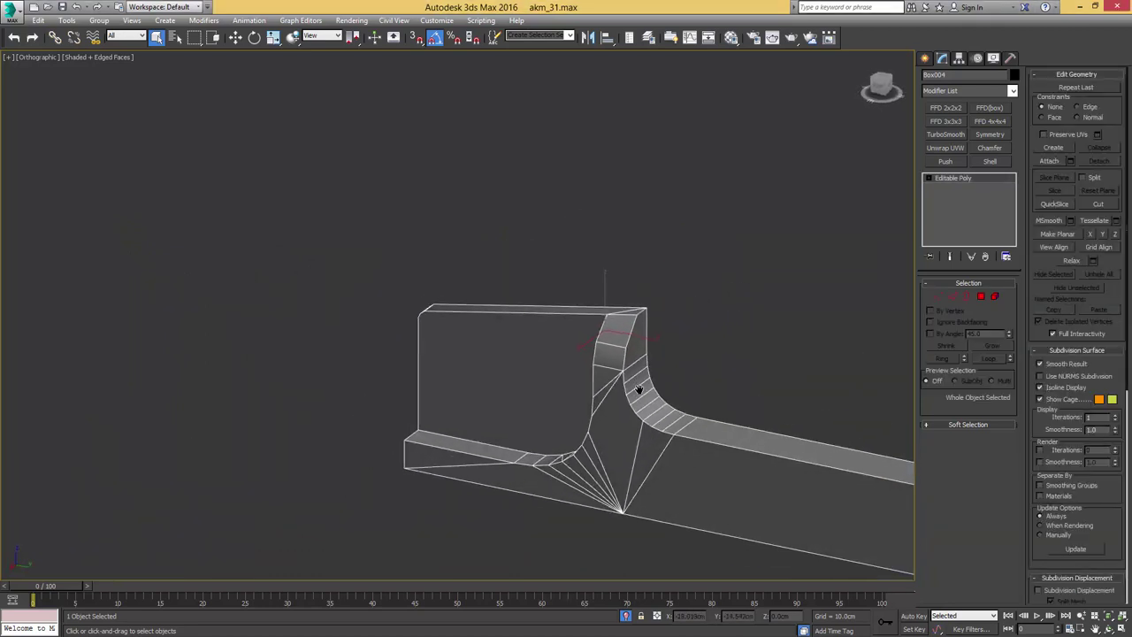
- Connect the rounded corner's upper vertices to the facing vertices of the plate's curved recess, and remove the redundant diagonal edges
scroll(584, 324, up, 6)
key(1)
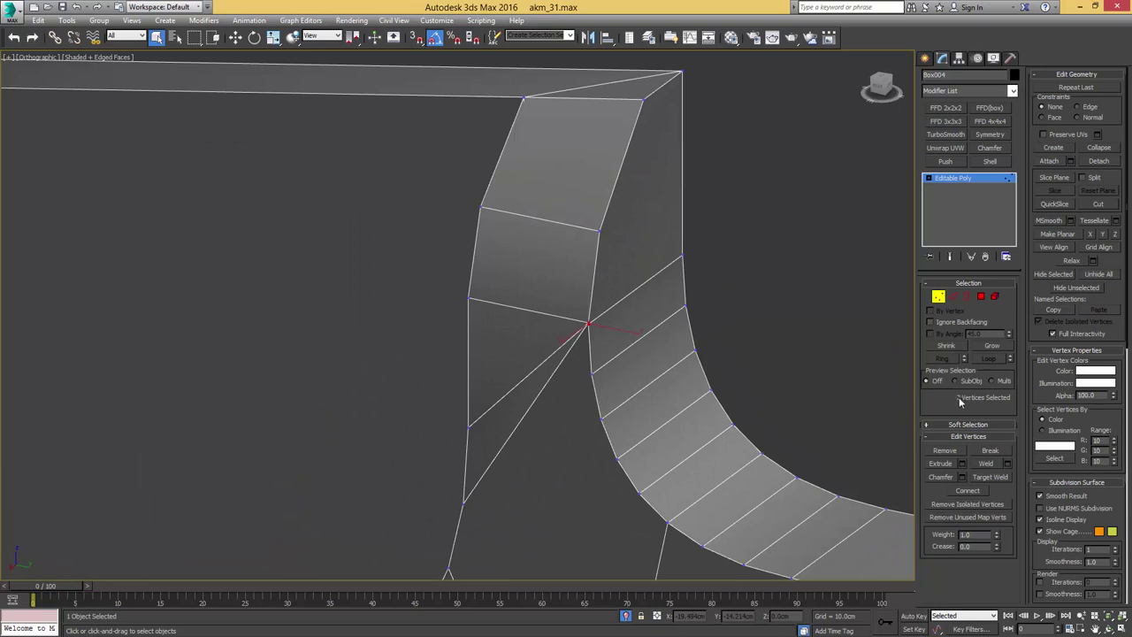
alt+middle_drag(672, 339, 688, 318)
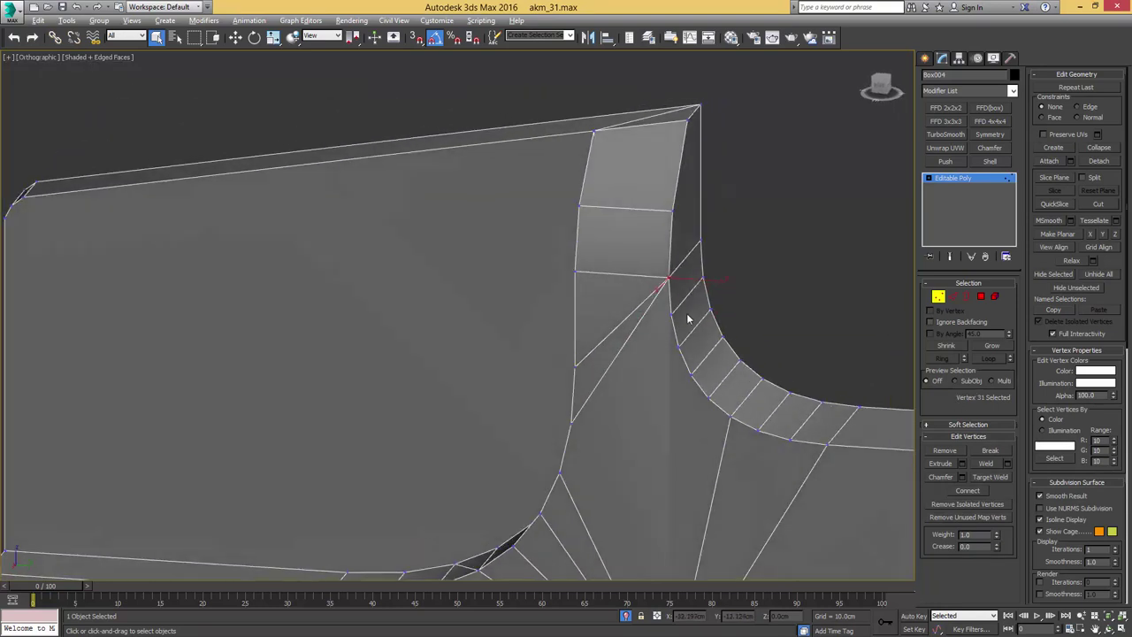
key(2)
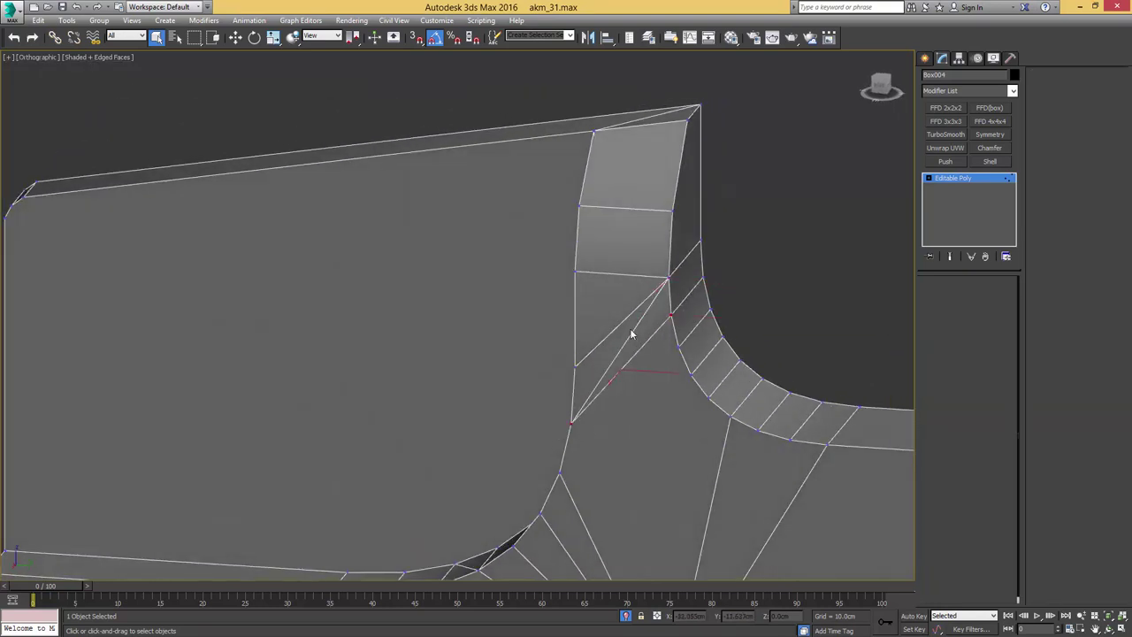
middle_drag(664, 336, 694, 300)
key(1)
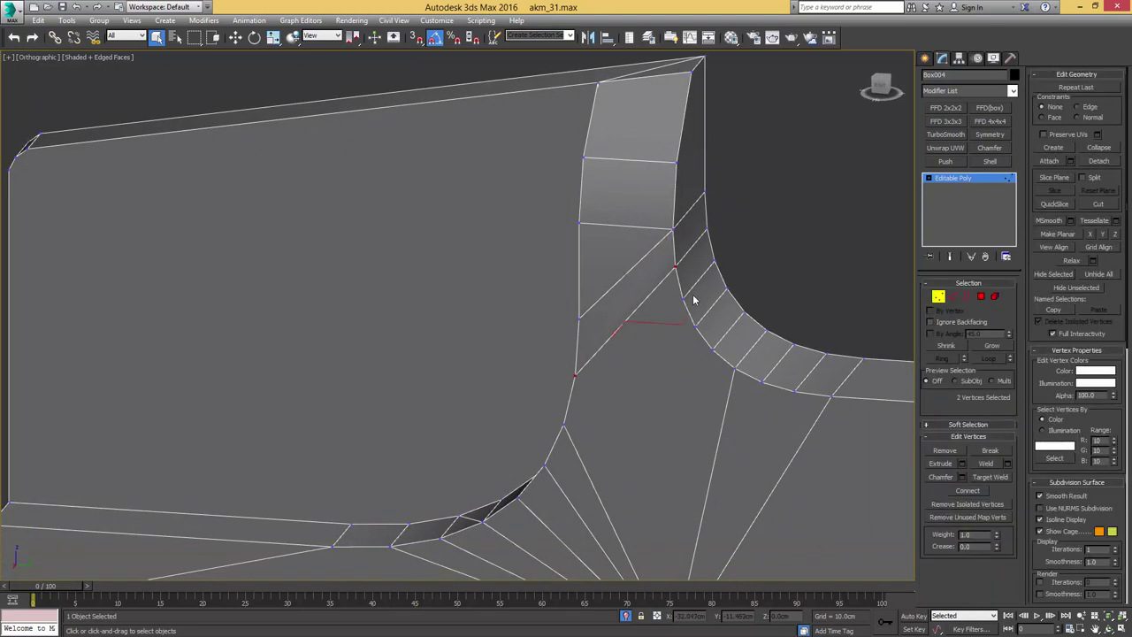
middle_drag(634, 355, 639, 304)
scroll(691, 379, down, 3)
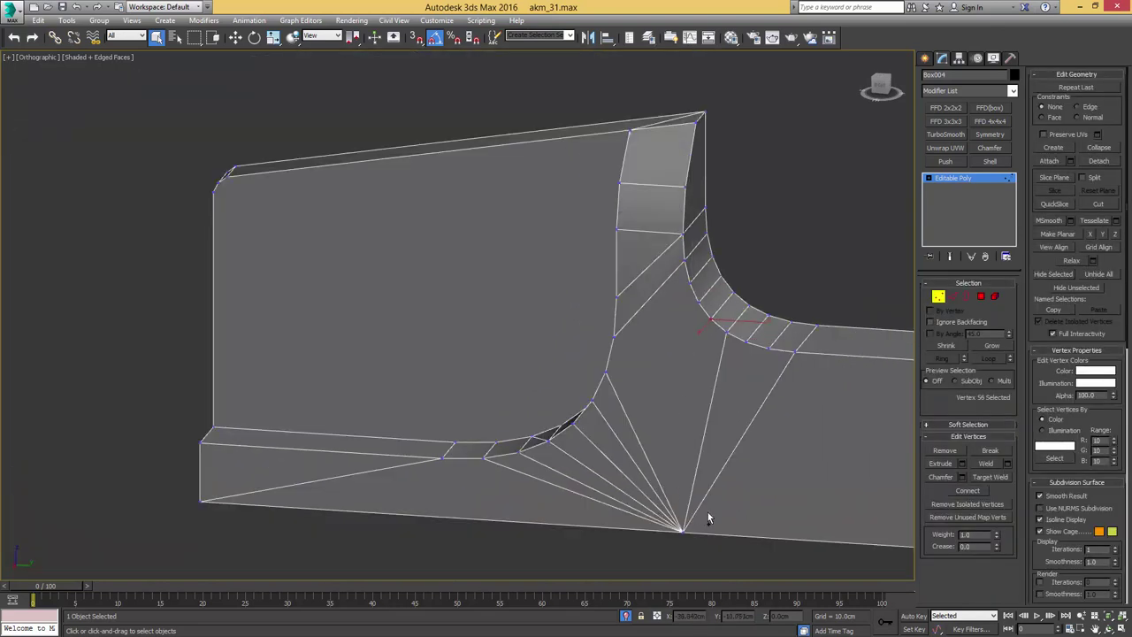
key(ctrl+shift+e)
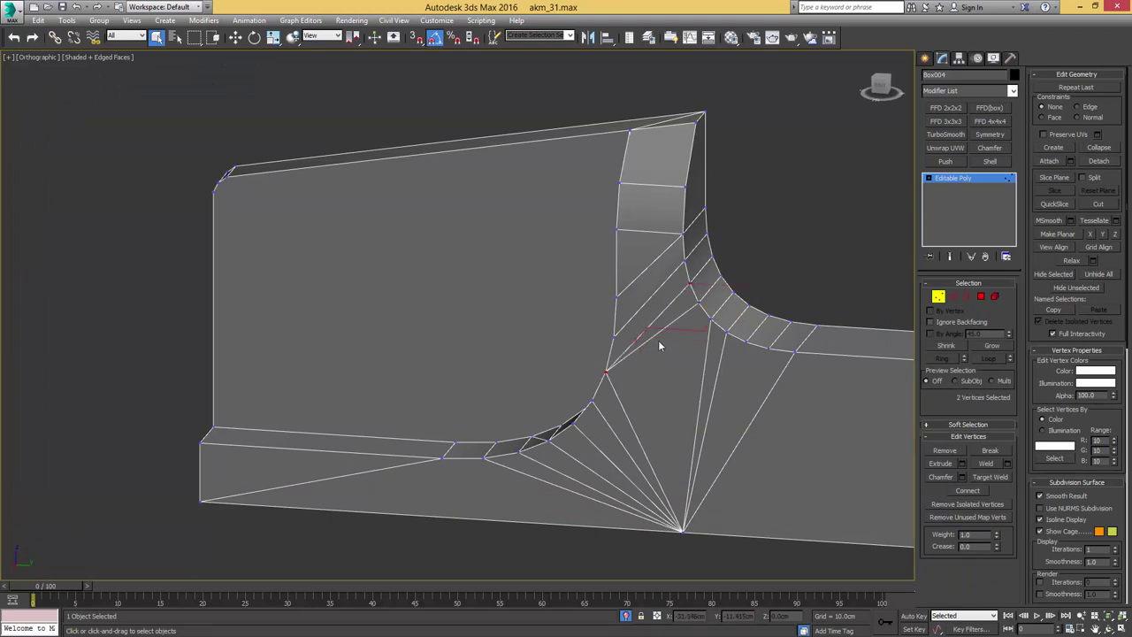
middle_drag(708, 320, 629, 295)
key(2)
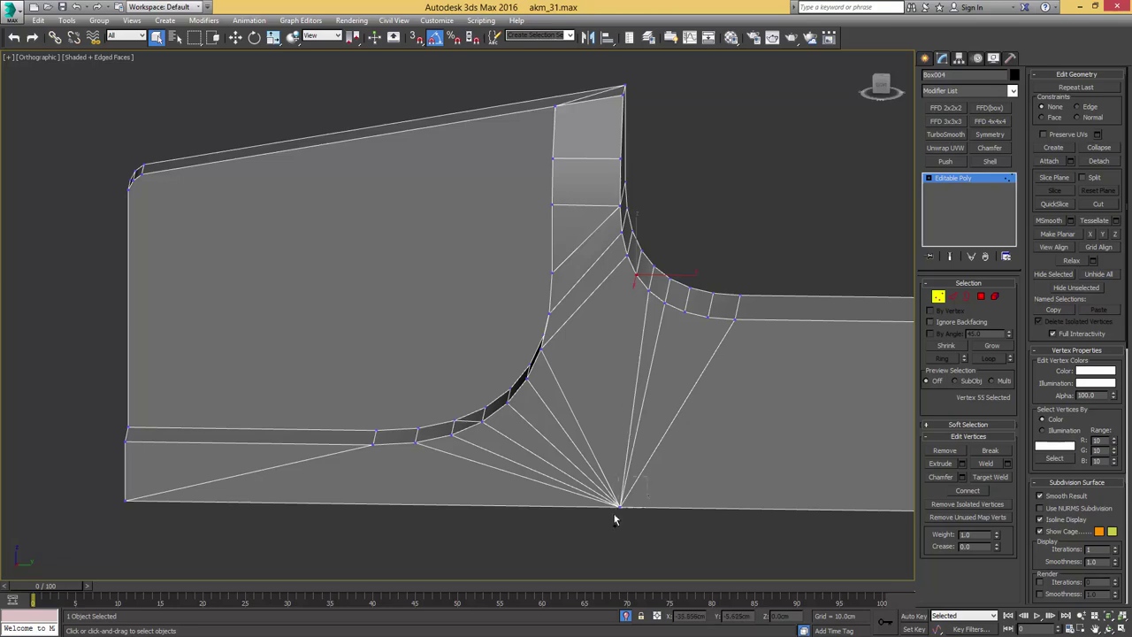
- Connect the remaining outer-face vertices of the rounded corner to the shared vertex on the lower edge
ctrl+drag(615, 514, 613, 518)
key(ctrl+shift+e)
middle_drag(692, 352, 658, 328)
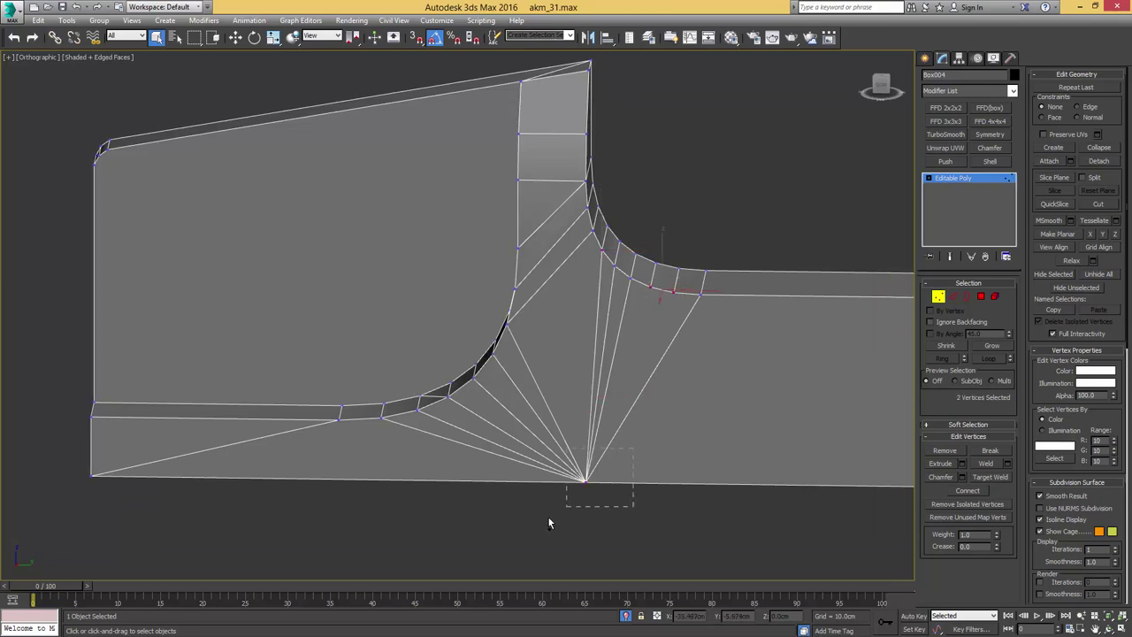
ctrl+drag(548, 520, 546, 522)
key(ctrl+shift+e)
middle_drag(653, 397, 399, 405)
scroll(624, 409, down, 2)
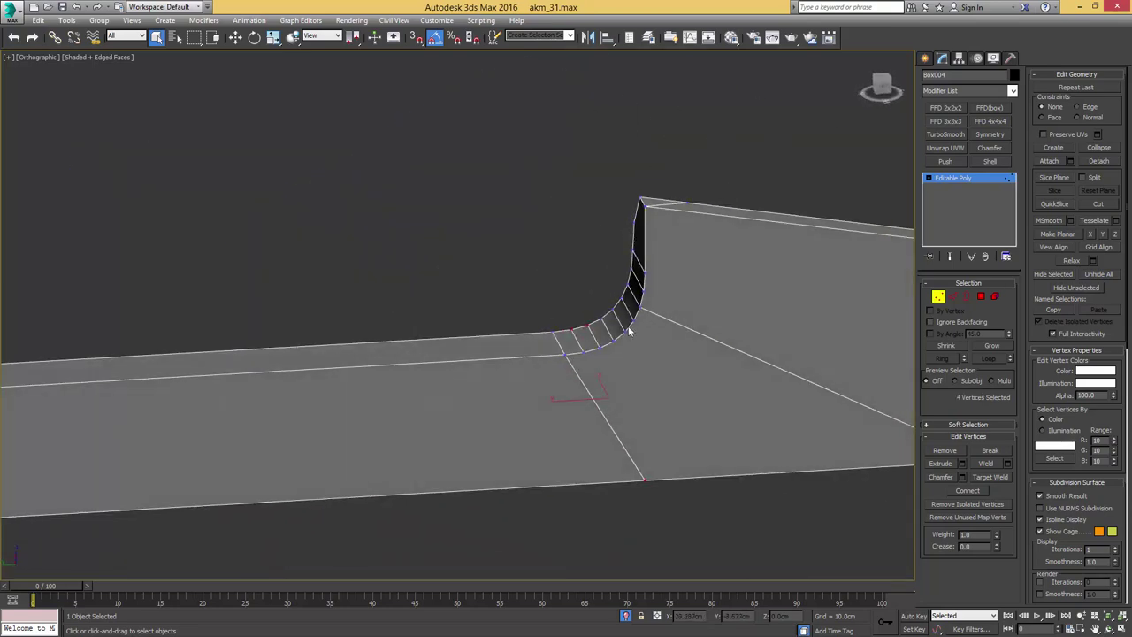
- Connect the inner-face vertices of the rounded corner to the plate's lower end corner and to the lower-edge vertex beneath it
click(626, 334)
middle_drag(669, 378, 481, 306)
ctrl+drag(814, 369, 785, 398)
key(ctrl+shift+e)
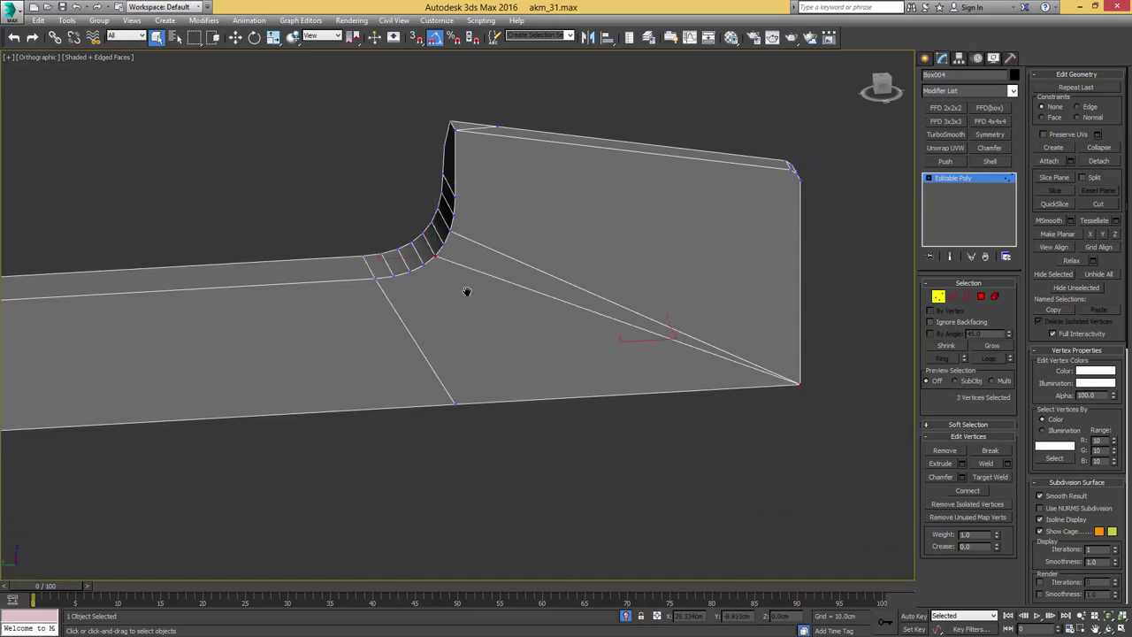
middle_drag(467, 291, 581, 291)
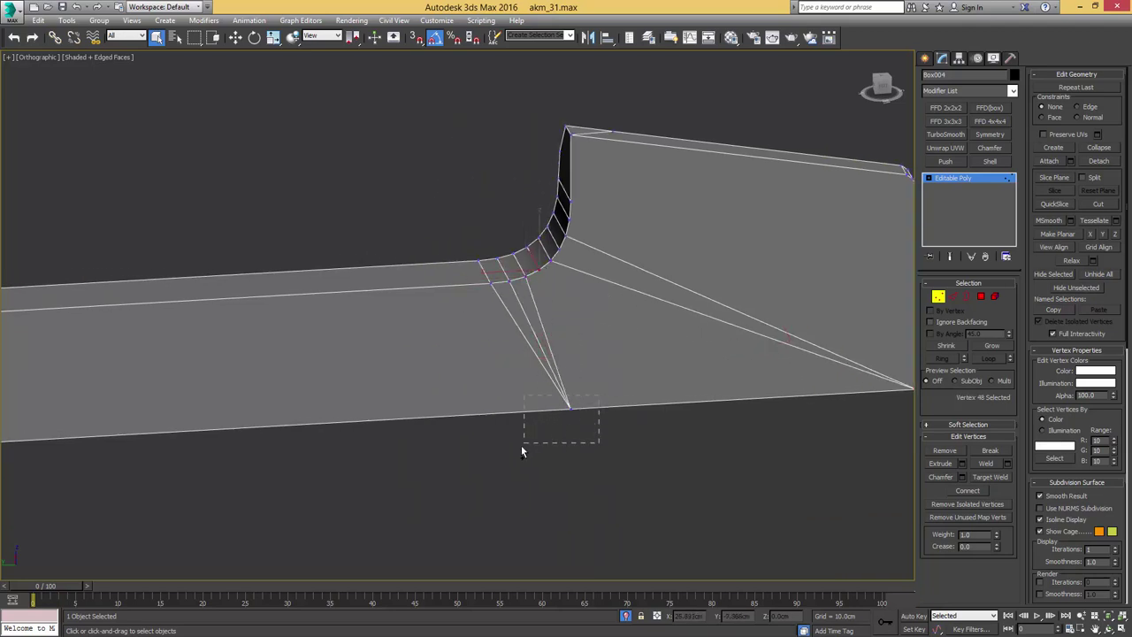
drag(521, 444, 521, 445)
alt+middle_drag(521, 445, 474, 296)
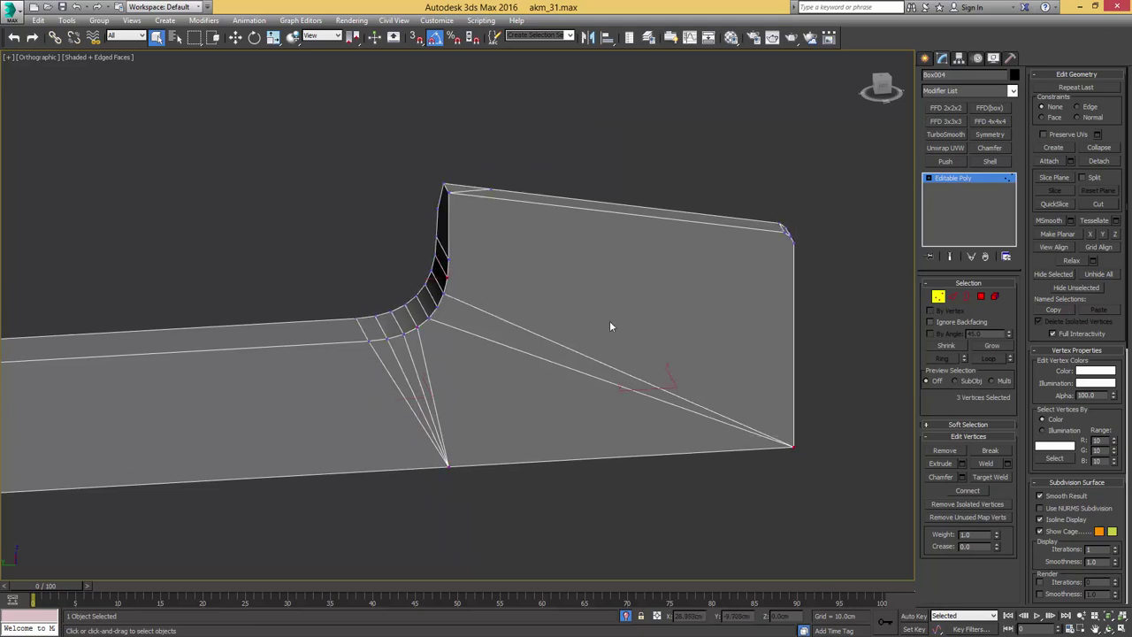
key(ctrl+shift+e)
ctrl+drag(774, 457, 771, 459)
key(ctrl+shift+e)
scroll(712, 361, down, 4)
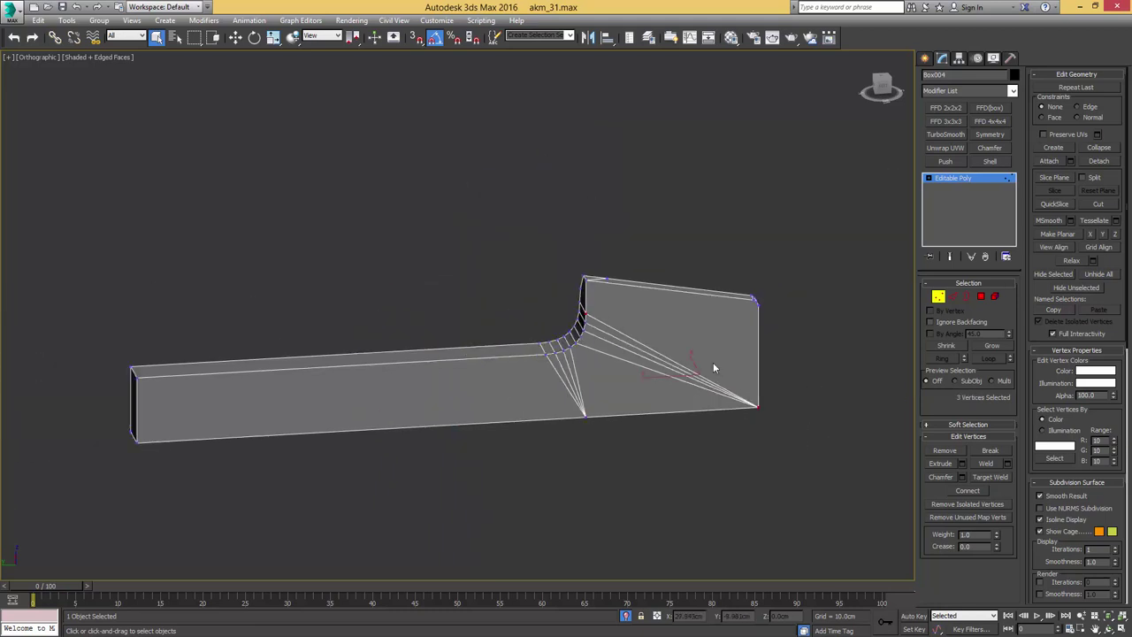
- Leave vertex editing and end the side plate's isolation to bring back the whole rifle and reference
alt+middle_drag(713, 362, 879, 365)
key(1)
alt+middle_drag(686, 341, 717, 319)
alt+middle_drag(718, 318, 721, 324)
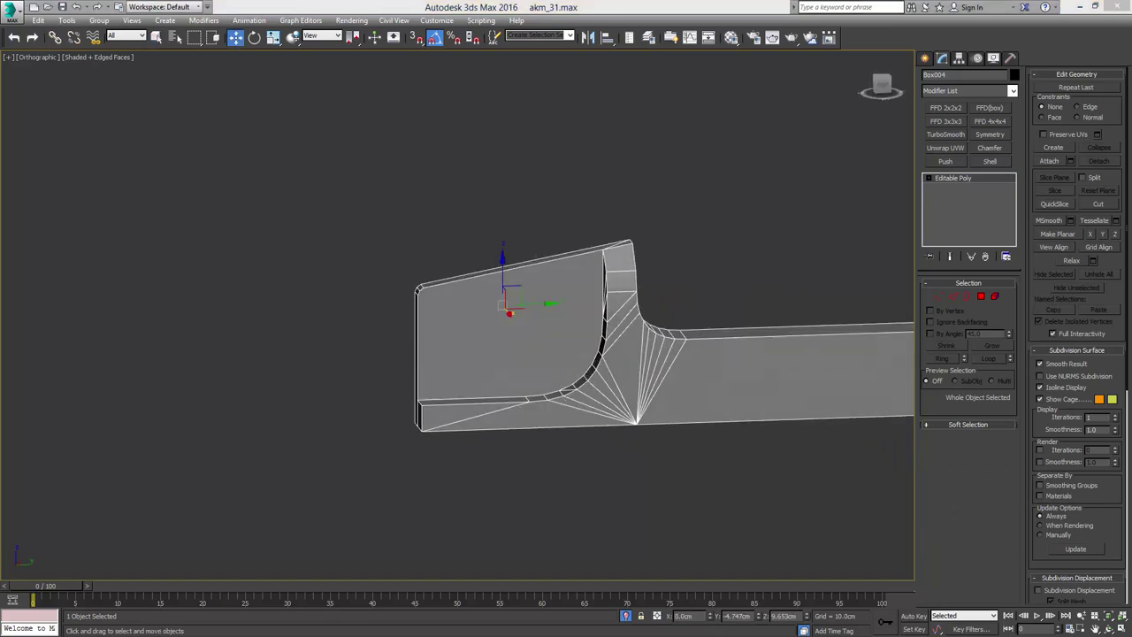
middle_drag(718, 269, 667, 251)
key(alt+q)
scroll(707, 257, down, 5)
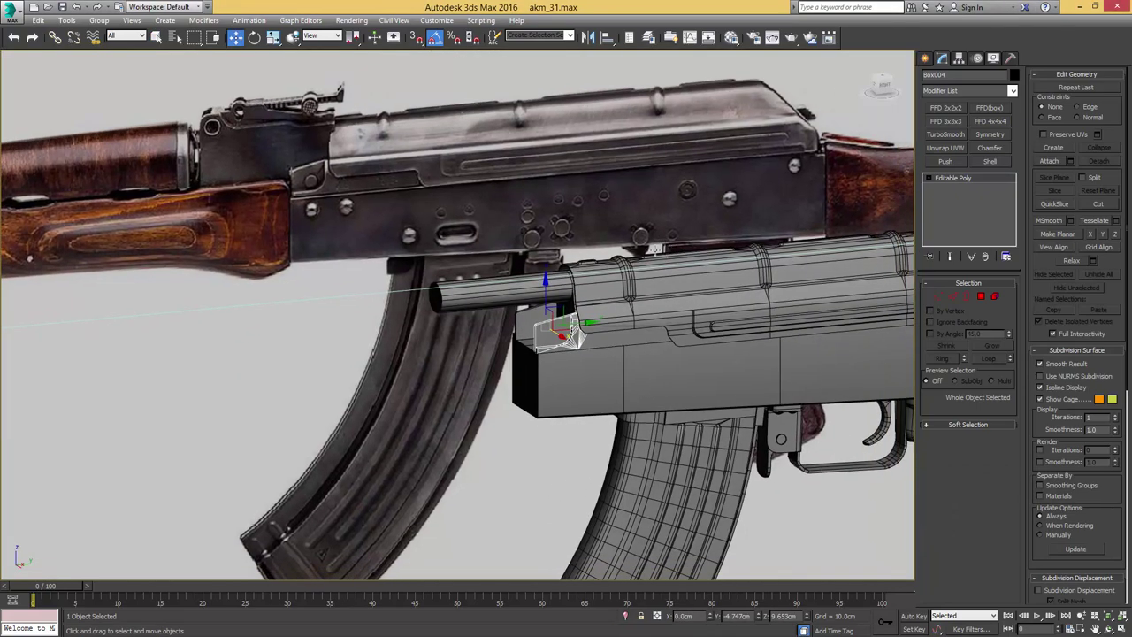
- Clone the small cylinder beside the trigger guard as one Copy placed near the front of the receiver
alt+middle_drag(667, 331, 608, 230)
key(q)
click(679, 335)
alt+middle_drag(679, 336, 657, 307)
middle_drag(656, 307, 678, 387)
alt+middle_drag(678, 386, 637, 371)
key(w)
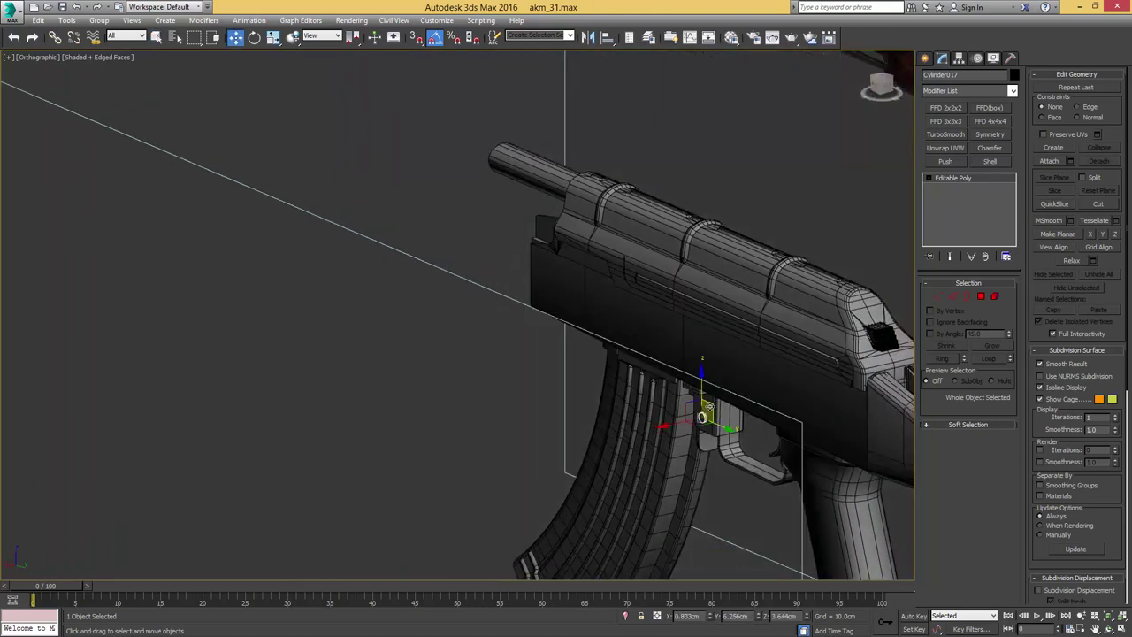
mouse_move(708, 409)
shift+mouse_down()
mouse_move(549, 283)
mouse_move(533, 175)
shift+mouse_up()
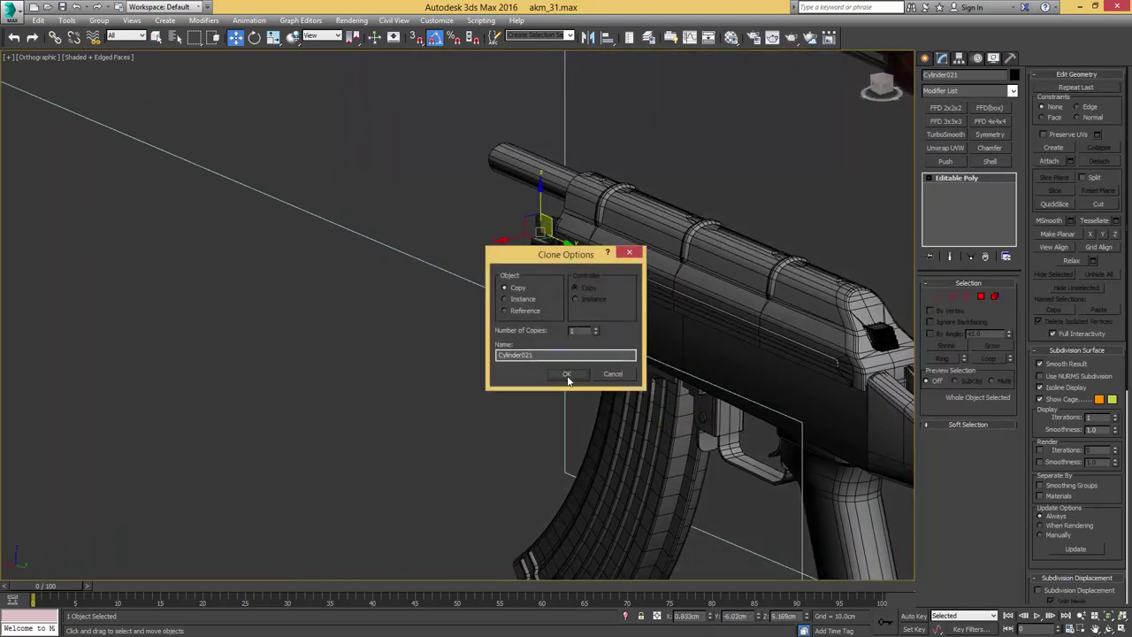
click(566, 376)
- Move the copied cylinder onto the side plate's recessed face, and scale it up uniformly to match the reference pin
alt+middle_drag(511, 269, 570, 265)
middle_drag(571, 216, 574, 308)
scroll(574, 309, up, 5)
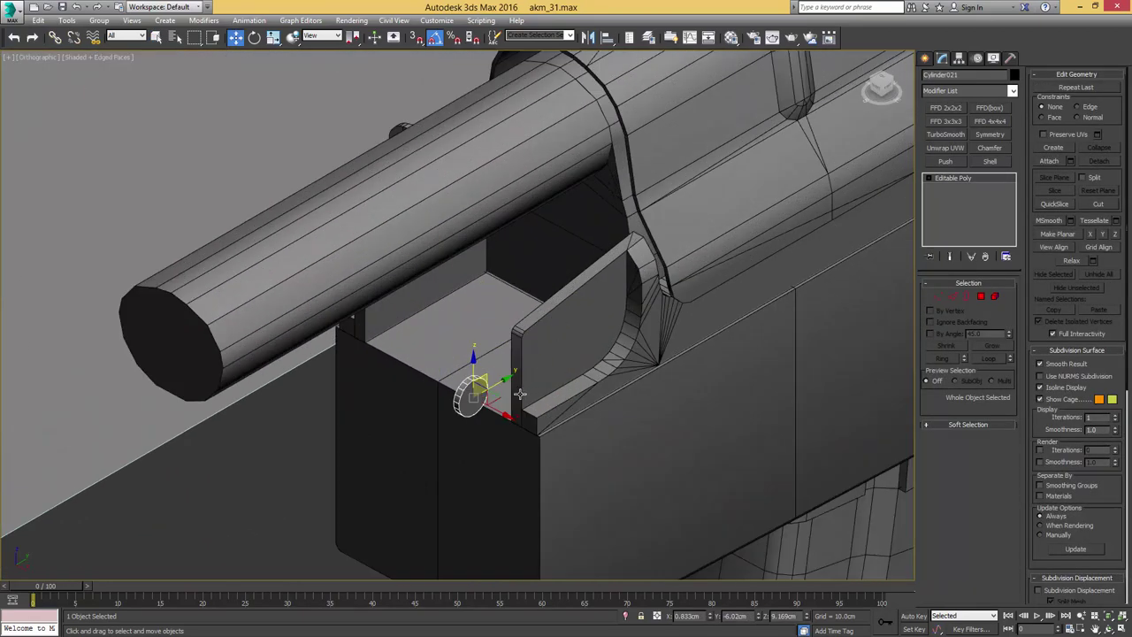
drag(485, 389, 624, 384)
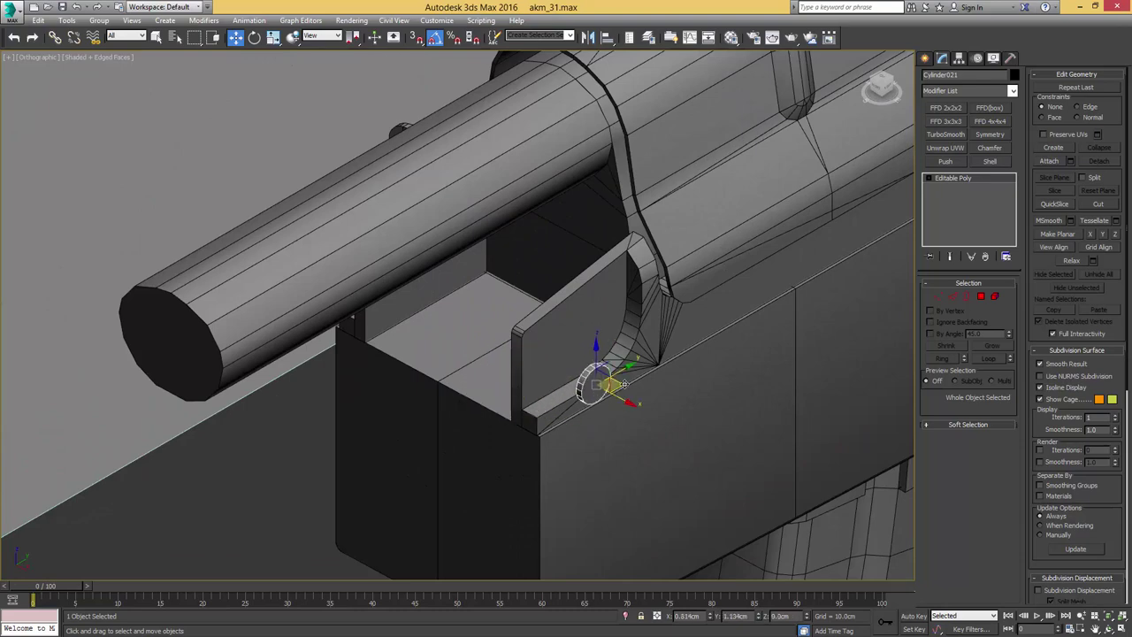
alt+middle_drag(591, 328, 564, 347)
scroll(607, 363, down, 4)
scroll(595, 273, up, 3)
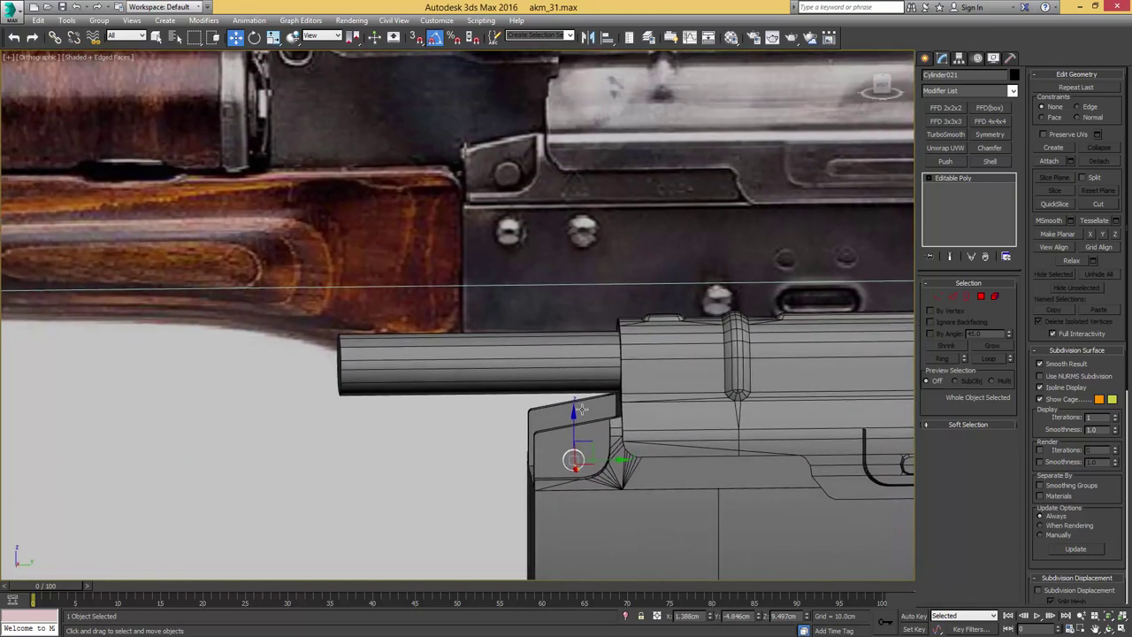
key(r)
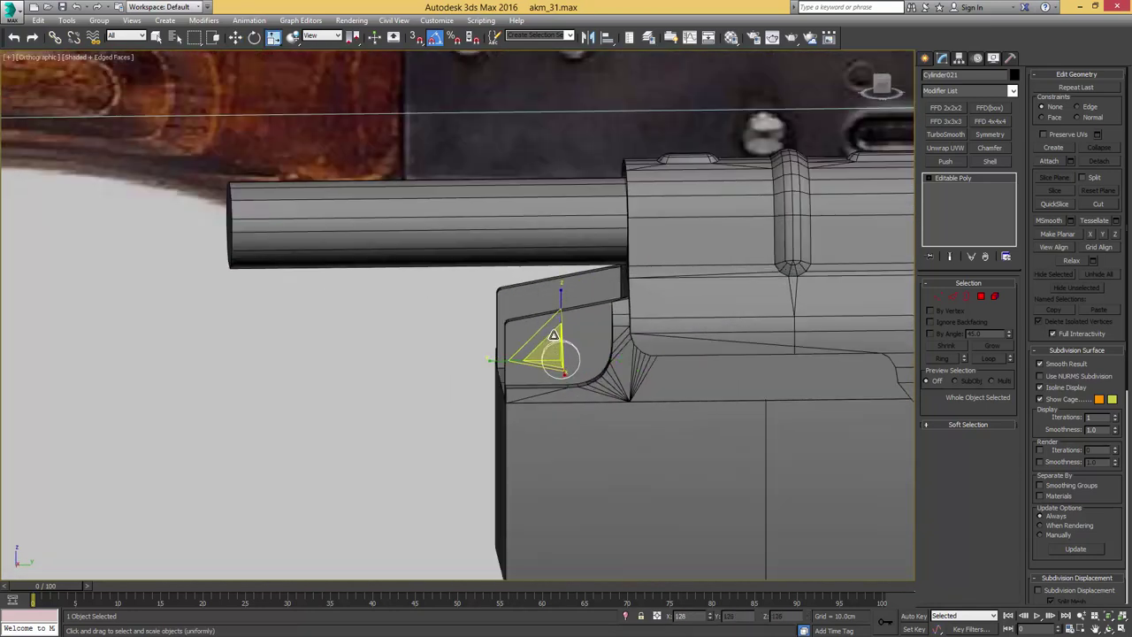
key(w)
- Clone the round pin as one Copy placed at the side plate on the opposite side of the receiver
mouse_move(553, 336)
alt+middle_down()
mouse_move(579, 363)
mouse_move(680, 352)
alt+middle_up()
shift+drag(679, 352, 435, 352)
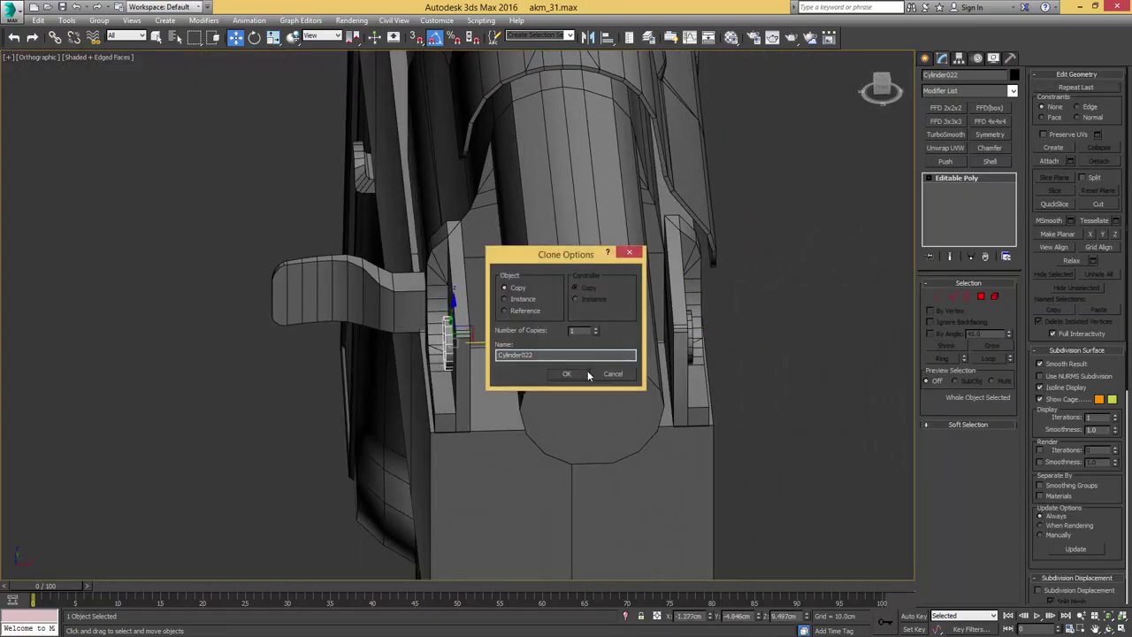
click(580, 375)
- Rotate the copied pin so its cap faces outward, and seat it on the side plate's recessed face
alt+middle_drag(477, 356, 522, 346)
scroll(525, 348, up, 5)
key(e)
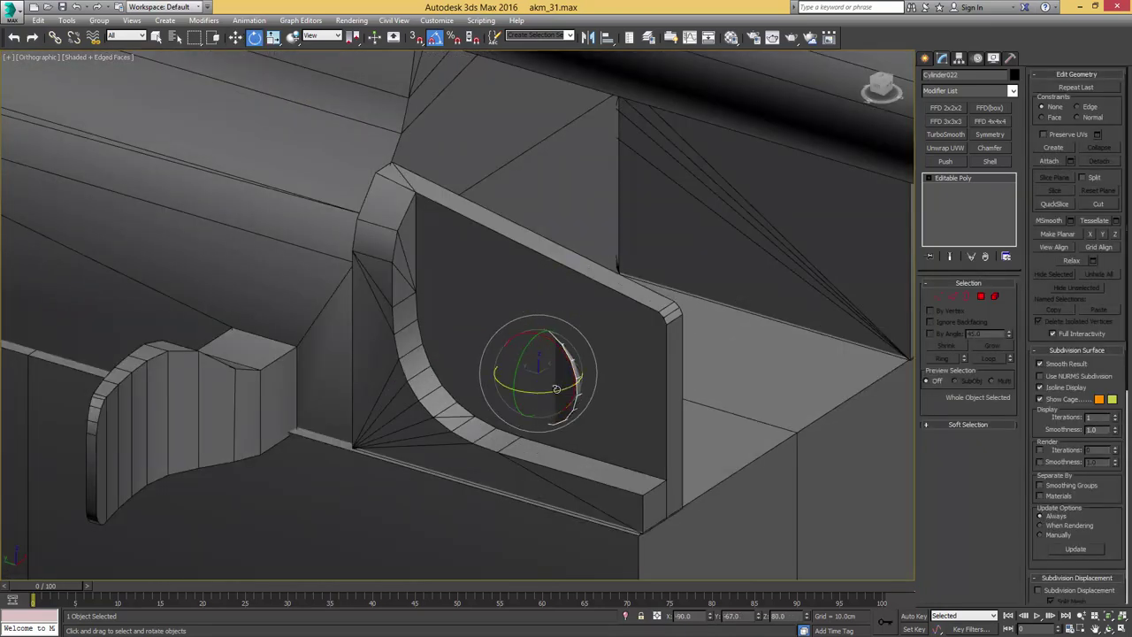
key(w)
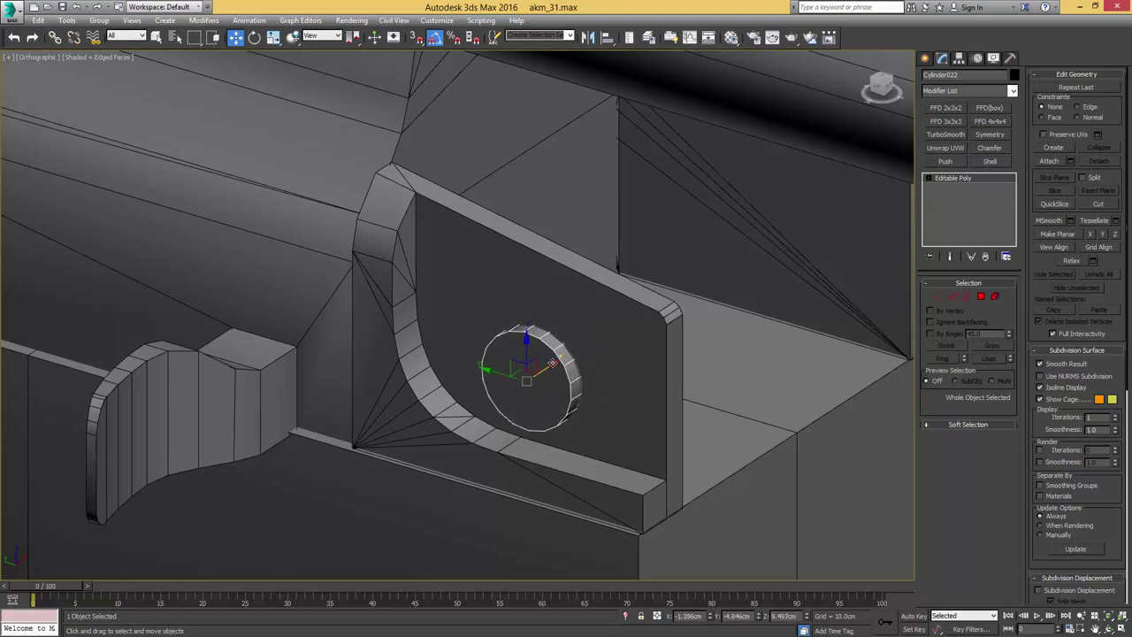
scroll(1074, 354, down, 2)
scroll(557, 369, down, 6)
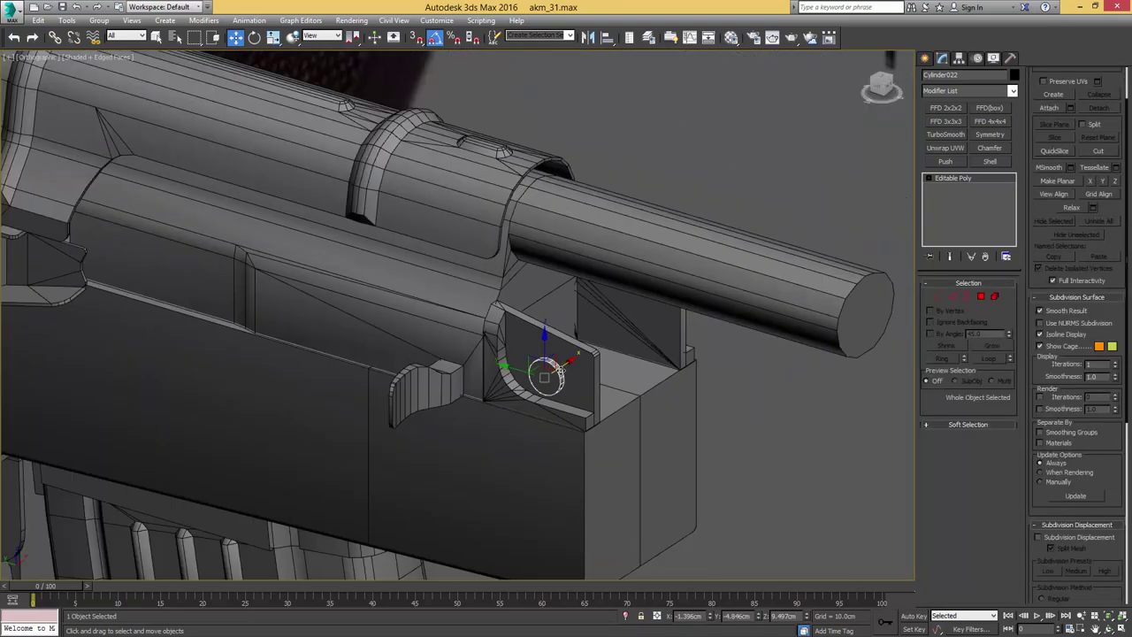
- Select the pins on both side plates and shift them together slightly along the receiver to match the reference
alt+middle_drag(568, 362, 584, 352)
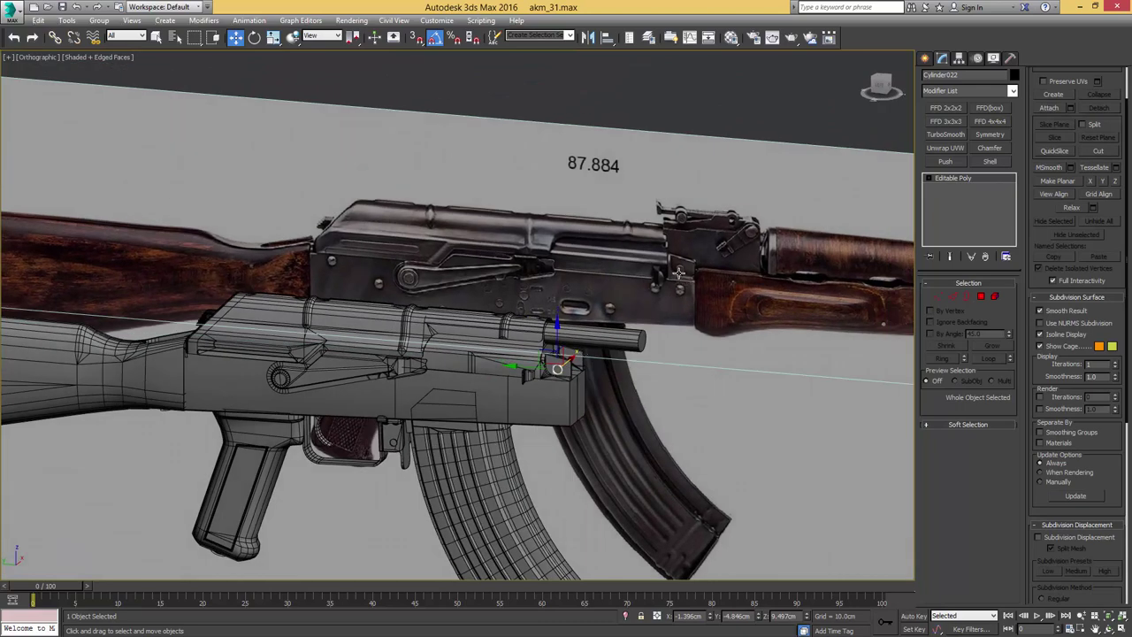
scroll(678, 270, up, 2)
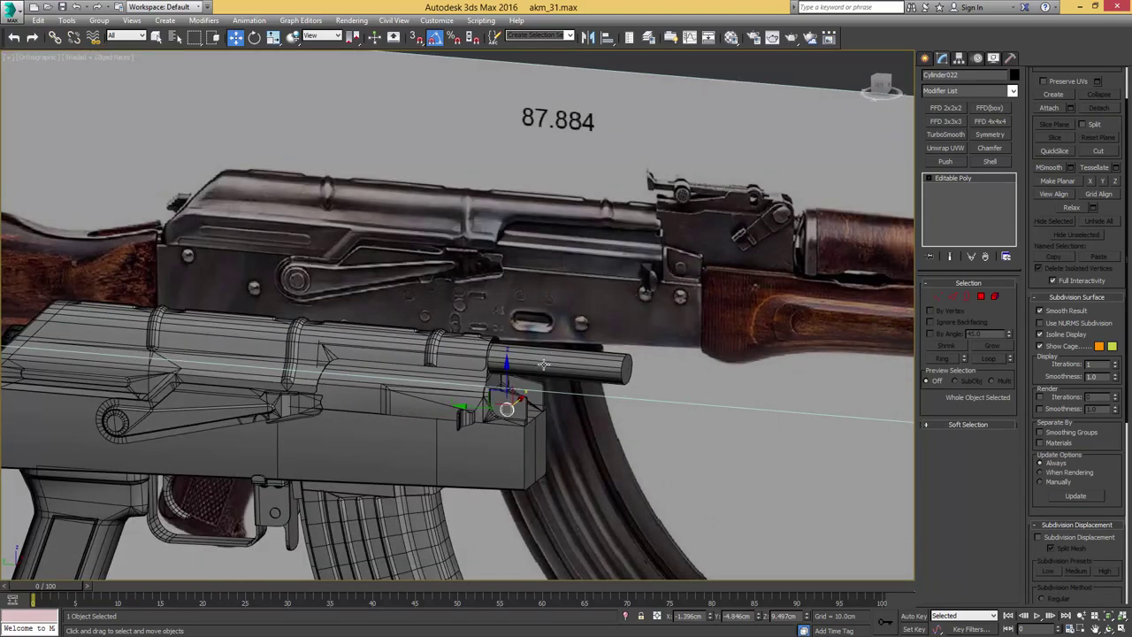
alt+middle_drag(543, 363, 595, 319)
ctrl+click(634, 355)
mouse_move(594, 319)
middle_down()
mouse_move(592, 431)
mouse_move(592, 333)
middle_up()
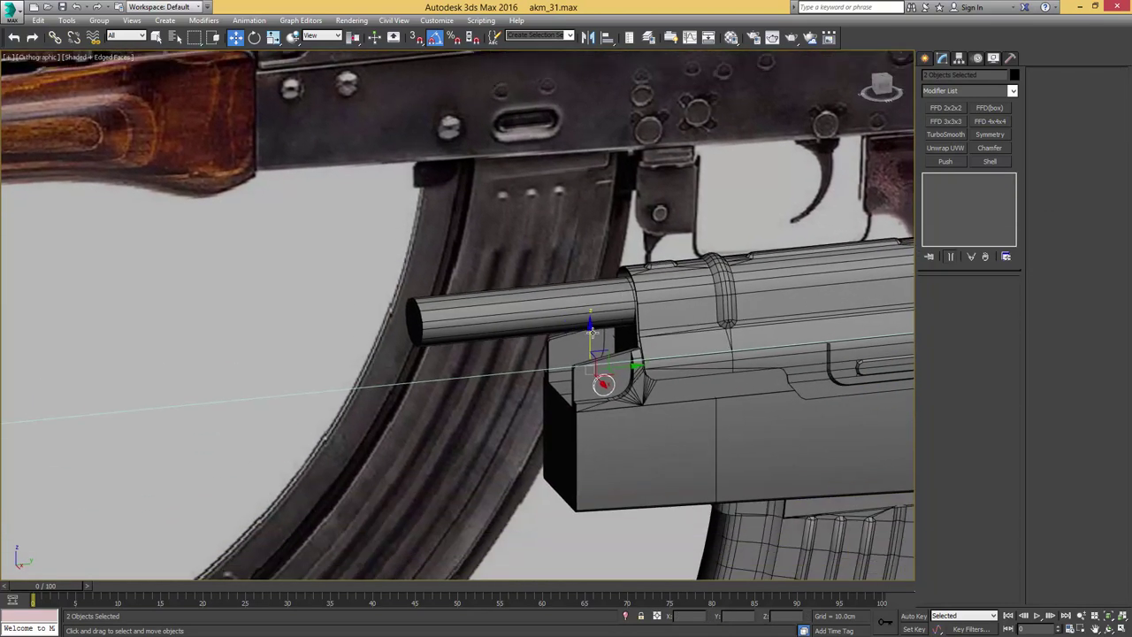
scroll(592, 334, up, 2)
drag(626, 383, 633, 380)
scroll(633, 380, down, 5)
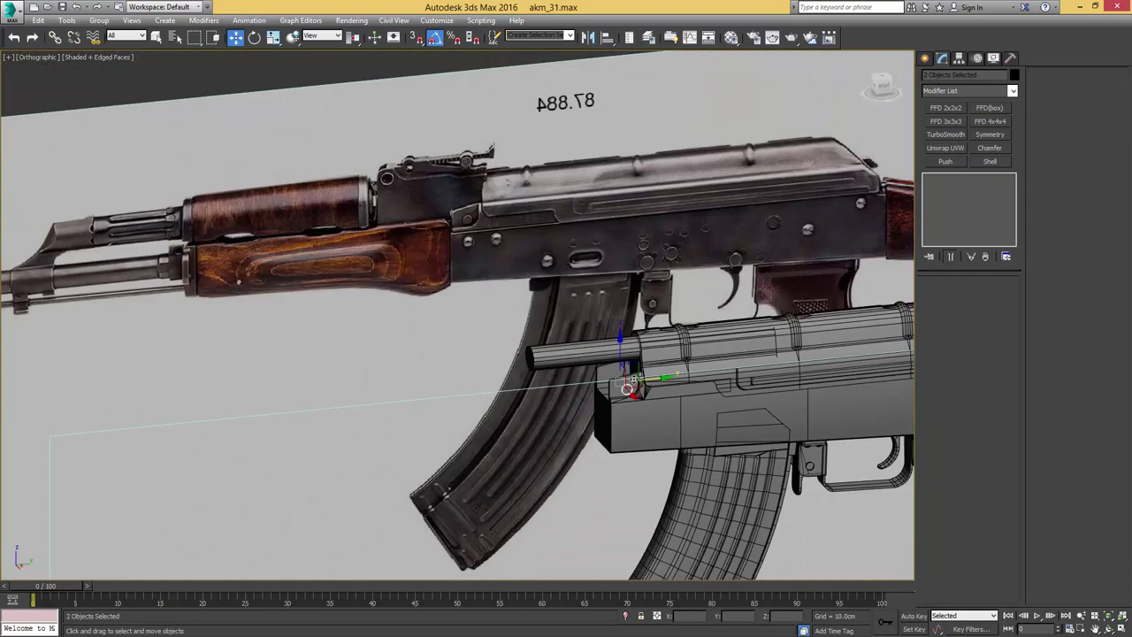
- Deselect the pins and isolate the long receiver box for editing
scroll(634, 379, down, 2)
click(574, 128)
key(q)
scroll(725, 391, up, 4)
click(609, 386)
key(alt+q)
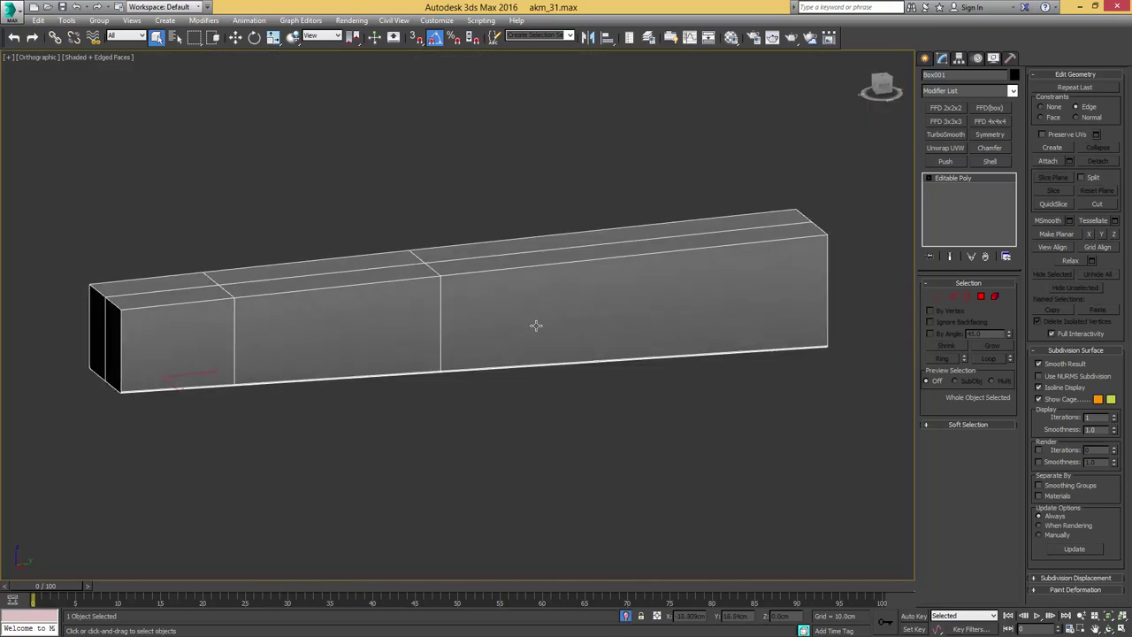
- Delete the polygons on one lengthwise half of the receiver box, up to its centre line
alt+middle_drag(536, 325, 536, 258)
key(1)
click(537, 343)
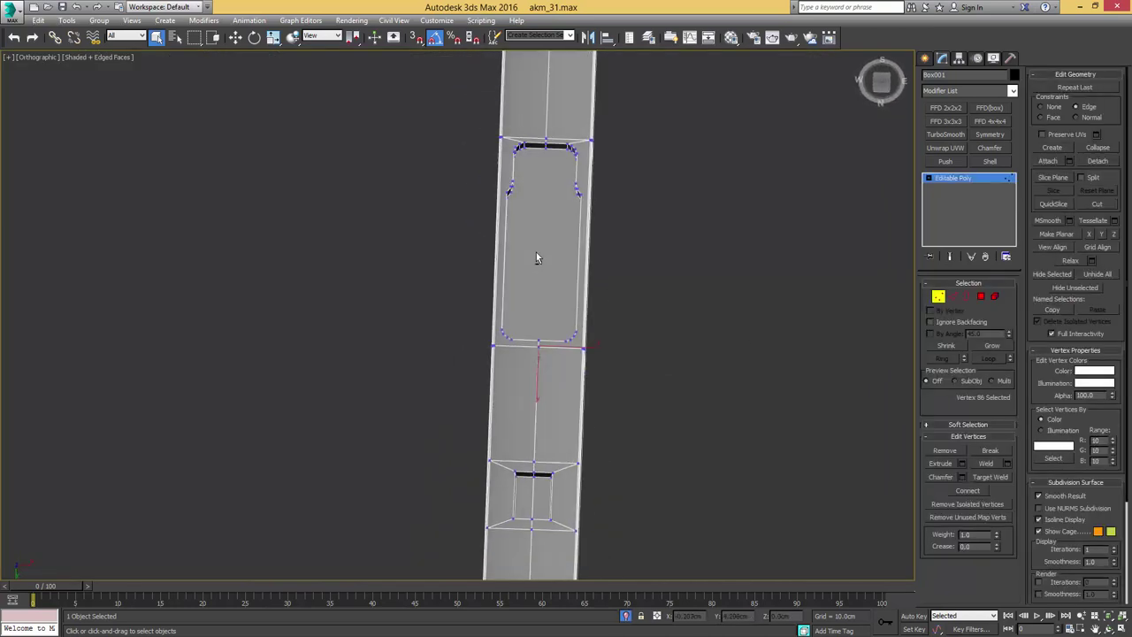
ctrl+click(546, 147)
scroll(559, 212, down, 5)
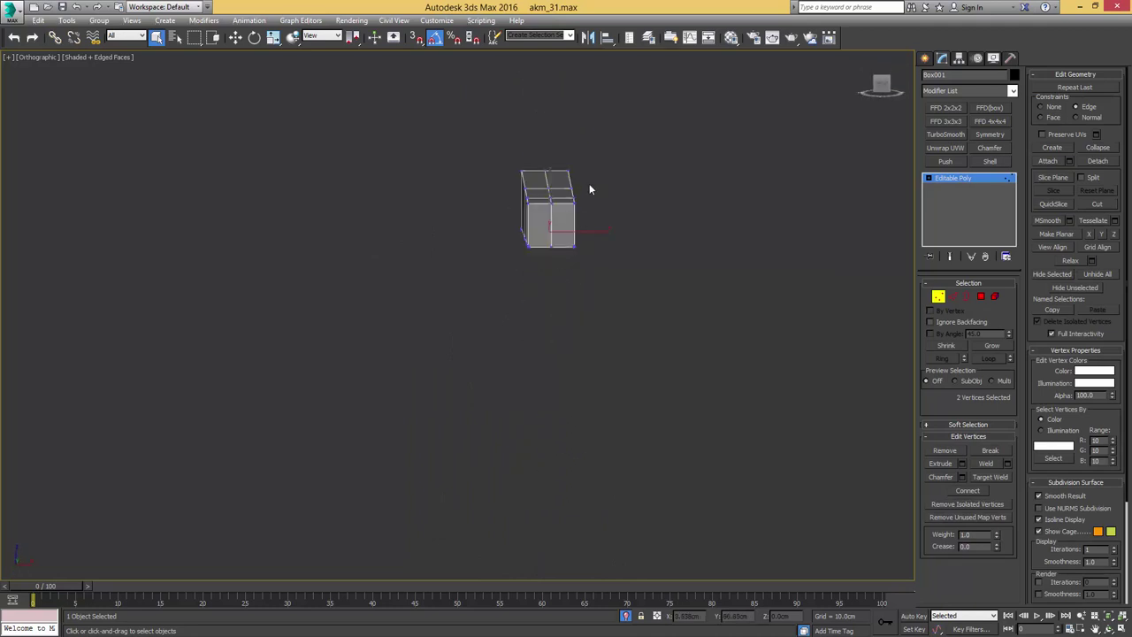
key(4)
drag(594, 139, 559, 253)
key(Delete)
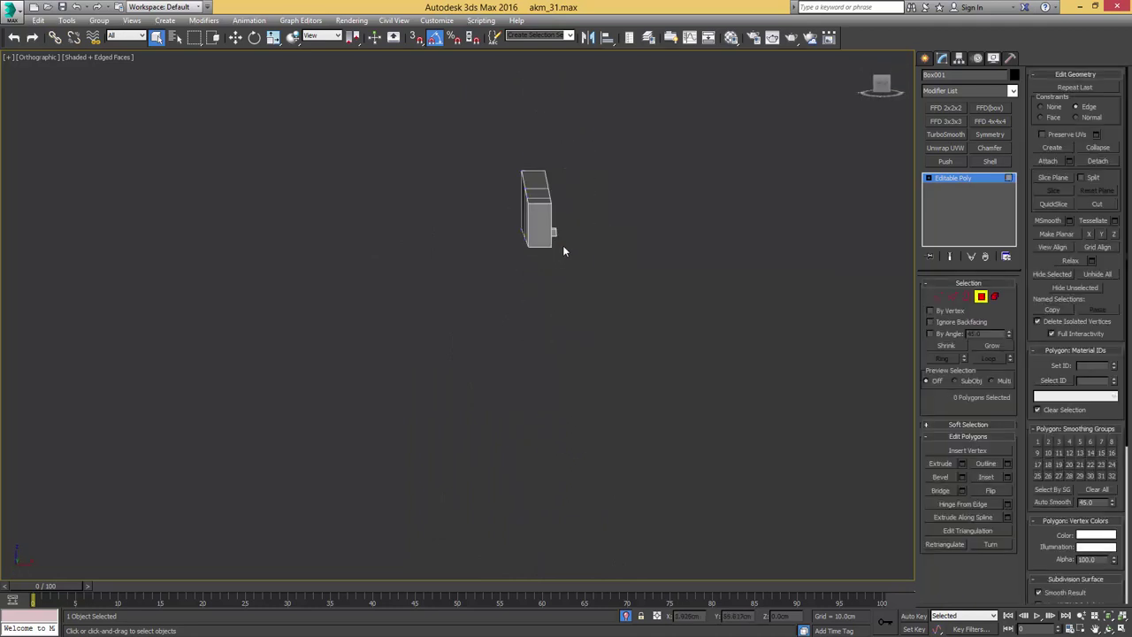
- Delete the four leftover polygons sticking out past the centre line of the remaining half
alt+middle_drag(563, 246, 563, 227)
scroll(563, 236, up, 5)
drag(573, 220, 534, 271)
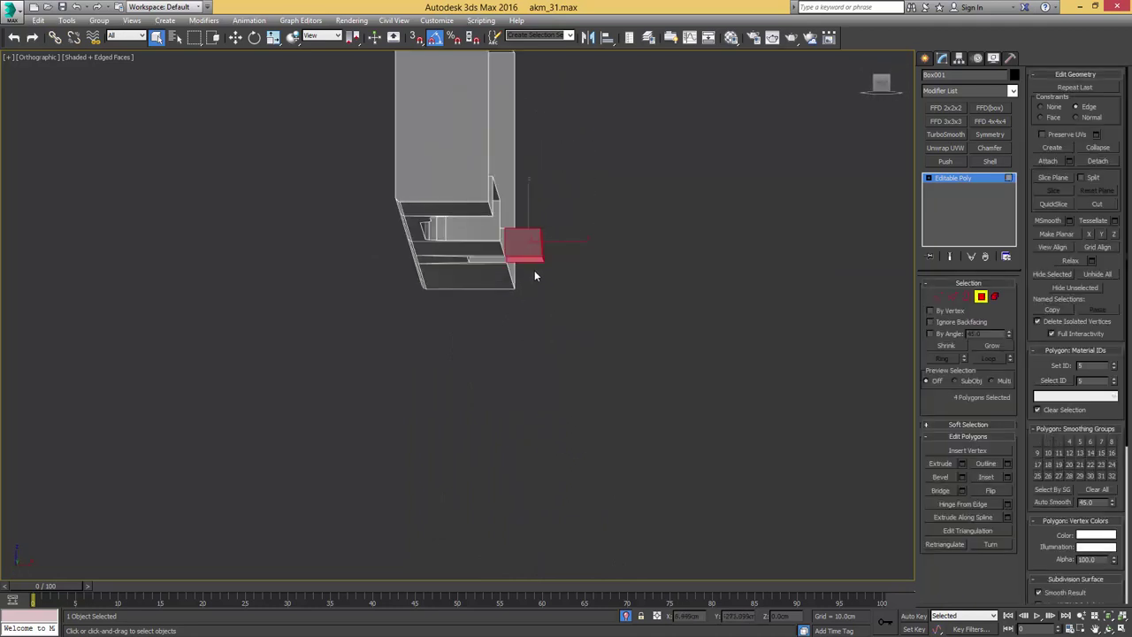
key(Delete)
- Chamfer the long upper outer edge loop of the half box by a small amount
scroll(534, 270, down, 3)
alt+middle_drag(534, 269, 633, 268)
scroll(628, 272, up, 4)
key(2)
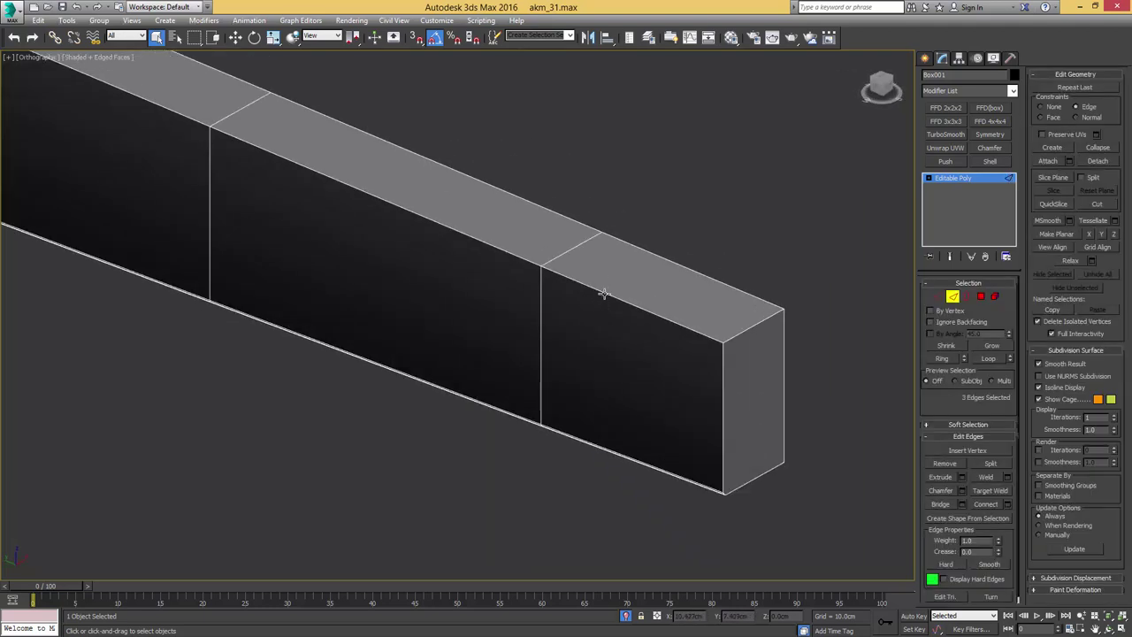
click(604, 292)
scroll(615, 300, up, 2)
scroll(611, 304, down, 3)
double_click(610, 303)
scroll(548, 272, up, 2)
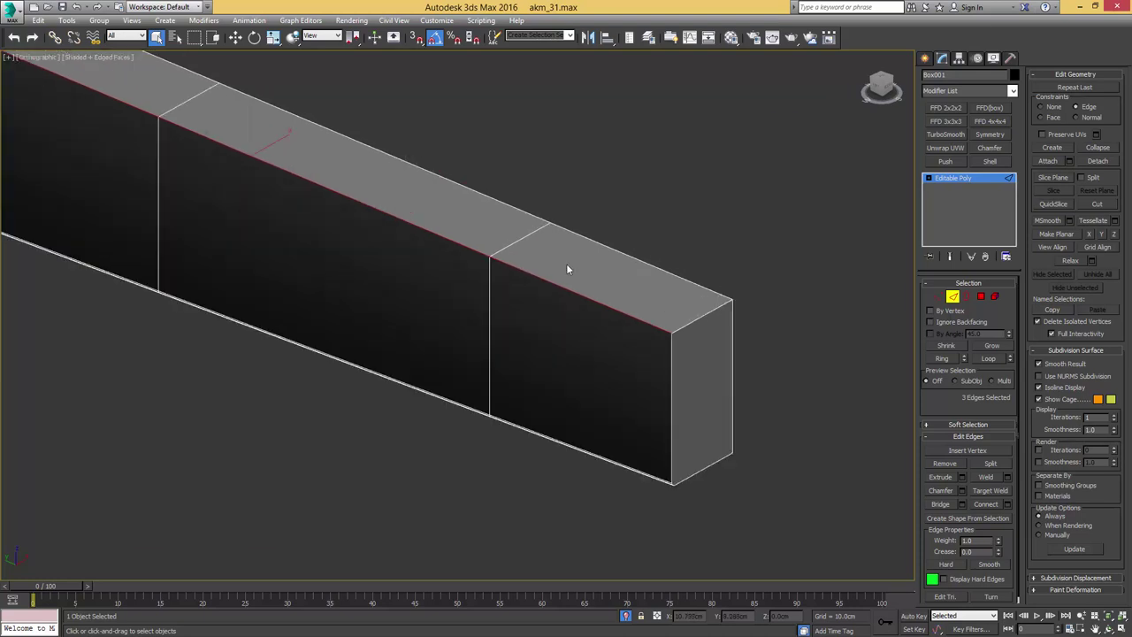
scroll(555, 264, up, 4)
key(ctrl+shift+c)
drag(490, 294, 491, 291)
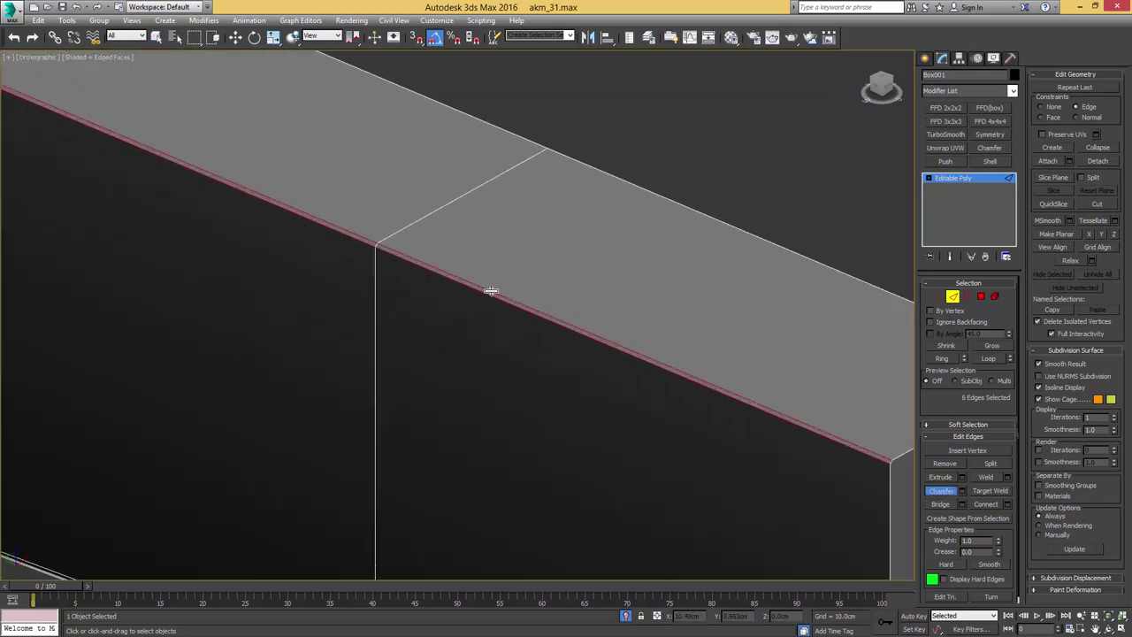
middle_drag(766, 404, 623, 331)
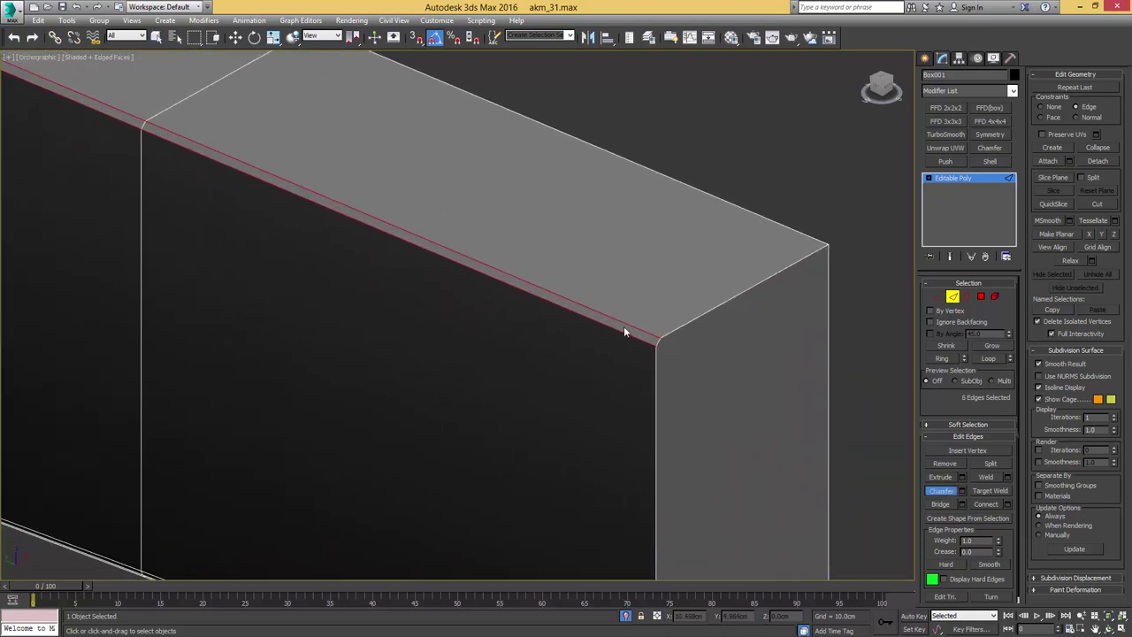
right_click(624, 332)
- Add an edge loop along the middle of the chamfer with Flow Connect to round it, and leave edge editing
click(662, 334)
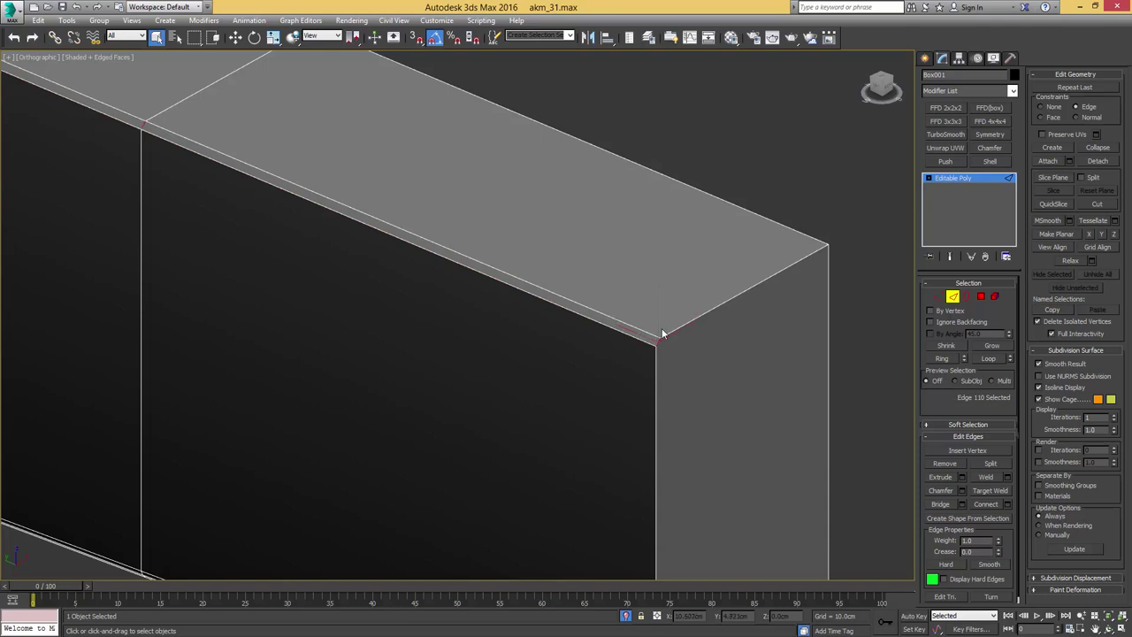
click(671, 37)
click(743, 99)
key(2)
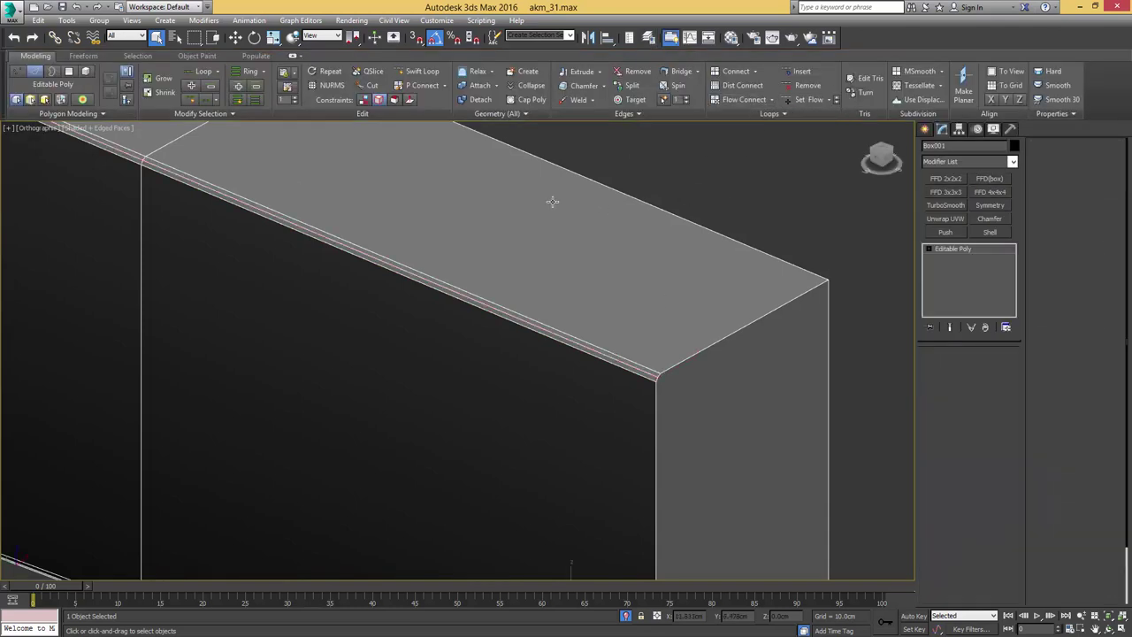
- Hide the edge display to inspect the rounded edge, and end the box's isolation to bring back the rifle
key(F4)
scroll(551, 191, down, 4)
alt+middle_drag(550, 189, 665, 55)
click(670, 37)
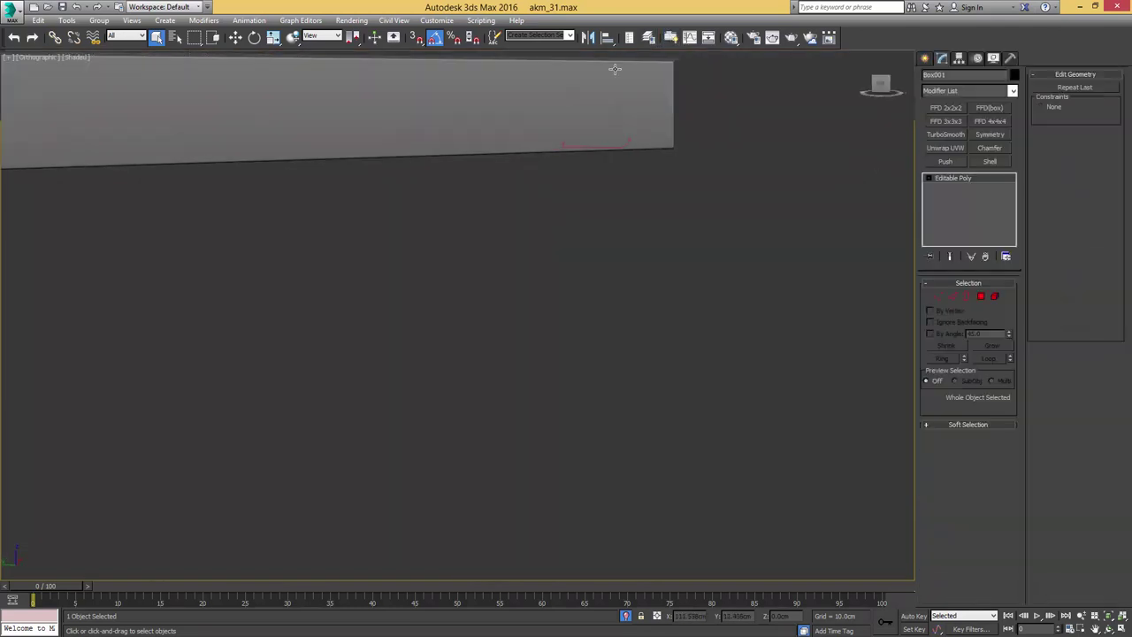
scroll(619, 258, down, 3)
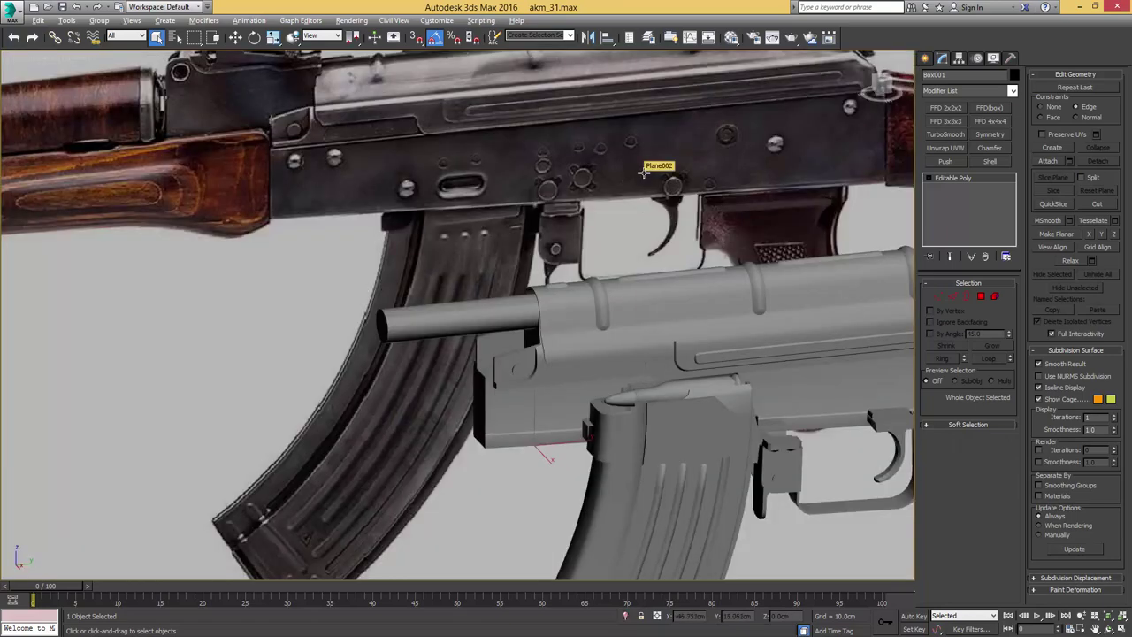
- Isolate the receiver box together with the reference image plane and frame them in the Left view
alt+middle_drag(644, 172, 871, 170)
middle_drag(871, 170, 570, 166)
ctrl+click(569, 165)
key(alt+q)
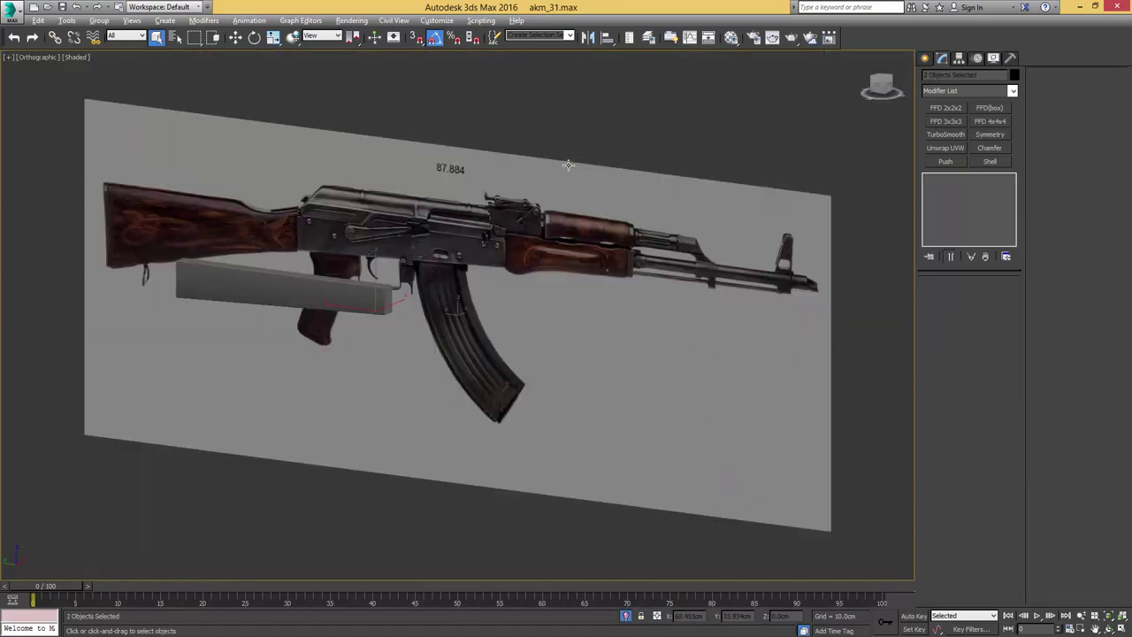
key(l)
key(z)
scroll(426, 255, up, 5)
- Make the receiver box see-through over the reference image, and show its edges again
click(533, 237)
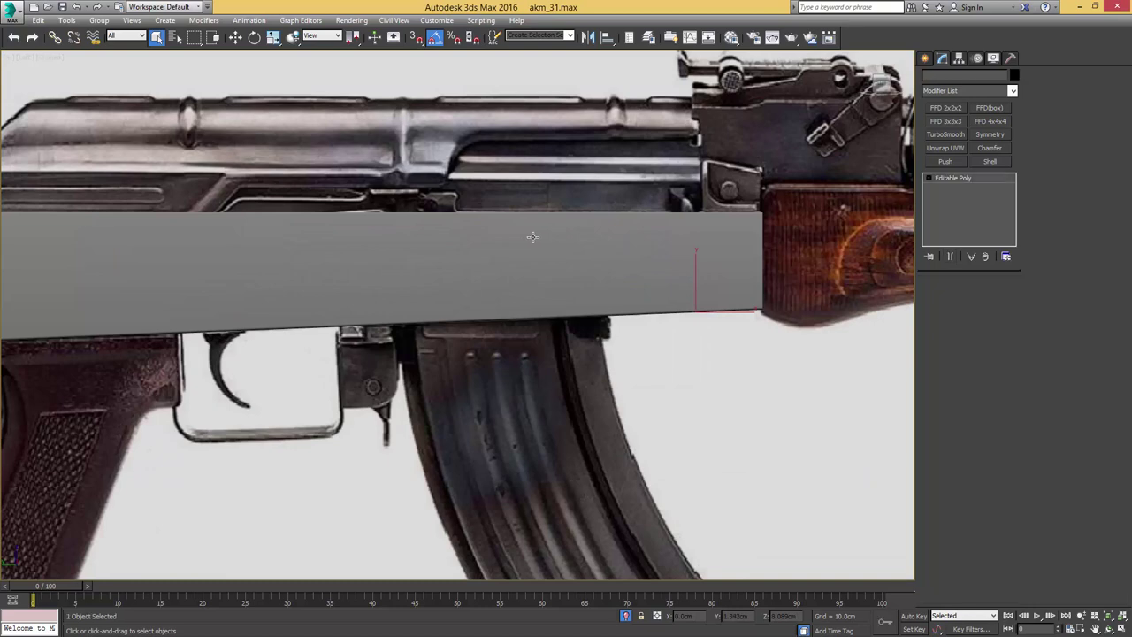
key(alt+x)
middle_drag(484, 227, 517, 213)
scroll(623, 247, up, 3)
key(F4)
- Inset the receiver's side polygon above the magazine well, around the oval recess in the reference
key(4)
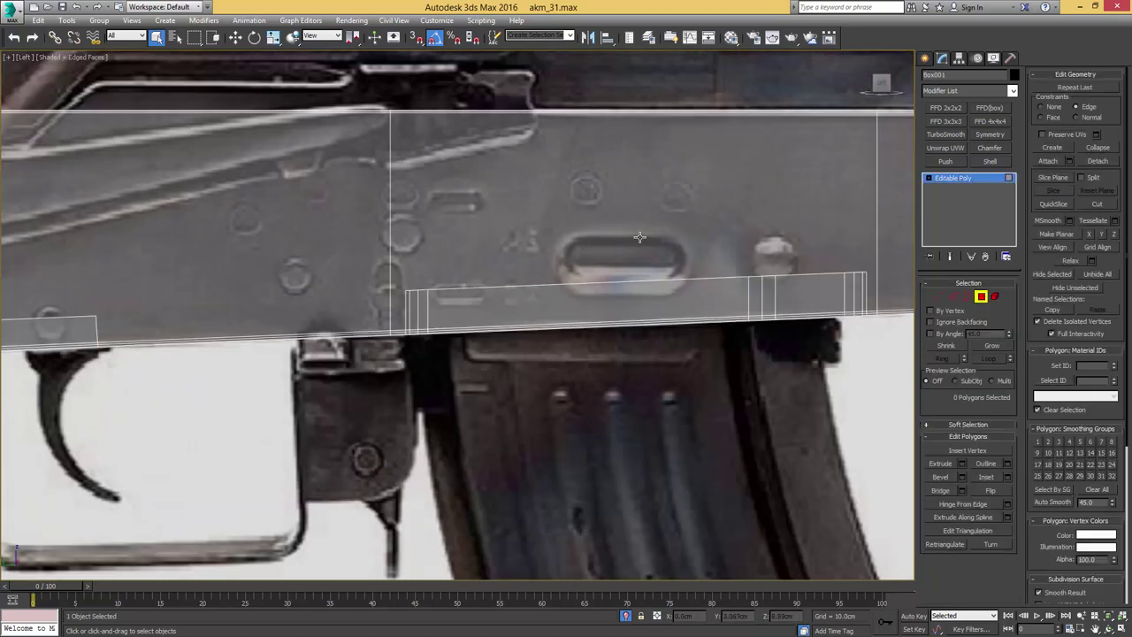
click(639, 237)
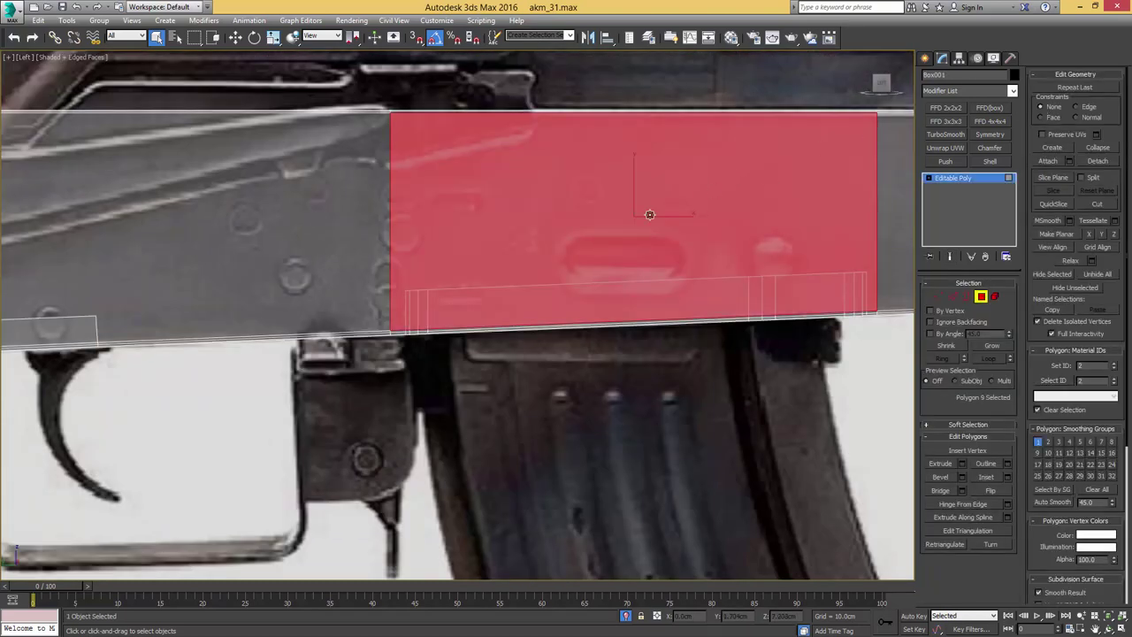
key(shift+ctrl+i)
drag(642, 210, 643, 260)
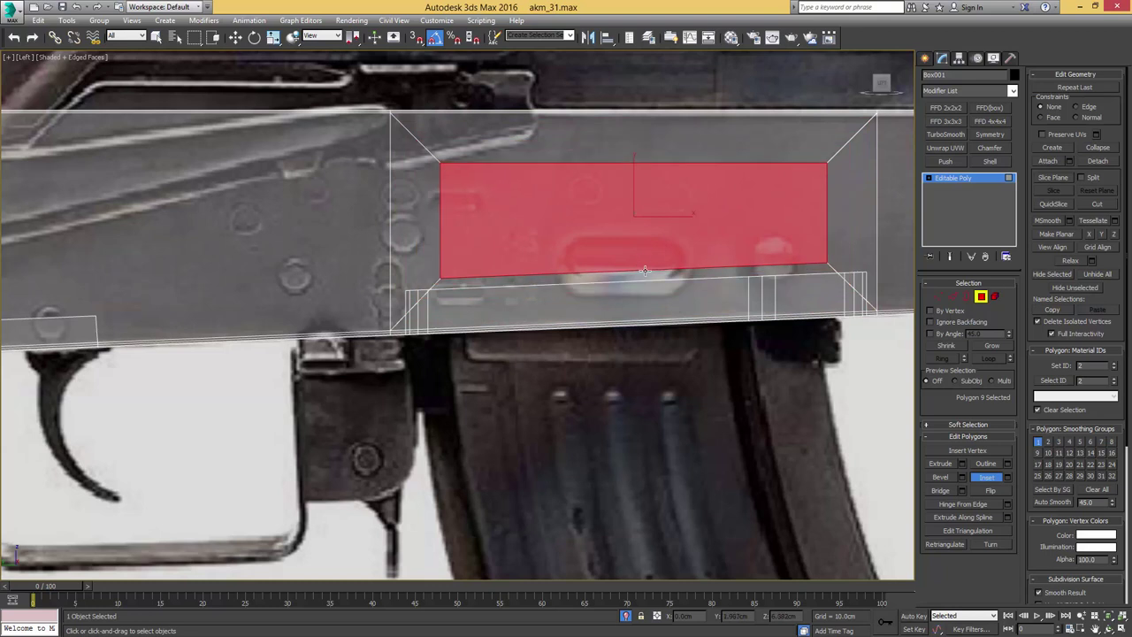
- Level the inset polygon's lower edge and check its other three edges so that it forms a straight rectangle
key(2)
click(644, 270)
click(643, 163)
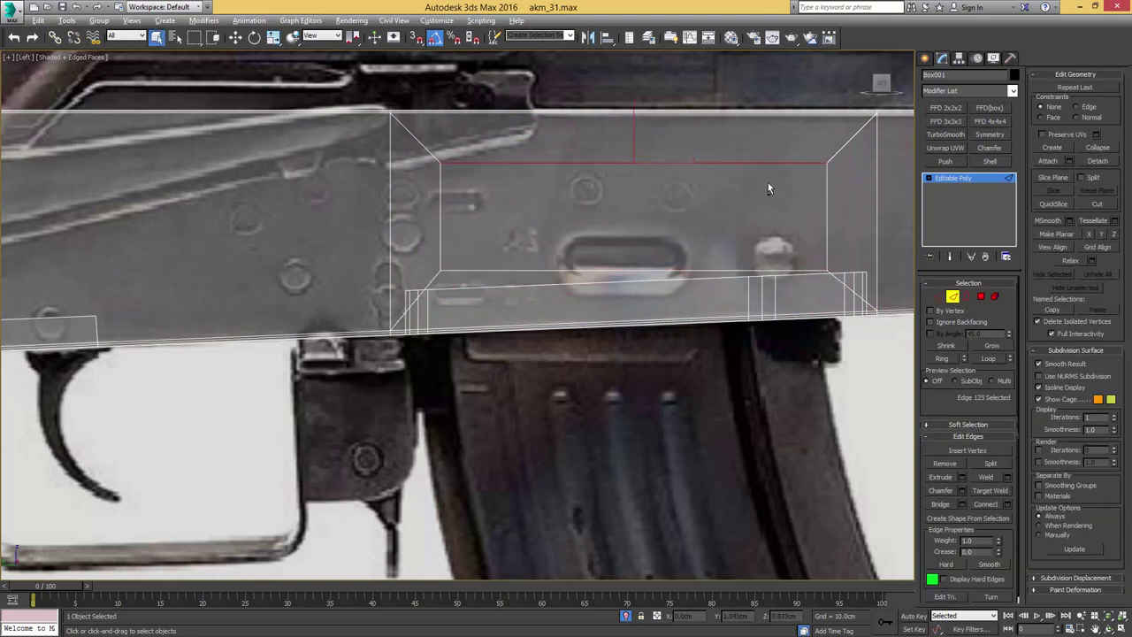
click(826, 210)
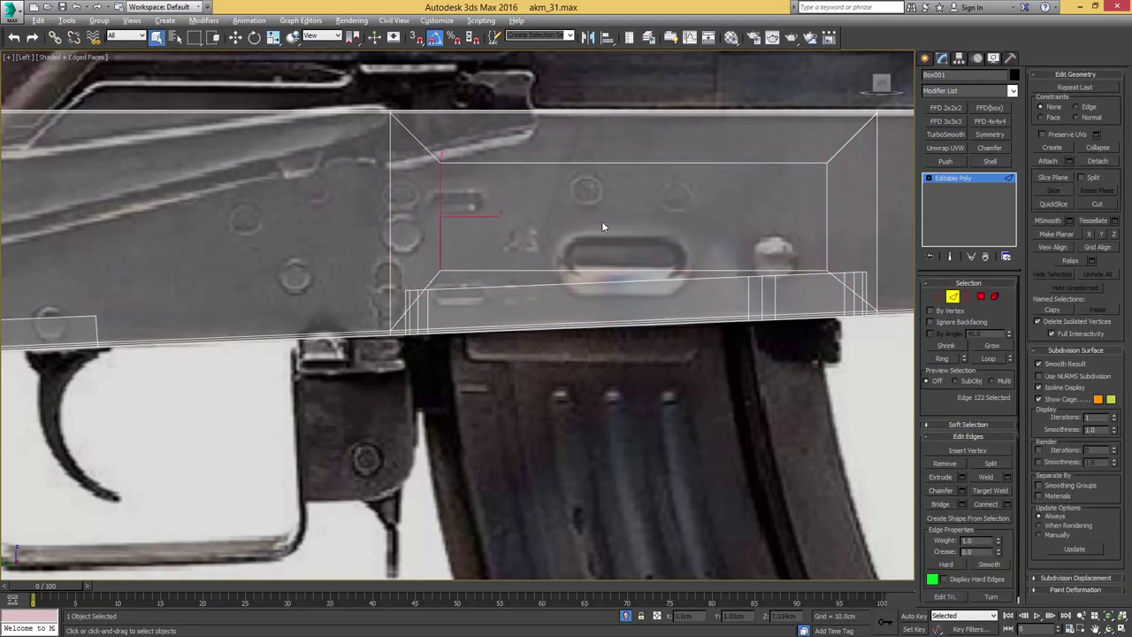
- Scale the inset polygon down and move it over the oval recess above the magazine to match its outline
key(4)
key(r)
drag(688, 216, 634, 197)
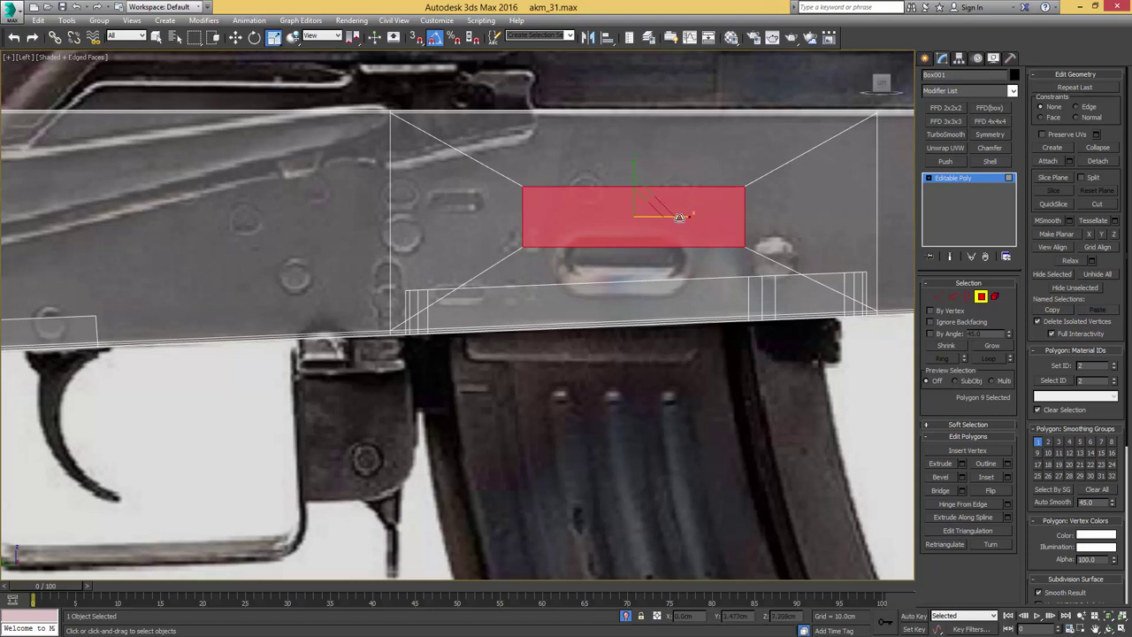
drag(678, 217, 601, 237)
key(w)
scroll(644, 241, up, 3)
key(r)
key(w)
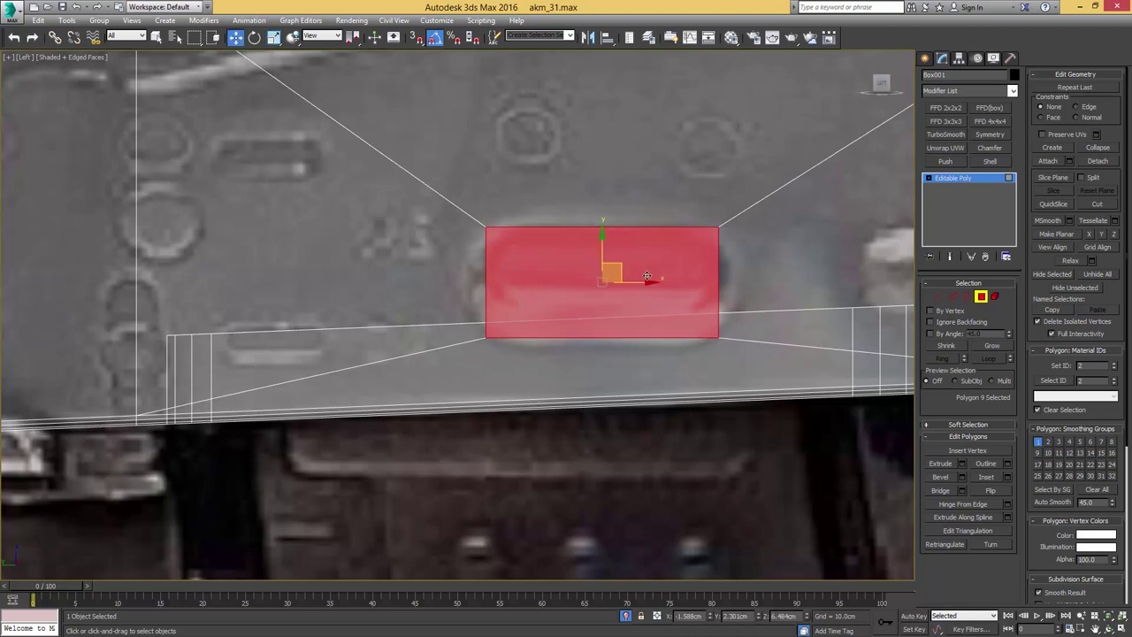
drag(639, 283, 642, 283)
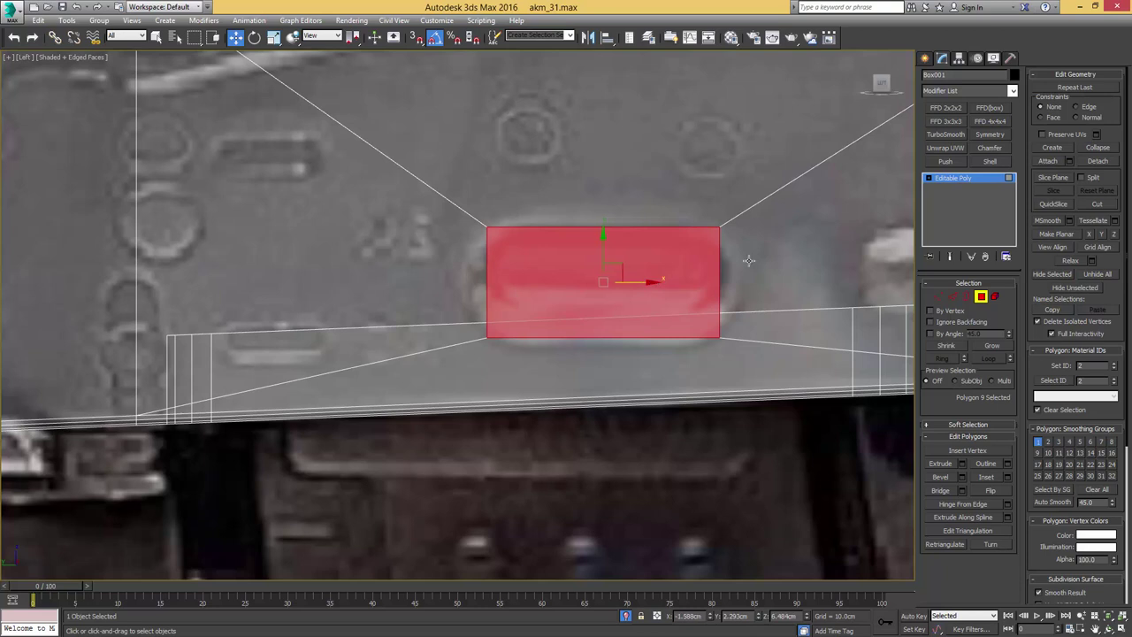
- Chamfer the rectangle's corner vertices twice to round them to the oval recess in the reference
click(937, 297)
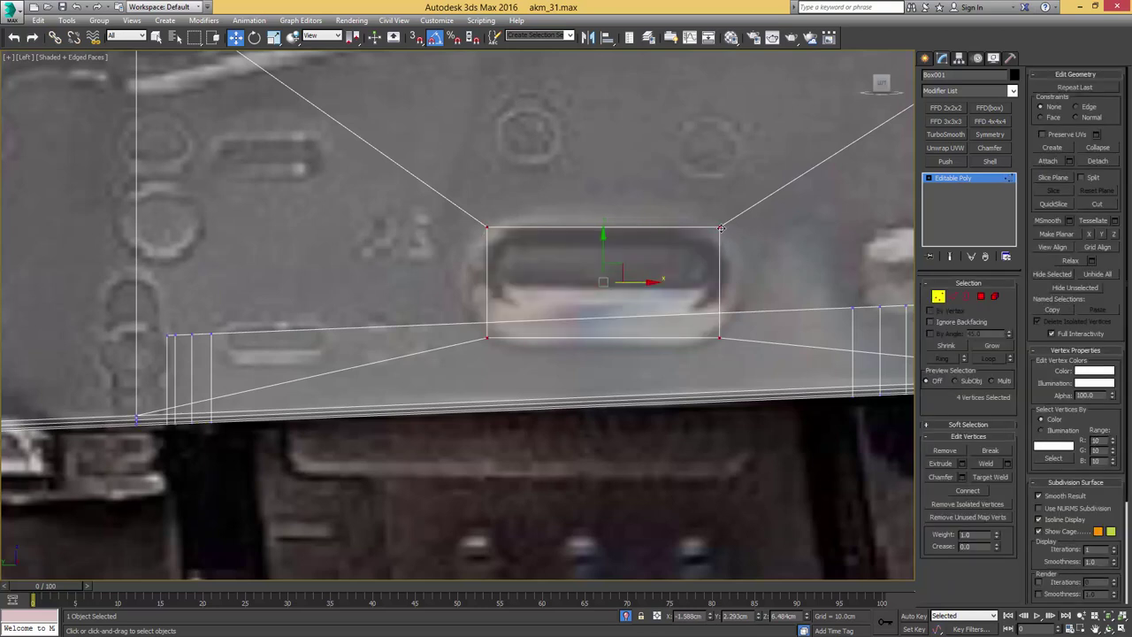
key(ctrl+shift+c)
drag(720, 228, 732, 196)
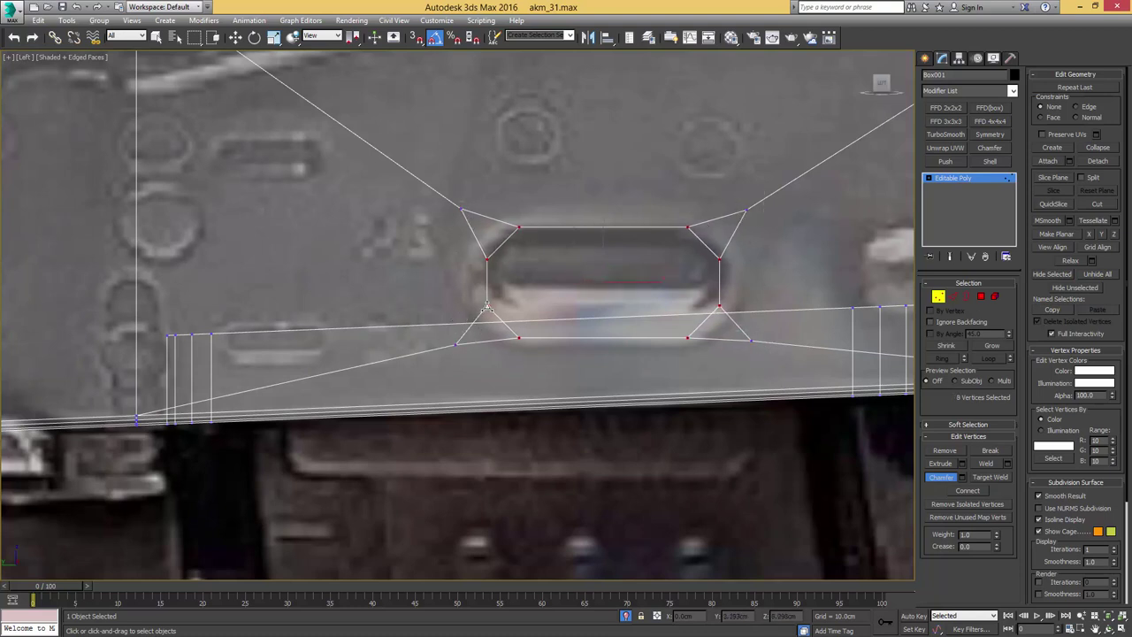
drag(486, 306, 488, 292)
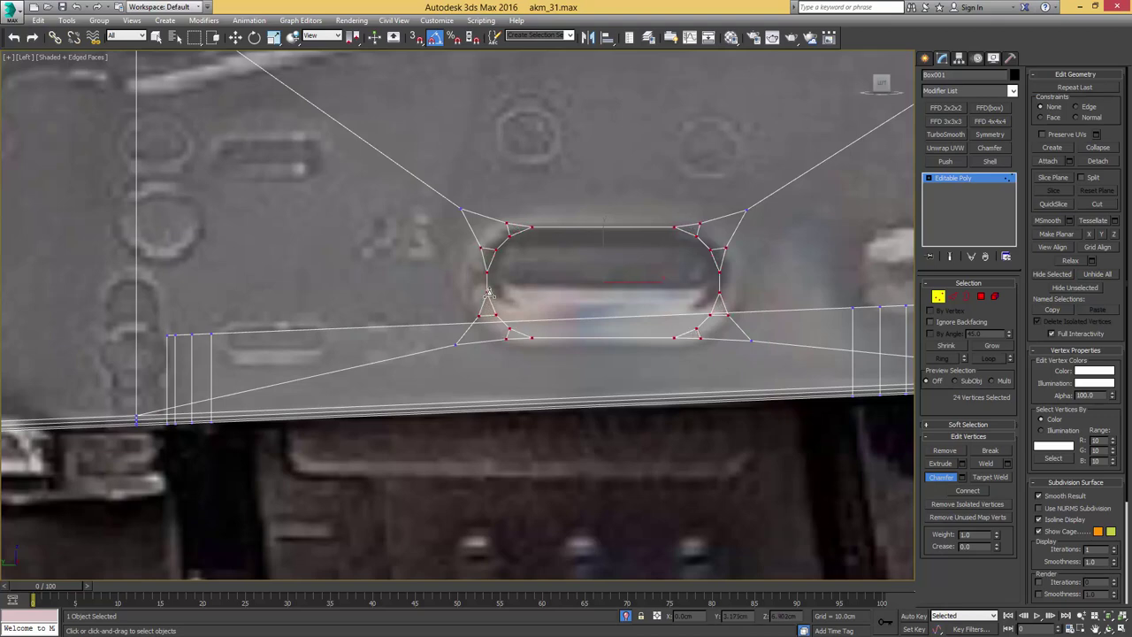
- Isolate the receiver box without the reference image, and frame the chamfered recess vertices
scroll(647, 209, down, 2)
key(alt+q)
key(w)
key(z)
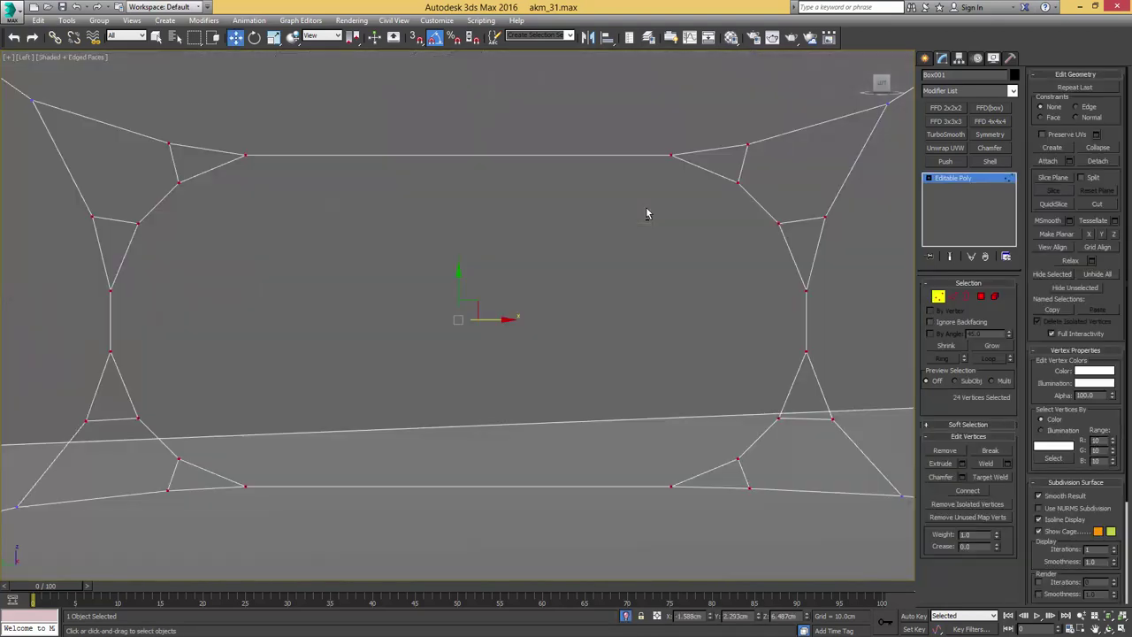
- Collapse the outer edges at the recess's upper-right corner into one vertex and target-weld it to the surrounding panel's upper-right corner
key(alt+x)
scroll(619, 200, down, 7)
middle_drag(626, 193, 577, 222)
scroll(598, 215, up, 2)
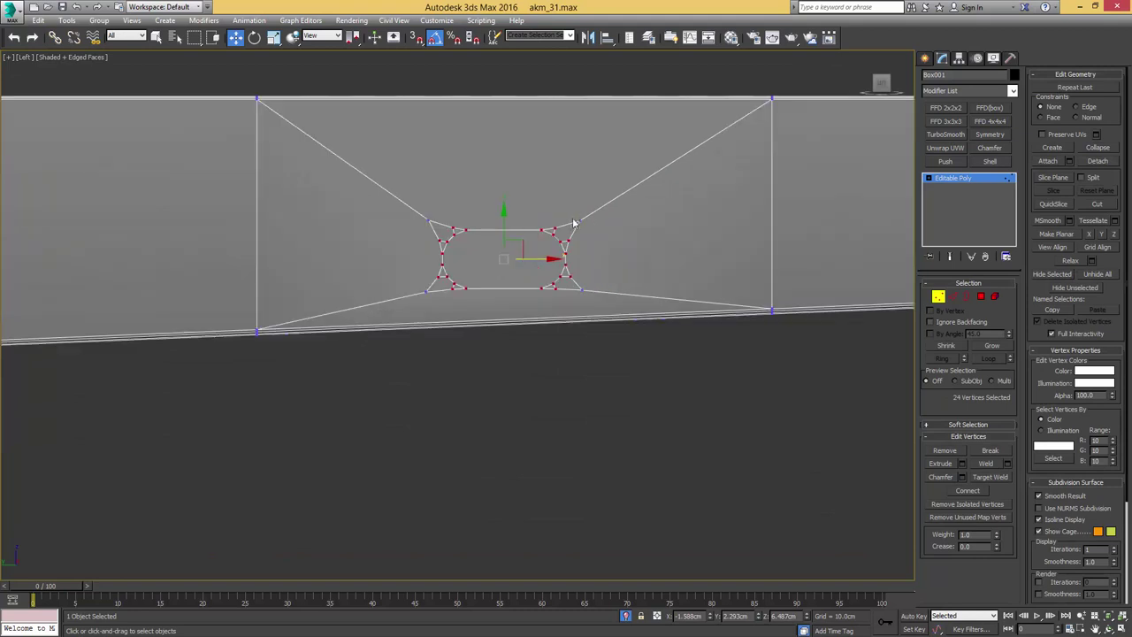
scroll(570, 228, up, 3)
key(2)
click(567, 222)
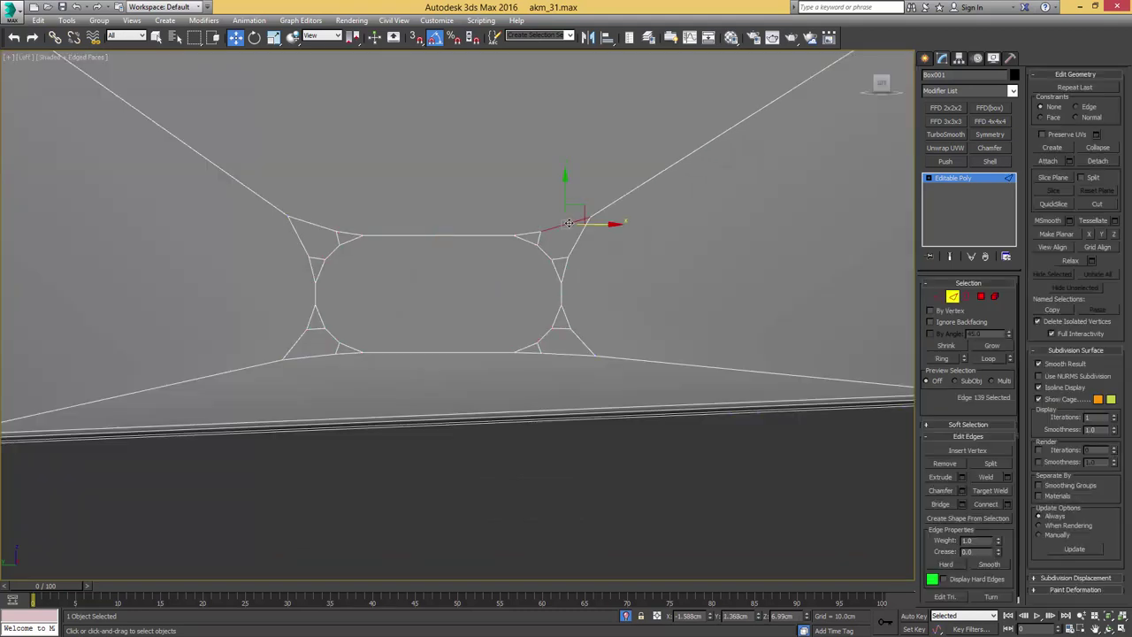
key(ctrl+alt+c)
scroll(556, 237, down, 6)
key(1)
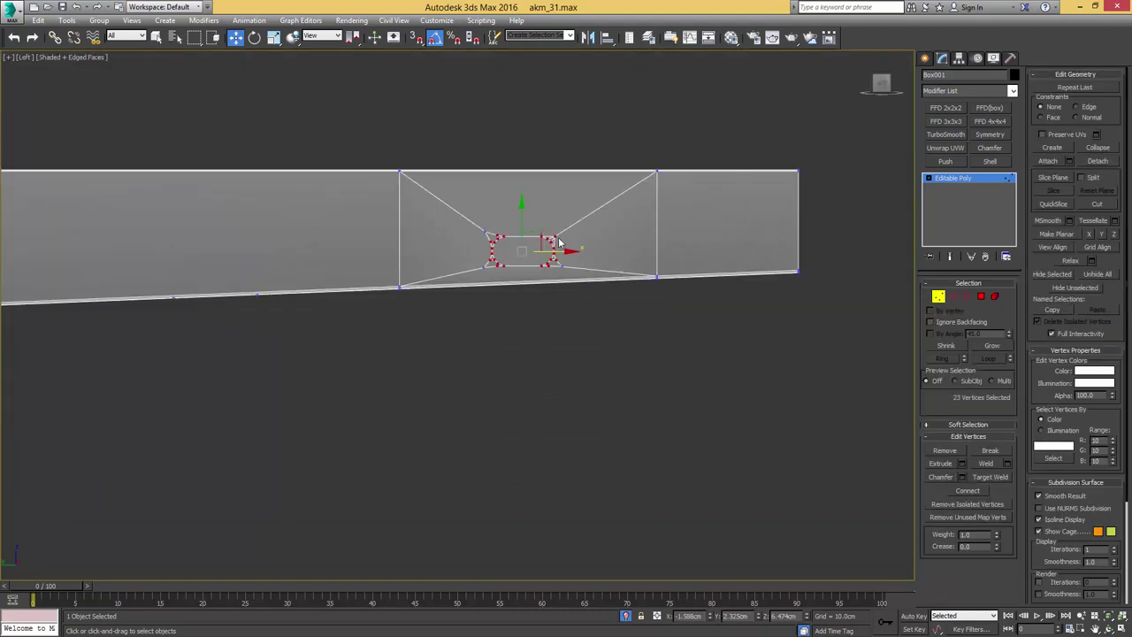
key(ctrl+shift+w)
click(655, 172)
- Collapse the two outer edges at the recess's lower-right corner and target-weld the resulting vertex to the panel's lower-right corner
scroll(543, 232, up, 5)
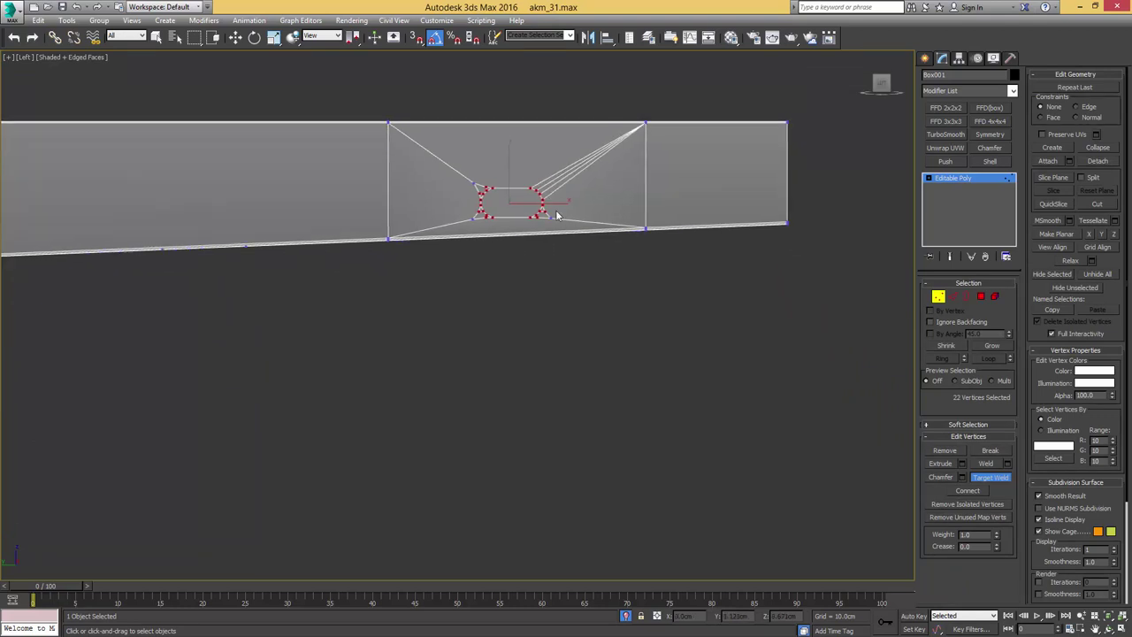
key(2)
click(527, 219)
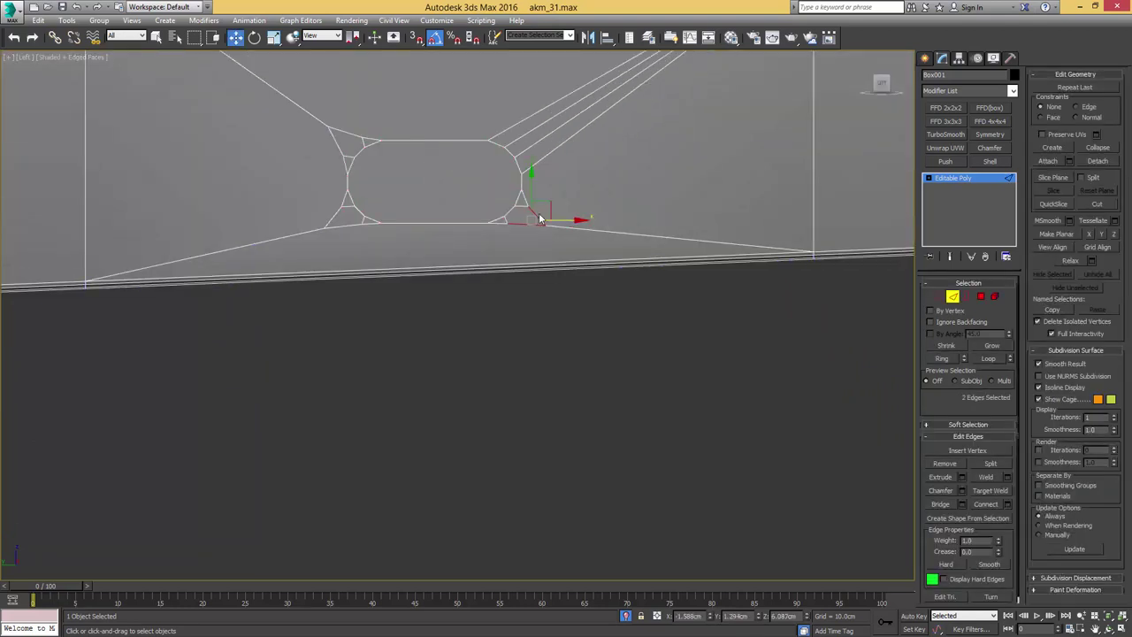
key(1)
key(ctrl+shift+w)
click(527, 218)
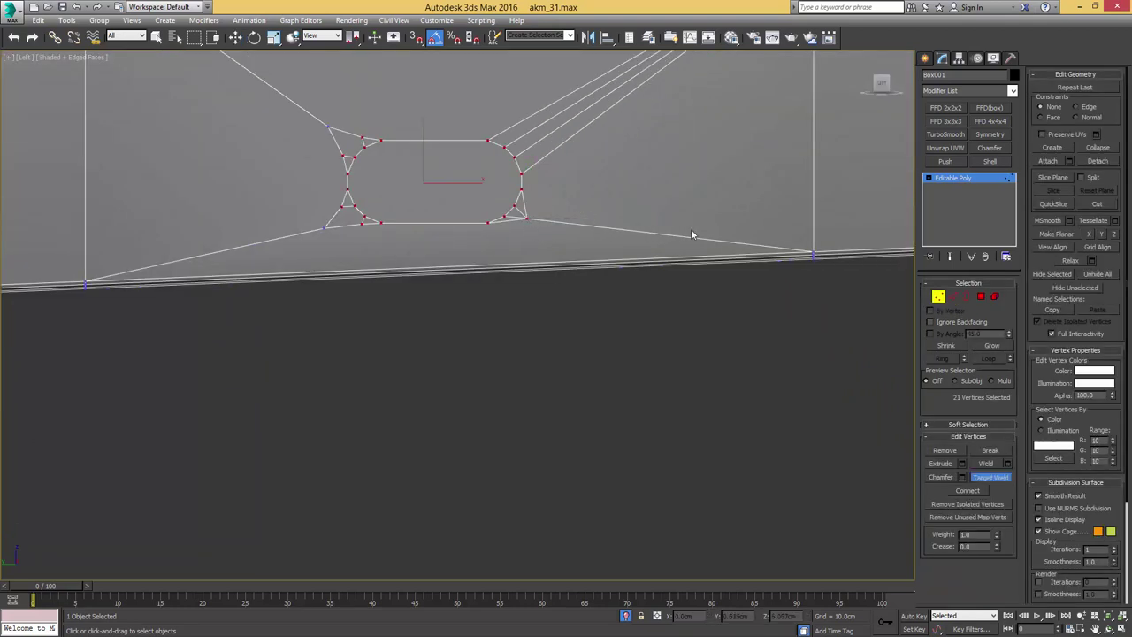
click(813, 252)
- Collapse the two outer edges at the recess's upper-left corner and target-weld the resulting vertex to the panel's upper-left corner
middle_drag(380, 218, 605, 325)
key(2)
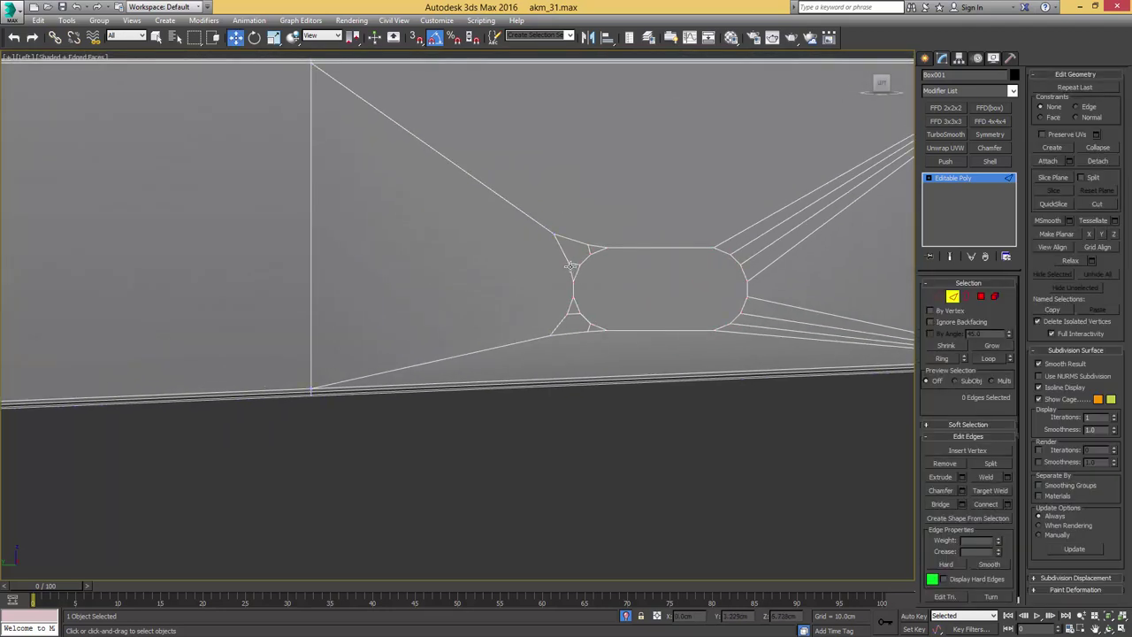
click(566, 257)
ctrl+click(573, 240)
key(ctrl+alt+c)
key(1)
key(ctrl+shift+w)
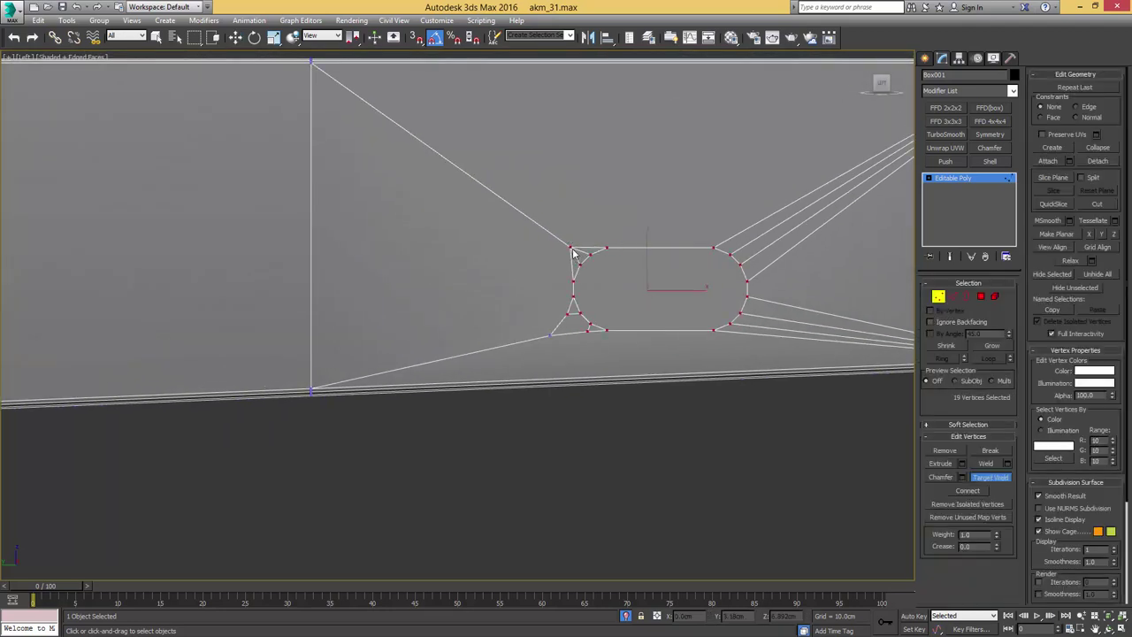
click(311, 66)
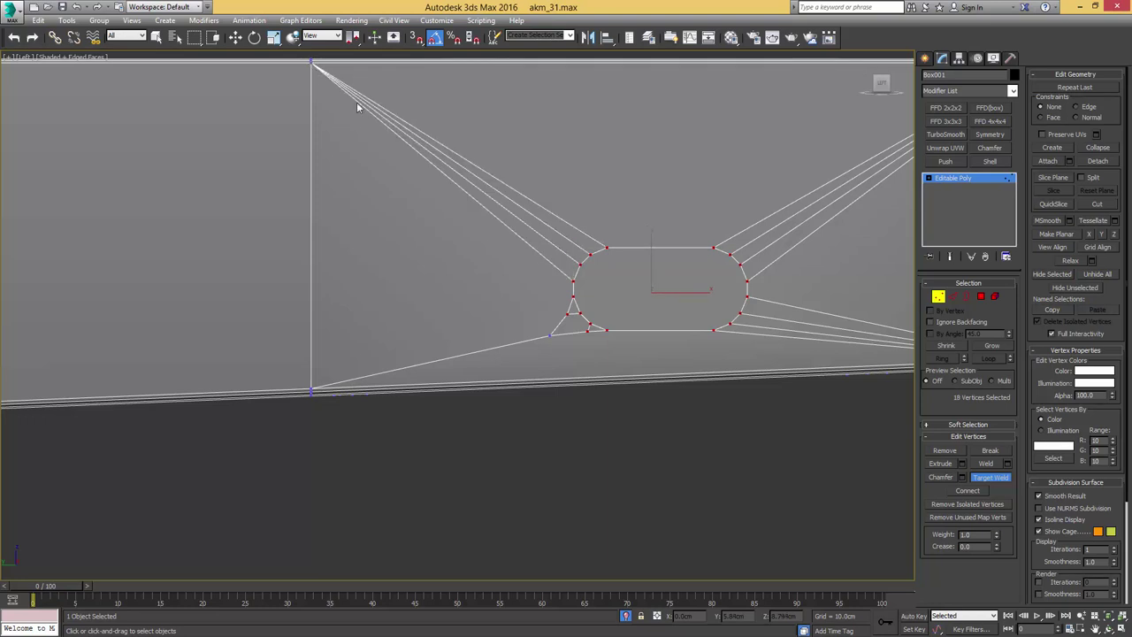
- Collapse the two outer edges at the recess's lower-left corner and target-weld the resulting vertex to the panel's lower-left corner
middle_drag(554, 295, 538, 245)
key(2)
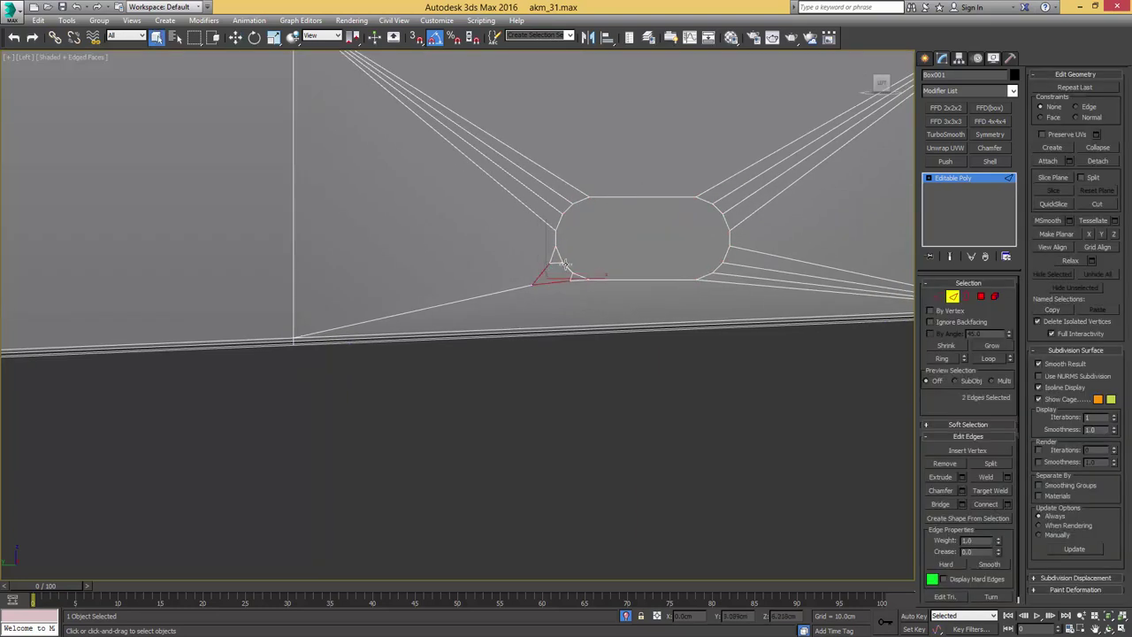
key(ctrl+alt+c)
key(1)
key(ctrl+shift+w)
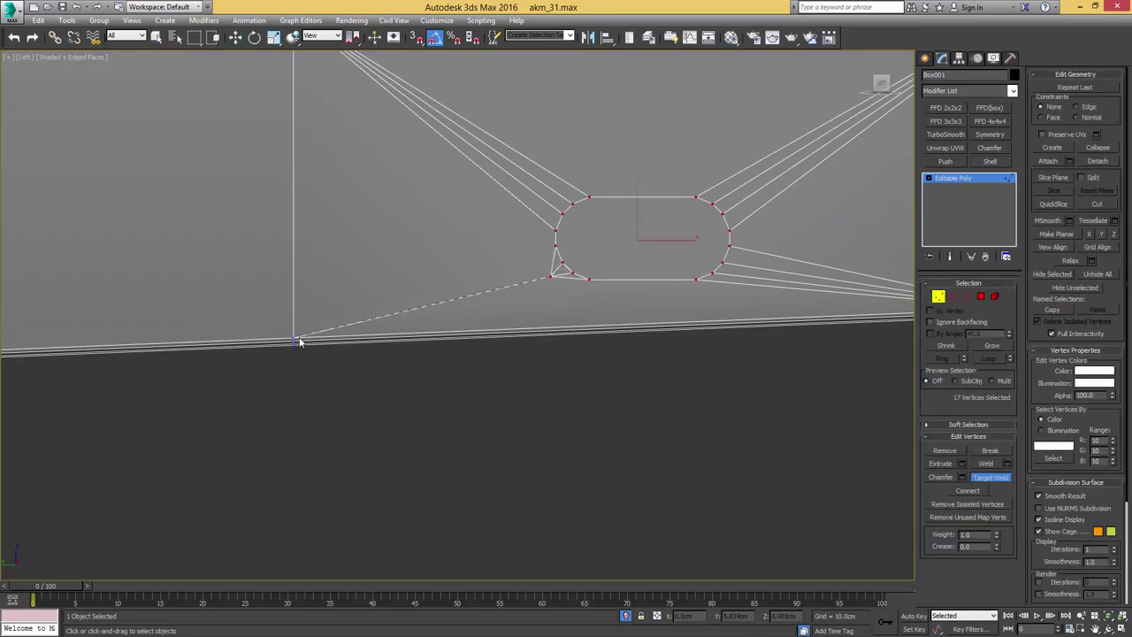
click(294, 338)
scroll(492, 259, down, 3)
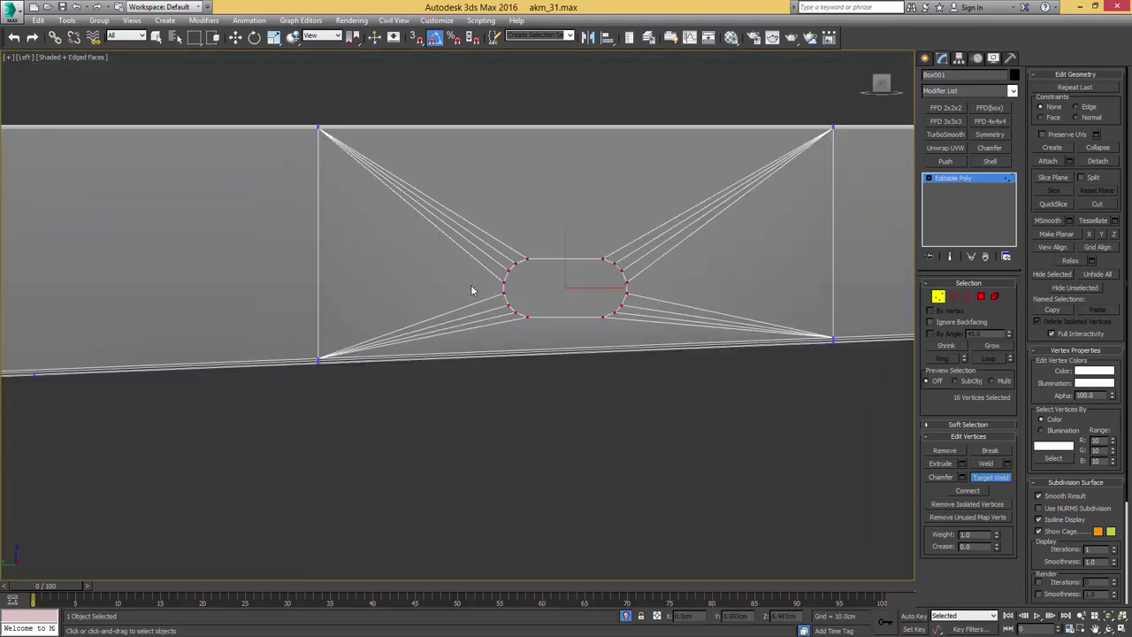
- Select the oval recess polygon and inset it slightly to form a narrow rim
key(4)
key(w)
click(570, 284)
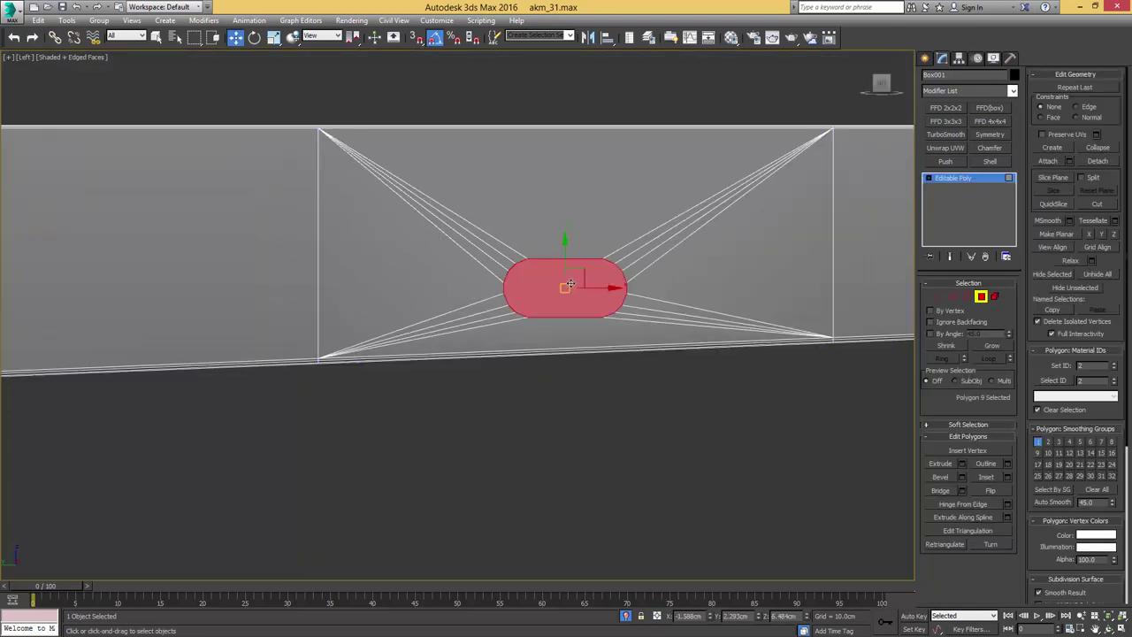
key(shift+i)
key(w)
key(shift+i)
drag(561, 280, 560, 286)
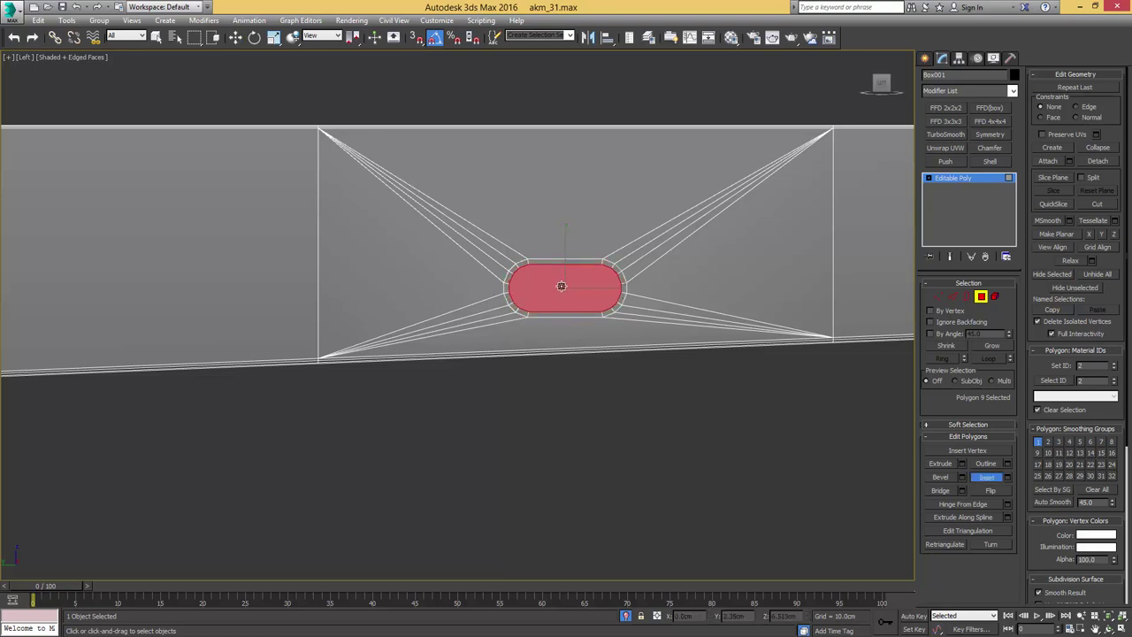
- Push the oval face into the receiver, inset it again and move it deeper to X -1.363 cm
mouse_move(561, 285)
alt+middle_down()
mouse_move(578, 301)
mouse_move(566, 292)
alt+middle_up()
key(w)
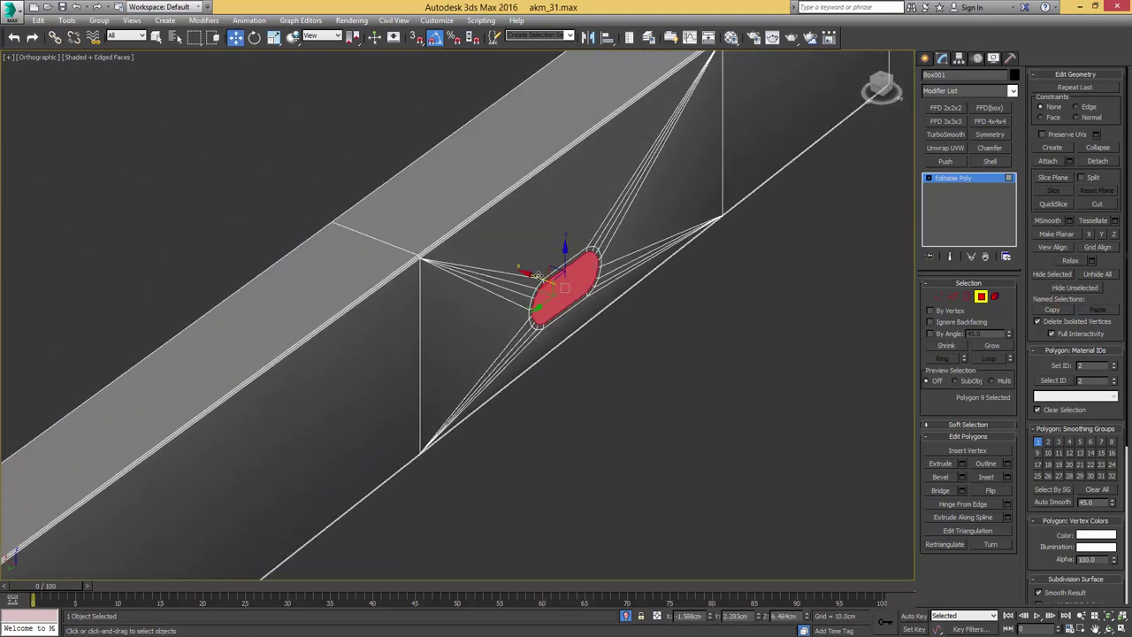
key(shift+i)
drag(548, 298, 549, 297)
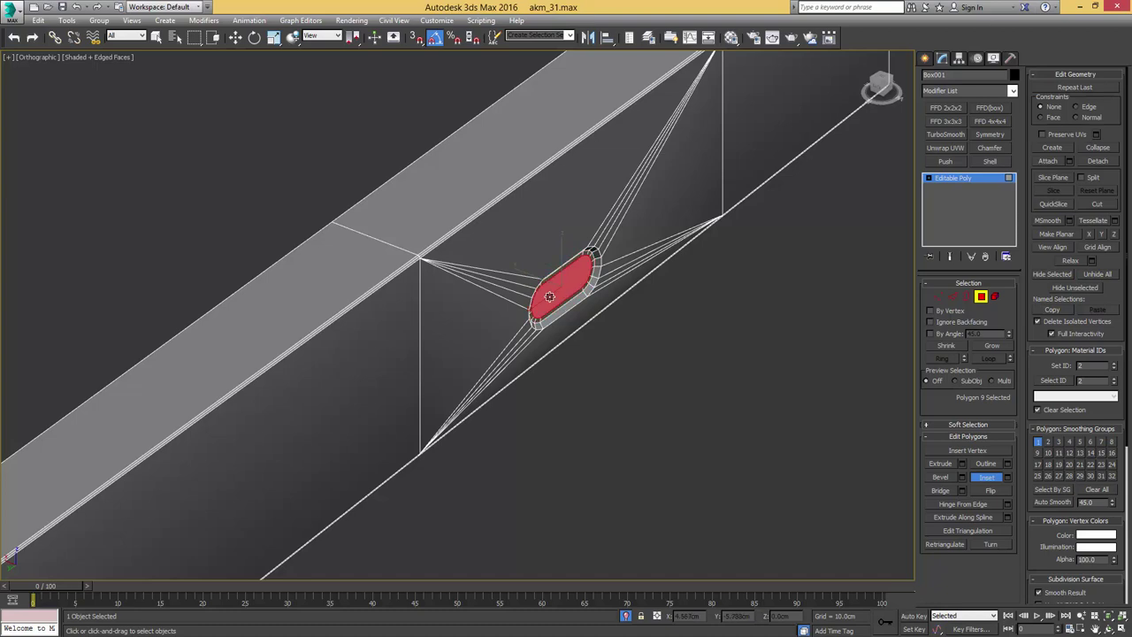
key(w)
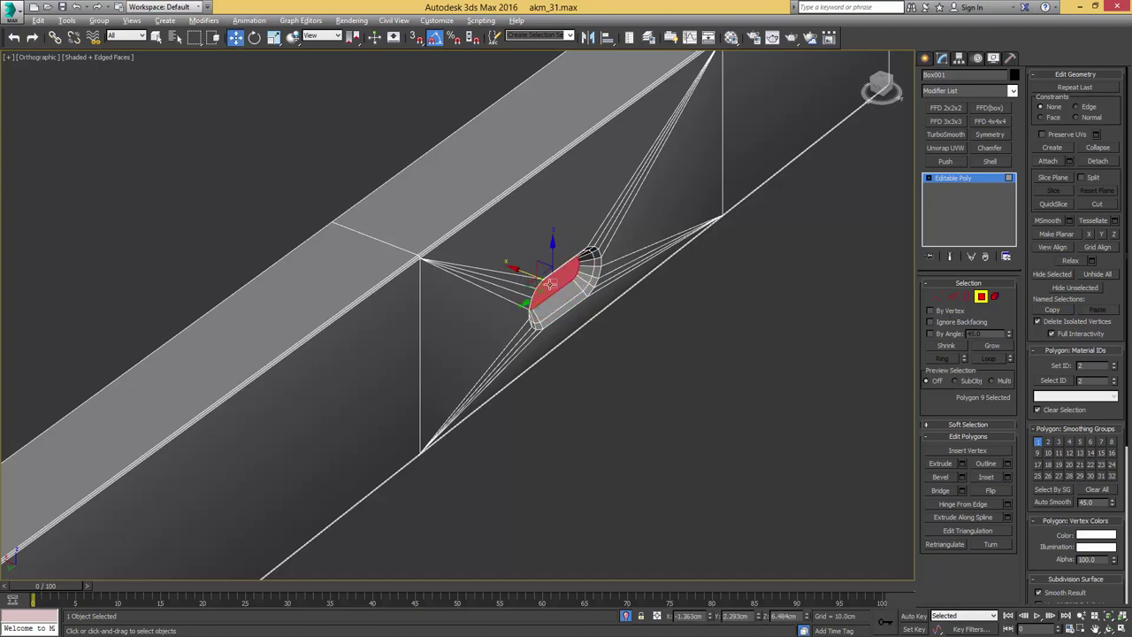
- Connect the ring of inner recess wall edges with a new loop and scale that loop to 104 percent
mouse_move(524, 272)
alt+middle_down()
mouse_move(435, 260)
mouse_move(522, 279)
alt+middle_up()
scroll(521, 281, up, 3)
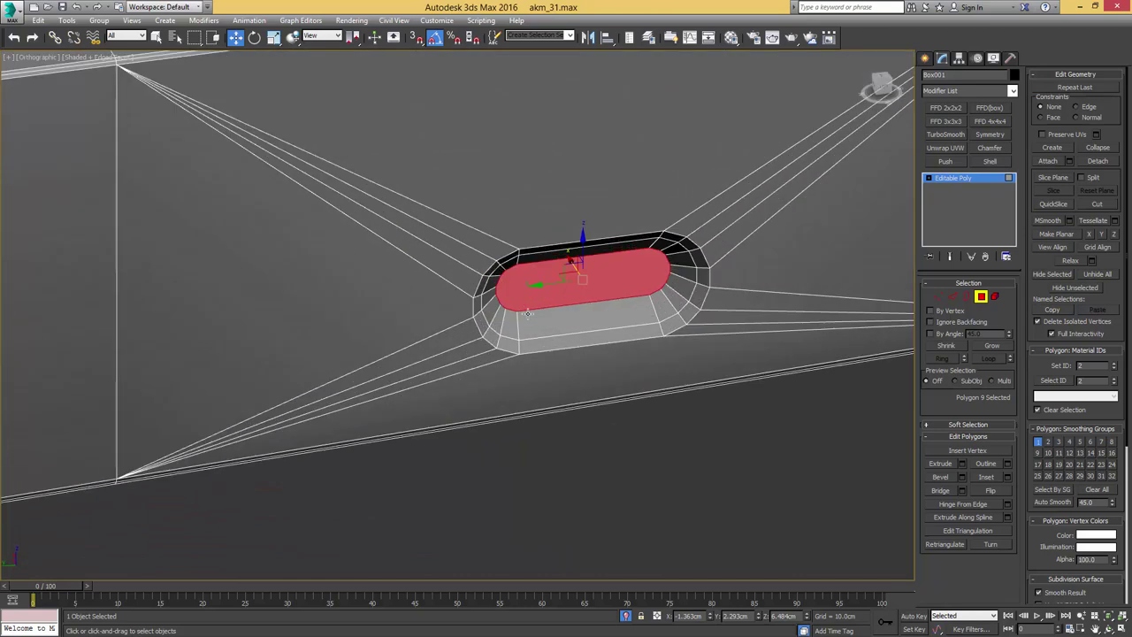
key(2)
key(q)
click(518, 321)
key(alt+r)
key(ctrl+shift+e)
key(w)
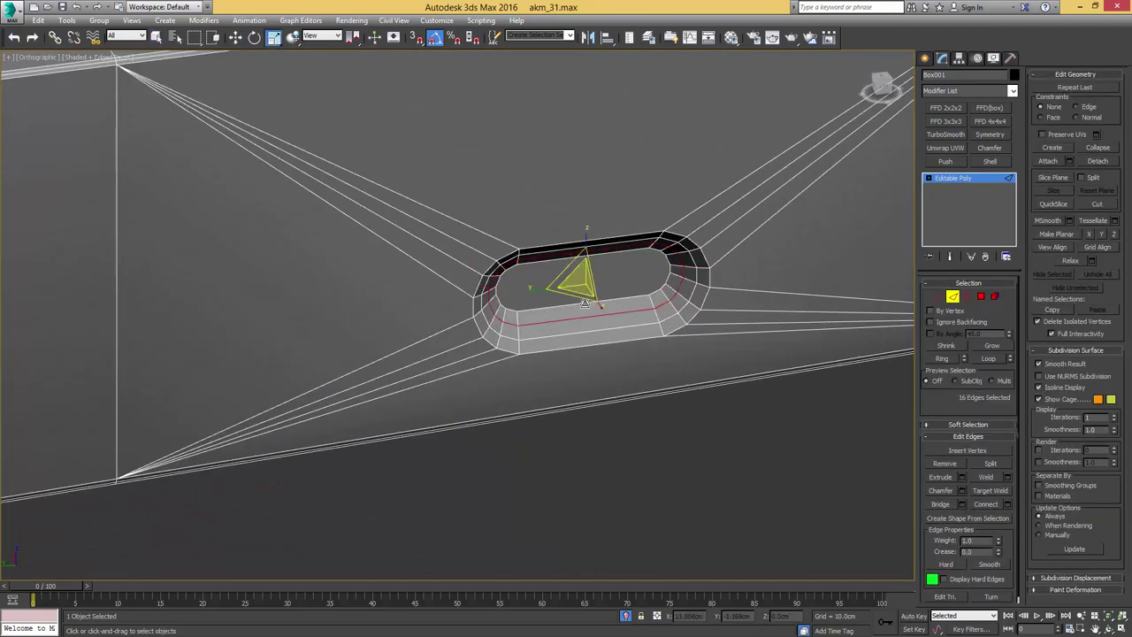
drag(580, 280, 580, 276)
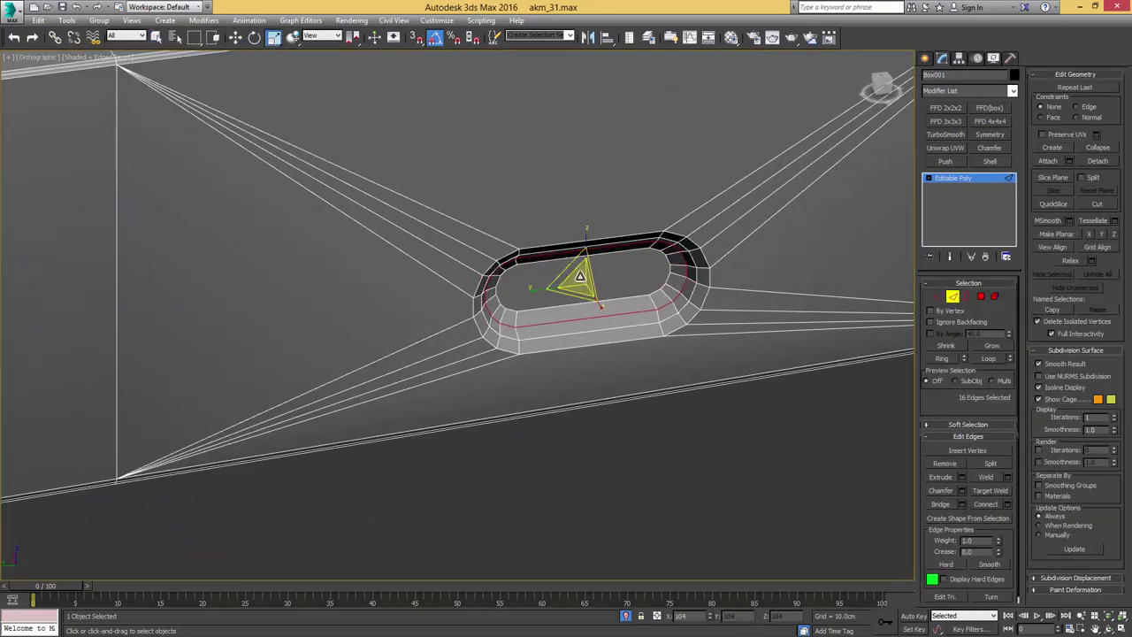
- Grow the selection from the recess floor to all of its walls and assign the polygons to smoothing group 2
mouse_move(580, 277)
alt+middle_down()
mouse_move(541, 276)
mouse_move(568, 284)
alt+middle_up()
key(4)
click(569, 285)
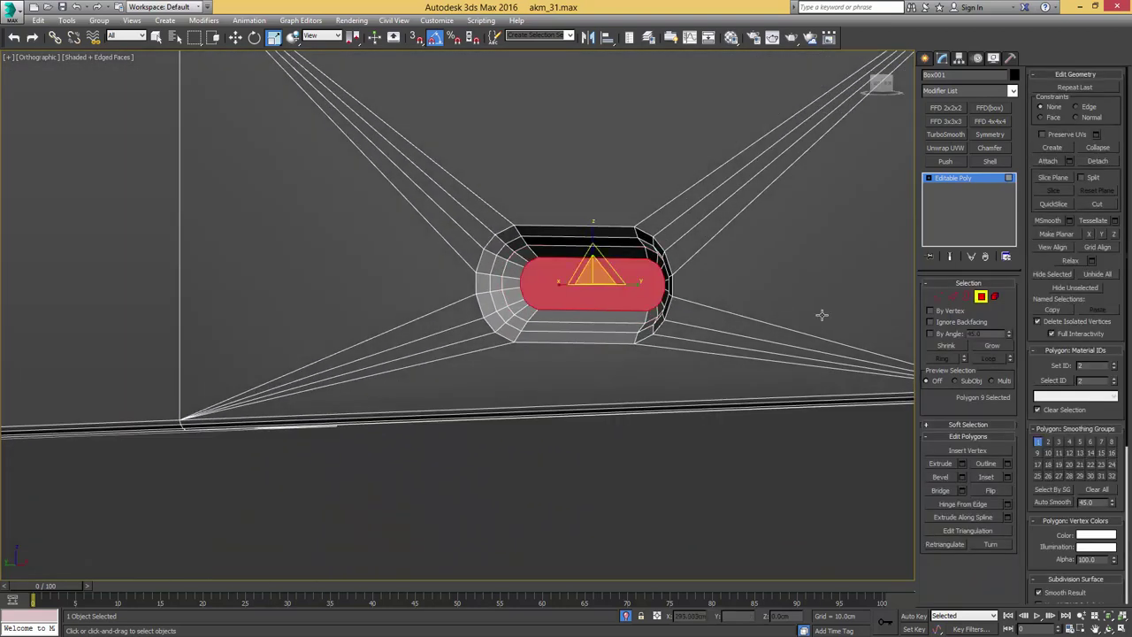
click(990, 345)
click(990, 346)
scroll(599, 265, up, 3)
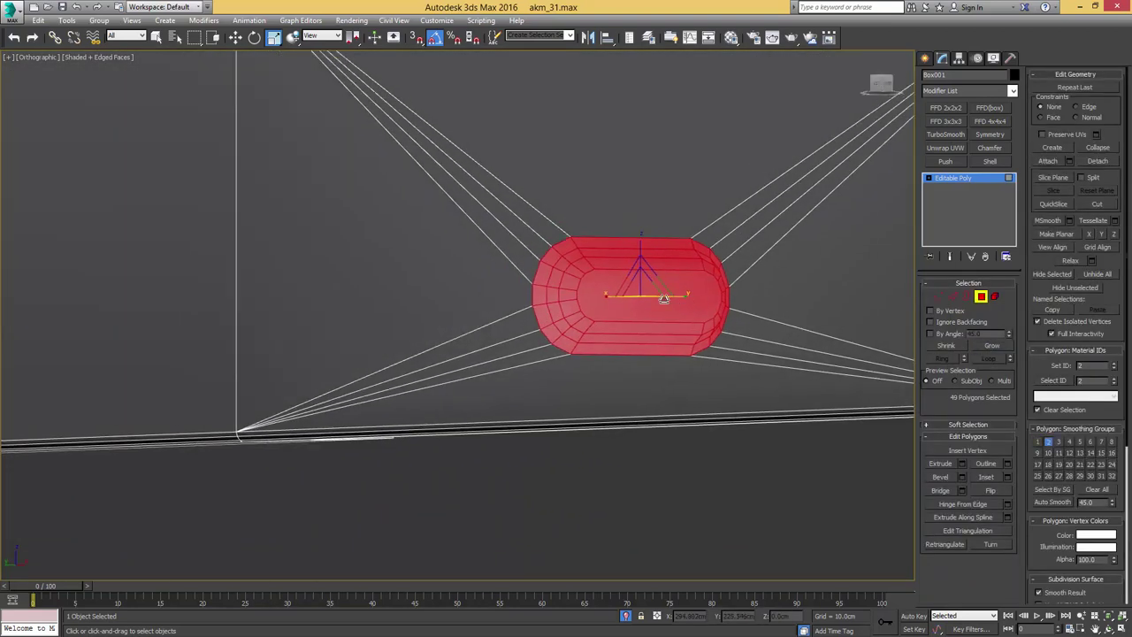
- Collapse the short edges on the inner rim at the rounded ends of the recess
key(2)
key(q)
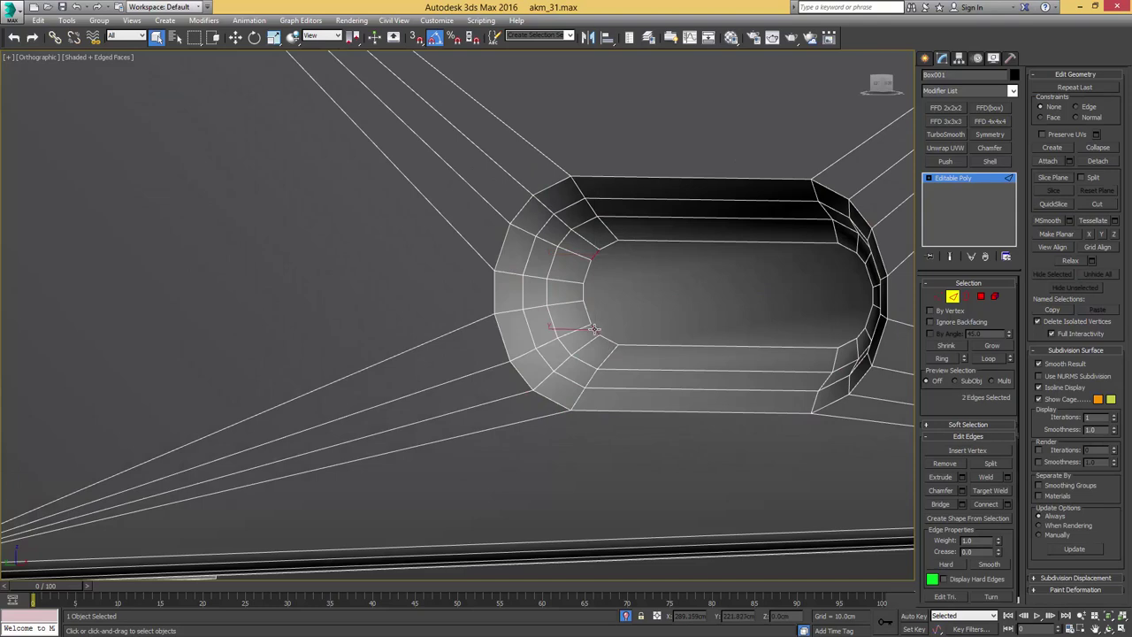
key(ctrl+alt+c)
middle_drag(677, 290, 509, 282)
alt+middle_drag(693, 323, 699, 248)
scroll(698, 257, down, 3)
scroll(697, 256, down, 3)
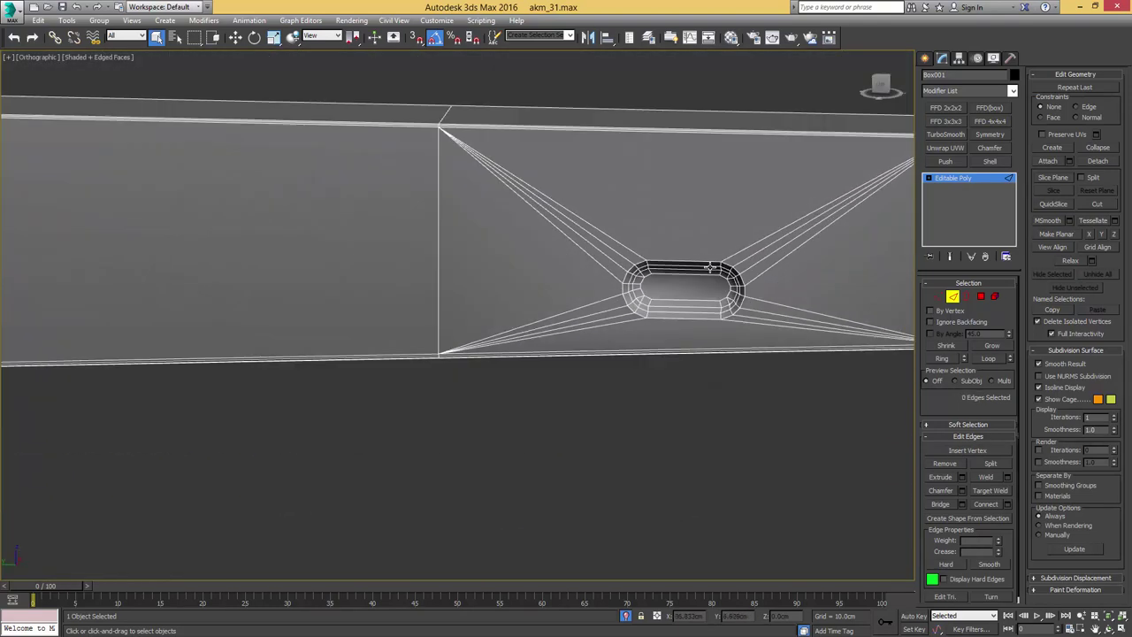
- Exit isolation to bring back the rest of the rifle around the receiver, keeping the edged-faces display
key(F4)
key(2)
scroll(691, 257, down, 2)
middle_drag(691, 258, 681, 331)
key(alt+q)
key(F4)
alt+middle_drag(655, 347, 607, 351)
- Add a Symmetry modifier to the receiver half with Z as the mirror axis
key(2)
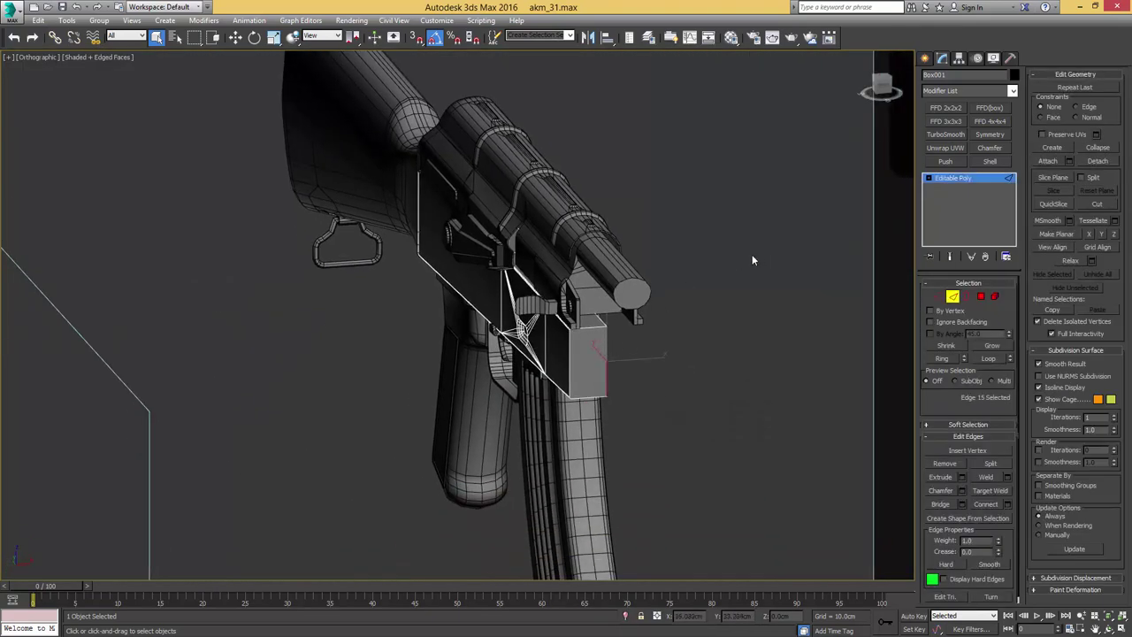
key(2)
key(w)
click(990, 135)
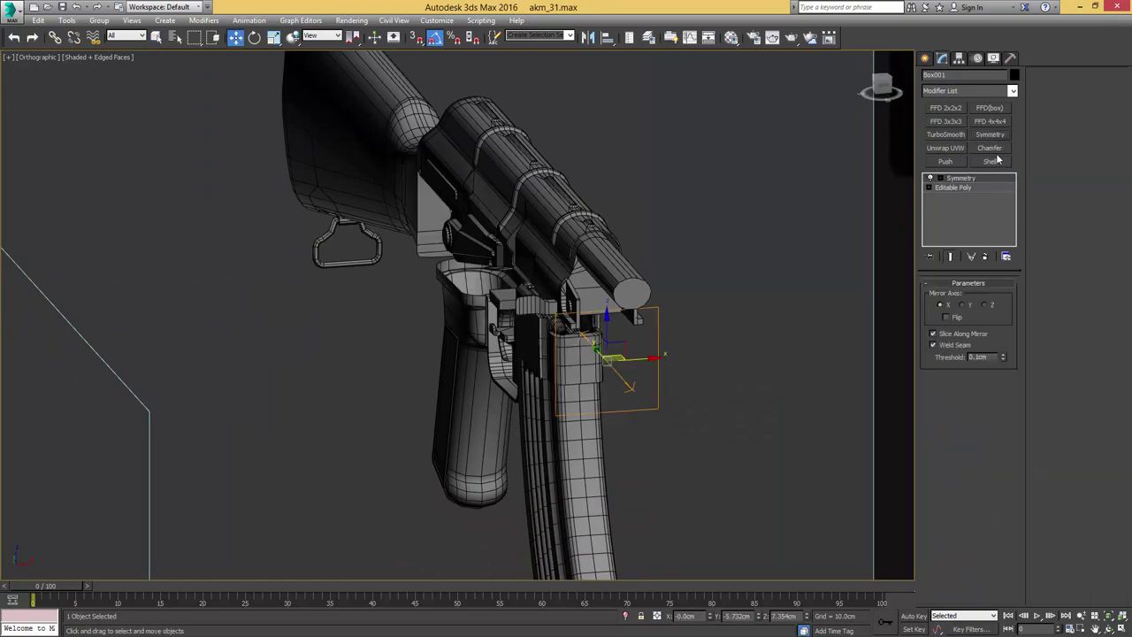
click(987, 304)
alt+middle_drag(667, 207, 752, 200)
key(l)
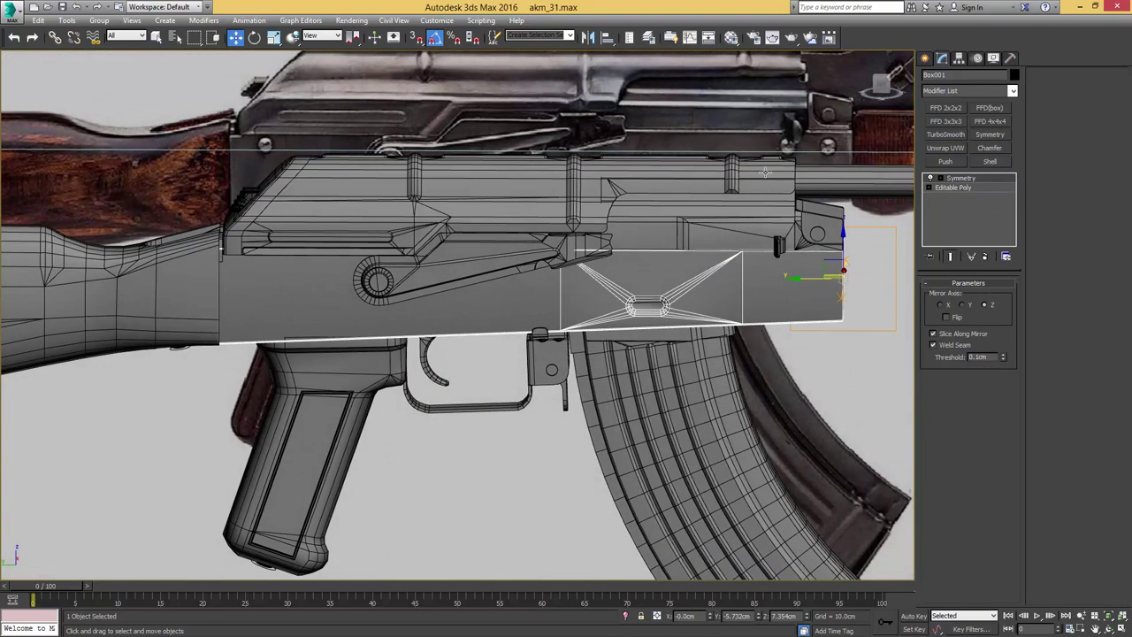
mouse_move(783, 148)
middle_down()
mouse_move(767, 211)
mouse_move(802, 137)
middle_up()
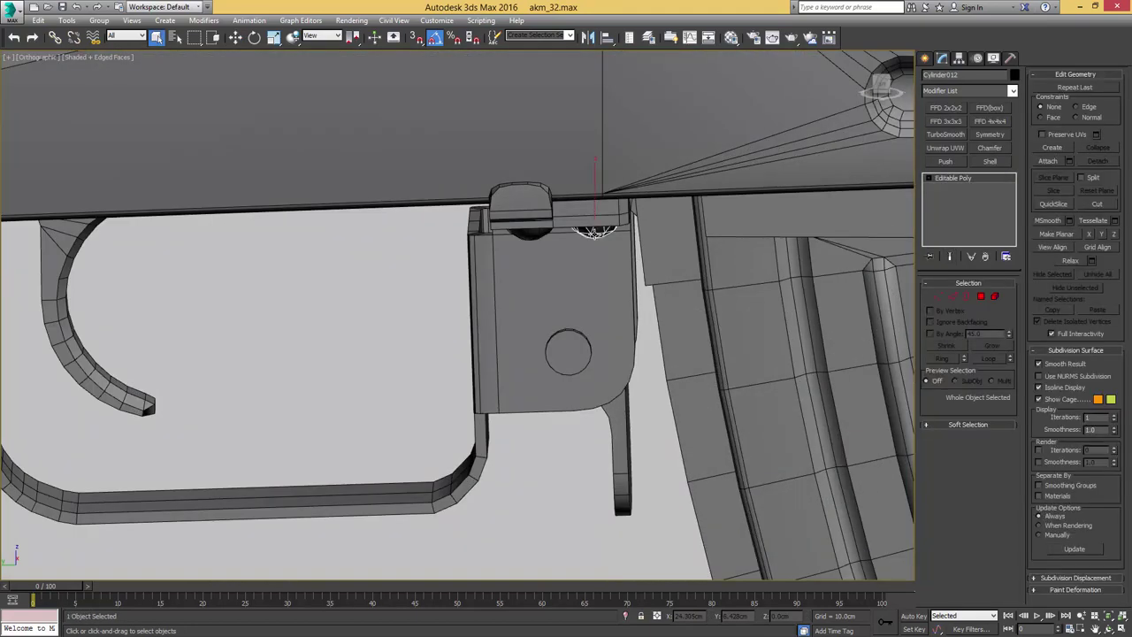
- Clone the small domed rivet near the magazine catch and place the copy on the receiver's upper rear area
scroll(591, 233, up, 10)
scroll(588, 237, down, 10)
key(l)
scroll(590, 239, down, 5)
middle_drag(633, 276, 654, 336)
scroll(652, 334, down, 2)
key(w)
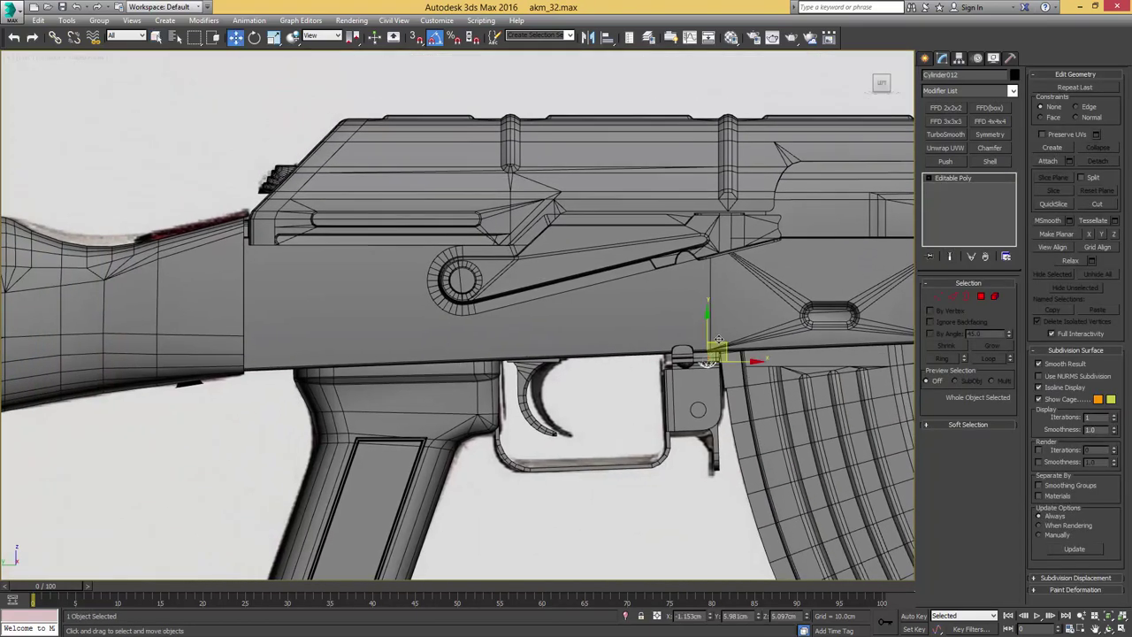
mouse_move(721, 343)
shift+mouse_down()
mouse_move(591, 347)
mouse_move(332, 268)
shift+mouse_up()
click(566, 375)
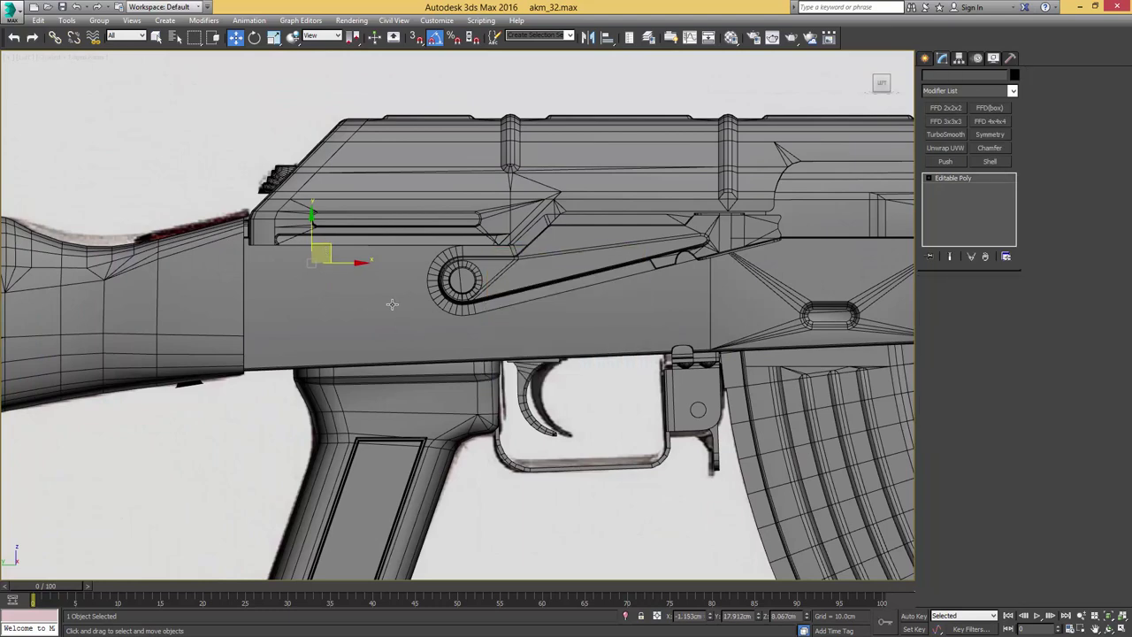
- Move the rivet copy out to the receiver's side face and rotate it 90 degrees about Y so its dome faces outward
key(e)
scroll(513, 303, up, 3)
key(l)
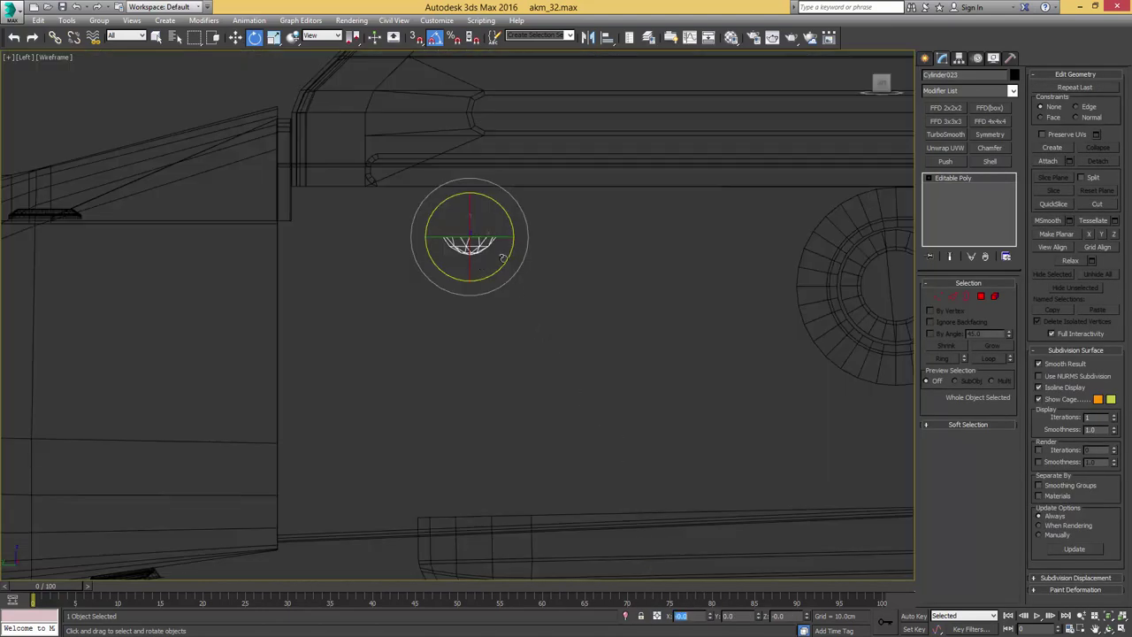
scroll(502, 258, down, 4)
mouse_move(502, 258)
middle_down()
mouse_move(523, 305)
mouse_move(469, 331)
mouse_move(490, 301)
middle_up()
key(F3)
middle_drag(490, 294, 586, 295)
scroll(587, 289, up, 4)
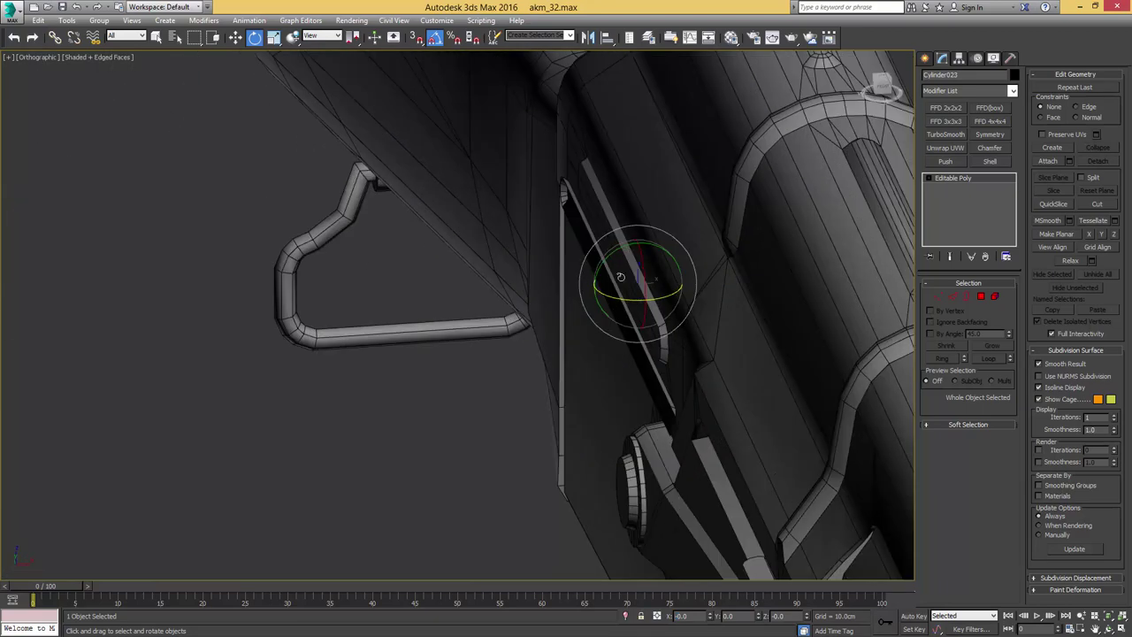
key(w)
drag(673, 283, 613, 288)
key(e)
drag(554, 258, 604, 238)
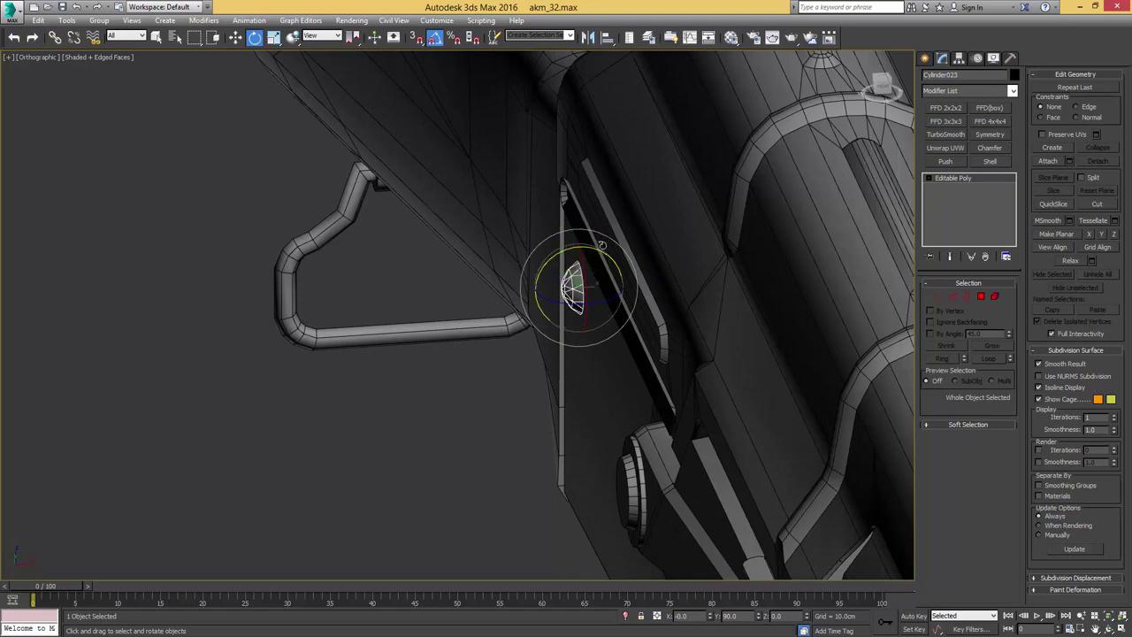
- Isolate the rivet copy with the receiver and the reference image, and frame the receiver's rear end in the left view
key(q)
scroll(601, 265, down, 5)
alt+middle_drag(601, 270, 539, 309)
ctrl+click(636, 299)
alt+middle_drag(539, 310, 593, 271)
ctrl+click(611, 181)
key(alt+q)
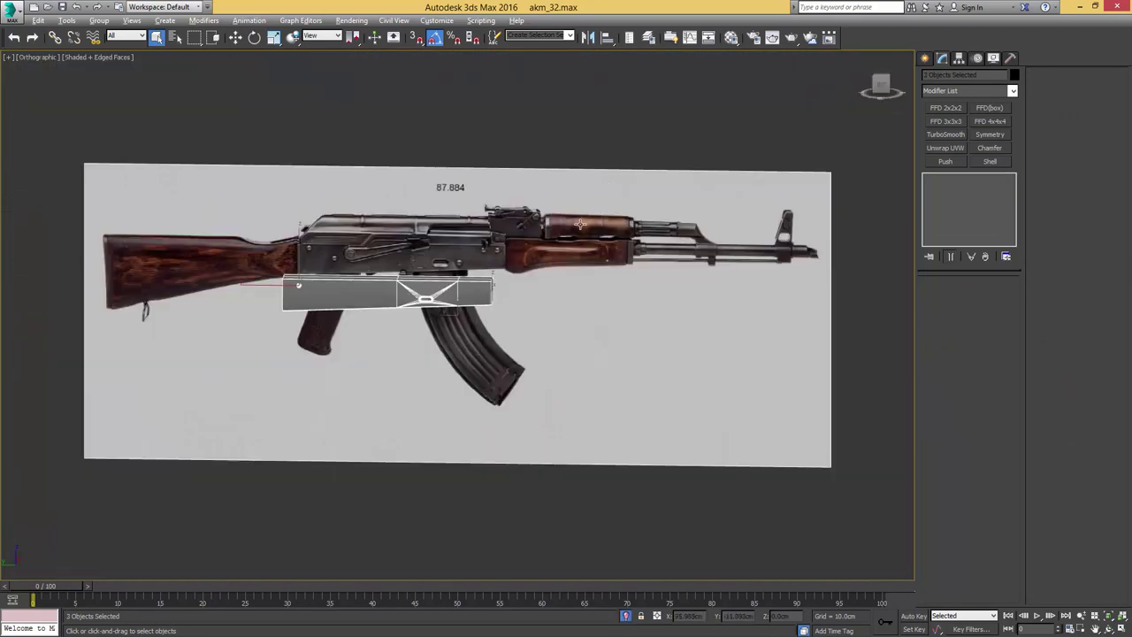
middle_drag(460, 266, 532, 258)
key(l)
scroll(324, 265, up, 5)
click(506, 234)
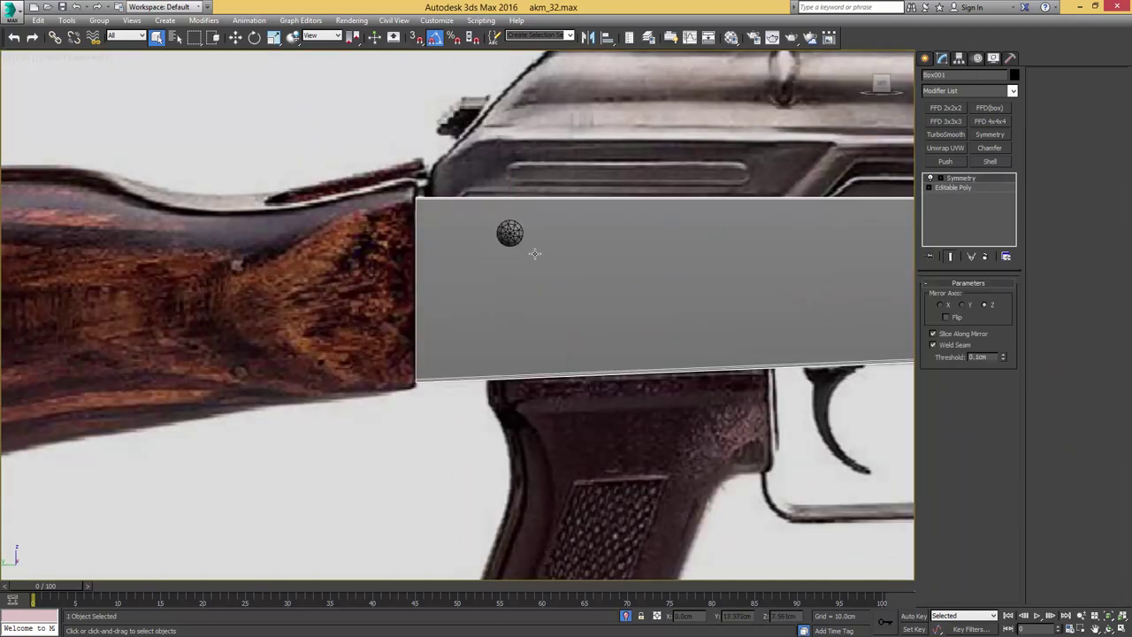
- Move the domed rivet copy onto the upper rear rivet shown through the receiver in the reference image
scroll(506, 229, up, 2)
scroll(506, 229, up, 4)
key(w)
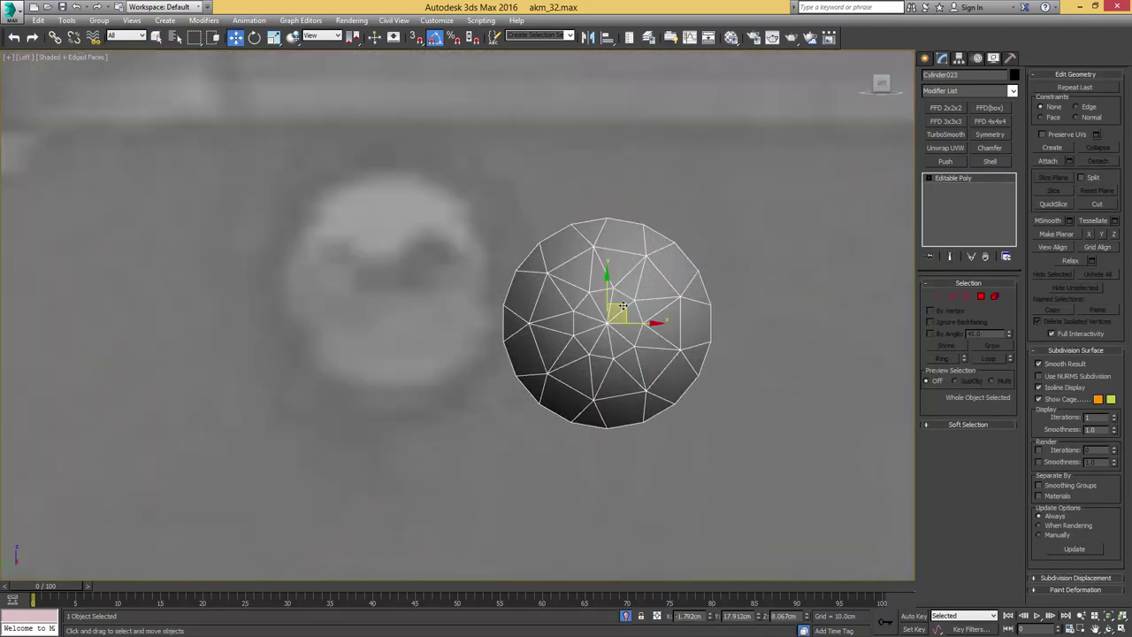
drag(613, 301, 404, 265)
key(r)
- Move the domed rivet sideways in the top view until its base sits against the receiver's side face
key(t)
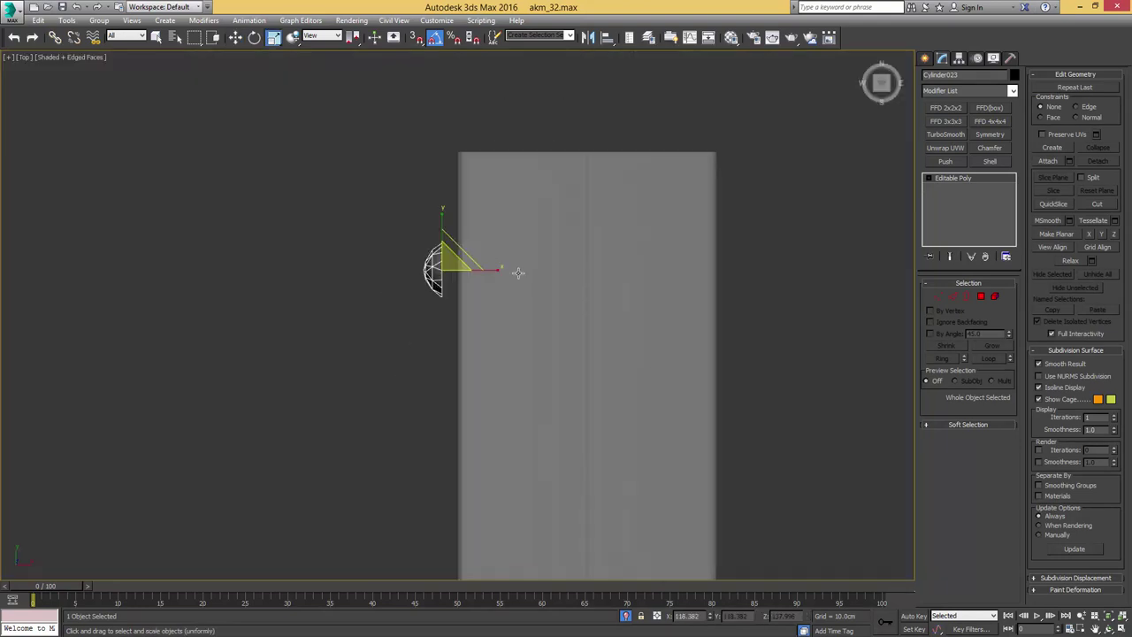
key(w)
drag(126, 257, 218, 255)
scroll(442, 208, down, 5)
alt+middle_drag(460, 216, 487, 209)
key(q)
click(486, 210)
scroll(484, 209, down, 5)
click(397, 235)
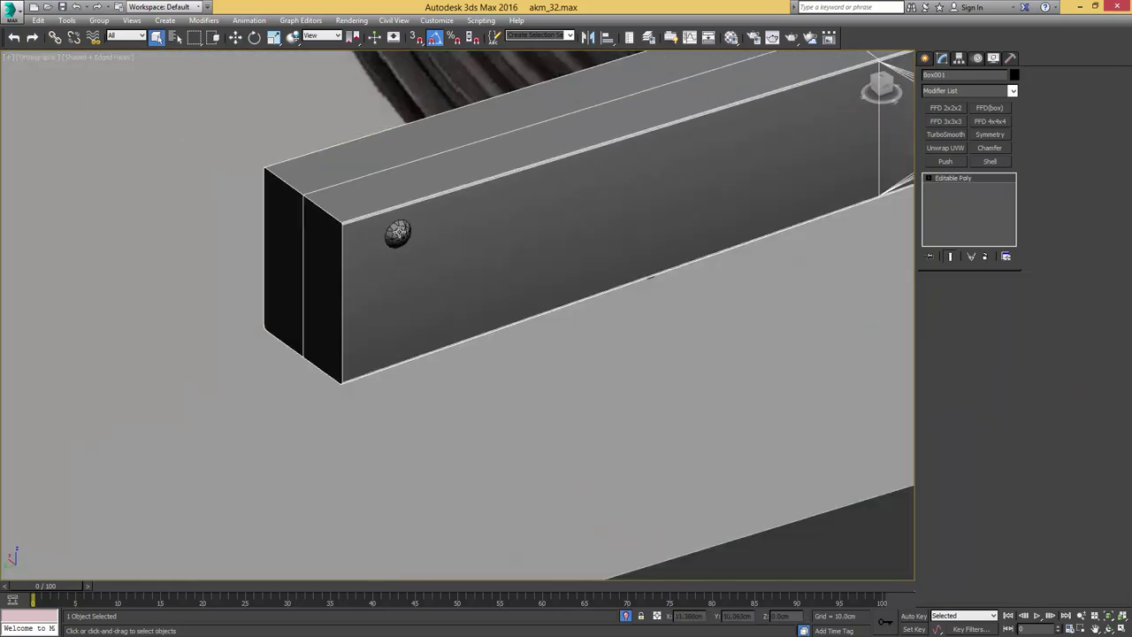
alt+middle_drag(397, 235, 475, 223)
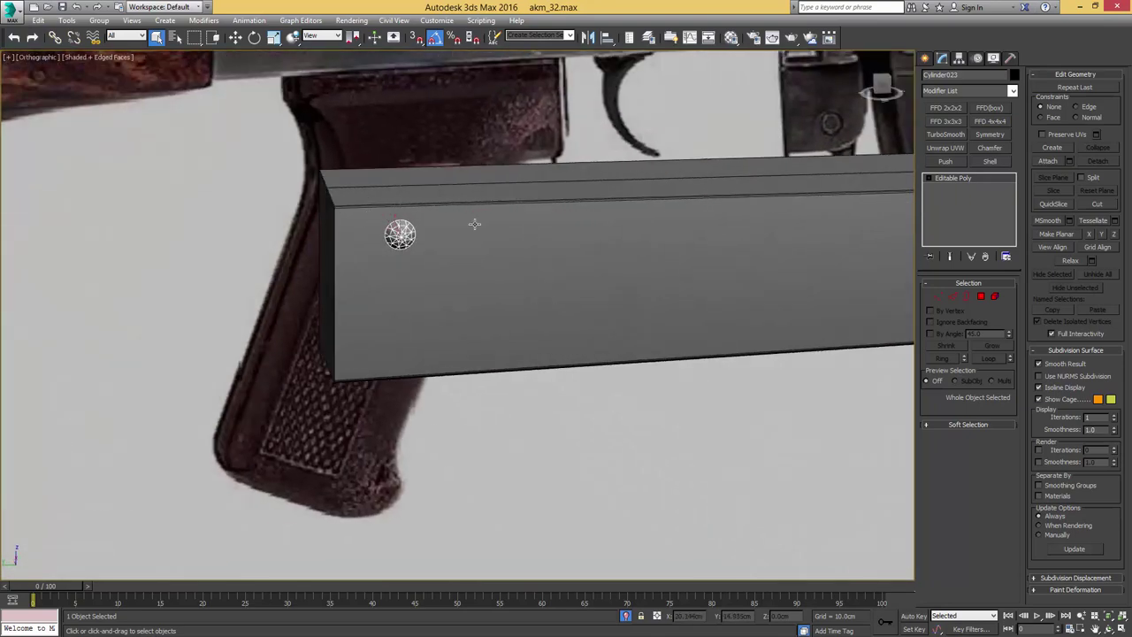
- Clone the domed rivet in the left view and place the copy on the lower rear rivet of the reference
key(l)
scroll(507, 224, down, 10)
middle_drag(595, 234, 377, 262)
scroll(292, 256, up, 5)
key(w)
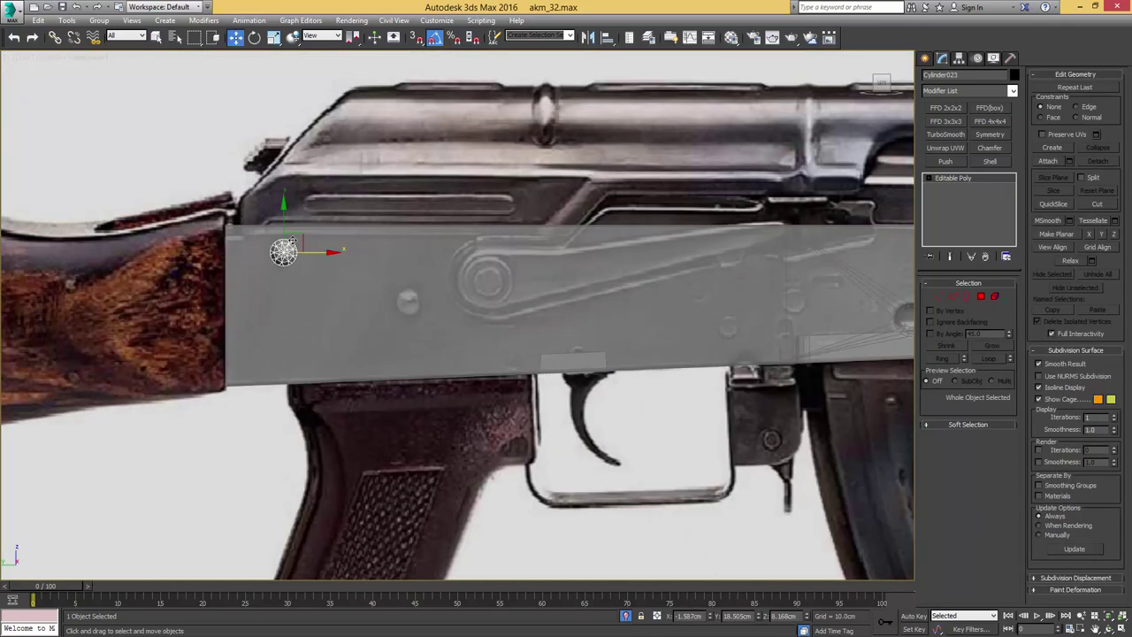
drag(345, 256, 424, 289)
click(573, 374)
- Clone the domed rivet onto the reference rivet ahead of the oval recess and onto the two upper rivets near the receiver's front end
middle_drag(432, 303, 165, 257)
shift+drag(157, 251, 771, 263)
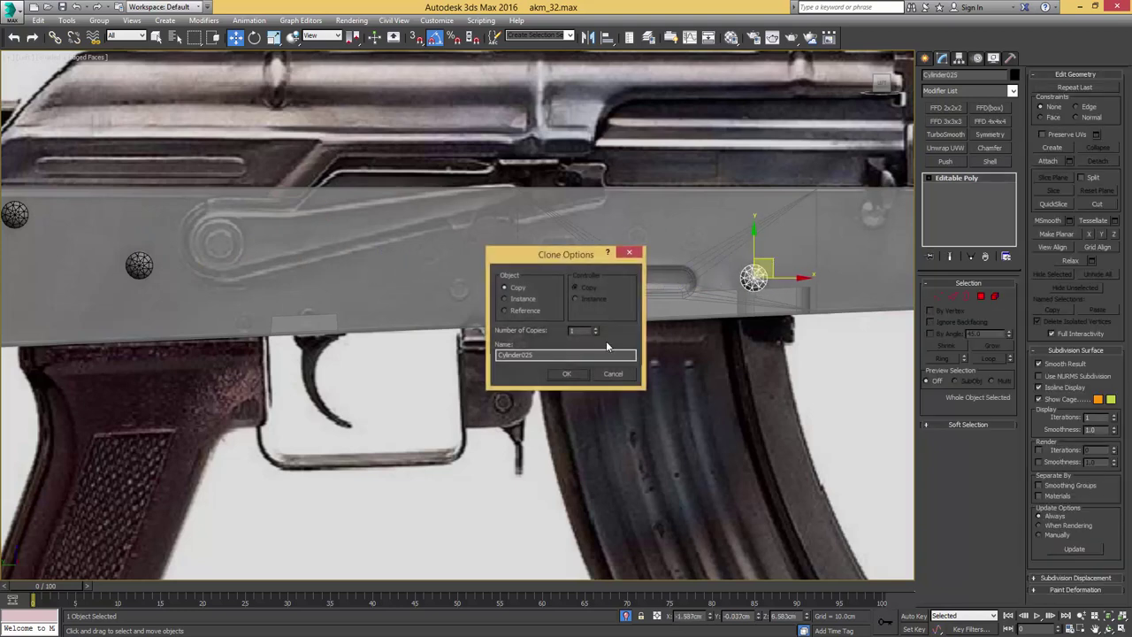
click(567, 373)
scroll(455, 337, up, 5)
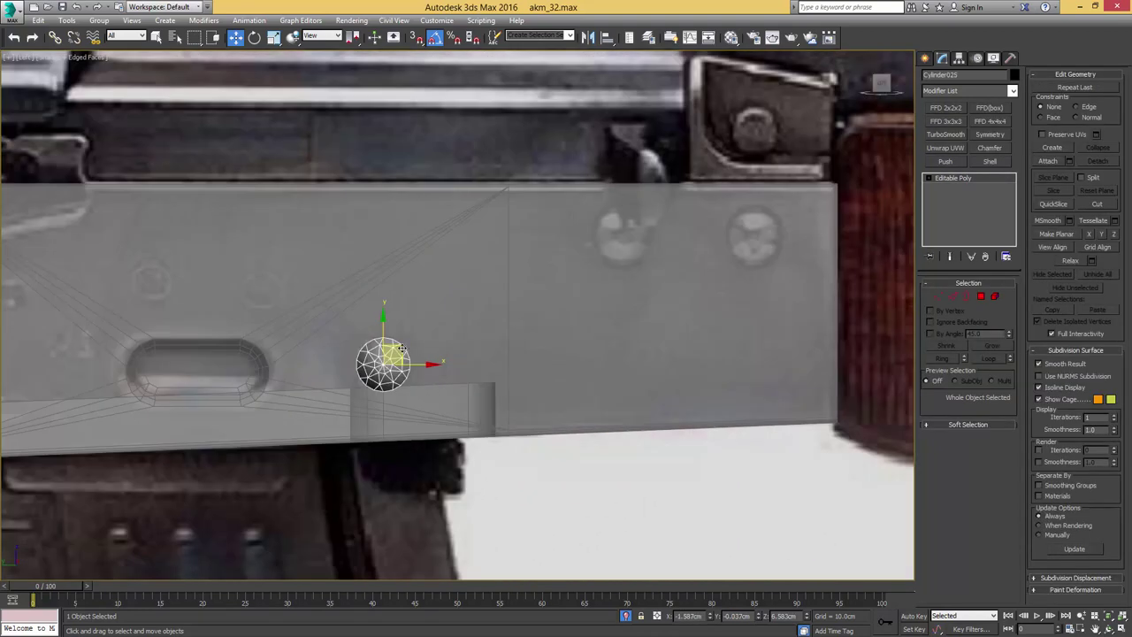
mouse_move(401, 349)
shift+mouse_down()
mouse_move(544, 316)
mouse_move(640, 214)
mouse_move(634, 233)
mouse_move(750, 237)
mouse_move(753, 251)
shift+mouse_up()
click(568, 373)
click(572, 371)
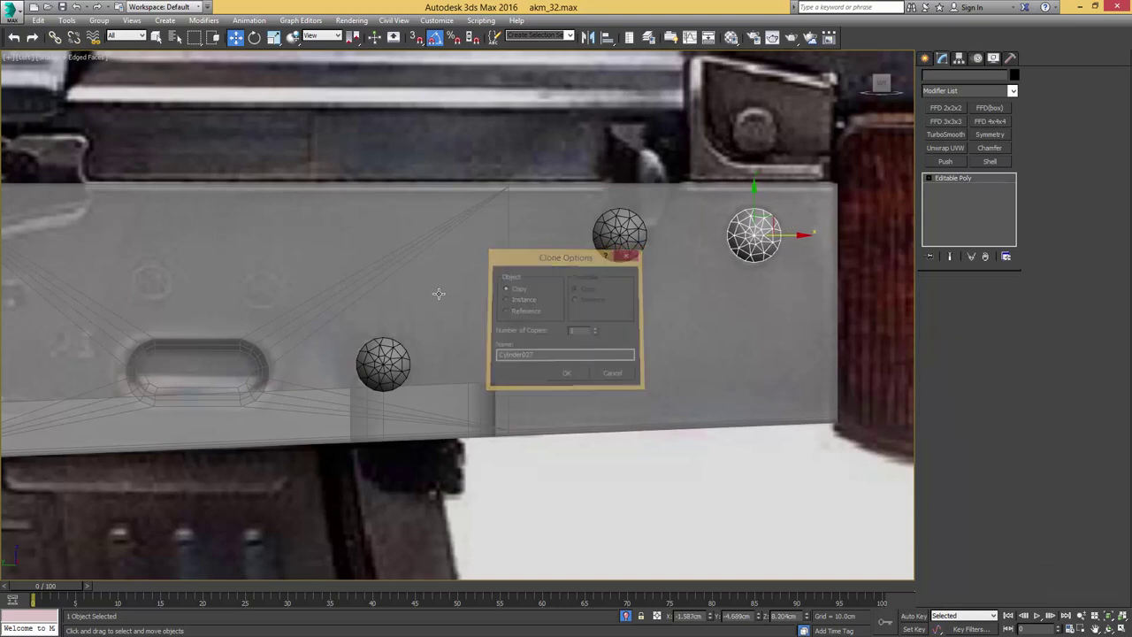
- Examine the placed rivets in an angled view and the flat rivets and markings in the close-up receiver photo
scroll(512, 280, down, 6)
mouse_move(437, 293)
middle_down()
mouse_move(512, 280)
mouse_move(544, 294)
middle_up()
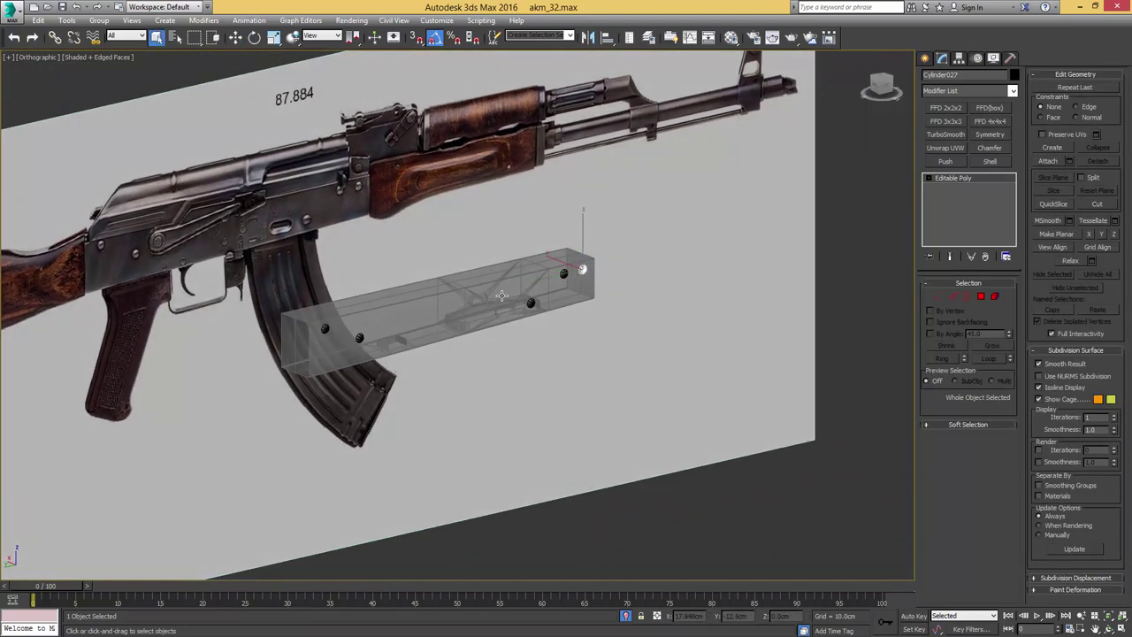
click(530, 292)
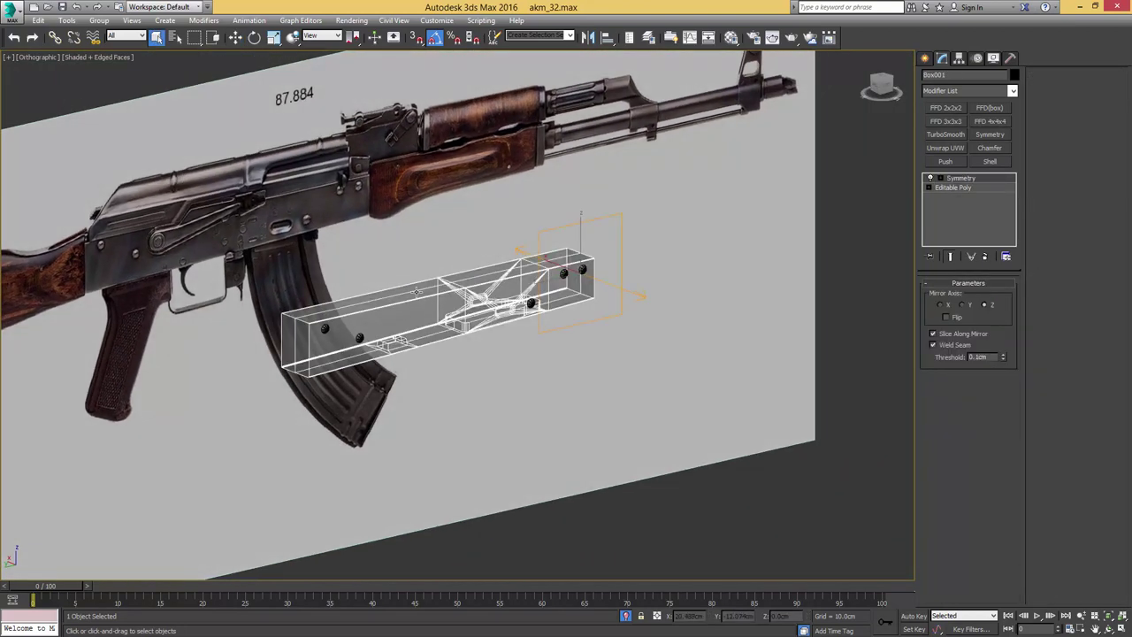
scroll(566, 265, up, 5)
drag(1131, 57, 741, 59)
scroll(715, 337, up, 4)
drag(693, 389, 706, 345)
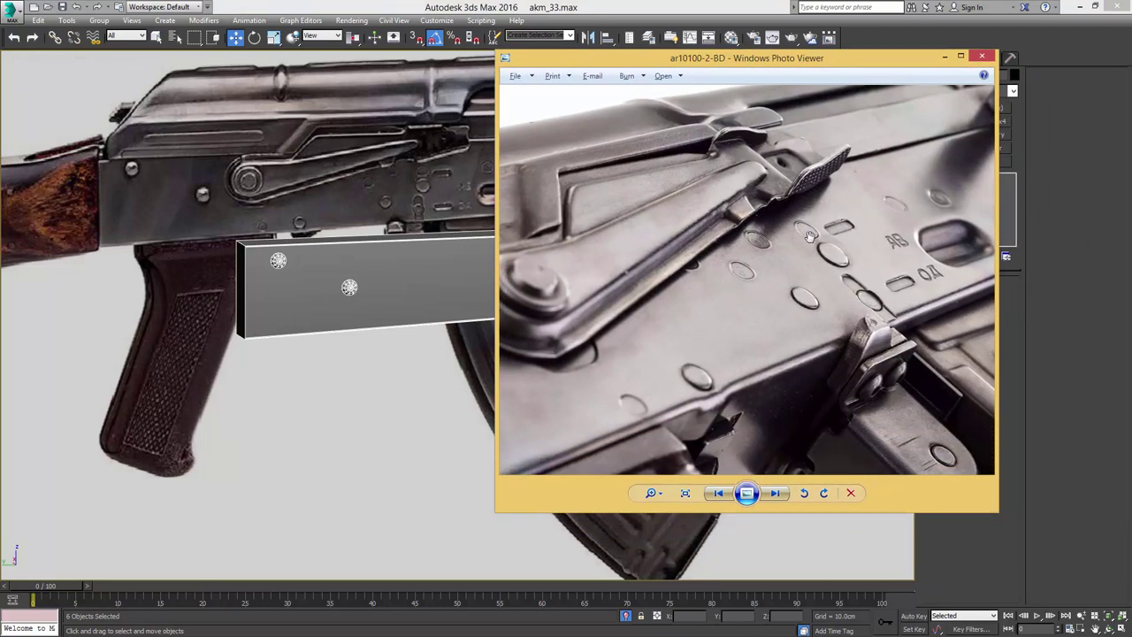
drag(810, 235, 725, 275)
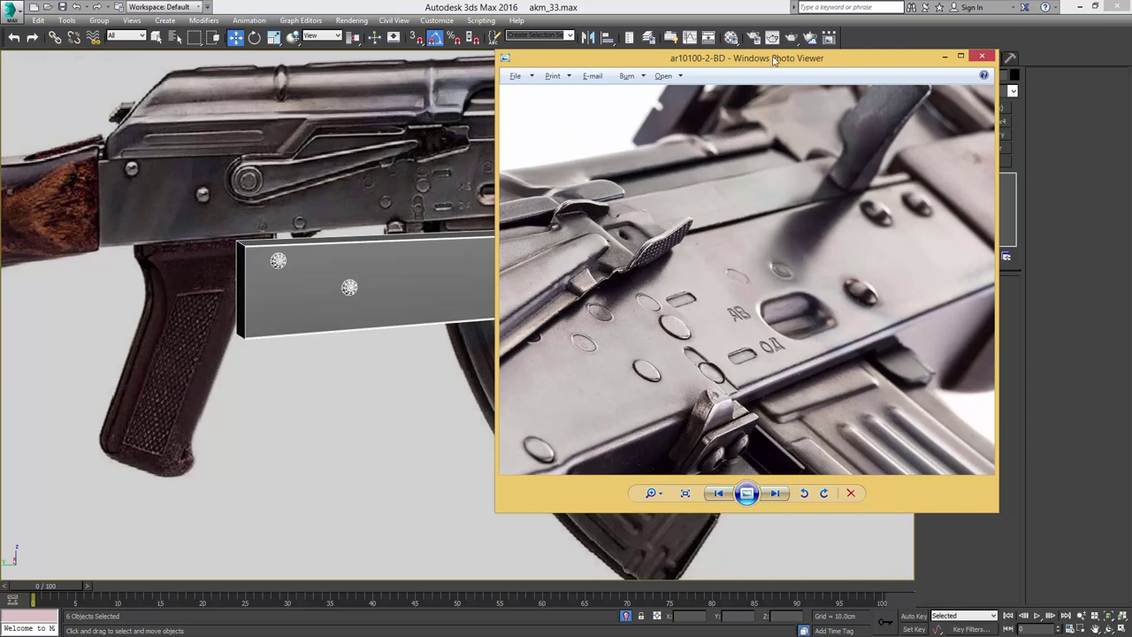
drag(775, 60, 1131, 92)
- Show the whole rifle again, then clone the flat round pin near the magazine catch and move the copy to the receiver's side face
middle_drag(481, 295, 553, 302)
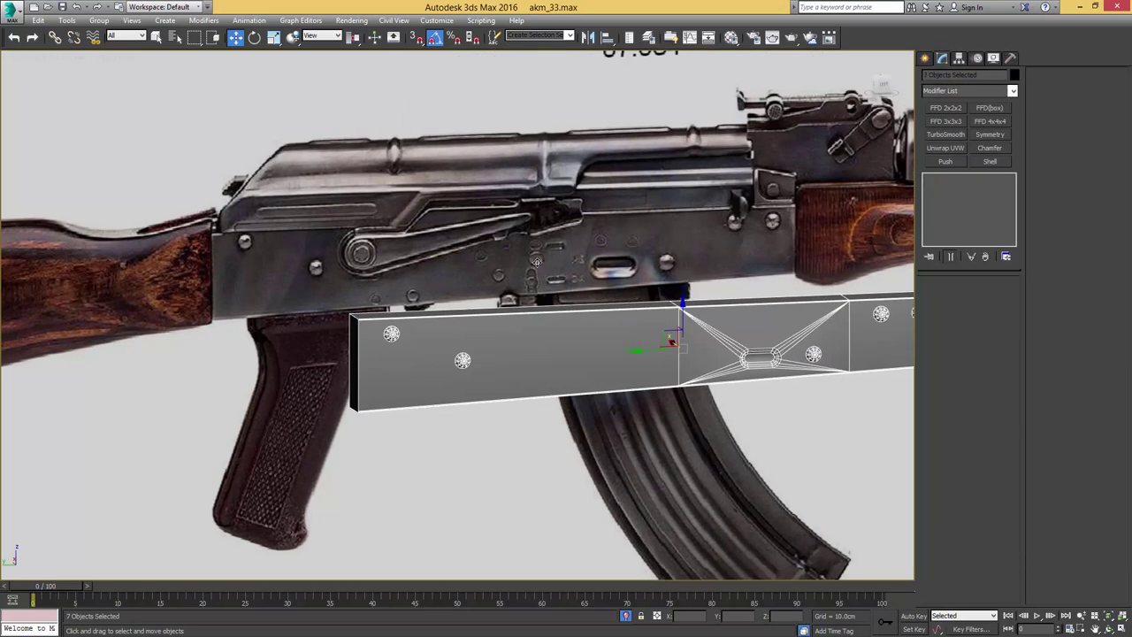
key(alt+q)
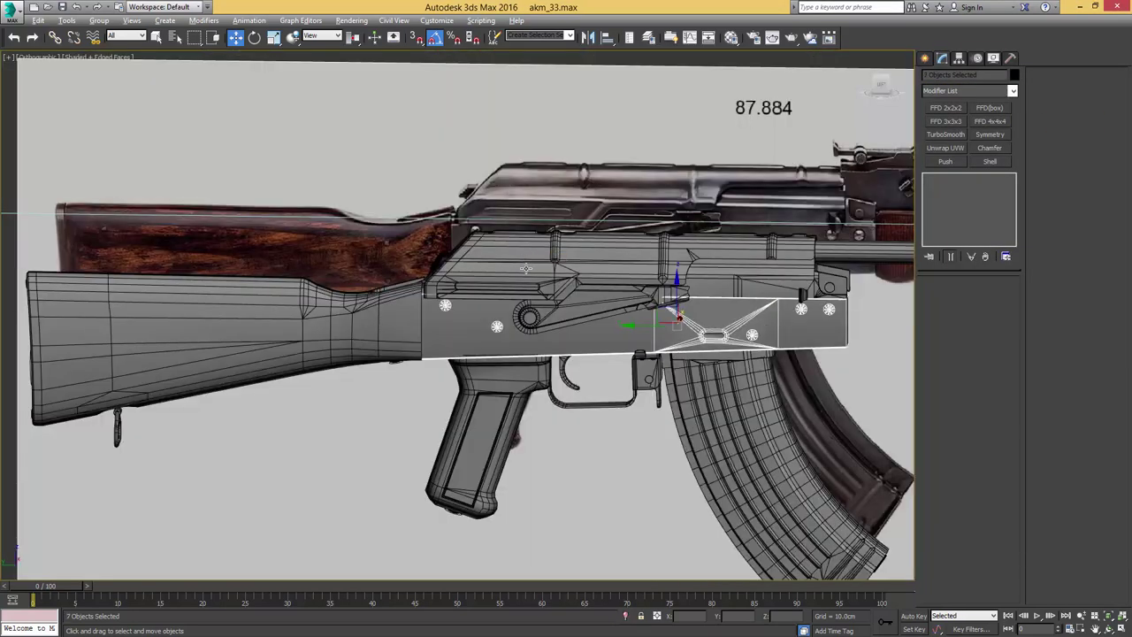
click(647, 380)
alt+middle_drag(647, 379, 548, 398)
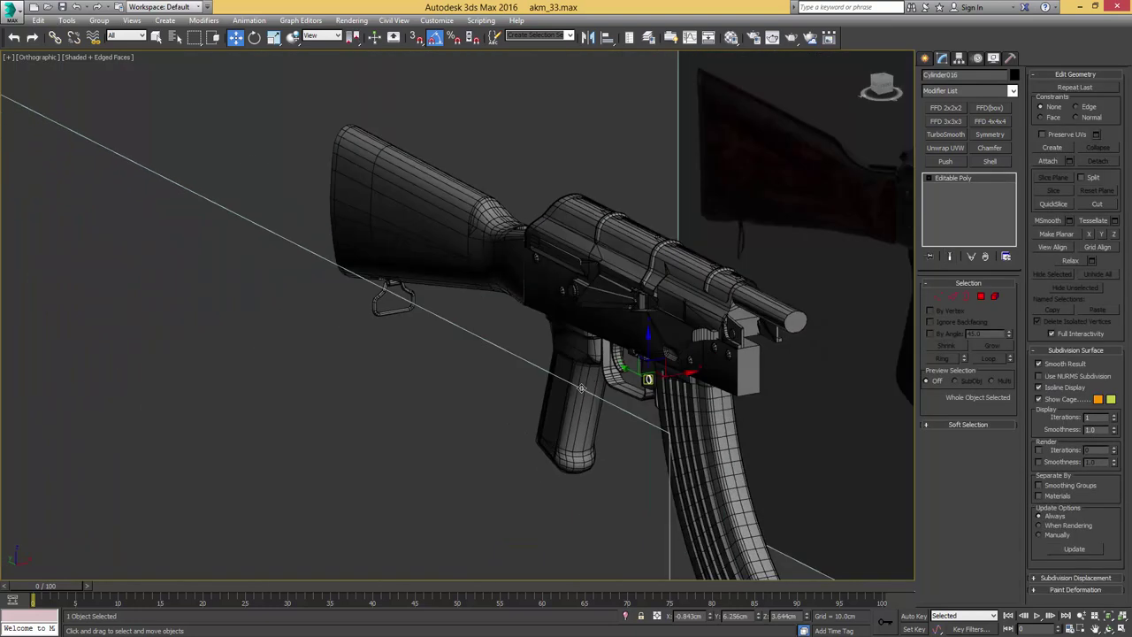
scroll(642, 369, up, 4)
mouse_move(674, 373)
shift+mouse_down()
mouse_move(556, 339)
mouse_move(614, 254)
shift+mouse_up()
click(584, 373)
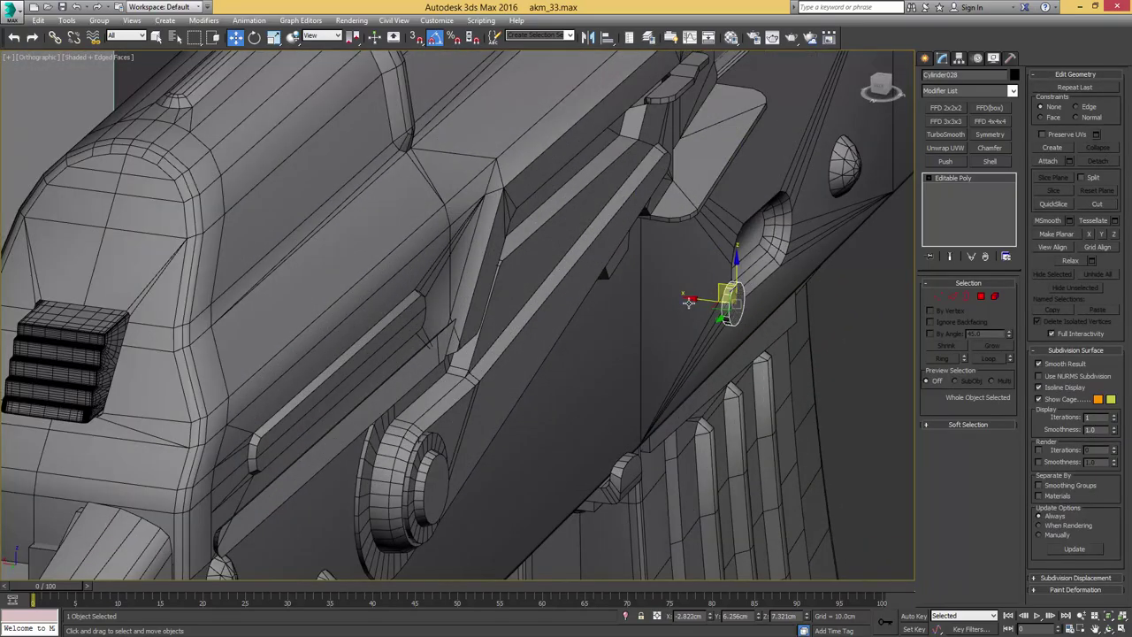
drag(689, 302, 601, 283)
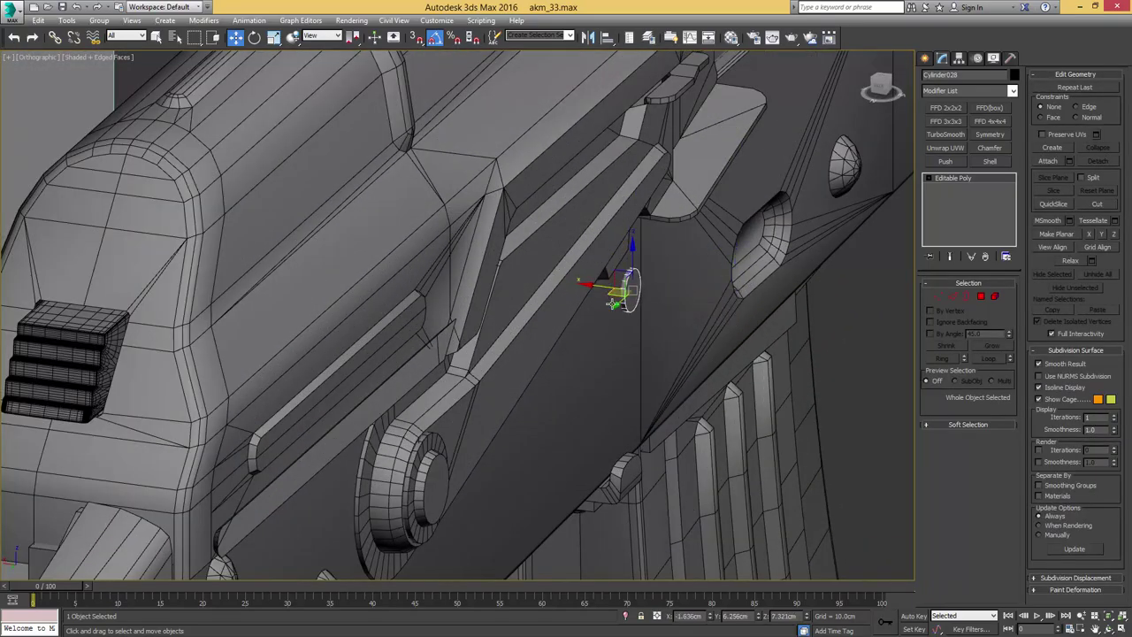
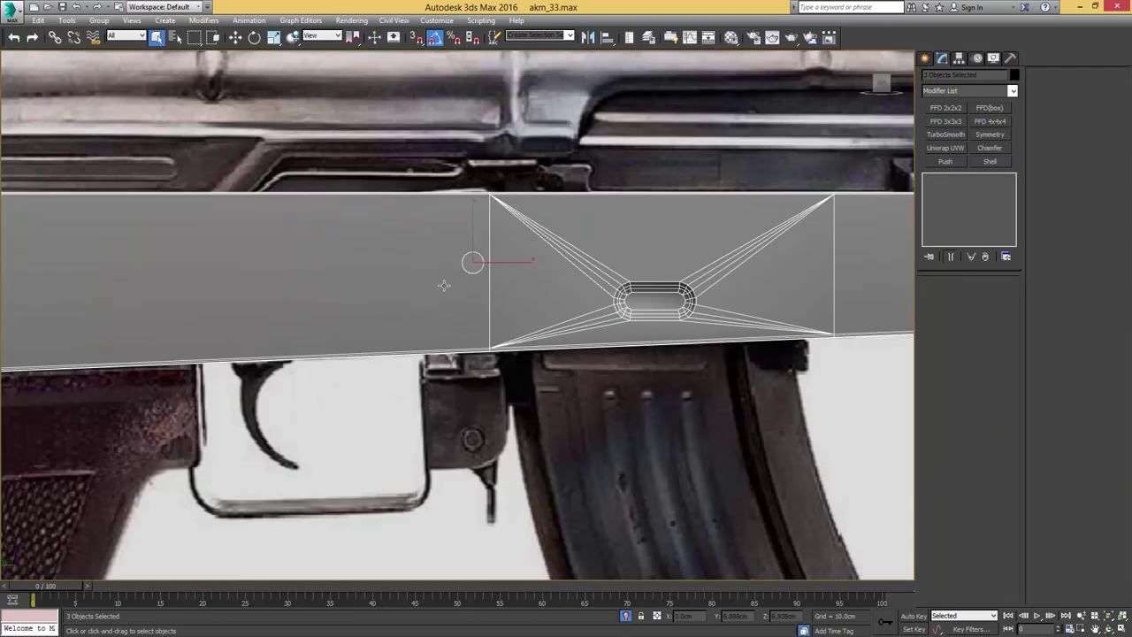
- Move the flat pin copy onto the round reference mark above the magazine catch and scale it to match
click(457, 271)
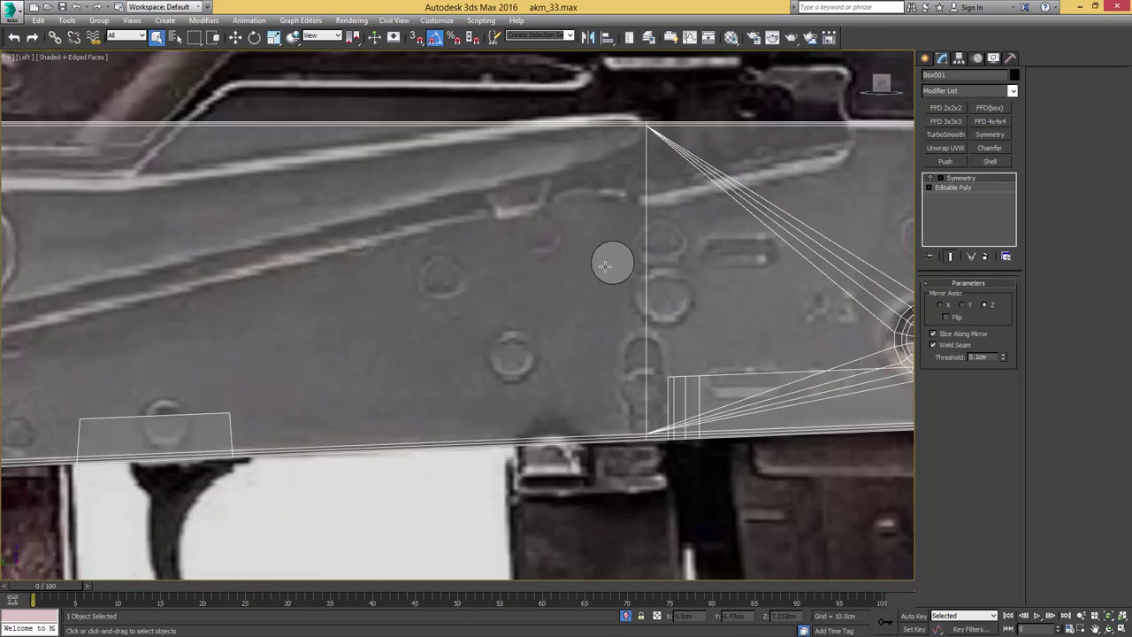
click(559, 310)
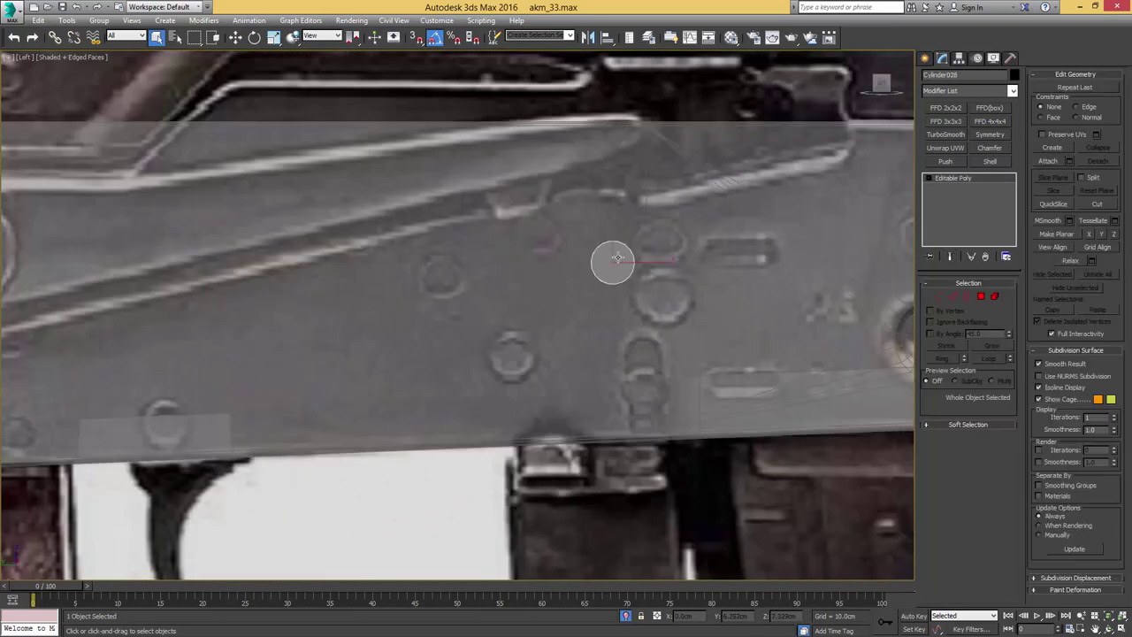
key(w)
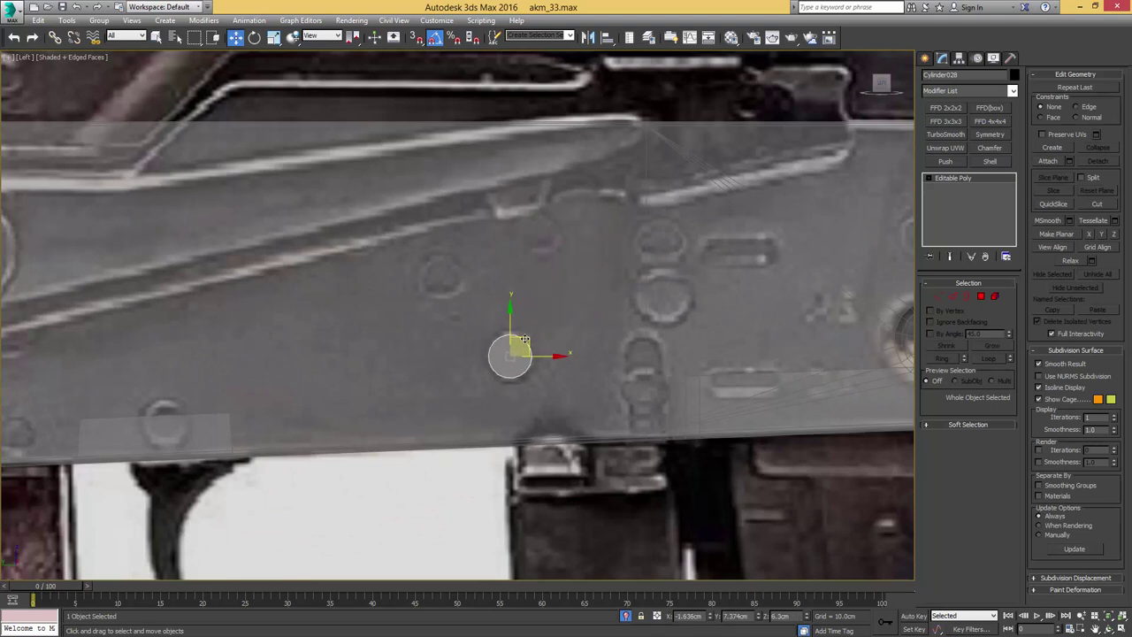
scroll(557, 312, up, 3)
key(r)
drag(534, 335, 551, 323)
key(w)
scroll(553, 322, down, 4)
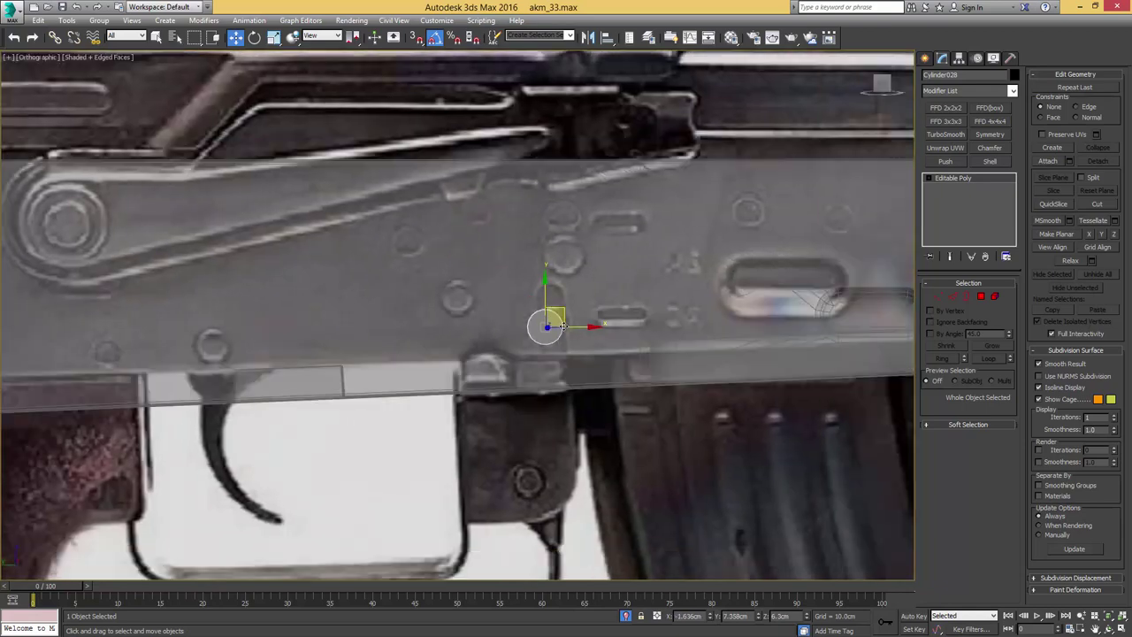
- Add a Chamfer modifier to the flat rivet, using Unsmoothed Edges and an amount of 0.016 cm
alt+middle_drag(552, 322, 605, 345)
key(q)
scroll(538, 318, up, 5)
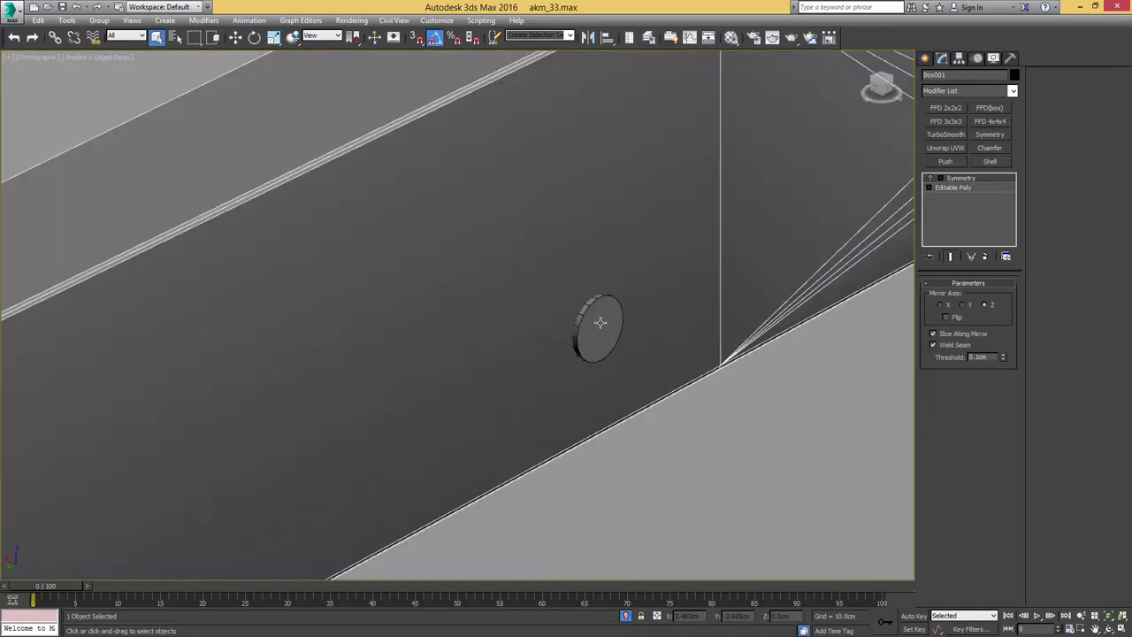
click(988, 149)
scroll(687, 265, up, 4)
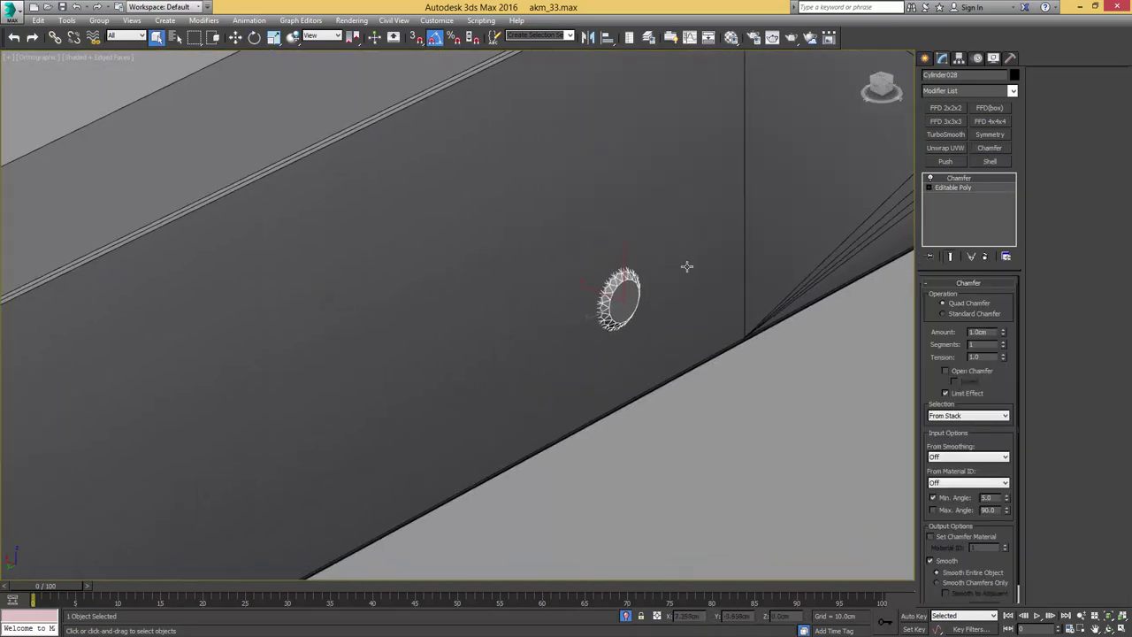
click(993, 416)
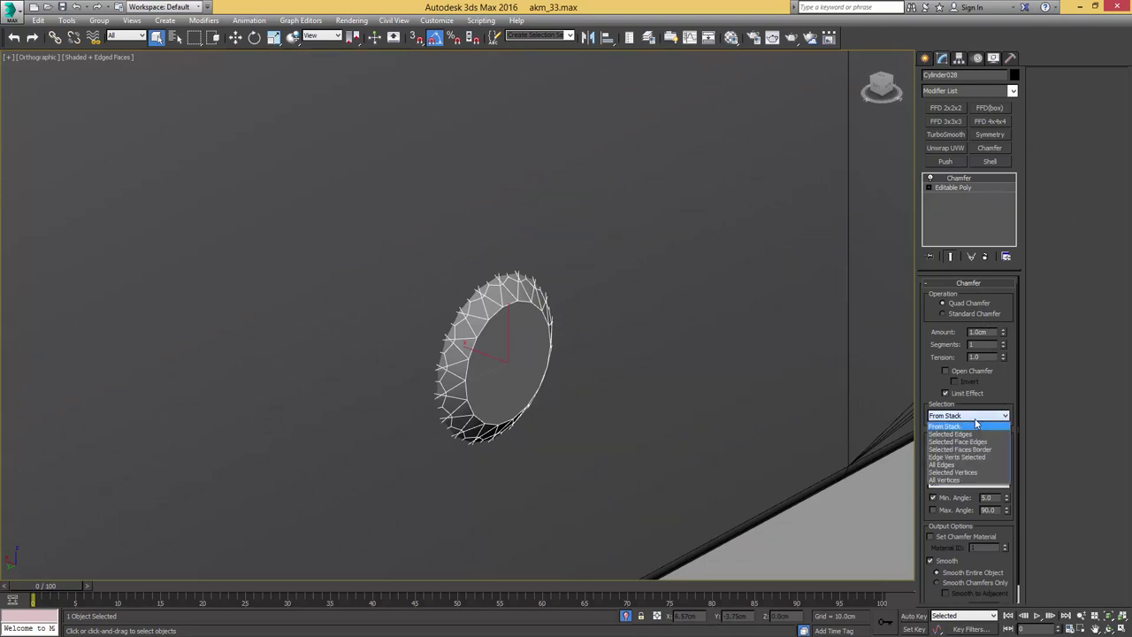
click(977, 424)
click(960, 461)
click(952, 486)
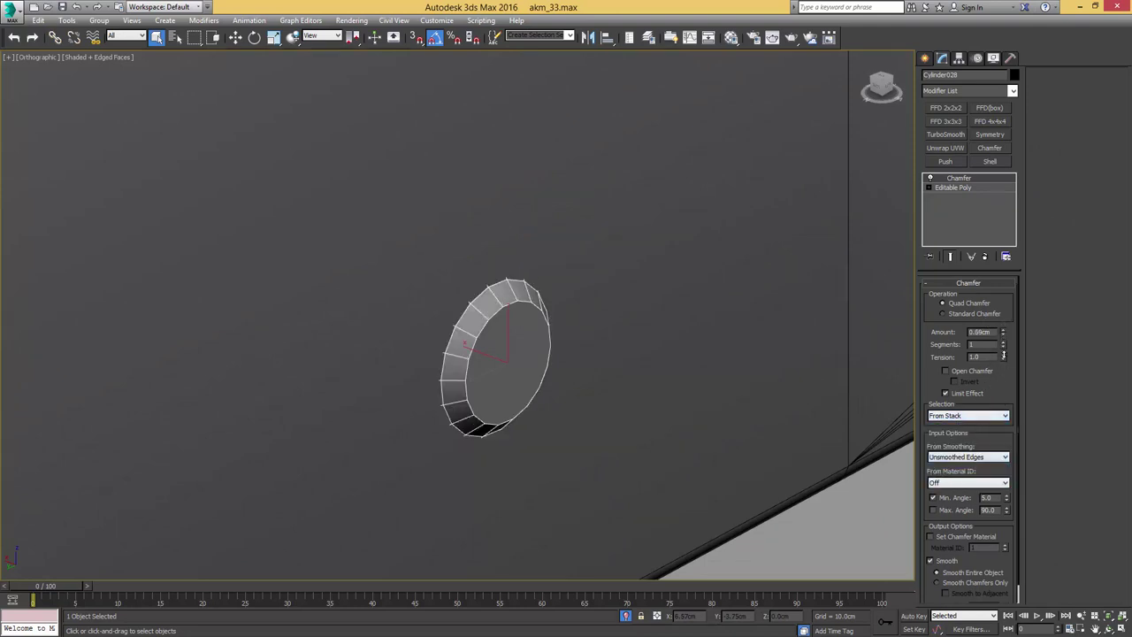
drag(1004, 355, 1005, 418)
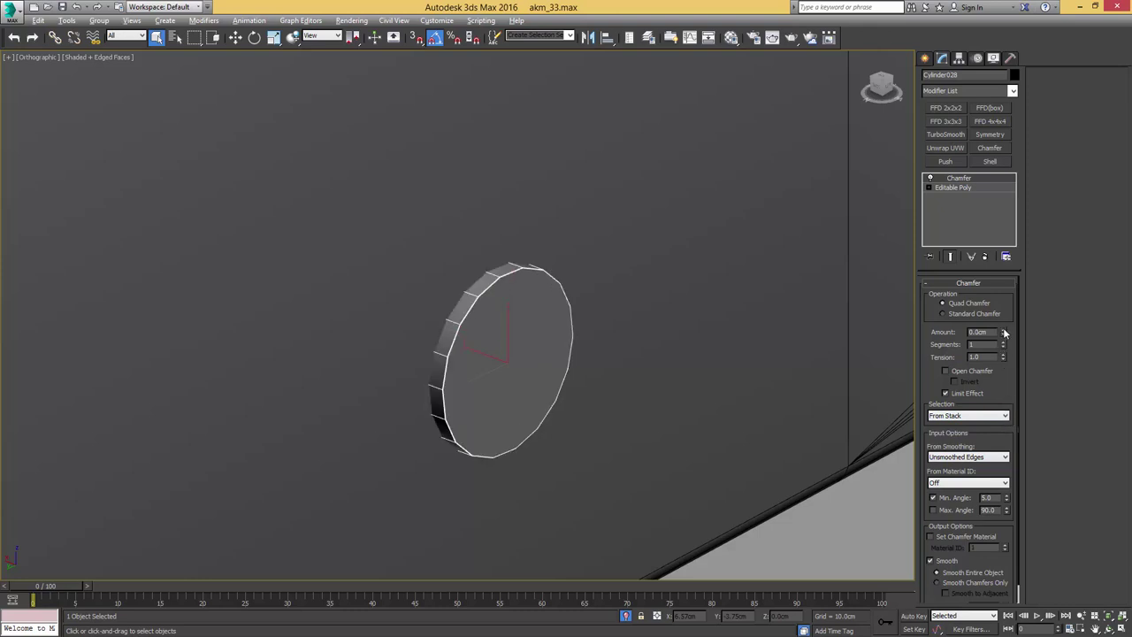
drag(1005, 331, 1007, 317)
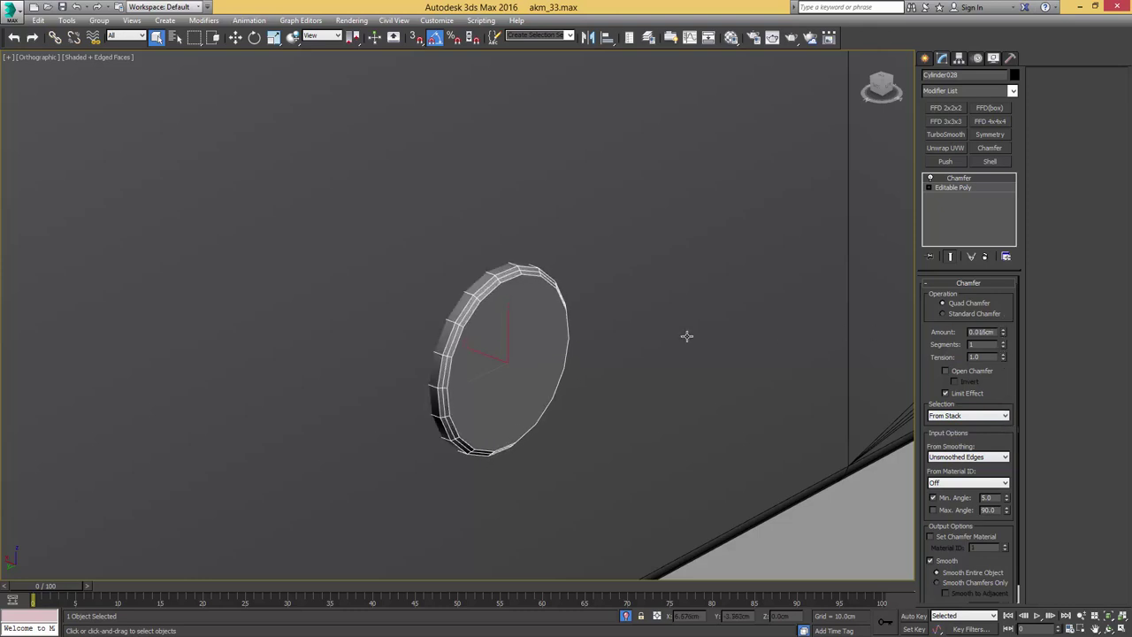
- Make the receiver see-through in the left view and clone the flat rivet so the marks above the trigger and magazine catch each have one
scroll(601, 312, down, 10)
key(w)
alt+middle_drag(588, 308, 591, 278)
click(521, 284)
key(l)
key(z)
scroll(532, 299, up, 4)
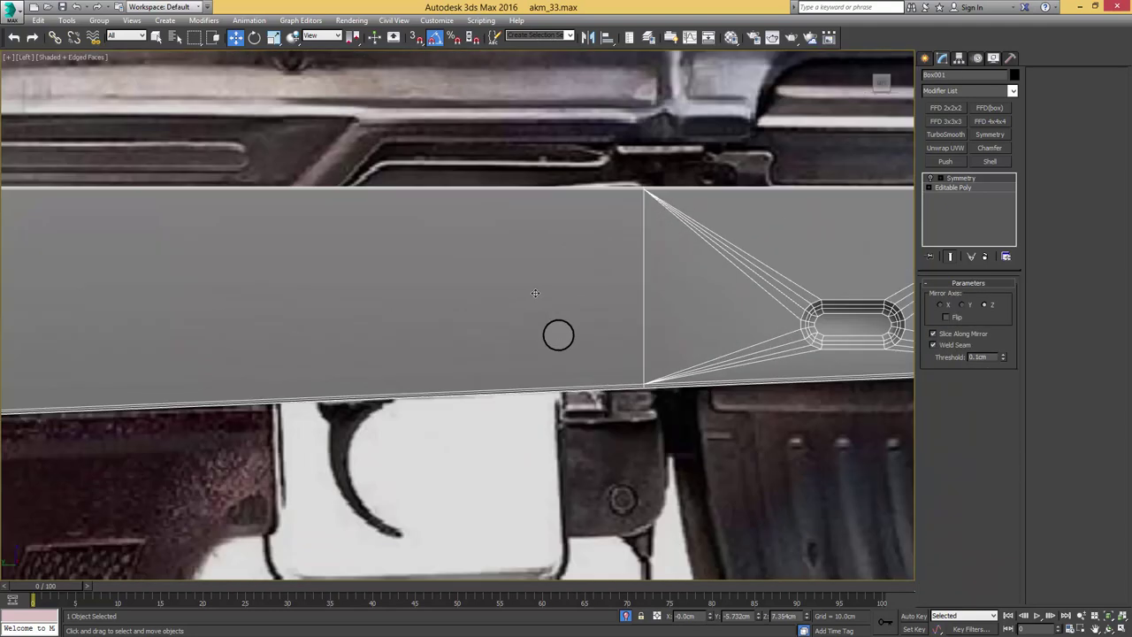
key(alt+x)
middle_drag(541, 324, 587, 313)
click(612, 322)
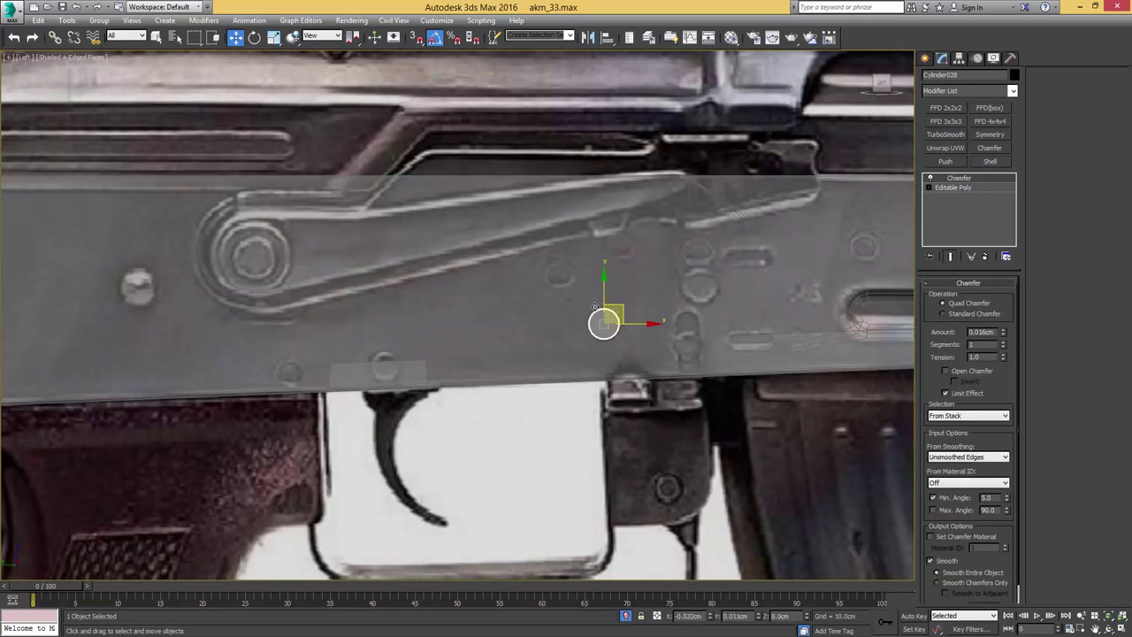
mouse_move(595, 306)
mouse_down()
mouse_move(400, 349)
mouse_move(619, 306)
mouse_up()
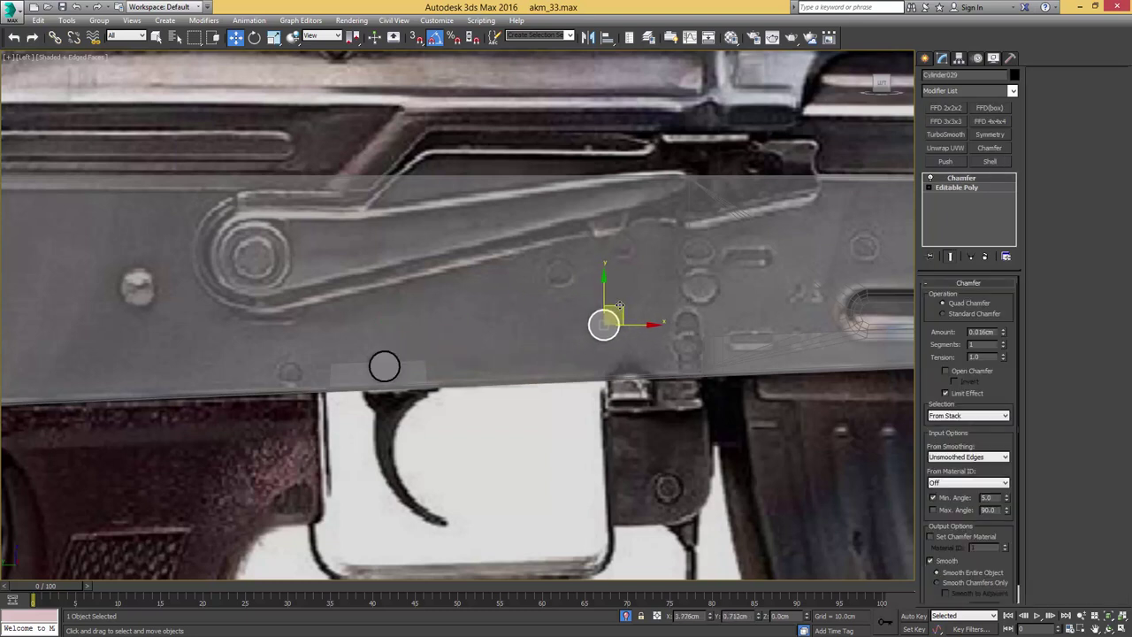
click(568, 374)
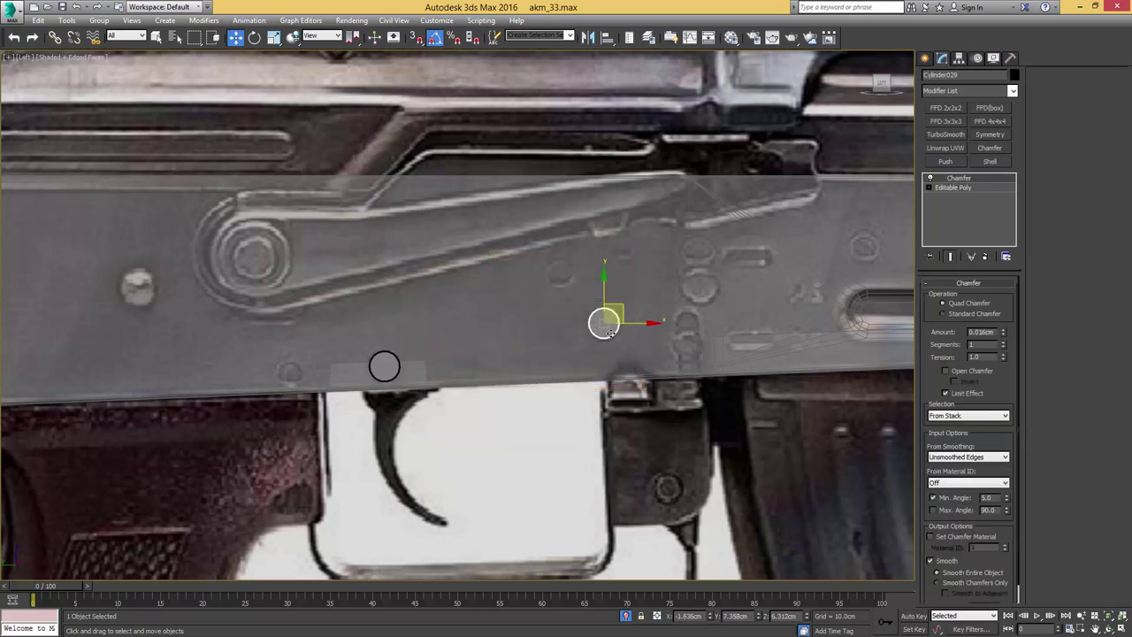
- Clone the flat rivet twice as copies, onto the round mark beside the magazine catch and the mark just below it
middle_drag(607, 321, 494, 337)
mouse_move(518, 327)
shift+mouse_down()
mouse_move(619, 290)
mouse_move(606, 292)
shift+mouse_up()
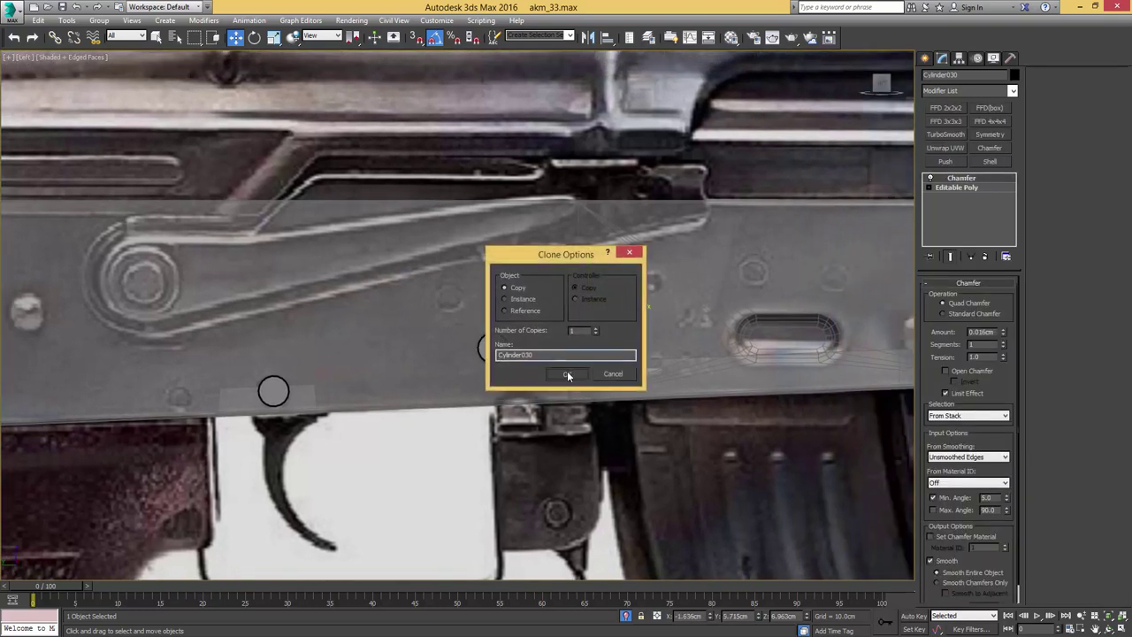
click(569, 371)
middle_drag(683, 313, 383, 305)
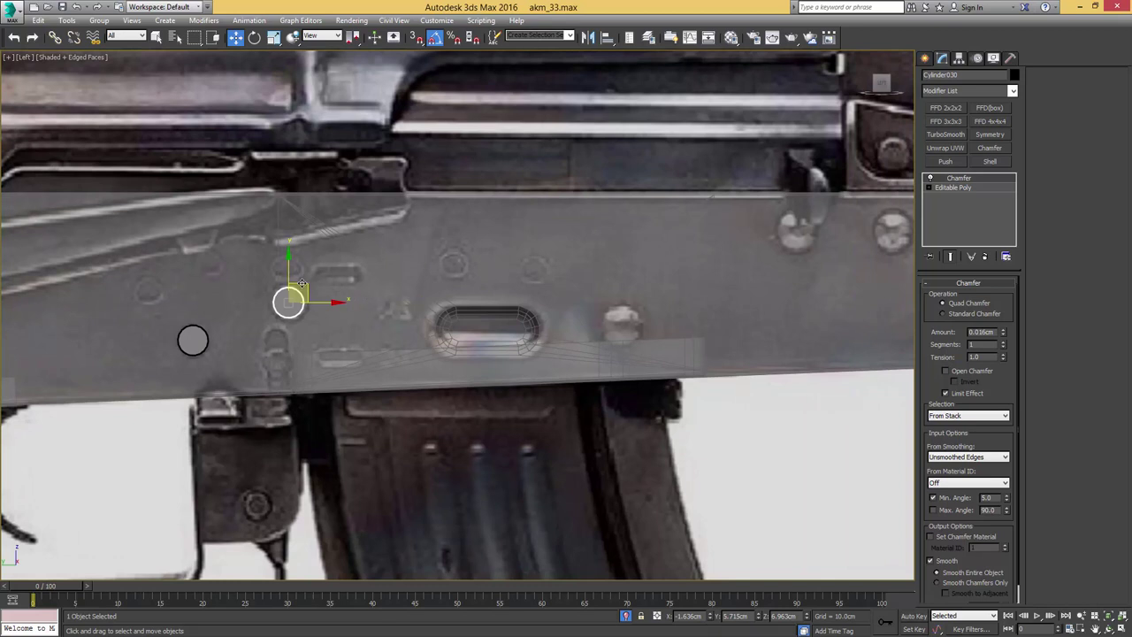
shift+drag(302, 283, 293, 340)
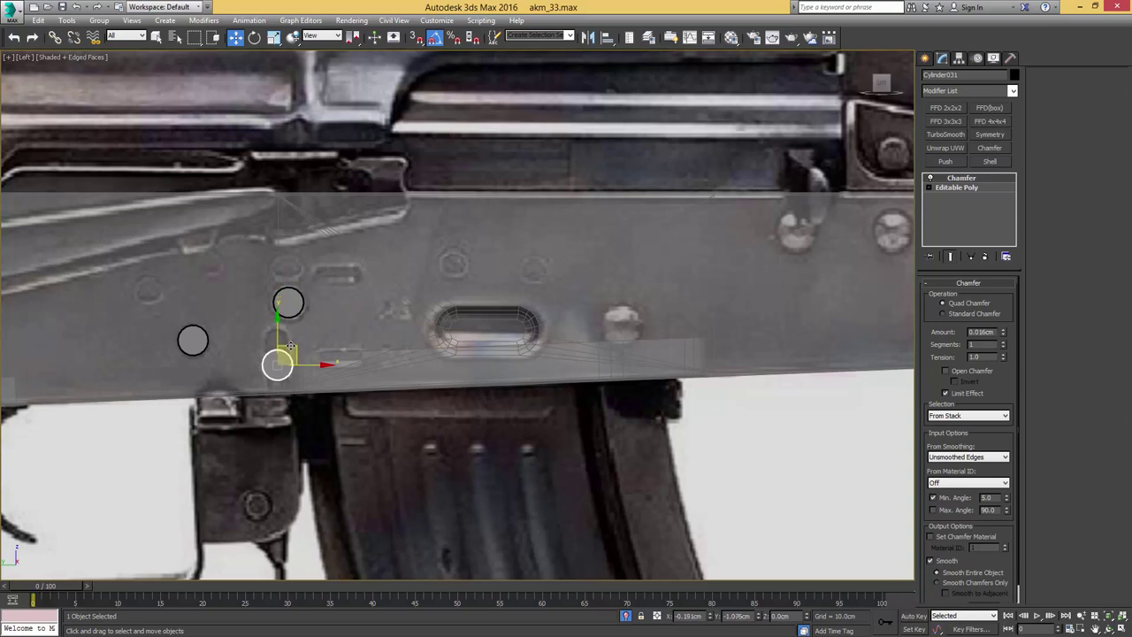
click(568, 371)
- Switch off the lowest rivet's Chamfer modifier and clone the rivet straight upward onto the rounded top of the slot mark
scroll(489, 309, up, 4)
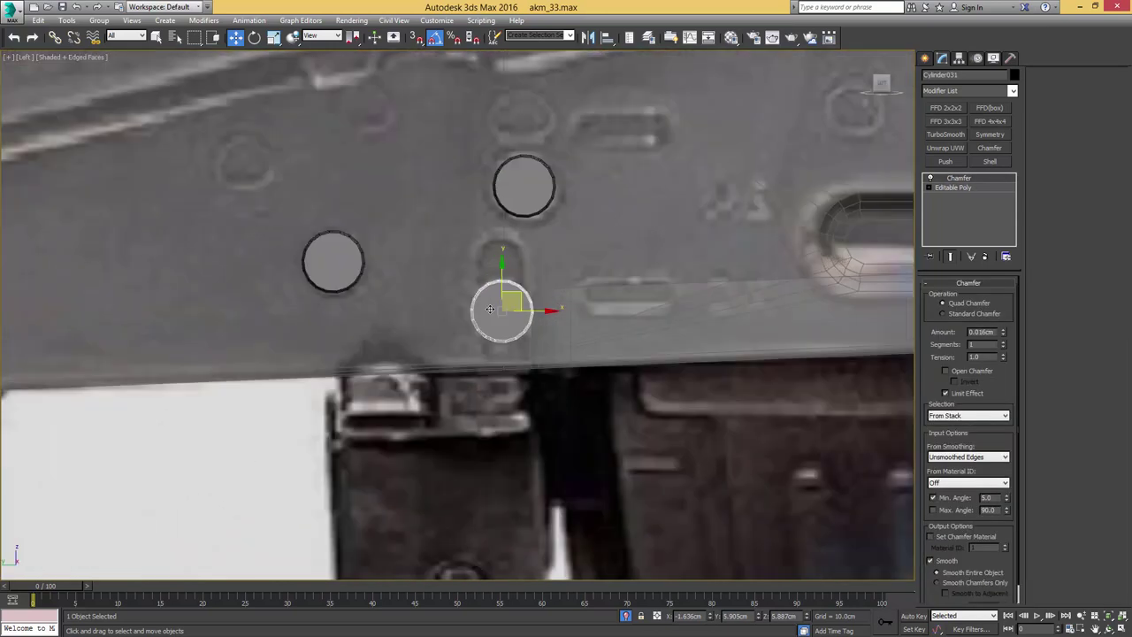
scroll(490, 308, up, 2)
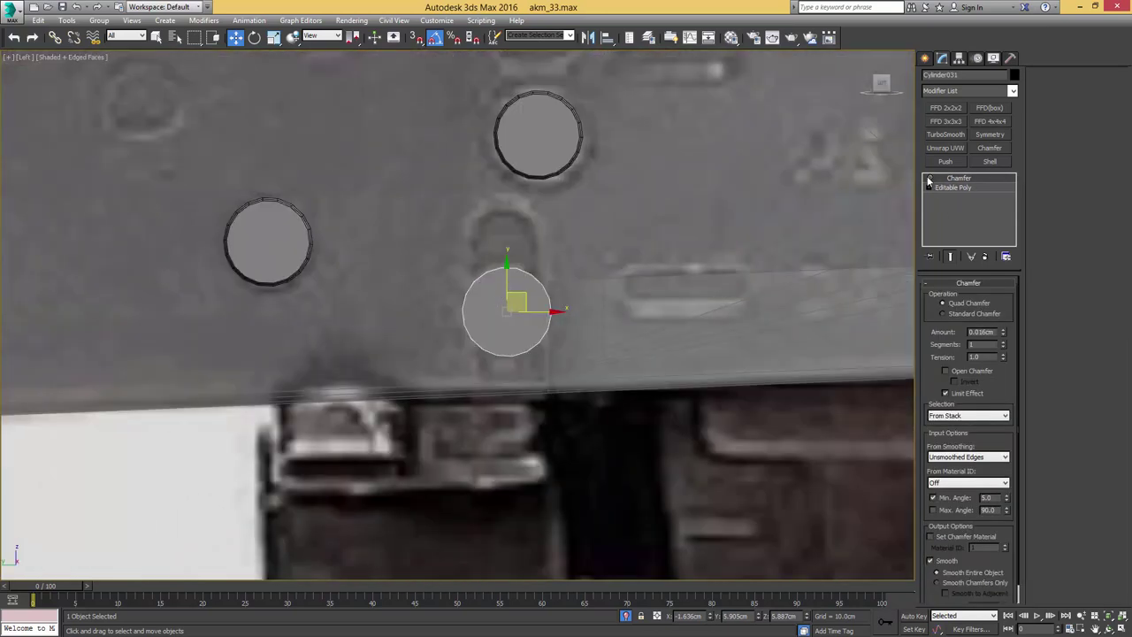
scroll(531, 270, up, 3)
key(e)
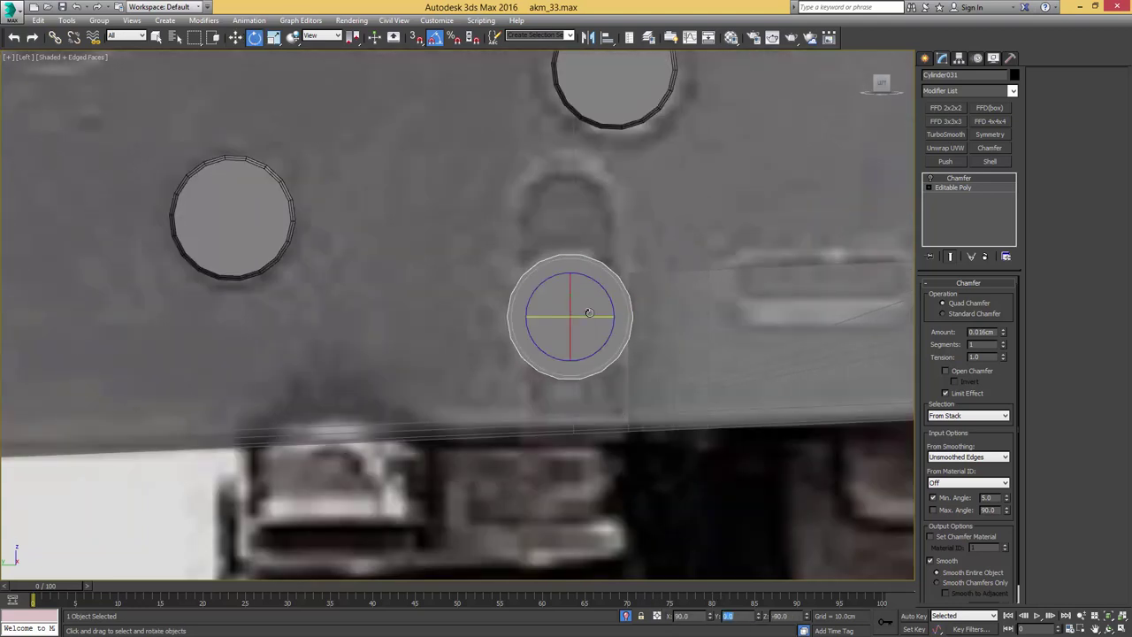
middle_drag(589, 313, 572, 374)
scroll(573, 375, down, 2)
key(w)
shift+drag(567, 357, 568, 298)
click(569, 374)
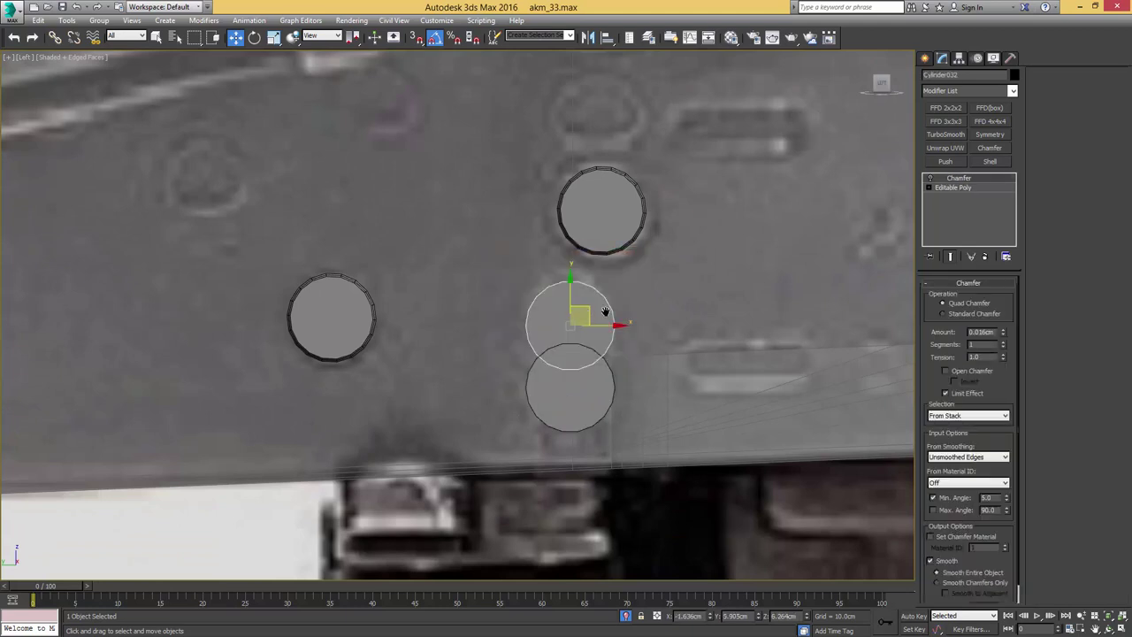
- Scale the new disc down uniformly to match the width of the slot mark's rounded top
scroll(557, 331, up, 3)
key(r)
drag(555, 343, 554, 349)
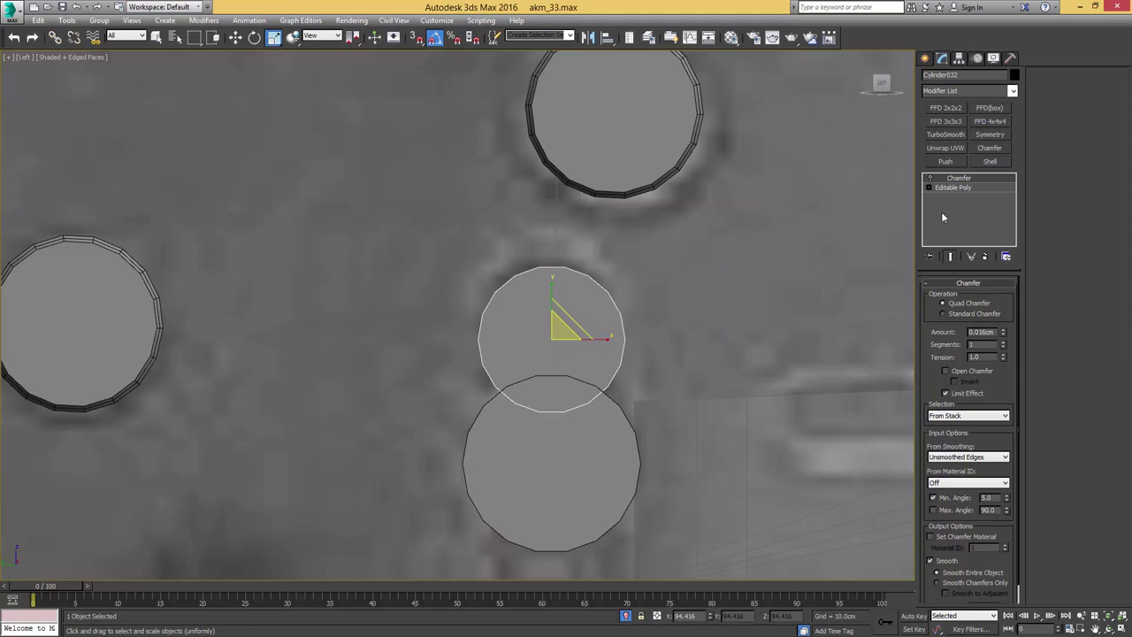
- Collapse the new disc's modifiers into its Editable Poly and connect its faces with a horizontal cut across the middle
right_click(957, 182)
click(973, 284)
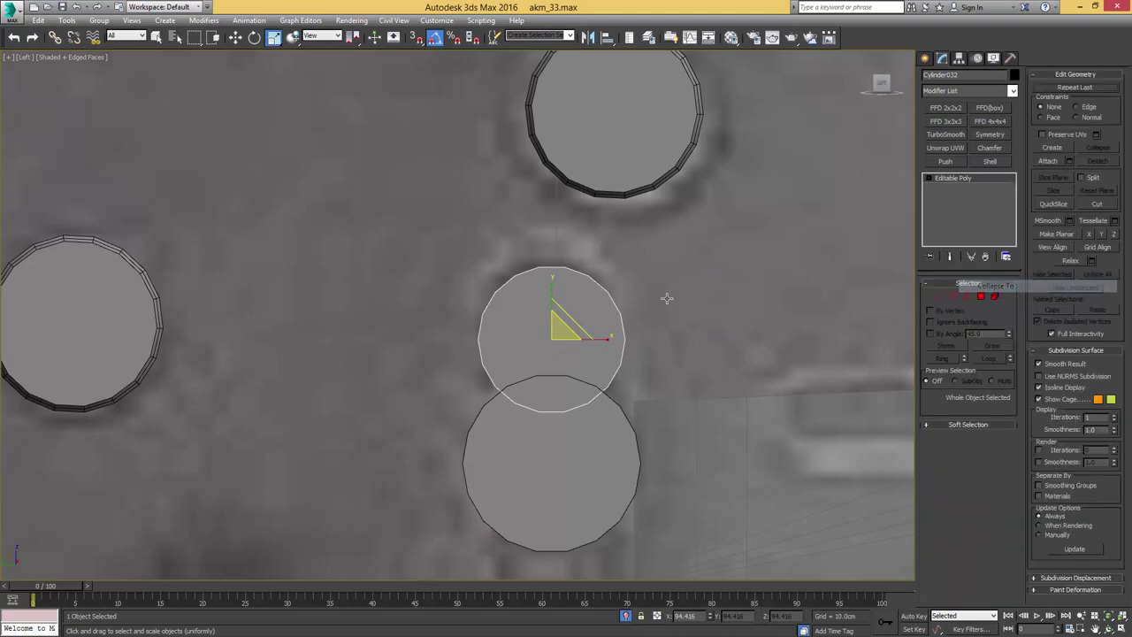
drag(447, 351, 447, 352)
key(ctrl+shift+e)
- Delete the polygons of the disc's lower half, keeping the upper half
key(4)
key(ctrl+a)
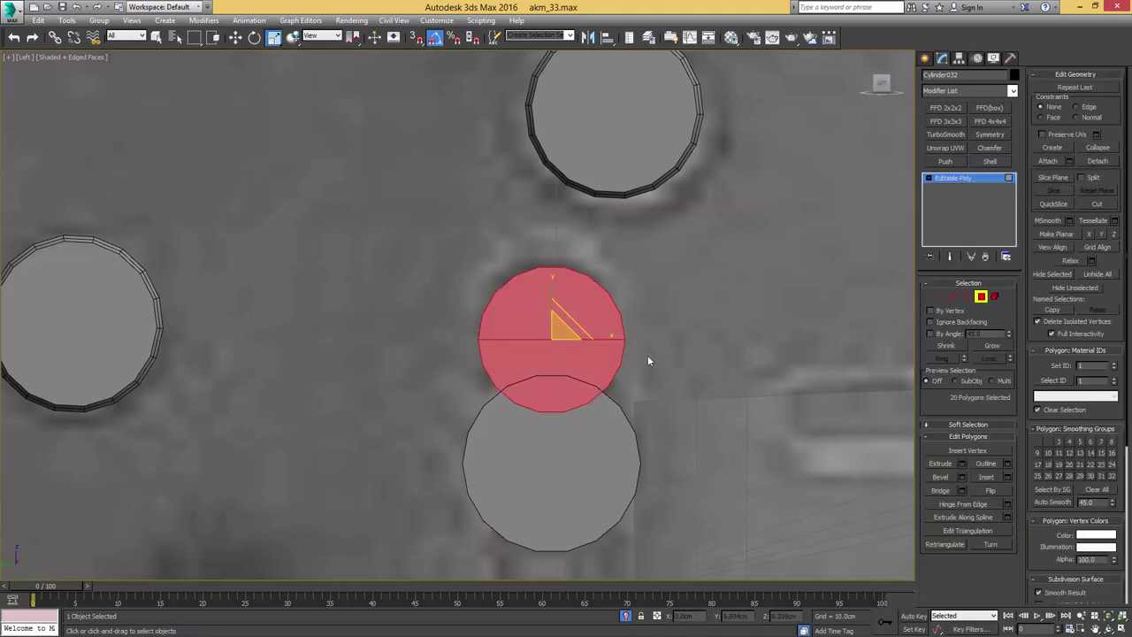
drag(435, 422, 434, 423)
scroll(471, 404, down, 2)
alt+middle_drag(489, 404, 528, 412)
alt+middle_drag(500, 377, 504, 341)
key(Delete)
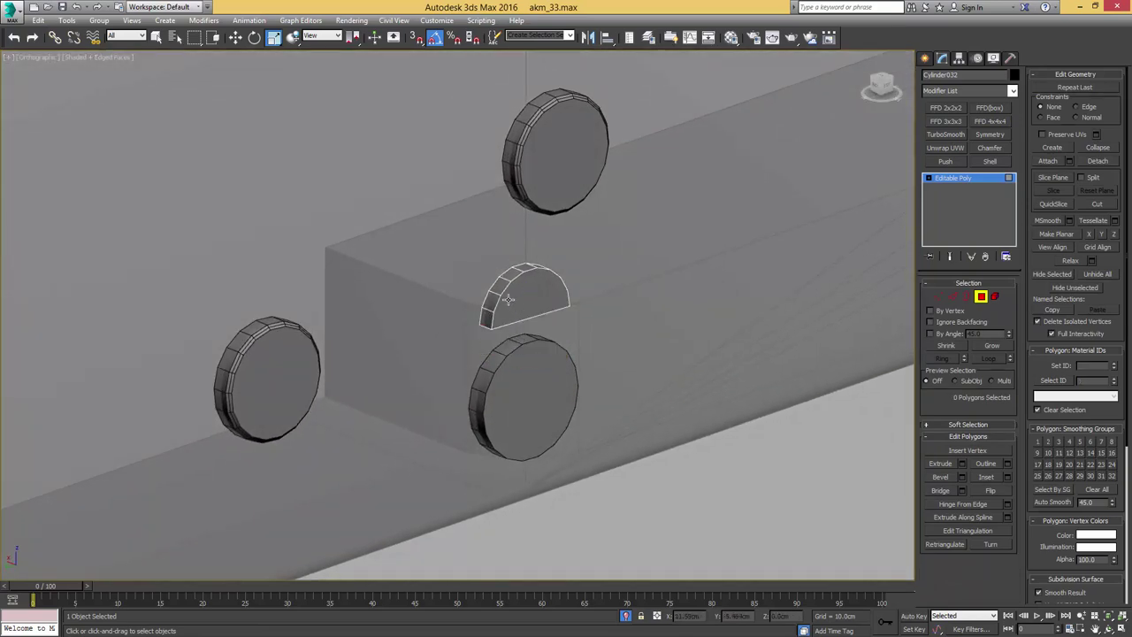
- Remove the half disc's side wall by deleting its ring of depth edges, keeping the flat face
key(2)
click(515, 272)
key(alt+r)
key(Delete)
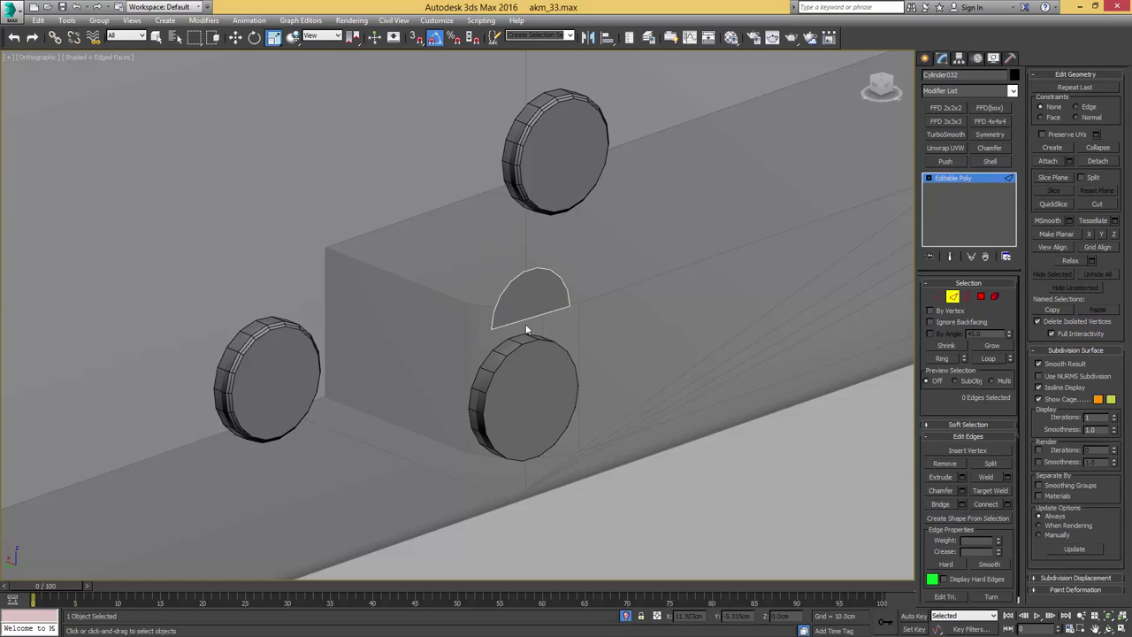
- Check the slot in the ar10100-2-BD photo and extend the half disc's straight edge about 0.8 cm down towards the receiver's lower edge
click(524, 319)
alt+middle_drag(523, 317, 490, 305)
scroll(491, 305, down, 4)
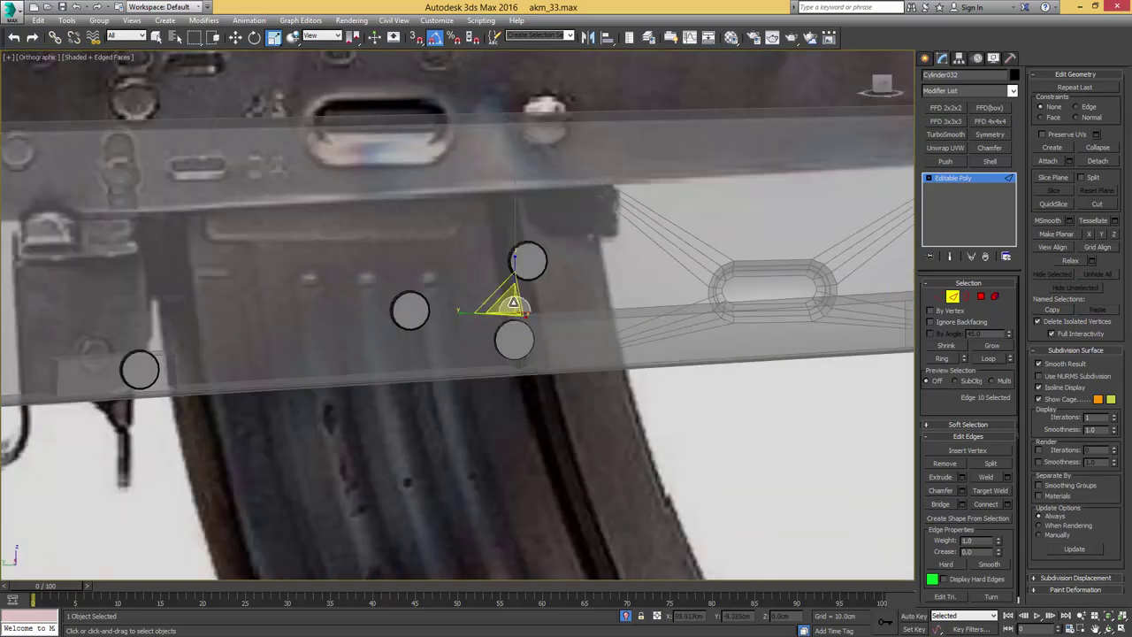
key(l)
scroll(512, 309, down, 5)
key(w)
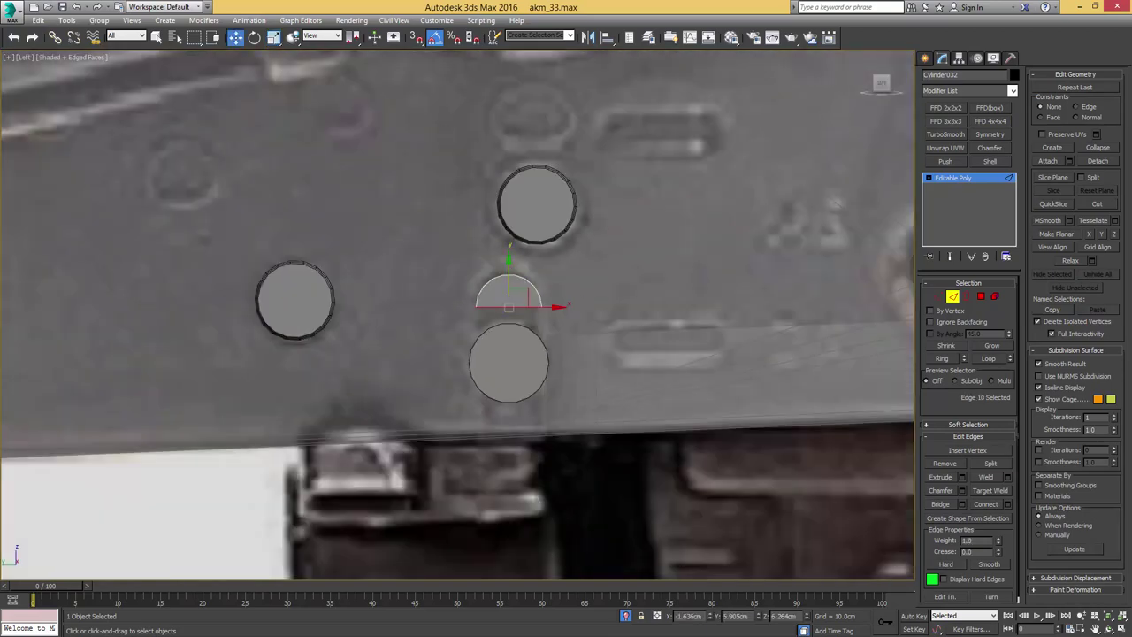
key(alt+Tab)
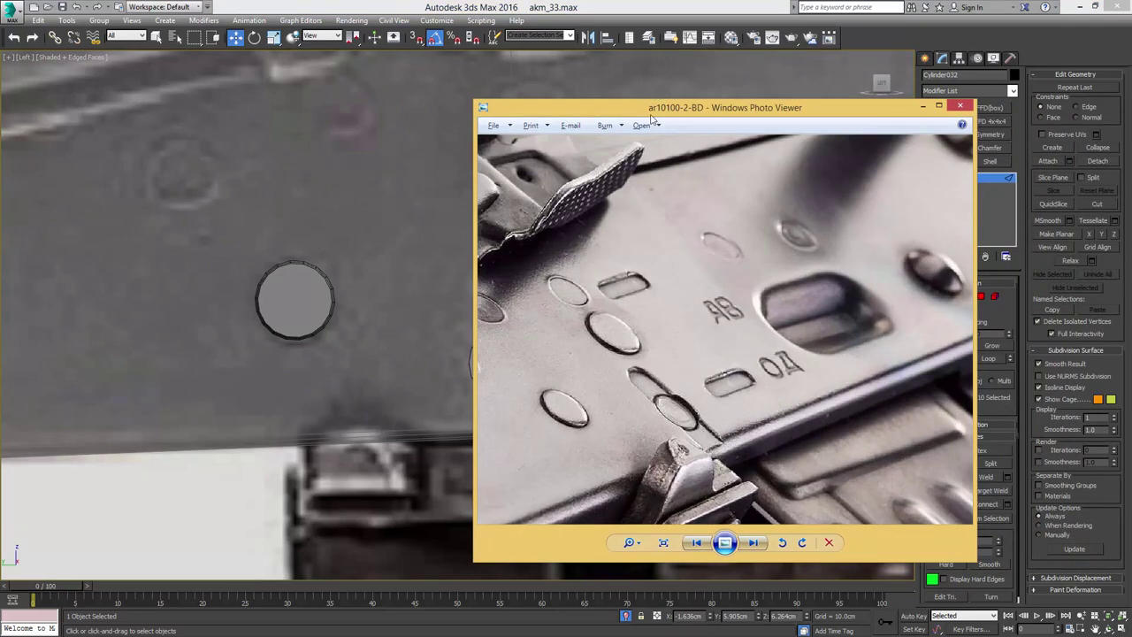
key(alt+Tab)
middle_drag(694, 339, 811, 250)
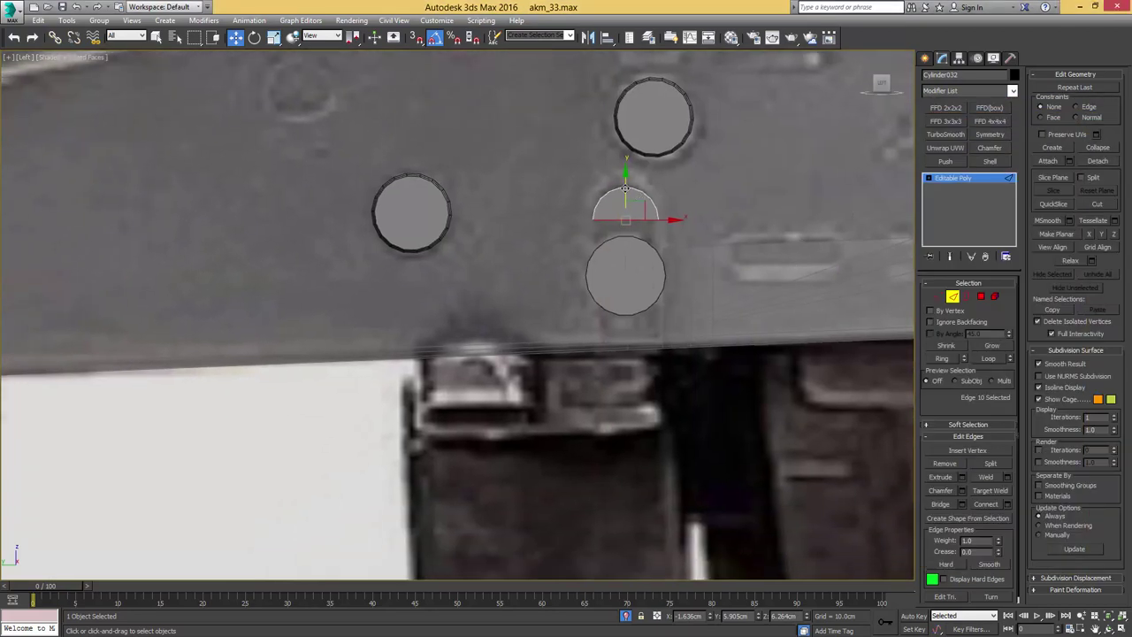
shift+drag(625, 188, 635, 217)
drag(646, 283, 649, 304)
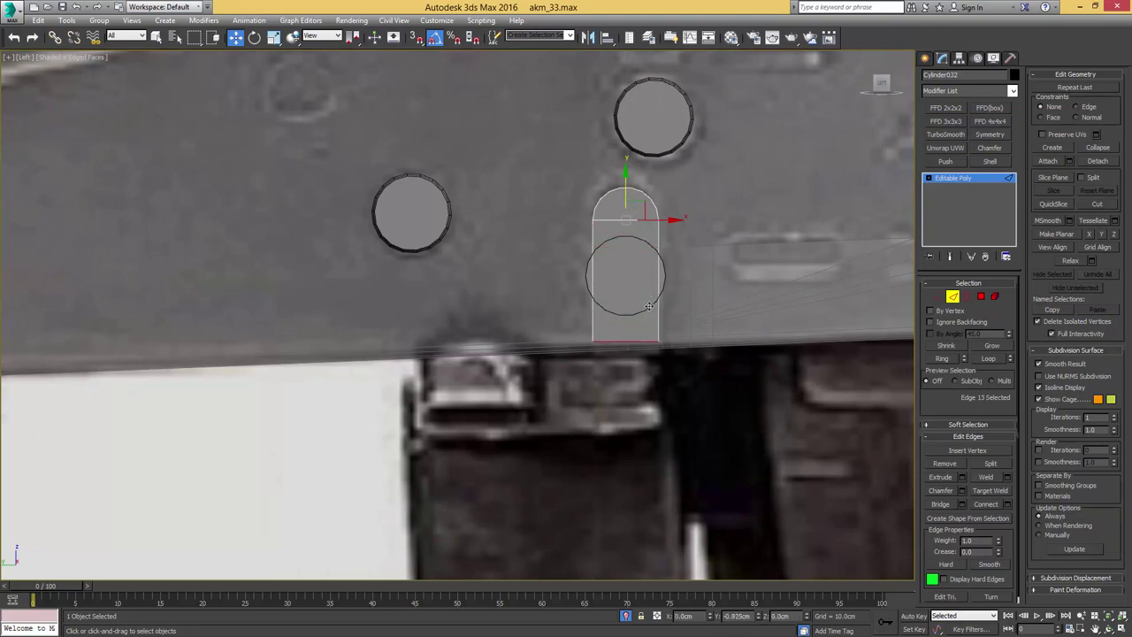
- Adjust the slot shape's two bottom corner vertices vertically so its lower edge follows the receiver's slanted bottom line
scroll(645, 309, up, 5)
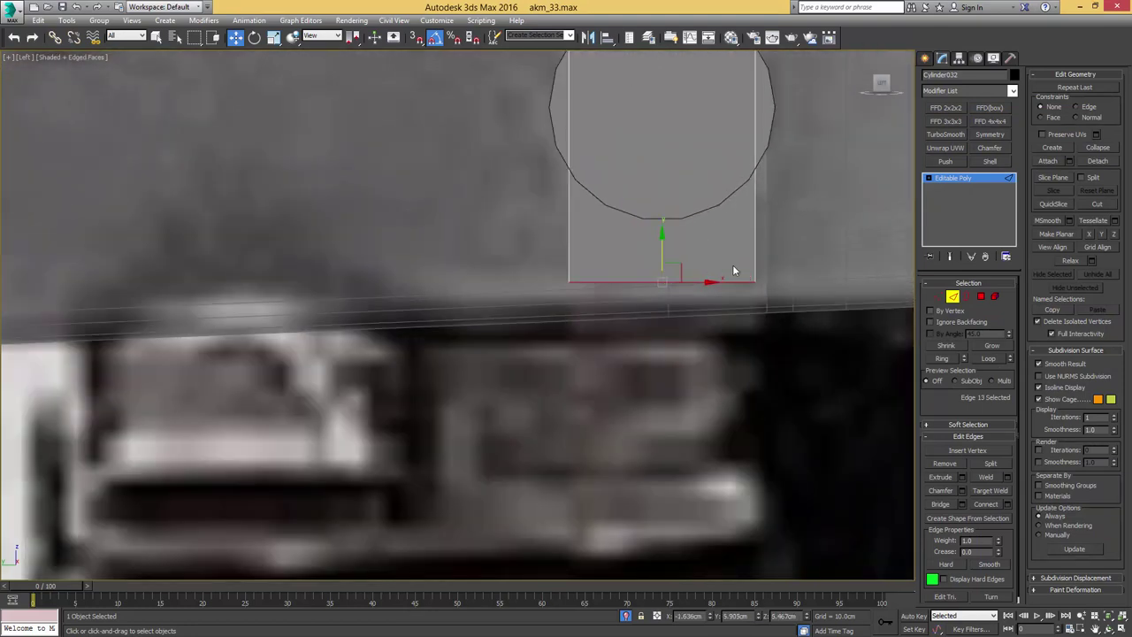
key(1)
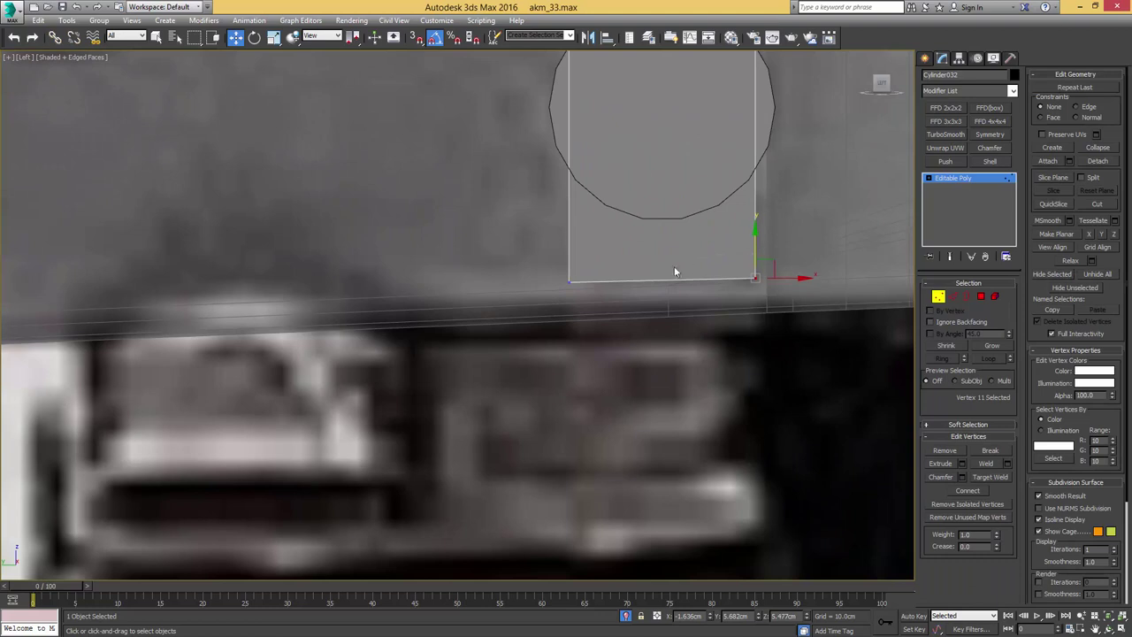
drag(569, 250, 570, 255)
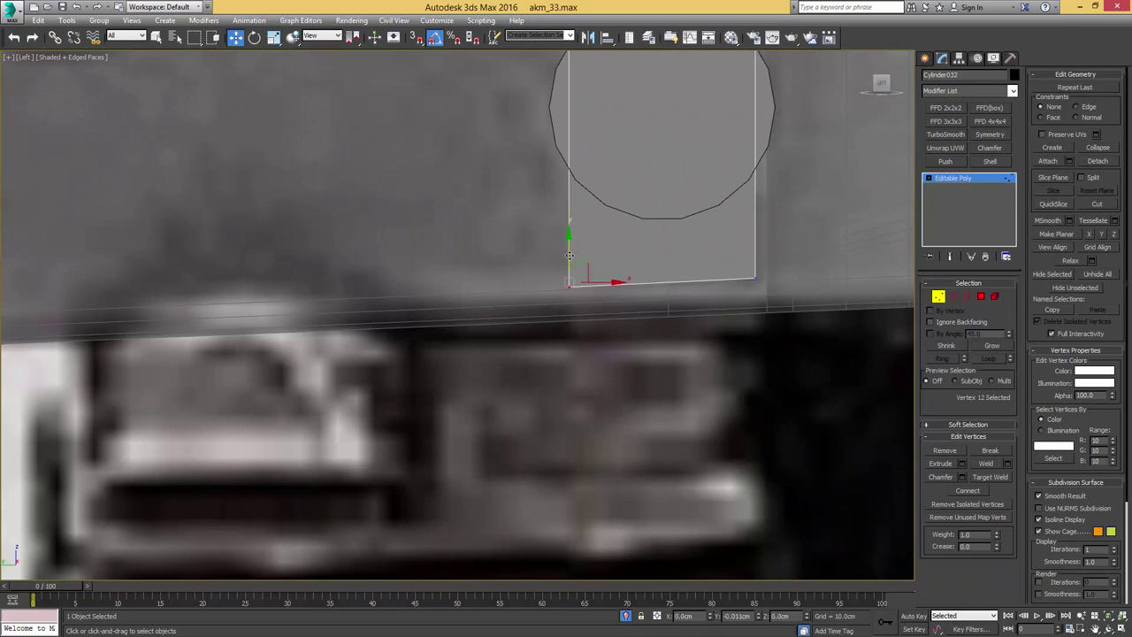
- Extrude both polygons of the slot shape inward to form the walls of the recess
scroll(670, 230, down, 3)
key(4)
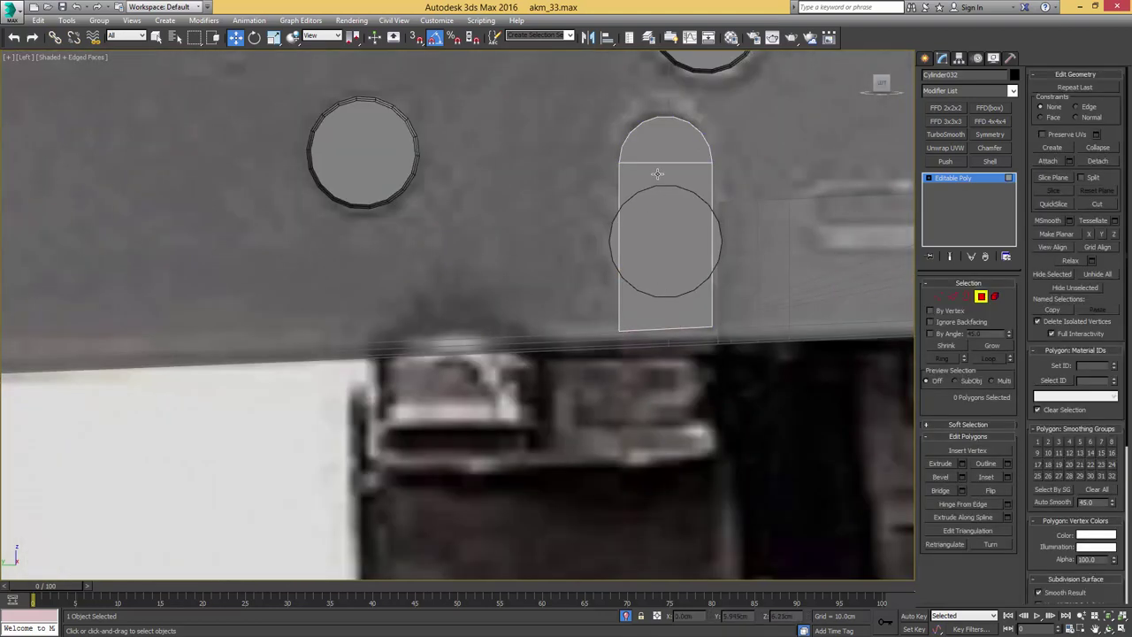
click(657, 174)
ctrl+click(654, 141)
alt+middle_drag(654, 140, 663, 255)
key(w)
drag(661, 225, 649, 218)
- Make the receiver opaque again and move the slot piece slightly inward from the side face
key(4)
key(q)
click(624, 220)
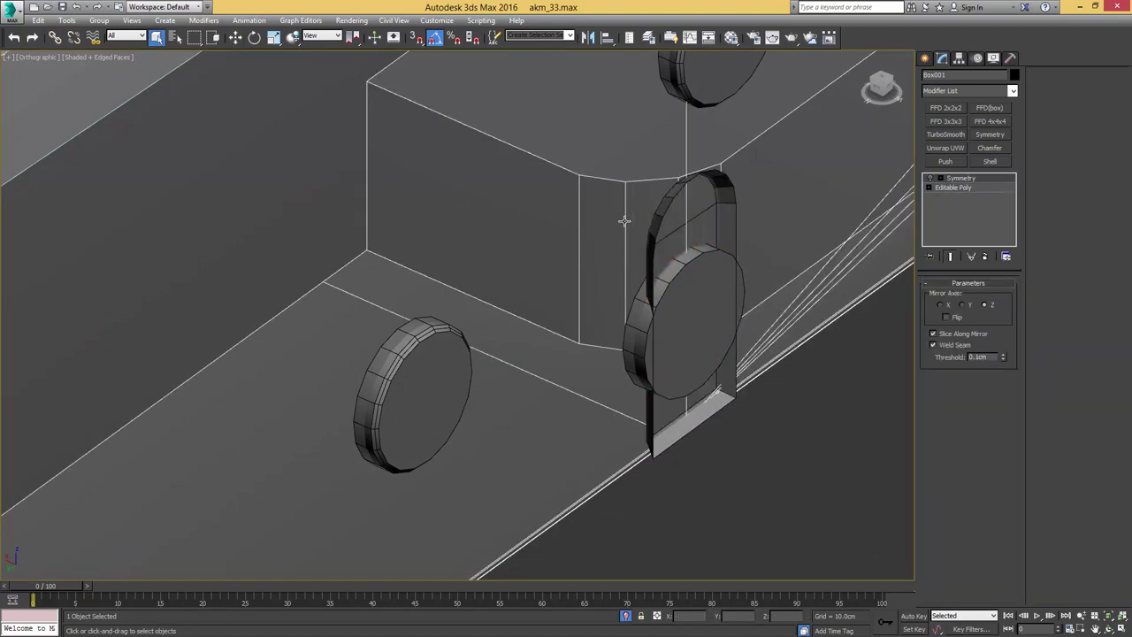
key(alt+x)
click(662, 204)
key(w)
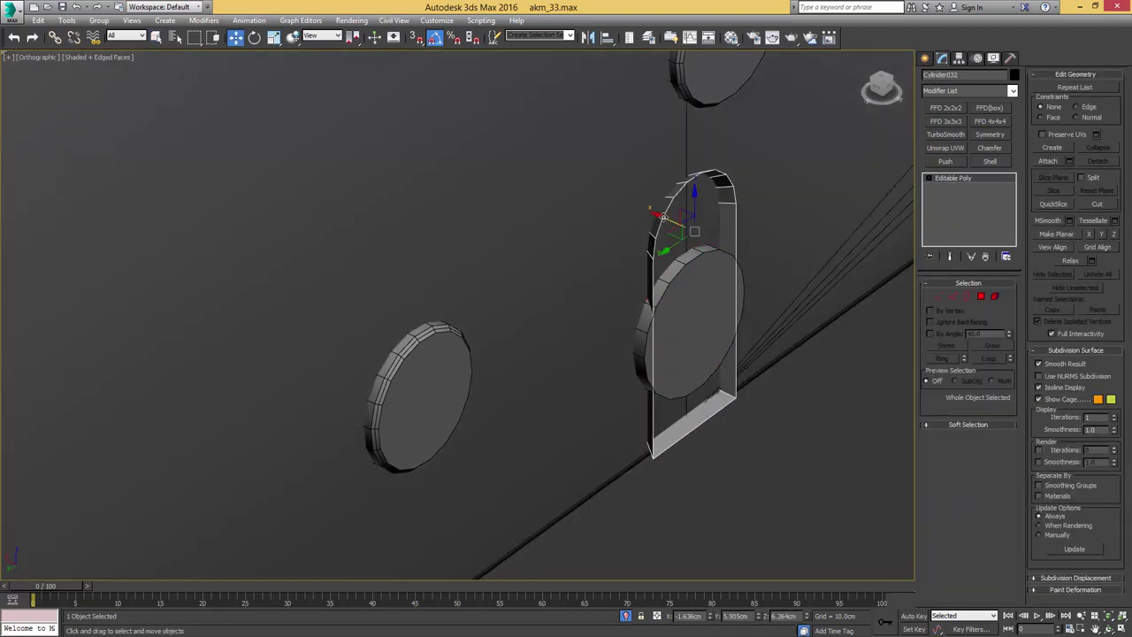
drag(660, 217, 665, 218)
- Move the rivet overlapping the slot slightly outward and switch its Chamfer modifier back on
alt+middle_drag(672, 221, 639, 220)
click(714, 279)
alt+middle_drag(715, 278, 720, 293)
drag(719, 297, 711, 299)
click(930, 180)
- Connect the slot's long side edges with a new edge loop and move it down near the slot's bottom
key(F4)
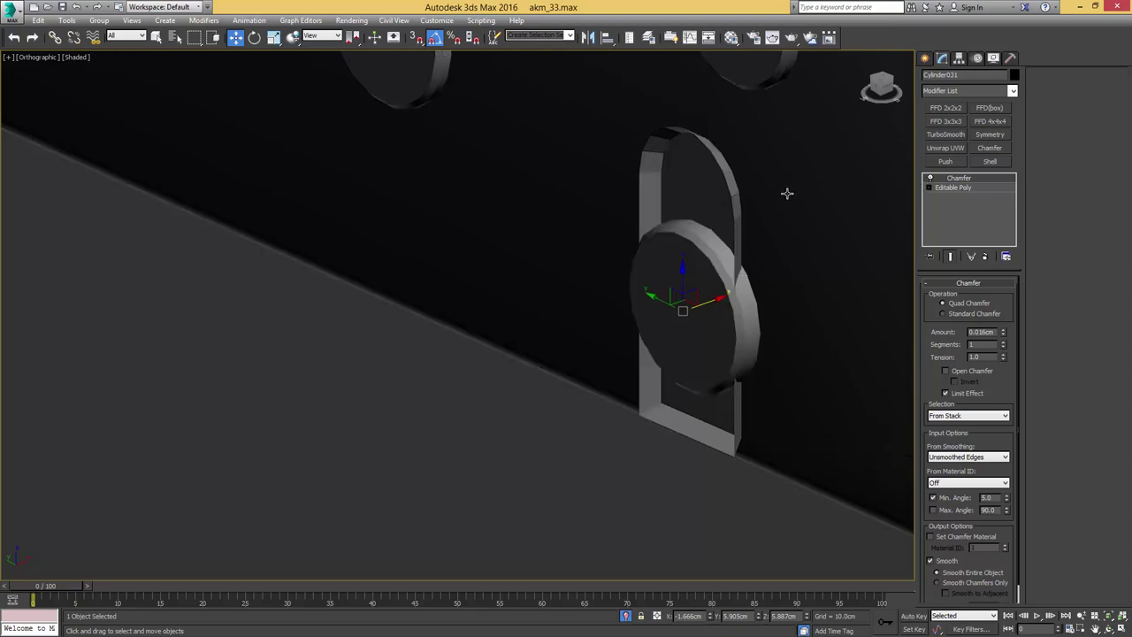
alt+middle_drag(786, 192, 818, 232)
click(728, 210)
key(4)
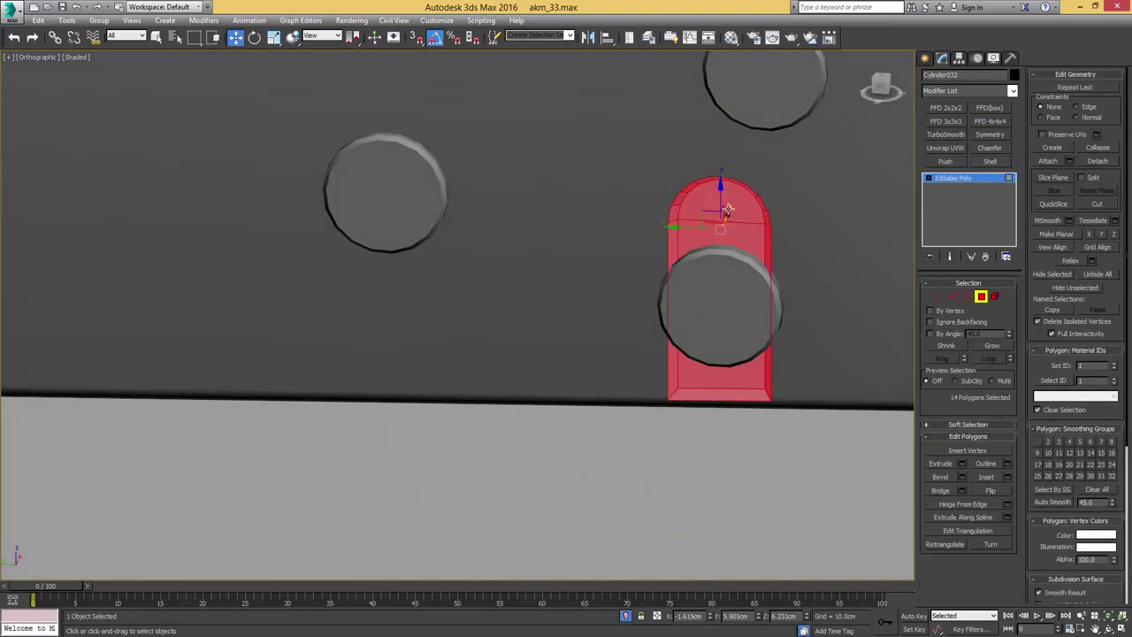
key(4)
alt+middle_drag(711, 284, 778, 297)
scroll(708, 271, up, 2)
key(F4)
key(2)
click(787, 272)
key(alt+r)
scroll(787, 254, down, 2)
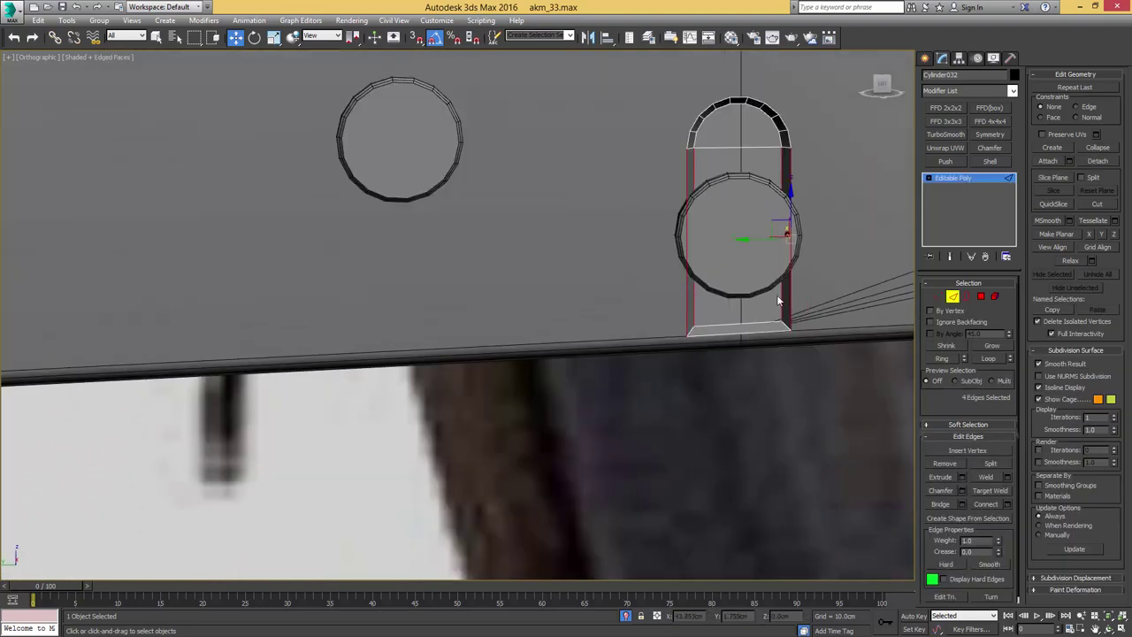
key(ctrl+shift+e)
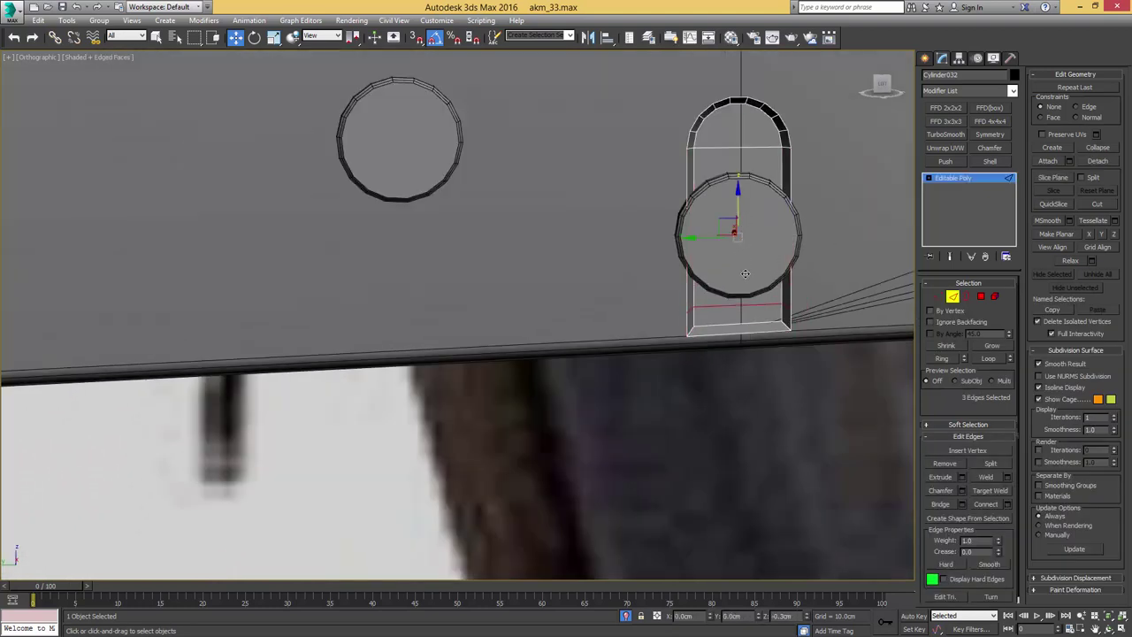
drag(745, 274, 747, 277)
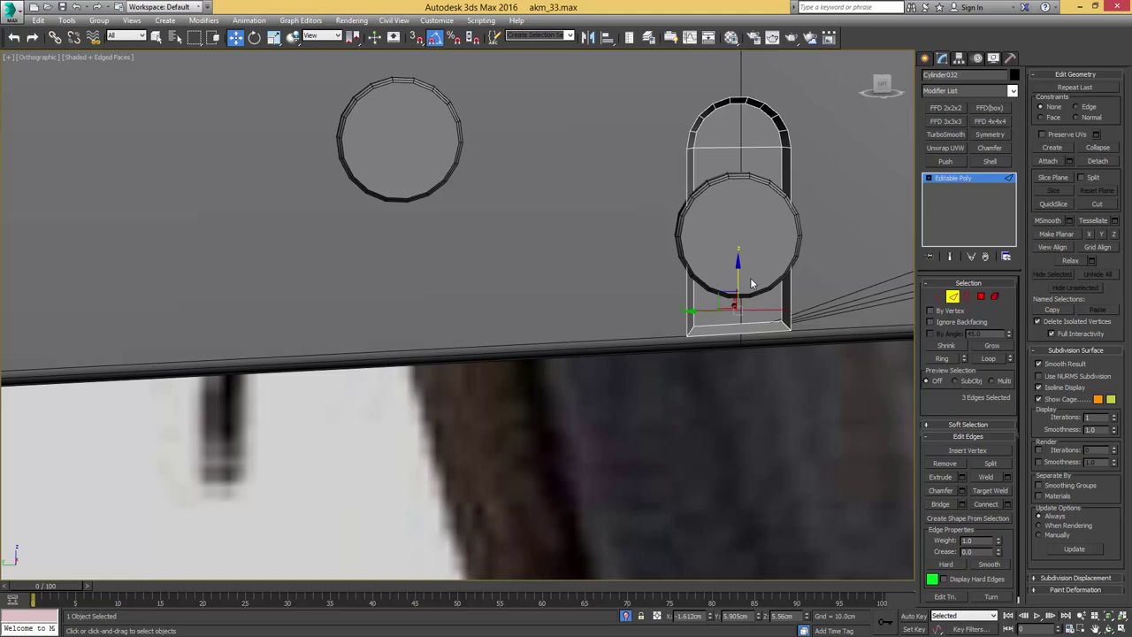
- Slide the slot's lower edge loop with the Edge constraint, then shift the recess's inner bottom edge outward about 0.025 cm
scroll(751, 283, up, 2)
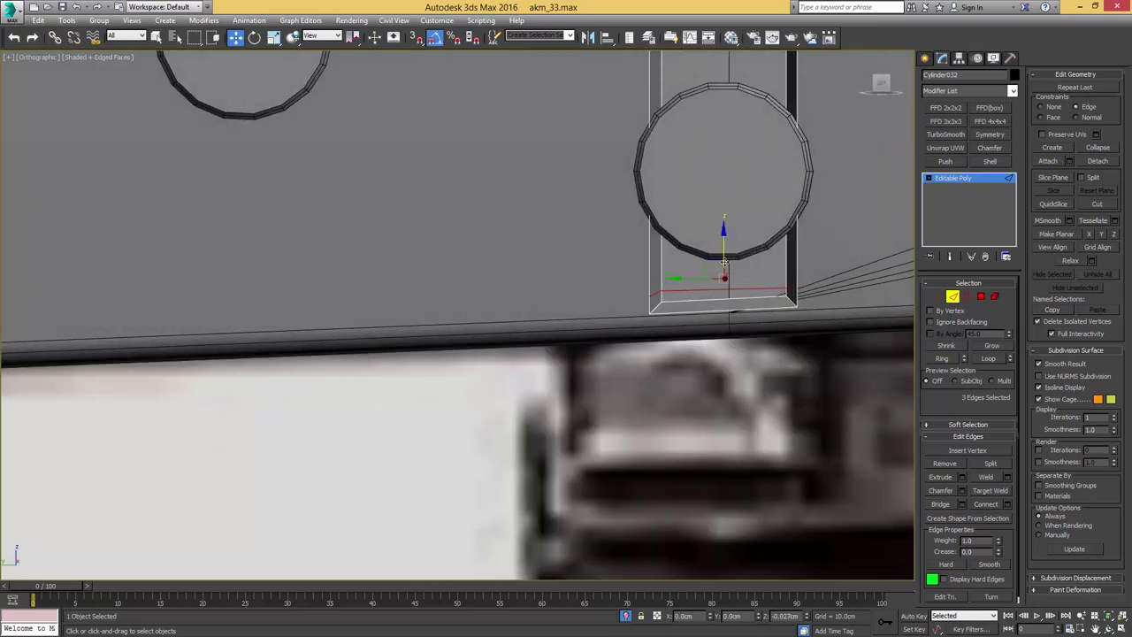
drag(725, 276, 723, 255)
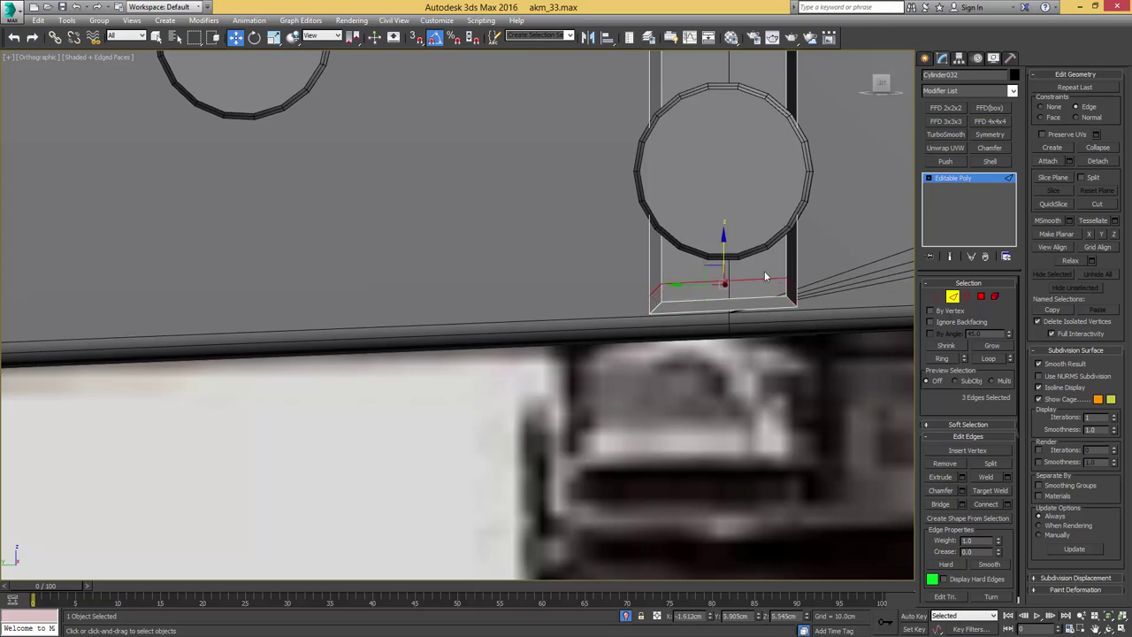
alt+middle_drag(764, 277, 682, 314)
drag(669, 302, 675, 305)
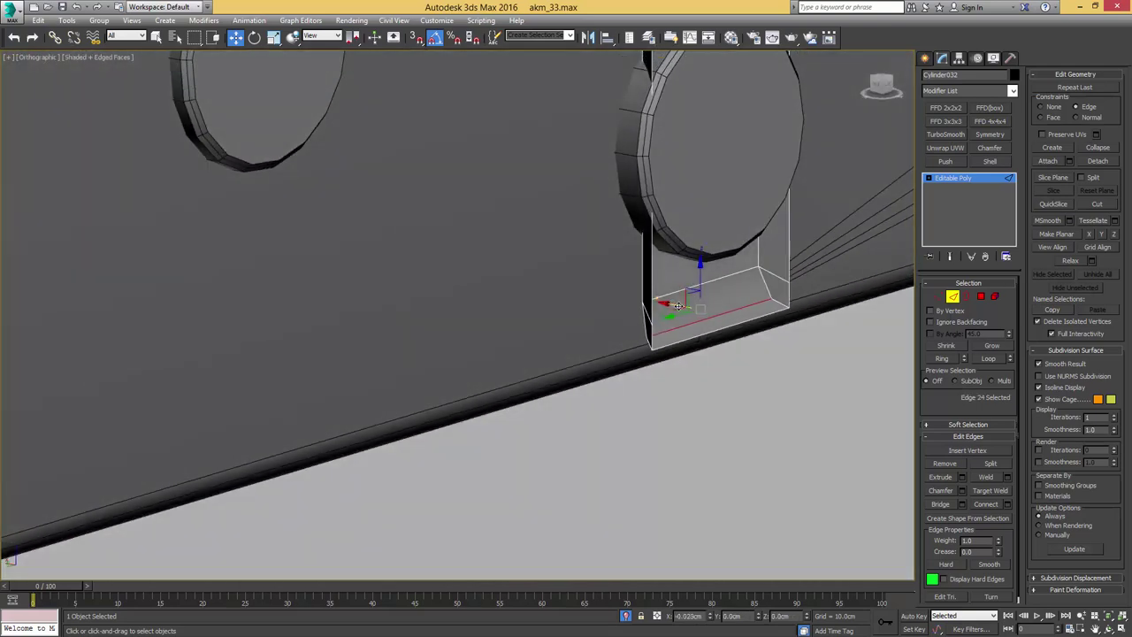
- Finish editing the slot's edges, hide the wireframe edges and make the receiver see-through over the reference photo
key(2)
key(F4)
scroll(683, 307, down, 6)
alt+middle_drag(683, 307, 646, 278)
scroll(646, 279, down, 3)
click(702, 242)
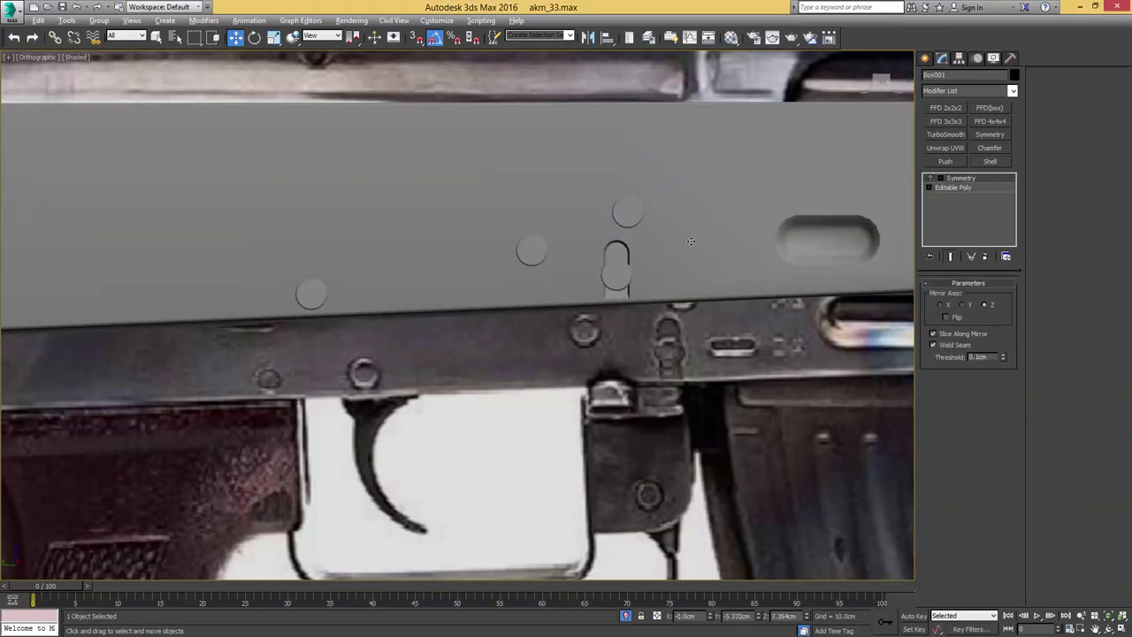
key(alt+x)
middle_drag(526, 253, 665, 256)
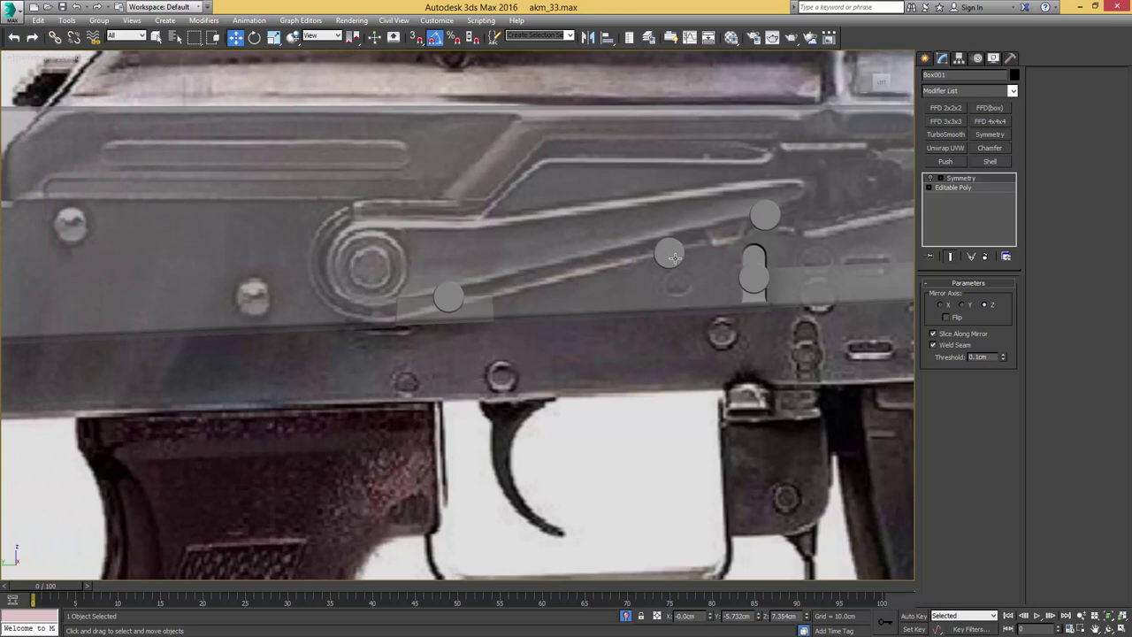
- Copy the flat rivet above the front of the trigger guard onto the round mark diagonally above it, toward the stock
click(665, 253)
key(z)
scroll(597, 235, down, 10)
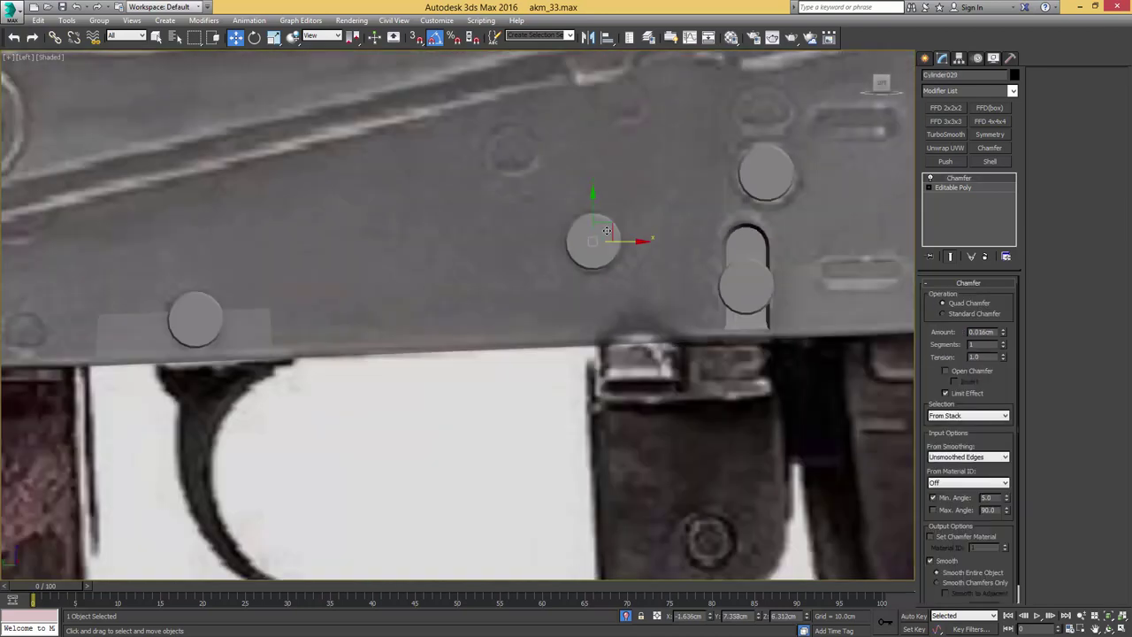
scroll(595, 236, up, 6)
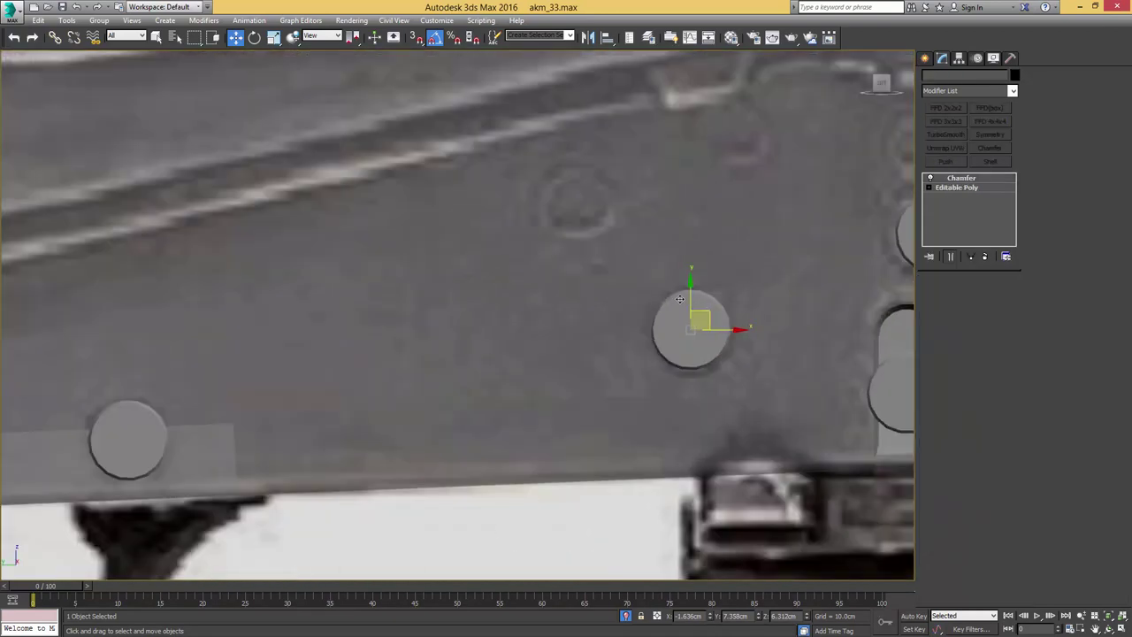
click(605, 195)
shift+drag(605, 195, 595, 180)
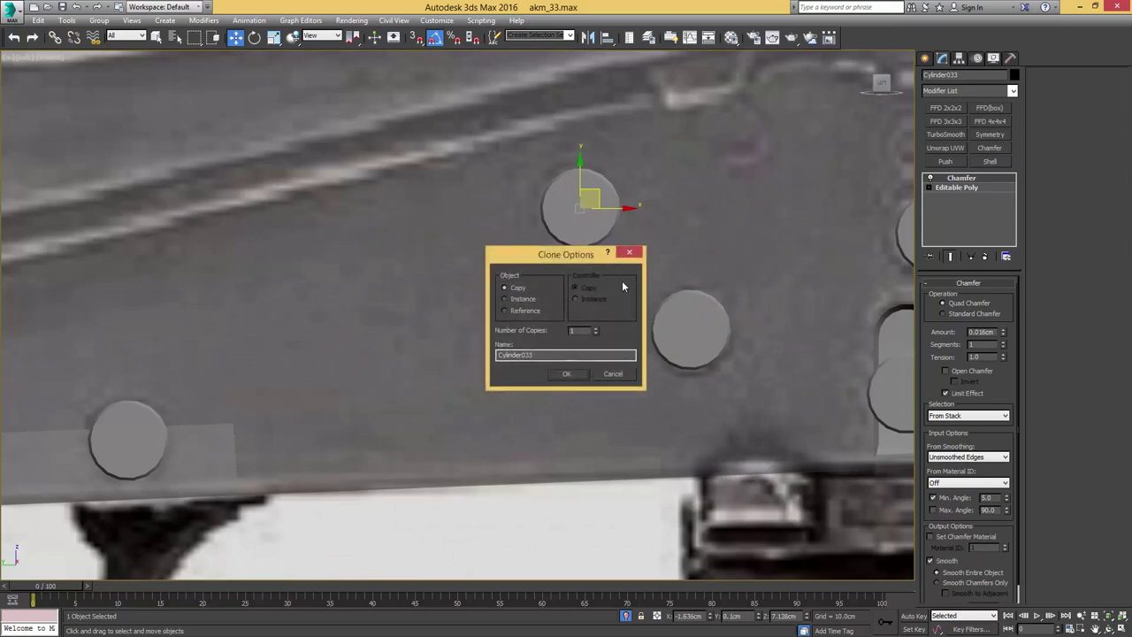
click(571, 375)
- Move the copied rivet's open border outward past its cap so the cap sits recessed
alt+middle_drag(558, 278, 616, 287)
key(F4)
middle_drag(570, 208, 613, 309)
scroll(613, 309, up, 2)
click(953, 187)
scroll(572, 184, up, 2)
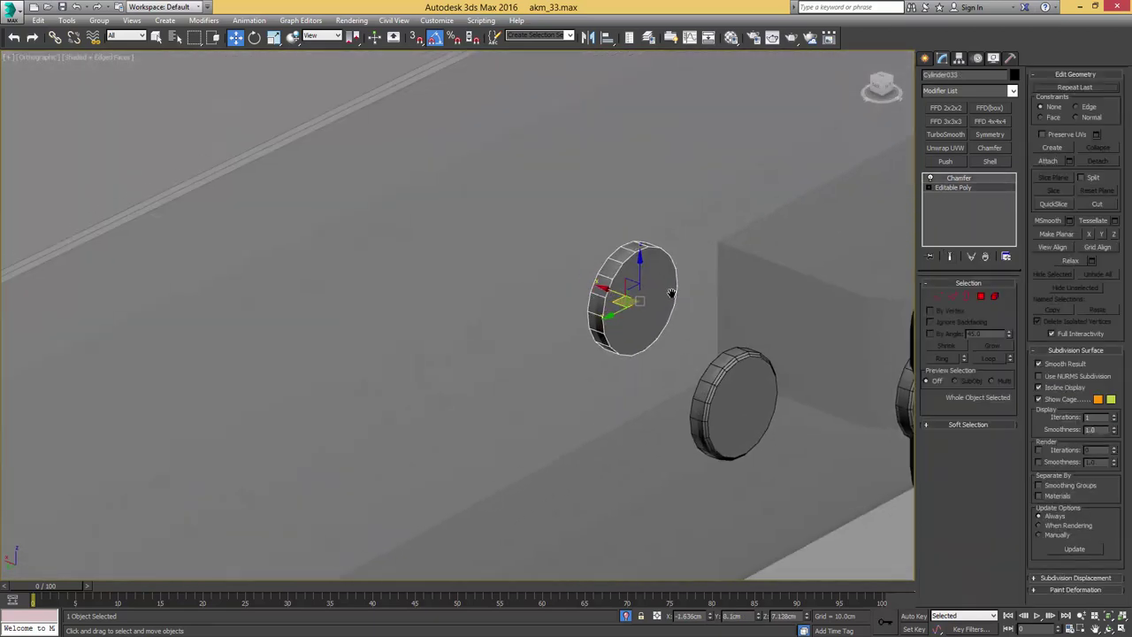
key(3)
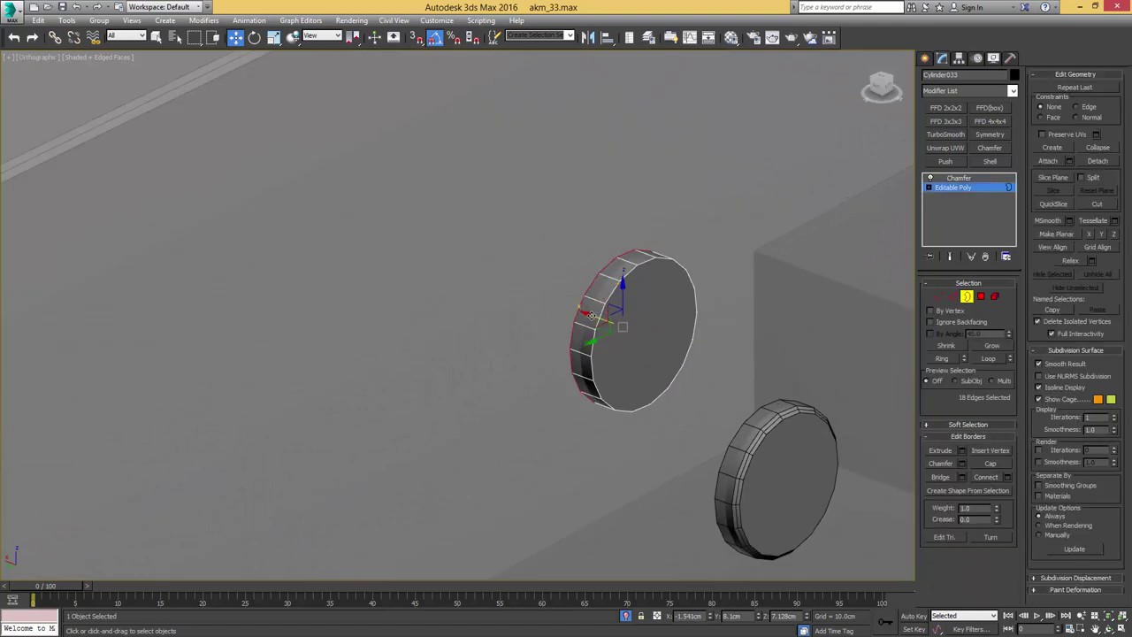
alt+middle_drag(590, 314, 642, 333)
scroll(646, 334, up, 3)
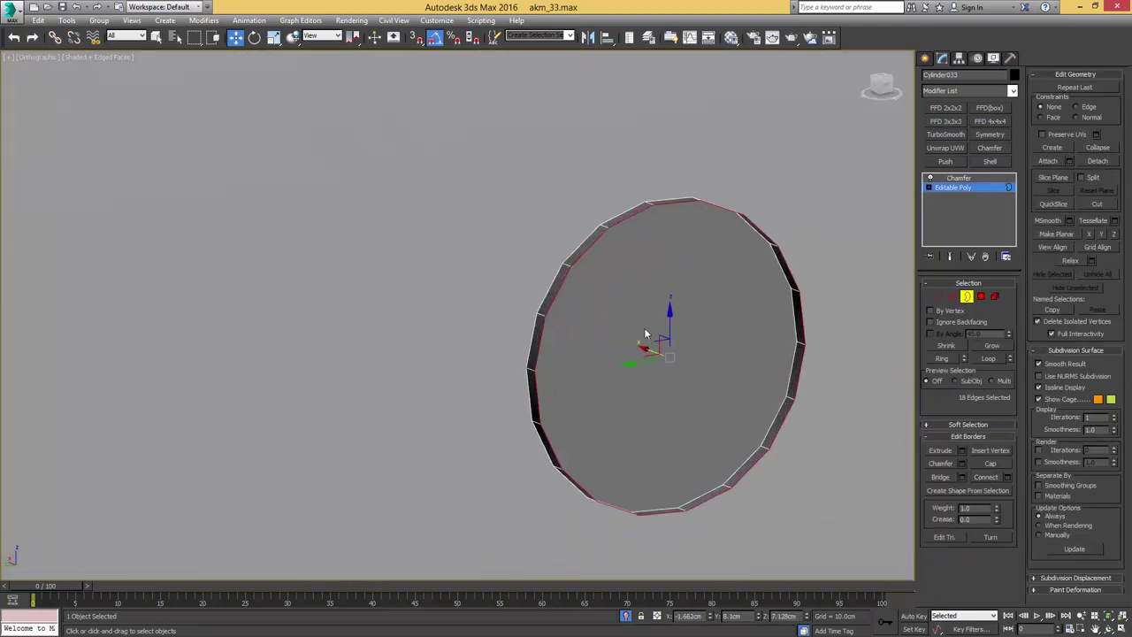
- Extrude the rivet's open border outward by scaling it into a thin rim around the recessed cap
key(r)
scroll(661, 350, down, 2)
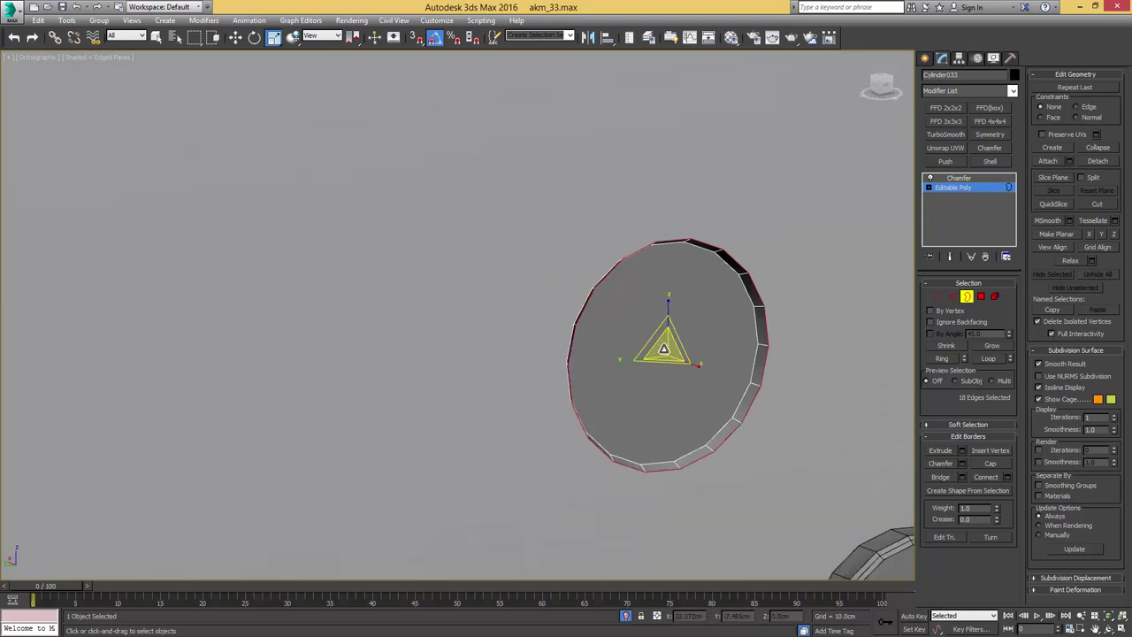
click(978, 297)
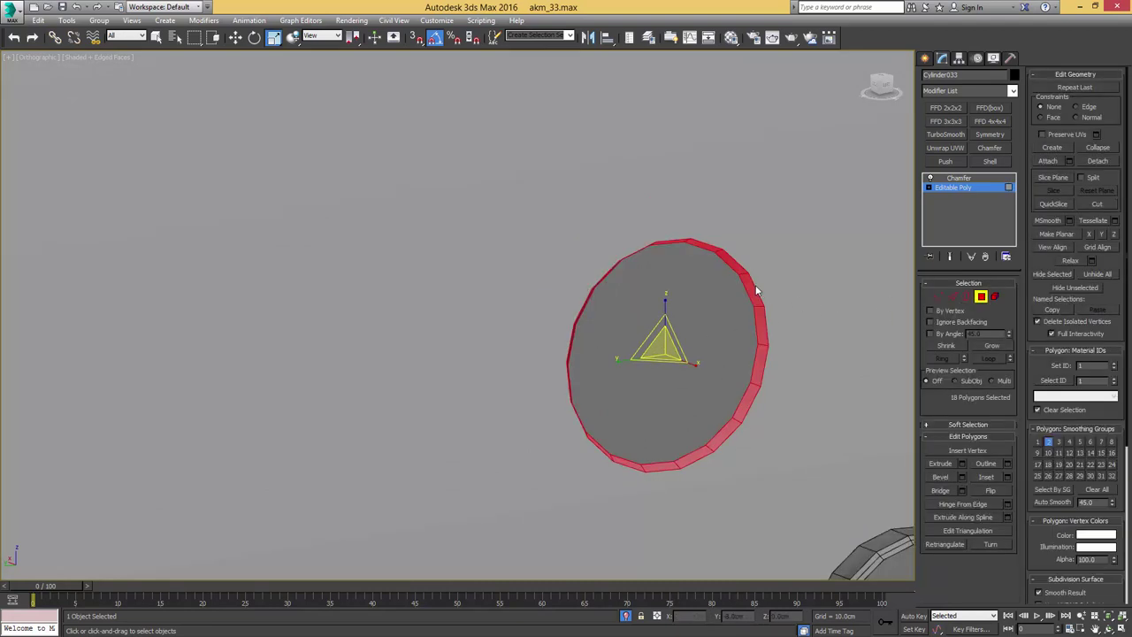
key(3)
shift+drag(660, 347, 662, 343)
key(4)
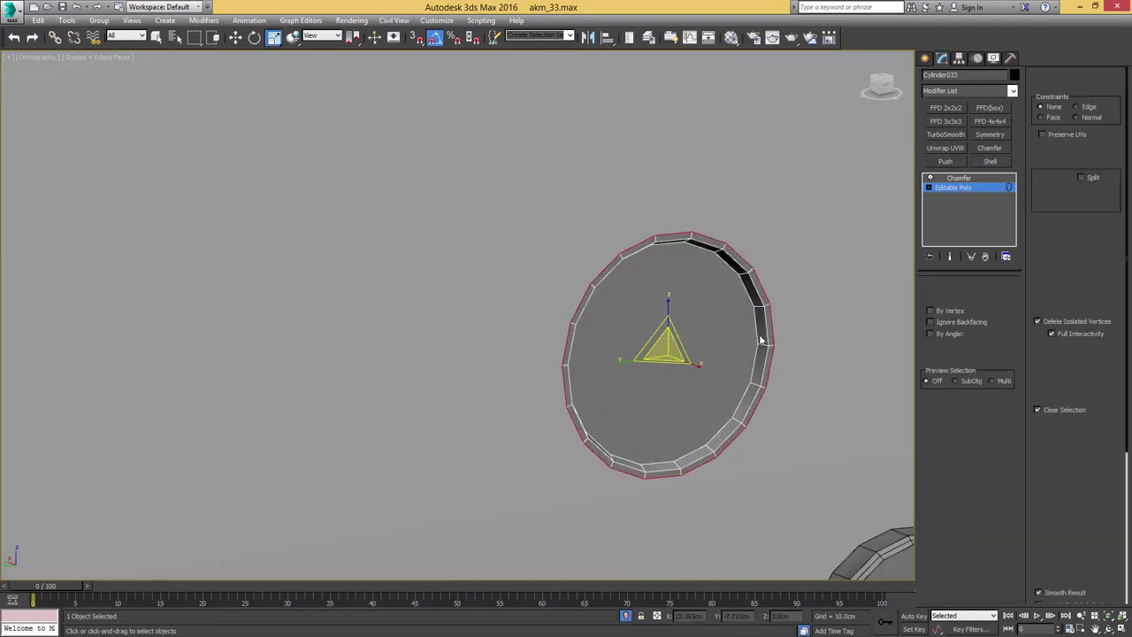
key(4)
- Set the recessed rivet's Chamfer amount to 0.006 cm and add a TurboSmooth modifier with 2 iterations
click(959, 178)
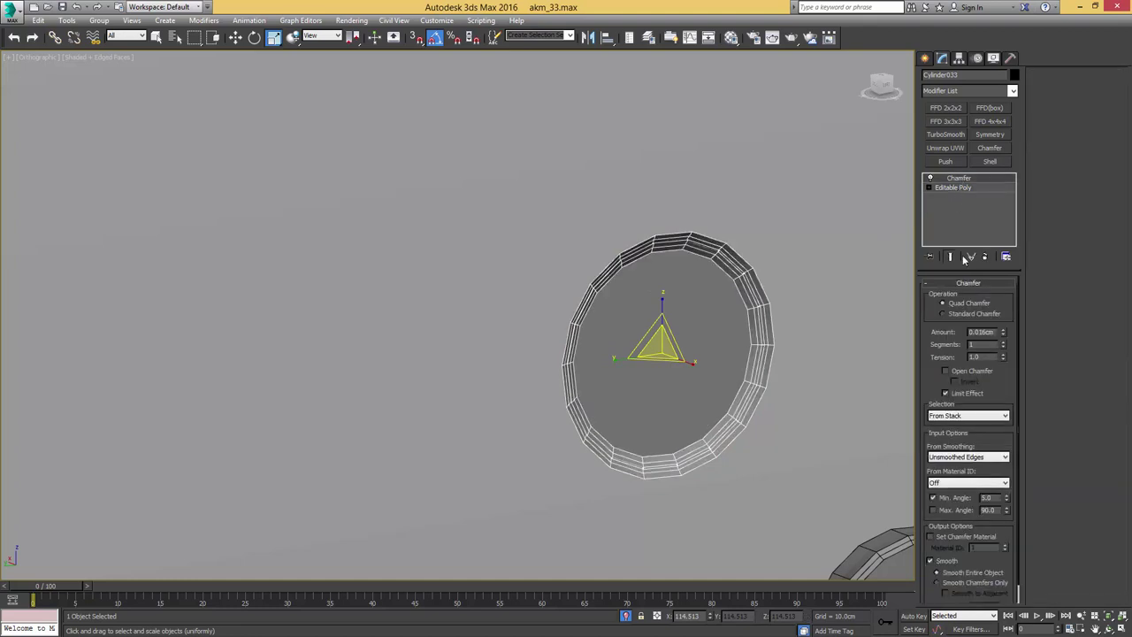
drag(1004, 338, 1002, 342)
key(F4)
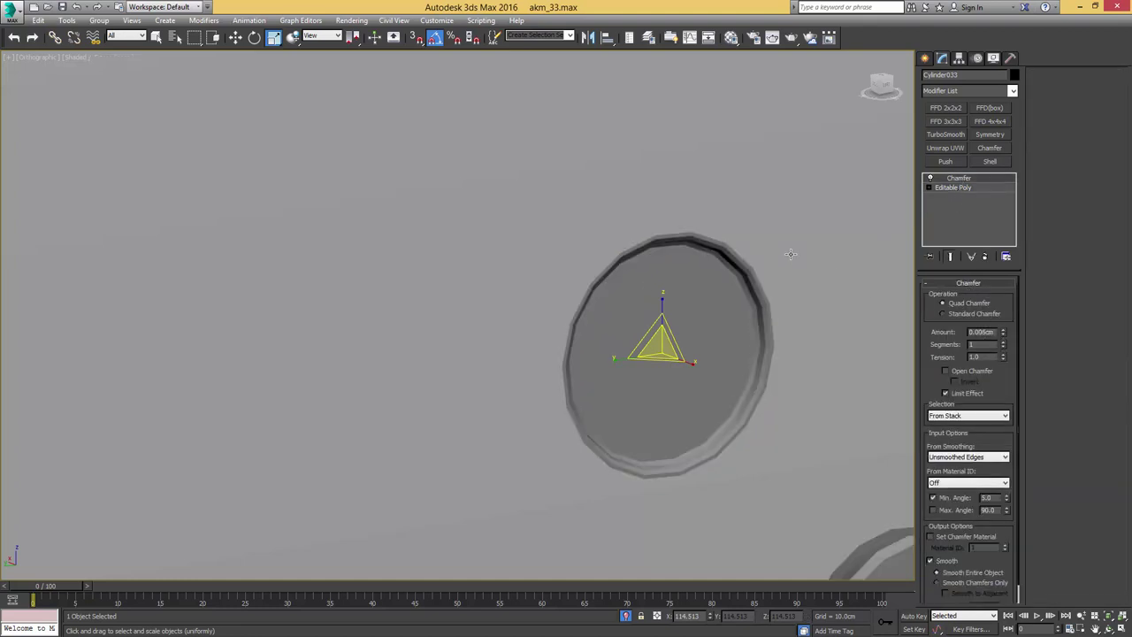
scroll(779, 276, down, 4)
alt+middle_drag(779, 276, 725, 258)
key(w)
click(944, 134)
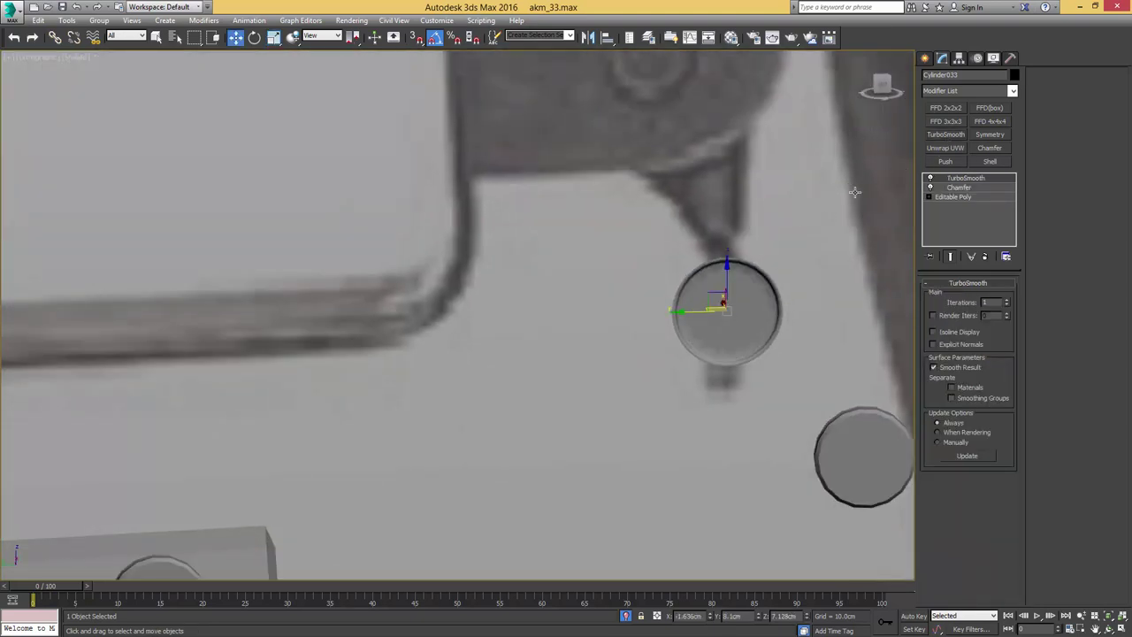
alt+middle_drag(809, 273, 816, 273)
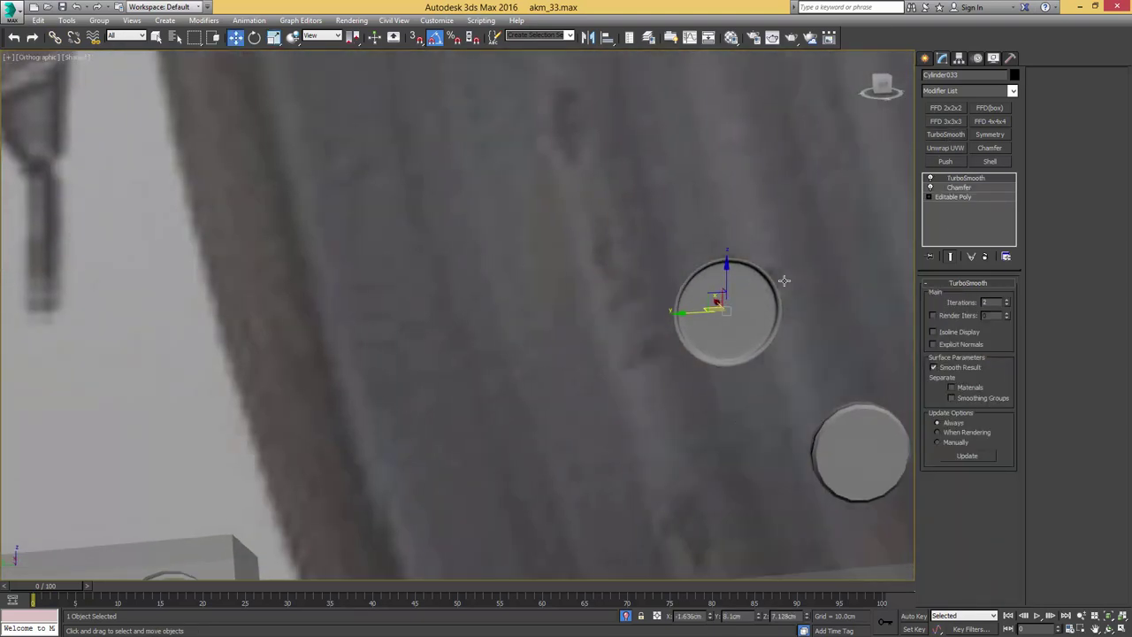
scroll(728, 277, down, 6)
scroll(726, 273, up, 7)
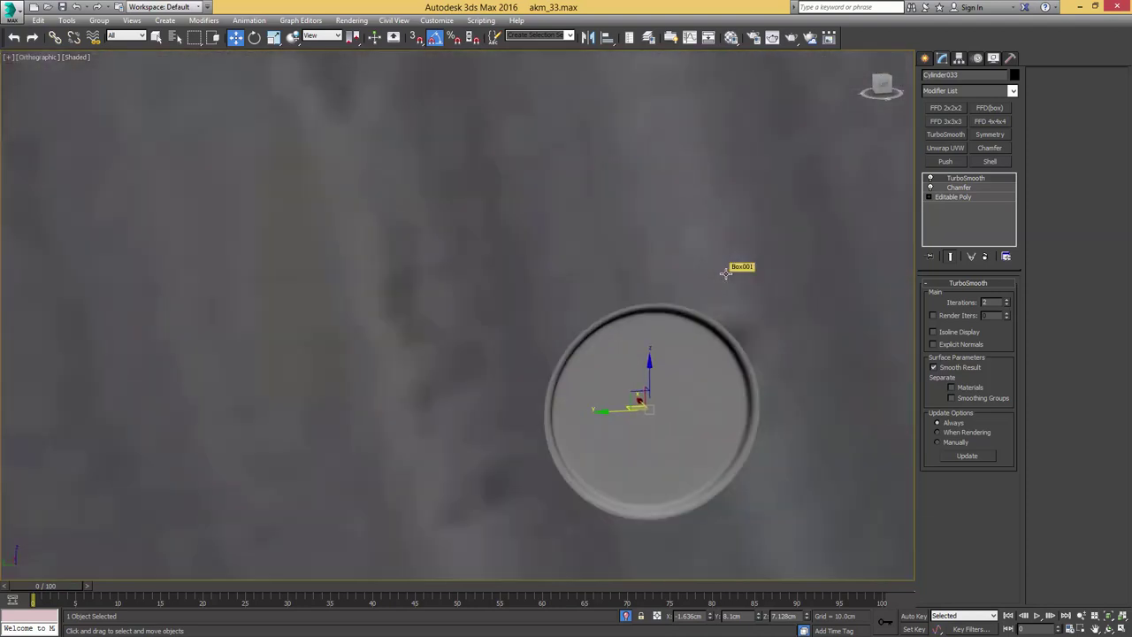
- Scale the rivet's recessed cap polygon to about 97% and switch off the TurboSmooth modifier's display
scroll(725, 274, down, 2)
key(F4)
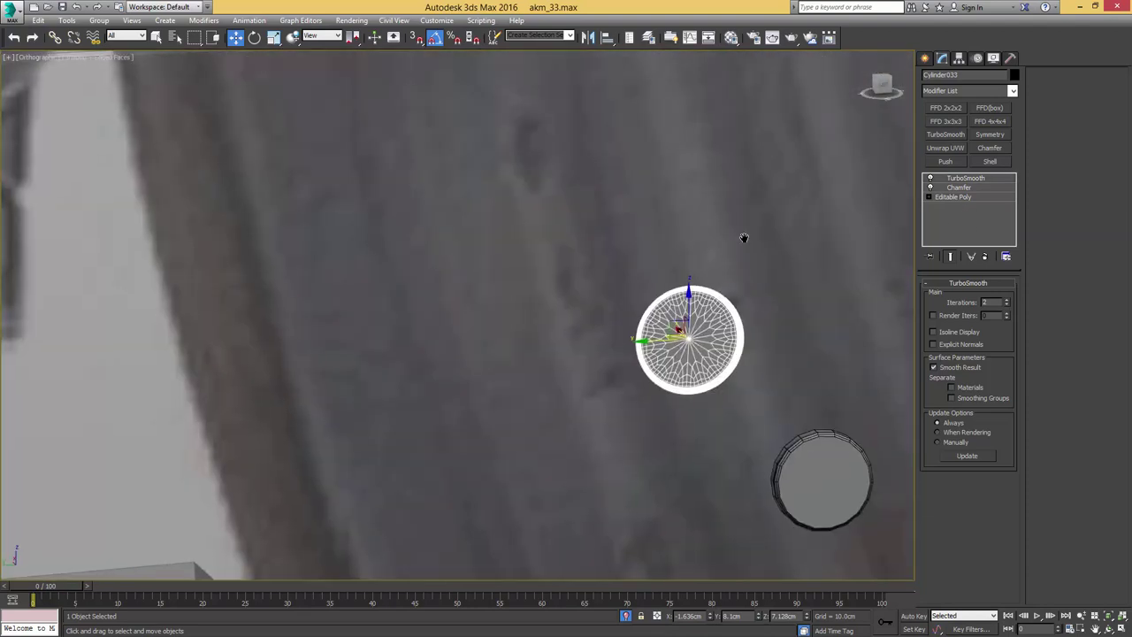
scroll(745, 244, up, 4)
click(952, 196)
key(4)
click(741, 332)
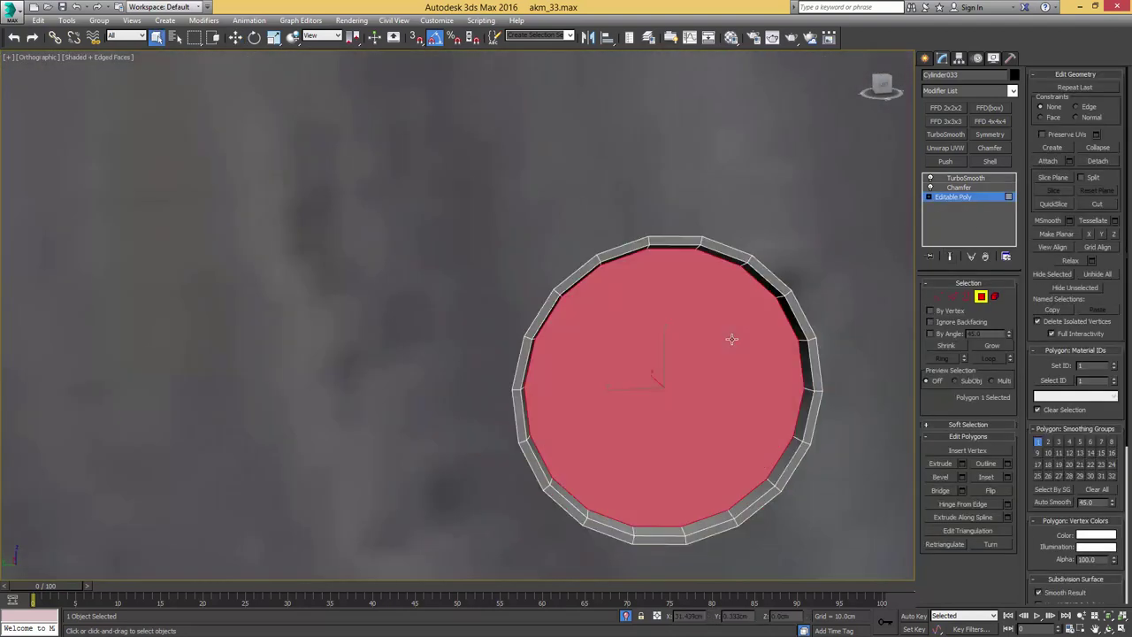
key(r)
drag(654, 381, 655, 384)
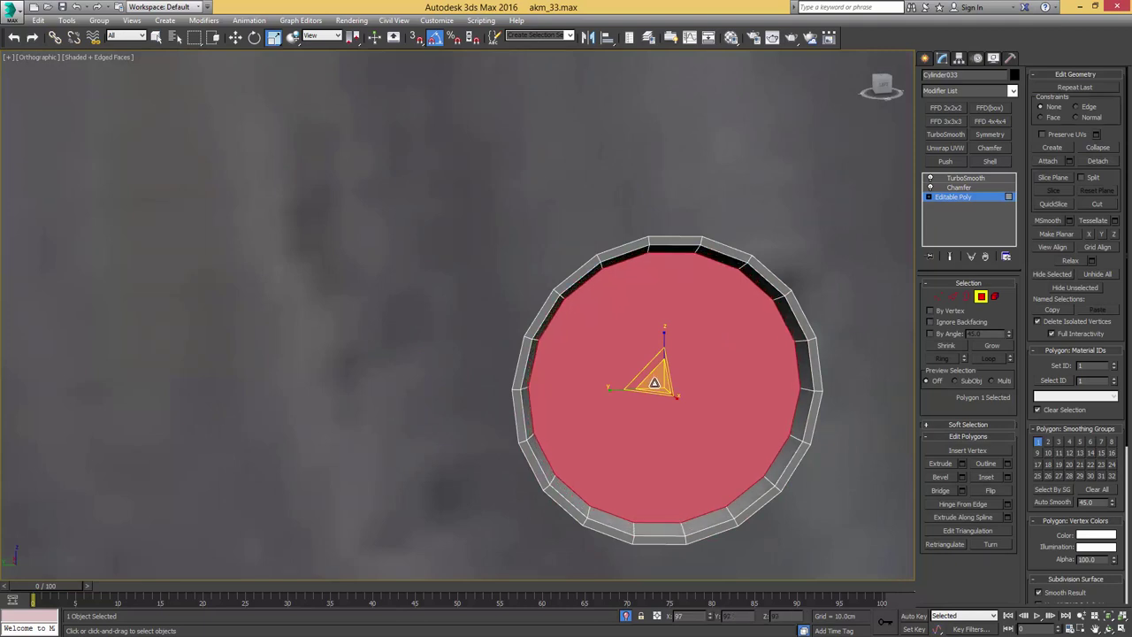
key(4)
key(l)
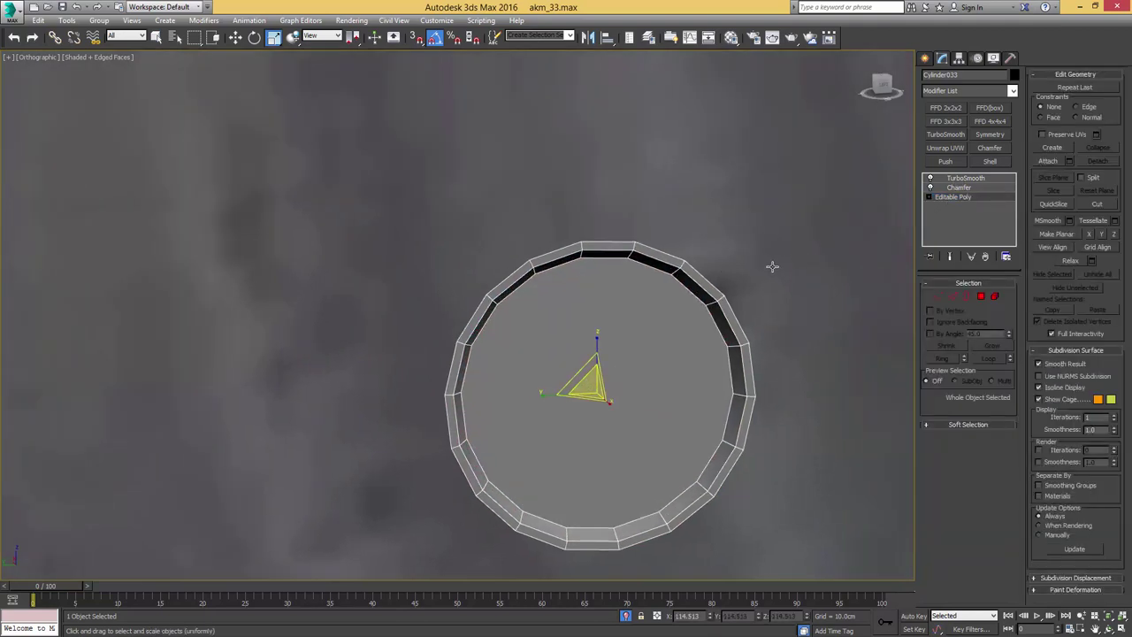
click(952, 189)
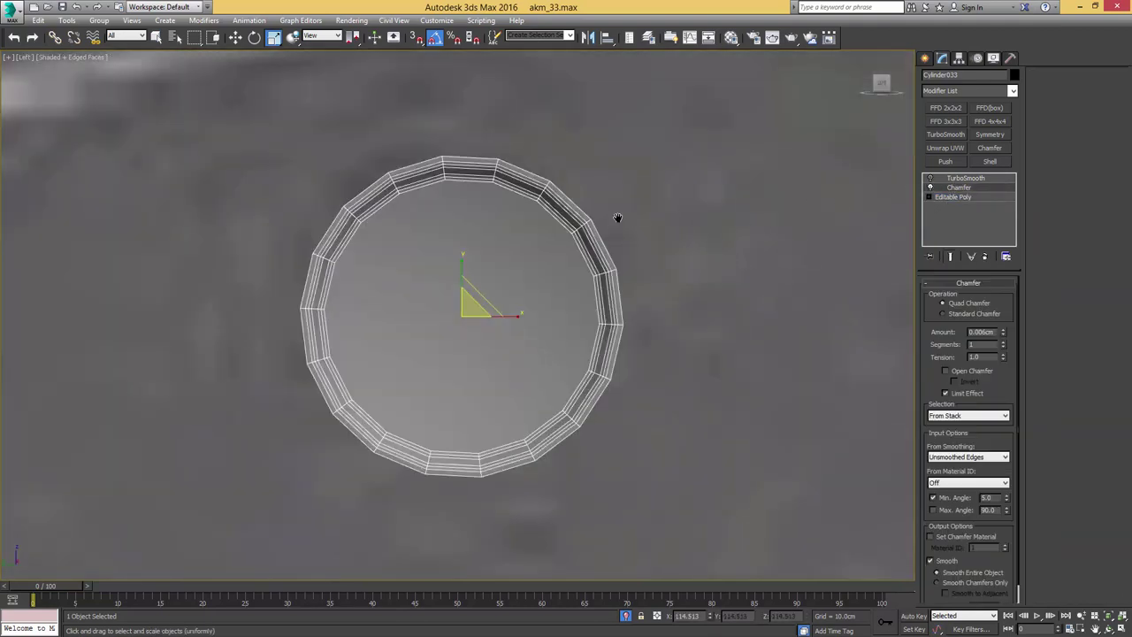
- Scale the whole recessed rivet down to about 96% and align it with its round mark on the reference
scroll(619, 217, down, 7)
middle_drag(620, 217, 486, 237)
key(w)
scroll(702, 206, down, 2)
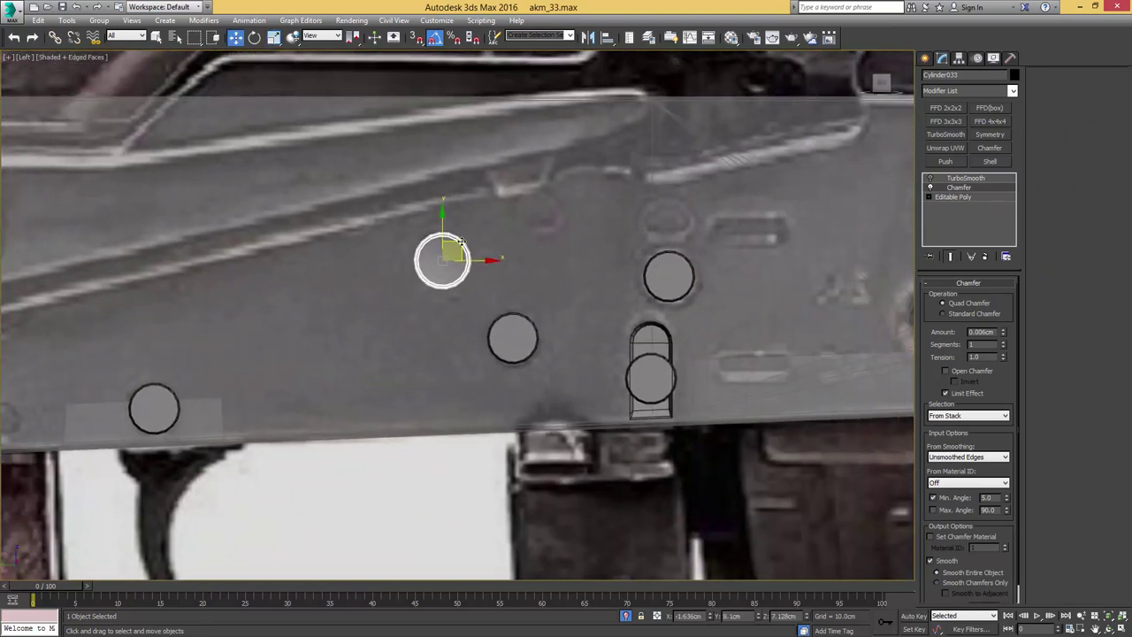
key(r)
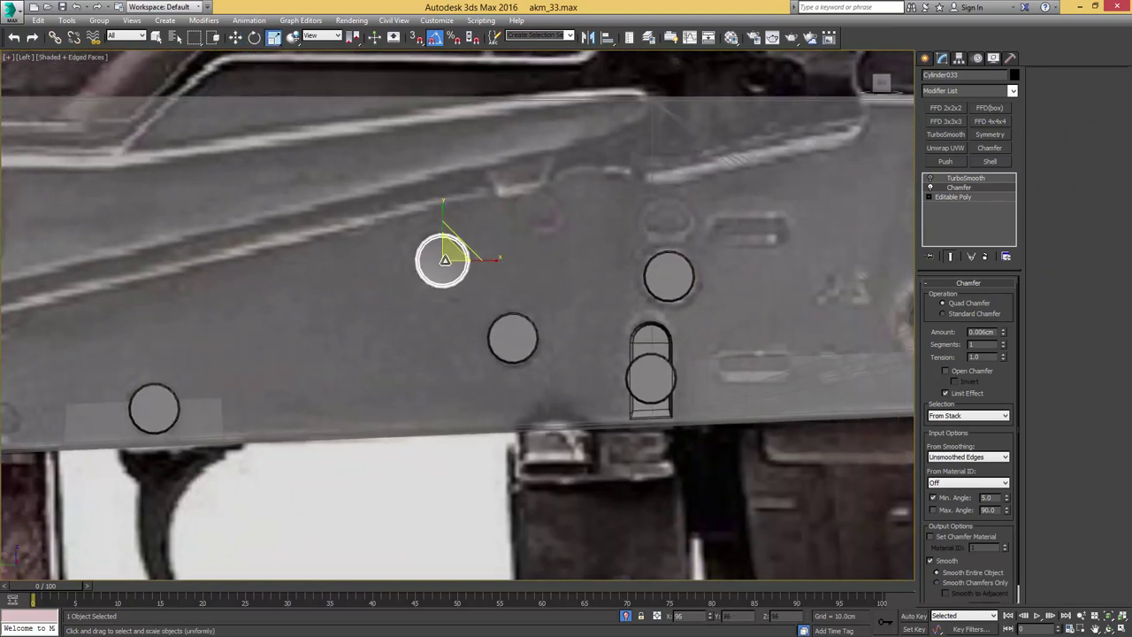
drag(445, 260, 456, 237)
key(w)
middle_drag(469, 234, 355, 247)
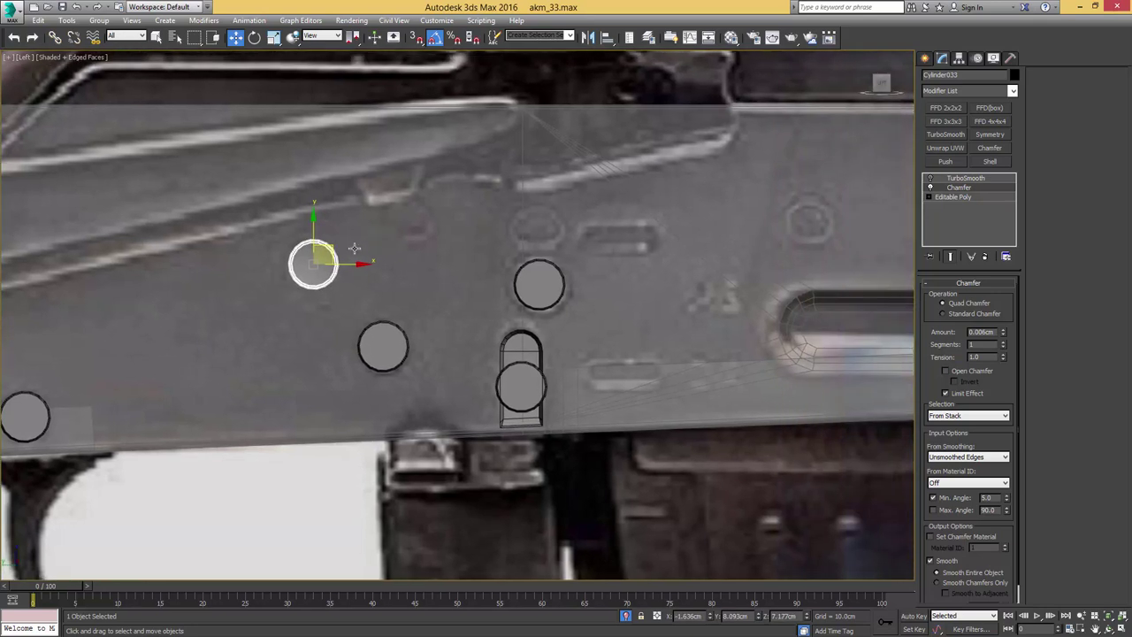
- Copy the recessed rivet onto the round mark above the slot's rivets and onto the faint mark toward the stock
shift+drag(335, 240, 550, 210)
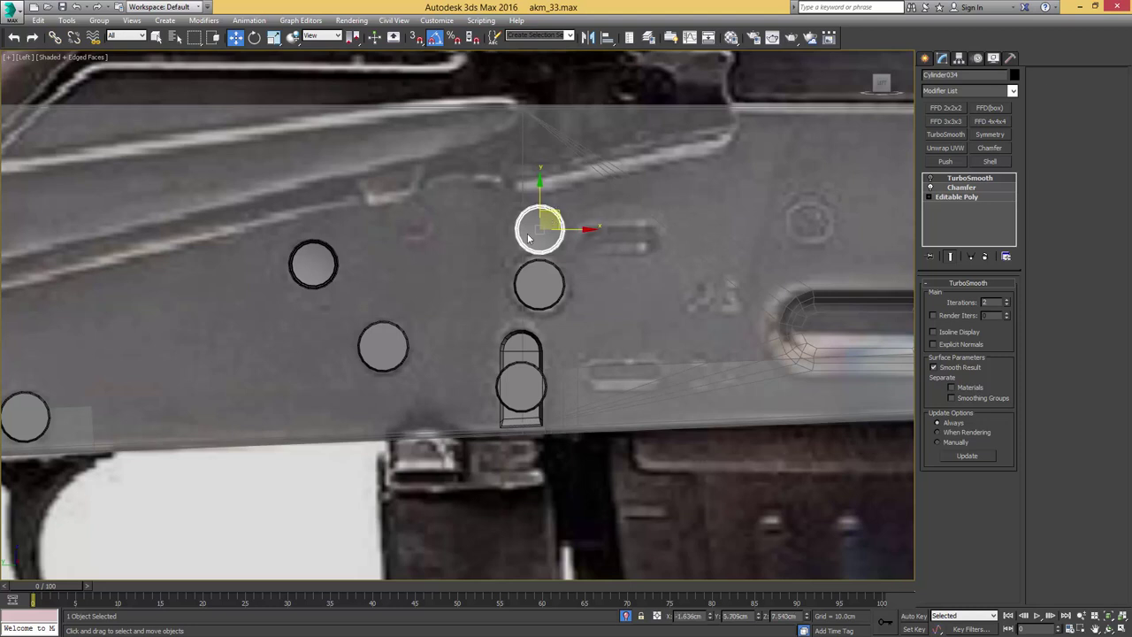
click(569, 372)
middle_drag(627, 241, 354, 253)
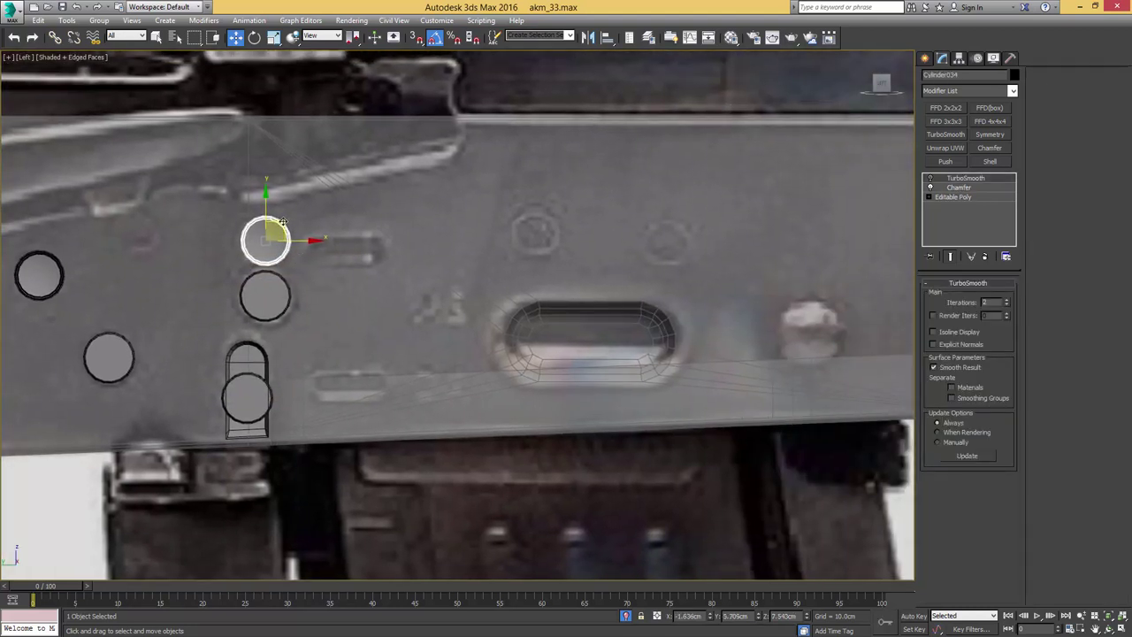
shift+drag(282, 221, 160, 220)
click(567, 375)
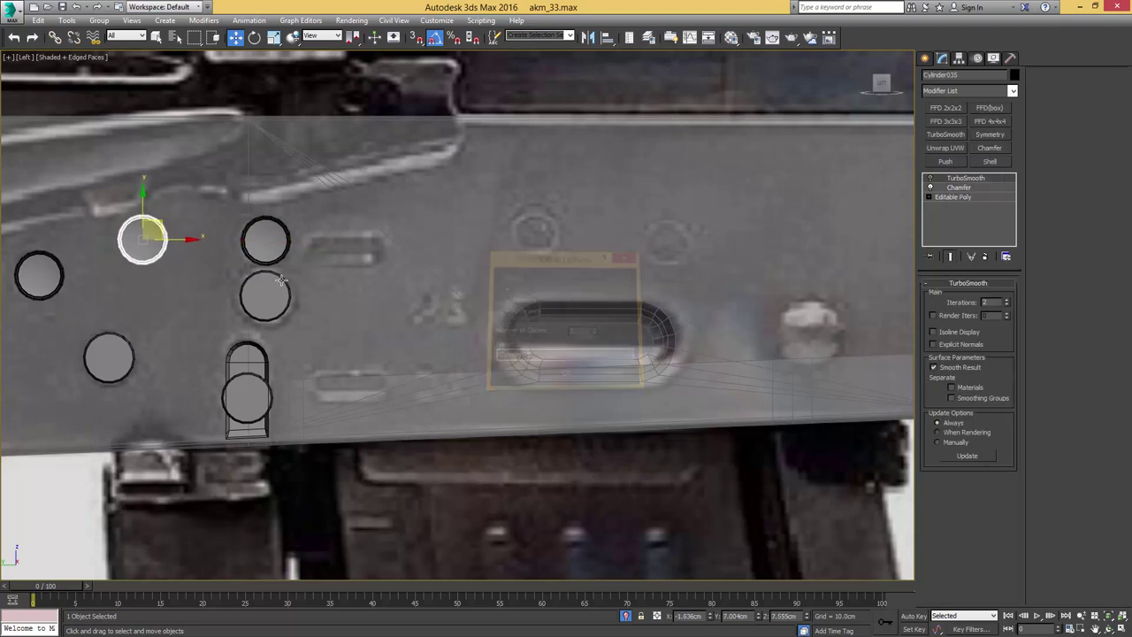
- Place two more copies of the recessed rivet on the two round marks above the oval magazine-well recess
mouse_move(269, 275)
middle_down()
mouse_move(663, 258)
mouse_move(525, 280)
mouse_move(290, 289)
middle_up()
scroll(290, 288, down, 2)
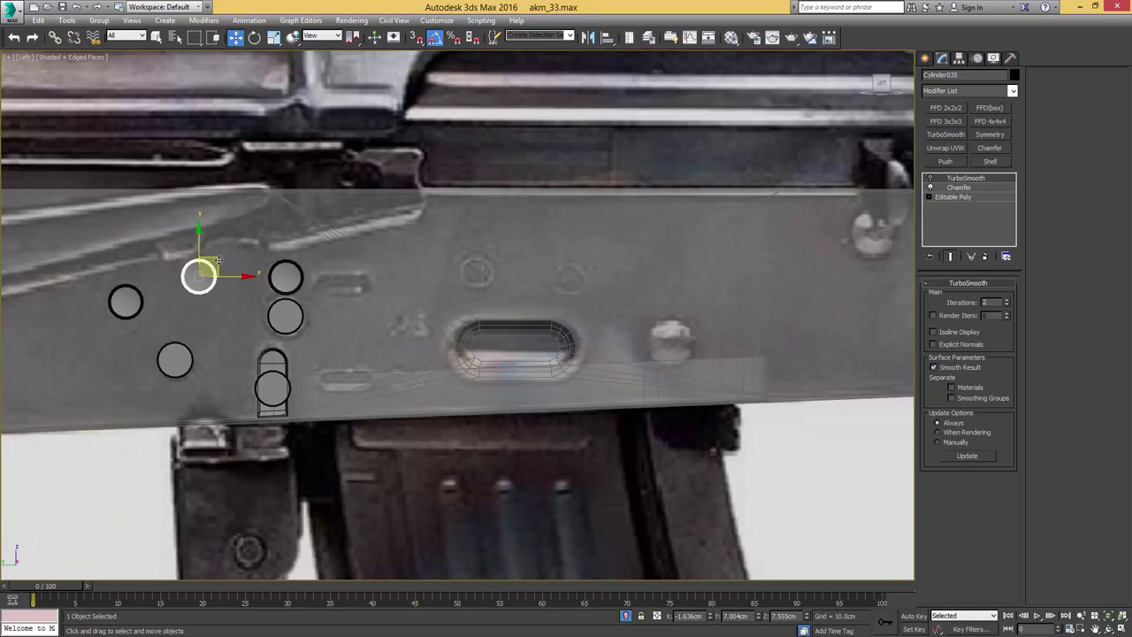
shift+drag(218, 261, 494, 258)
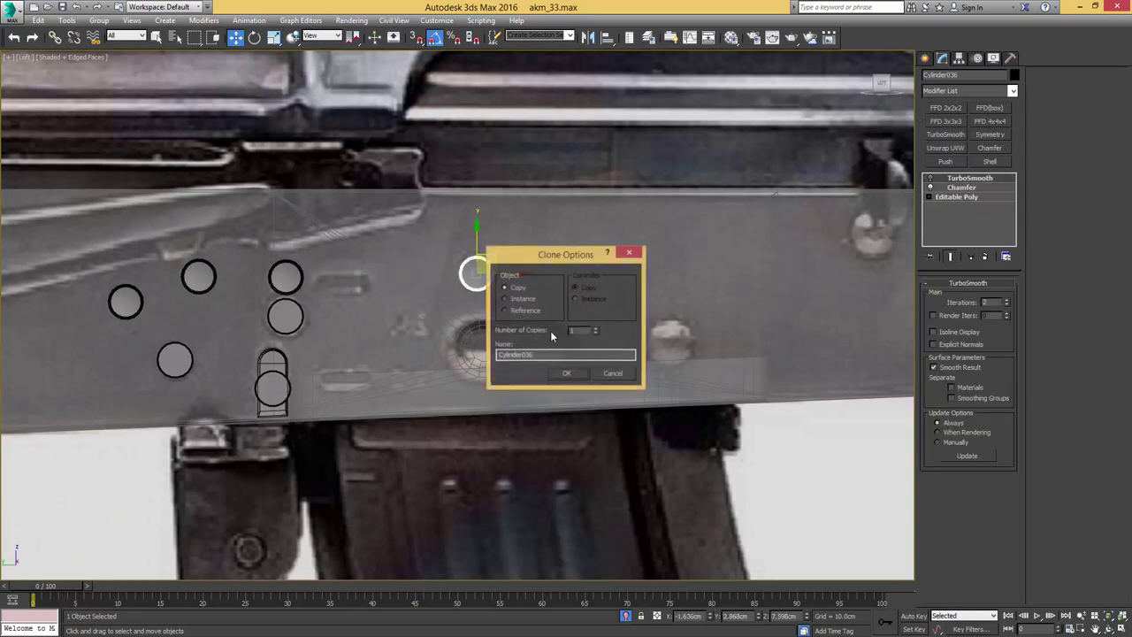
click(567, 373)
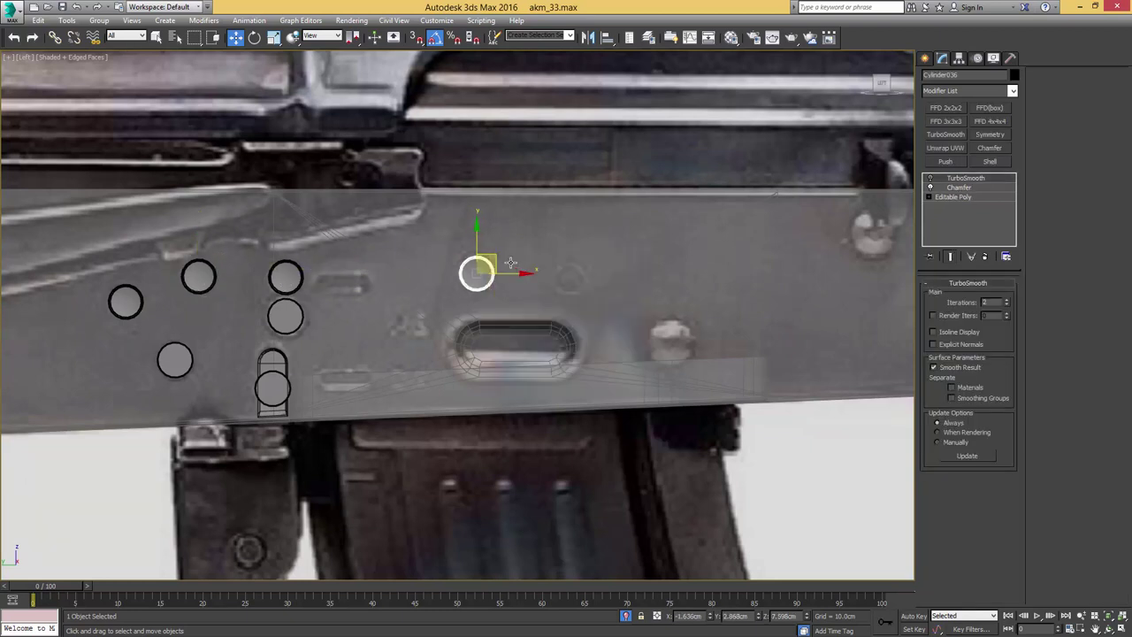
shift+drag(495, 255, 591, 261)
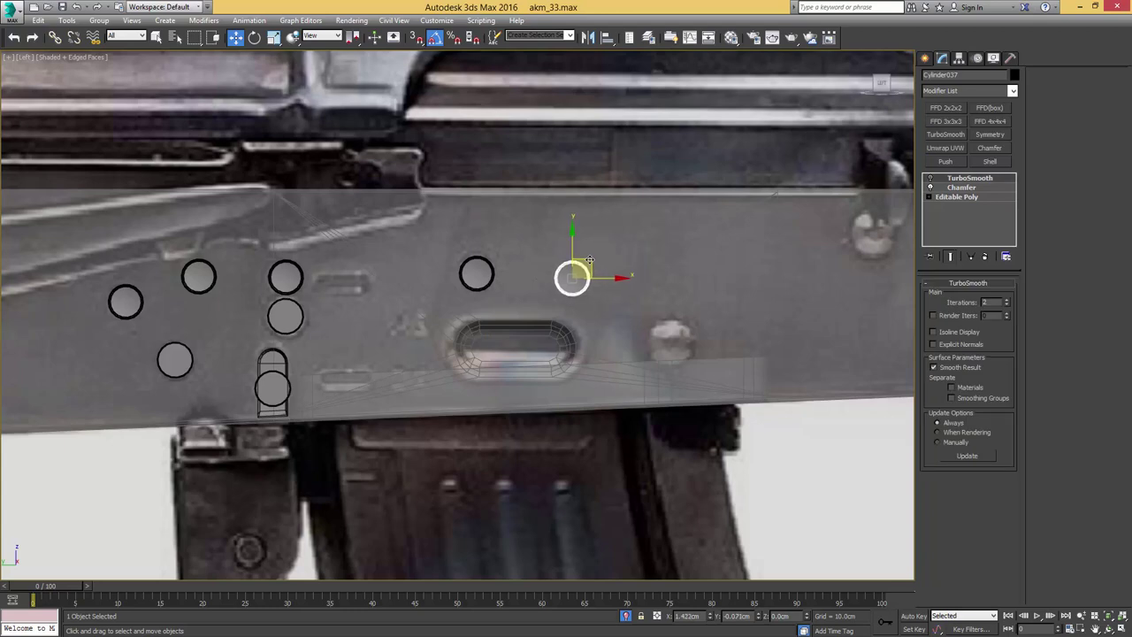
click(568, 373)
- Copy the recessed rivet onto the small round mark near the receiver's lower edge, behind the trigger rivet
scroll(535, 288, down, 4)
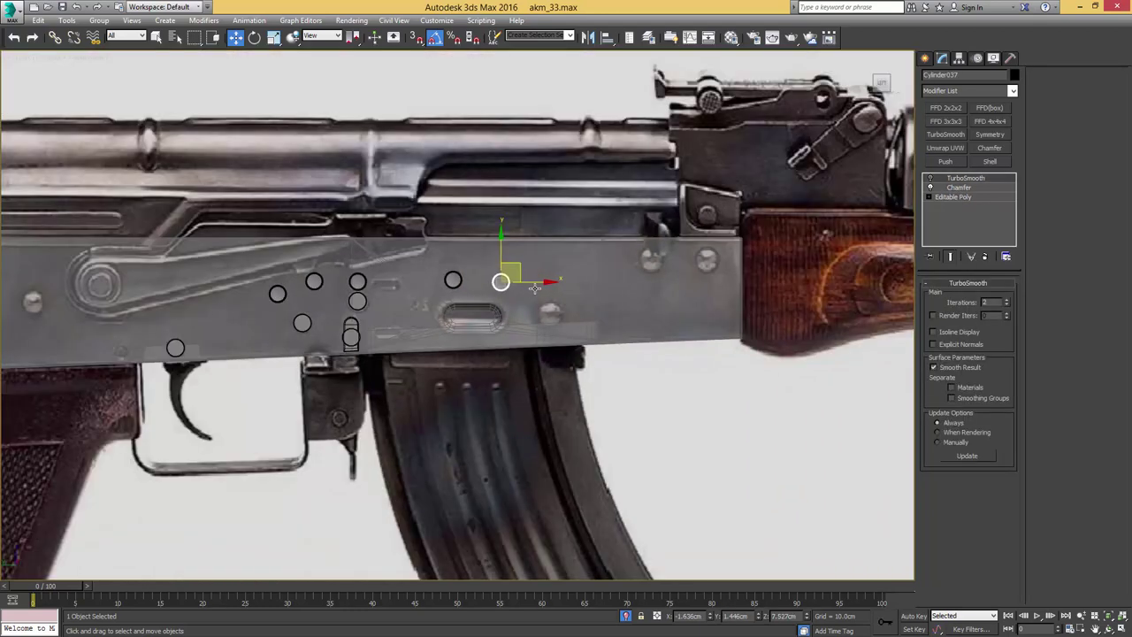
middle_drag(345, 283, 683, 243)
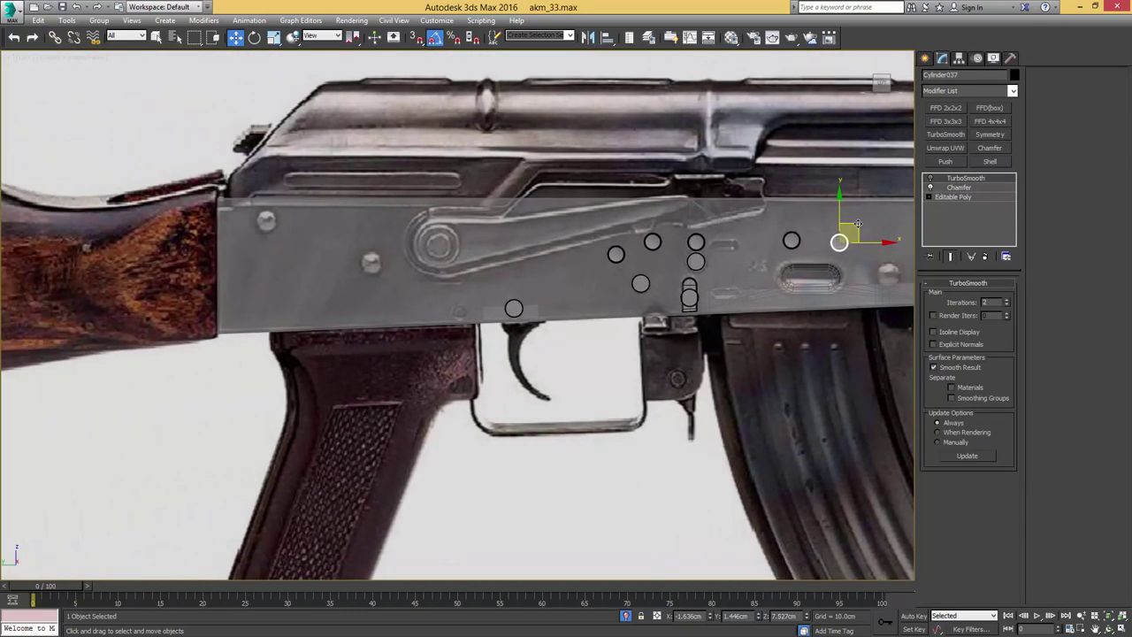
shift+drag(857, 223, 478, 294)
click(568, 374)
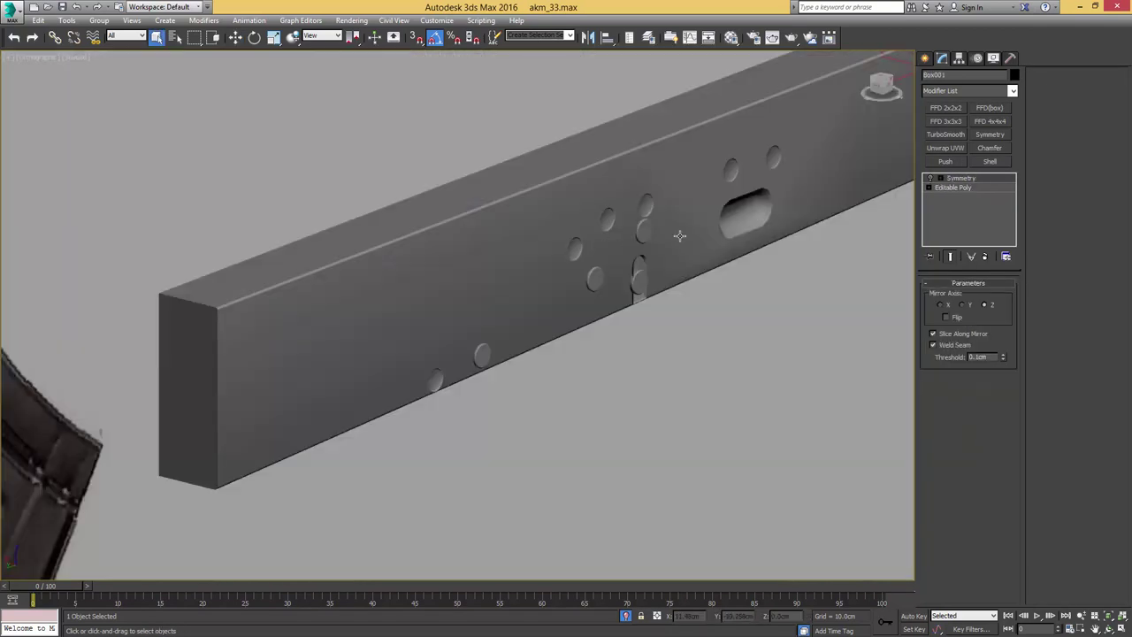
- Inspect the placed rivets on the opaque receiver from an angle and in the left view with wireframe edges shown
middle_drag(680, 236, 780, 241)
scroll(623, 208, up, 5)
click(660, 191)
key(l)
key(z)
key(F4)
scroll(658, 259, down, 7)
click(545, 277)
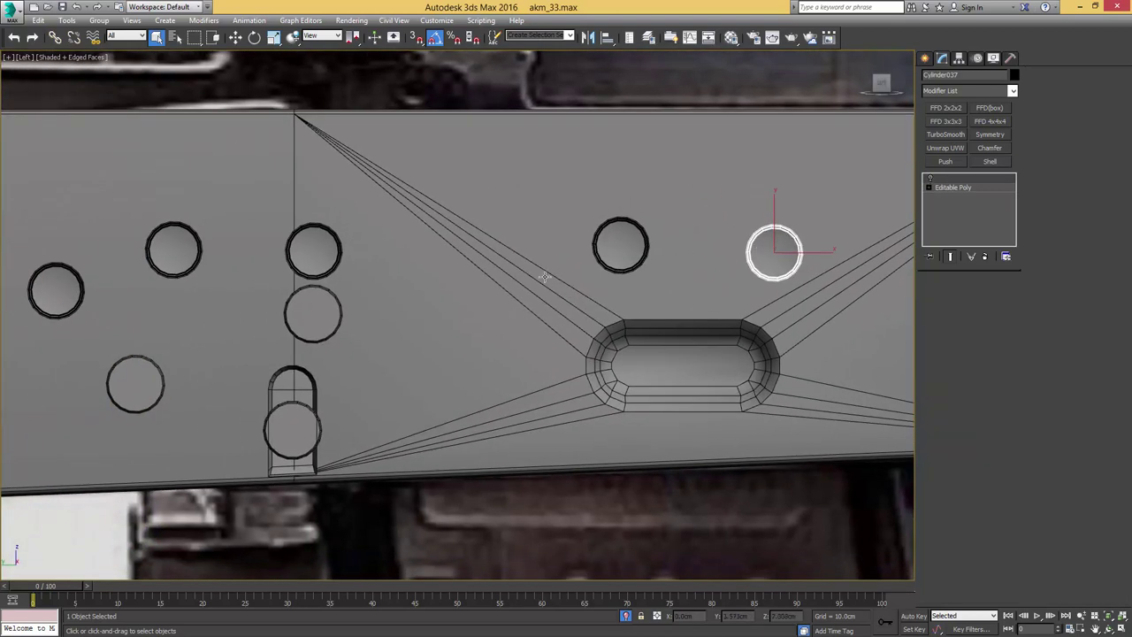
click(543, 277)
- Copy the recessed rivet onto the upper oblong mark beside the slot's rivets and set its Y rotation to 0
click(781, 234)
key(w)
mouse_move(781, 235)
shift+mouse_down()
mouse_move(514, 256)
mouse_move(393, 245)
shift+mouse_up()
click(577, 377)
scroll(398, 287, up, 7)
middle_drag(398, 286, 632, 394)
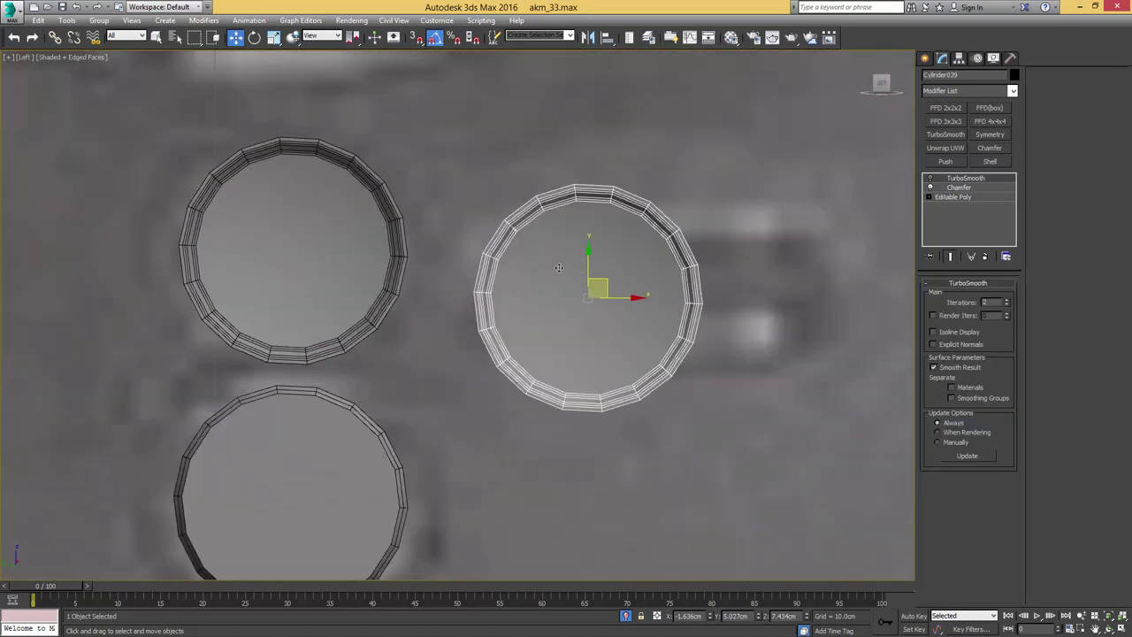
key(e)
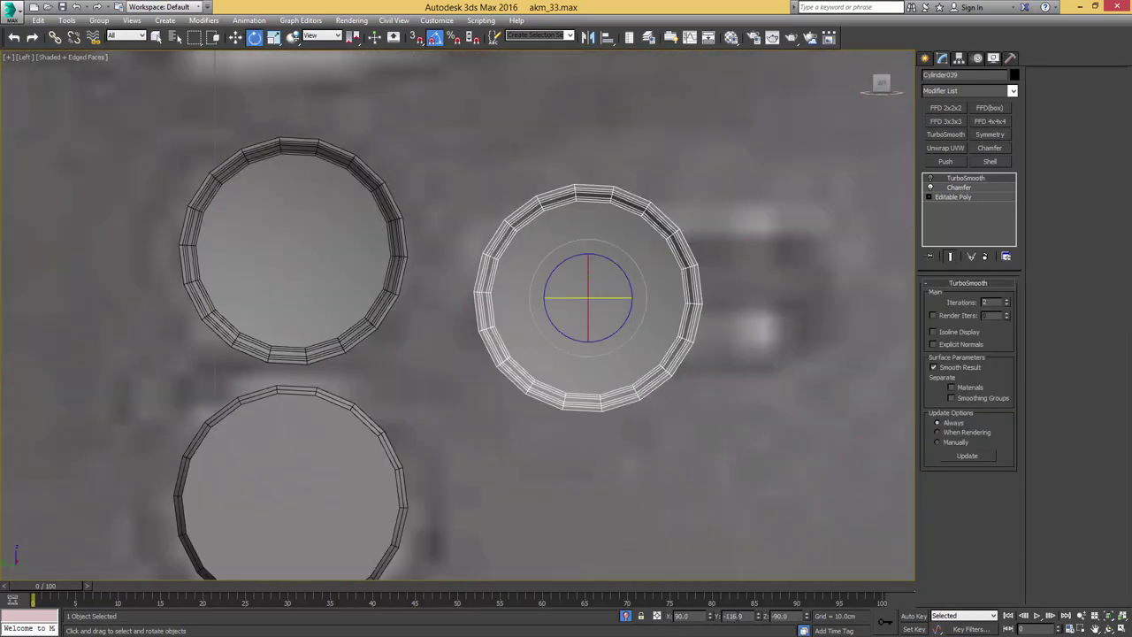
key(Return)
middle_drag(630, 322, 631, 363)
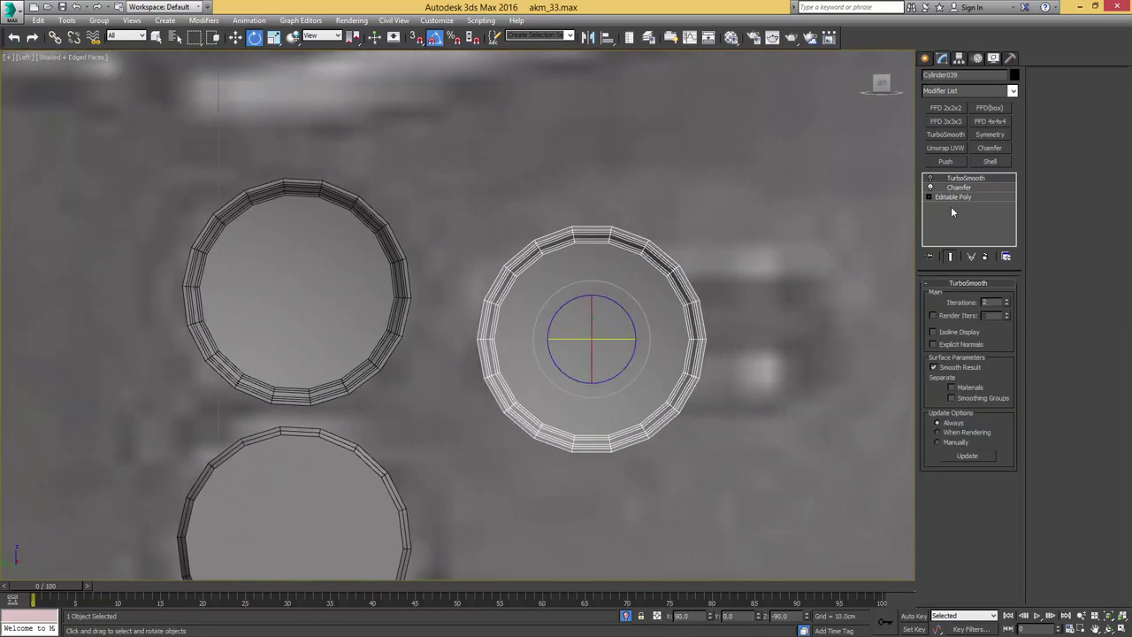
- Stretch the copied rivet lengthwise into an oblong shape and scale it down to the height of the reference mark
click(959, 197)
scroll(744, 235, down, 2)
key(1)
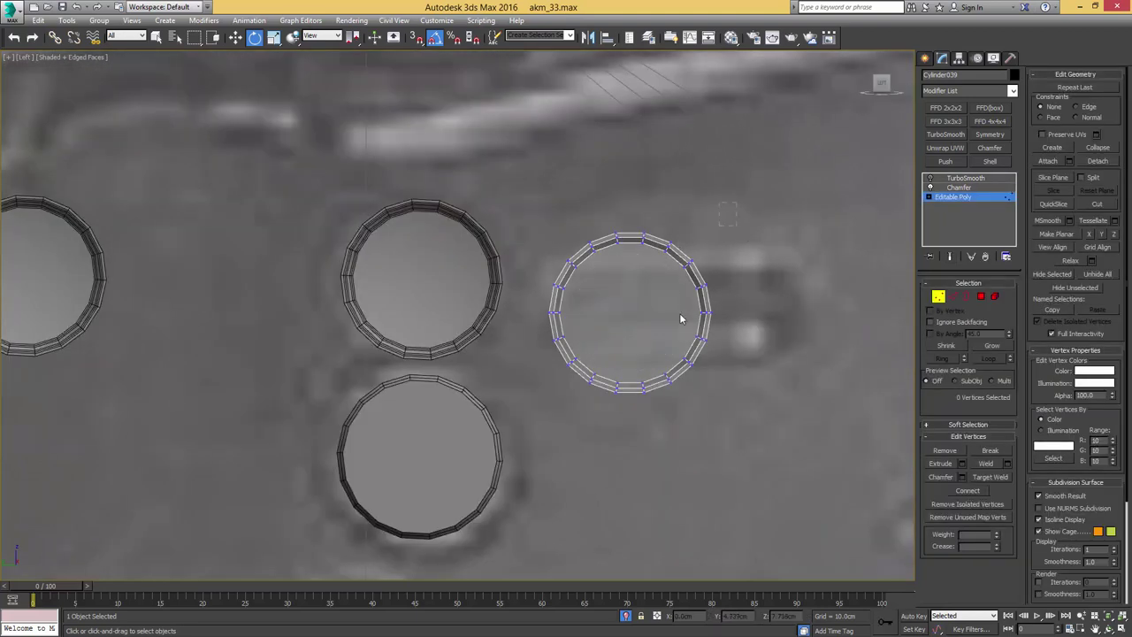
drag(630, 413, 633, 414)
key(w)
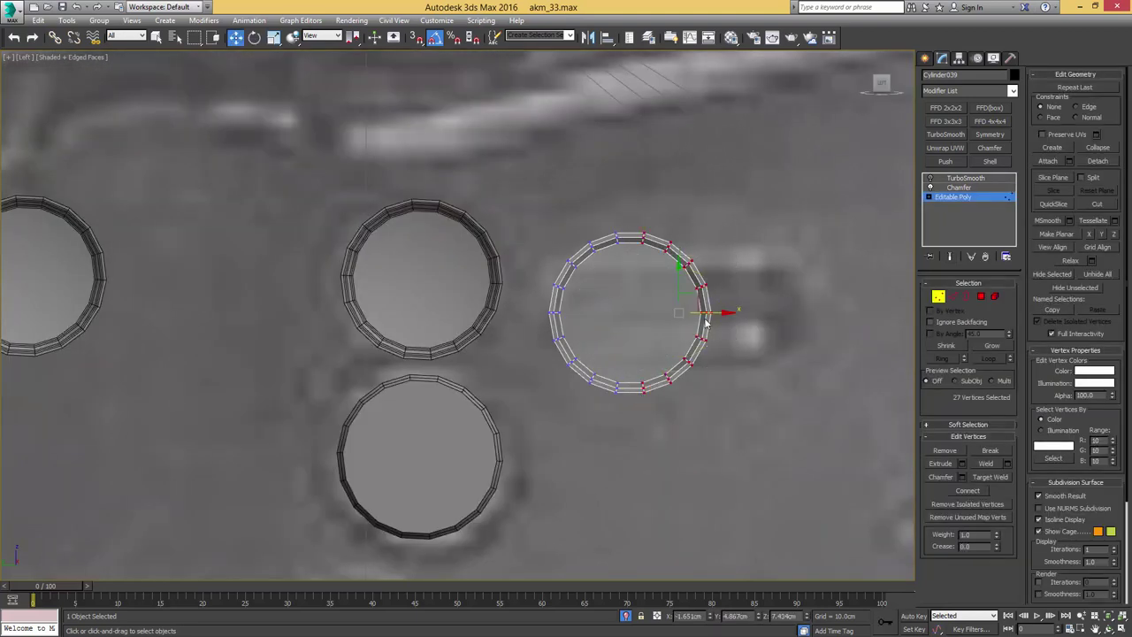
drag(712, 312, 865, 301)
key(1)
key(r)
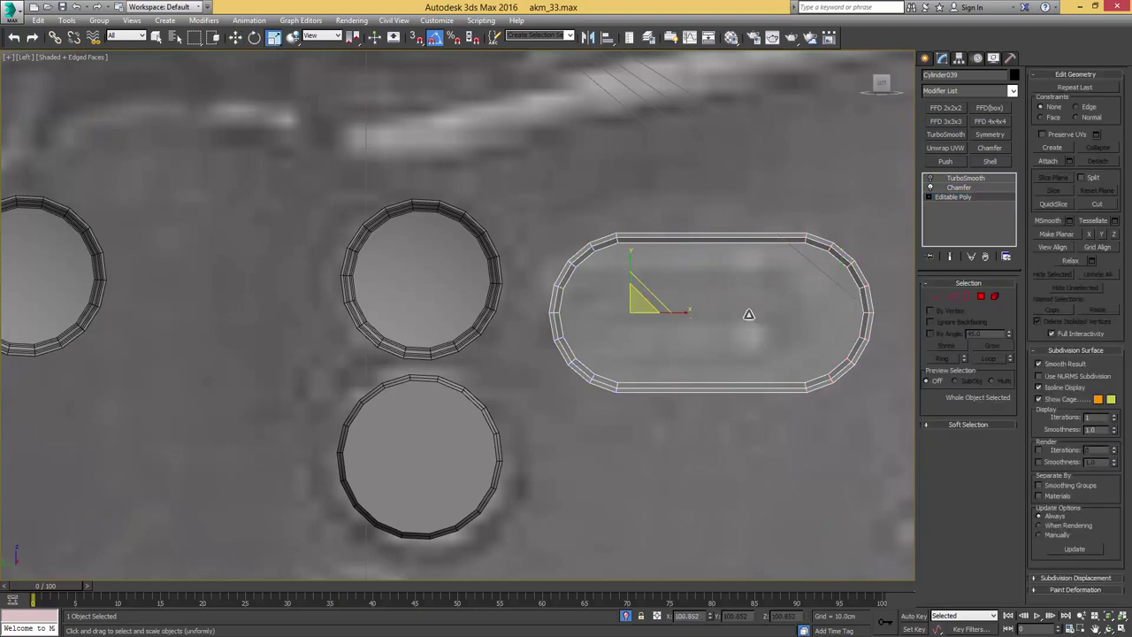
mouse_move(632, 306)
mouse_down()
mouse_move(633, 329)
mouse_move(622, 303)
mouse_up()
key(w)
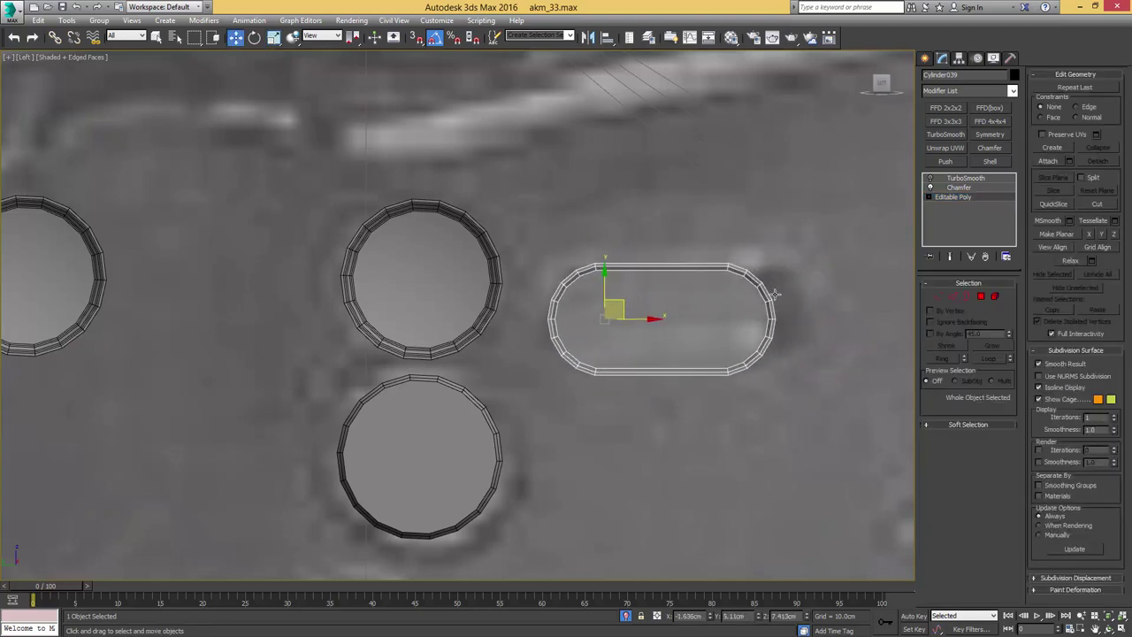
- Lengthen the oblong shape toward the muzzle, scale it to 96 percent and align it over the reference mark
key(1)
drag(792, 318, 844, 319)
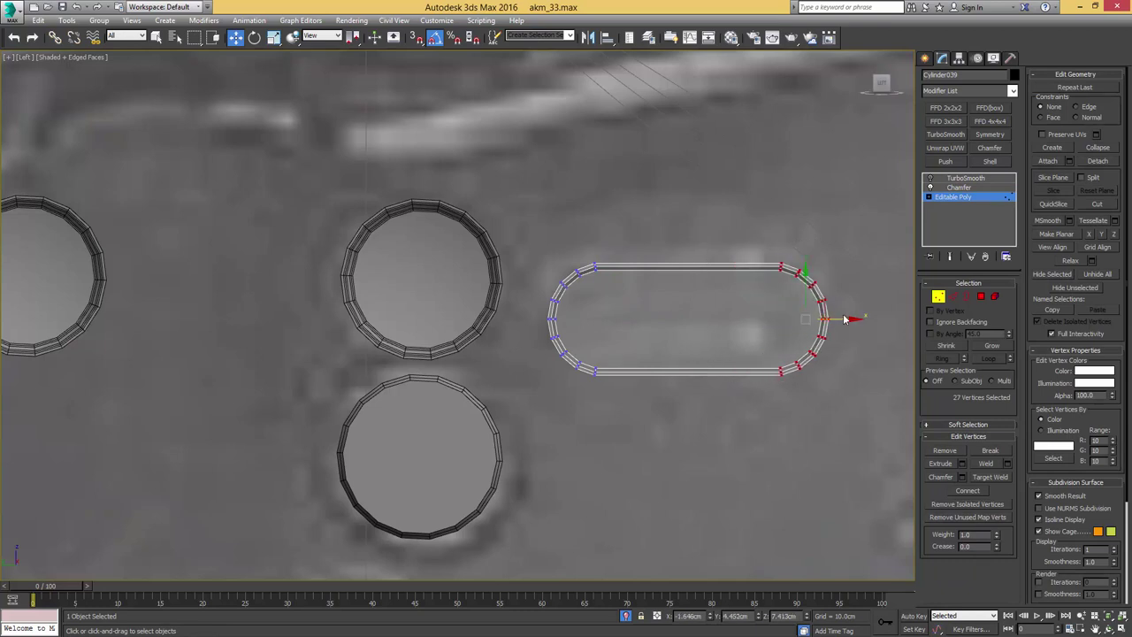
key(1)
key(r)
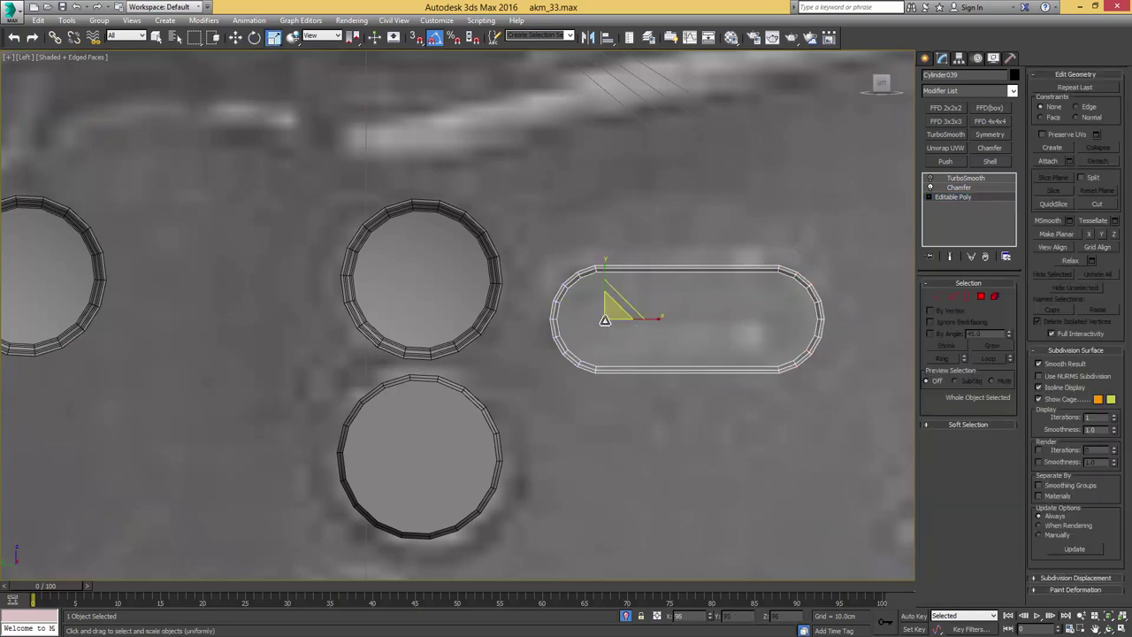
key(w)
scroll(619, 316, down, 4)
drag(649, 315, 645, 314)
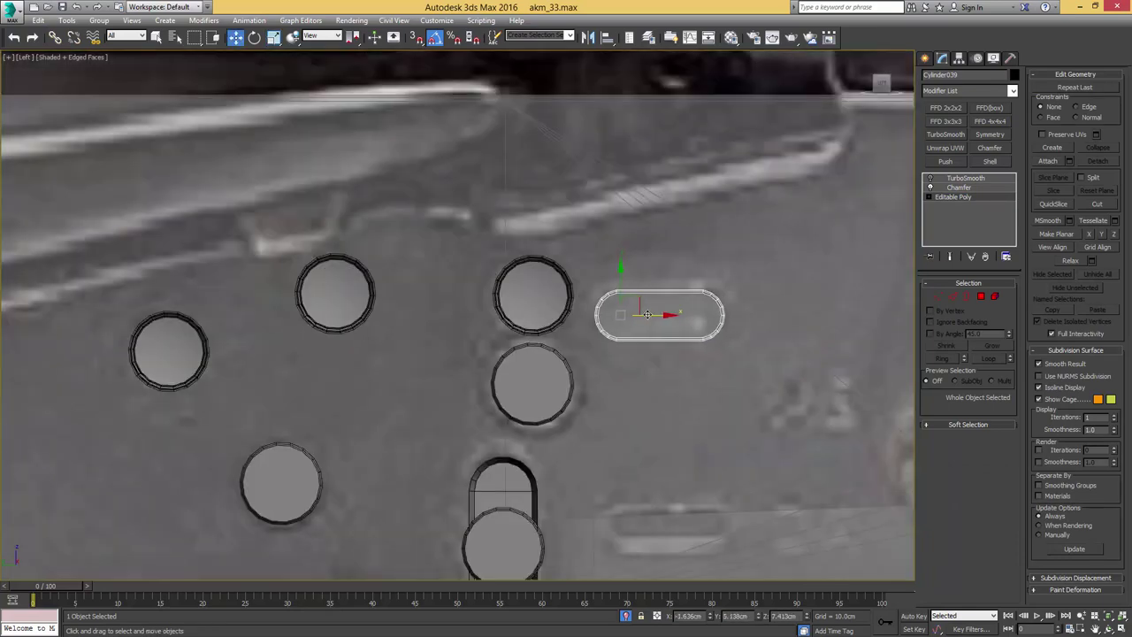
- Move the oblong's face polygon inward to form a deeper recess in the receiver's side
alt+middle_drag(646, 314, 699, 382)
scroll(663, 315, up, 4)
key(4)
click(682, 348)
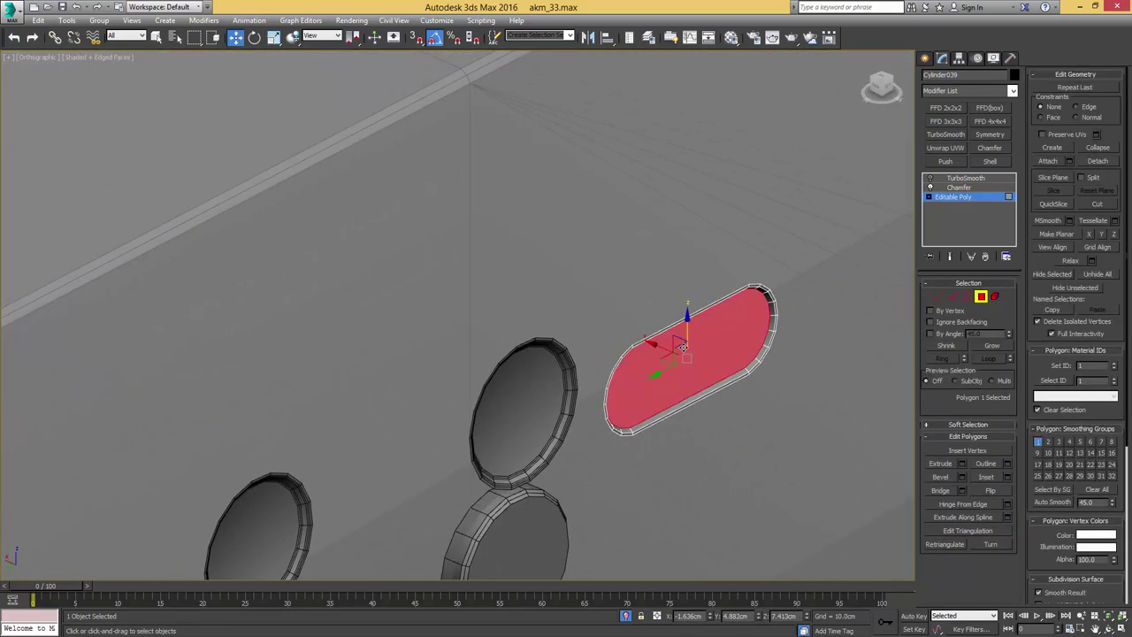
drag(652, 344, 646, 334)
click(951, 198)
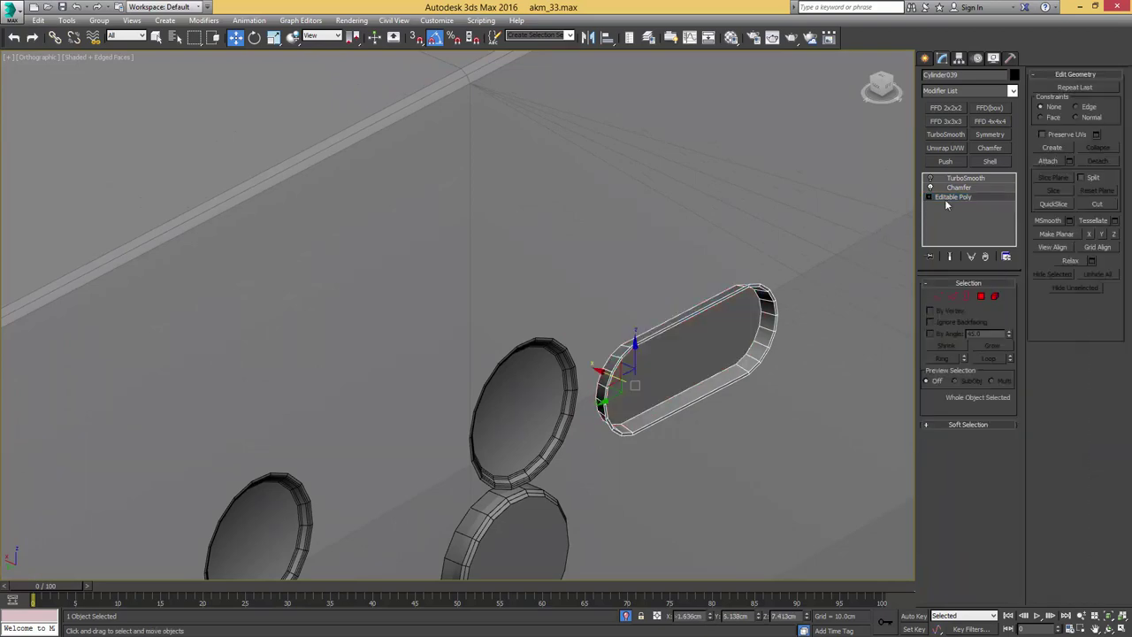
- Select the oblong recess's outer border and scale it outward slightly to widen the rim
key(3)
click(739, 289)
alt+middle_drag(739, 288, 713, 301)
scroll(713, 300, up, 3)
key(r)
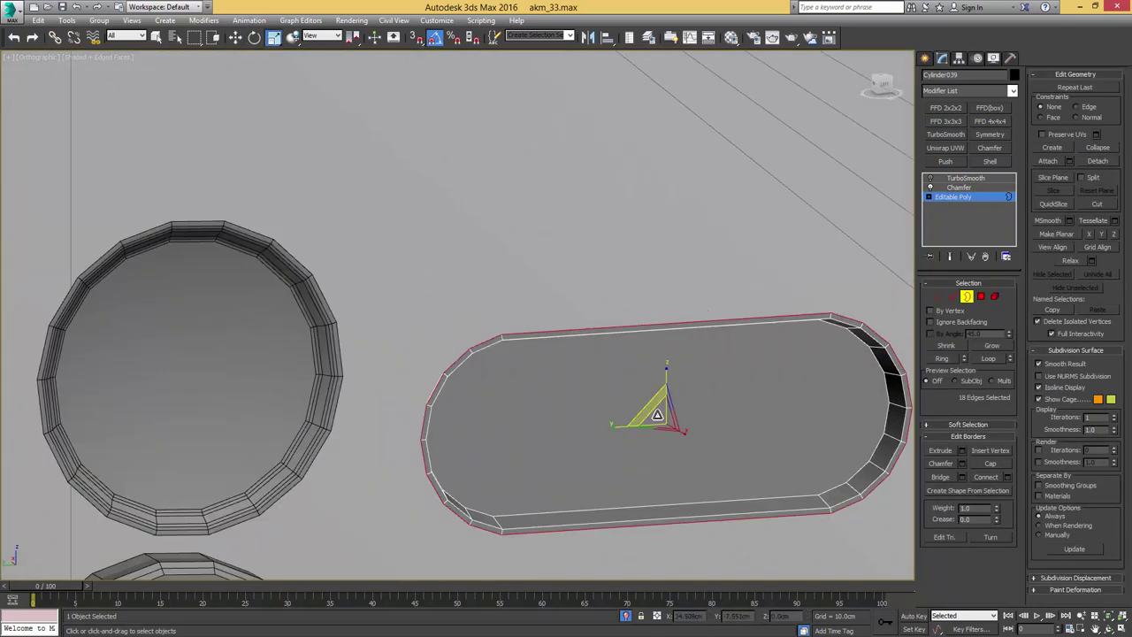
scroll(657, 412, down, 5)
alt+middle_drag(657, 412, 686, 428)
key(3)
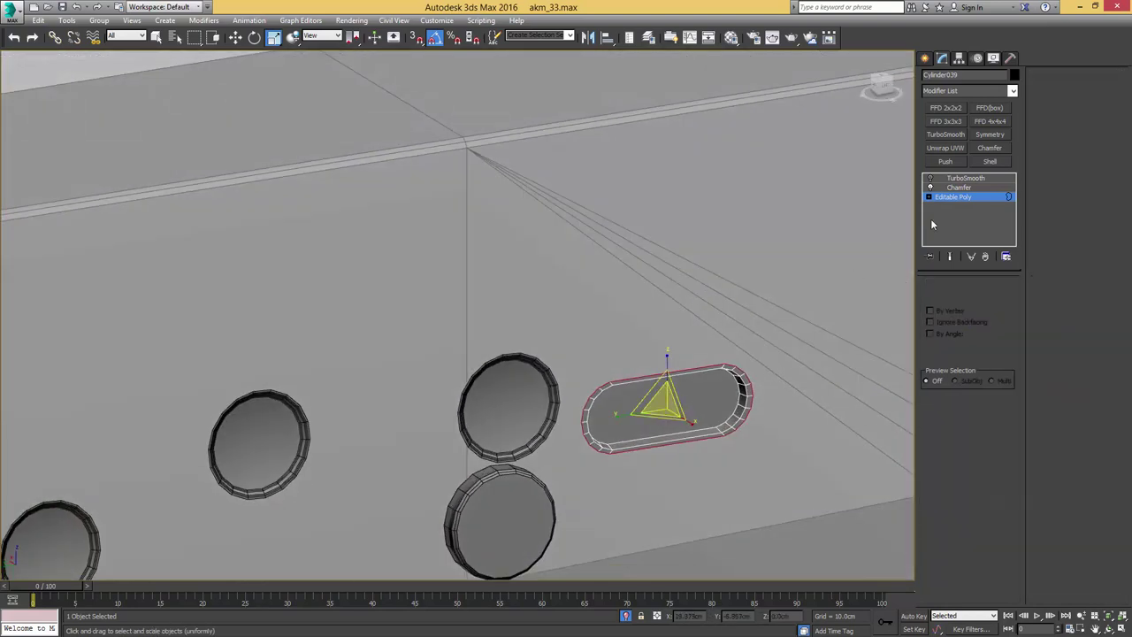
- Turn on the oblong recess's TurboSmooth, and connect its long edges with a loop chamfered outward toward both rounded ends
click(952, 189)
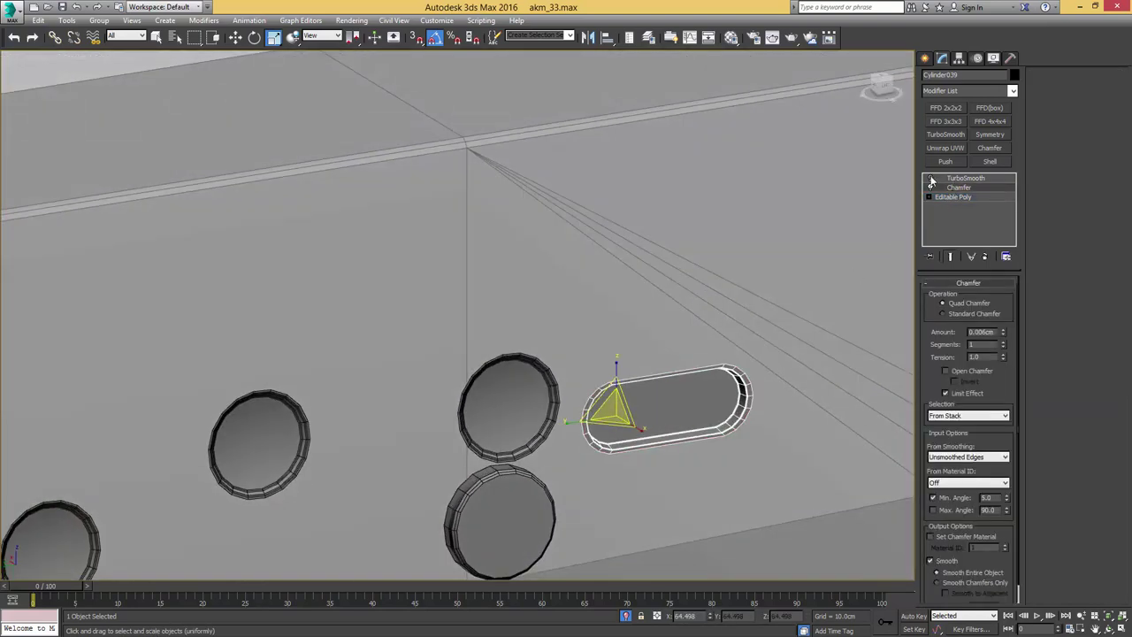
key(F4)
click(964, 198)
key(F4)
scroll(673, 455, up, 5)
key(2)
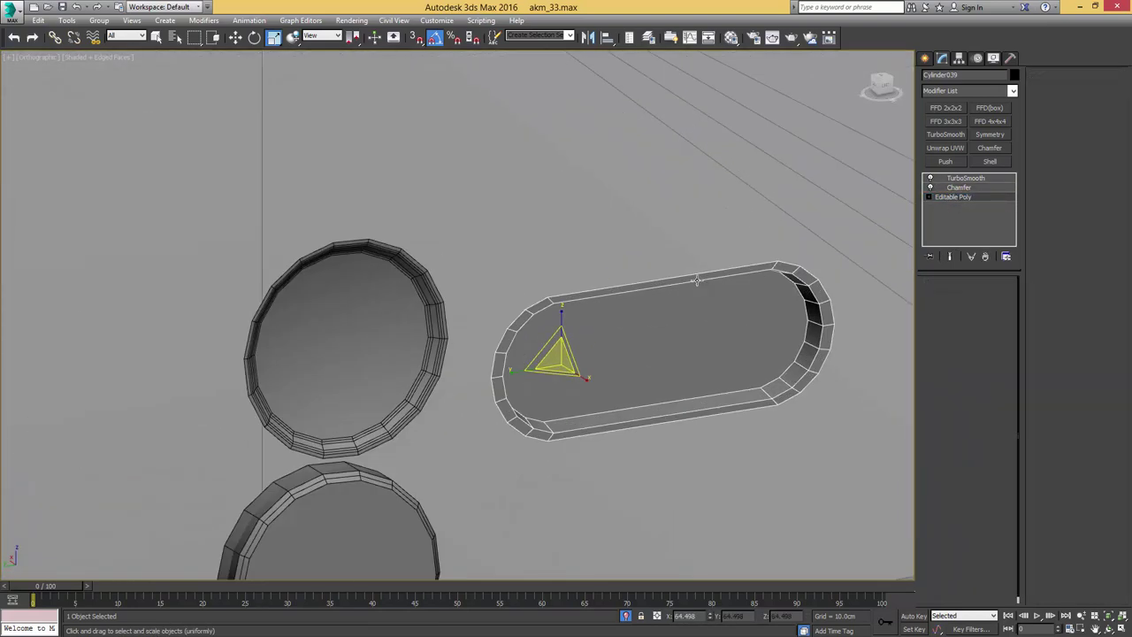
drag(675, 255, 702, 327)
ctrl+drag(681, 466, 691, 335)
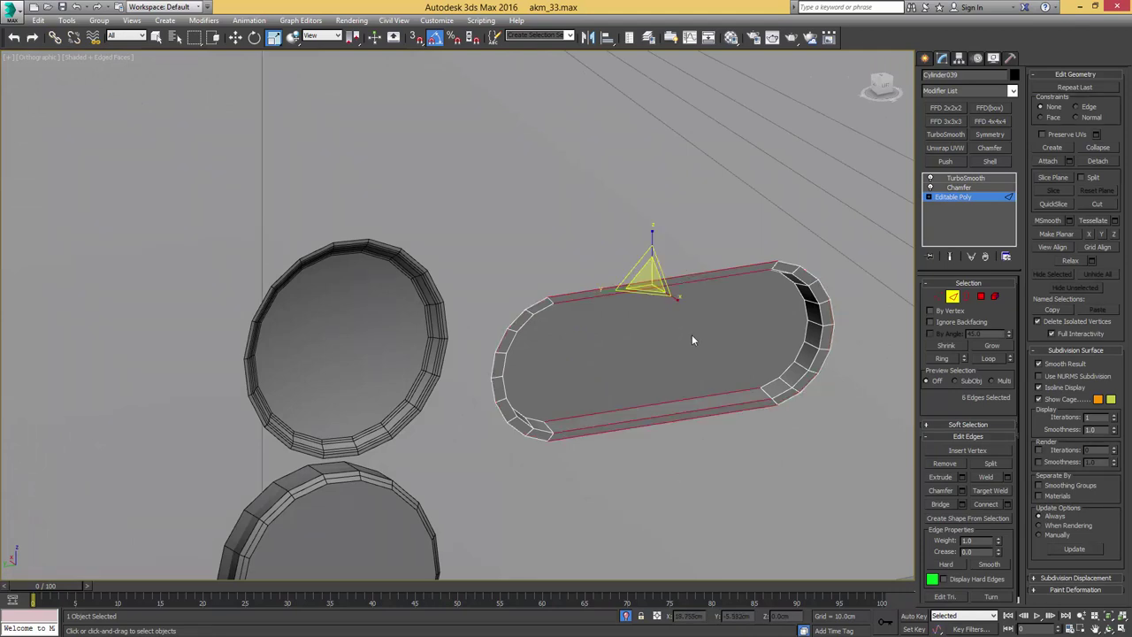
key(ctrl+shift+e)
key(ctrl+shift+c)
drag(653, 381, 812, 313)
key(2)
- Compare the smoothed oblong recess with the receiver close-up photo ar10100-2-BD in Windows Photo Viewer
click(959, 179)
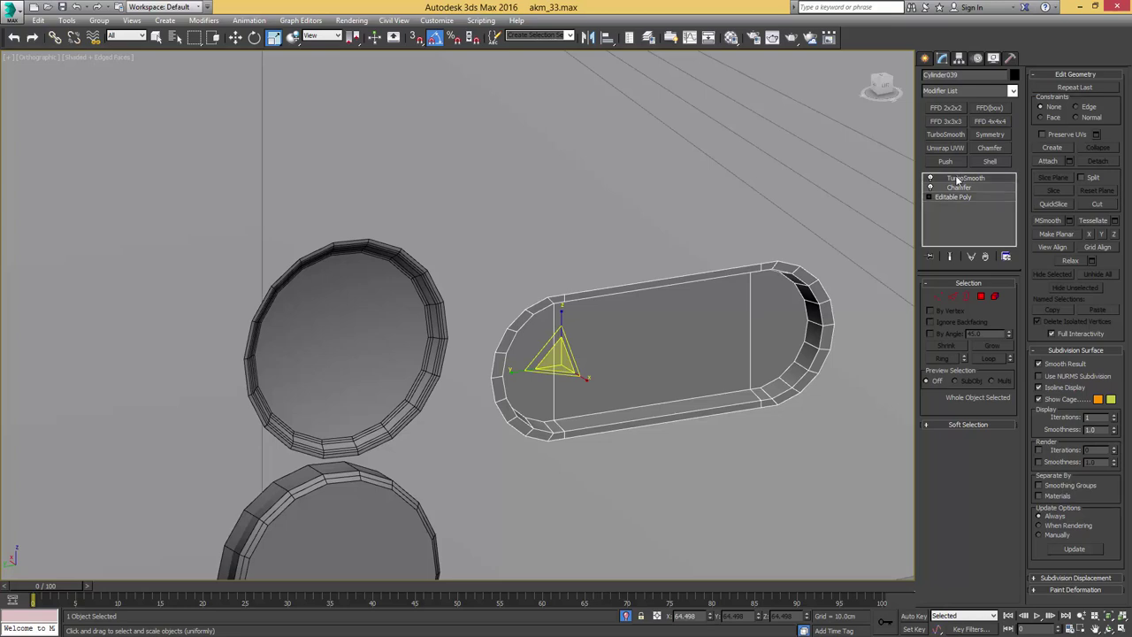
key(F4)
scroll(705, 281, down, 8)
key(w)
alt+middle_drag(683, 271, 651, 249)
drag(1131, 174, 819, 164)
drag(919, 380, 925, 378)
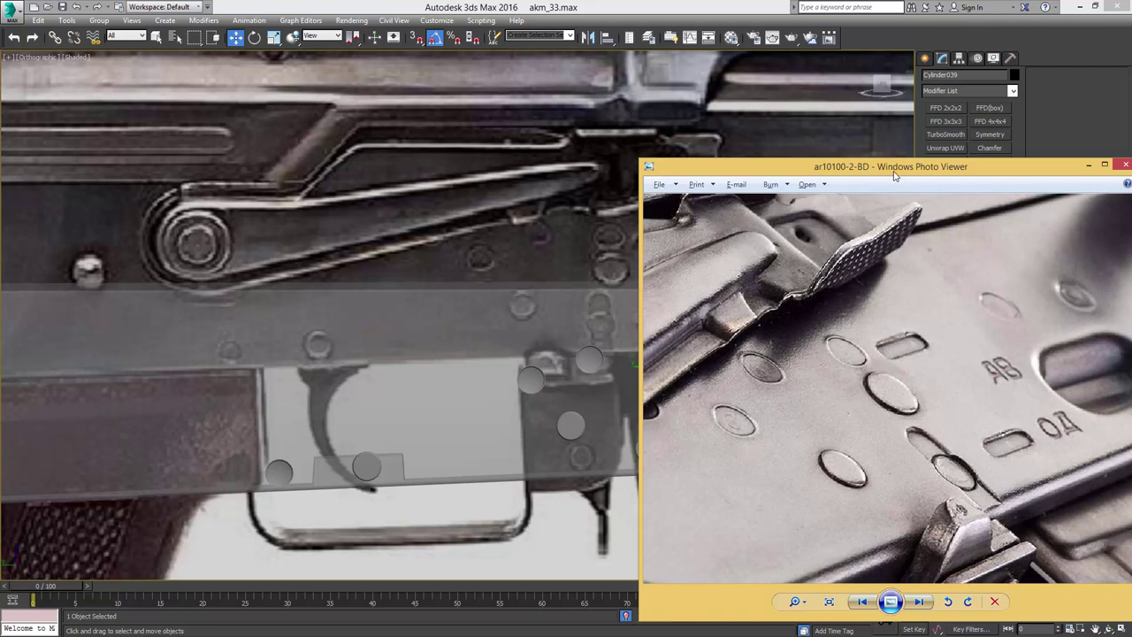
key(alt+Tab)
- Copy the oblong recess straight down onto the lower oblong mark in the left view
scroll(670, 363, up, 3)
middle_drag(688, 404, 618, 344)
key(l)
key(z)
scroll(566, 296, down, 5)
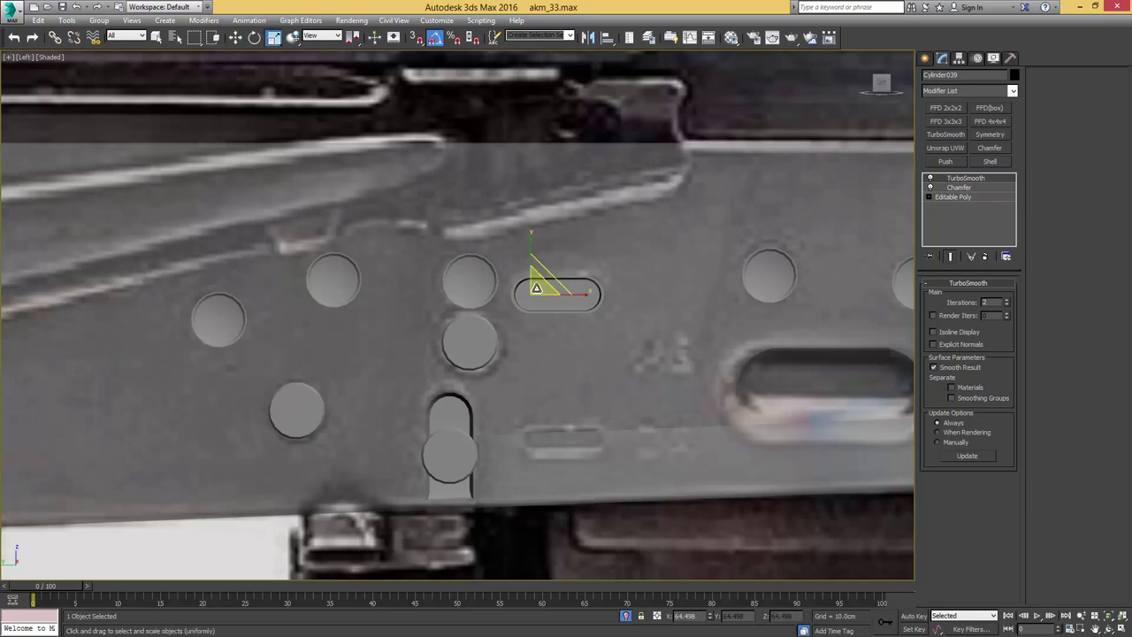
shift+drag(536, 270, 542, 408)
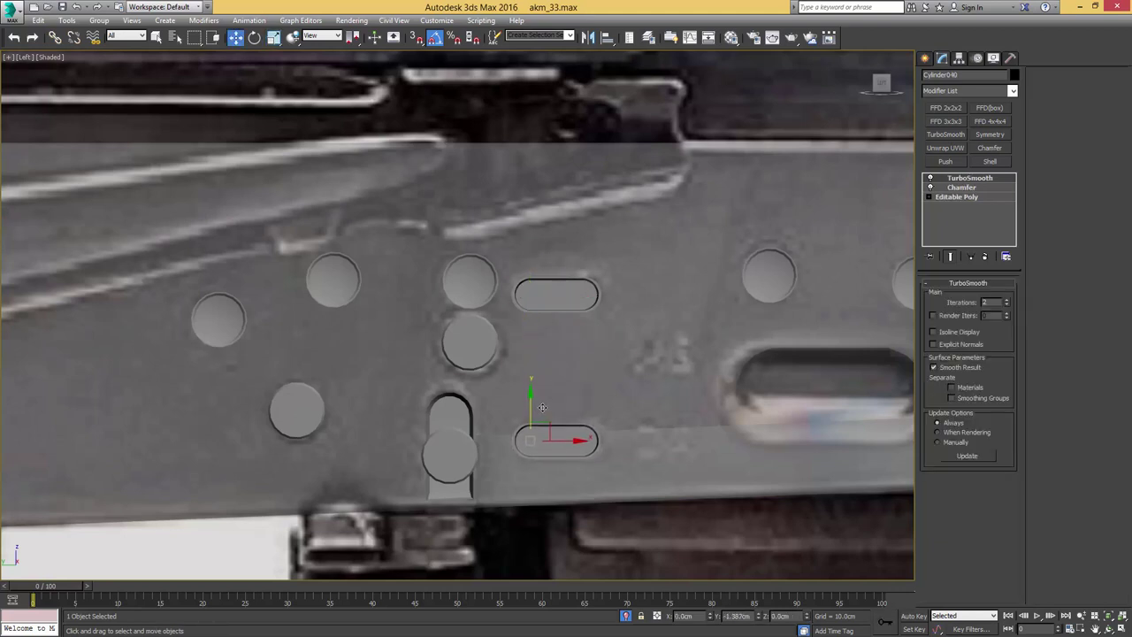
click(575, 374)
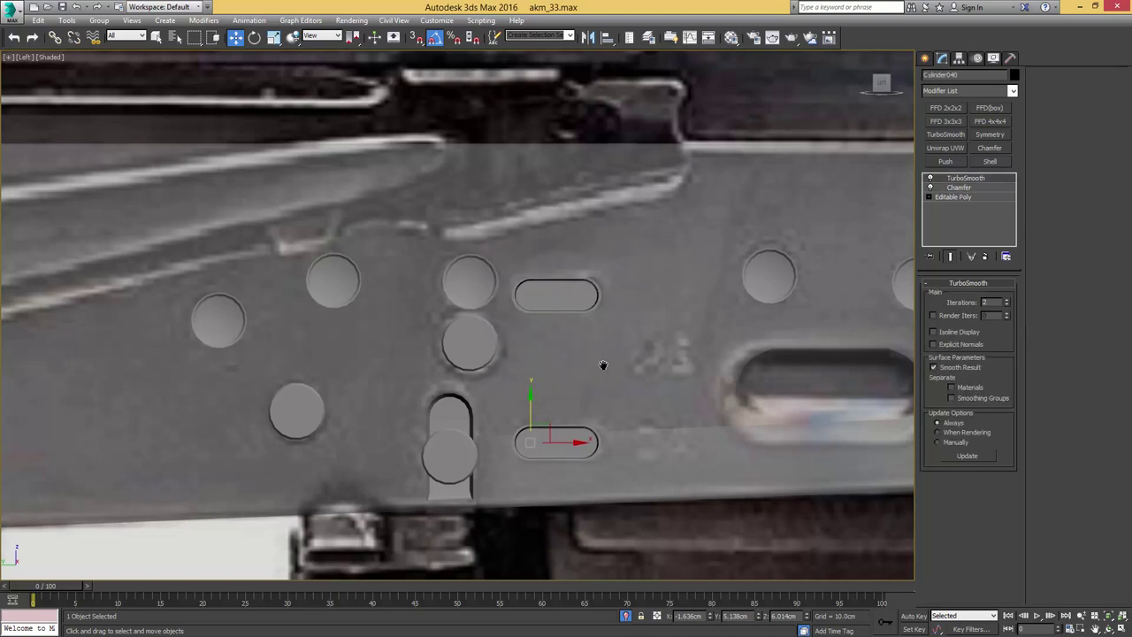
- Attach the five domed rivets to the receiver body and return to its Symmetry modifier
scroll(602, 366, down, 6)
alt+middle_drag(601, 366, 650, 396)
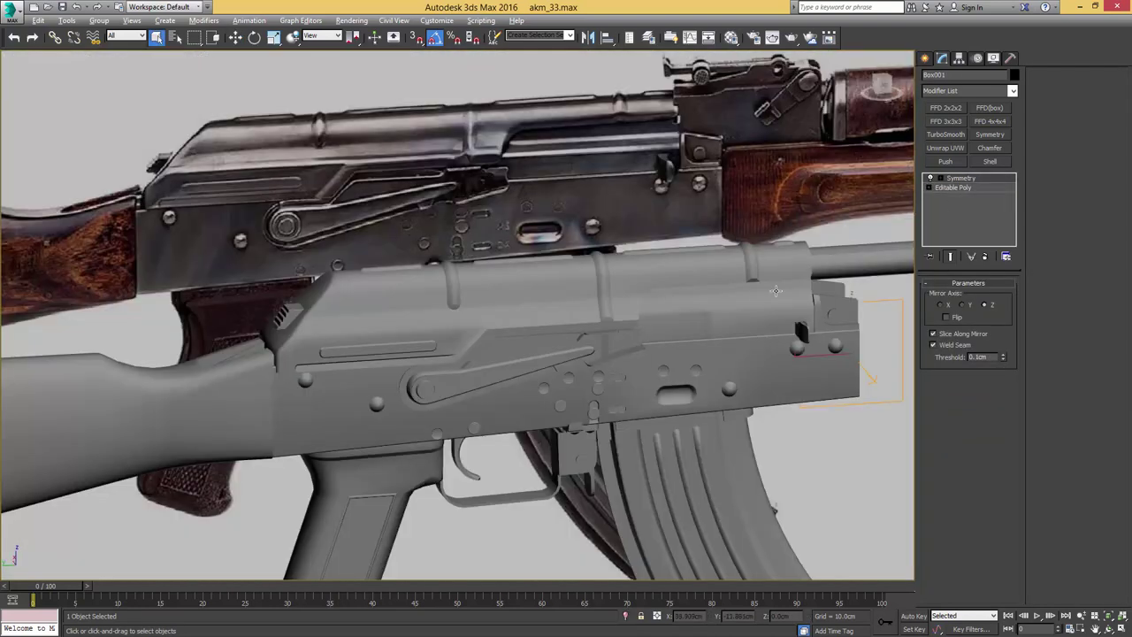
mouse_move(711, 288)
alt+middle_down()
mouse_move(734, 254)
mouse_move(739, 272)
alt+middle_up()
key(F4)
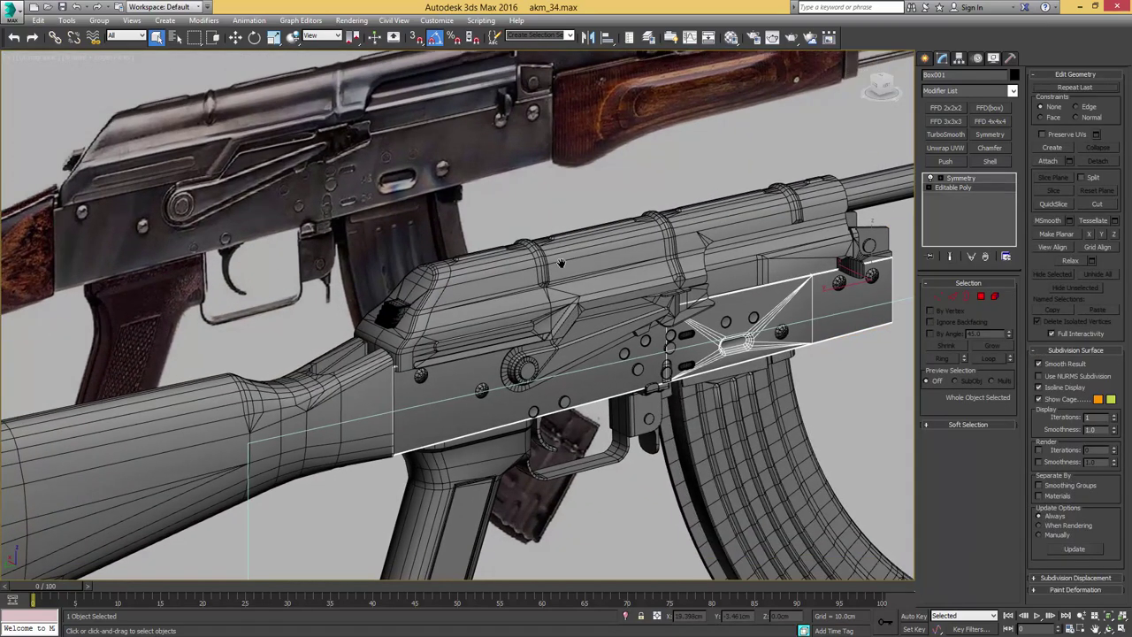
scroll(497, 244, up, 5)
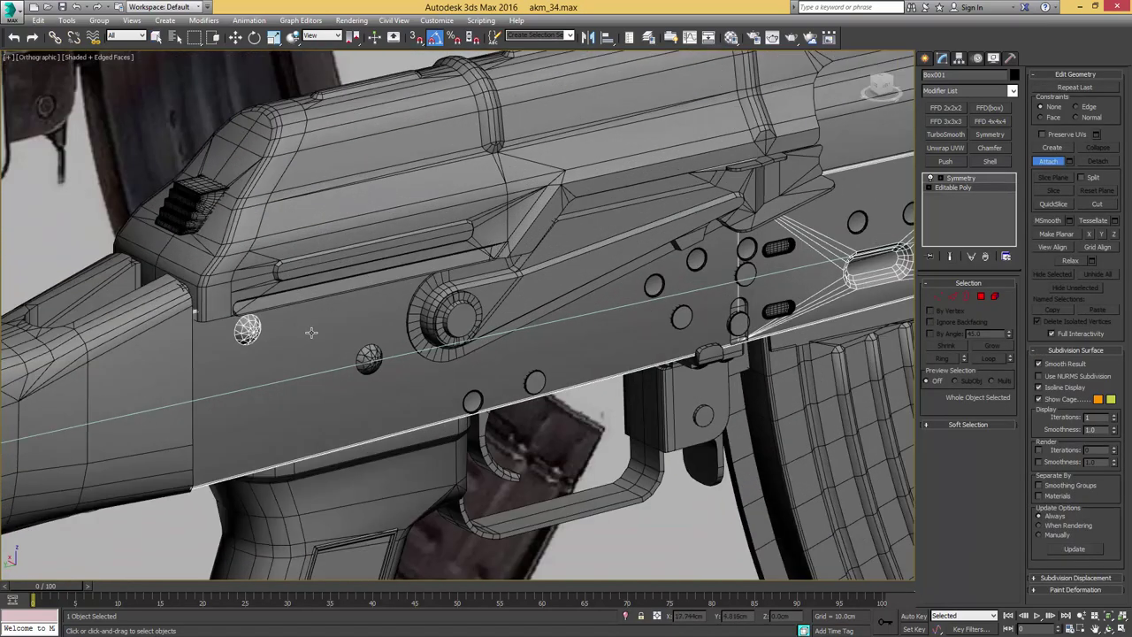
middle_drag(687, 253, 344, 299)
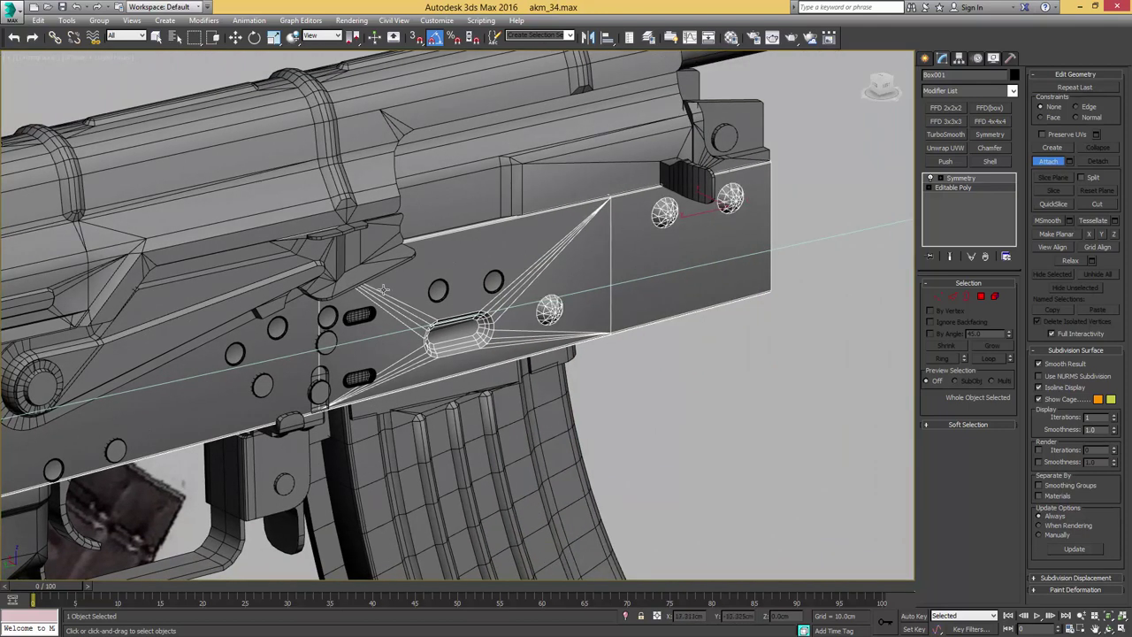
alt+middle_drag(383, 288, 645, 243)
key(w)
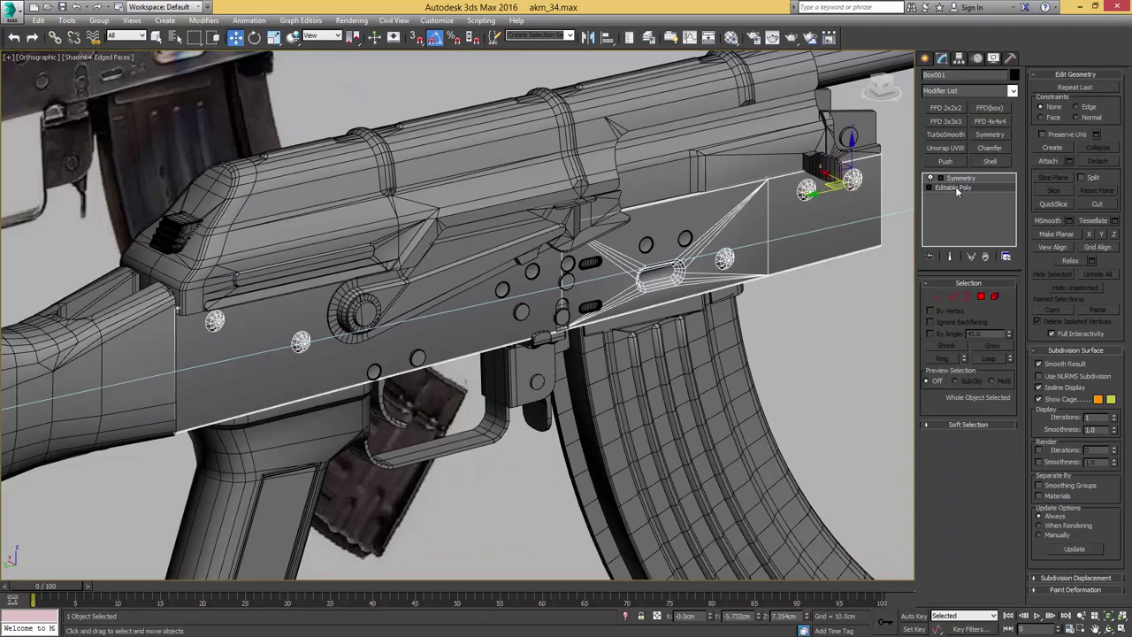
click(966, 178)
- Select the two rivets near the trigger and the lower oblong recess, and copy them out past the receiver's opposite side
alt+middle_drag(634, 199, 579, 216)
scroll(412, 337, up, 4)
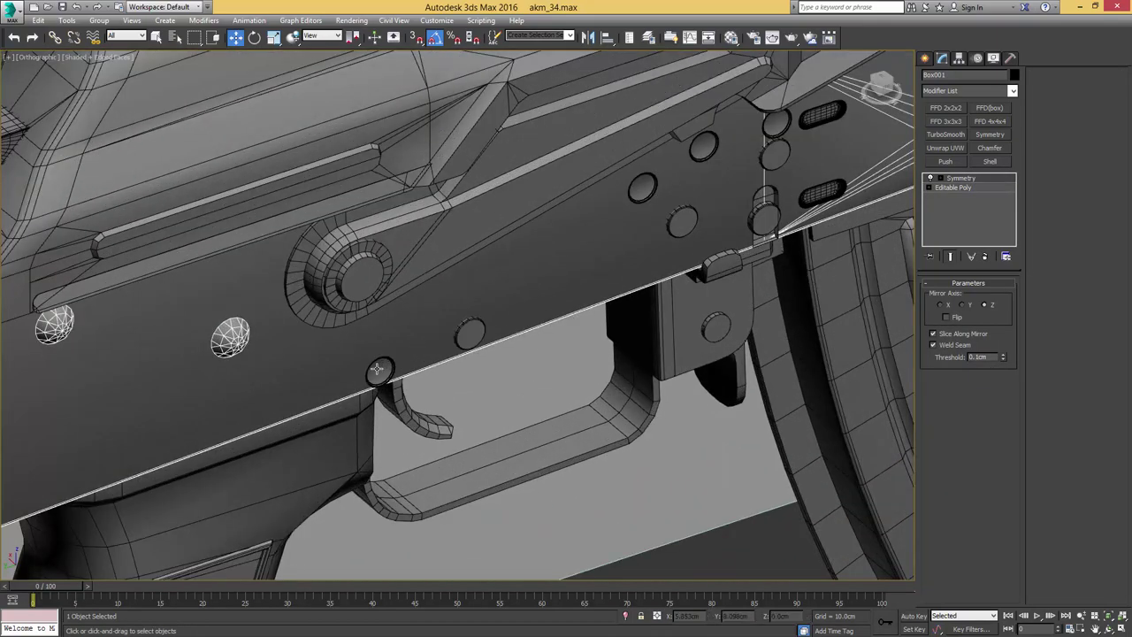
click(377, 369)
ctrl+click(477, 329)
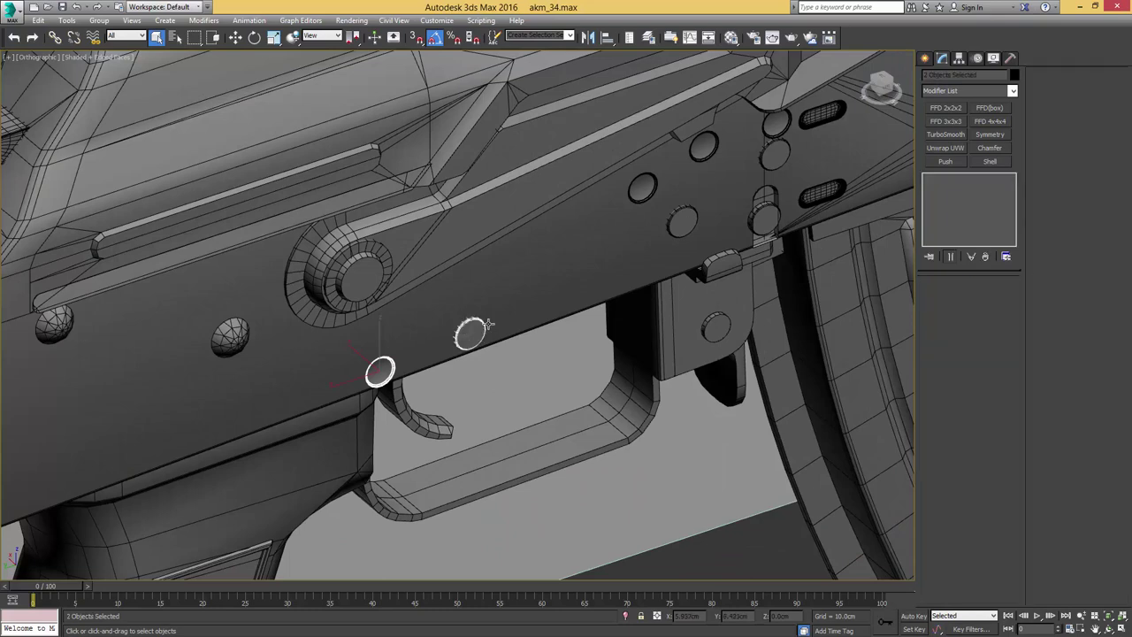
ctrl+click(812, 197)
alt+middle_drag(533, 259, 428, 269)
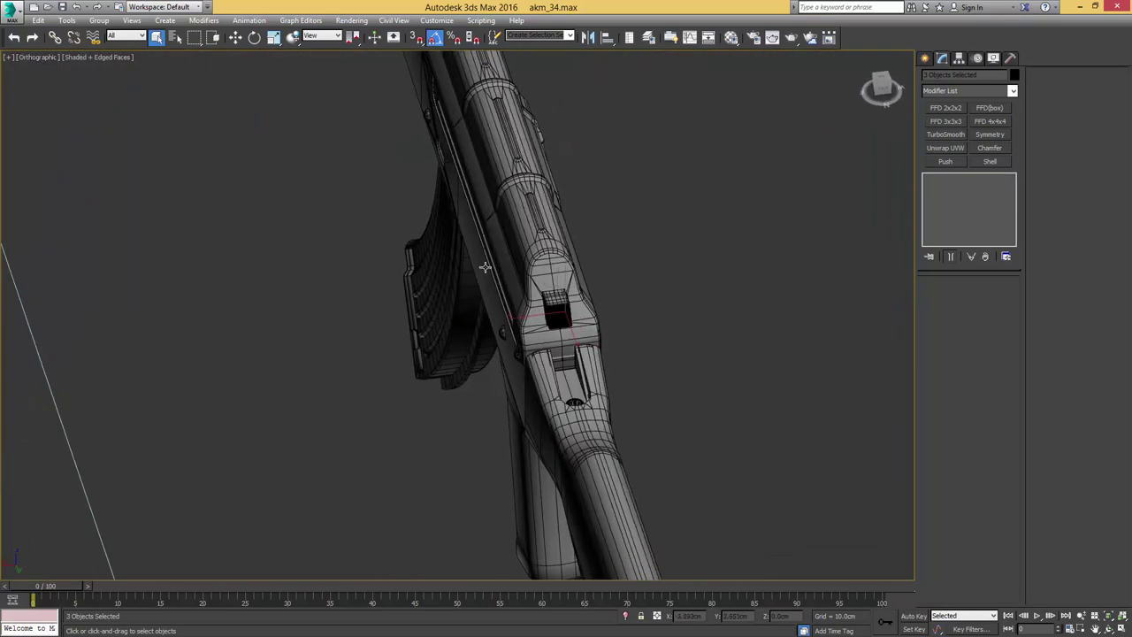
key(w)
shift+drag(428, 269, 417, 269)
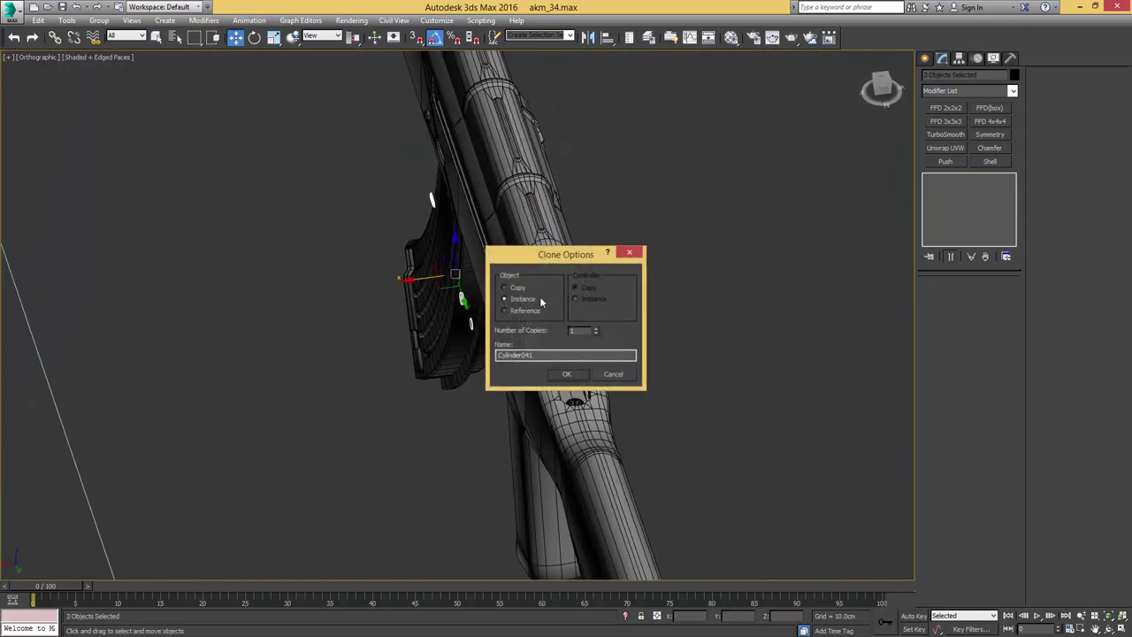
click(567, 379)
- Rotate the three copied details about the vertical axis so they face outward on the receiver's opposite side
mouse_move(449, 286)
alt+middle_down()
mouse_move(491, 301)
mouse_move(522, 288)
alt+middle_up()
middle_drag(469, 285, 515, 304)
scroll(513, 305, up, 2)
key(e)
drag(507, 309, 535, 306)
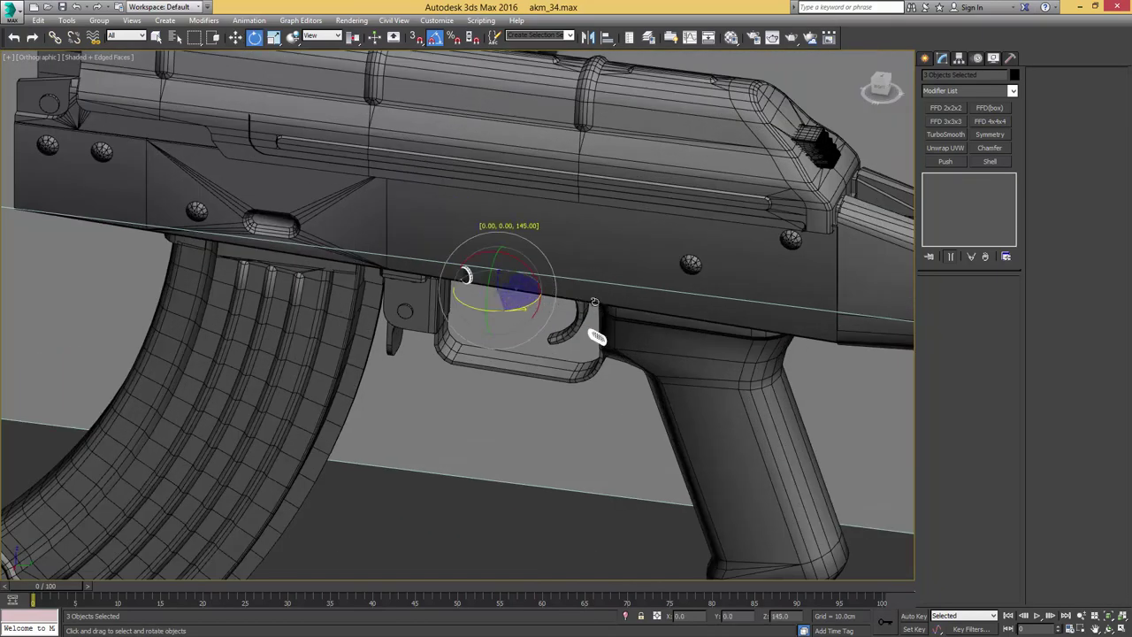
key(w)
- Move the two rotated rivets inward until they sit against the surface of the receiver's opposite side
alt+middle_drag(449, 281, 378, 367)
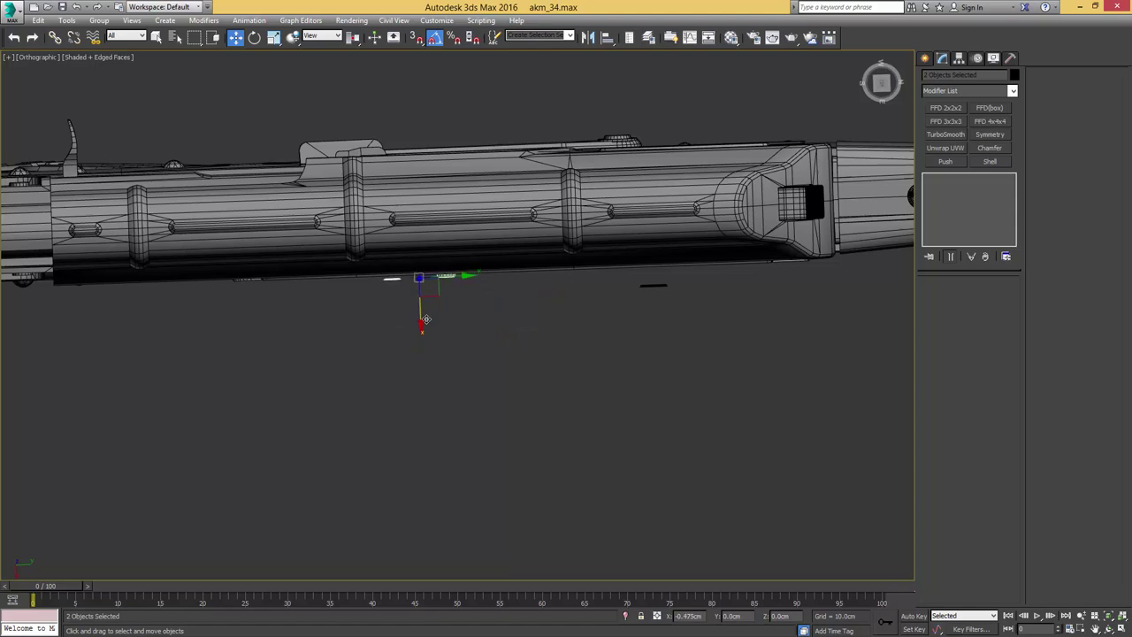
alt+middle_drag(426, 319, 495, 311)
scroll(470, 276, up, 3)
key(q)
key(w)
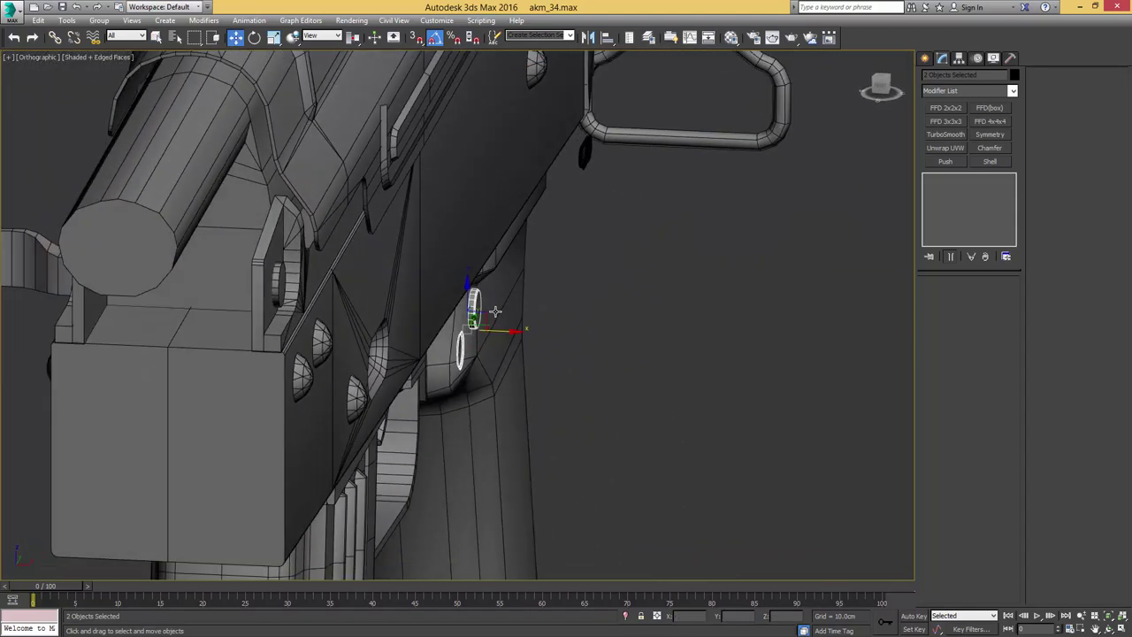
drag(491, 305, 452, 274)
click(433, 281)
scroll(434, 281, up, 4)
scroll(457, 274, down, 5)
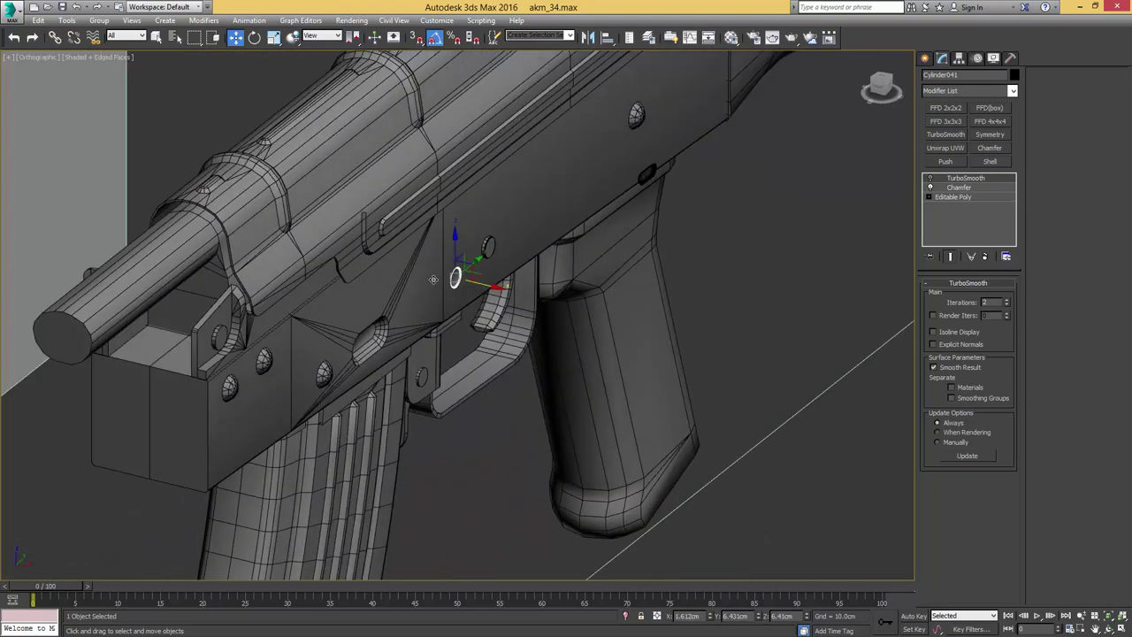
- Isolate the receiver with its rivets and oblong recess in the right side view and make the receiver see-through
alt+middle_drag(457, 273, 359, 283)
key(q)
ctrl+click(396, 299)
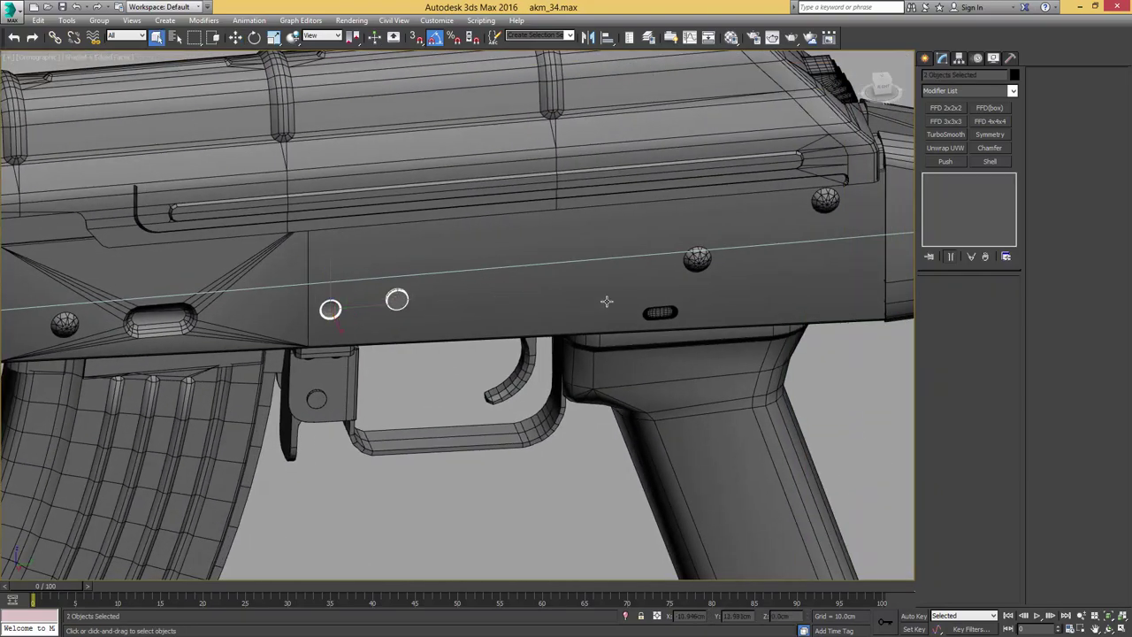
ctrl+click(635, 304)
scroll(584, 278, down, 5)
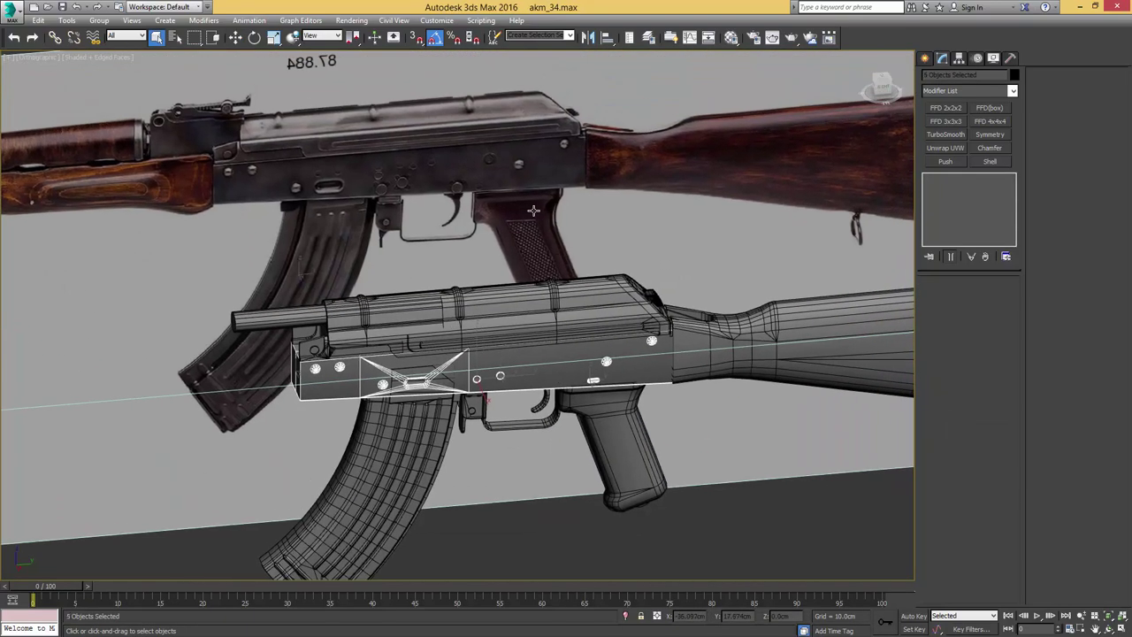
key(alt+q)
key(f)
key(z)
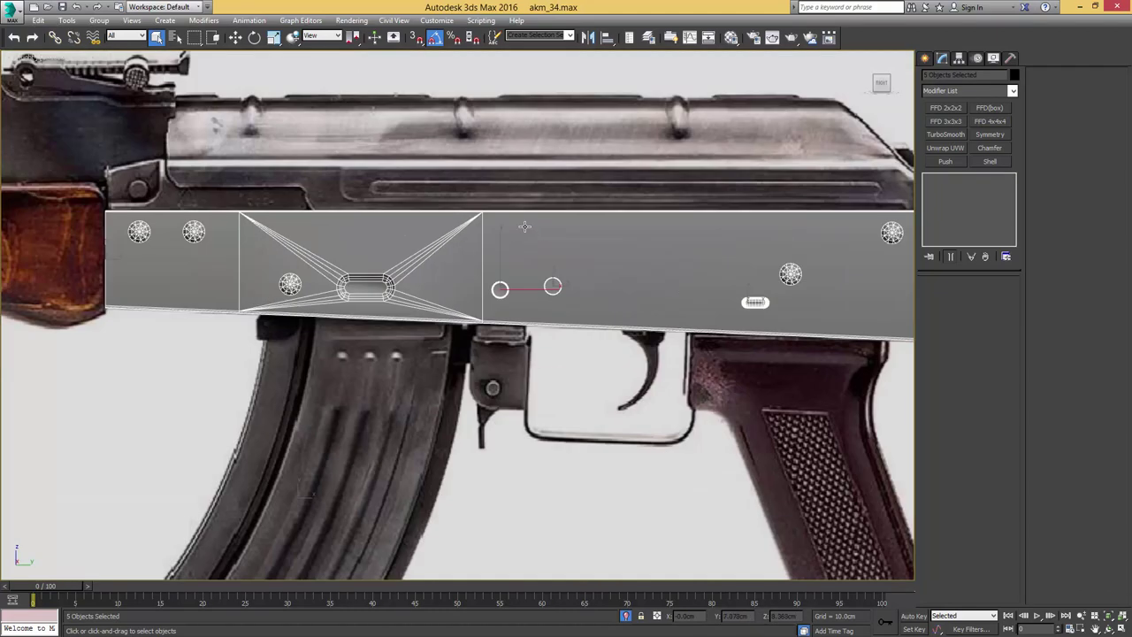
click(487, 239)
scroll(488, 239, up, 4)
- Move the flat rivet onto the large round mark above the trigger and enlarge it to match
click(495, 293)
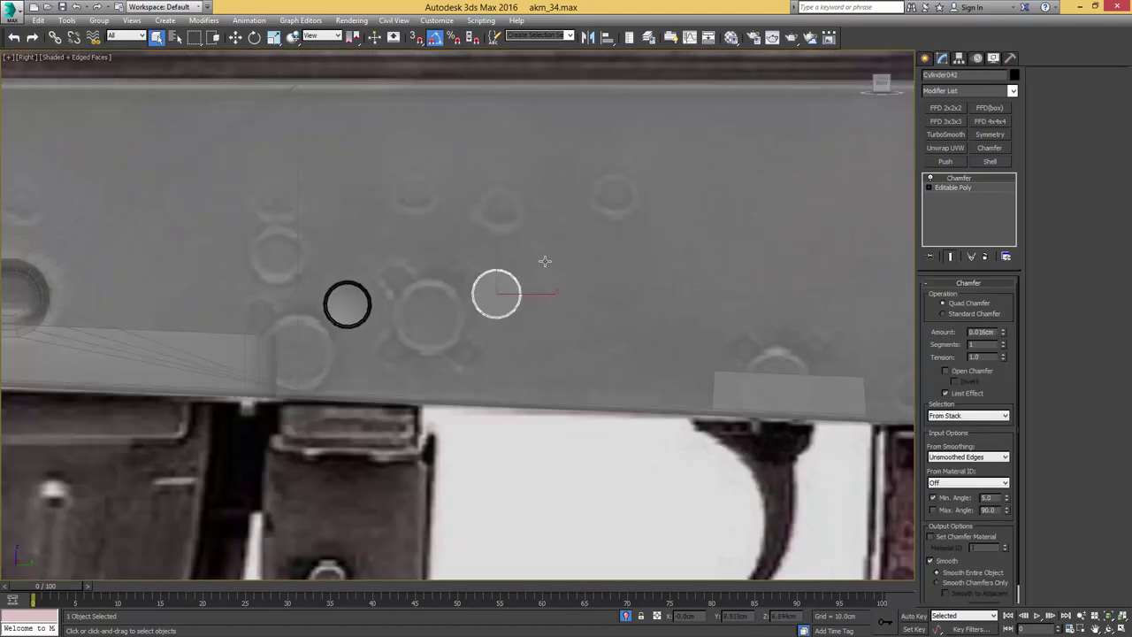
scroll(187, 261, down, 4)
key(w)
drag(357, 265, 518, 286)
scroll(500, 309, up, 3)
key(r)
scroll(708, 327, down, 4)
key(w)
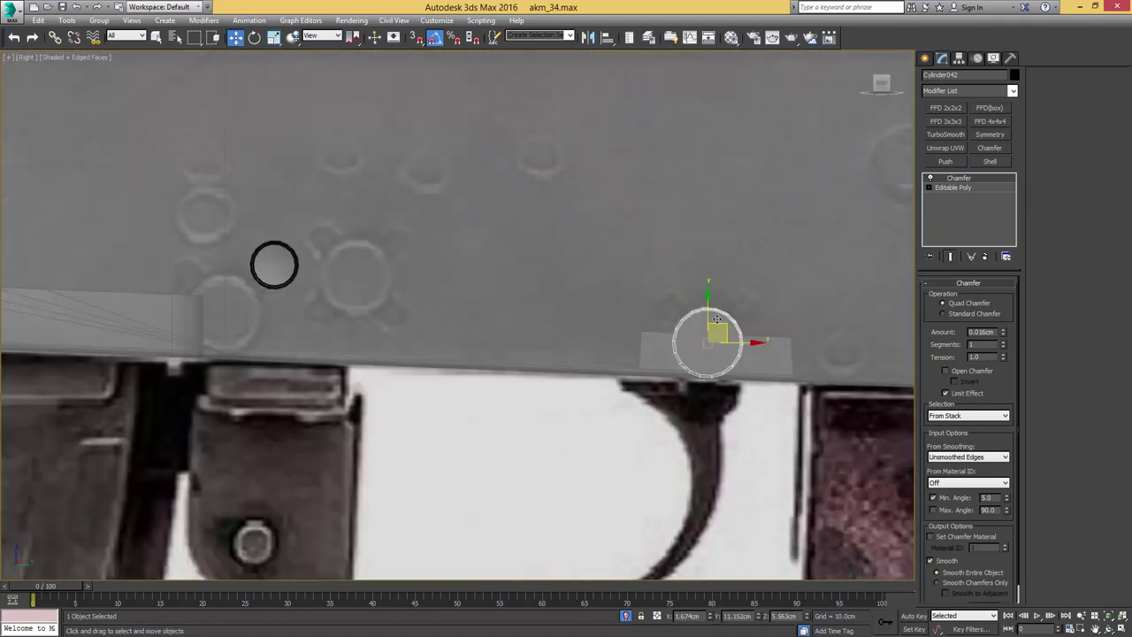
- Copy the enlarged flat rivet onto the two large round marks ahead of the trigger
mouse_move(727, 327)
shift+mouse_down()
mouse_move(378, 252)
mouse_move(375, 261)
shift+mouse_up()
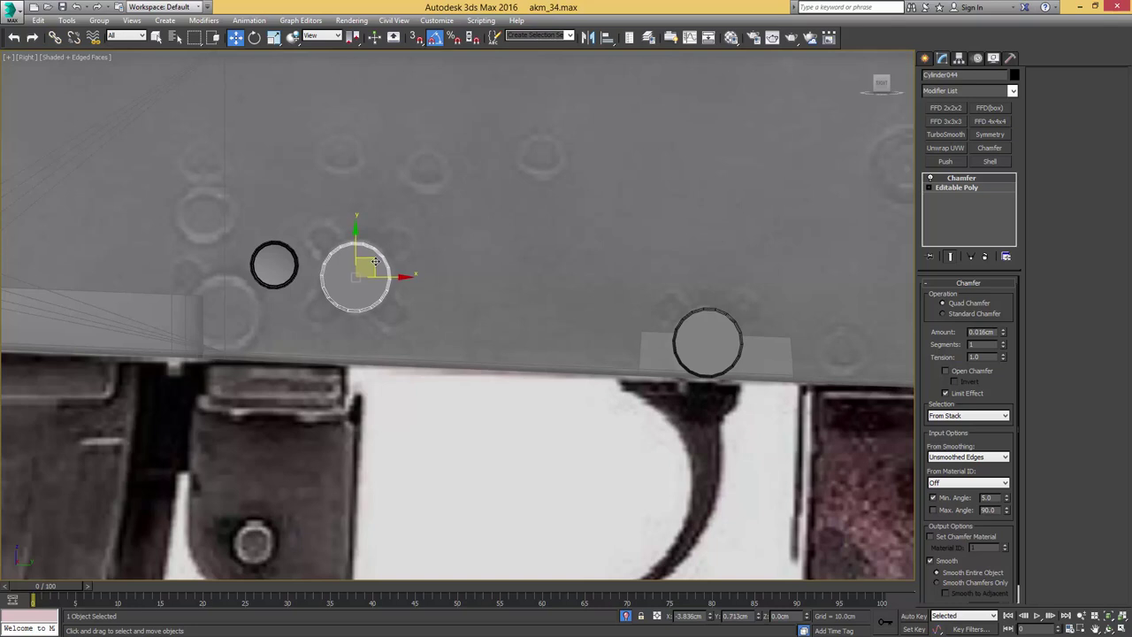
click(567, 375)
middle_drag(360, 251, 578, 342)
mouse_move(593, 351)
shift+mouse_down()
mouse_move(487, 389)
mouse_move(458, 383)
shift+mouse_up()
click(567, 377)
middle_drag(406, 341, 606, 328)
scroll(605, 328, down, 2)
middle_drag(677, 319, 519, 354)
- Copy a large flat rivet onto the medium round mark above the front pair and shrink it to fit
scroll(478, 321, up, 4)
key(q)
click(502, 347)
scroll(519, 354, up, 2)
key(w)
scroll(527, 344, down, 2)
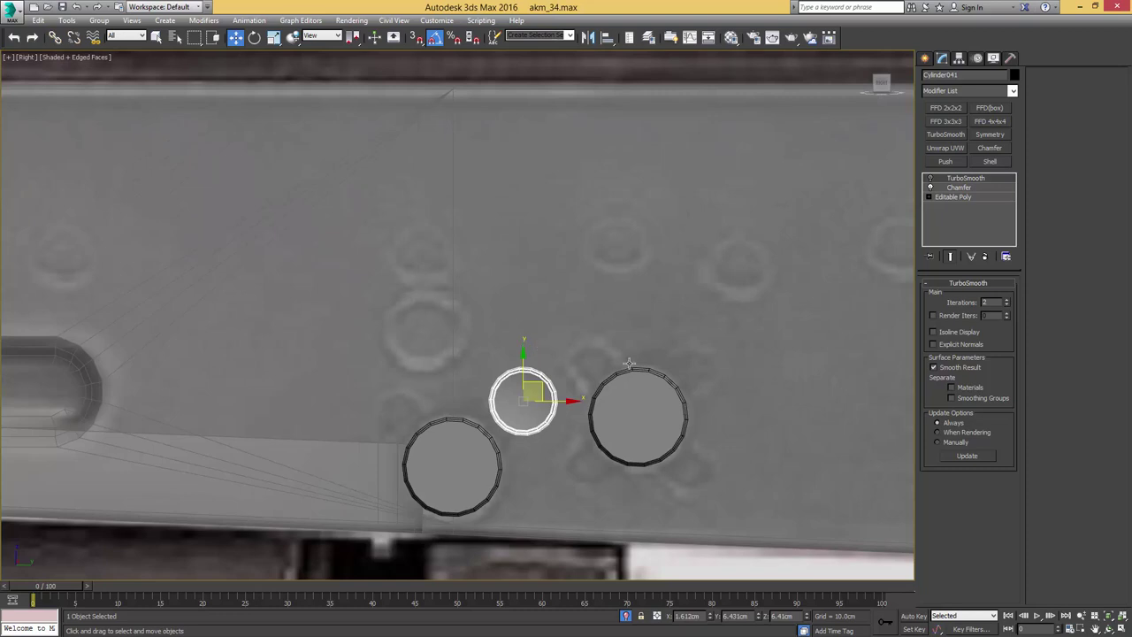
click(667, 387)
mouse_move(665, 389)
shift+mouse_down()
mouse_move(486, 320)
mouse_move(440, 319)
mouse_move(434, 351)
mouse_move(440, 314)
shift+mouse_up()
click(559, 375)
key(r)
key(w)
- Move the small recessed rivet onto the mark directly above the medium flat rivet
click(516, 377)
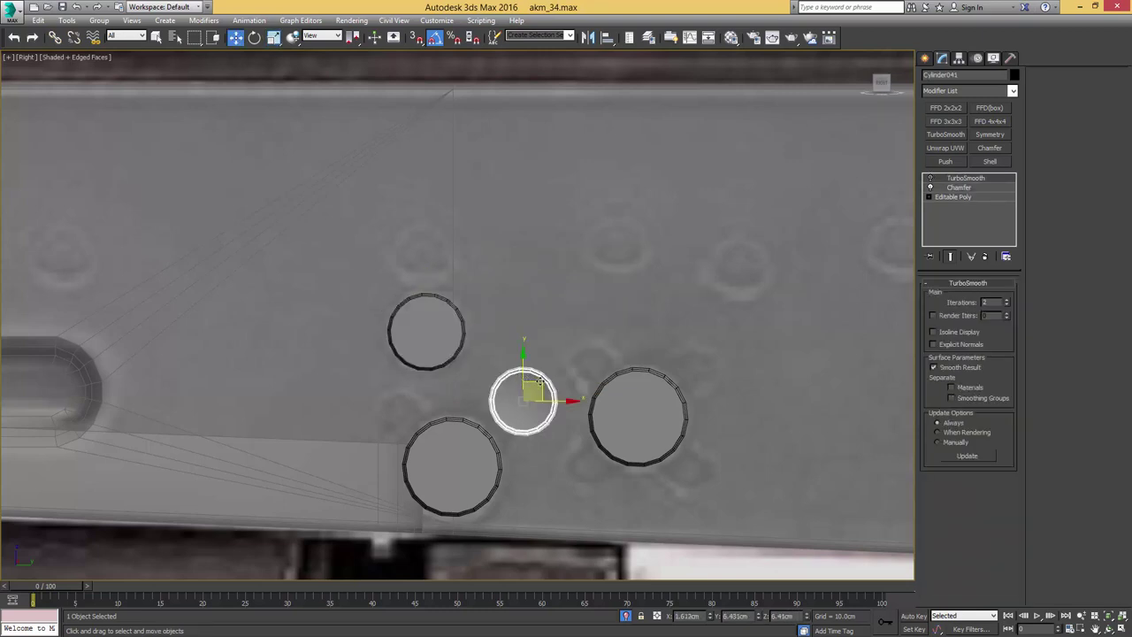
drag(539, 382, 442, 235)
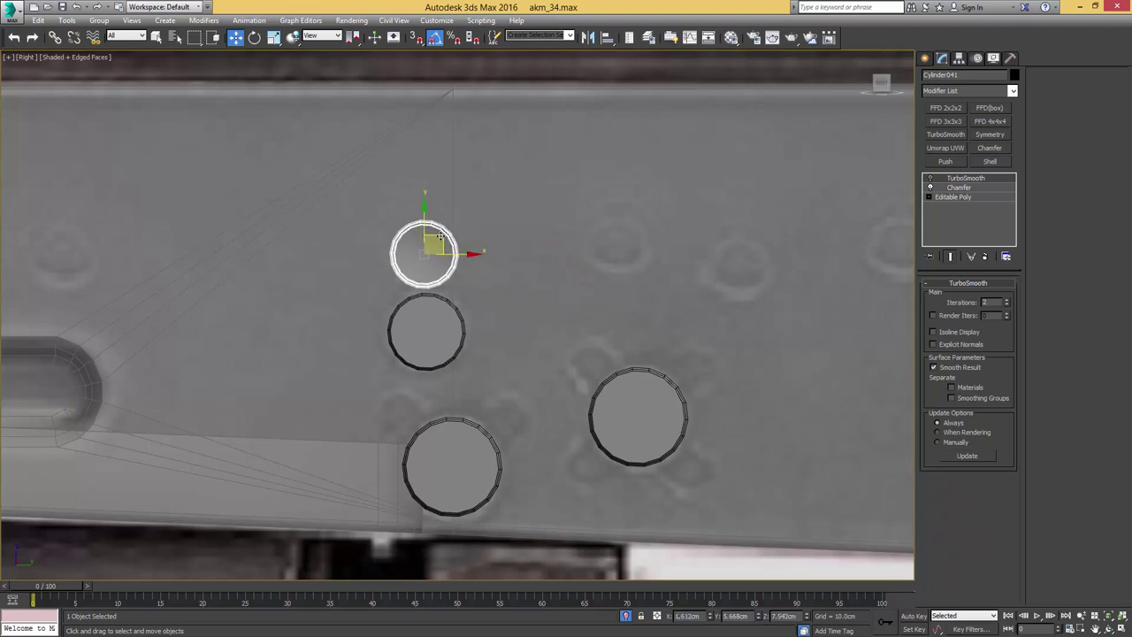
key(r)
- Copy the small recessed rivet onto the three marks along the receiver's upper row
scroll(488, 251, down, 2)
middle_drag(472, 240, 375, 268)
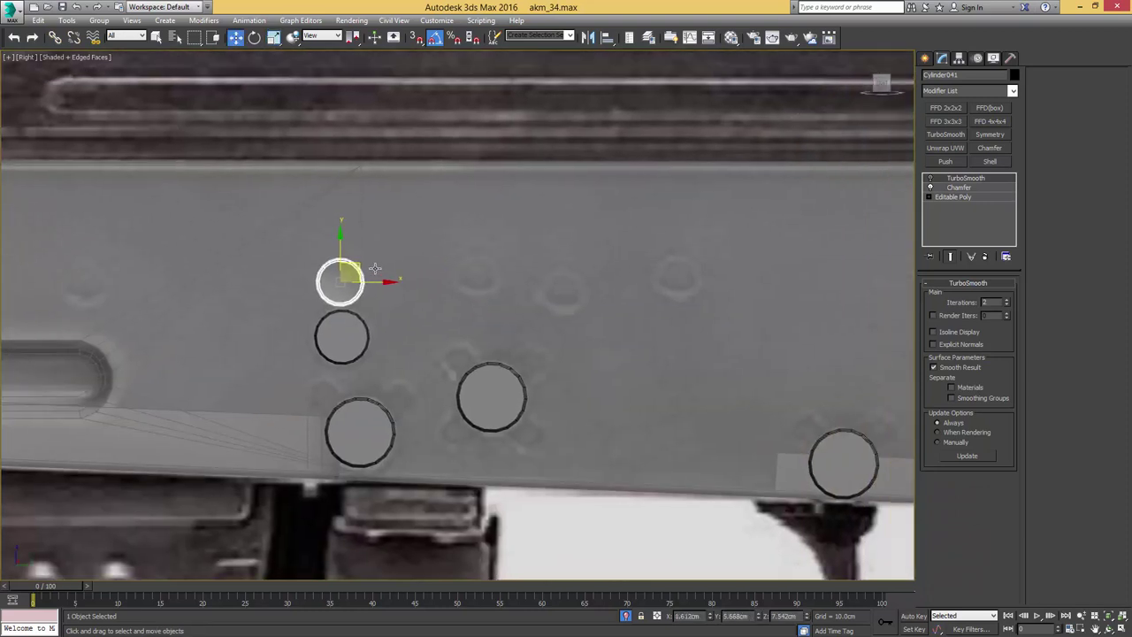
mouse_move(356, 264)
shift+mouse_down()
mouse_move(495, 255)
mouse_move(592, 278)
shift+mouse_up()
click(567, 375)
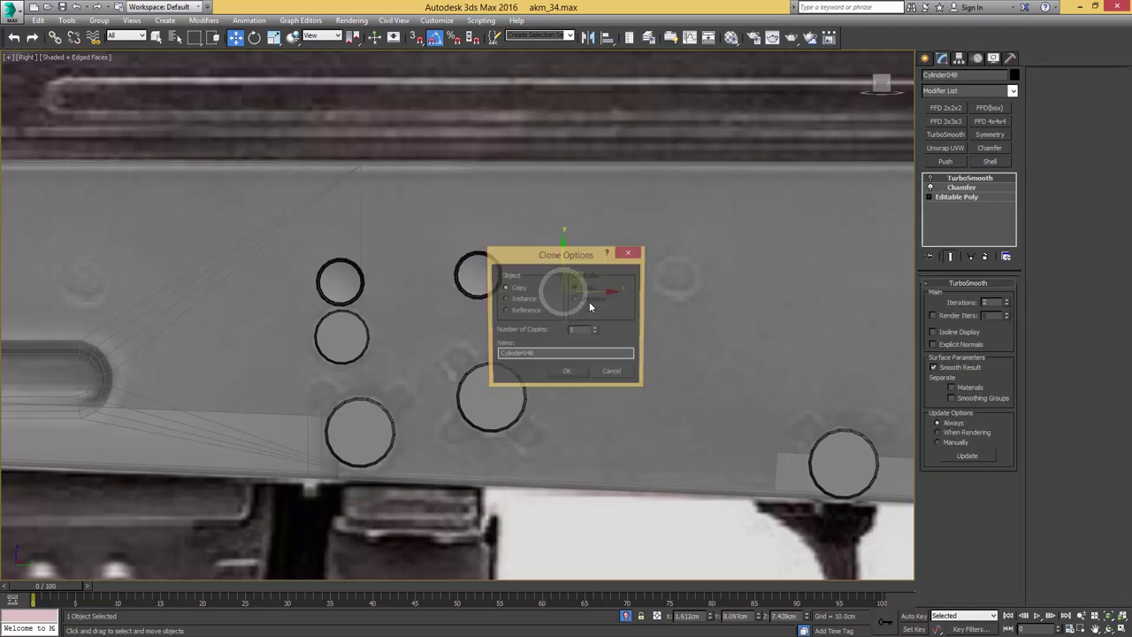
click(565, 375)
middle_drag(511, 301, 360, 306)
shift+drag(430, 280, 545, 267)
click(567, 375)
- Copy the small recessed rivet onto the lower mark behind the trigger and onto the center of the double-ring mark
middle_drag(569, 282, 351, 257)
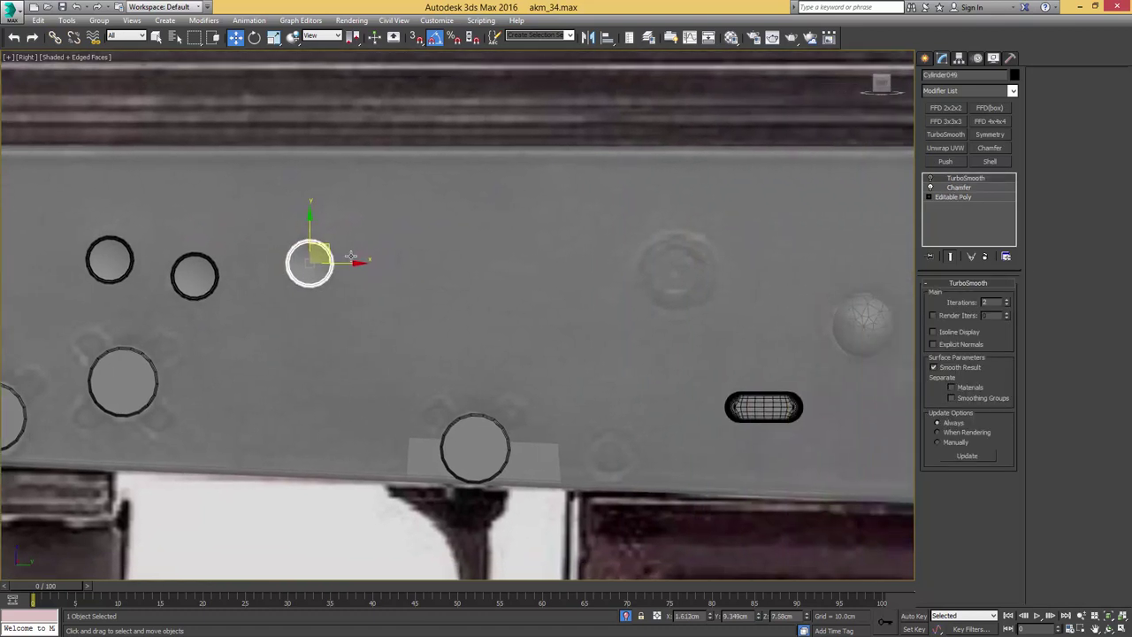
mouse_move(325, 245)
shift+mouse_down()
mouse_move(501, 286)
mouse_move(631, 440)
shift+mouse_up()
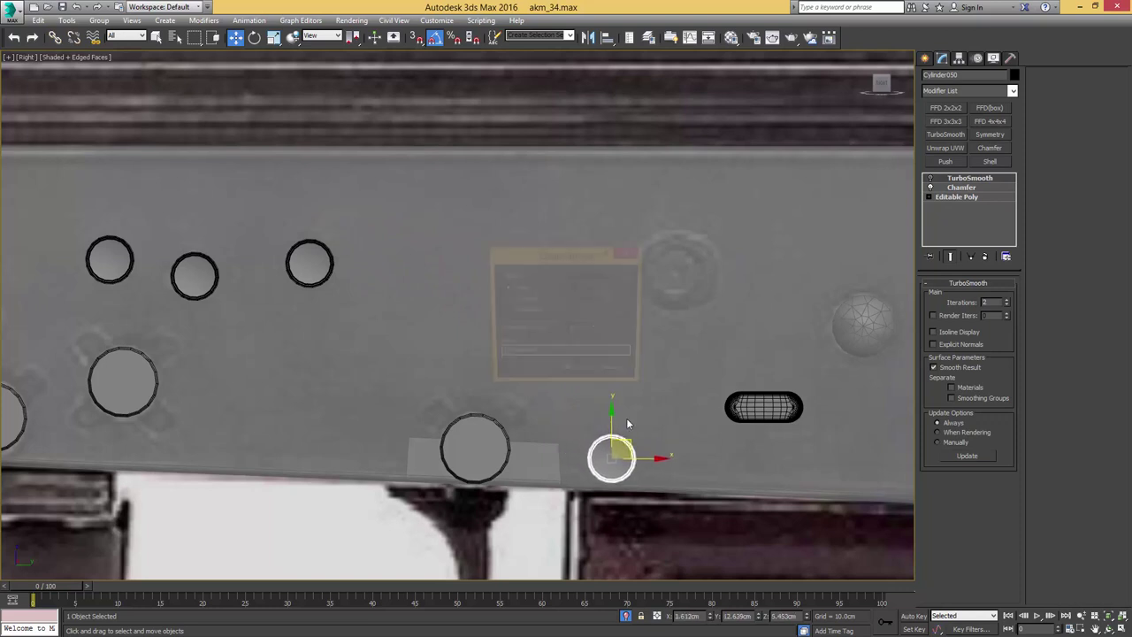
click(566, 373)
middle_drag(571, 336, 332, 353)
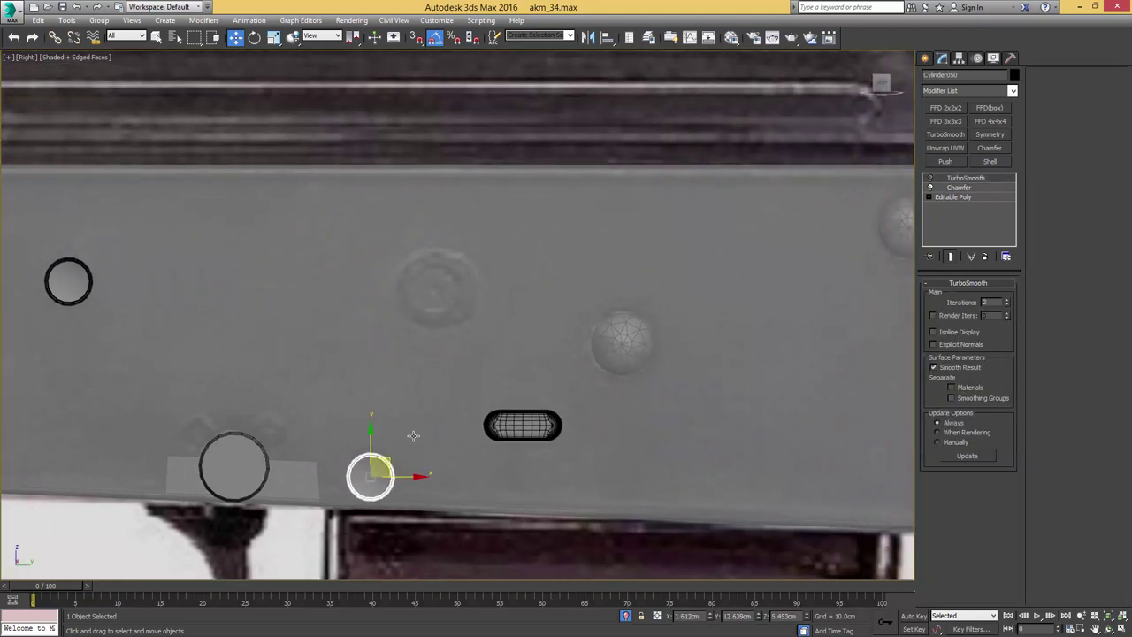
mouse_move(387, 458)
shift+mouse_down()
mouse_move(420, 290)
mouse_move(448, 269)
mouse_move(438, 294)
shift+mouse_up()
click(566, 374)
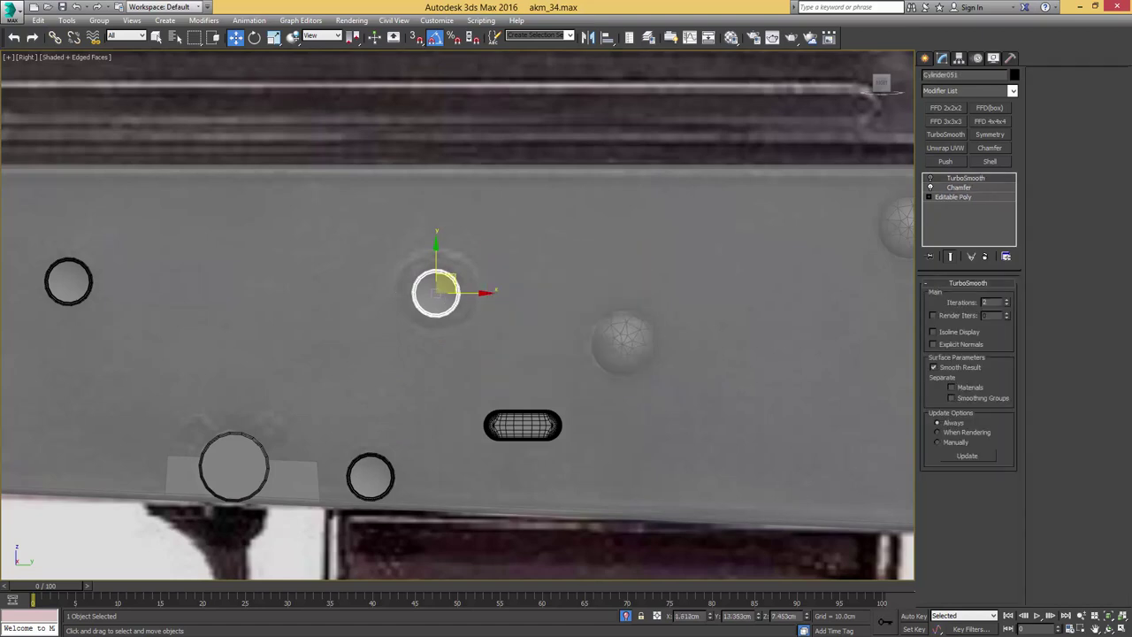
- Check the double-ring rivet in the reference photo and enlarge the copied rivet to the mark's outer ring
drag(1131, 130, 672, 82)
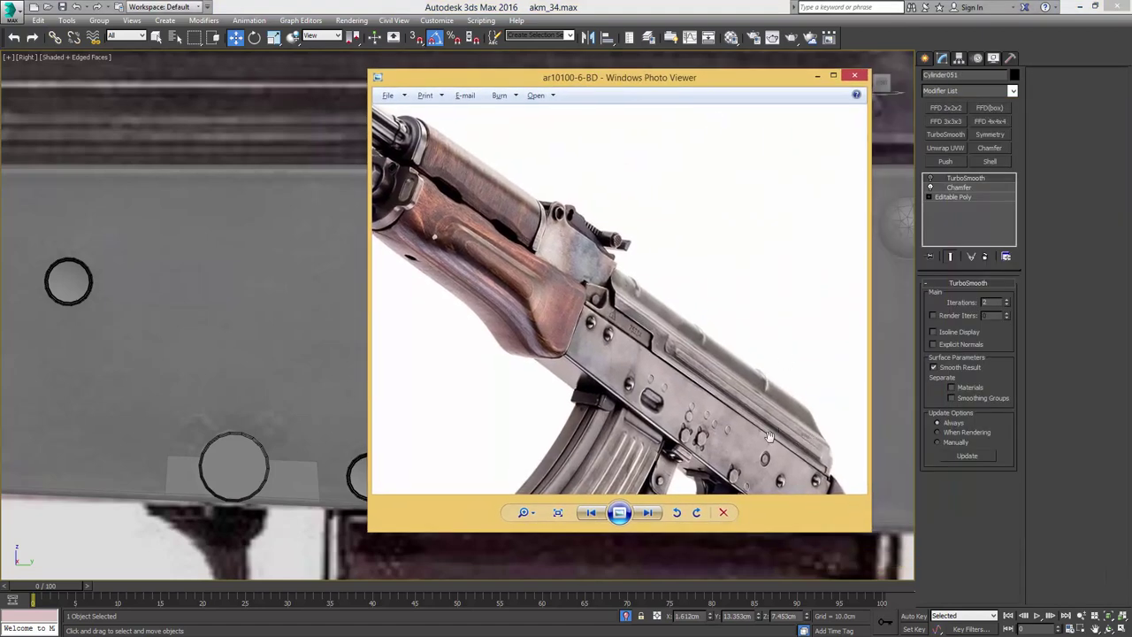
drag(778, 460, 717, 354)
scroll(650, 306, up, 4)
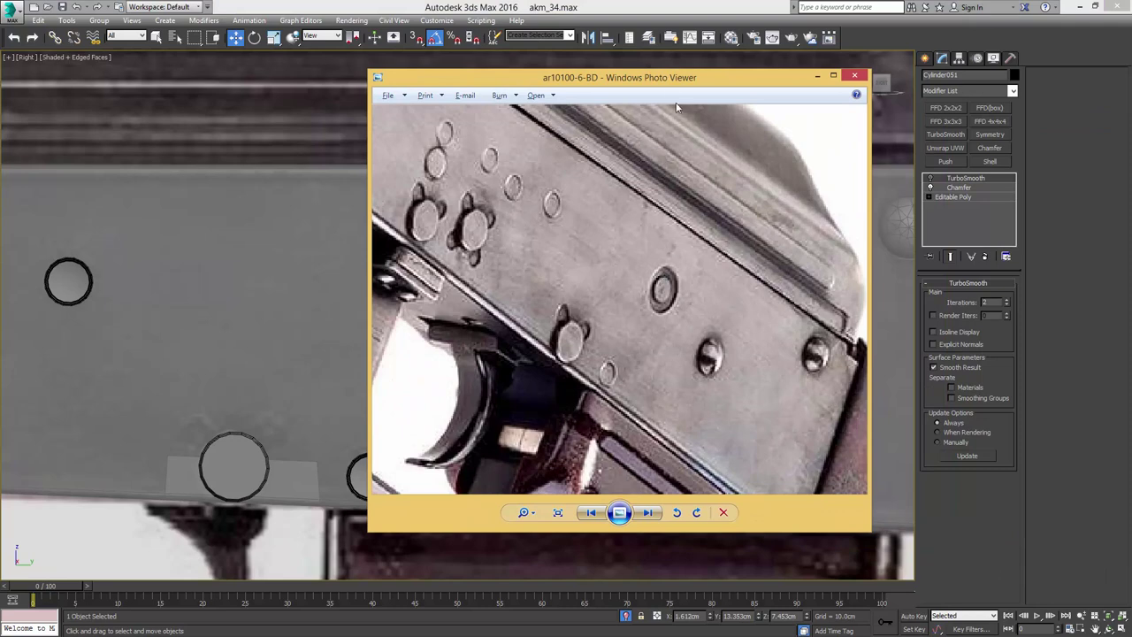
drag(664, 84, 1131, 115)
scroll(577, 318, up, 2)
middle_drag(576, 318, 704, 359)
scroll(503, 305, up, 5)
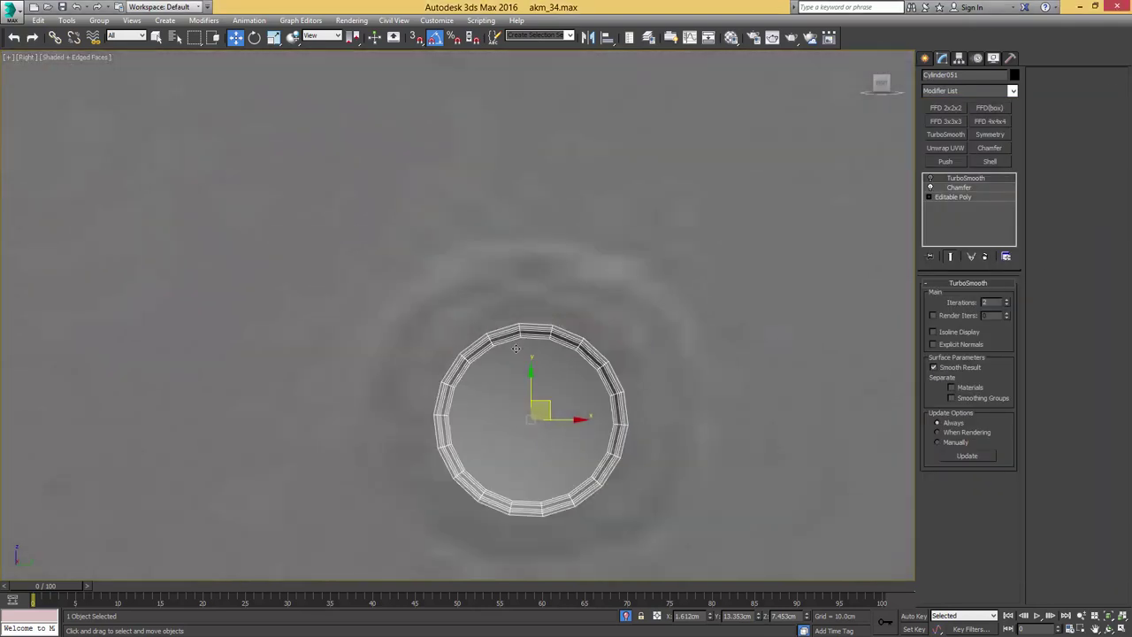
middle_drag(515, 348, 586, 269)
key(r)
drag(623, 322, 614, 300)
- Inset the front polygon of the enlarged double-ring rivet at its Editable Poly level
click(953, 197)
key(4)
click(649, 305)
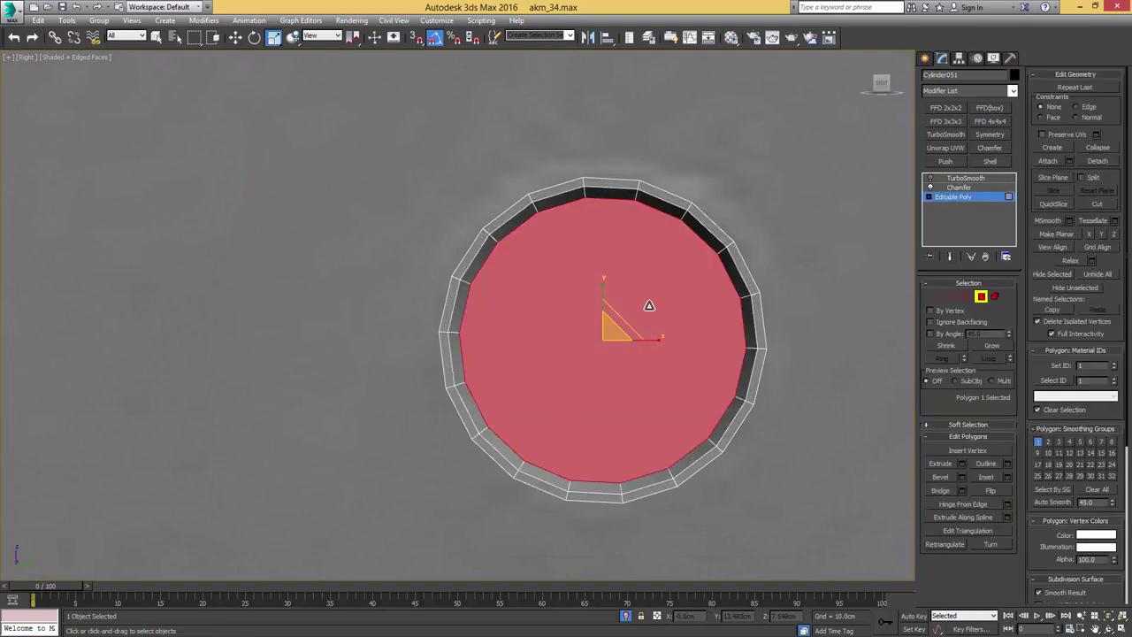
key(q)
key(shift+i)
drag(601, 321, 624, 356)
- Push the rivet's inset face outward about 0.09 cm along X to form a raised center
scroll(623, 356, down, 2)
alt+middle_drag(644, 369, 624, 354)
key(w)
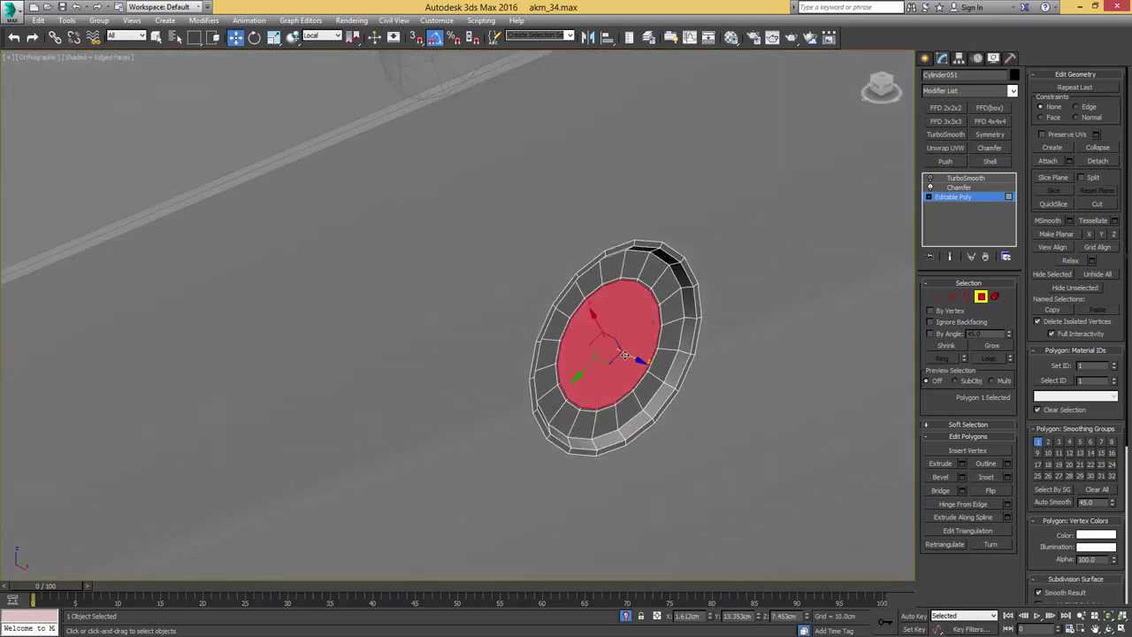
right_click(628, 356)
click(638, 310)
drag(639, 358, 646, 362)
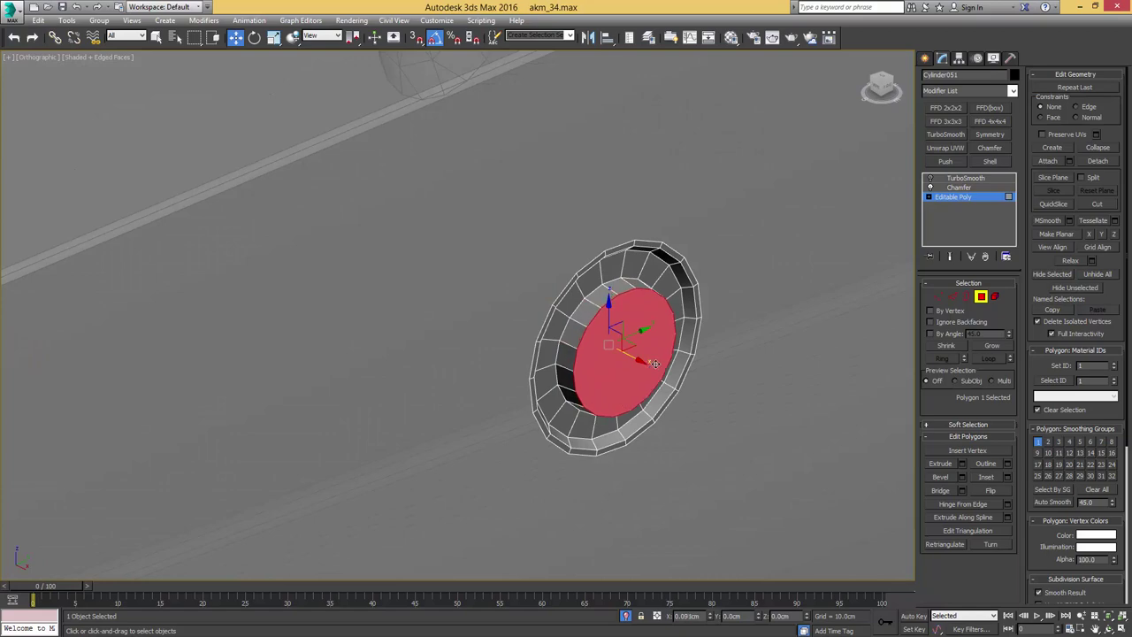
click(996, 348)
key(4)
- Turn on the double-ring rivet's TurboSmooth modifier and hide the edge display
scroll(757, 336, down, 3)
alt+middle_drag(809, 327, 758, 222)
click(957, 187)
click(929, 178)
key(F4)
scroll(758, 222, down, 5)
scroll(752, 226, up, 3)
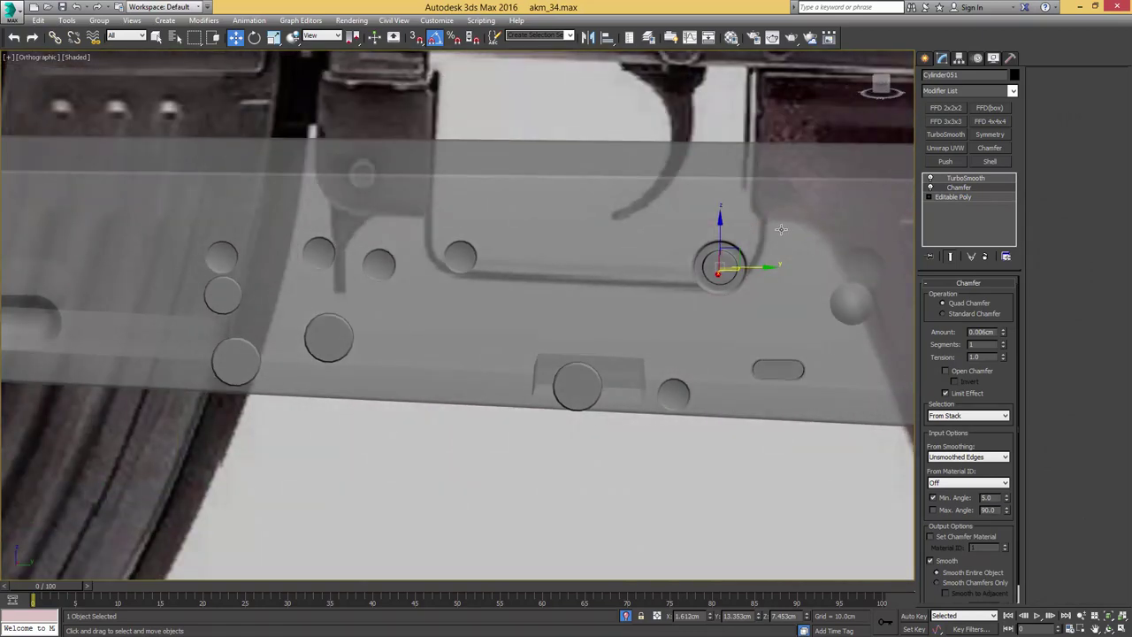
- Examine the receiver's rivet layout in both side views, comparing it with the reference marks through the see-through body
key(l)
key(z)
middle_drag(602, 281, 614, 253)
scroll(630, 263, down, 8)
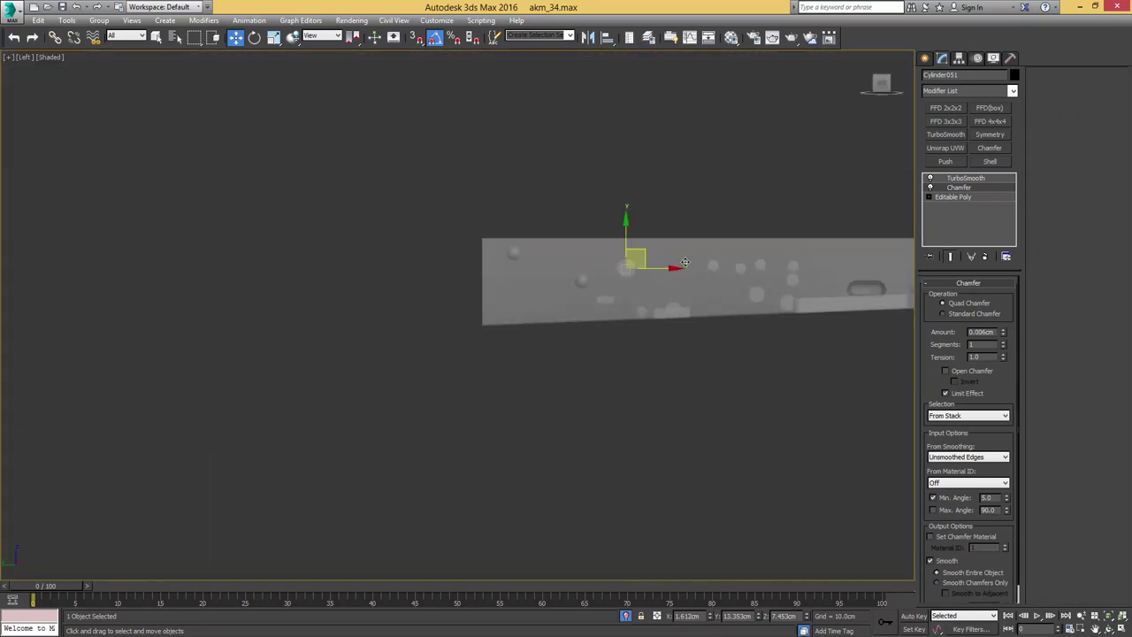
key(r)
key(z)
scroll(631, 262, down, 8)
key(q)
click(668, 257)
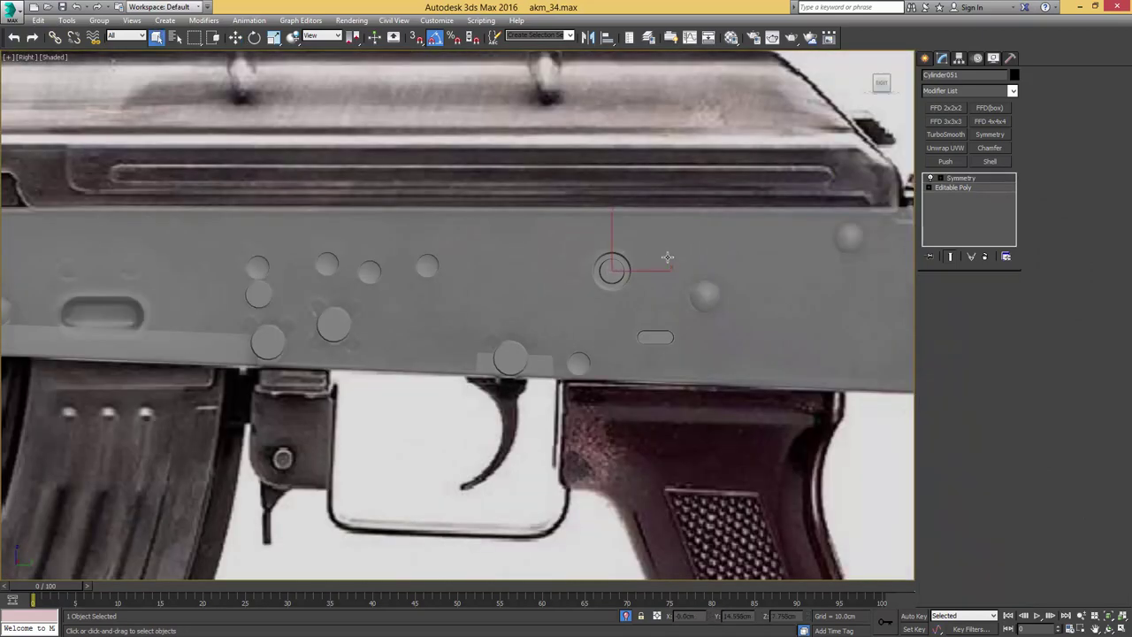
key(alt+x)
scroll(628, 263, down, 3)
scroll(588, 267, up, 3)
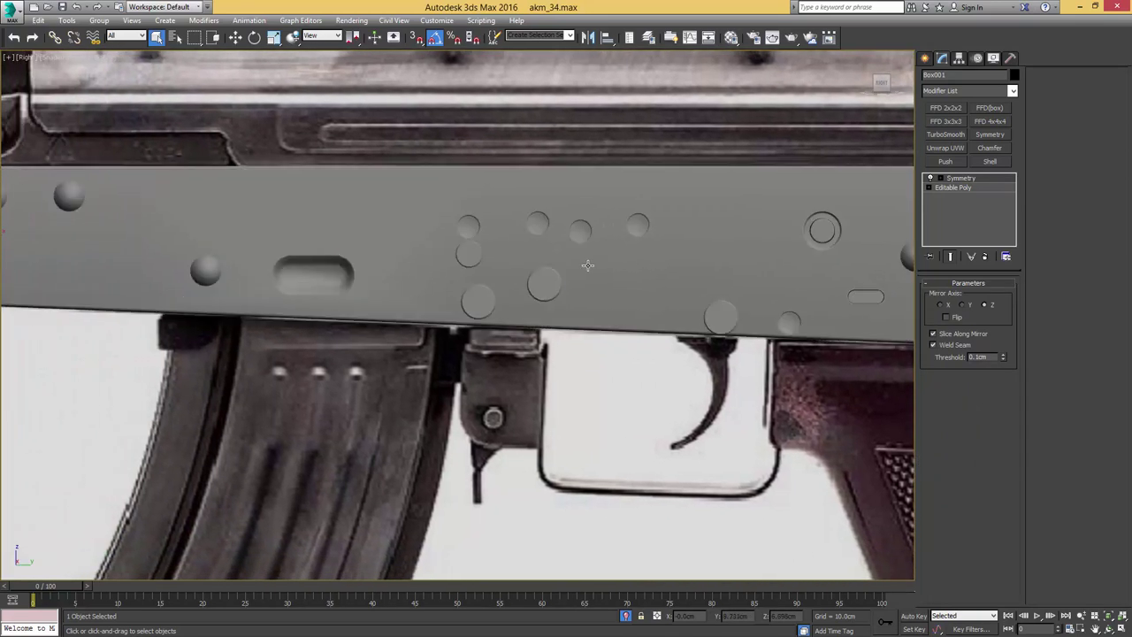
scroll(586, 267, down, 1)
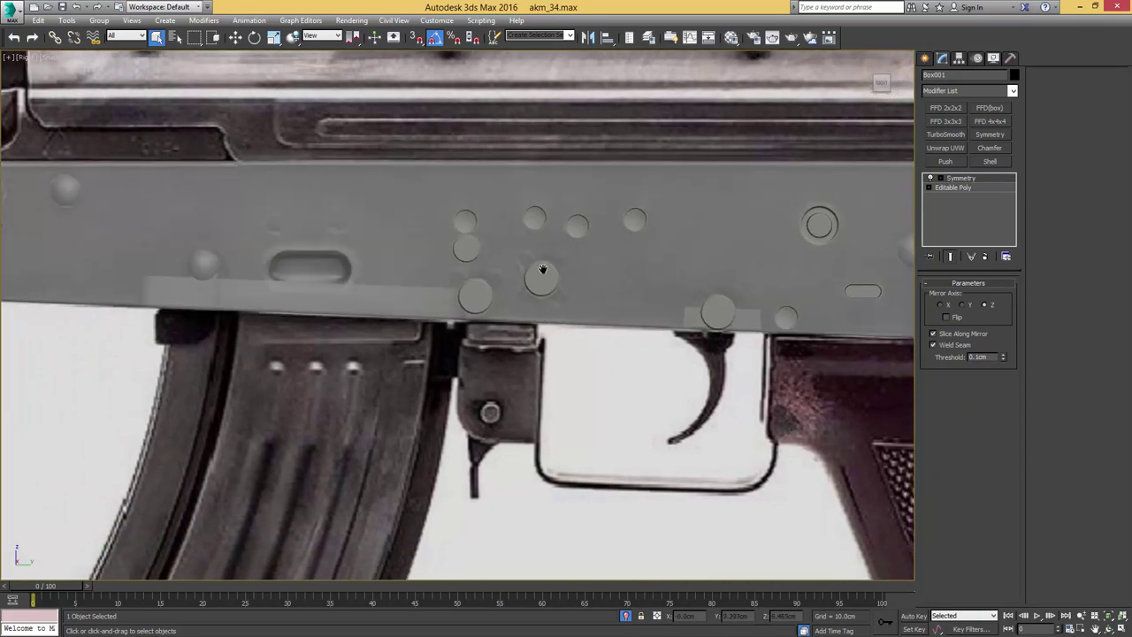
scroll(548, 256, up, 4)
scroll(507, 238, down, 3)
middle_drag(753, 253, 586, 262)
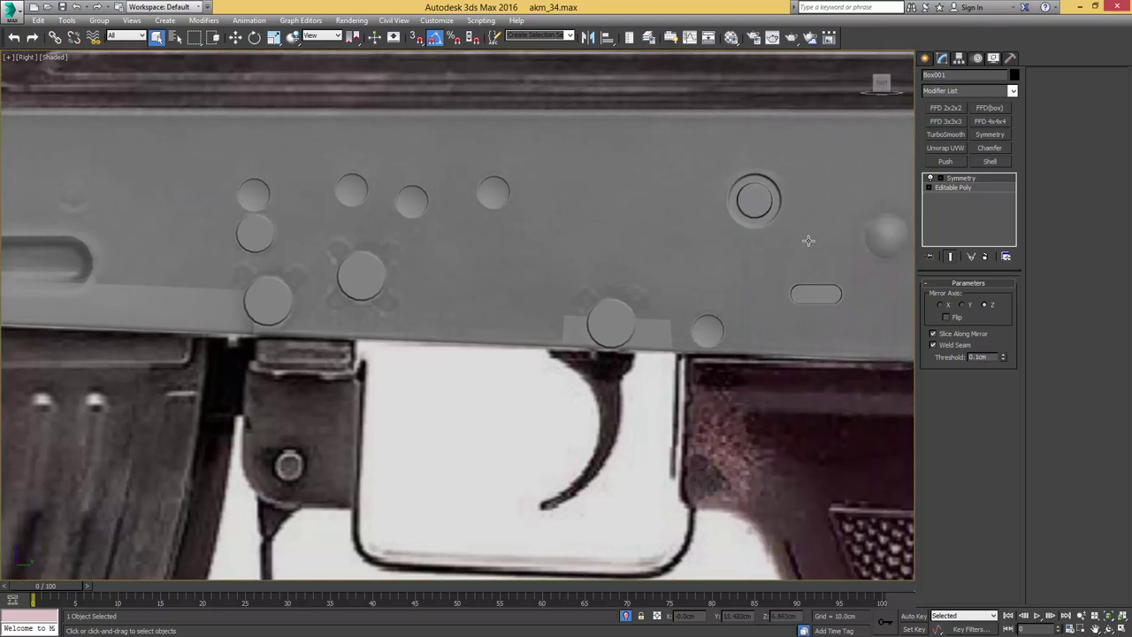
middle_drag(808, 242, 657, 255)
- Move the small oblong recess from near the grip onto the cross-shaped mark at the large rivet ahead of the trigger
click(663, 306)
middle_drag(595, 294, 693, 287)
key(w)
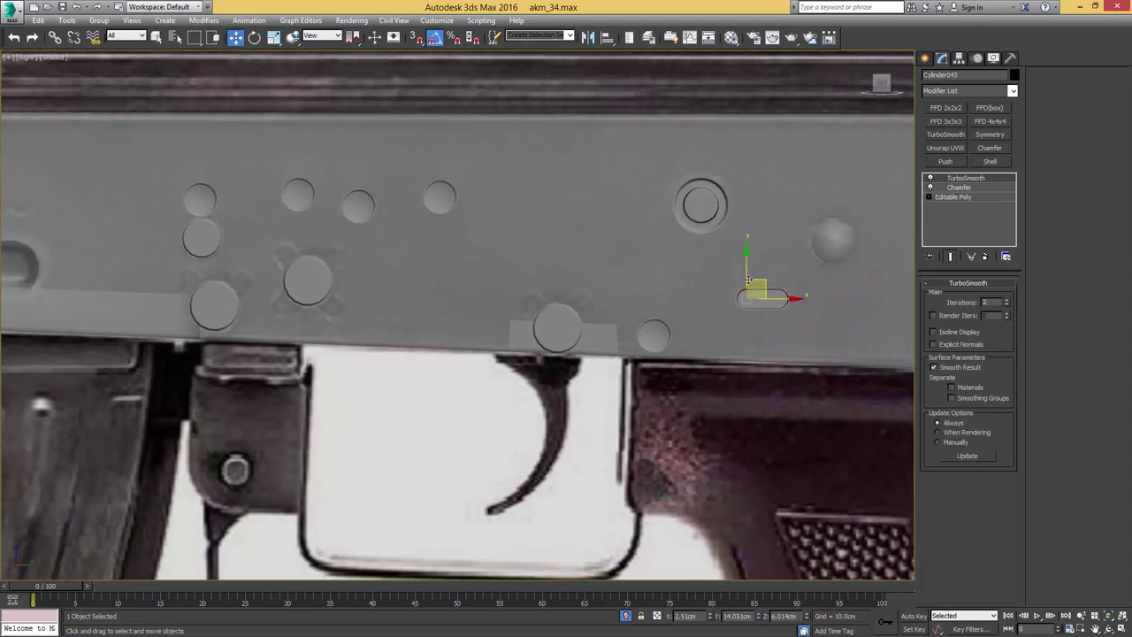
drag(758, 288, 306, 243)
middle_drag(313, 244, 481, 251)
scroll(480, 251, up, 4)
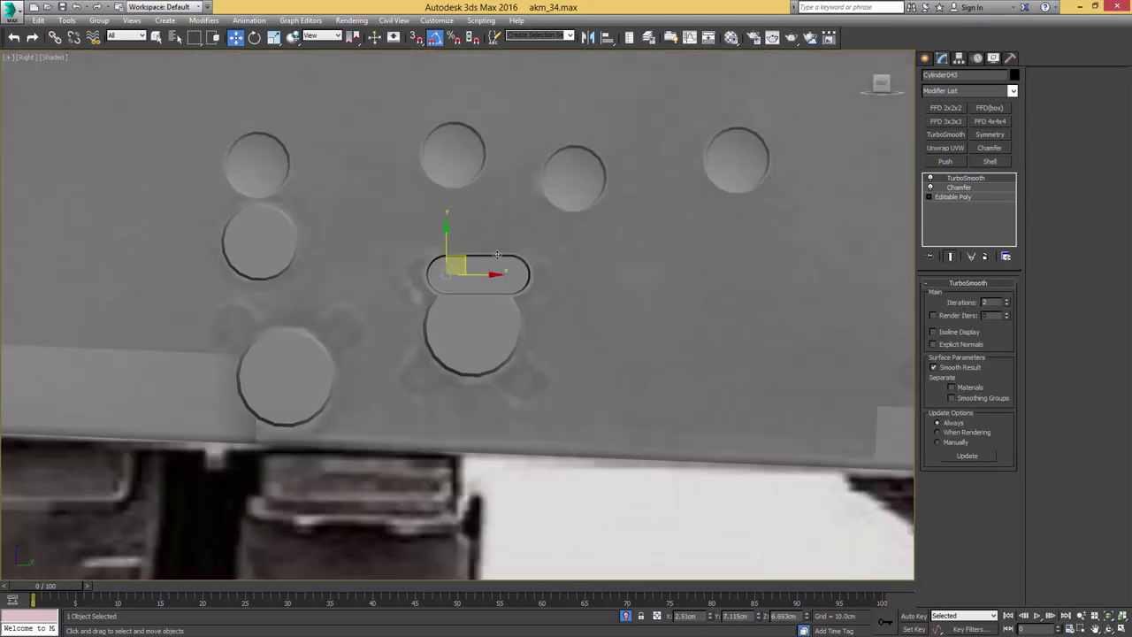
- Lengthen the oblong recess by moving its rear end vertices backward, and show the edges again
click(954, 196)
key(1)
scroll(542, 242, up, 3)
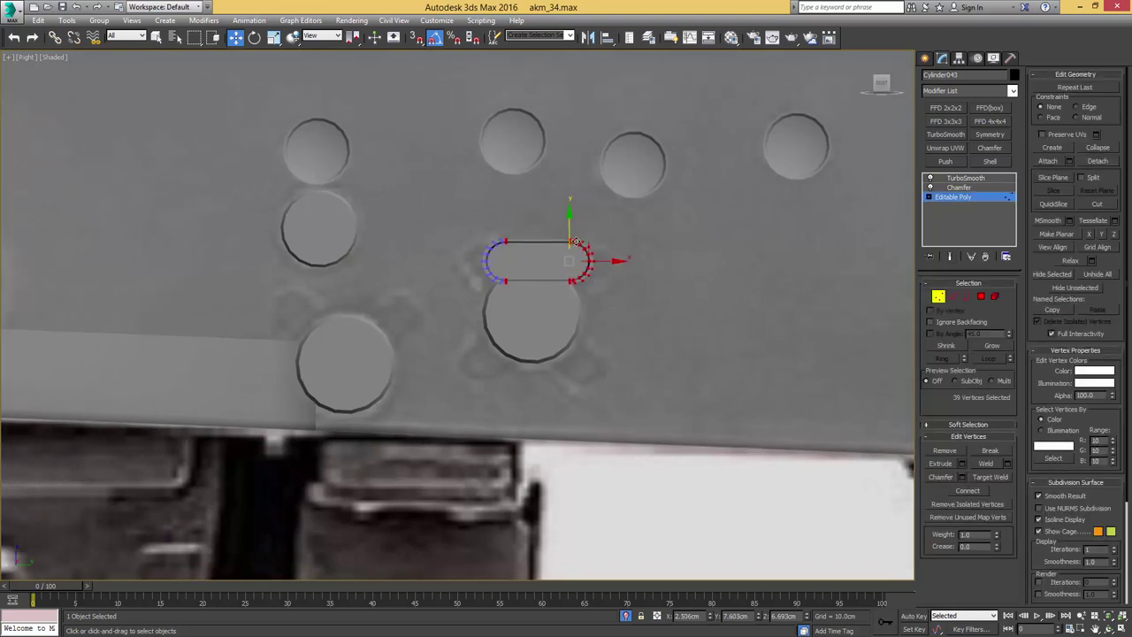
drag(637, 267, 755, 261)
key(1)
key(F4)
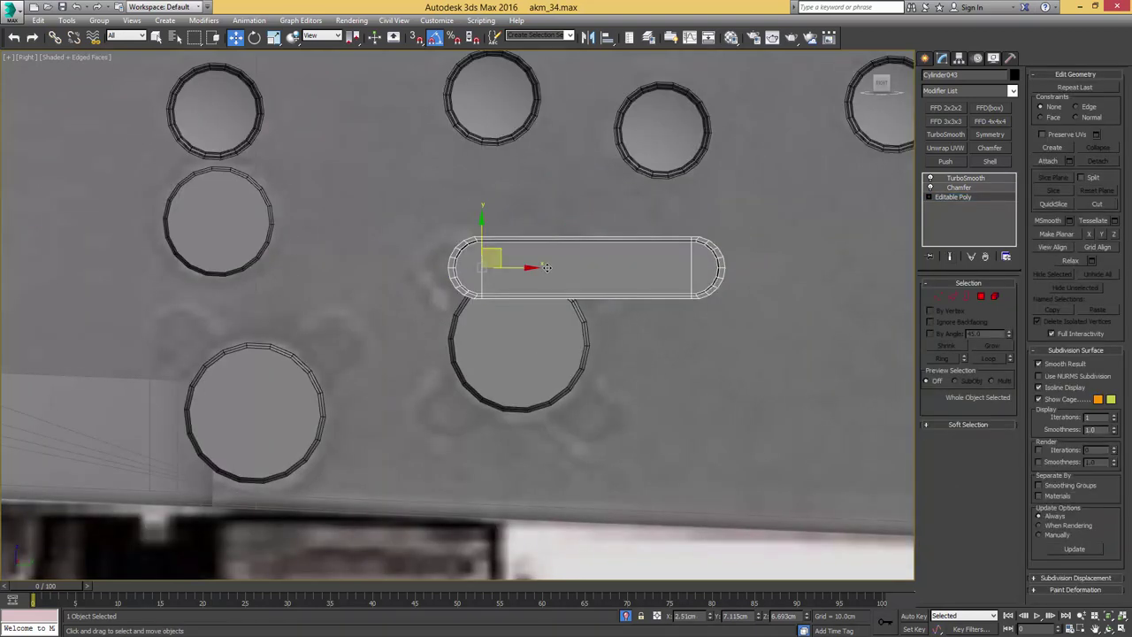
- Scale down the oblong recess's floor polygons to slope its walls, narrowing their height to 92%
scroll(601, 266, up, 2)
key(4)
key(ctrl+a)
scroll(616, 259, up, 3)
scroll(616, 259, up, 2)
key(r)
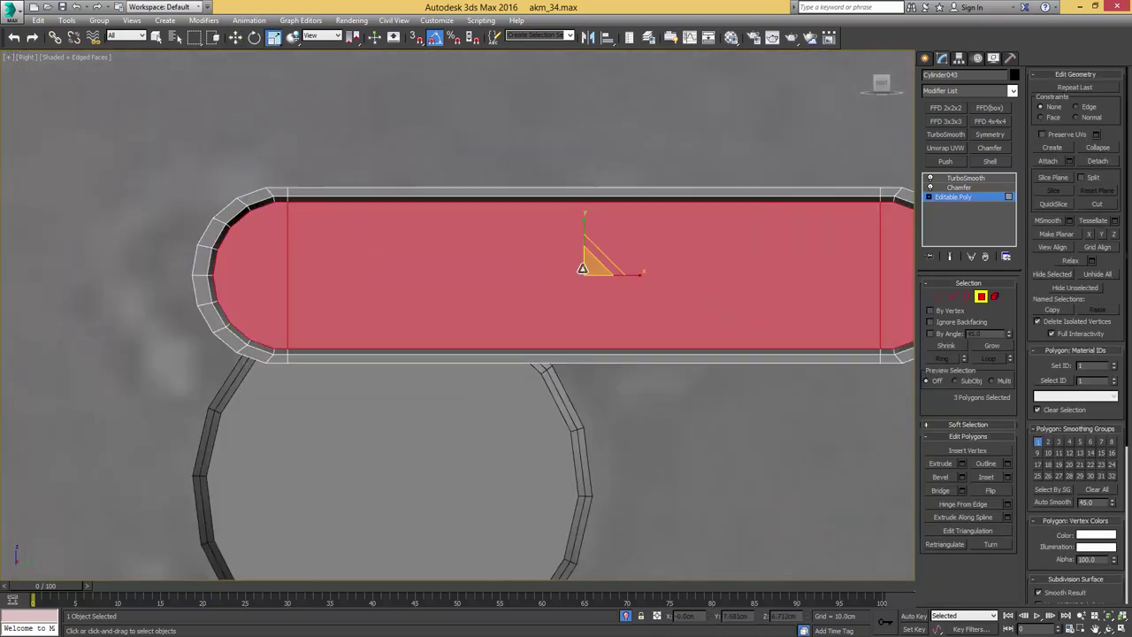
drag(590, 272, 589, 269)
drag(584, 218, 583, 219)
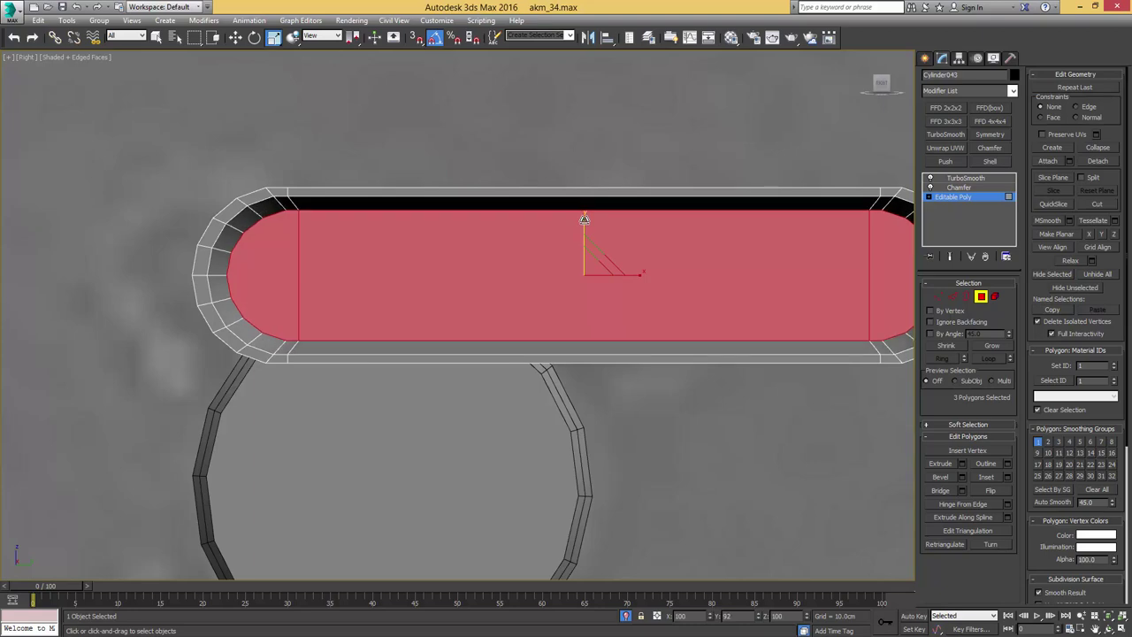
scroll(585, 230, down, 3)
key(4)
- Rotate the oblong recess 45 degrees in the side view to follow one diagonal of the cross-shaped mark
scroll(604, 232, down, 3)
middle_drag(601, 233, 645, 229)
scroll(617, 224, up, 5)
key(e)
drag(692, 214, 582, 337)
key(w)
- Scale the rotated oblong recess down to about 33% along its depth to make it shallower
scroll(582, 337, down, 5)
alt+middle_drag(582, 337, 614, 338)
scroll(614, 339, up, 6)
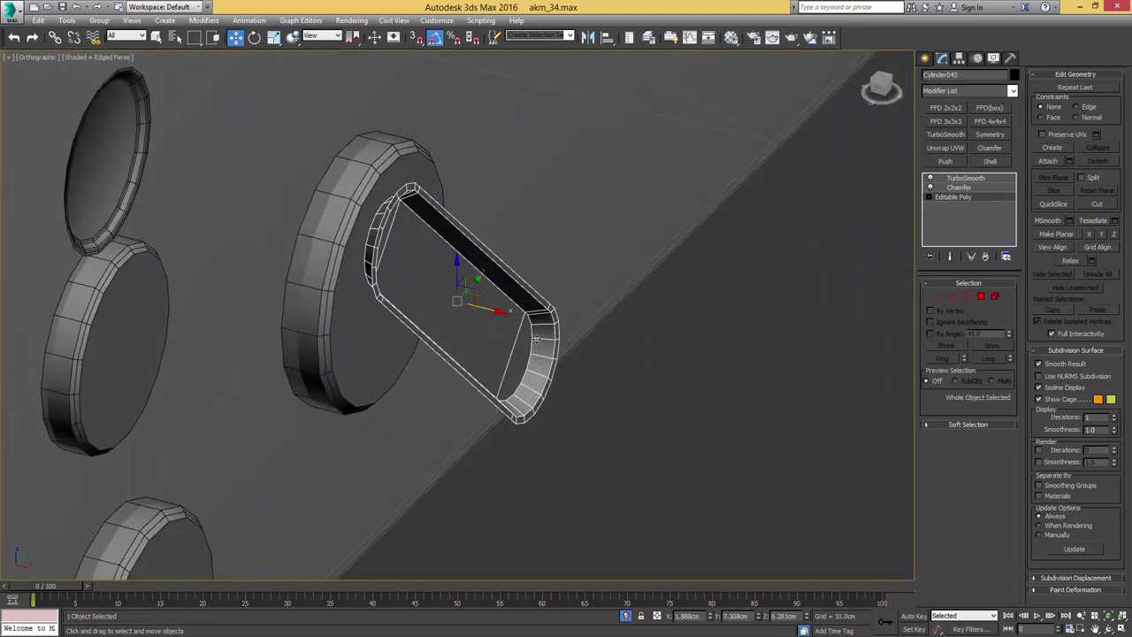
key(r)
drag(507, 311, 445, 295)
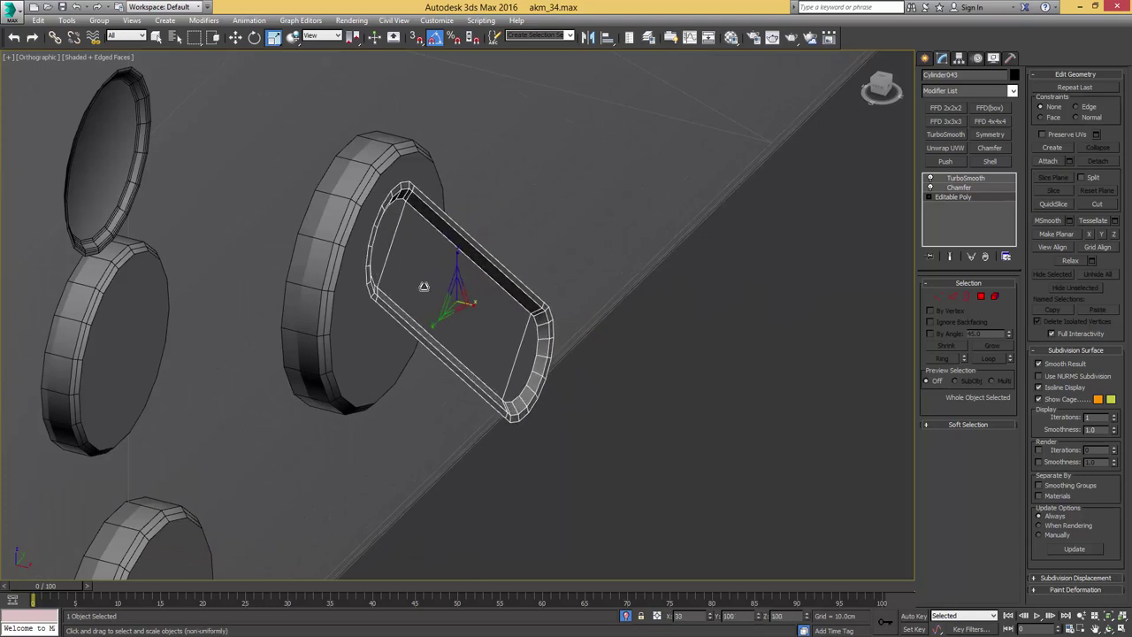
middle_drag(479, 292, 564, 332)
- Move the shallow recess inward against the receiver's side behind the large rivet, and check its fit in the side view with edges hidden
key(w)
key(t)
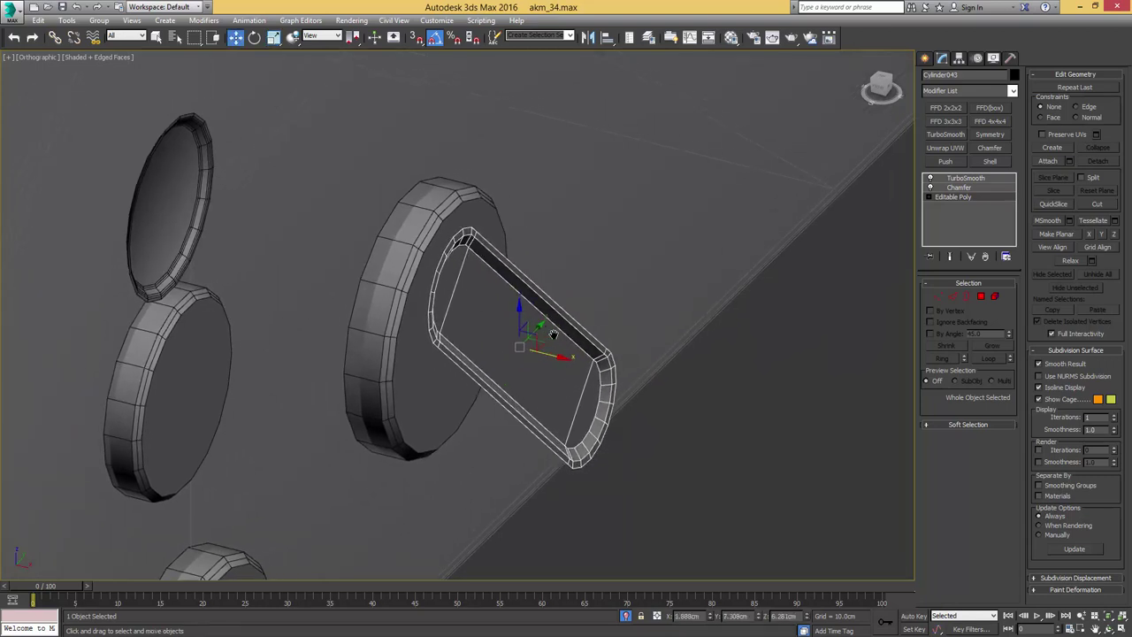
drag(611, 377, 514, 357)
scroll(538, 352, down, 6)
mouse_move(554, 360)
alt+middle_down()
mouse_move(444, 276)
mouse_move(505, 311)
alt+middle_up()
scroll(505, 311, up, 2)
key(F4)
key(r)
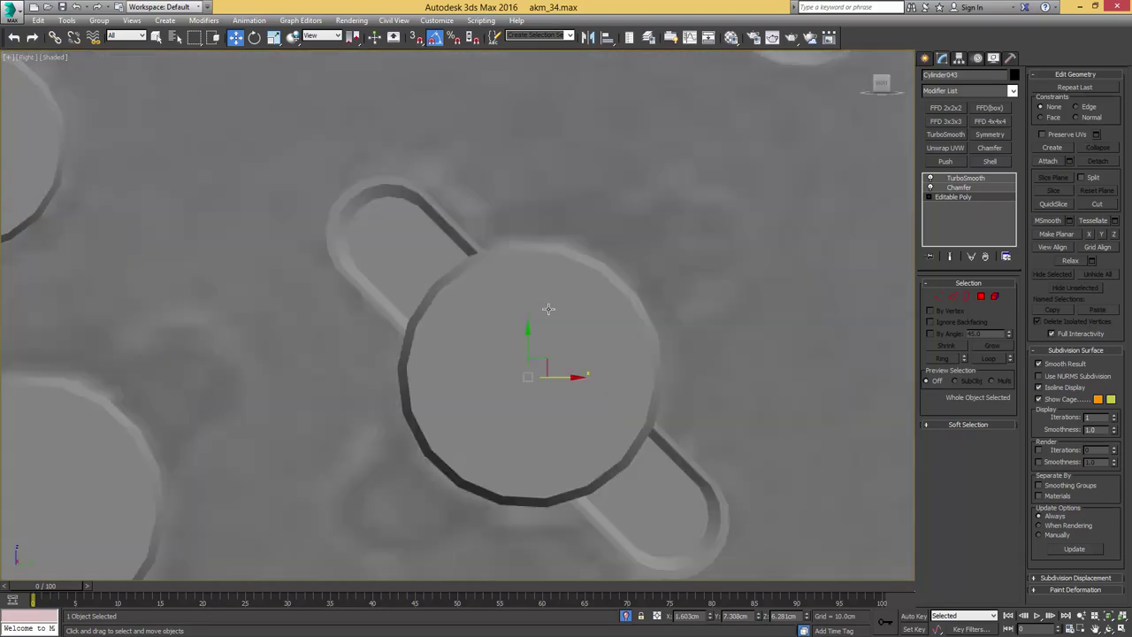
scroll(547, 308, down, 4)
scroll(563, 323, up, 3)
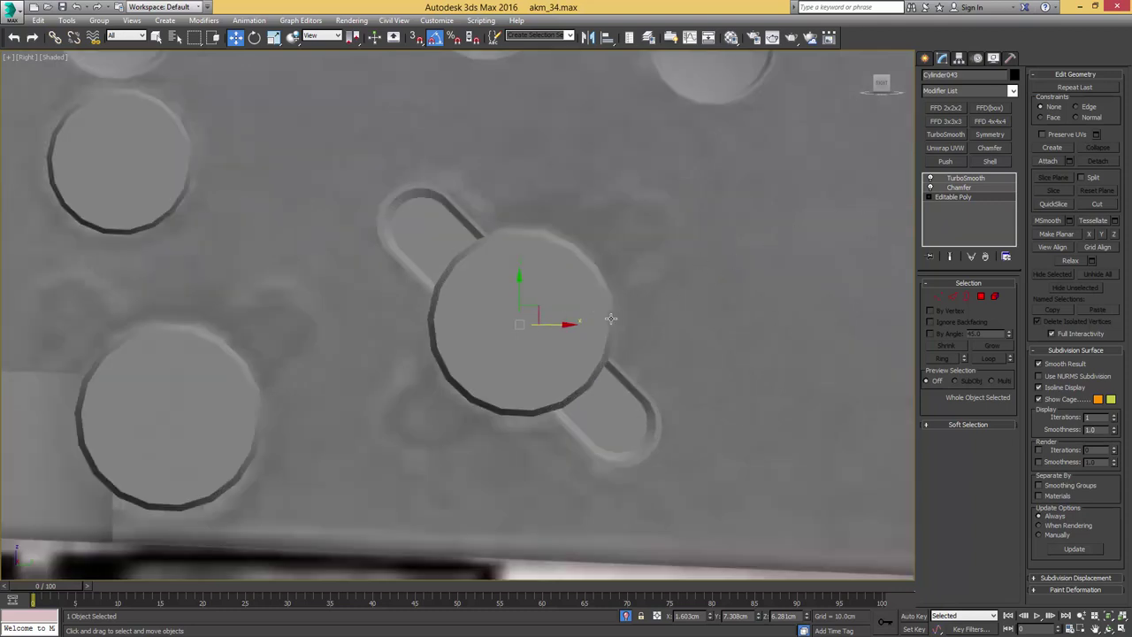
- Clone the diagonal recess as a copy rotated 90 degrees to complete the cross around the large rivet
key(e)
key(F4)
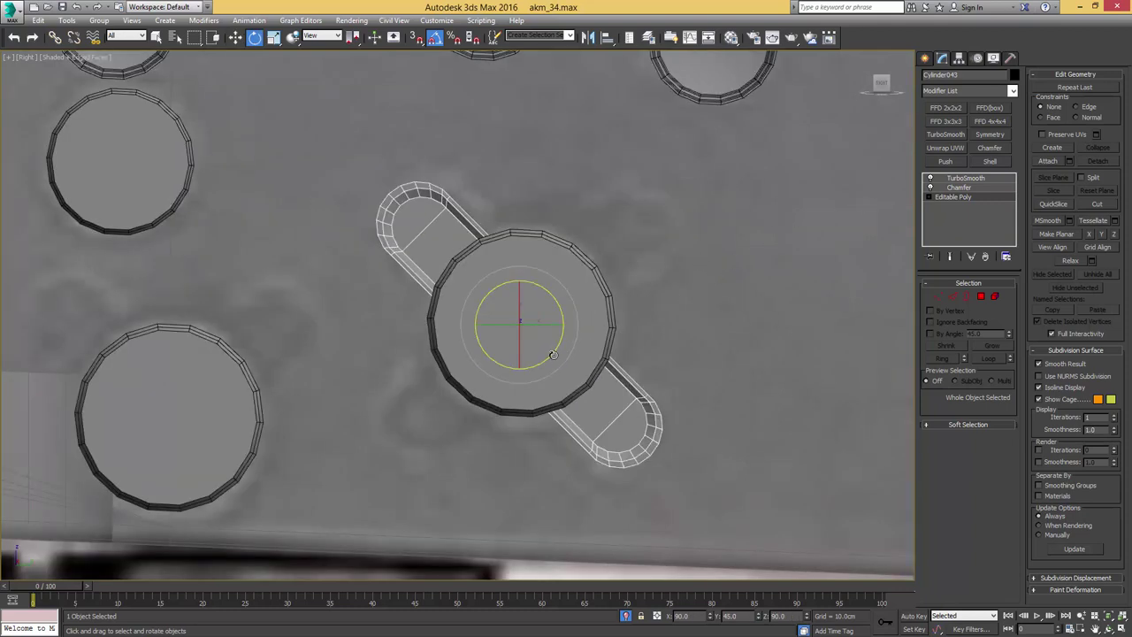
mouse_move(552, 354)
shift+mouse_down()
mouse_move(564, 327)
mouse_move(559, 291)
shift+mouse_up()
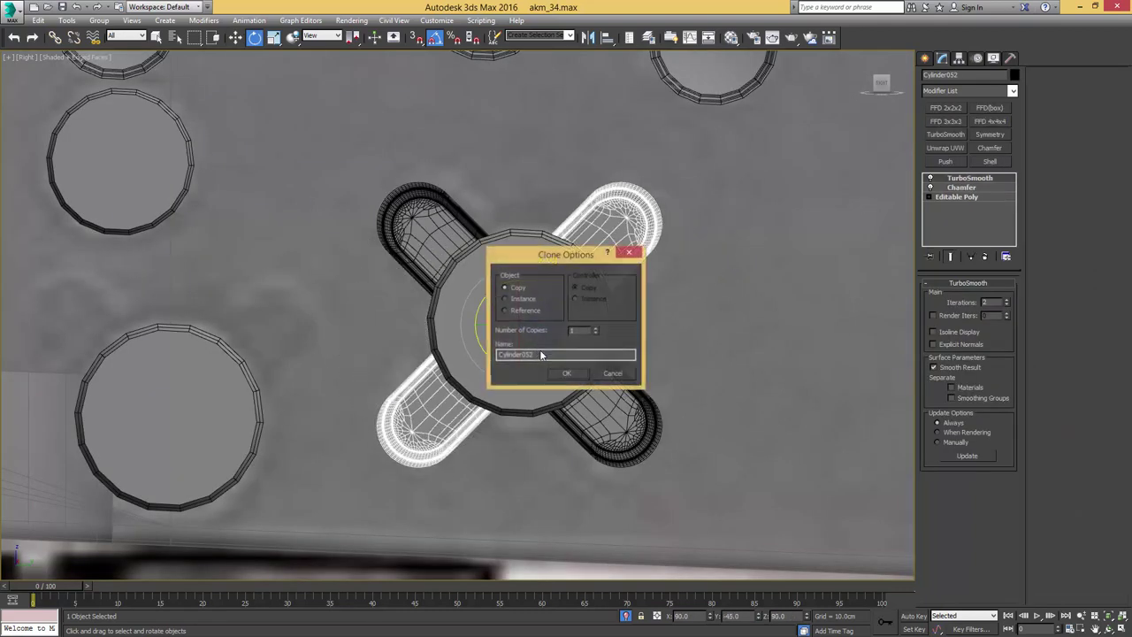
click(570, 374)
key(F4)
- Copy one diagonal arm of the cross forward to the large rivet above the magazine catch
scroll(567, 296, down, 4)
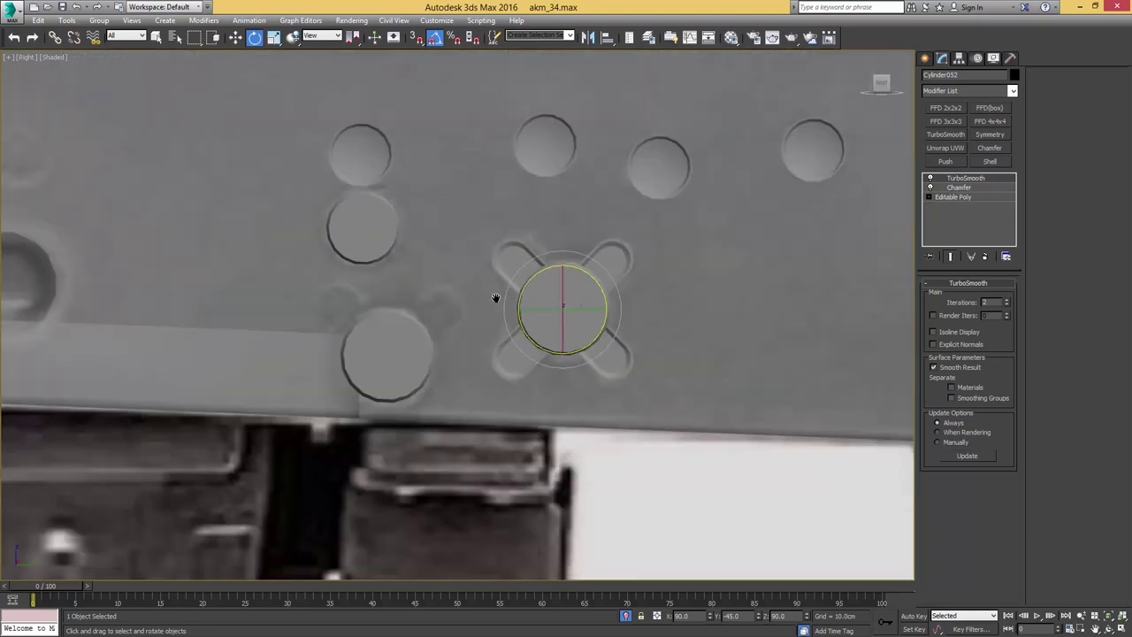
middle_drag(495, 298, 671, 275)
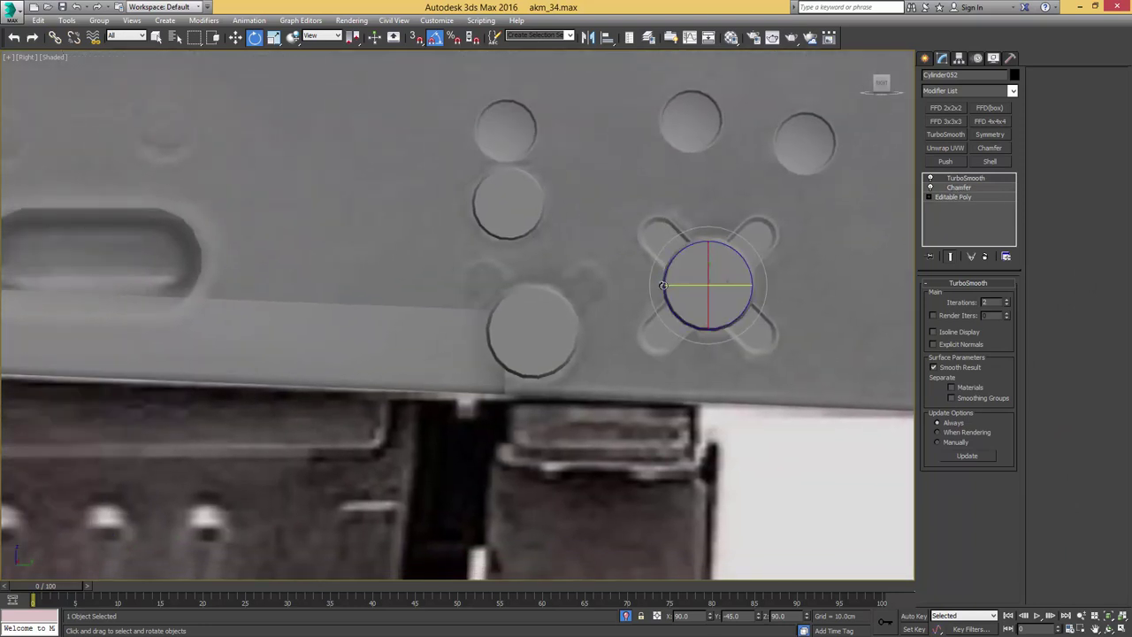
scroll(534, 336, up, 3)
key(w)
mouse_move(798, 246)
shift+mouse_down()
mouse_move(756, 241)
mouse_move(588, 287)
shift+mouse_up()
click(567, 373)
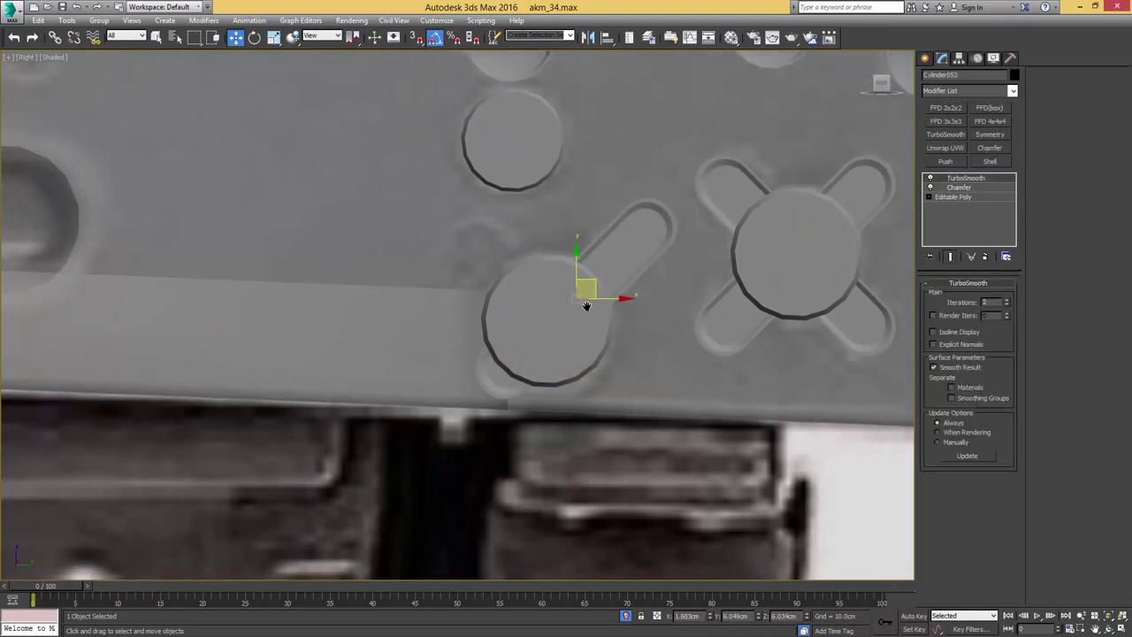
- Connect the copied recess's long edges in wireframe to cut a new edge loop across its middle
scroll(586, 298, up, 2)
key(F4)
click(953, 196)
key(2)
key(F3)
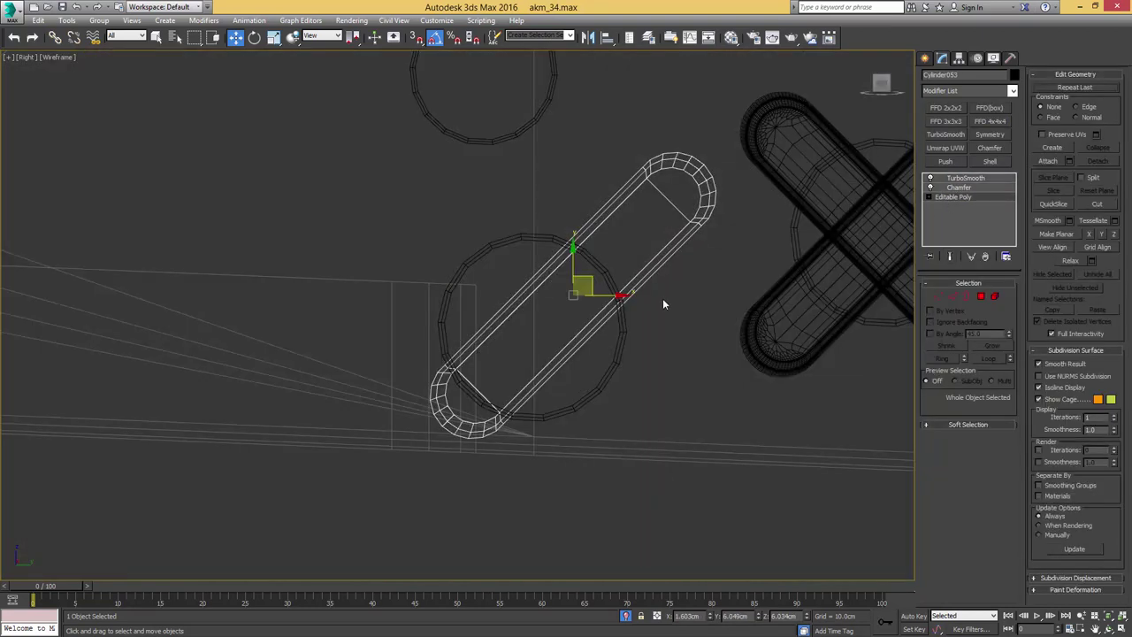
drag(544, 271, 550, 280)
key(alt+r)
key(ctrl+shift+e)
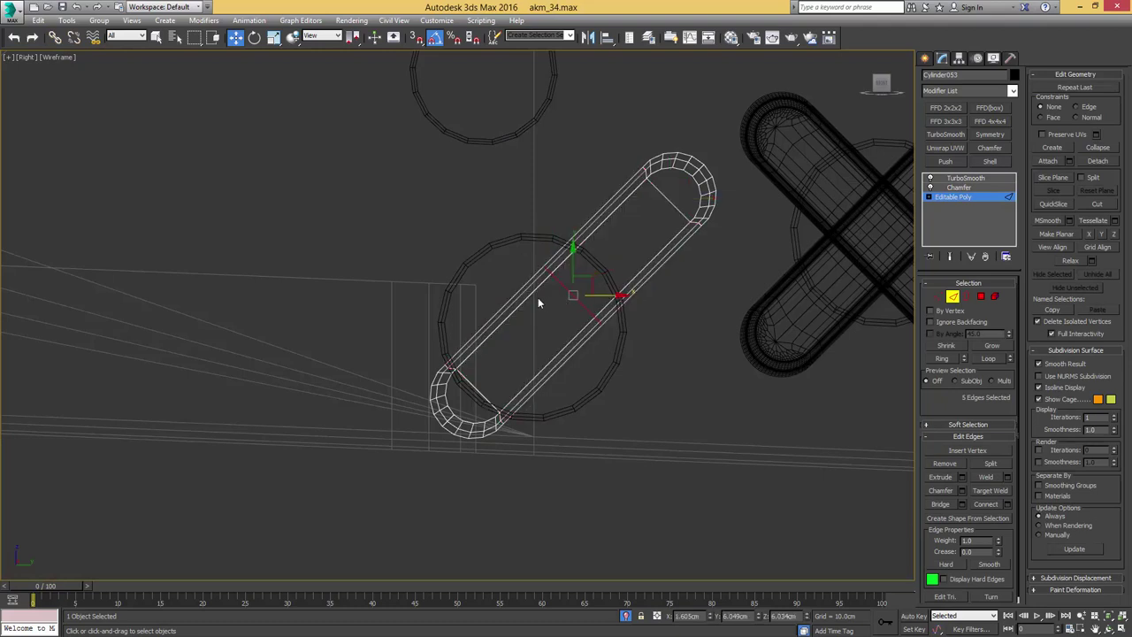
click(502, 321)
key(alt+r)
key(ctrl+shift+e)
- Delete the copied recess's lower half, move the remaining arm onto the mark at the rivet's upper rear, and return to its TurboSmooth level
key(4)
drag(563, 305, 563, 310)
key(Delete)
mouse_move(584, 288)
middle_down()
mouse_move(579, 324)
mouse_move(618, 309)
middle_up()
key(4)
key(F3)
drag(607, 317, 566, 354)
click(953, 179)
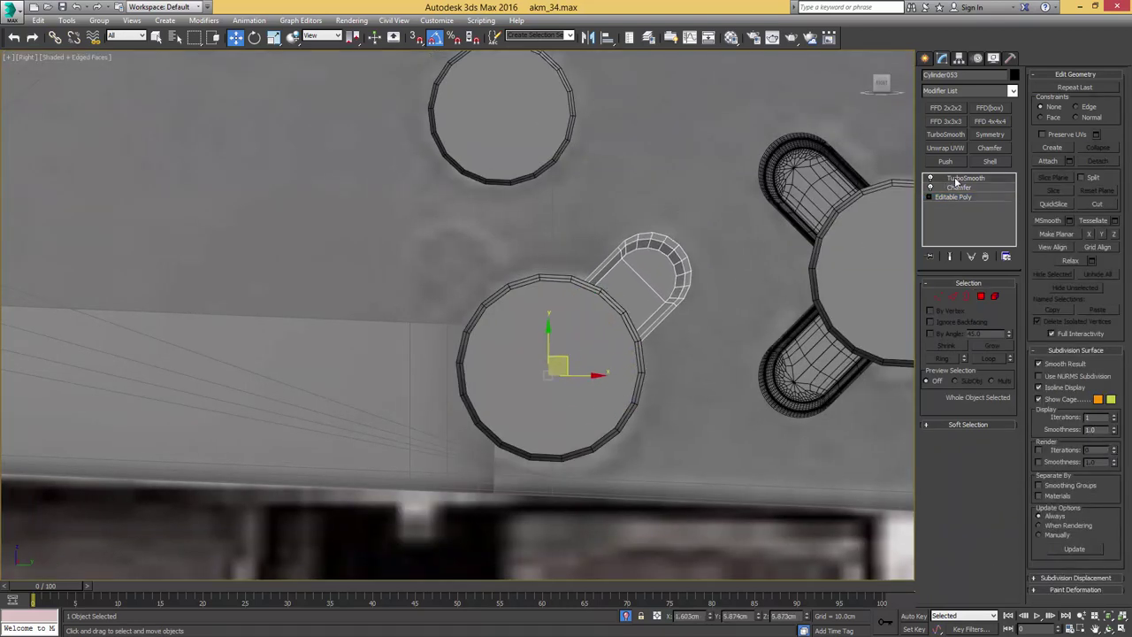
- Clone the short arm as a copy rotated onto the mark at the forward large rivet's upper front, and hide the edges
key(e)
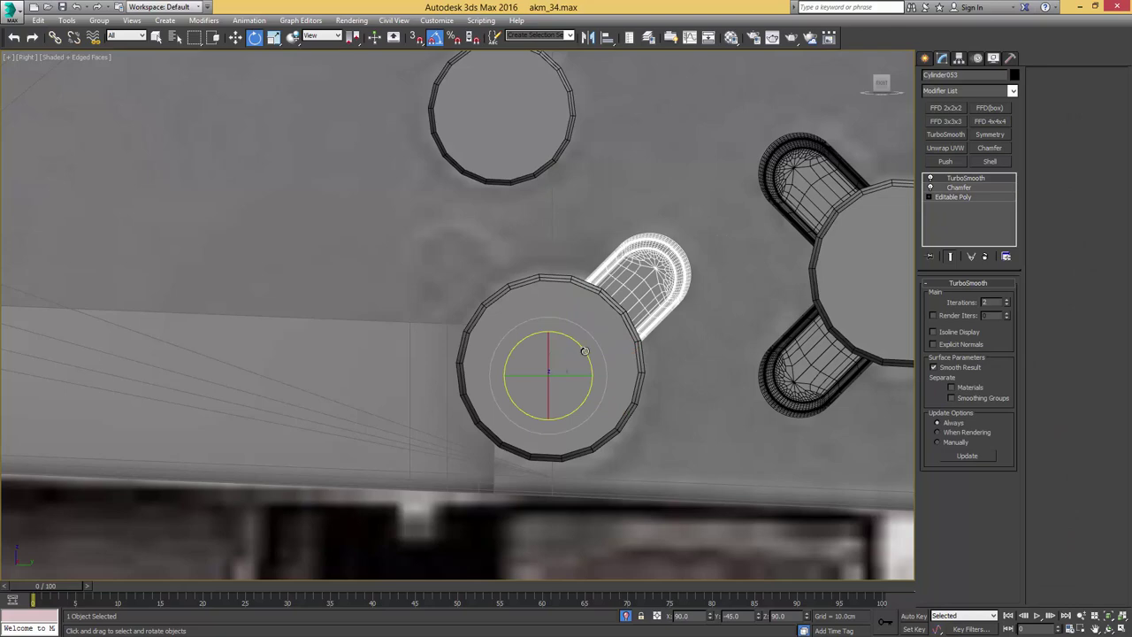
shift+drag(584, 351, 566, 364)
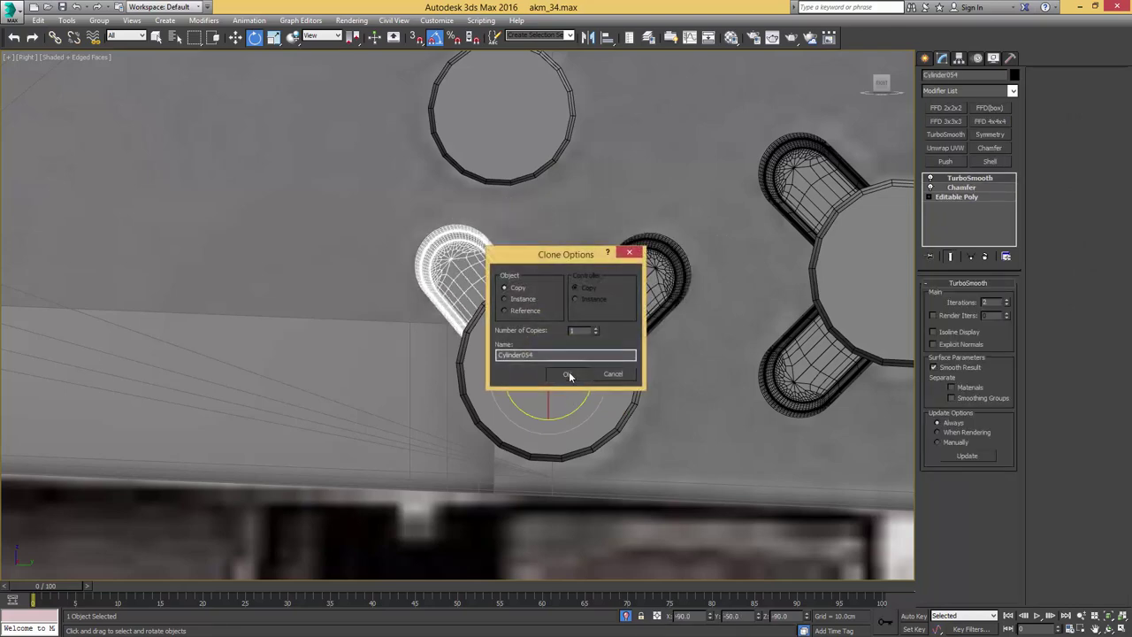
click(570, 376)
key(F4)
scroll(539, 301, down, 6)
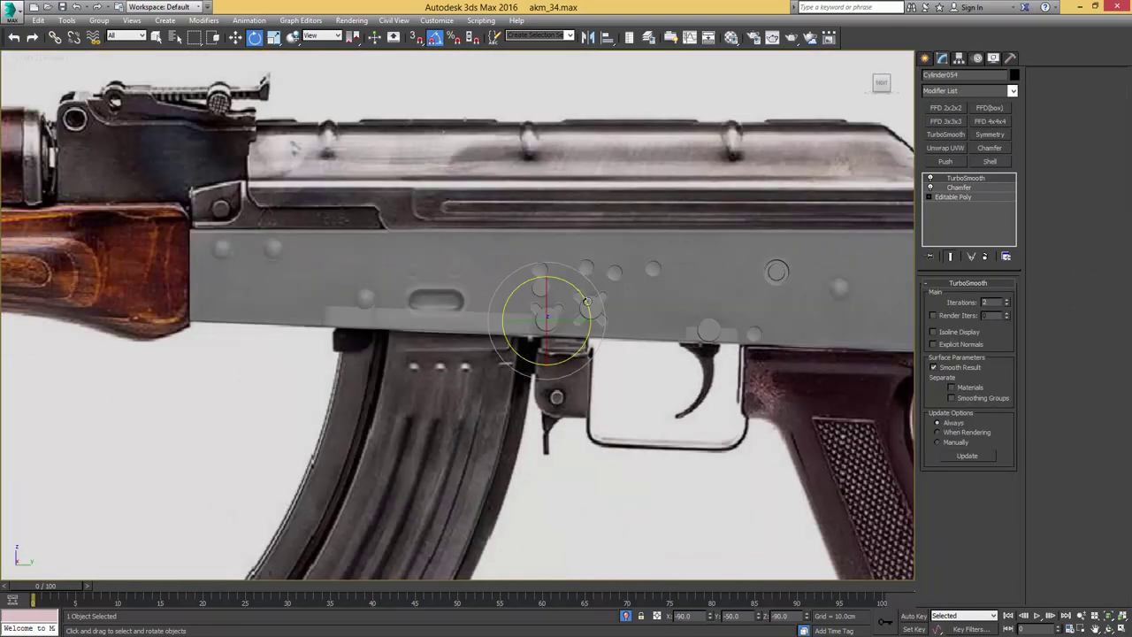
- Select the receiver, inspect its side details in perspective, and exit isolation to show the whole rifle
key(q)
click(657, 291)
scroll(657, 293, down, 3)
alt+middle_drag(657, 292, 527, 316)
scroll(611, 312, up, 6)
scroll(619, 318, down, 4)
scroll(531, 325, down, 3)
key(alt+q)
scroll(558, 312, down, 3)
scroll(563, 314, up, 4)
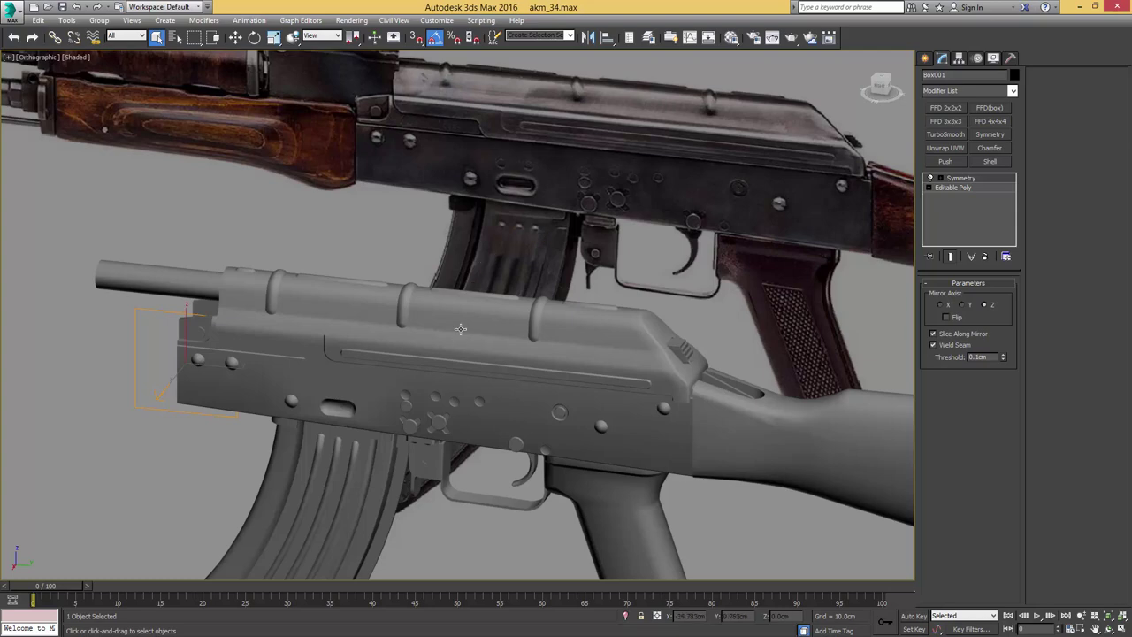
- Return to the right view of the rifle, select the receiver and make it see-through
click(404, 395)
key(r)
middle_drag(453, 311, 493, 298)
scroll(499, 294, up, 6)
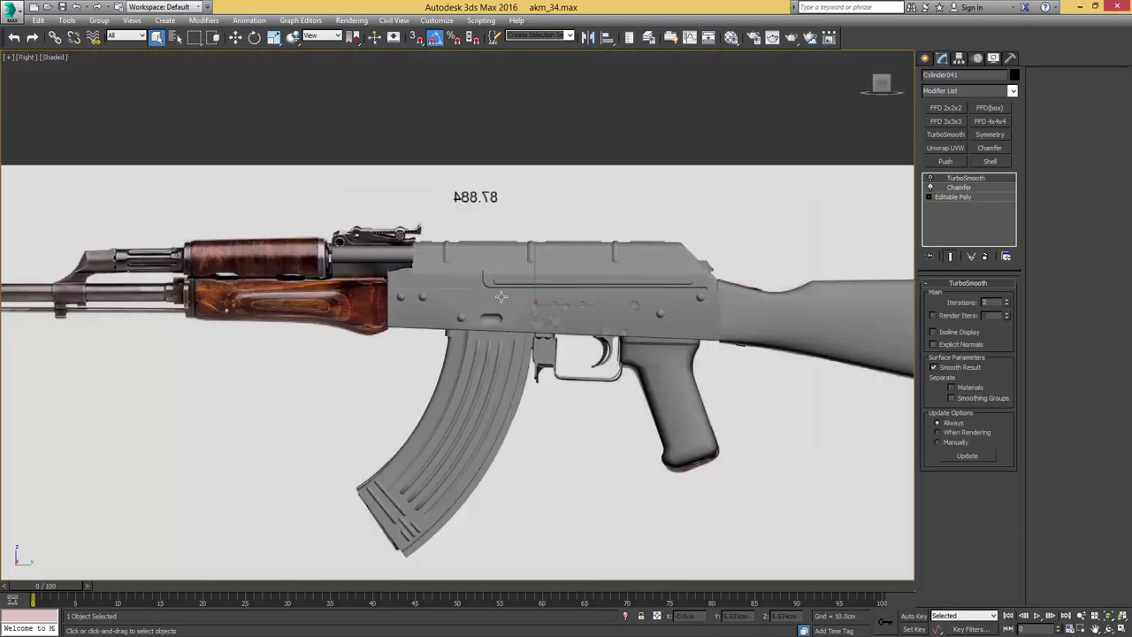
scroll(513, 307, up, 3)
click(518, 313)
key(alt+x)
- Add the reference image plane to the receiver selection and show the edges around the rivets
scroll(516, 302, up, 4)
scroll(493, 288, down, 8)
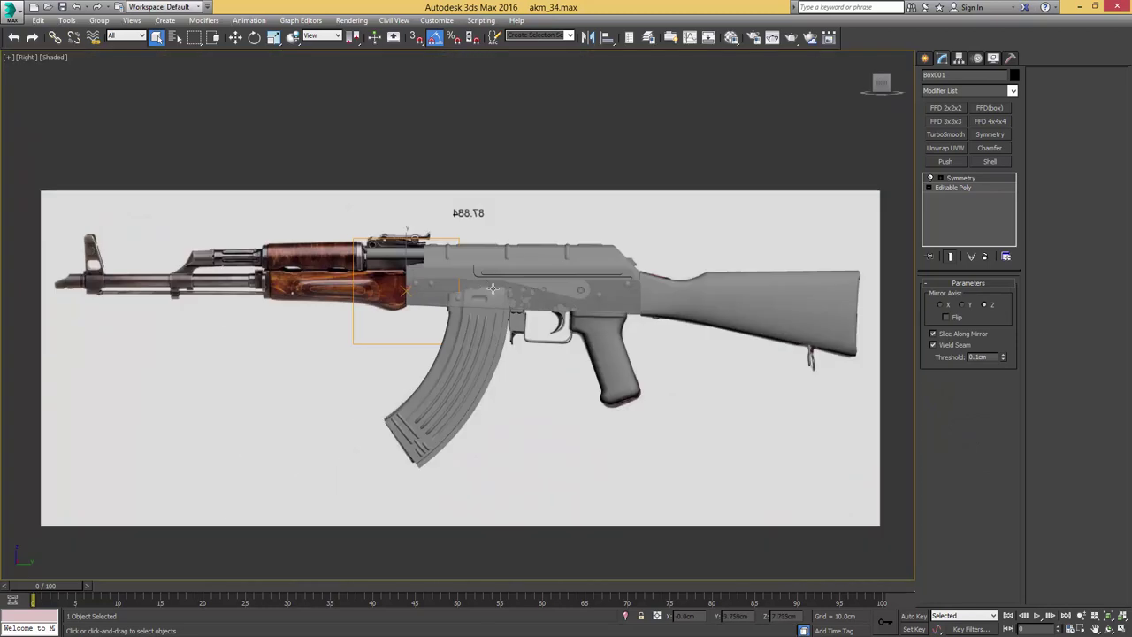
ctrl+click(506, 219)
scroll(517, 285, up, 8)
key(F4)
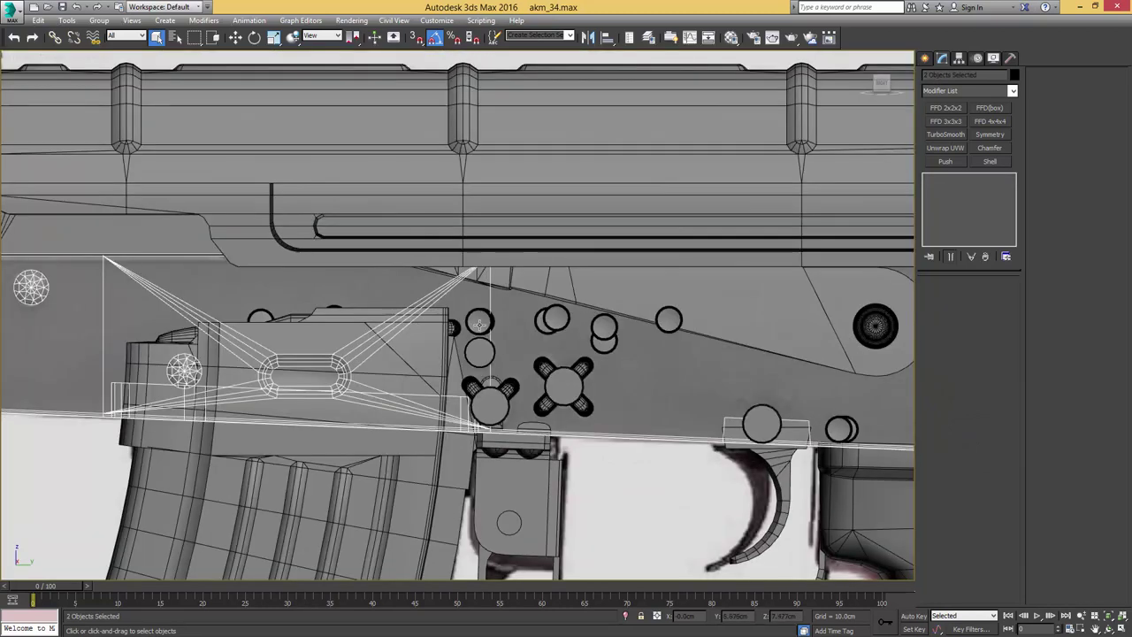
- Clone the ringed pin at the rear of the magazine well twice, placing the copies over the two small pins above the oval recess
ctrl+click(479, 322)
scroll(478, 323, down, 10)
scroll(554, 290, up, 12)
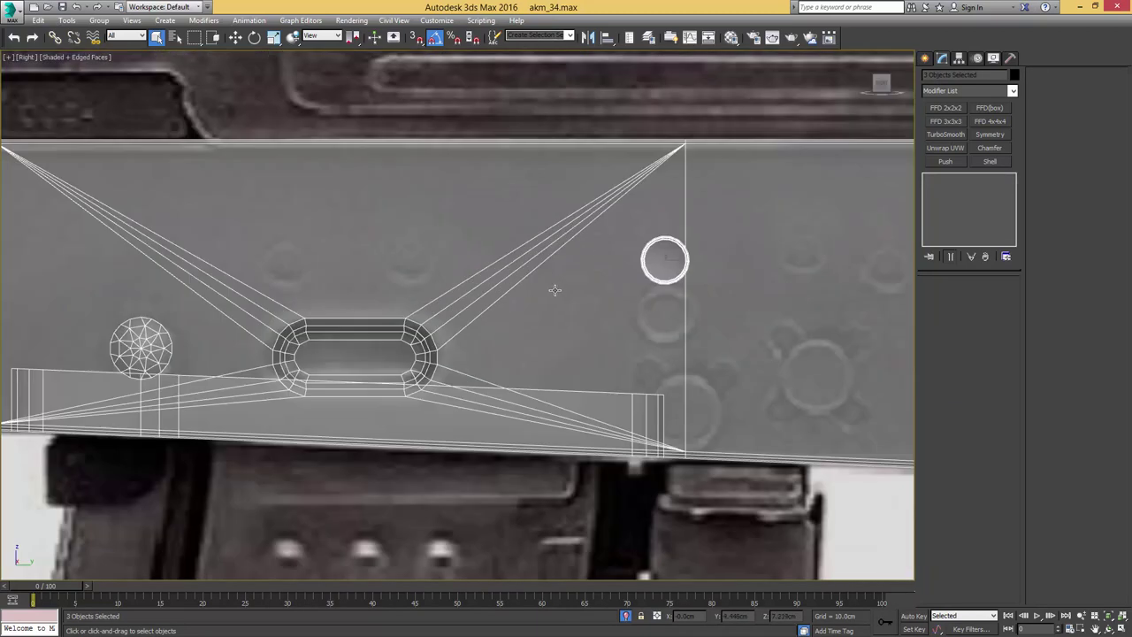
click(672, 257)
key(w)
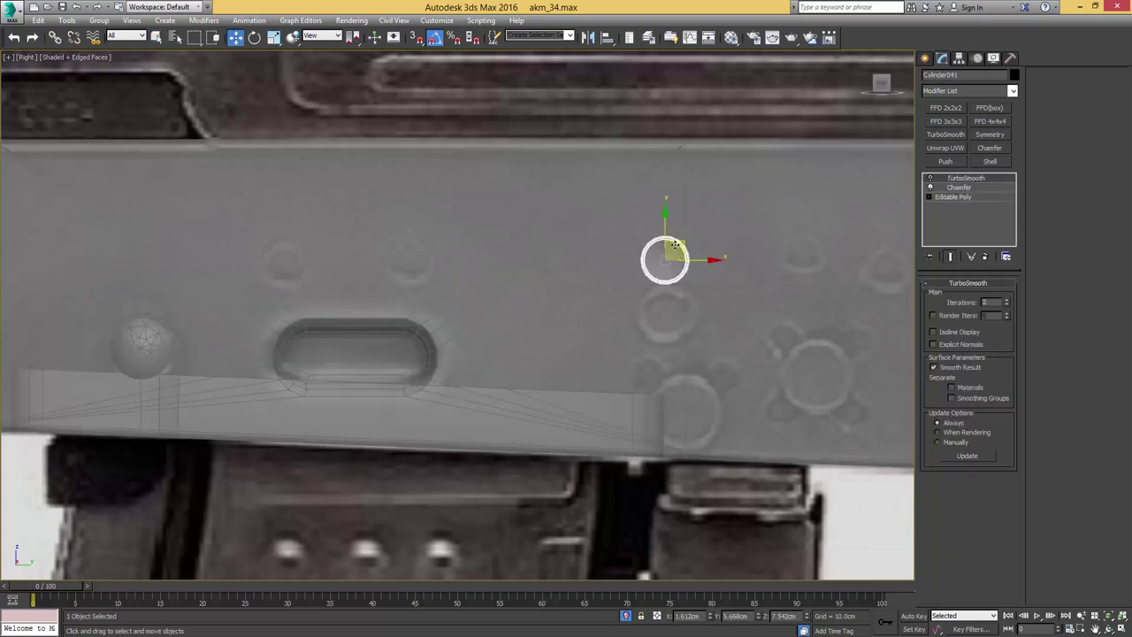
shift+drag(678, 246, 314, 249)
click(571, 372)
scroll(489, 247, up, 3)
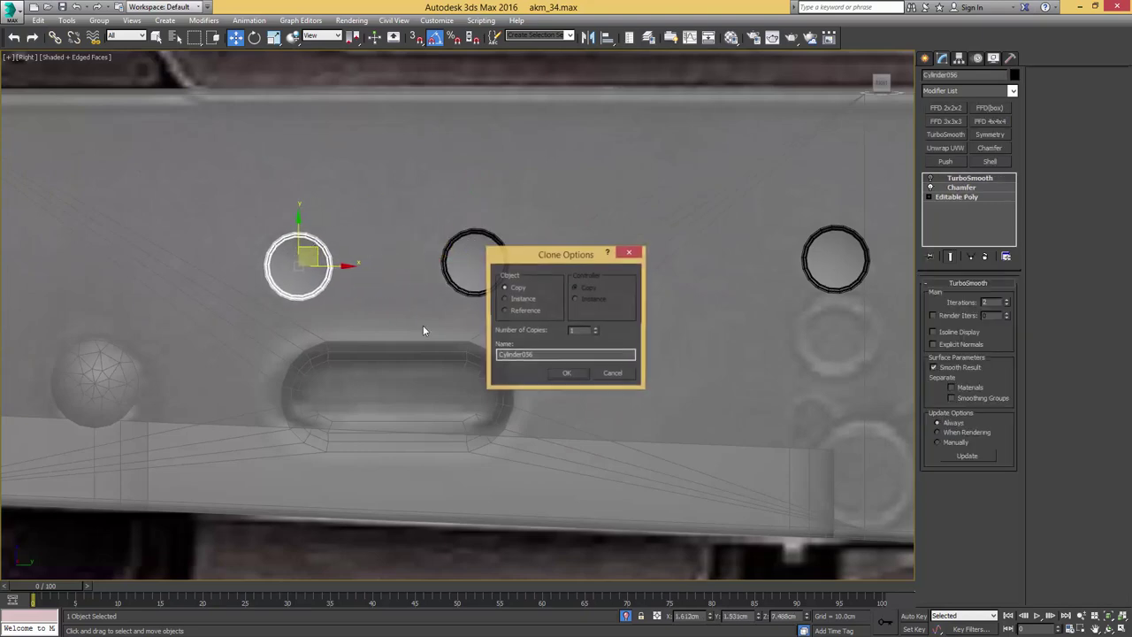
click(570, 372)
- Exit isolation, turn off the edge display and examine the receiver details from an angled view against the reference photo
scroll(558, 303, down, 4)
key(q)
click(590, 298)
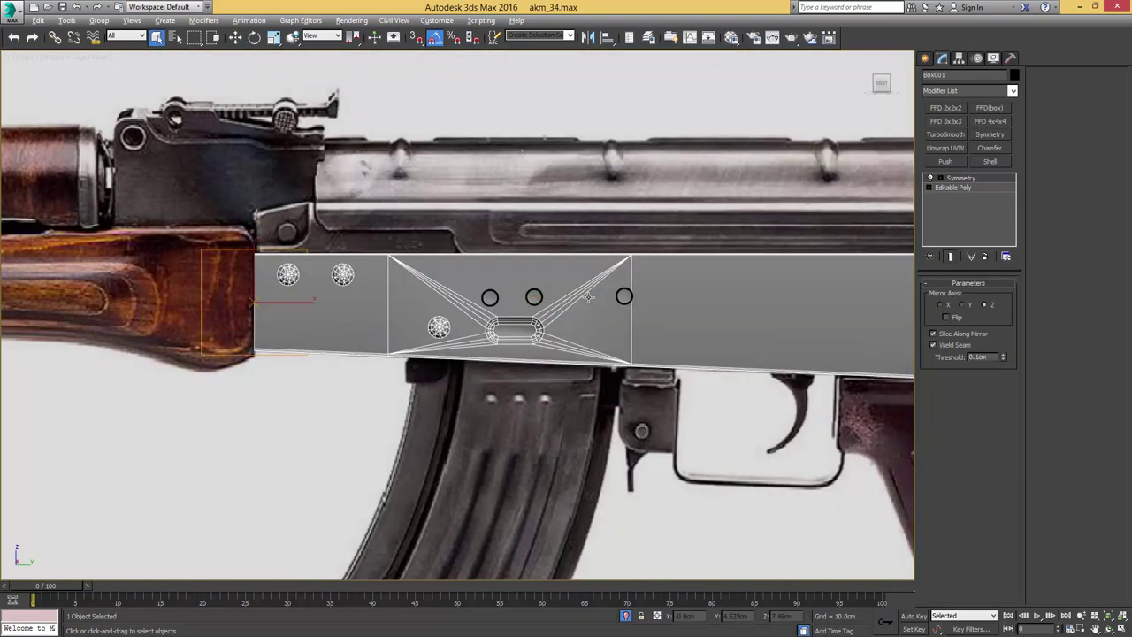
alt+middle_drag(609, 285, 511, 340)
key(F4)
key(alt+q)
scroll(557, 287, down, 3)
alt+middle_drag(557, 285, 676, 253)
click(223, 526)
middle_drag(563, 343, 361, 432)
scroll(477, 376, up, 3)
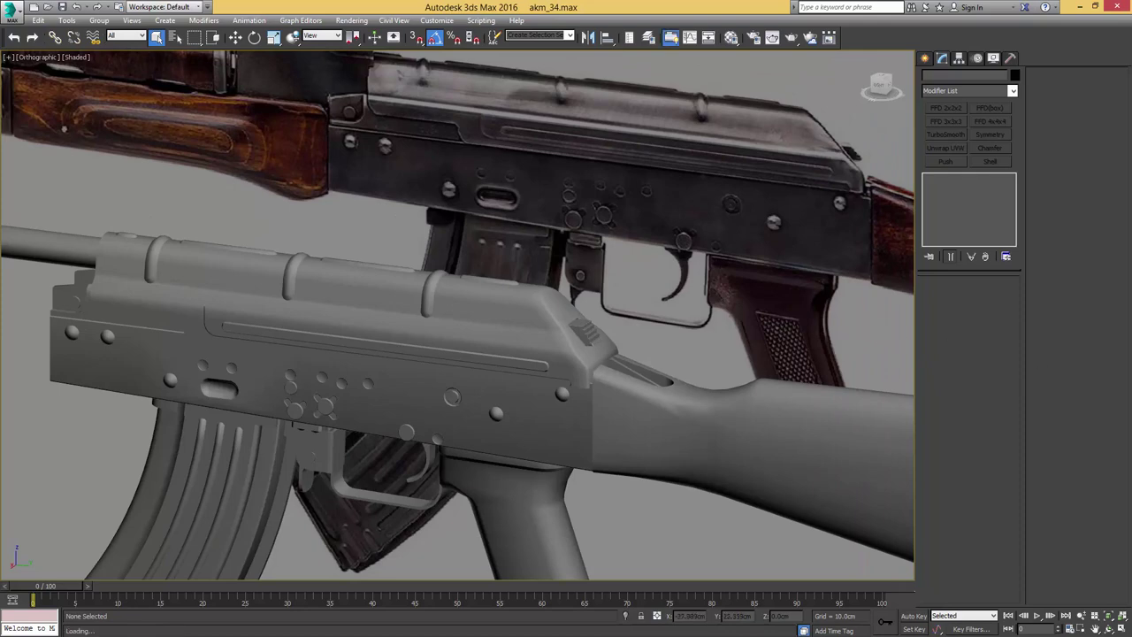
key(m)
mouse_move(1127, 133)
mouse_down()
mouse_move(428, 76)
mouse_move(806, 126)
mouse_move(1131, 133)
mouse_up()
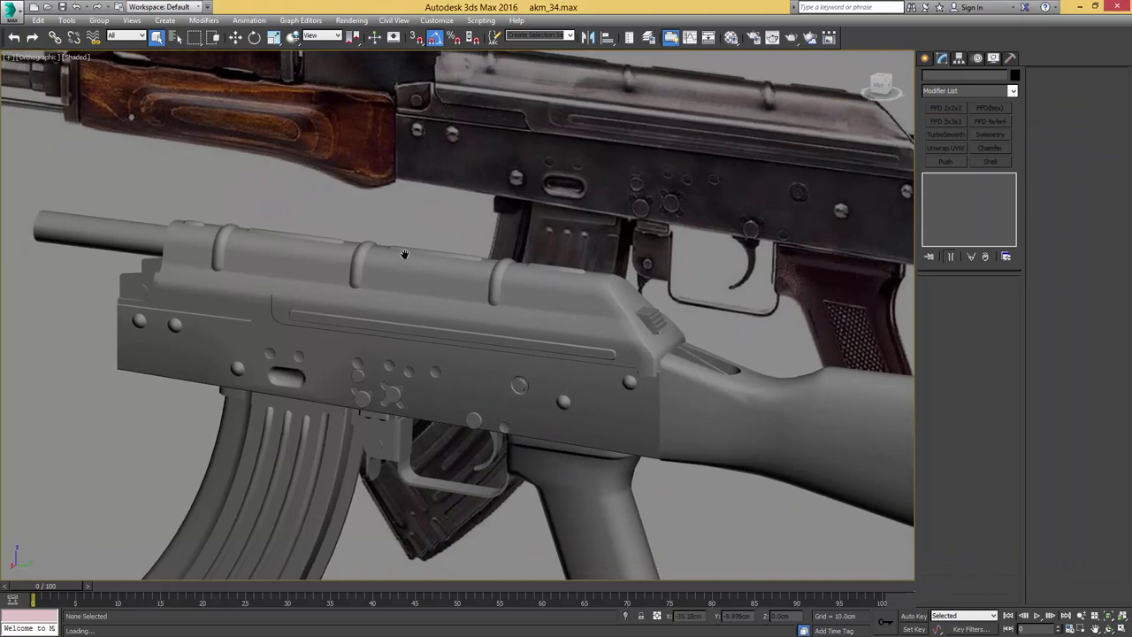
- In the top view, create a box beside the barrel about 4.17 cm long and 3.44 cm high, with a width of 1.85 cm
key(t)
right_click(508, 316)
click(535, 273)
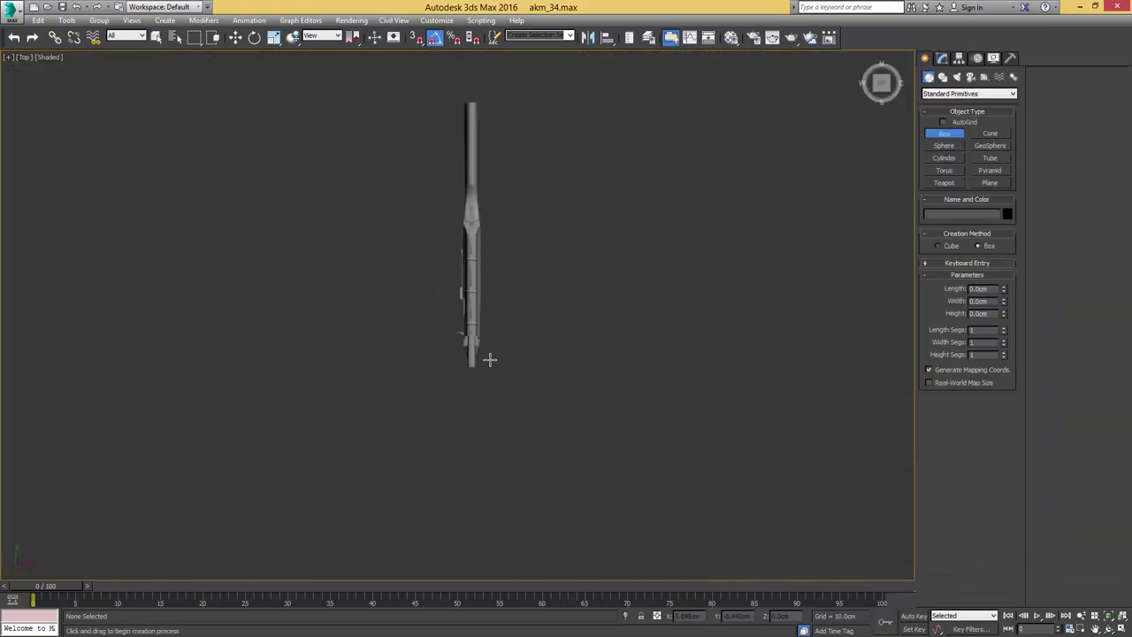
scroll(487, 355, up, 5)
drag(487, 399, 545, 224)
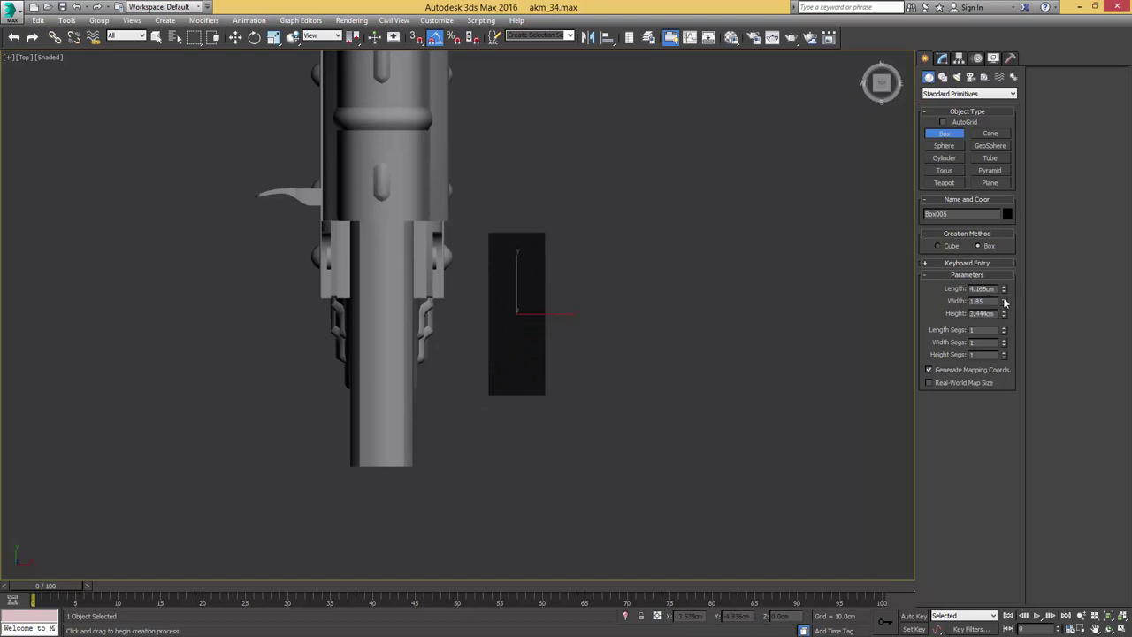
key(Return)
- Centre the box on the rifle at X 0 and raise it to the barrel at the front of the receiver
text(w)
middle_drag(597, 388, 484, 290)
text(0)
key(Return)
drag(538, 357, 526, 231)
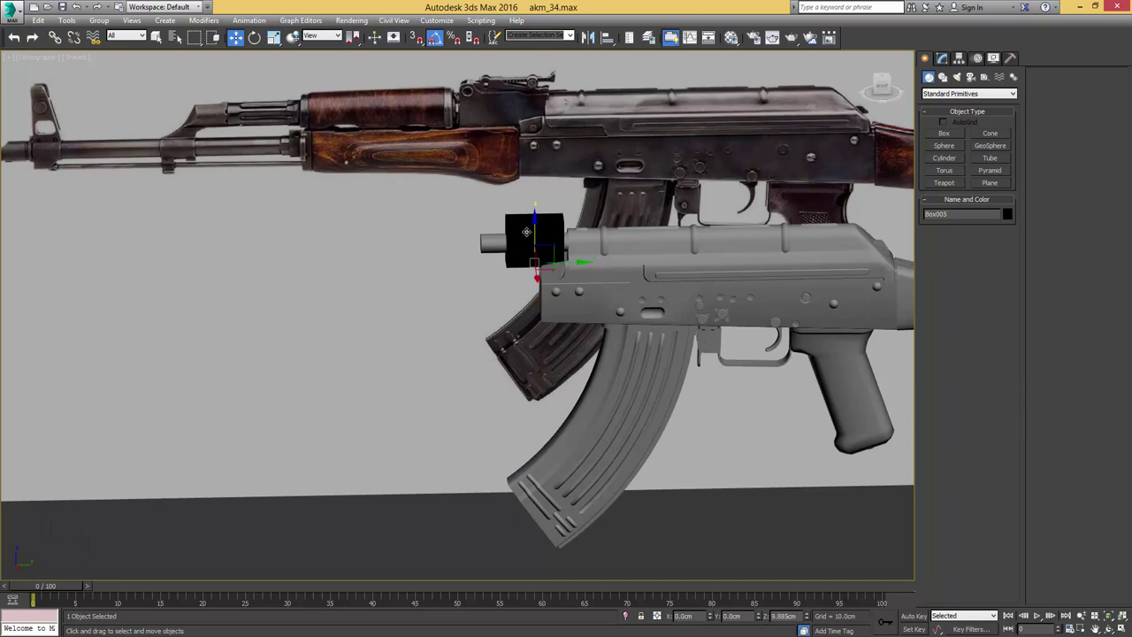
- Isolate the box with the reference image in the right side view and make the box see-through
key(q)
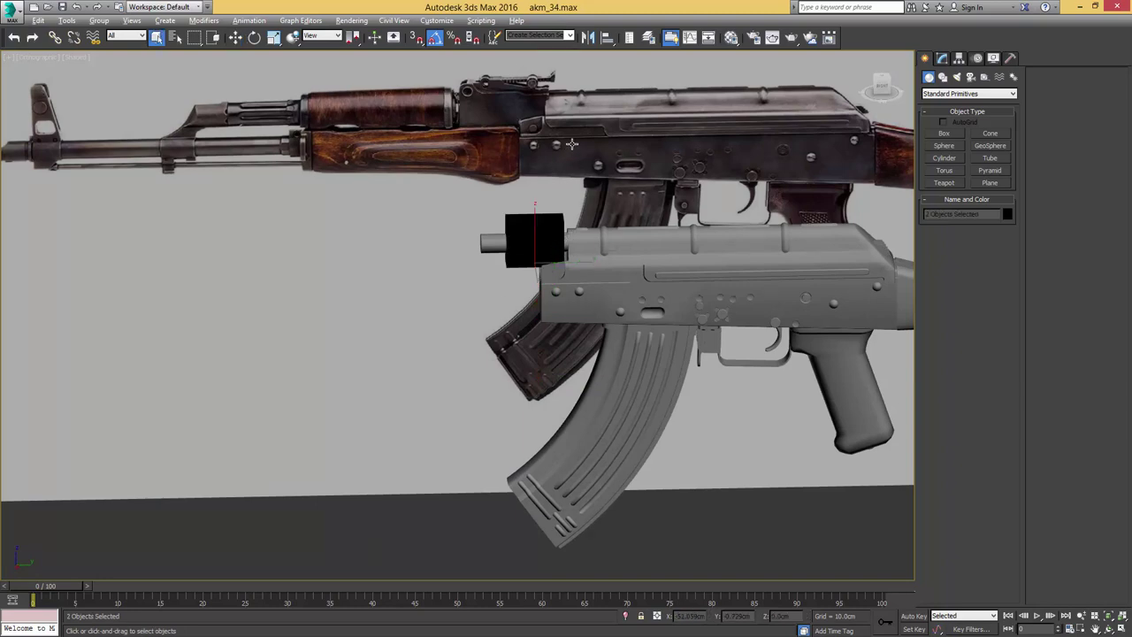
key(alt+q)
key(r)
scroll(447, 197, up, 6)
middle_drag(411, 217, 486, 189)
click(462, 183)
key(alt+x)
scroll(486, 189, up, 3)
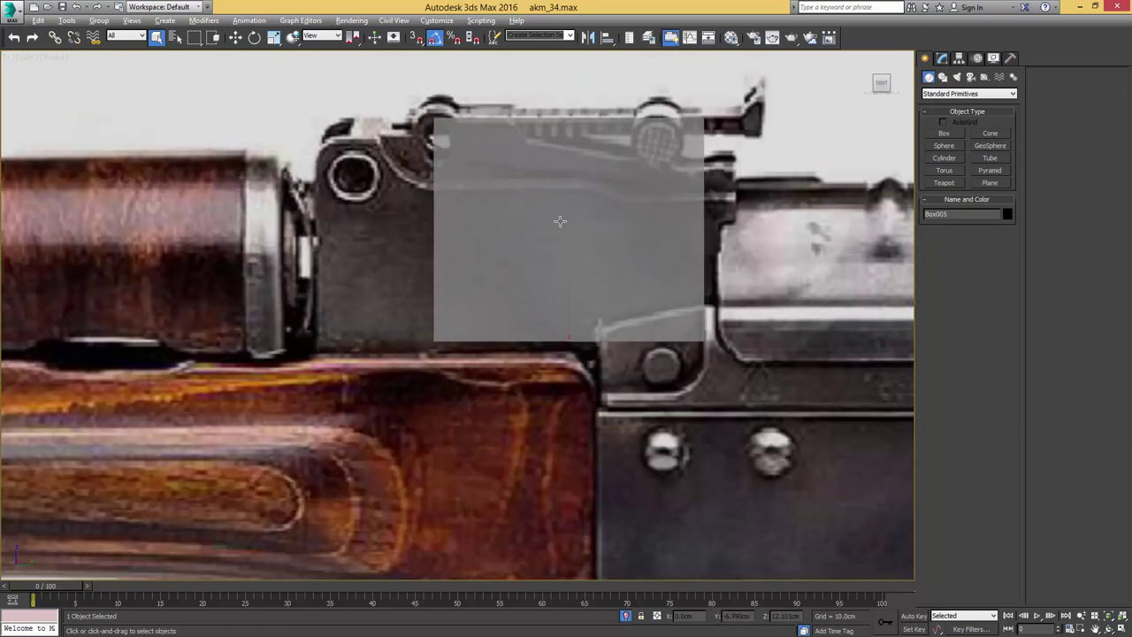
- Convert the box to an editable poly and lower its upper vertices to the top of the rear sight block
key(1)
middle_drag(616, 206, 545, 205)
scroll(545, 206, down, 2)
key(1)
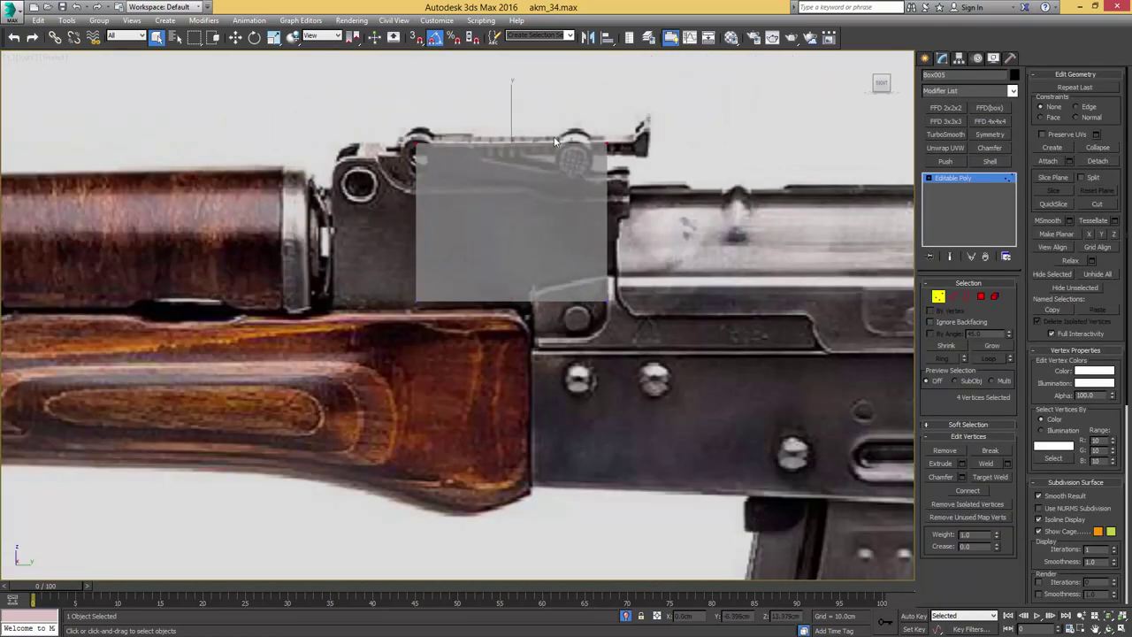
key(w)
drag(510, 105, 511, 131)
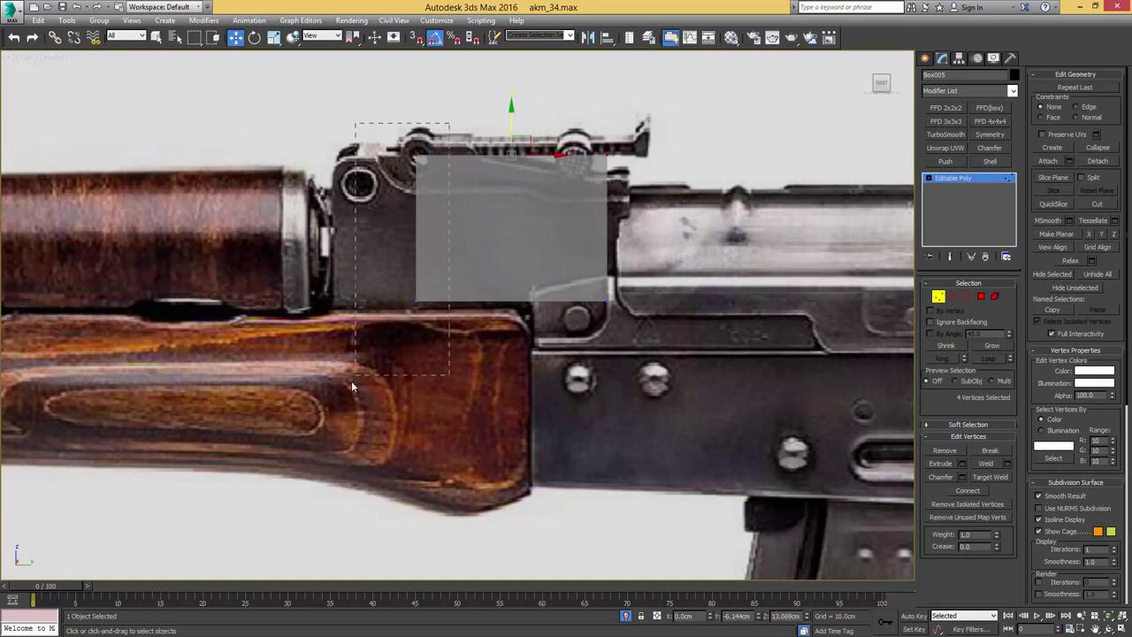
- Move the box's front, rear and lower vertices to fit the outline of the rear sight block in the photo
drag(351, 380, 353, 378)
drag(445, 227, 372, 219)
drag(569, 120, 665, 337)
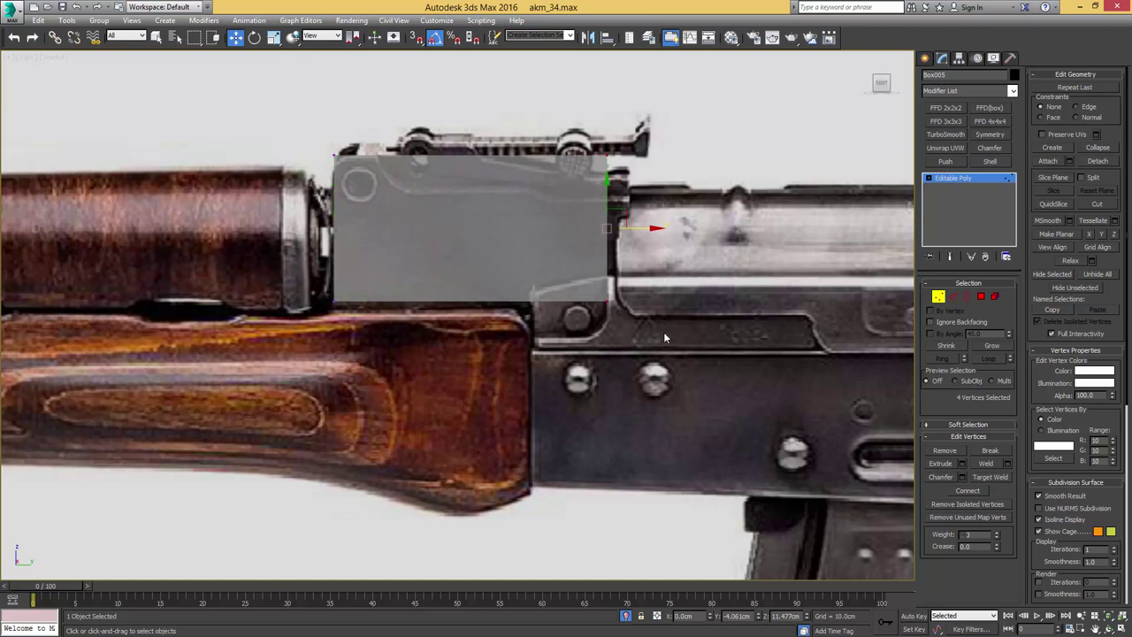
drag(648, 229, 669, 228)
drag(656, 329, 311, 285)
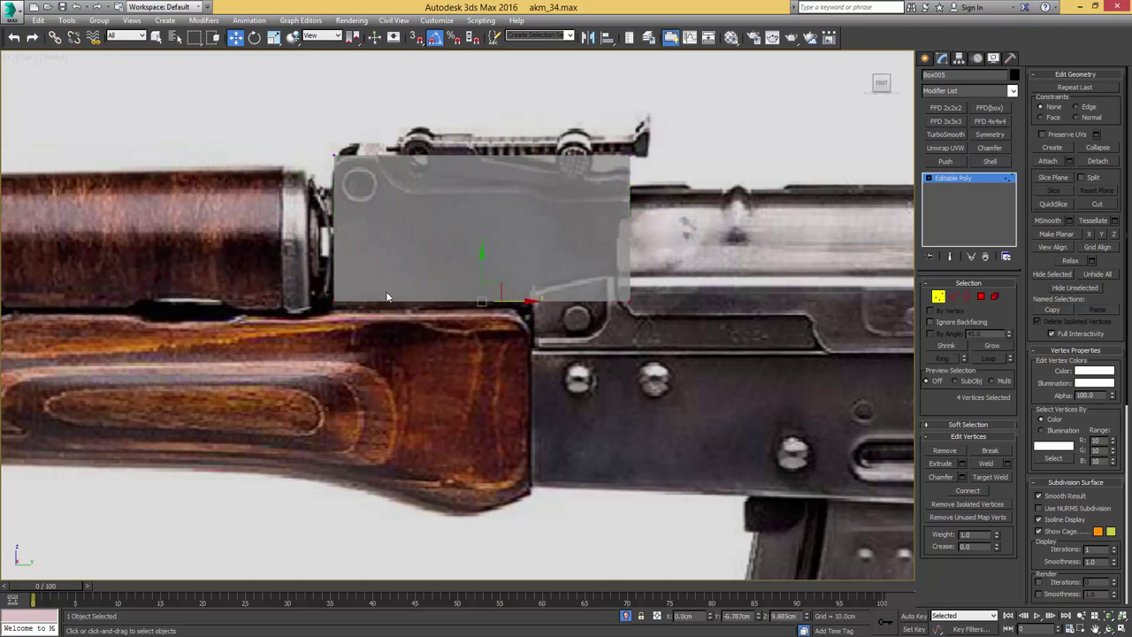
drag(481, 275, 482, 331)
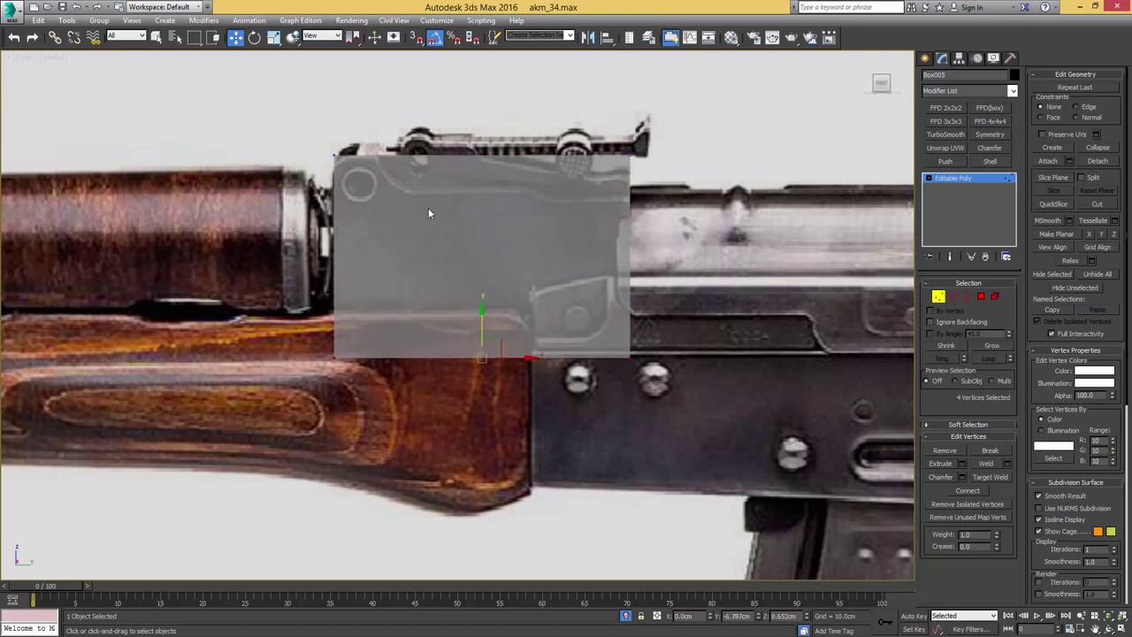
- Add two closely spaced horizontal edge loops around the box and raise them to the sight block's upper steps
key(2)
key(ctrl+shift+e)
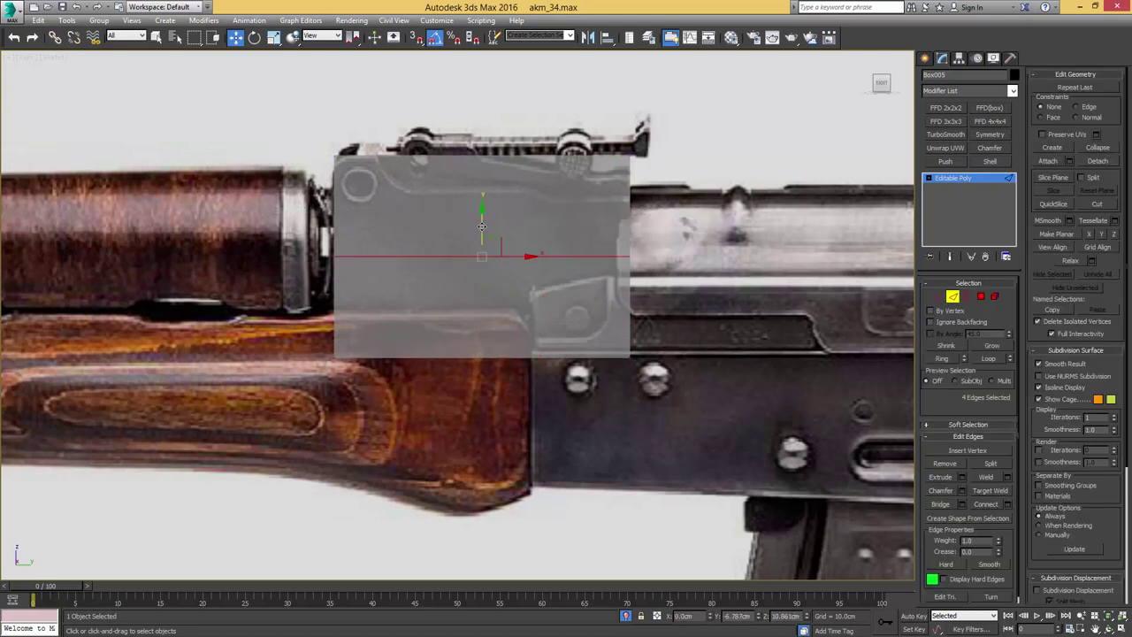
drag(481, 227, 476, 164)
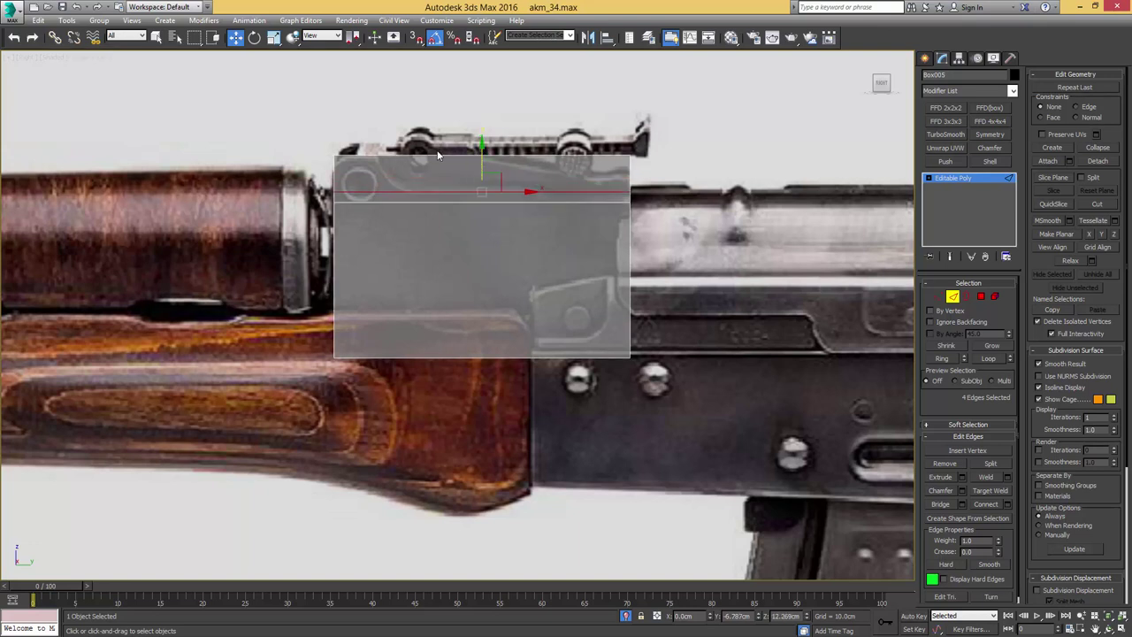
- Add a vertical edge loop near the front and shift its lower vertices rearward to form a slanted edge below the top
click(482, 301)
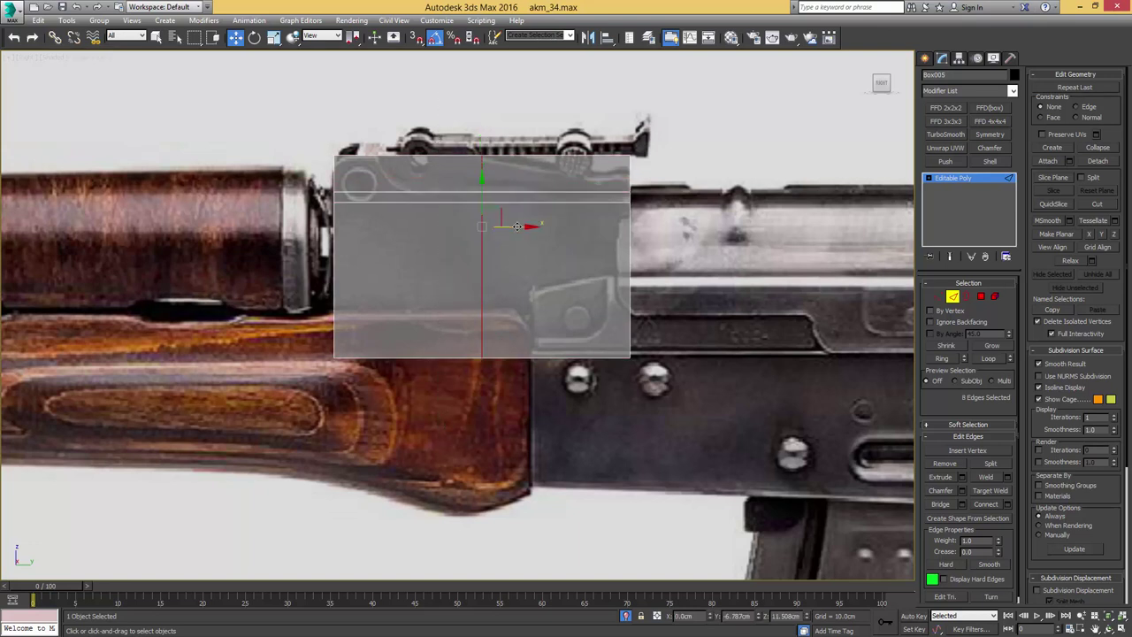
drag(518, 226, 412, 219)
key(1)
drag(360, 366, 399, 177)
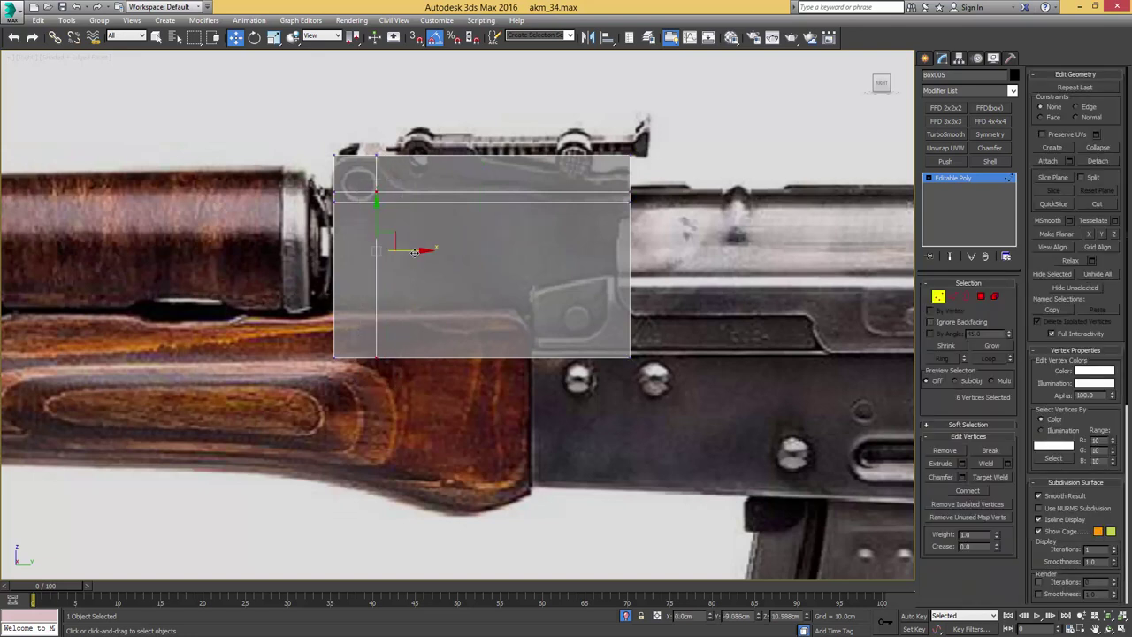
drag(415, 252, 449, 249)
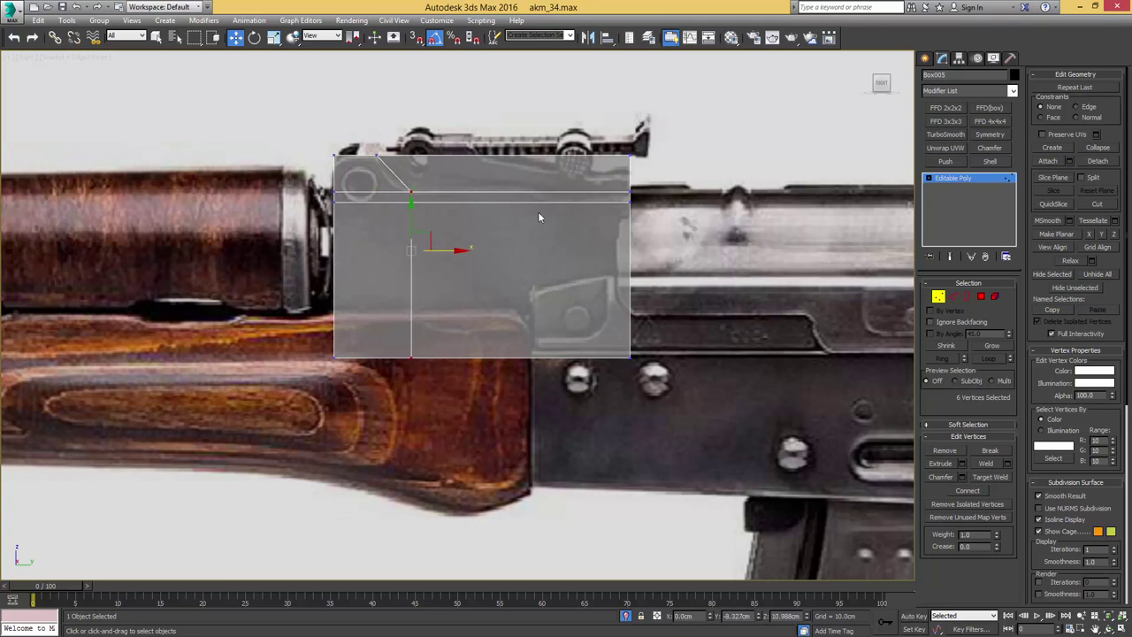
key(2)
drag(544, 390, 544, 395)
key(ctrl+shift+e)
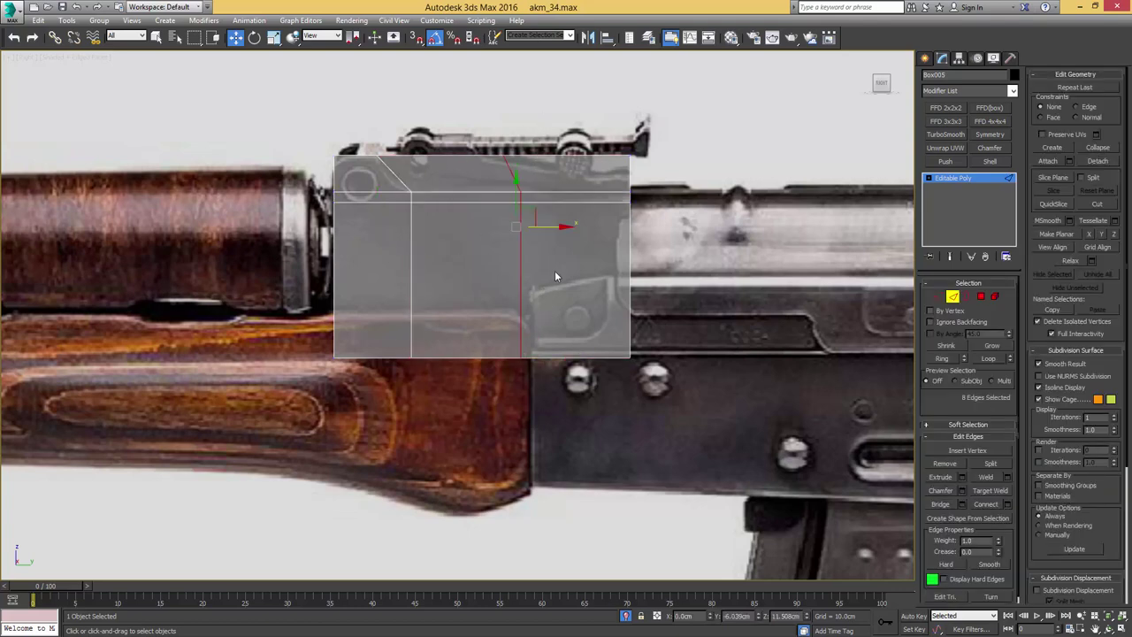
scroll(541, 192, up, 3)
key(ctrl+z)
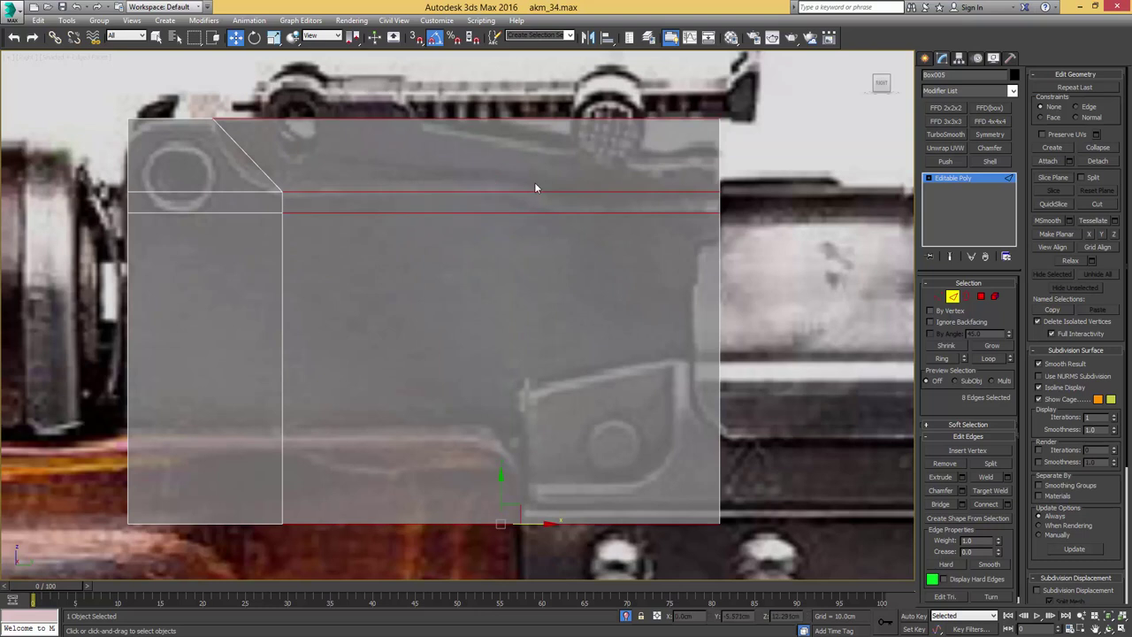
- Connect the two horizontal edge lines with a short slanted edge where the sight block steps down toward the rear
mouse_move(534, 182)
mouse_down()
mouse_move(538, 231)
mouse_move(565, 204)
mouse_move(593, 204)
mouse_move(530, 192)
mouse_move(548, 195)
mouse_up()
key(ctrl+shift+e)
key(1)
middle_drag(259, 187, 450, 221)
- Connect the edges of the upper front section with a horizontal line and pull its inner vertices forward to bend the slanted edge
key(2)
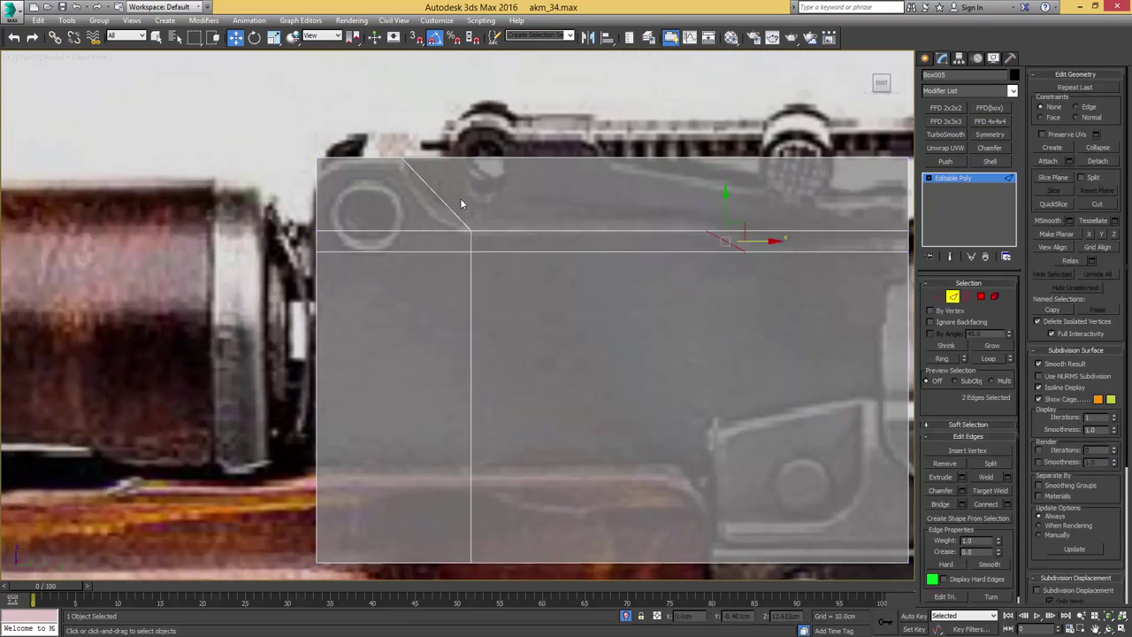
drag(268, 200, 268, 201)
key(ctrl+shift+e)
key(1)
mouse_move(443, 188)
mouse_down()
mouse_move(419, 208)
mouse_move(454, 185)
mouse_up()
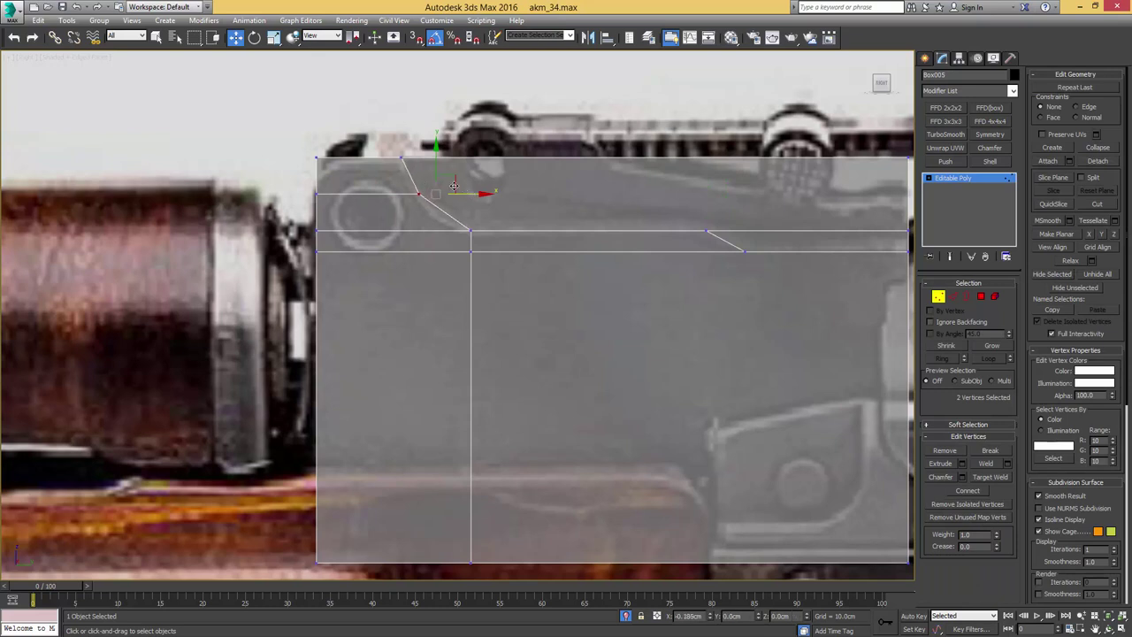
- Add another horizontal edge line in the uppermost front section and shift its inner vertices to round the upper part of the curve
key(2)
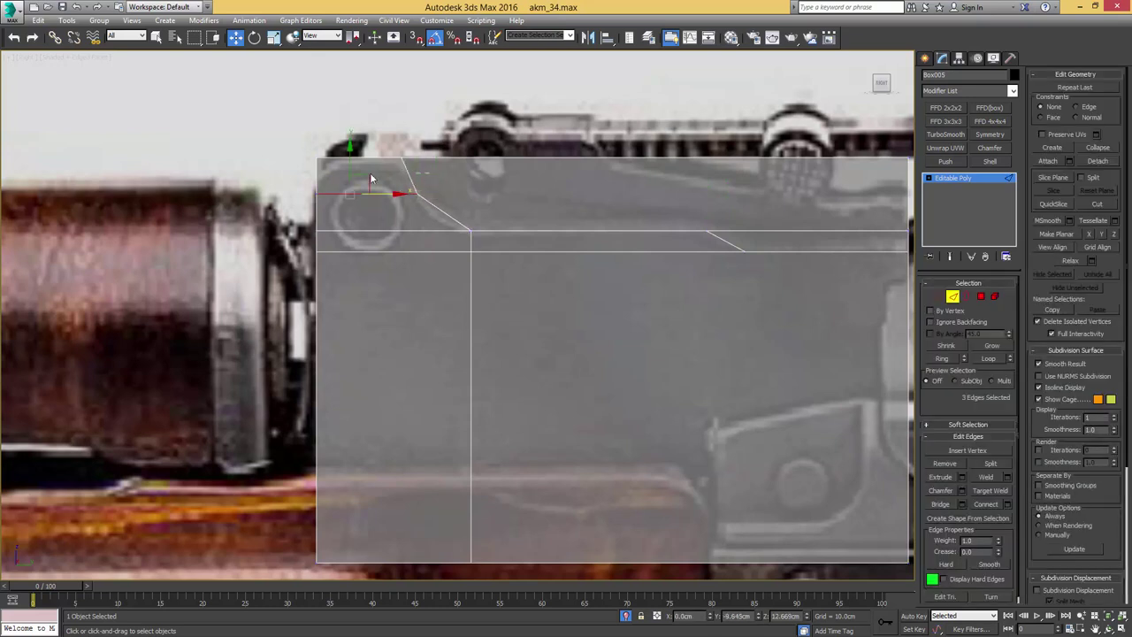
click(367, 176)
key(ctrl+shift+e)
key(1)
drag(422, 179, 447, 175)
key(ctrl+z)
key(q)
key(w)
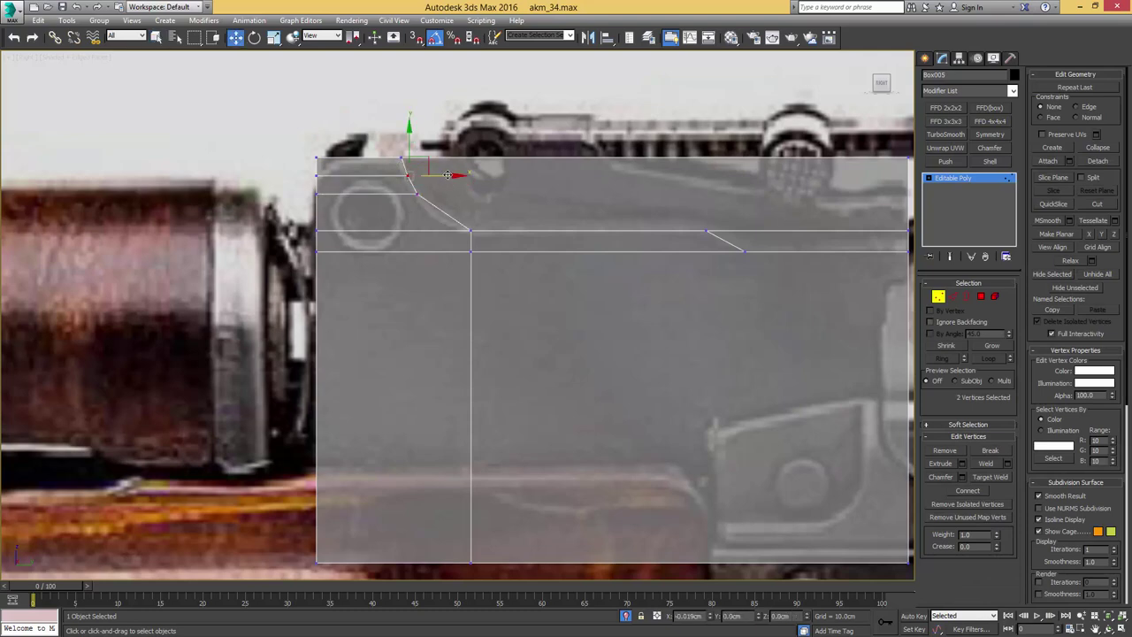
- Add a horizontal edge line in the lower band of the front section and shift its inner vertices to round the curve's lower part
key(2)
drag(306, 211, 476, 209)
key(ctrl+shift+e)
key(1)
key(1)
click(448, 213)
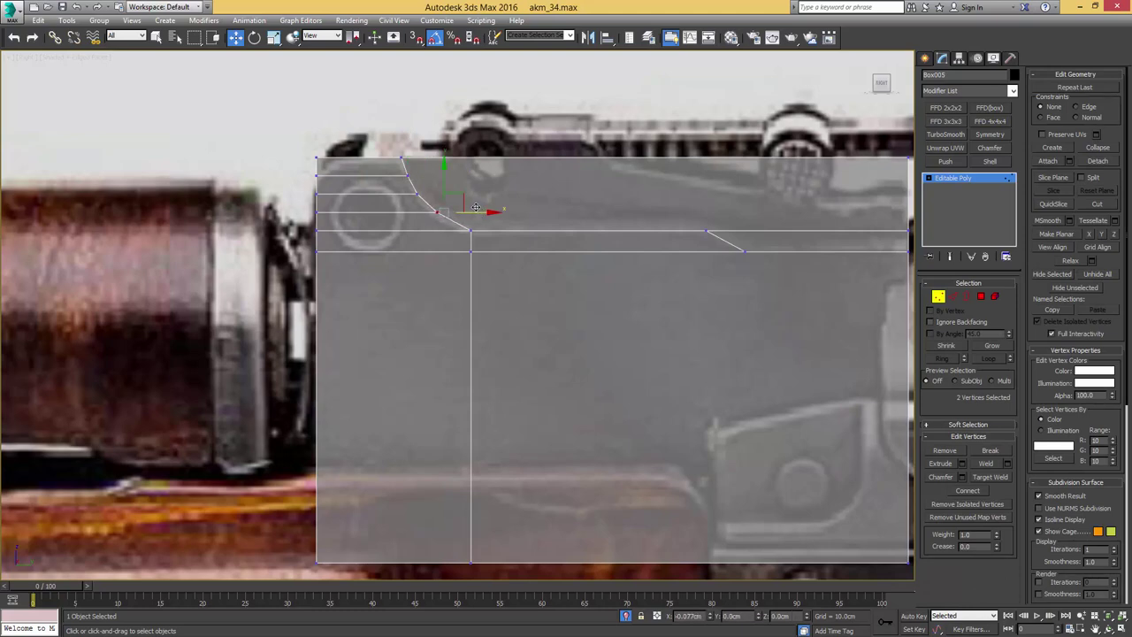
- Delete the polygons above the curved notch and behind the slanted step so the block follows the photo's upper outline
scroll(476, 209, down, 2)
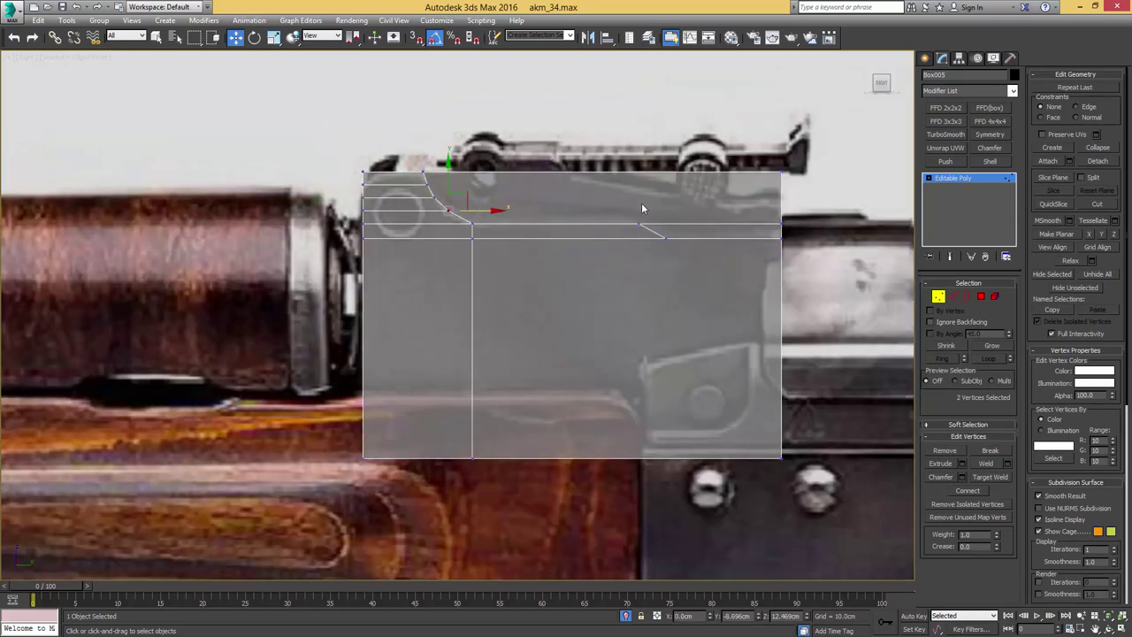
key(4)
click(613, 196)
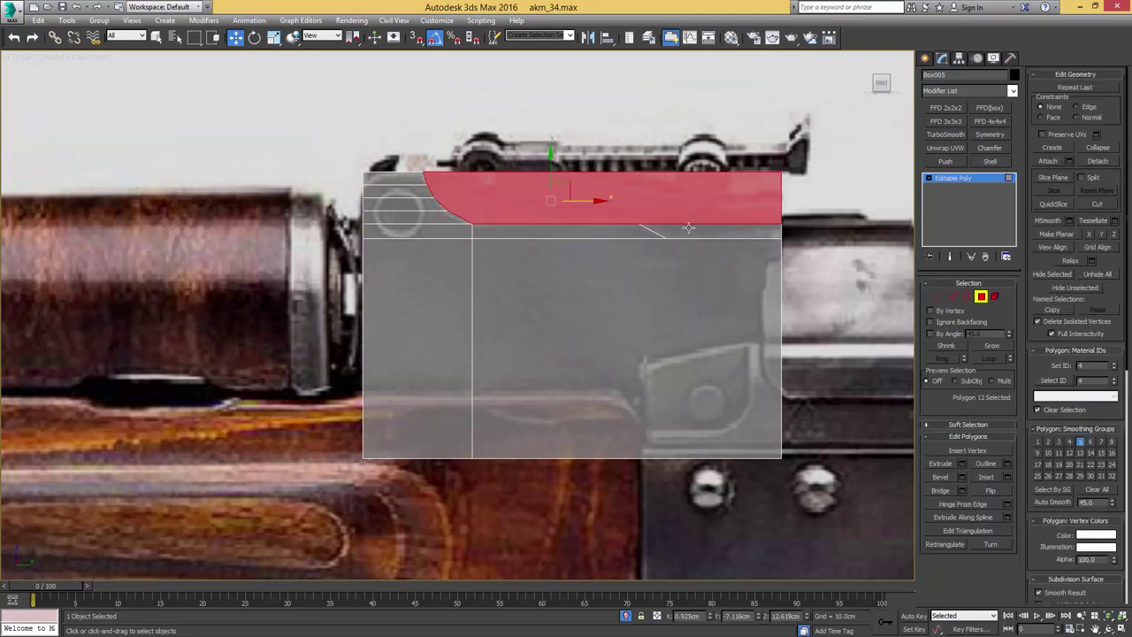
drag(793, 196, 785, 235)
key(Delete)
click(784, 232)
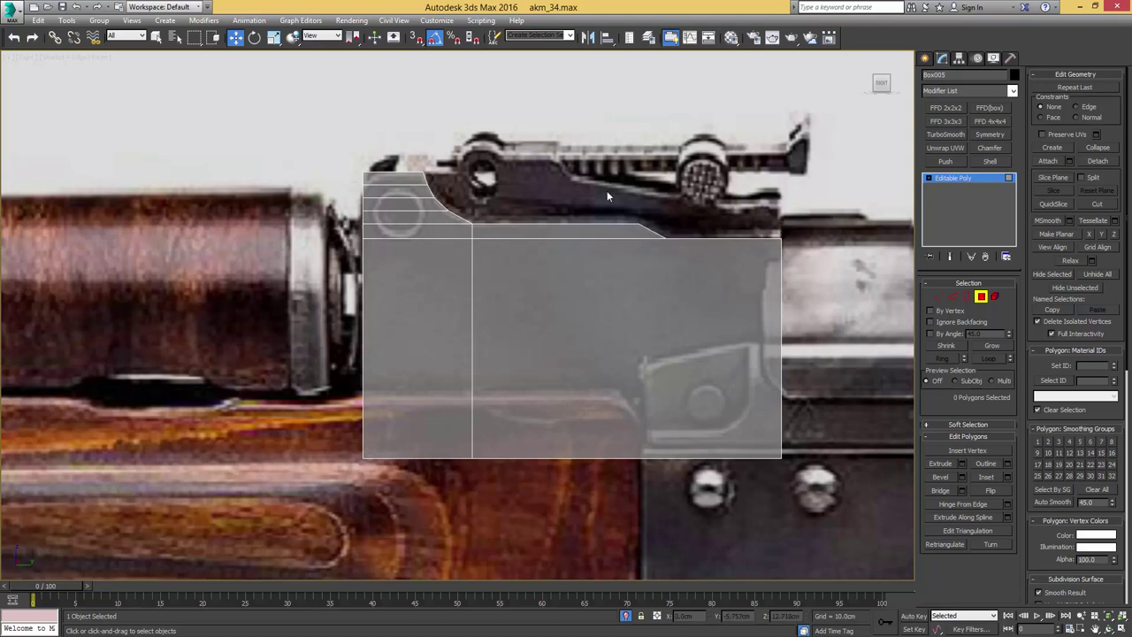
- Select the ring of edges across the block's width and connect them with a lengthwise centre loop
alt+middle_drag(491, 161, 460, 187)
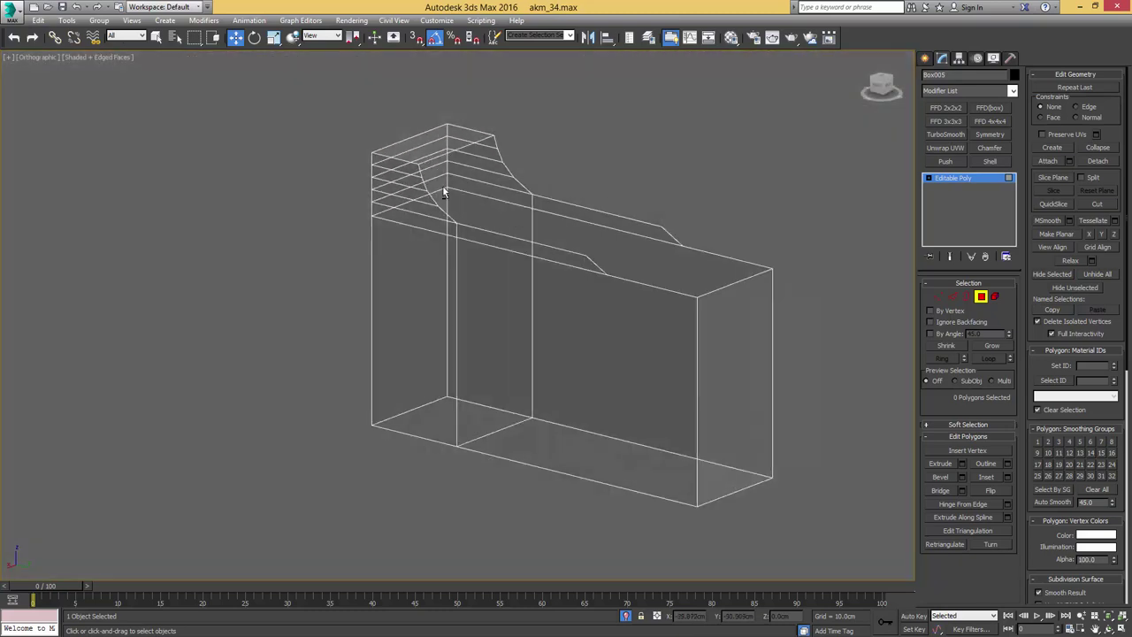
key(2)
alt+middle_drag(449, 183, 597, 310)
click(597, 310)
key(alt+r)
key(ctrl+shift+e)
scroll(575, 245, down, 2)
- Select the polygons on one side of the centre loop and delete that half of the block
alt+middle_drag(575, 245, 523, 247)
key(4)
key(4)
drag(687, 131, 562, 459)
alt+middle_drag(562, 459, 631, 286)
key(Delete)
- Turn off the block's see-through display and assign the 01 - Default material to it
scroll(575, 298, down, 2)
key(alt+x)
key(m)
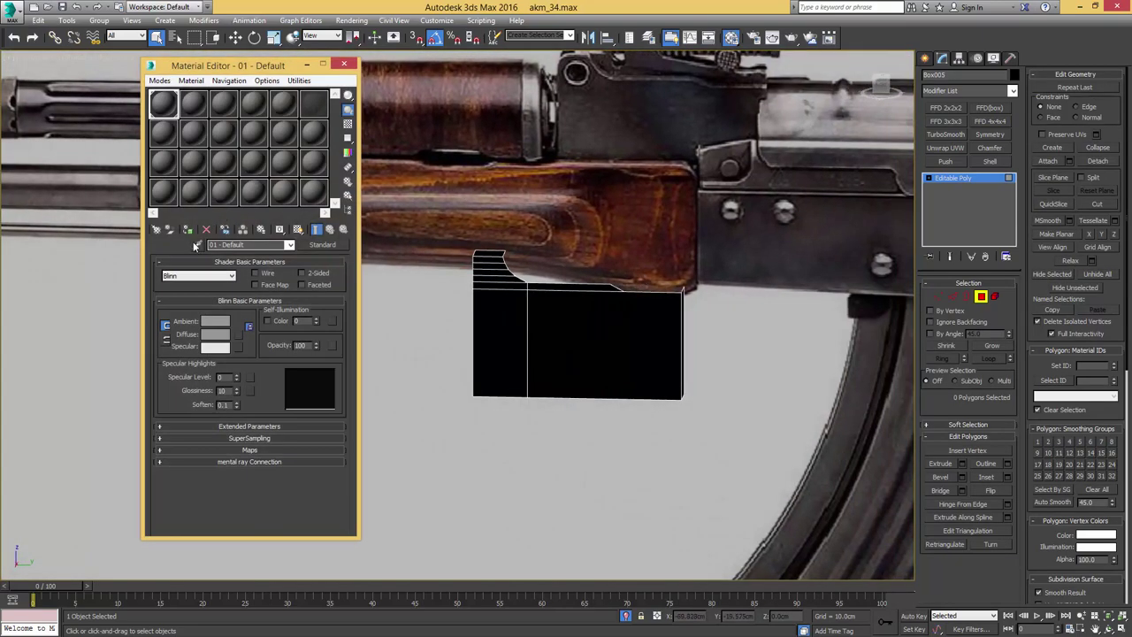
click(187, 230)
- Remove the redundant horizontal edges that cross the block's raised front tab beside the curved notch
middle_drag(517, 242, 598, 289)
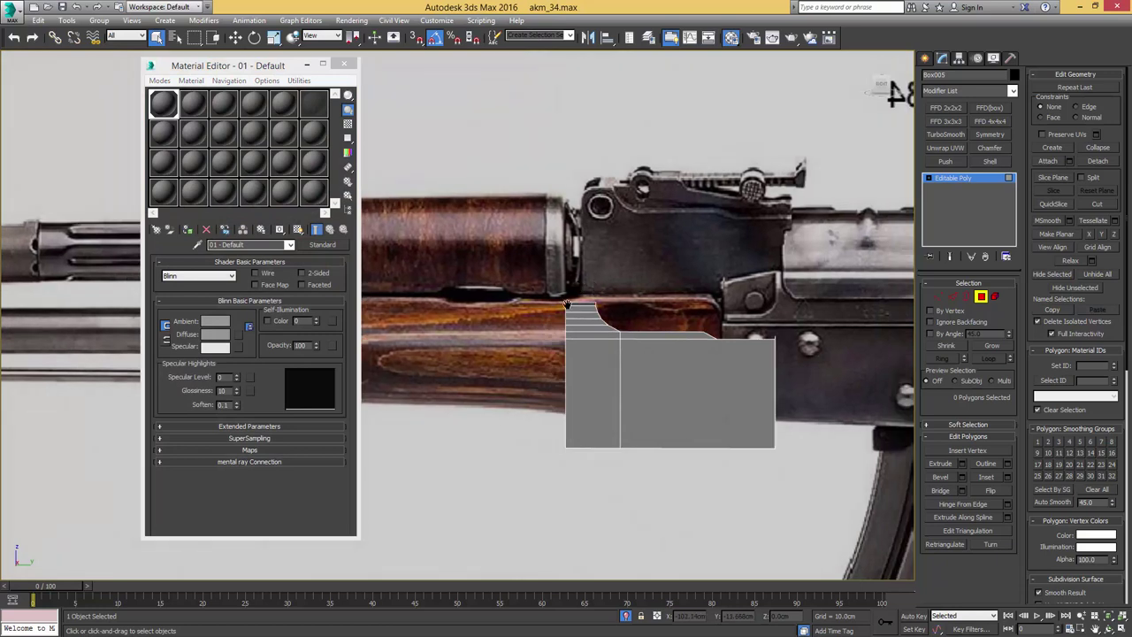
scroll(566, 305, up, 5)
key(2)
drag(598, 308, 599, 310)
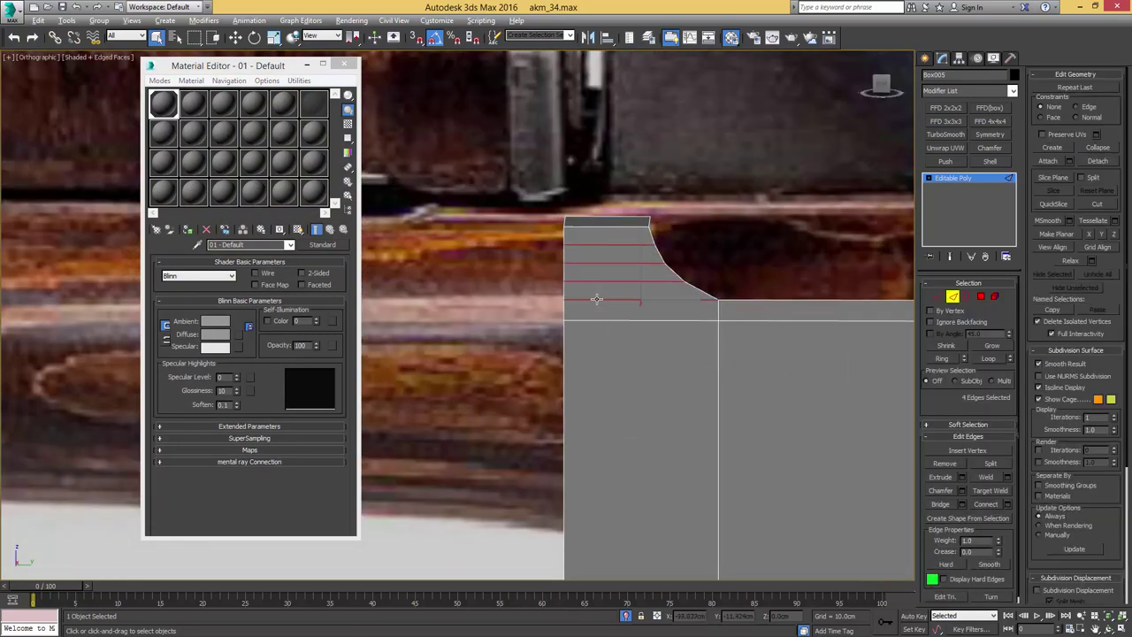
alt+middle_drag(596, 298, 610, 295)
key(alt+l)
scroll(633, 277, down, 5)
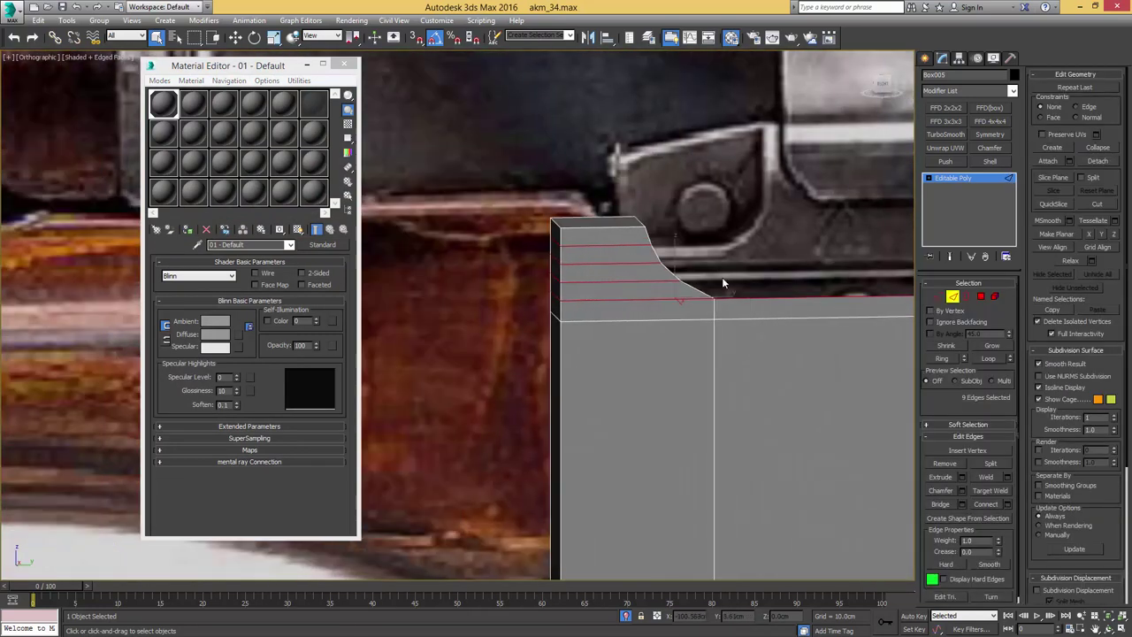
alt+click(605, 258)
scroll(652, 267, up, 5)
scroll(653, 267, up, 2)
key(BackSpace)
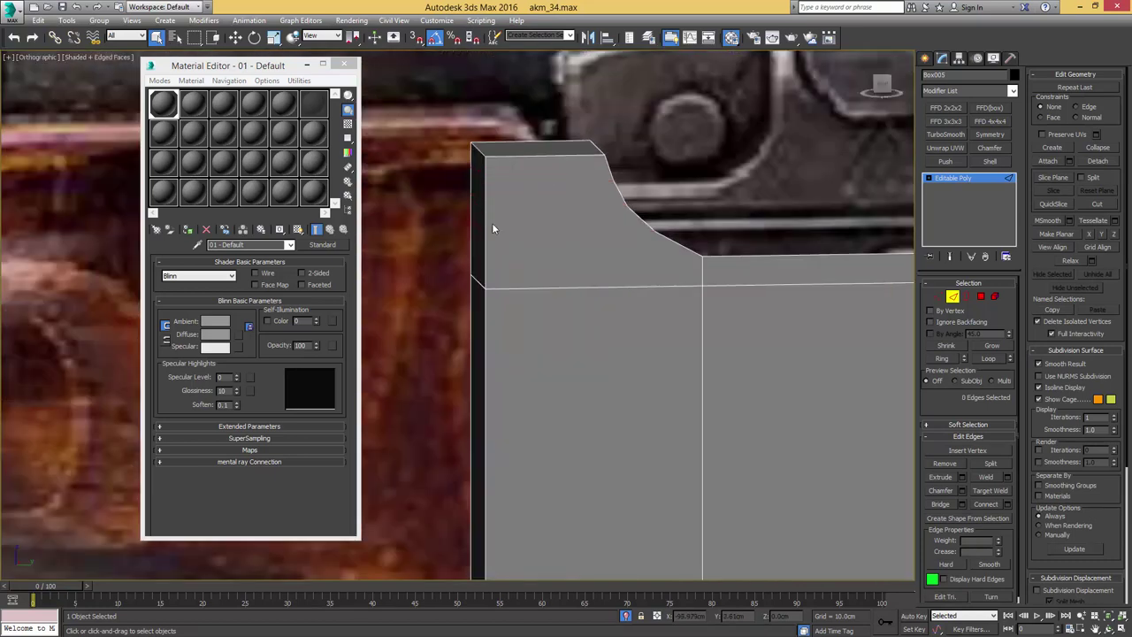
- Remove the leftover vertices along the front tab's vertical corner edges
middle_drag(492, 223, 524, 242)
key(1)
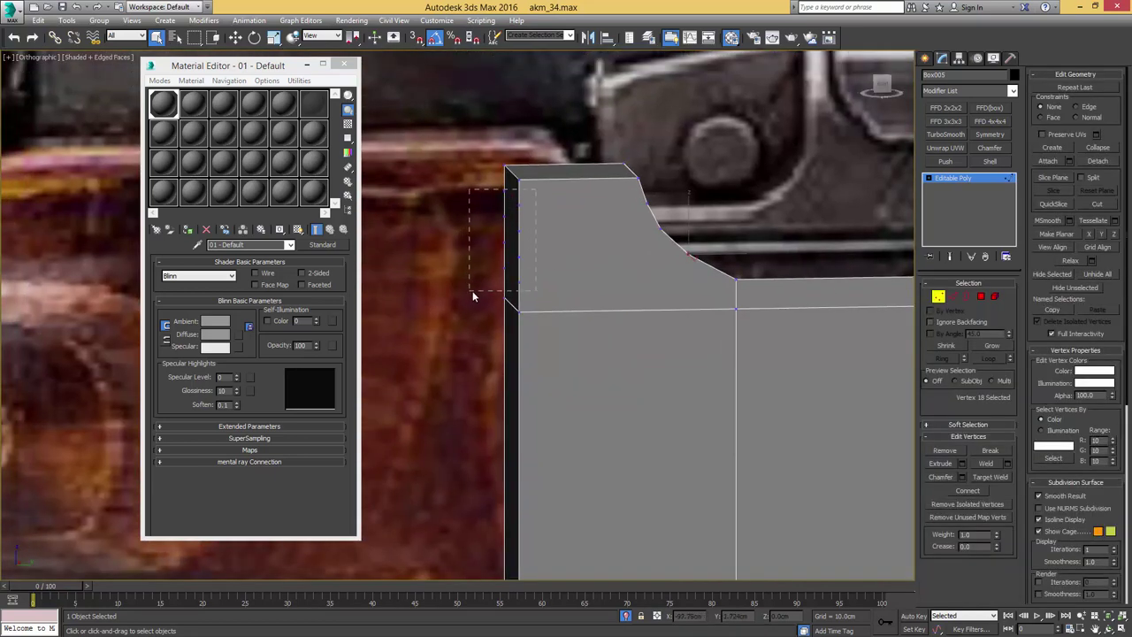
drag(473, 293, 471, 293)
key(BackSpace)
- Select the front tab's upper front corner edge, close the Material Editor and leave edge editing
middle_drag(519, 234, 523, 270)
key(2)
click(520, 210)
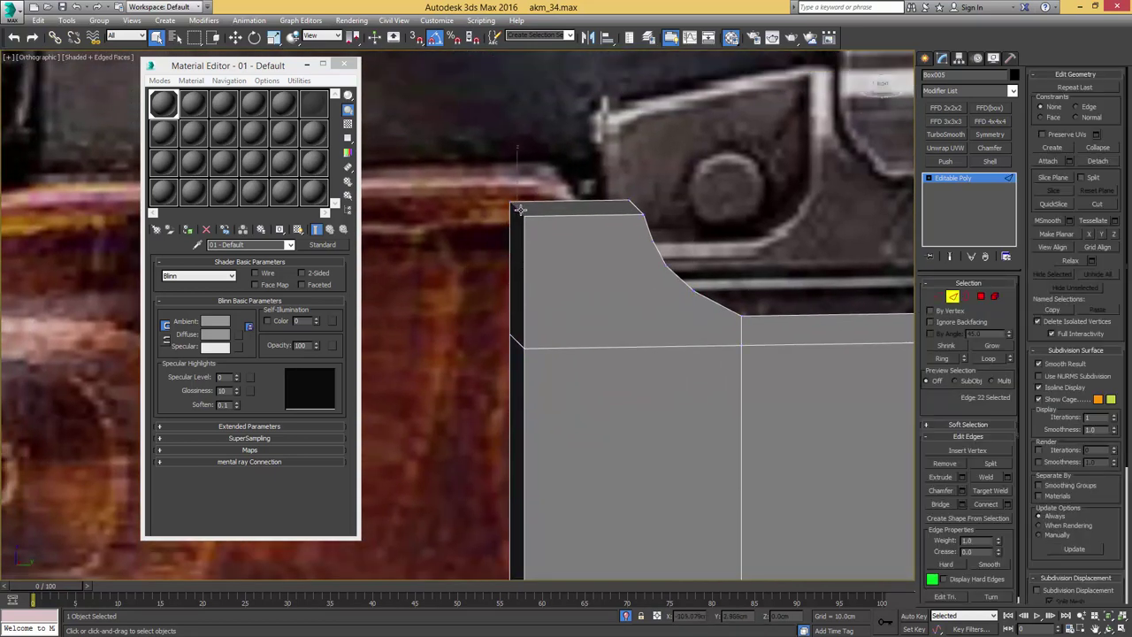
middle_drag(532, 217, 561, 248)
click(344, 65)
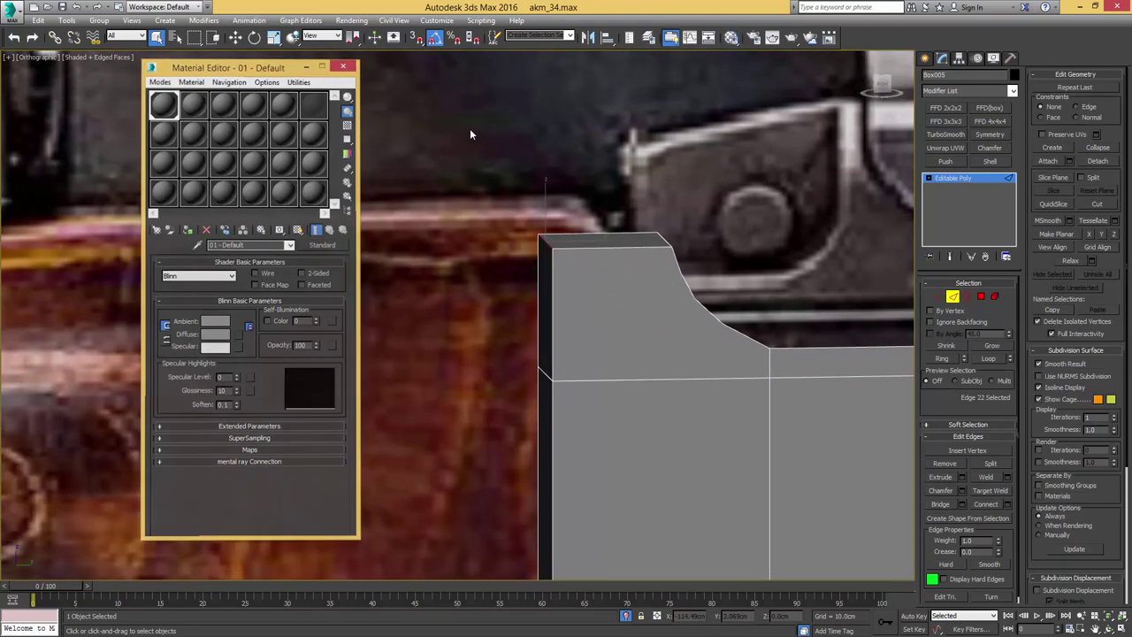
alt+middle_drag(469, 128, 512, 150)
key(2)
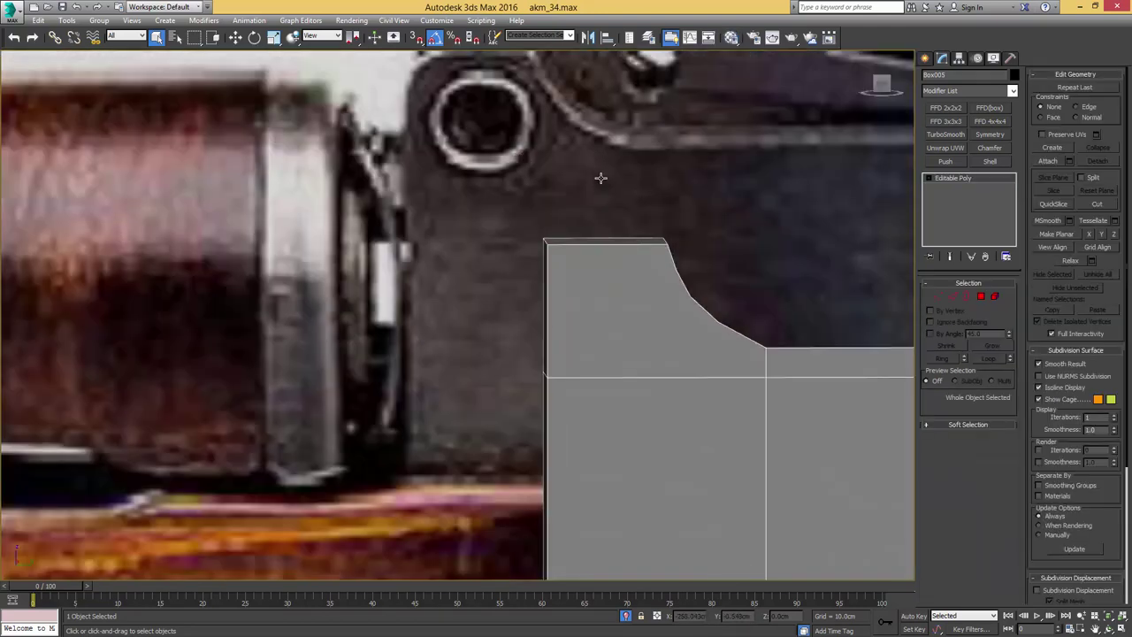
- Make the block see-through and draw a cylinder about 0.447 cm in radius and 0.21 cm high over the photo's round pin
key(z)
middle_drag(376, 163, 588, 163)
key(alt+x)
middle_drag(412, 169, 467, 176)
scroll(467, 176, up, 4)
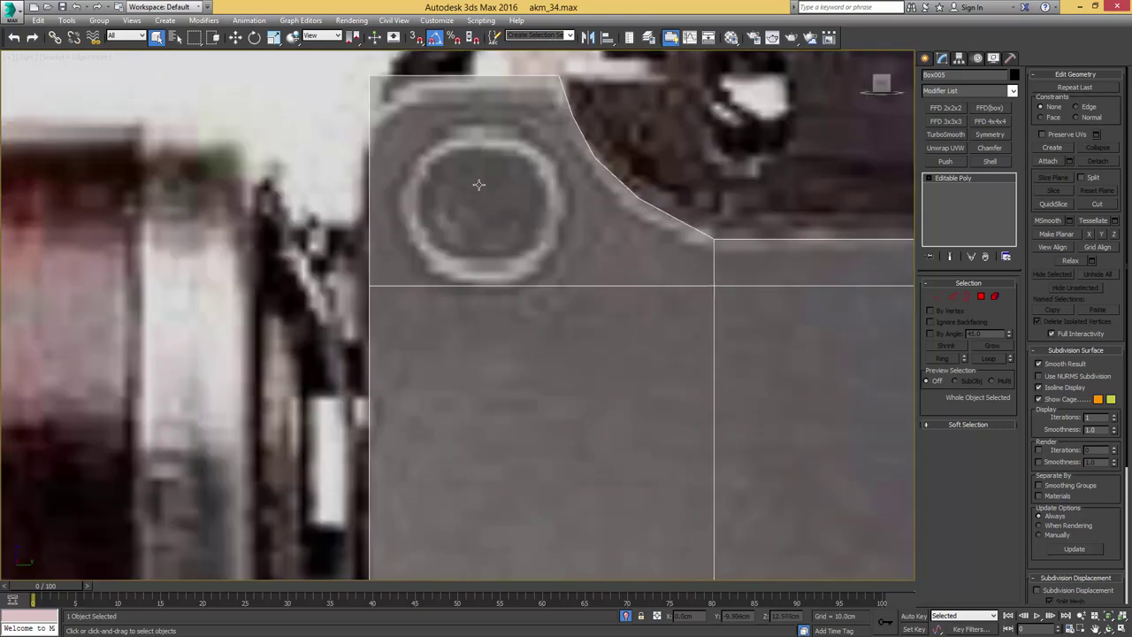
right_click(478, 187)
click(502, 178)
drag(473, 215, 507, 129)
click(708, 86)
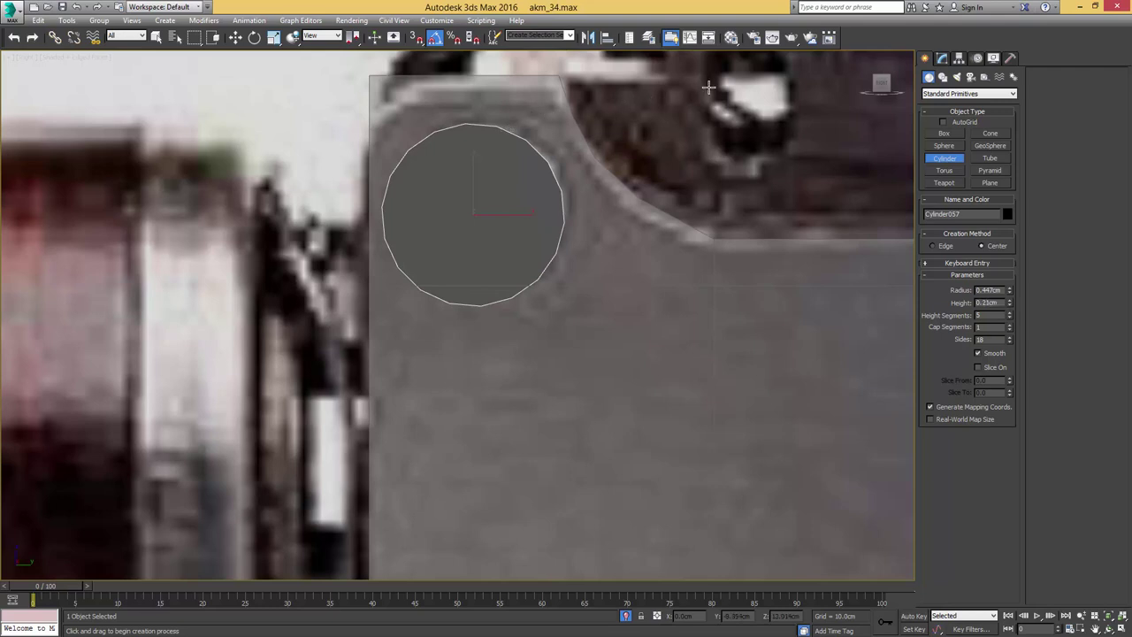
- Correct the cylinder's Y rotation and move it out to the block's outer side, at about 0.764 cm on X
middle_drag(570, 152, 617, 161)
scroll(618, 161, down, 2)
key(e)
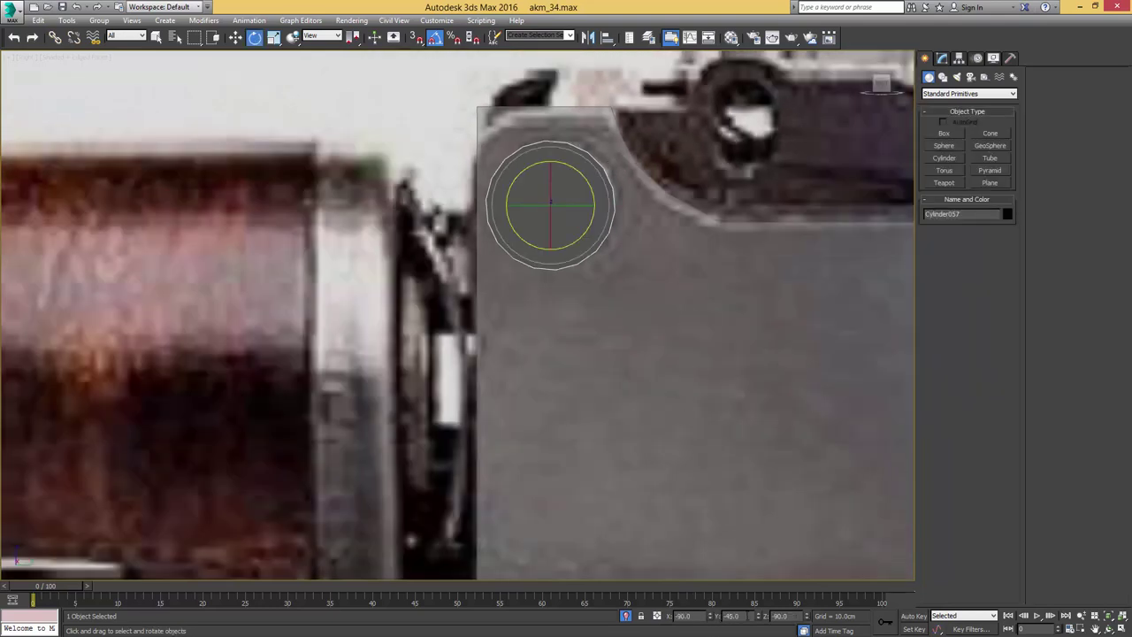
key(Return)
click(941, 58)
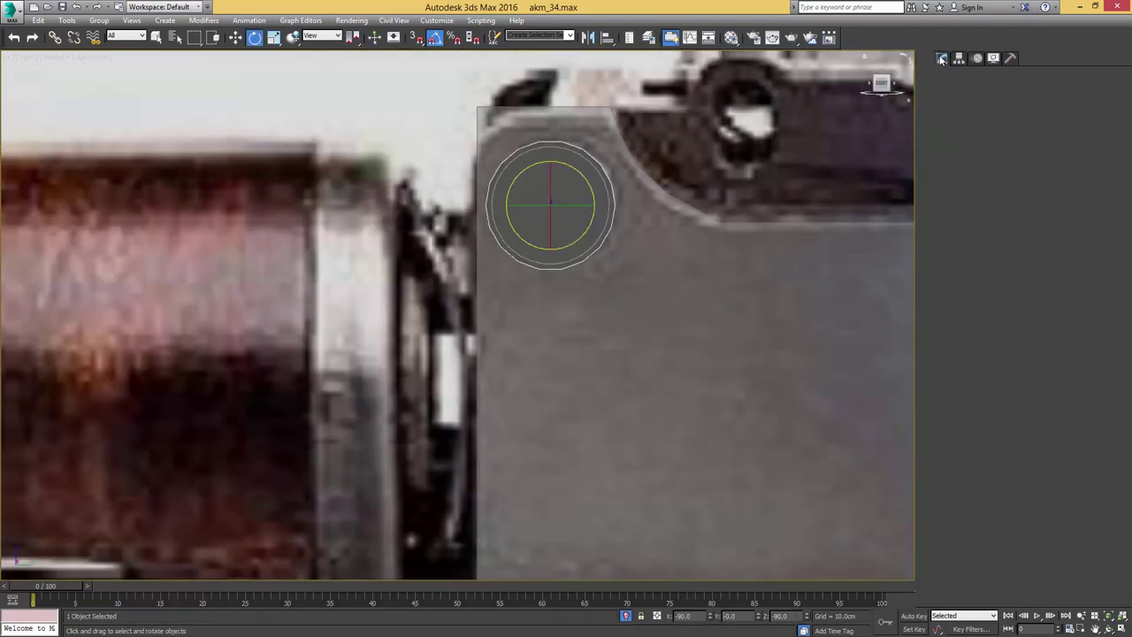
scroll(616, 177, down, 3)
alt+middle_drag(643, 160, 689, 180)
key(w)
drag(604, 179, 535, 201)
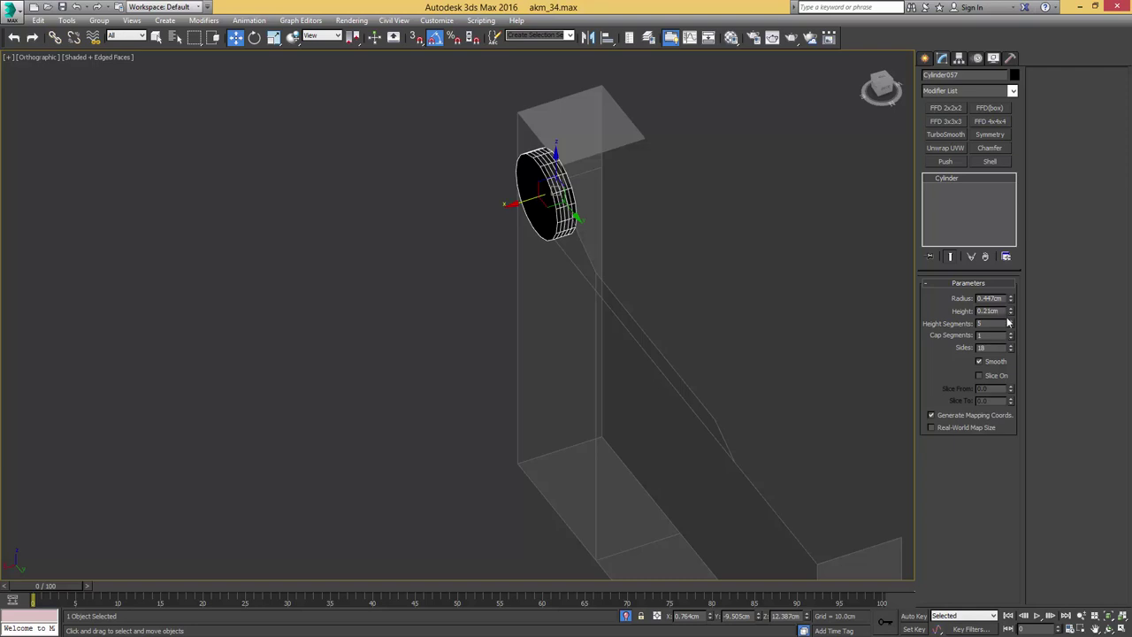
- Reduce the cylinder to 1 height segment and assign the 01 - Default material to it
drag(1011, 324, 1012, 332)
mouse_move(616, 230)
alt+middle_down()
mouse_move(656, 195)
mouse_move(637, 239)
alt+middle_up()
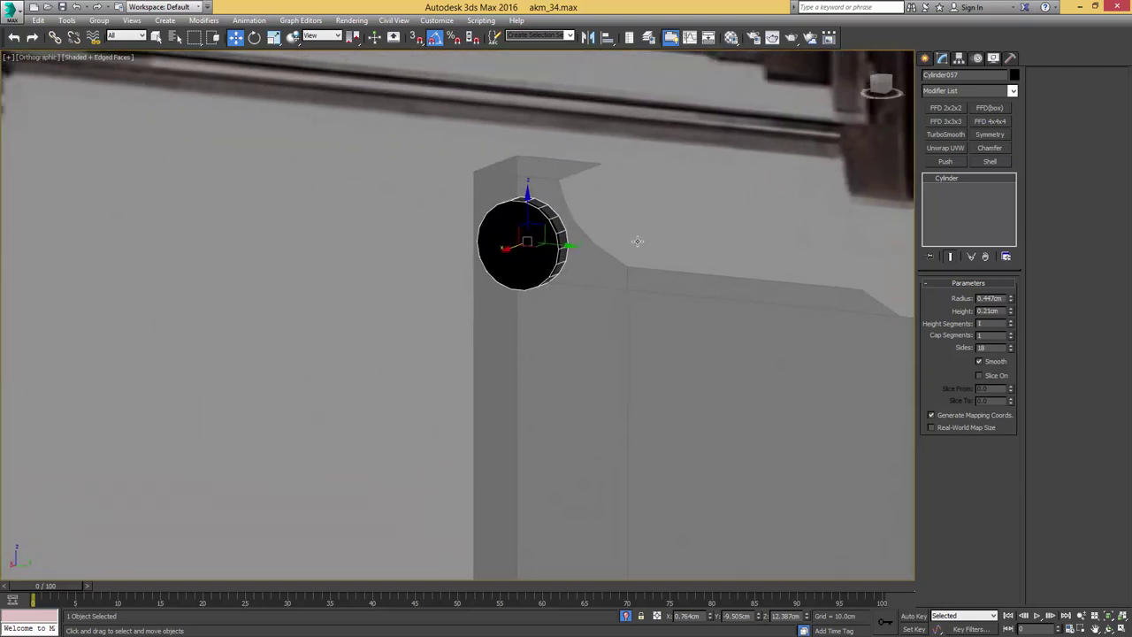
key(m)
click(191, 231)
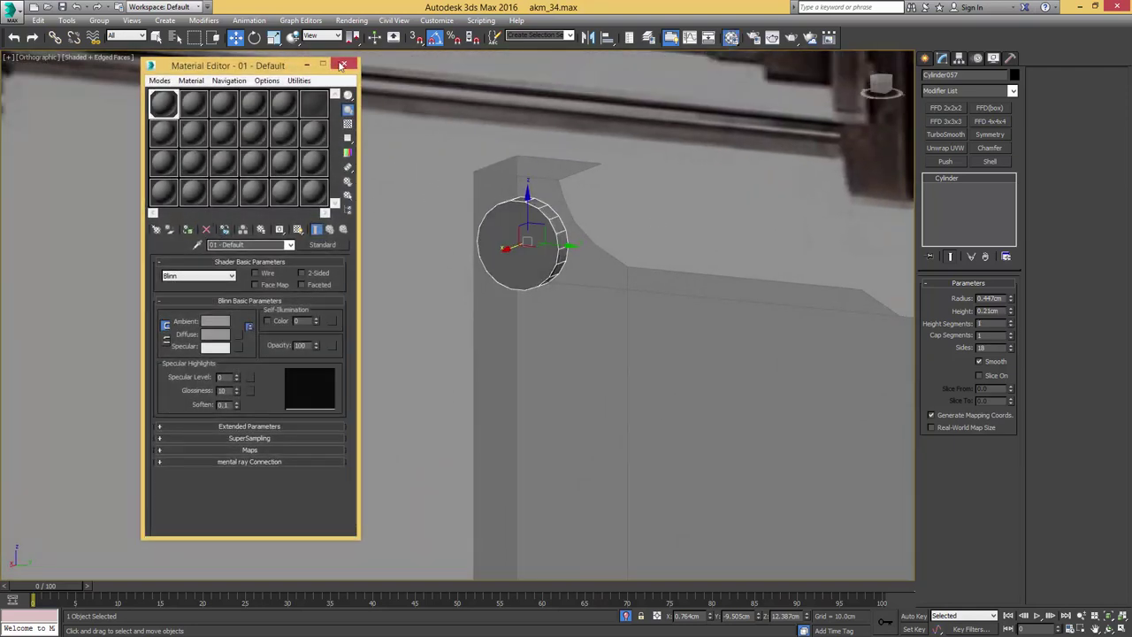
click(344, 64)
- Chamfer the block's upper front corner edge by about 0.507 cm with 8 segments to match the photo's rounded corner
middle_drag(486, 182, 465, 224)
scroll(465, 225, down, 2)
key(q)
click(470, 222)
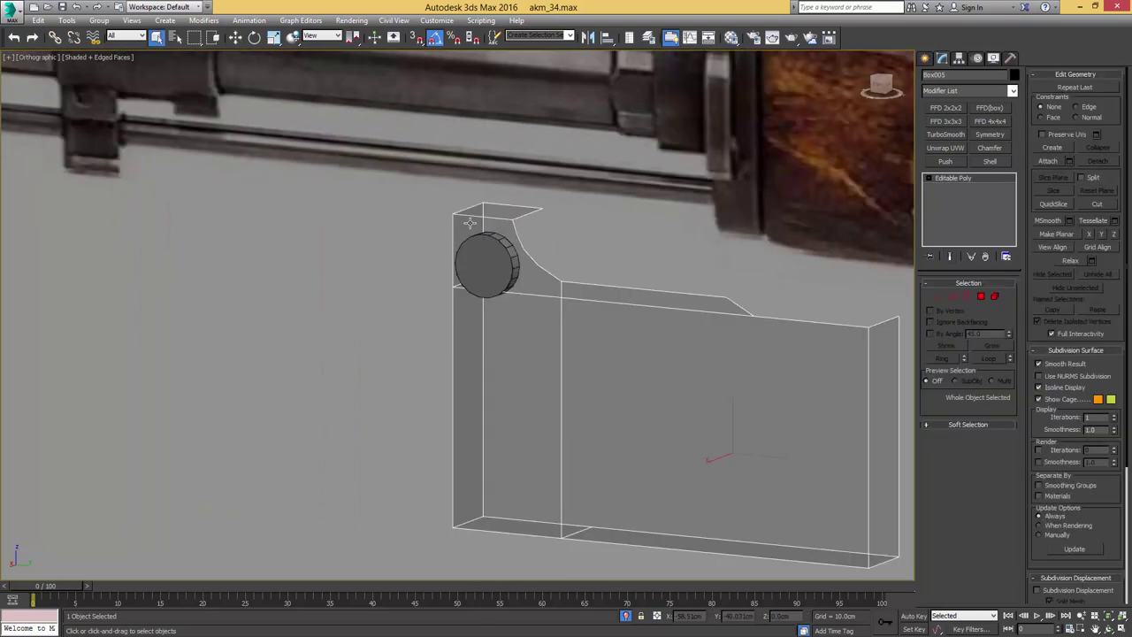
key(l)
key(z)
scroll(183, 130, up, 3)
middle_drag(183, 130, 445, 200)
key(2)
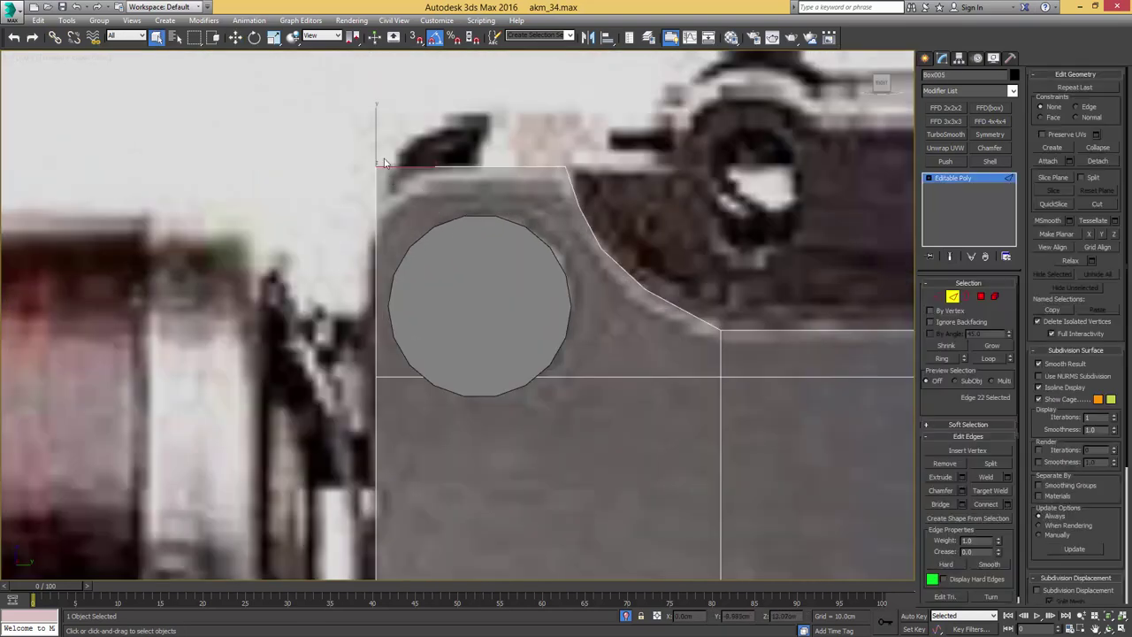
click(393, 168)
scroll(333, 235, down, 3)
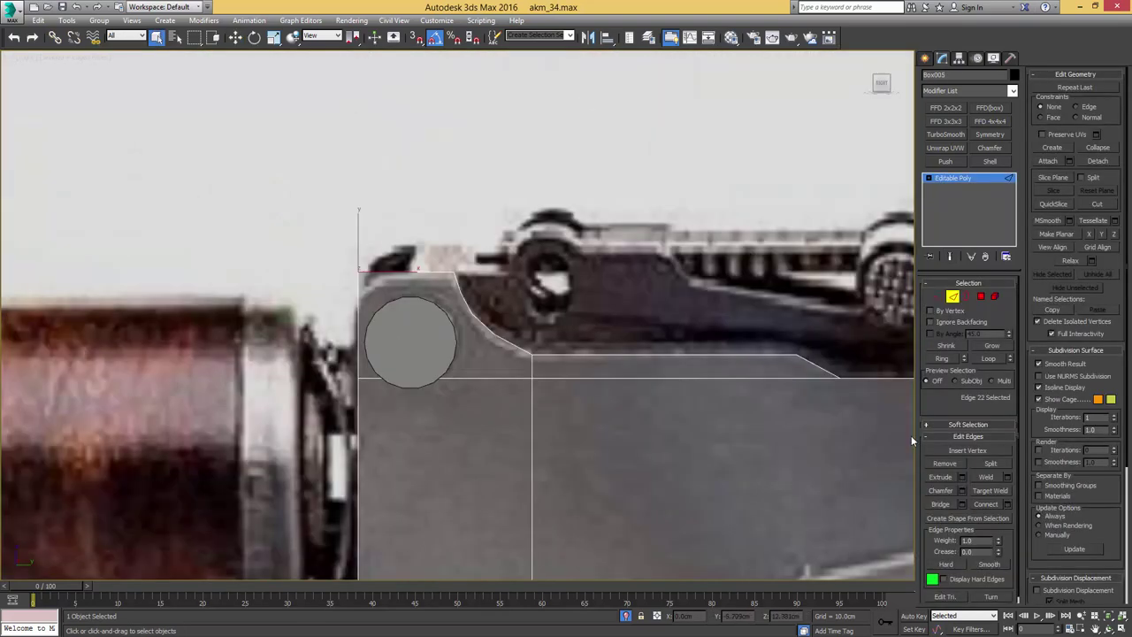
click(962, 489)
scroll(539, 230, up, 4)
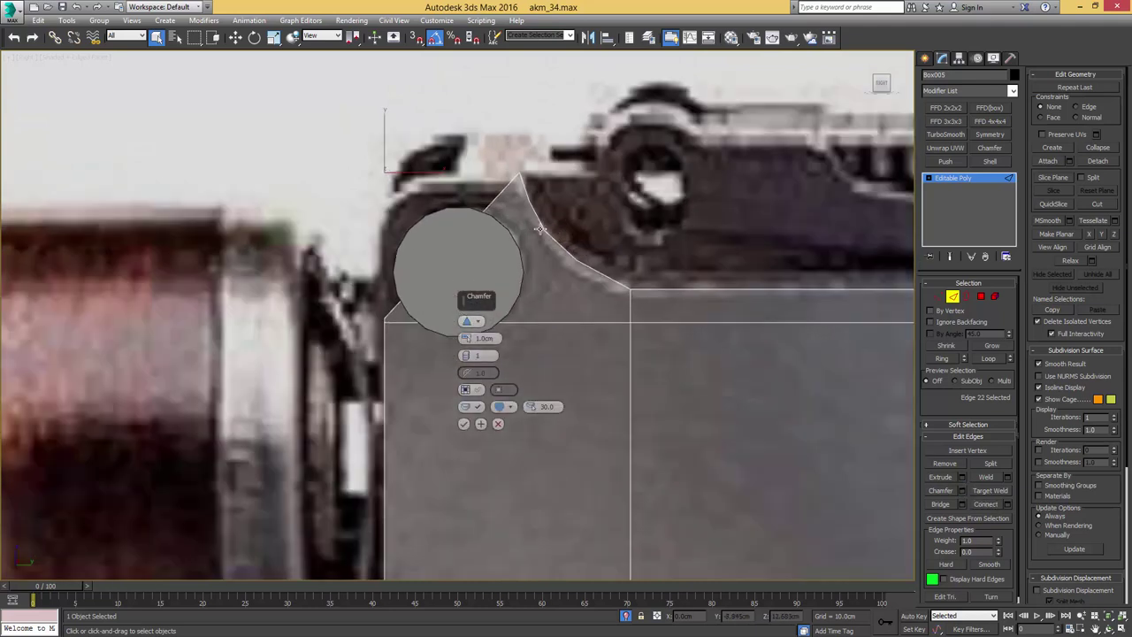
drag(466, 341, 504, 408)
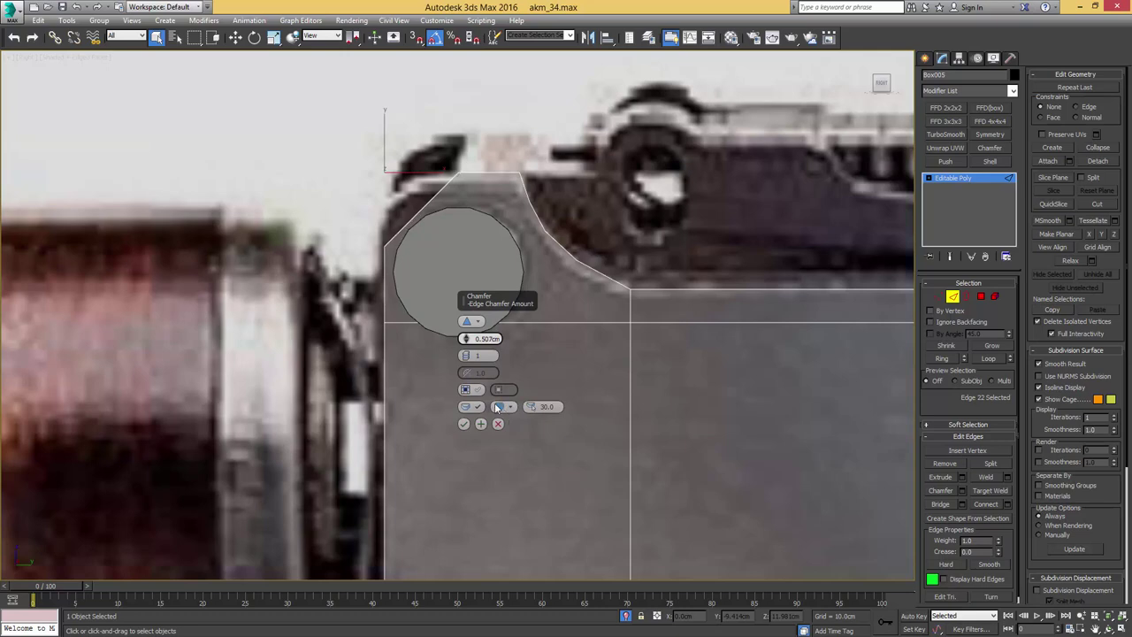
drag(466, 356, 468, 342)
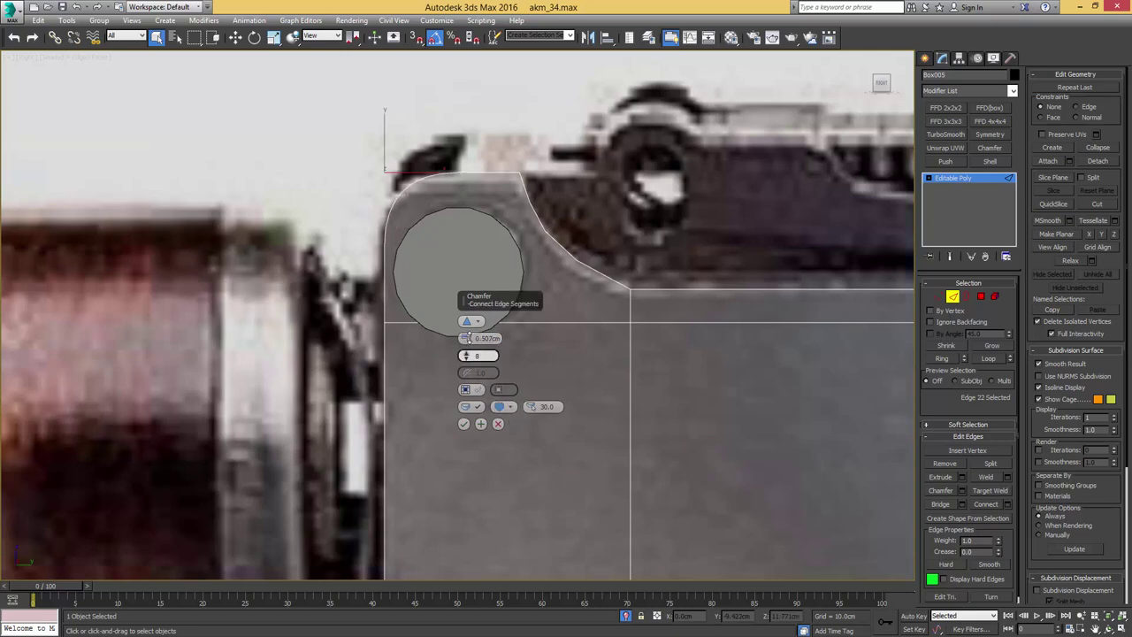
mouse_move(511, 319)
alt+middle_down()
mouse_move(579, 321)
mouse_move(497, 333)
alt+middle_up()
click(463, 424)
scroll(503, 356, down, 2)
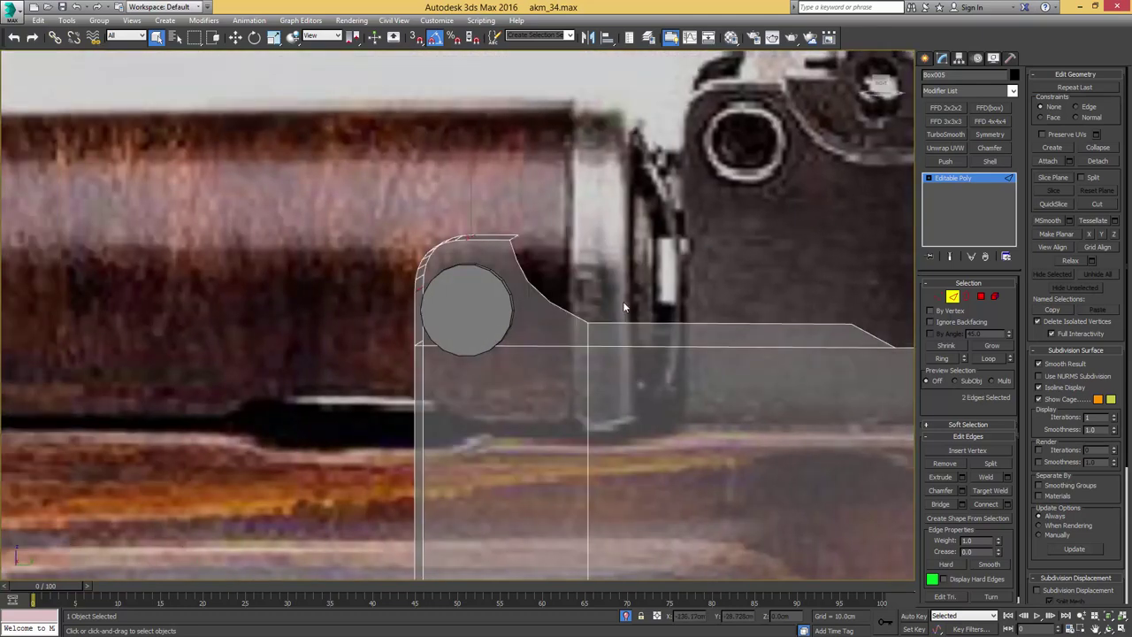
- Select the open upper outline edges from the curved notch to the rear end and extrude them inward as a strip
middle_drag(624, 303, 482, 324)
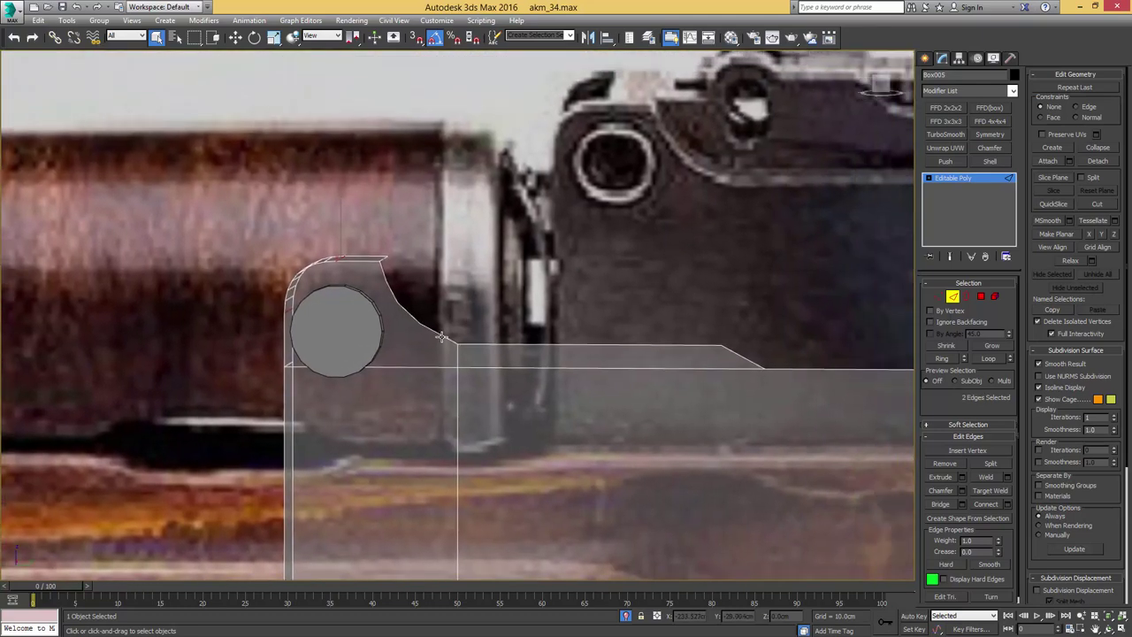
alt+middle_drag(475, 333, 566, 334)
ctrl+click(650, 370)
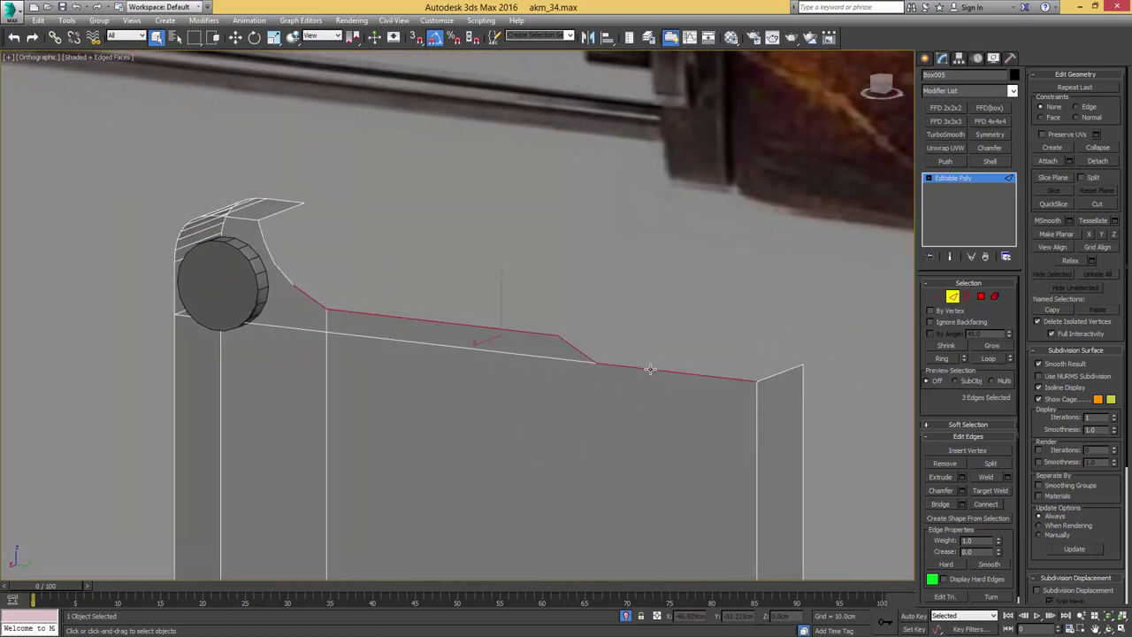
middle_drag(408, 251, 500, 302)
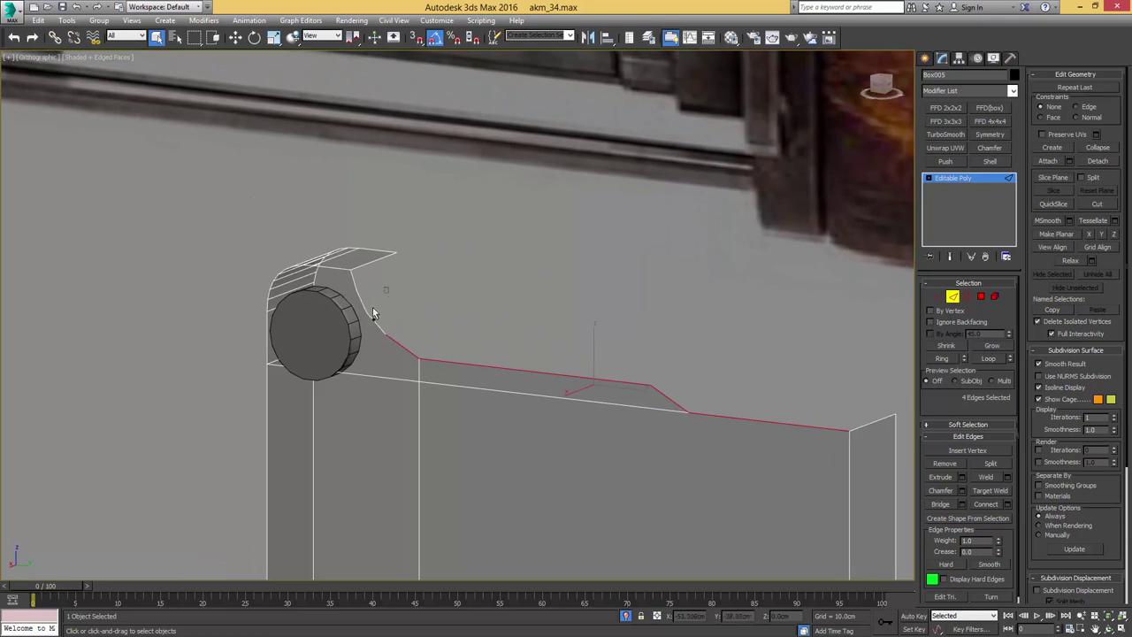
ctrl+click(375, 321)
ctrl+click(363, 301)
ctrl+click(358, 284)
key(w)
alt+middle_drag(386, 292, 456, 354)
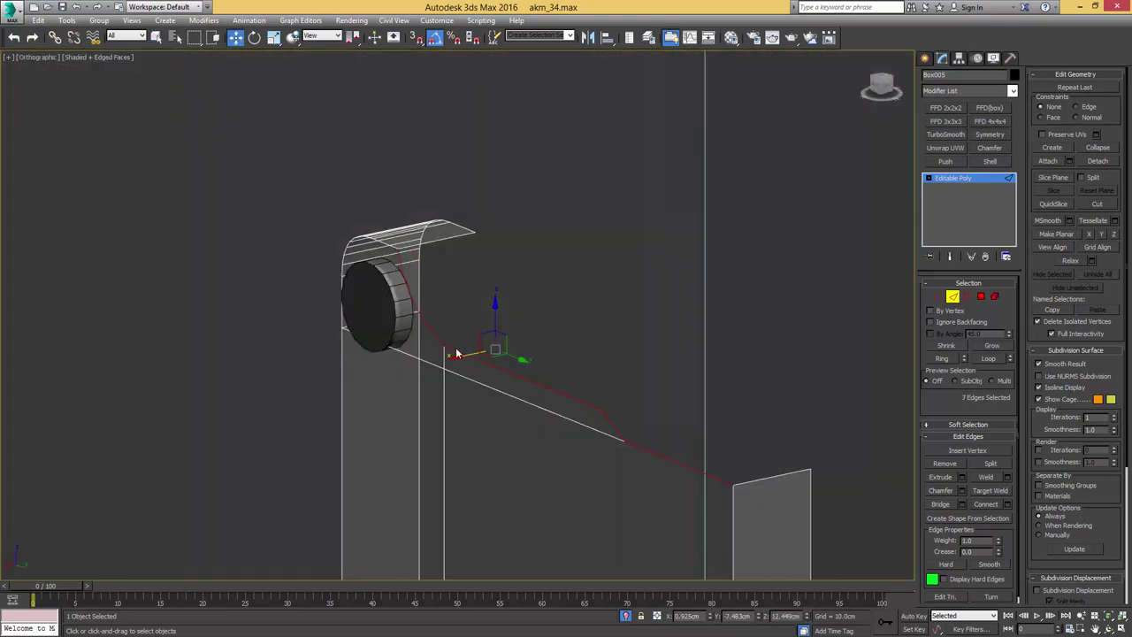
shift+drag(462, 356, 511, 345)
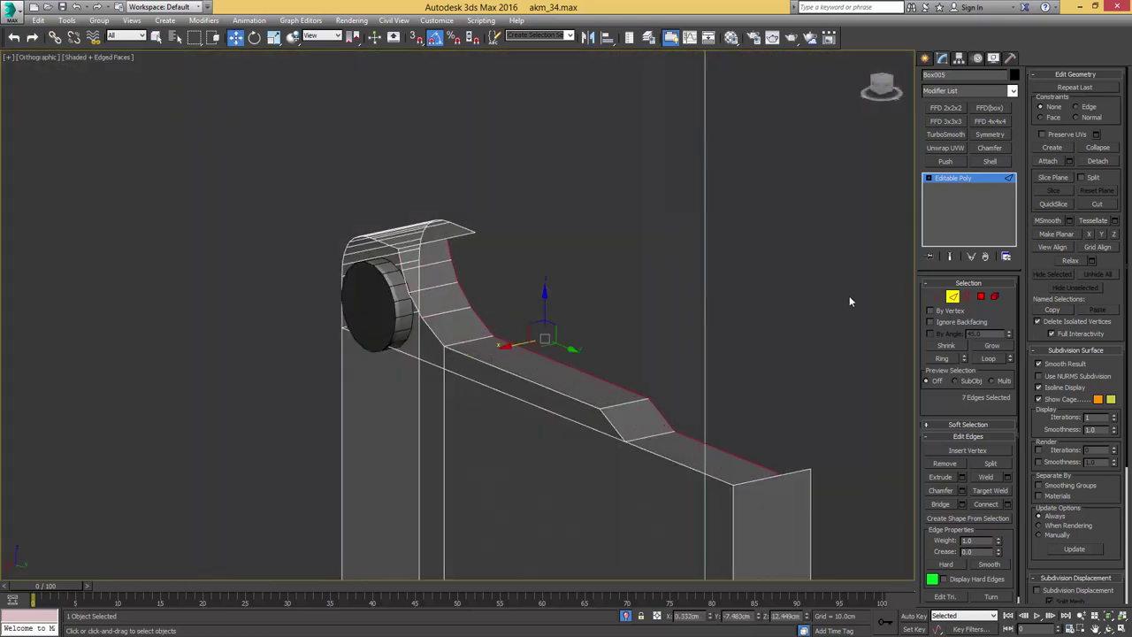
- Convert the strip's inner edge selection to vertices and snap them across to the block's centre plane
ctrl+click(940, 299)
middle_drag(465, 250, 561, 309)
scroll(560, 309, up, 4)
key(space)
key(s)
drag(528, 291, 573, 287)
key(space)
- Select all vertices on the block's centre plane and move them outward to about 0.493 cm on X
scroll(576, 281, down, 5)
alt+middle_drag(579, 287, 702, 107)
scroll(659, 277, down, 3)
drag(702, 104, 590, 511)
alt+middle_drag(626, 321, 604, 285)
key(s)
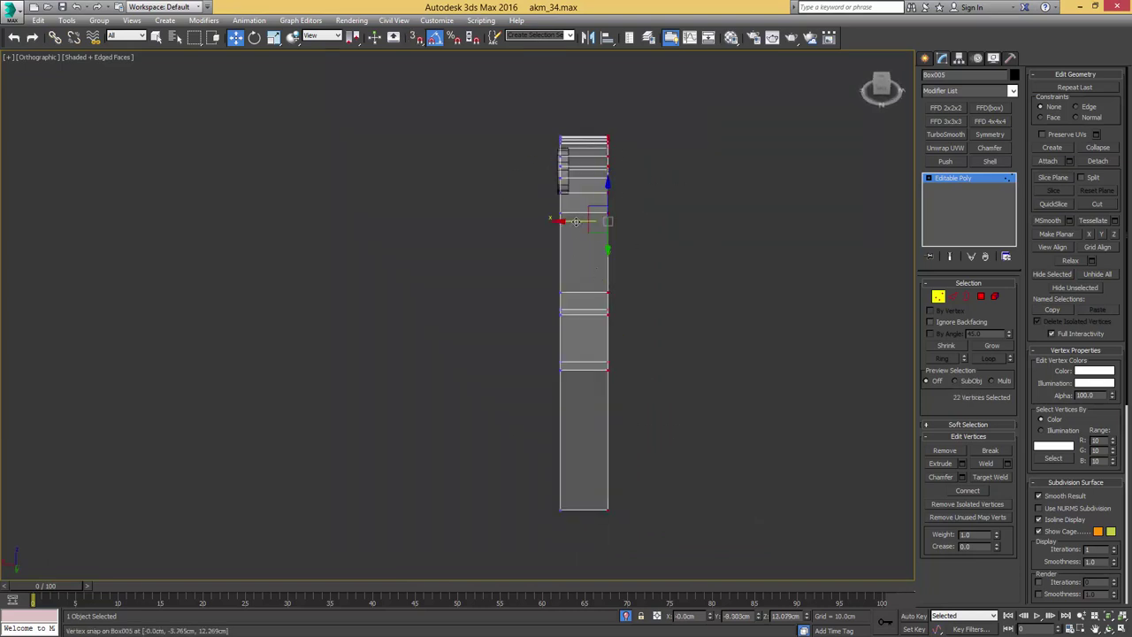
drag(576, 222, 552, 220)
- Extrude the strip's inner edges upward into a vertical wall and flatten its upper border to one level
alt+middle_drag(560, 222, 654, 195)
scroll(558, 184, up, 5)
key(2)
key(q)
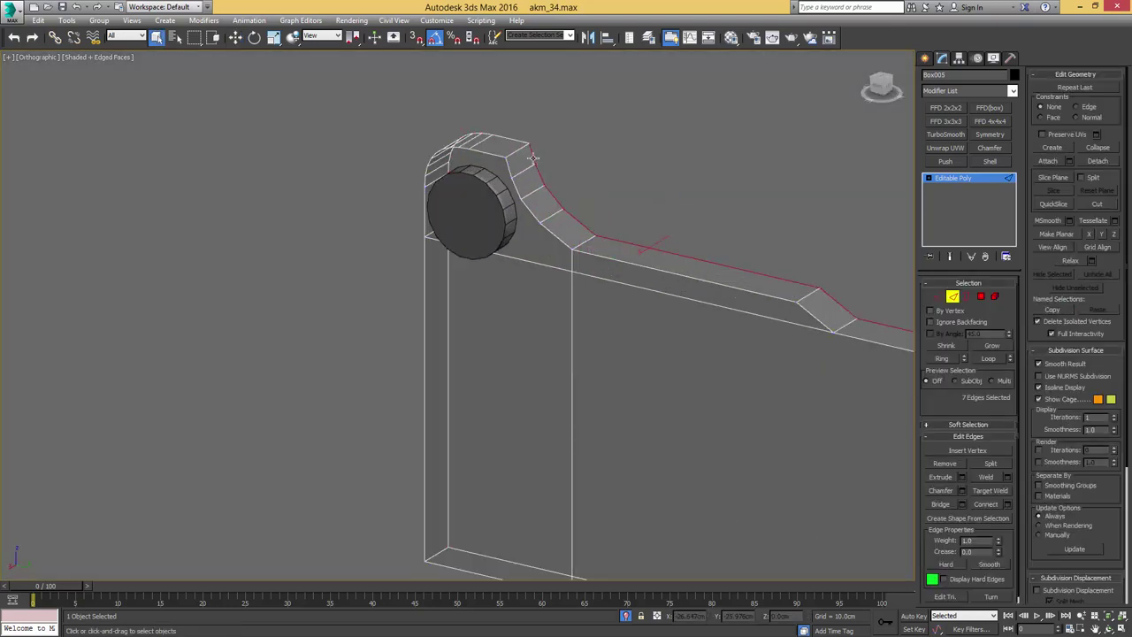
mouse_move(581, 188)
alt+middle_down()
mouse_move(619, 207)
mouse_move(652, 192)
mouse_move(587, 207)
alt+middle_up()
key(w)
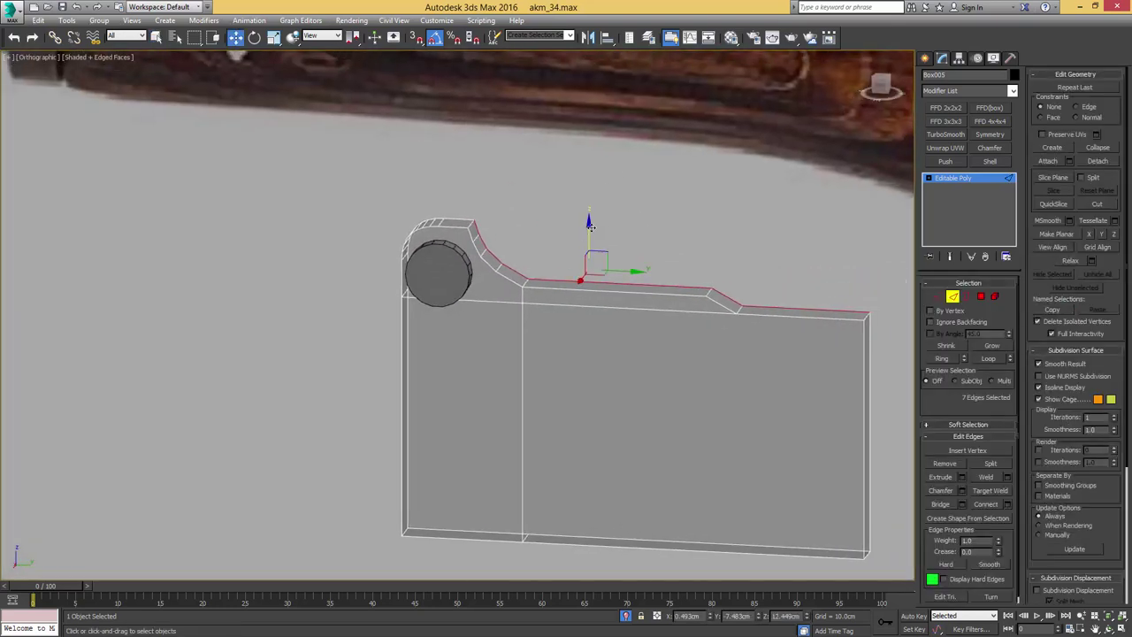
shift+drag(587, 207, 589, 165)
key(semicolon)
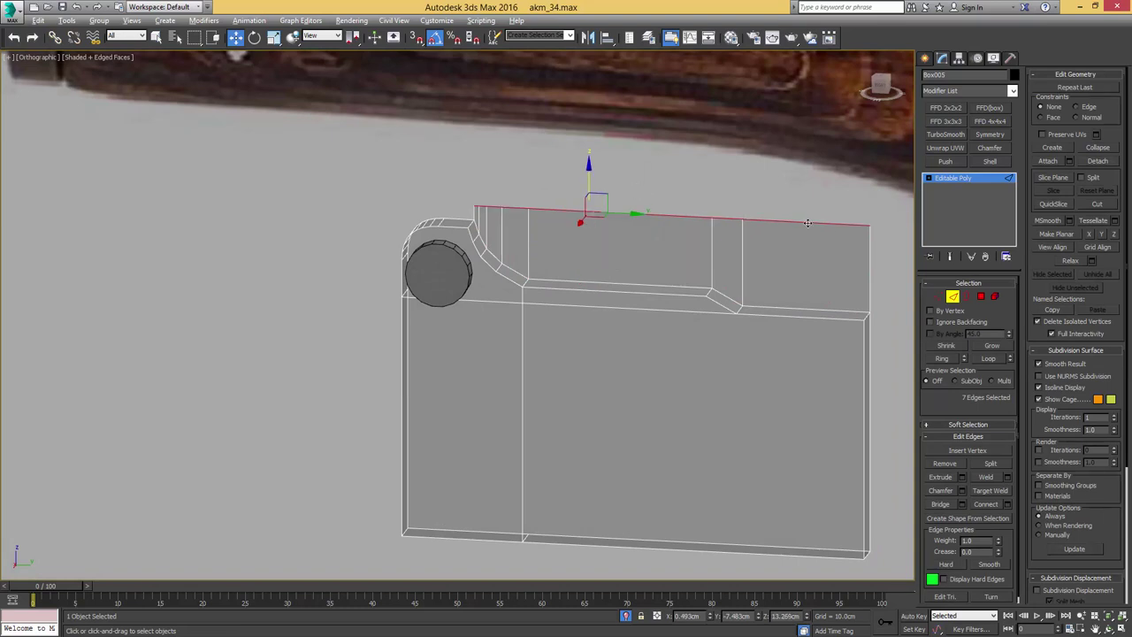
- Convert the wall's upper border to vertices and snap them down to the height of the front tab's top
ctrl+click(939, 297)
scroll(477, 205, up, 5)
key(space)
key(s)
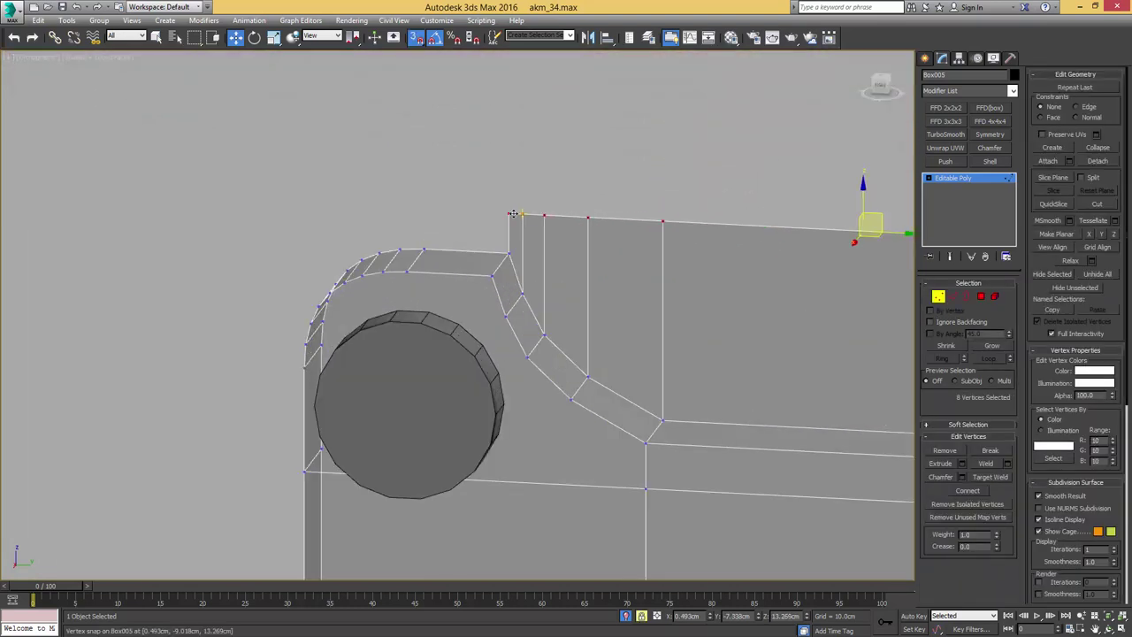
drag(512, 214, 509, 256)
click(509, 257)
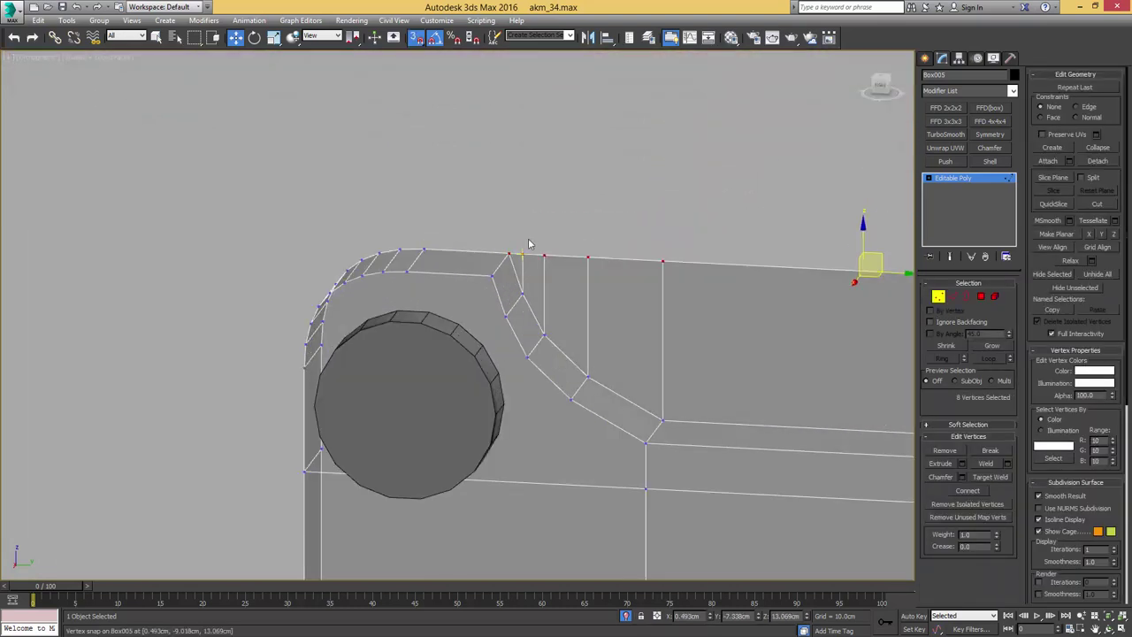
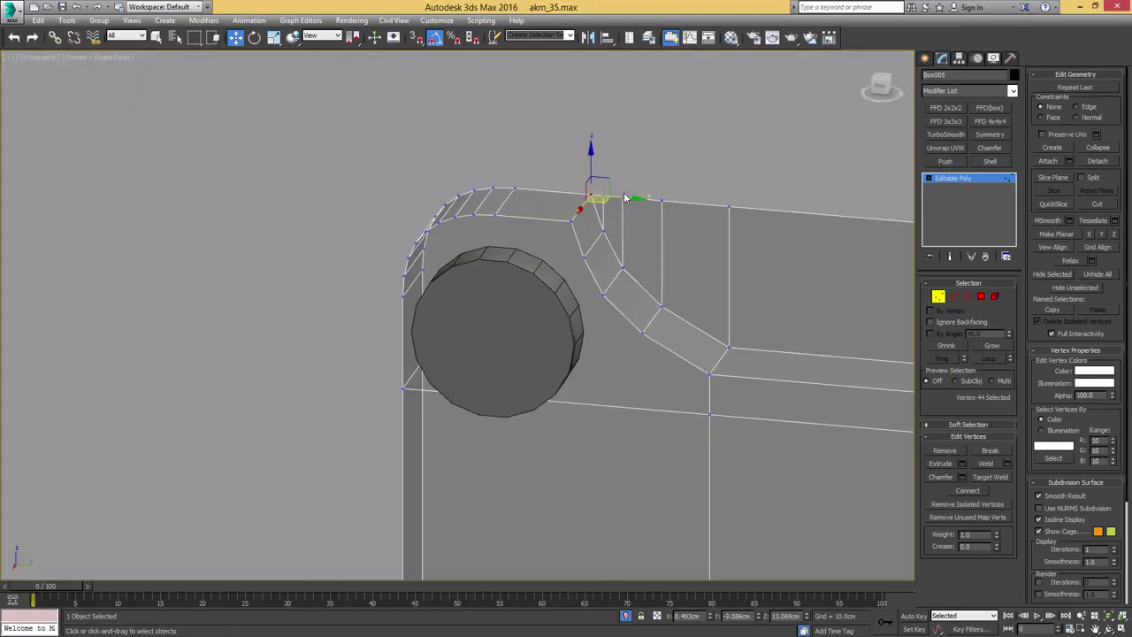
- Target-weld the two upper-border vertices above the curved cutout onto the next vertex toward the rear
key(2)
key(1)
key(ctrl+shift+w)
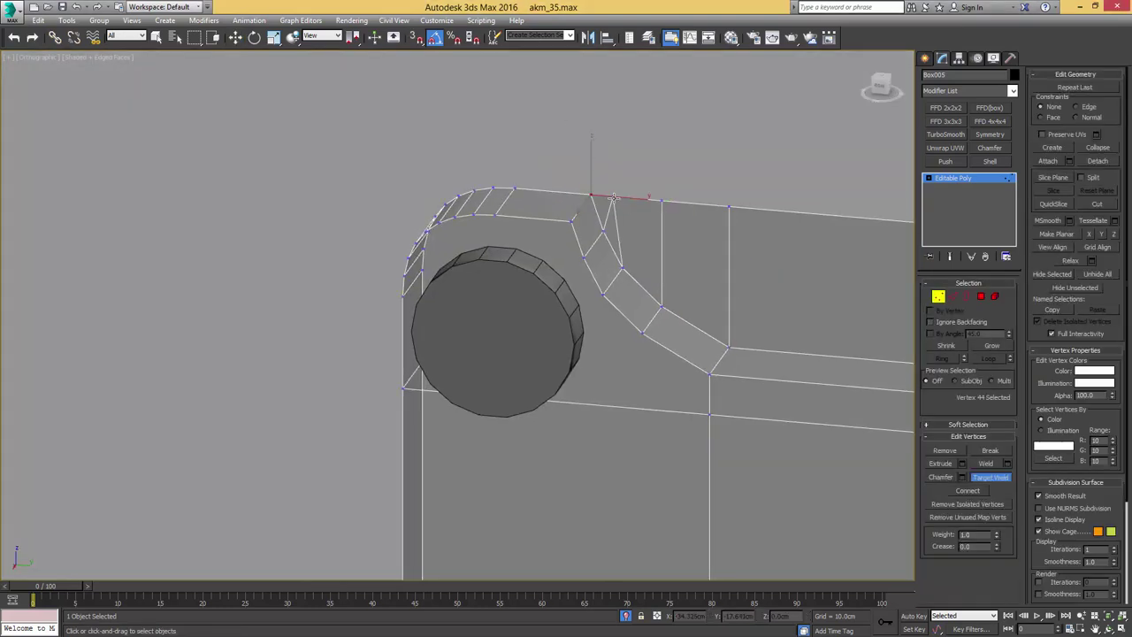
click(660, 202)
scroll(729, 204, down, 2)
middle_drag(728, 204, 619, 207)
scroll(633, 204, up, 1)
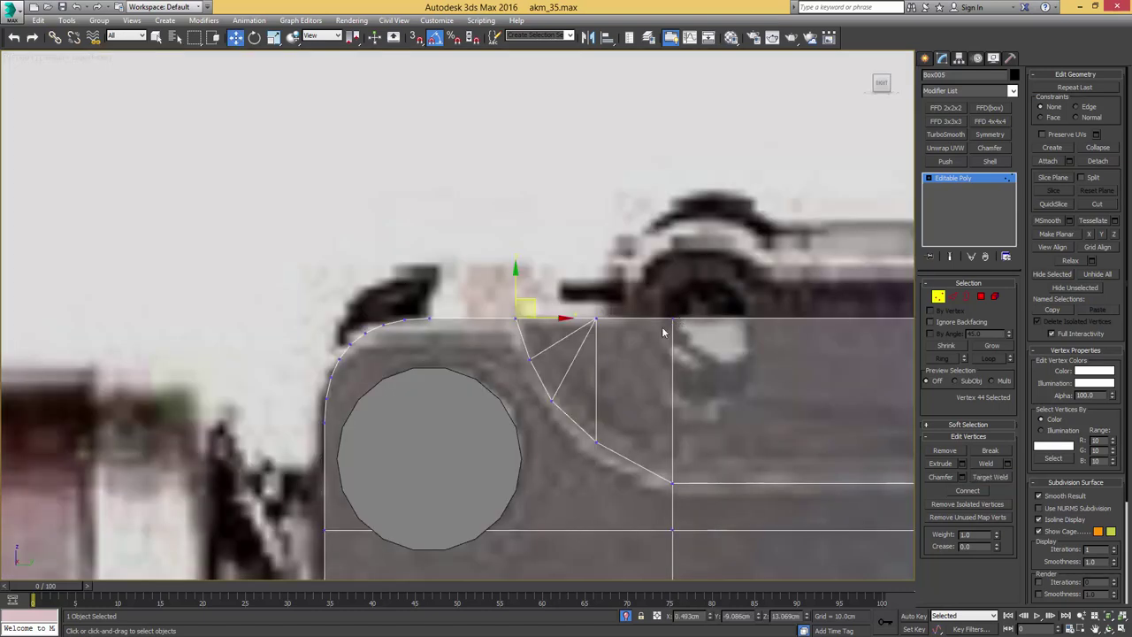
- Move the upper-border vertex above the curve's rear end rearward to about -7.882 cm on Y
middle_drag(662, 328, 548, 321)
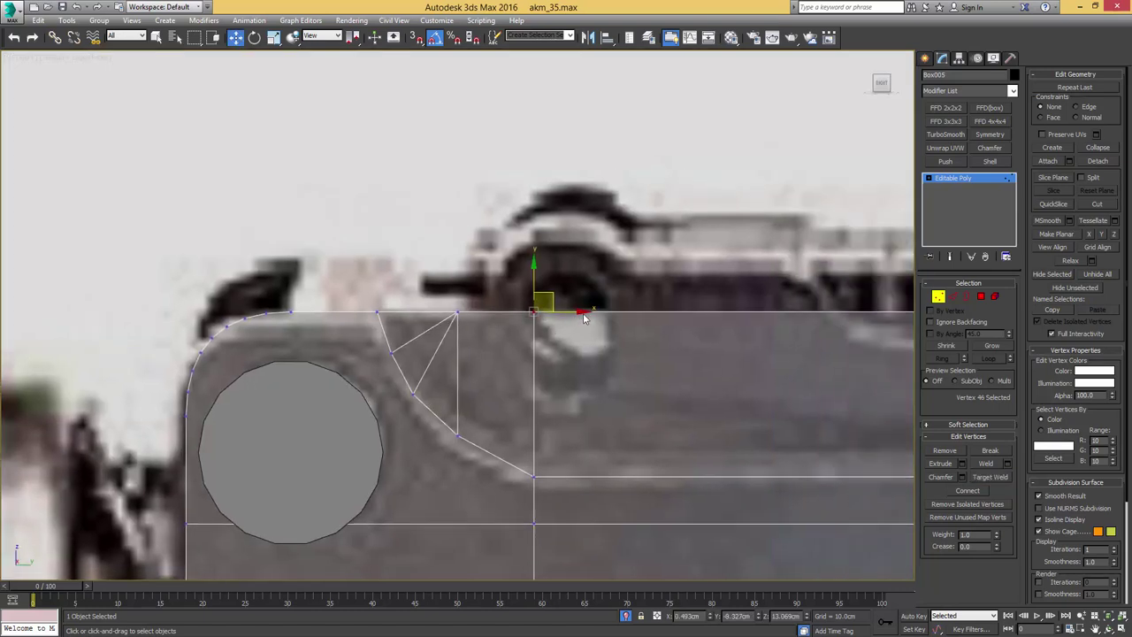
drag(587, 307, 672, 305)
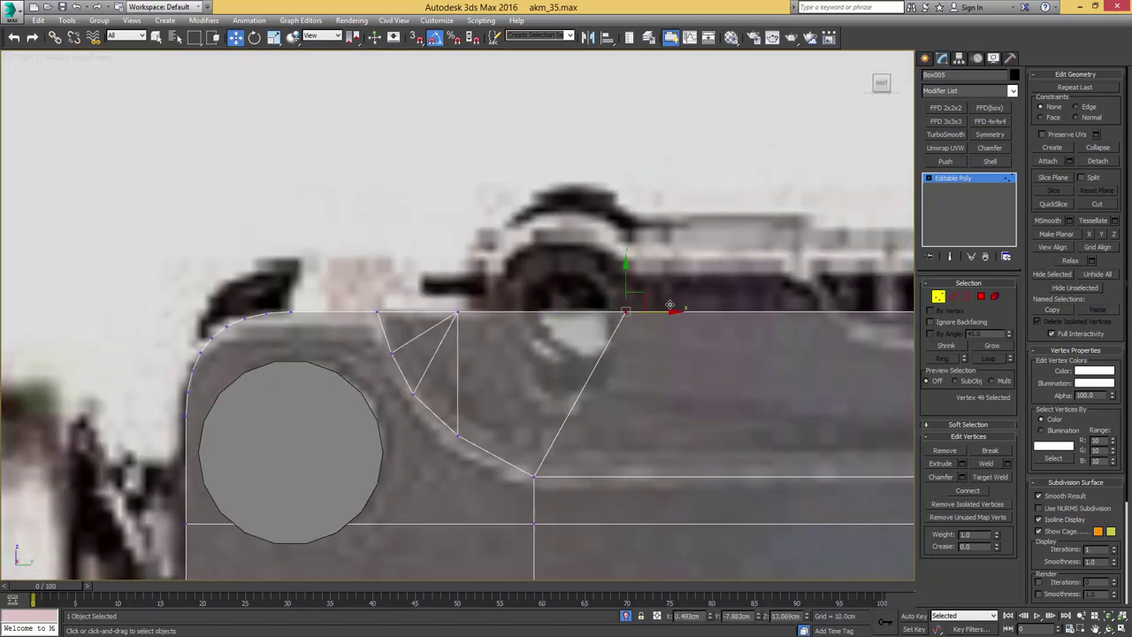
scroll(619, 299, down, 3)
middle_drag(610, 297, 437, 287)
middle_drag(693, 296, 578, 283)
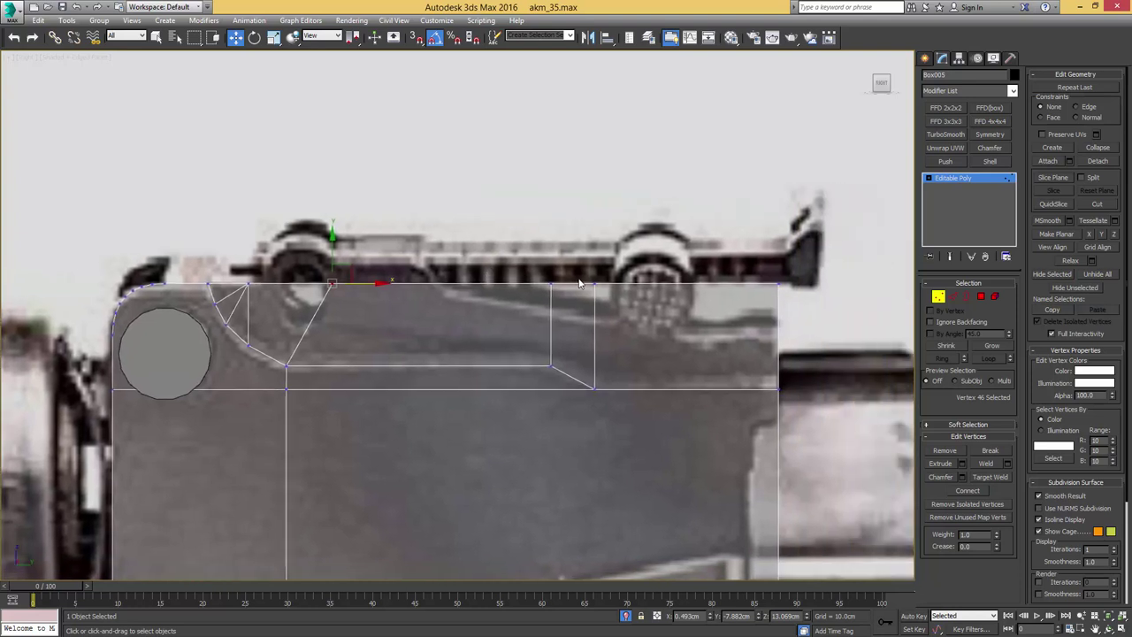
- Select the two upper-border edges behind the curved cutout and extrude them upward to about 13.291 cm on Z
middle_drag(284, 283, 480, 276)
key(2)
click(480, 276)
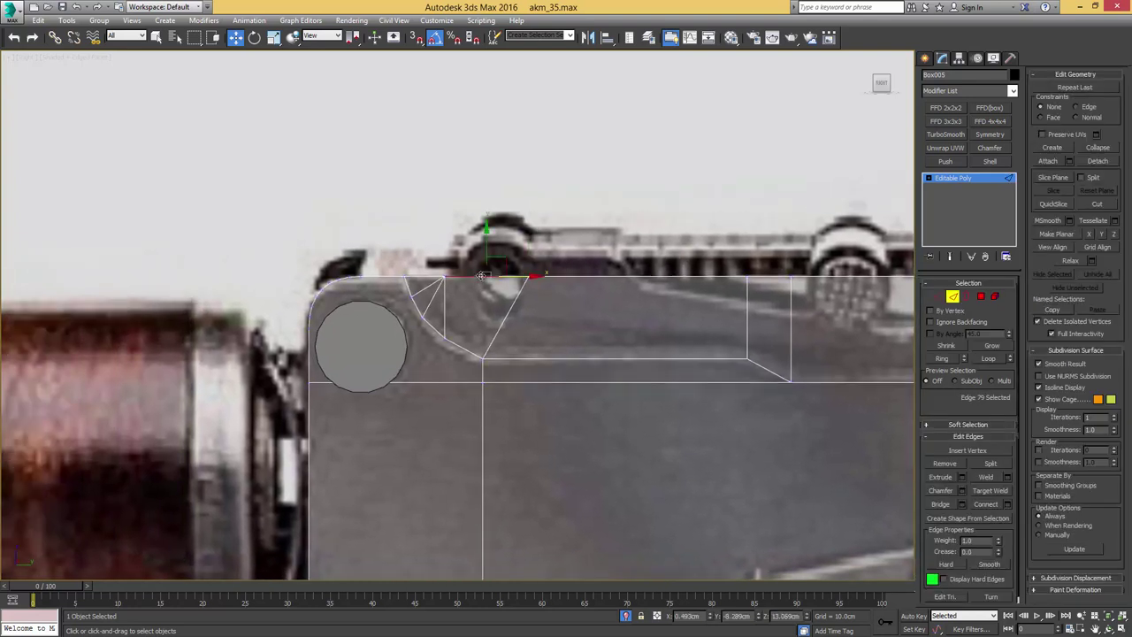
ctrl+click(589, 277)
middle_drag(788, 277, 523, 264)
middle_drag(288, 260, 421, 261)
drag(422, 243, 413, 220)
middle_drag(512, 263, 688, 263)
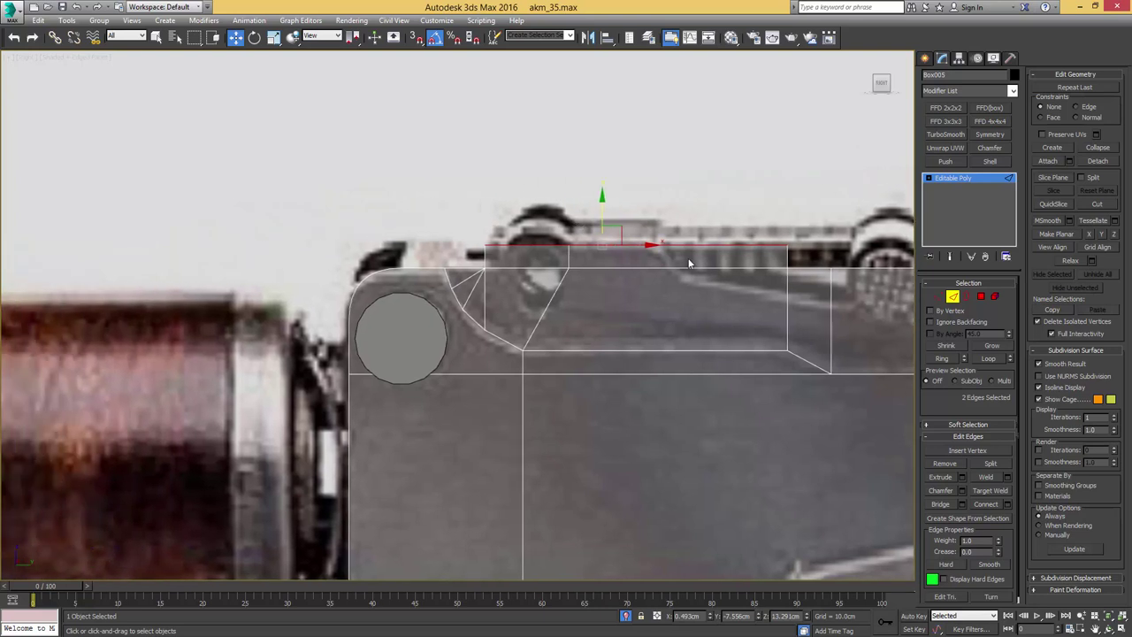
- Move the two vertices at the raised strip's rear end forward to about -6.846 cm on Y
middle_drag(764, 247, 638, 244)
key(1)
drag(686, 208, 638, 279)
drag(690, 253, 584, 256)
middle_drag(768, 256, 646, 237)
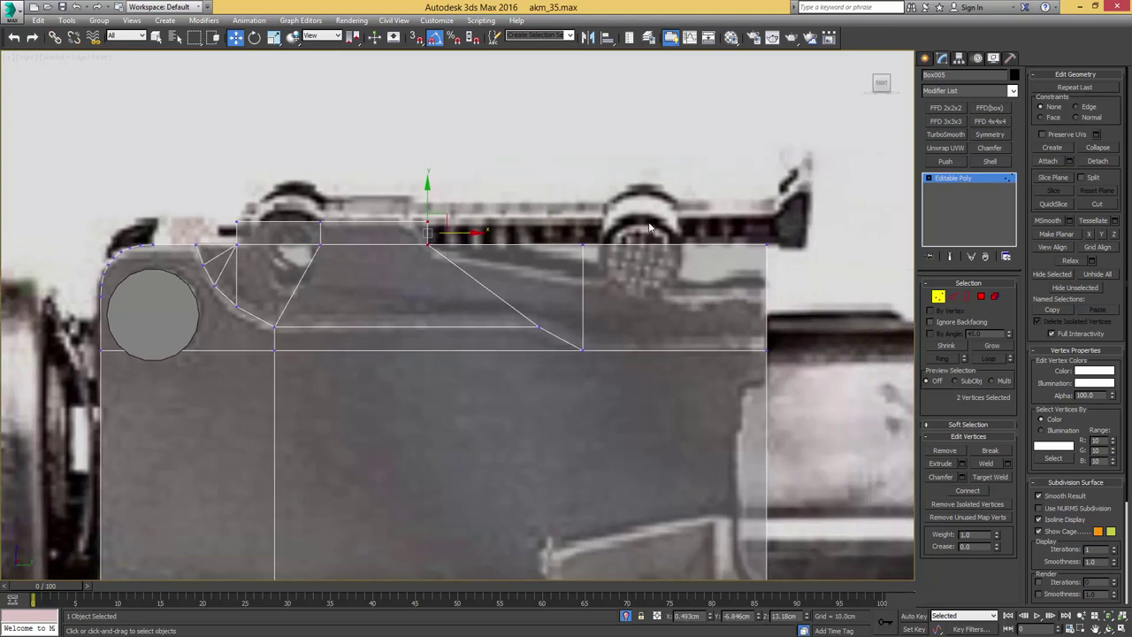
- Lower the upper-border vertex under the sight slider and the rear corner vertex to follow the block's sloping outline
click(585, 244)
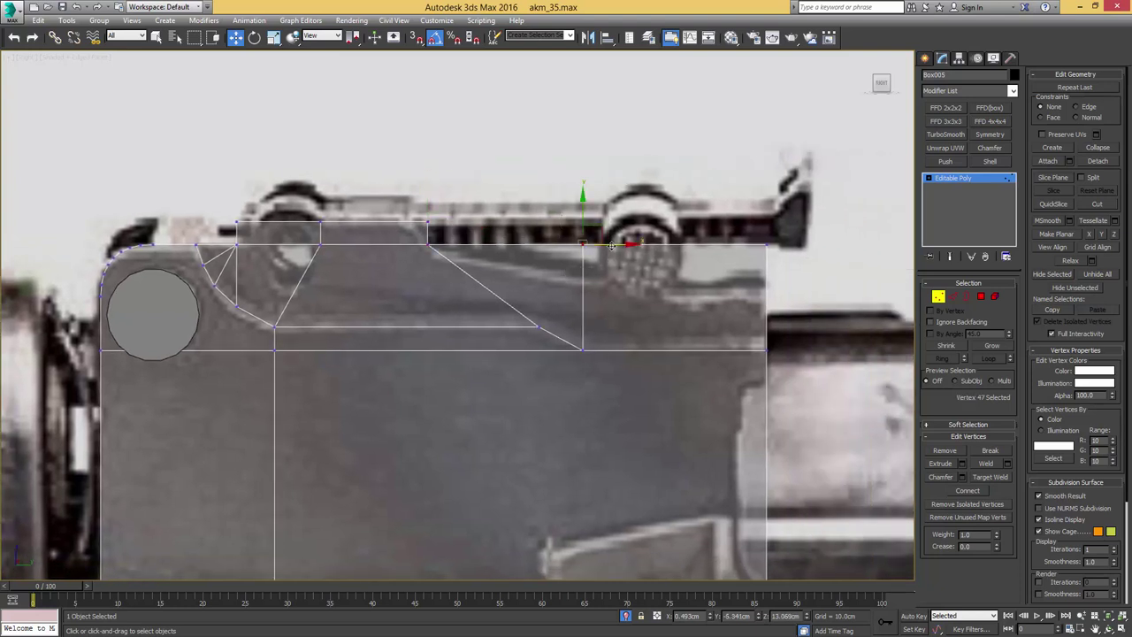
drag(610, 246, 644, 263)
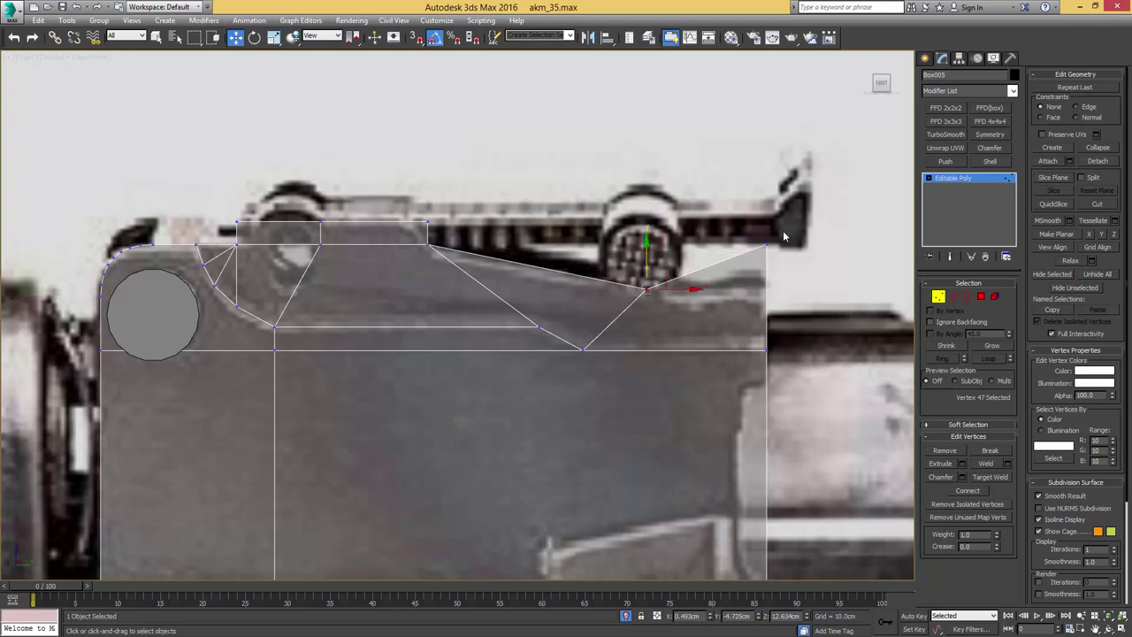
click(766, 244)
drag(763, 211, 710, 263)
ctrl+click(646, 287)
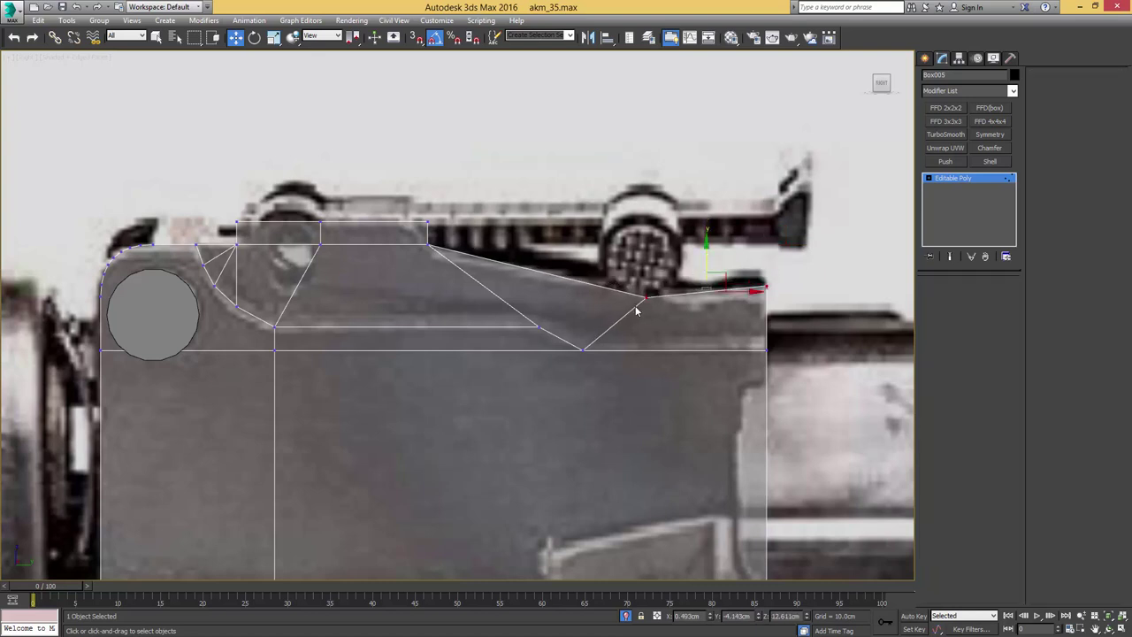
- Remove the diagonal edge below the dip under the sight slider, and chamfer the dip's vertex
key(2)
key(q)
click(636, 306)
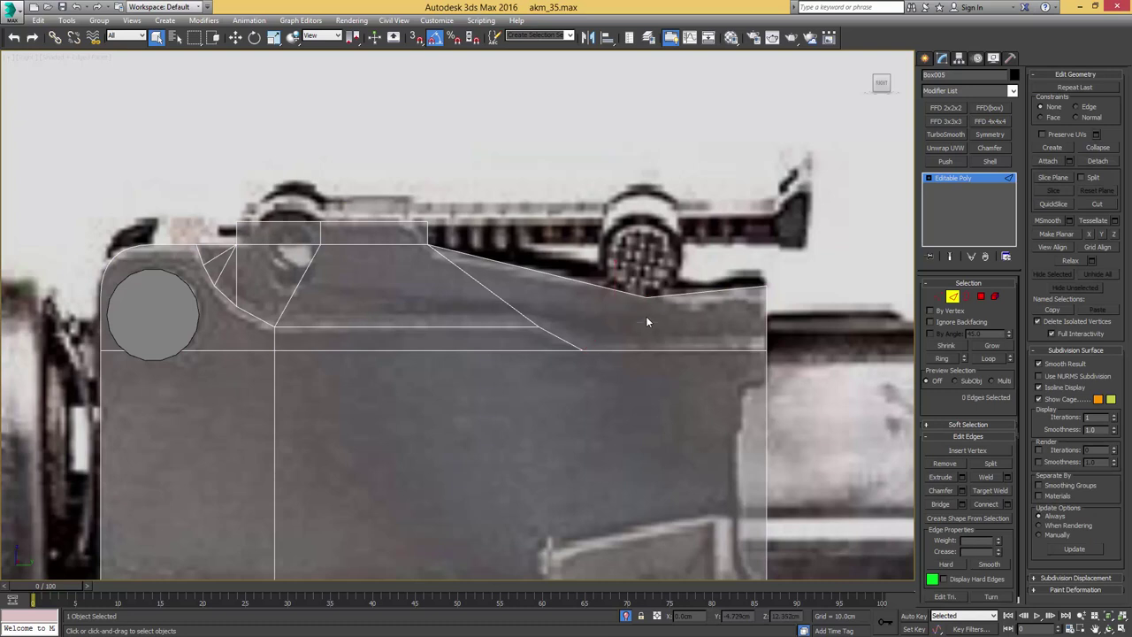
key(1)
key(ctrl+shift+c)
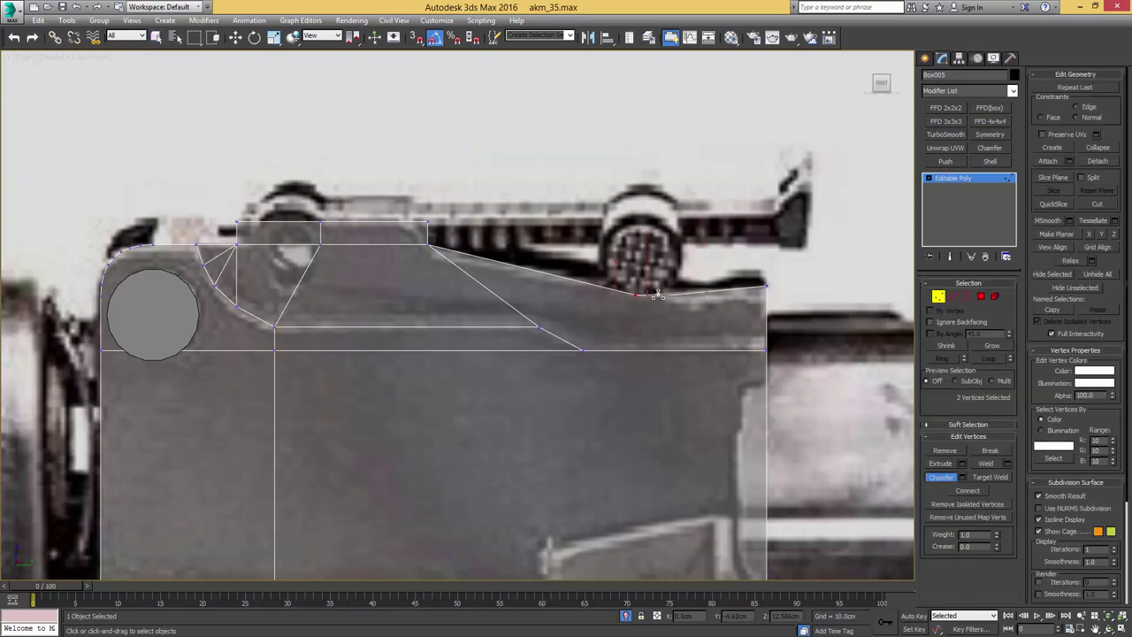
drag(755, 300, 753, 302)
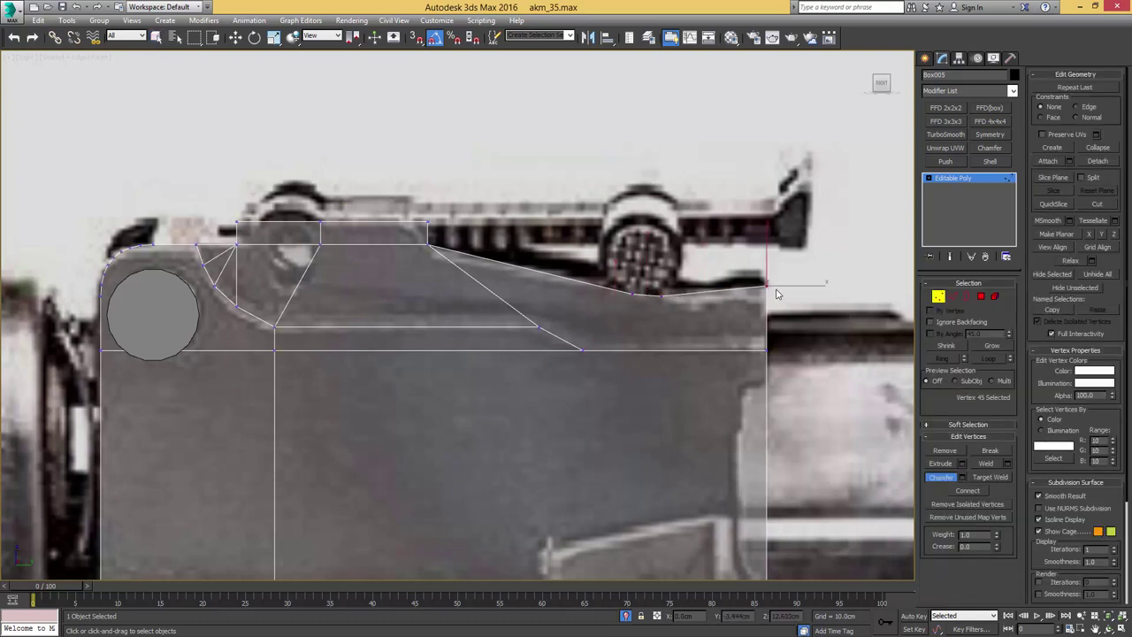
- Chamfer the wall's upper rear corner into a rounded corner of four vertices
scroll(771, 270, up, 5)
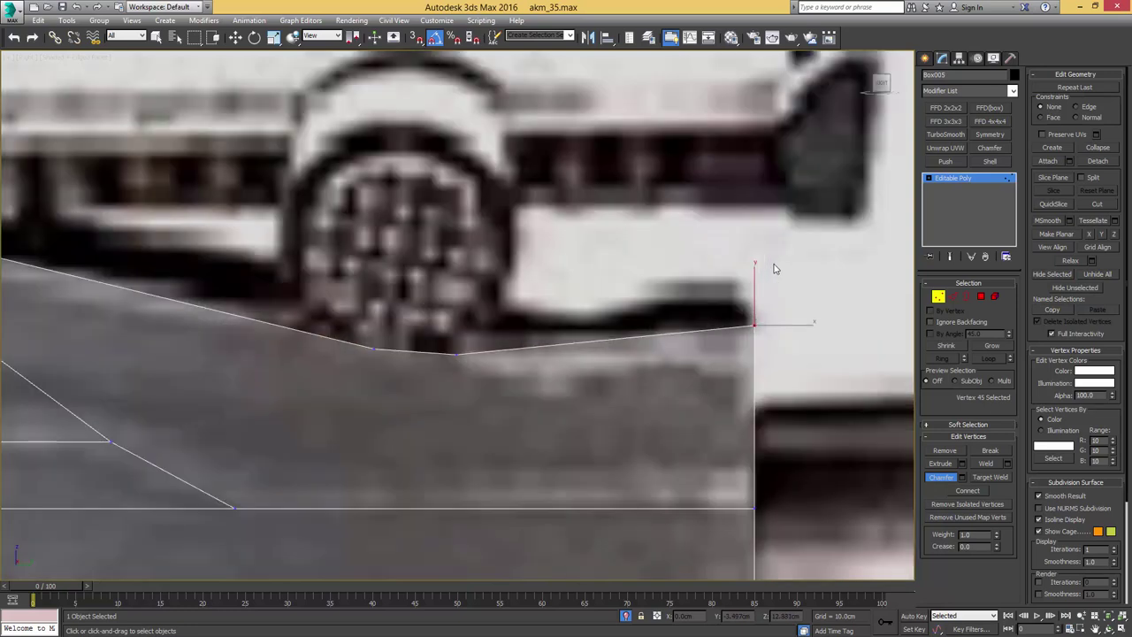
drag(751, 327, 730, 321)
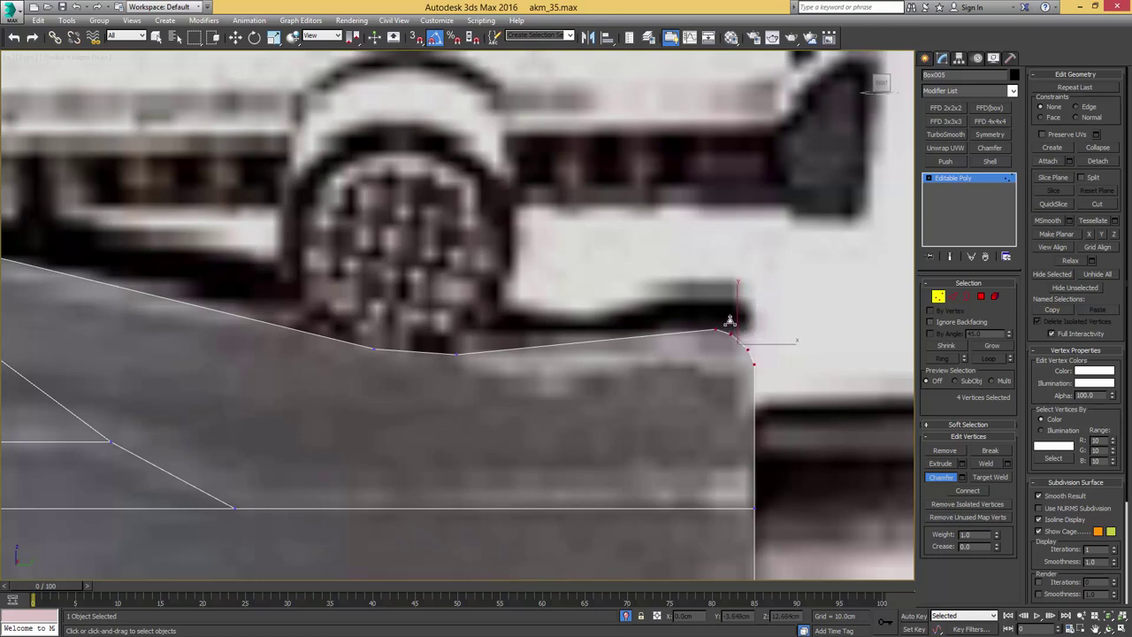
scroll(728, 320, down, 3)
middle_drag(577, 291, 704, 255)
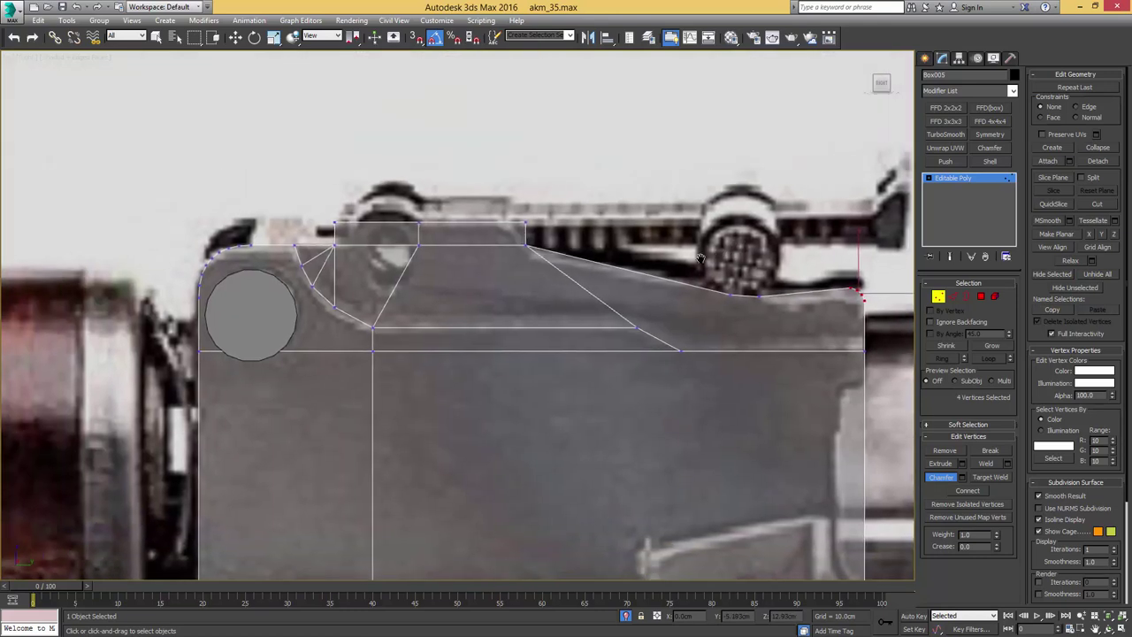
- Adjust the raised strip's upper rear corner vertex to the photo and chamfer it
scroll(541, 258, up, 1)
middle_drag(547, 251, 721, 290)
key(w)
mouse_move(665, 262)
mouse_down()
mouse_move(695, 251)
mouse_move(658, 250)
mouse_move(667, 243)
mouse_up()
key(ctrl+shift+c)
- Extrude the raised strip's front upper edge upward to about 13.468 cm on Z
middle_drag(497, 246, 611, 259)
key(2)
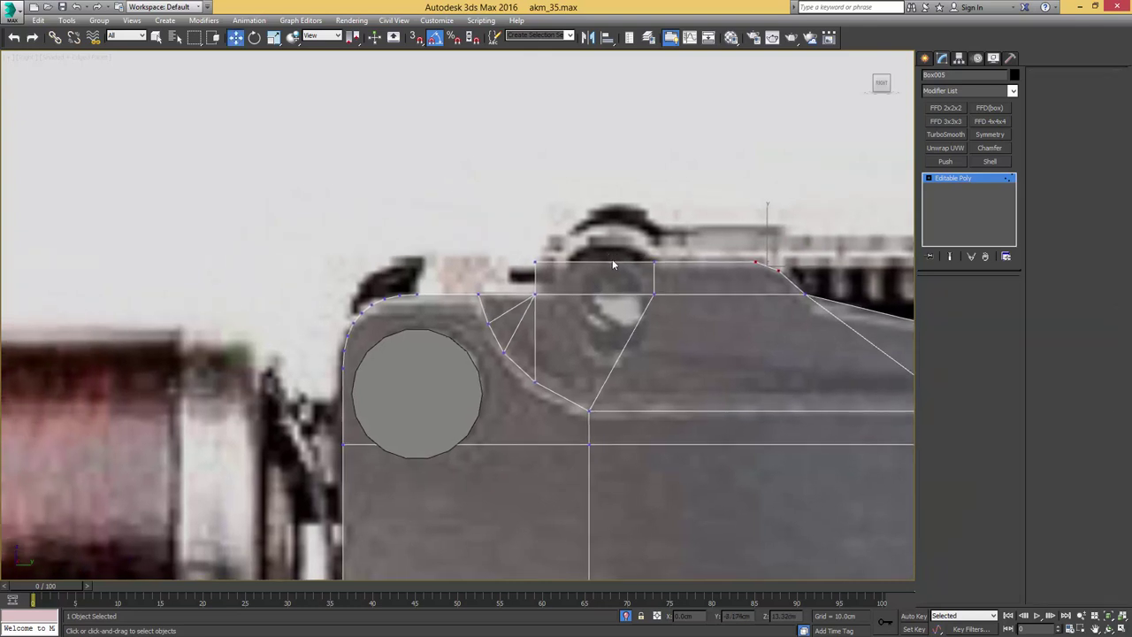
click(611, 261)
key(w)
drag(595, 234, 600, 207)
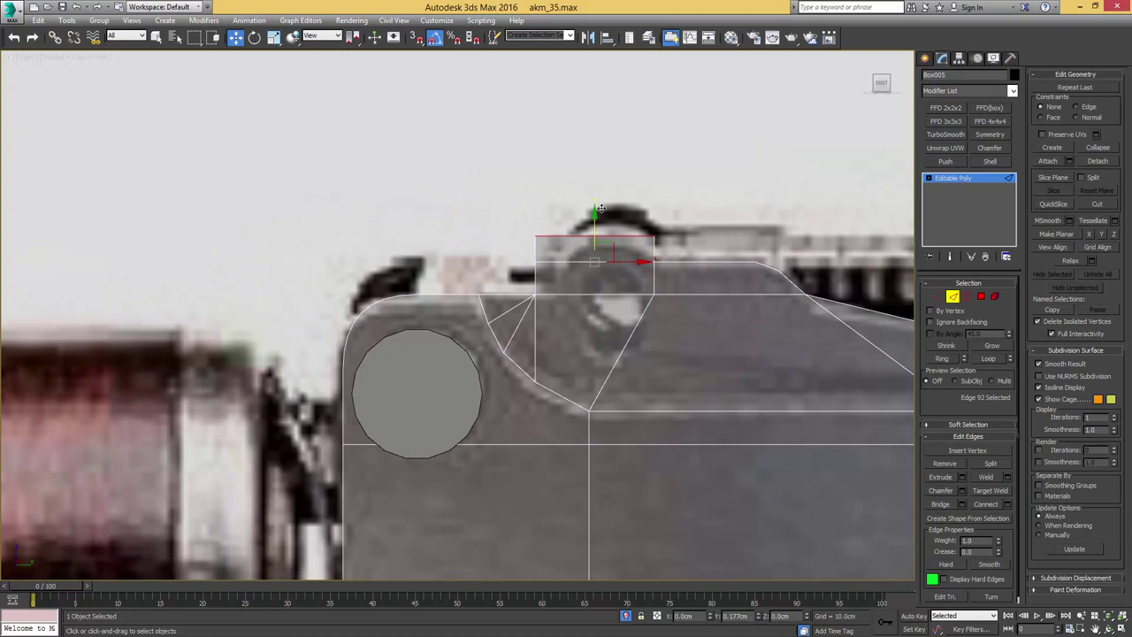
scroll(608, 213, up, 2)
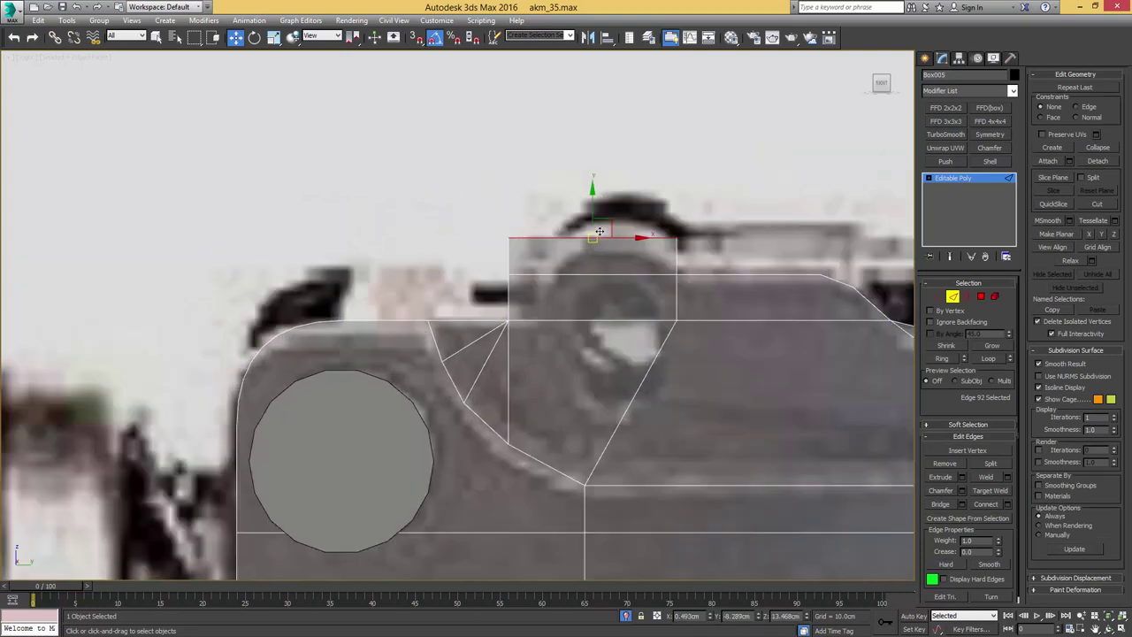
- Remove the horizontal edge beneath the new extrusion and the leftover vertex on its front side
click(599, 274)
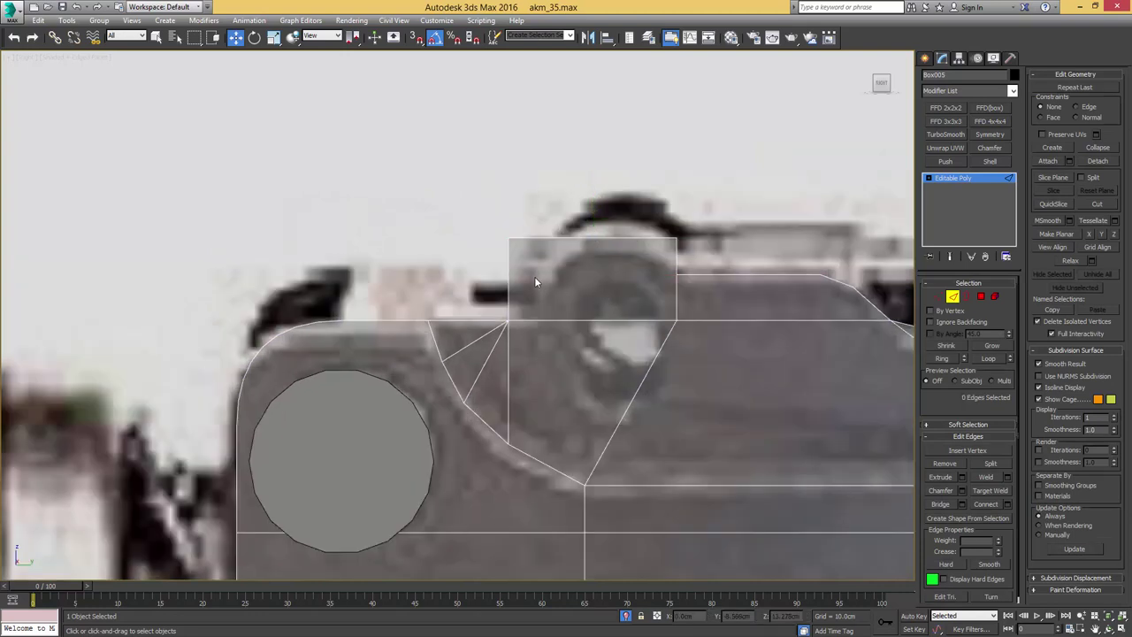
key(1)
click(510, 274)
click(675, 257)
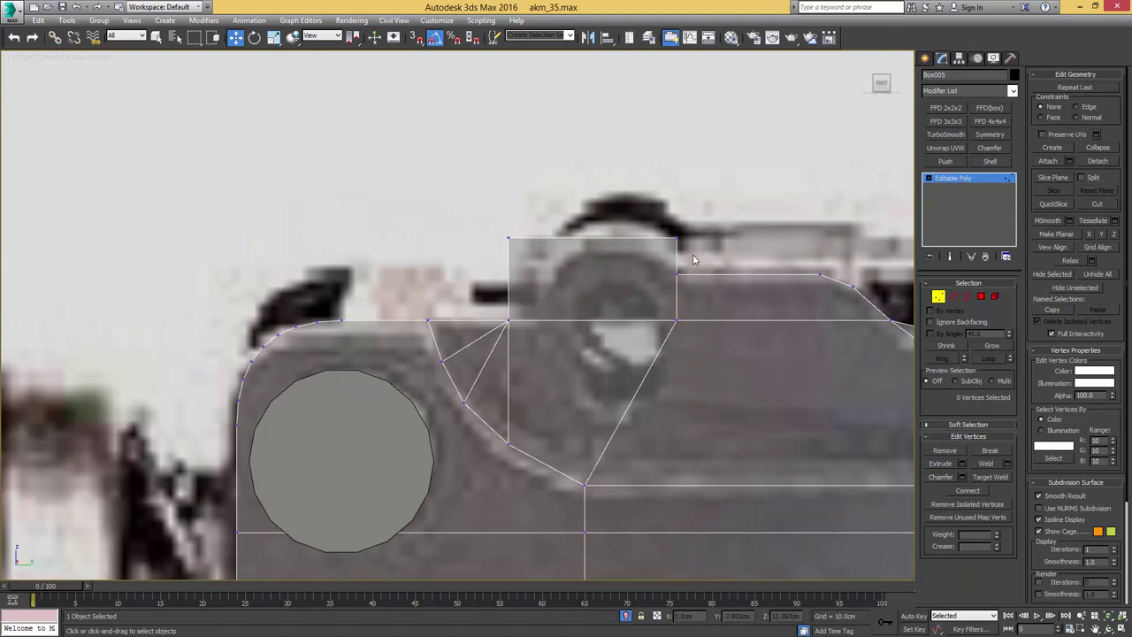
- Chamfer the two upper corner vertices of the raised tab above the curved cutout
middle_drag(693, 259, 612, 228)
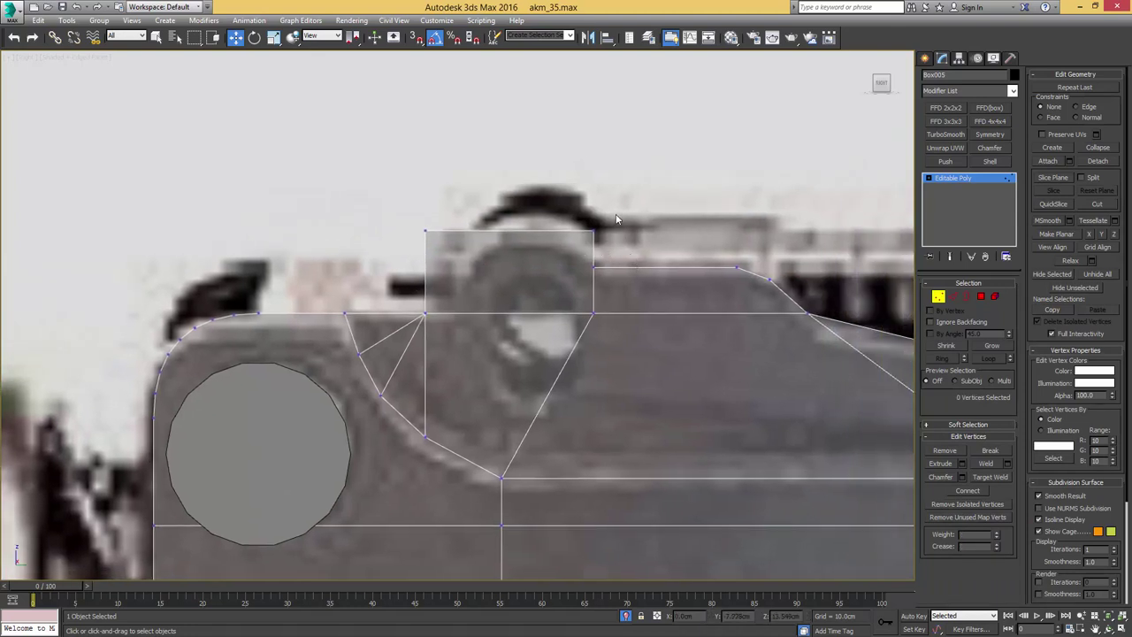
click(593, 231)
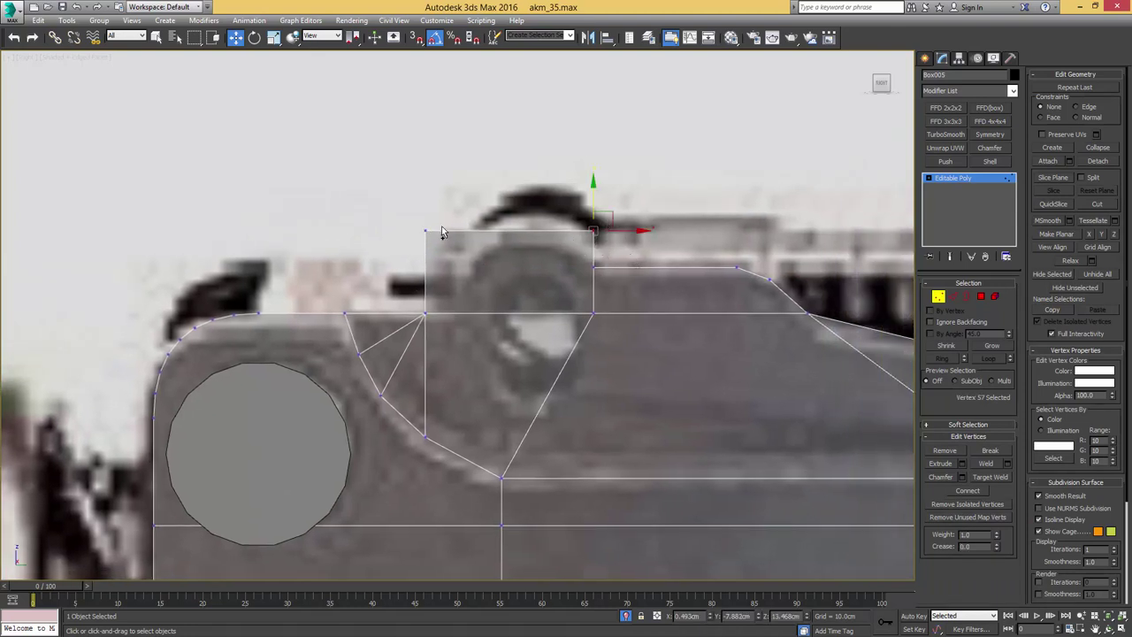
ctrl+click(425, 232)
key(ctrl+shift+c)
drag(426, 232, 455, 206)
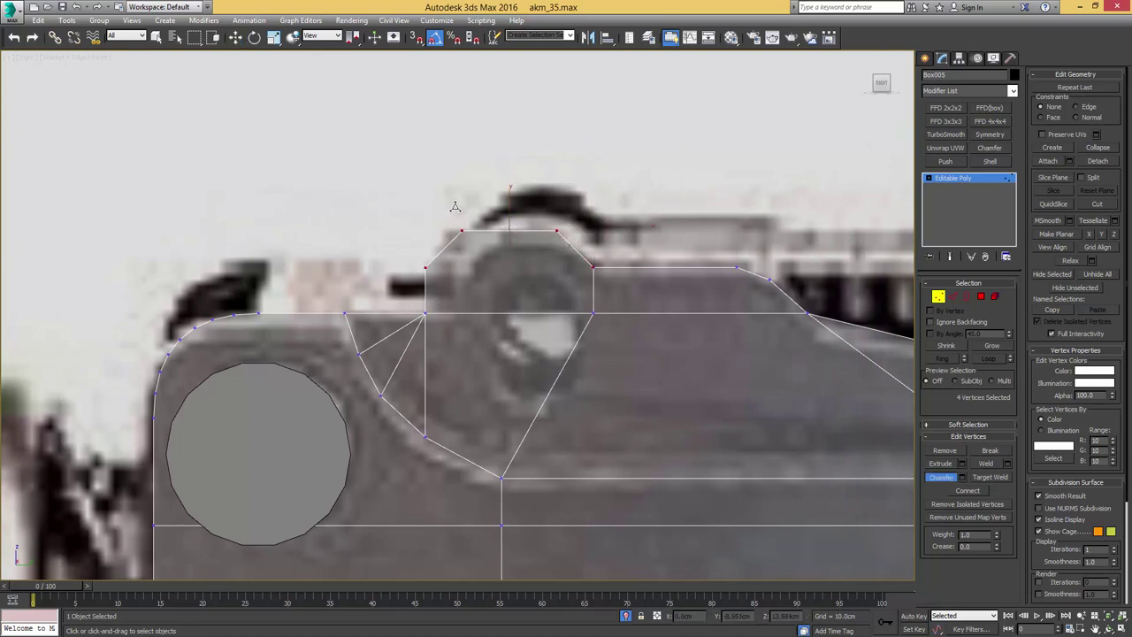
- Chamfer the tab's four corner vertices again to round its outline into an arc
drag(599, 262, 576, 284)
ctrl+click(555, 232)
ctrl+click(461, 233)
ctrl+drag(415, 258, 423, 277)
drag(461, 233, 470, 224)
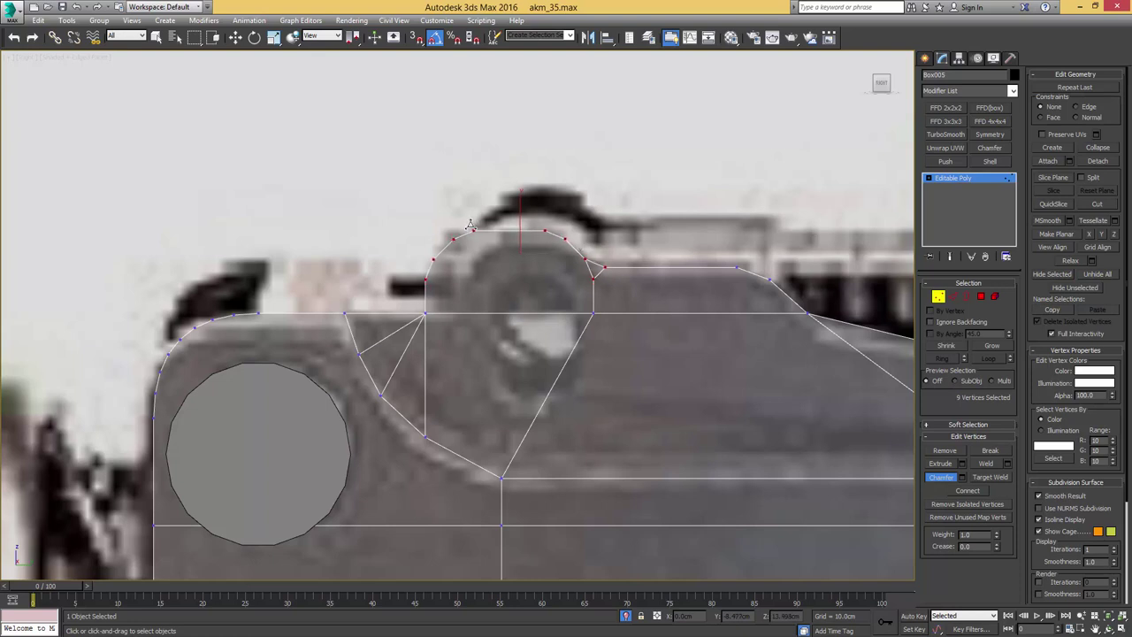
- Connect the tab's upper and lower edges with a vertical edge and raise its upper vertex to about 13.486 cm on Z
key(2)
click(515, 232)
ctrl+click(512, 313)
key(ctrl+shift+e)
key(1)
key(w)
drag(498, 239, 512, 203)
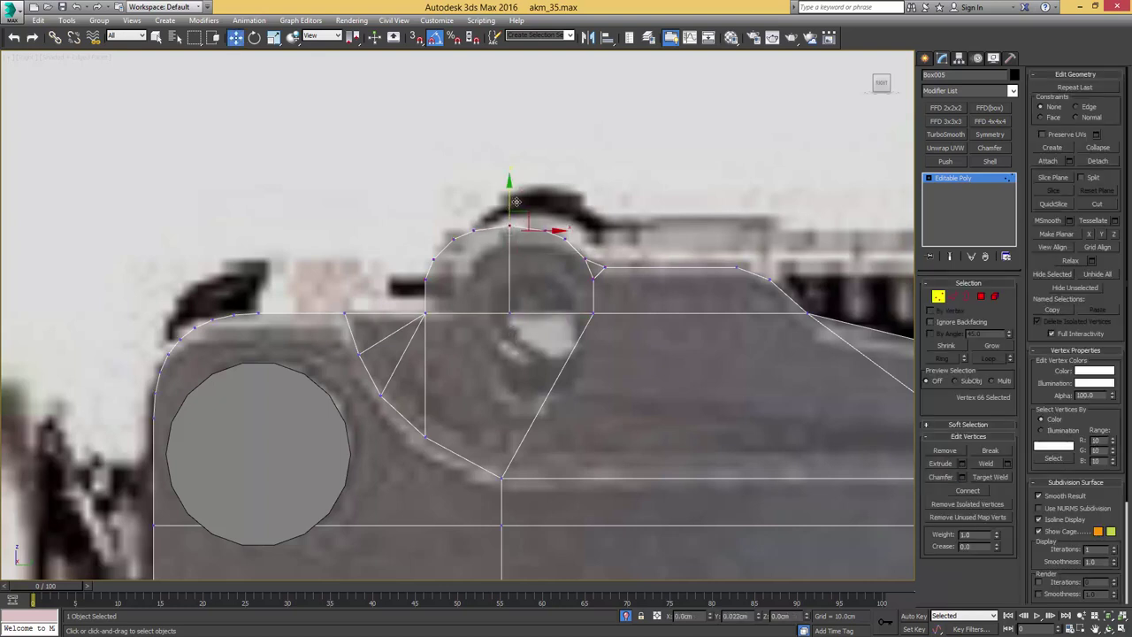
- Target-weld the stray vertex behind the tab onto its lower rear vertex, and weld that onto the lower middle vertex
middle_drag(614, 272, 568, 254)
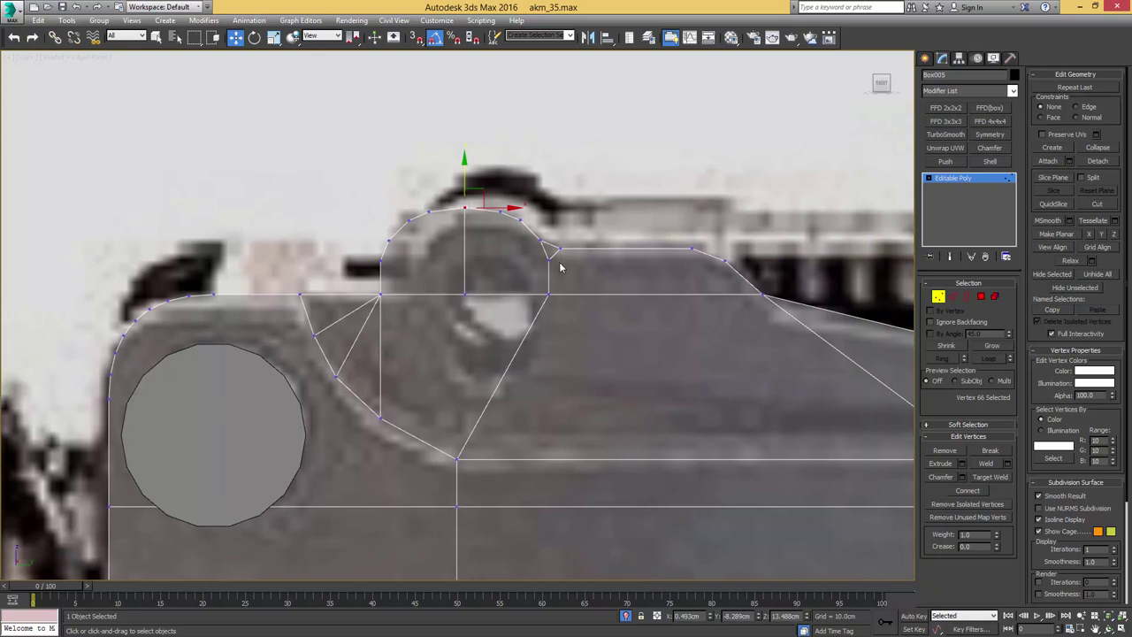
key(ctrl+shift+w)
click(549, 296)
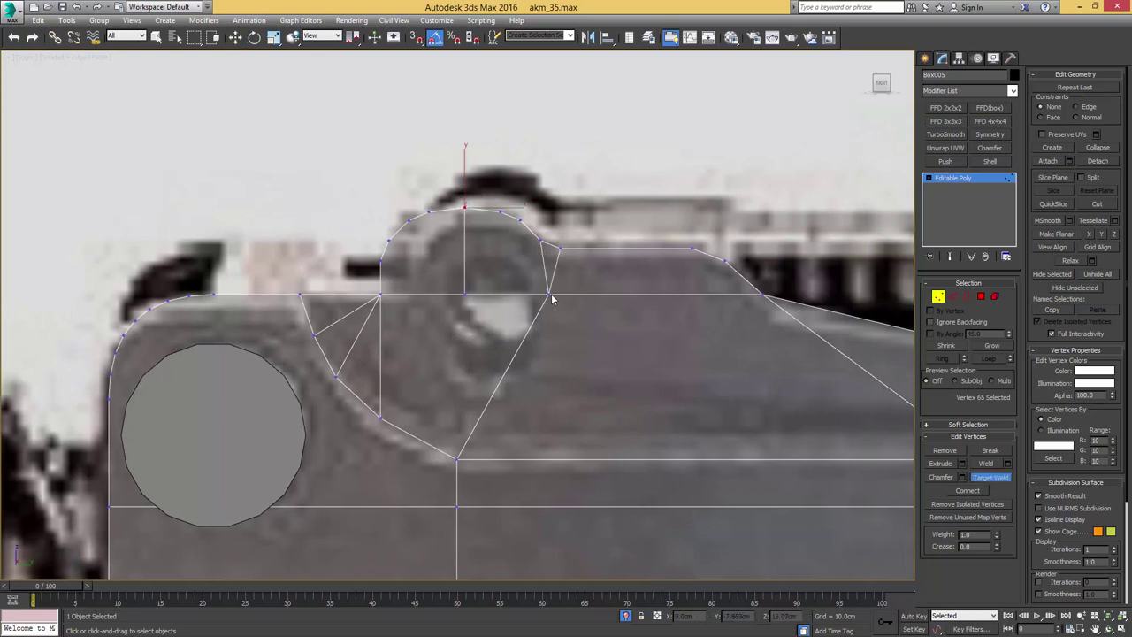
click(464, 294)
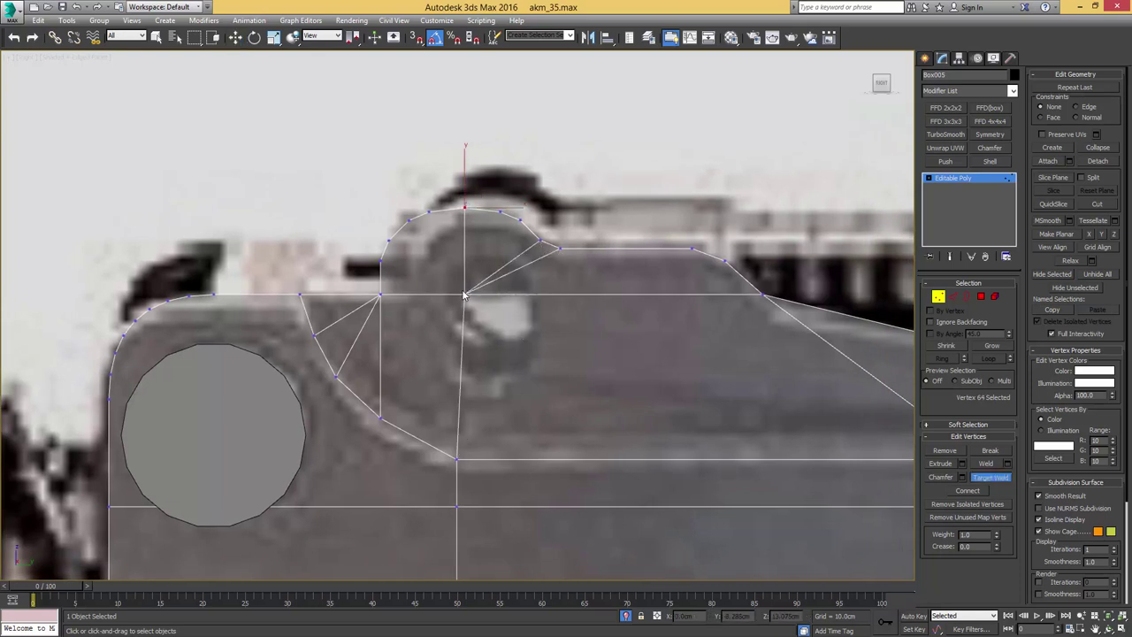
- Move the merged vertex about 0.346 cm rearward along Y and remove the diagonal edge up to the tab's top
middle_drag(464, 293, 535, 296)
key(w)
click(531, 280)
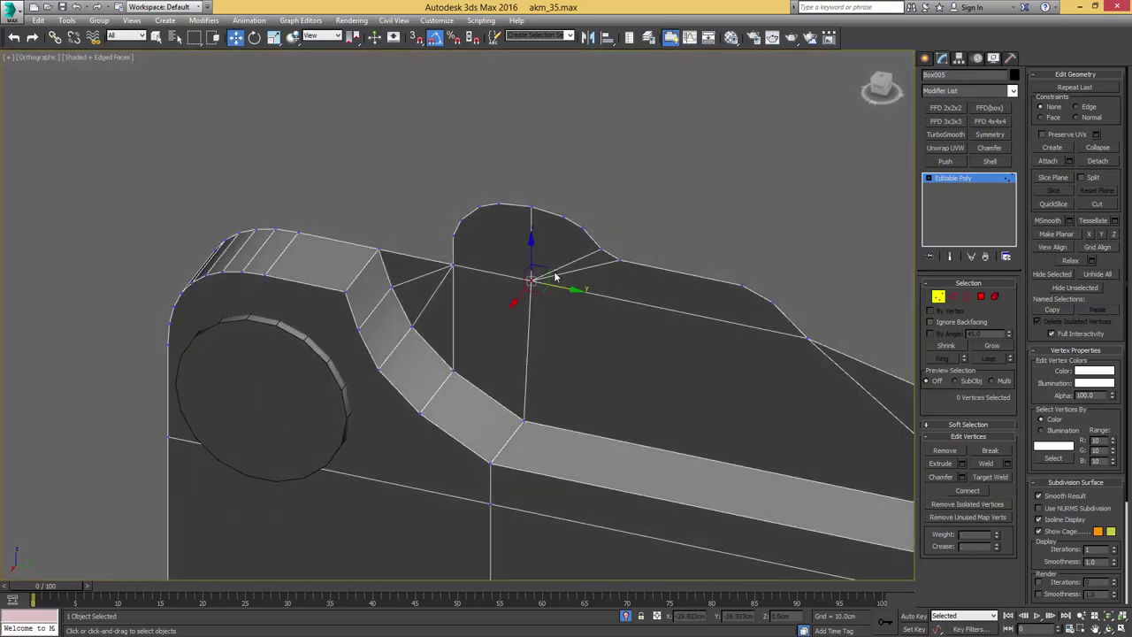
drag(571, 290, 618, 297)
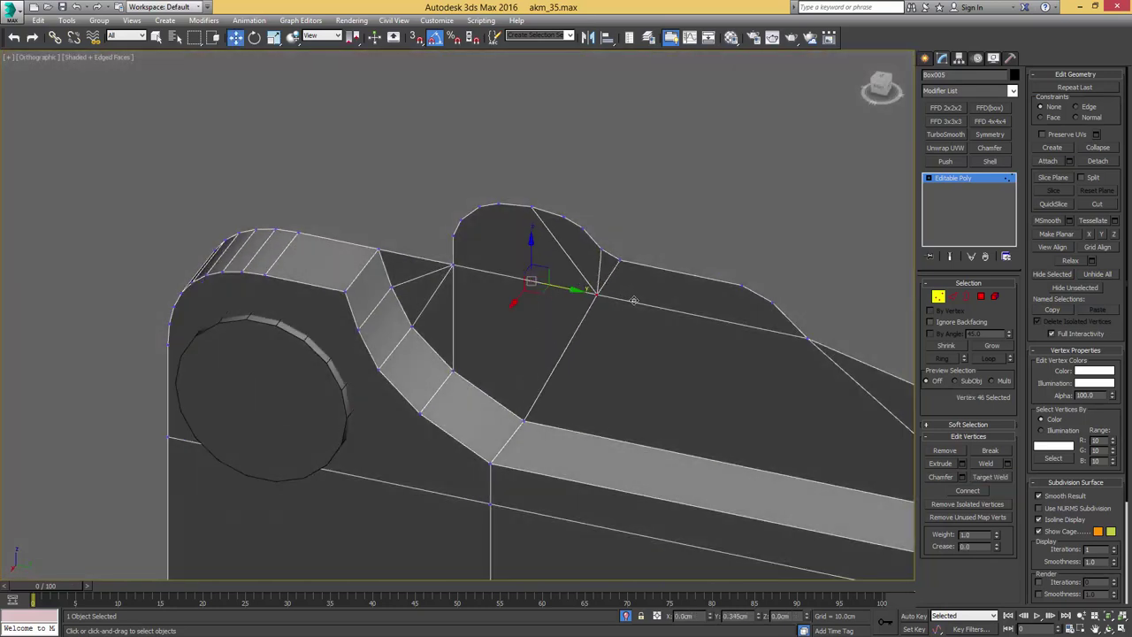
key(2)
key(q)
click(575, 265)
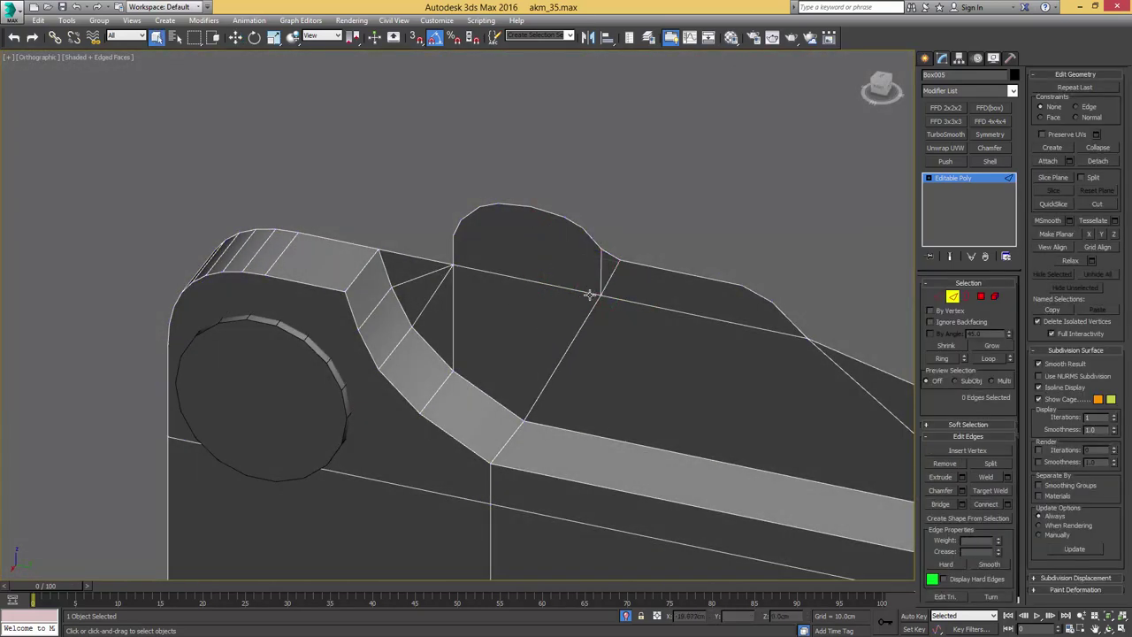
- Weld all vertices of the sight block's inner wall with a 0.01 cm threshold
alt+middle_drag(568, 305, 620, 292)
scroll(628, 296, down, 5)
key(1)
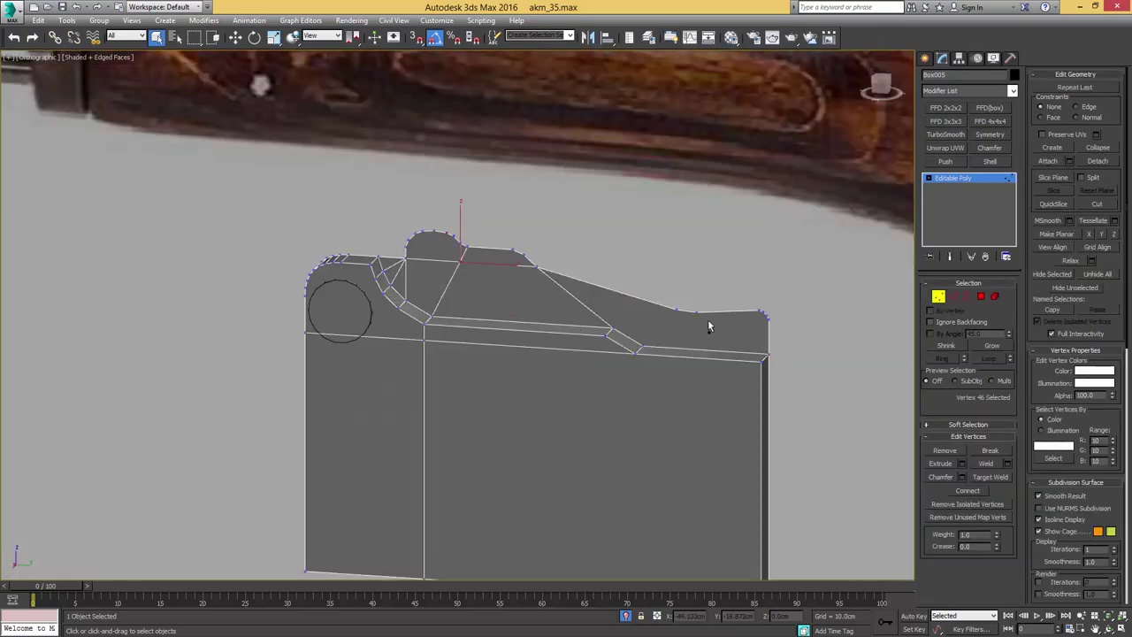
key(ctrl+a)
click(1006, 463)
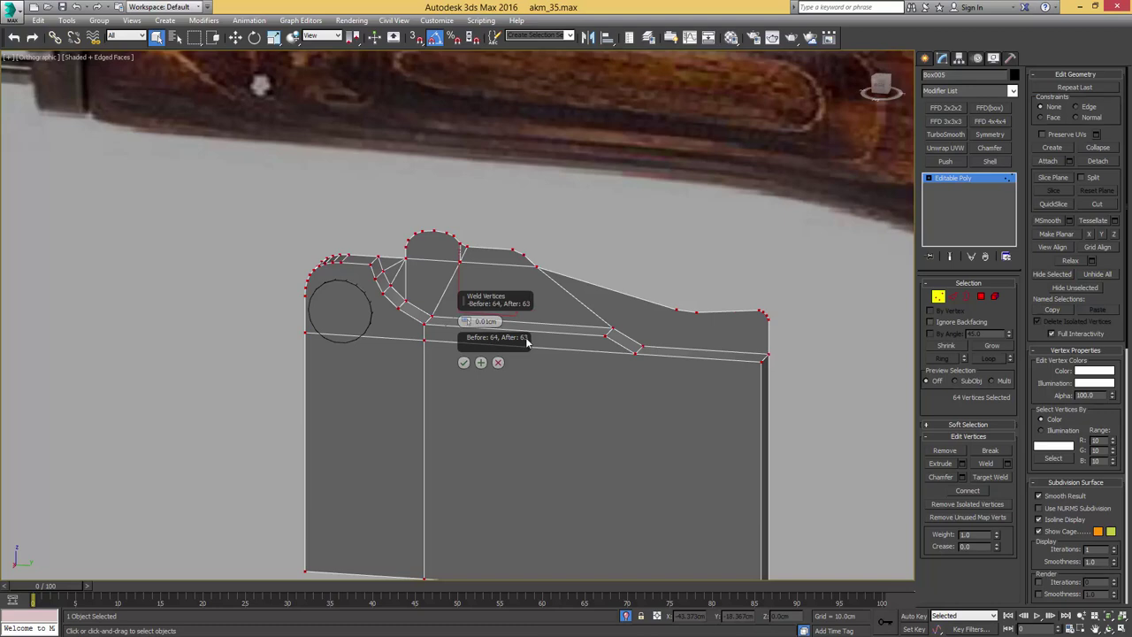
click(464, 363)
key(1)
- Extend all open border edges of the block sideways into a new strip and align them at X 0 cm
middle_drag(724, 348, 638, 351)
key(2)
key(ctrl+a)
key(w)
shift+drag(420, 292, 444, 286)
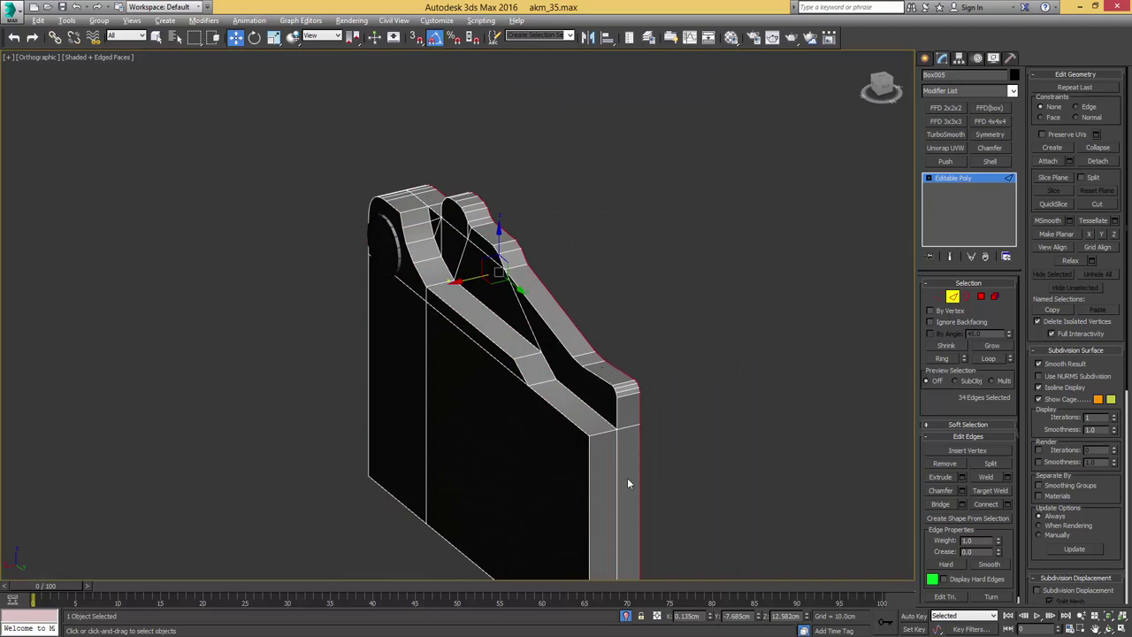
key(Return)
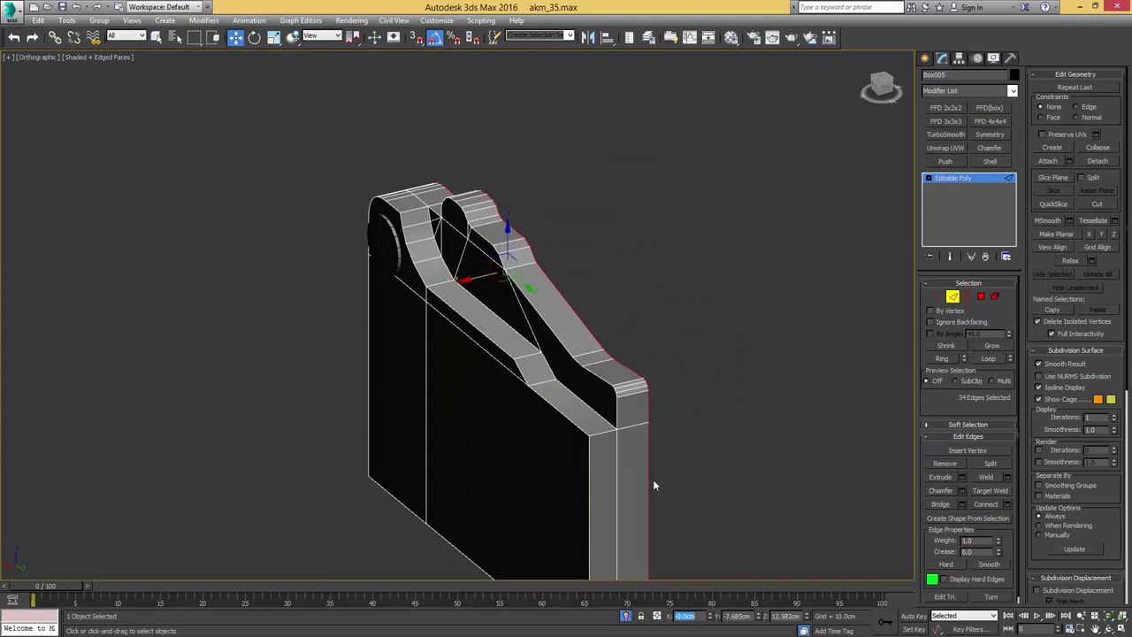
- Exit isolation and mirror the sight block across the X axis with a Symmetry modifier
key(2)
key(alt+q)
alt+middle_drag(606, 387, 643, 185)
click(989, 134)
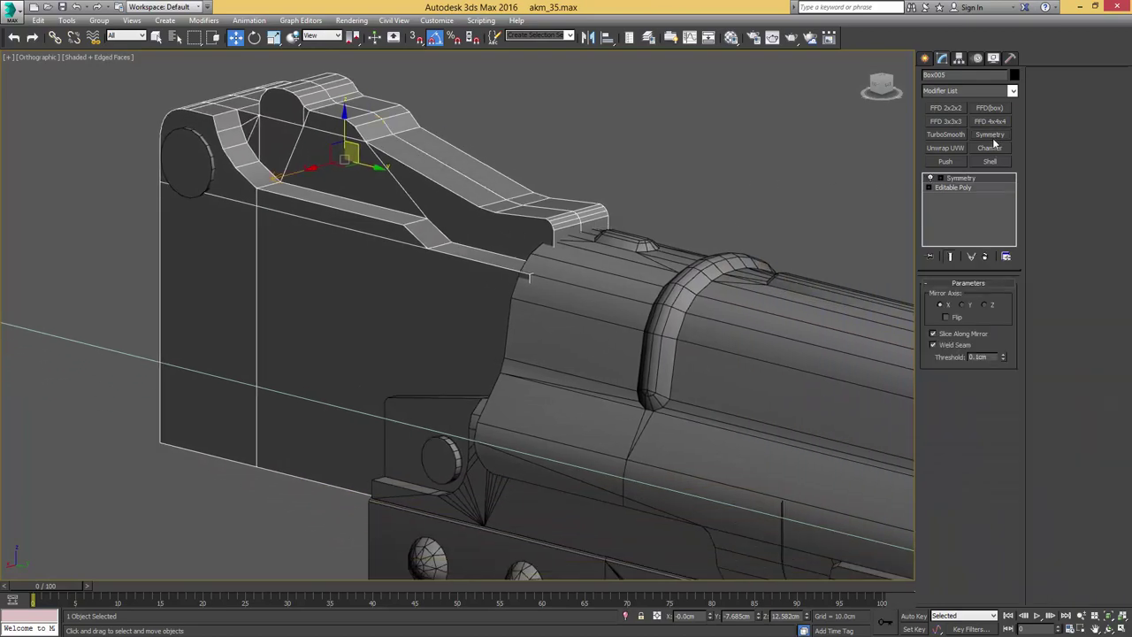
- Isolate the sight block together with the receiver's dust cover and the reference photo in the left view
alt+middle_drag(772, 172, 617, 159)
key(l)
scroll(617, 159, down, 3)
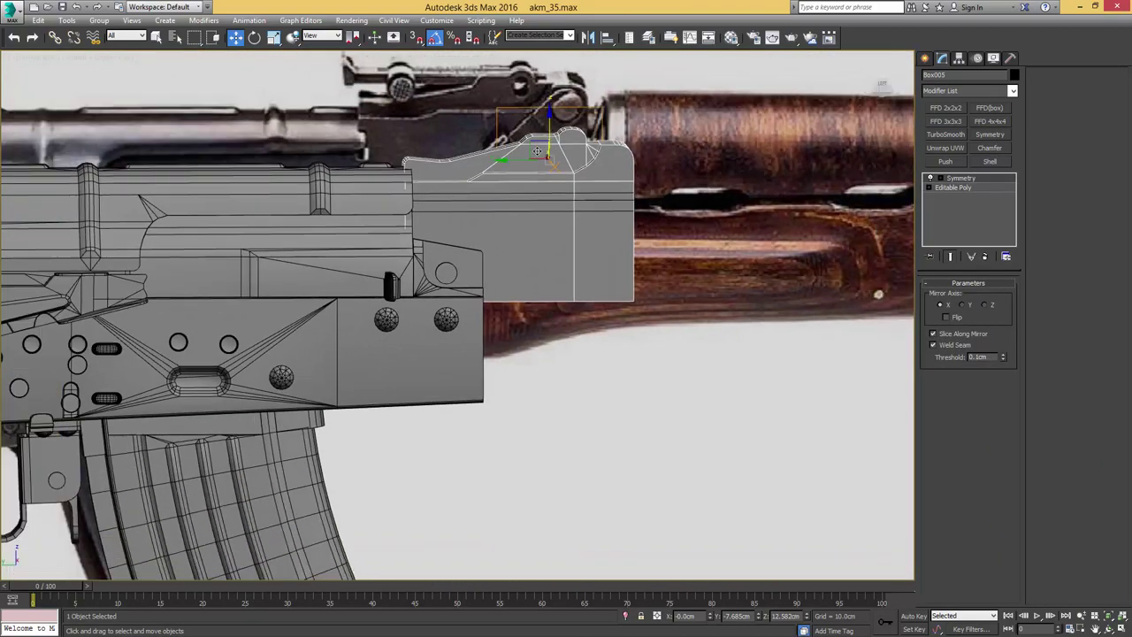
middle_drag(535, 145, 688, 195)
ctrl+click(611, 235)
ctrl+click(635, 156)
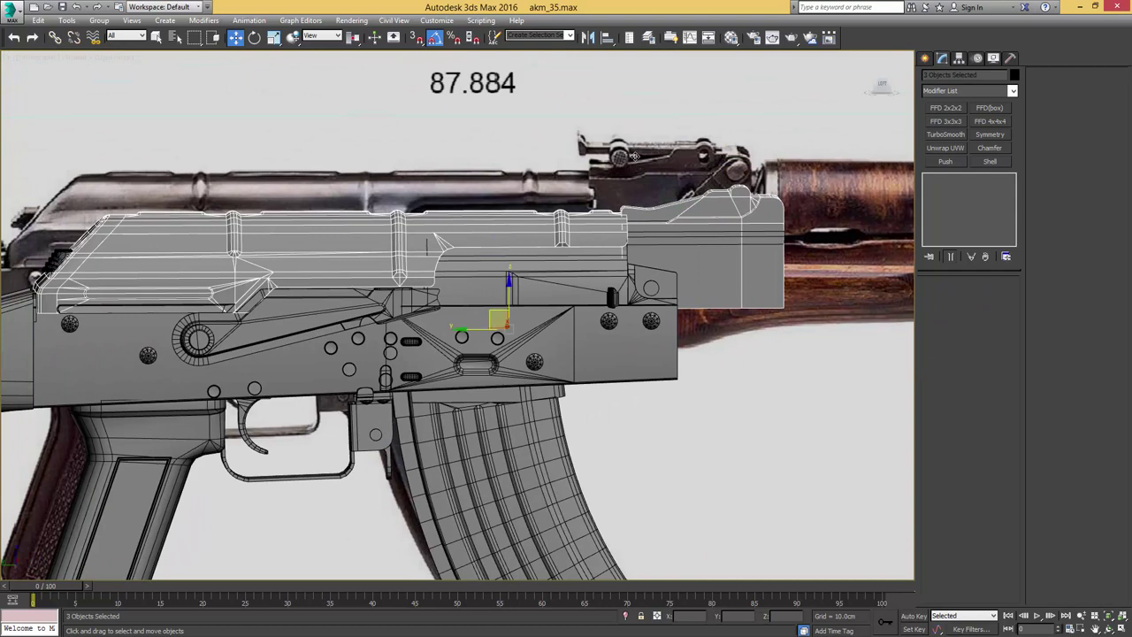
key(alt+q)
key(l)
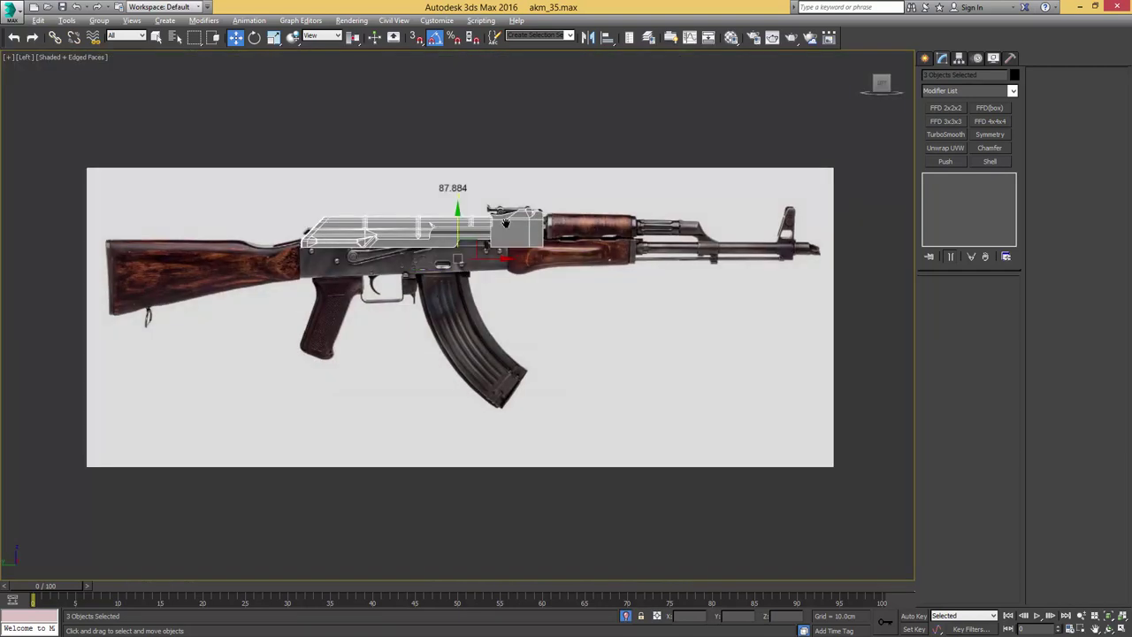
- Make the sight block and the dust cover see-through to compare them with the reference photo
scroll(505, 224, up, 8)
click(509, 184)
middle_drag(492, 189, 660, 216)
key(alt+x)
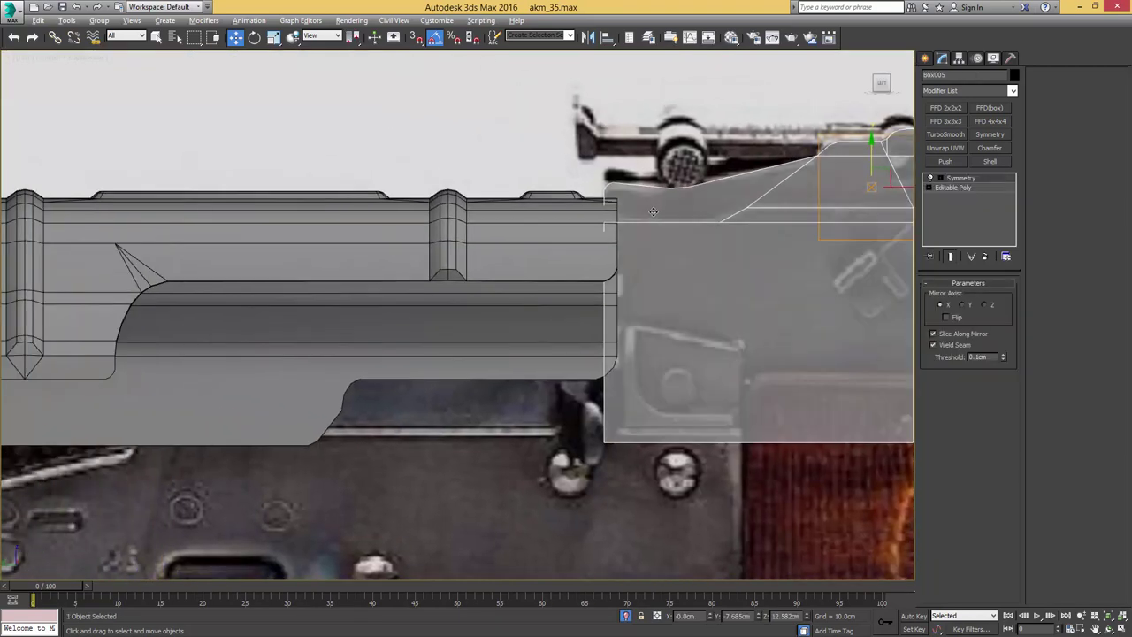
click(561, 224)
key(alt+x)
key(z)
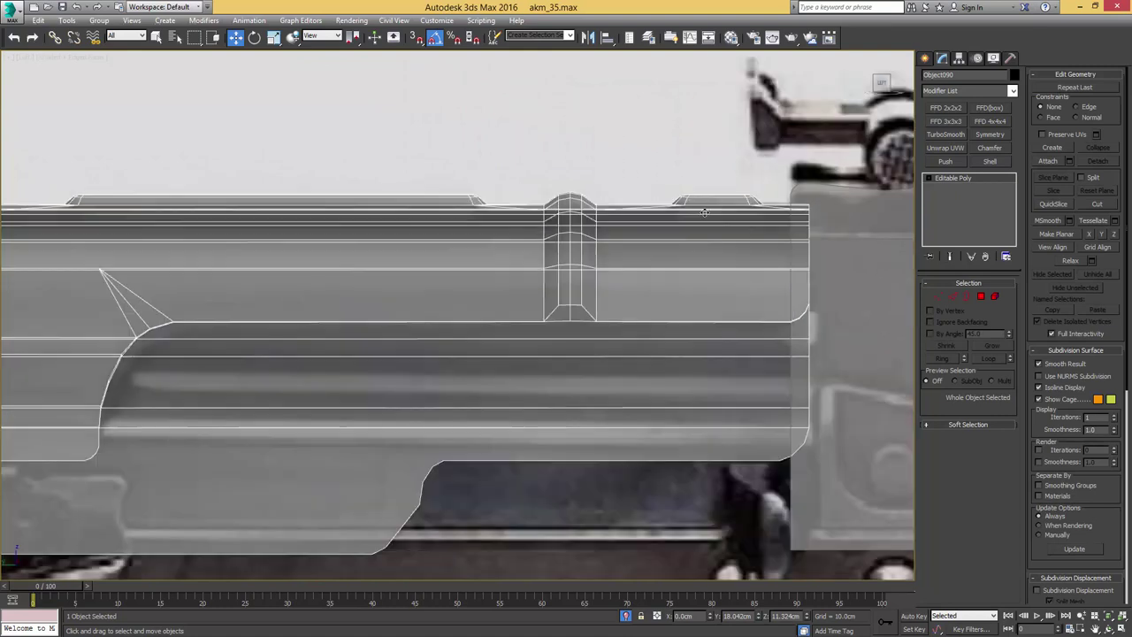
- Lower all the dust cover's upper vertices to about 12.193 cm on Z
scroll(705, 212, down, 5)
key(1)
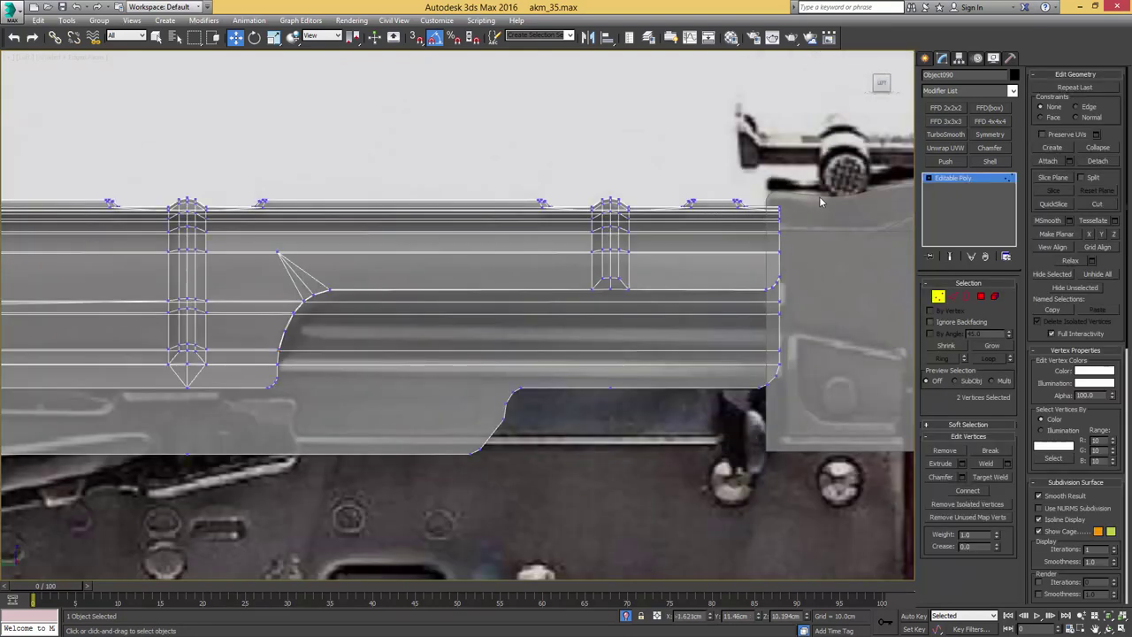
scroll(771, 217, down, 4)
middle_drag(393, 198, 508, 196)
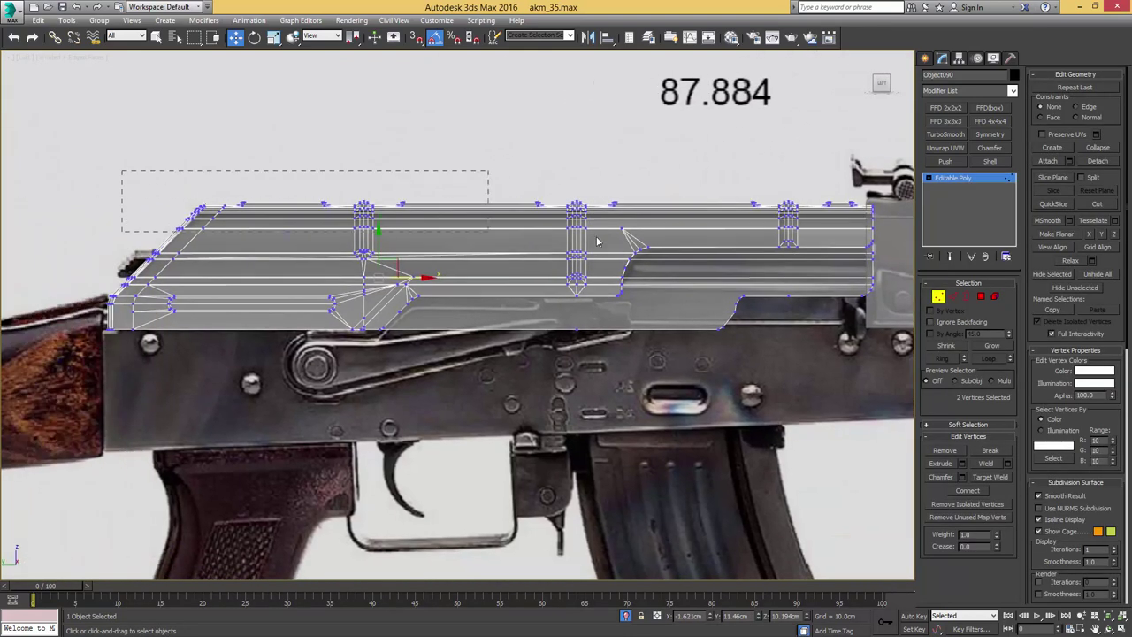
drag(597, 241, 889, 237)
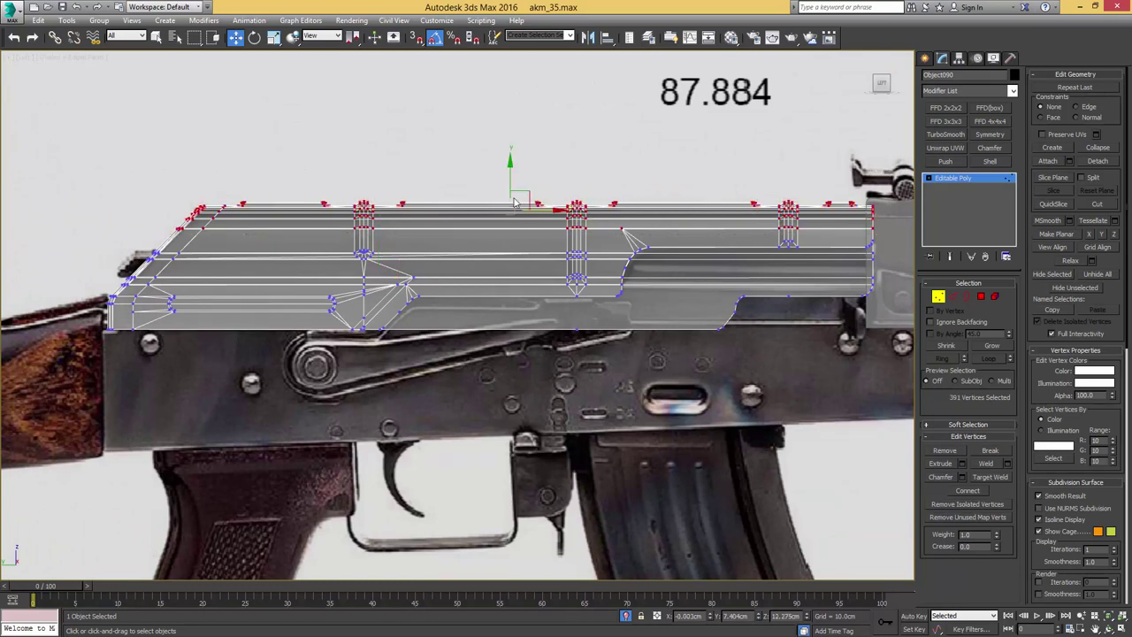
scroll(521, 204, up, 5)
drag(519, 222, 519, 233)
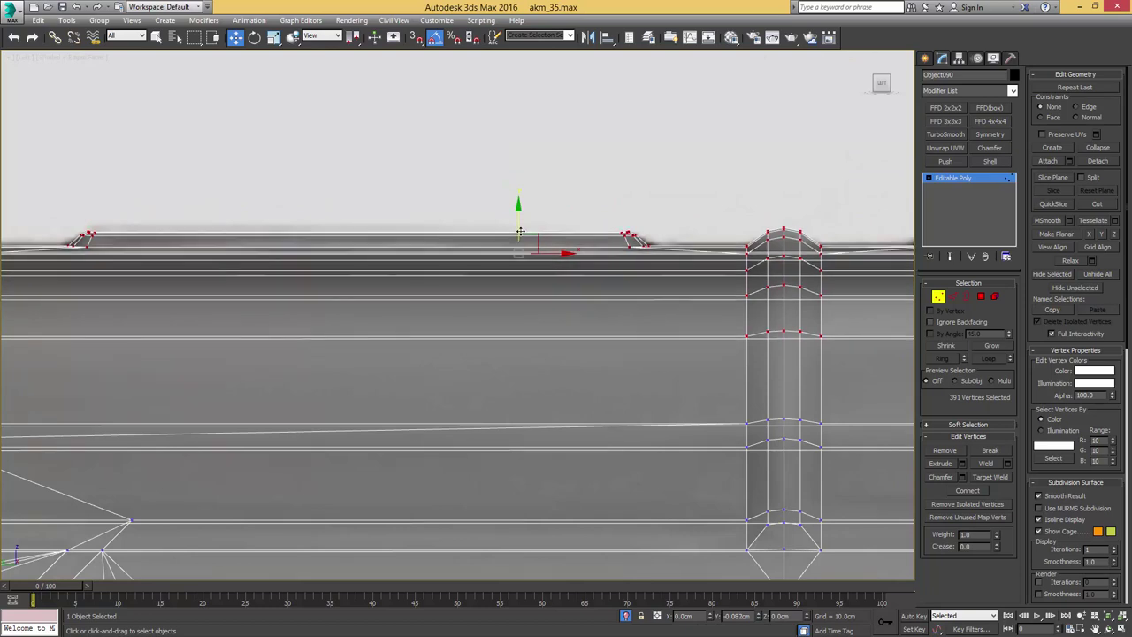
- Move the upper vertices of the dust cover's sloped rear end slightly rearward along Y
scroll(519, 233, down, 5)
middle_drag(355, 232, 727, 204)
scroll(455, 226, up, 3)
key(F3)
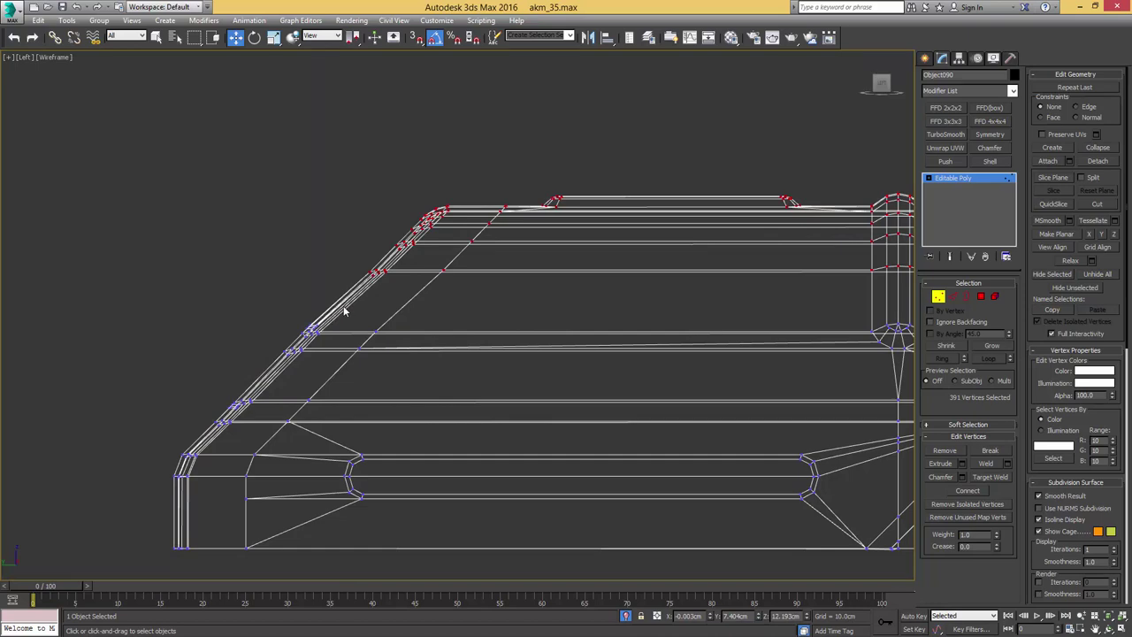
drag(587, 159, 586, 160)
scroll(446, 225, up, 2)
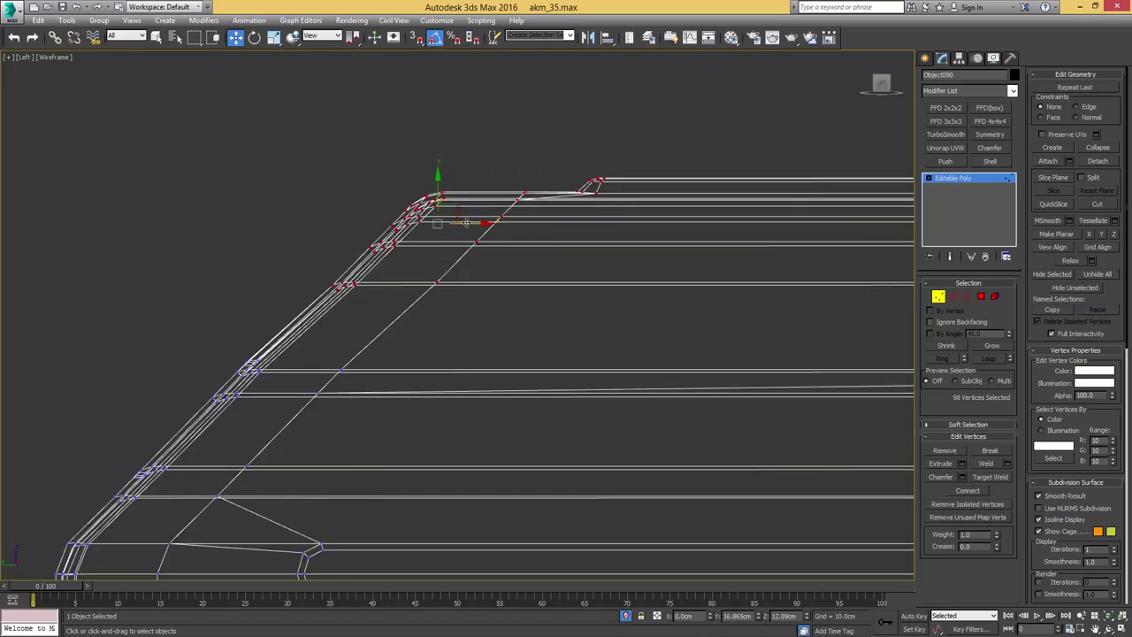
drag(466, 223, 456, 222)
key(1)
scroll(484, 228, down, 5)
key(F3)
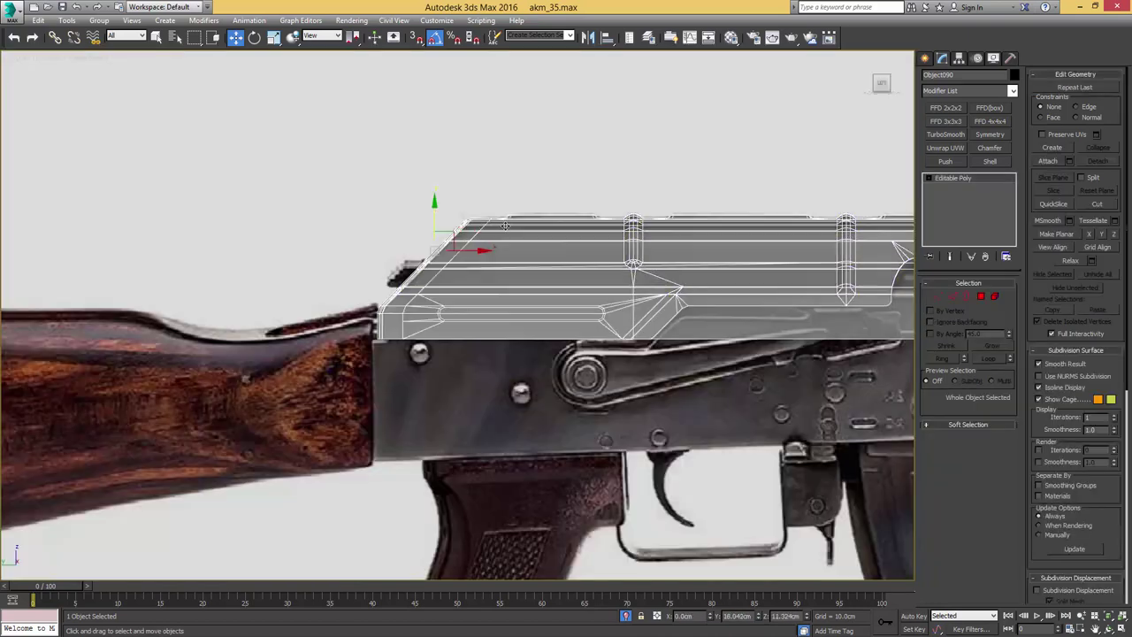
- Chamfer the lengthwise edge loop along the dust cover's upper side into two loops
scroll(505, 226, down, 3)
alt+middle_drag(505, 226, 658, 259)
scroll(623, 247, up, 5)
scroll(616, 270, up, 2)
middle_drag(813, 202, 684, 289)
scroll(684, 289, up, 2)
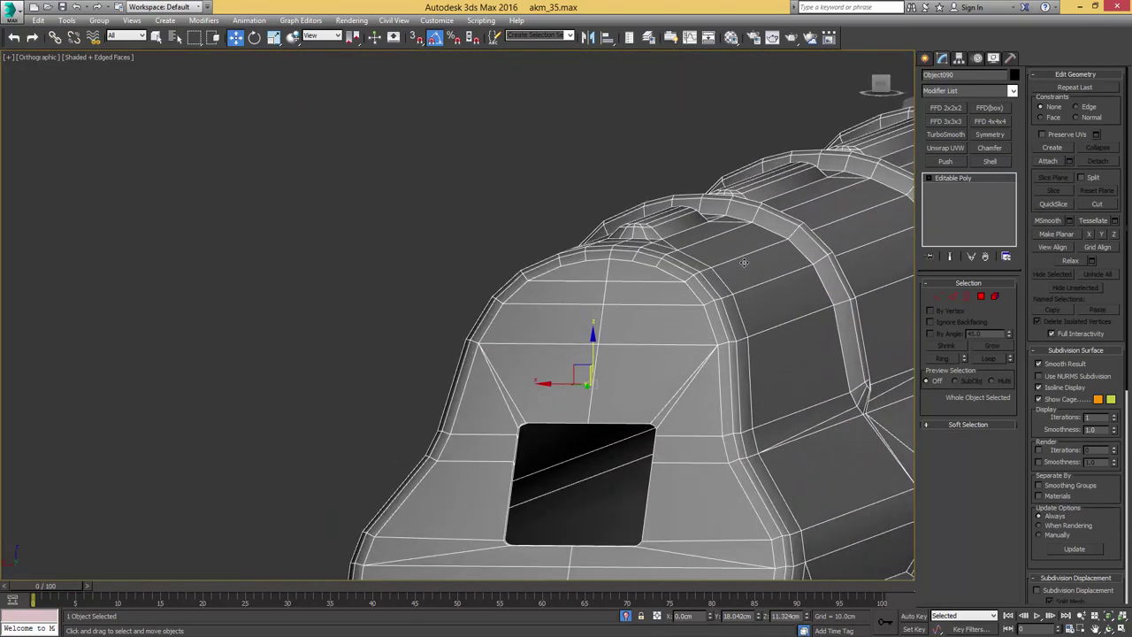
scroll(762, 253, down, 4)
middle_drag(761, 254, 601, 289)
scroll(600, 290, up, 2)
double_click(599, 286)
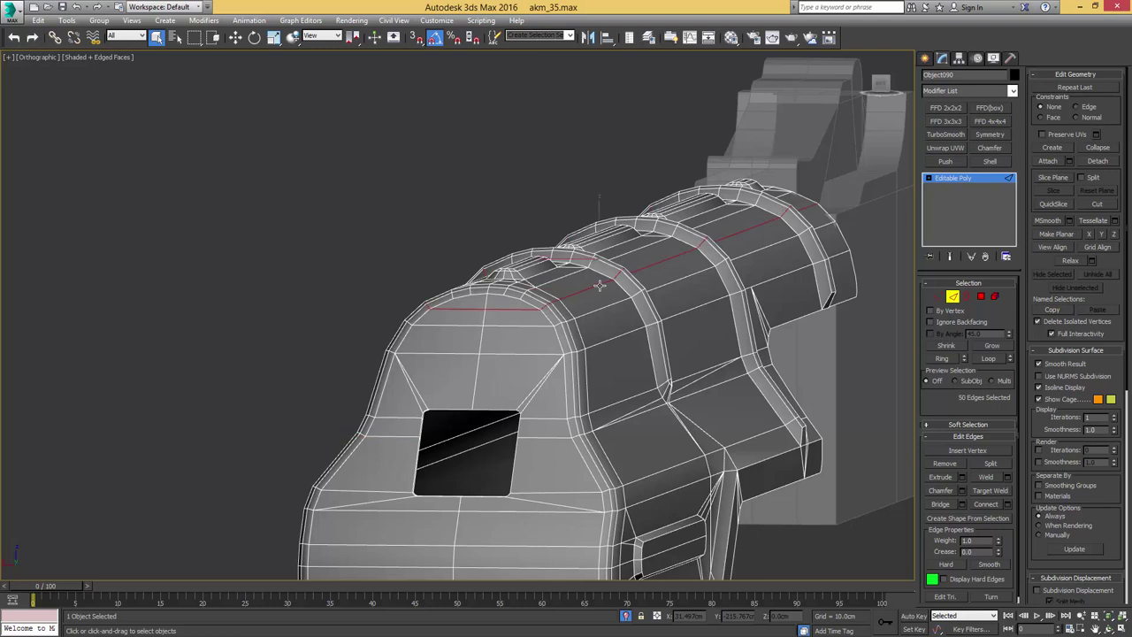
scroll(589, 271, up, 3)
key(ctrl+shift+c)
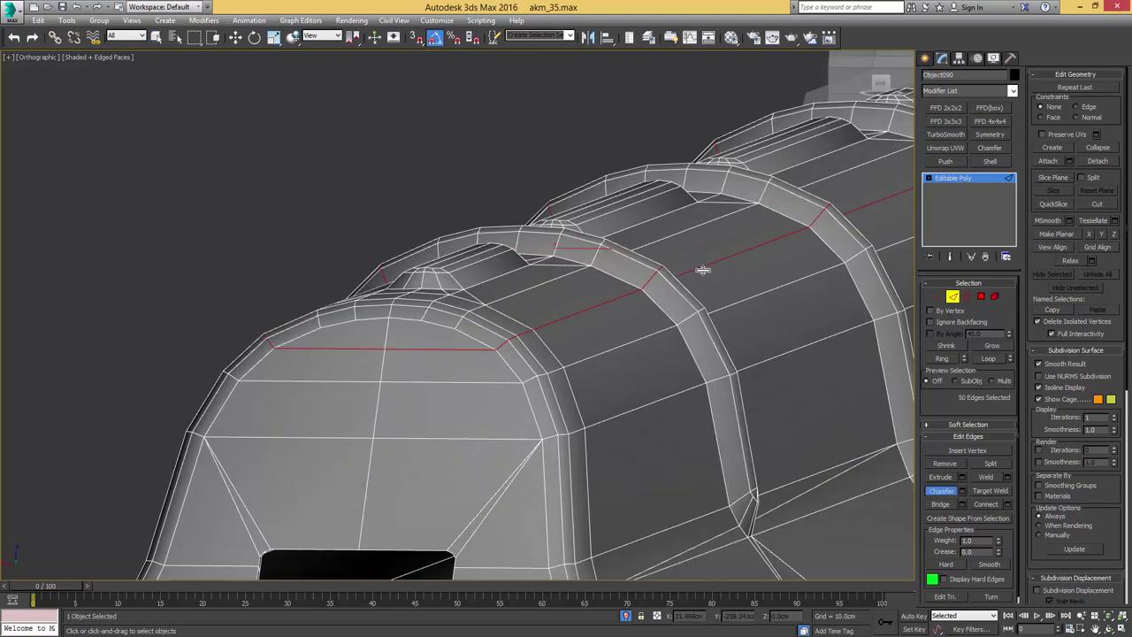
drag(704, 268, 706, 247)
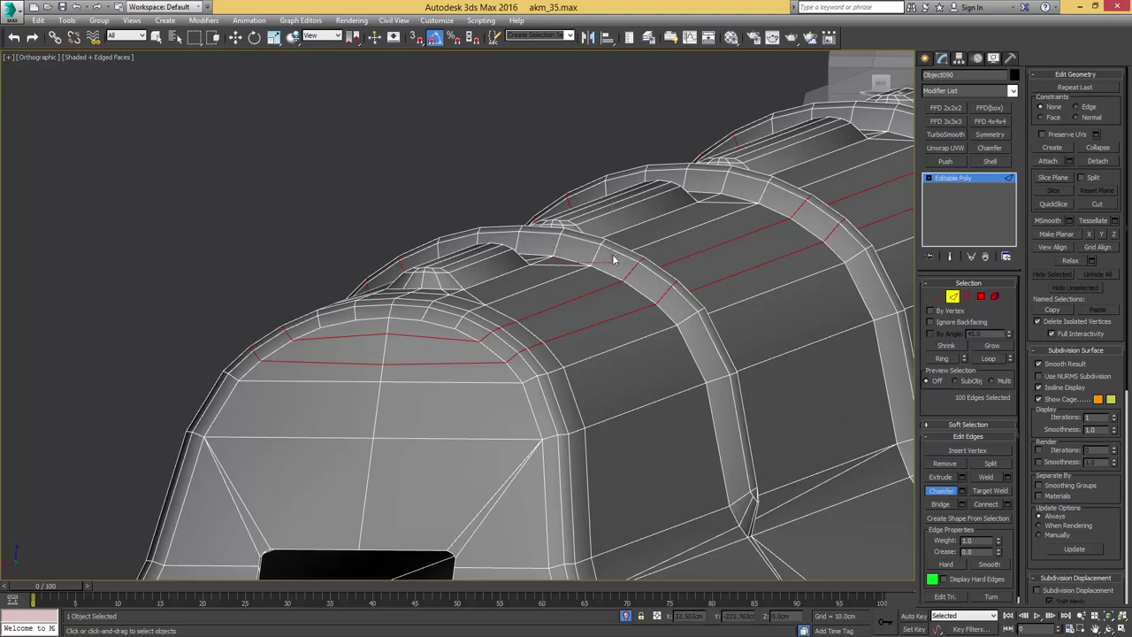
- Select the ring of short cross edges along the dust cover's upper sides and bring up the polygon modeling tools
scroll(693, 347, down, 4)
click(703, 342)
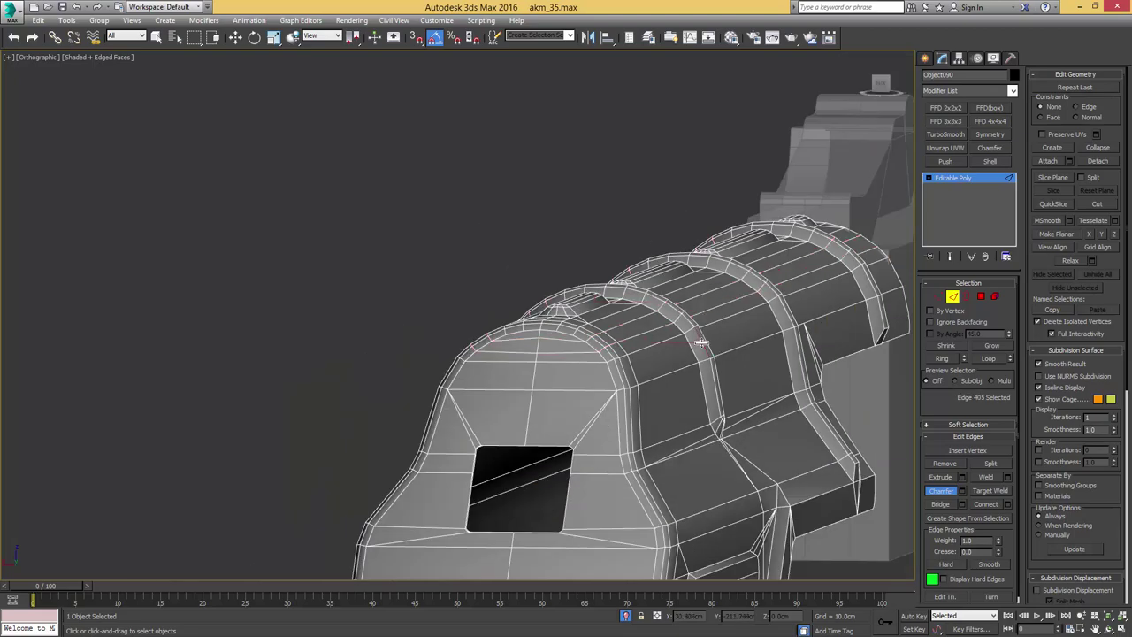
scroll(703, 341, down, 3)
alt+middle_drag(703, 341, 517, 342)
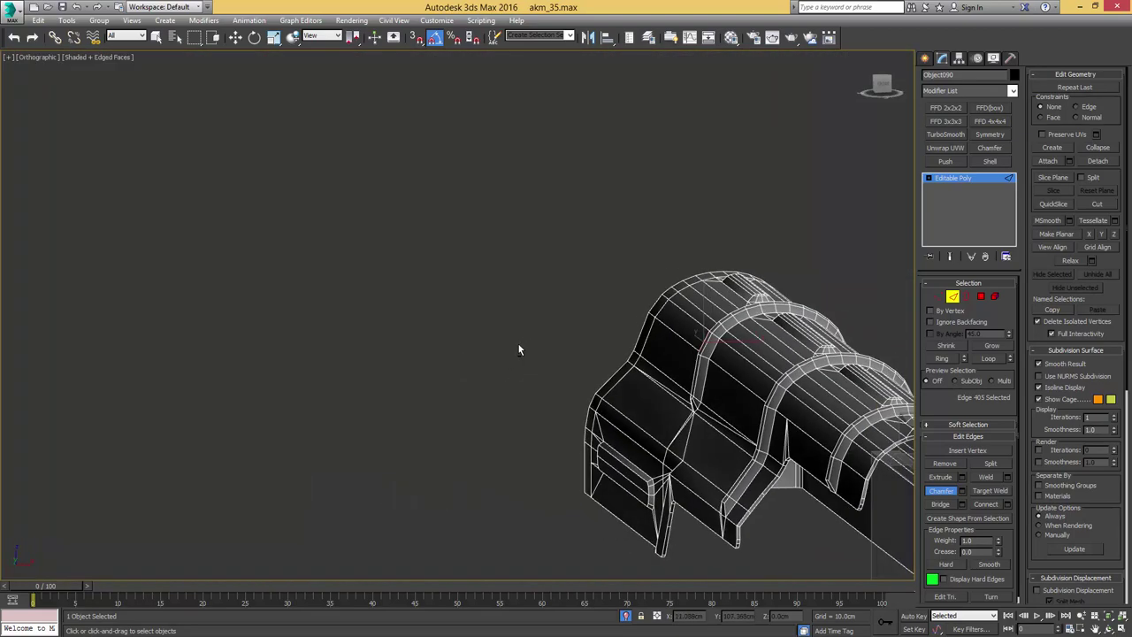
key(2)
key(F4)
middle_drag(692, 328, 558, 318)
key(F4)
key(2)
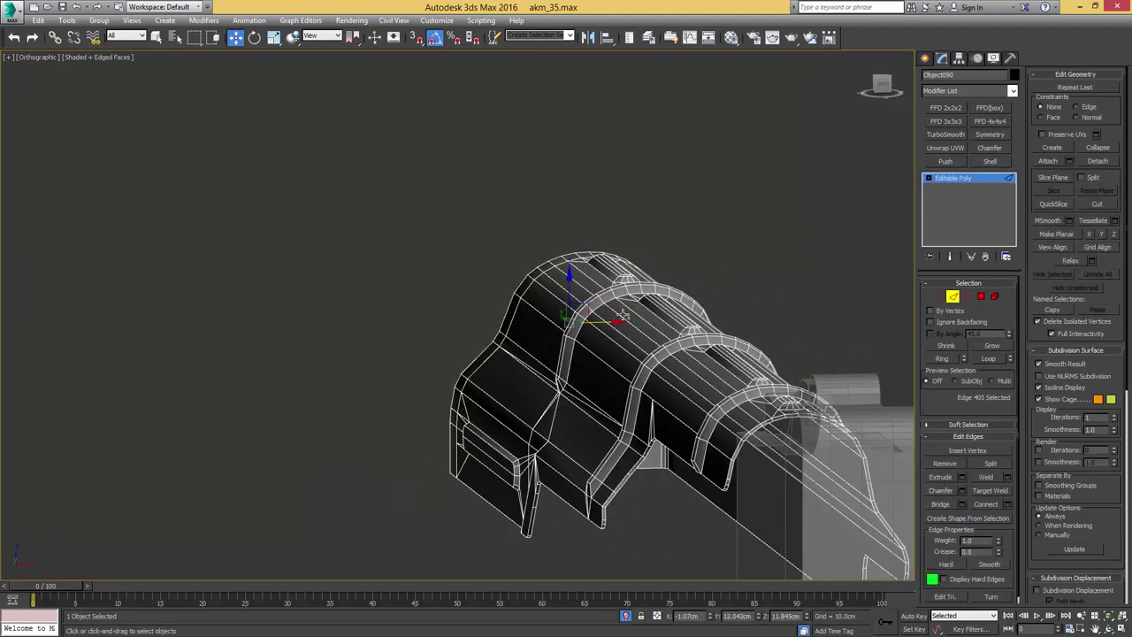
key(alt+r)
middle_drag(706, 312, 624, 292)
click(670, 38)
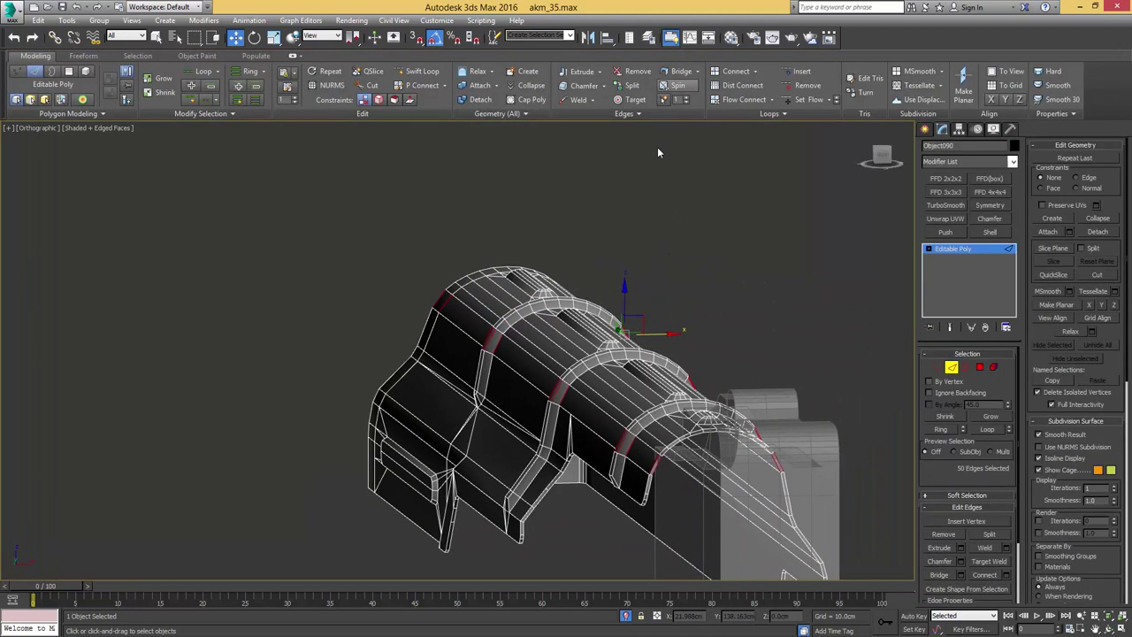
- Examine the dust cover's shaded surface with and without its edges, up to the front end
key(2)
key(F4)
middle_drag(650, 208, 751, 239)
middle_drag(751, 239, 686, 250)
scroll(723, 238, up, 3)
key(F4)
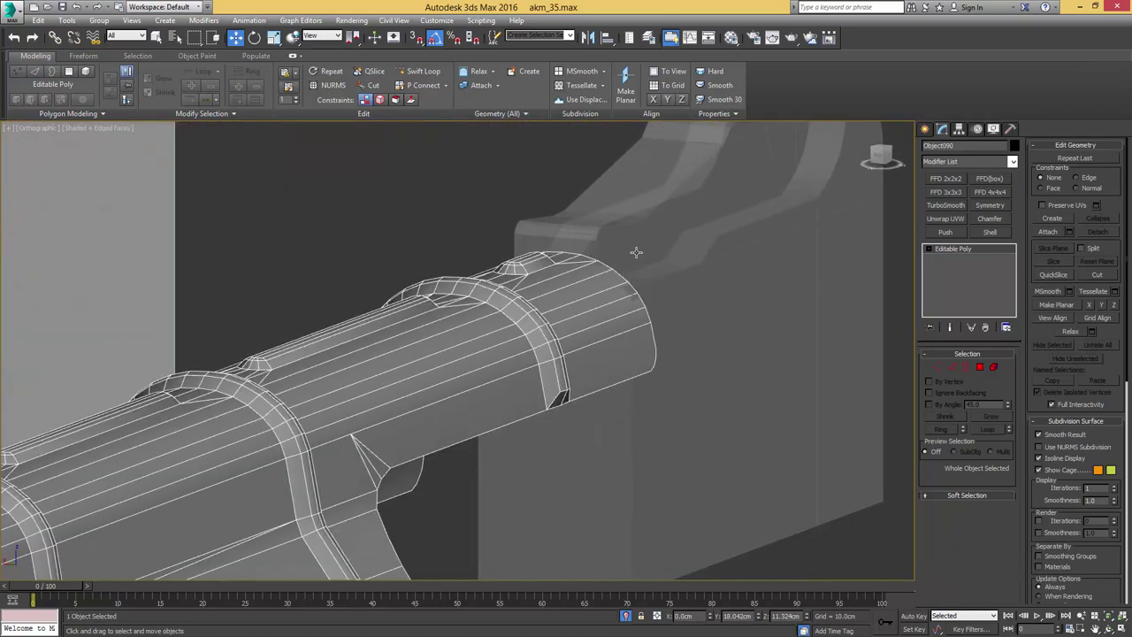
- Select the sight block's three central vertex rows in the top view and scale them across its width
key(q)
click(621, 249)
scroll(589, 253, down, 1)
middle_drag(590, 253, 627, 242)
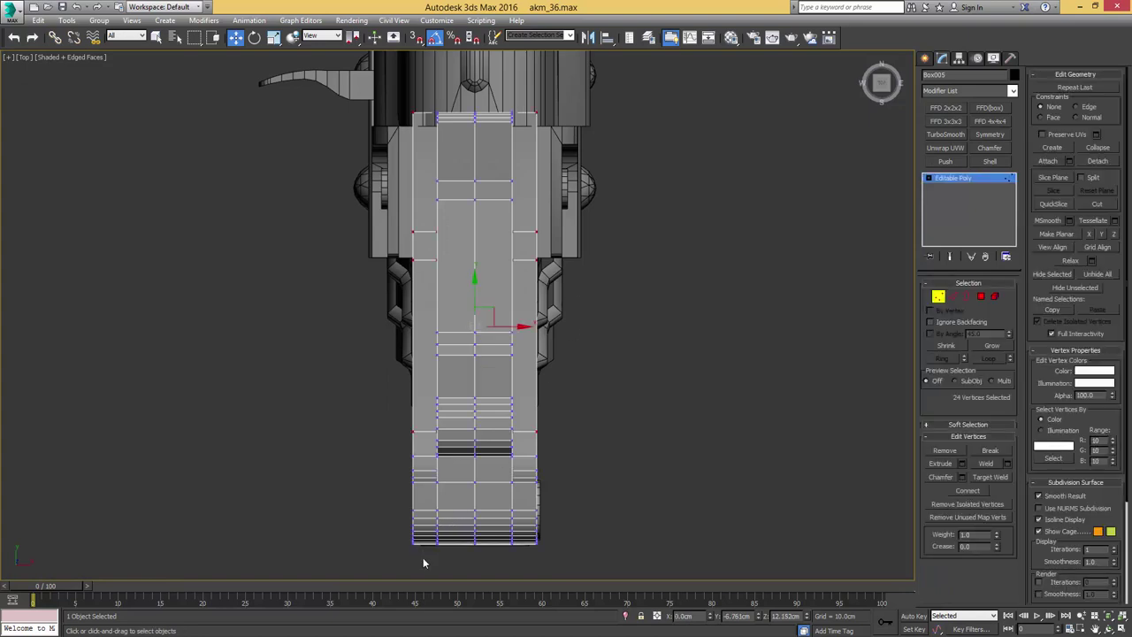
drag(519, 106, 520, 104)
key(r)
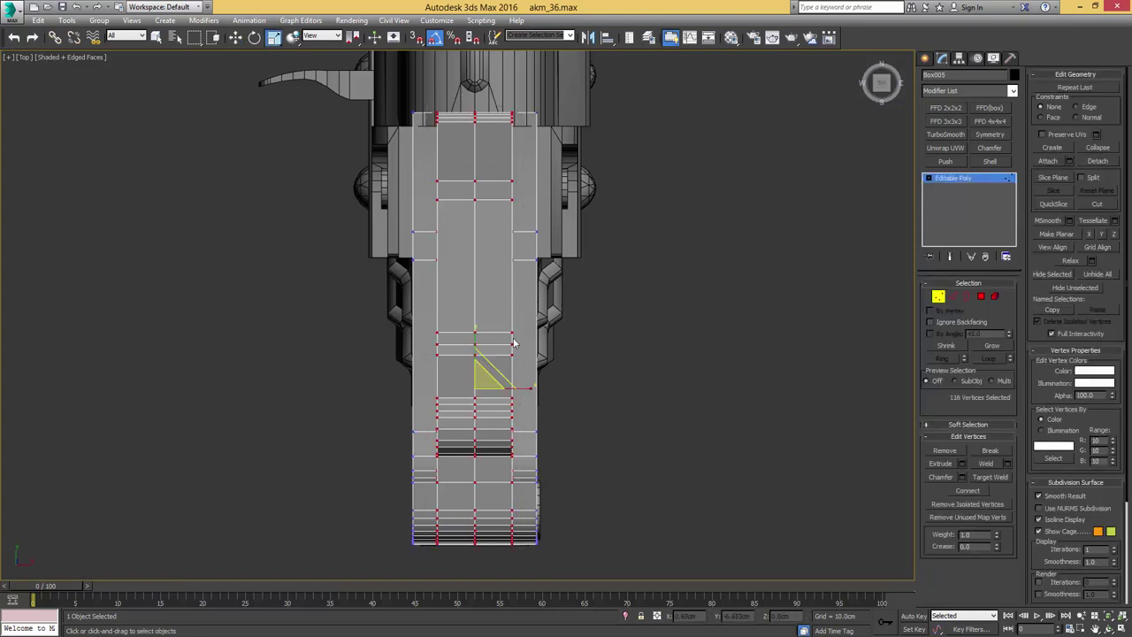
drag(535, 389, 535, 389)
alt+middle_drag(581, 387, 468, 295)
middle_drag(639, 422, 615, 337)
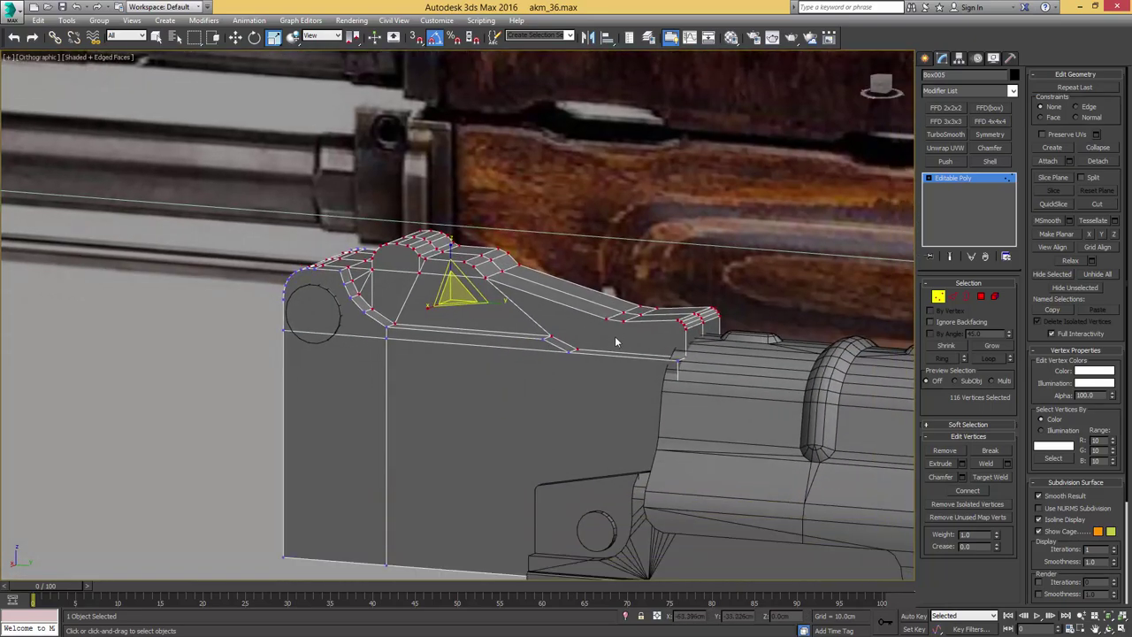
- Raise the vertices along the base of the block's upper outline slightly on Z against the reference photo
key(l)
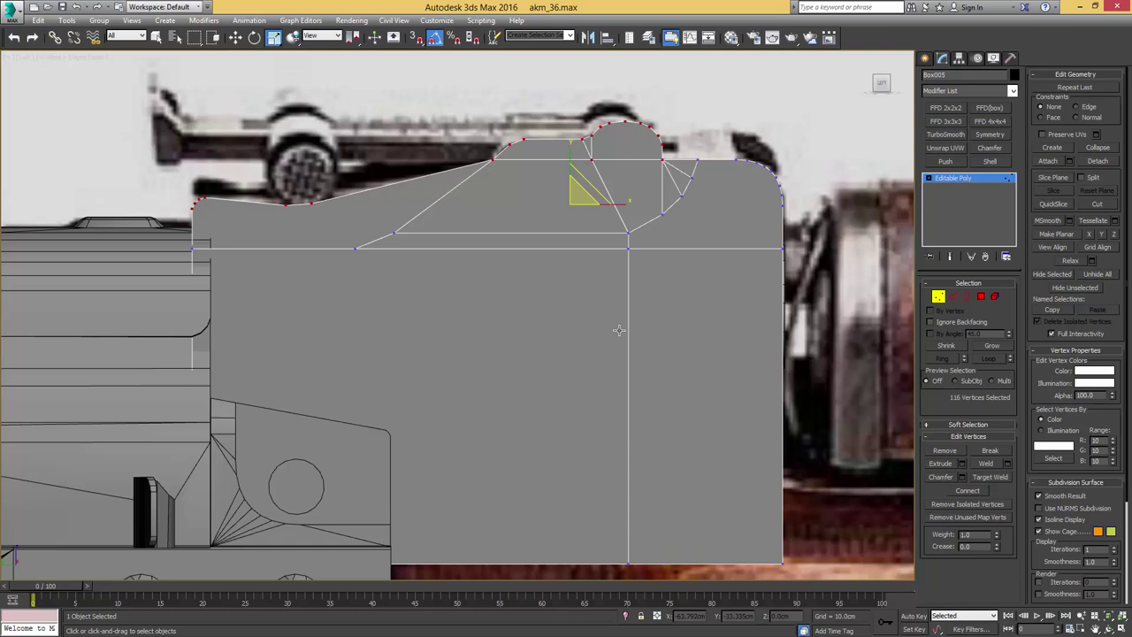
key(r)
key(alt+x)
middle_drag(597, 268, 608, 321)
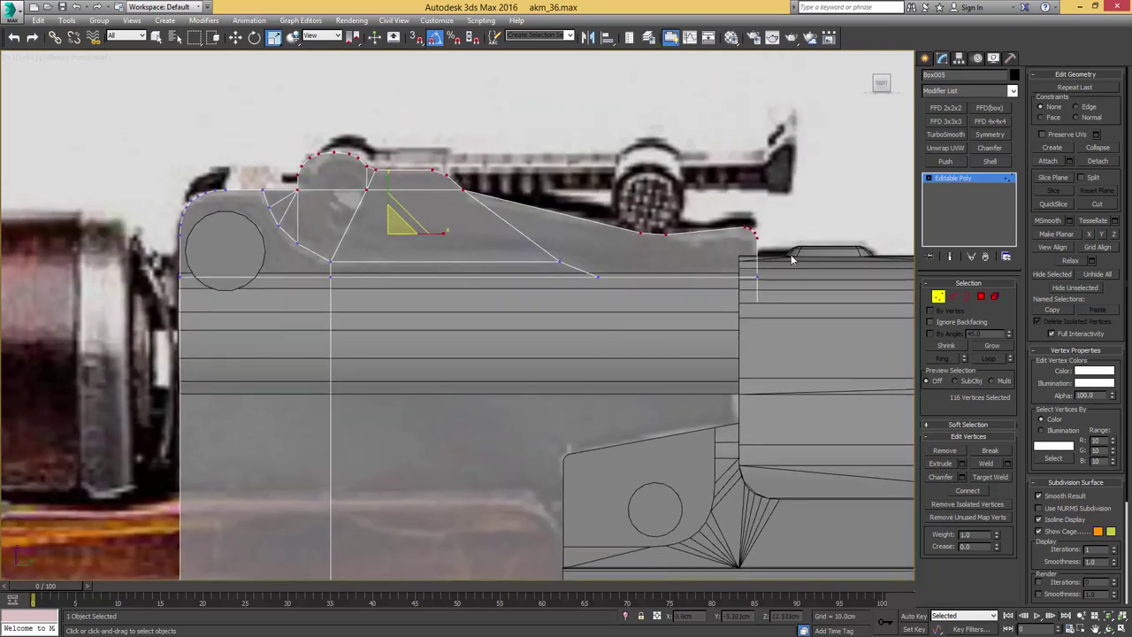
drag(148, 324, 144, 321)
key(w)
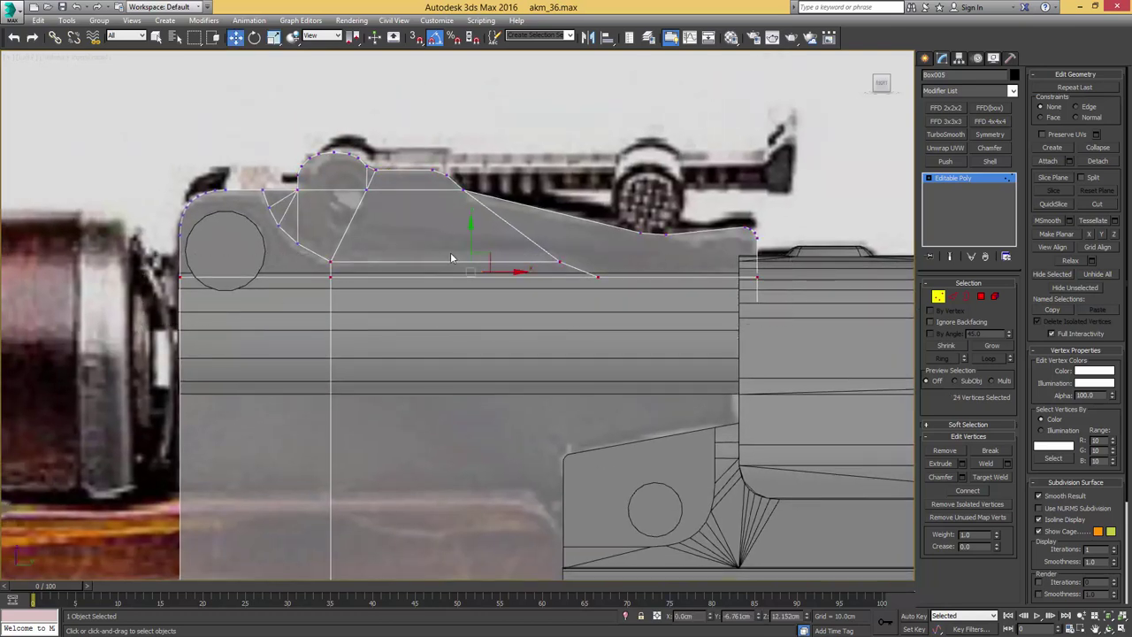
drag(472, 248, 471, 234)
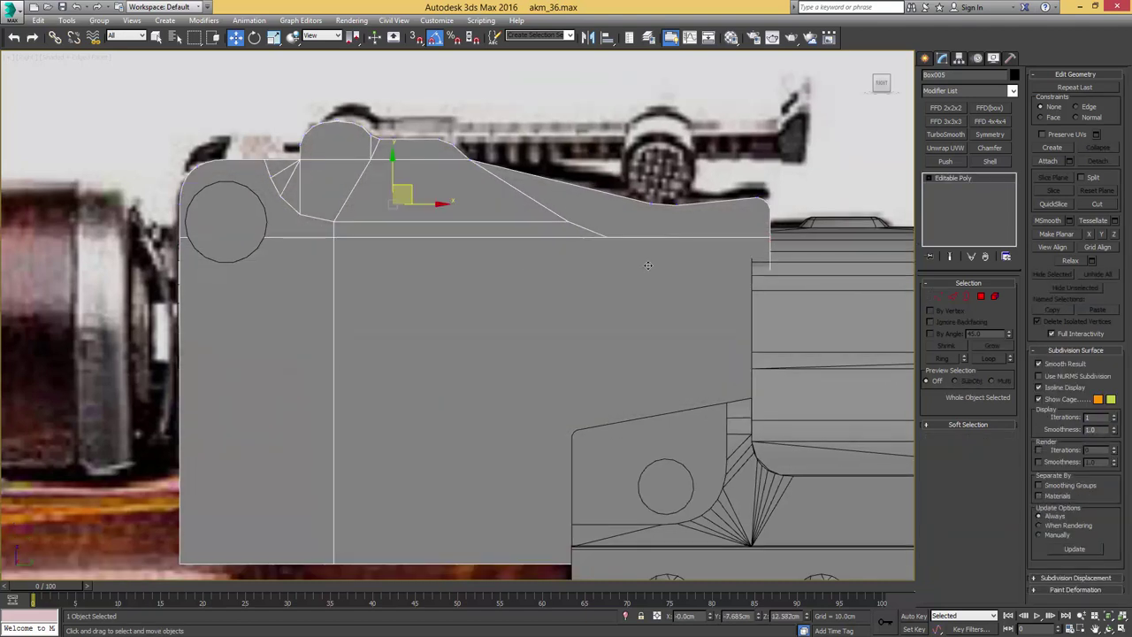
- Slice the sight block vertically near its rear end, in line with the front edge of the dust cover
key(2)
click(1053, 179)
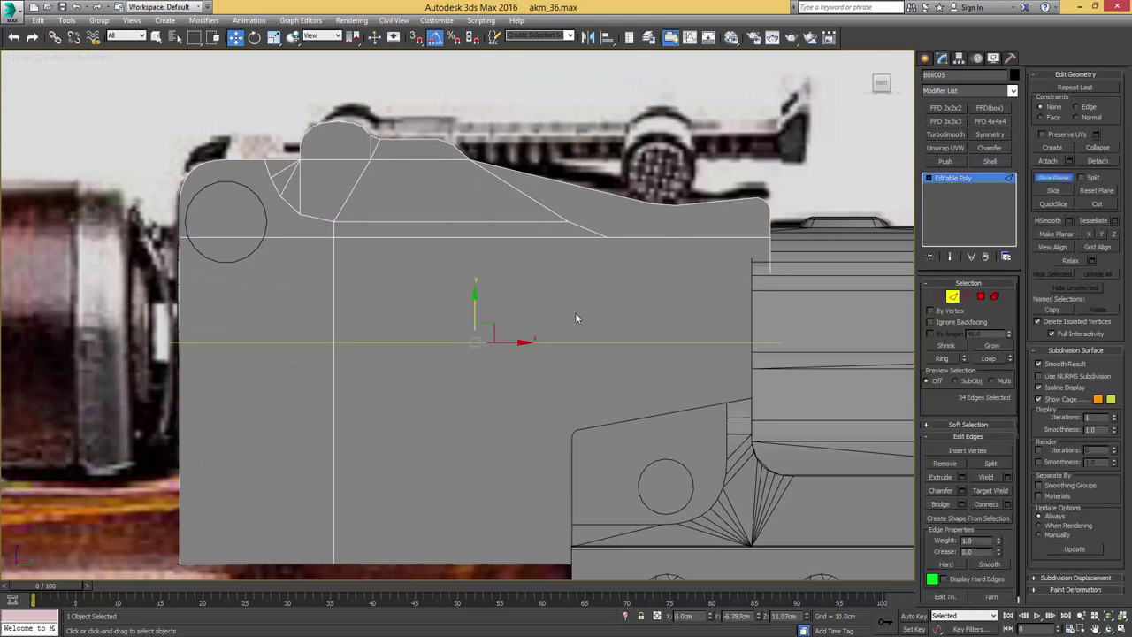
key(e)
drag(515, 325, 500, 271)
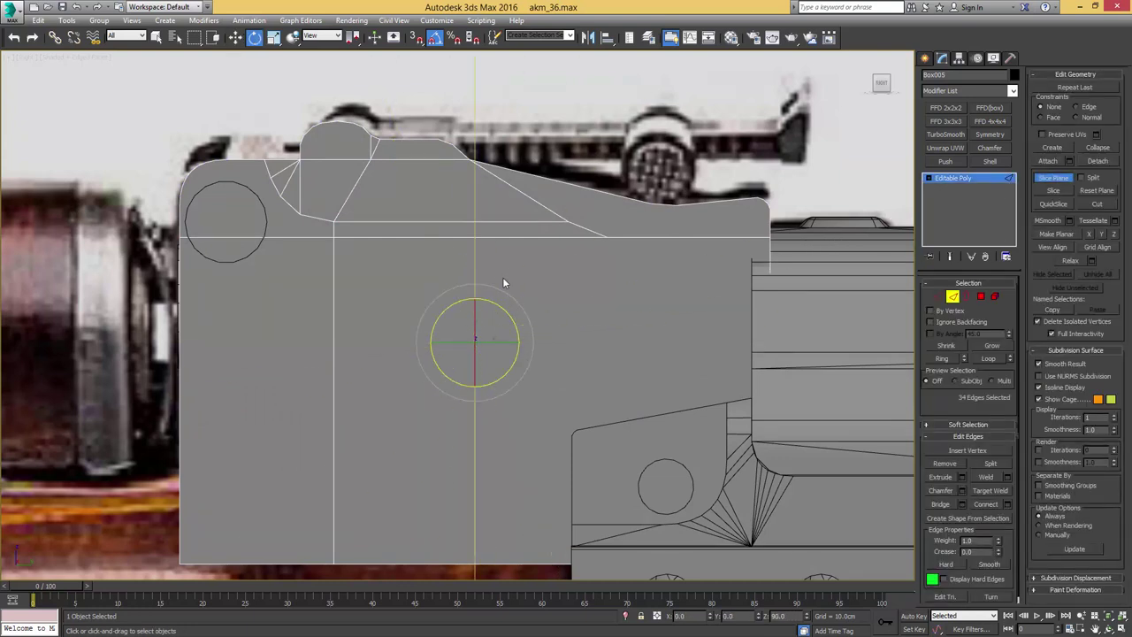
key(w)
drag(522, 342, 796, 313)
click(1053, 191)
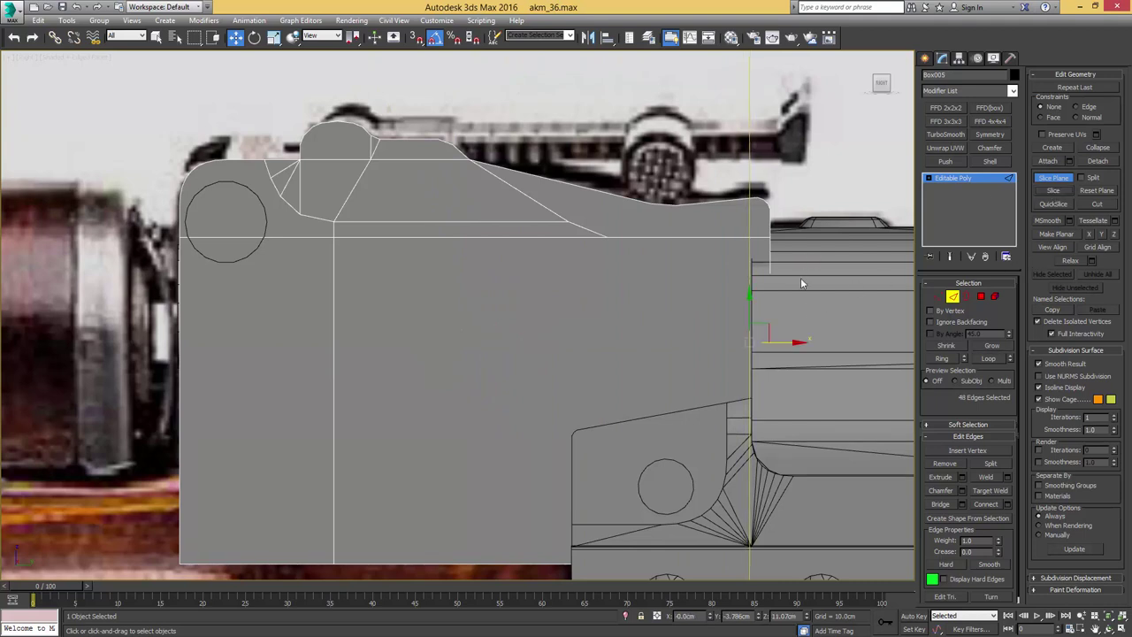
- Slice the sight block horizontally at Z 11.947 cm, just below the ledge that meets the dust cover
key(e)
drag(768, 305, 756, 251)
key(w)
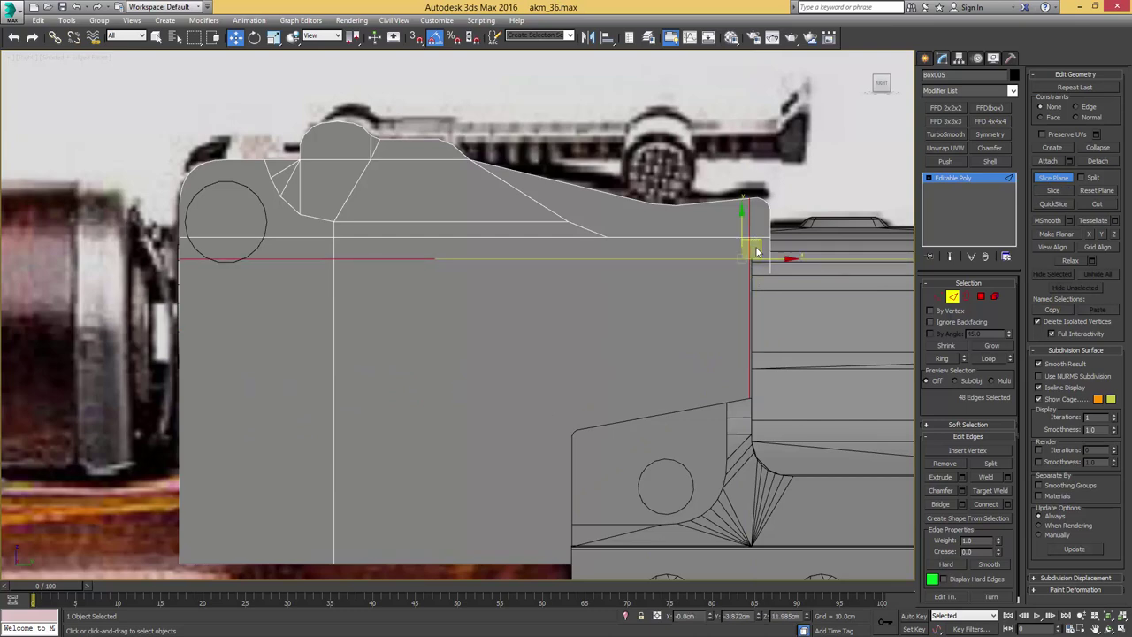
alt+middle_drag(757, 251, 702, 260)
scroll(702, 260, up, 5)
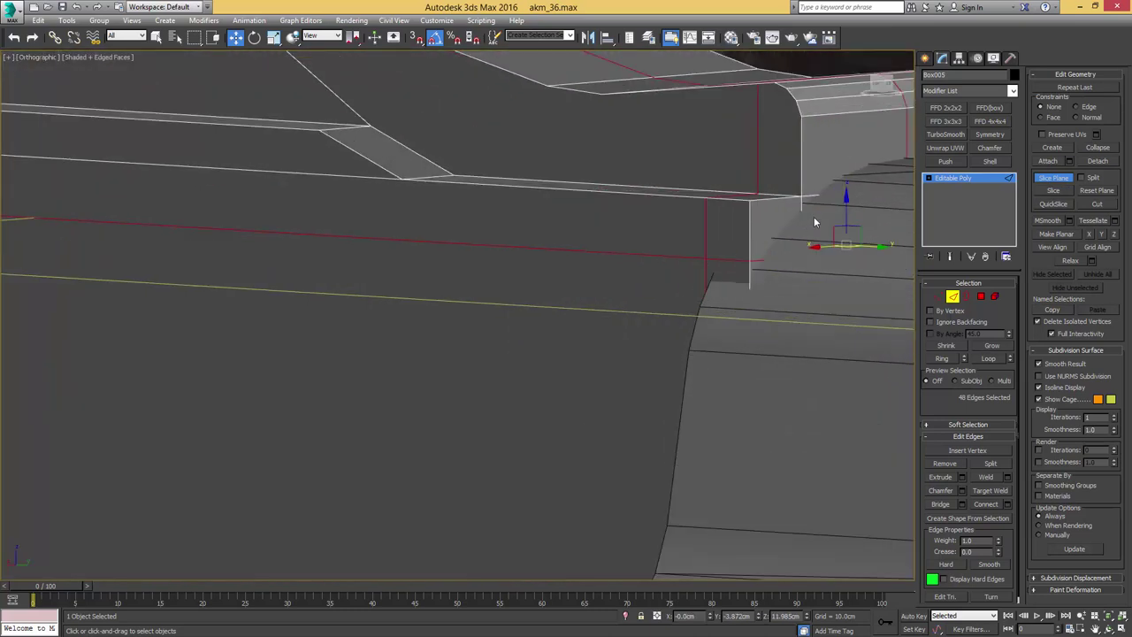
drag(847, 208, 845, 221)
scroll(675, 273, down, 6)
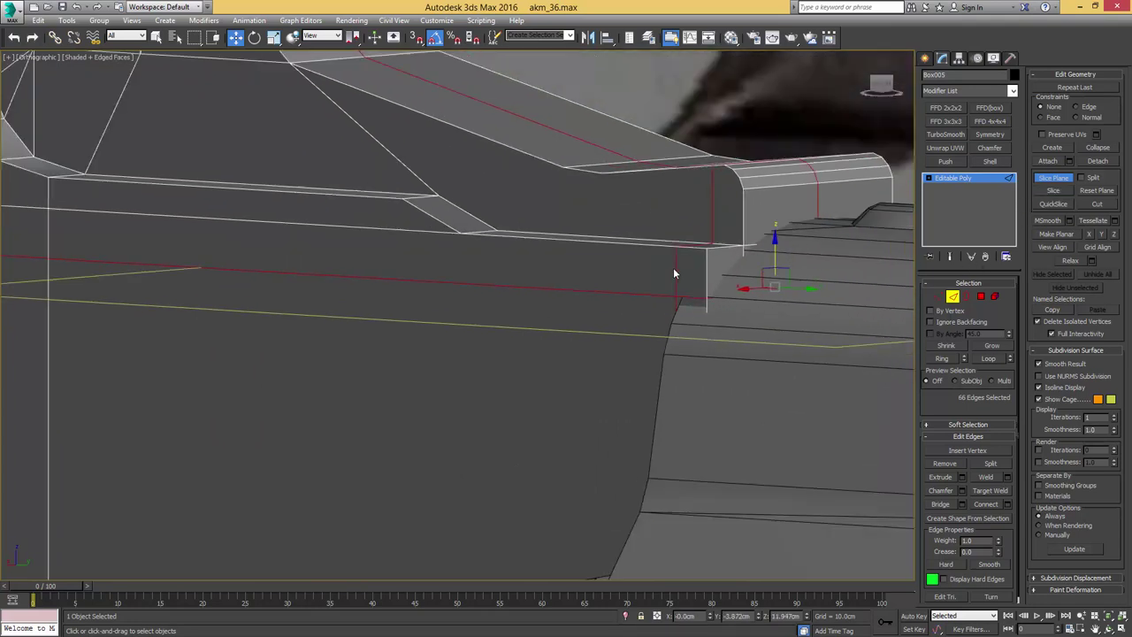
- Cut a chain of edges across the block's rear face following the dust cover's curved outline up to the centre line
key(2)
alt+middle_drag(667, 270, 697, 258)
scroll(696, 258, up, 5)
key(1)
key(r)
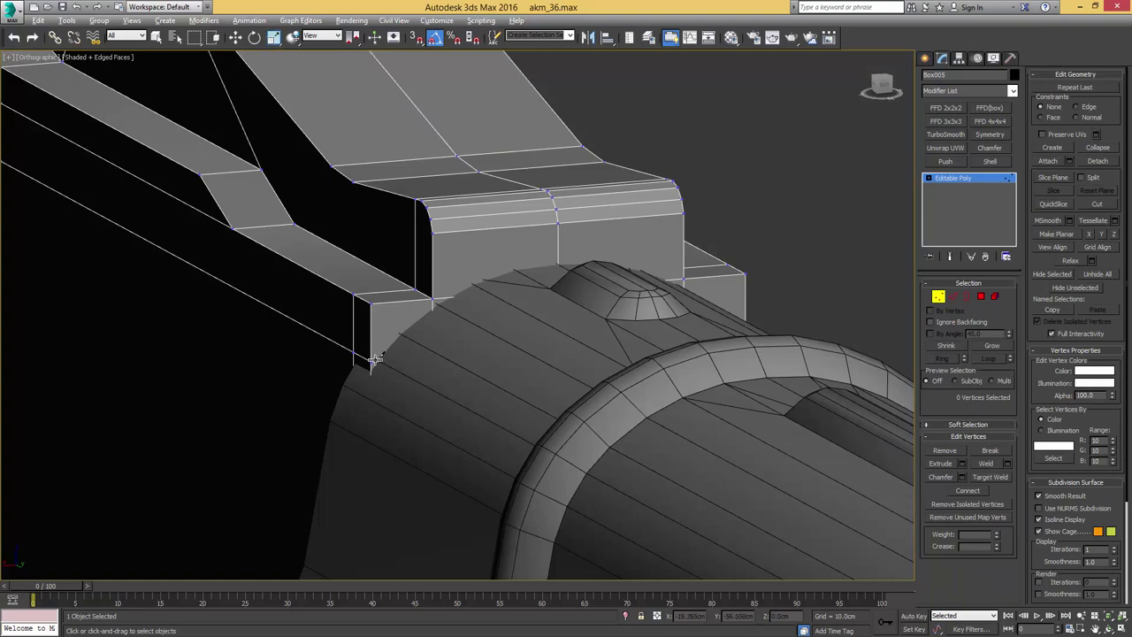
key(alt+c)
scroll(372, 362, up, 4)
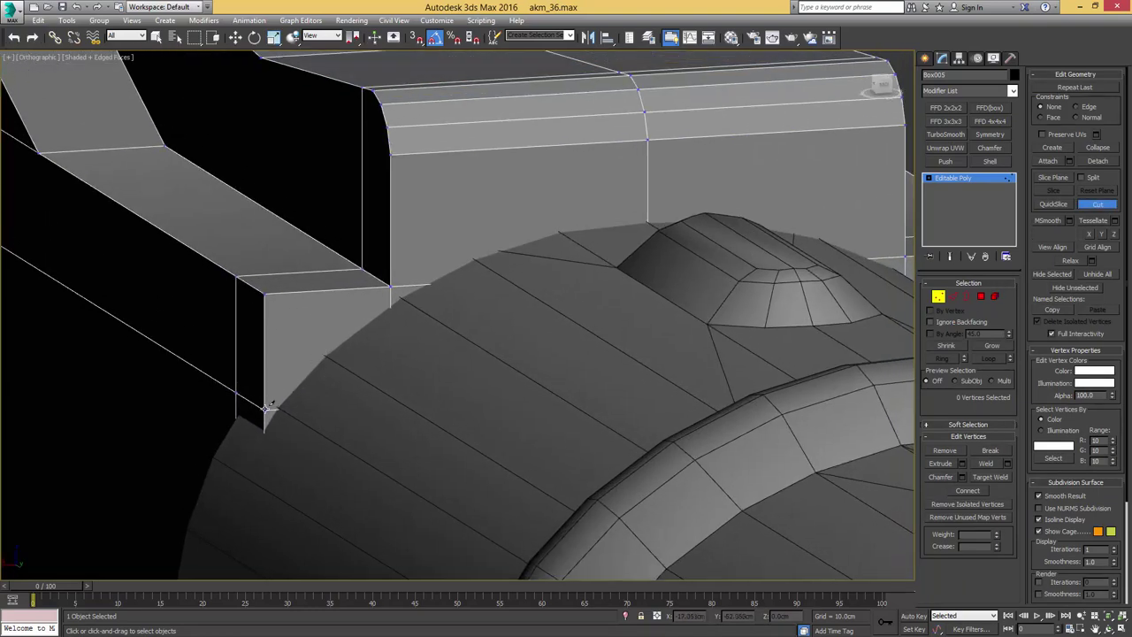
click(265, 408)
click(319, 347)
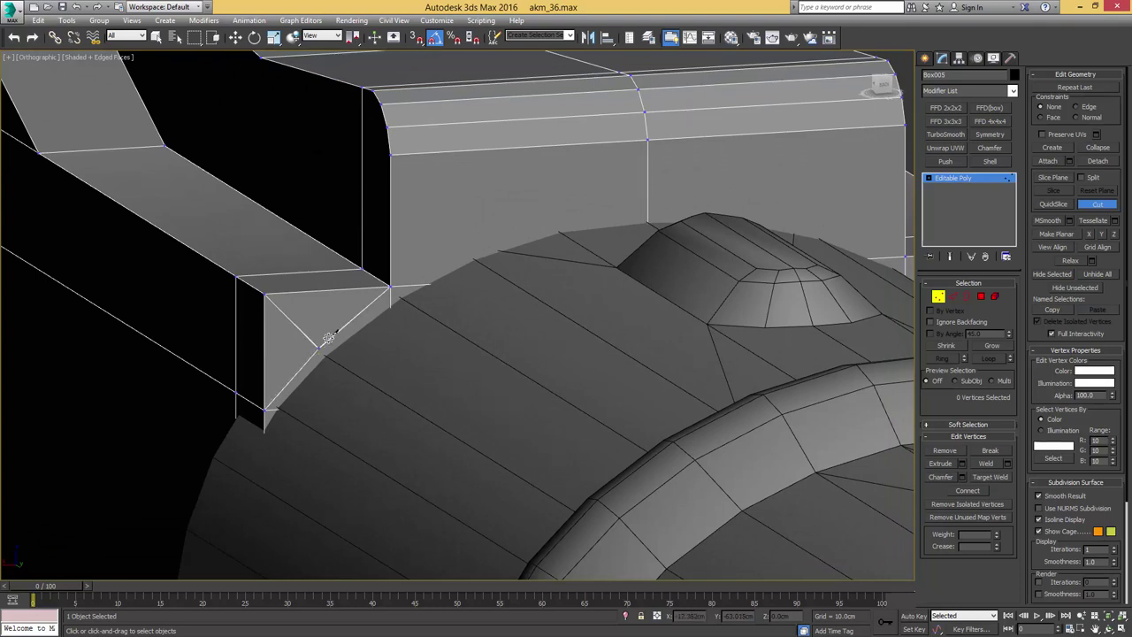
click(389, 290)
click(404, 286)
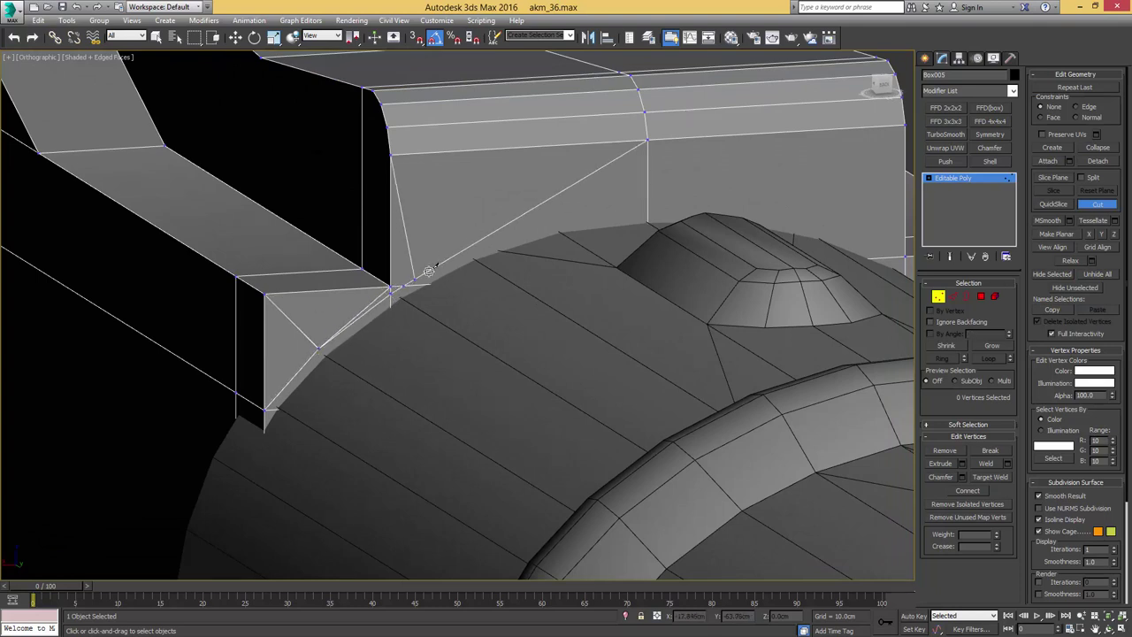
click(476, 246)
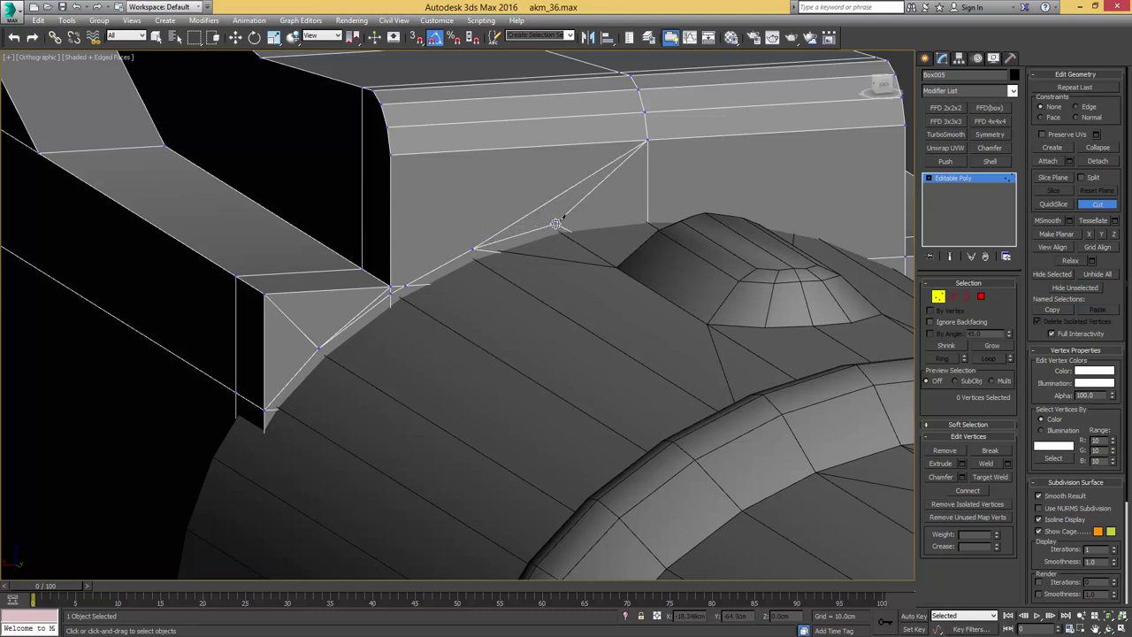
click(557, 222)
click(1092, 207)
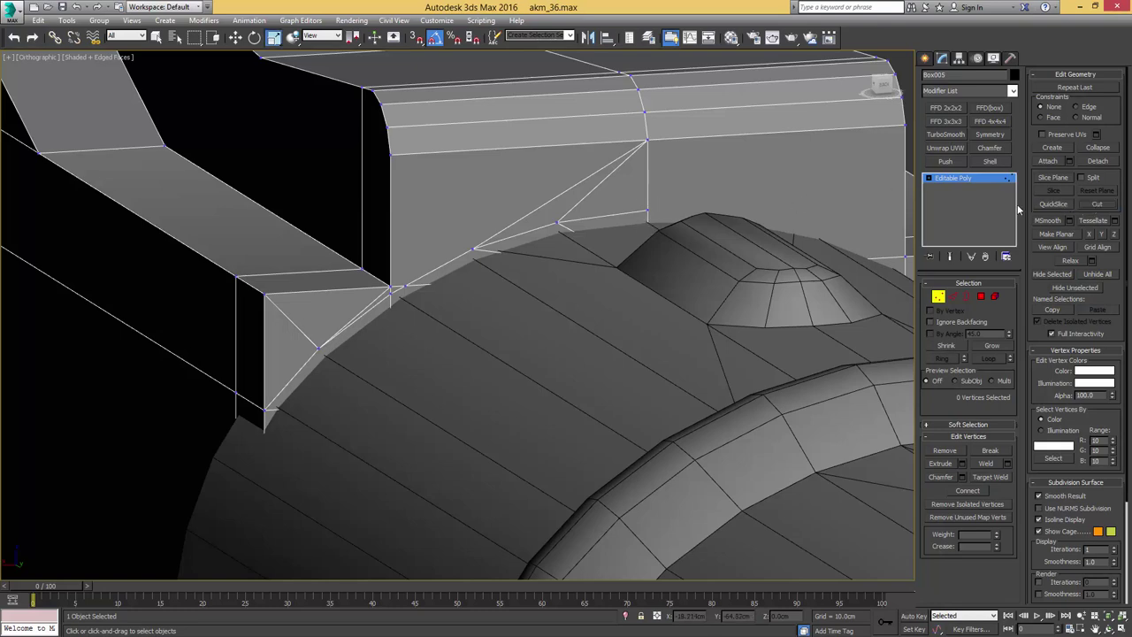
- Select the rear-end polygons below the arc cut, including the adjoining side strip, and delete them
scroll(609, 217, down, 2)
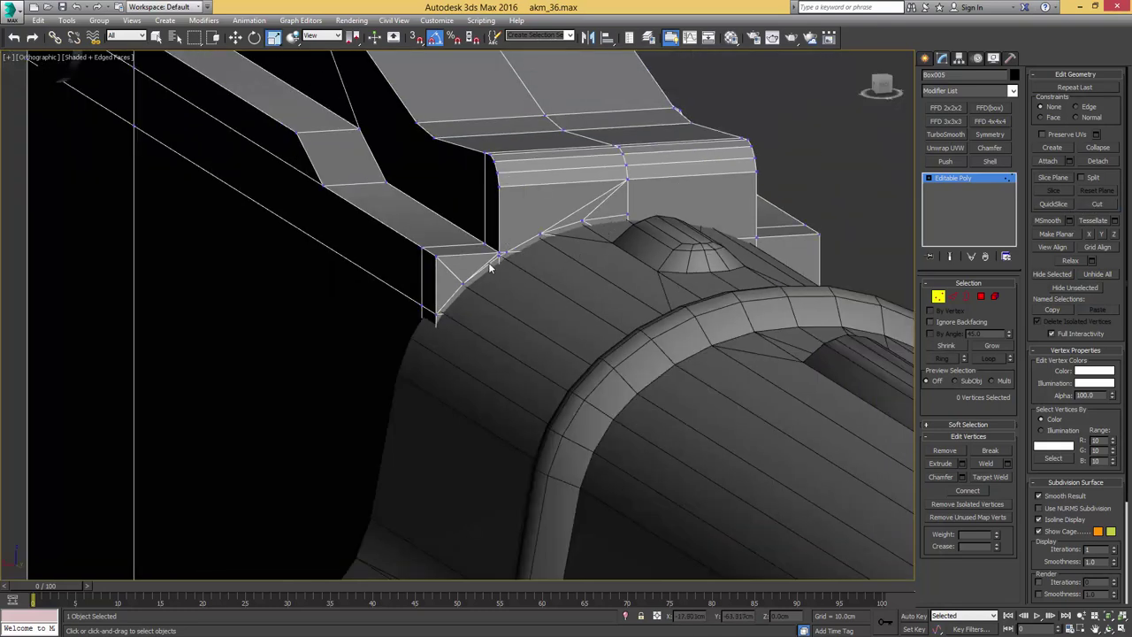
key(F3)
key(4)
click(460, 330)
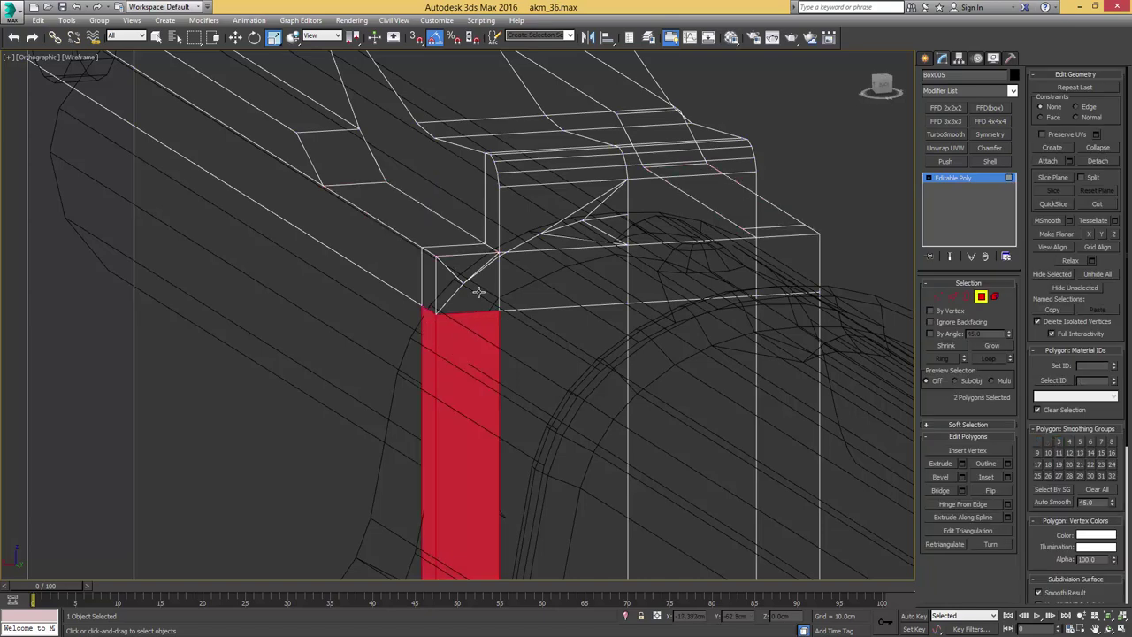
ctrl+click(477, 292)
ctrl+click(530, 283)
ctrl+click(546, 338)
scroll(526, 263, up, 4)
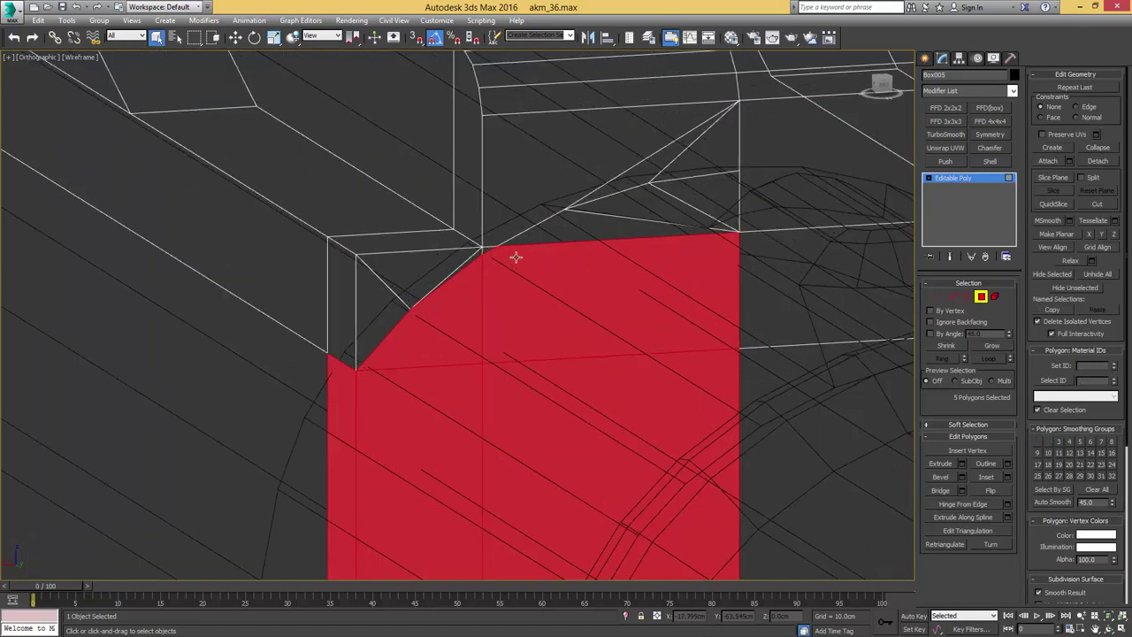
scroll(579, 264, down, 2)
ctrl+click(675, 276)
ctrl+click(697, 327)
scroll(684, 300, down, 1)
key(F3)
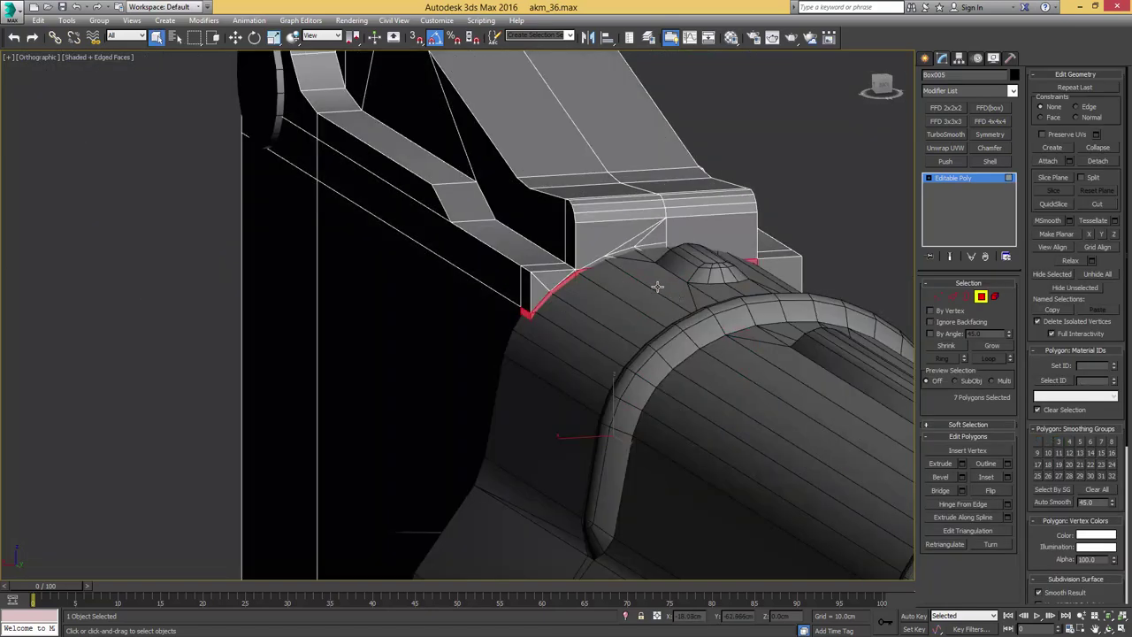
alt+middle_drag(657, 286, 613, 271)
key(F3)
ctrl+click(623, 240)
key(F3)
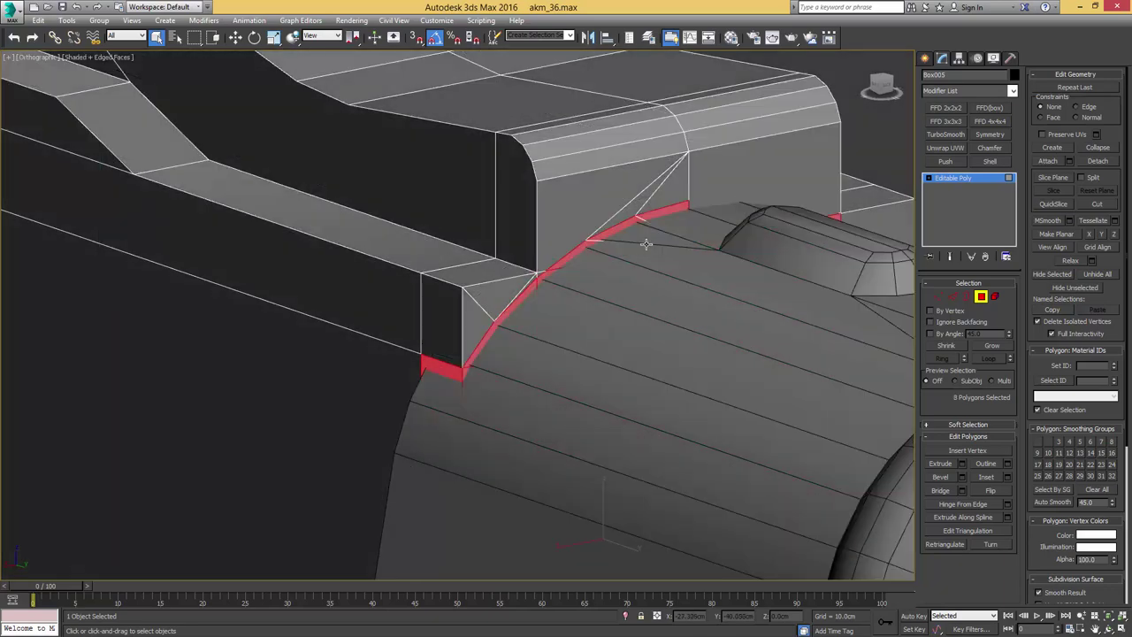
scroll(647, 244, down, 4)
key(ctrl+d)
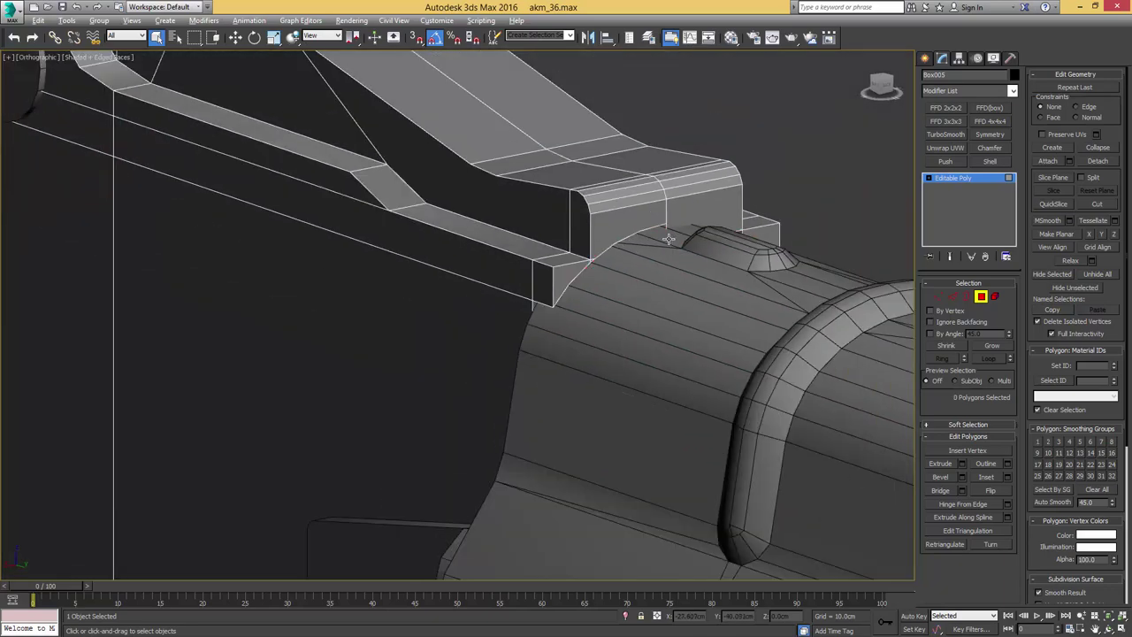
- Delete the uncut symmetric half of the sight block in wireframe display
alt+middle_drag(668, 239, 642, 242)
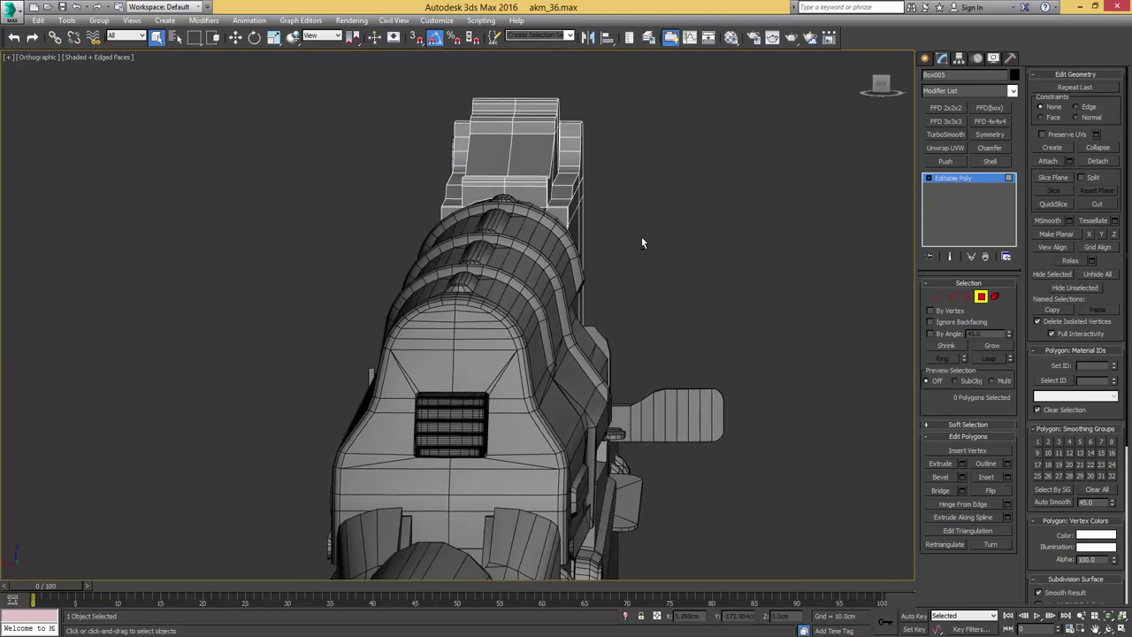
key(F3)
drag(525, 392, 526, 388)
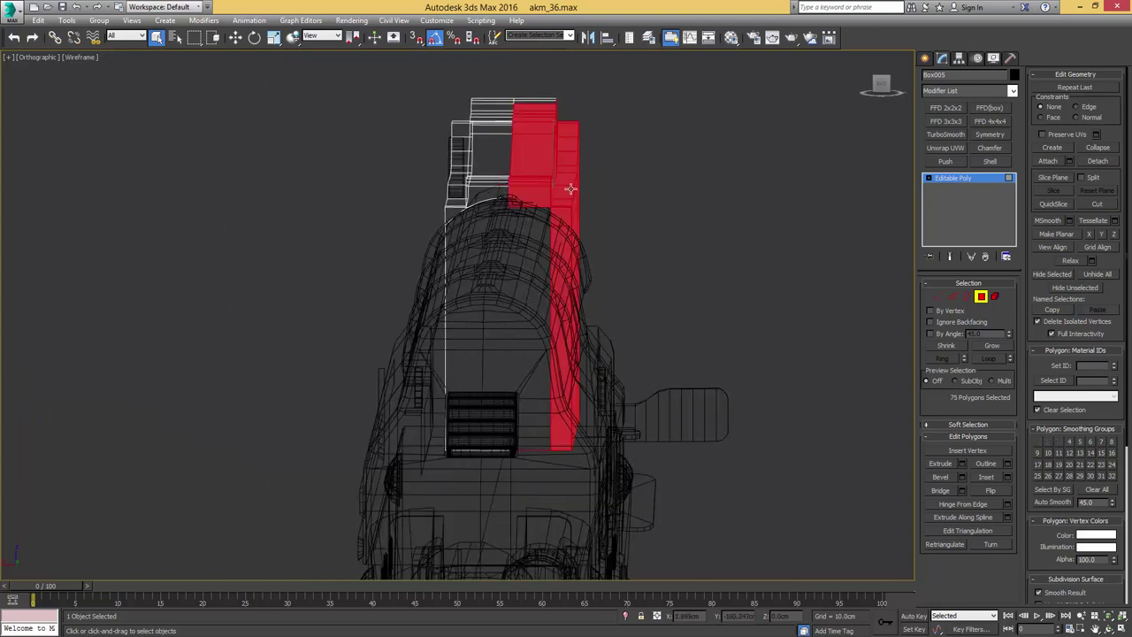
key(Delete)
mouse_move(507, 192)
alt+middle_down()
mouse_move(579, 216)
mouse_move(569, 210)
alt+middle_up()
key(F3)
- Isolate the sight block and clean up the tiny leftover edges where the arc cut meets the ledge corner
scroll(580, 216, up, 5)
key(alt+q)
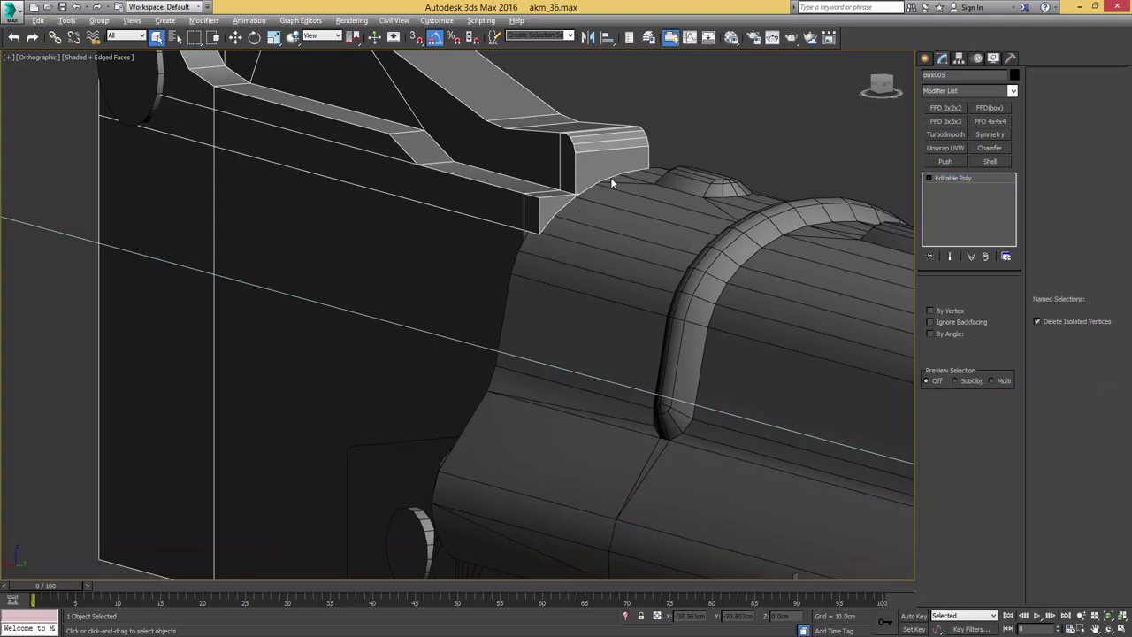
scroll(553, 272, up, 6)
key(1)
scroll(613, 202, up, 5)
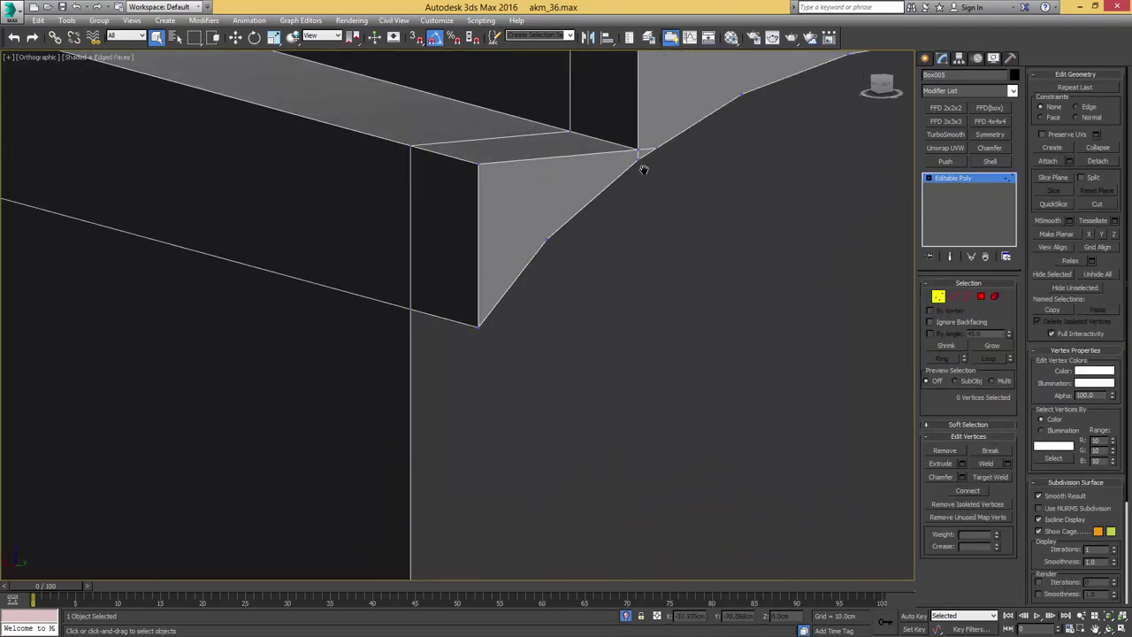
key(2)
click(623, 215)
click(638, 218)
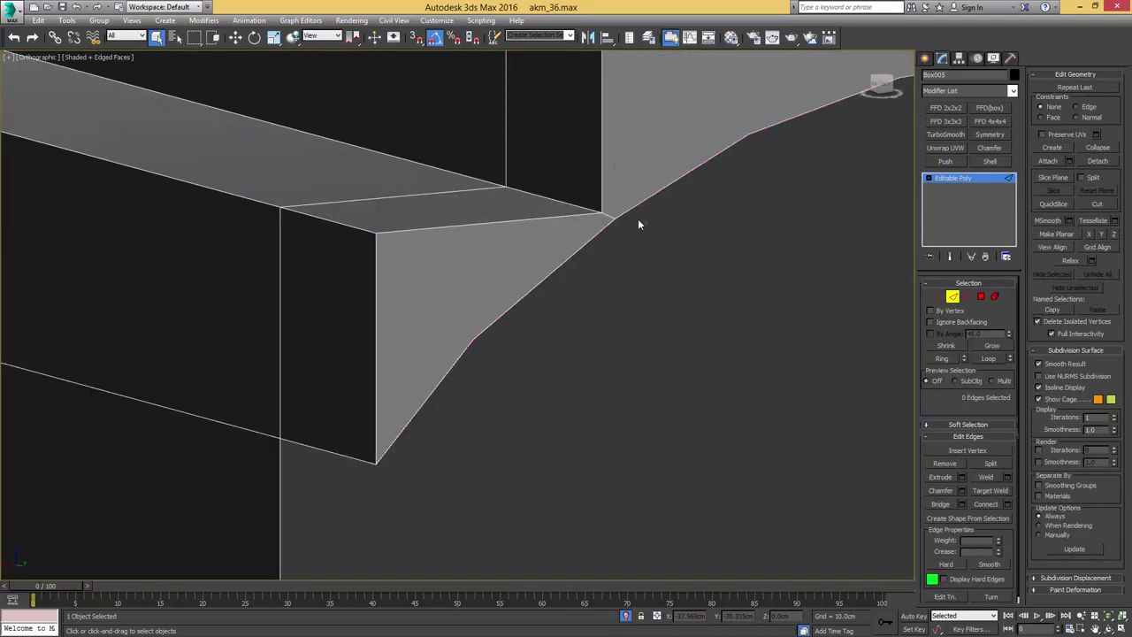
- Select the five open edges along the arc cut and extend a copy of them inward along Y
scroll(638, 219, down, 2)
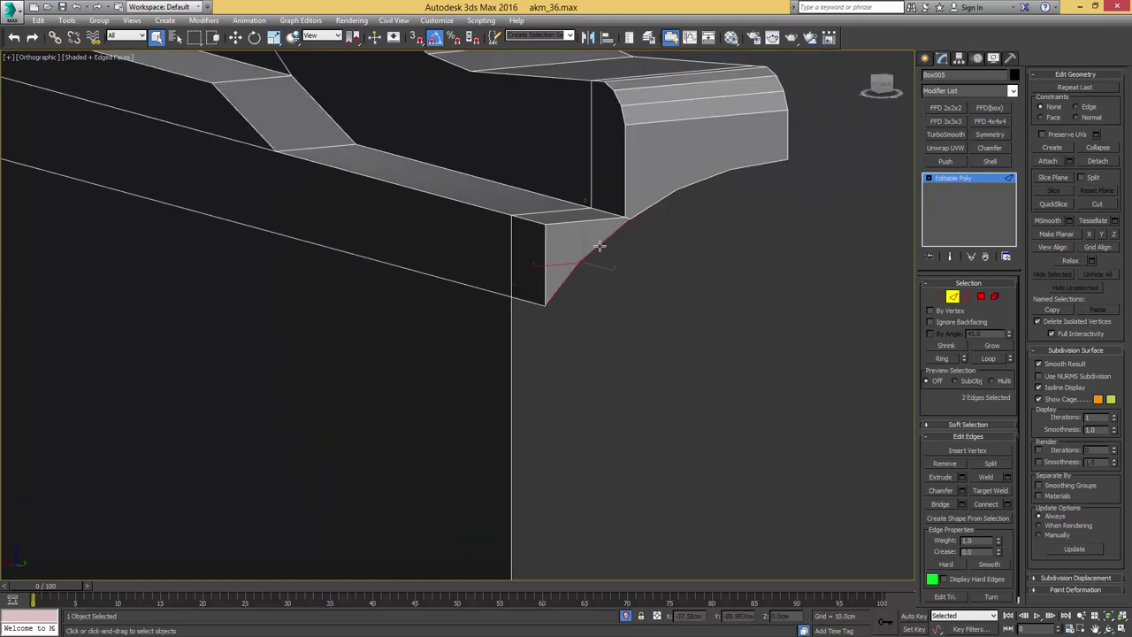
ctrl+click(755, 170)
key(w)
alt+middle_drag(755, 170, 672, 212)
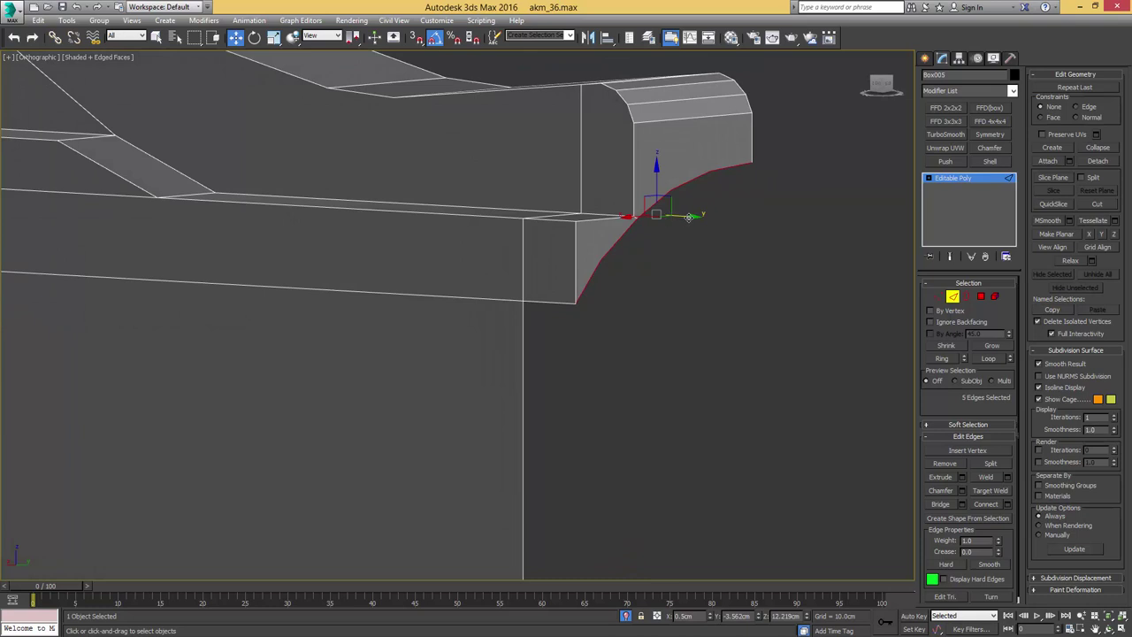
shift+drag(684, 217, 602, 221)
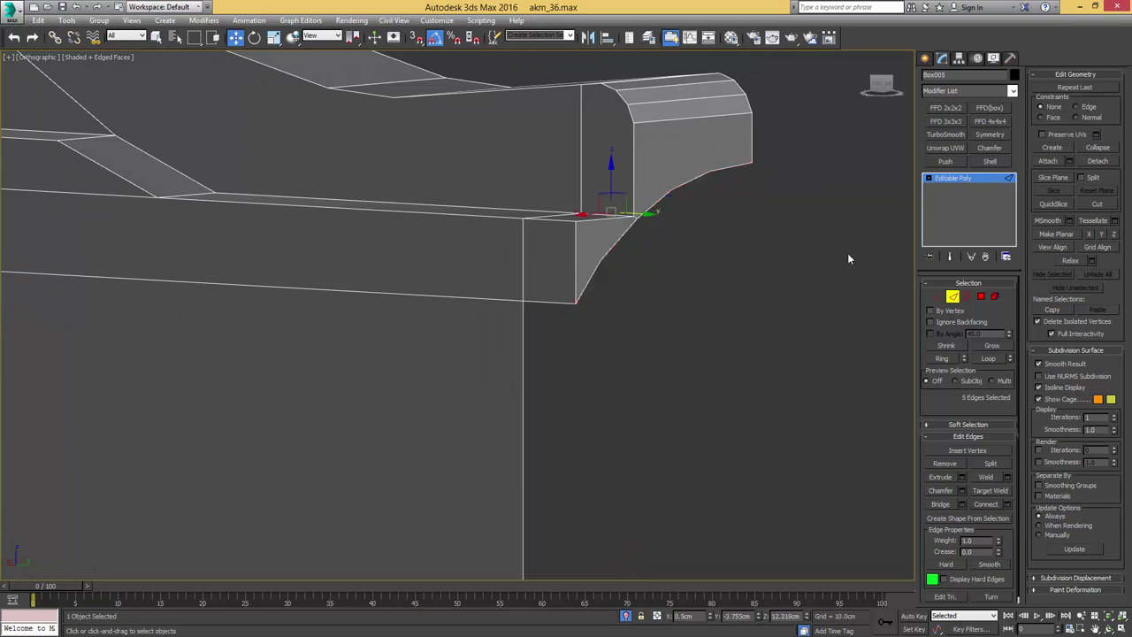
- Snap the copied arc's vertices along Y onto the vertical slice line at the block's side
click(937, 297)
key(F3)
alt+middle_drag(639, 256, 586, 273)
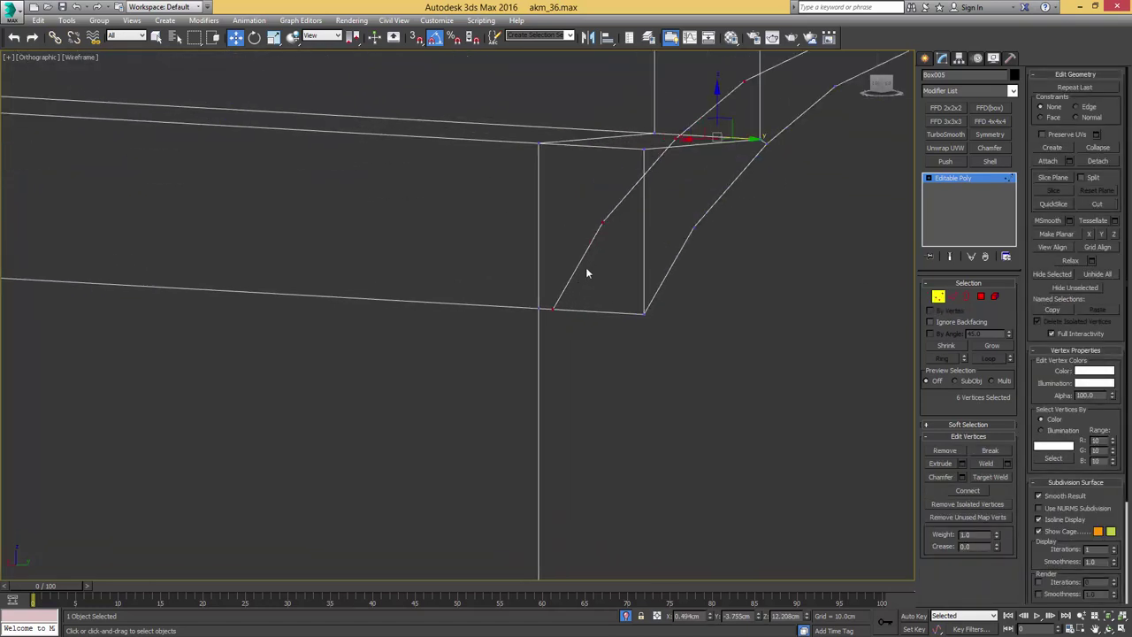
key(s)
drag(554, 309, 539, 310)
key(space)
click(541, 306)
scroll(552, 296, down, 5)
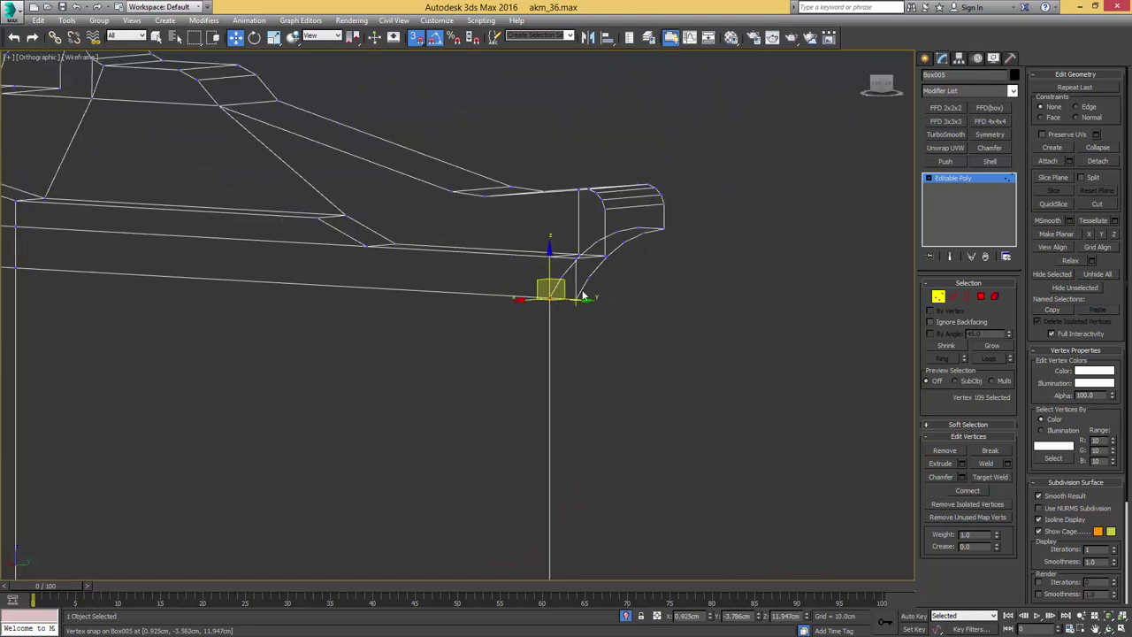
- Extend the inner arc edges straight down on Z to form a new rear wall
key(2)
alt+middle_drag(579, 297, 556, 278)
key(s)
scroll(576, 255, down, 4)
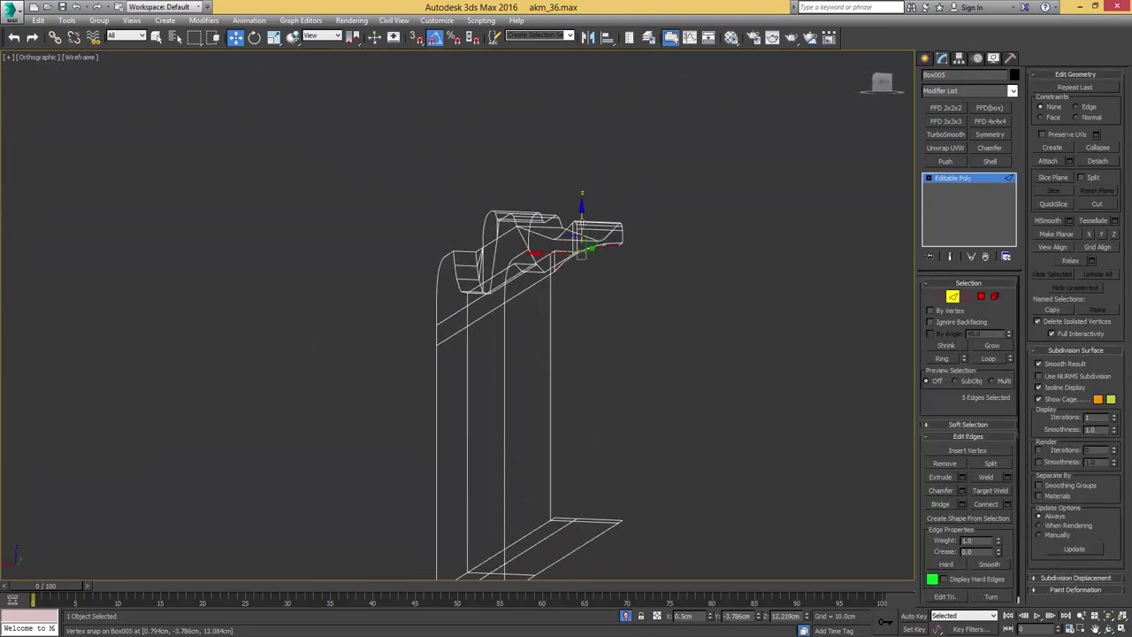
shift+drag(580, 209, 581, 318)
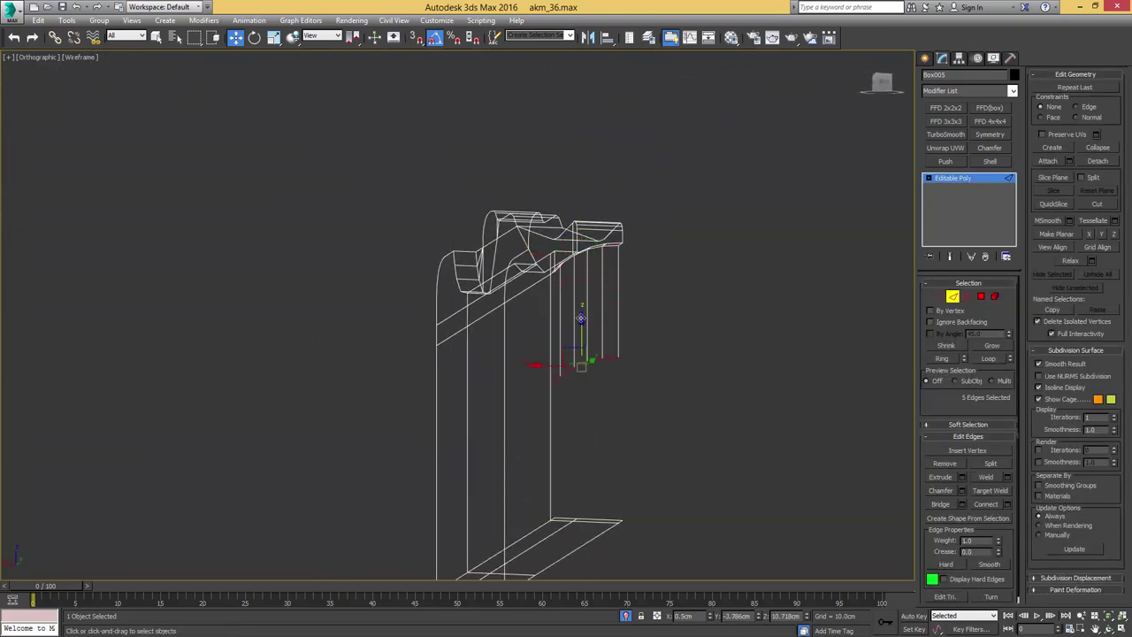
- Snap the new rear wall's lower vertices down to the base of the block at Z 8.652 cm
alt+middle_drag(579, 317, 877, 314)
ctrl+click(939, 296)
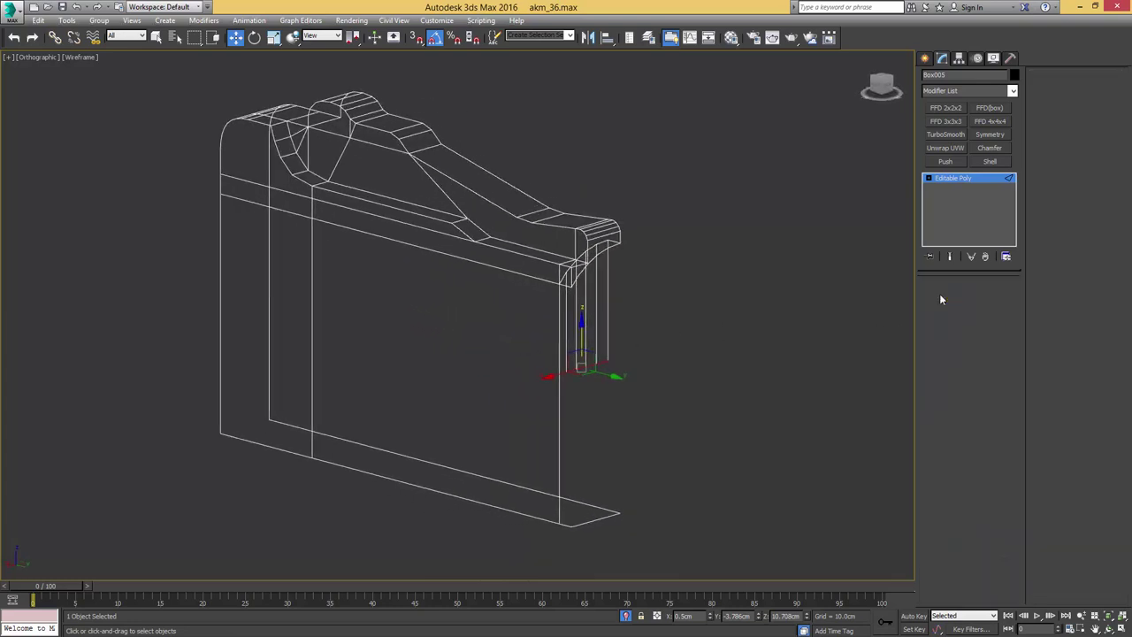
key(F3)
middle_drag(607, 368, 640, 300)
key(s)
drag(612, 299, 628, 369)
scroll(615, 451, up, 4)
scroll(621, 343, down, 3)
key(space)
scroll(608, 379, up, 2)
alt+middle_drag(627, 370, 669, 346)
- Delete the bottom polygons that stick out beyond the new rear wall
key(4)
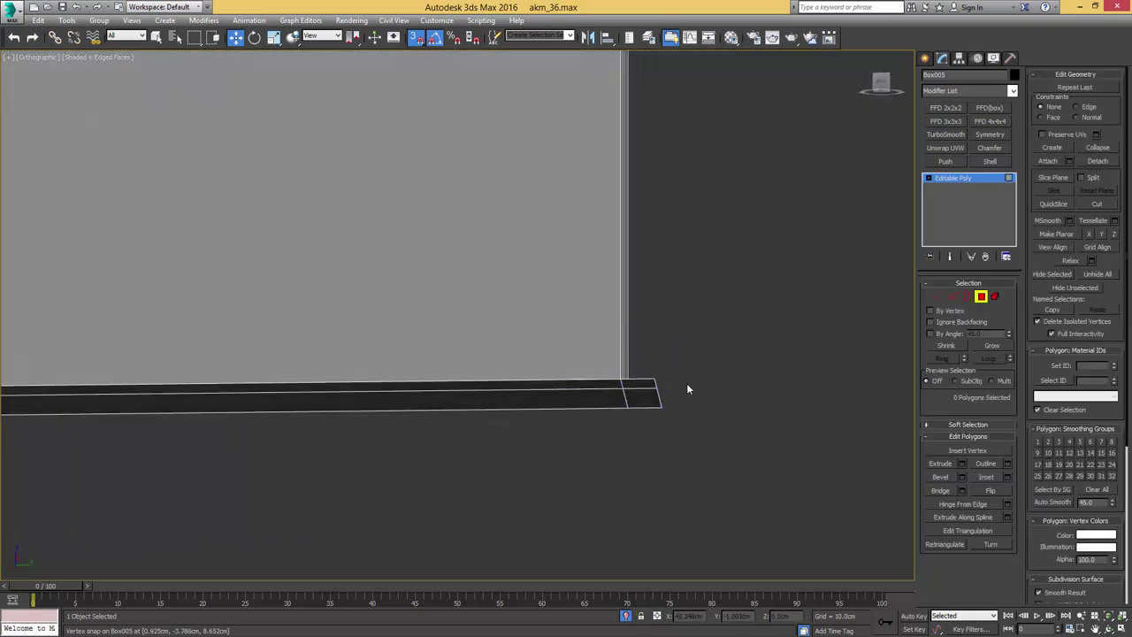
drag(687, 385, 638, 418)
key(Delete)
scroll(629, 346, down, 2)
alt+middle_drag(629, 349, 510, 386)
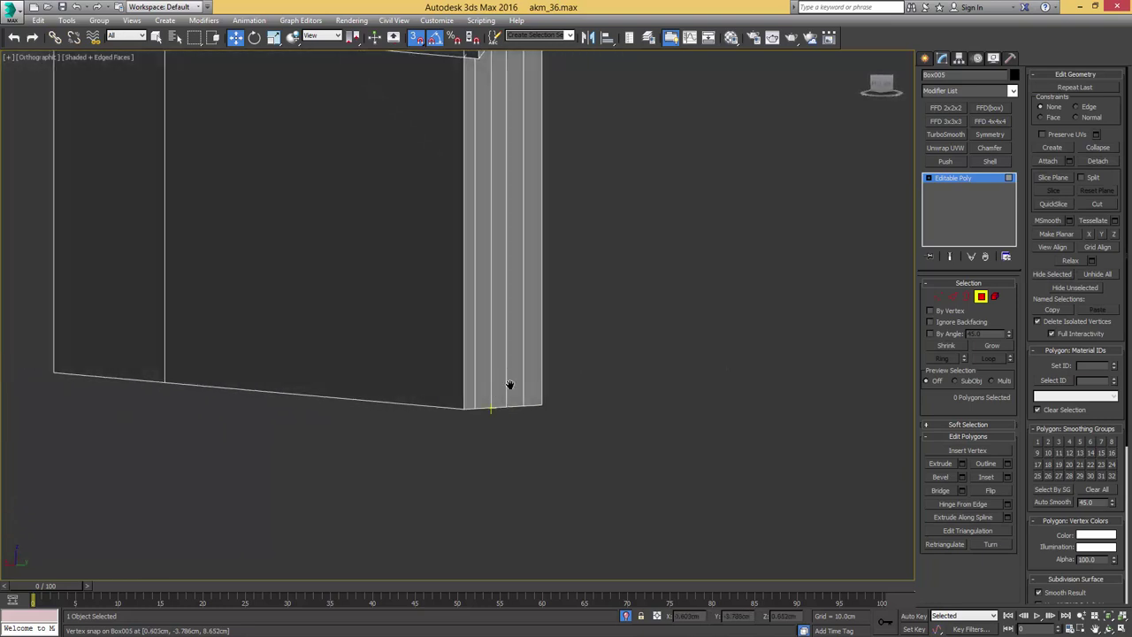
- Remove the intermediate vertical edges from the new rear wall so that it becomes a single face
scroll(497, 440, down, 2)
middle_drag(497, 440, 588, 451)
key(2)
key(q)
drag(569, 361, 612, 356)
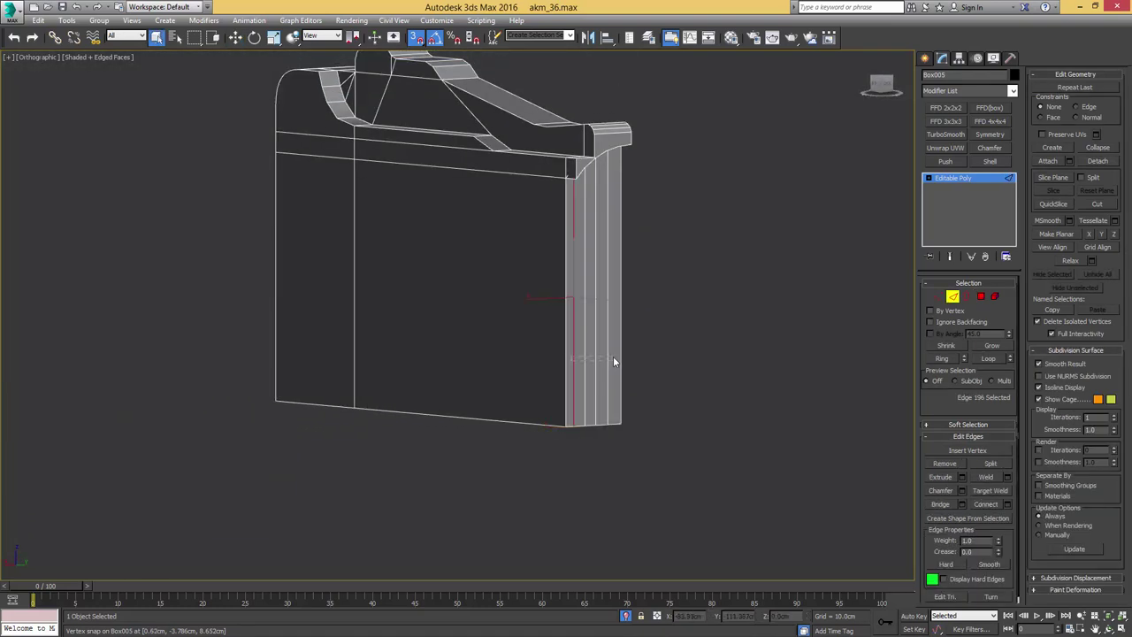
key(ctrl+BackSpace)
key(1)
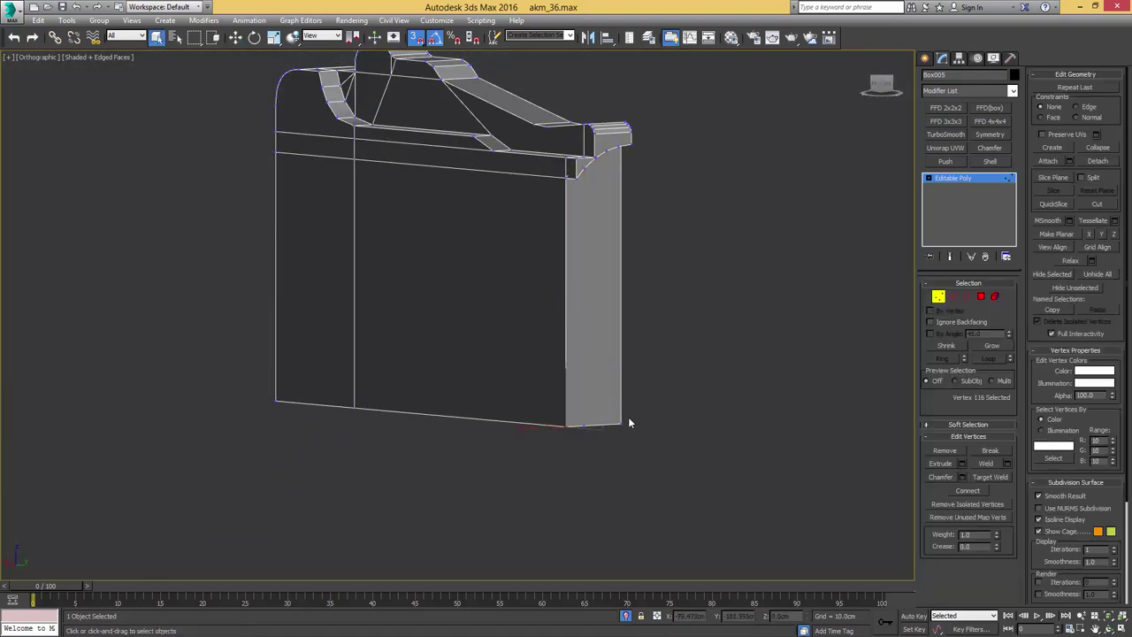
- Remove the lengthwise centre edge loop that runs around the rear sight block
alt+middle_drag(608, 424, 560, 424)
key(ctrl+alt+c)
key(2)
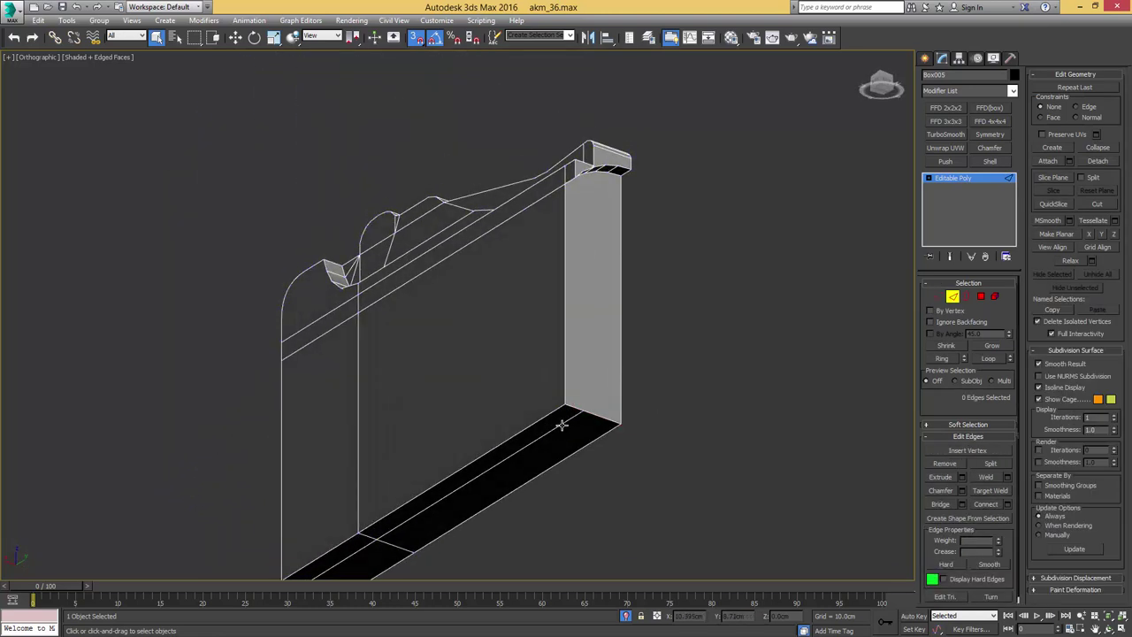
scroll(487, 397, down, 5)
alt+middle_drag(487, 397, 617, 469)
key(alt+l)
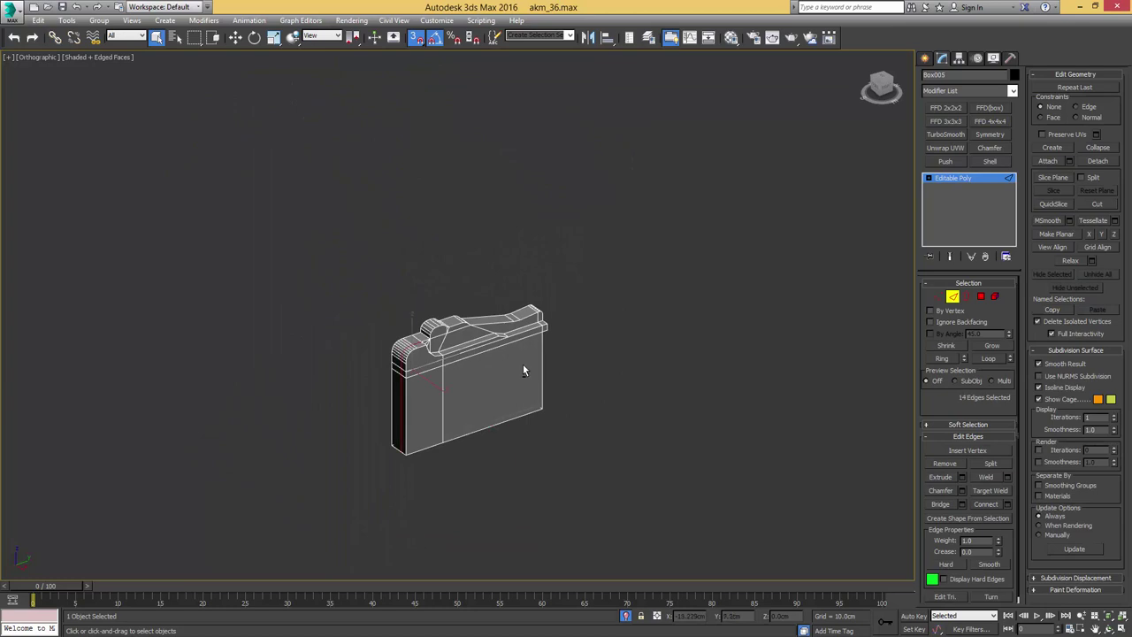
alt+middle_drag(523, 364, 522, 395)
scroll(435, 340, up, 5)
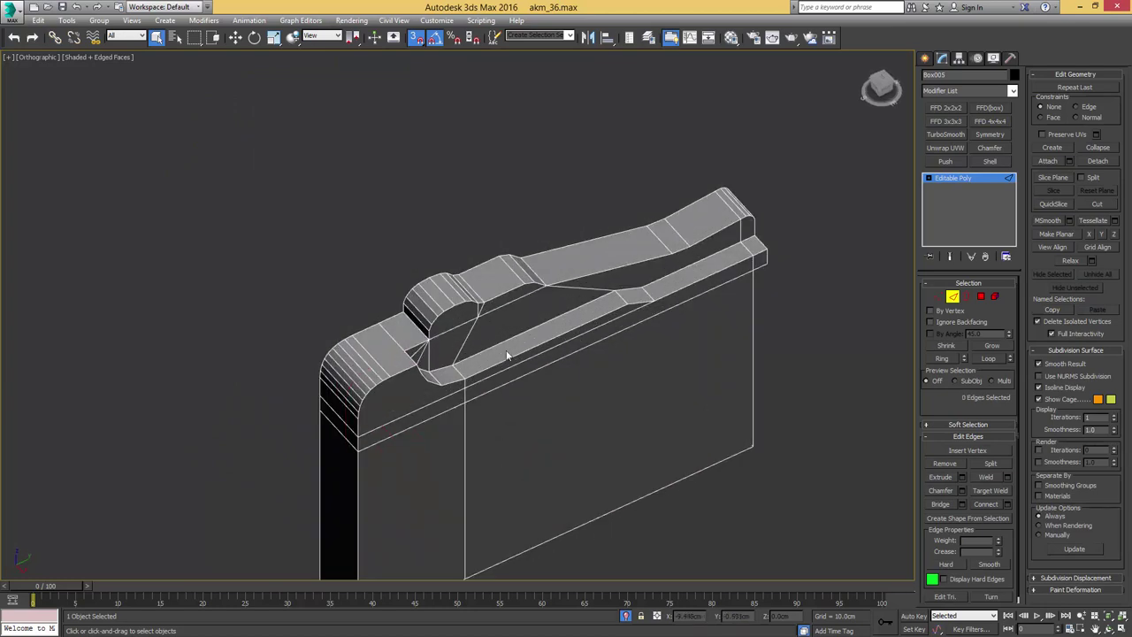
- Exit isolation so the rear sight block is shown together with the dust cover and the rest of the rifle
key(1)
middle_drag(402, 357, 470, 323)
alt+middle_drag(554, 341, 590, 311)
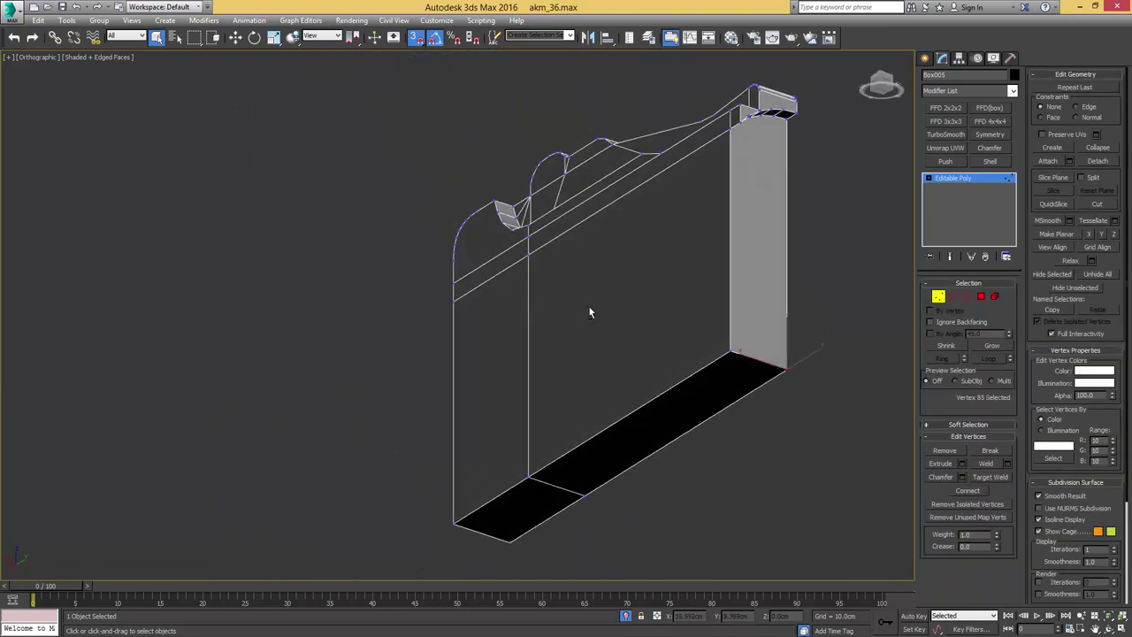
middle_drag(706, 354, 613, 409)
click(598, 339)
middle_drag(611, 294, 594, 316)
key(4)
key(4)
key(F4)
key(alt+q)
key(4)
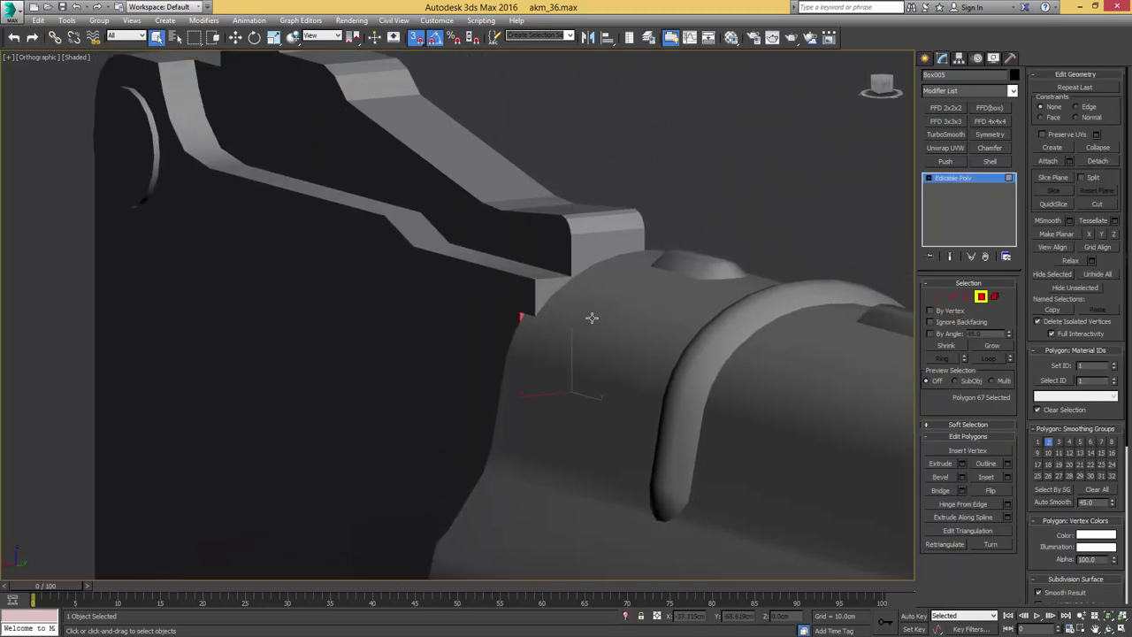
key(4)
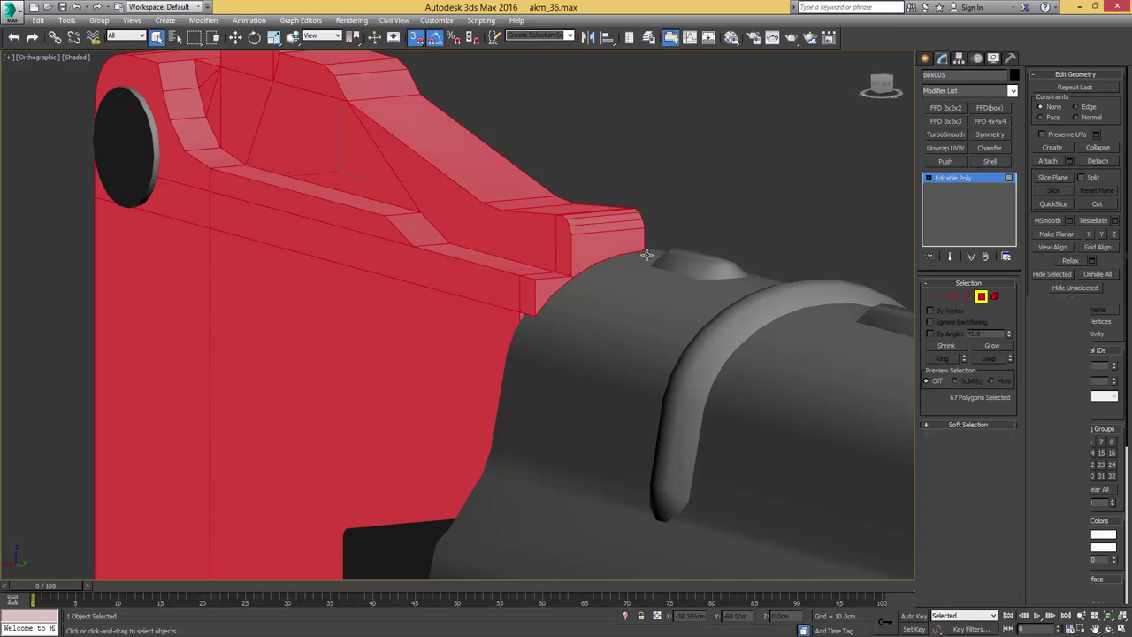
- Examine the polygons along the rear sight block's stepped upper contour and where it meets the dust cover
mouse_move(509, 212)
alt+middle_down()
mouse_move(538, 235)
mouse_move(594, 245)
mouse_move(507, 202)
alt+middle_up()
scroll(566, 241, down, 3)
key(F4)
key(4)
click(475, 195)
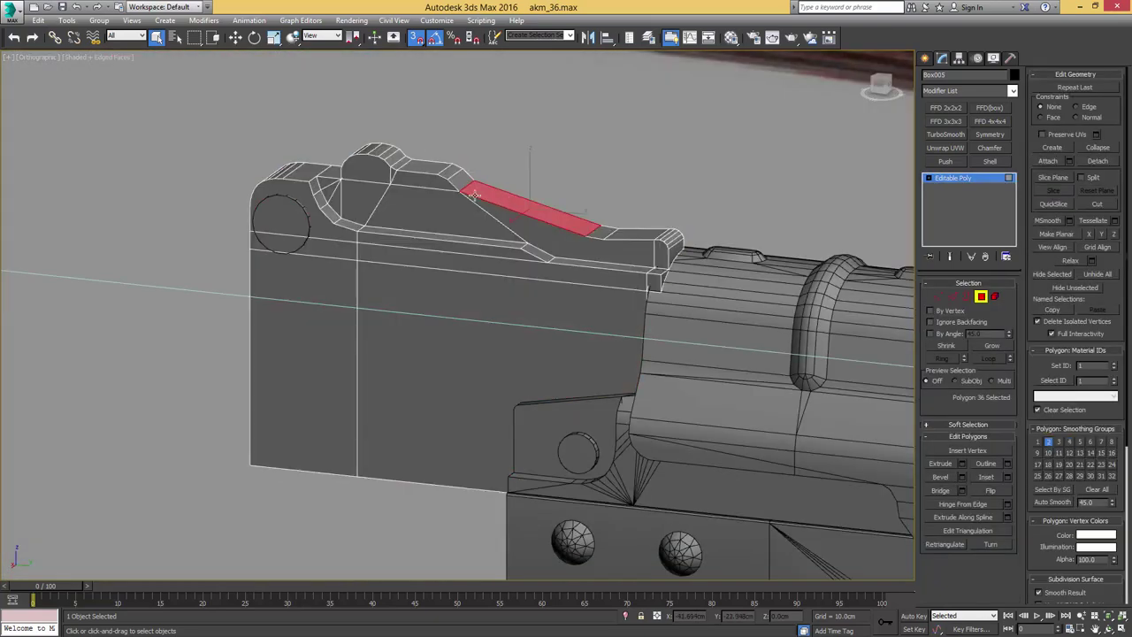
ctrl+click(610, 233)
ctrl+click(642, 236)
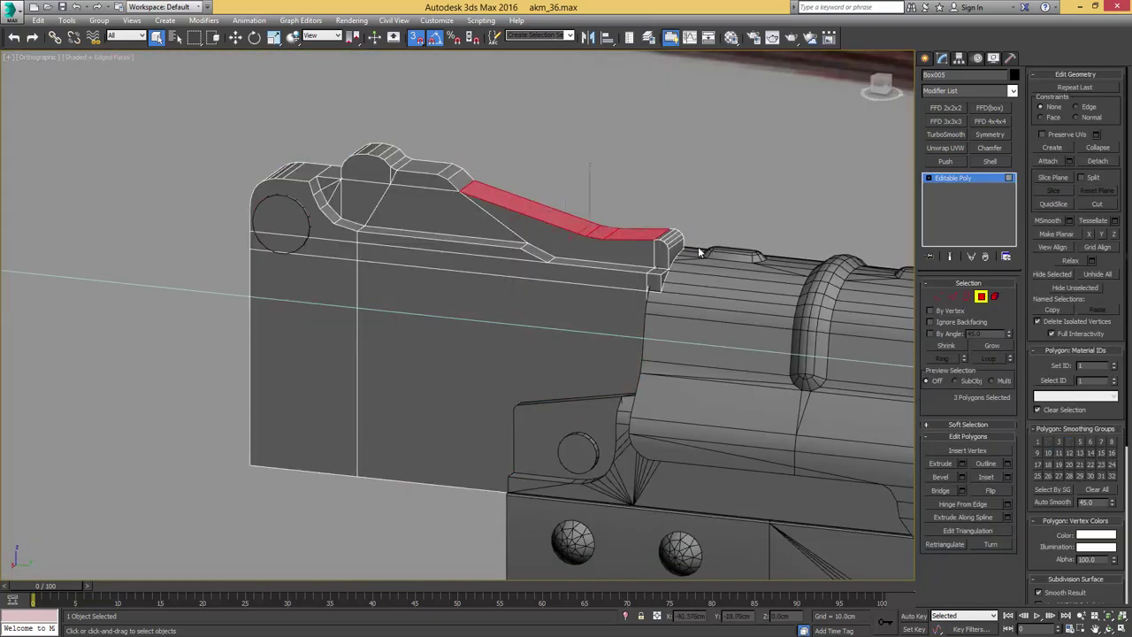
middle_drag(594, 223, 674, 264)
click(501, 207)
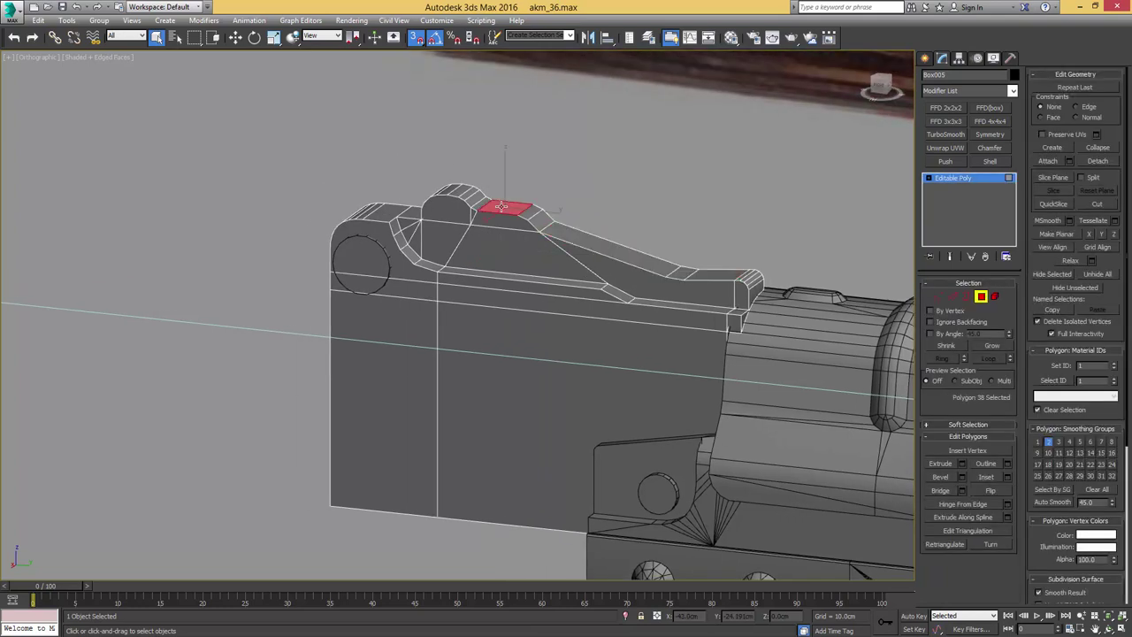
click(457, 273)
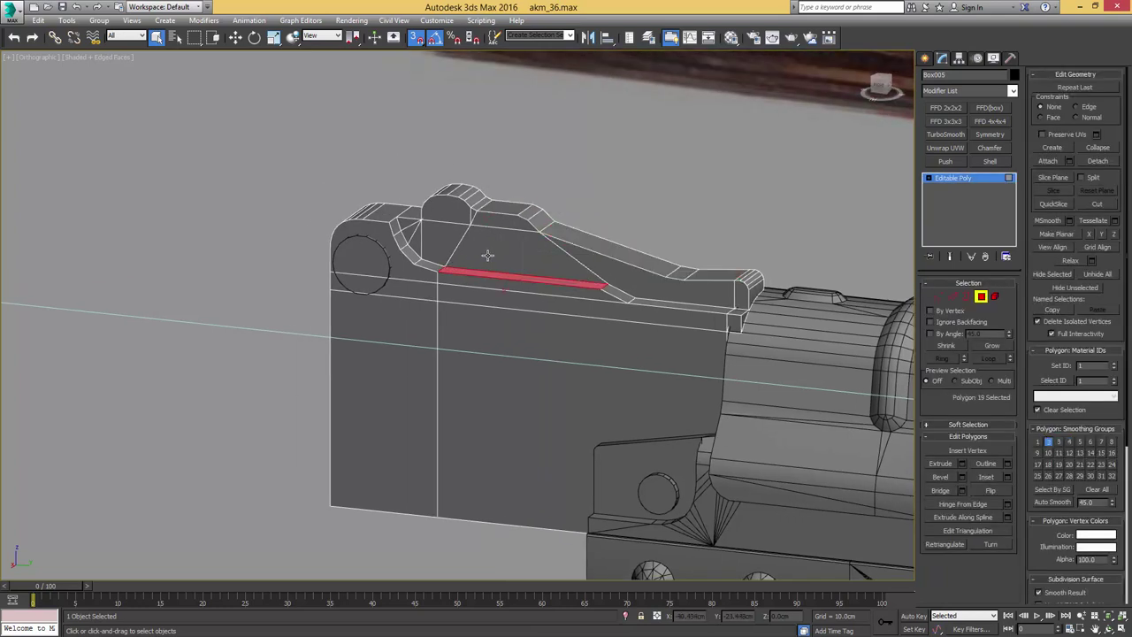
- Save the scene as akm_37.max and return to the side view over the reference photo
key(4)
key(ctrl+BackSpace)
key(F4)
key(ctrl+BackSpace)
key(4)
key(F4)
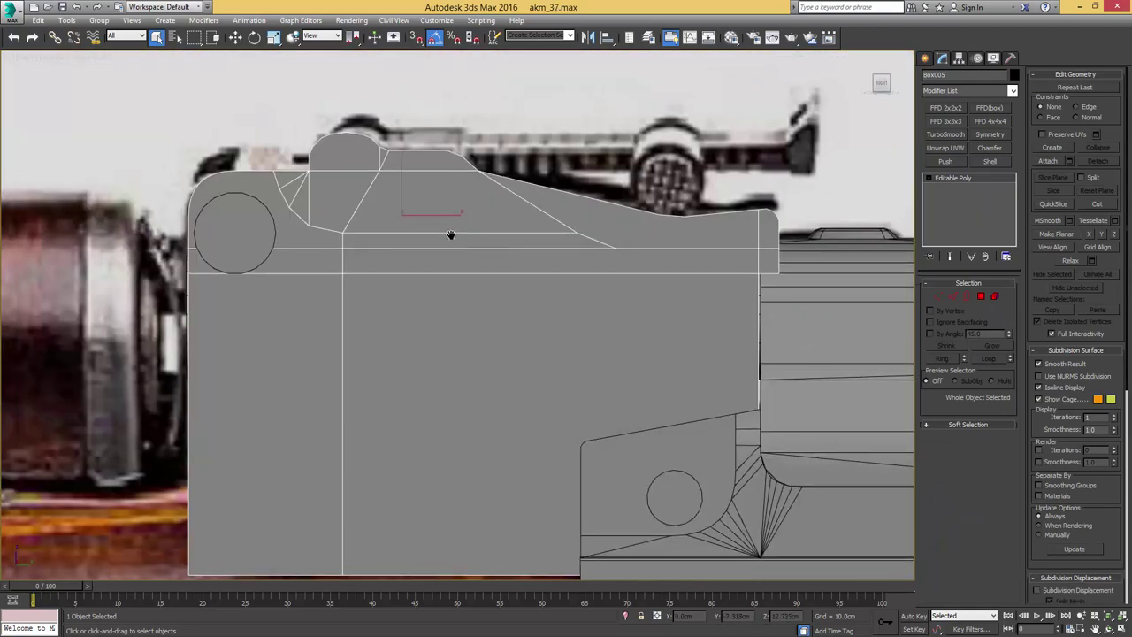
- Draw an 18-sided cylinder above the block, radius about 0.43 cm and height about 0.42 cm with 1 height segment, in the 01 - Default material
right_click(580, 150)
mouse_move(562, 168)
click(603, 143)
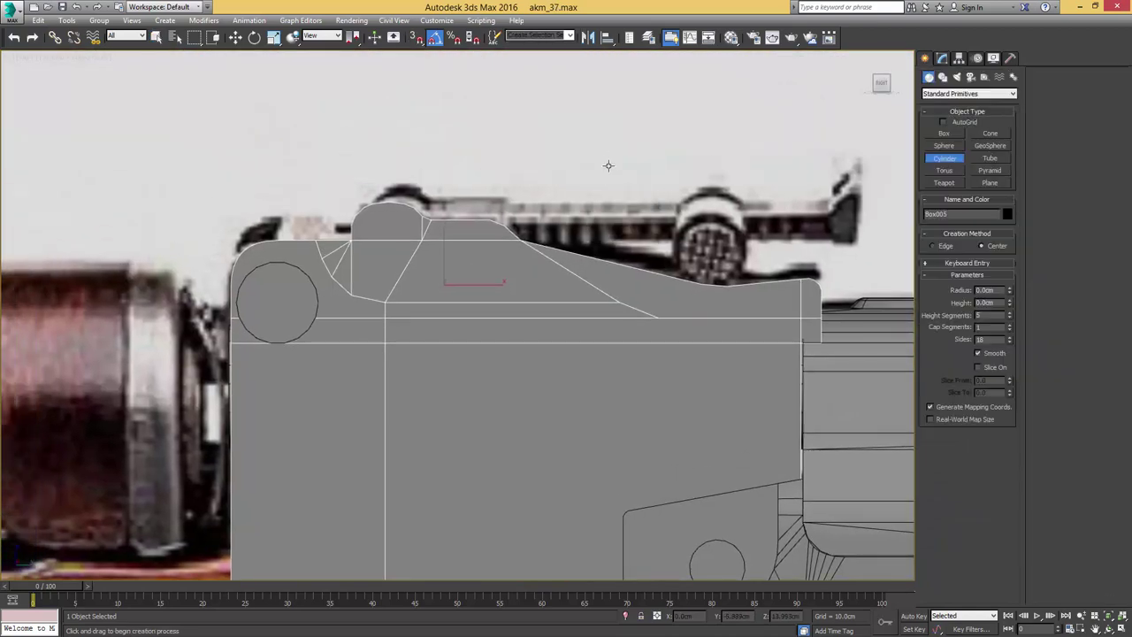
drag(605, 171, 610, 137)
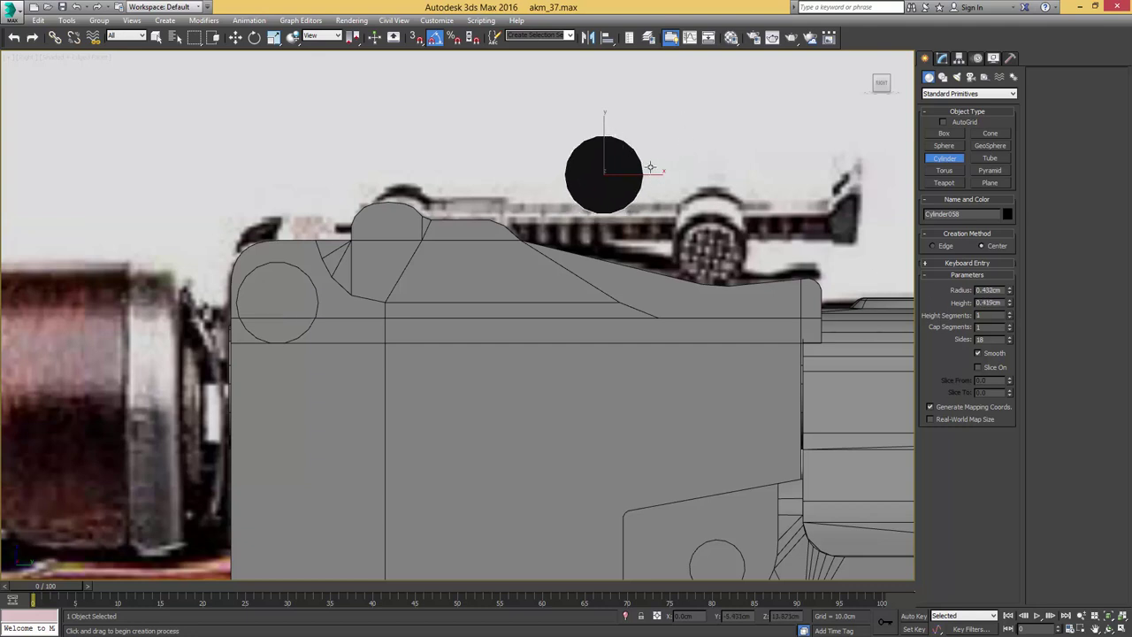
key(m)
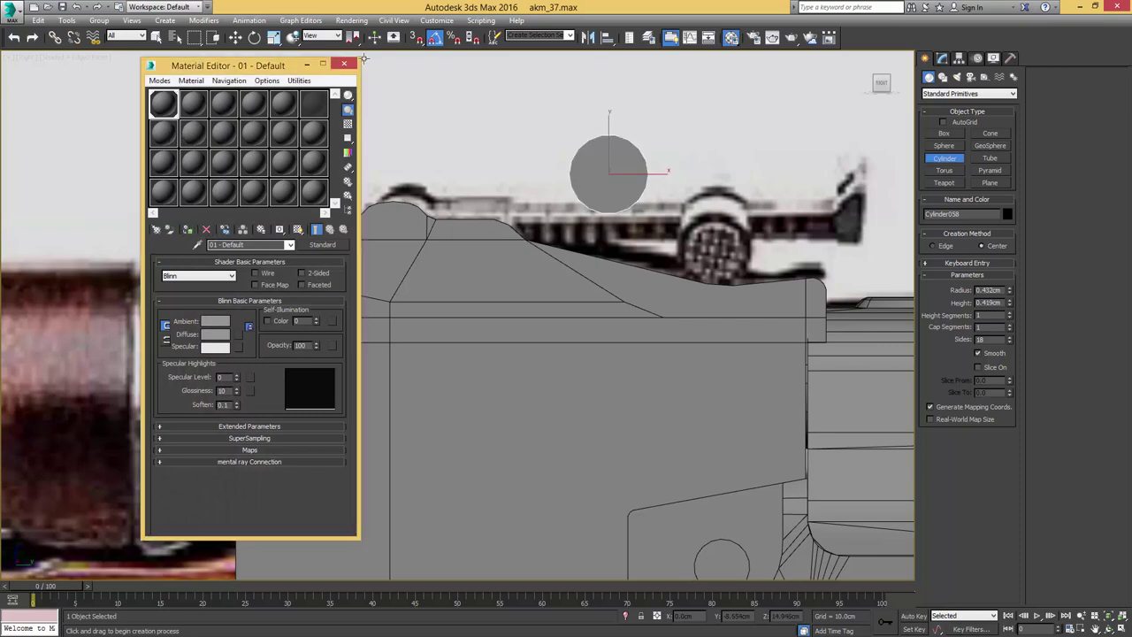
click(345, 64)
- Convert the cylinder to an editable poly and delete everything except its front cap
alt+middle_drag(382, 74, 483, 149)
key(ctrl+e)
key(4)
click(602, 164)
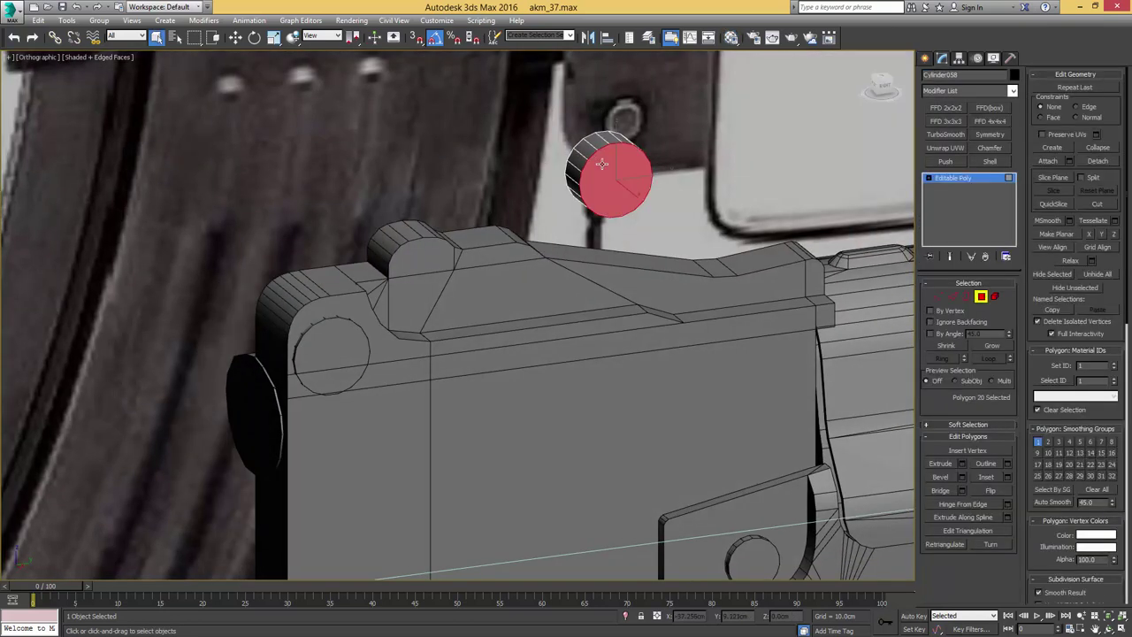
key(ctrl+i)
key(Delete)
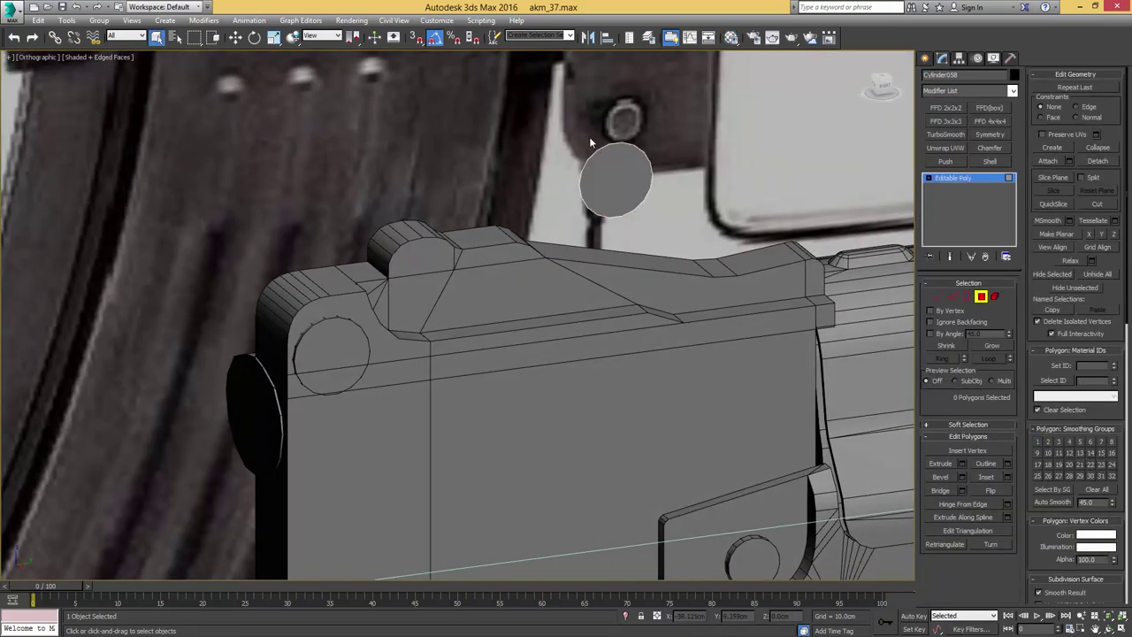
- Extend the disc's five uppermost edges straight up to form a keyhole-shaped profile
key(r)
middle_drag(535, 245, 533, 179)
scroll(527, 182, down, 2)
key(2)
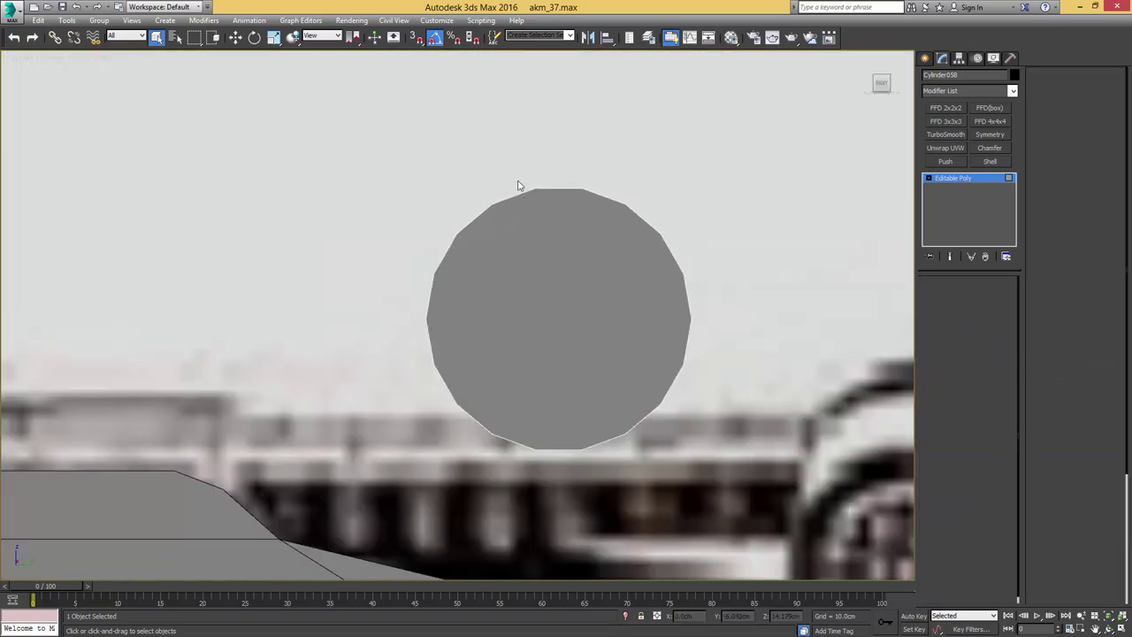
drag(657, 215, 657, 215)
scroll(596, 200, down, 5)
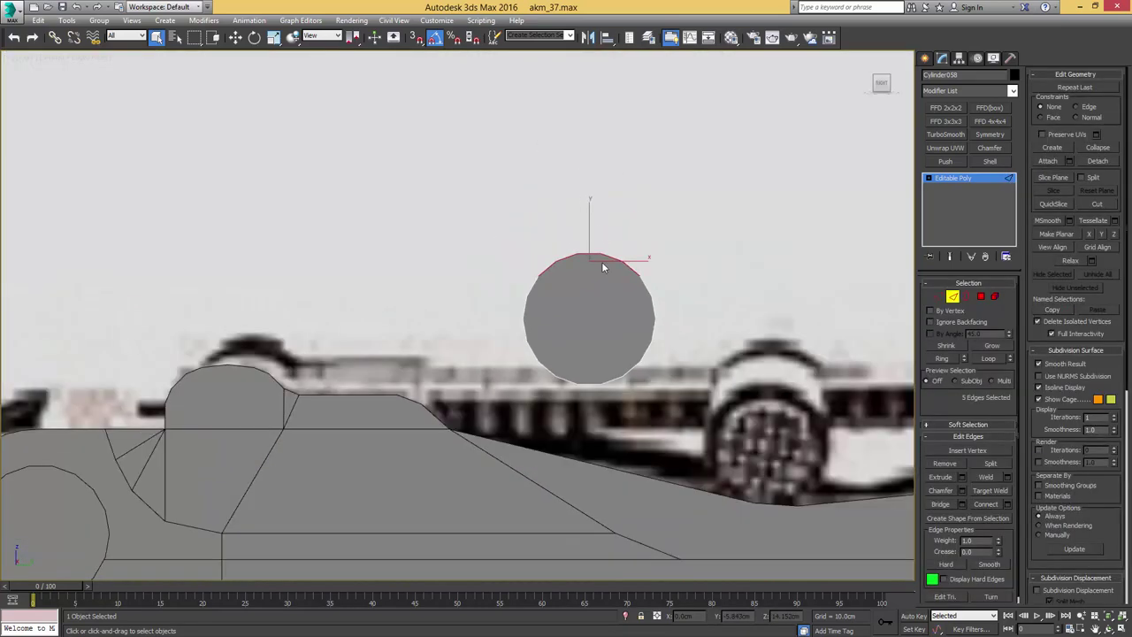
key(w)
shift+drag(593, 233, 594, 193)
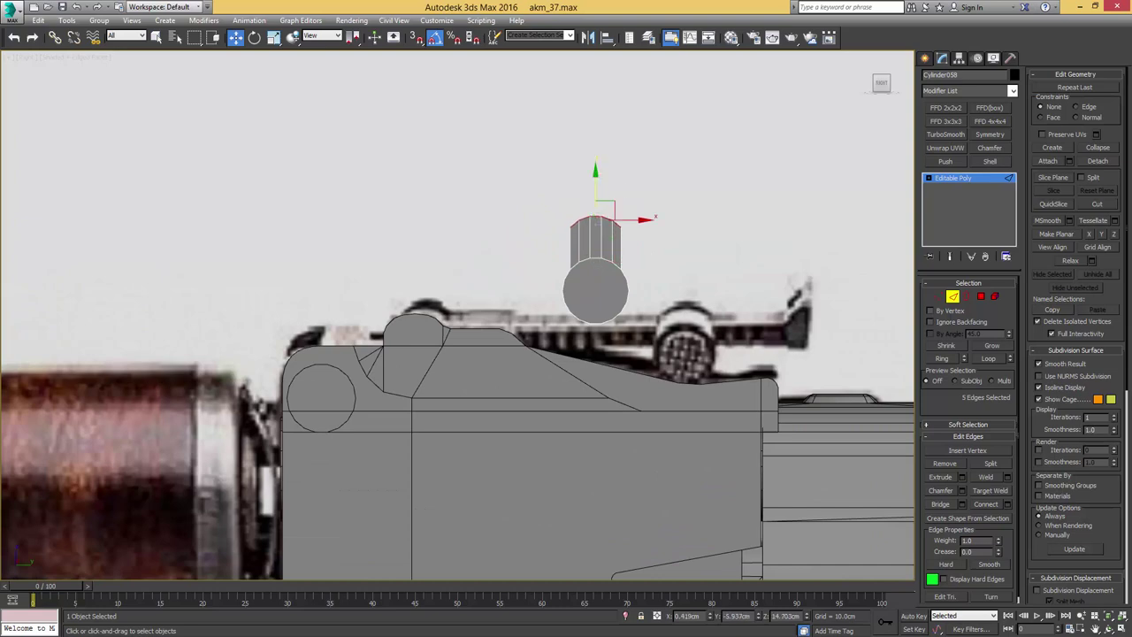
- Check the sight opening in the reference photo and chamfer the two outer corner vertices of the keyhole's rounded top
drag(1131, 181, 642, 145)
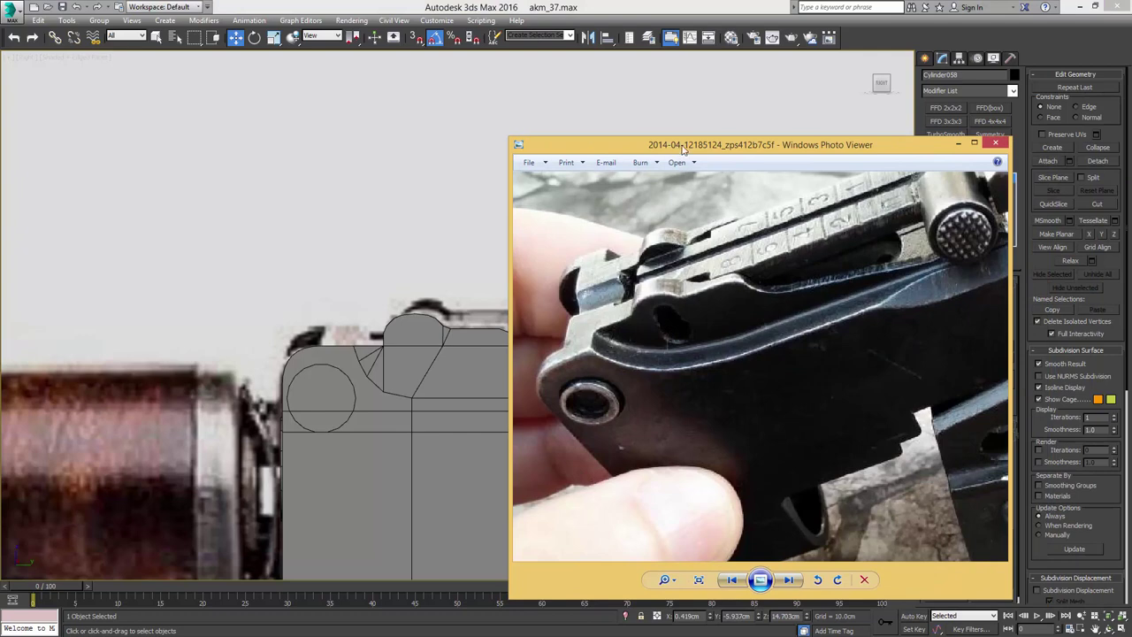
key(alt+Tab)
scroll(666, 221, up, 5)
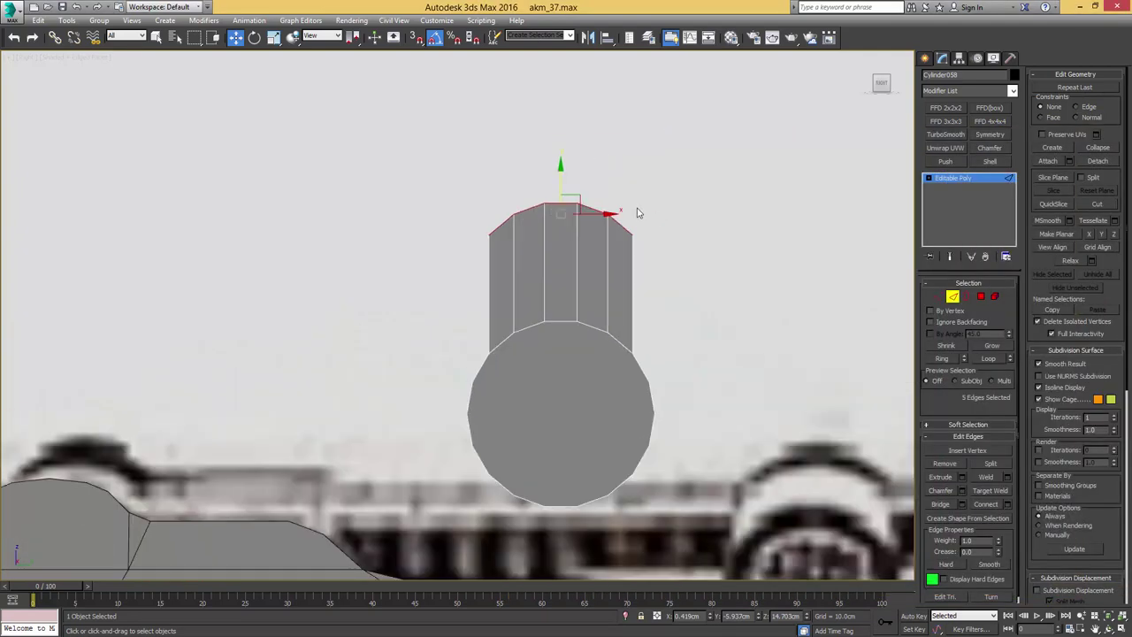
key(1)
click(632, 234)
key(ctrl+shift+c)
ctrl+drag(484, 254, 496, 227)
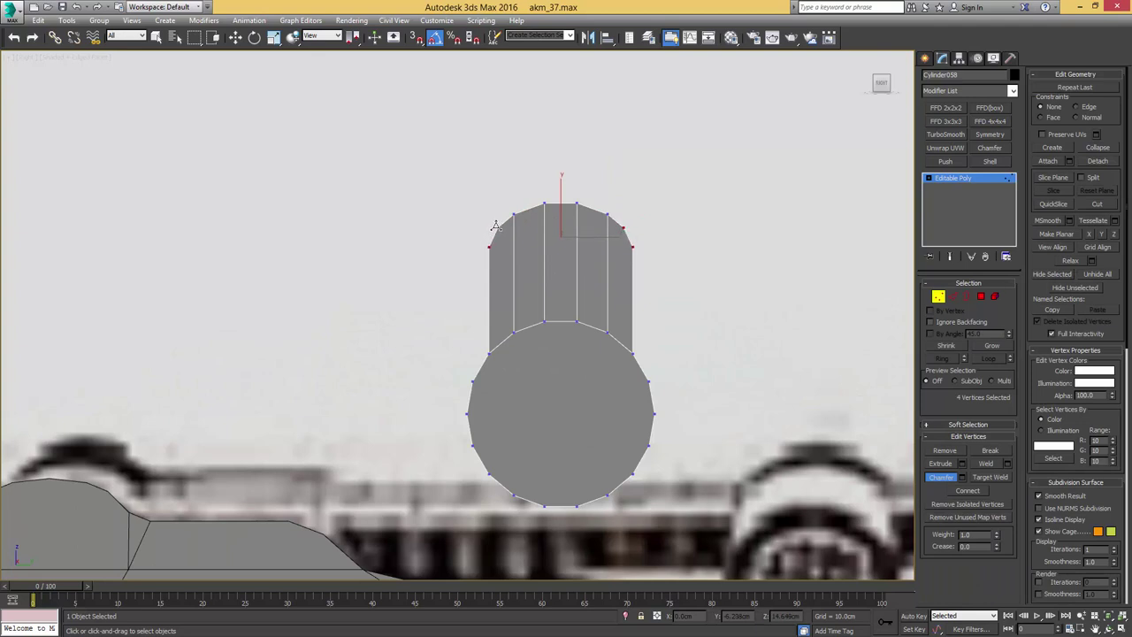
- Lower the vertices of the keyhole's rounded top slightly to shorten its neck
key(w)
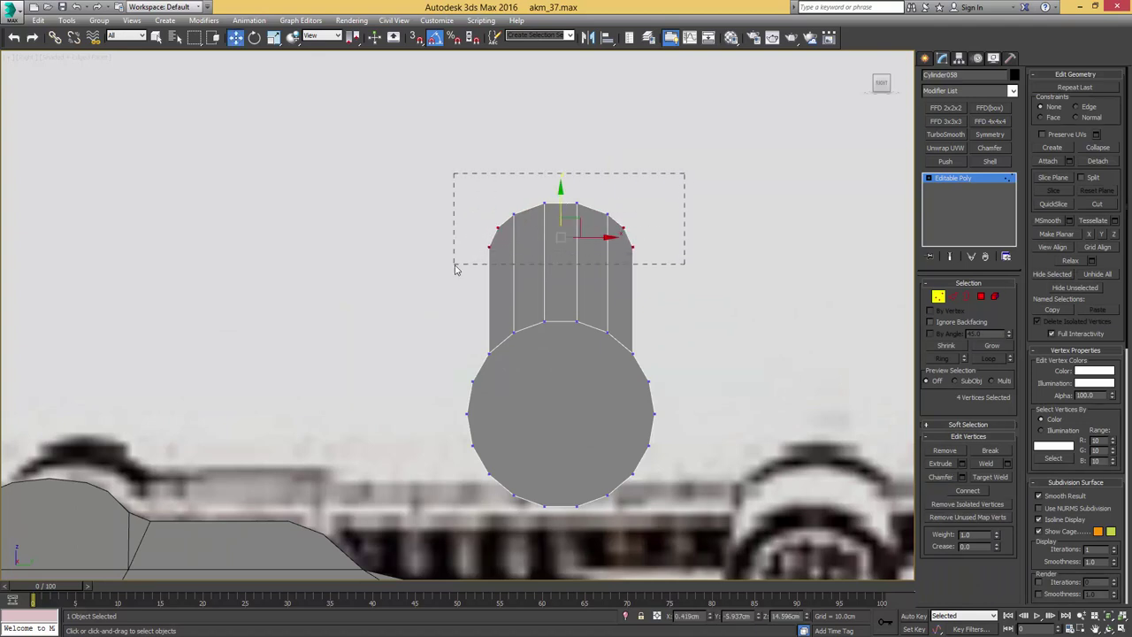
drag(457, 265, 456, 263)
drag(560, 188, 561, 206)
key(1)
scroll(530, 266, down, 4)
middle_drag(522, 275, 606, 228)
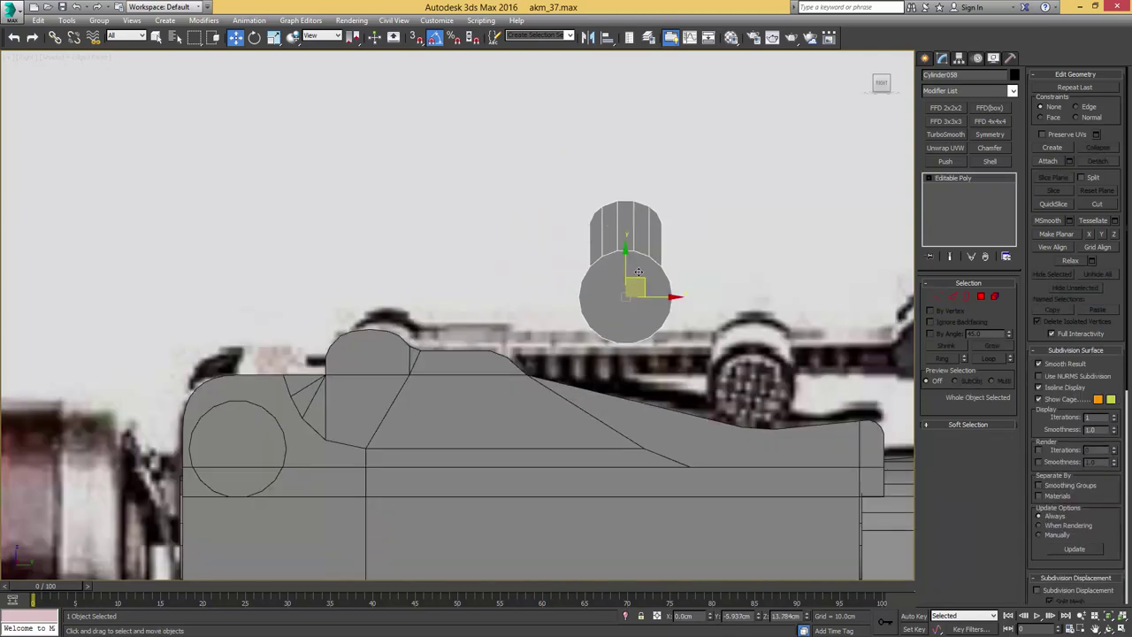
- Extrude the keyhole profile's open border backward to give the shape depth
scroll(640, 281, down, 2)
alt+middle_drag(640, 281, 654, 291)
key(3)
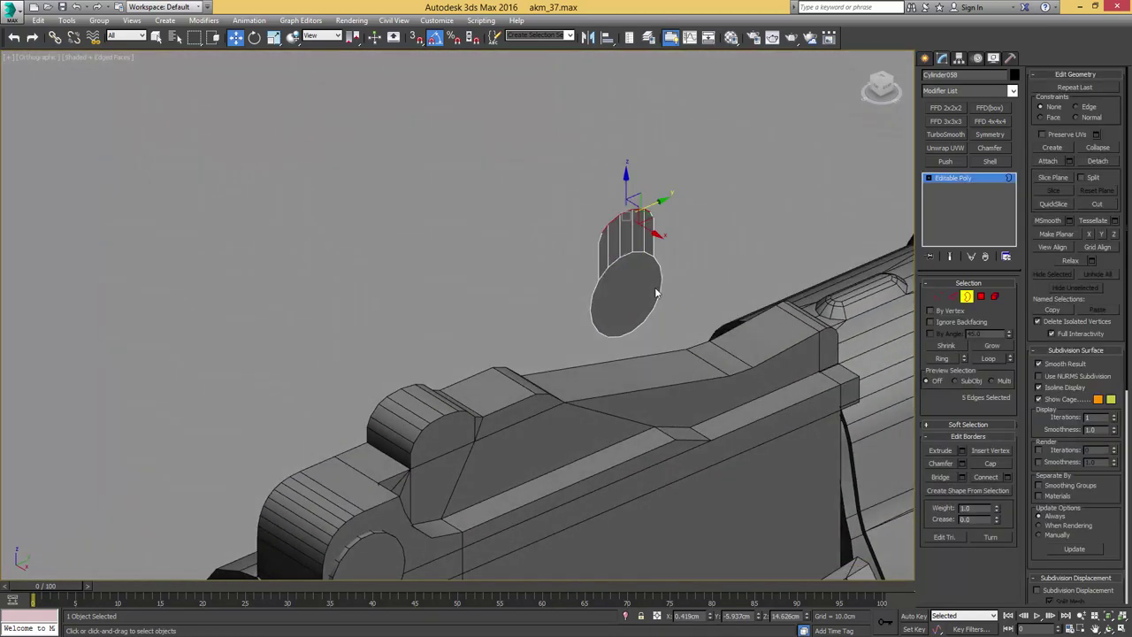
click(657, 292)
shift+drag(649, 290, 616, 278)
scroll(615, 278, down, 4)
alt+middle_drag(615, 278, 565, 269)
key(3)
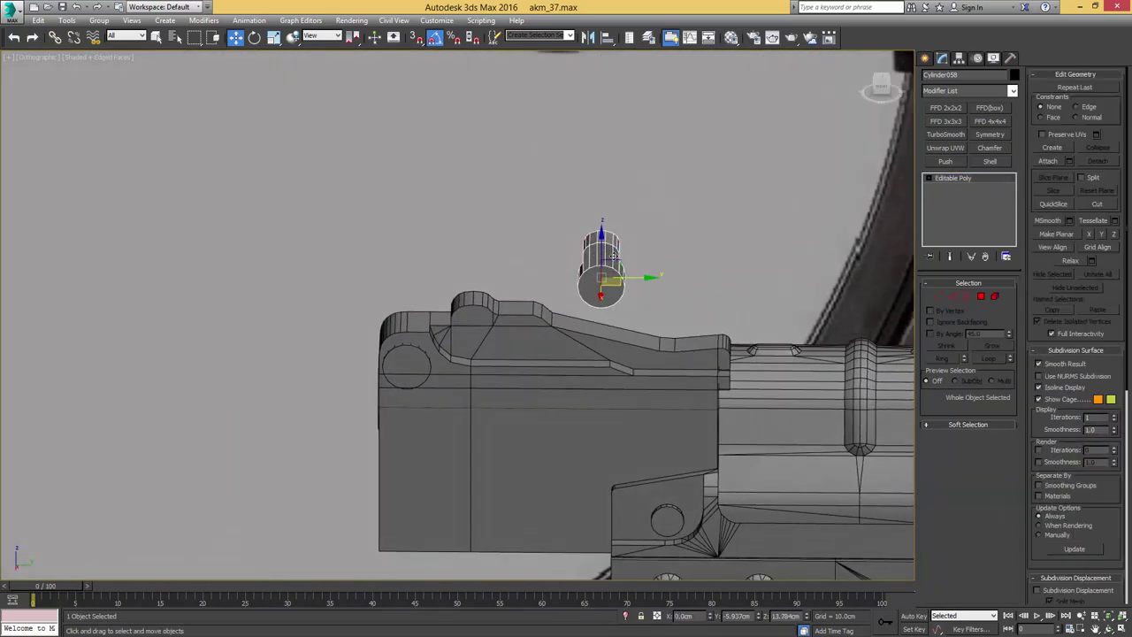
- Move the keyhole shape down onto the rounded lug at the front of the rear sight block
drag(615, 260, 491, 311)
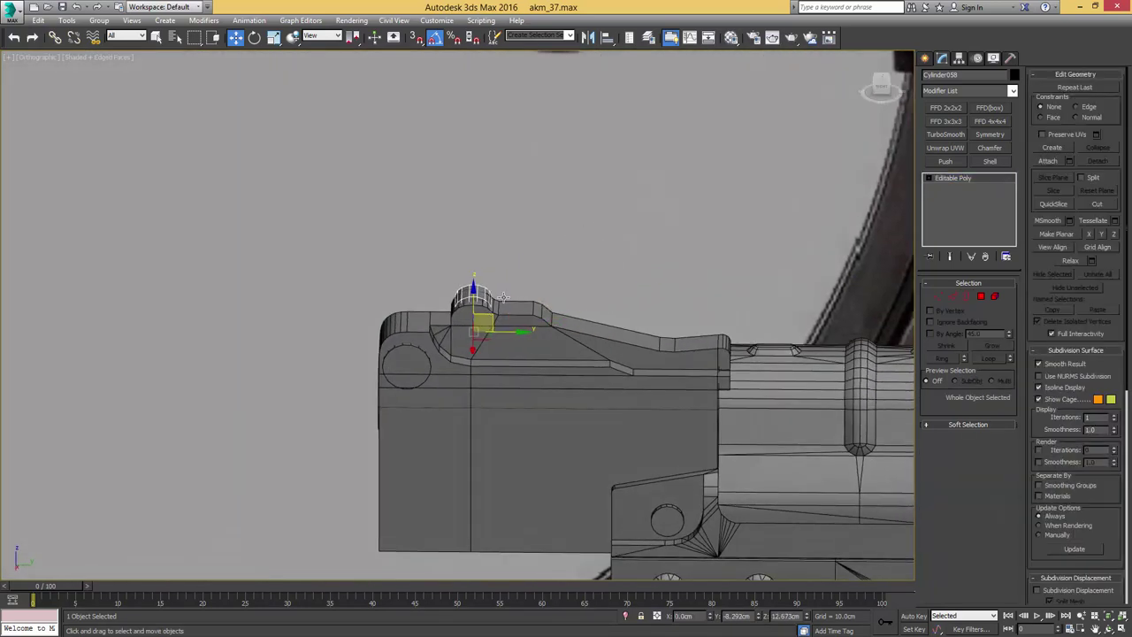
key(r)
scroll(506, 299, down, 5)
middle_drag(506, 297, 517, 257)
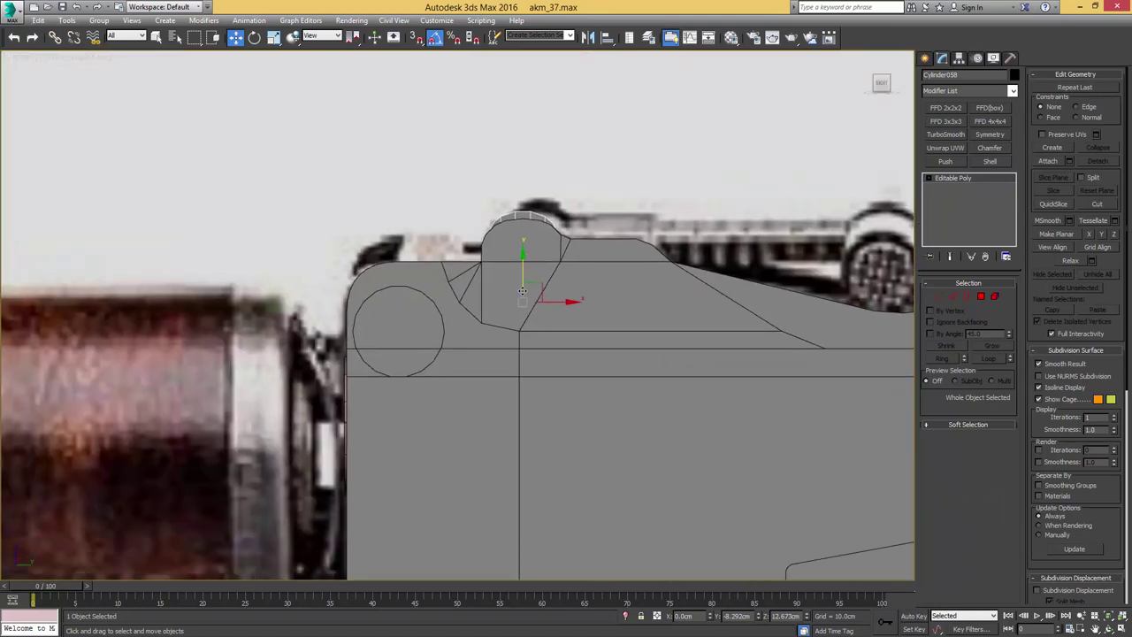
- Scale the keyhole shape down uniformly to about 63% and centre it within the rounded lug's outline
key(r)
key(F3)
drag(527, 308, 520, 336)
key(w)
drag(540, 283, 539, 273)
key(r)
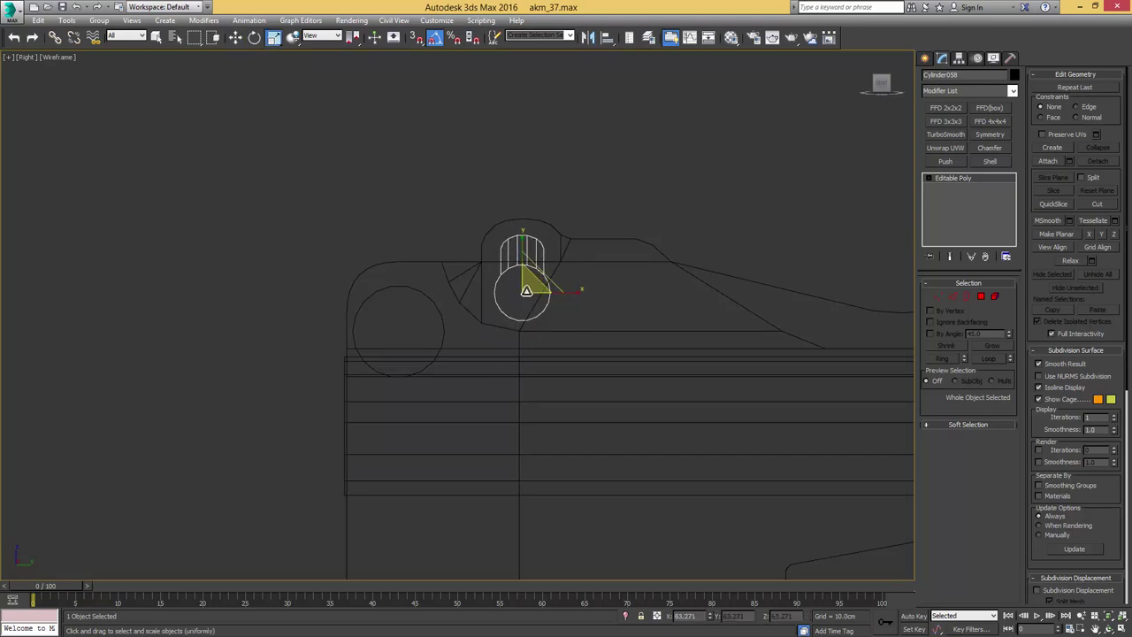
key(w)
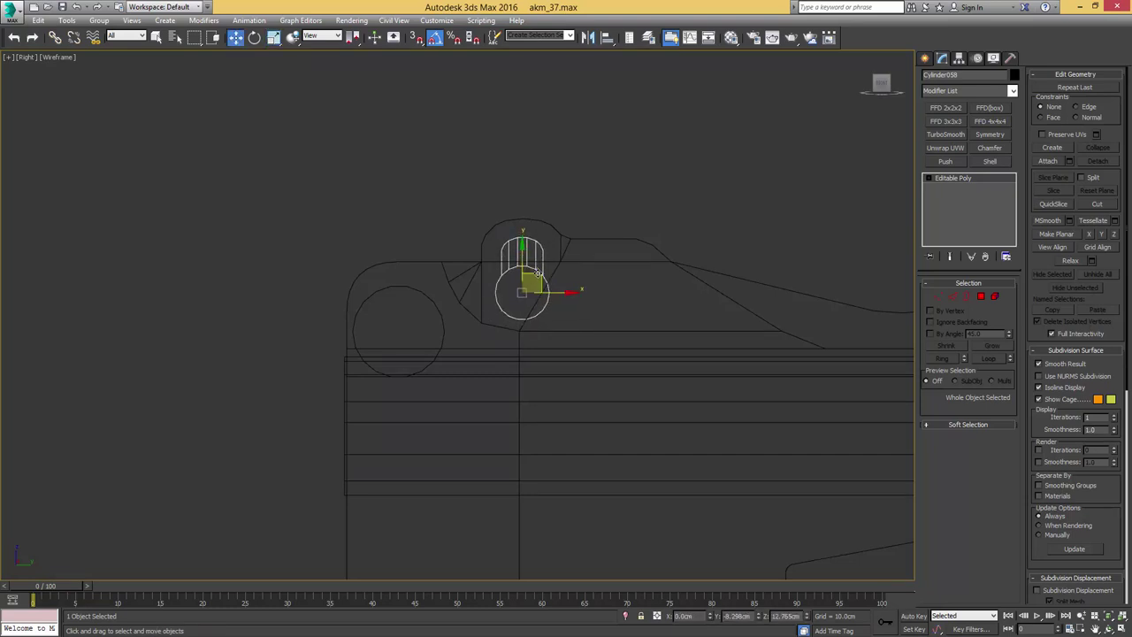
- Shift the keyhole shape sideways to about X 0.474 cm so that it cuts into the lug's outer face
alt+middle_drag(537, 273, 486, 328)
key(F3)
drag(515, 285, 497, 292)
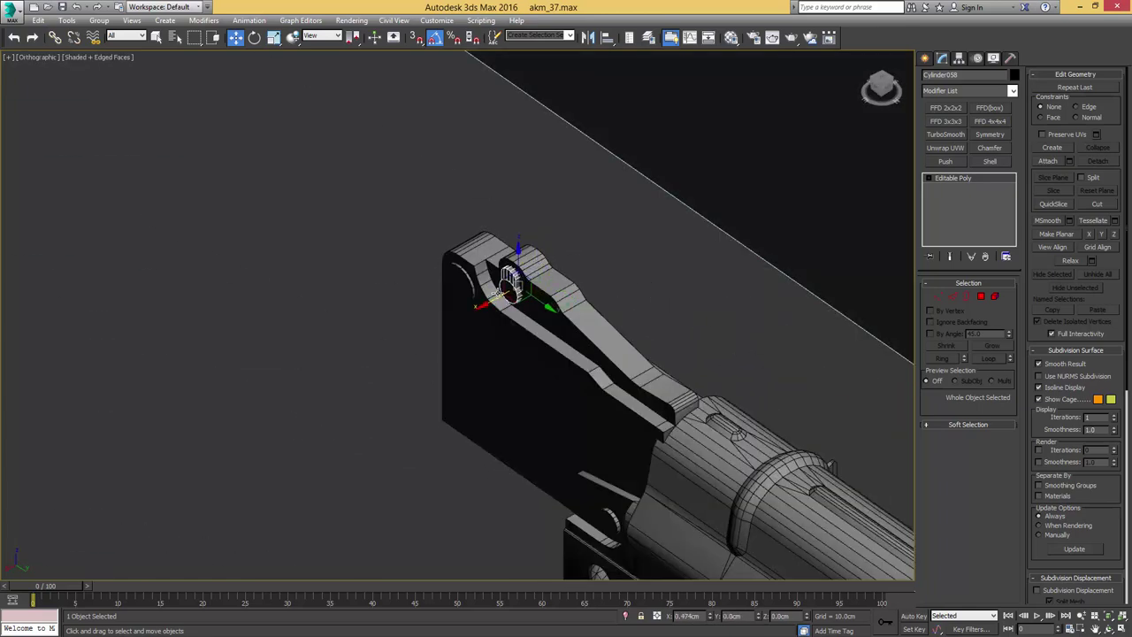
scroll(509, 285, up, 5)
- Subtract the keyhole shape from the rear sight block with ProBoolean, using the Remove Only Invisible planar edge option
click(925, 58)
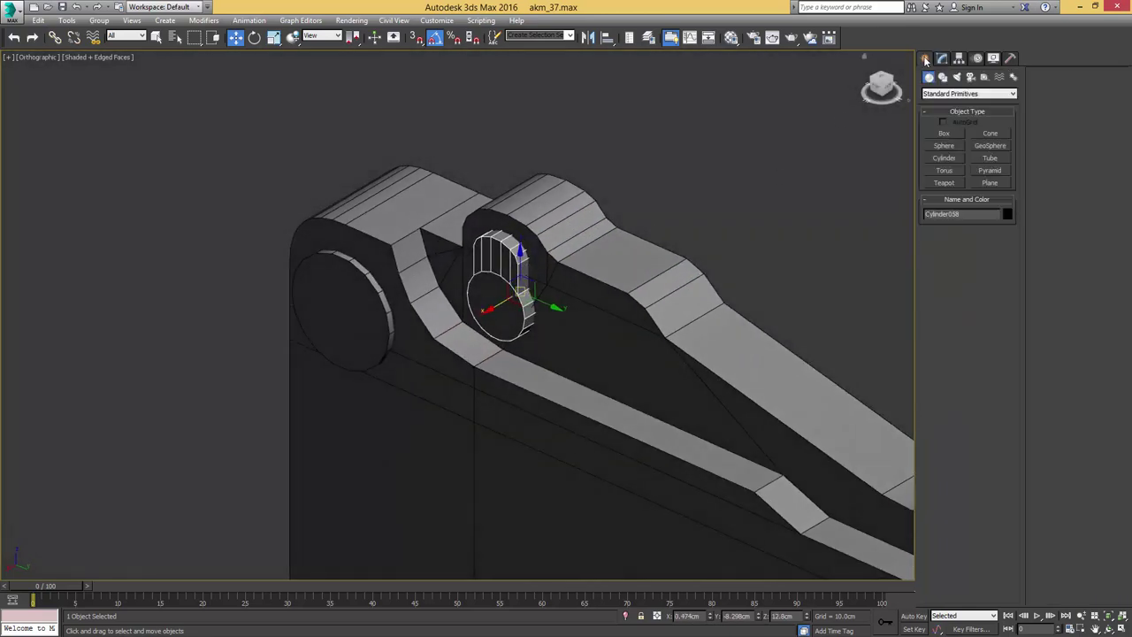
middle_drag(613, 275, 625, 273)
click(625, 273)
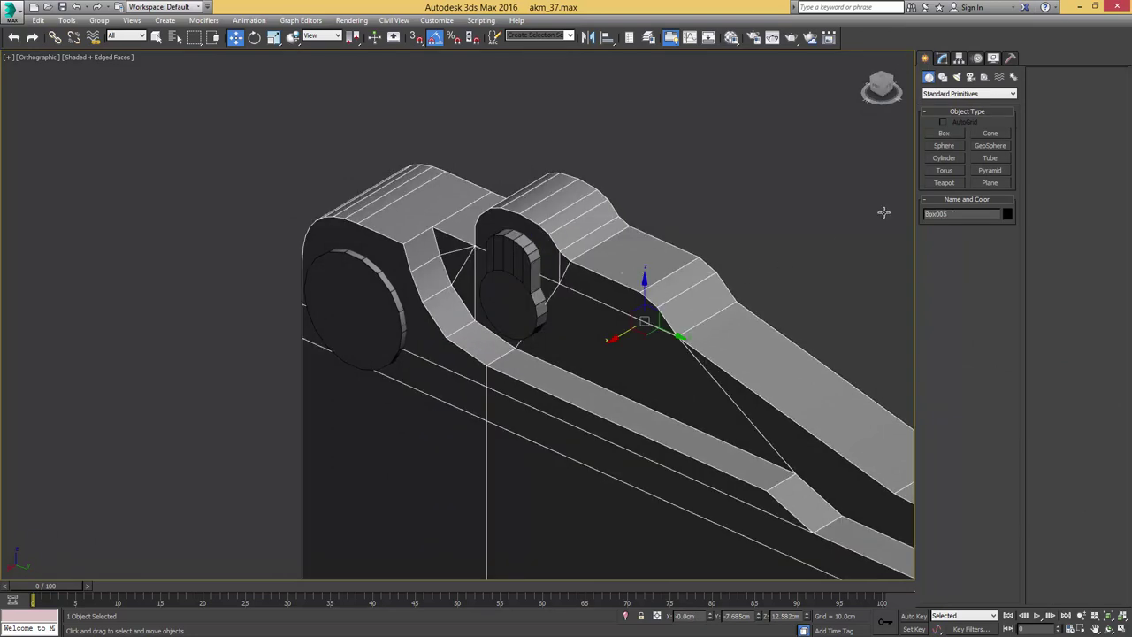
click(968, 93)
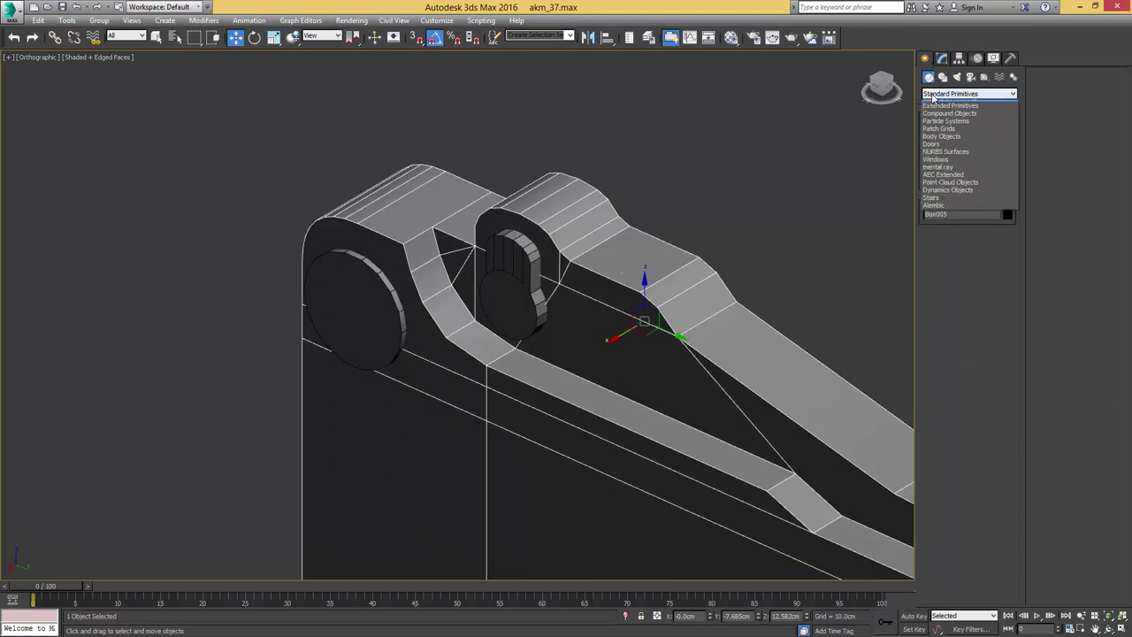
click(960, 104)
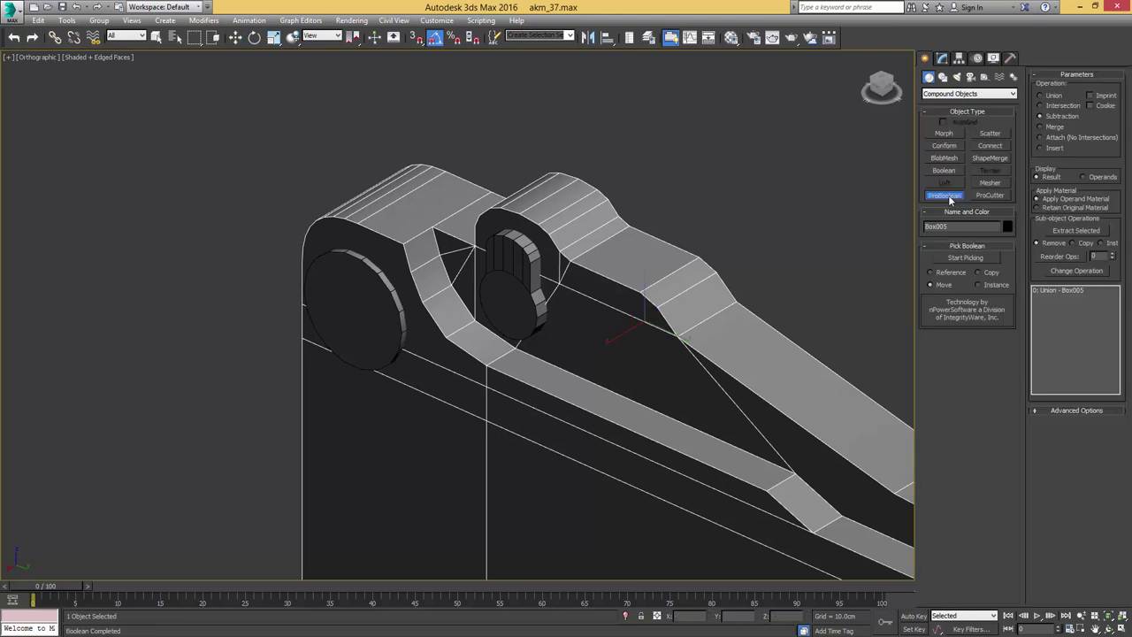
click(1058, 411)
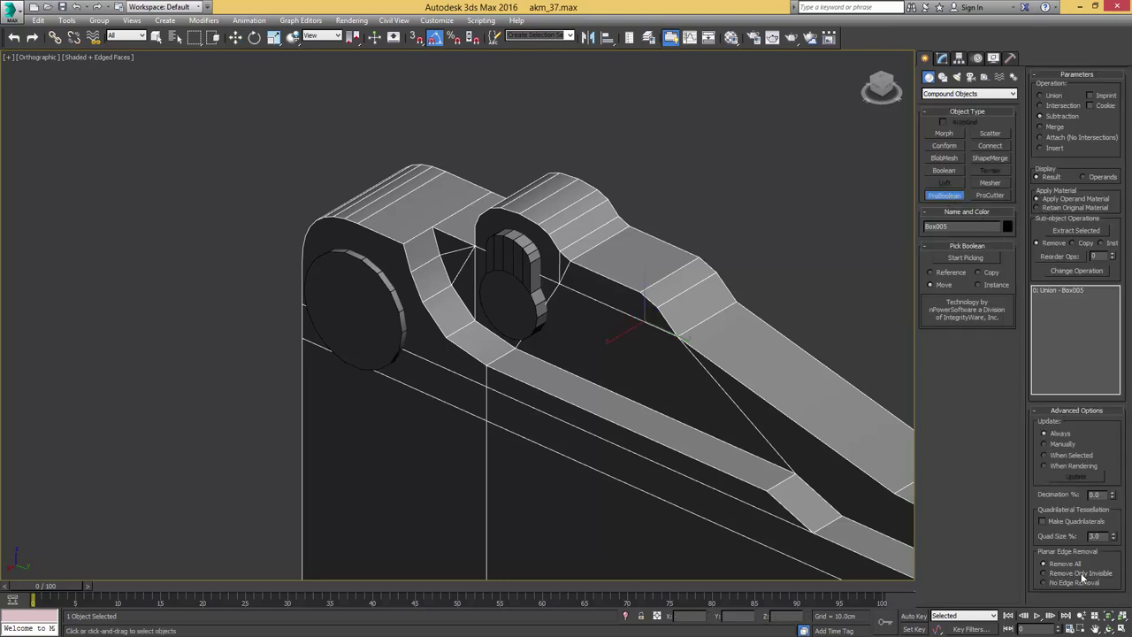
click(1081, 574)
click(965, 259)
click(527, 262)
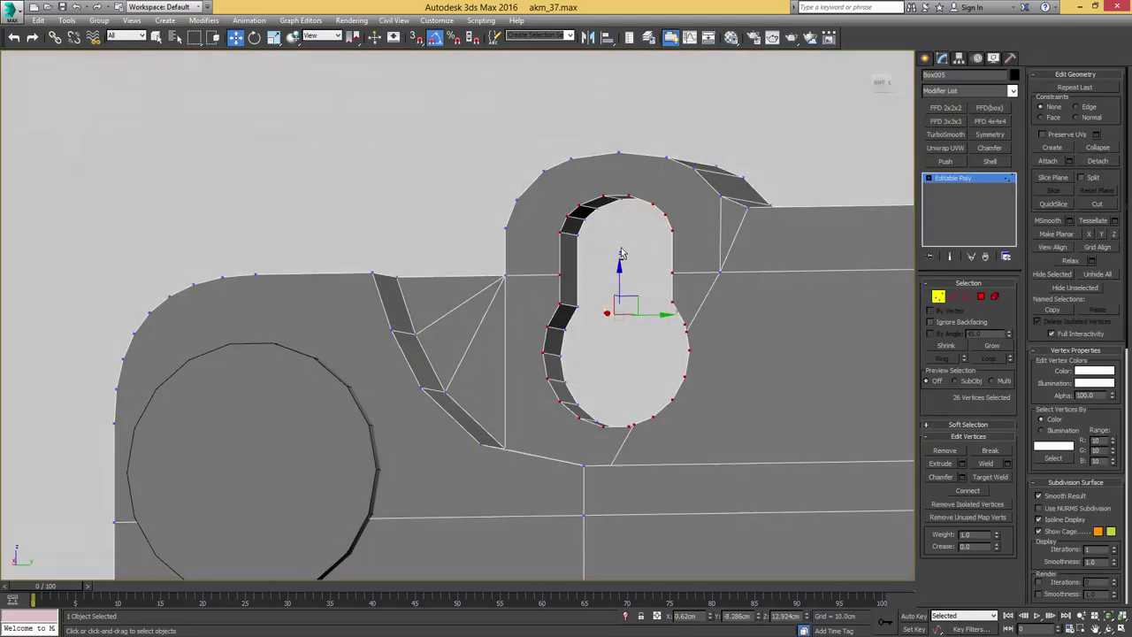
- Connect the keyhole rim's vertices to the matching lug outline vertices around the half of the arch nearest the large round pin
click(563, 231)
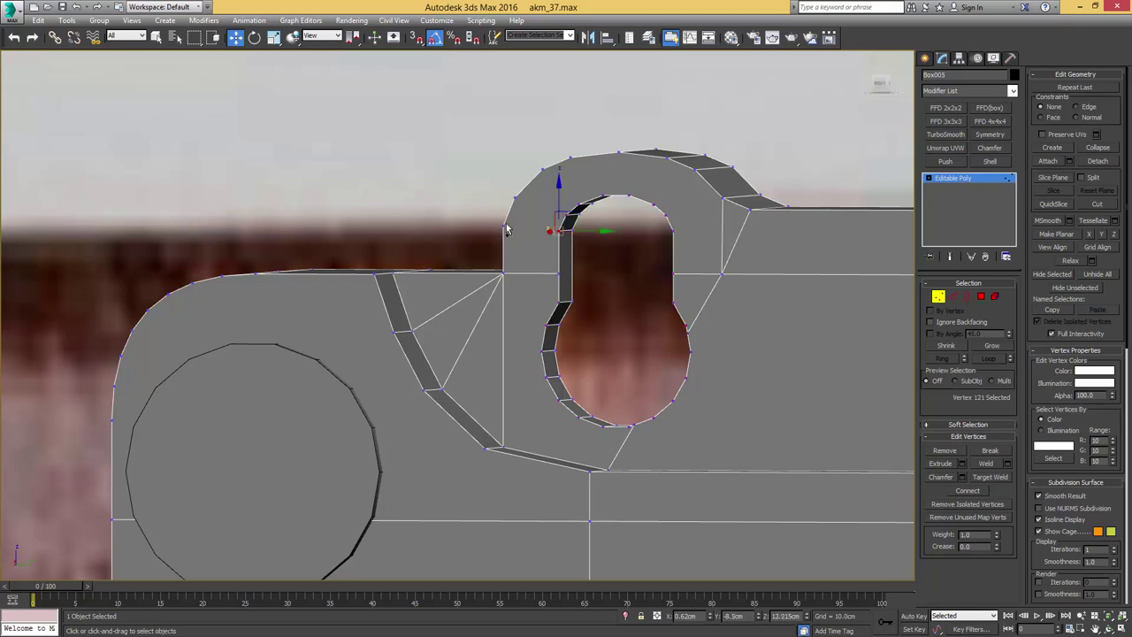
ctrl+click(504, 227)
drag(555, 224, 557, 205)
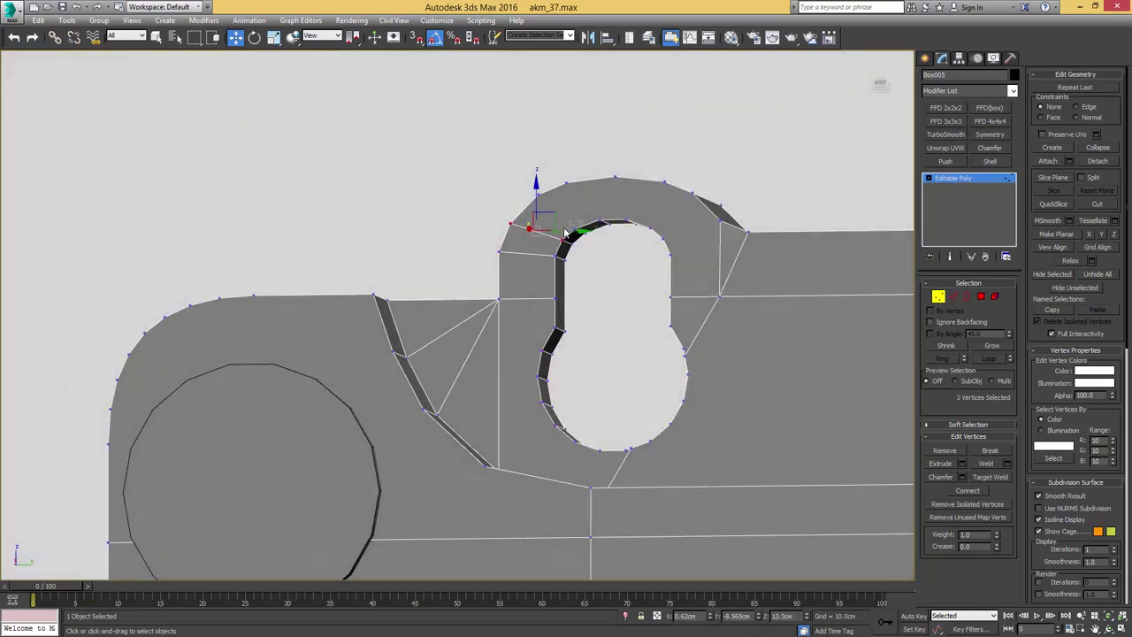
click(575, 229)
ctrl+click(539, 194)
key(q)
key(ctrl+shift+e)
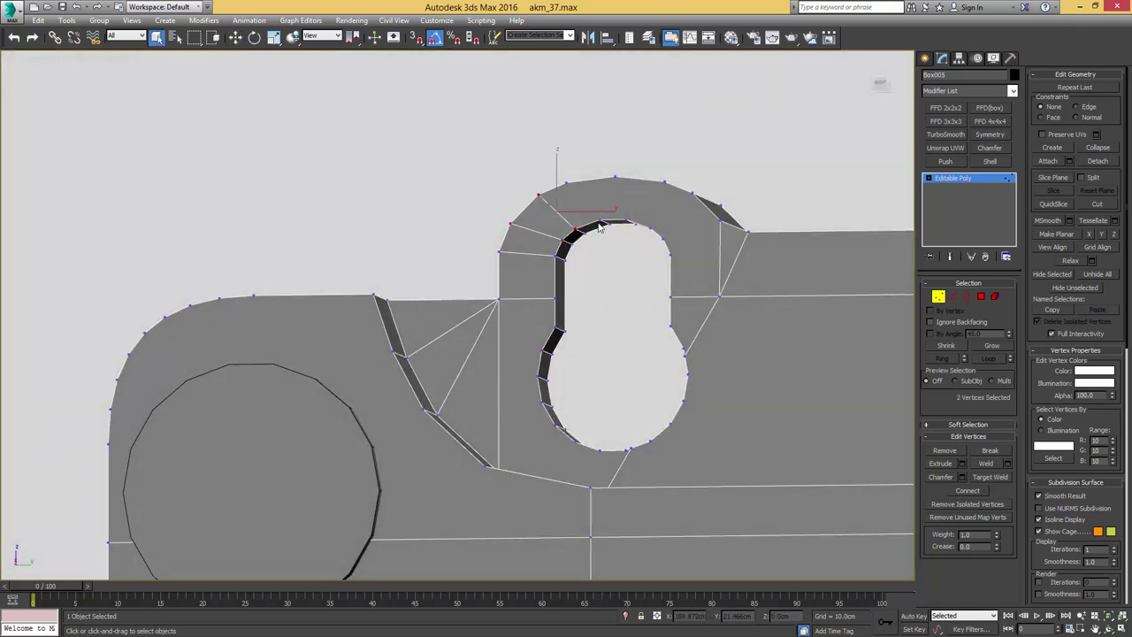
click(600, 220)
ctrl+click(567, 183)
key(ctrl+shift+e)
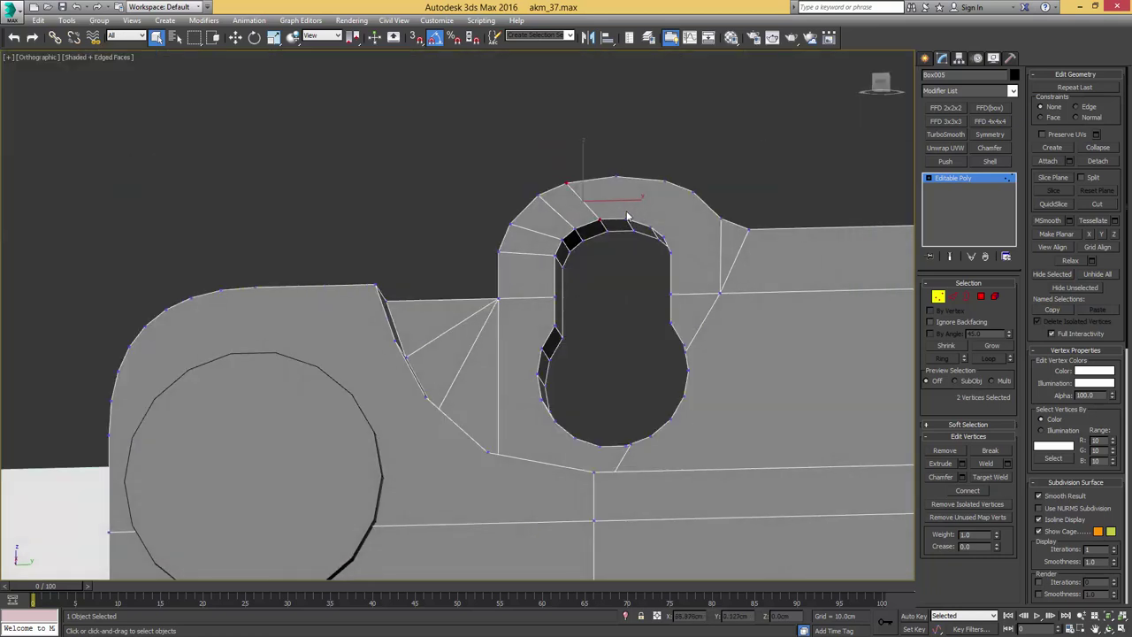
- Connect the remaining keyhole rim vertices to the lug outline on the arch half facing the long sloping arm
click(623, 221)
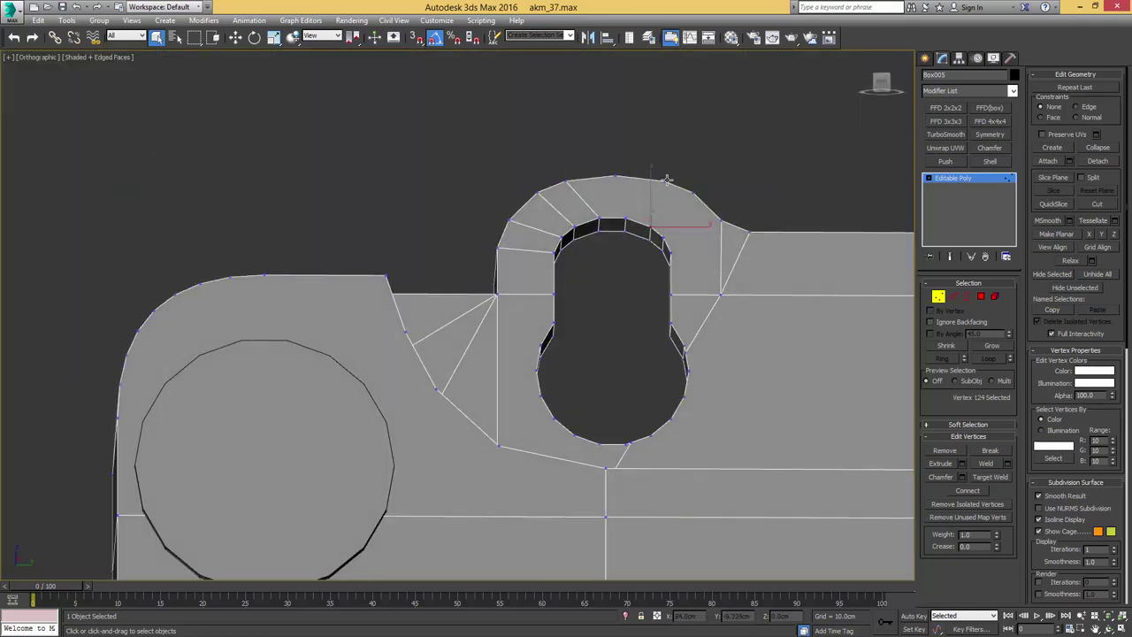
ctrl+click(665, 233)
click(662, 238)
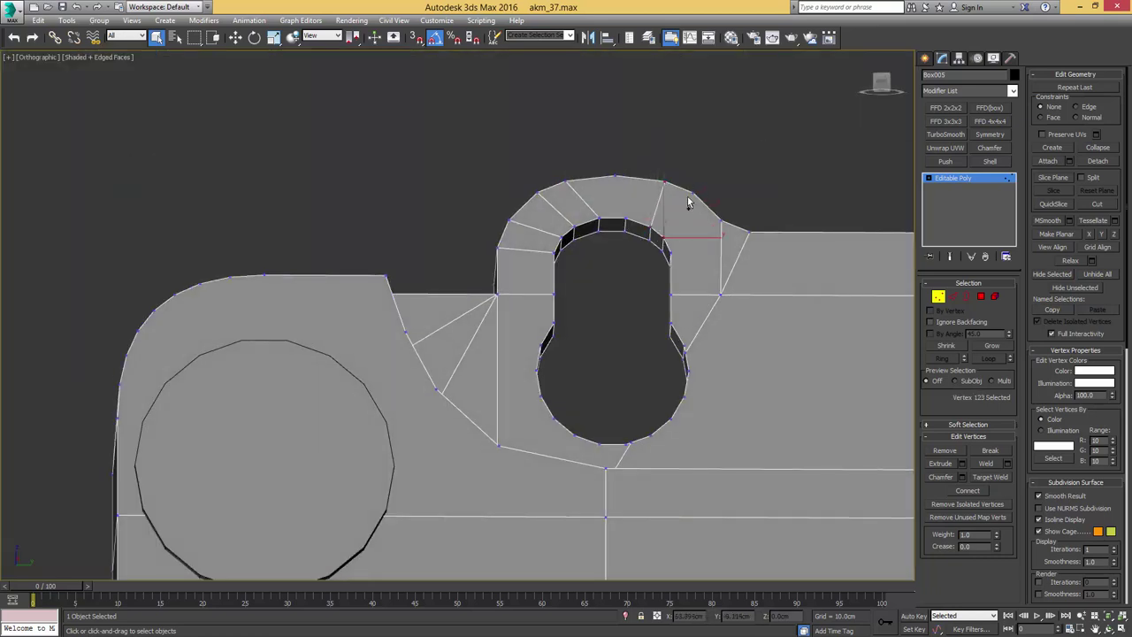
ctrl+click(692, 193)
key(ctrl+shift+e)
click(670, 253)
ctrl+click(720, 220)
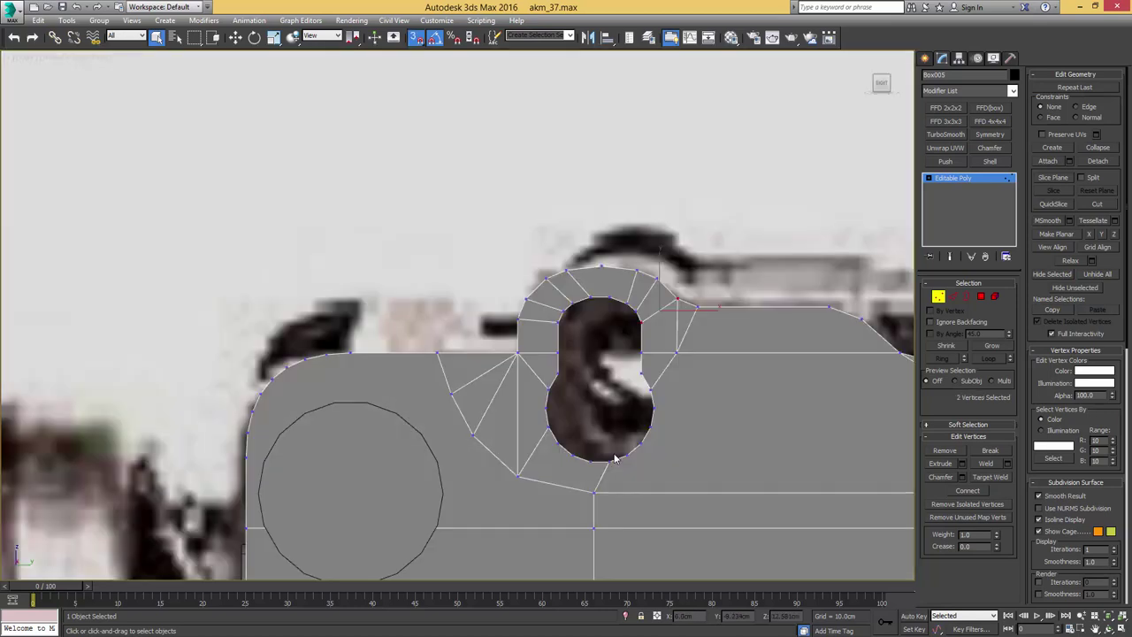
- Add a midpoint to each of the two lower segments of the curved step below the keyhole and shift them outward to round it
key(2)
click(542, 501)
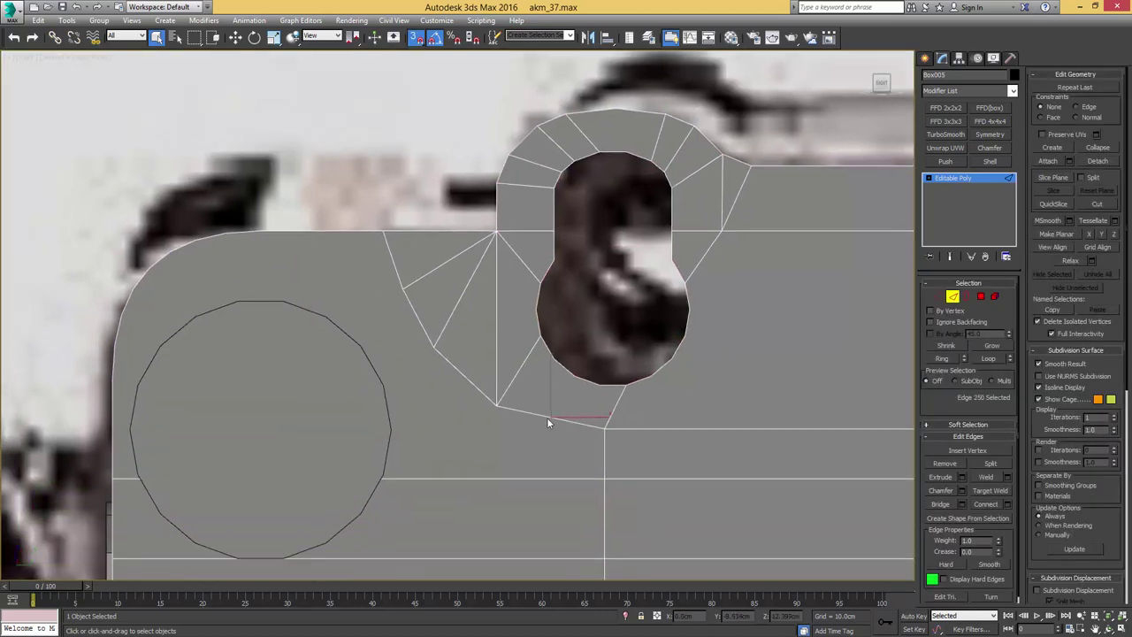
key(w)
drag(563, 397, 534, 396)
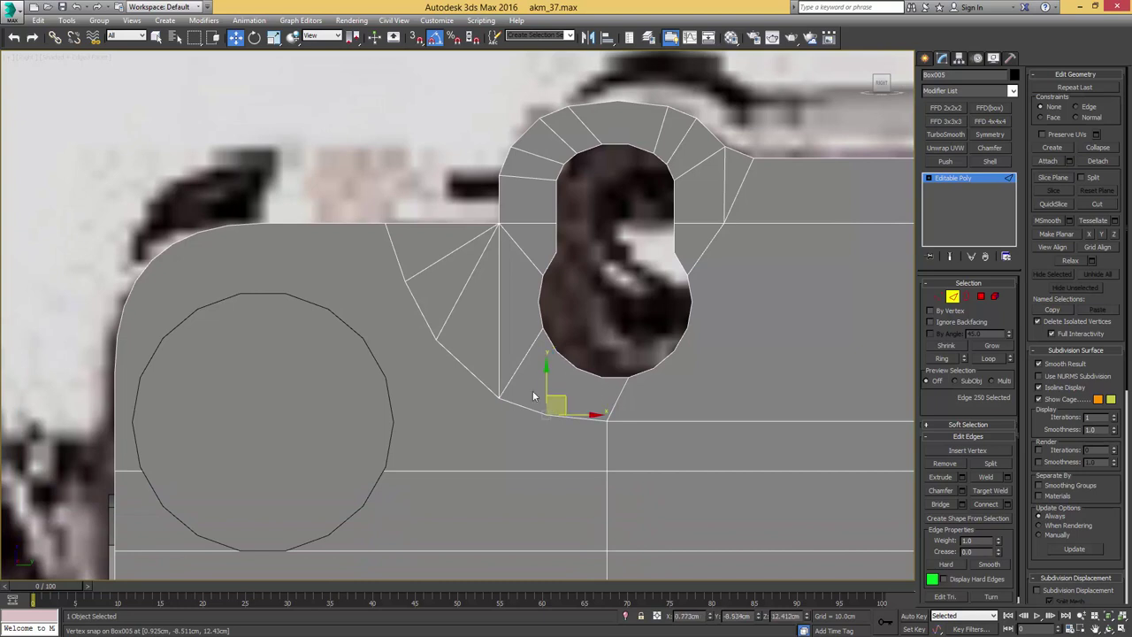
click(466, 364)
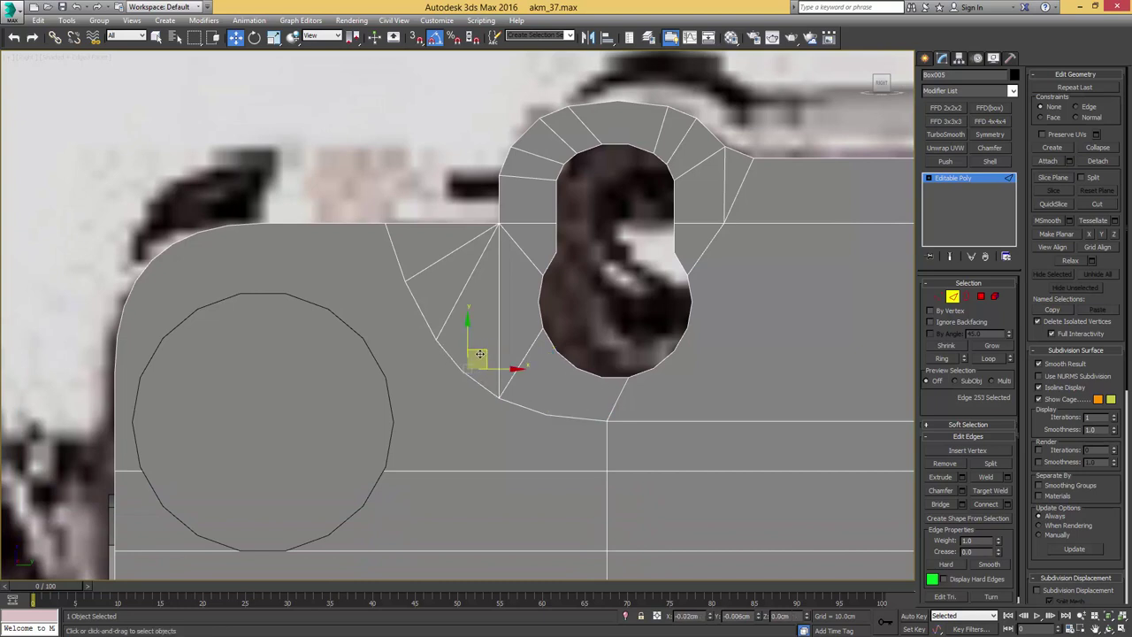
drag(480, 354, 477, 356)
- Add a Symmetry modifier to the rear sight block, mirrored across the X axis
scroll(488, 354, down, 5)
middle_drag(496, 352, 373, 292)
key(4)
key(q)
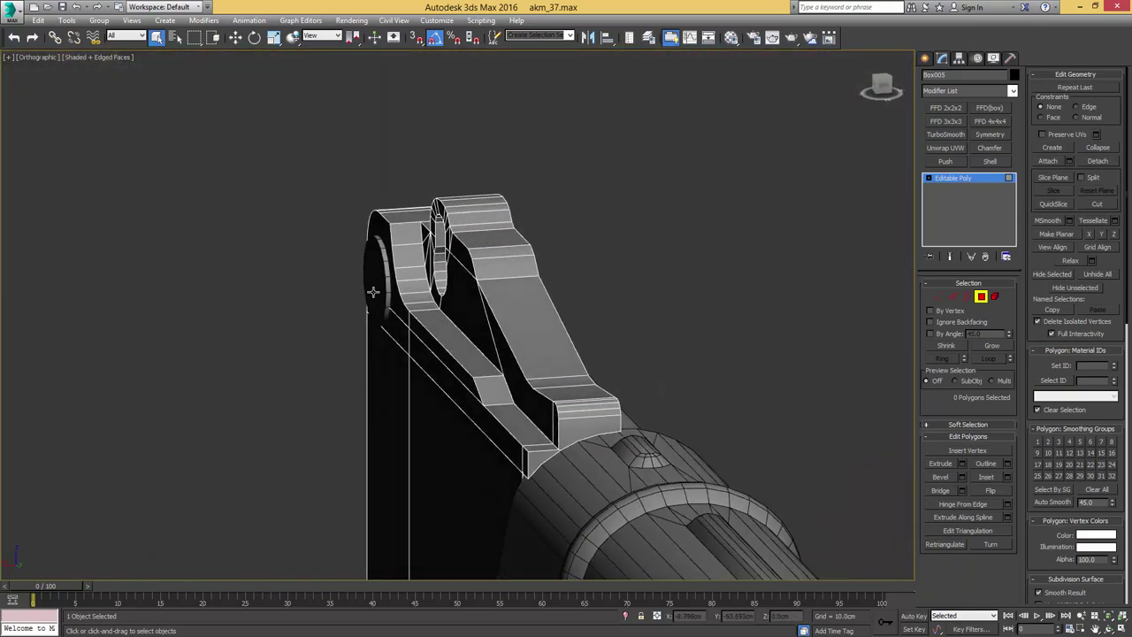
key(4)
click(988, 138)
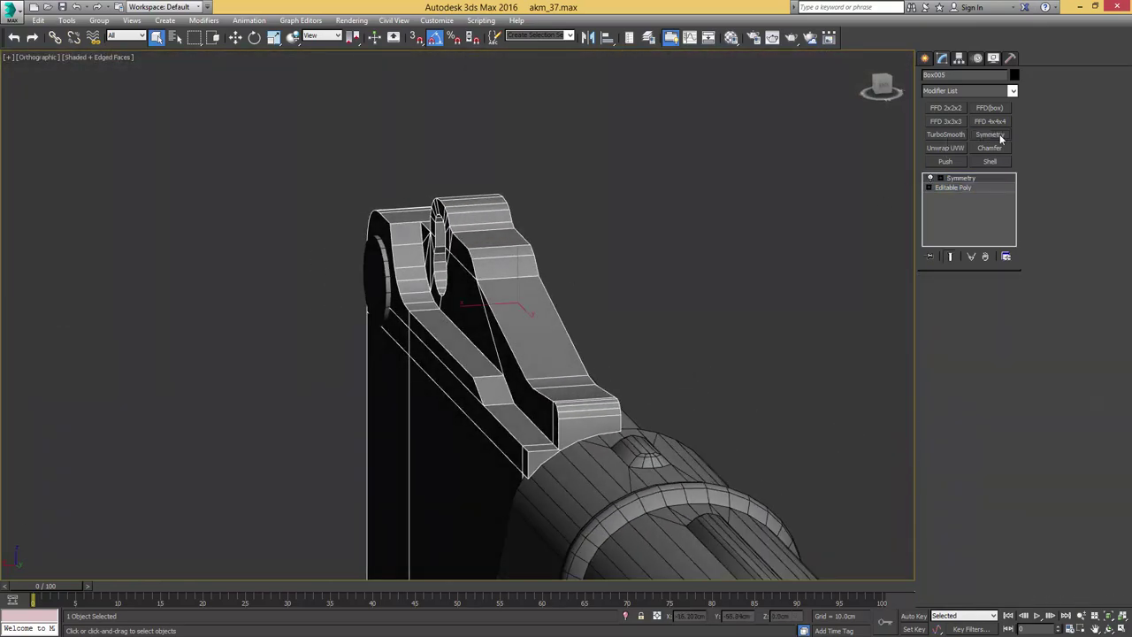
alt+middle_drag(522, 283, 729, 235)
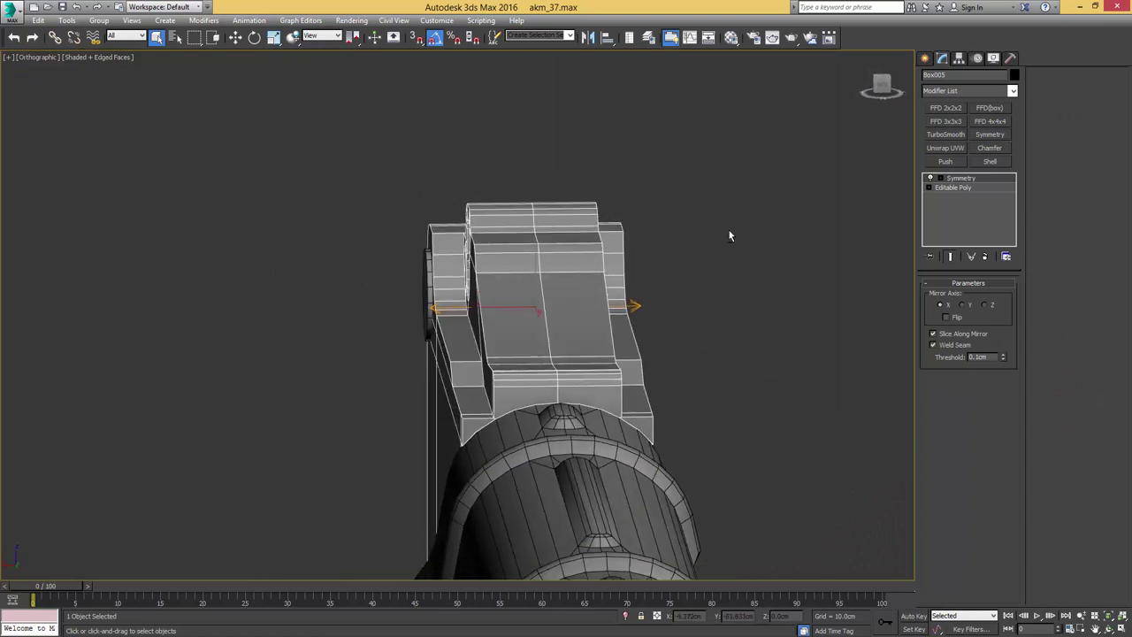
- In the base mesh, add a lengthwise edge loop along the raised centre section and shift it outward to about X 0.54 cm
click(949, 188)
key(2)
click(528, 358)
key(alt+r)
key(ctrl+shift+e)
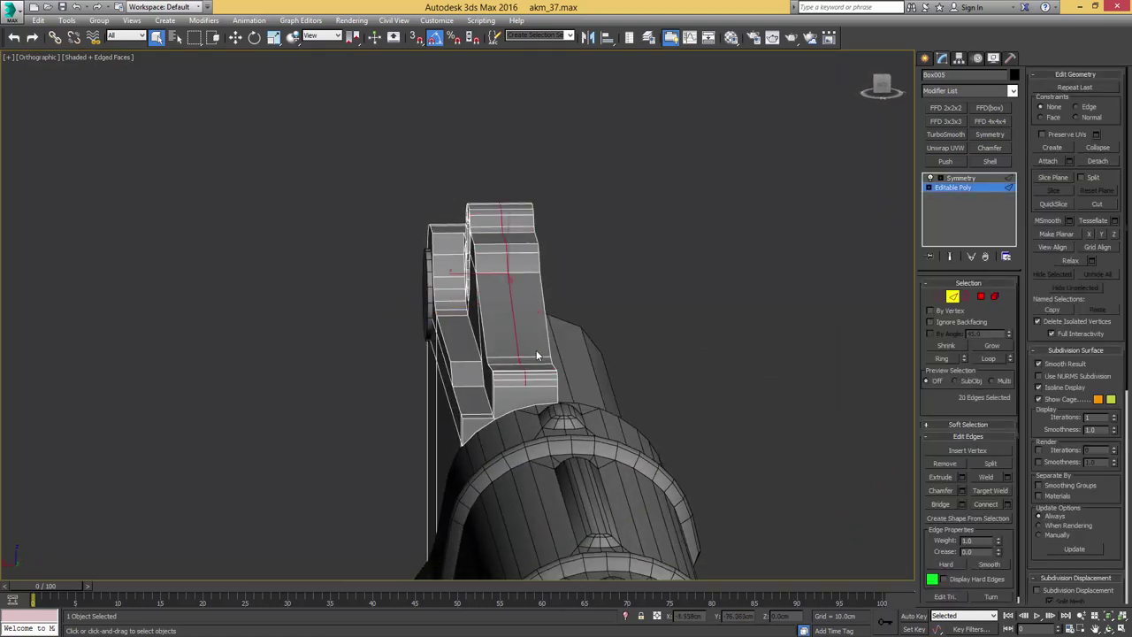
middle_drag(501, 320, 550, 343)
key(w)
drag(529, 298, 484, 298)
- Delete the strip of top polygons between the new loop and the mirror centre, keeping the front end face and rear rounded top
click(592, 382)
key(alt+r)
key(ctrl+4)
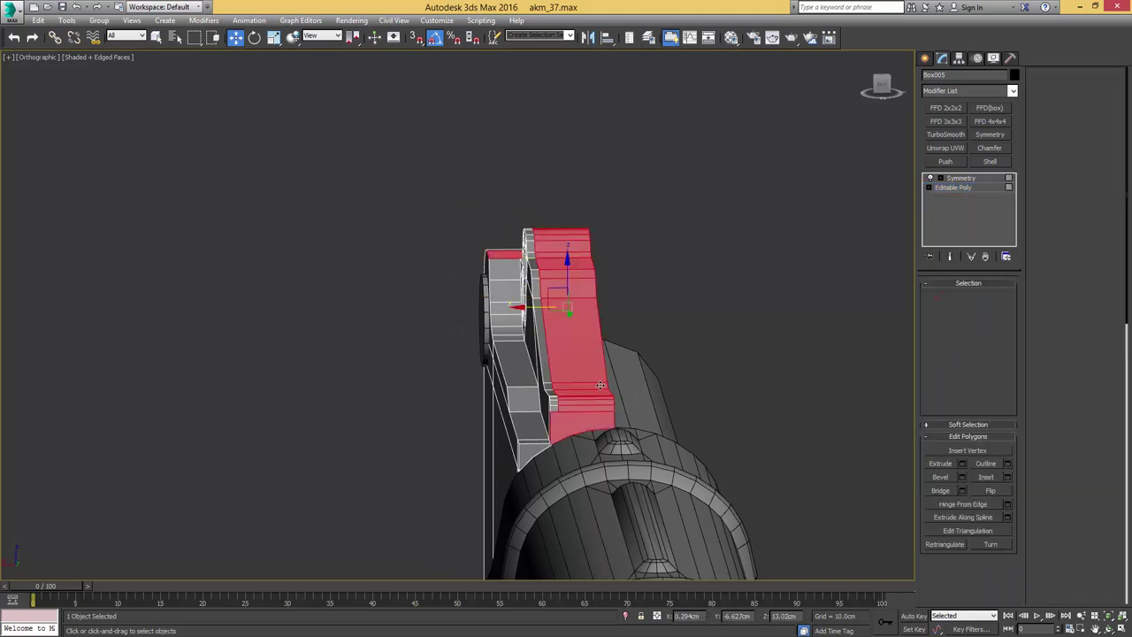
alt+click(573, 427)
alt+middle_drag(520, 384, 529, 335)
alt+click(393, 372)
click(565, 336)
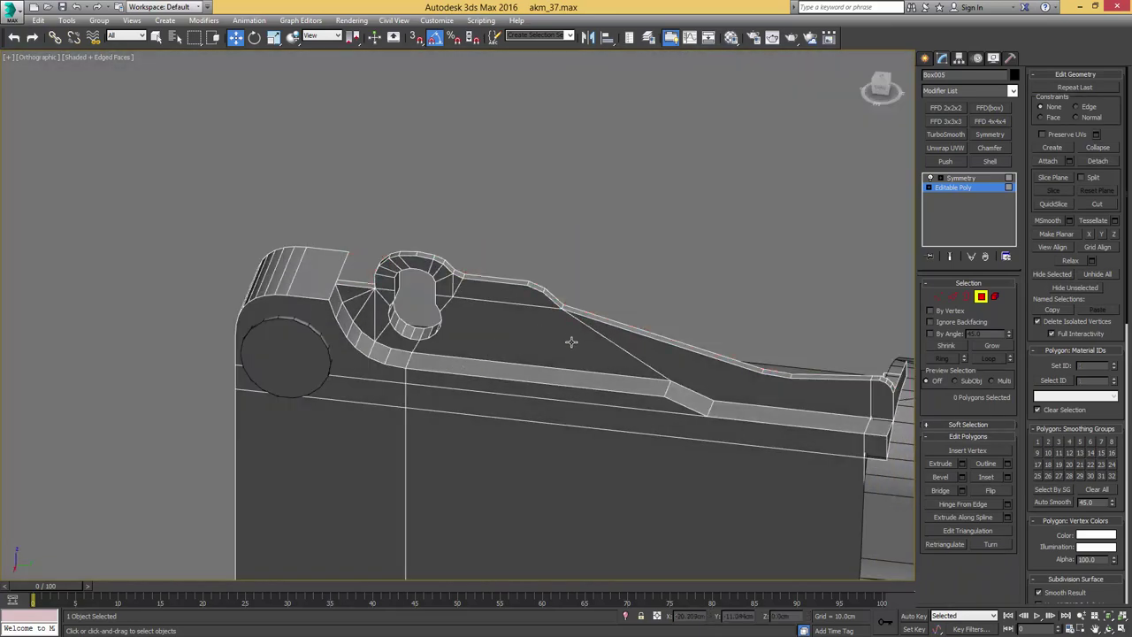
- Clone the raised section's outer side polygons, including those around the keyhole, inward as an element and flip their normals
key(q)
click(356, 292)
ctrl+click(357, 306)
ctrl+click(362, 317)
ctrl+click(370, 318)
ctrl+click(382, 306)
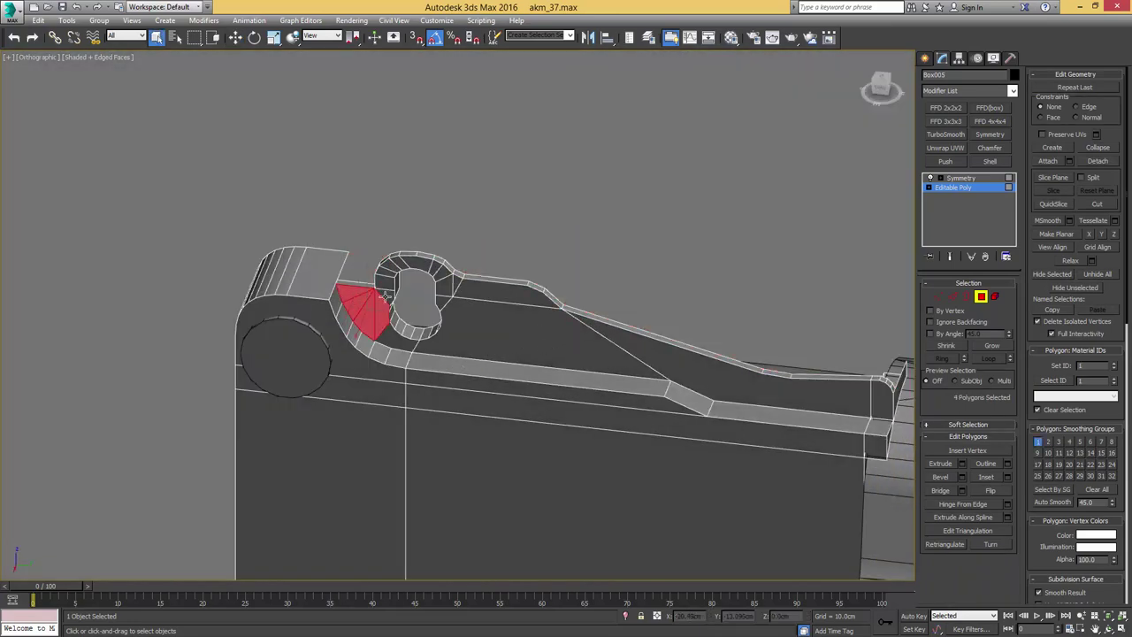
ctrl+click(389, 285)
mouse_move(399, 265)
mouse_down()
mouse_move(449, 305)
mouse_move(456, 284)
mouse_up()
drag(408, 330, 687, 364)
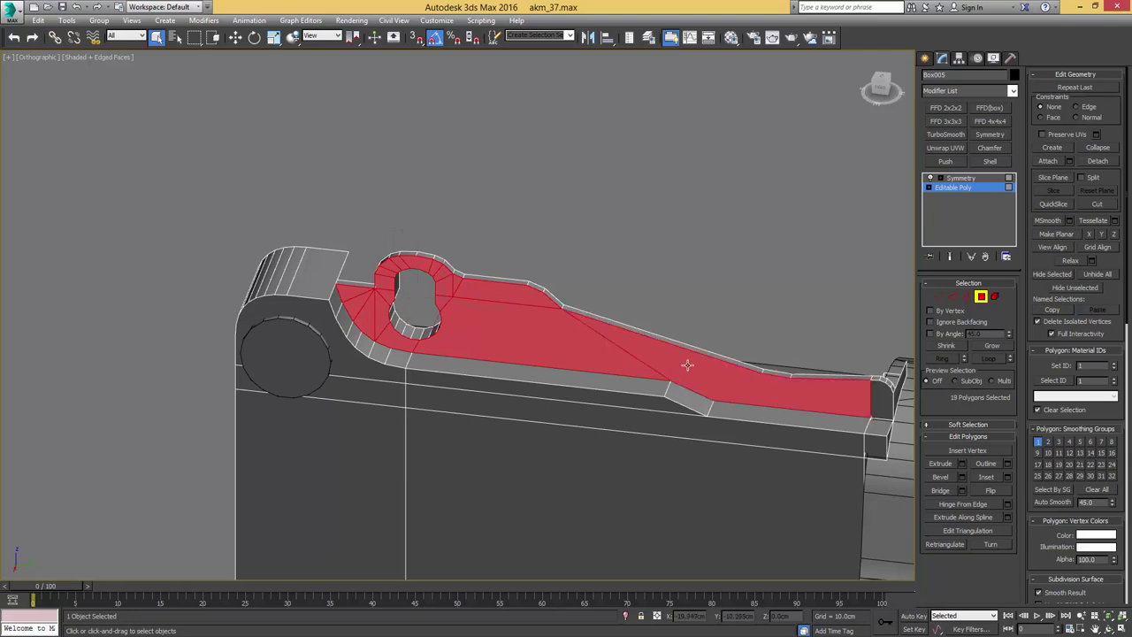
drag(873, 400, 809, 386)
mouse_move(808, 386)
alt+middle_down()
mouse_move(669, 397)
mouse_move(500, 336)
alt+middle_up()
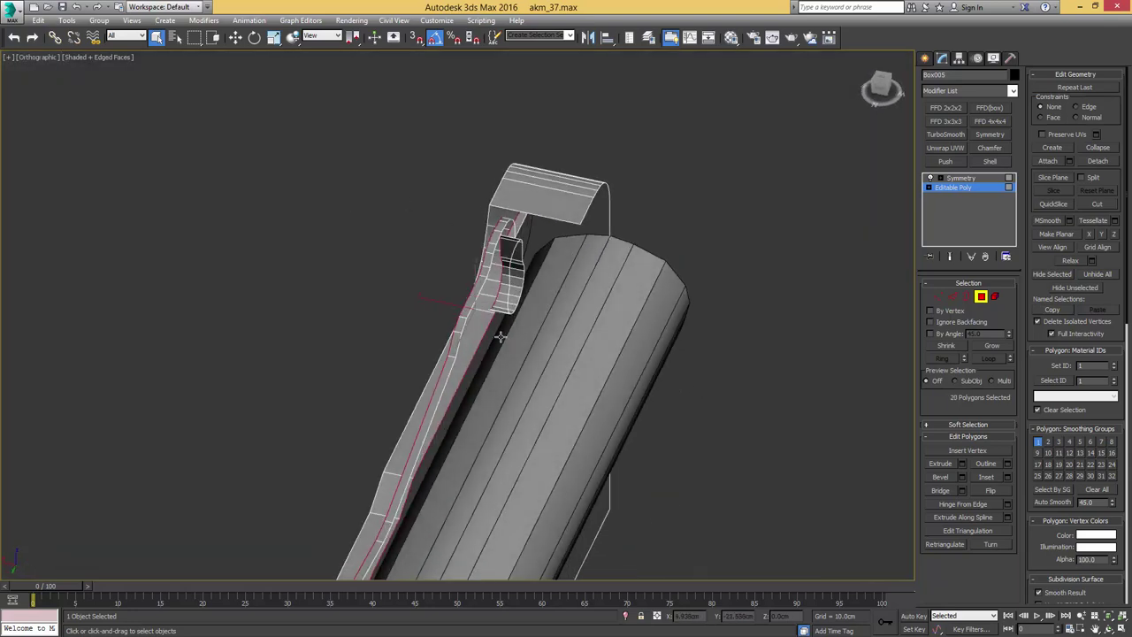
key(w)
shift+drag(447, 307, 507, 343)
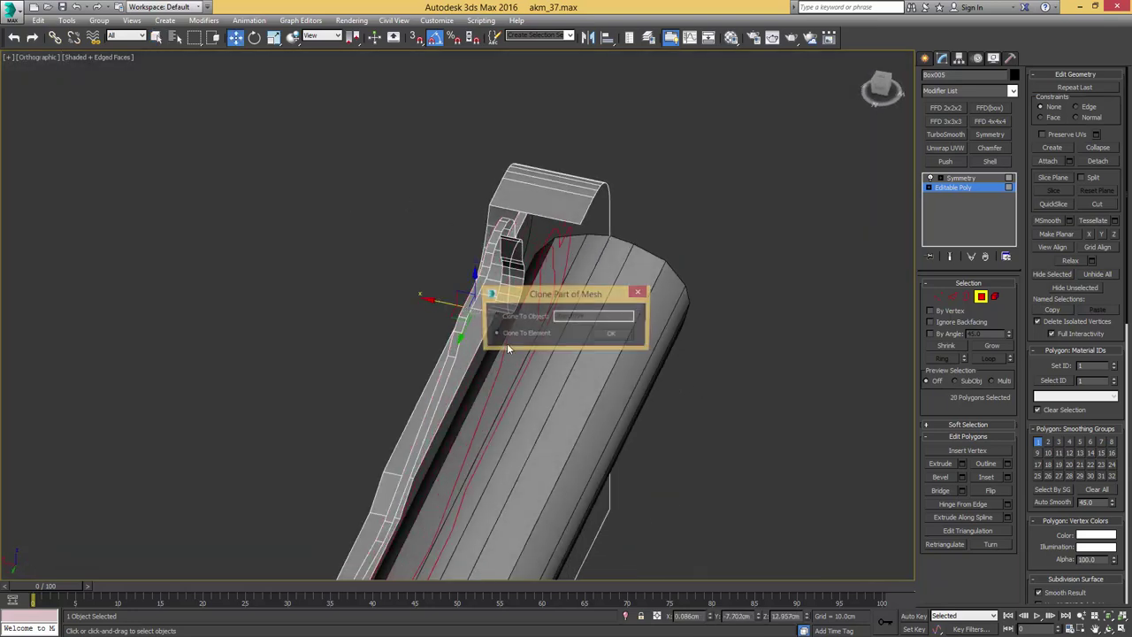
click(619, 336)
click(989, 491)
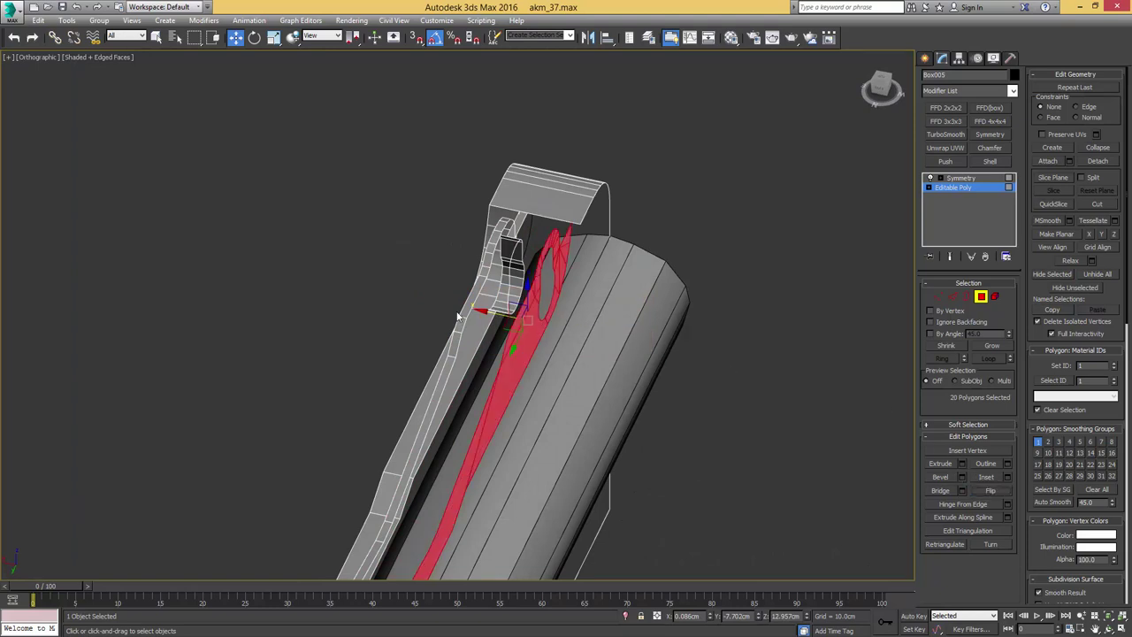
- Align the keyhole cut's open inner border with the side wall's inner edge at X 0.539 cm
scroll(460, 318, up, 4)
middle_drag(483, 297, 589, 294)
key(4)
middle_drag(620, 237, 622, 299)
key(1)
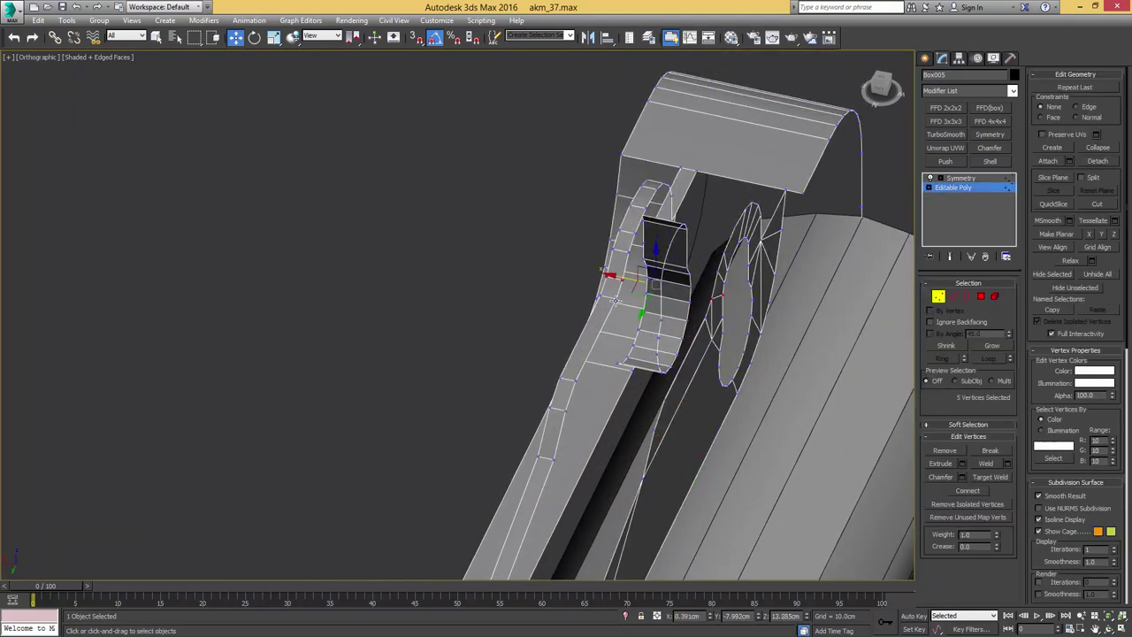
key(ctrl+z)
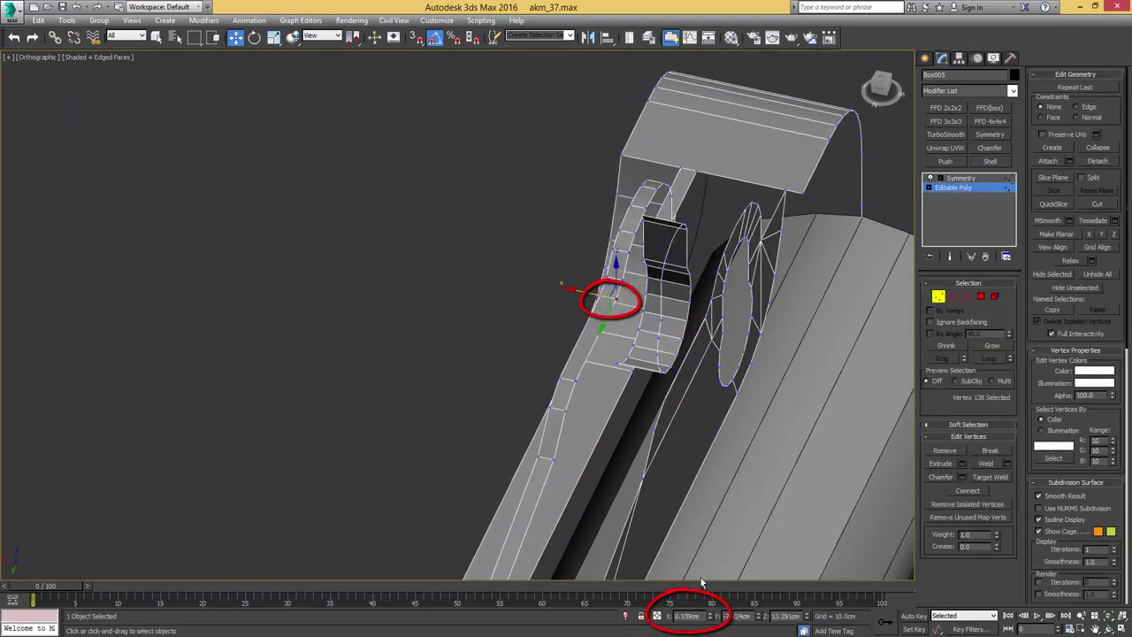
double_click(687, 615)
middle_drag(620, 493, 608, 565)
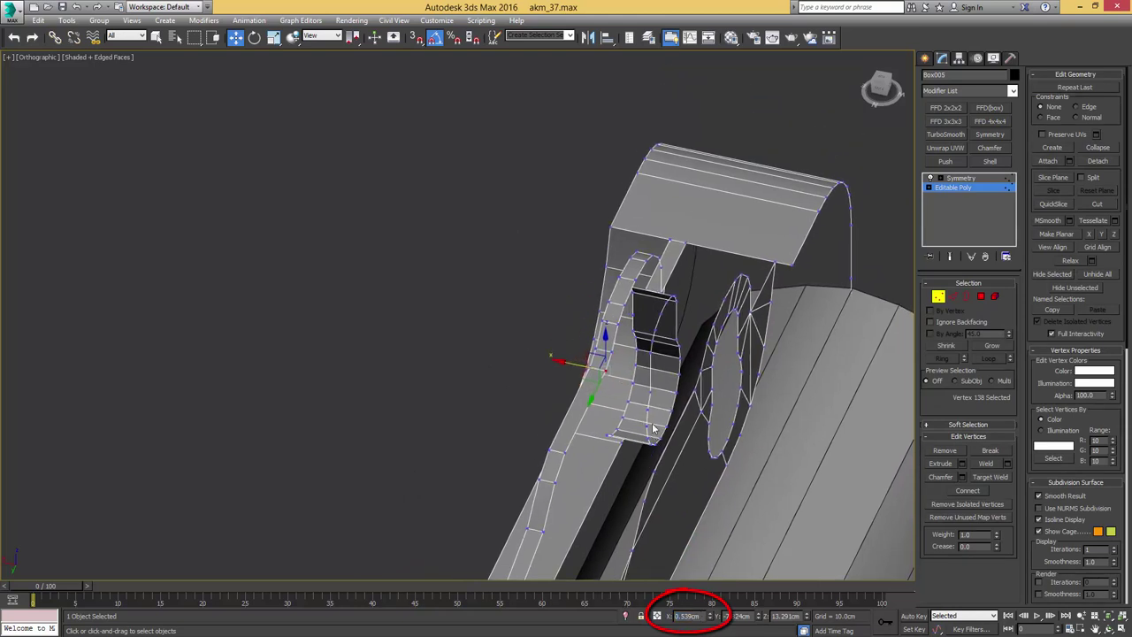
key(3)
click(648, 425)
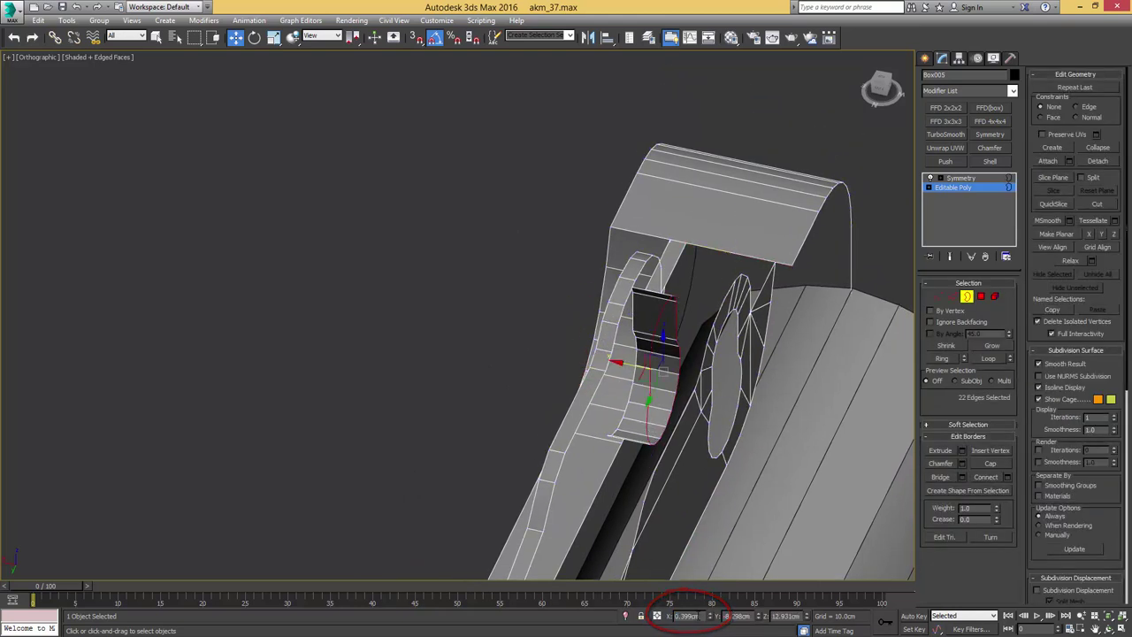
alt+middle_drag(651, 508, 670, 453)
key(3)
- Move the cloned inner wall element with vertex snap onto the side wall's inner edge at X 0.539 cm
key(5)
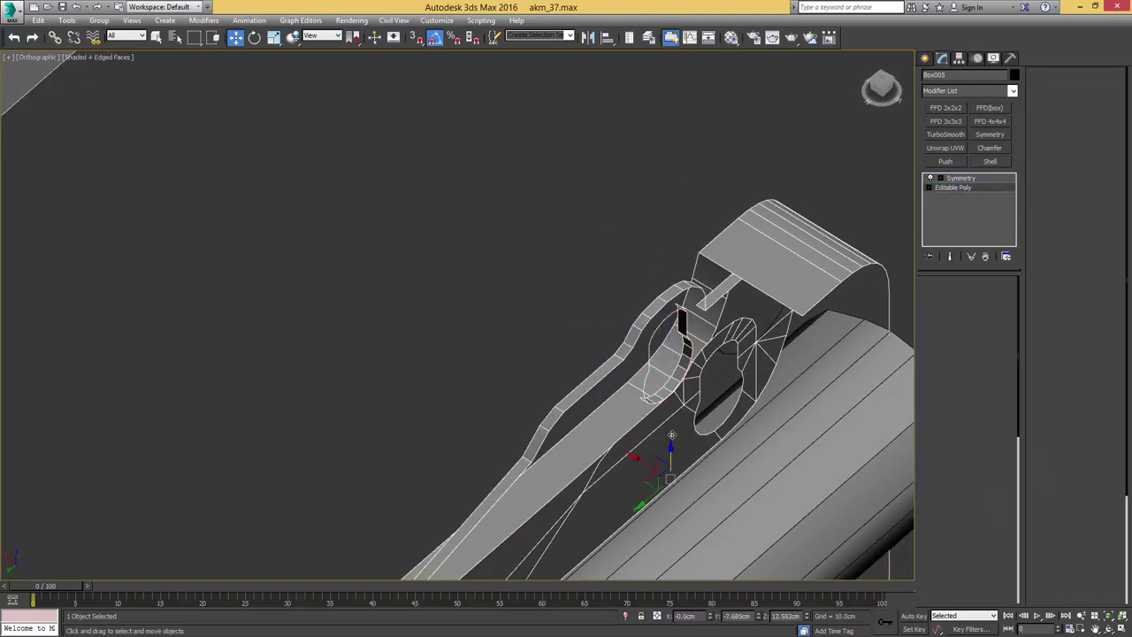
click(672, 436)
ctrl+click(939, 297)
middle_drag(708, 381, 616, 359)
key(space)
key(s)
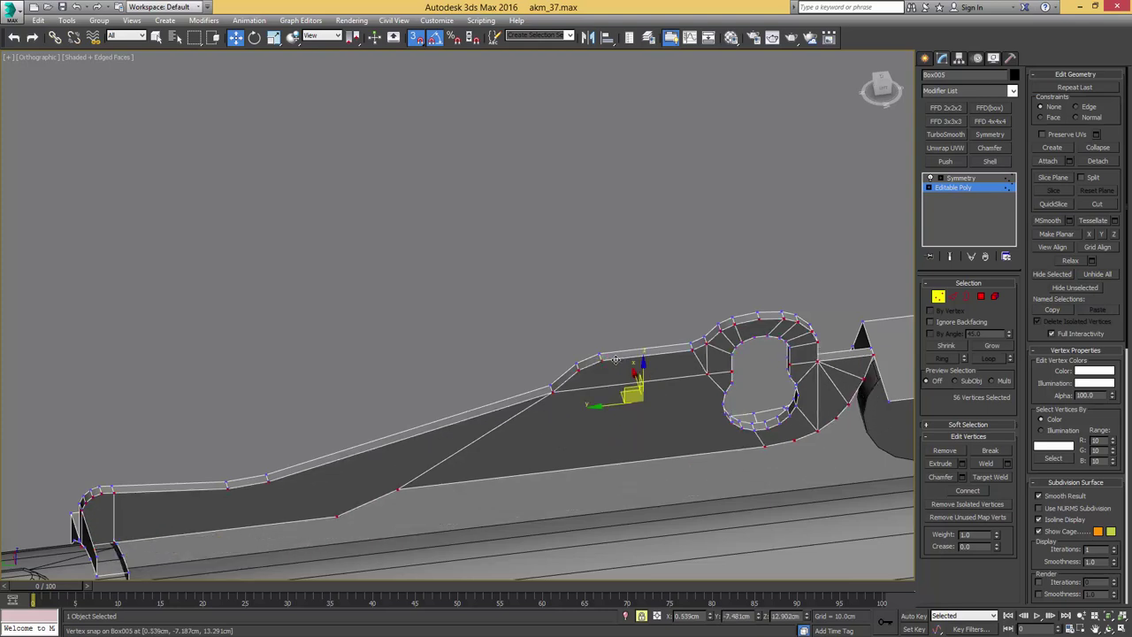
scroll(607, 370, up, 4)
scroll(632, 366, down, 5)
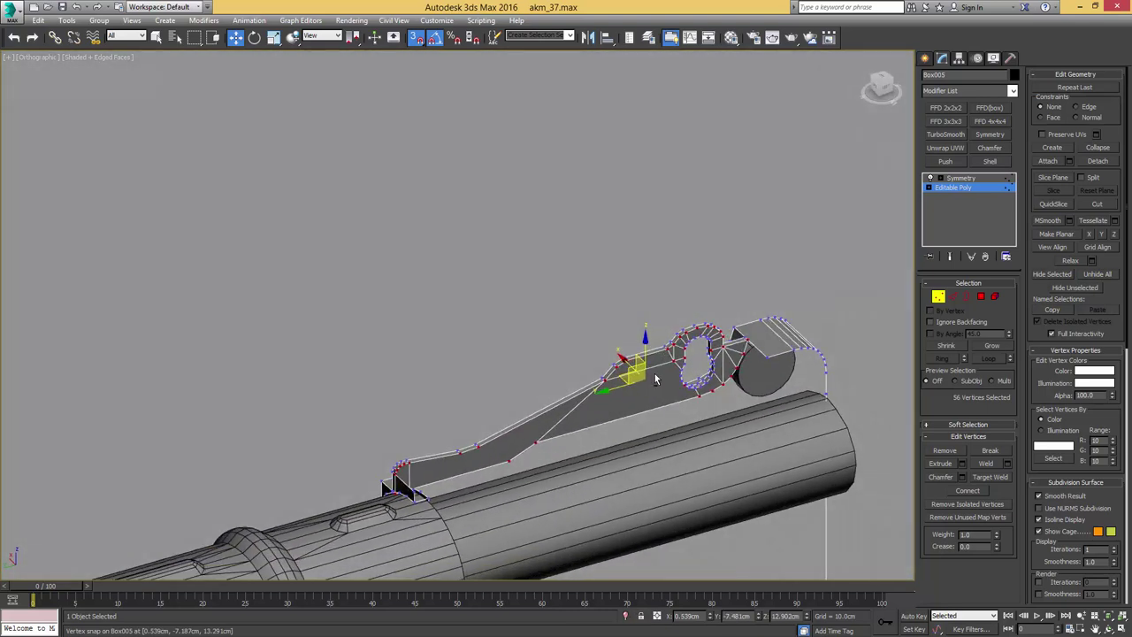
- Flatten the inner wall's lower border edges onto one level and move them down to a straight bottom line
key(2)
key(q)
double_click(647, 412)
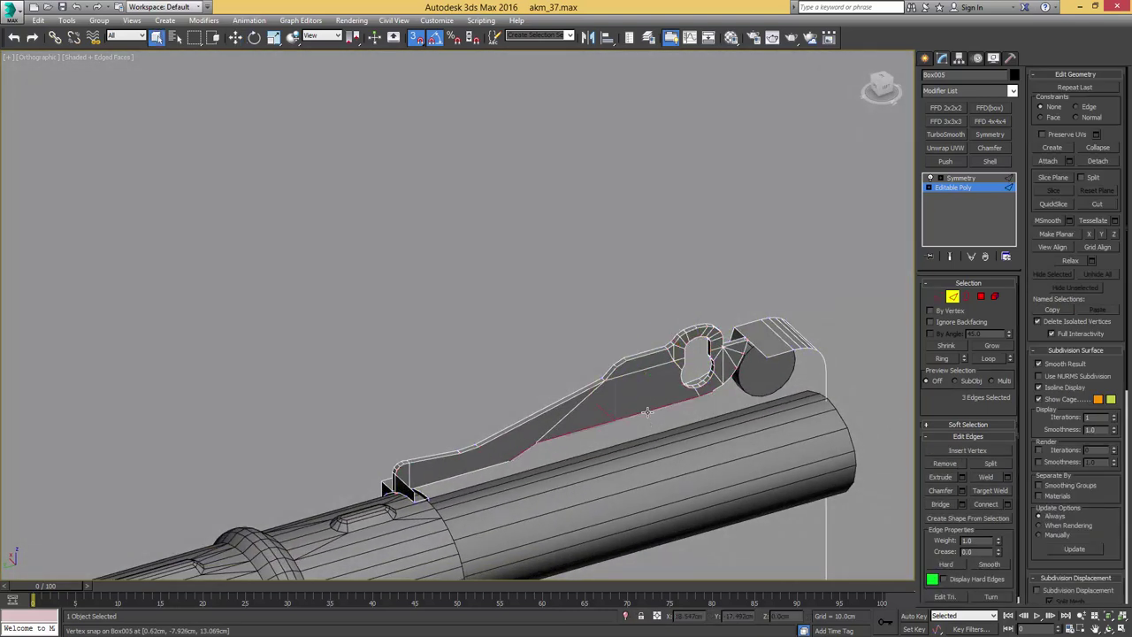
scroll(696, 398, up, 4)
ctrl+click(705, 400)
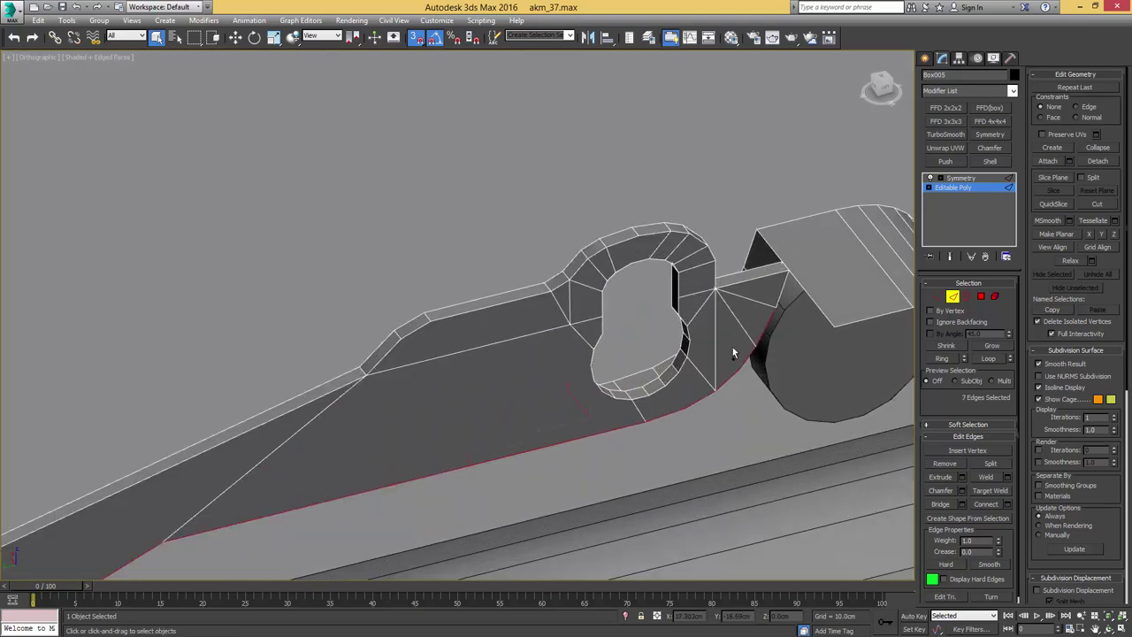
middle_drag(433, 354, 686, 258)
scroll(687, 258, down, 4)
alt+middle_drag(644, 293, 682, 290)
key(semicolon)
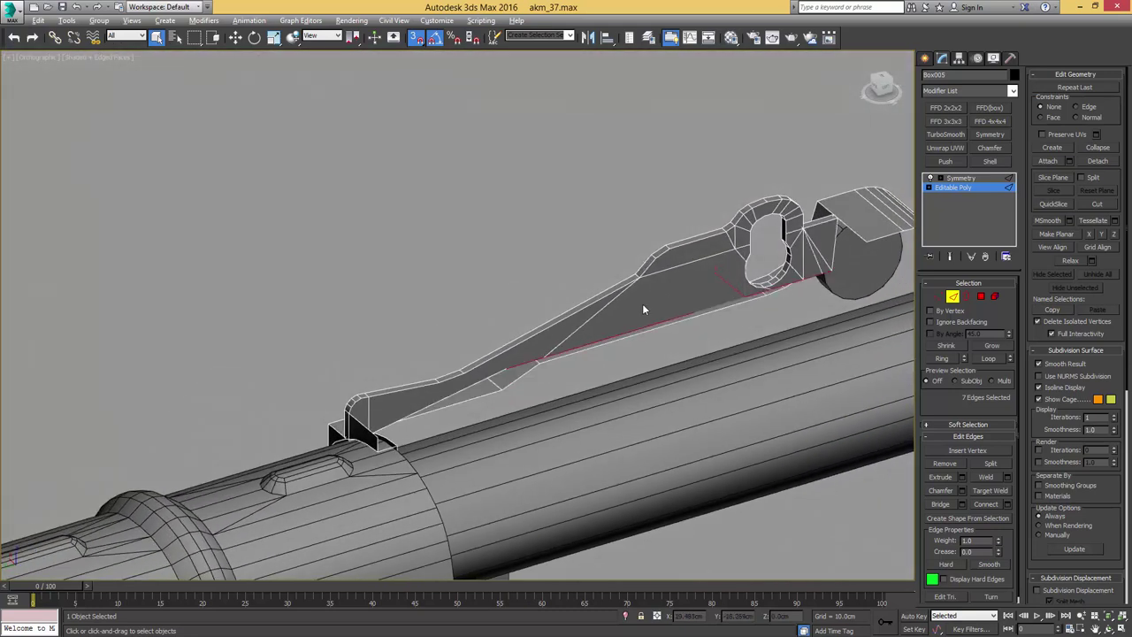
key(w)
key(s)
drag(745, 265, 746, 281)
- Target-weld the surplus vertices along the inner wall's lower edge near the keyhole into the neighbouring corner vertices
key(q)
alt+middle_drag(747, 281, 715, 226)
key(1)
scroll(718, 235, up, 5)
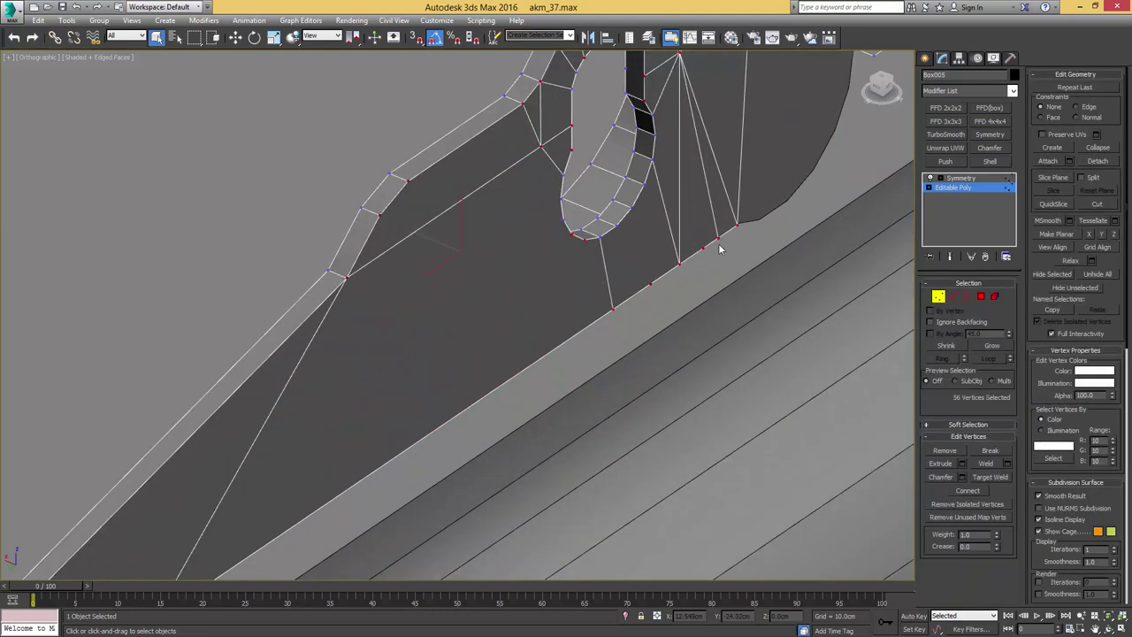
key(ctrl+w)
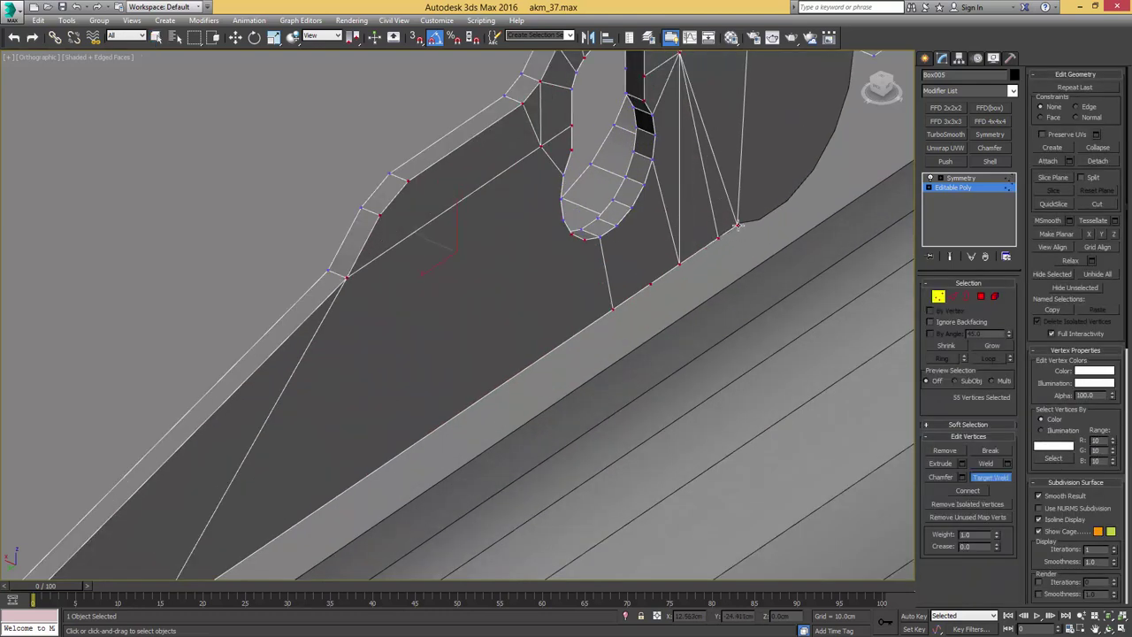
click(737, 225)
click(737, 226)
scroll(707, 246, down, 5)
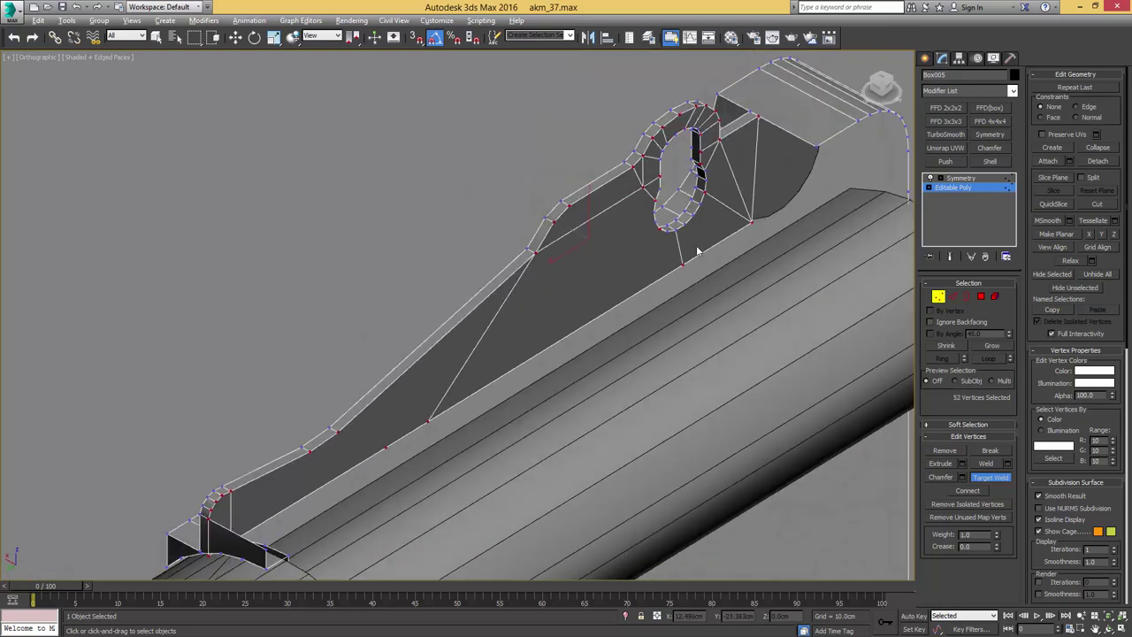
- Extend the inner wall's four lower edges inward to the mirror centre at X 0 cm to form a floor
alt+middle_drag(699, 249, 650, 243)
scroll(649, 243, down, 2)
key(2)
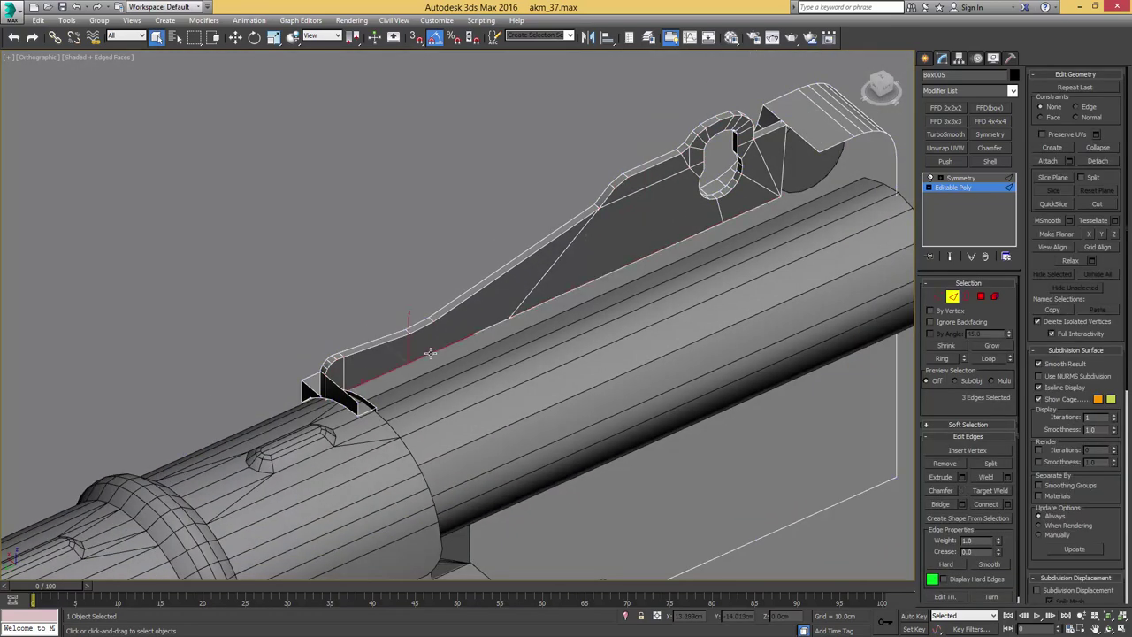
ctrl+click(541, 305)
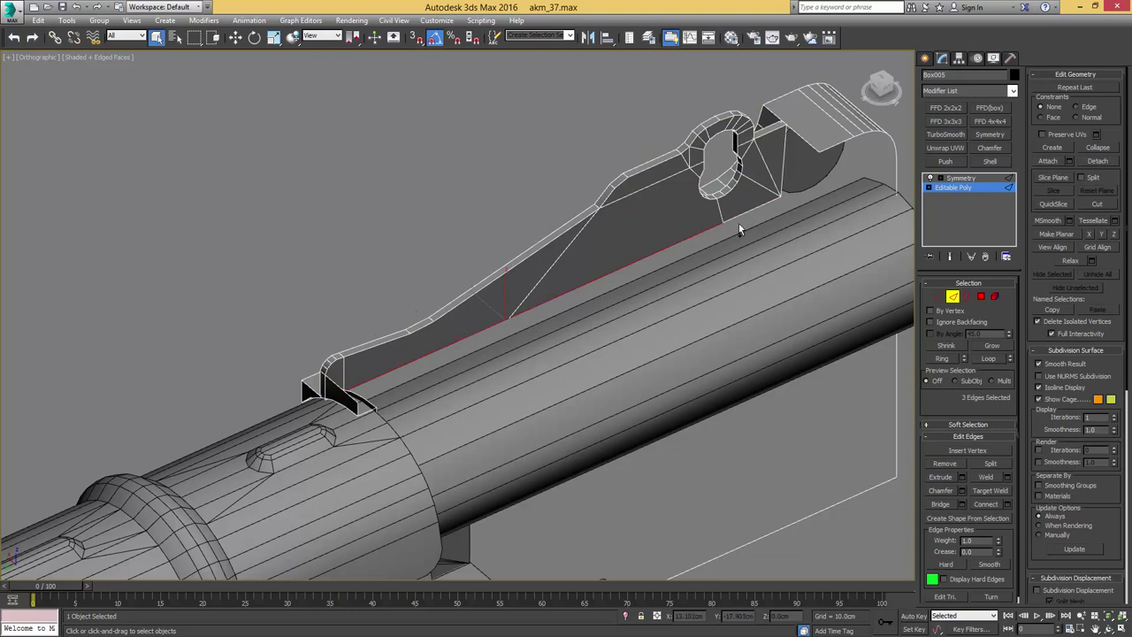
alt+middle_drag(744, 212, 590, 272)
key(w)
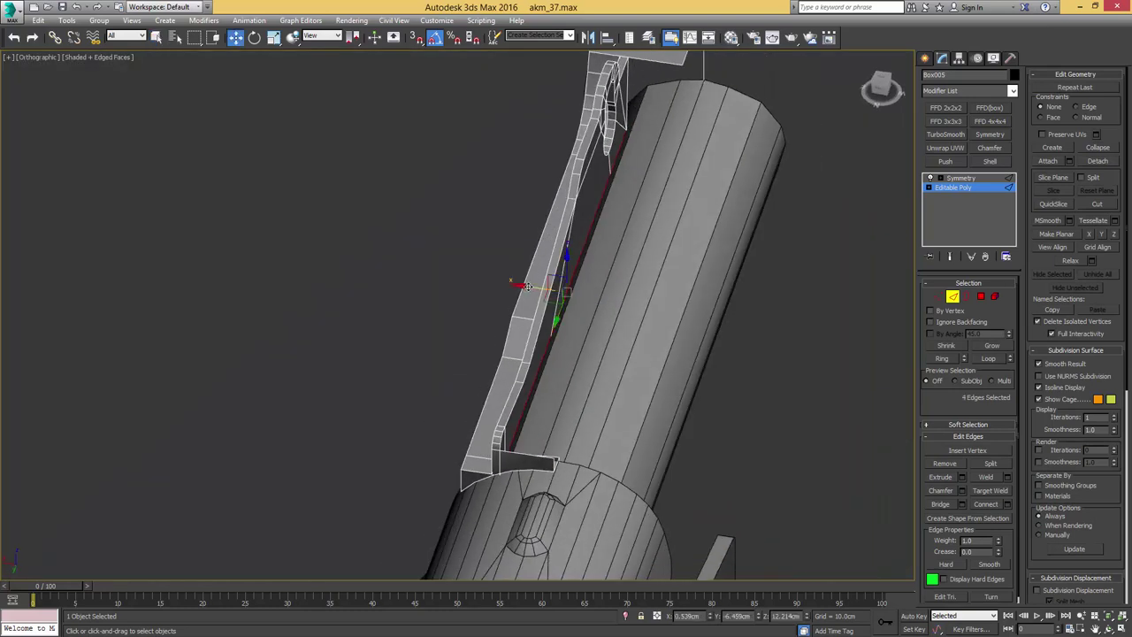
drag(548, 287, 581, 291)
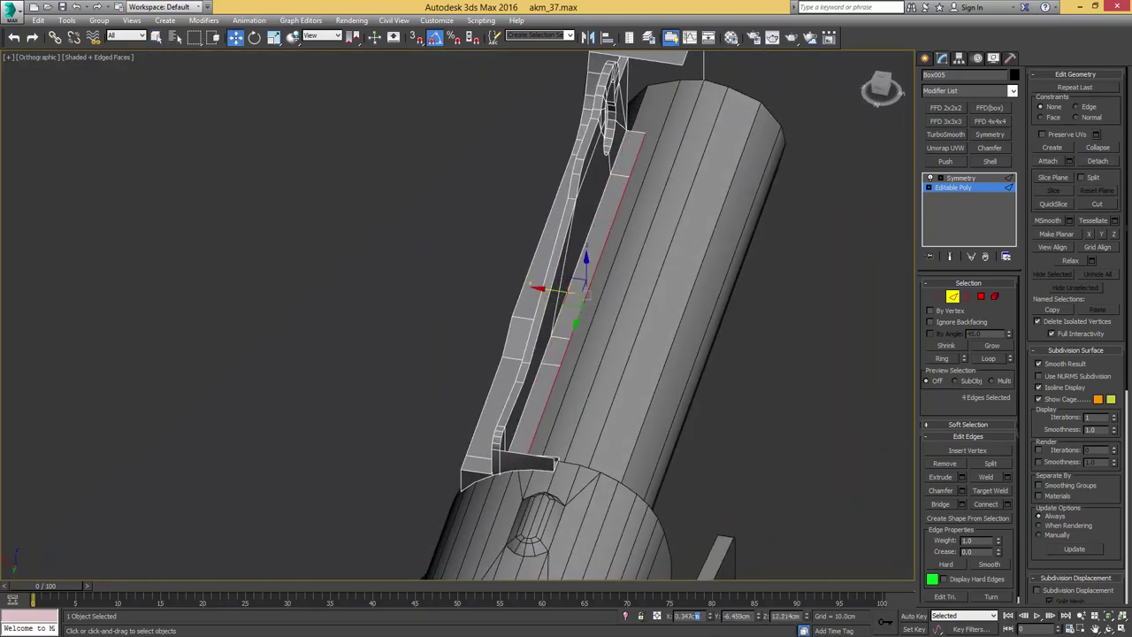
alt+middle_drag(630, 376, 602, 374)
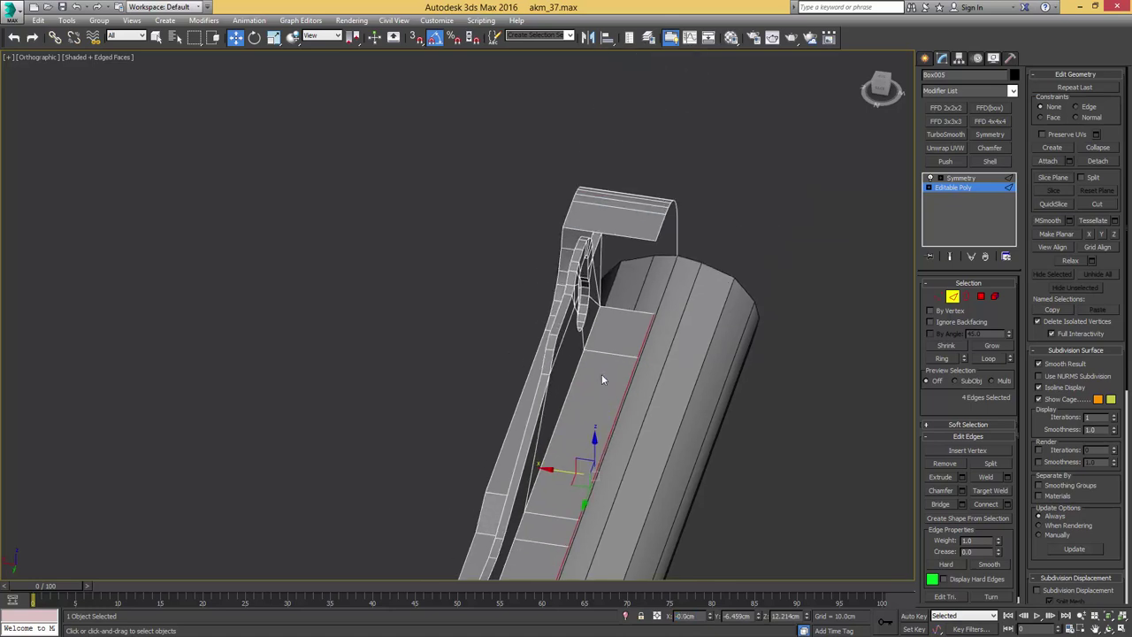
- Bridge the floor's rear edge to the front edge of the rear rounded top
click(627, 309)
ctrl+click(624, 237)
click(948, 504)
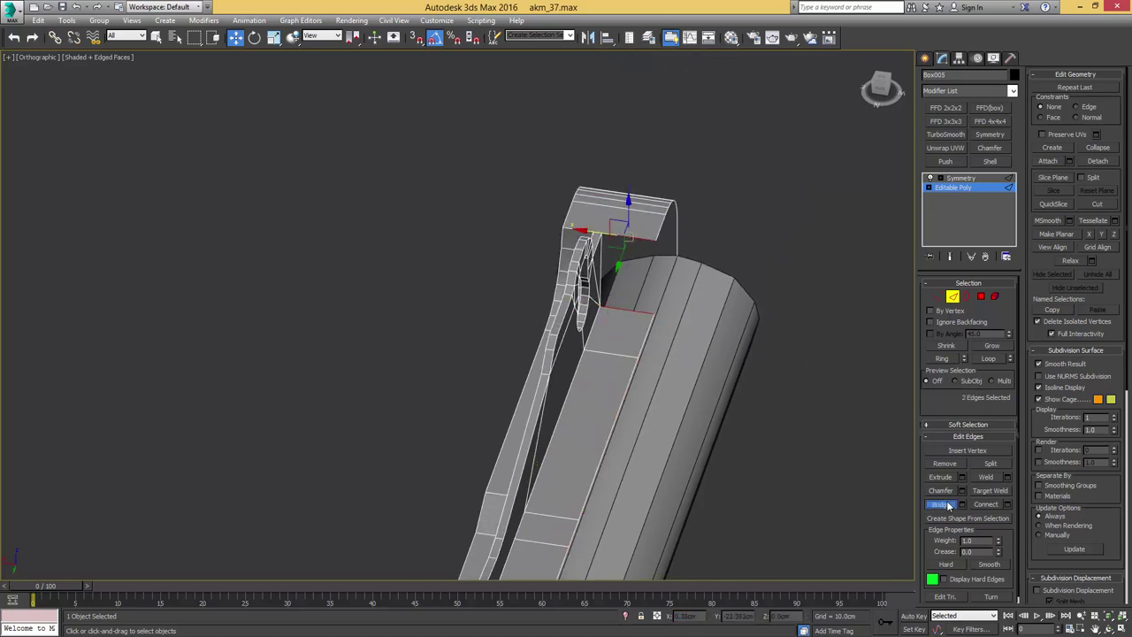
- Raise the front floor polygon by about 0.3 cm so a sloped step leads down to the rear floor
alt+middle_drag(566, 354, 277, 240)
middle_drag(277, 240, 489, 345)
key(4)
click(488, 413)
alt+middle_drag(487, 413, 448, 394)
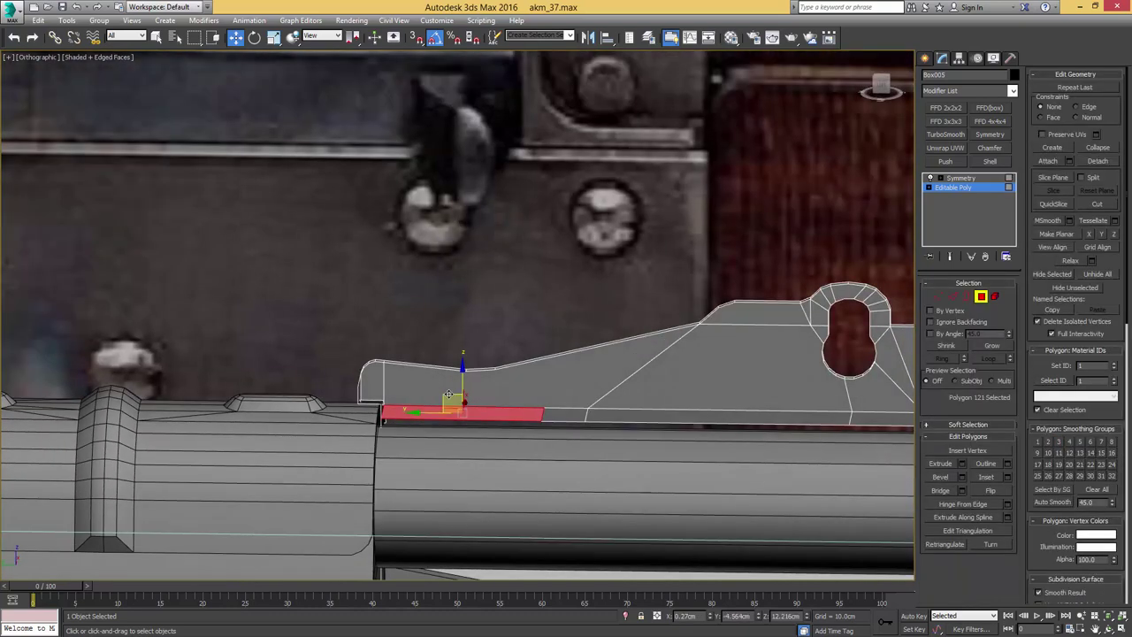
drag(449, 395, 462, 363)
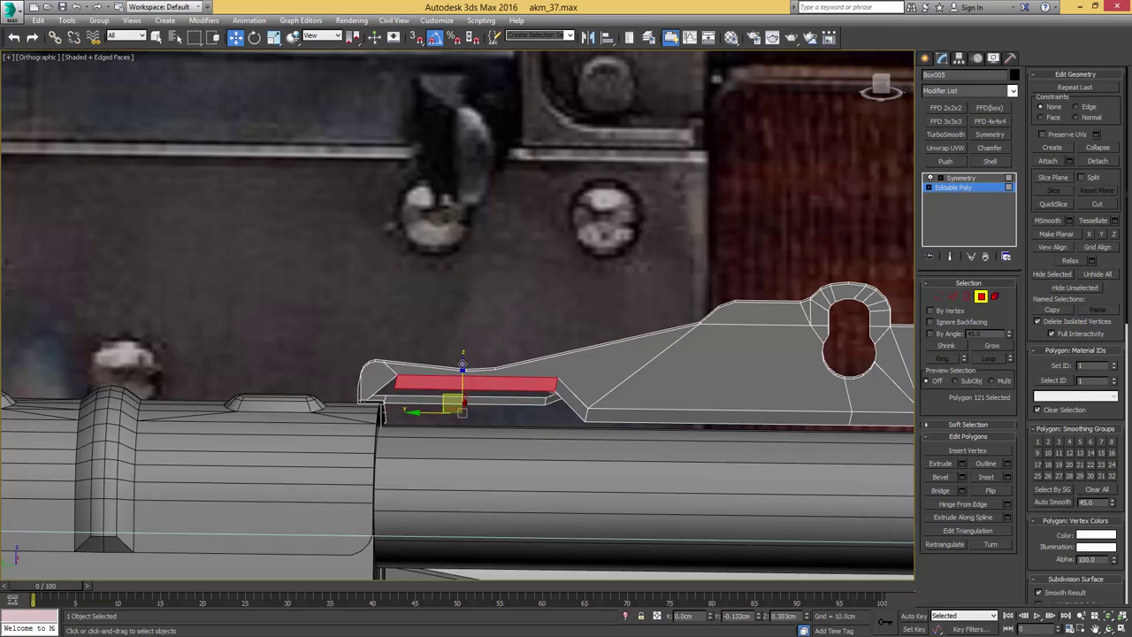
- Delete the leftover polygon at the raised floor's front end and bridge the gap to the front end face
alt+middle_drag(463, 364, 430, 363)
click(385, 375)
key(Delete)
key(2)
key(q)
click(412, 367)
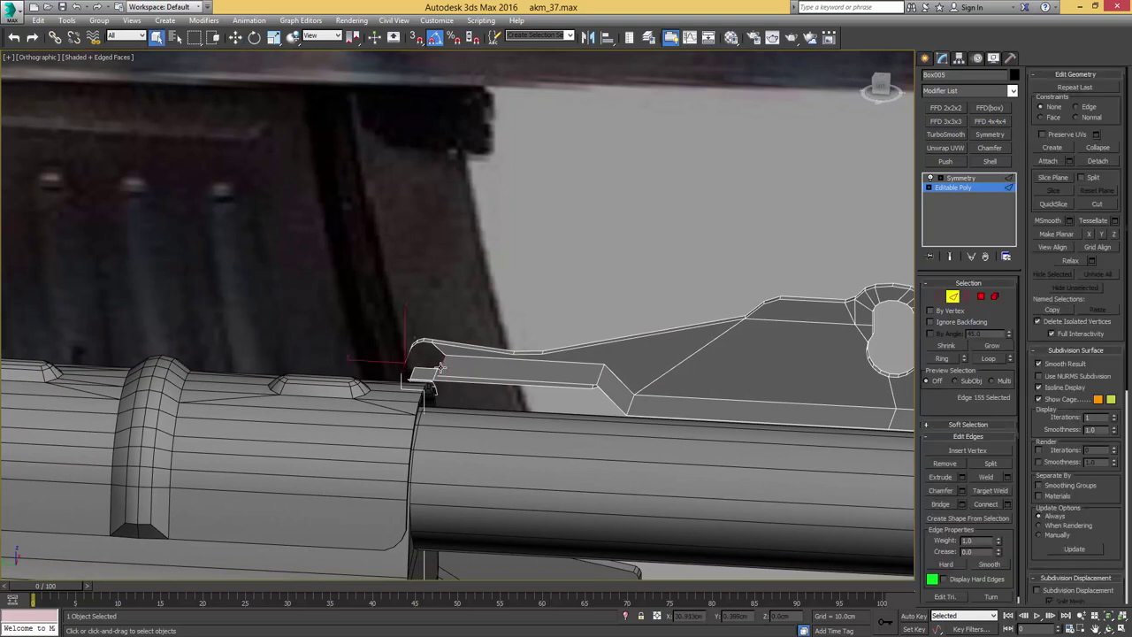
- Weld all of the sight block's vertices with a threshold of 0.01 cm
alt+middle_drag(768, 409, 592, 358)
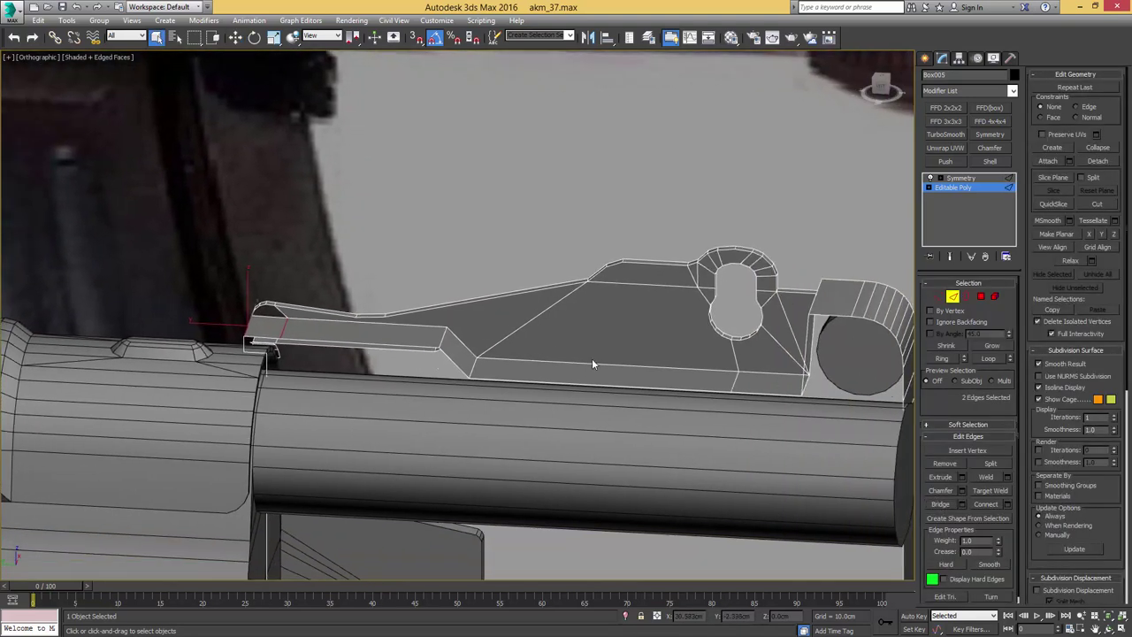
key(1)
click(1005, 463)
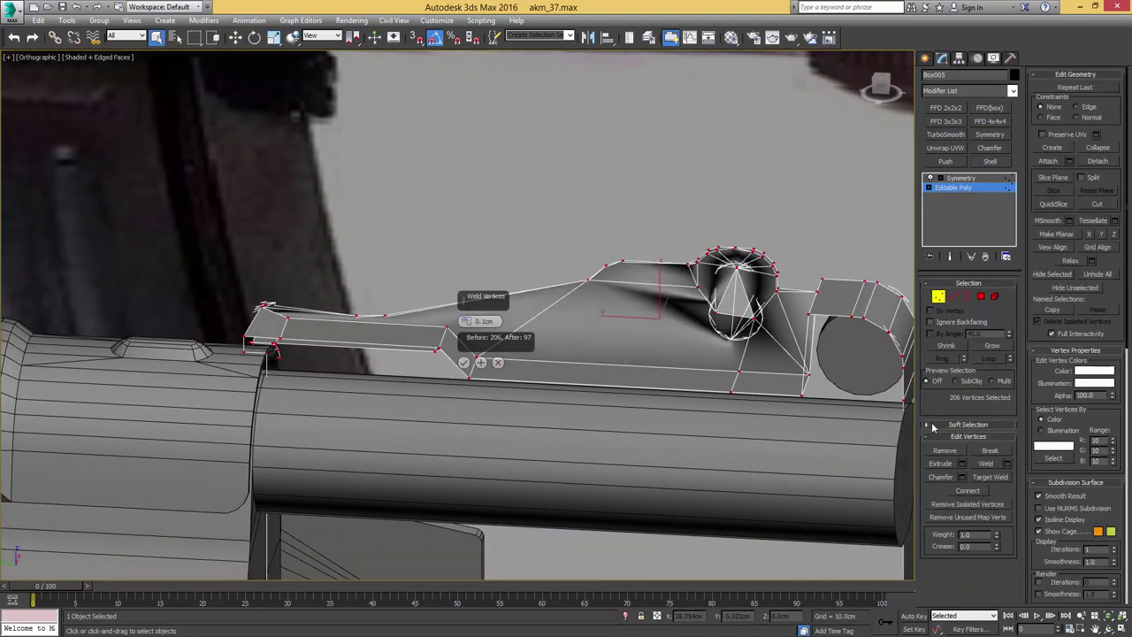
click(484, 322)
text(0)
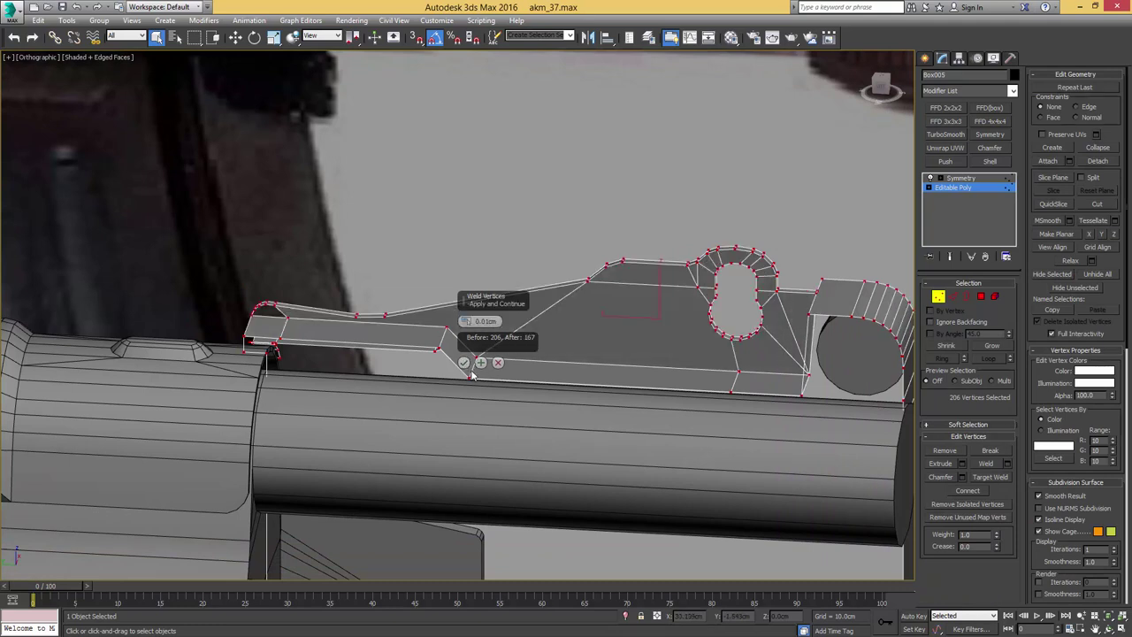
click(463, 362)
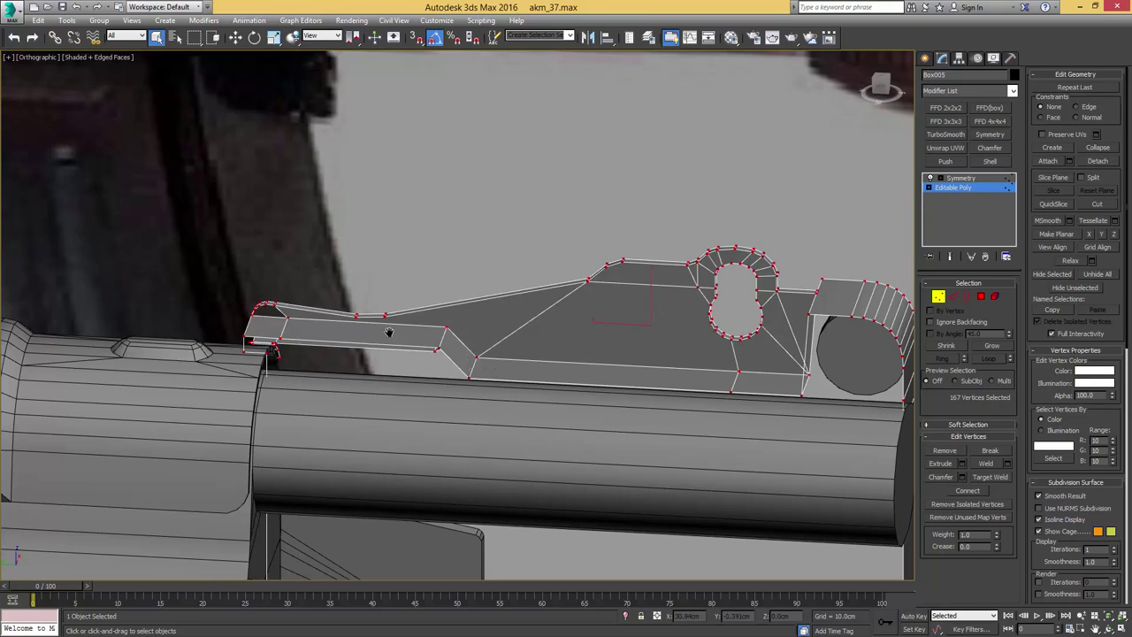
- Check the block for open borders and inspect the mirrored walls and keyholes with the Symmetry result shown
scroll(280, 331, up, 5)
middle_drag(280, 332, 612, 327)
key(3)
click(471, 283)
key(3)
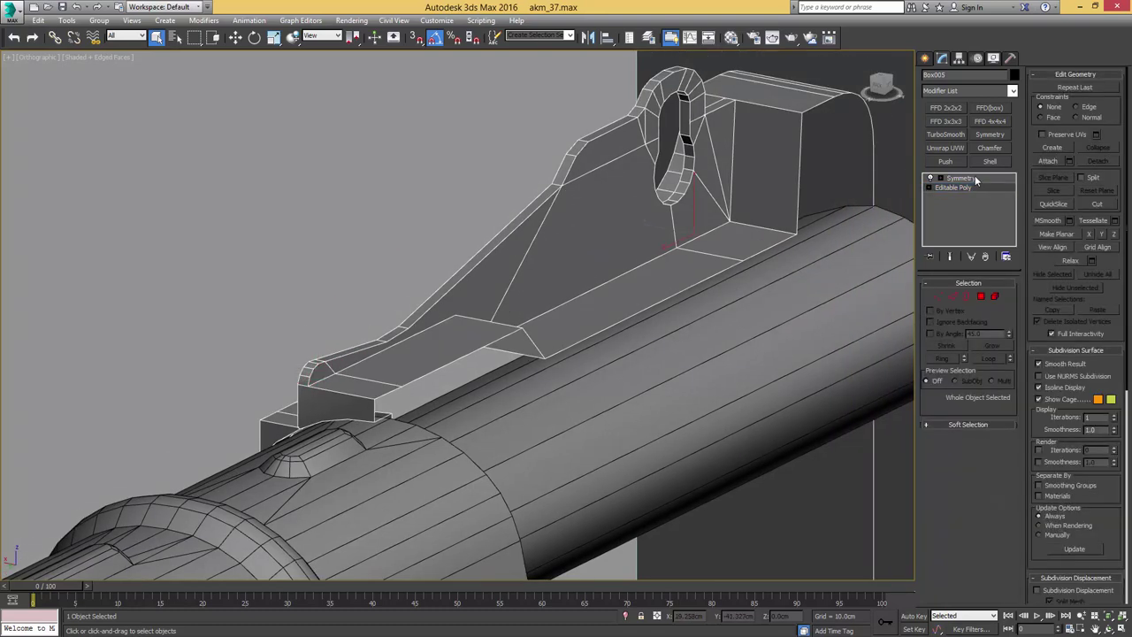
click(973, 179)
middle_drag(876, 172, 810, 187)
alt+middle_drag(810, 187, 822, 184)
scroll(823, 185, down, 2)
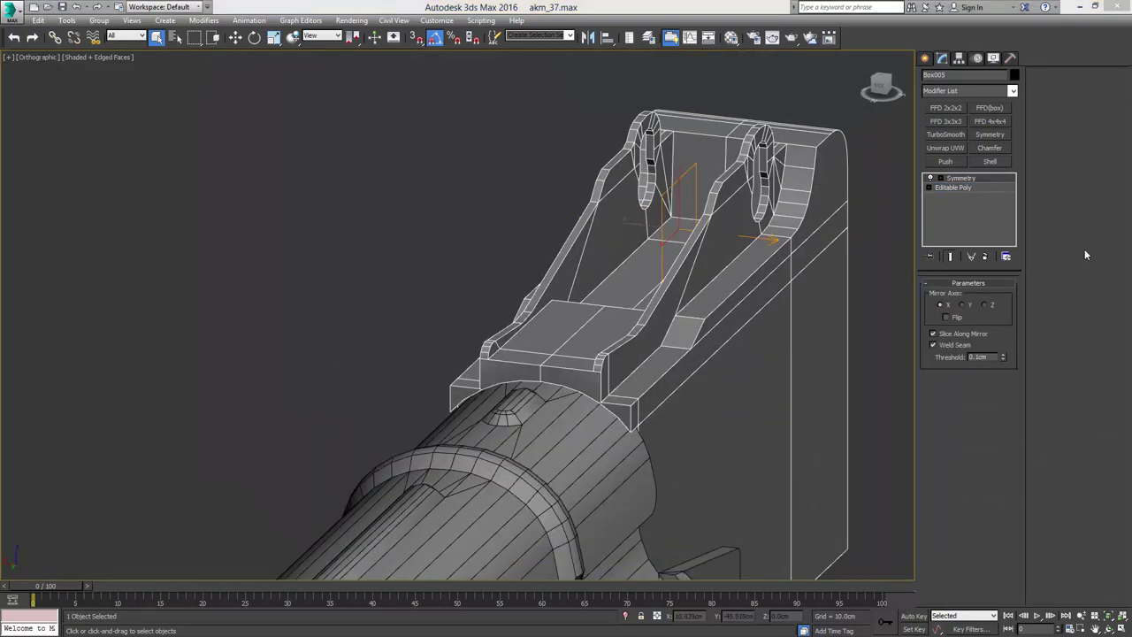
alt+middle_drag(721, 245, 752, 254)
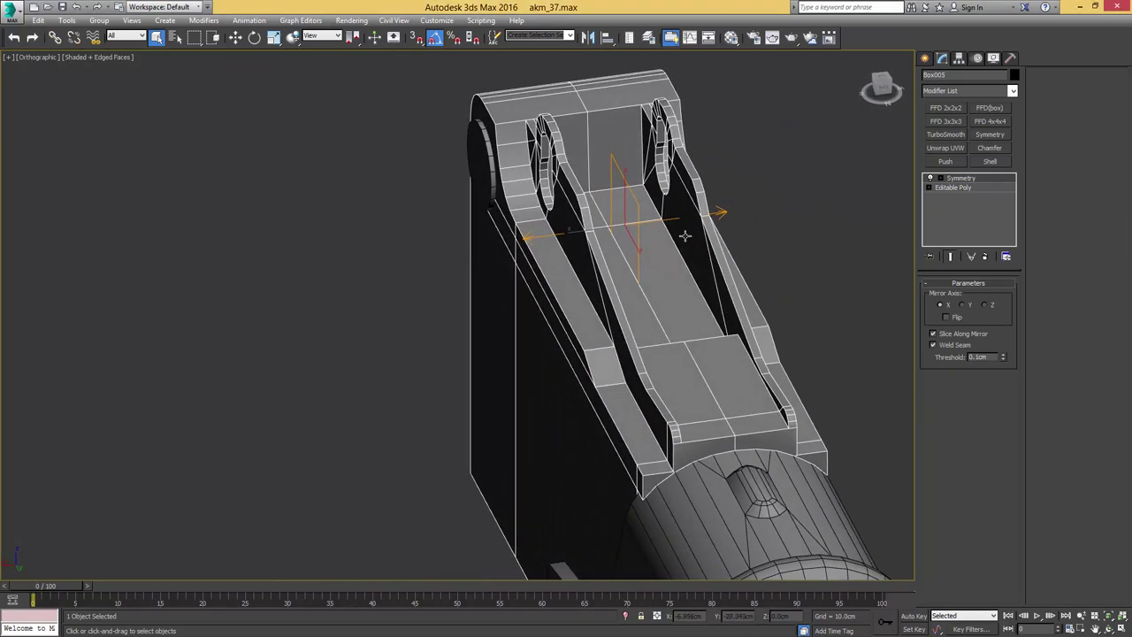
scroll(685, 235, up, 5)
alt+middle_drag(684, 235, 611, 245)
scroll(611, 244, up, 5)
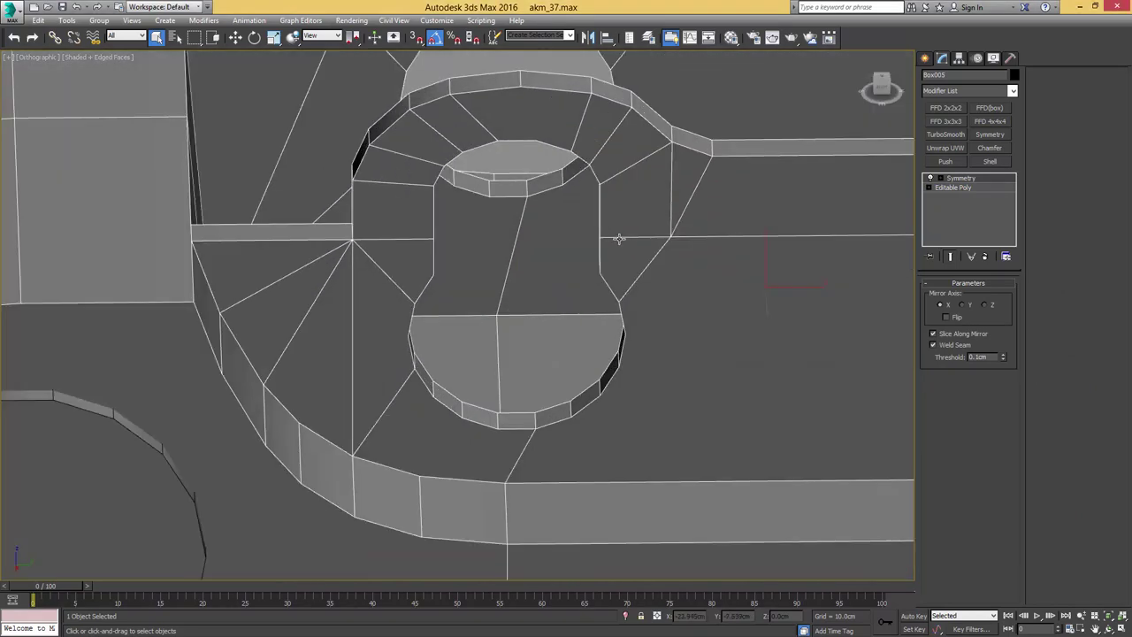
- Remove the horizontal edges in front of and behind the keyhole on both faces of the side wall
click(628, 237)
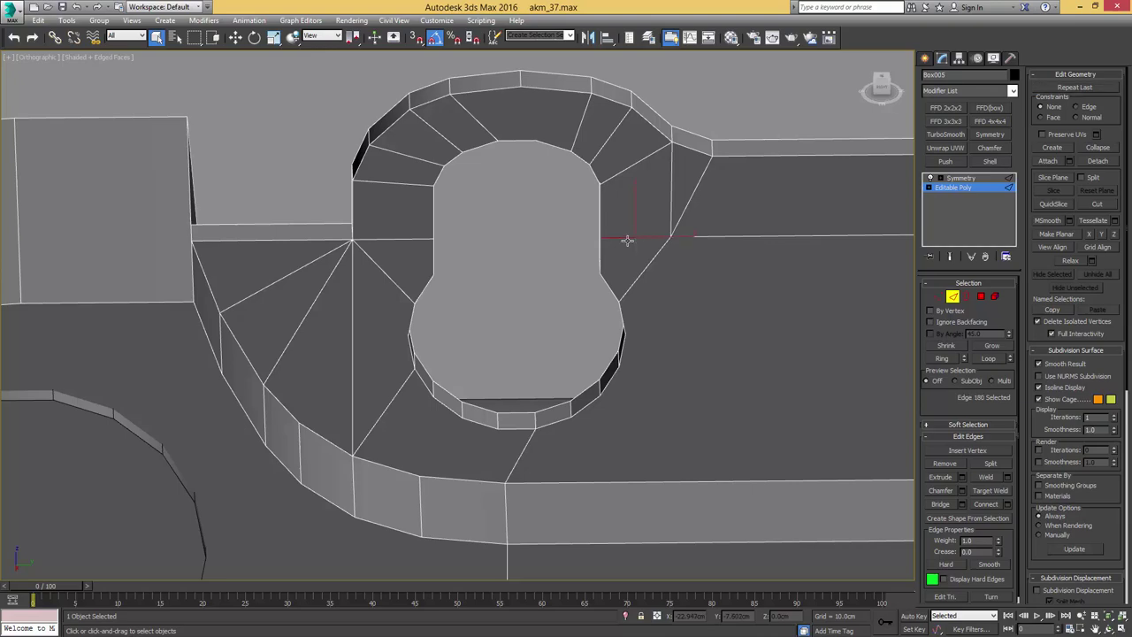
alt+middle_drag(627, 240, 718, 254)
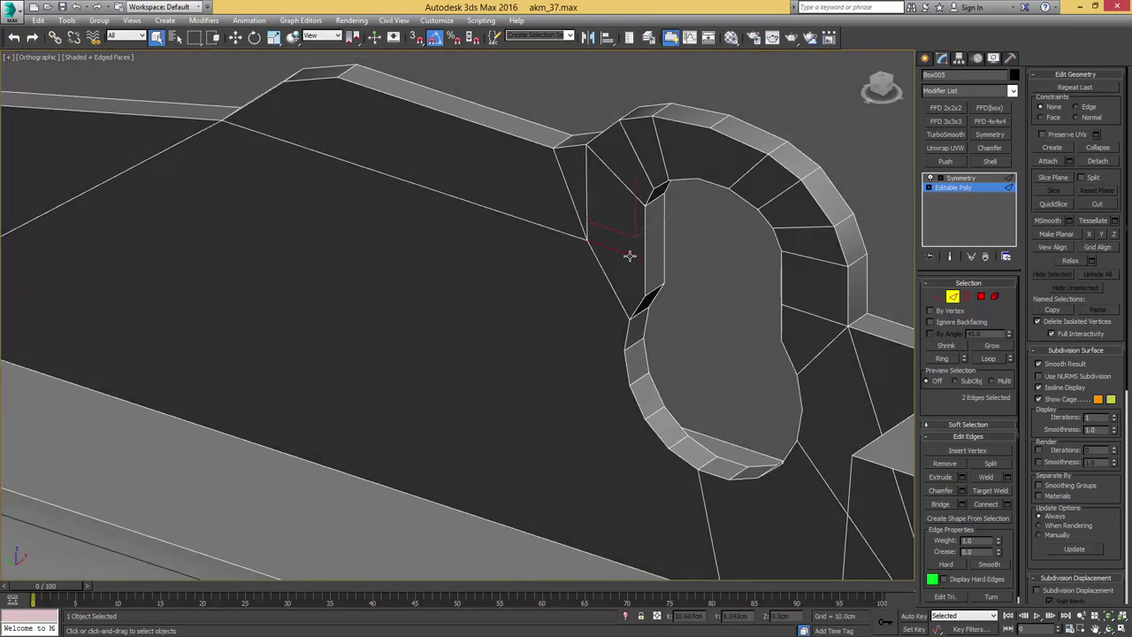
click(822, 317)
alt+middle_drag(840, 294, 637, 280)
ctrl+click(830, 327)
- Scale the keyhole's vertices down in height and width in the side view to match the reference photo
key(l)
middle_drag(346, 170, 534, 240)
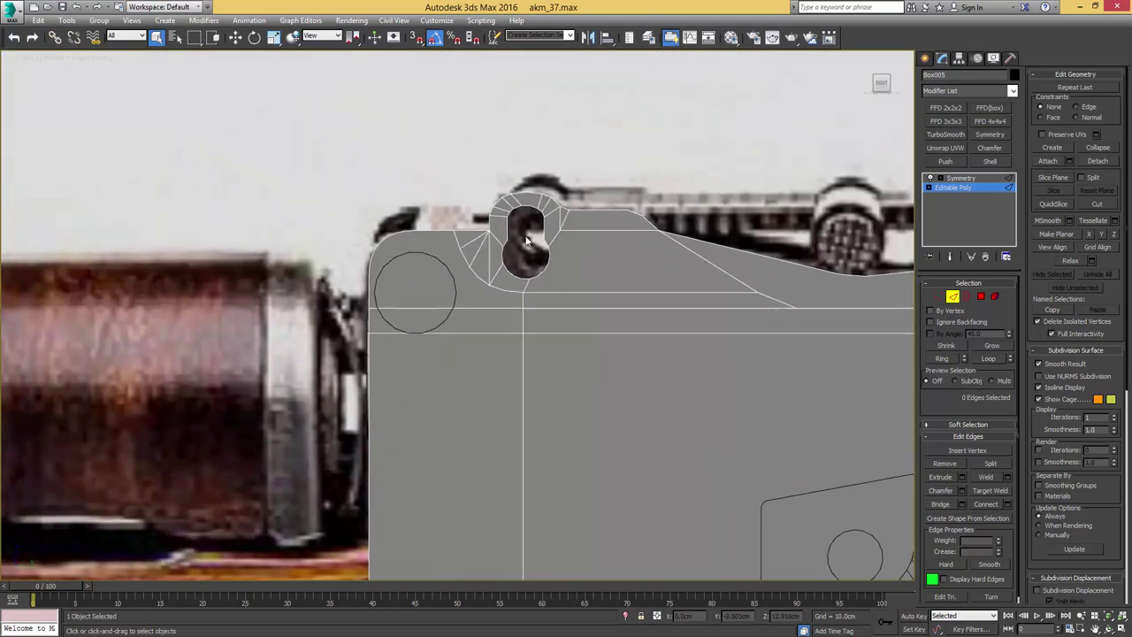
scroll(535, 240, up, 5)
key(1)
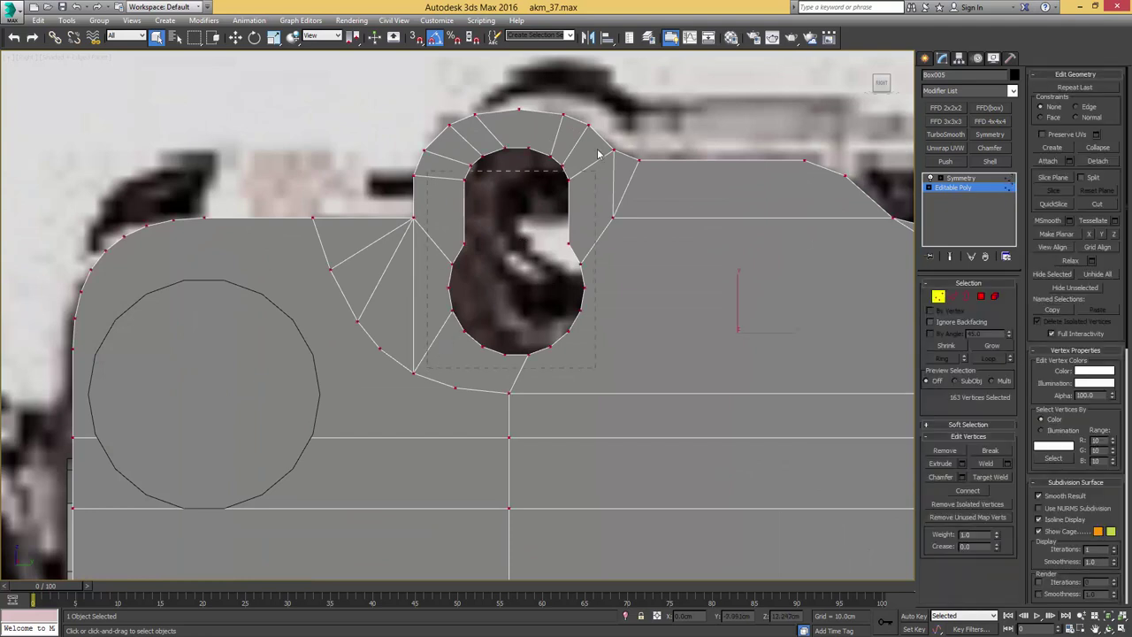
drag(594, 143, 589, 153)
key(r)
drag(518, 195, 518, 208)
drag(572, 254, 559, 252)
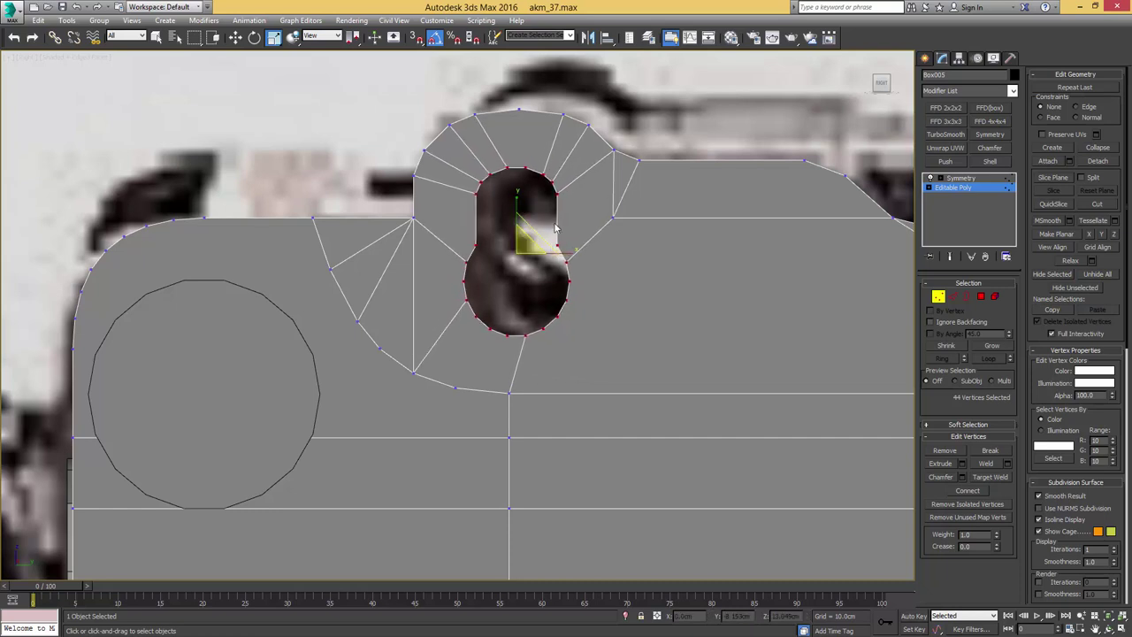
- Connect the ramp's upper corner to the bend in the wall's top edge on both the outer and inner faces
alt+middle_drag(559, 221, 381, 233)
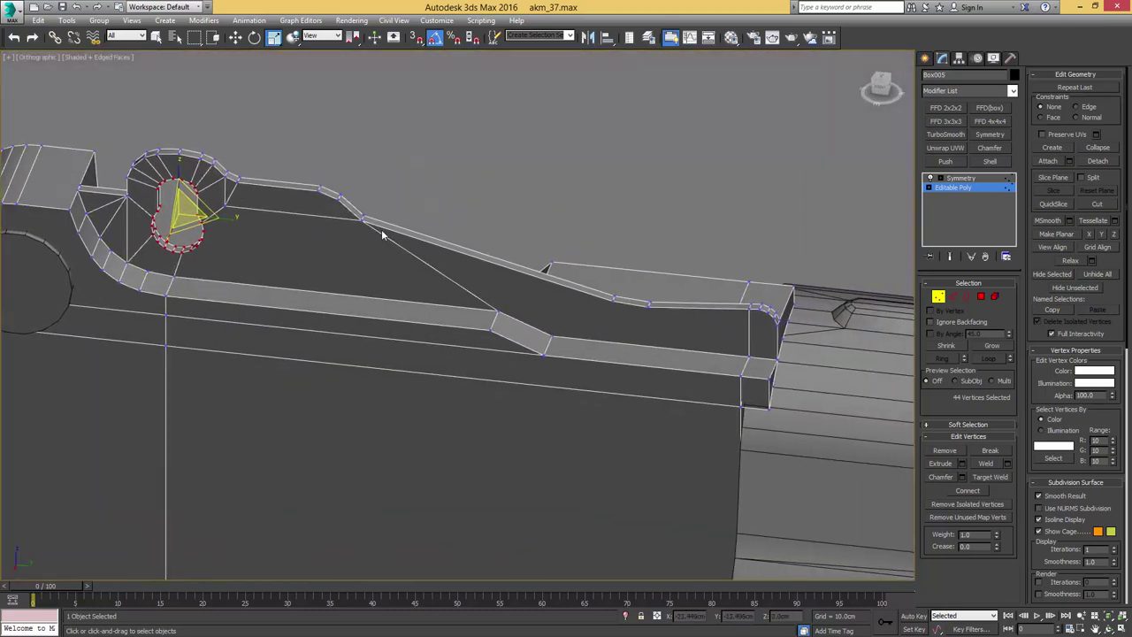
key(q)
click(559, 344)
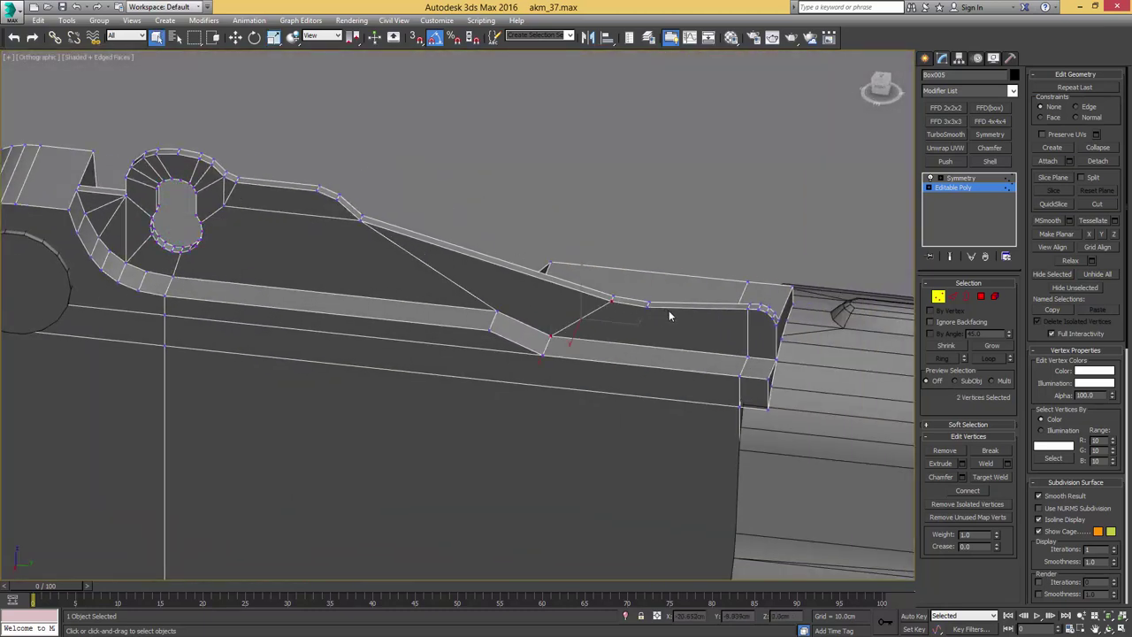
alt+middle_drag(670, 315, 580, 308)
click(652, 323)
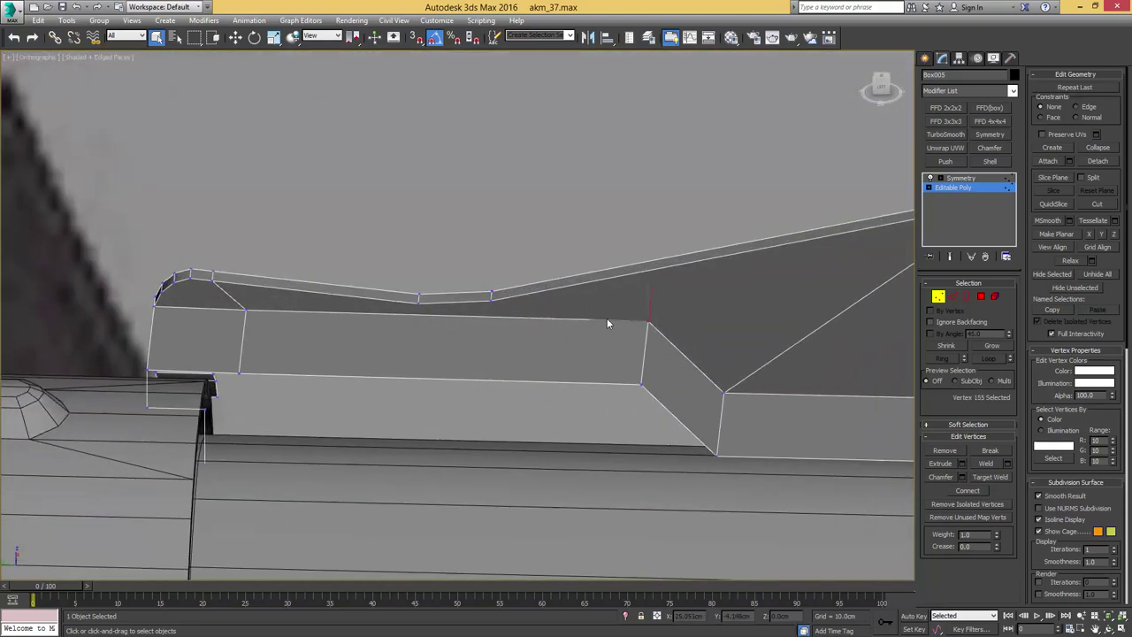
ctrl+click(492, 301)
key(ctrl+shift+e)
- Connect the inner face's upper ramp corner to the upper slope bend, and its lower ramp corner to the vertex beside the keyhole
scroll(547, 303, down, 2)
key(1)
key(F4)
middle_drag(630, 304, 518, 313)
key(F4)
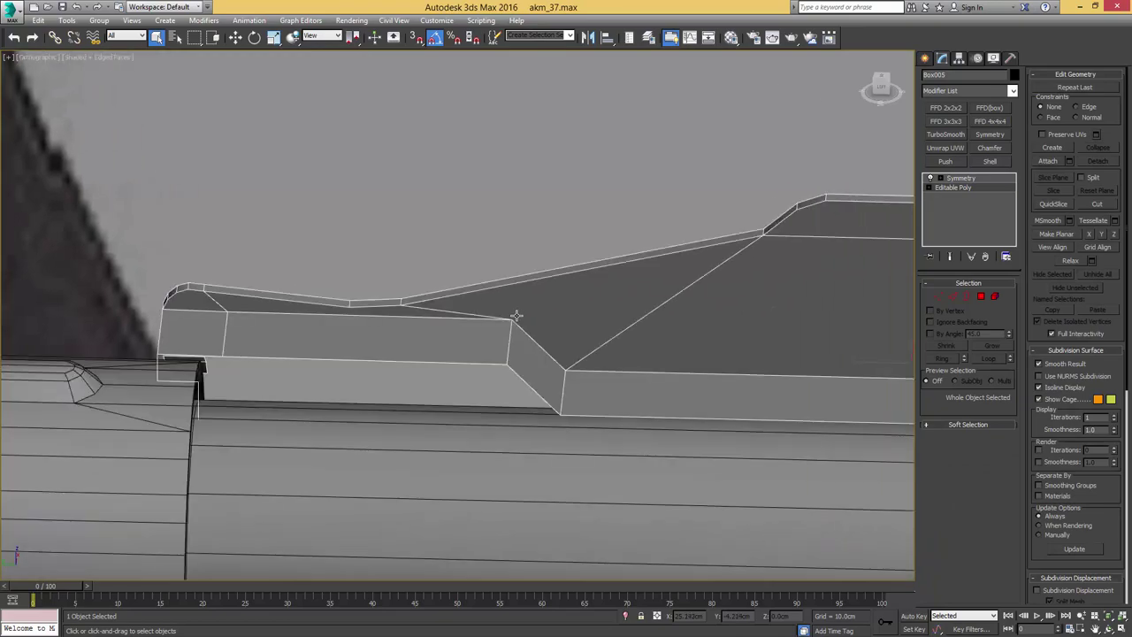
key(1)
alt+middle_drag(762, 244, 739, 225)
scroll(649, 288, up, 3)
alt+middle_drag(596, 313, 584, 322)
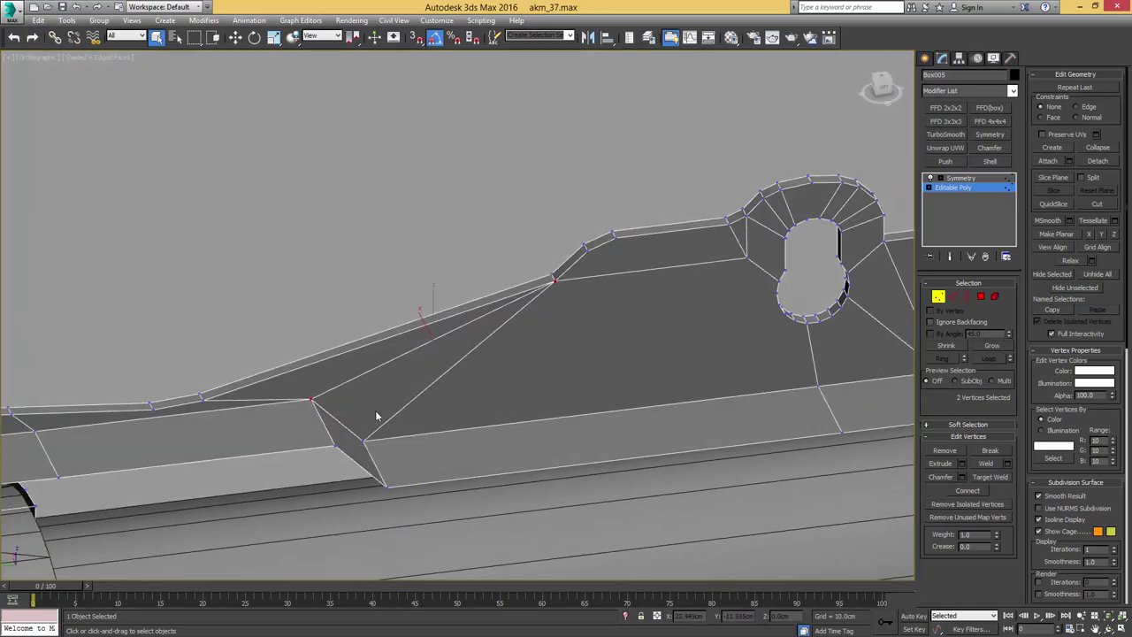
click(361, 453)
alt+middle_drag(779, 333, 687, 295)
ctrl+click(679, 282)
key(ctrl+shift+e)
- Cut two vertical edges down to the floor on the inner wall, from the corner beside the keyhole and from the nearby top-edge bend
key(alt+c)
key(s)
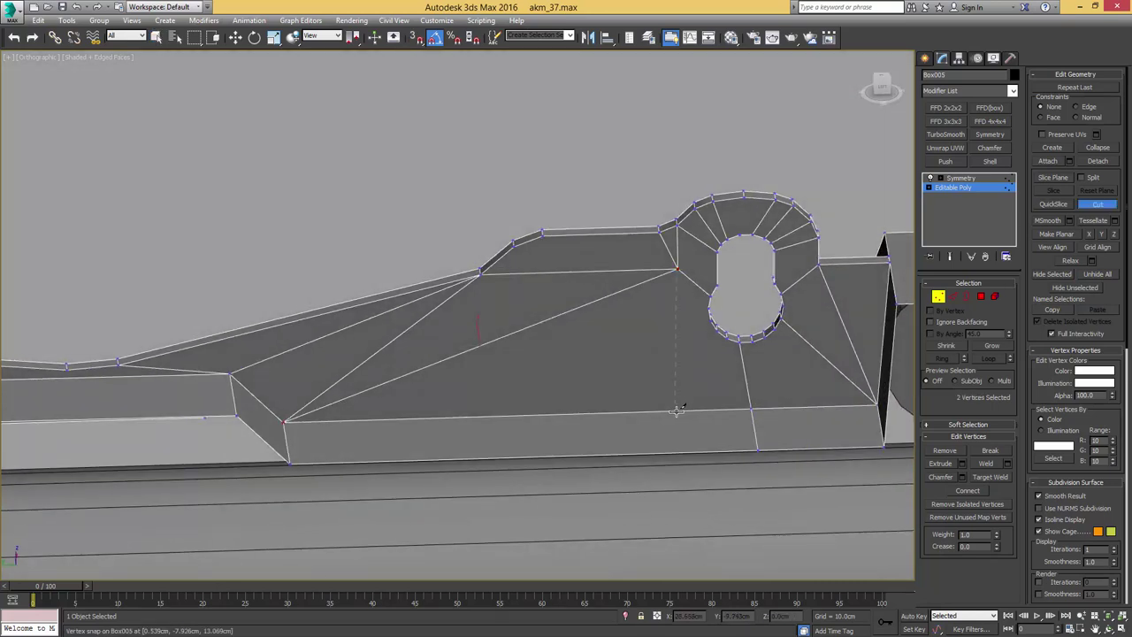
middle_drag(645, 318, 689, 315)
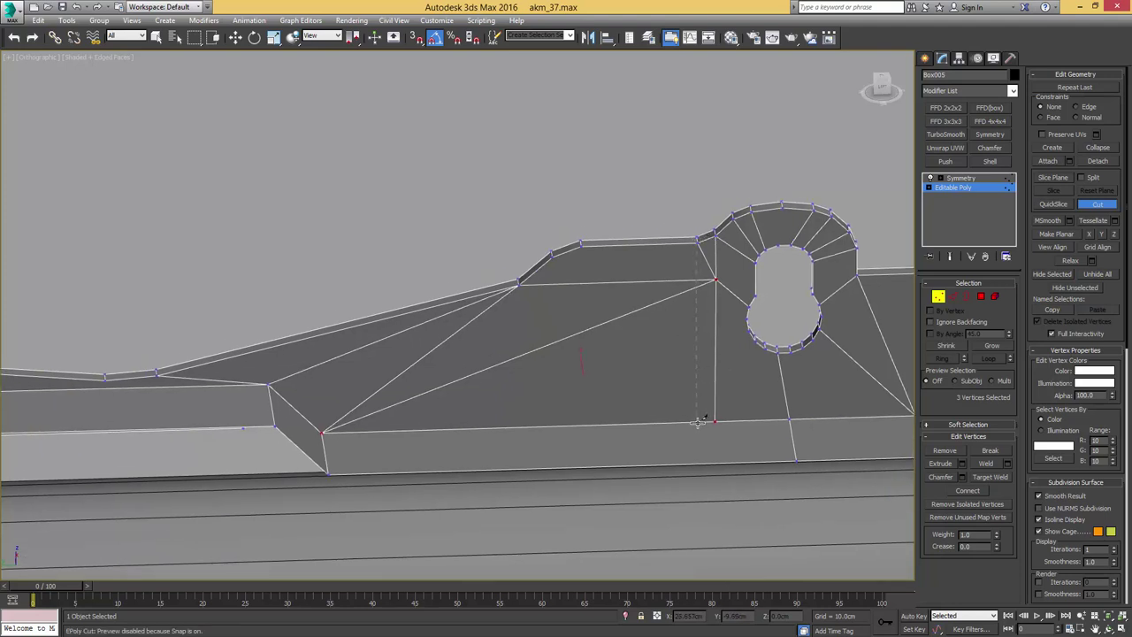
scroll(703, 371, up, 5)
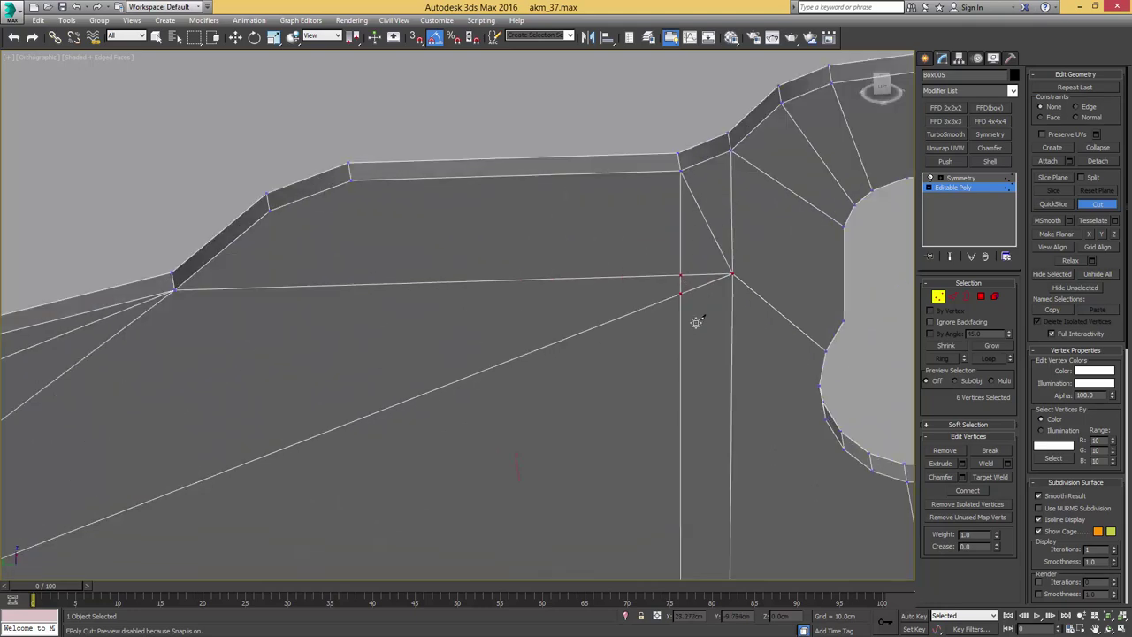
- Collapse the short edge where the new vertical cut crosses the two converging edges into a single vertex
key(F3)
key(2)
right_click(684, 284)
click(680, 284)
key(ctrl+alt+c)
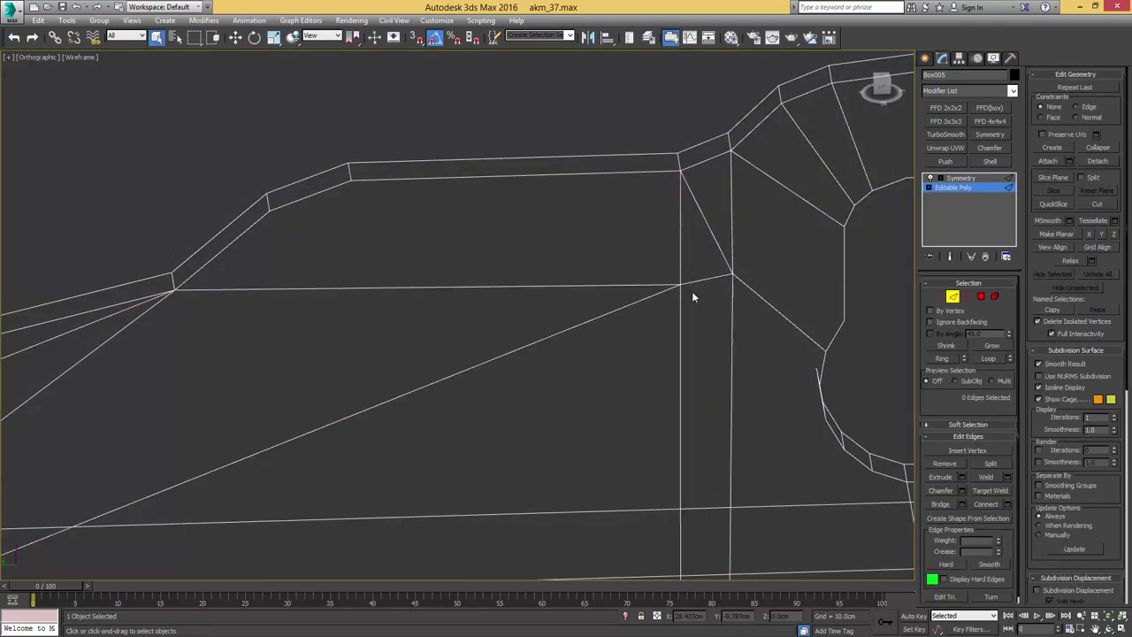
- Move the twelve inner wall polygons around and beyond the keyhole toward the block's centre to thicken the wall there
scroll(691, 290, down, 5)
key(F3)
mouse_move(699, 290)
alt+middle_down()
mouse_move(707, 310)
mouse_move(656, 299)
alt+middle_up()
key(4)
click(640, 338)
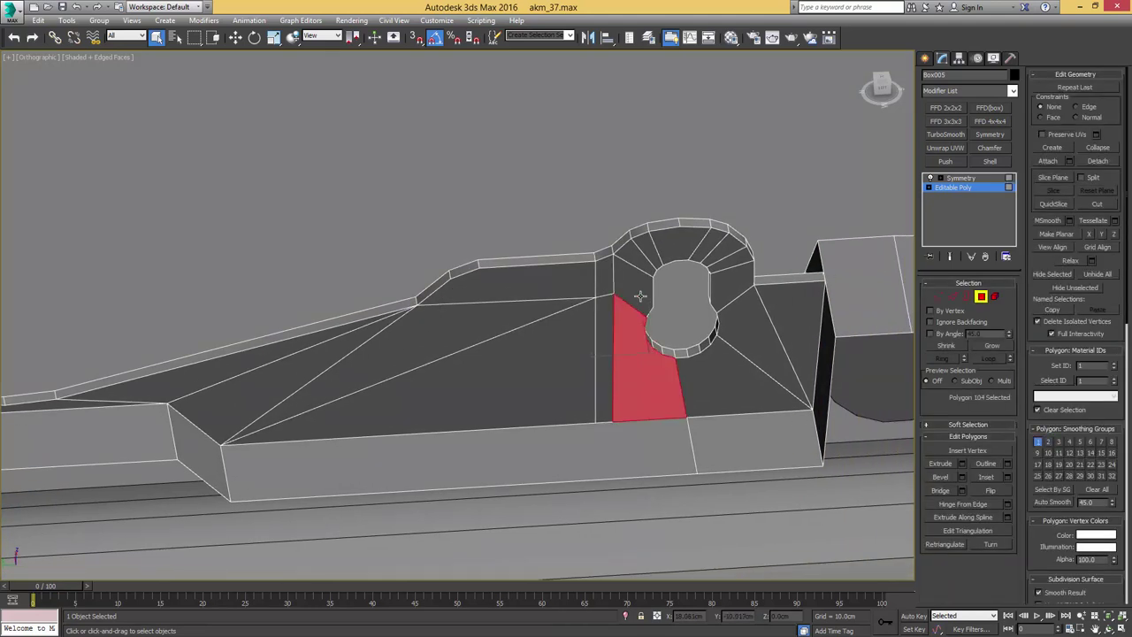
ctrl+click(641, 296)
ctrl+click(637, 263)
ctrl+click(648, 252)
ctrl+click(672, 247)
ctrl+click(708, 248)
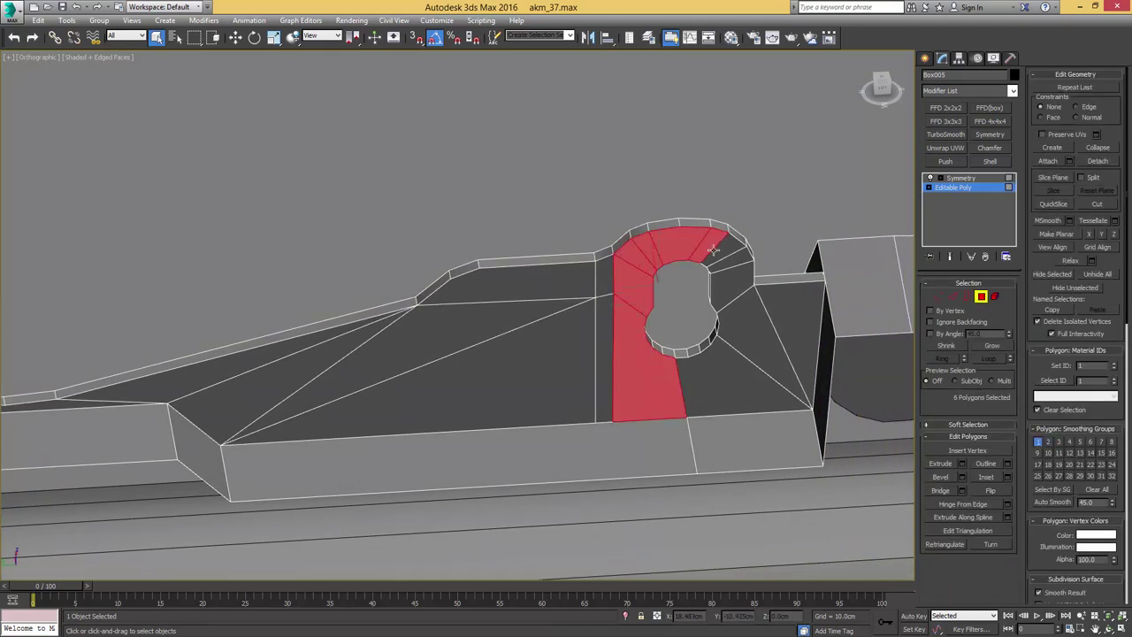
ctrl+click(727, 251)
ctrl+click(739, 264)
ctrl+click(735, 287)
ctrl+click(751, 336)
ctrl+click(725, 366)
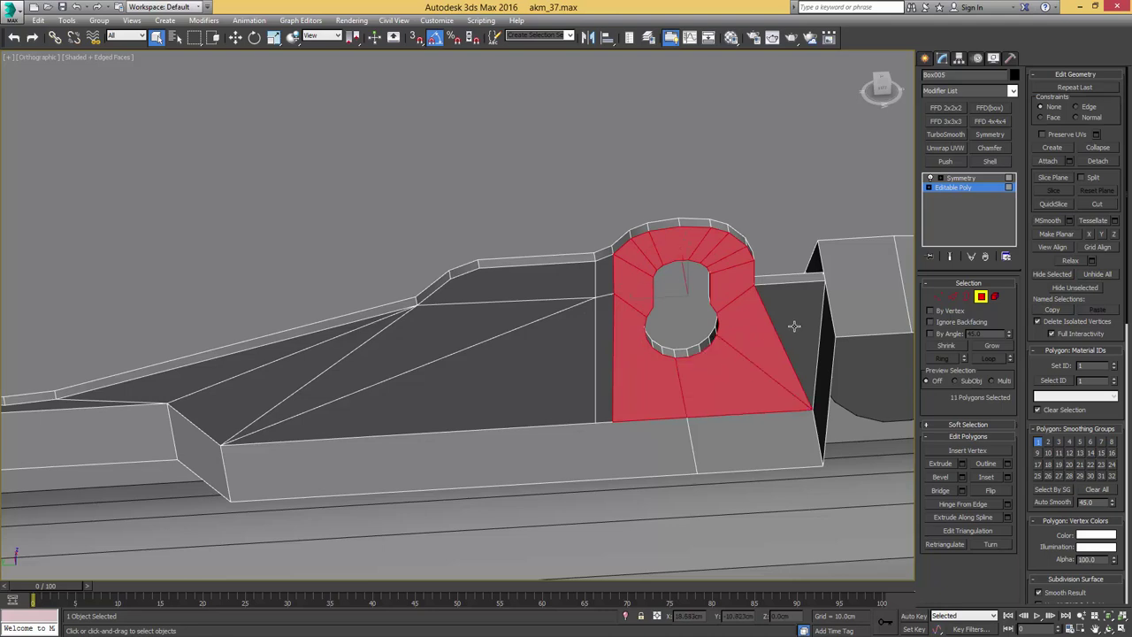
ctrl+click(794, 327)
alt+middle_drag(794, 326, 804, 369)
key(w)
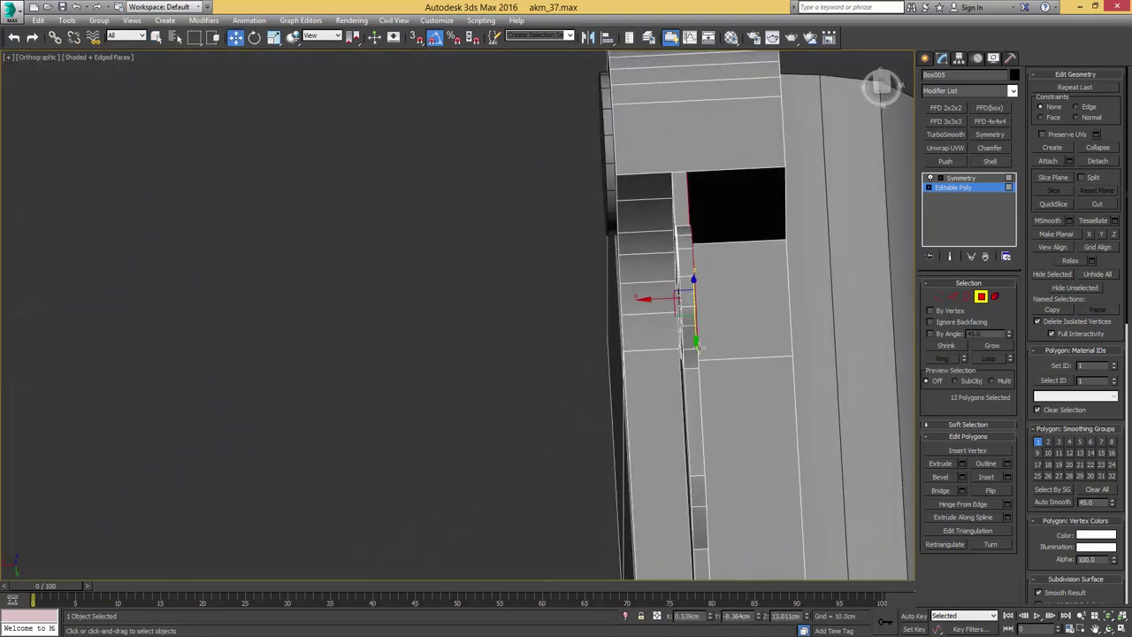
alt+middle_drag(698, 347, 651, 304)
drag(650, 297, 678, 299)
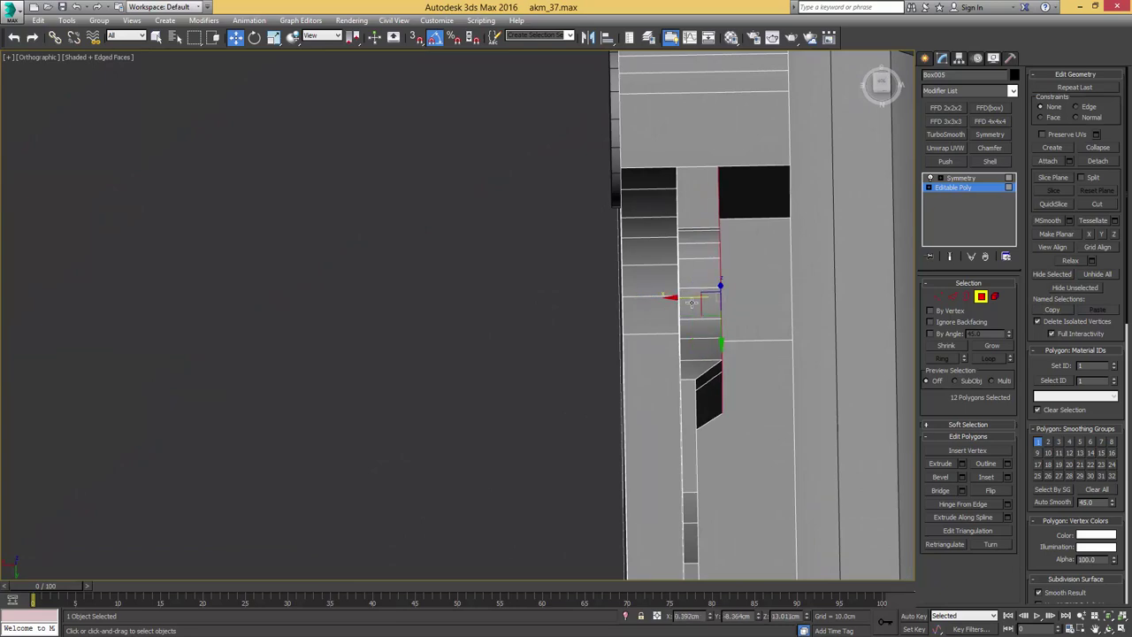
- Connect the thickened wall's upper end corner to the first centre-line vertex of the curved end's top face
alt+middle_drag(738, 316, 580, 362)
key(1)
key(q)
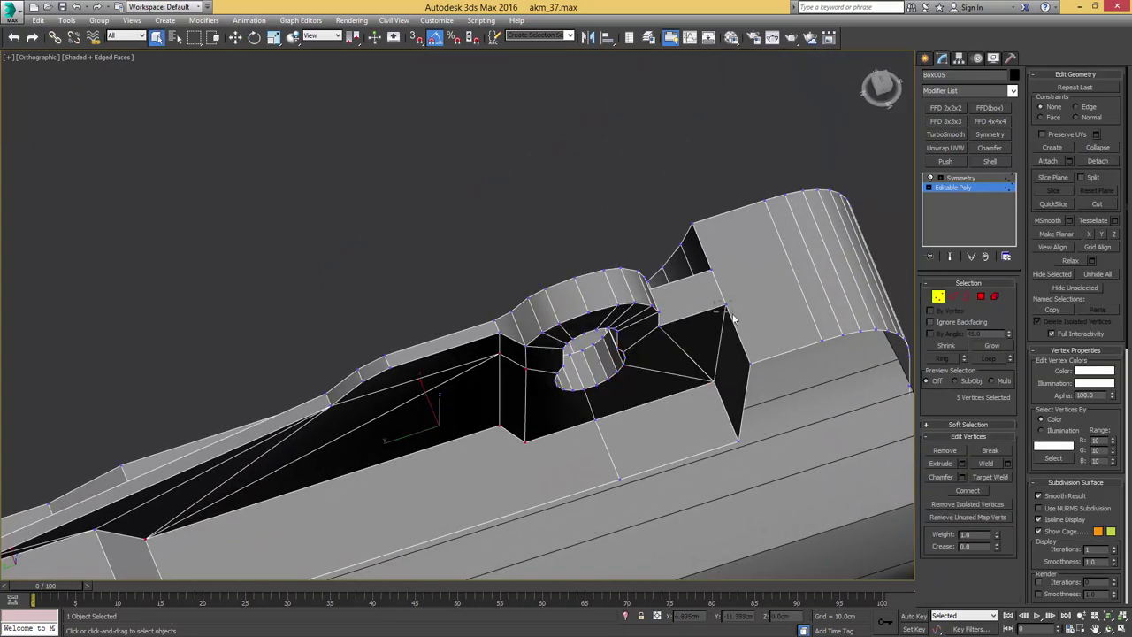
click(726, 306)
ctrl+click(822, 341)
key(ctrl+shift+e)
- Examine the mirrored sight block and the curved end's opening in the ar10100-5-BD reference photo
alt+middle_drag(758, 358, 801, 326)
scroll(801, 326, down, 3)
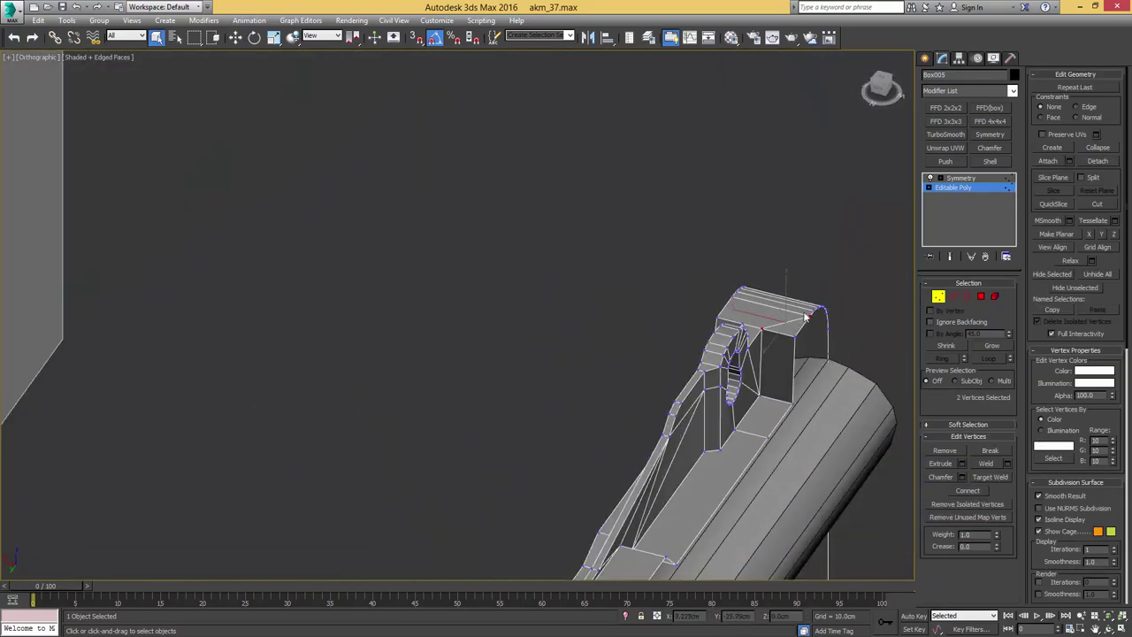
key(1)
click(975, 180)
alt+middle_drag(840, 274, 834, 234)
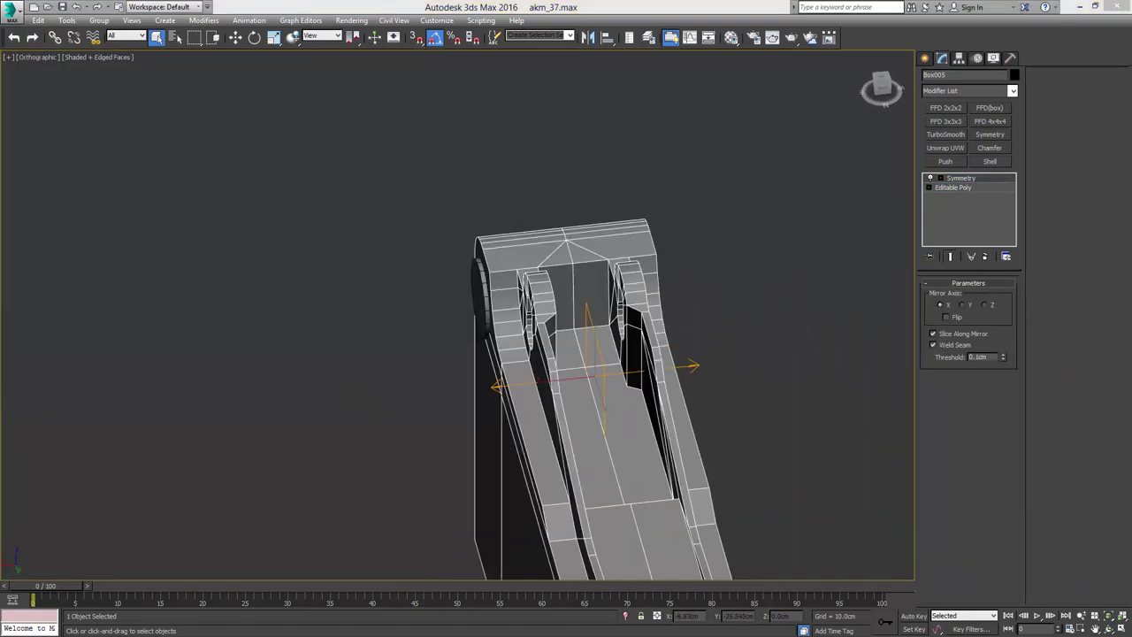
drag(1131, 148, 893, 125)
scroll(915, 311, up, 2)
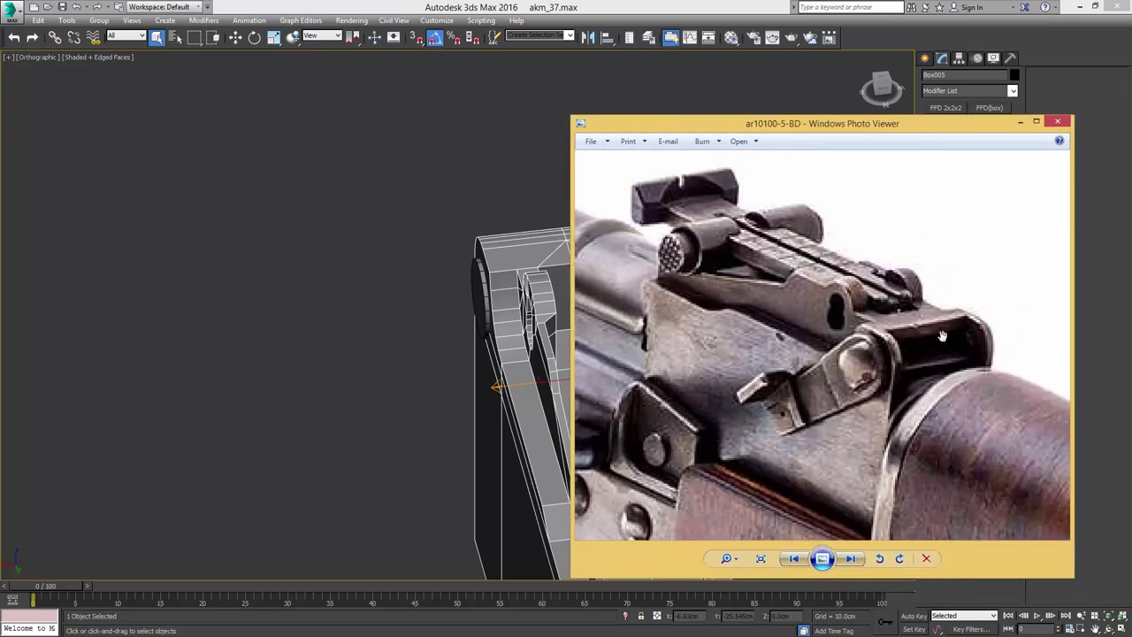
key(alt+Tab)
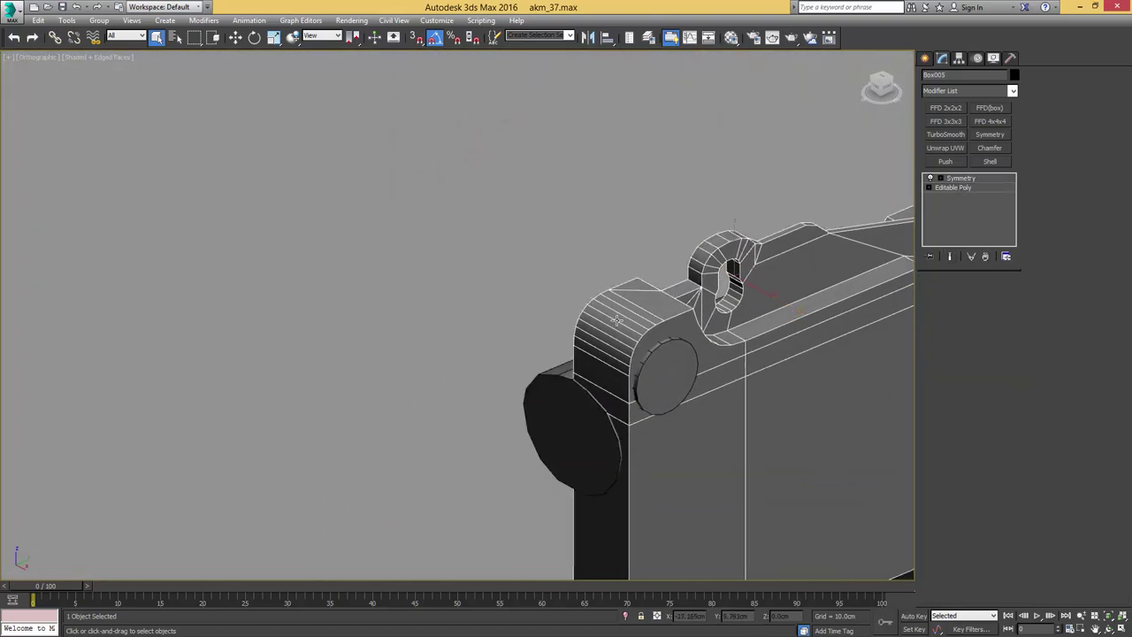
- Connect the nine cross edges of the curved end with a new edge loop and move it about 0.4 cm toward the outer side
click(953, 187)
key(4)
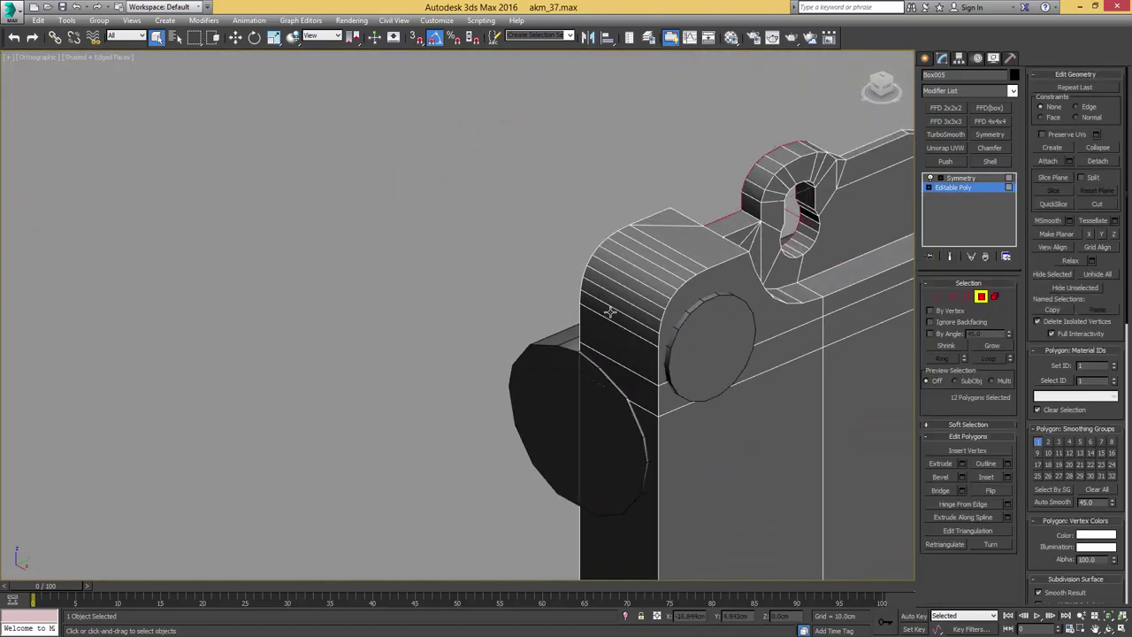
click(613, 302)
ctrl+click(626, 293)
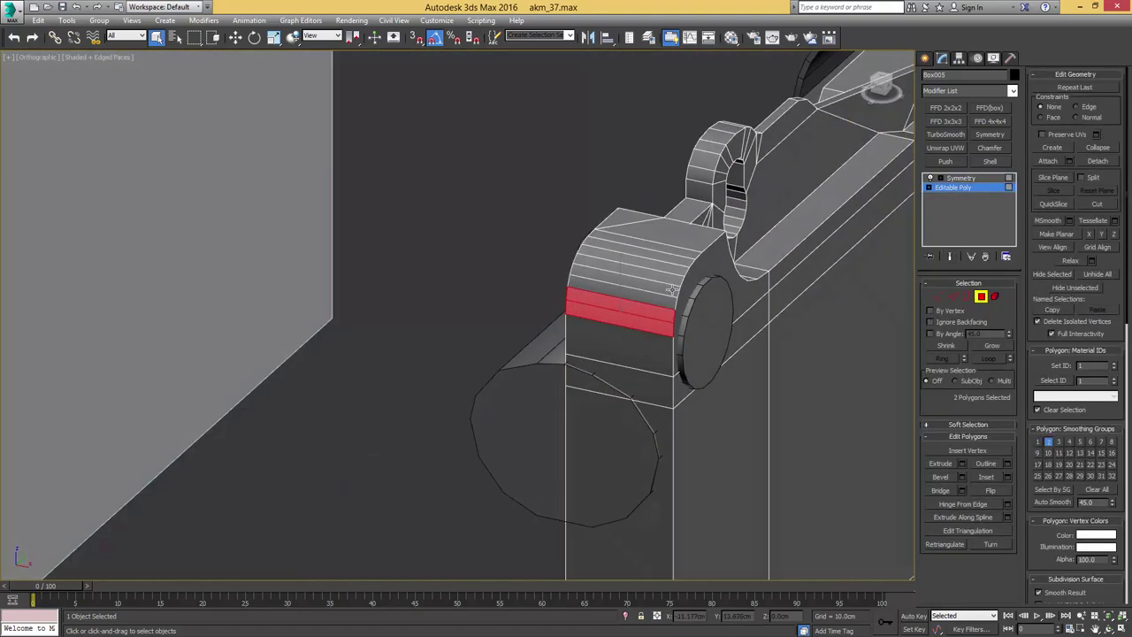
key(2)
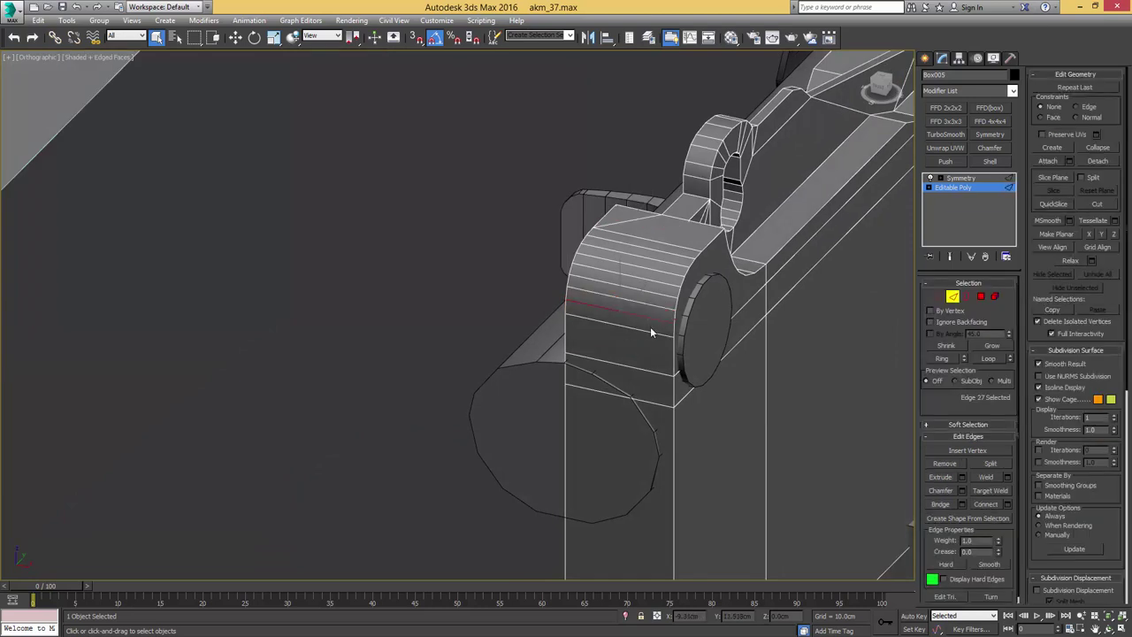
ctrl+click(657, 306)
ctrl+click(683, 249)
middle_drag(704, 240, 688, 280)
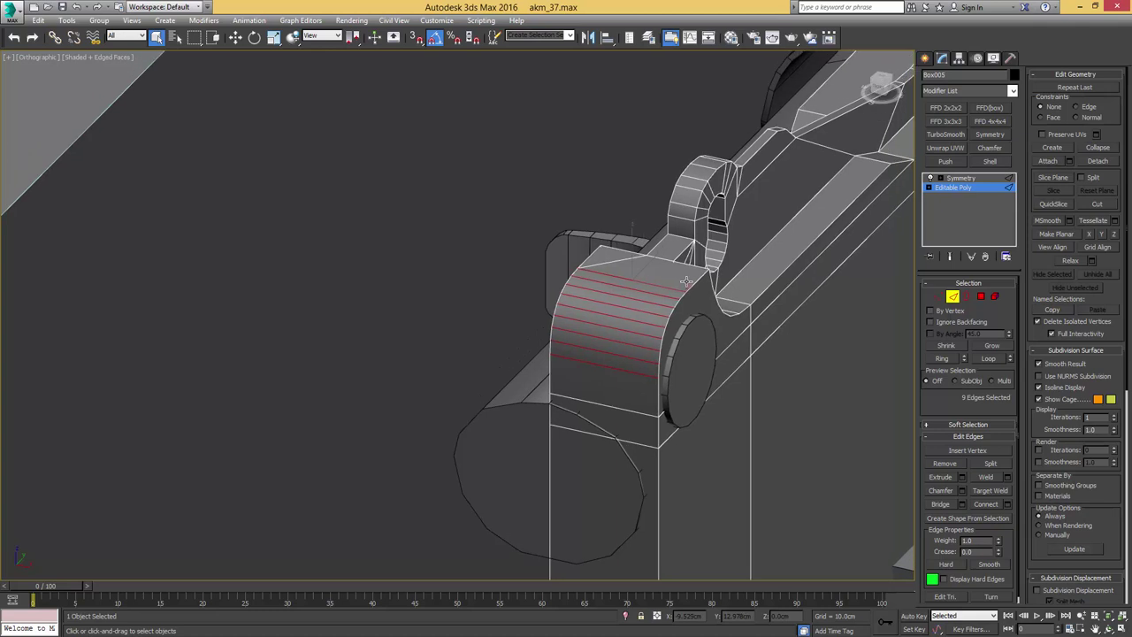
key(ctrl+shift+e)
key(w)
drag(648, 327, 674, 329)
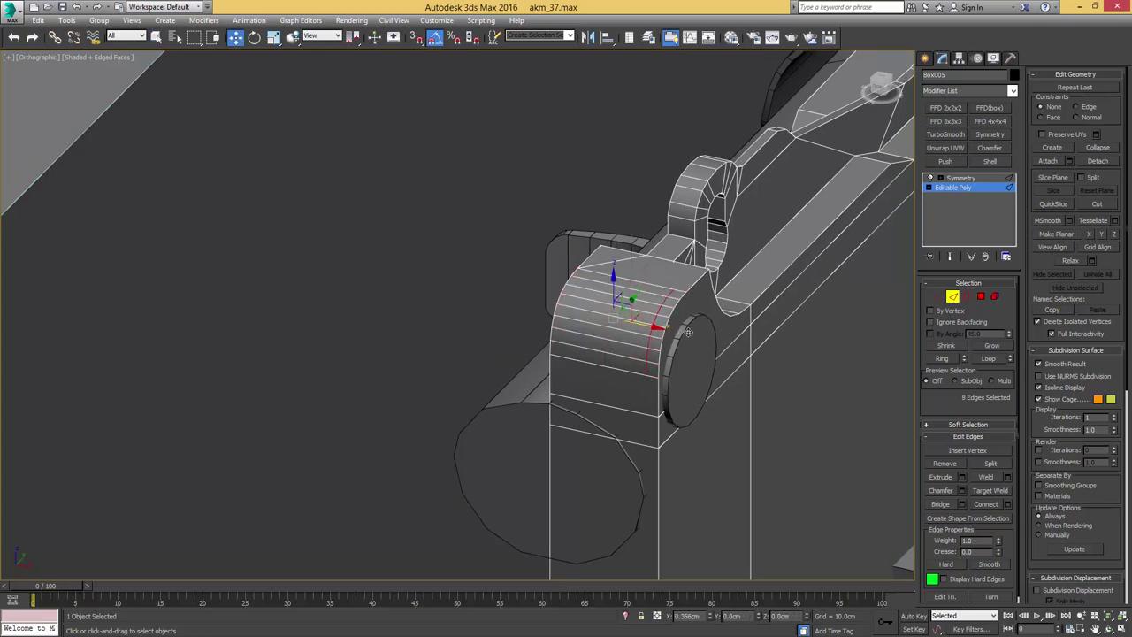
- Delete the eight curved end polygons between the new edge loop and the centre line, keeping the narrow outer rim
key(4)
alt+click(653, 368)
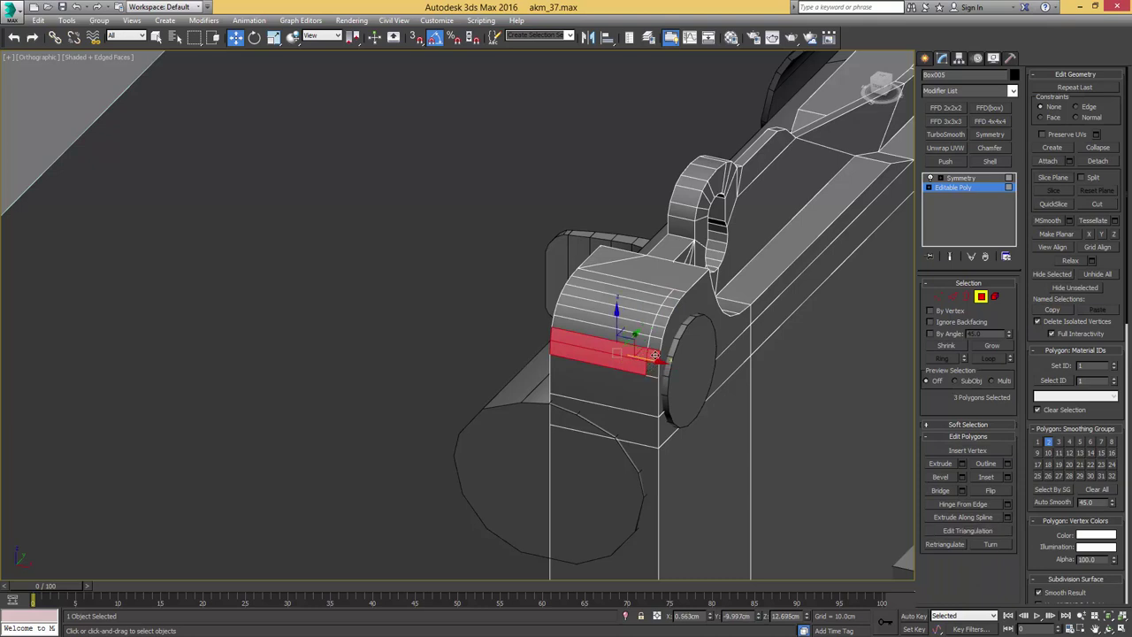
alt+click(652, 357)
key(q)
ctrl+click(630, 338)
ctrl+click(634, 328)
ctrl+click(638, 320)
ctrl+click(643, 306)
ctrl+click(647, 300)
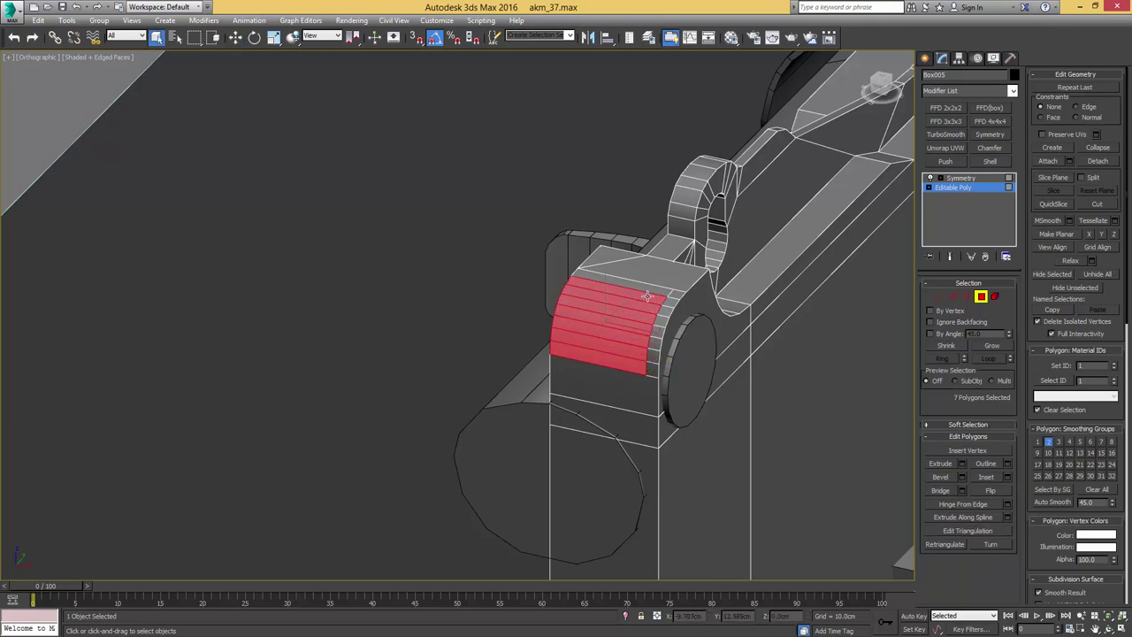
ctrl+click(650, 290)
alt+middle_drag(650, 291, 666, 301)
key(Delete)
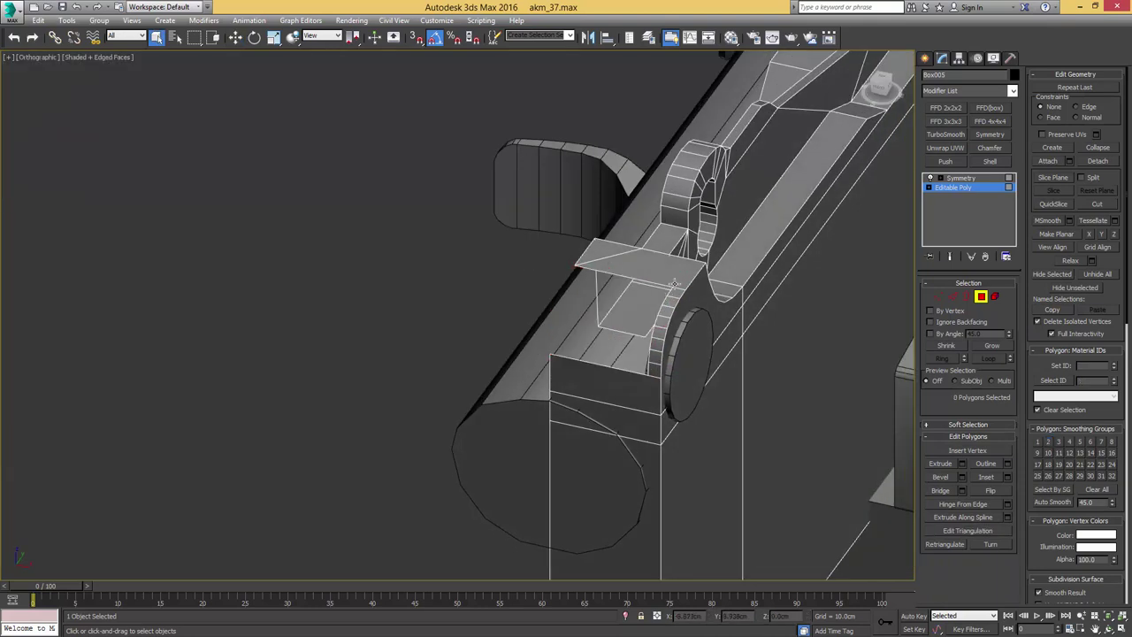
- Connect the rim's lowest inner vertex to the outer corner vertex just below it
key(1)
key(ctrl+shift+e)
middle_drag(652, 381, 683, 323)
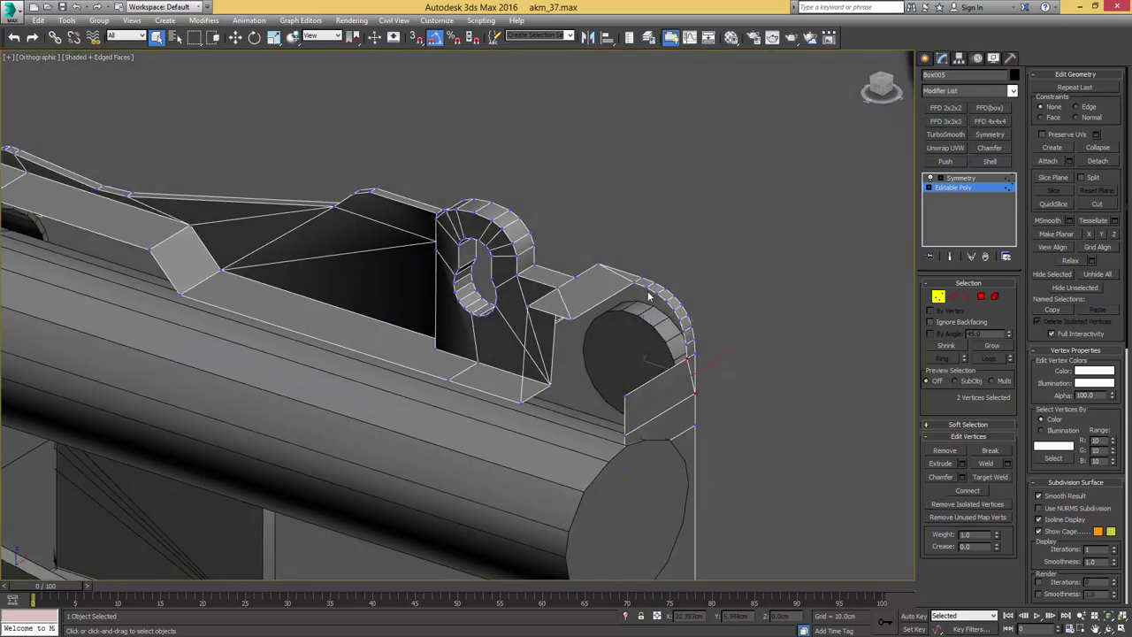
- Extrude the curved rim's inner edges into the opening and merge them at one vertex to fill the side
key(2)
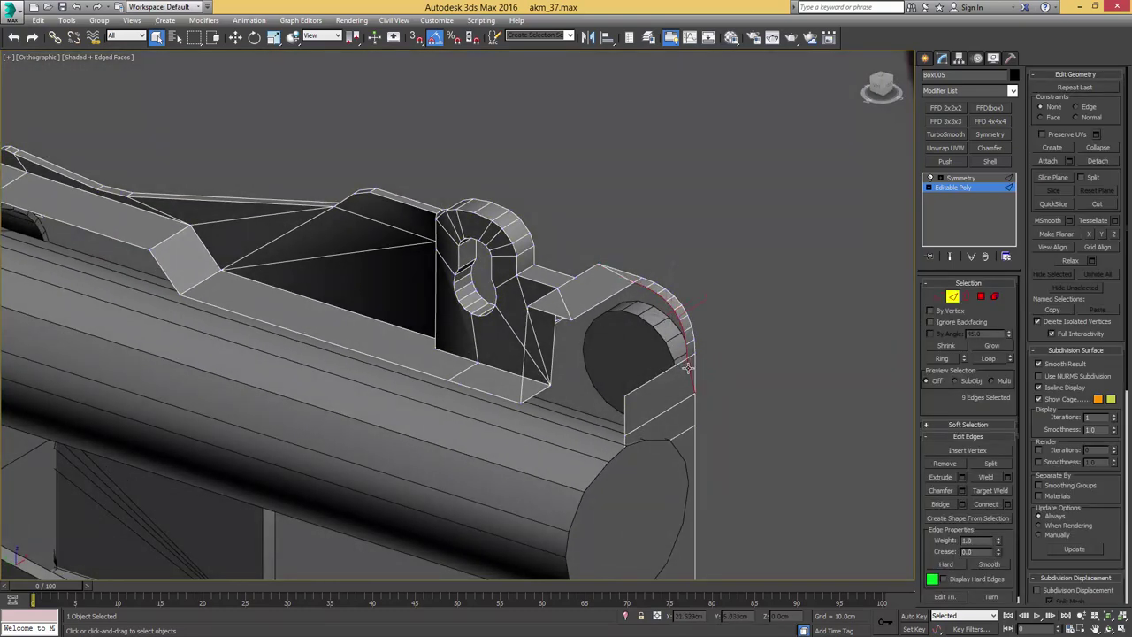
alt+click(688, 368)
alt+middle_drag(688, 366, 664, 301)
key(w)
shift+drag(651, 296, 628, 318)
click(647, 319)
- Extrude the end wall's upper edge inward as a pocket floor and target weld its inner corner to the side fan's vertex
alt+middle_drag(649, 318, 648, 375)
scroll(617, 262, up, 3)
key(1)
key(F3)
click(649, 380)
shift+drag(590, 381, 512, 317)
key(1)
key(ctrl+shift+w)
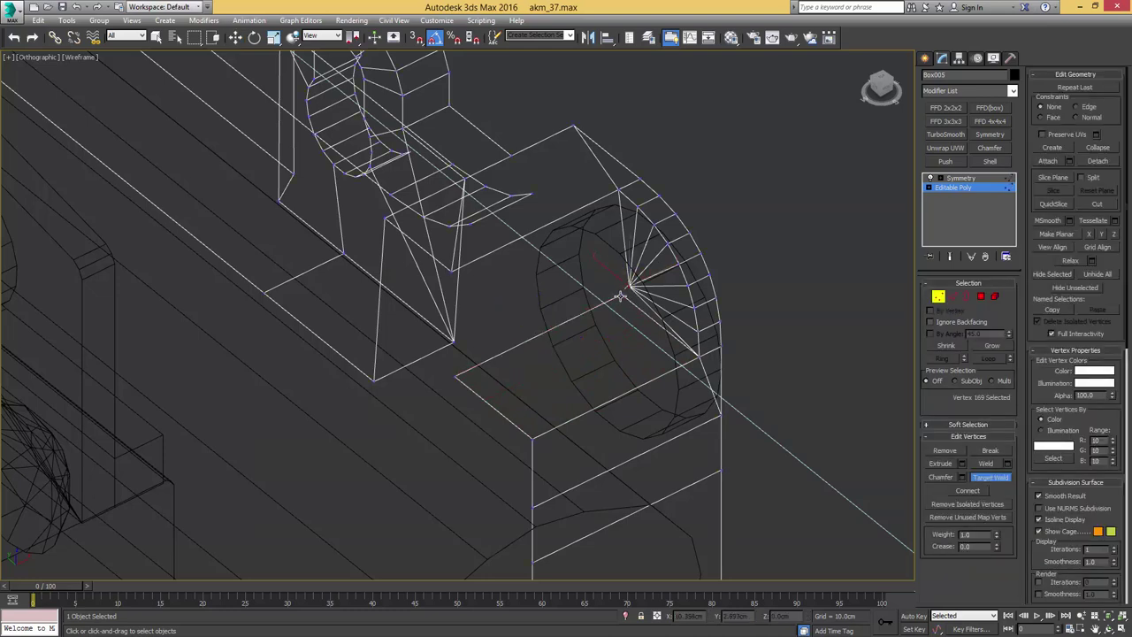
click(621, 295)
- Bridge the pocket floor's inner edge to the top face's edge to form the pocket's back wall
middle_drag(583, 293, 634, 324)
key(2)
key(q)
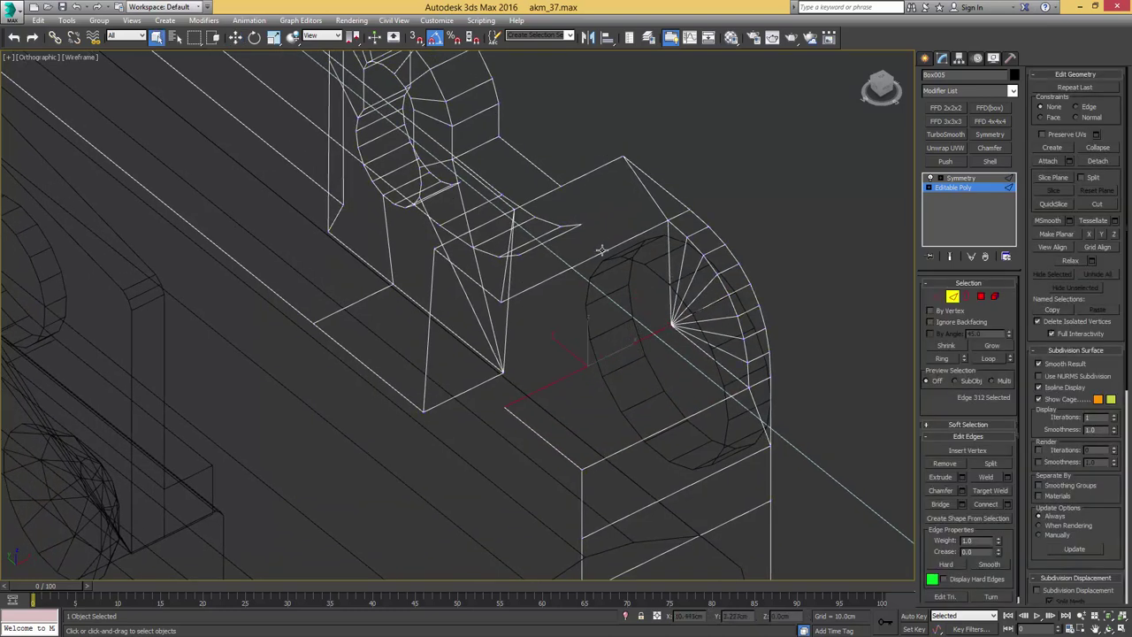
ctrl+click(600, 250)
key(F3)
click(939, 504)
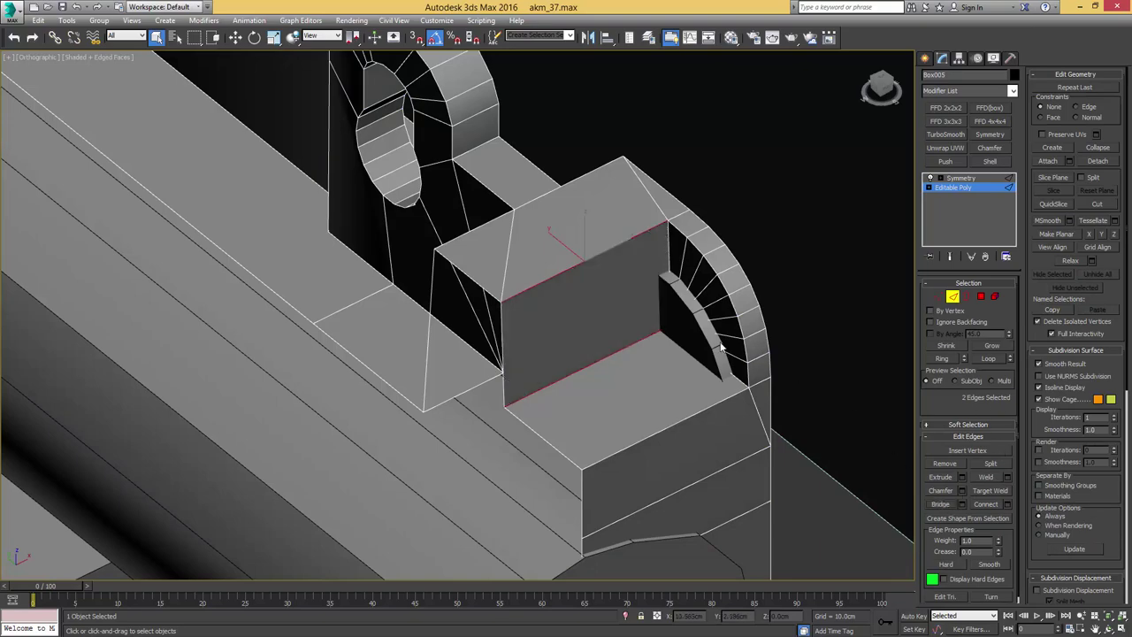
- Move the pocket floor's inner edge deeper into the block toward the keyhole
scroll(743, 336, down, 4)
alt+middle_drag(733, 334, 712, 351)
click(703, 343)
scroll(701, 345, up, 5)
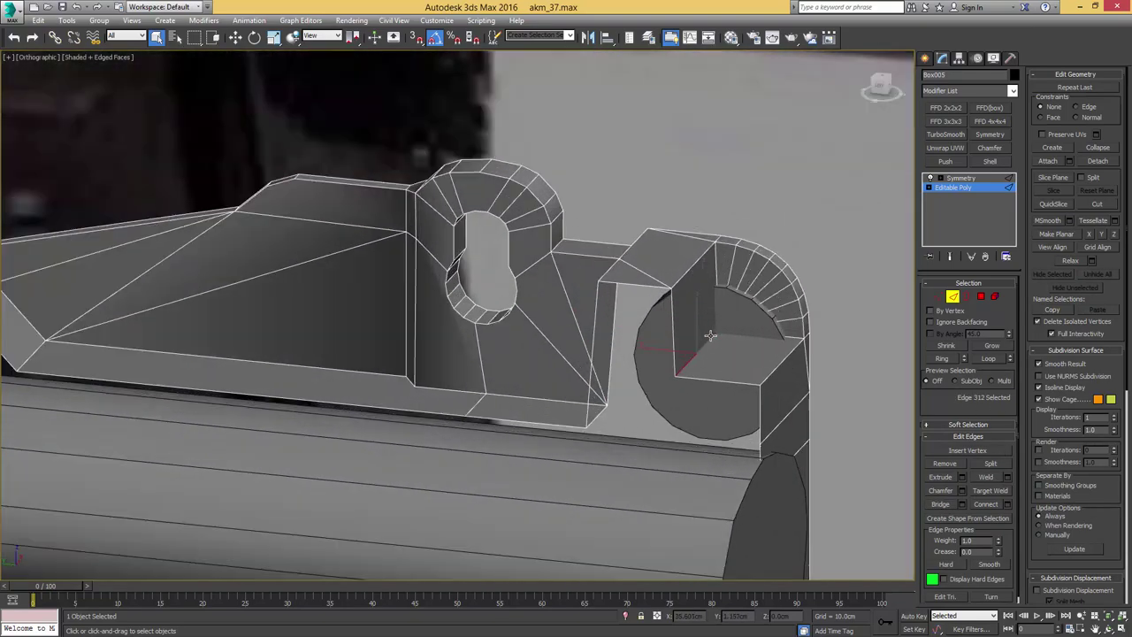
key(w)
mouse_move(673, 343)
mouse_down()
mouse_move(664, 349)
mouse_move(685, 341)
mouse_up()
key(ctrl+shift+c)
key(2)
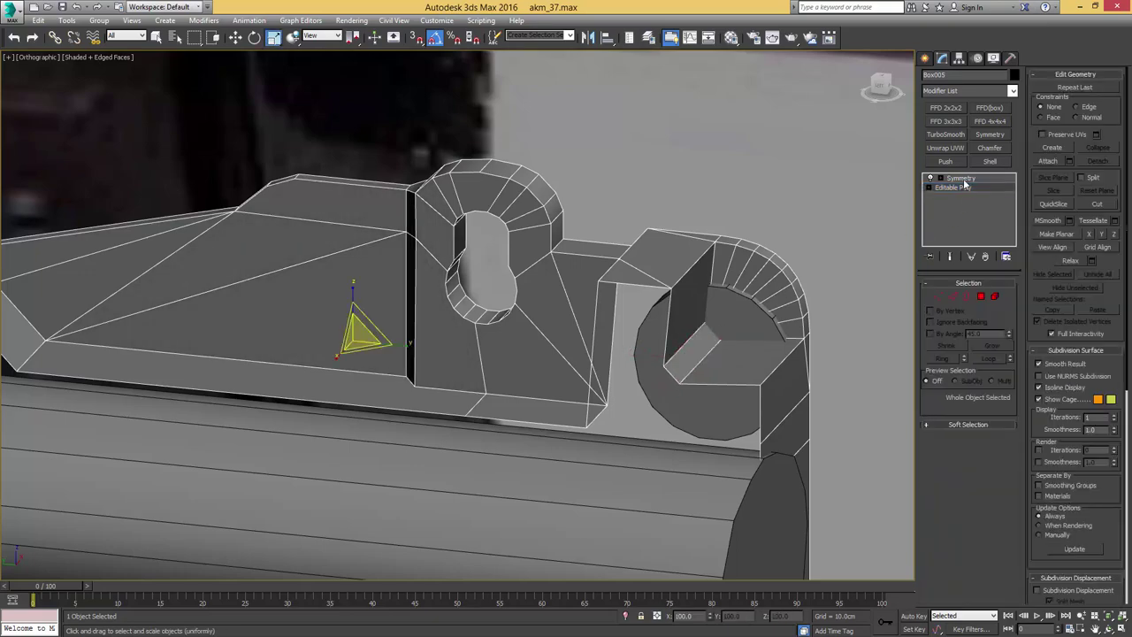
- Examine the mirrored sight block with and without edged faces next to the rifle reference photo
click(961, 179)
scroll(735, 258, down, 3)
key(F4)
scroll(734, 261, down, 4)
alt+middle_drag(733, 261, 551, 250)
key(F4)
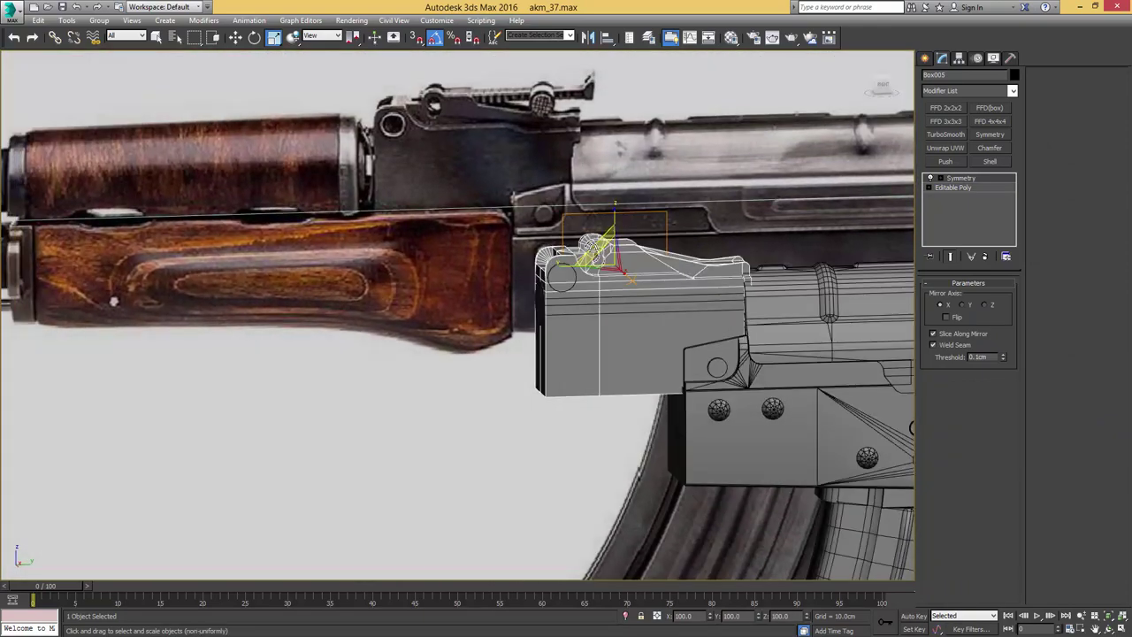
scroll(718, 246, up, 5)
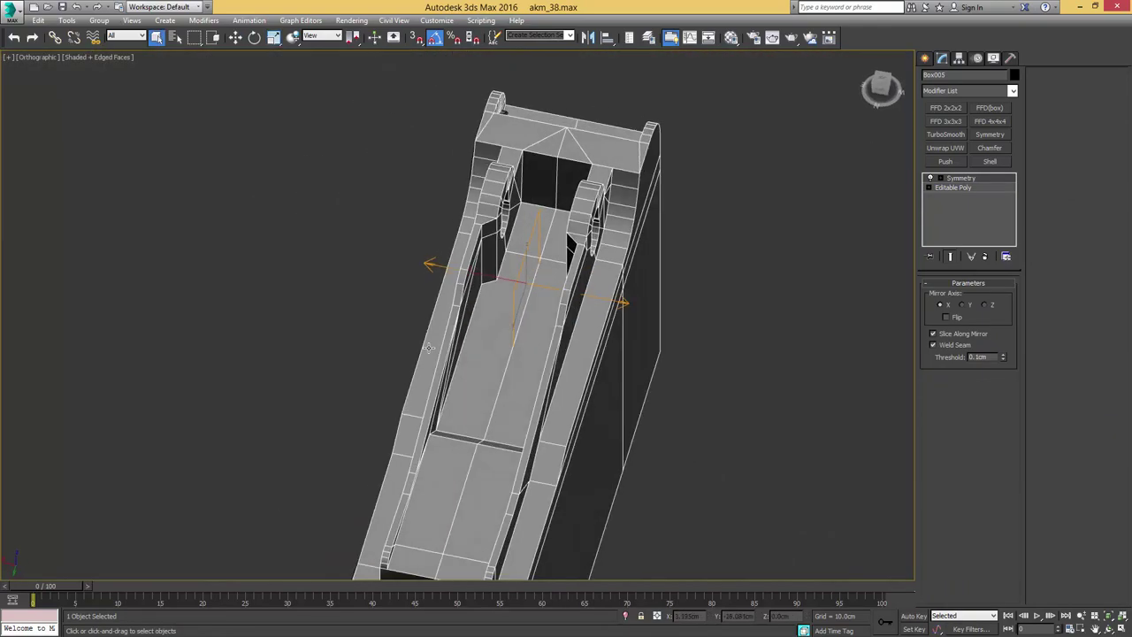
- Clone the two channel floor polygons beside and beyond the keyhole about 0.75 cm upward as a separate object
key(w)
alt+middle_drag(522, 310, 575, 334)
click(963, 190)
key(4)
key(q)
click(563, 337)
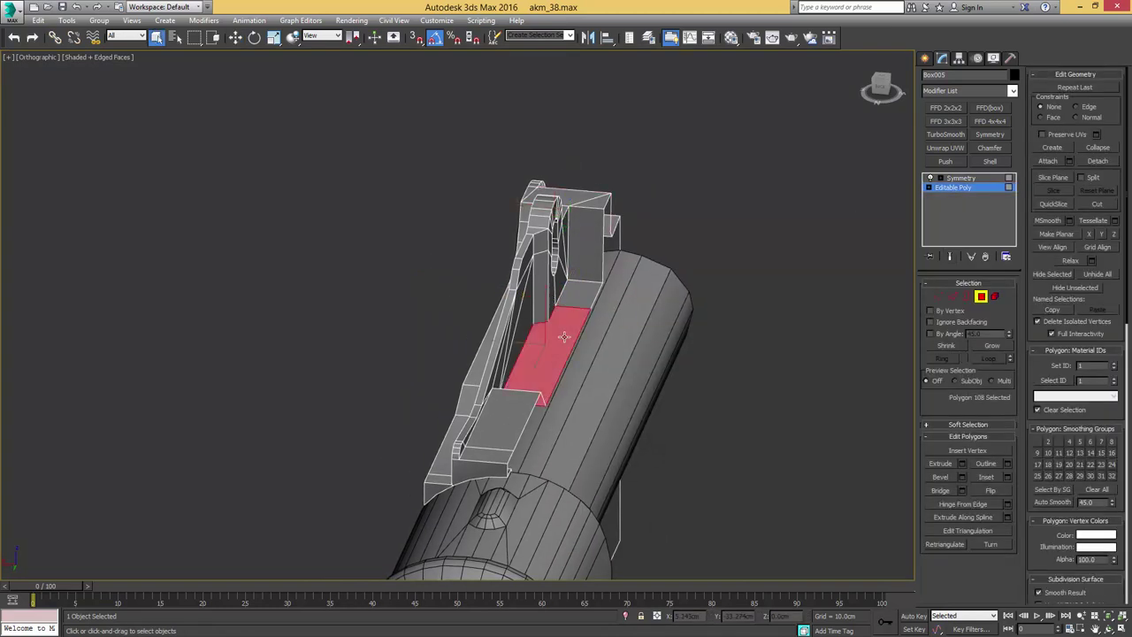
ctrl+click(583, 306)
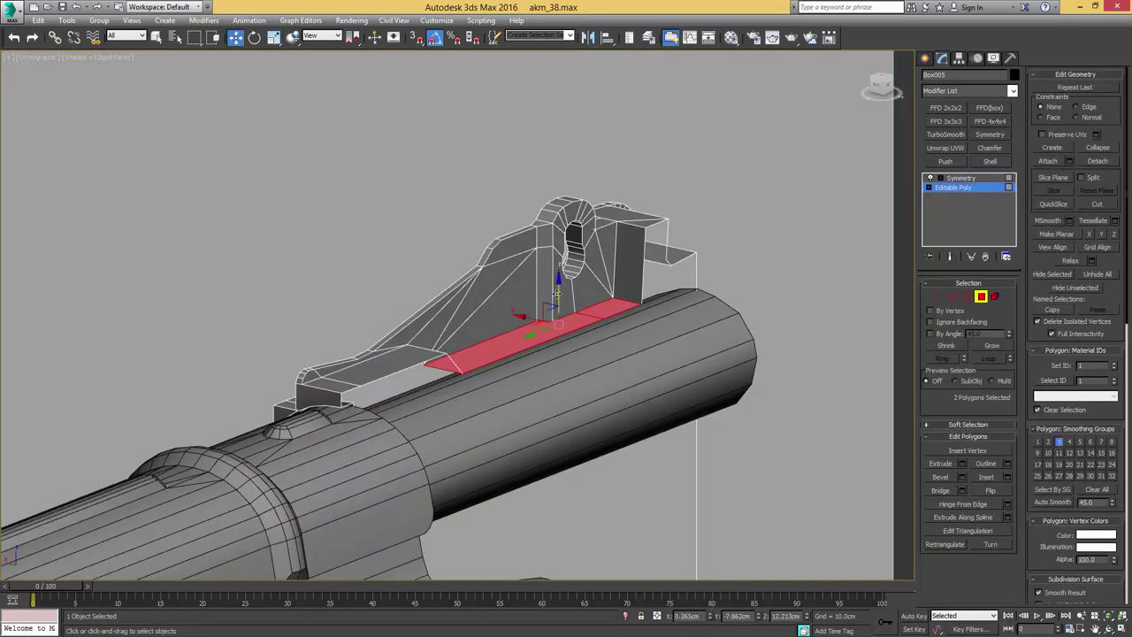
shift+drag(556, 294, 556, 232)
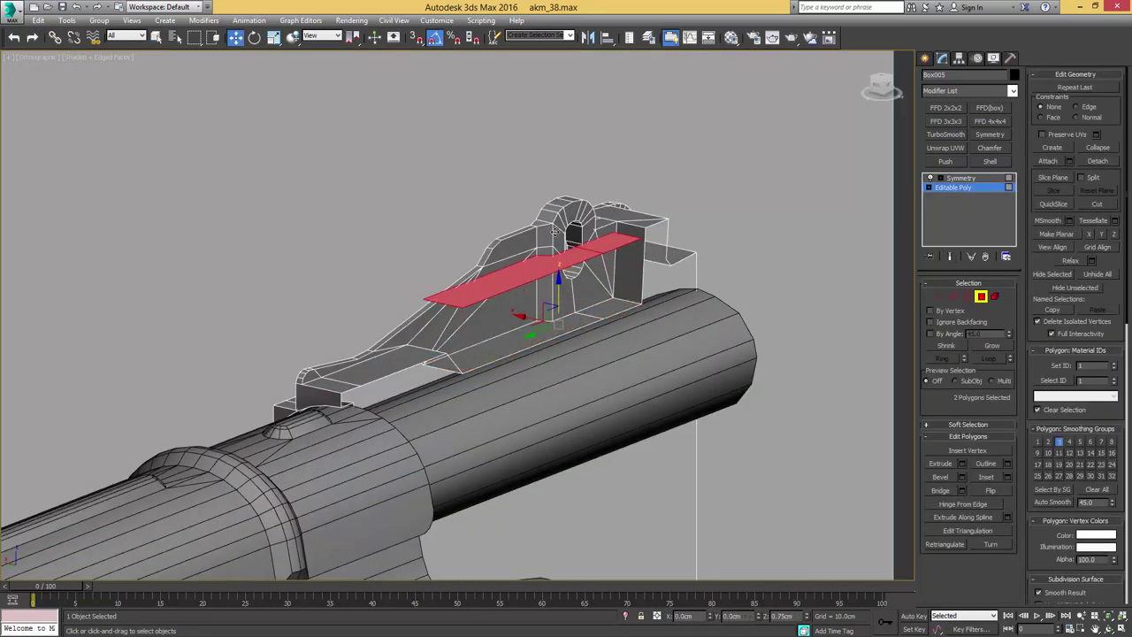
click(606, 334)
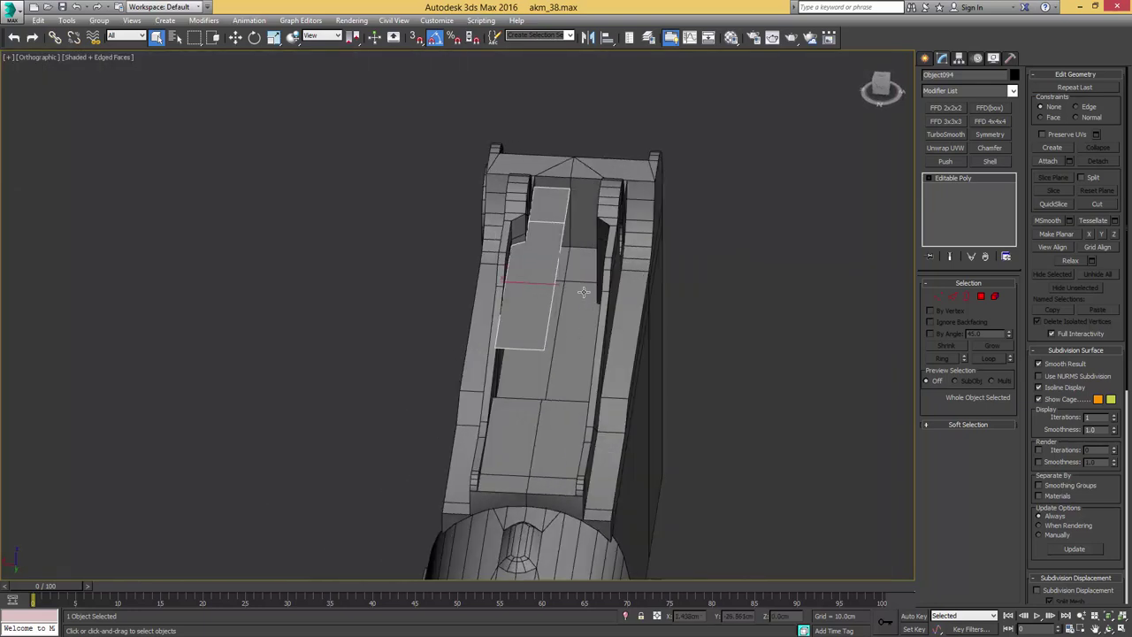
- Mirror the cloned channel strip across the block's centre with Symmetry and narrow it to about 95% of its width
key(w)
click(991, 136)
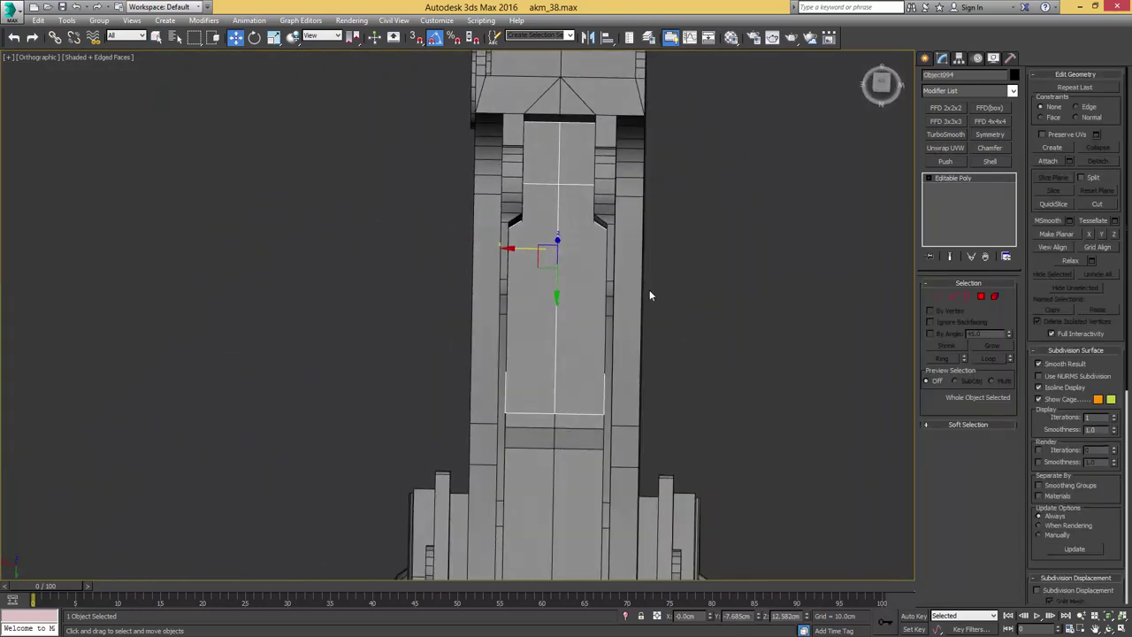
key(r)
drag(605, 250, 589, 256)
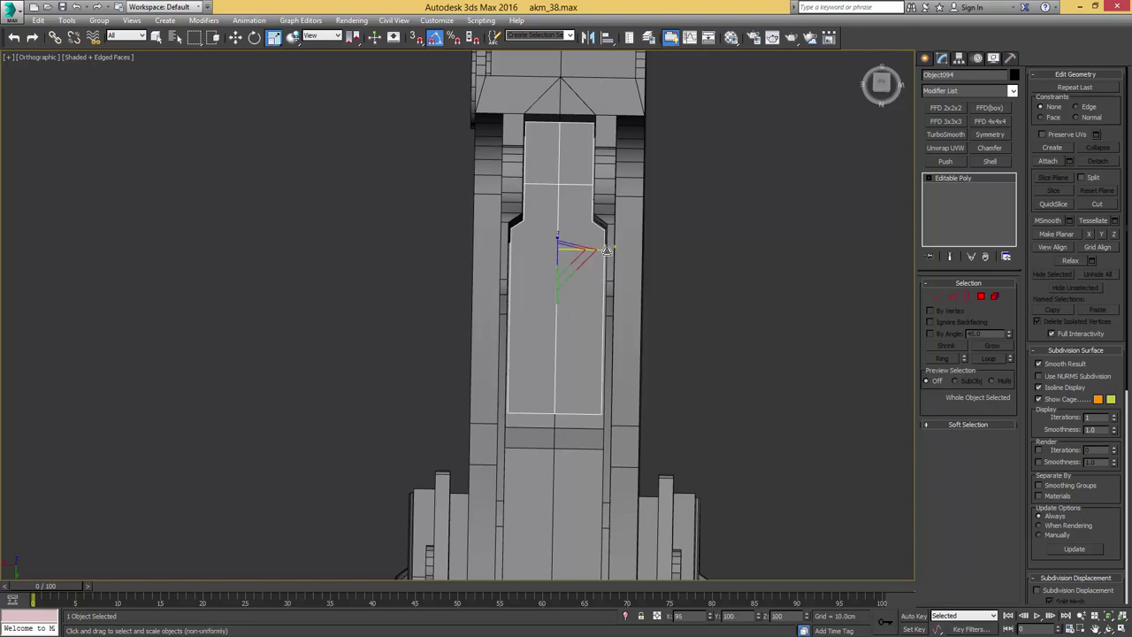
- Raise the mirrored strip about 0.2 cm in Z to lie along the top of the sight block
alt+middle_drag(633, 306, 551, 226)
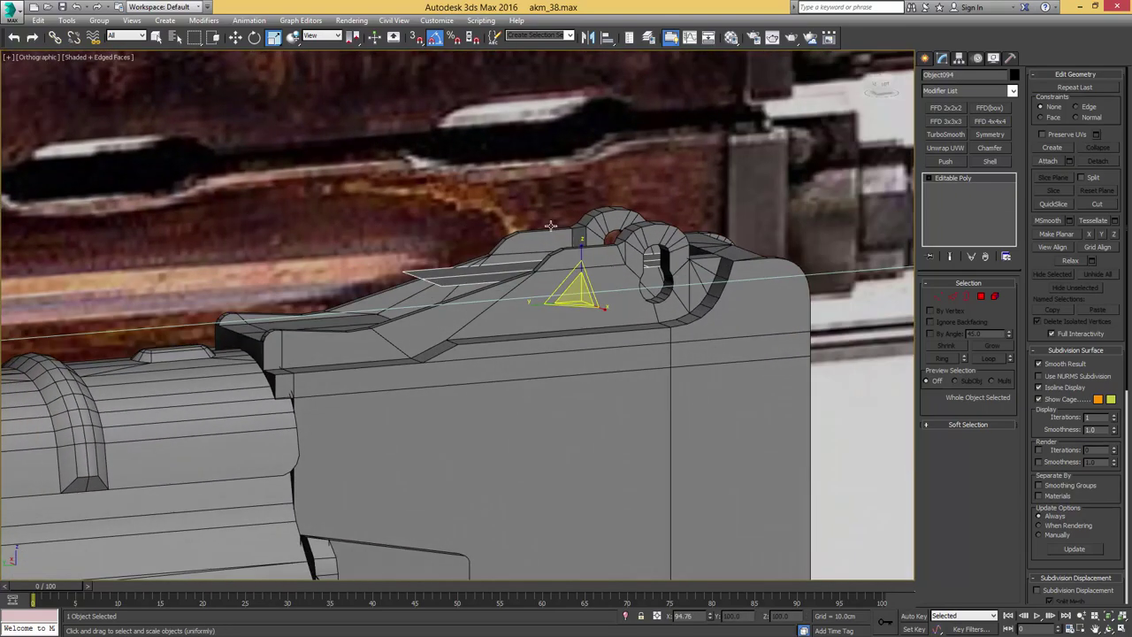
key(w)
drag(581, 267, 581, 246)
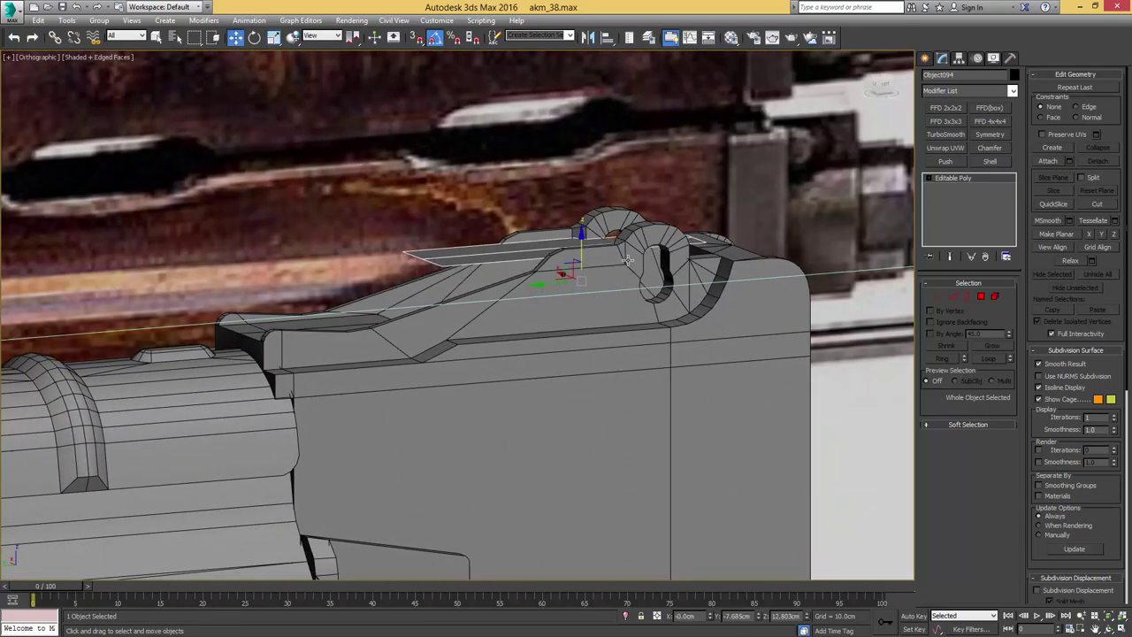
- Lower the sight block's upper vertices around the keyhole lug and raised shoulder by about 0.1 cm to match the side reference
key(q)
click(610, 272)
middle_drag(593, 271, 569, 271)
key(l)
scroll(479, 279, up, 5)
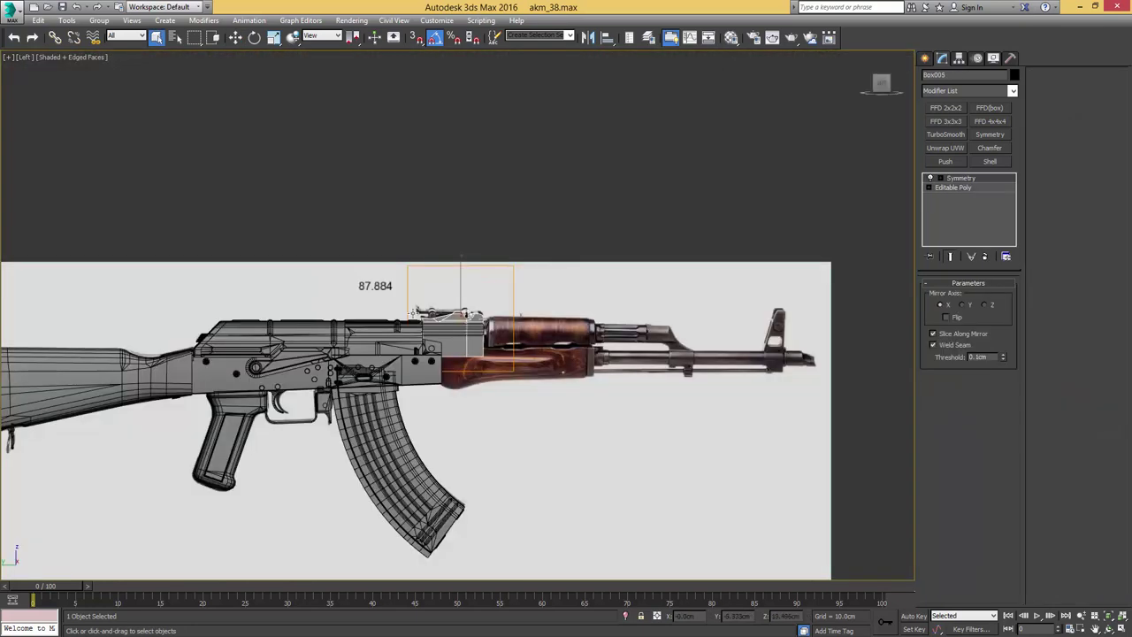
scroll(412, 312, up, 10)
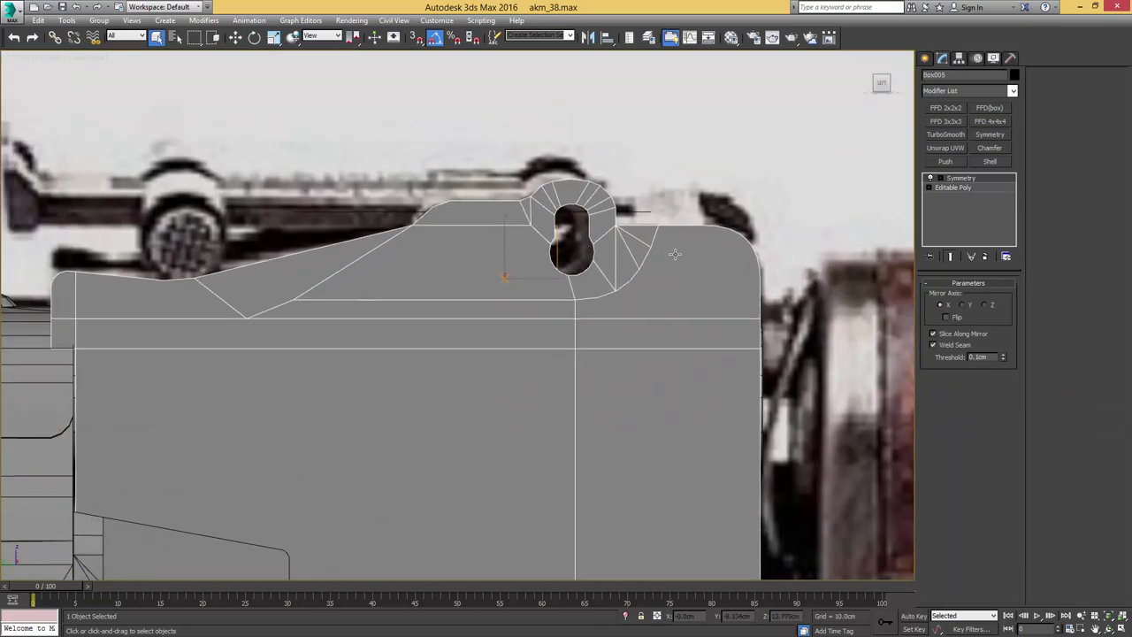
click(952, 186)
key(1)
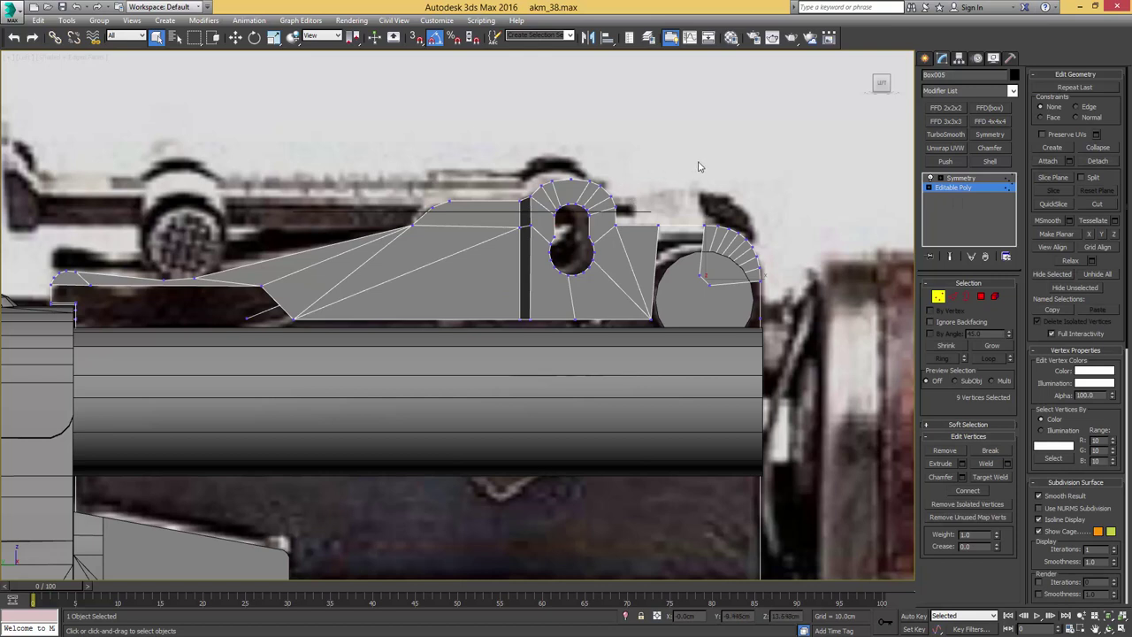
drag(380, 229, 372, 227)
key(w)
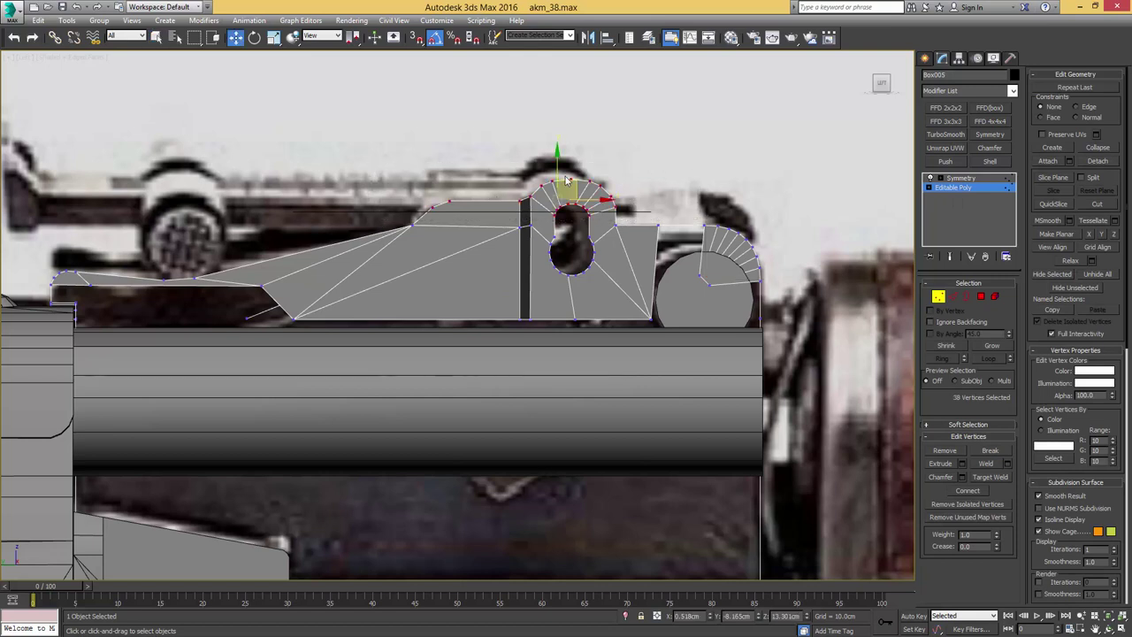
drag(556, 168, 556, 182)
- Shift the two middle vertices of the shoulder's rounded corner about 0.08 cm toward the receiver to round out the profile
middle_drag(438, 220, 547, 228)
scroll(547, 228, up, 5)
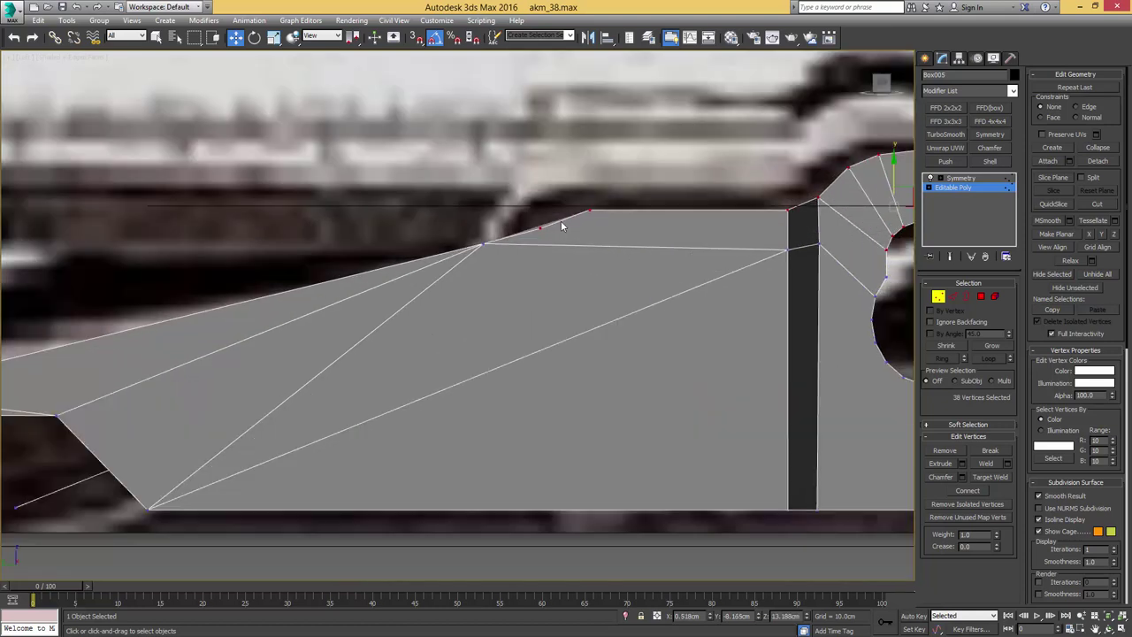
mouse_move(561, 222)
mouse_down()
mouse_move(531, 235)
mouse_move(568, 226)
mouse_up()
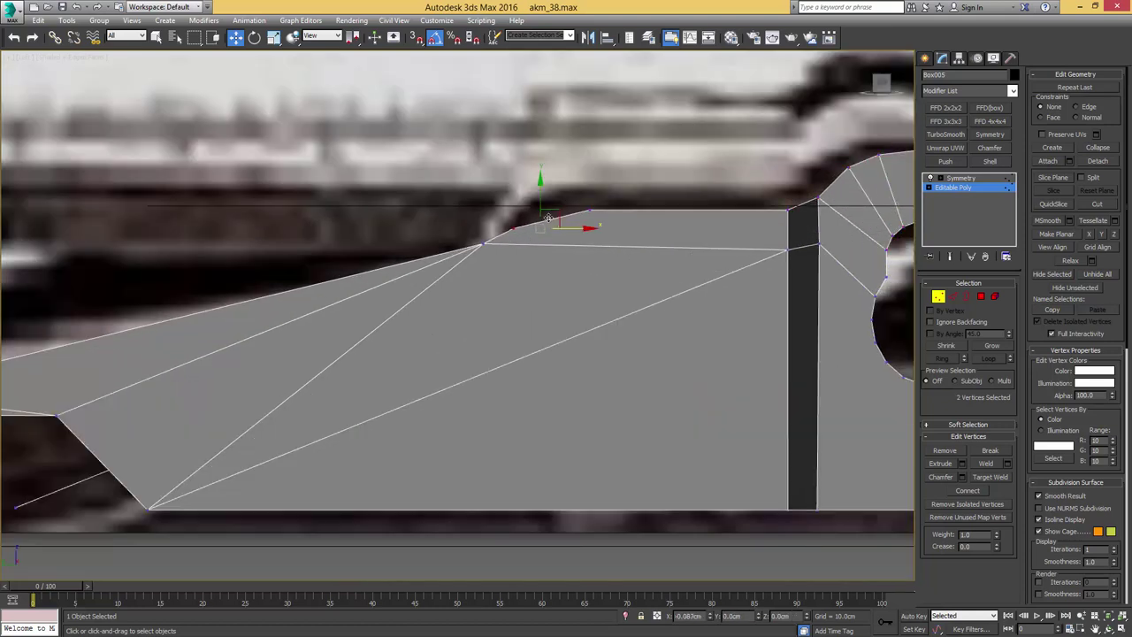
- Raise the upper vertices at the low receiver end of the sight block's side walls to follow the reference outline
scroll(530, 232, down, 4)
middle_drag(168, 273, 358, 229)
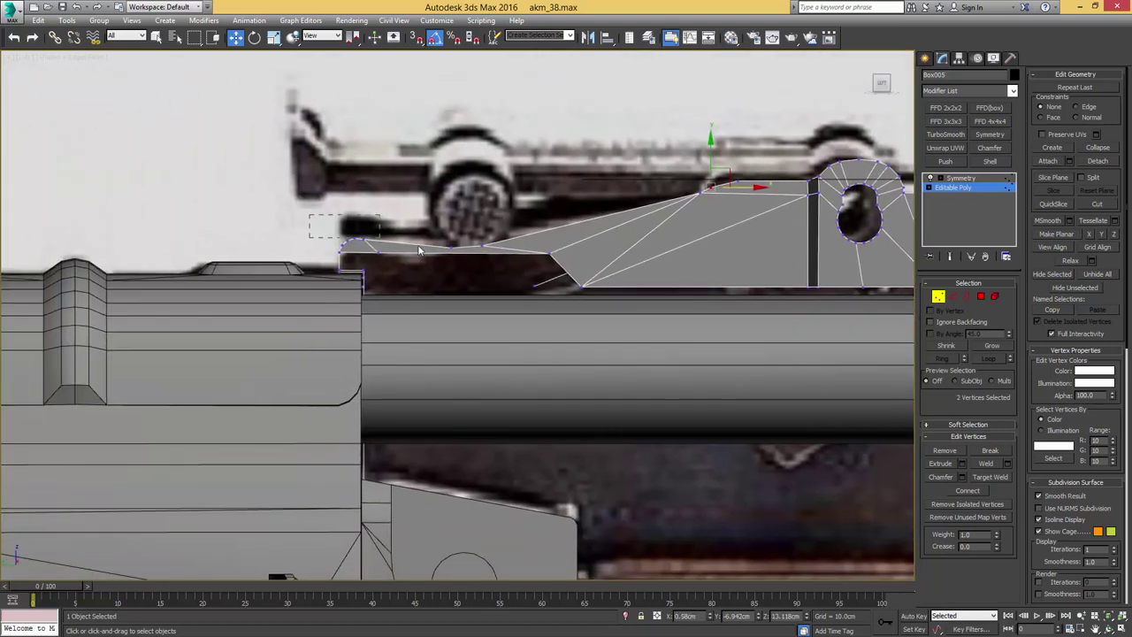
drag(513, 254, 511, 253)
drag(389, 211, 398, 194)
drag(515, 222, 442, 239)
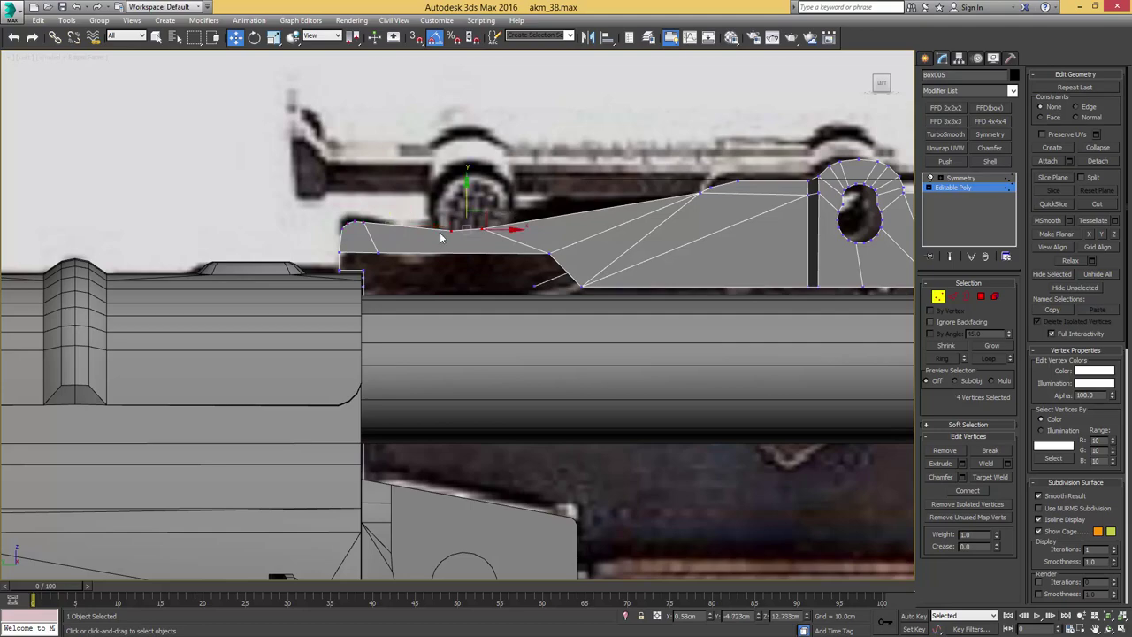
scroll(547, 227, down, 4)
middle_drag(547, 227, 493, 240)
alt+middle_drag(493, 239, 545, 237)
key(1)
- Thicken the flat sight leaf strip with a Shell of 0.2 cm inner amount and 0 outer amount
click(555, 209)
scroll(554, 187, up, 4)
click(988, 161)
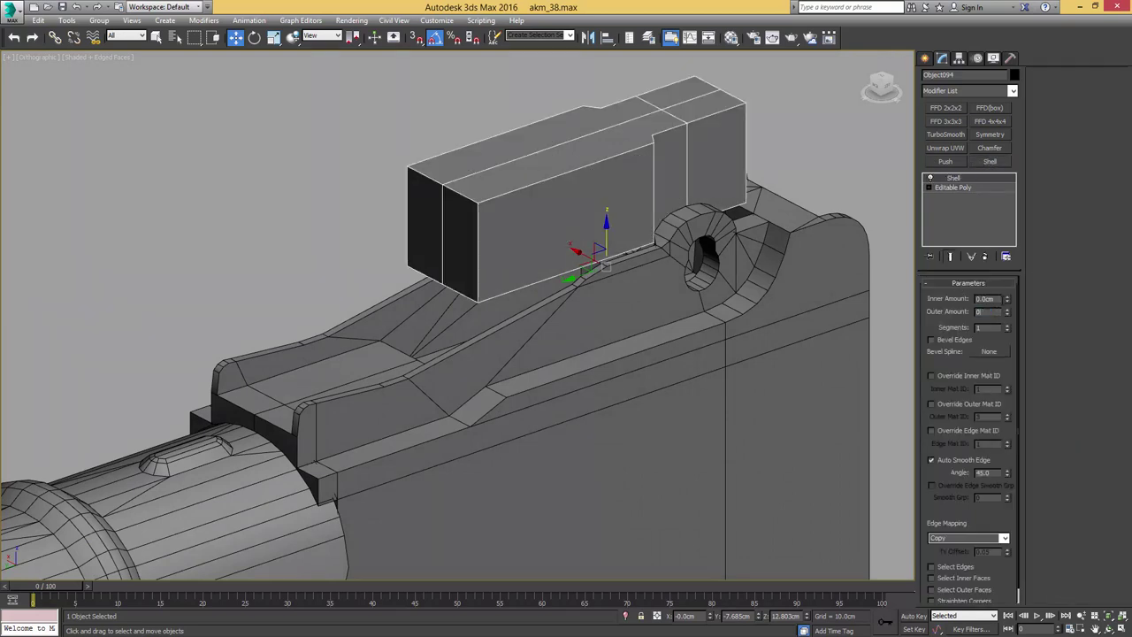
right_click(1006, 312)
drag(1008, 302, 1008, 284)
alt+middle_drag(745, 255, 729, 242)
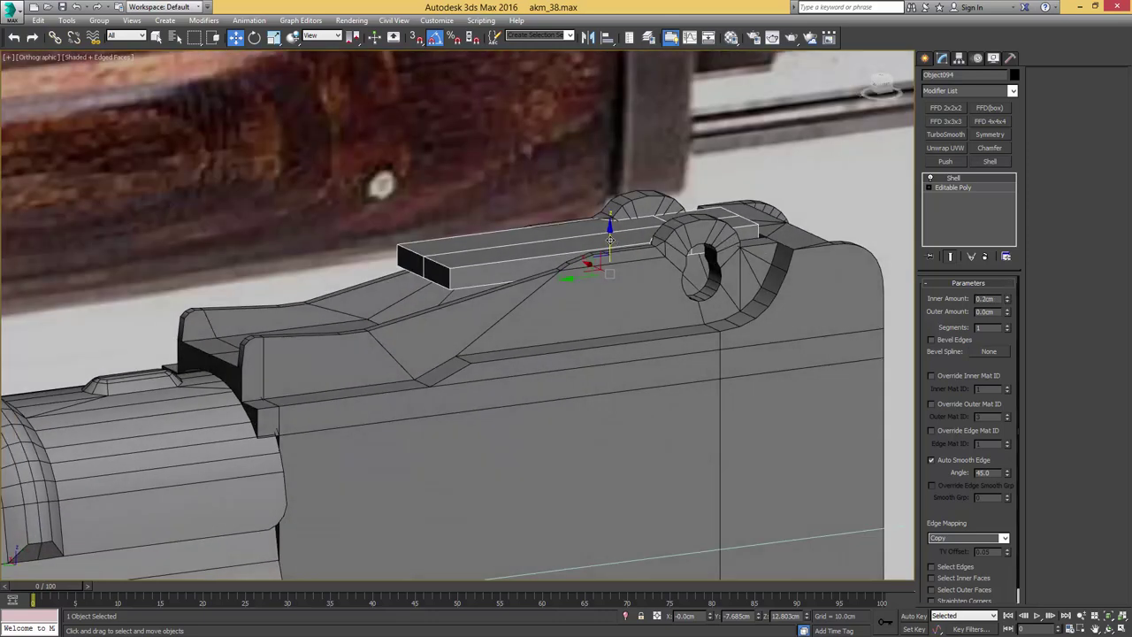
- Collapse the sight leaf to an editable poly and extend its receiver-end vertices to the upturned notch in the side reference
alt+middle_drag(610, 239, 551, 243)
key(l)
scroll(551, 243, up, 5)
middle_drag(464, 245, 676, 247)
scroll(531, 216, down, 3)
key(ctrl+e)
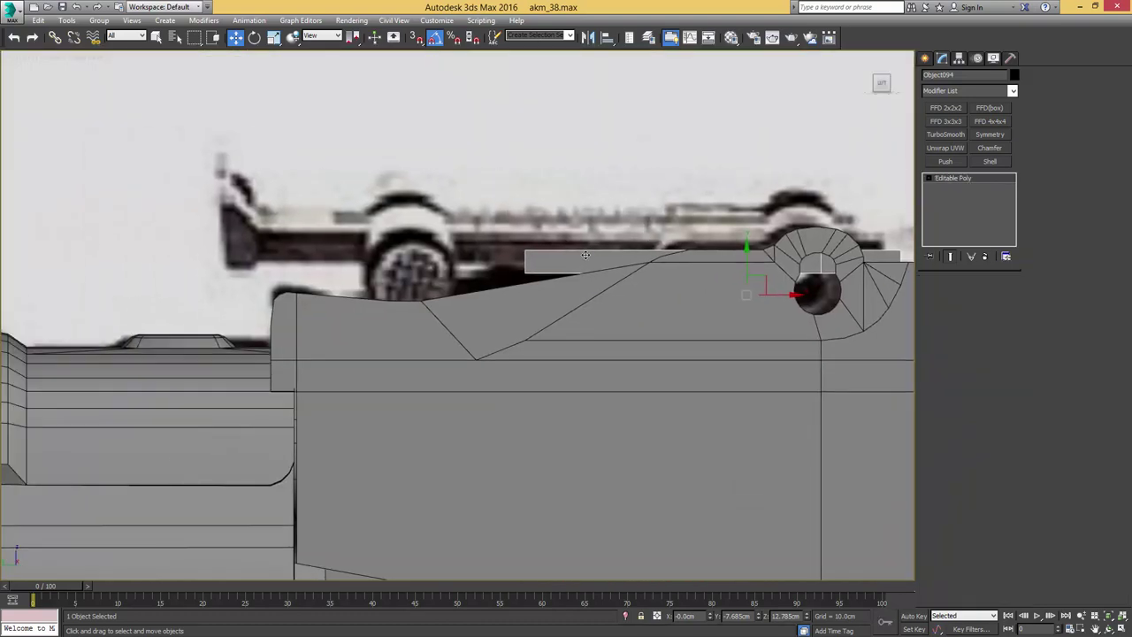
key(1)
drag(559, 227, 501, 296)
drag(541, 261, 294, 254)
key(1)
- Create an 18-sided cylinder about 0.35 cm in radius and 0.61 cm high over the leaf's knurled slider in the side reference
ctrl+right_click(410, 256)
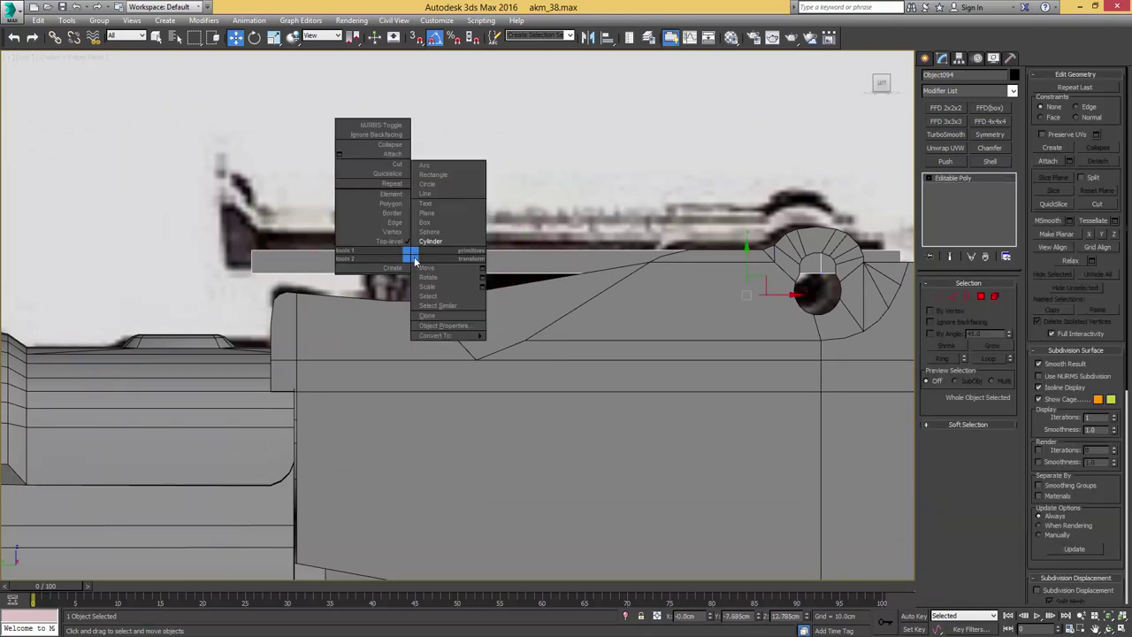
click(424, 244)
drag(405, 266, 421, 224)
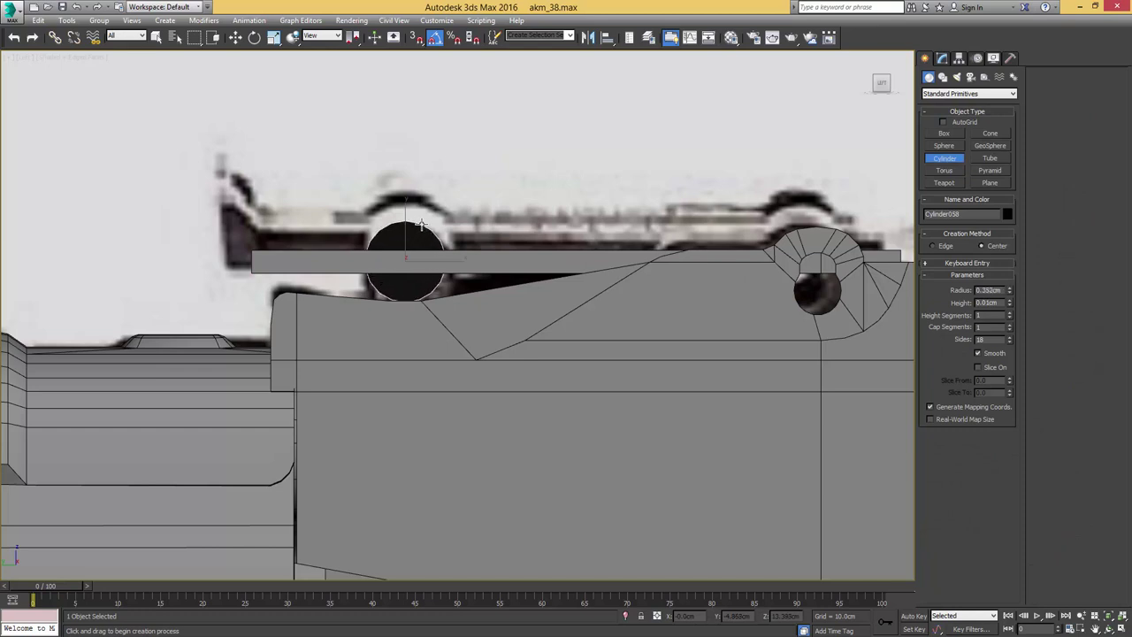
click(530, 154)
alt+middle_drag(530, 154, 436, 212)
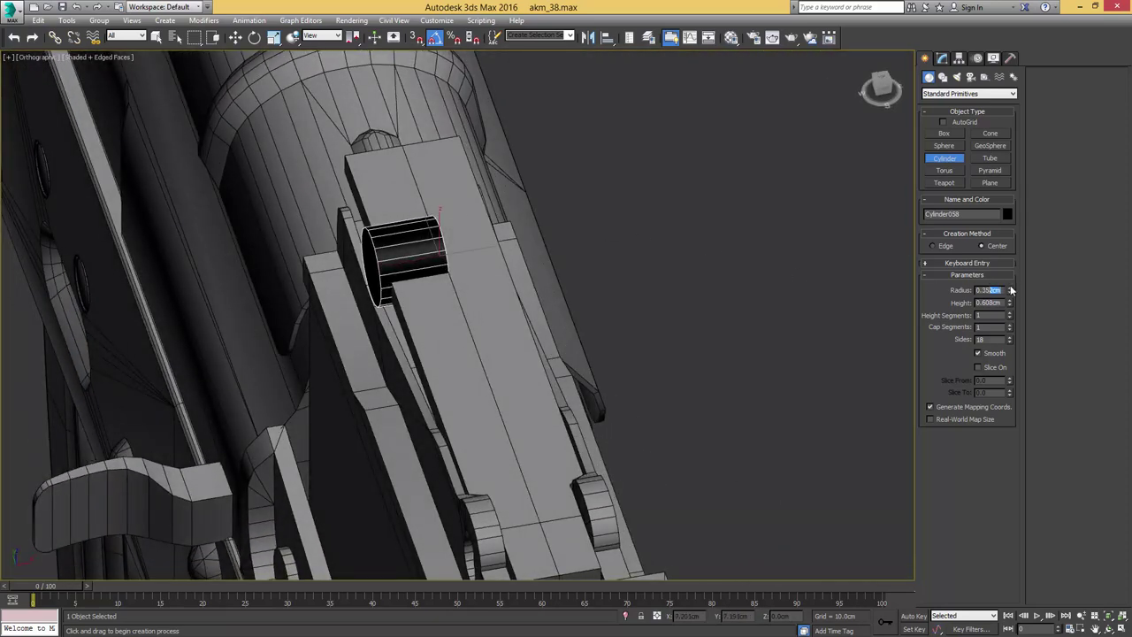
- Convert the slider cylinder to an editable poly and open the material editor
alt+middle_drag(617, 260, 506, 305)
key(w)
key(m)
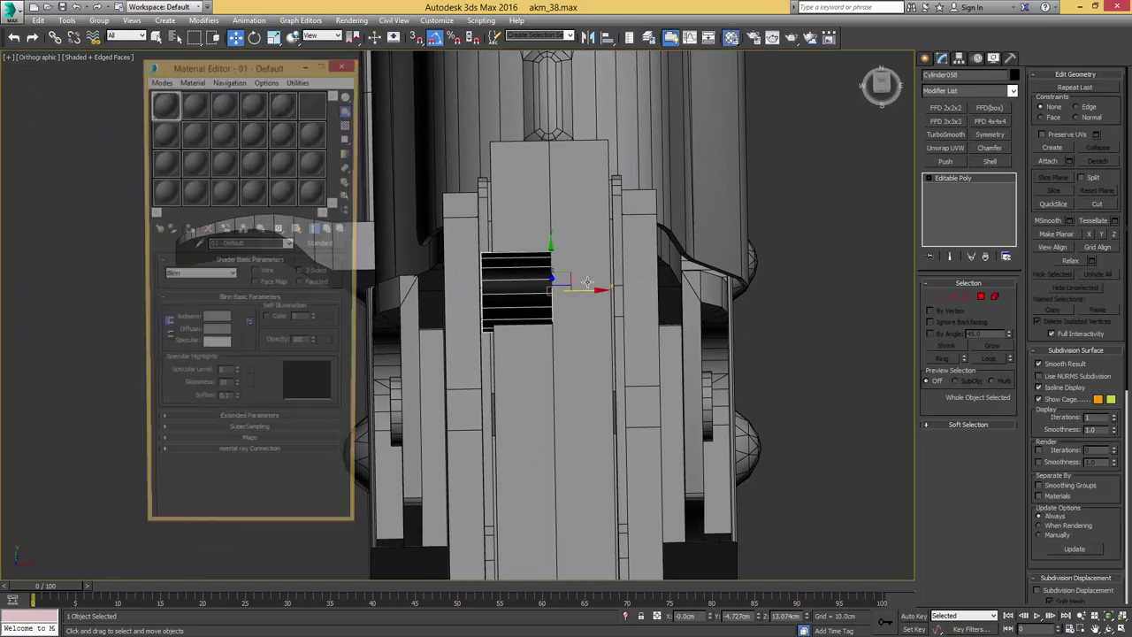
- Assign the 01 - Default material to the cylinder and move its outer end vertices outward past the side plate
click(187, 230)
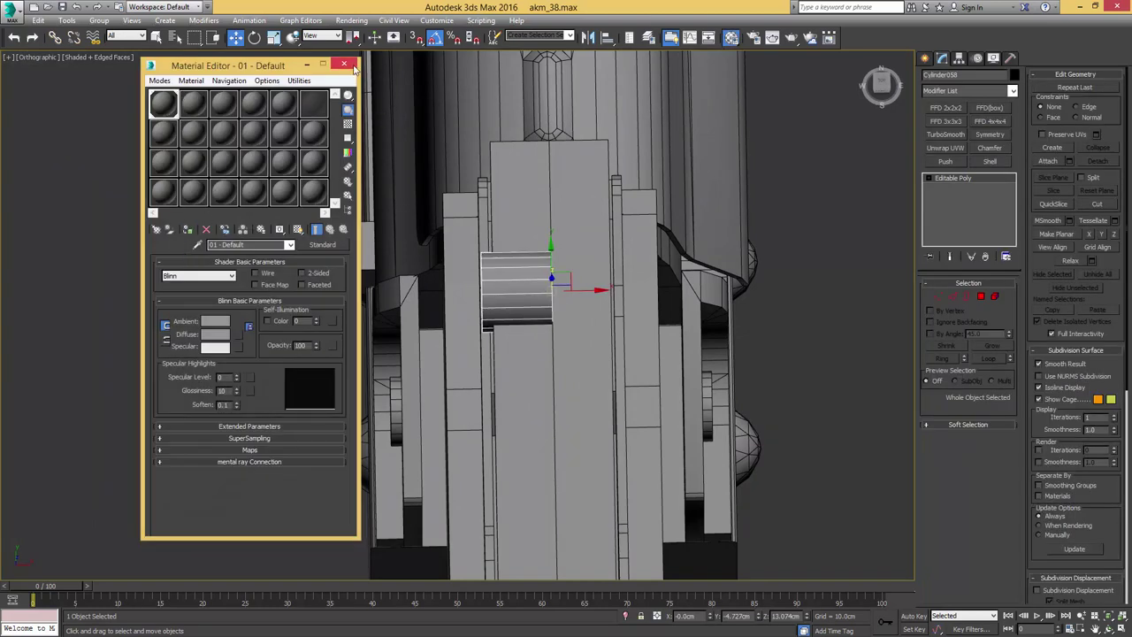
click(347, 65)
key(1)
drag(448, 343, 516, 235)
drag(510, 289, 481, 277)
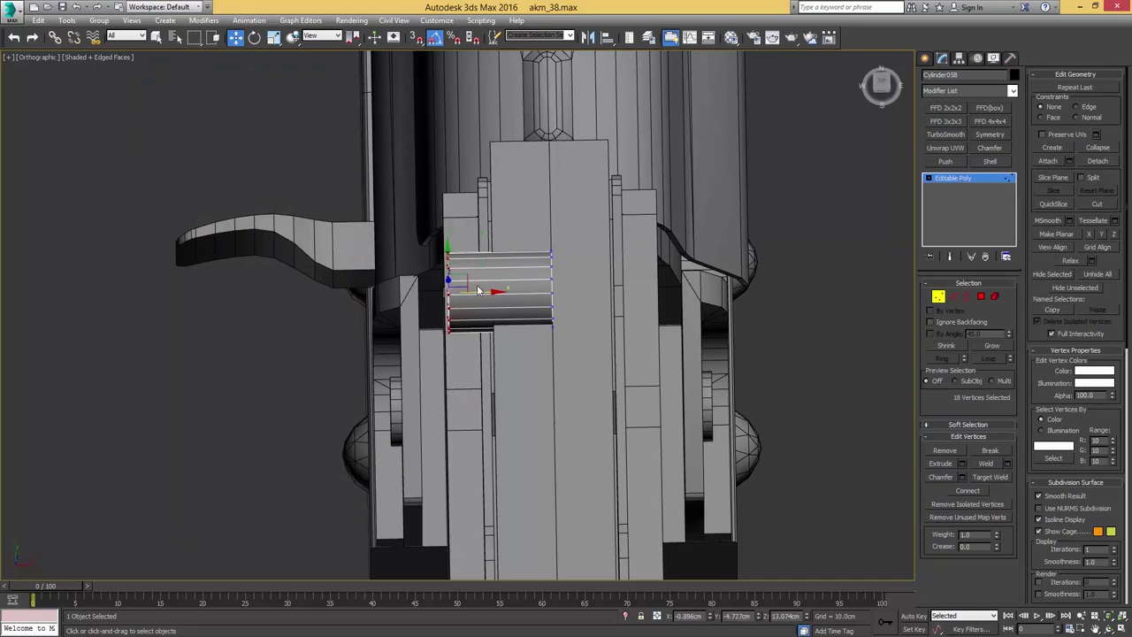
- Inset the cylinder's outer end cap polygon to leave a narrow rim around it
alt+middle_drag(482, 276, 508, 251)
key(4)
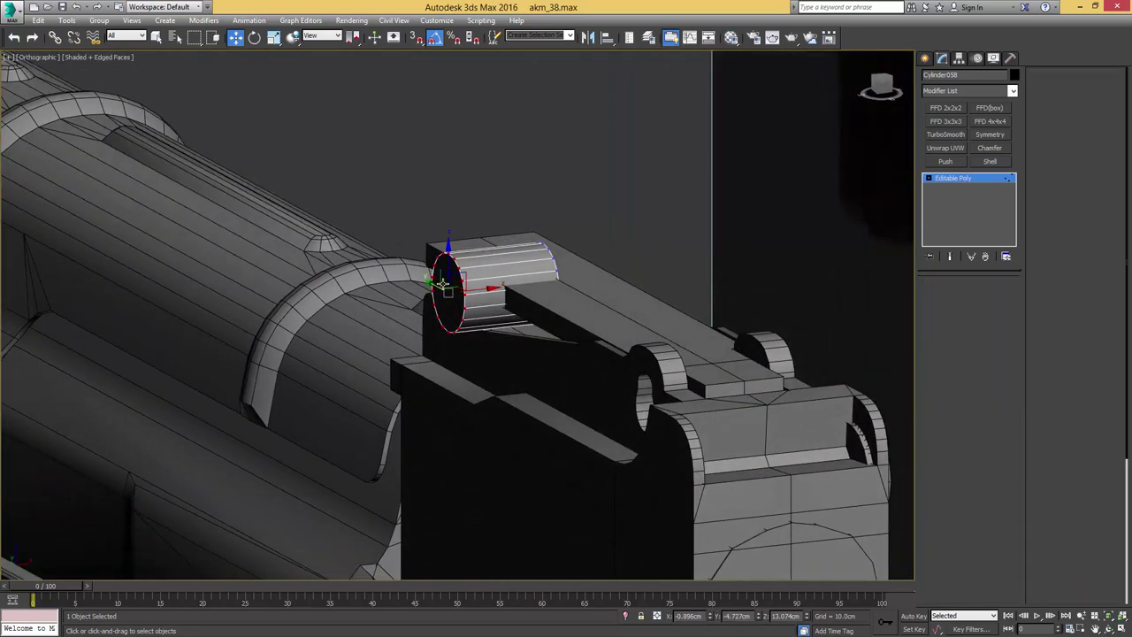
click(448, 300)
alt+middle_drag(448, 301, 495, 295)
scroll(495, 296, up, 4)
drag(1131, 166, 978, 137)
key(alt+Tab)
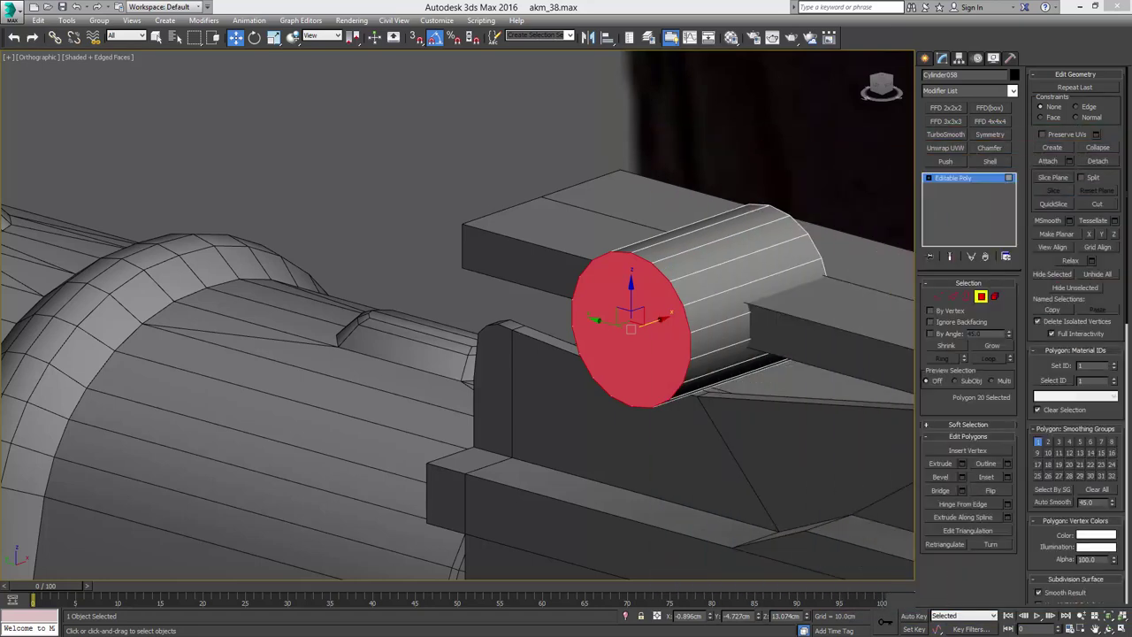
middle_drag(682, 157, 696, 154)
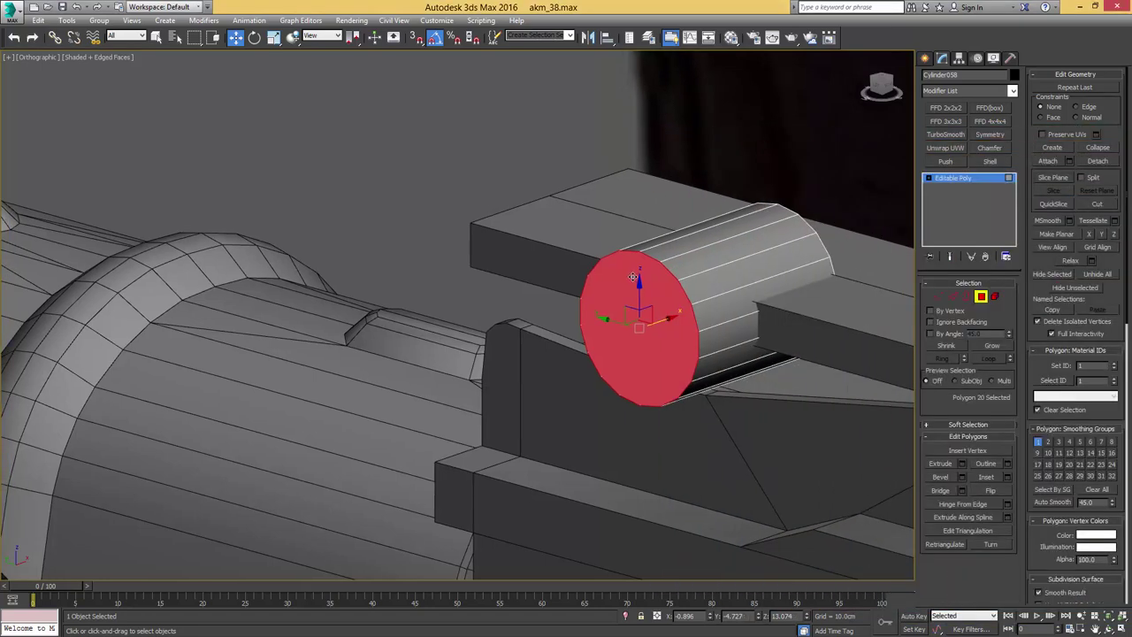
key(i)
drag(631, 281, 630, 299)
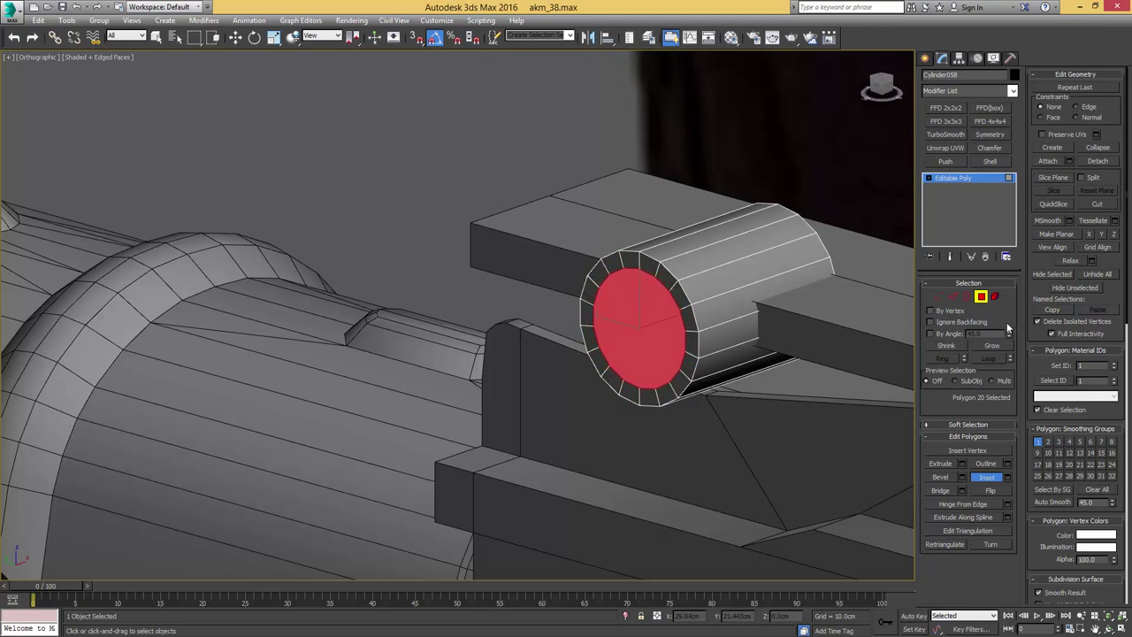
- Extrude the inset outer cap 1 cm and move it back to leave a short step about 0.17 cm long
click(963, 464)
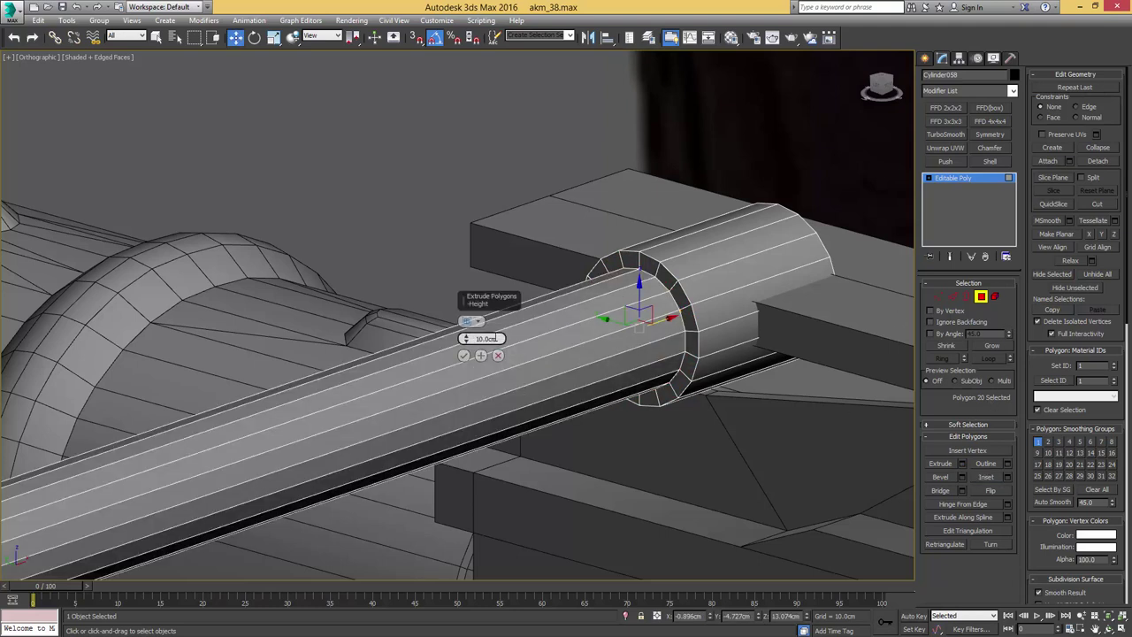
text(1)
click(463, 356)
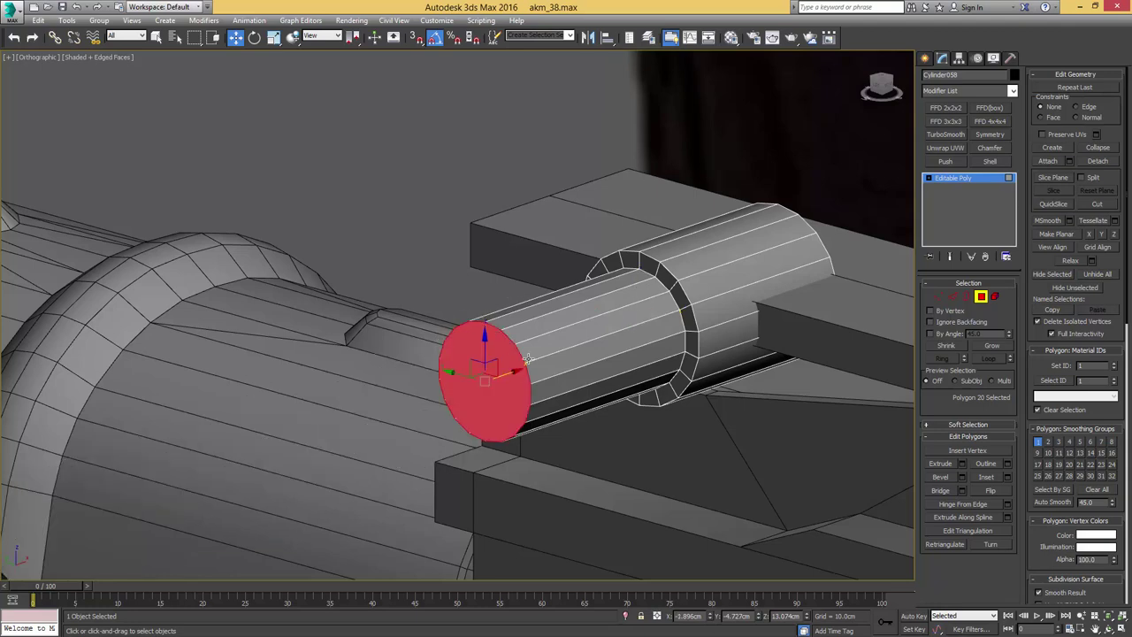
drag(512, 371, 651, 324)
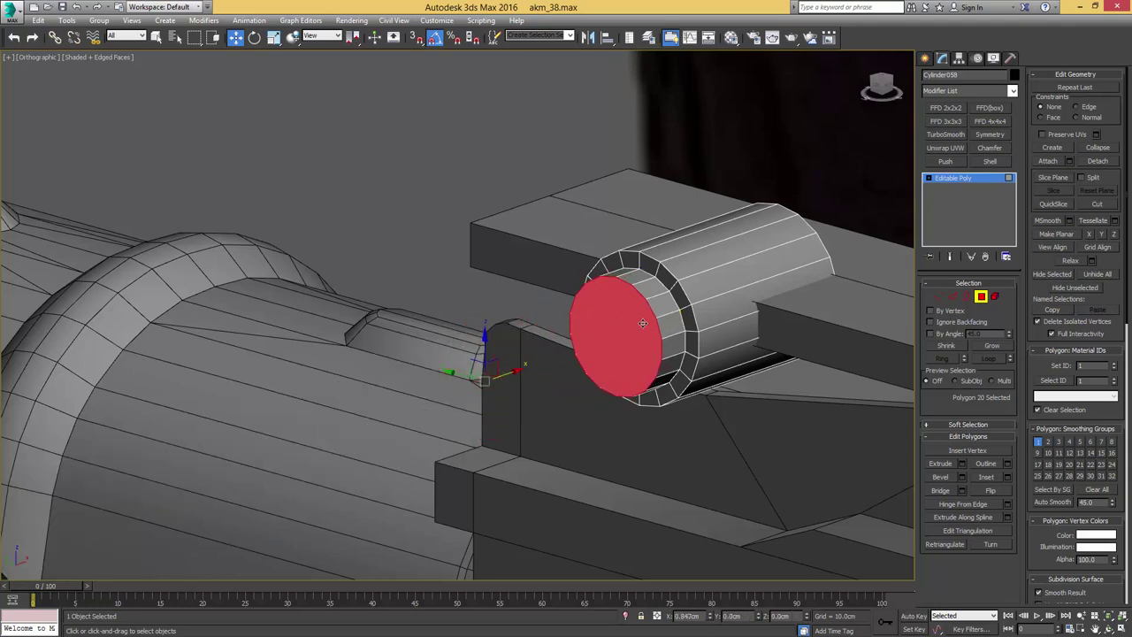
- Inset the cap polygon on the cylinder's inner end, above the sight leaf, with a narrow rim
alt+middle_drag(679, 320, 745, 326)
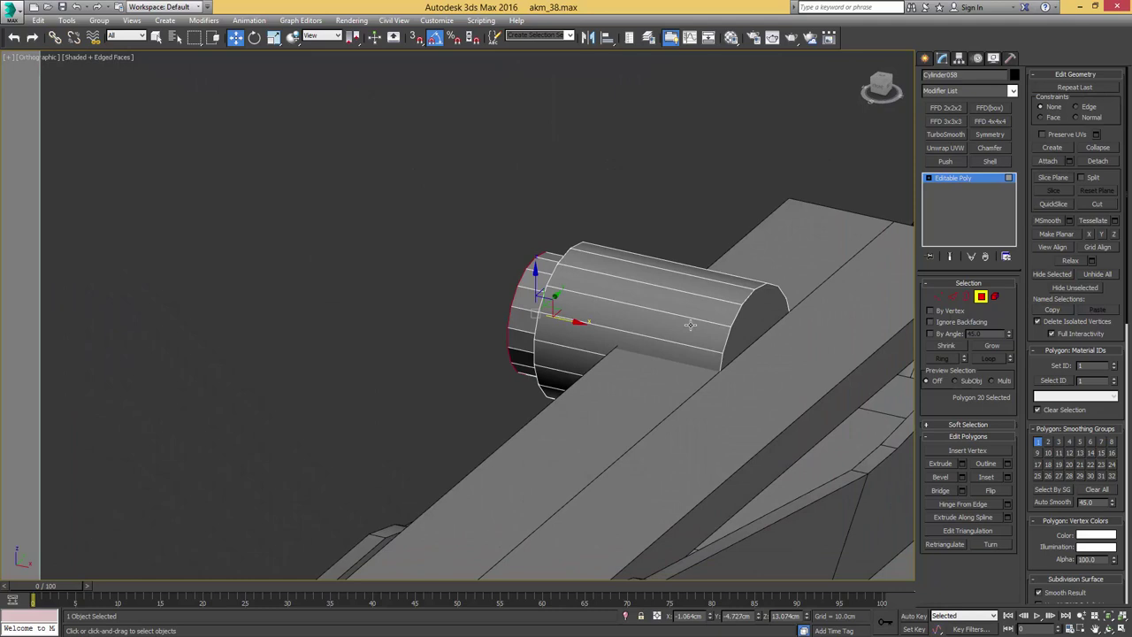
click(748, 333)
drag(778, 367, 713, 328)
key(i)
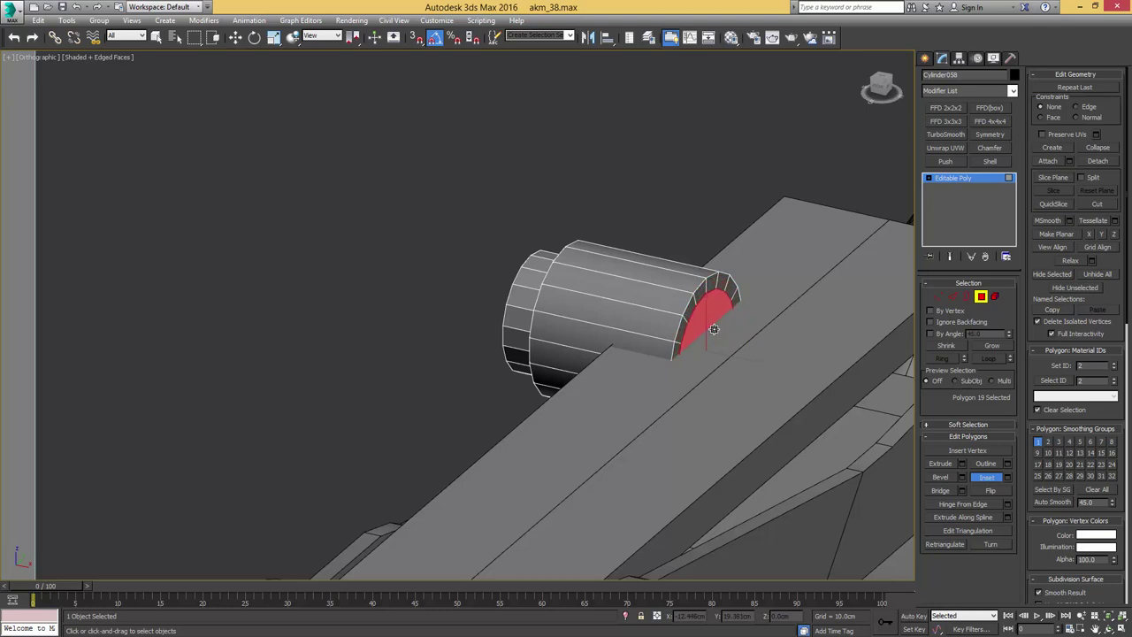
- Extrude the inset inner cap 1 cm and move it back inside the cylinder to form a recess
click(960, 463)
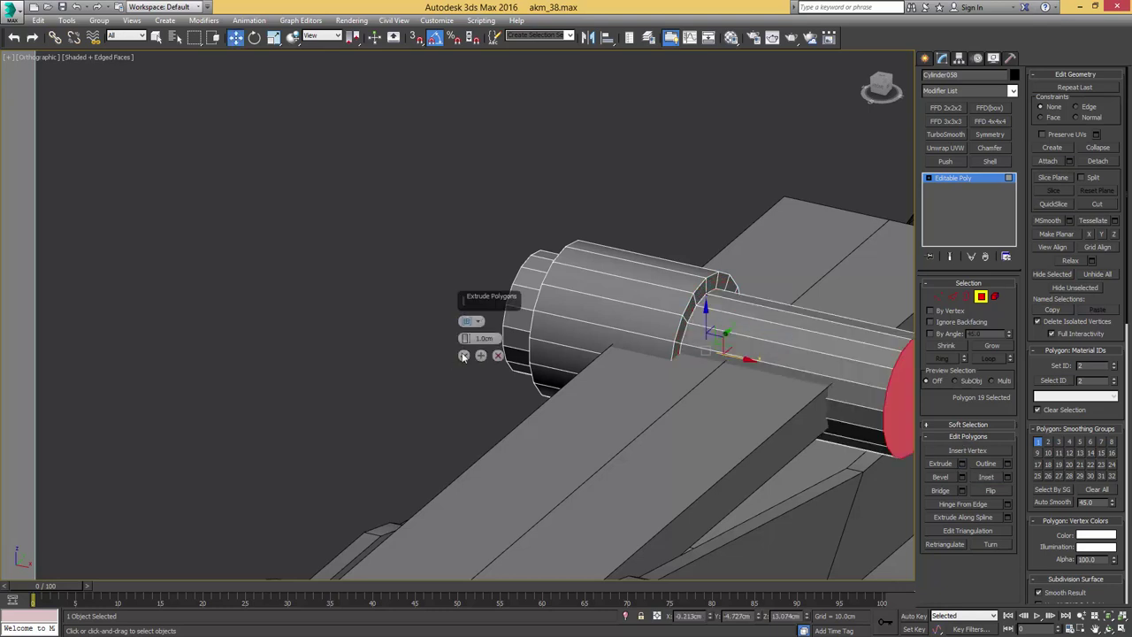
click(462, 355)
alt+middle_drag(619, 353, 691, 351)
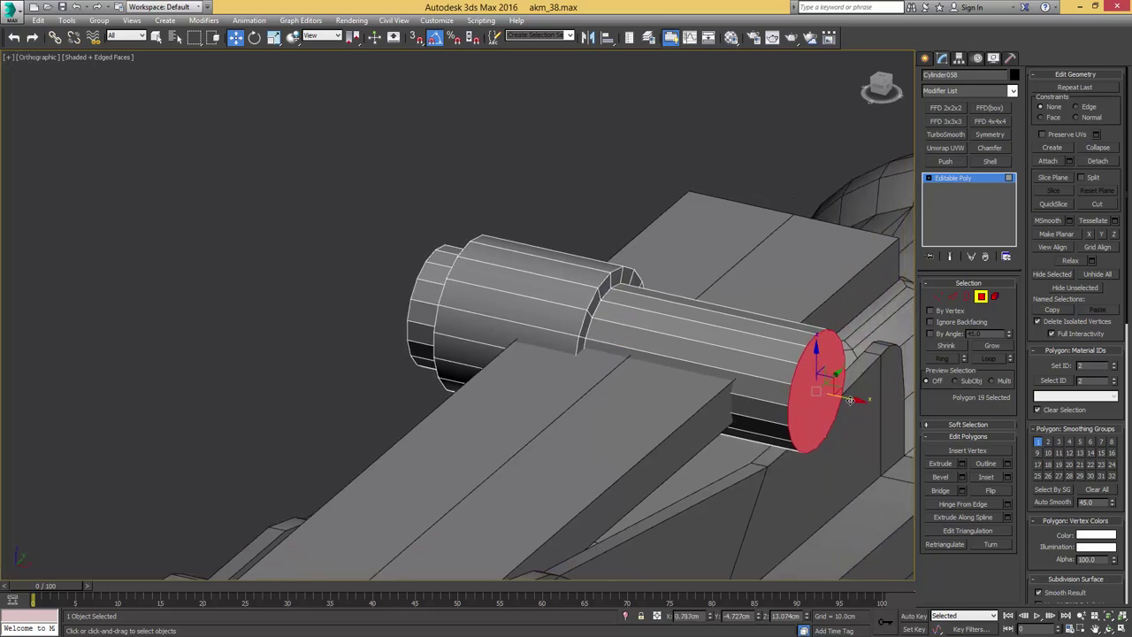
drag(849, 401, 610, 353)
- Mirror the stepped cylinder to the other side of the sight leaf with the Symmetry modifier
key(ctrl+a)
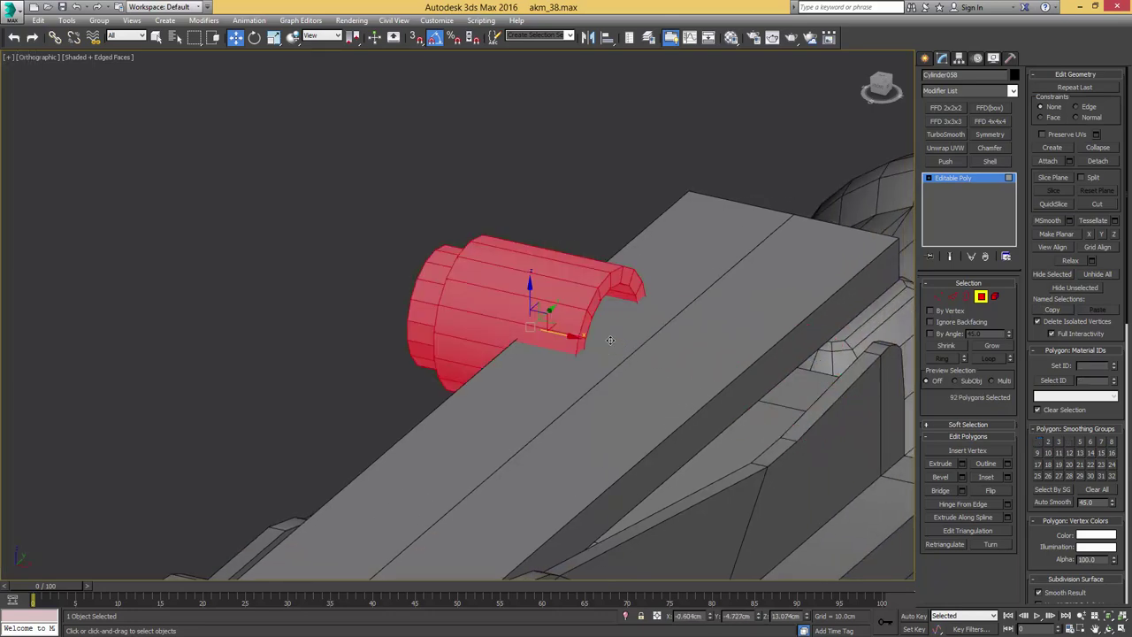
key(4)
alt+middle_drag(607, 336, 736, 288)
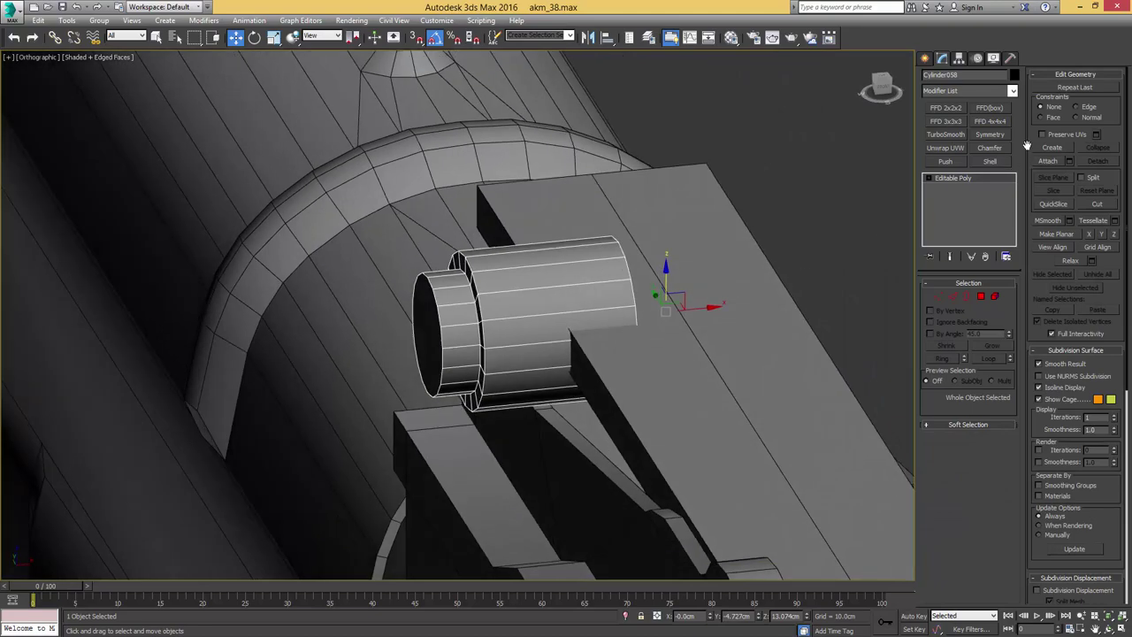
click(998, 138)
click(986, 305)
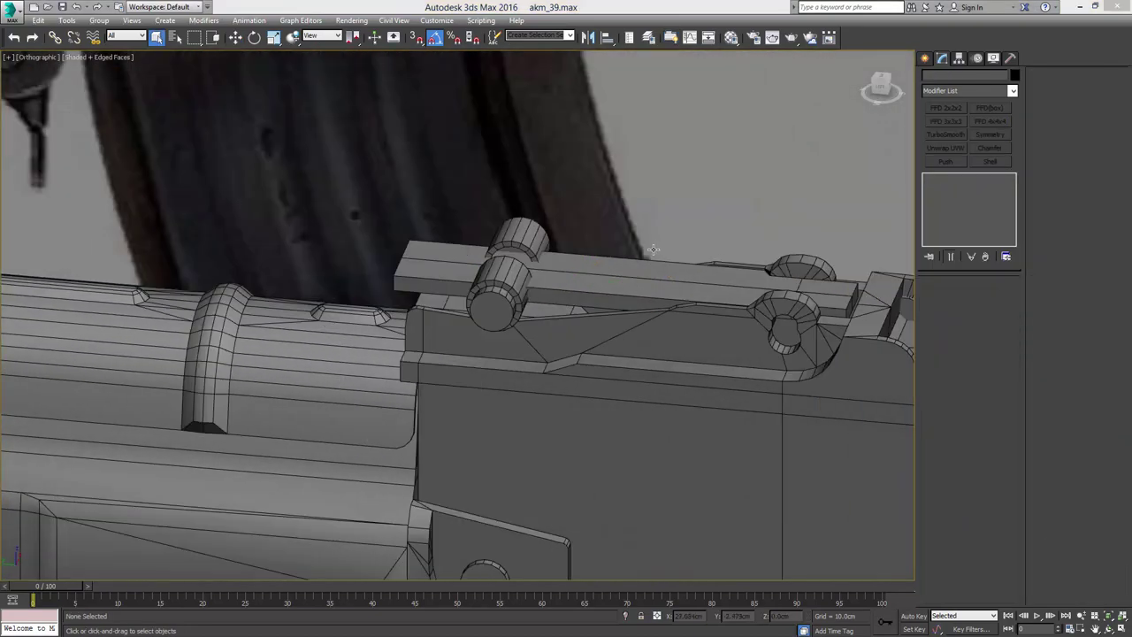
- Add an edge loop across the sight leaf and move it close to the barrel-side end
click(525, 271)
key(w)
click(571, 270)
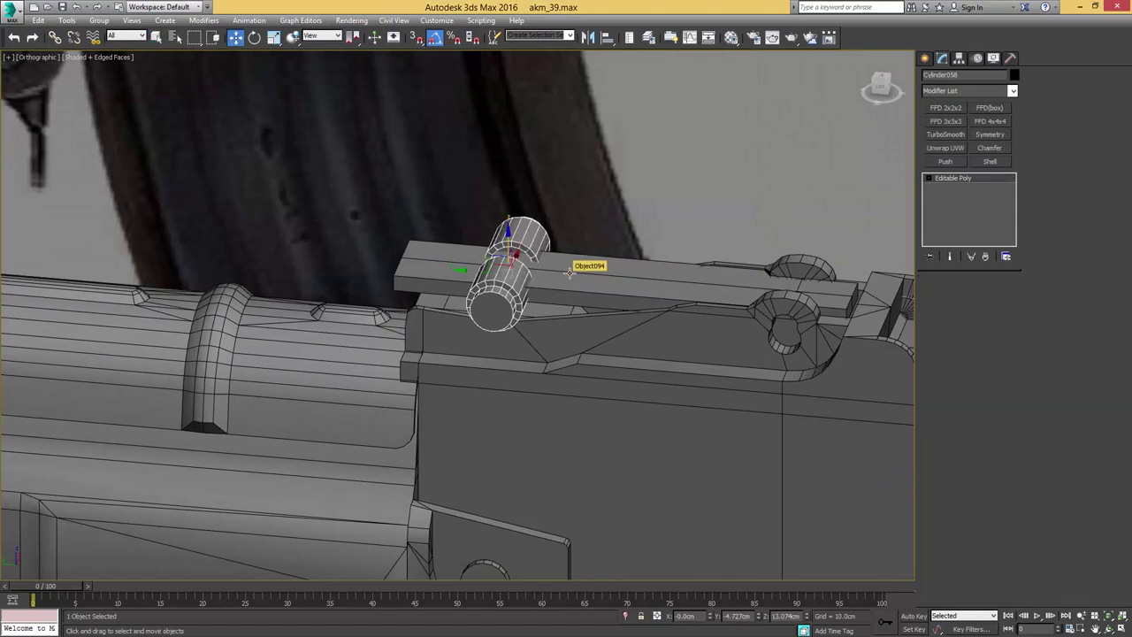
key(2)
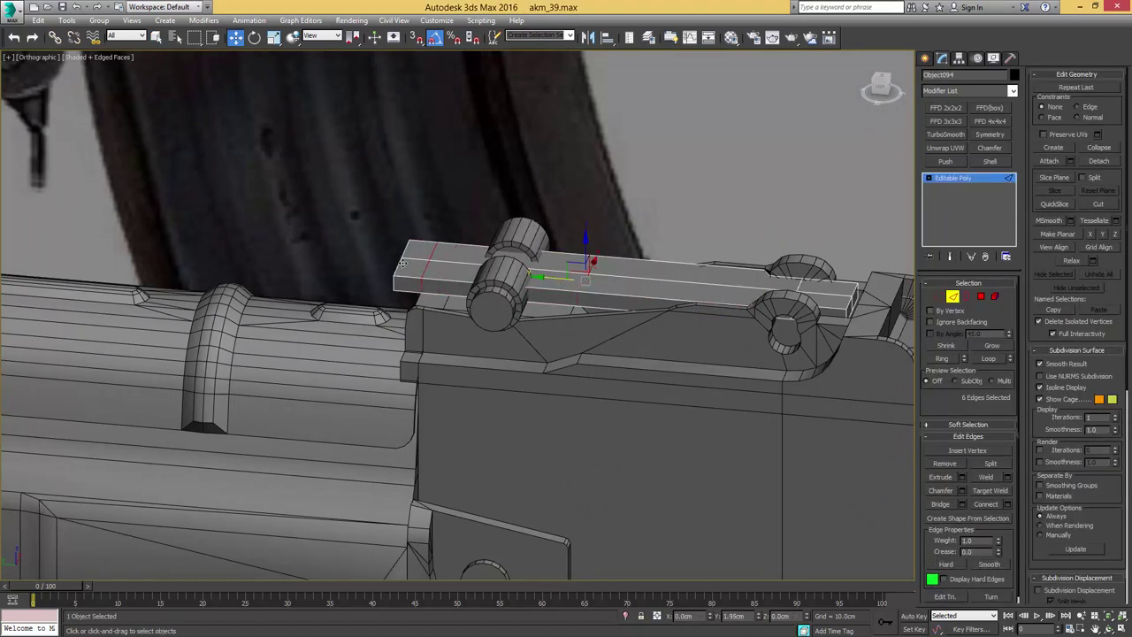
drag(401, 261, 400, 259)
key(1)
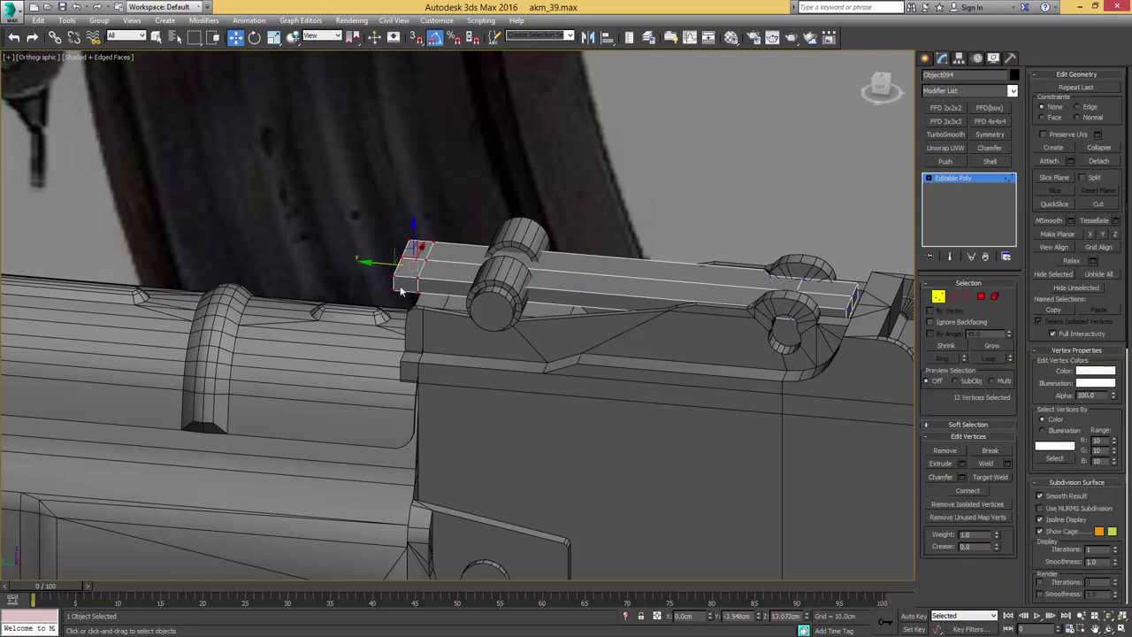
- Shift the vertices of the leaf's barrel-side end section along the leaf's length
scroll(495, 256, up, 10)
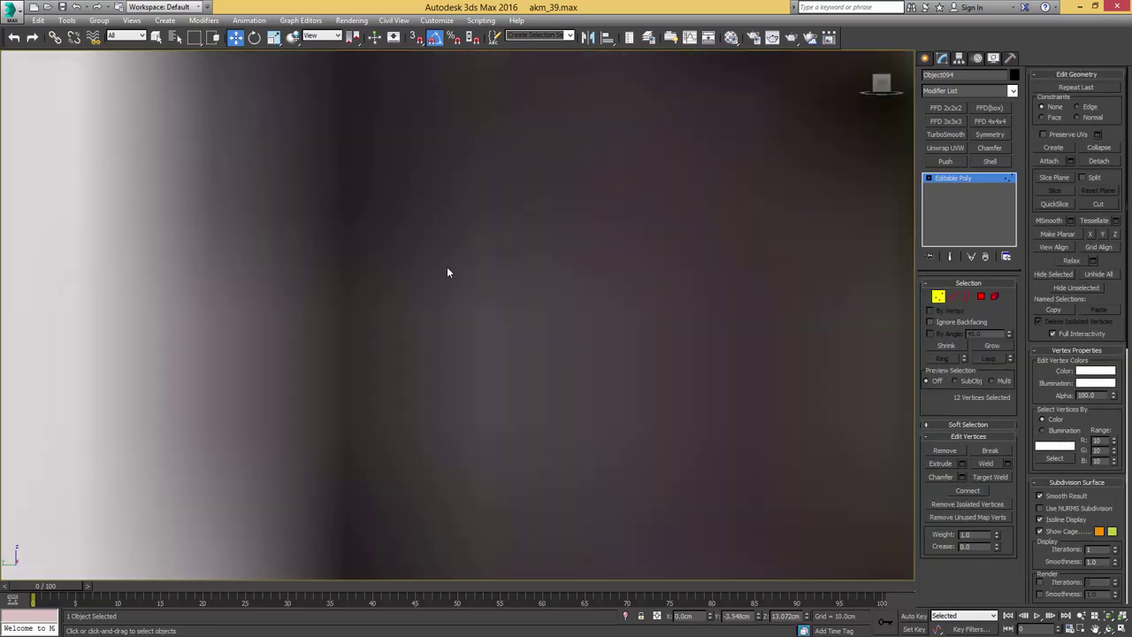
scroll(469, 269, down, 10)
drag(611, 334, 556, 333)
scroll(573, 305, down, 6)
alt+middle_drag(573, 300, 558, 306)
- Extrude the two top polygons at the leaf's barrel-side end upward by 0.271 cm
key(4)
key(4)
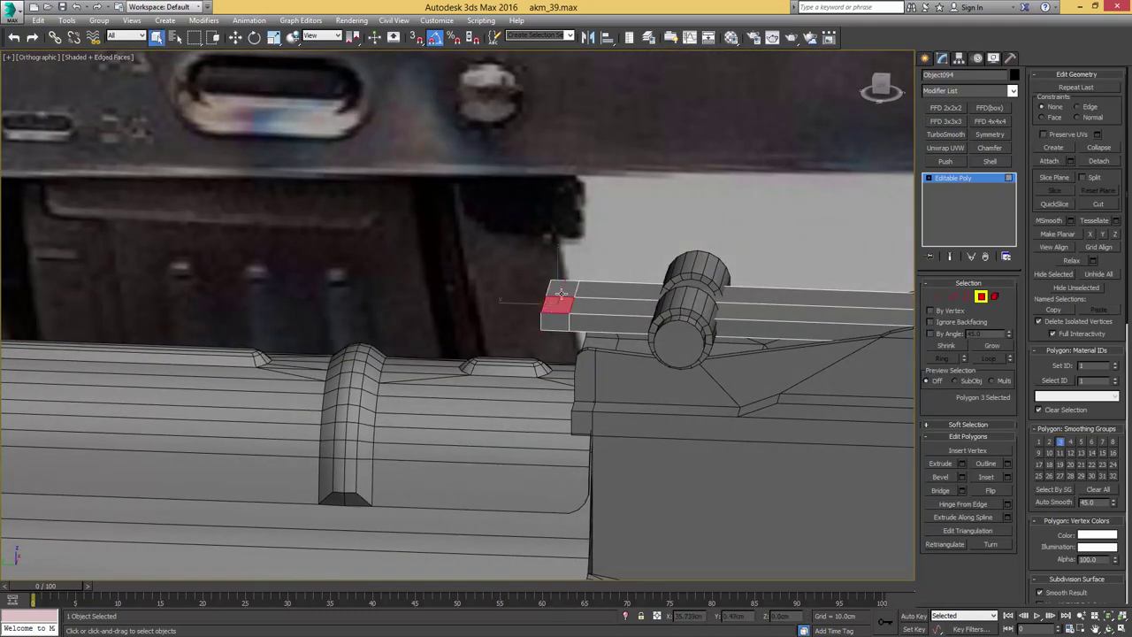
key(q)
click(962, 463)
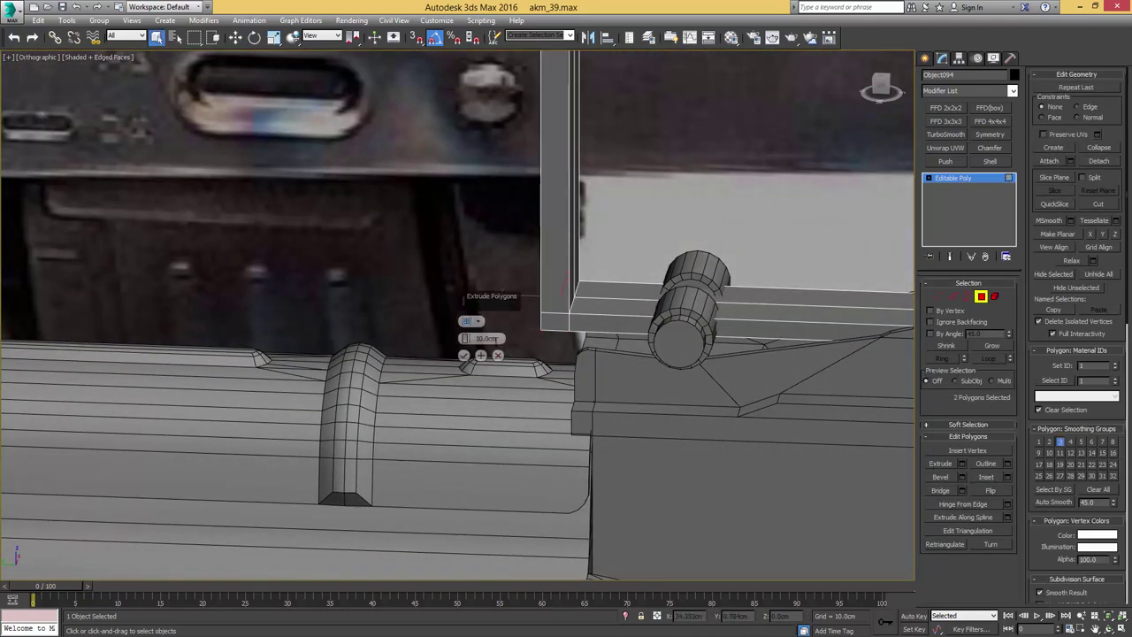
drag(464, 341, 466, 410)
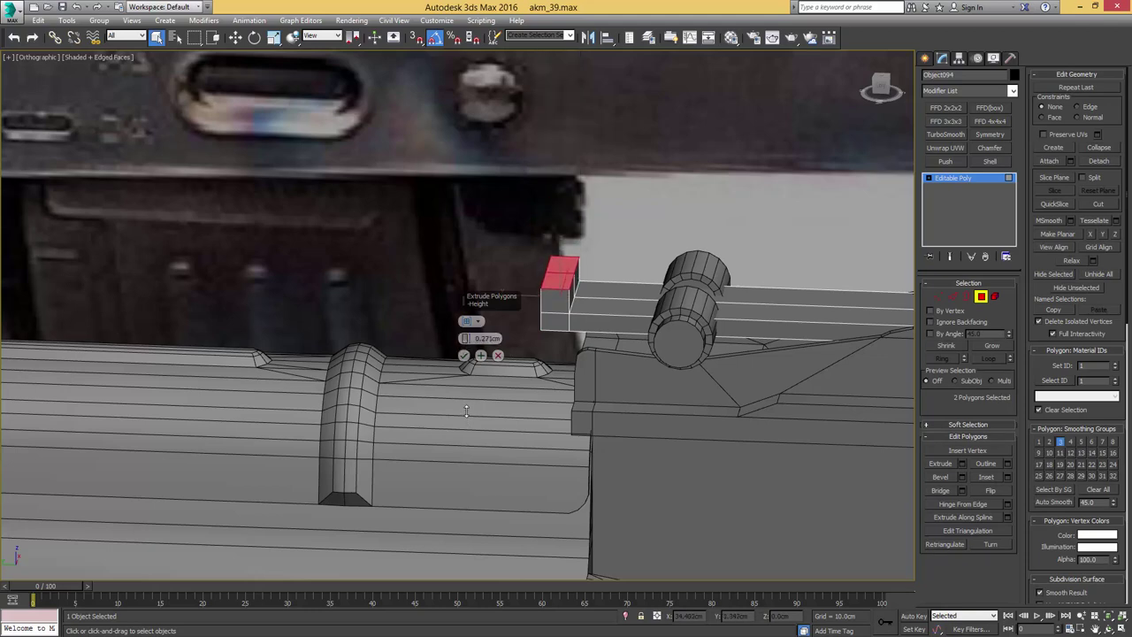
click(465, 355)
- Extrude the four side polygons of the raised end block outward on both sides by 0.271 cm
mouse_move(585, 330)
alt+middle_down()
mouse_move(541, 317)
mouse_move(601, 340)
alt+middle_up()
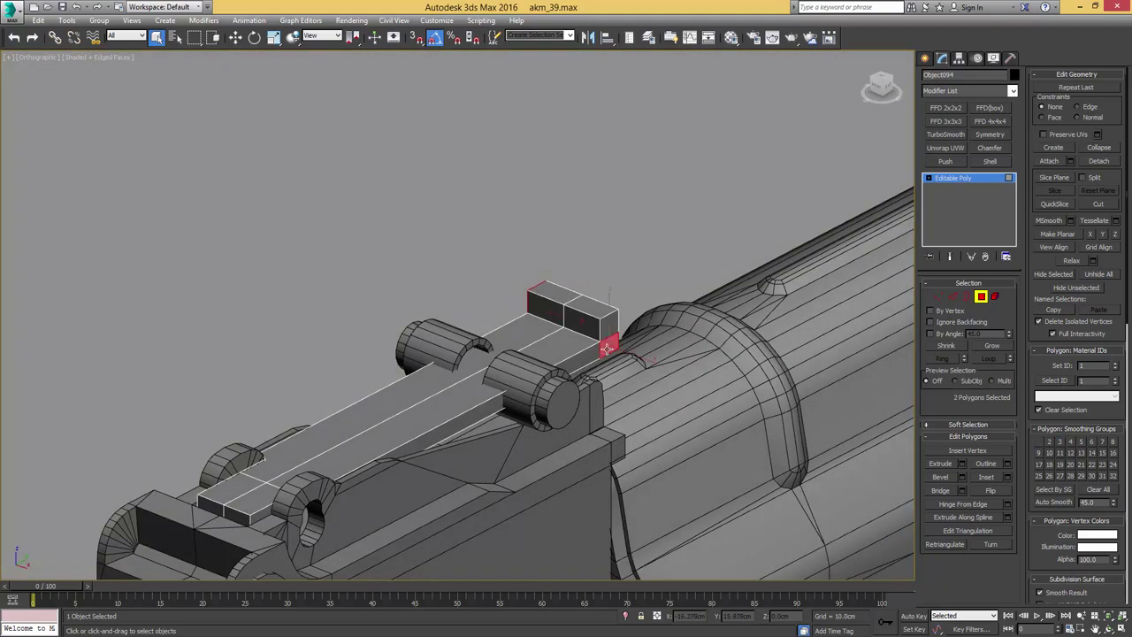
ctrl+click(608, 328)
click(961, 464)
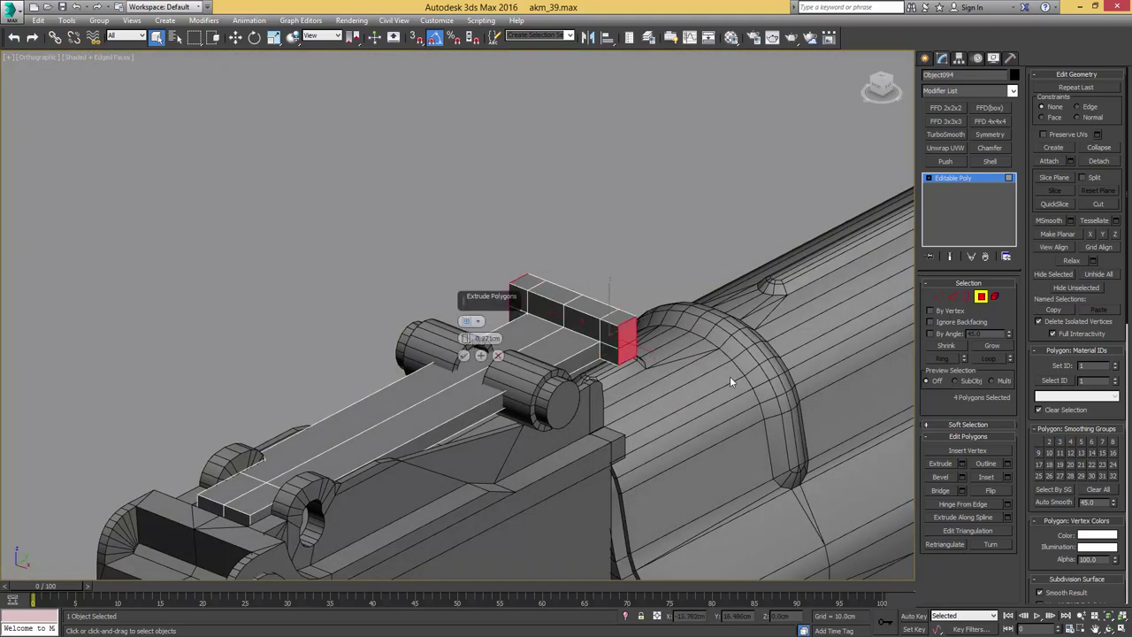
alt+middle_drag(694, 362, 827, 330)
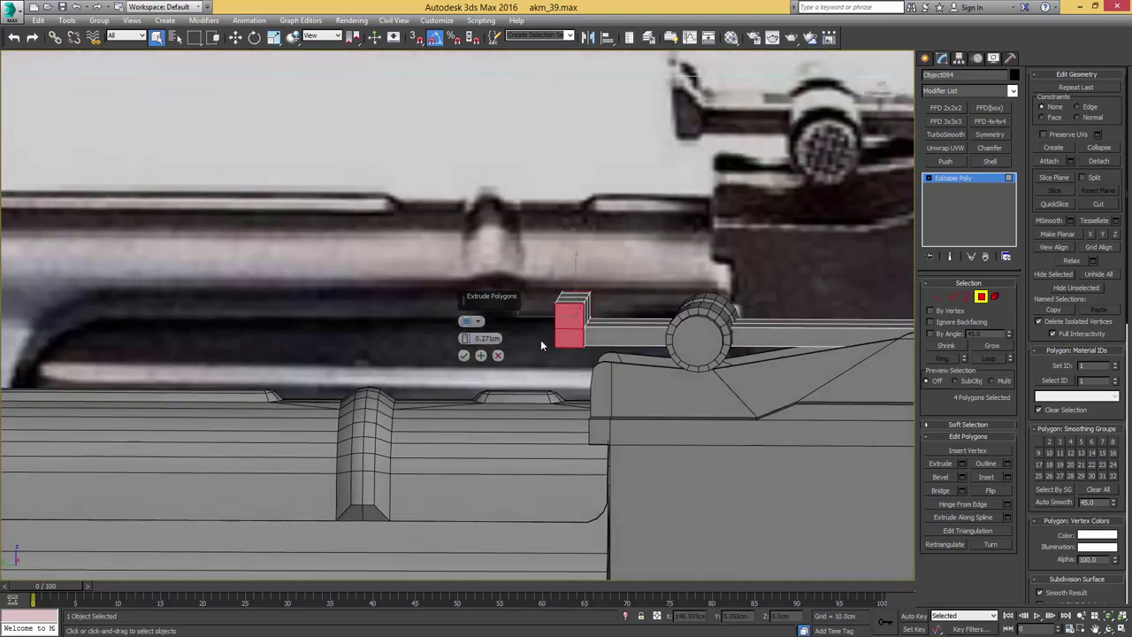
click(464, 356)
- Connect the ring of vertical edges on the upper part of the end block with a horizontal edge loop
middle_drag(617, 332, 573, 371)
scroll(550, 361, up, 5)
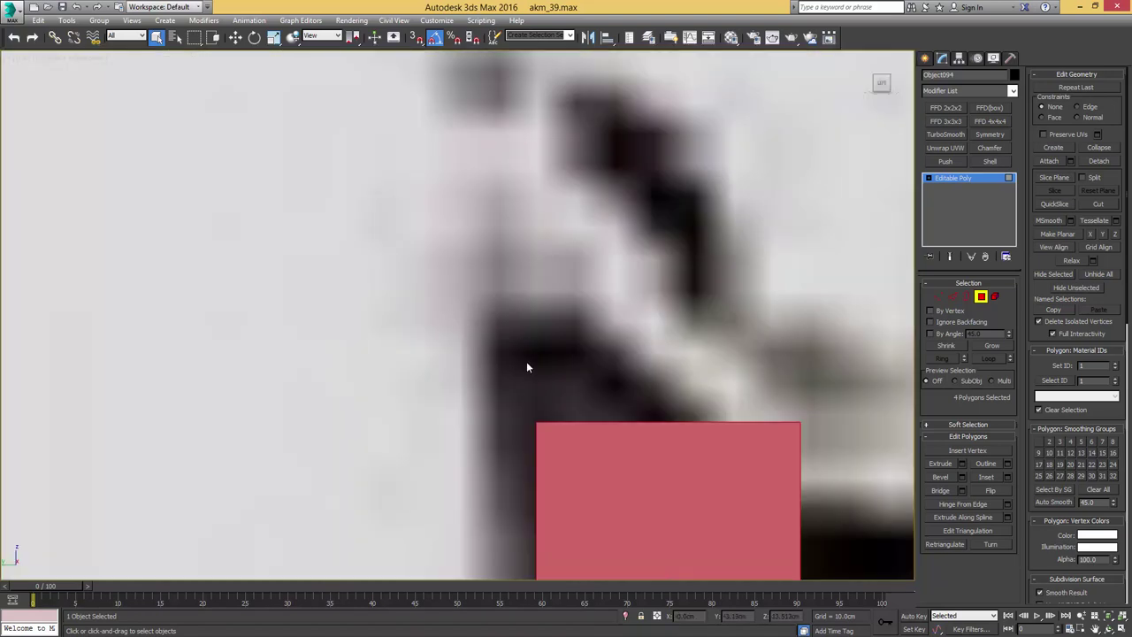
scroll(527, 362, down, 5)
key(2)
click(531, 404)
key(alt+r)
key(ctrl+shift+e)
key(1)
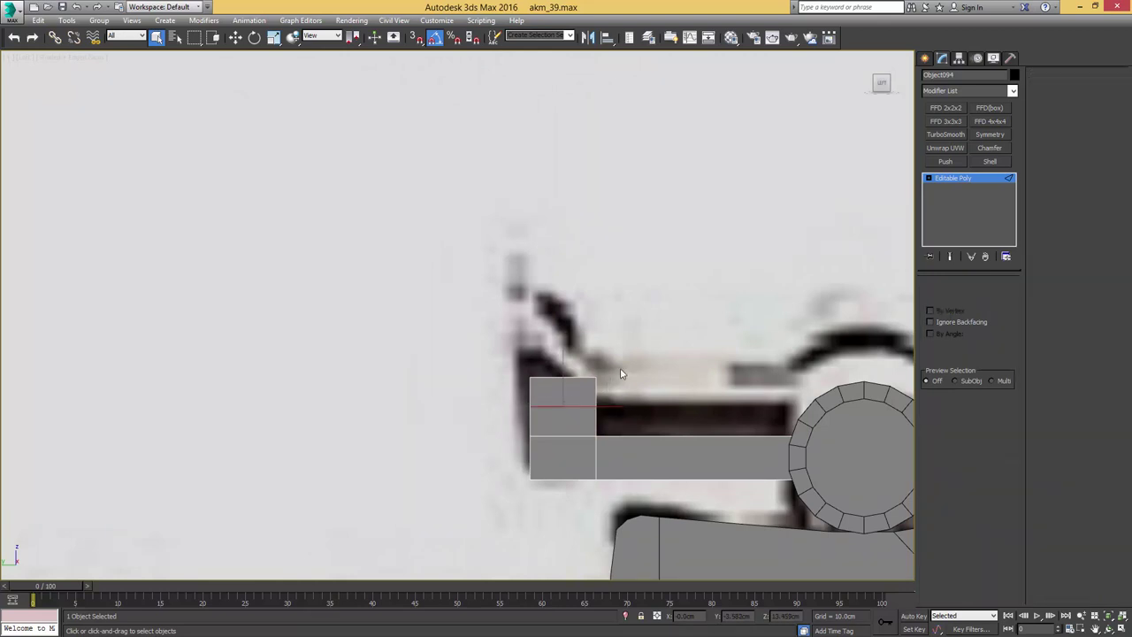
- Raise the end block's two upper vertex rows and narrow the block by shifting its receiver-side vertices toward the barrel
key(1)
drag(636, 363, 500, 422)
key(w)
drag(563, 376, 563, 346)
drag(576, 486, 578, 484)
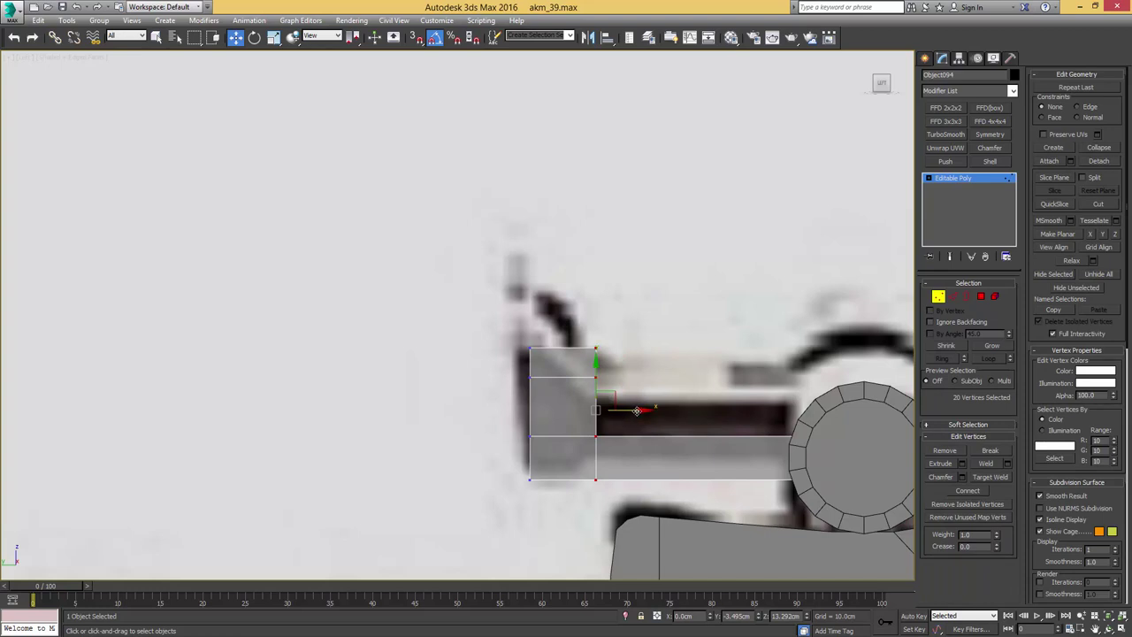
drag(636, 411, 614, 403)
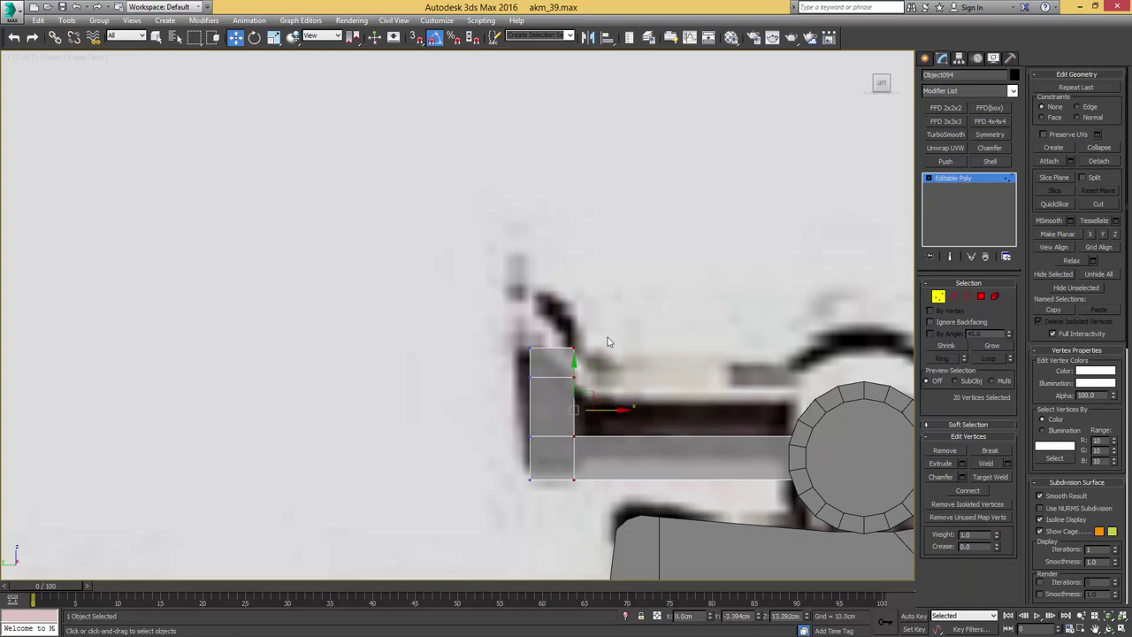
- Slope the block's receiver-side face by moving its top vertices toward the barrel and lowering the middle vertex row
drag(545, 358, 582, 345)
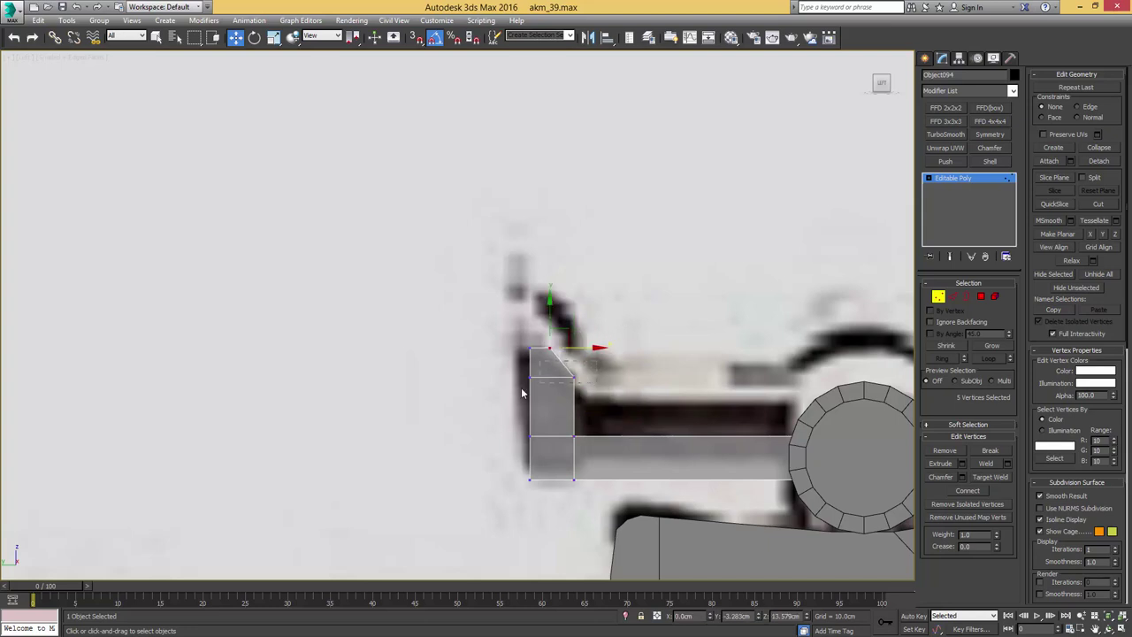
drag(521, 392, 521, 392)
drag(551, 348, 552, 374)
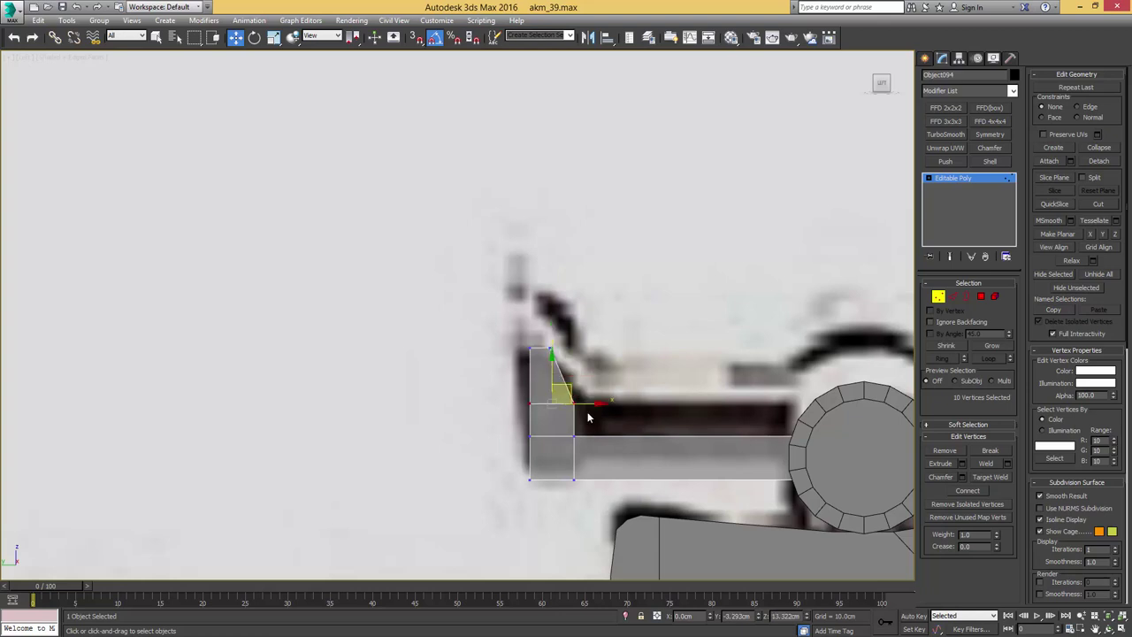
- Move the block's lower receiver-side vertices back to widen its base, and lower the middle and top rows to match the reference
drag(561, 491, 592, 392)
drag(602, 437, 617, 436)
drag(539, 400, 515, 413)
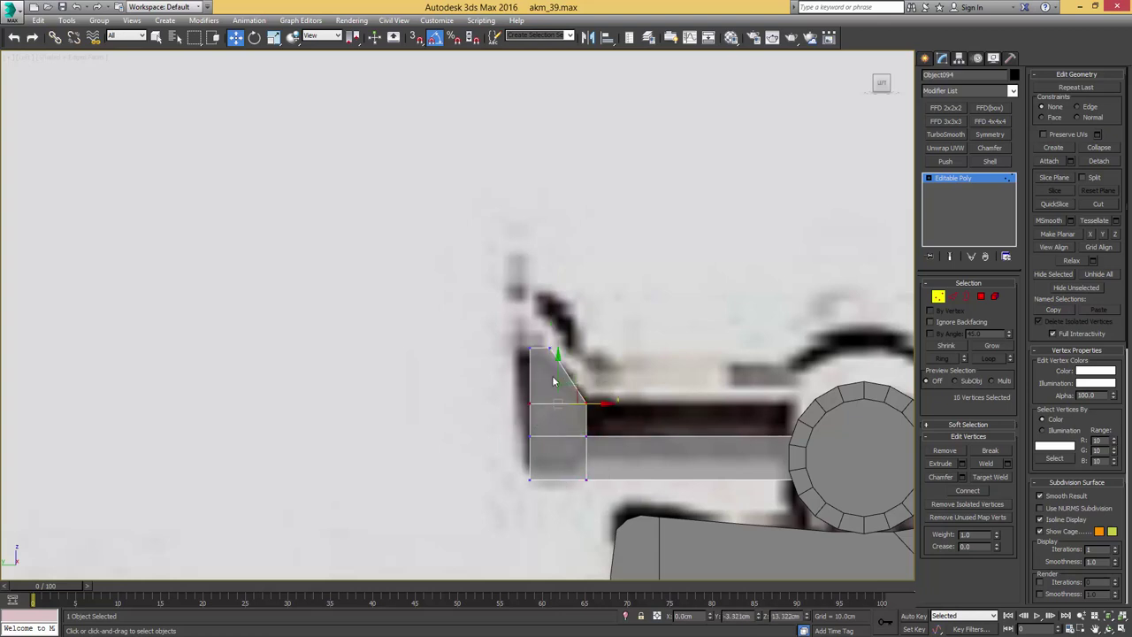
drag(553, 375, 554, 381)
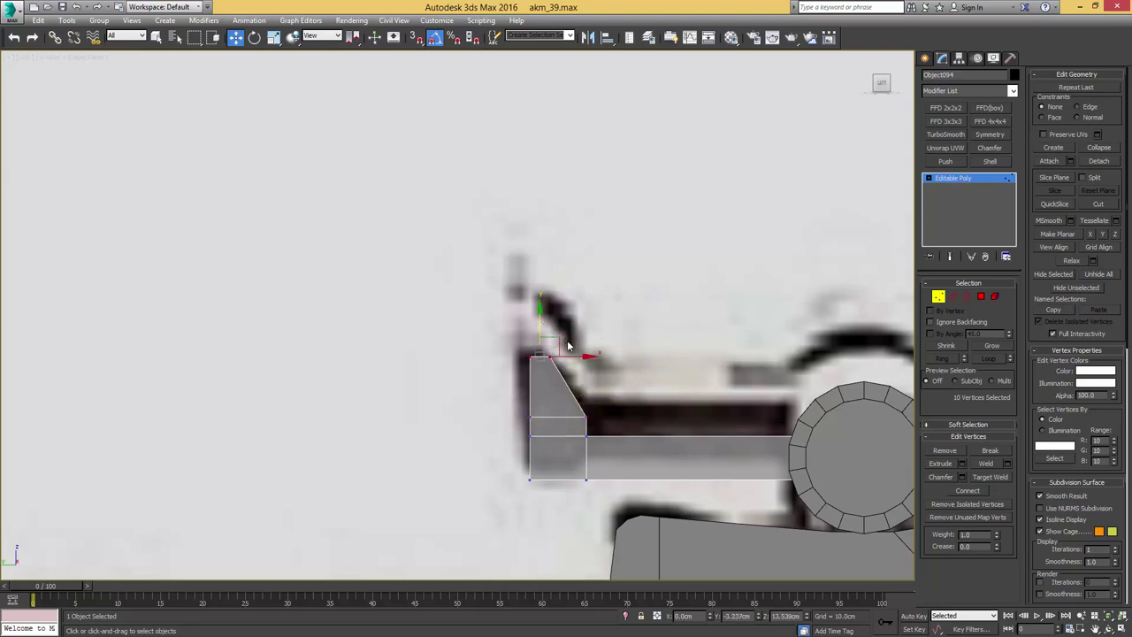
alt+middle_drag(571, 346, 532, 397)
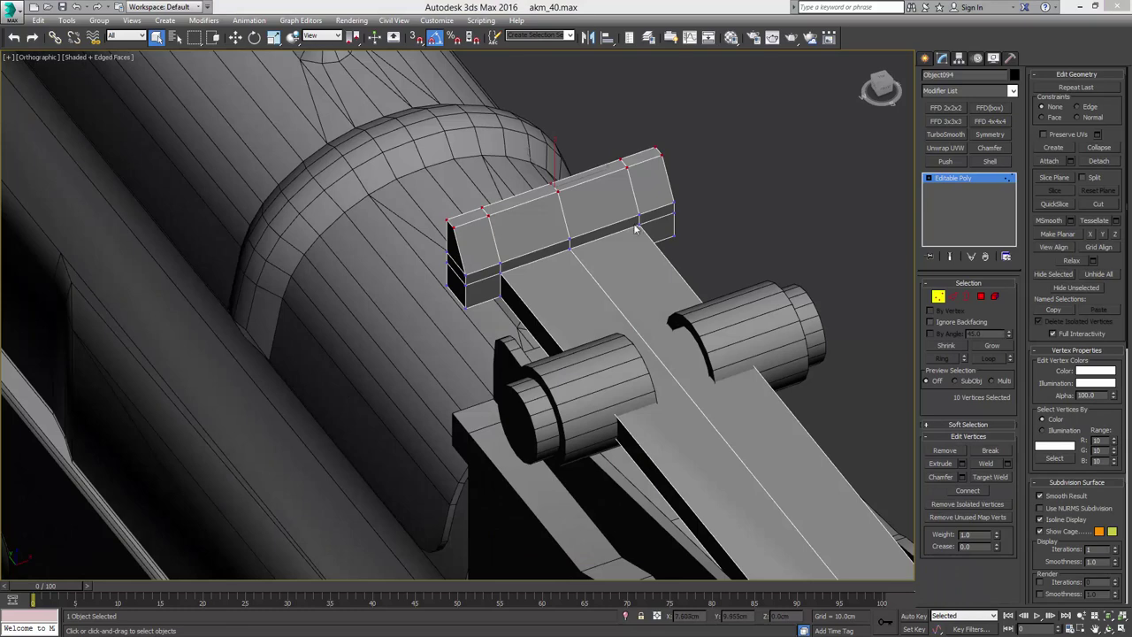
- Connect the edges midway on both sides of the block's centre line, adding vertical edge segments across the sloped face and top
middle_drag(635, 228, 672, 264)
key(2)
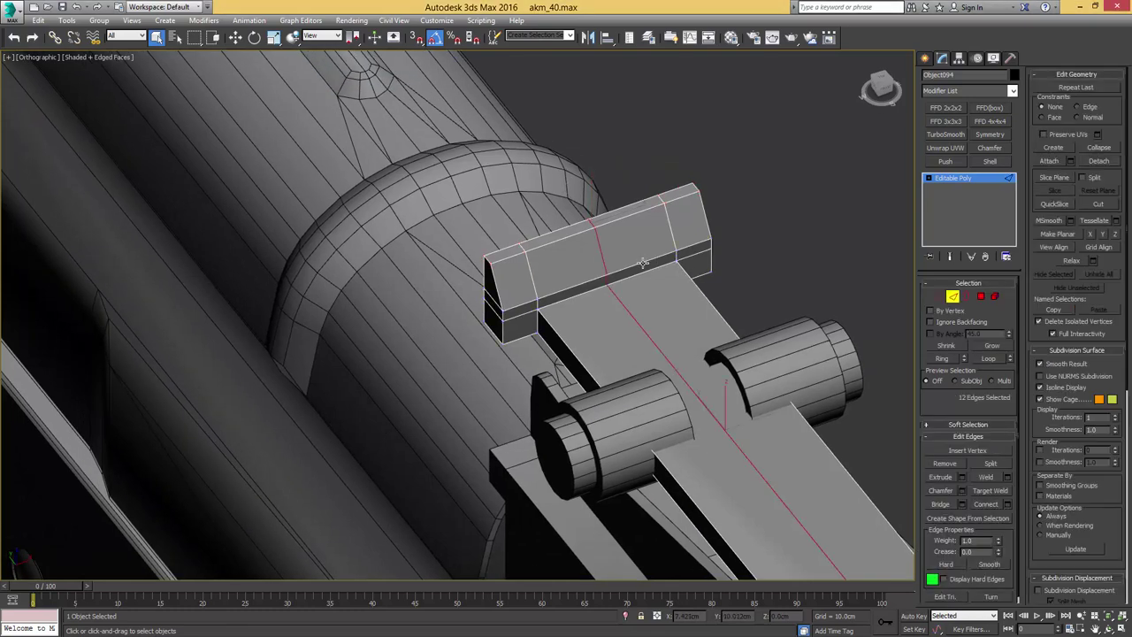
click(639, 272)
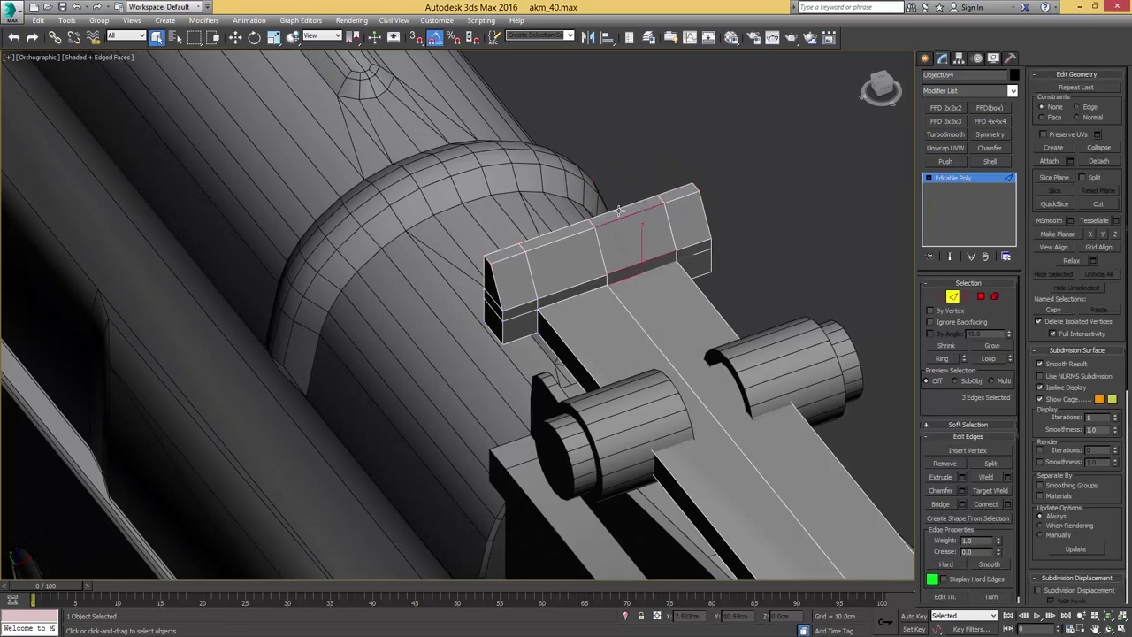
key(ctrl+shift+e)
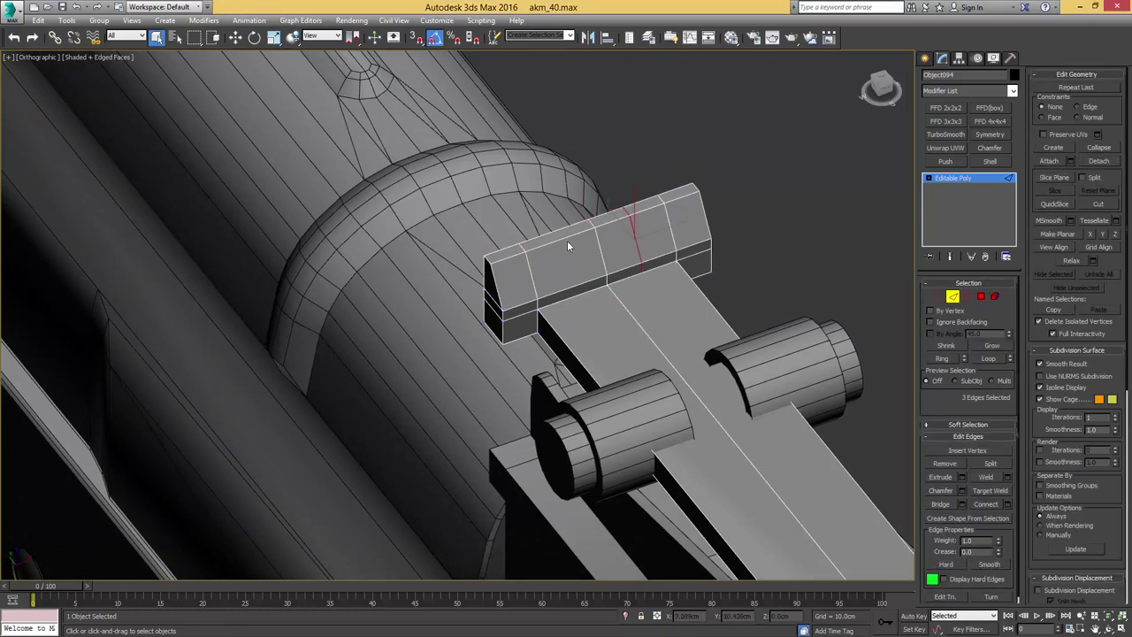
click(555, 240)
key(ctrl+shift+e)
middle_drag(584, 276, 573, 285)
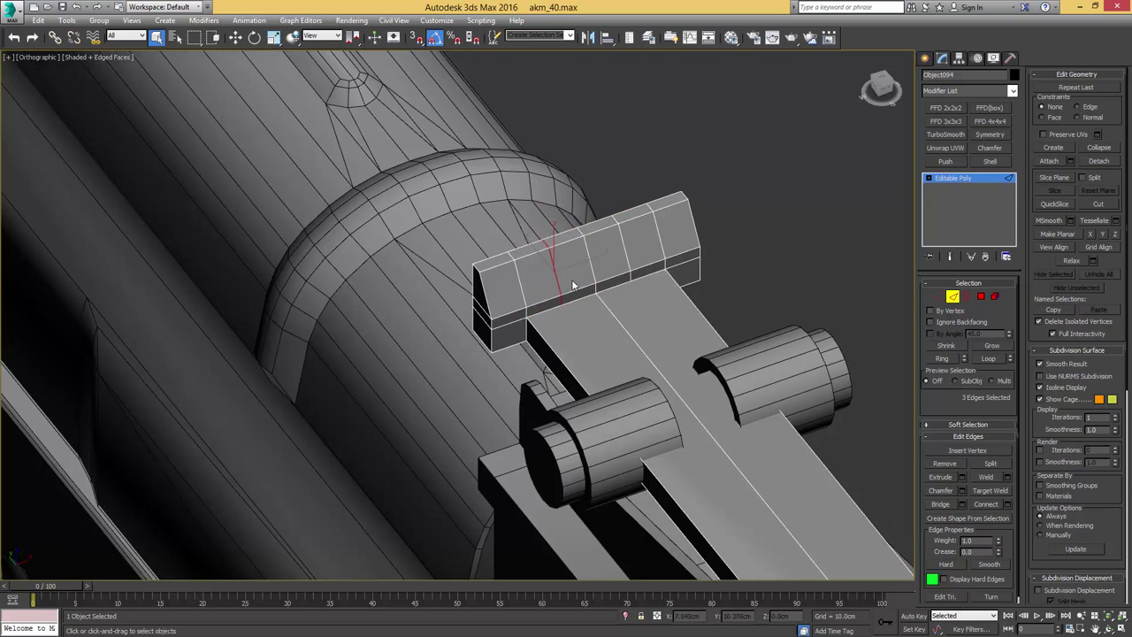
- Connect the vertices at the leaf's two side corners diagonally to the top vertices of the new segments on the sloped face
key(1)
click(530, 305)
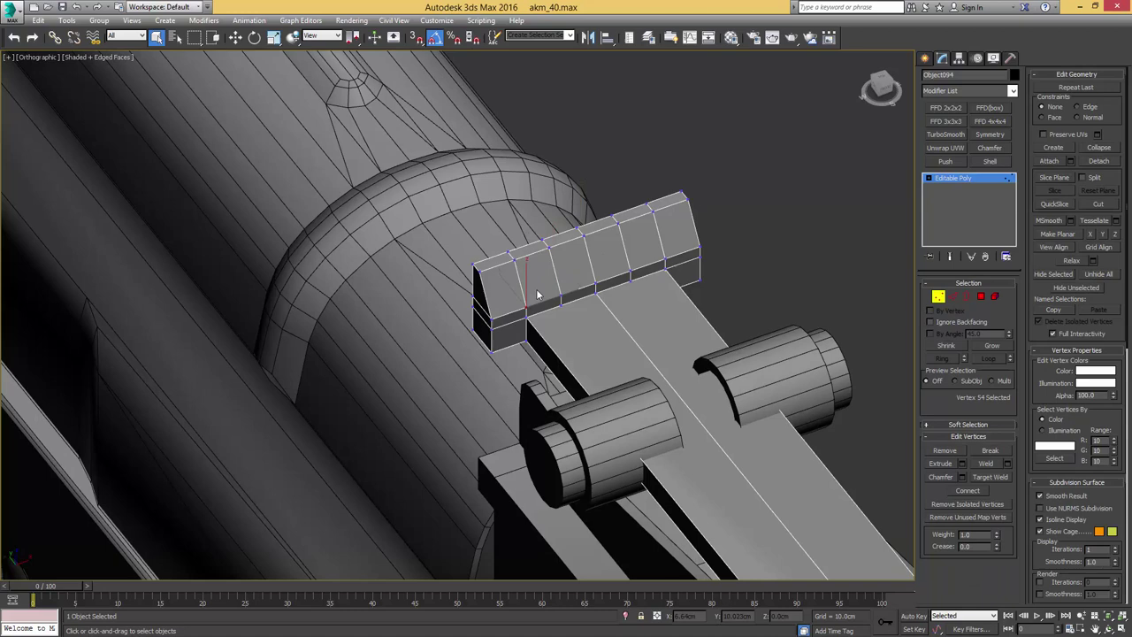
ctrl+click(546, 245)
key(ctrl+shift+e)
ctrl+click(668, 258)
key(ctrl+shift+e)
- Move the two central polygons below the sloped face toward the barrel to recess the middle of the block
alt+middle_drag(593, 281, 587, 285)
key(4)
click(579, 293)
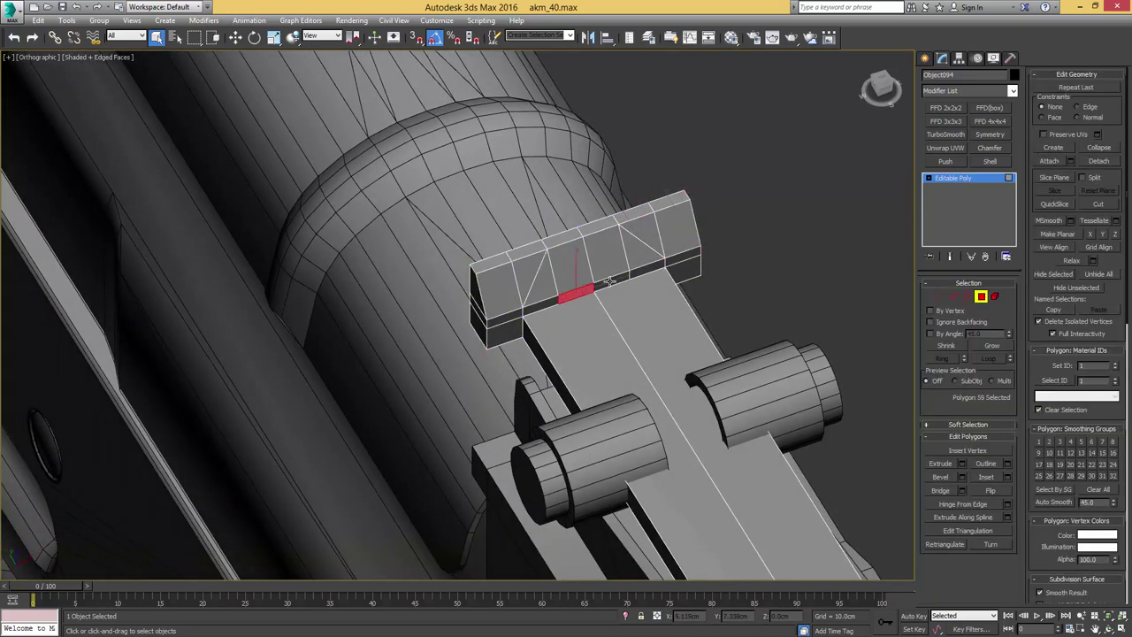
ctrl+click(609, 282)
scroll(584, 283, up, 4)
key(w)
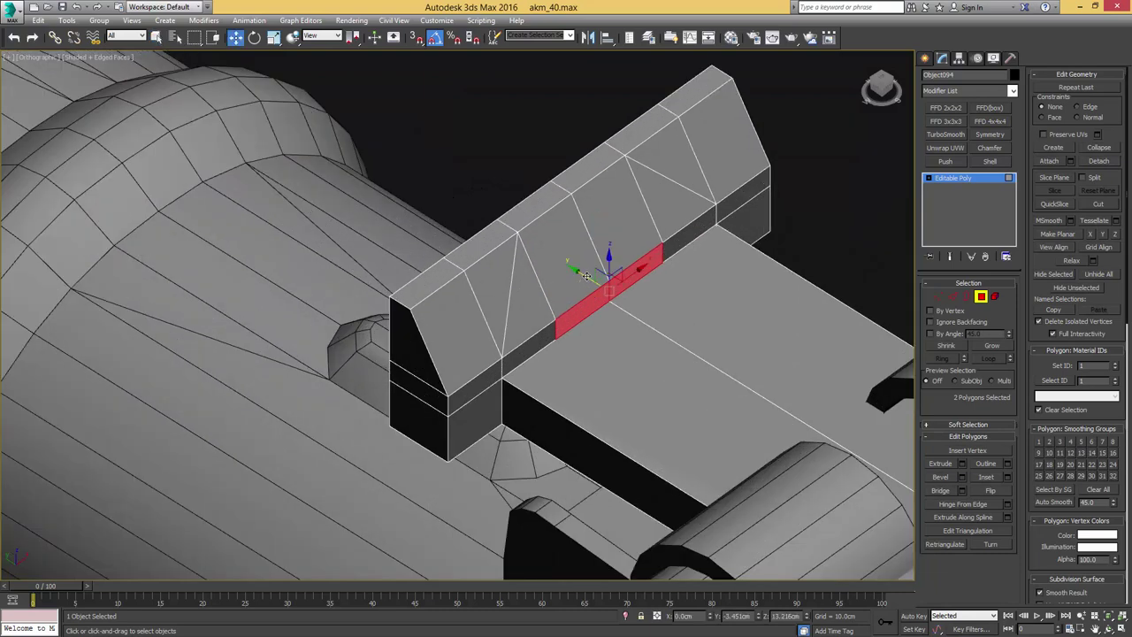
drag(585, 276, 554, 255)
- Push the recess's centre edge farther toward the barrel and even out the block's top receiver-side vertex row
key(2)
click(584, 276)
scroll(564, 258, down, 2)
alt+middle_drag(566, 260, 566, 232)
key(1)
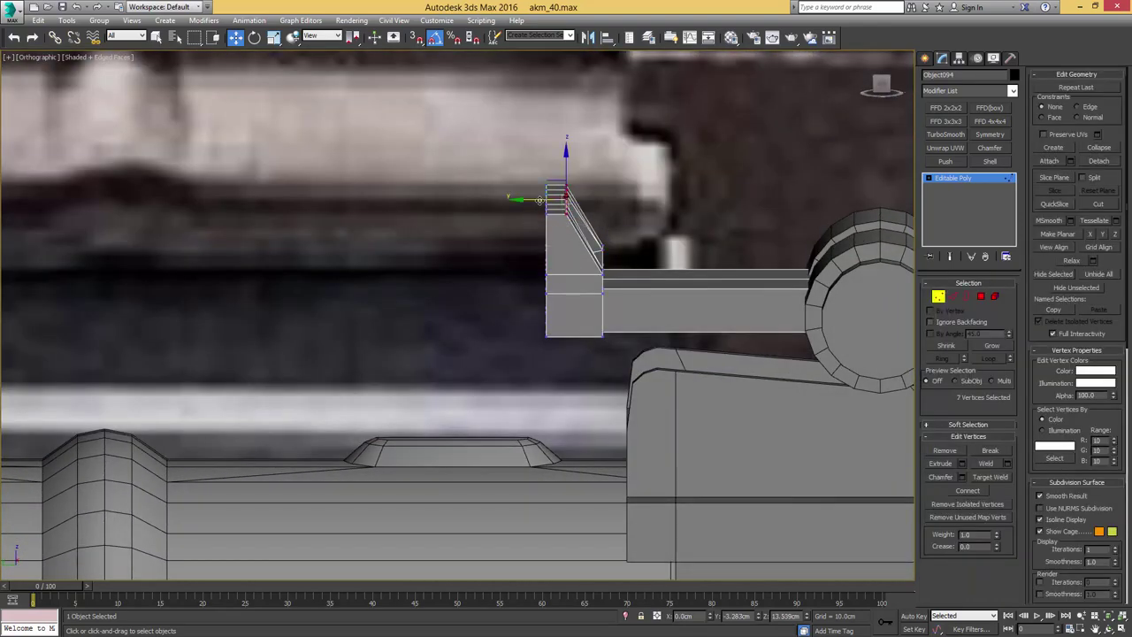
mouse_move(536, 196)
alt+middle_down()
mouse_move(541, 212)
mouse_move(550, 197)
mouse_move(549, 222)
mouse_move(540, 197)
mouse_move(609, 237)
mouse_move(559, 248)
alt+middle_up()
- Chamfer the centre edges of the block's upper part into a narrow vertical strip and scale its vertices closer together
key(2)
click(565, 249)
key(q)
ctrl+click(560, 226)
key(ctrl+shift+c)
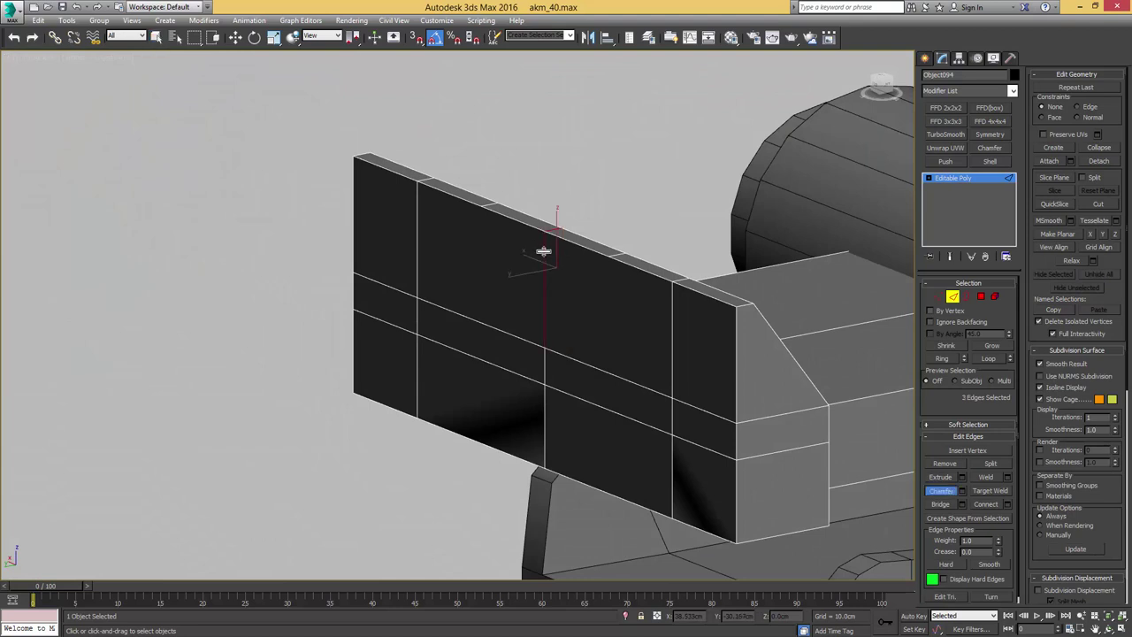
drag(540, 253, 573, 237)
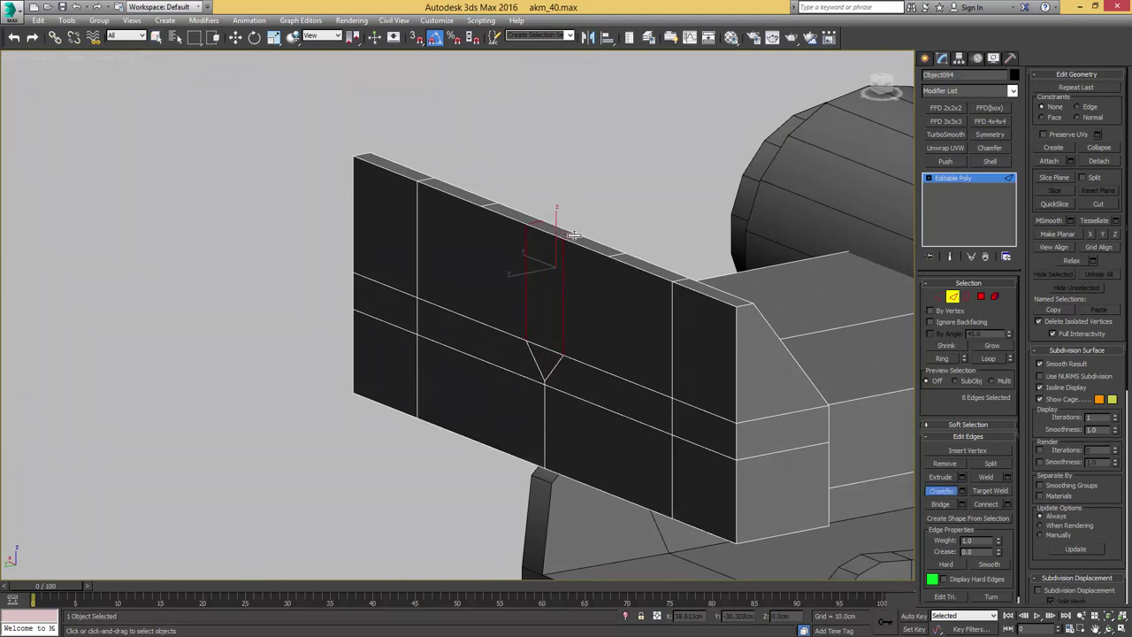
alt+middle_drag(576, 235, 450, 256)
ctrl+click(939, 297)
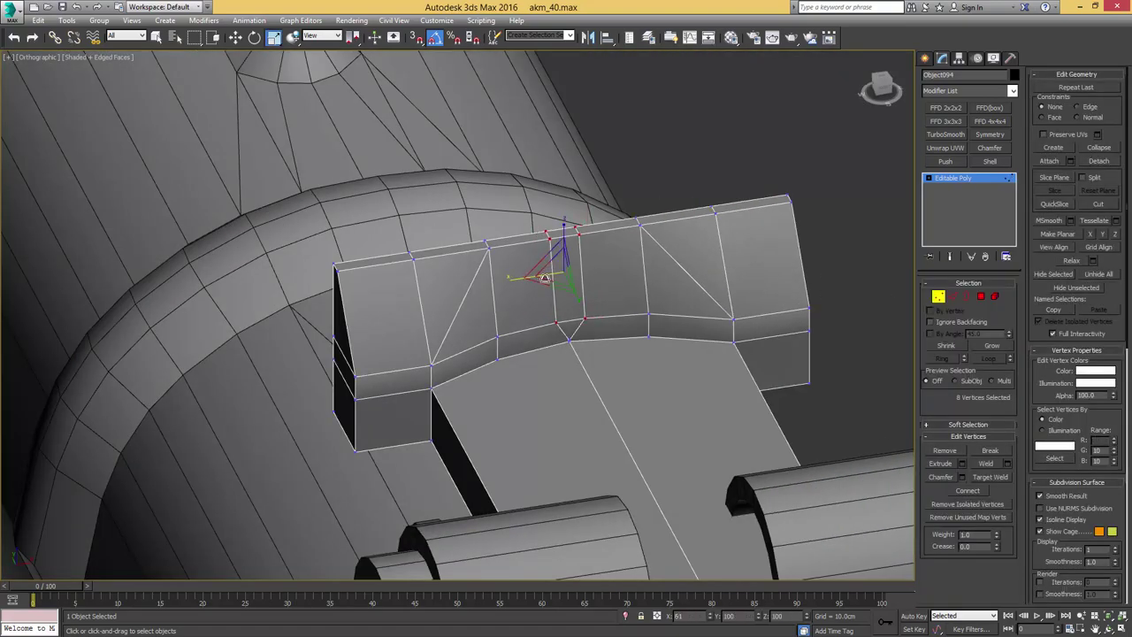
- Connect the vertical edges of the narrow centre strip with a horizontal edge on both faces of the block
key(4)
mouse_move(578, 258)
alt+middle_down()
mouse_move(542, 235)
mouse_move(583, 239)
alt+middle_up()
key(2)
key(q)
alt+click(557, 220)
alt+drag(526, 257, 591, 248)
alt+middle_drag(604, 252, 555, 248)
- Delete the three upper polygons of the centre strip to open the sighting notch through the block
key(4)
click(575, 248)
ctrl+click(556, 229)
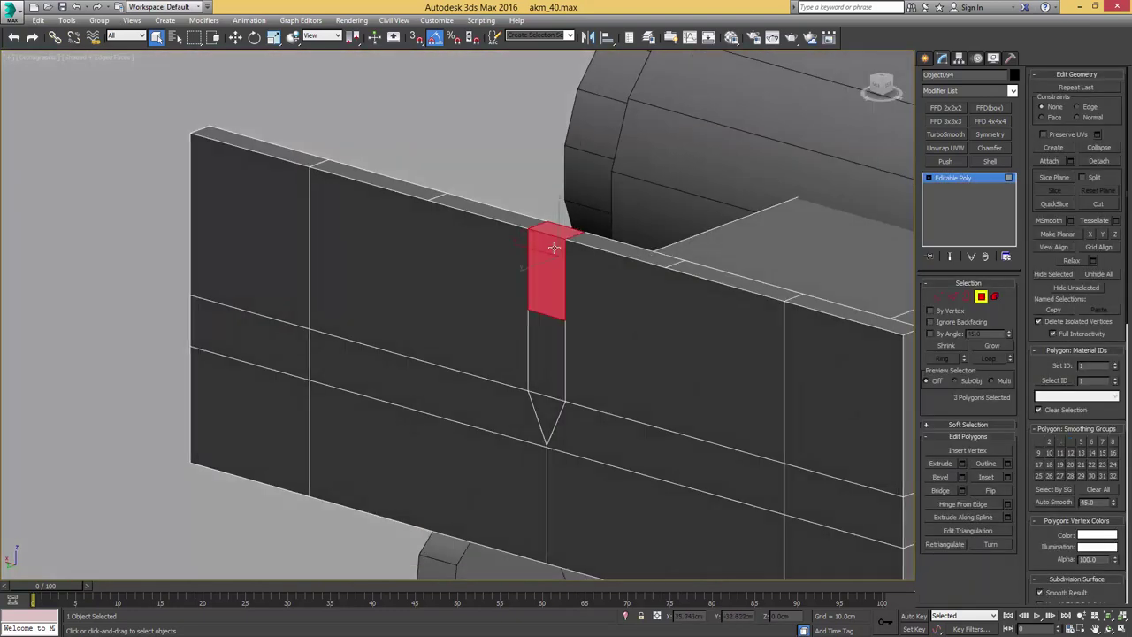
scroll(589, 277, down, 2)
key(Delete)
- Connect the notch's lower corners on the barrel-side face to the nearest top-edge vertices on each side
key(1)
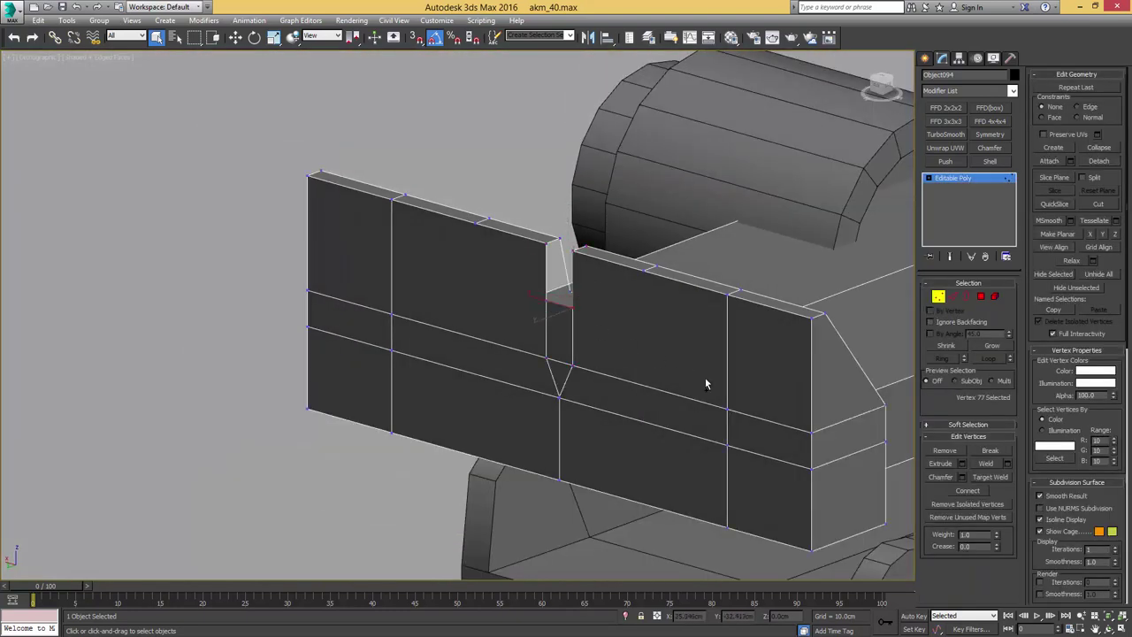
ctrl+click(726, 295)
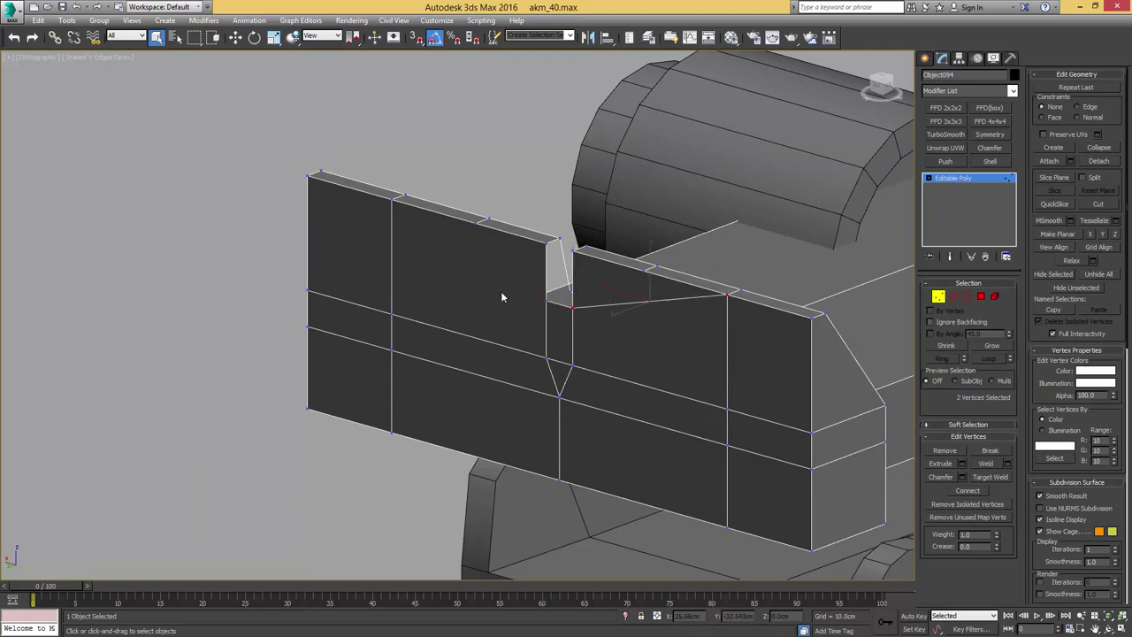
ctrl+click(393, 200)
key(ctrl+shift+e)
- Cap the notch's open border and connect its lower vertices to form the notch's floor and walls
alt+middle_drag(449, 235, 518, 267)
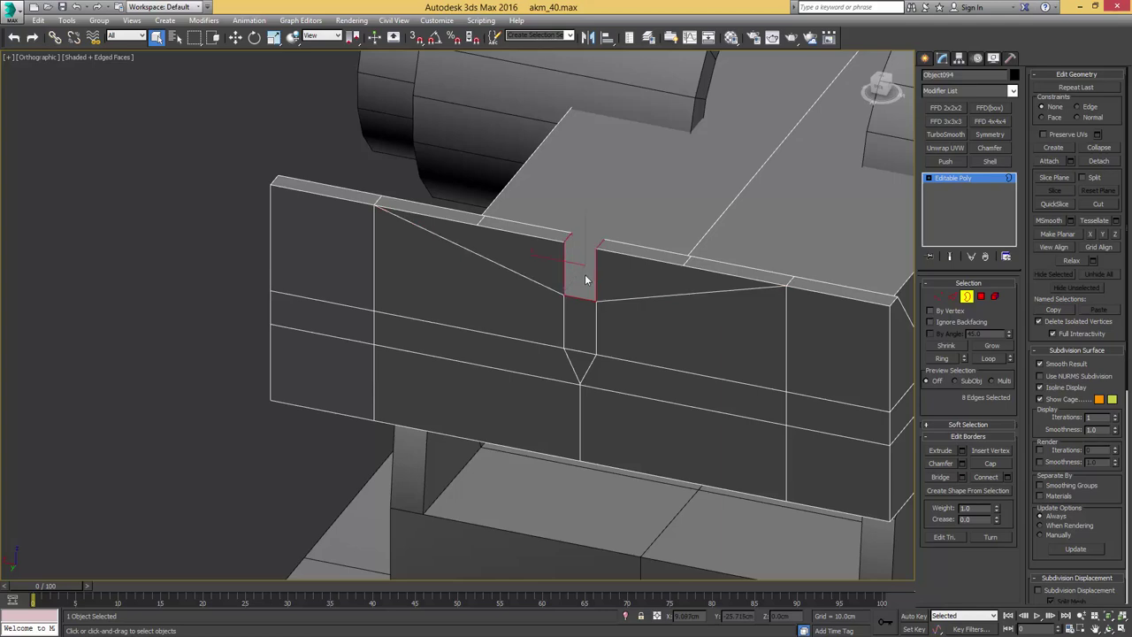
key(1)
key(F3)
click(595, 302)
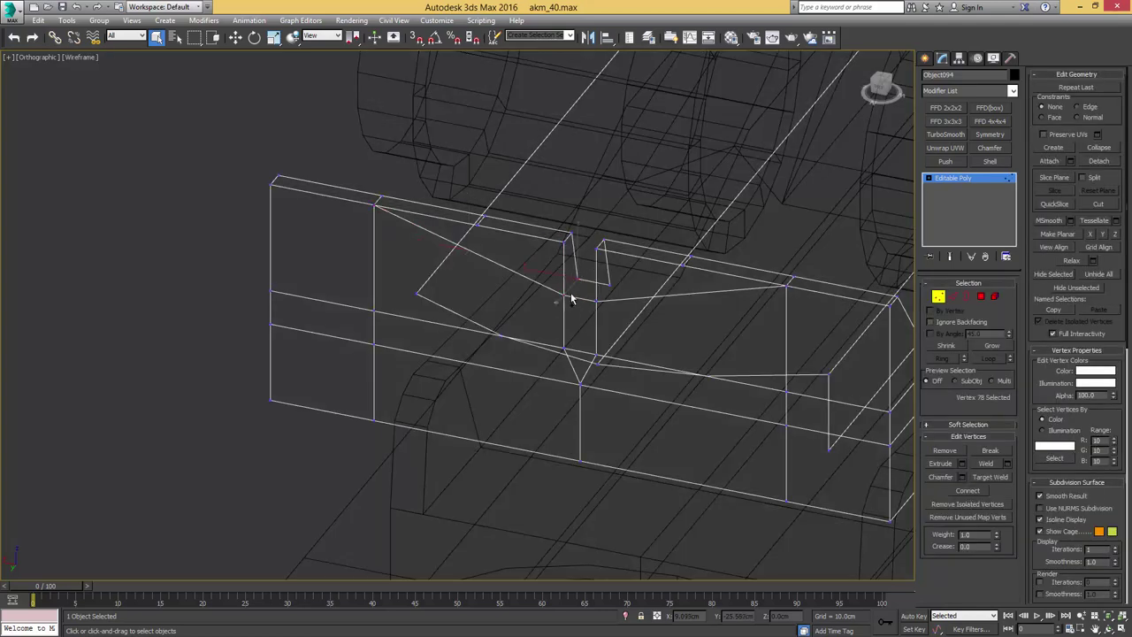
ctrl+click(571, 298)
ctrl+drag(617, 281, 630, 280)
mouse_move(631, 282)
alt+middle_down()
mouse_move(480, 291)
mouse_move(589, 278)
alt+middle_up()
key(F3)
scroll(584, 288, down, 2)
key(1)
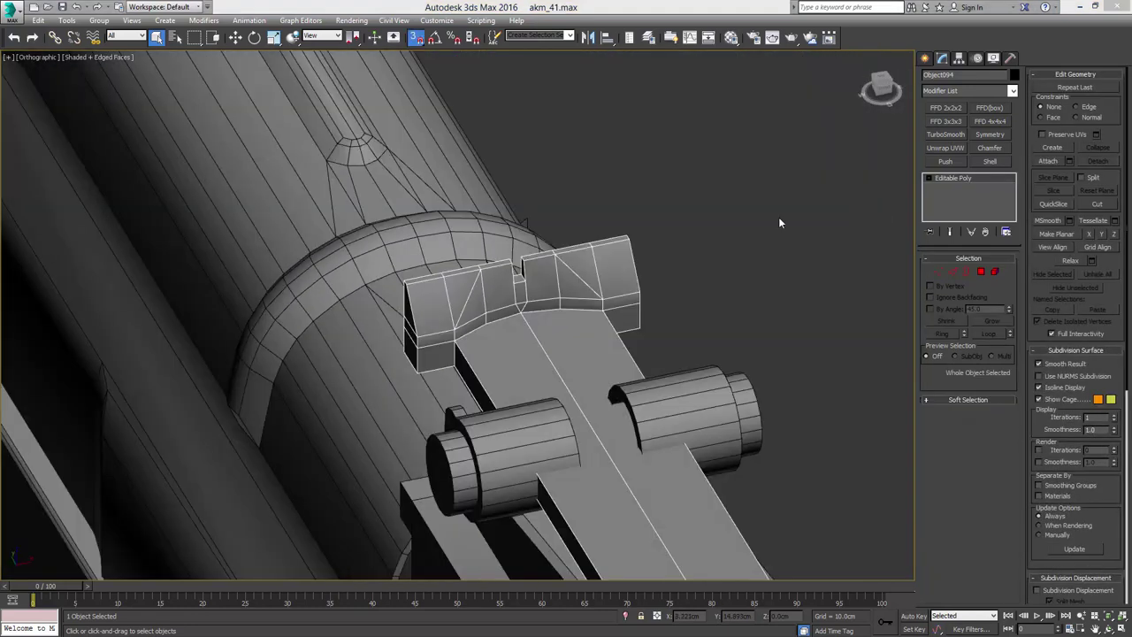
- Isolate the sight leaf and slice it lengthwise along its centre with Split enabled and the slice plane rotated 90 degrees
key(alt+q)
middle_drag(751, 229, 748, 199)
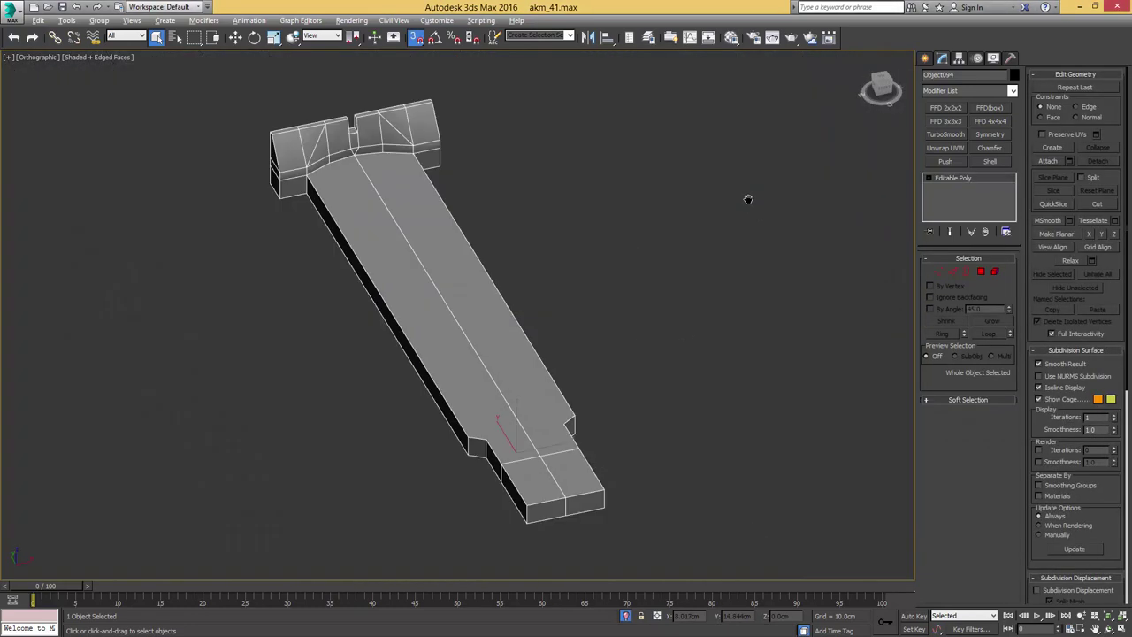
click(953, 272)
click(1051, 179)
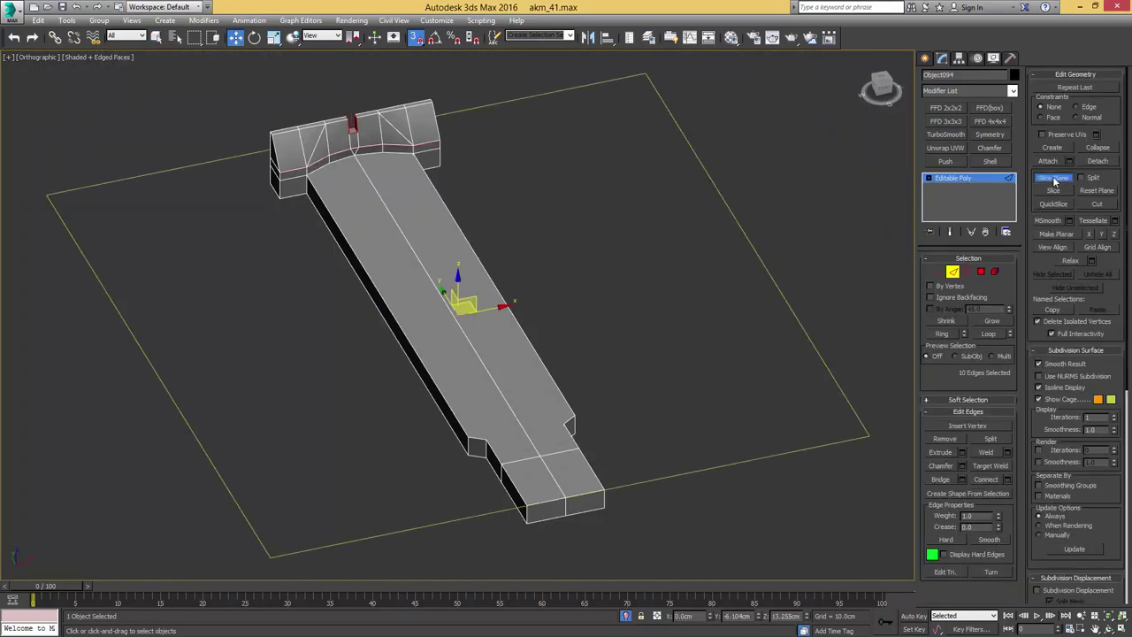
alt+middle_drag(637, 215, 581, 257)
key(e)
key(a)
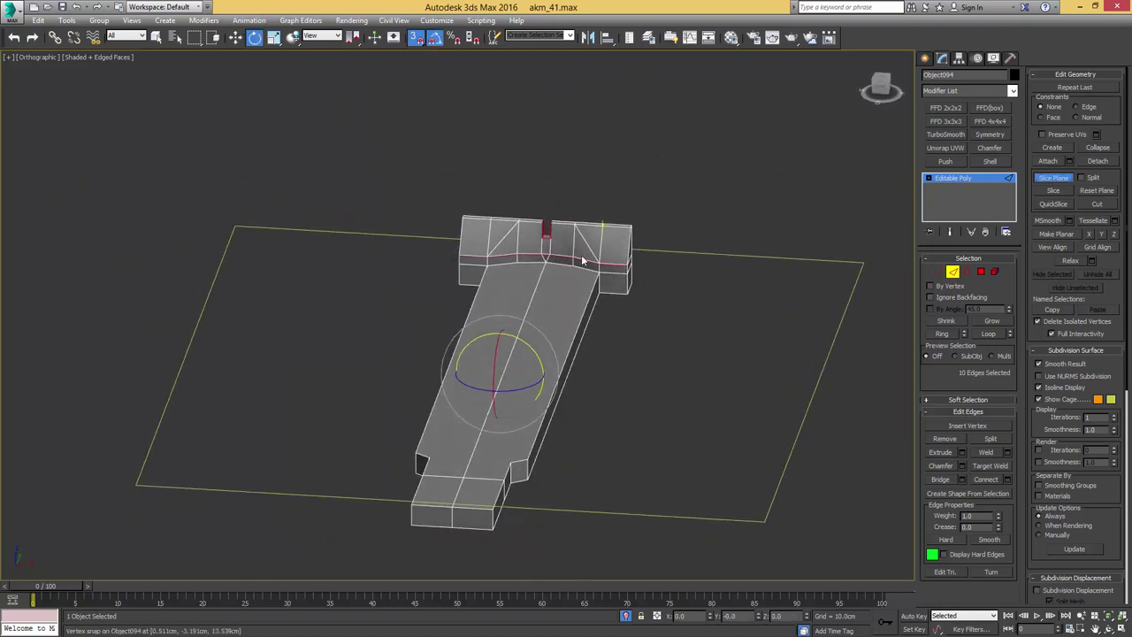
drag(523, 340, 478, 281)
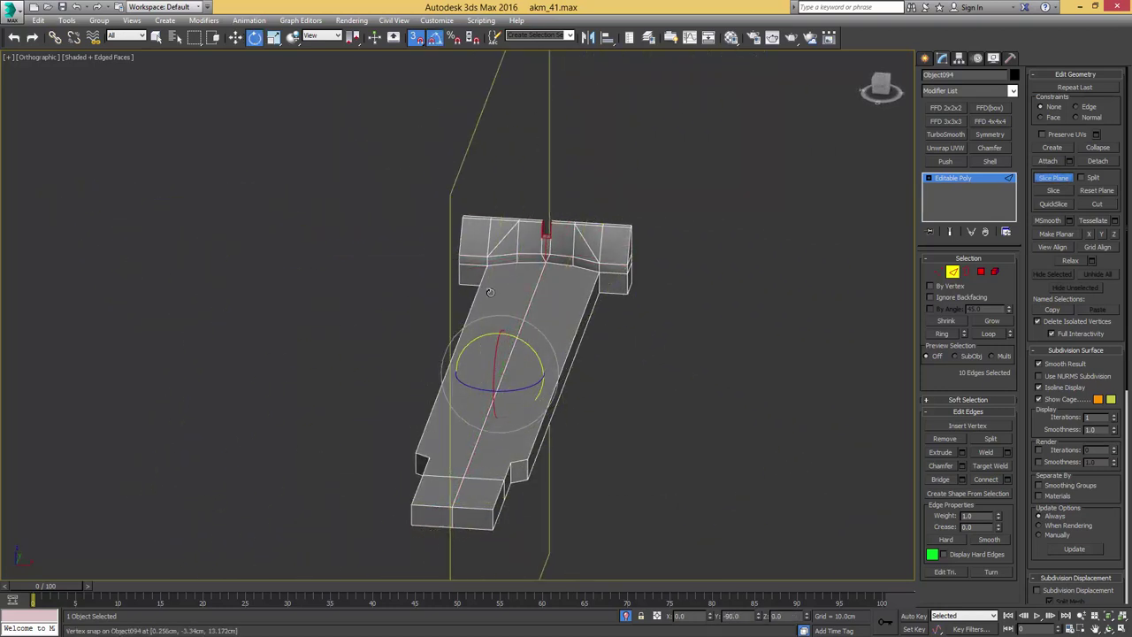
click(1058, 191)
middle_drag(786, 218, 858, 235)
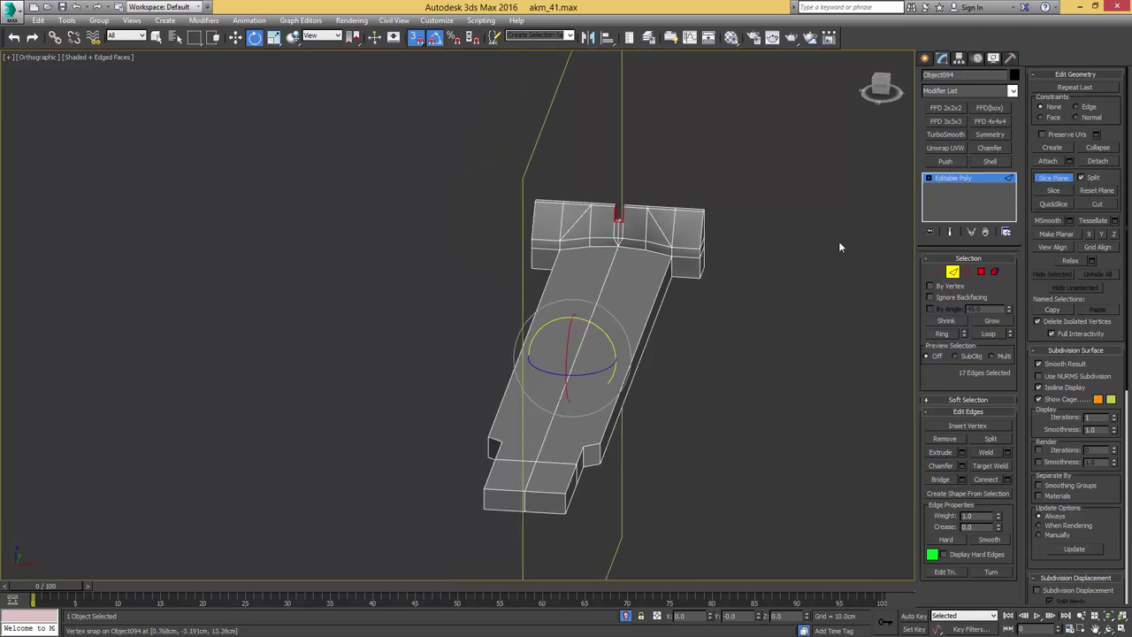
- Delete the right-hand half of the split sight leaf as an element
middle_drag(727, 244, 746, 223)
key(5)
key(q)
click(662, 251)
key(Delete)
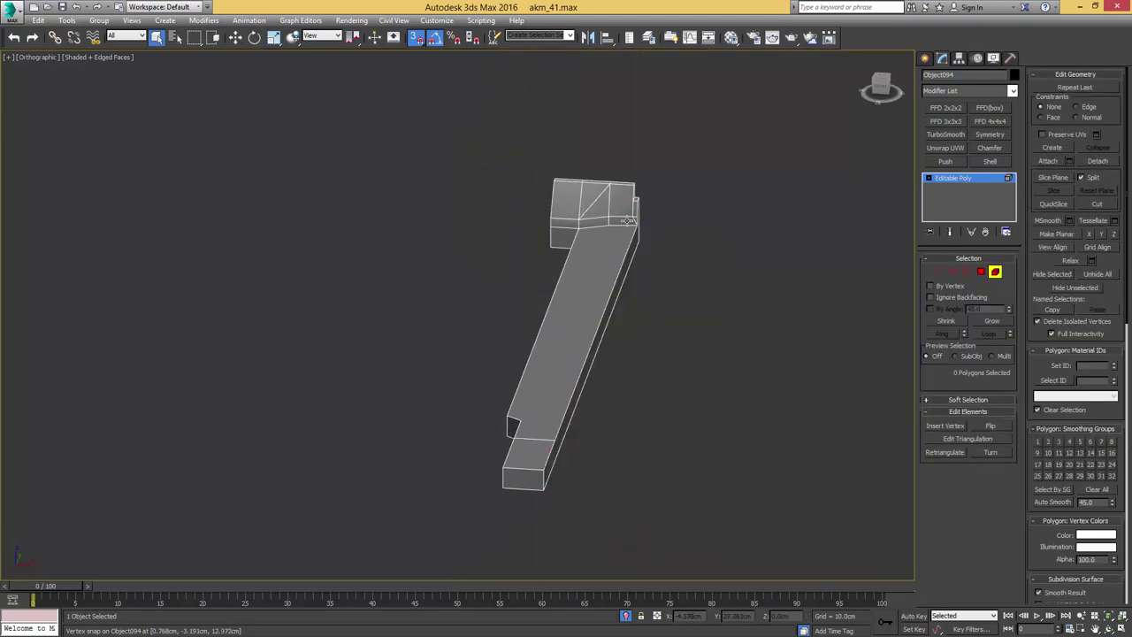
- Assign smoothing group 5 to the six polygons forming the curved recess beside the notch on the block's receiver-side face
alt+middle_drag(553, 219, 622, 313)
scroll(461, 251, up, 5)
key(4)
click(585, 376)
ctrl+click(592, 344)
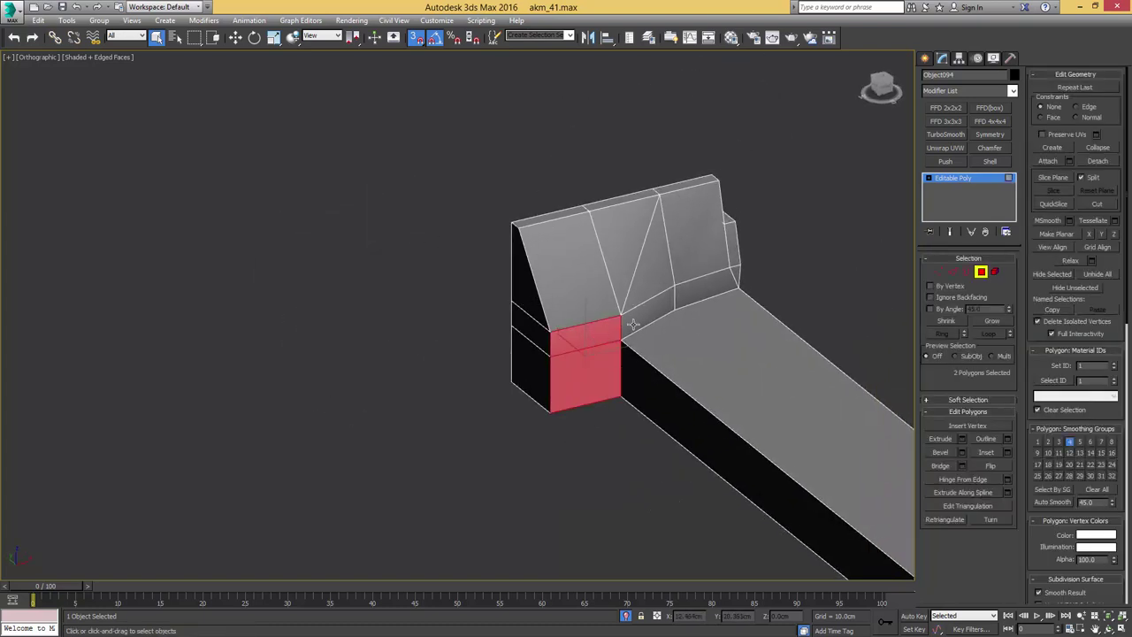
click(653, 274)
ctrl+click(699, 260)
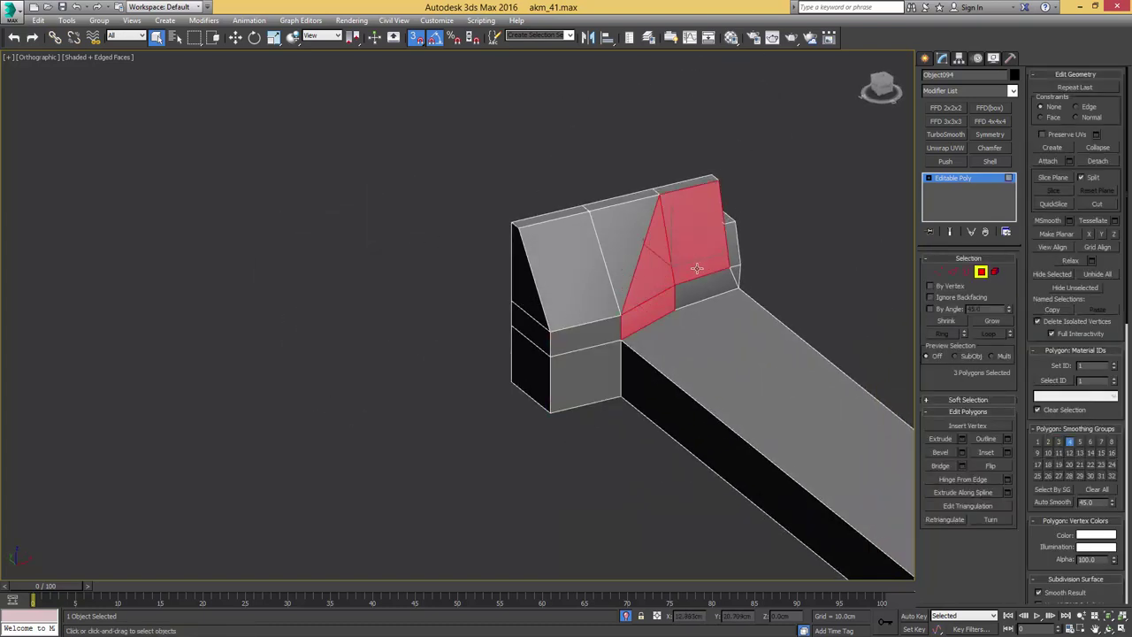
ctrl+click(704, 289)
ctrl+click(733, 263)
ctrl+click(733, 256)
key(ctrl+5)
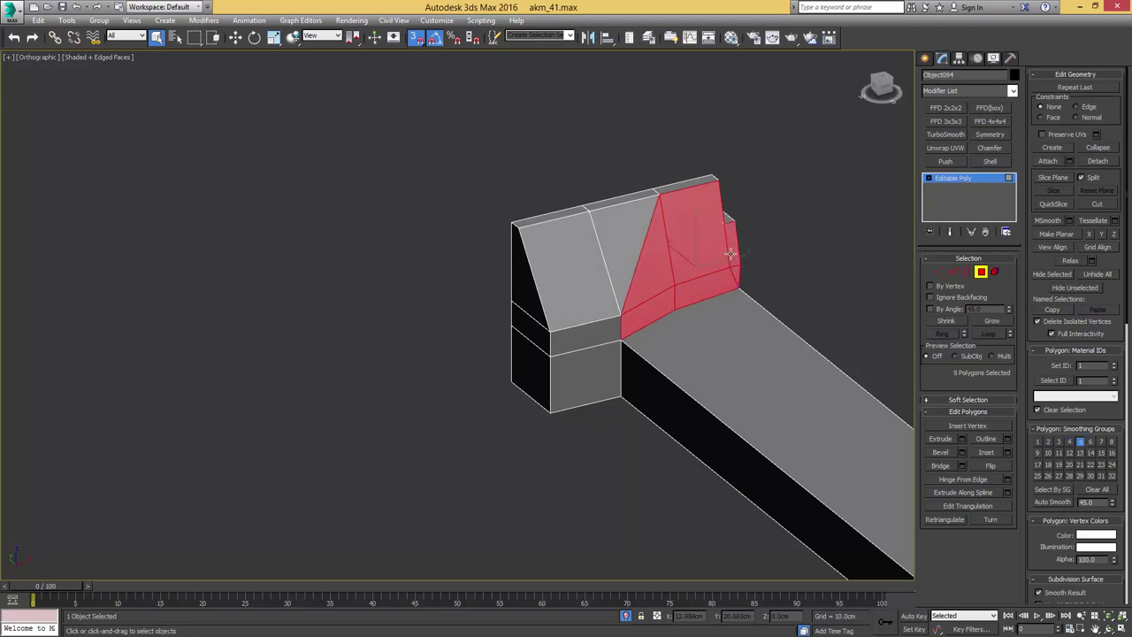
- Chamfer the short edge at the block's upper outer corner by 0.033 cm with 1 segment and smoothing turned off
key(4)
key(F4)
scroll(582, 281, up, 4)
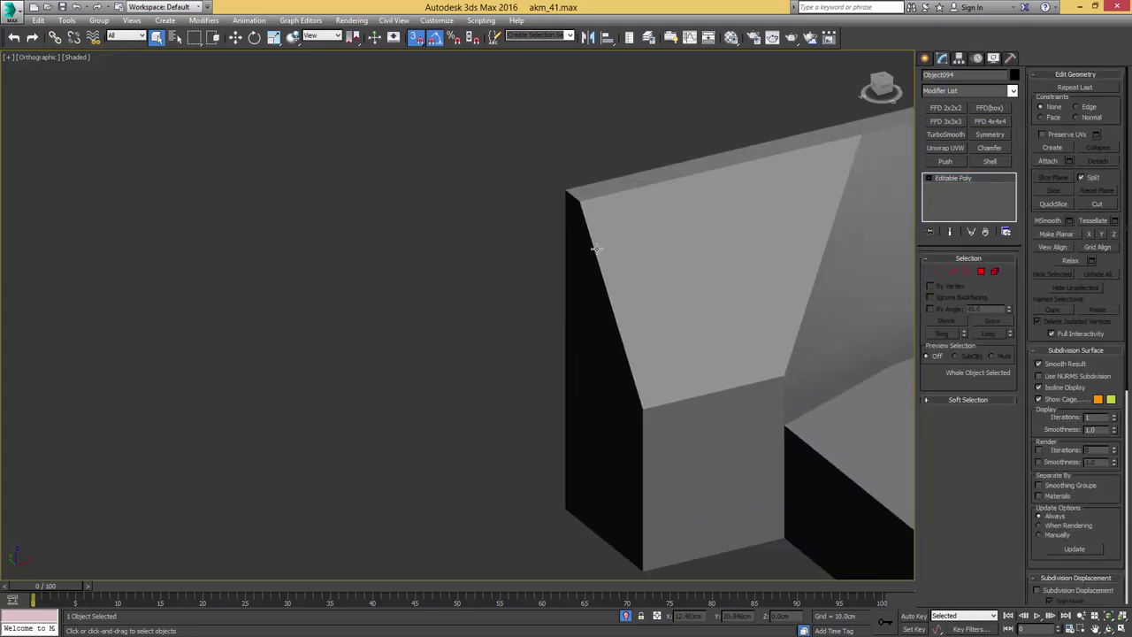
key(F4)
scroll(596, 249, down, 4)
key(2)
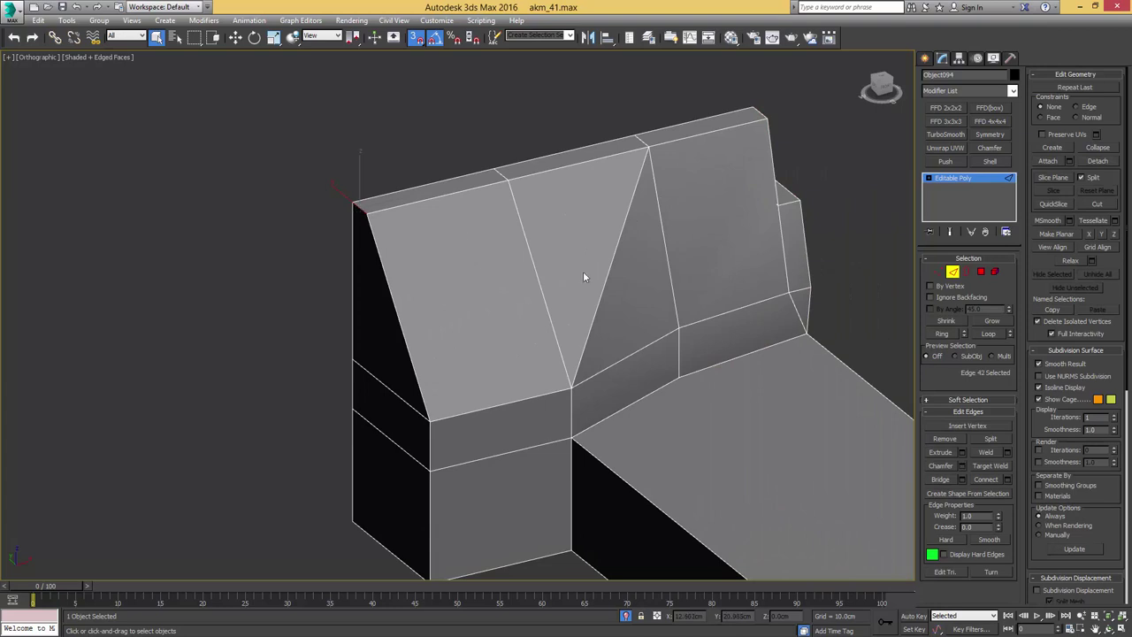
click(961, 466)
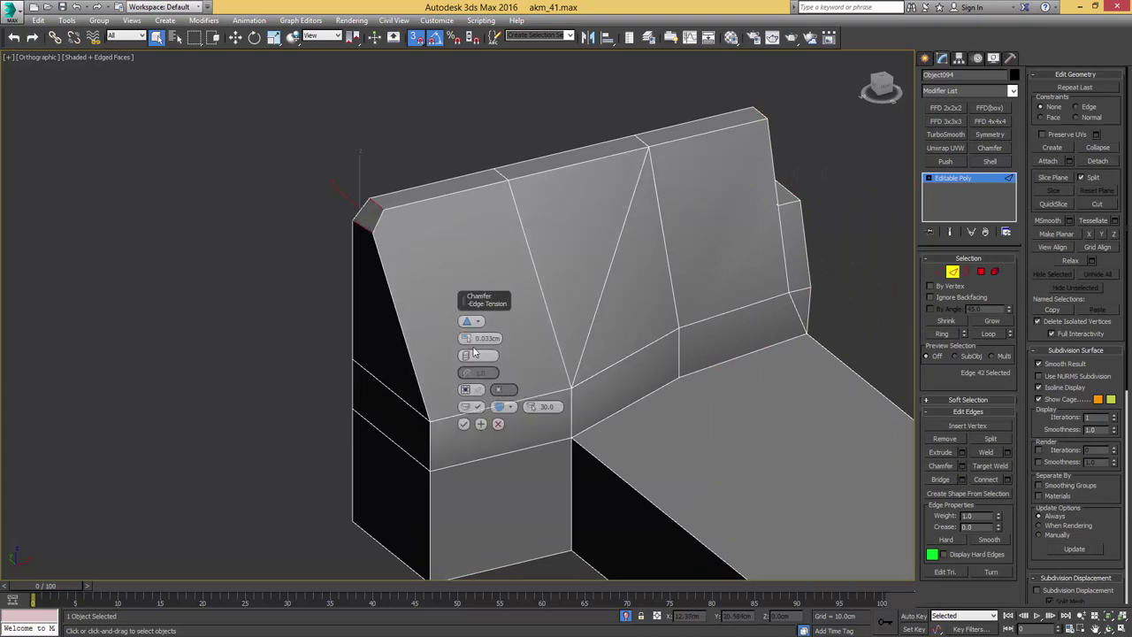
click(476, 408)
click(476, 409)
click(476, 409)
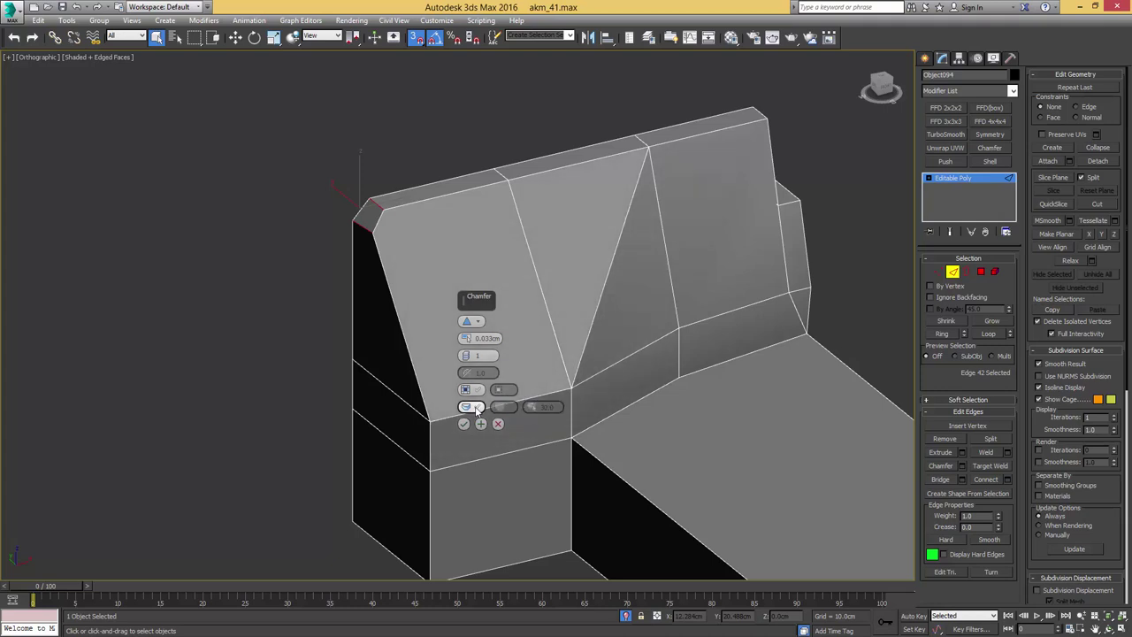
click(476, 409)
click(464, 424)
- Round the chamfered corner by adding an edge across the chamfer face with Flow Connect between its two short edges
middle_drag(361, 238, 463, 316)
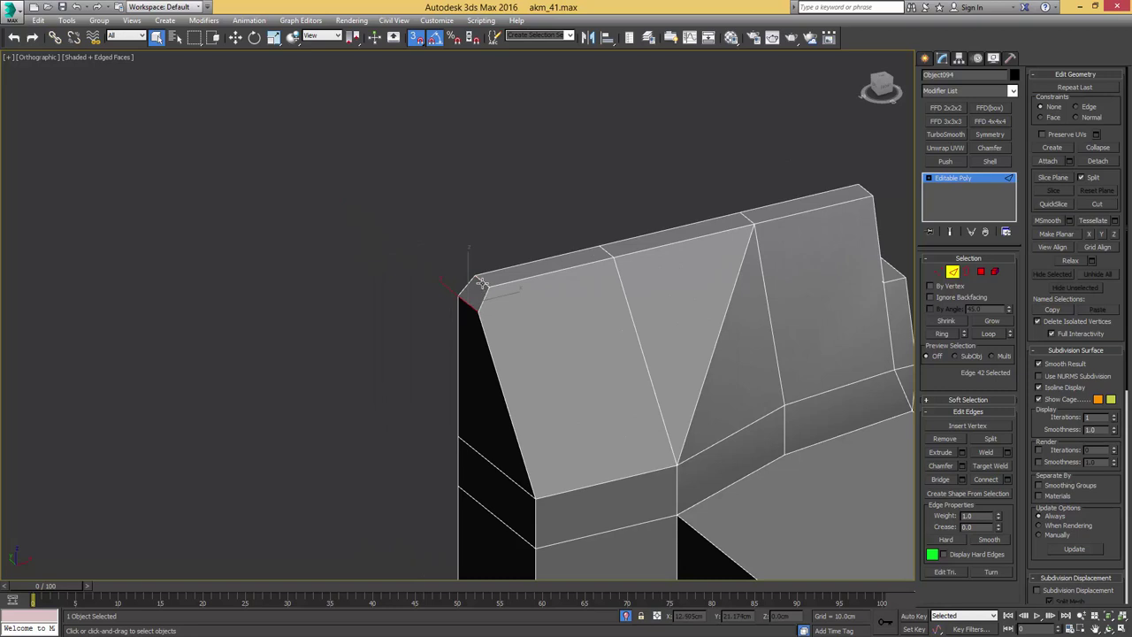
click(482, 284)
alt+middle_drag(493, 314, 494, 302)
click(486, 299)
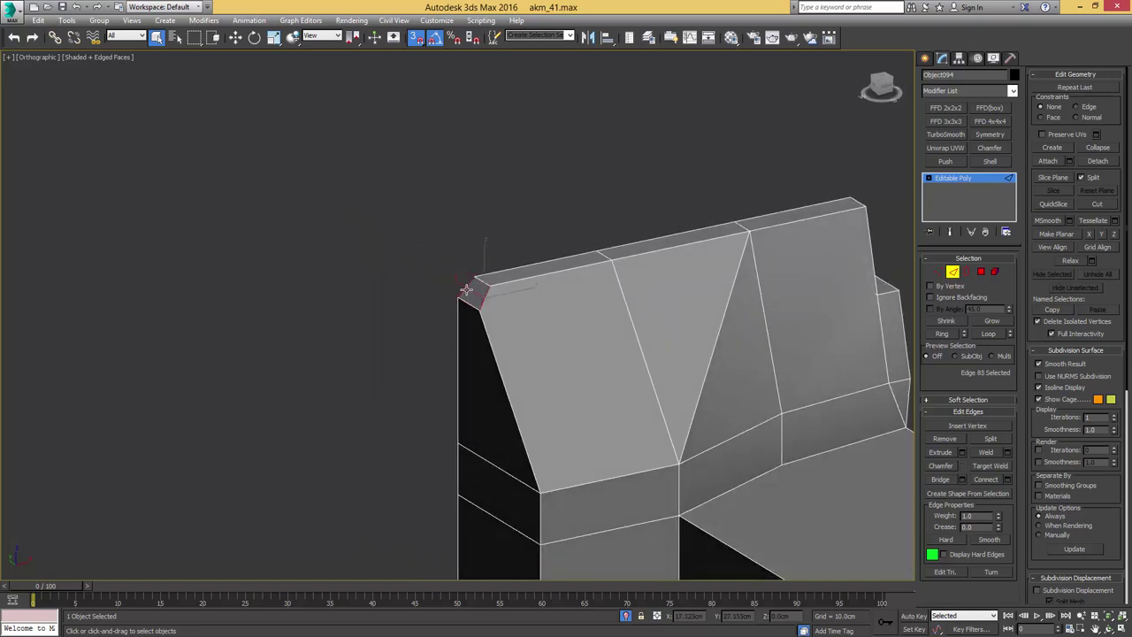
ctrl+click(467, 289)
click(670, 39)
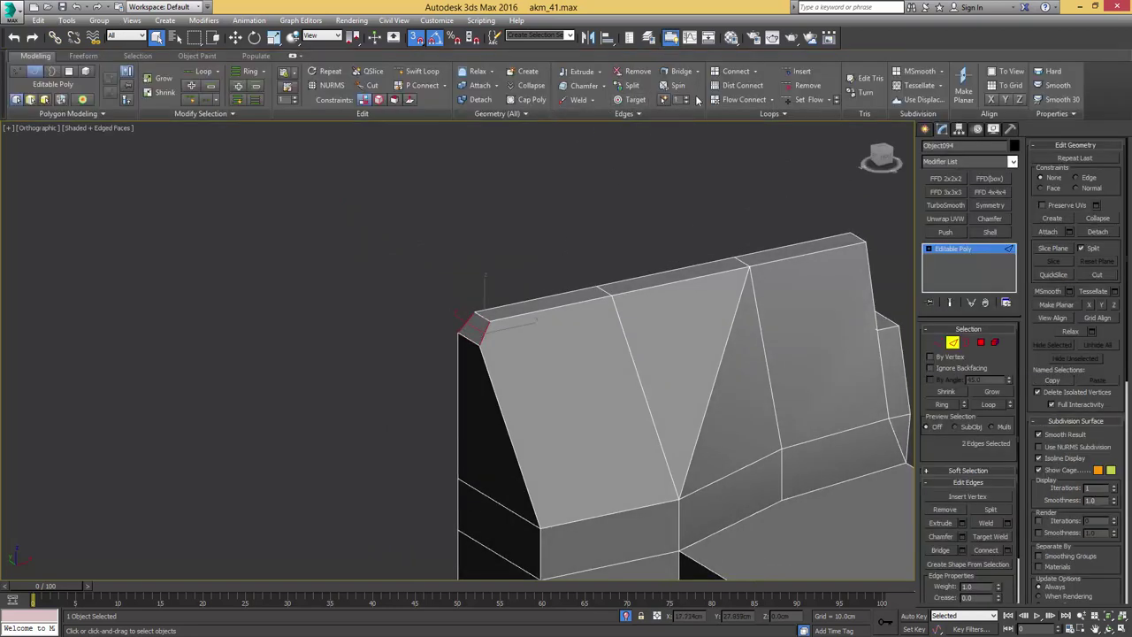
click(731, 99)
scroll(566, 193, down, 2)
key(2)
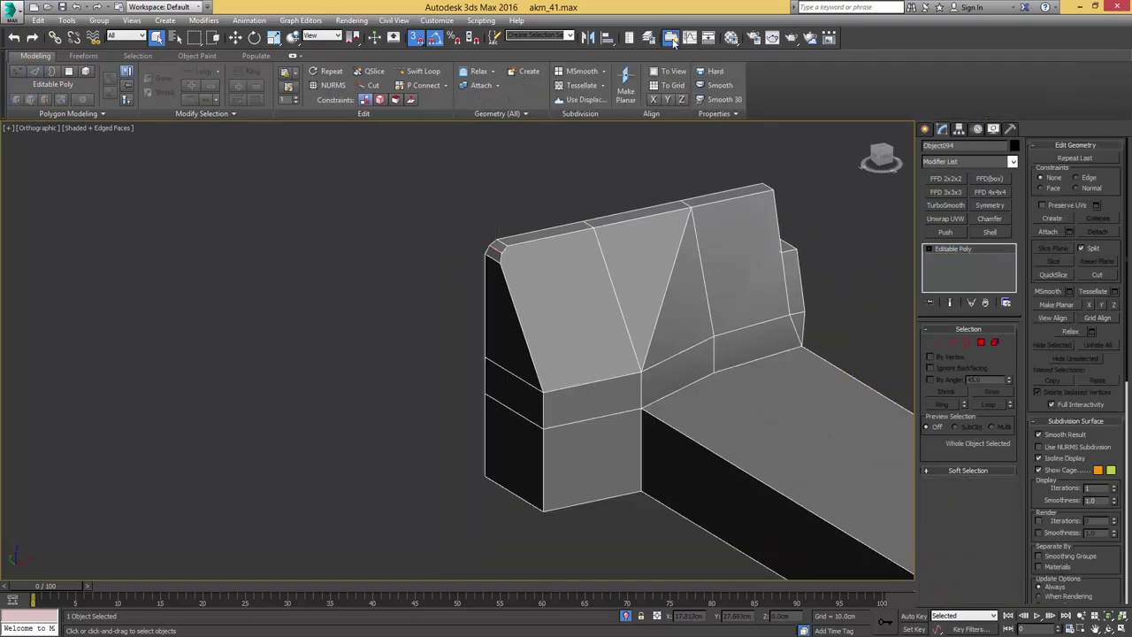
click(672, 41)
middle_drag(645, 150, 579, 159)
key(2)
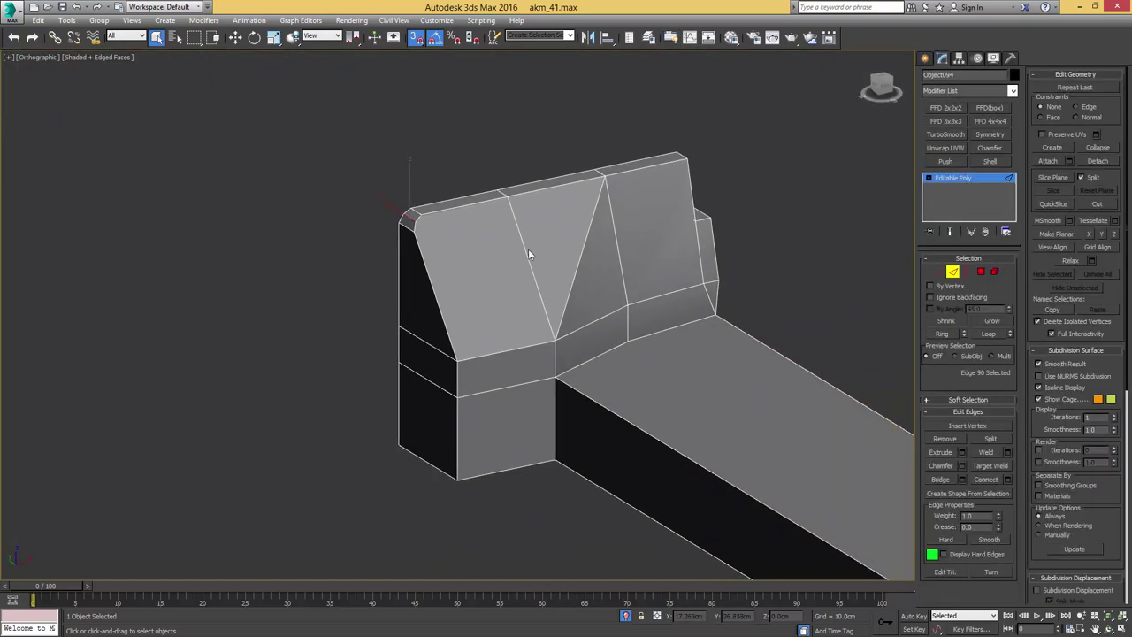
- Target-weld the mid-edge vertex on top of the block's outer end face to the adjoining vertex of the rounded corner
alt+middle_drag(528, 249, 577, 244)
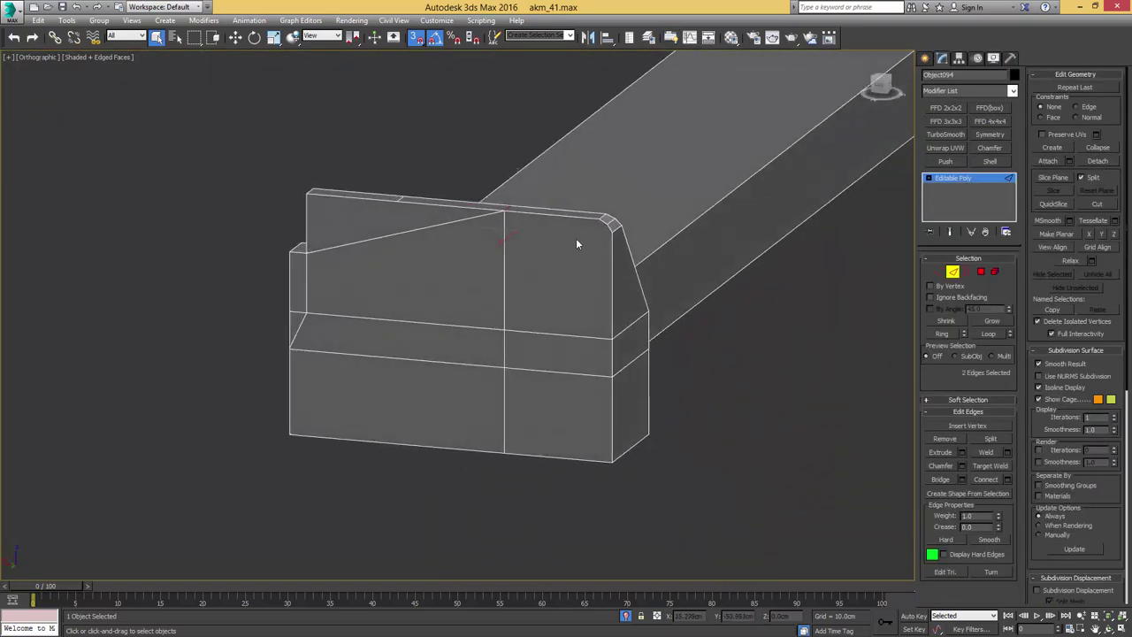
key(1)
key(ctrl+shift+w)
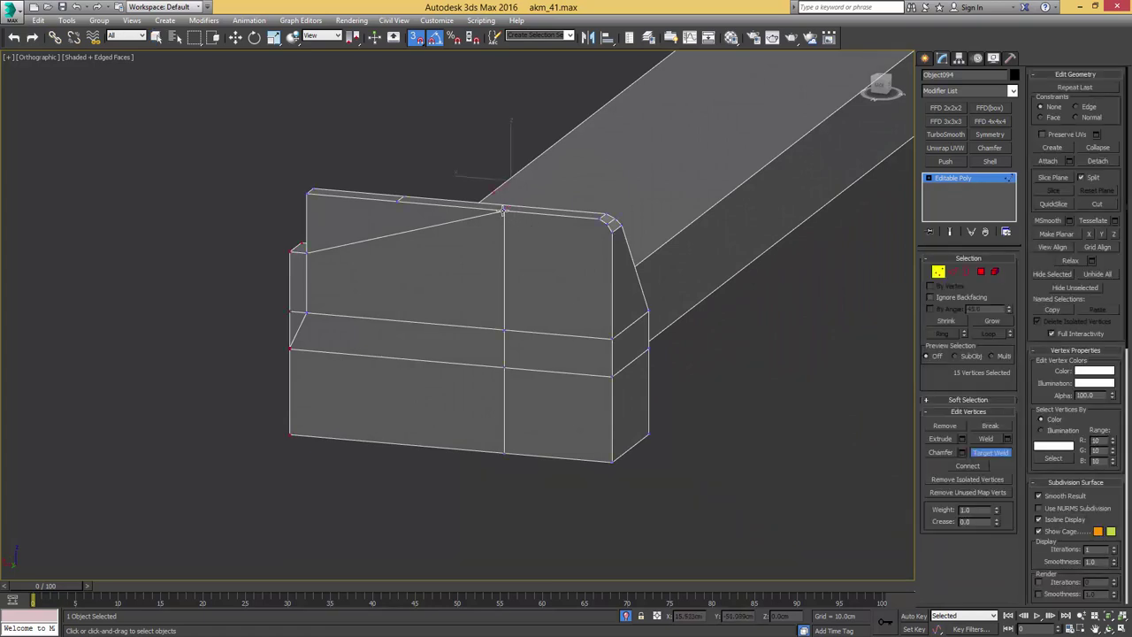
click(601, 219)
middle_drag(587, 233, 568, 253)
- Remove the vertical edge loop running down the block's outer end face and across its underside
key(2)
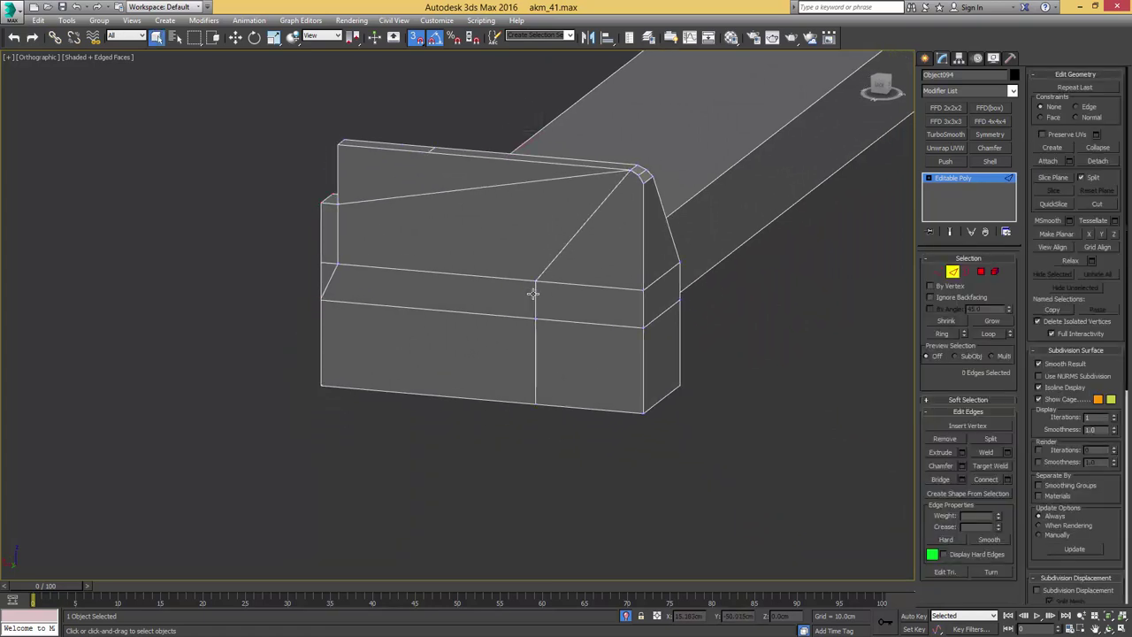
double_click(535, 301)
alt+middle_drag(567, 310, 601, 277)
key(BackSpace)
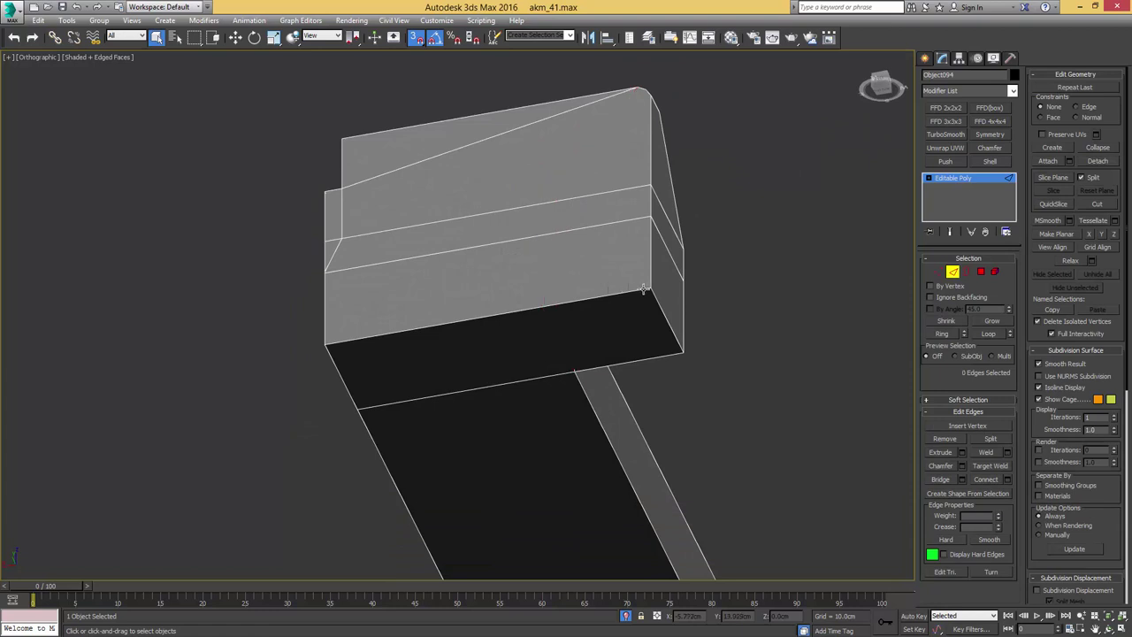
- Connect the block's bottom outer corner vertex to the leaf junction vertex across the underside
key(1)
click(653, 287)
ctrl+click(575, 372)
key(ctrl+shift+e)
alt+middle_drag(607, 323, 571, 355)
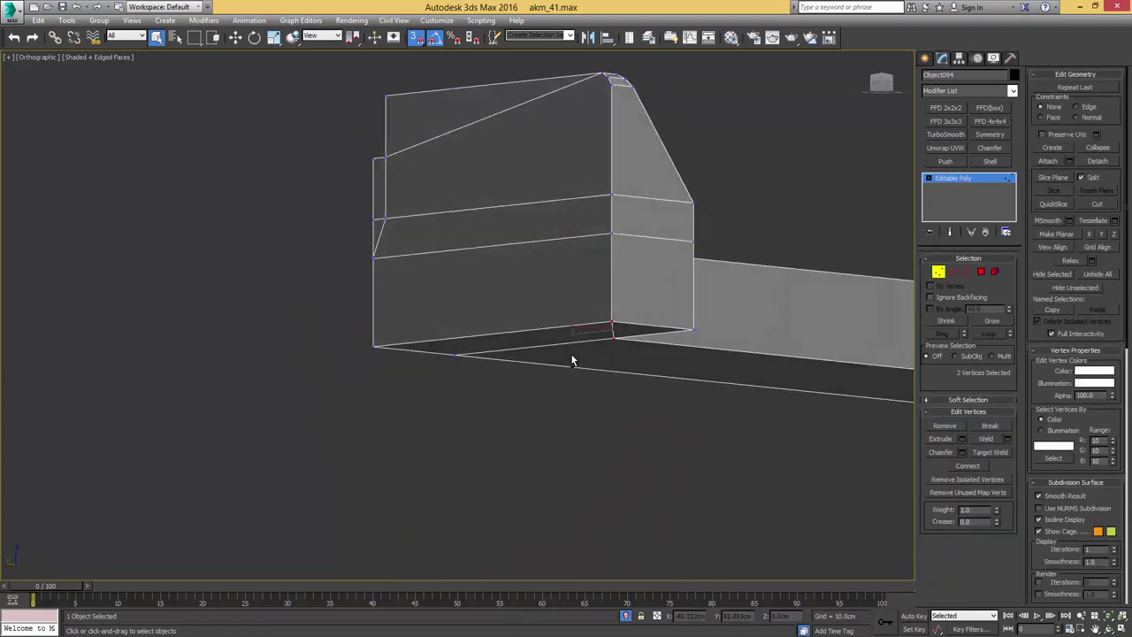
- Remove the lower of the two horizontal edge loops around the end block
middle_drag(589, 259, 594, 313)
key(2)
double_click(476, 301)
key(BackSpace)
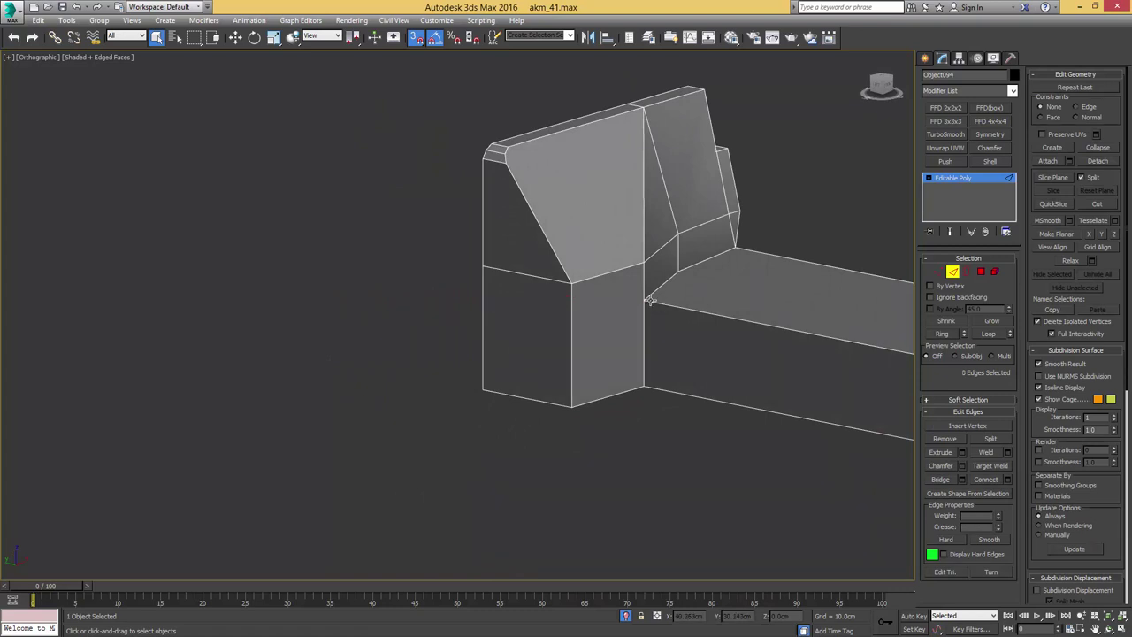
- Connect the leaf's upper junction vertex diagonally to the bottom corner vertex on the block's receiver-side face
key(1)
click(646, 301)
ctrl+click(573, 407)
key(ctrl+shift+e)
middle_drag(570, 302, 575, 343)
key(2)
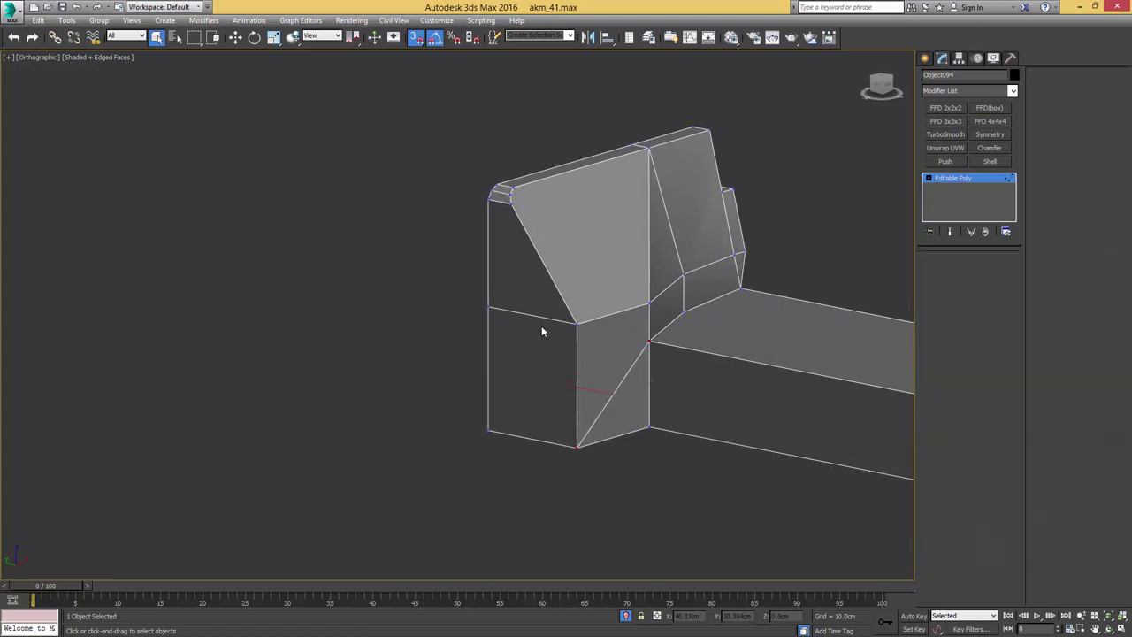
- Remove the remaining horizontal edges across the block's outer end and side faces
key(2)
double_click(550, 316)
click(634, 309)
alt+middle_drag(622, 313, 556, 320)
ctrl+click(557, 320)
key(ctrl+BackSpace)
- Replace the slanted edge beside the notch with a diagonal edge from the notch's lower corner to the end face's bottom outer corner
middle_drag(474, 312, 516, 304)
click(431, 290)
click(458, 295)
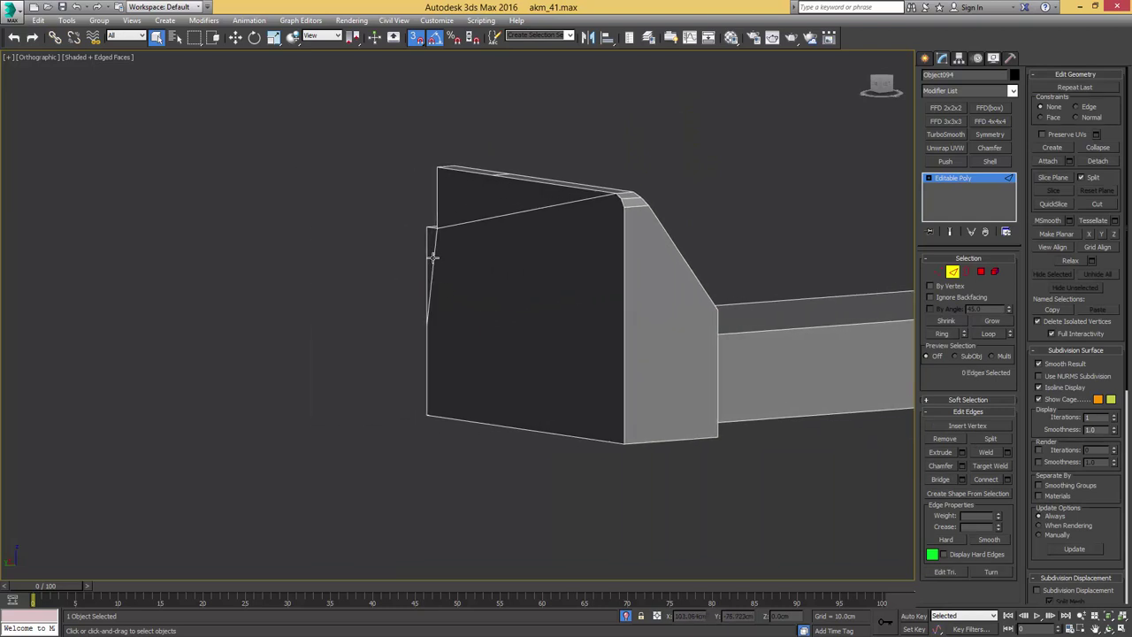
click(433, 258)
key(1)
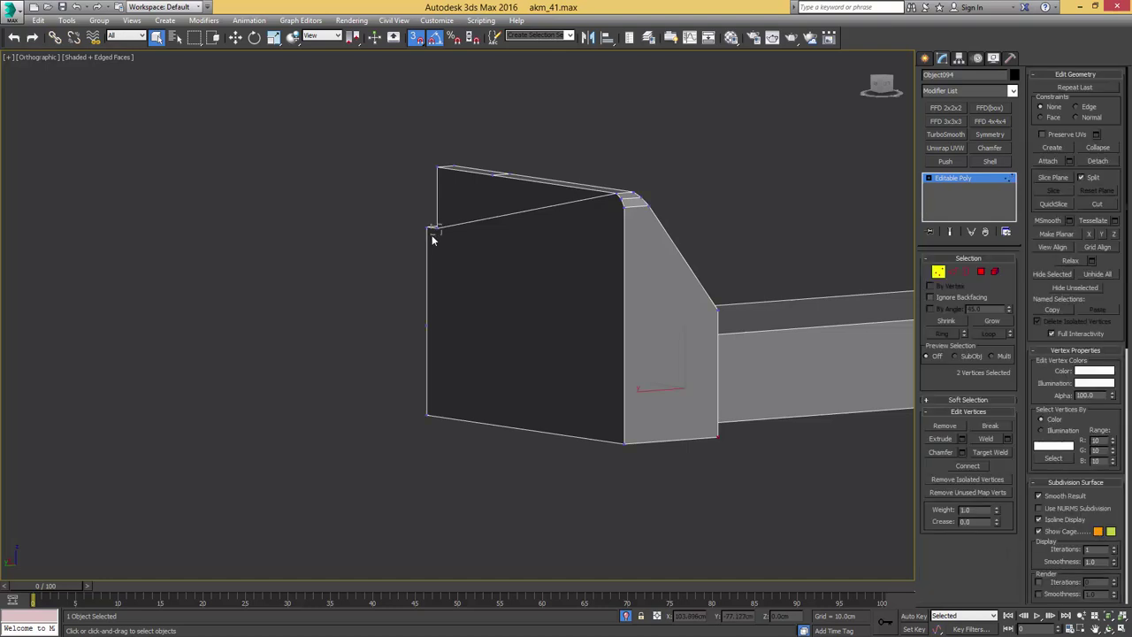
click(433, 229)
ctrl+click(625, 442)
key(ctrl+shift+e)
drag(409, 339, 409, 341)
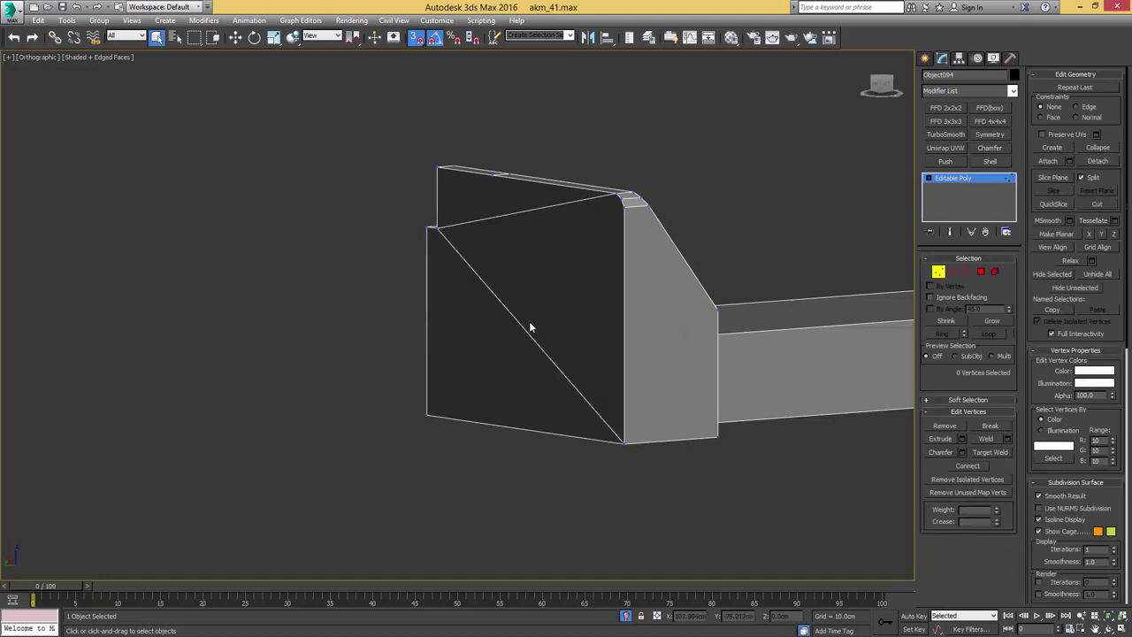
- Target-weld the mid-edge vertex on the block's narrow top face to the upper corner vertex of the notch
middle_drag(533, 355, 485, 306)
alt+middle_drag(617, 163, 563, 178)
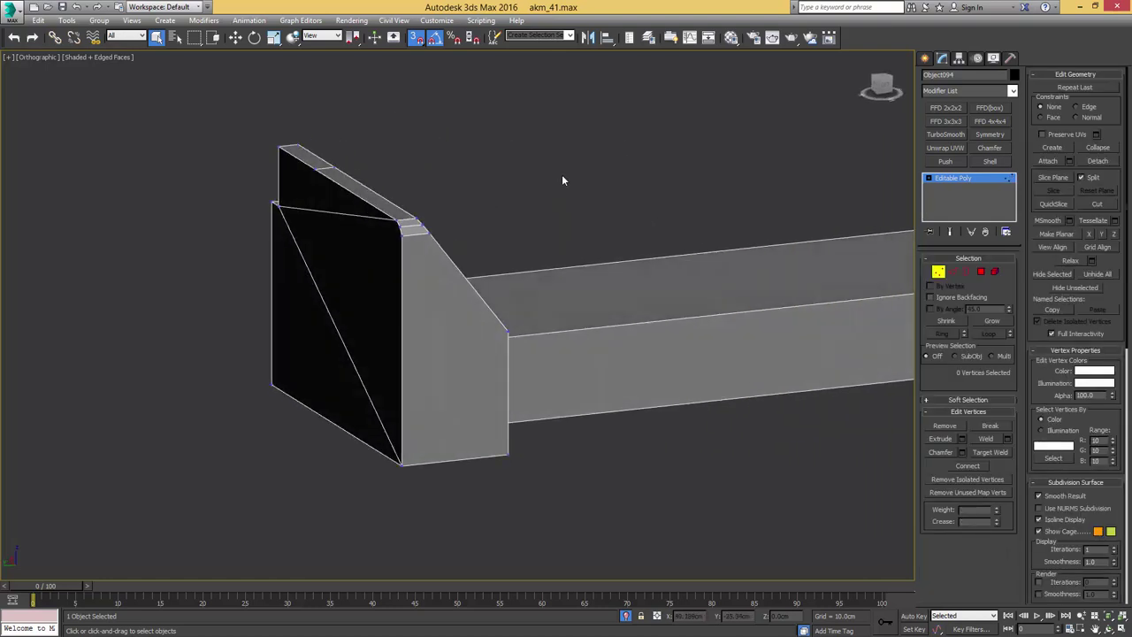
middle_drag(325, 175, 543, 291)
scroll(543, 291, up, 2)
key(ctrl+shift+w)
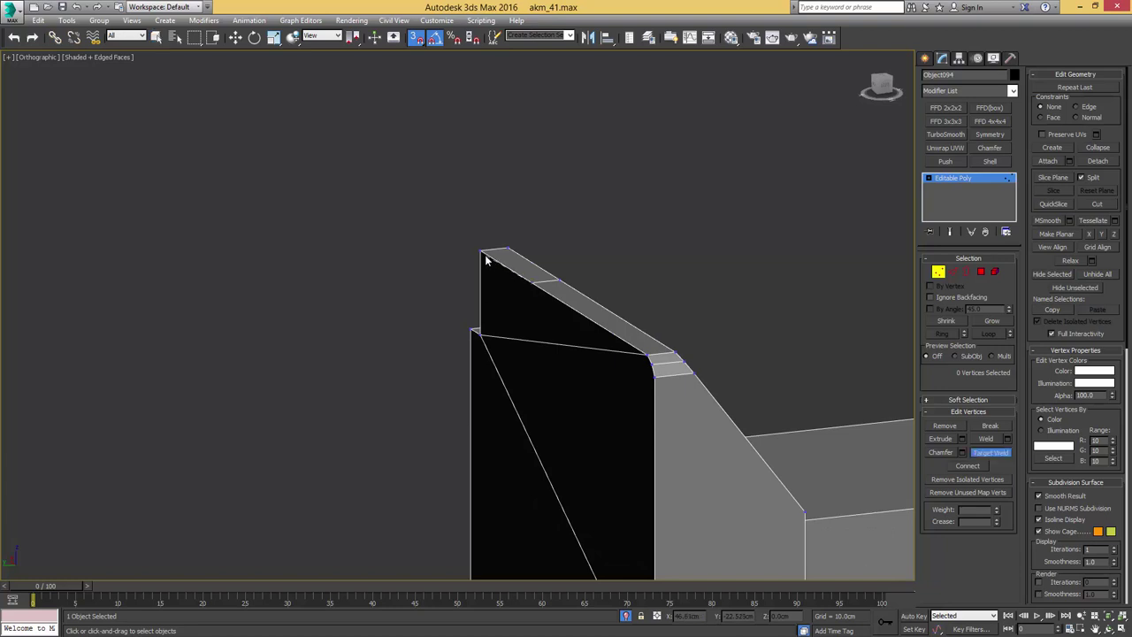
click(481, 251)
scroll(535, 280, down, 2)
middle_drag(537, 283, 524, 249)
key(1)
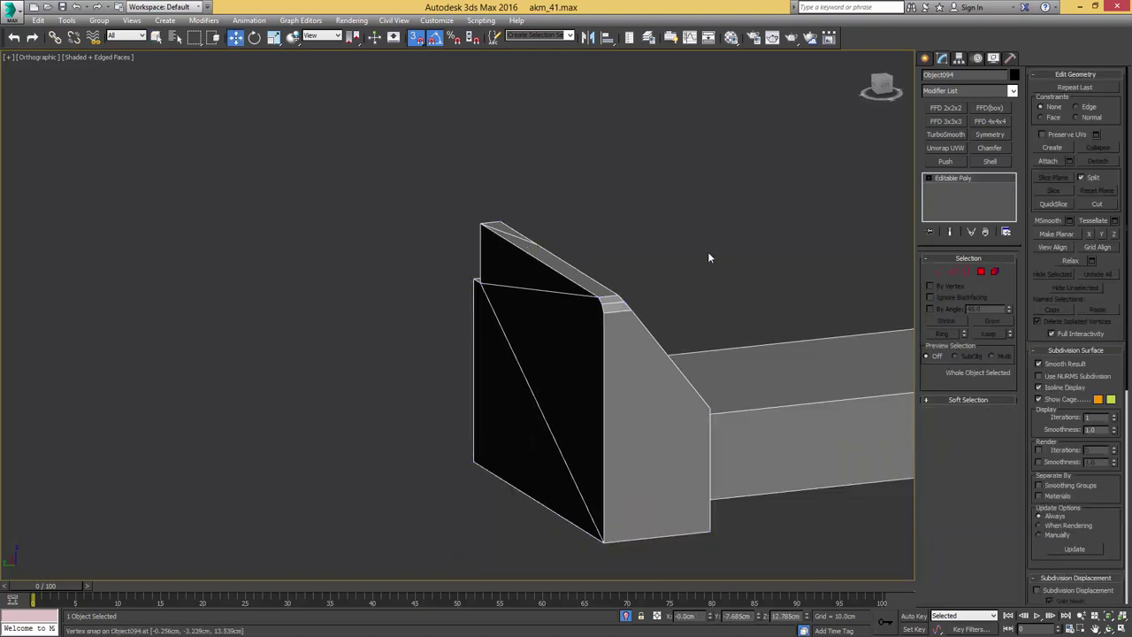
- Apply a Symmetry modifier to the half sight leaf, mirrored on the X axis with Flip enabled
click(986, 140)
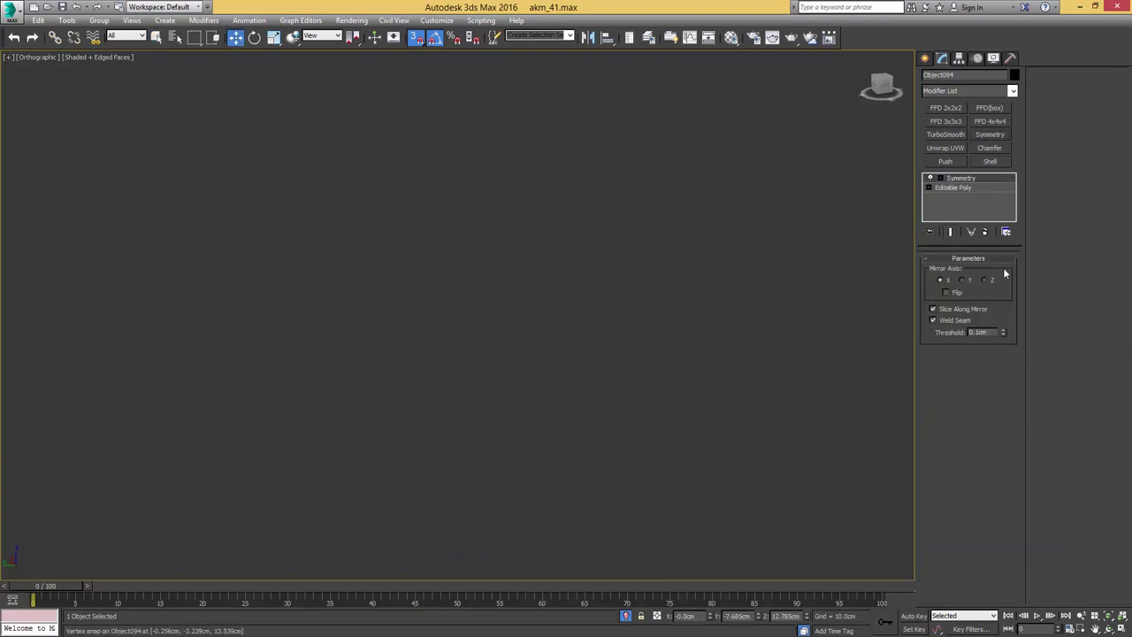
click(947, 292)
middle_drag(765, 256, 571, 305)
scroll(681, 257, down, 5)
- Inspect the polygons of the base half and the mirrored sight leaf from several sides
click(950, 188)
key(4)
key(q)
click(693, 286)
middle_drag(593, 305, 392, 362)
alt+middle_drag(391, 361, 442, 331)
key(4)
click(974, 177)
middle_drag(728, 272, 893, 233)
- Cut a new edge across the leaf's upper face from the inner shoulder corner straight to the centre edge
click(949, 188)
scroll(430, 303, up, 3)
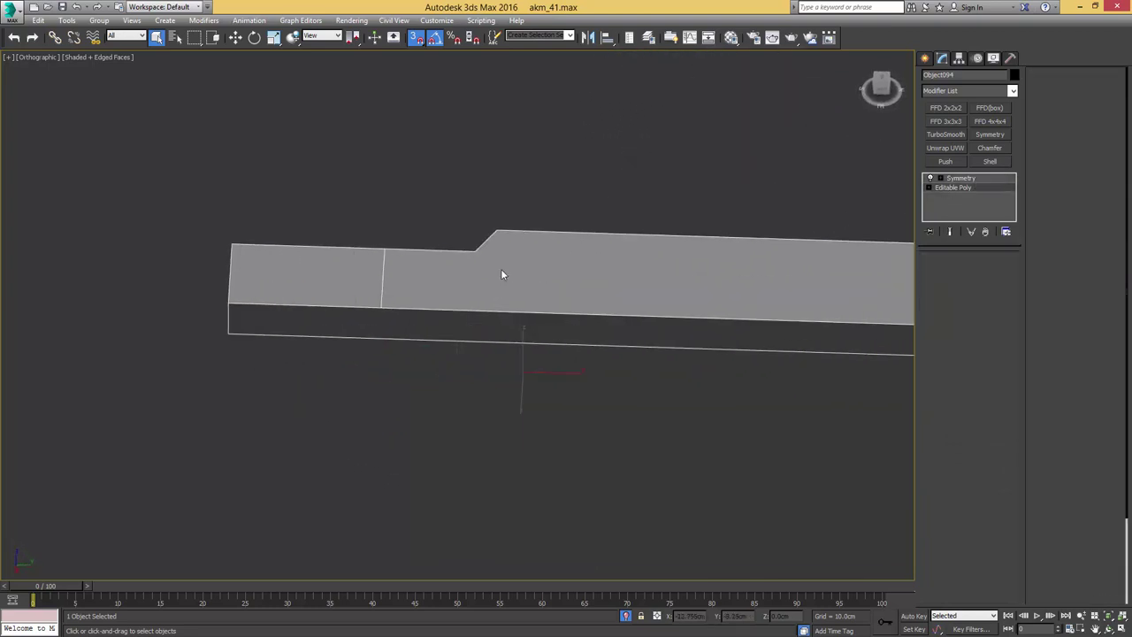
key(alt+c)
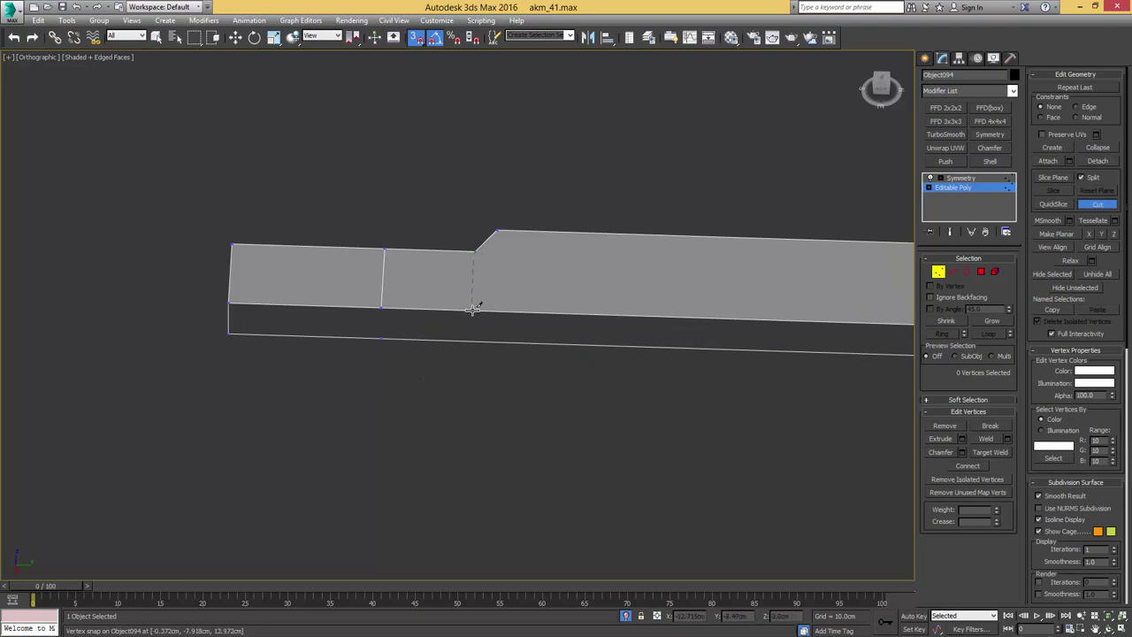
- Remove the surplus cross edge from the narrow tail of the leaf and return to the Symmetry level
key(2)
middle_drag(409, 292, 685, 321)
right_click(514, 306)
double_click(518, 306)
click(490, 300)
middle_drag(490, 300, 700, 336)
click(962, 181)
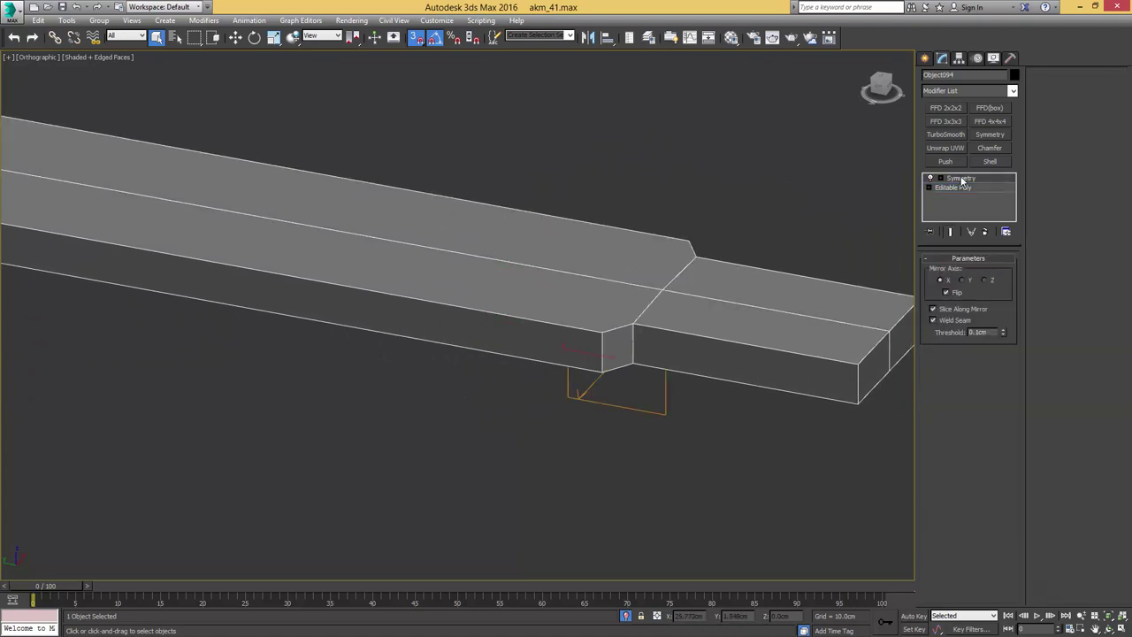
- Examine the mirrored sight leaf in plain shading, then the end block and notch with edged faces
key(F4)
scroll(562, 306, down, 2)
middle_drag(562, 306, 639, 351)
scroll(630, 344, down, 3)
alt+middle_drag(450, 313, 399, 301)
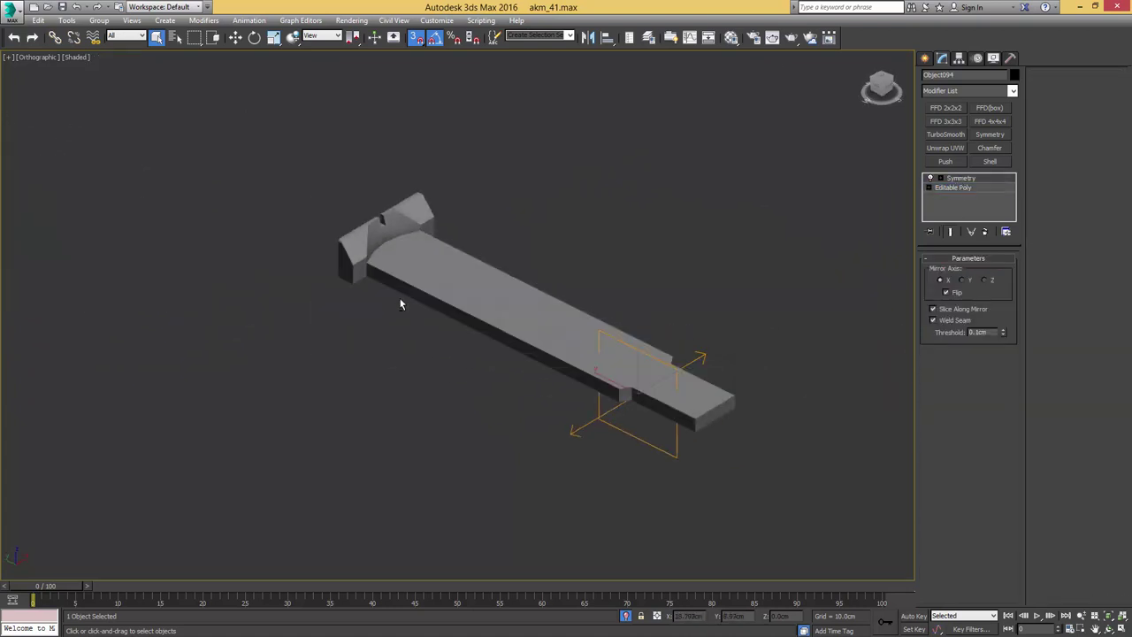
scroll(469, 292, up, 5)
key(F4)
middle_drag(488, 246, 463, 255)
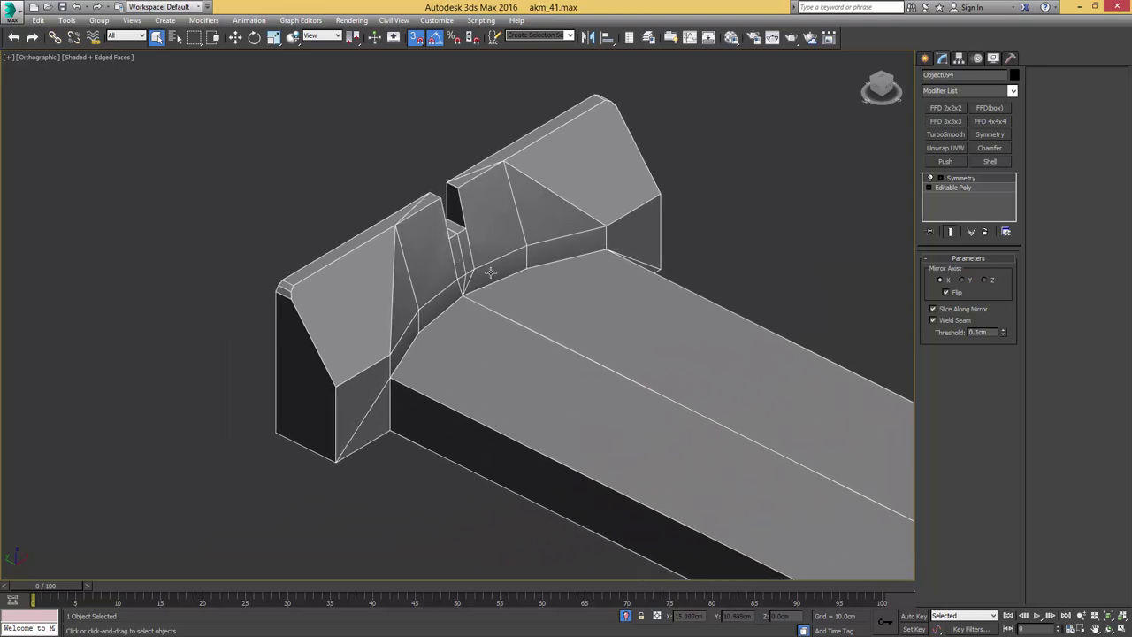
- Target-weld the extra vertex below the sighting notch to the neighbouring vertex on the symmetry seam
click(953, 187)
middle_drag(459, 281, 537, 295)
key(1)
key(ctrl+shift+w)
click(537, 295)
click(544, 290)
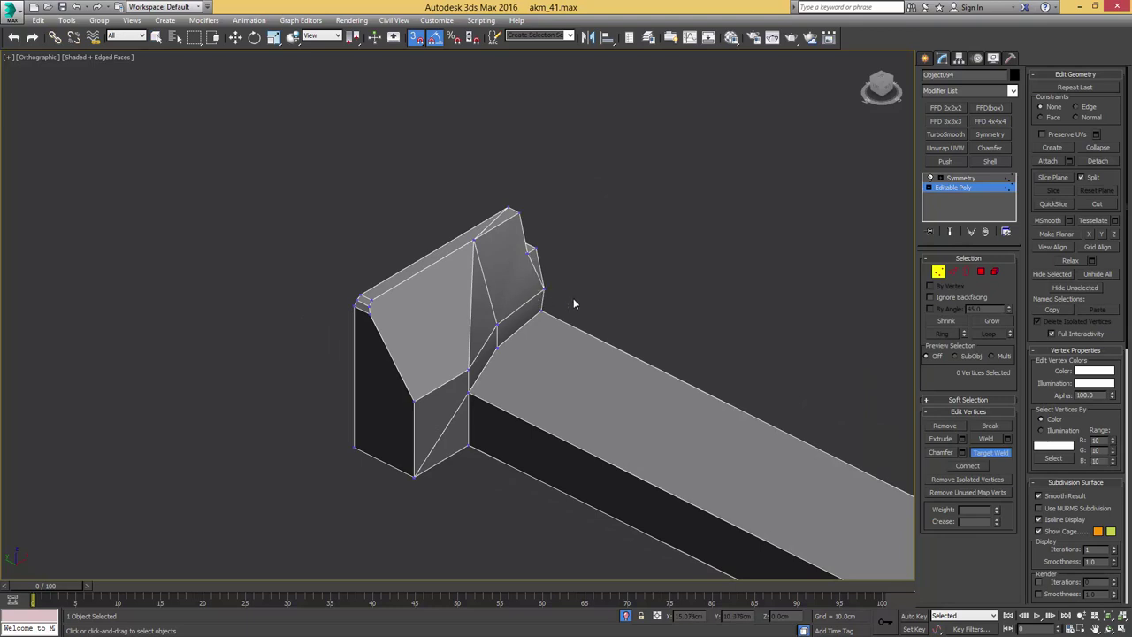
middle_drag(535, 263, 550, 261)
scroll(562, 254, up, 2)
right_click(576, 235)
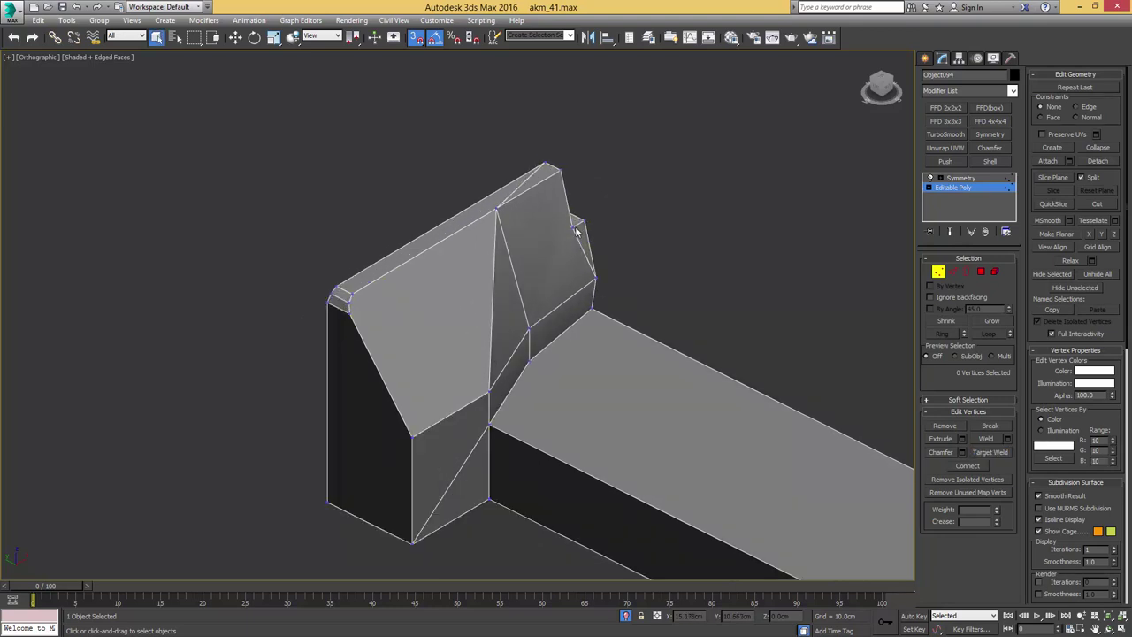
- Connect the notch's lower corner vertex to the upper middle vertex of the curved recess, and return to the Symmetry level
click(574, 229)
ctrl+click(528, 330)
key(ctrl+shift+e)
key(1)
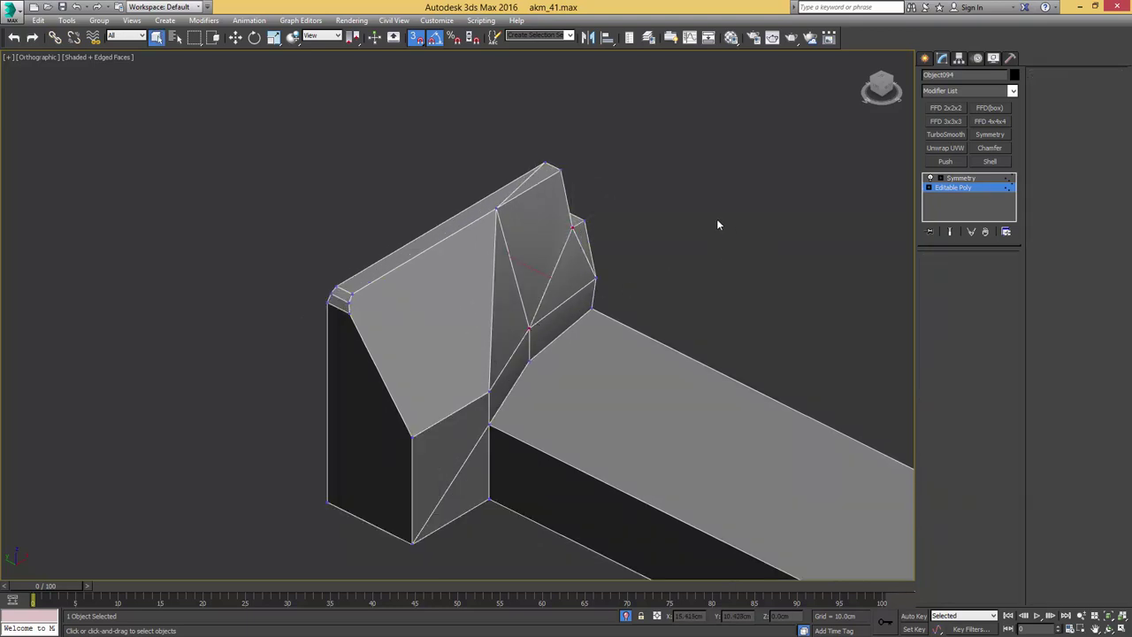
click(960, 178)
alt+middle_drag(864, 221, 788, 262)
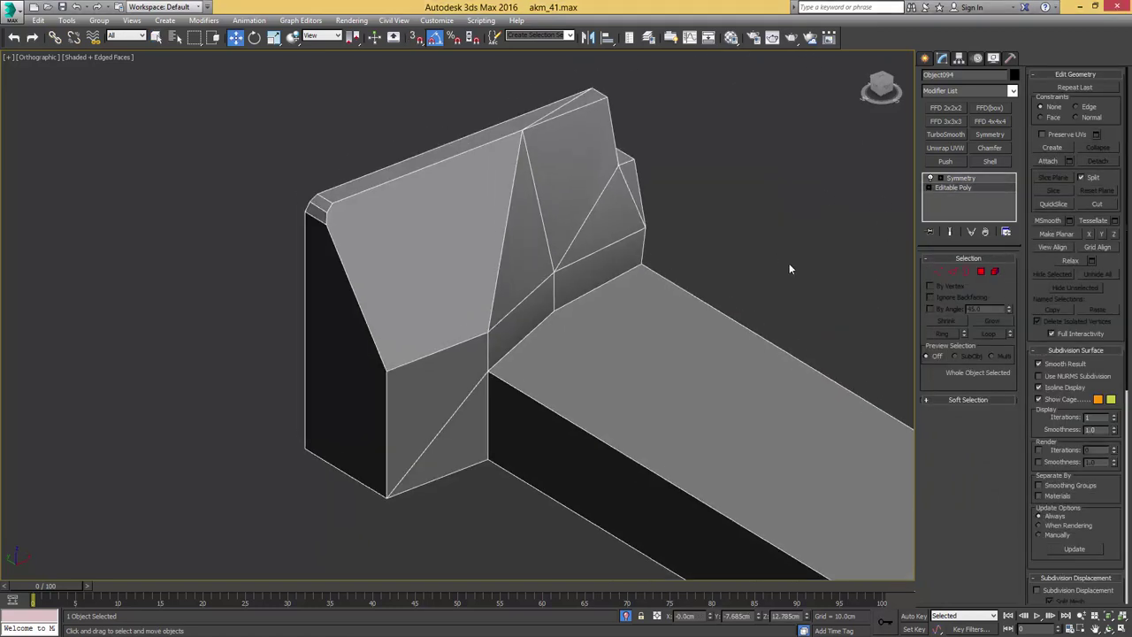
- Check the two polygons of the rounded corner and the half leaf's smoothing in plain shading
key(4)
click(317, 215)
ctrl+click(322, 204)
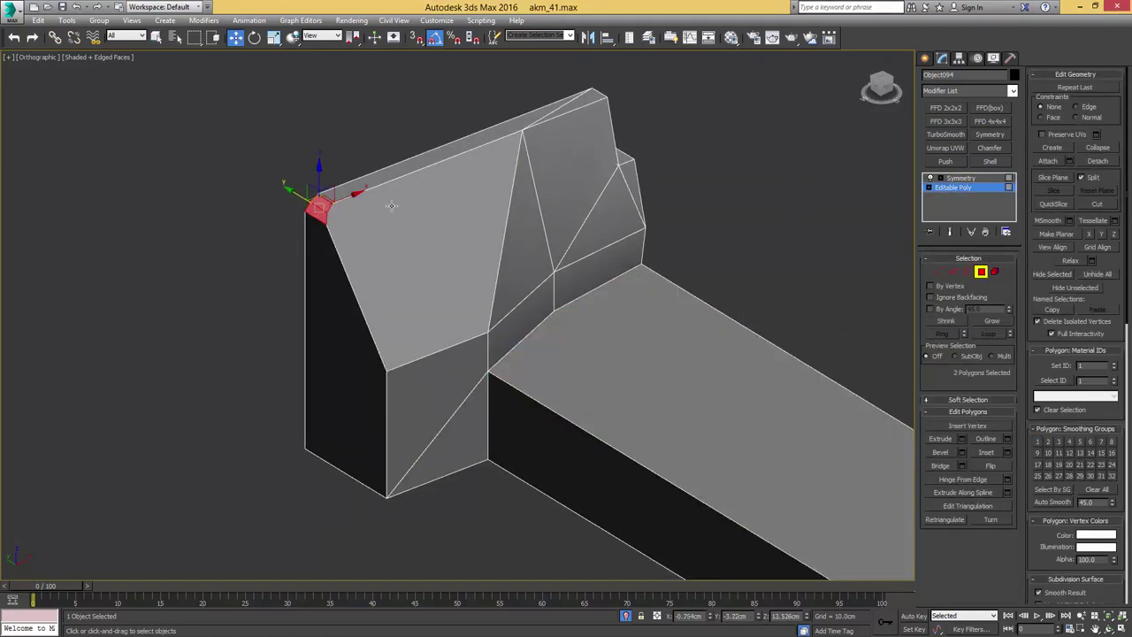
key(4)
key(F4)
scroll(569, 219, down, 5)
scroll(689, 323, up, 8)
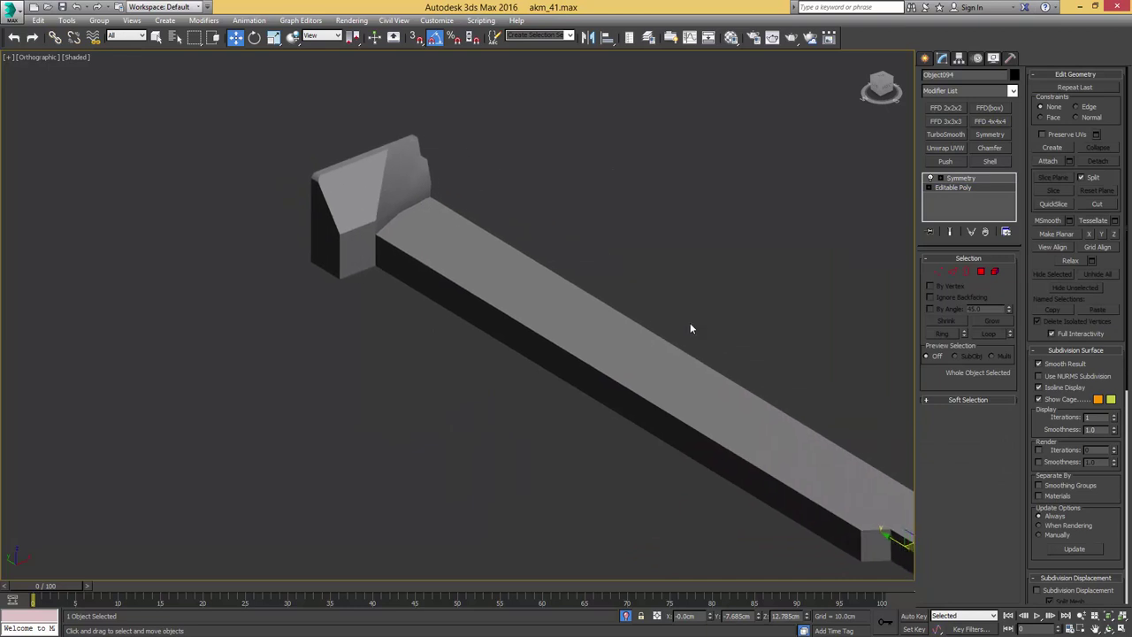
- Add a horizontal edge across the tail's end face and set the movement constraint to Edge
key(F4)
middle_drag(743, 400, 690, 320)
key(2)
key(q)
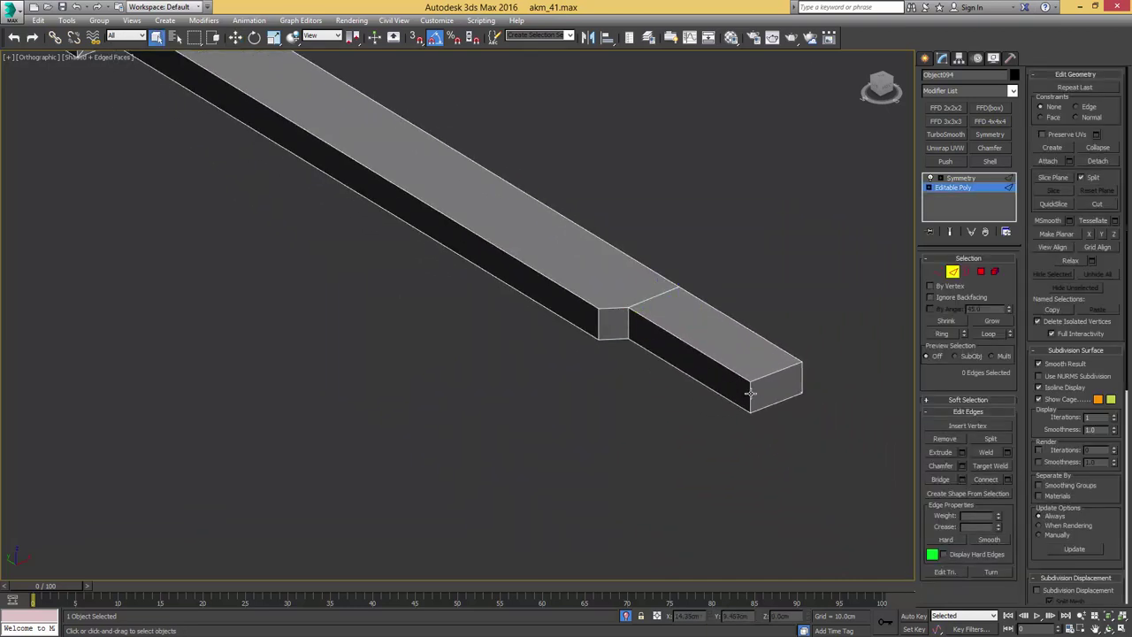
click(795, 366)
key(w)
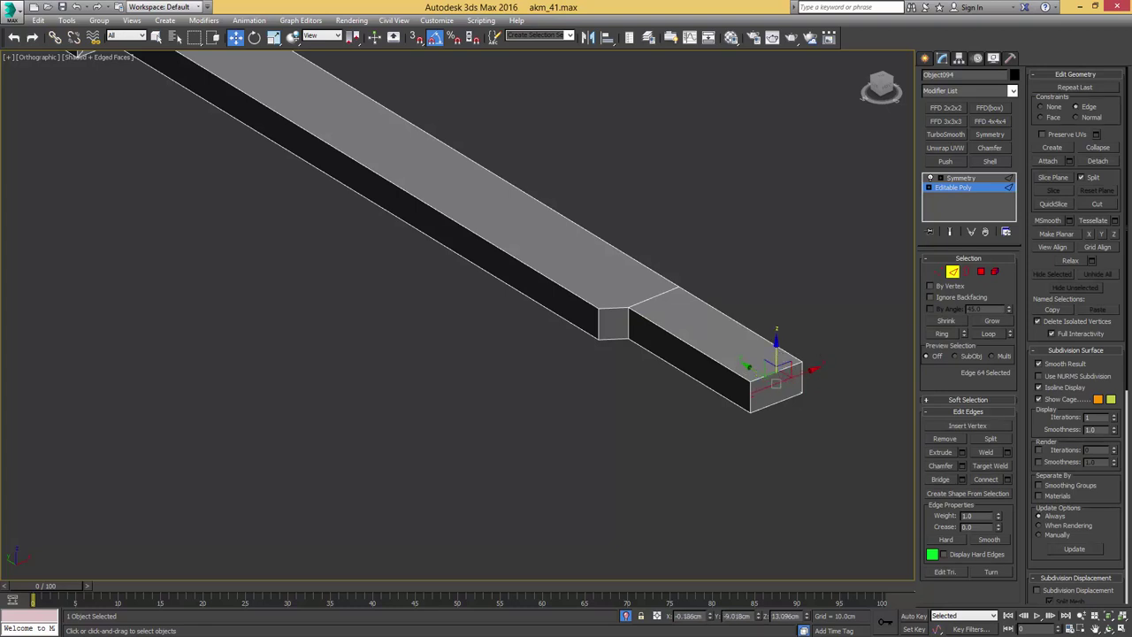
- Consult the rear sight reference photo, connect the leaf's lengthwise edges with a cross edge, and slide it close to the end block
drag(1131, 123, 692, 102)
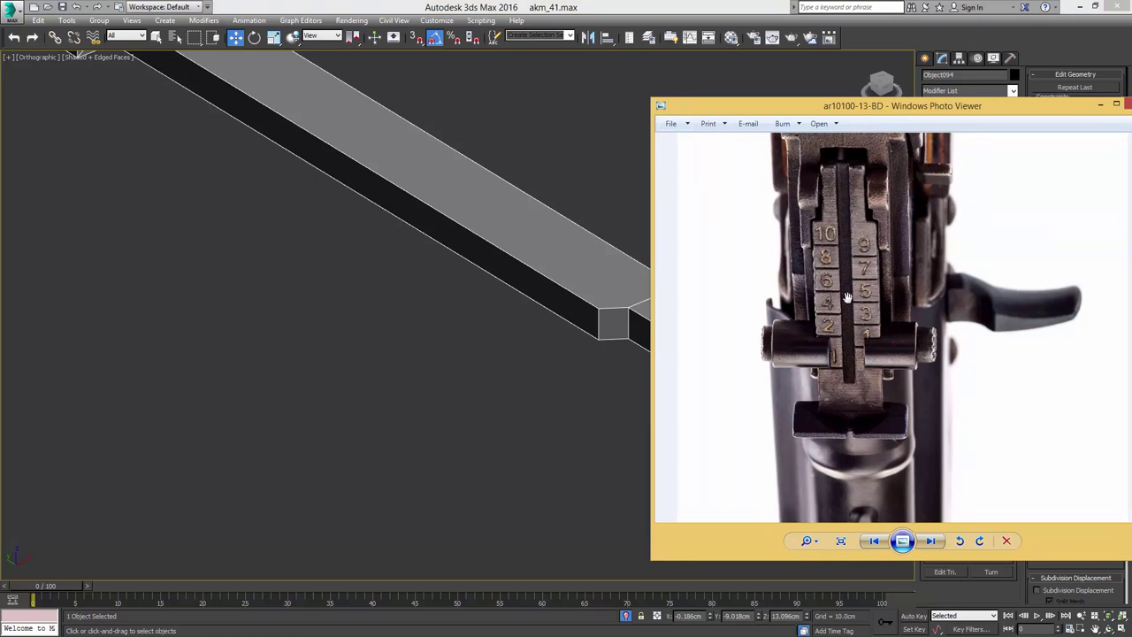
key(alt+Tab)
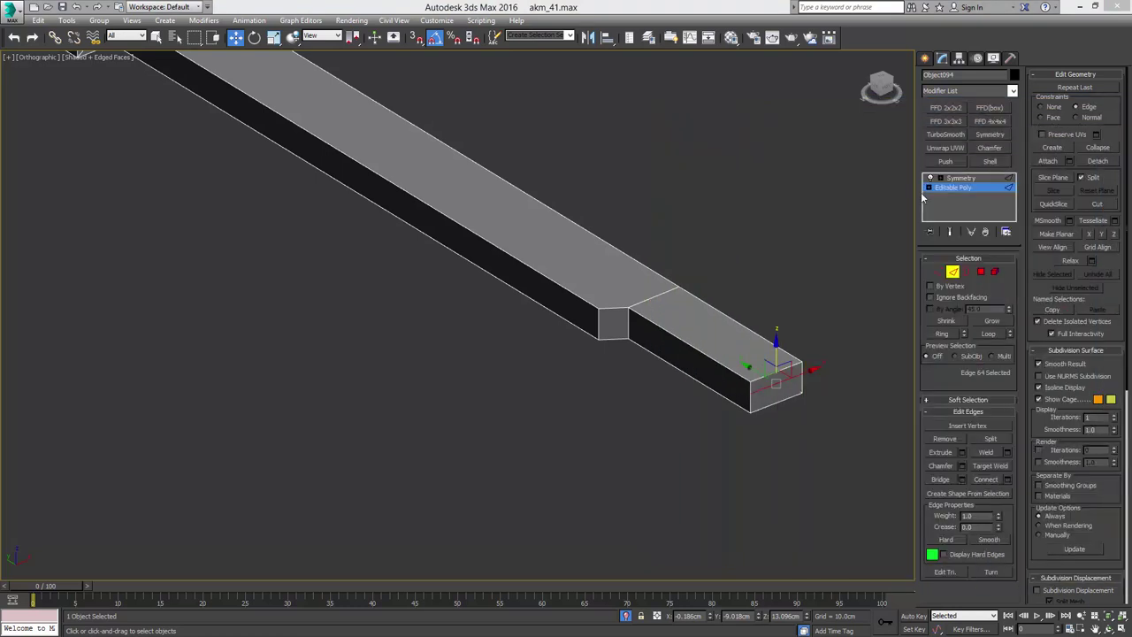
drag(449, 332, 430, 356)
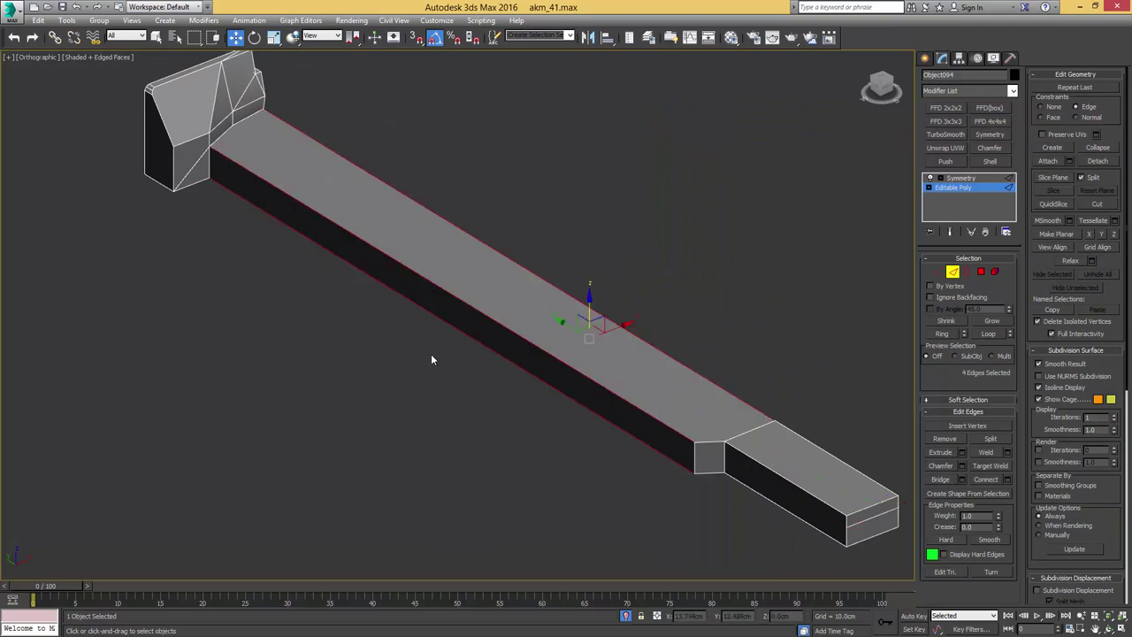
alt+middle_drag(431, 356, 526, 345)
key(ctrl+shift+e)
drag(513, 349, 252, 335)
scroll(293, 325, down, 3)
alt+middle_drag(294, 327, 271, 345)
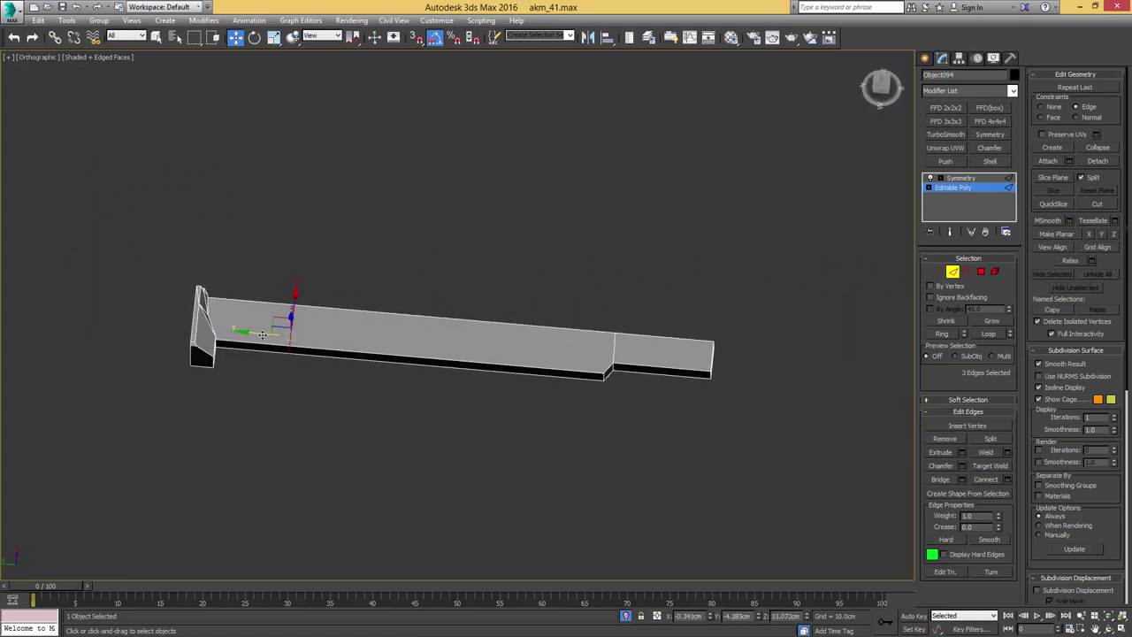
mouse_move(262, 334)
mouse_down()
mouse_move(246, 330)
mouse_move(260, 325)
mouse_up()
- Connect the leaf's cross edges on the upper face with a lengthwise edge line from near the block to the tail end
key(q)
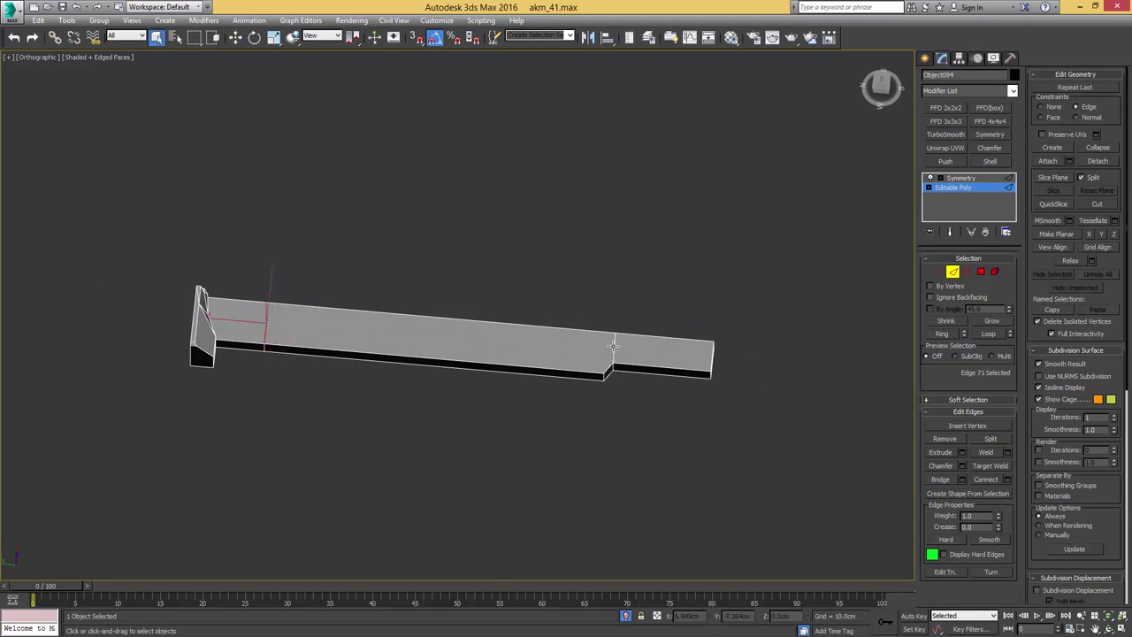
ctrl+click(613, 345)
ctrl+click(710, 356)
alt+middle_drag(710, 357, 619, 351)
key(w)
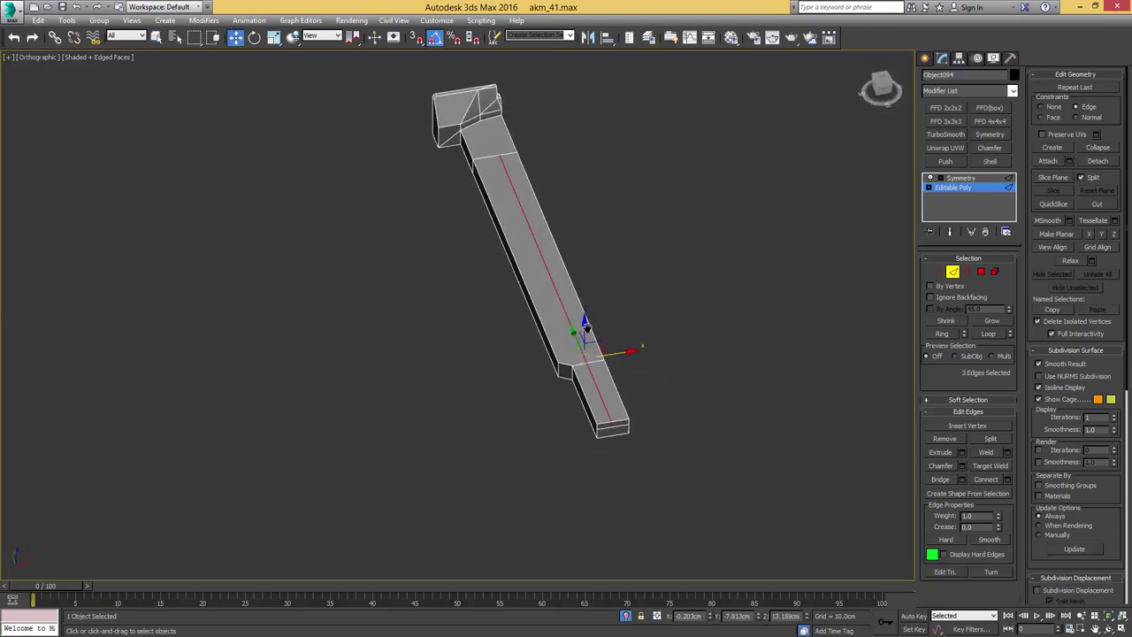
- Slide the lengthwise edges about 0.092 cm toward the centre line and show the mirrored end result
scroll(608, 336, up, 4)
drag(608, 327, 623, 323)
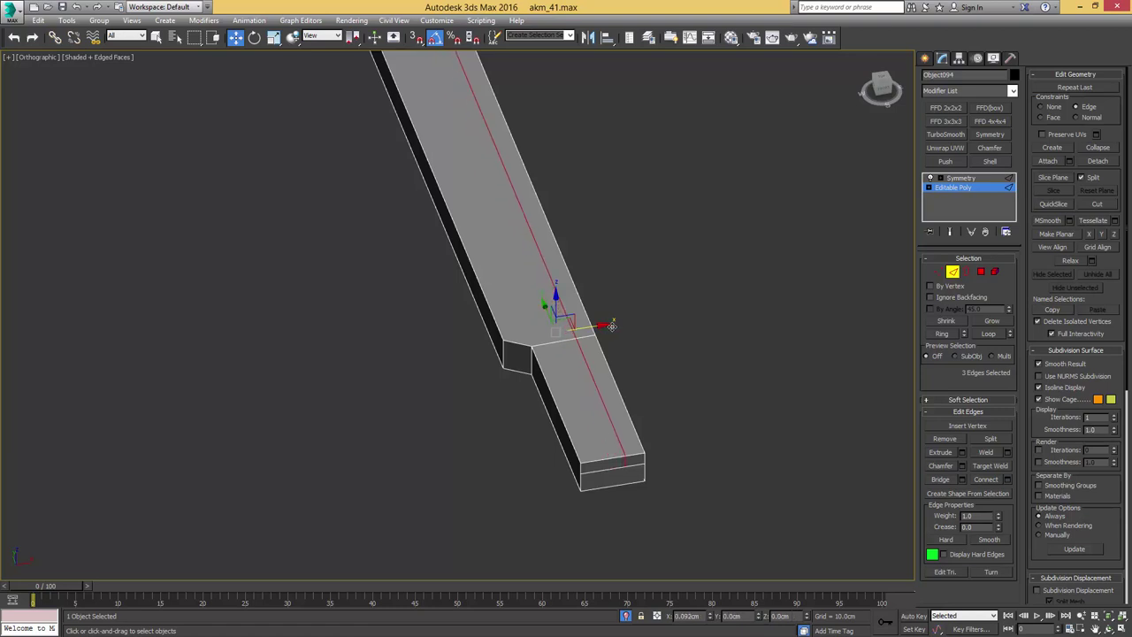
click(952, 231)
scroll(703, 307, down, 4)
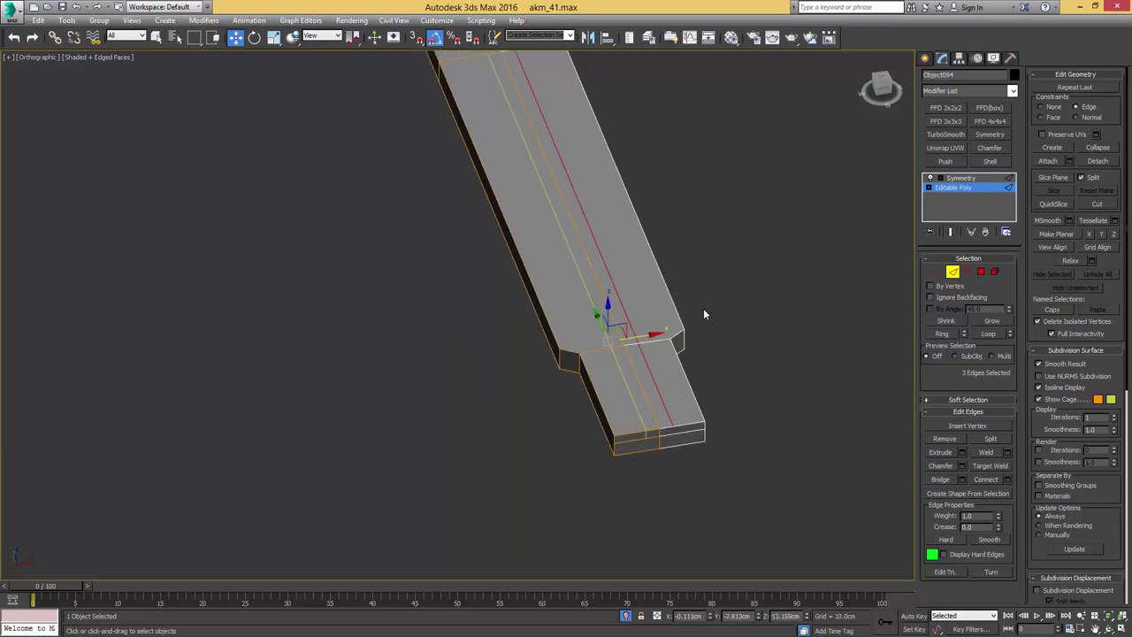
- Slide the leaf's selected lengthwise edges another 0.029 cm or so toward the centre line to narrow the groove outline
alt+middle_drag(695, 294, 656, 310)
scroll(654, 310, up, 4)
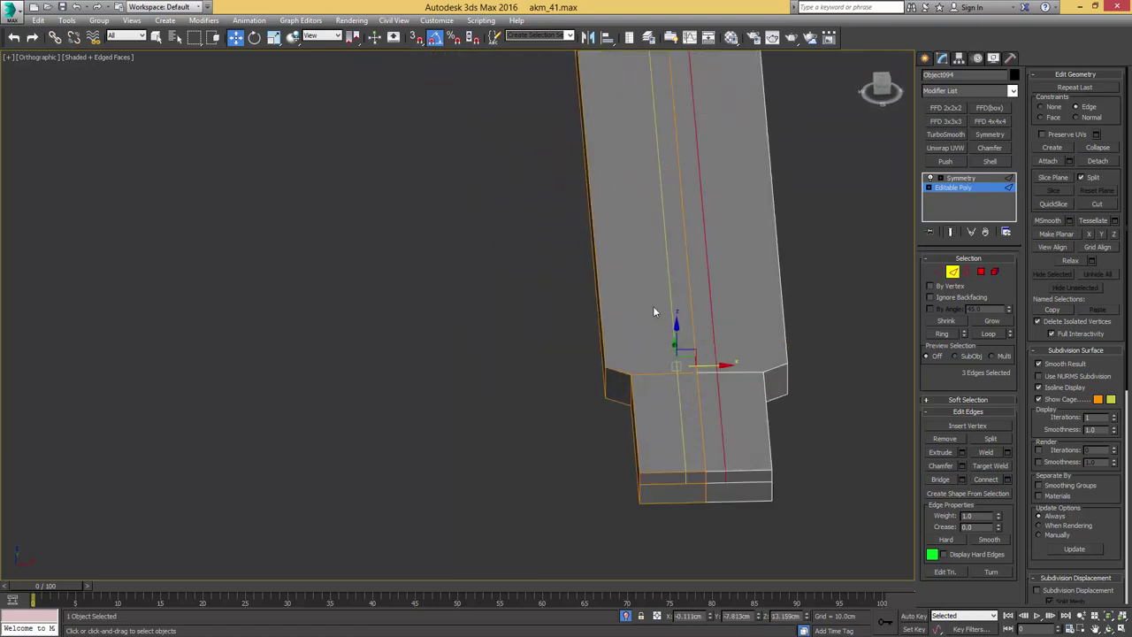
drag(718, 366, 722, 366)
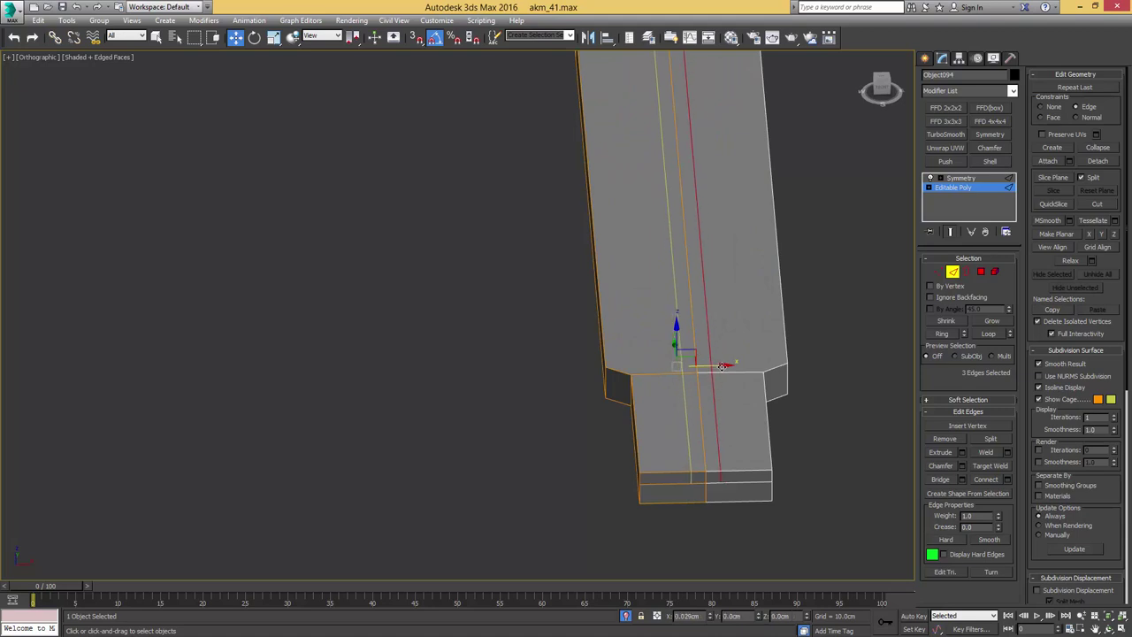
- Delete the narrow centre-strip polygons along the leaf's upper face, its tail and the upper part of the tail's end face
scroll(722, 366, down, 3)
alt+middle_drag(722, 365, 715, 344)
key(4)
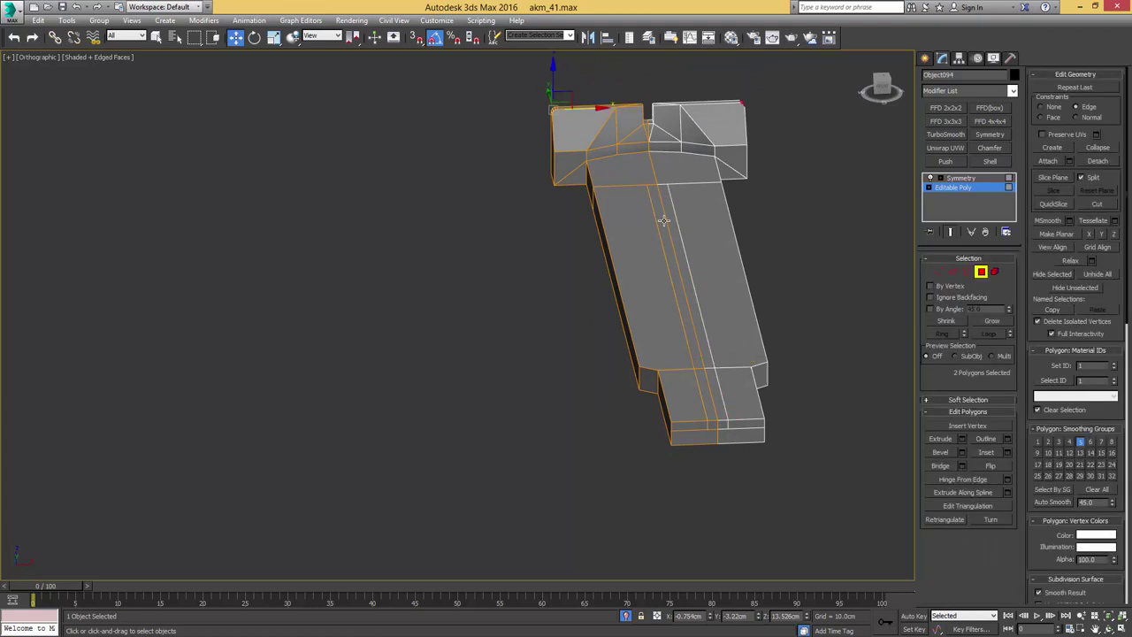
key(q)
click(663, 224)
ctrl+click(709, 391)
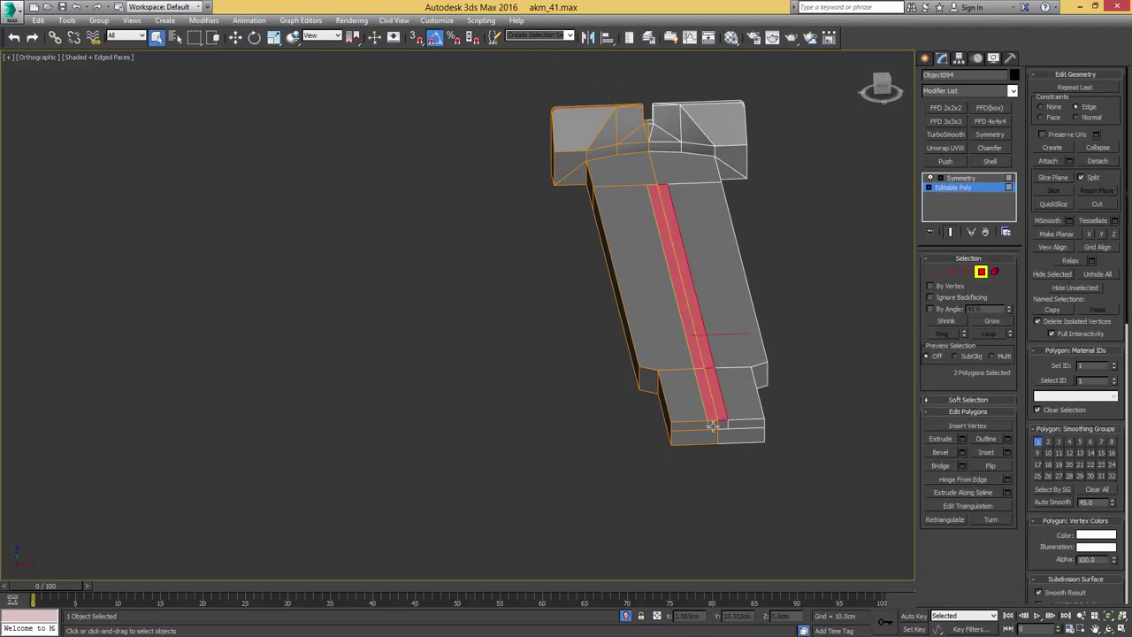
key(Delete)
- Hide the Symmetry result, select the groove's open edges and extrude them downward about 0.04 cm without an edge constraint to form walls
scroll(718, 380, up, 3)
key(2)
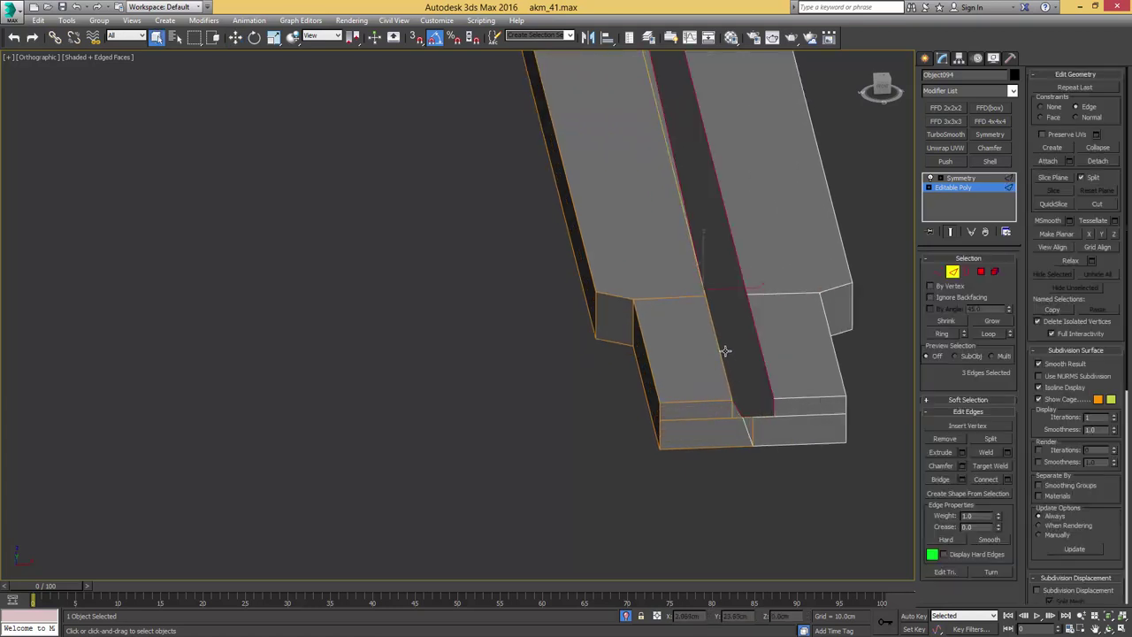
click(930, 179)
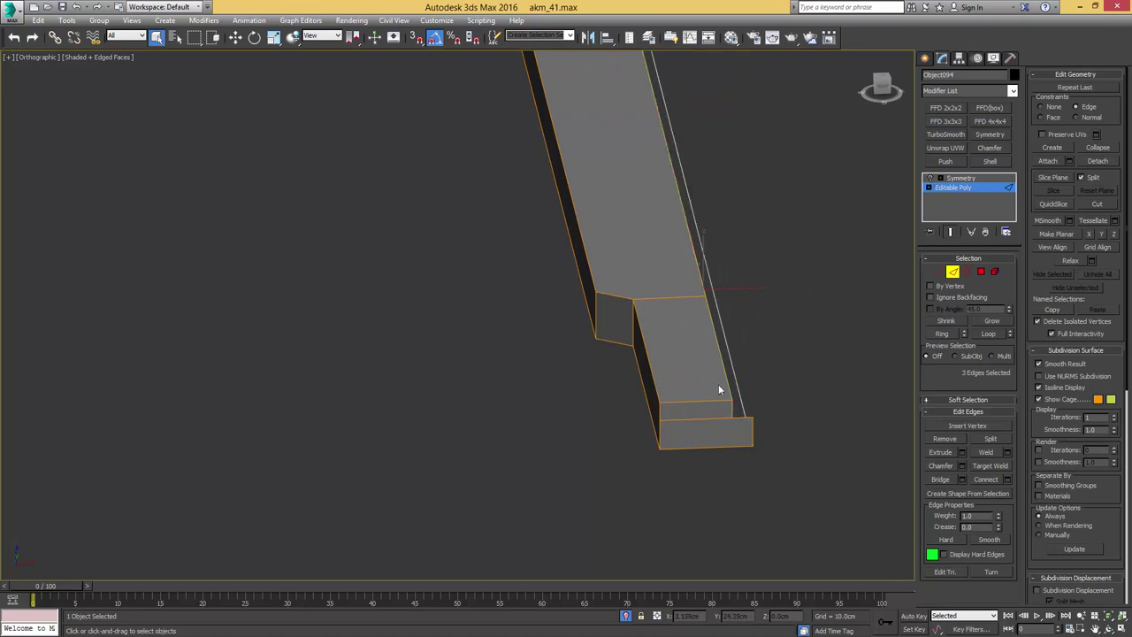
alt+middle_drag(733, 411, 576, 338)
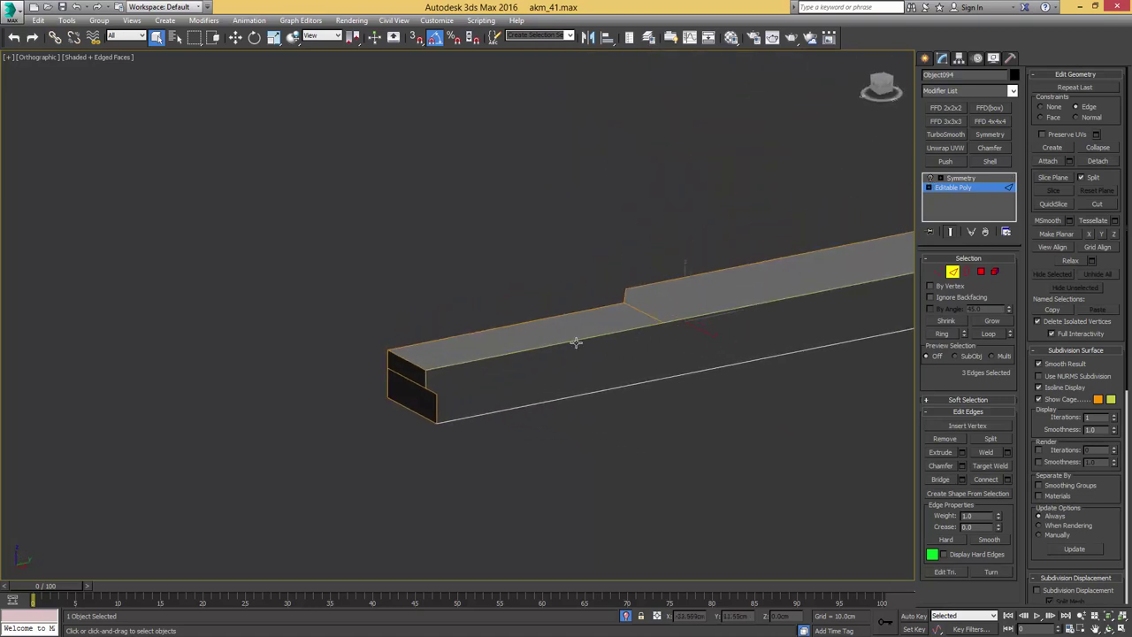
click(664, 320)
middle_drag(723, 311, 602, 340)
ctrl+click(604, 340)
middle_drag(748, 313, 418, 348)
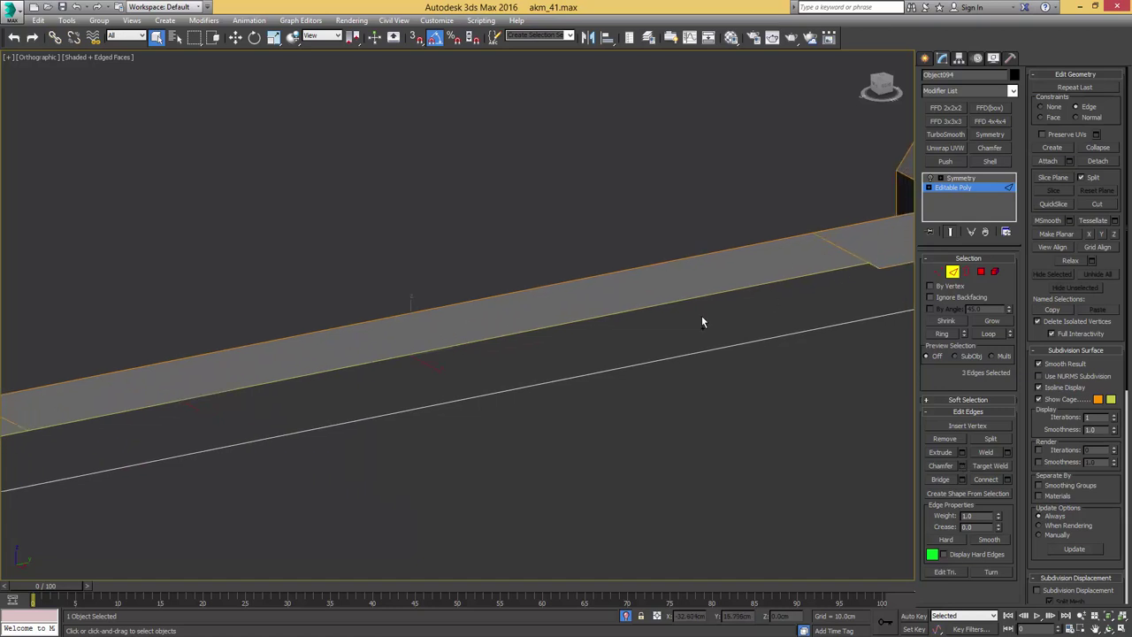
middle_drag(279, 374, 619, 285)
middle_drag(331, 339, 482, 310)
key(w)
middle_drag(902, 223, 818, 238)
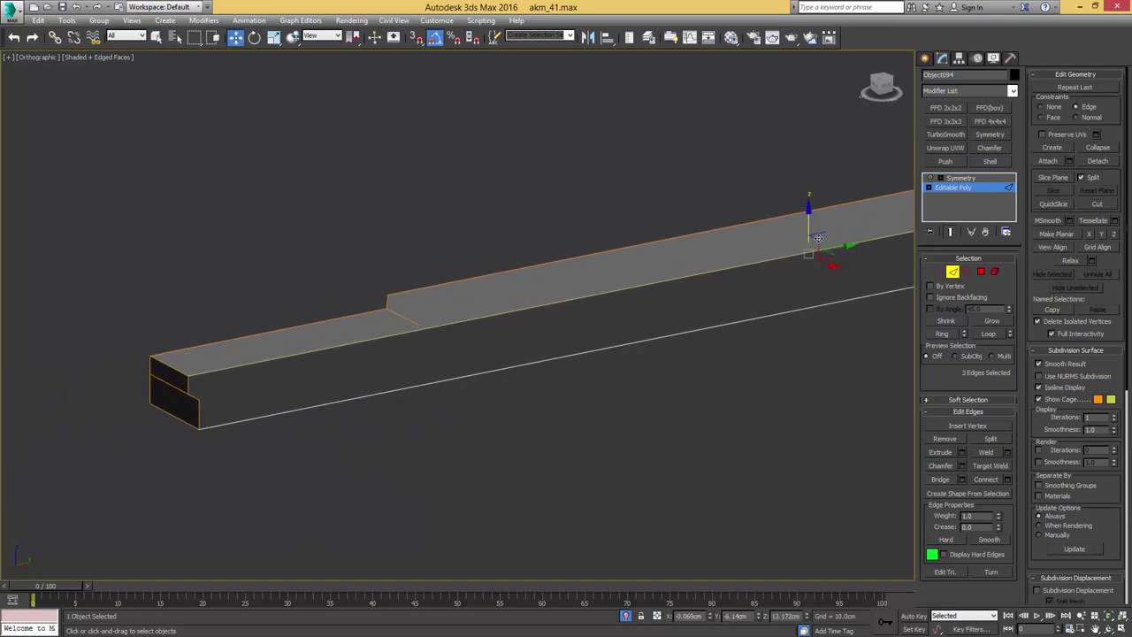
drag(805, 225, 809, 224)
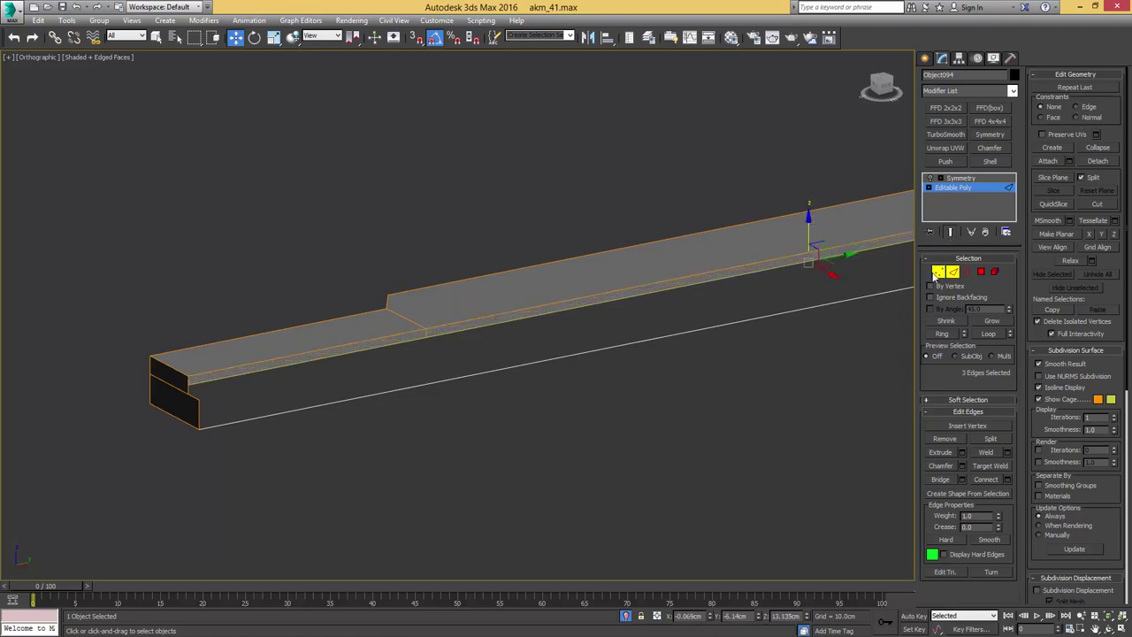
- Lower the groove walls' bottom vertices with vertex snapping until they meet the horizontal edge of the tail's end face
click(938, 272)
key(z)
key(s)
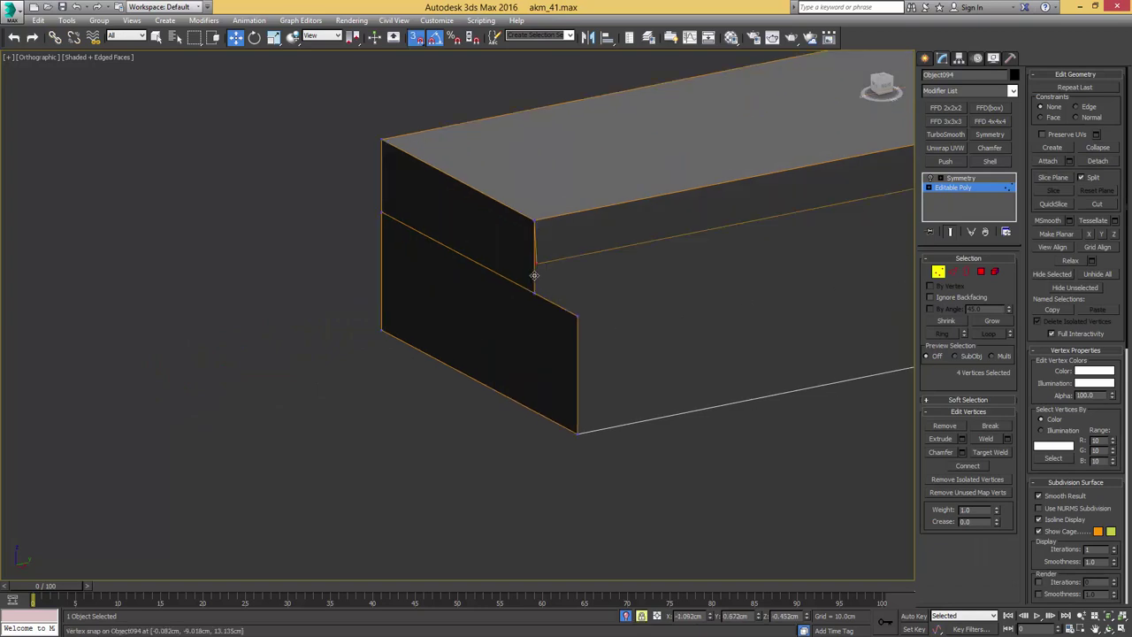
drag(534, 275, 539, 290)
scroll(549, 286, down, 5)
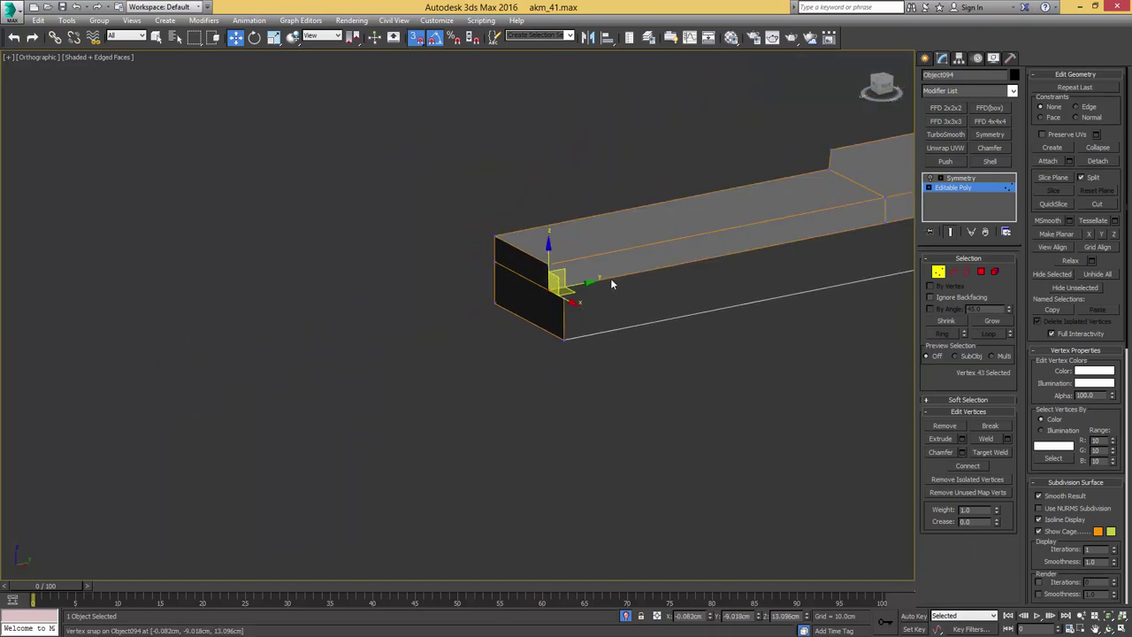
- Turn the Symmetry result back on and collapse the whole sight leaf into a single Editable Poly
middle_drag(610, 279, 312, 318)
alt+middle_drag(569, 284, 699, 275)
middle_drag(375, 274, 488, 447)
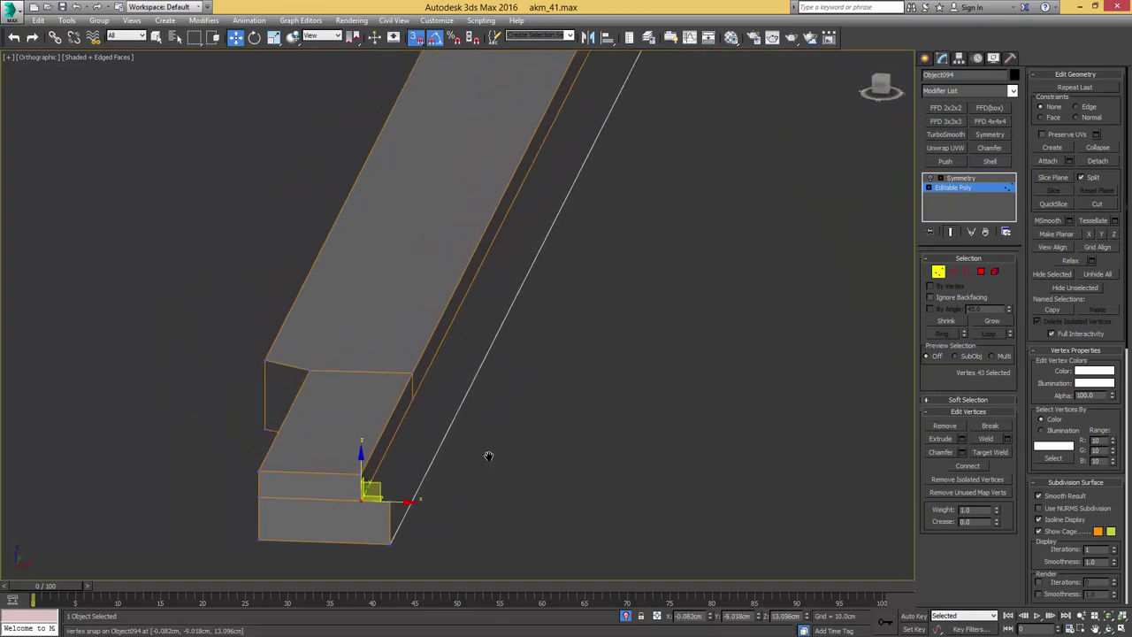
scroll(495, 449, down, 4)
middle_drag(539, 327, 604, 349)
scroll(611, 338, up, 2)
key(1)
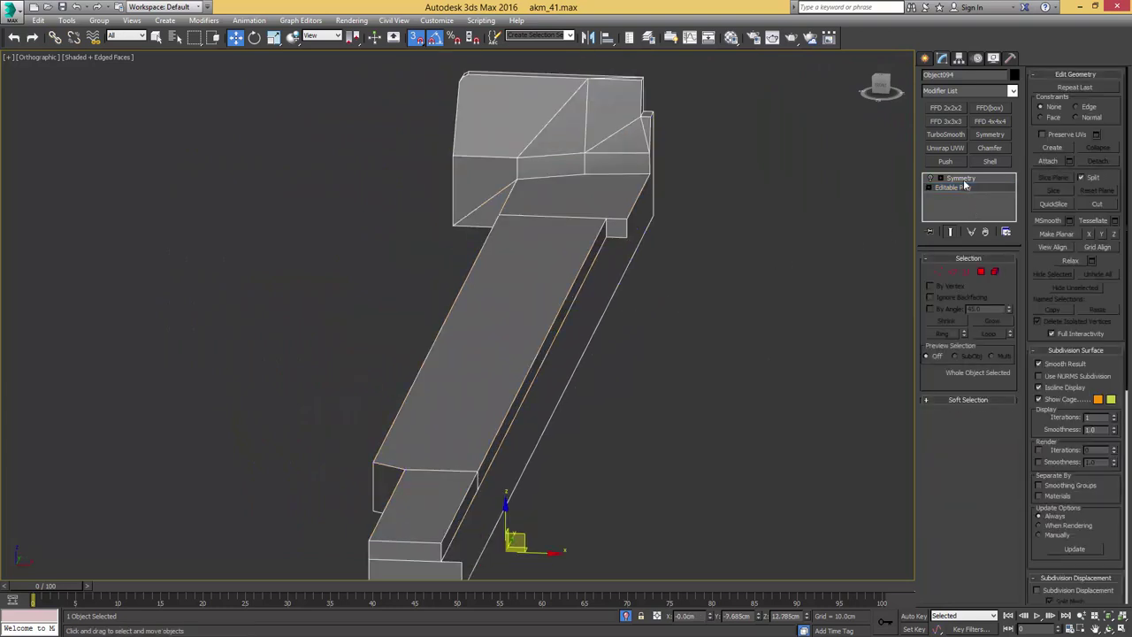
click(961, 179)
click(930, 179)
middle_drag(722, 298, 813, 316)
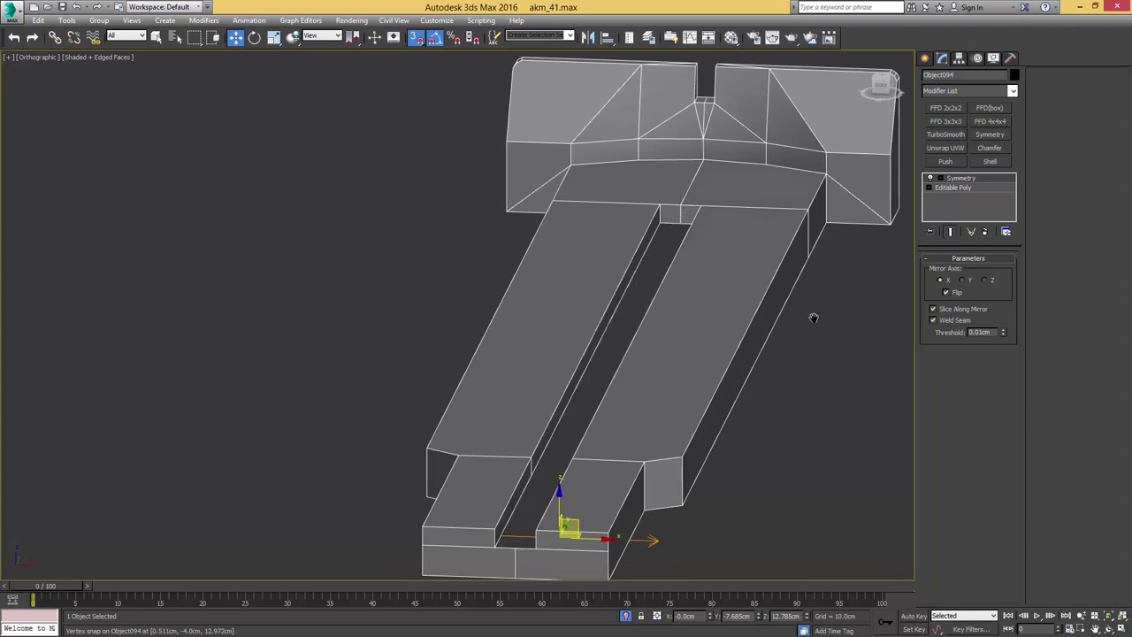
right_click(872, 204)
click(845, 193)
- Cap the groove's open floor and connect the two floor vertices across it at the tail shoulder
alt+middle_drag(705, 273, 688, 305)
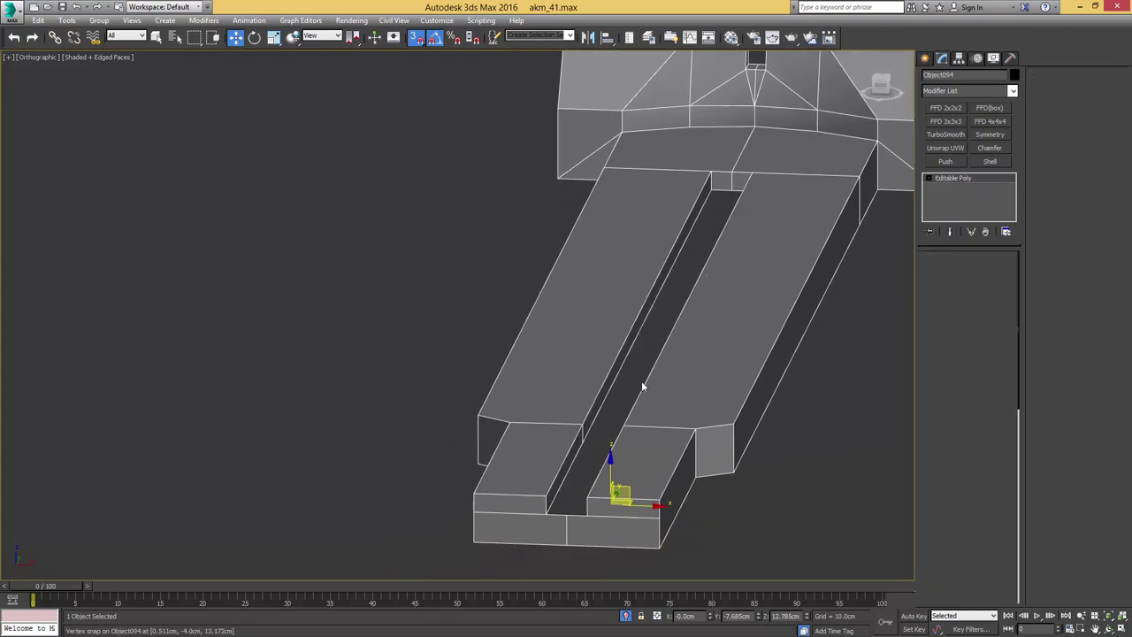
key(3)
click(617, 366)
key(alt+p)
mouse_move(624, 366)
alt+middle_down()
mouse_move(629, 413)
mouse_move(681, 387)
mouse_move(729, 400)
mouse_move(634, 380)
alt+middle_up()
scroll(683, 386, up, 3)
key(1)
key(q)
click(705, 350)
ctrl+drag(648, 359, 633, 377)
scroll(665, 369, down, 3)
- Target-weld the outer mid-height vertices on both sides of the tail's end face to the bottom corners below them
alt+middle_drag(665, 369, 693, 355)
scroll(653, 378, up, 2)
middle_drag(629, 436, 672, 368)
key(ctrl+shift+w)
click(674, 359)
click(674, 402)
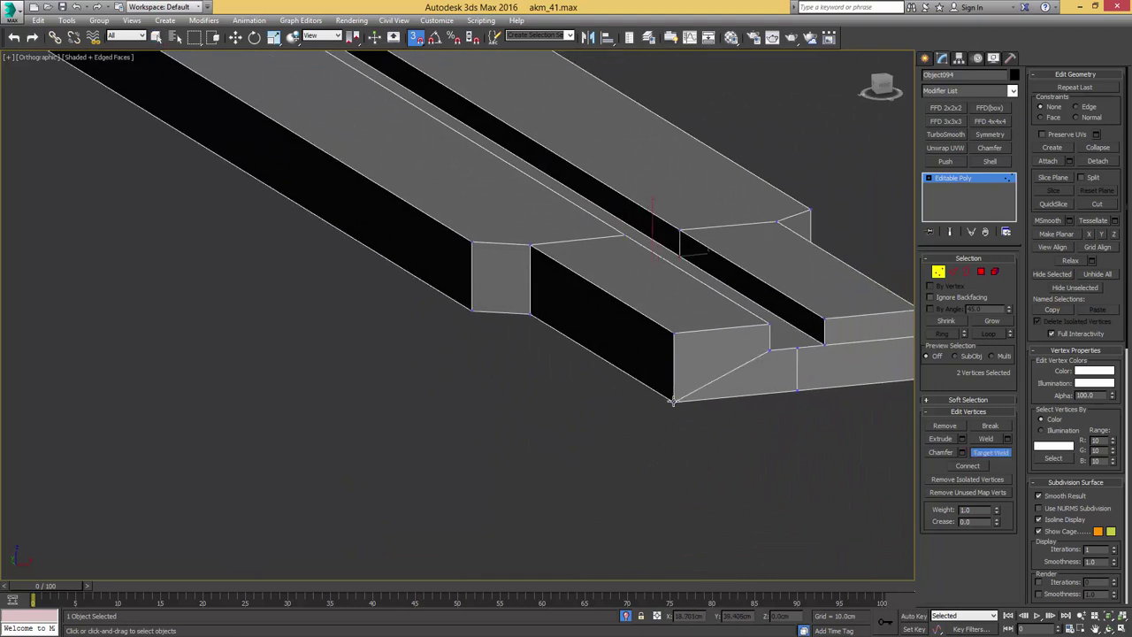
middle_drag(746, 364, 659, 204)
click(756, 368)
click(756, 411)
- Remove the centre edges from the tail's end face and from the upper face between the groove and the end block
key(2)
click(669, 389)
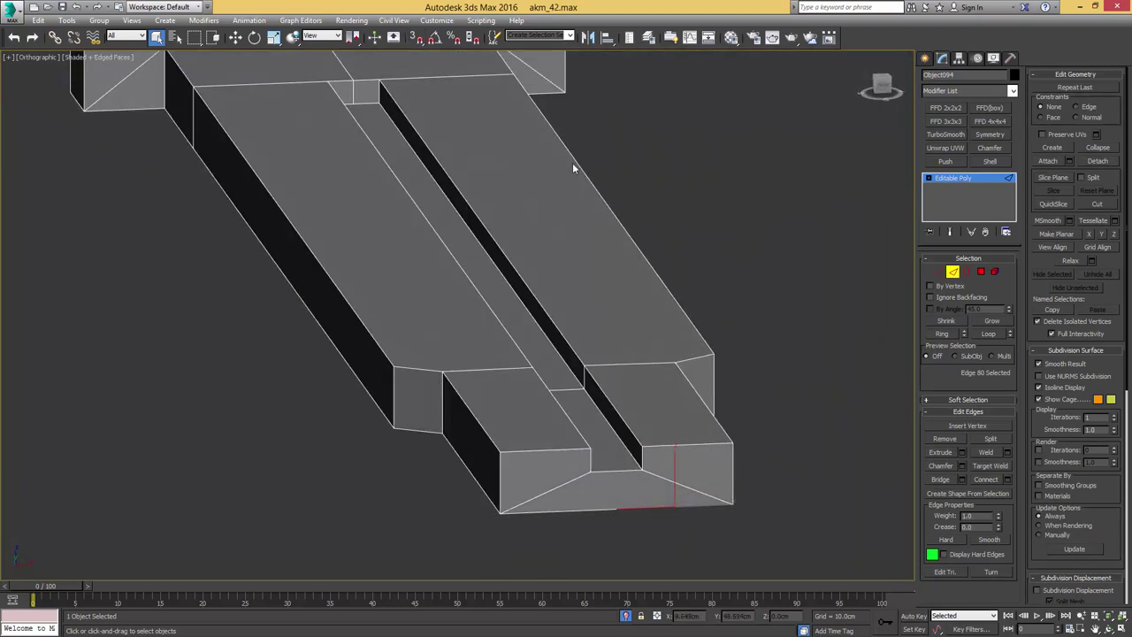
alt+middle_drag(573, 168, 531, 246)
double_click(497, 255)
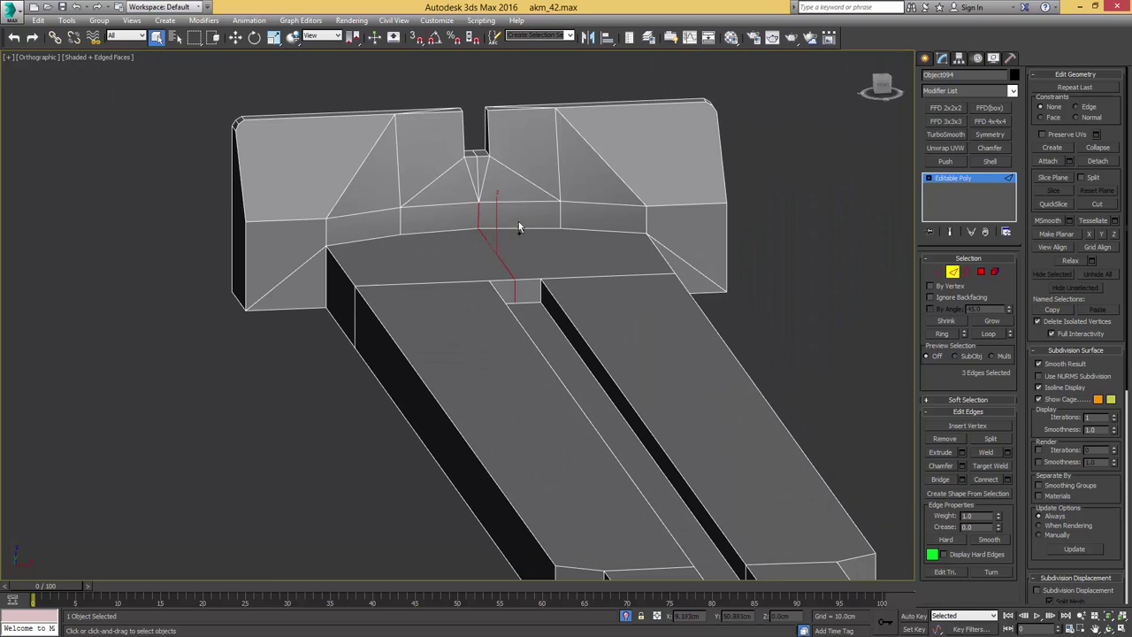
alt+click(477, 211)
key(ctrl+BackSpace)
- Connect each groove corner near the end block to the nearest off-centre vertex on the block's curved edge
middle_drag(409, 239, 476, 250)
key(1)
click(557, 293)
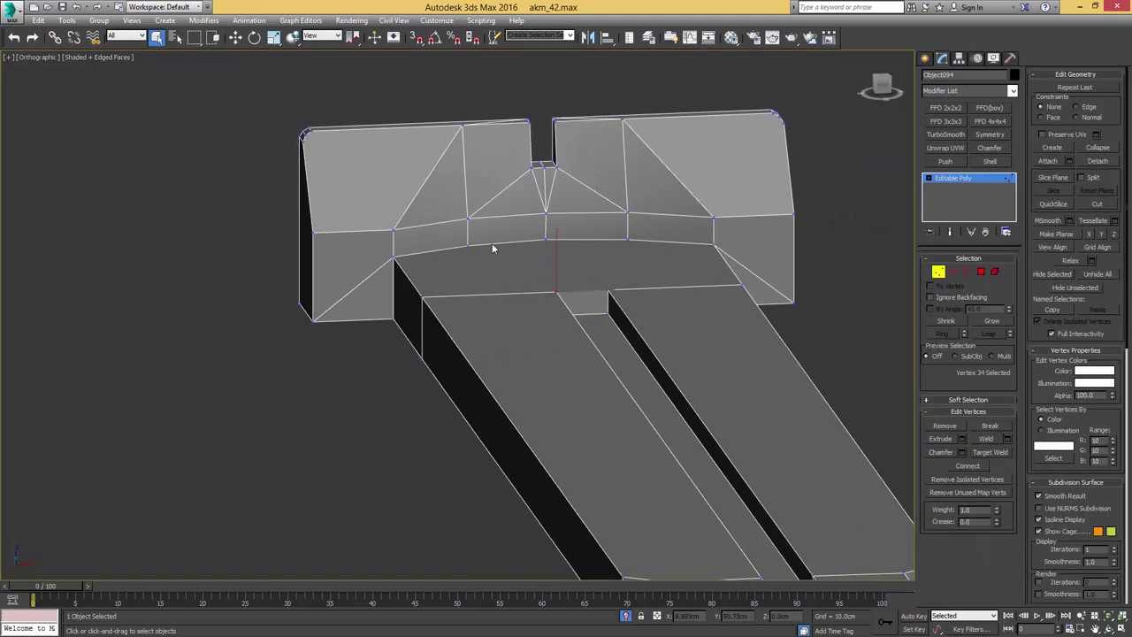
ctrl+click(469, 246)
key(ctrl+shift+e)
click(607, 291)
ctrl+click(628, 240)
key(ctrl+shift+e)
- Remove the centre edge loop running along the leaf's underside and up the back of the end block
scroll(628, 238, down, 5)
alt+middle_drag(644, 286, 621, 309)
key(2)
double_click(637, 227)
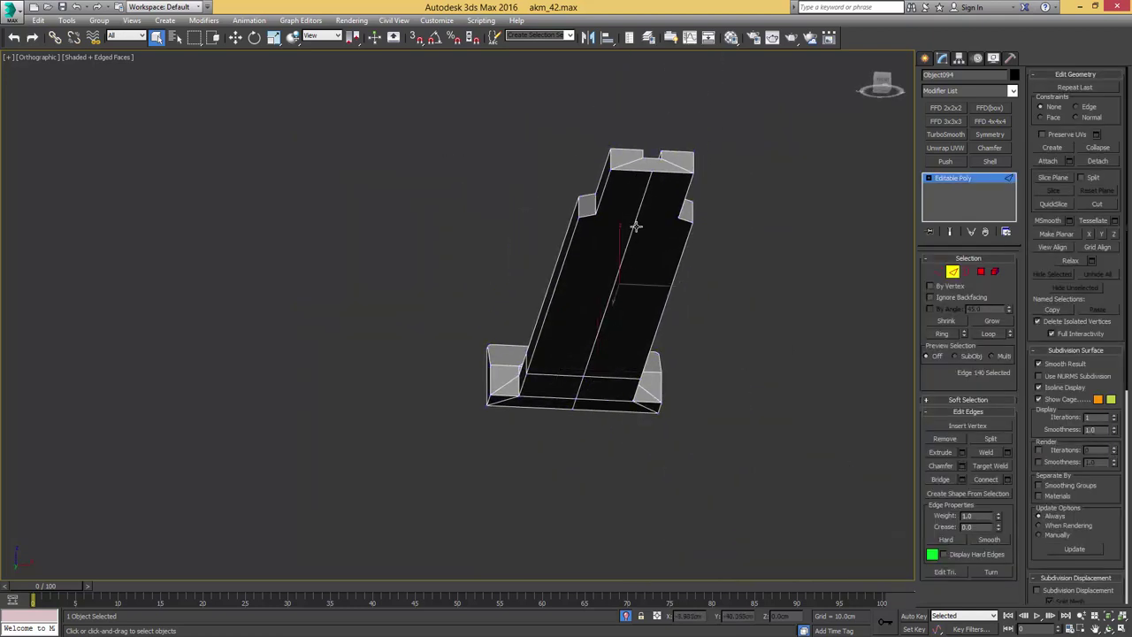
alt+middle_drag(593, 235, 669, 331)
scroll(653, 324, up, 3)
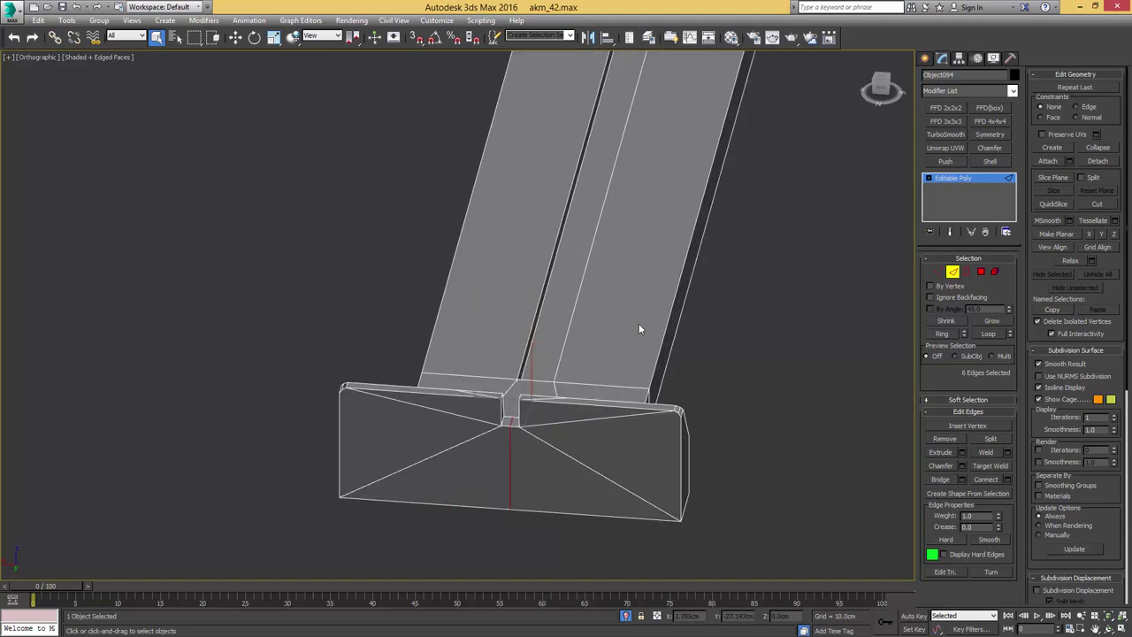
click(638, 323)
alt+middle_drag(644, 292, 699, 242)
scroll(471, 304, down, 4)
key(2)
key(F4)
key(F4)
- Connect the two shoulder vertices across the leaf's underside where the narrow tail begins
key(1)
click(757, 258)
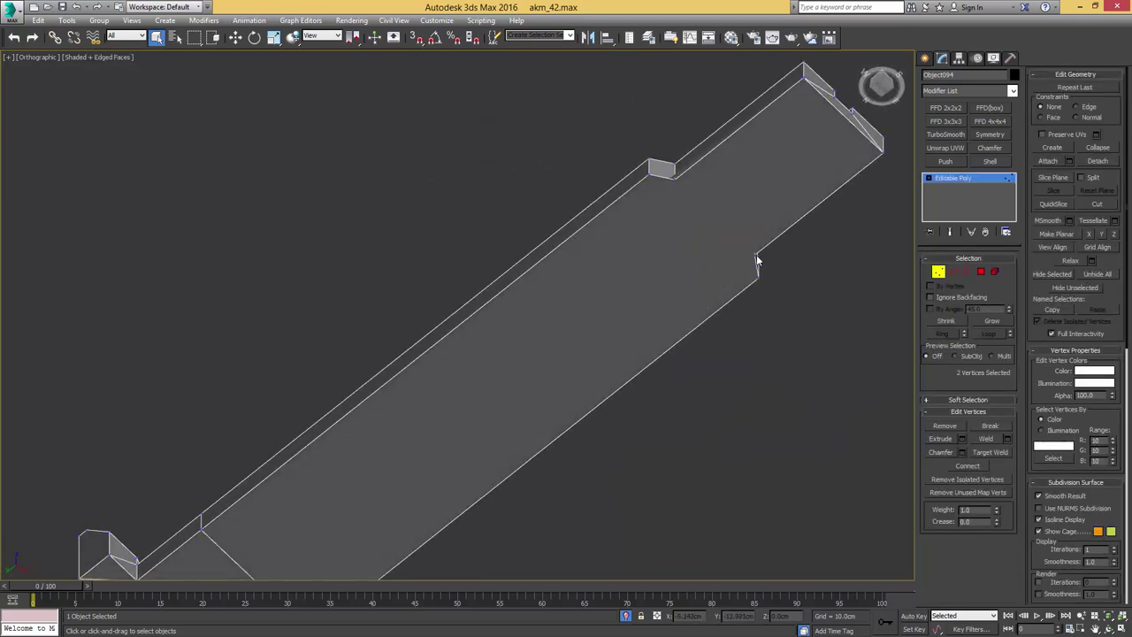
ctrl+click(658, 180)
alt+middle_drag(695, 253, 610, 251)
middle_drag(490, 191, 630, 269)
scroll(628, 268, up, 4)
key(1)
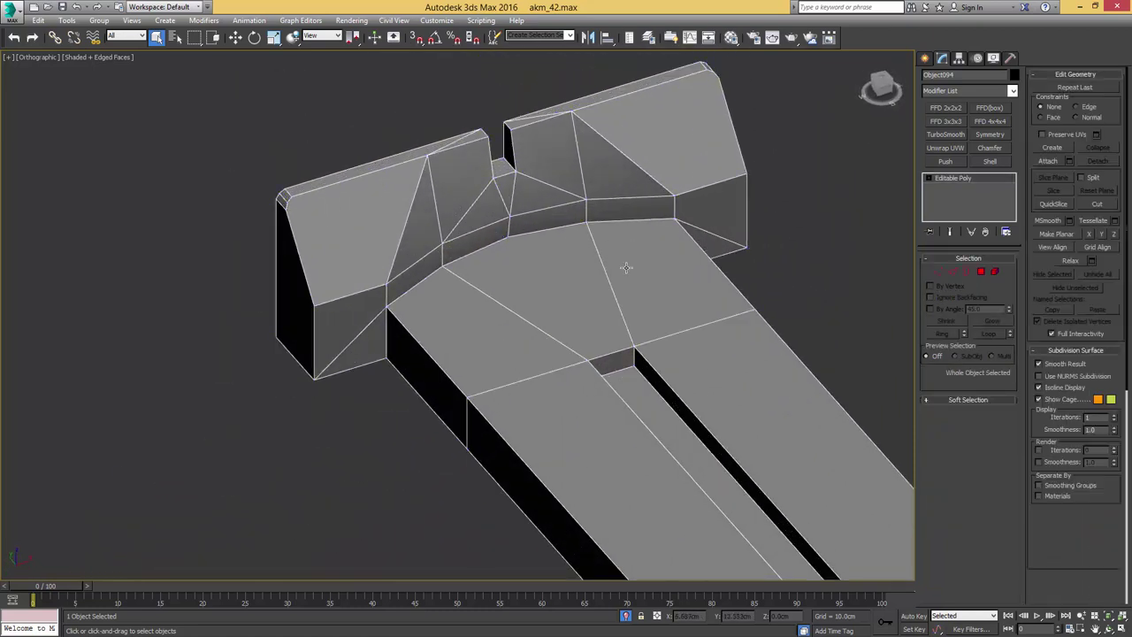
- Add a Chamfer modifier to the sight leaf with an amount of 0.009 cm, applied to Unsmoothed Edges
key(F4)
click(989, 148)
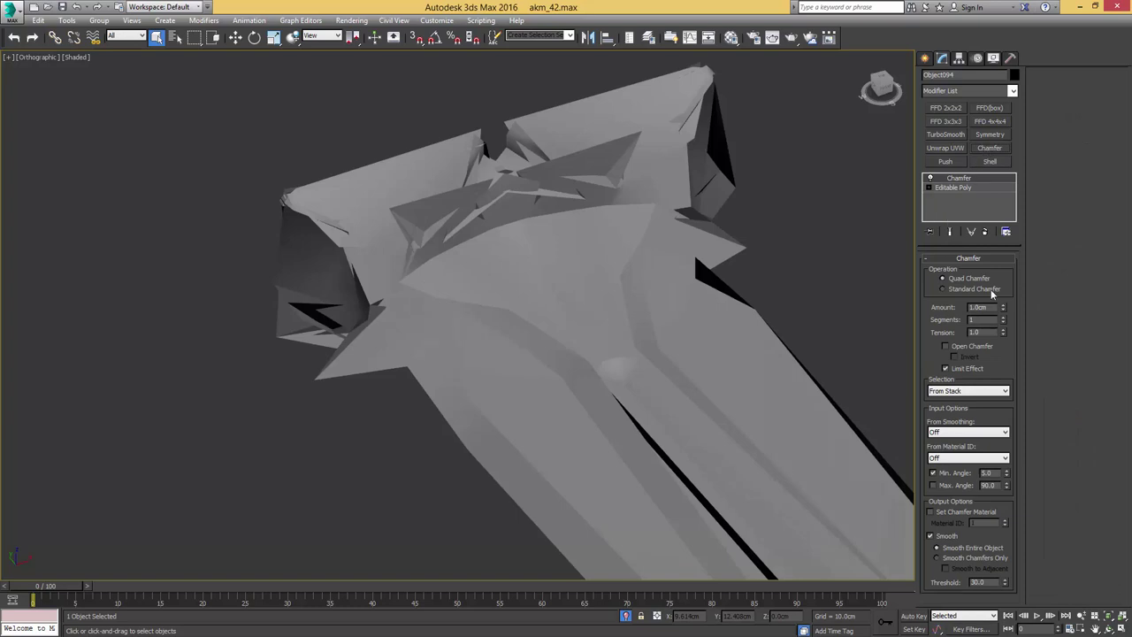
mouse_move(1004, 316)
mouse_down()
mouse_move(1004, 333)
mouse_move(1004, 319)
mouse_up()
key(F4)
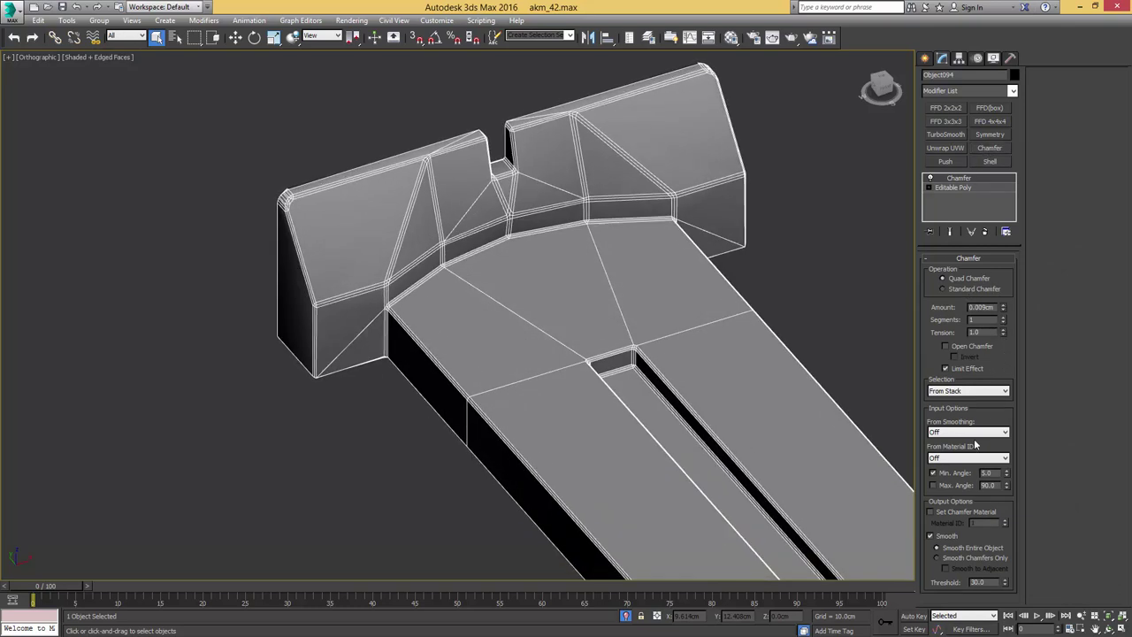
click(970, 433)
click(946, 447)
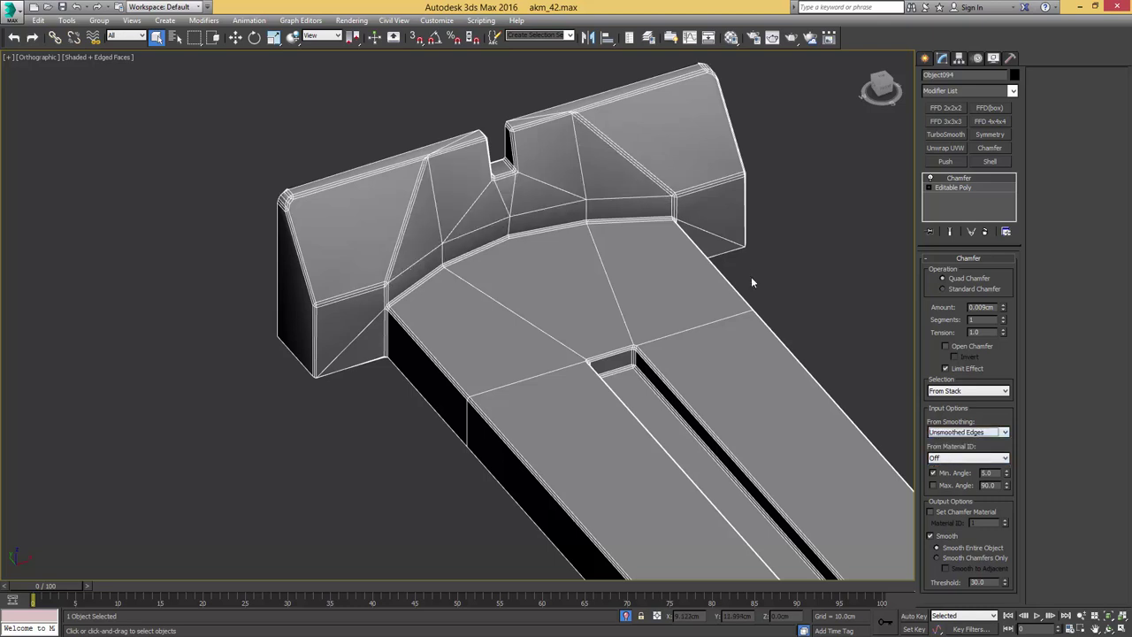
- Add a TurboSmooth modifier with 2 iterations and inspect the smoothed sight leaf from several angles without edges shown
mouse_move(561, 234)
alt+middle_down()
mouse_move(597, 234)
mouse_move(472, 298)
mouse_move(576, 169)
mouse_move(504, 260)
mouse_move(739, 213)
alt+middle_up()
key(F4)
click(946, 135)
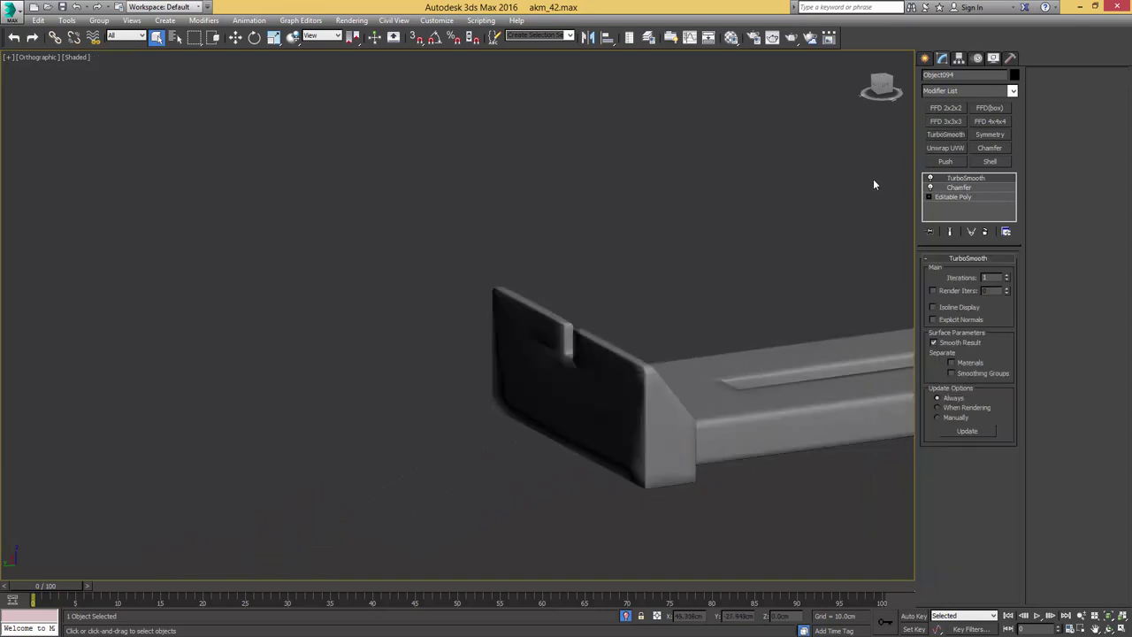
click(1008, 279)
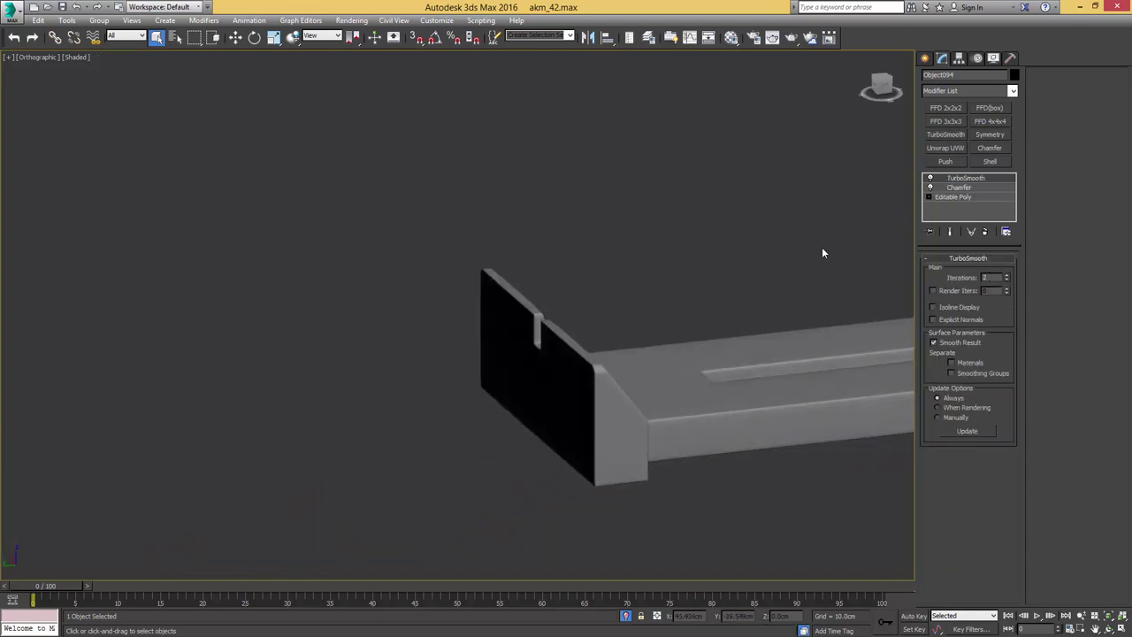
mouse_move(821, 250)
alt+middle_down()
mouse_move(787, 203)
mouse_move(756, 248)
mouse_move(546, 241)
alt+middle_up()
middle_drag(701, 300, 656, 232)
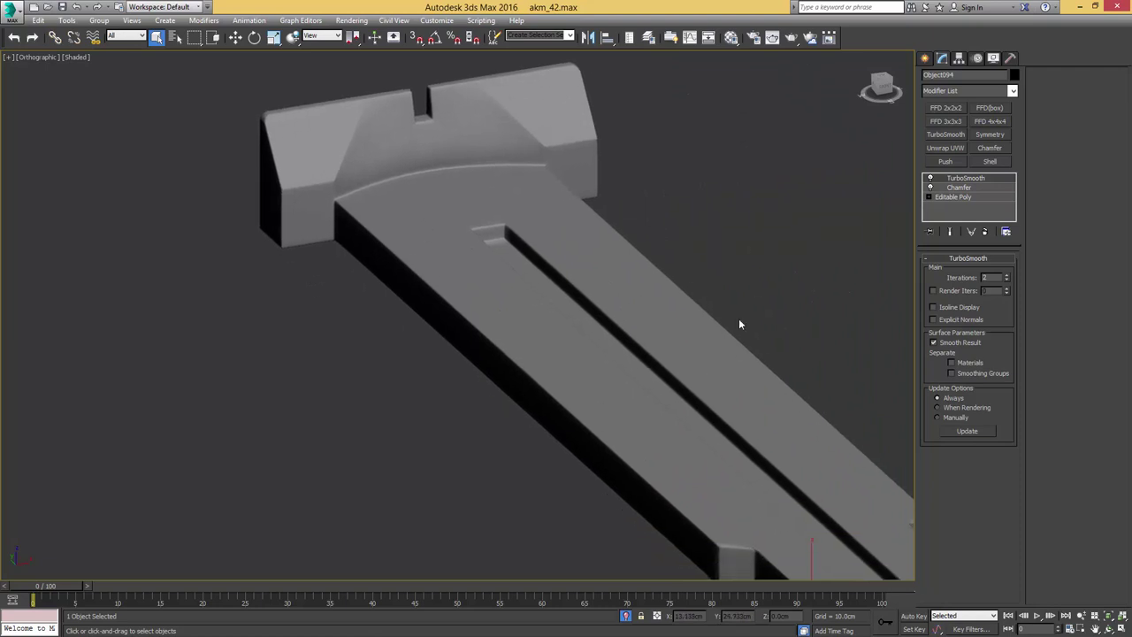
middle_drag(739, 318, 635, 187)
middle_drag(739, 288, 671, 327)
- View the sight leaf from above with its end block facing down and compare it with the reference photo in Windows Photo Viewer
key(t)
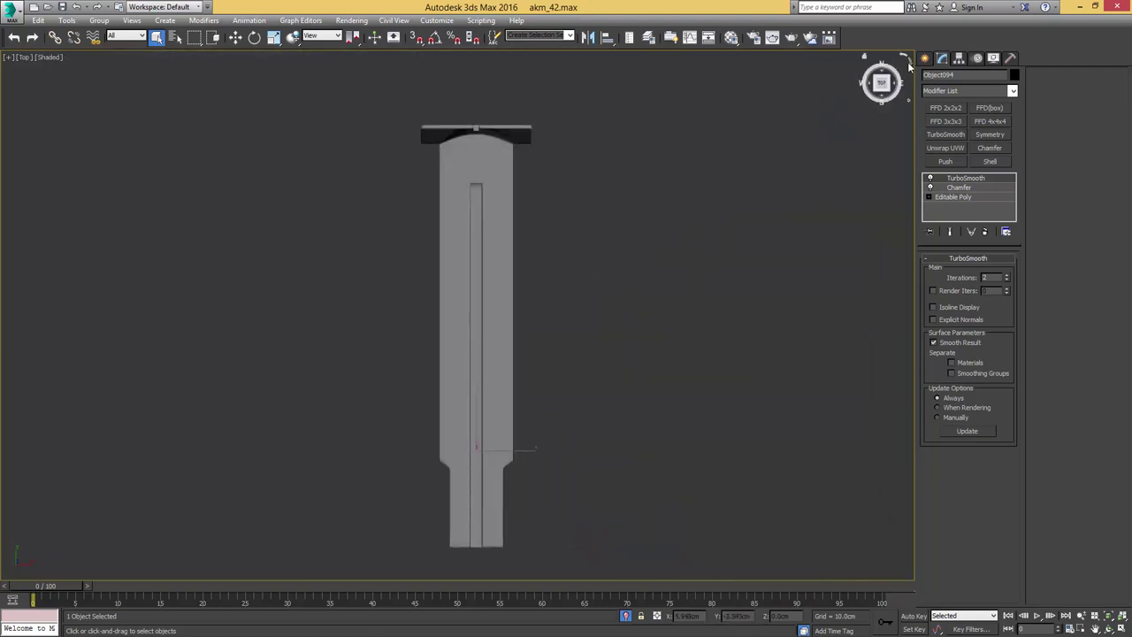
click(910, 63)
click(911, 64)
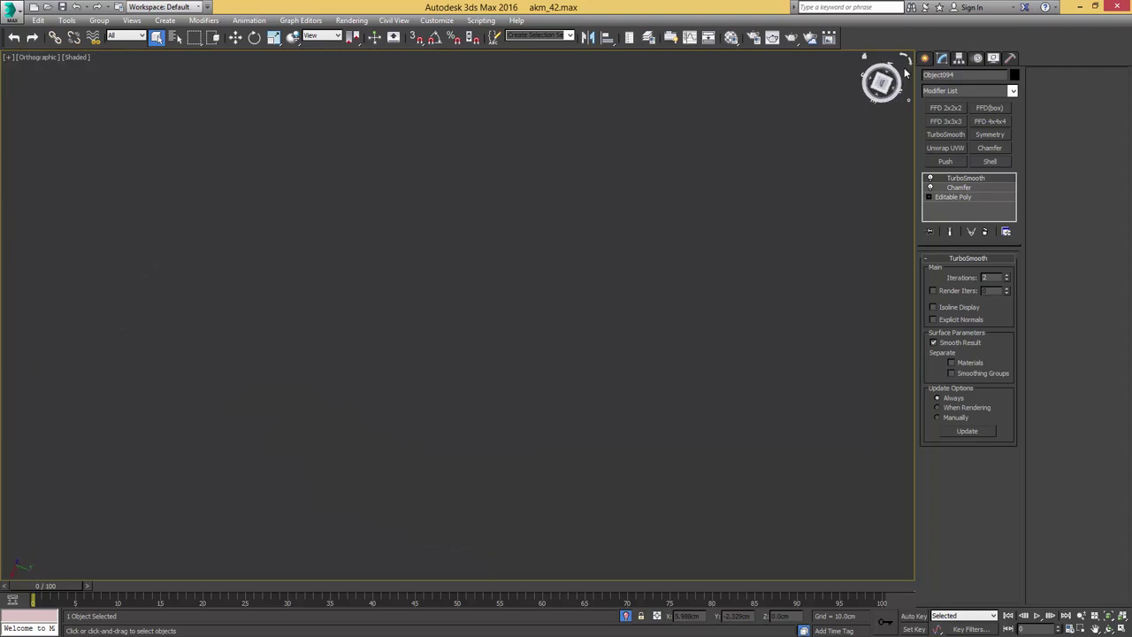
scroll(679, 296, down, 6)
scroll(643, 188, up, 5)
scroll(639, 179, up, 3)
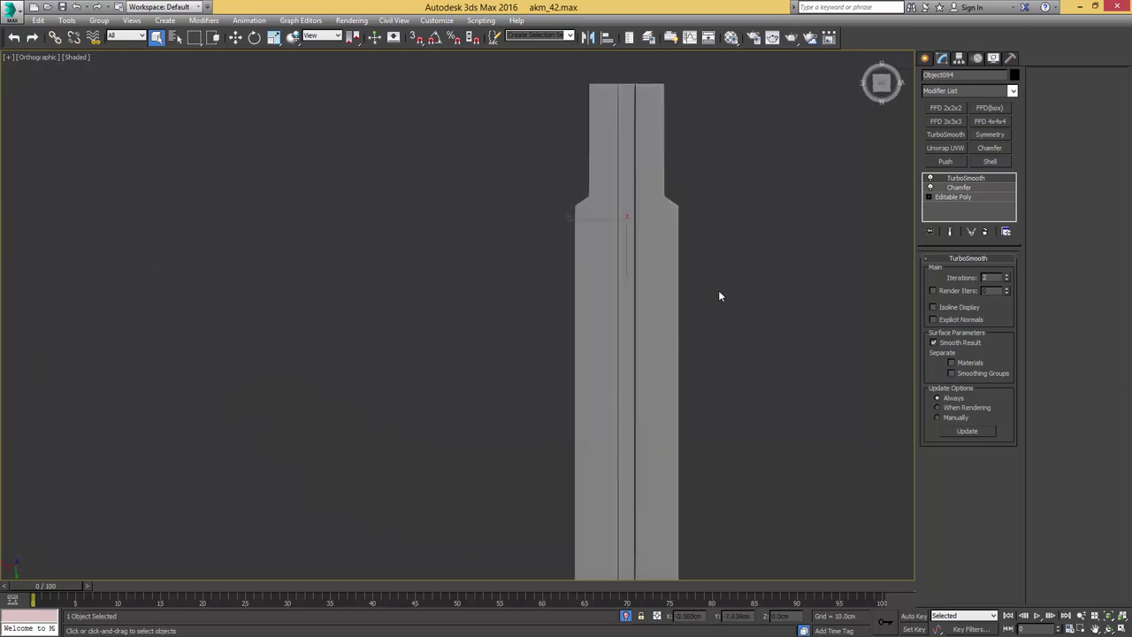
middle_drag(718, 290, 649, 221)
scroll(672, 288, down, 1)
middle_drag(675, 292, 662, 223)
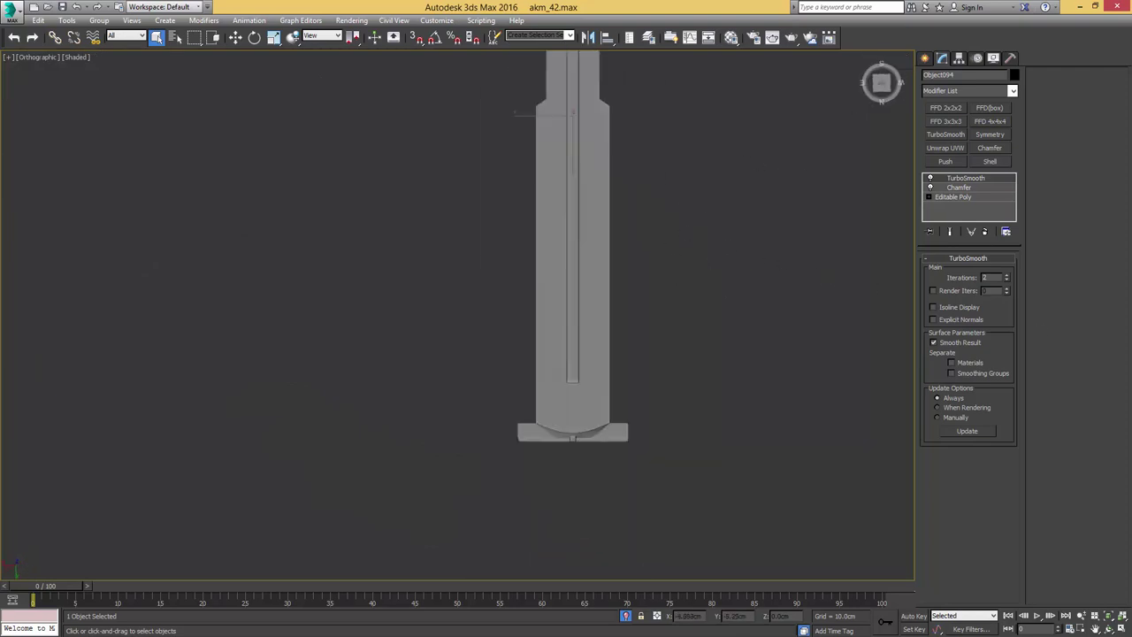
key(alt+Tab)
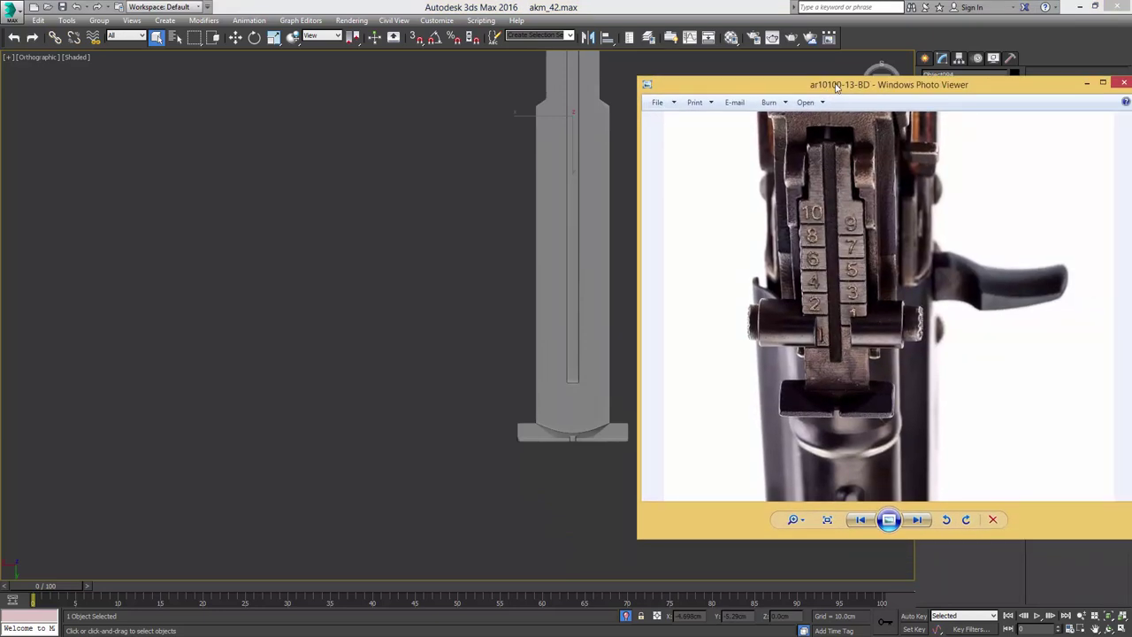
- Create a Text spline beside the sight leaf and reduce its size to 1 cm
key(alt+Tab)
right_click(758, 237)
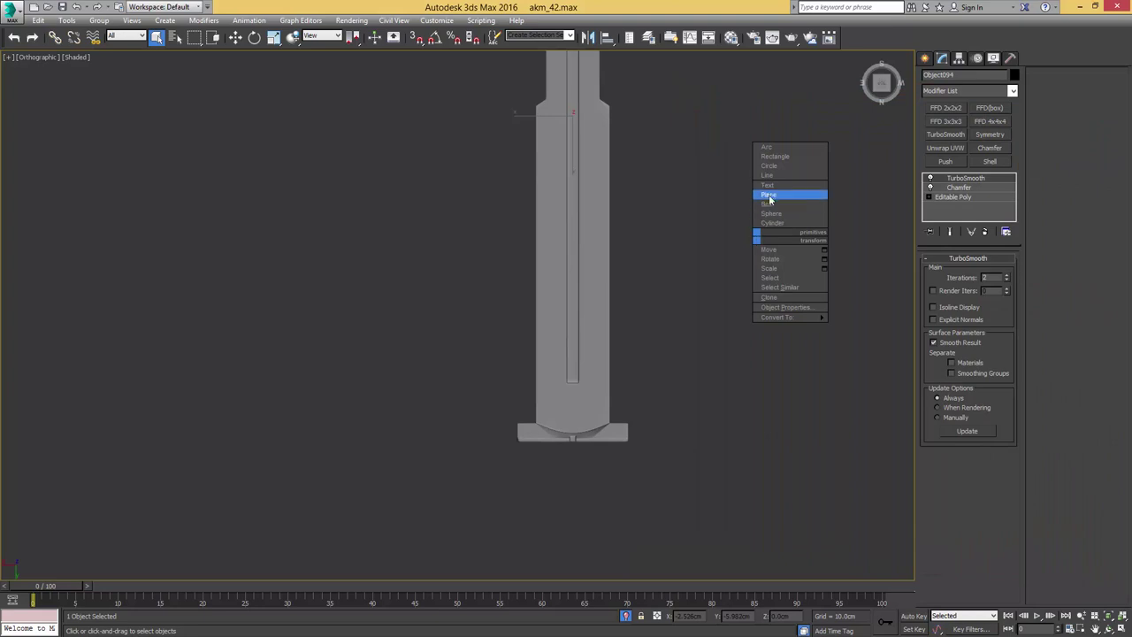
click(769, 184)
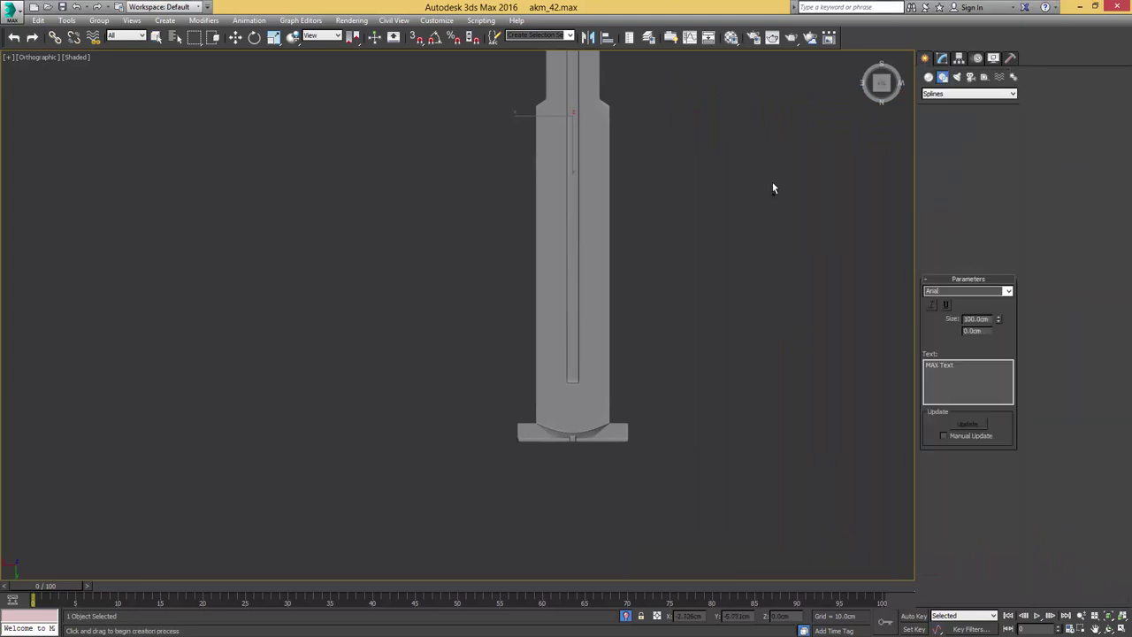
click(703, 251)
scroll(734, 256, down, 4)
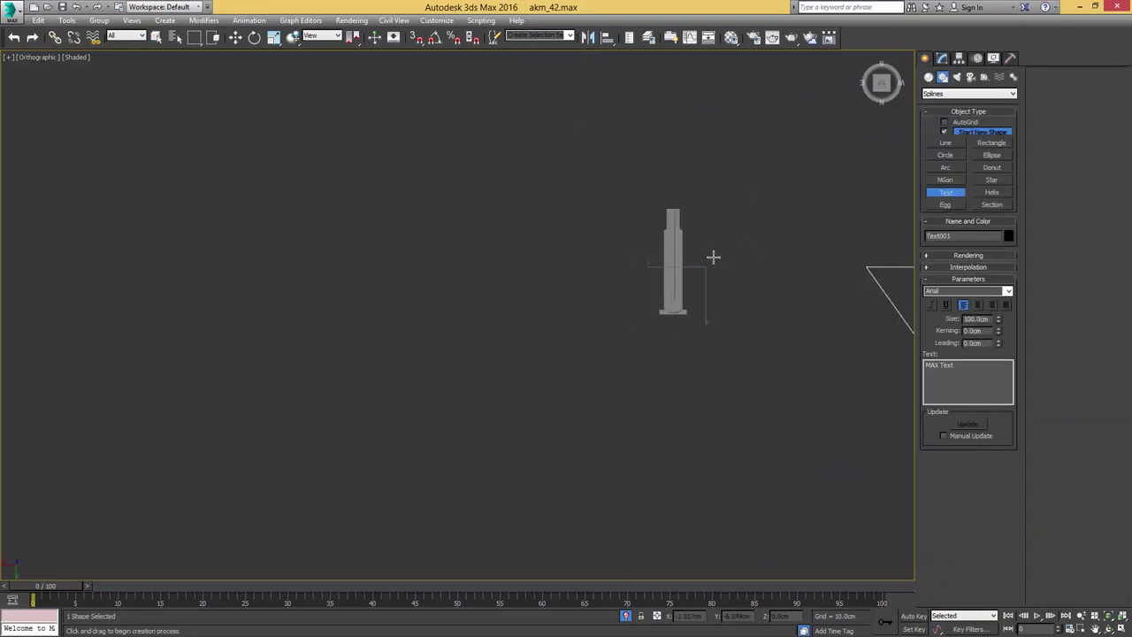
scroll(712, 254, down, 5)
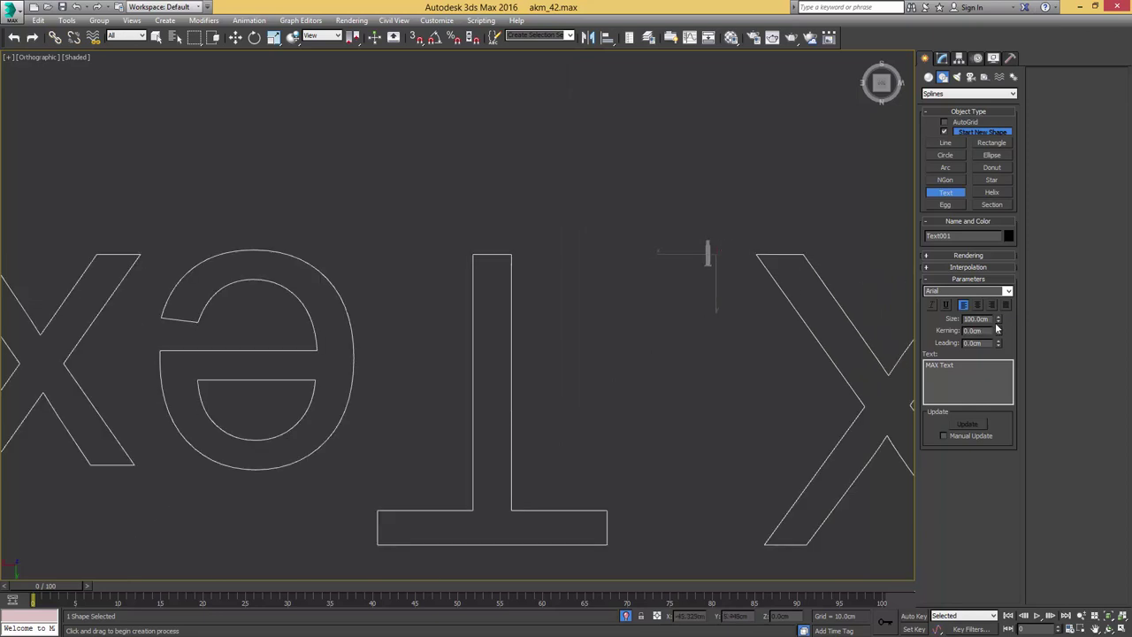
drag(997, 322, 985, 379)
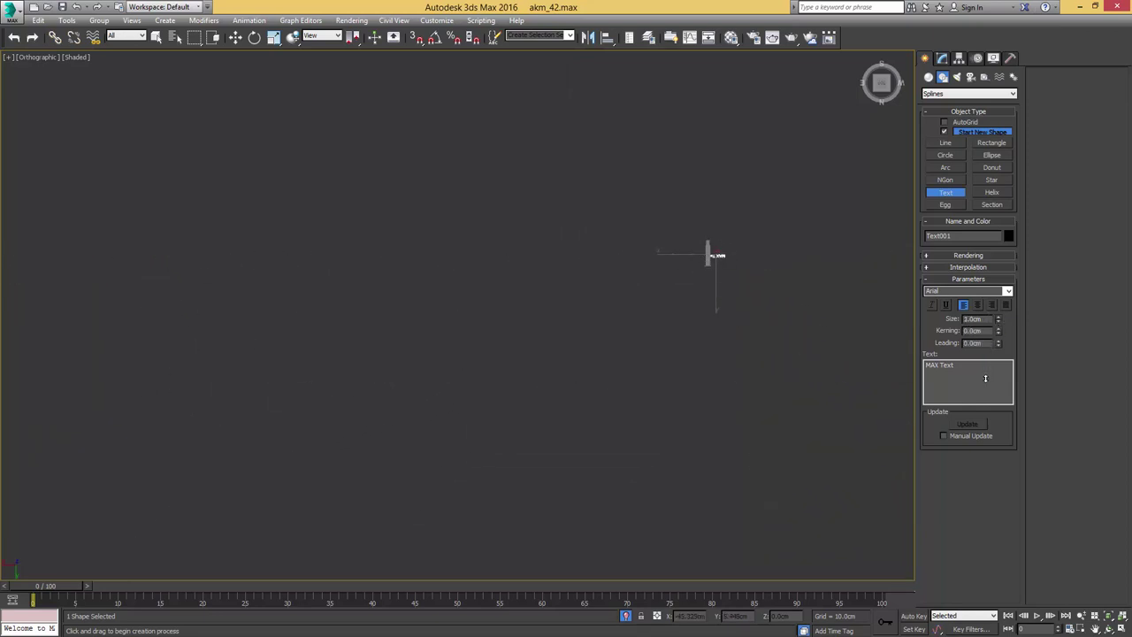
- Rotate the text 180° with angle snap so it reads upright, and move it clear of the sight leaf
scroll(768, 314, up, 8)
key(e)
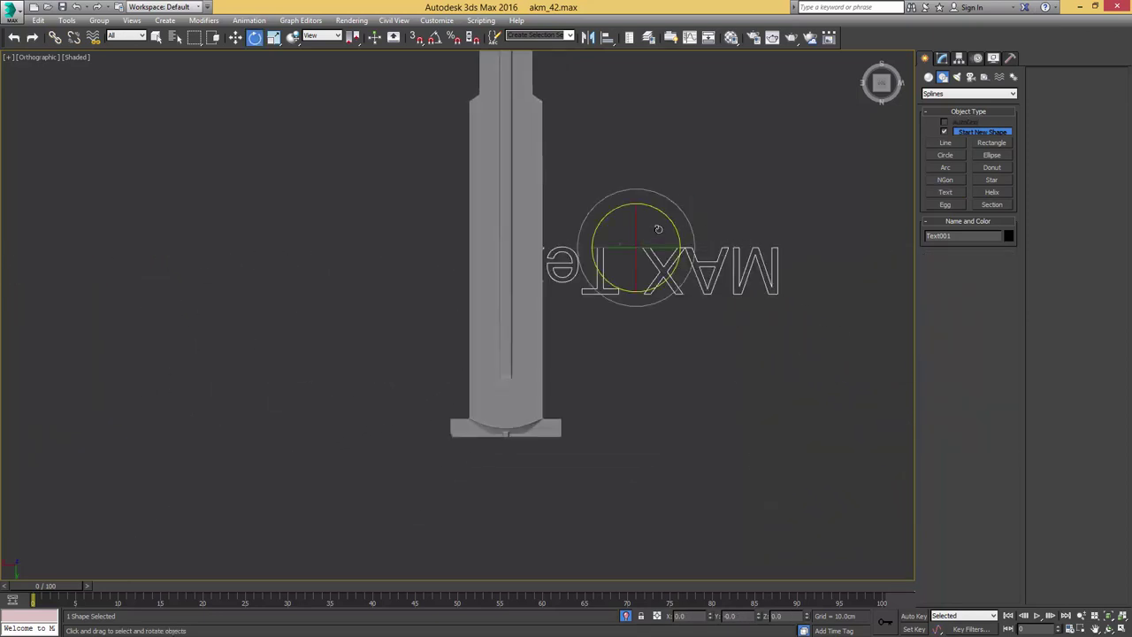
key(a)
drag(655, 209, 717, 331)
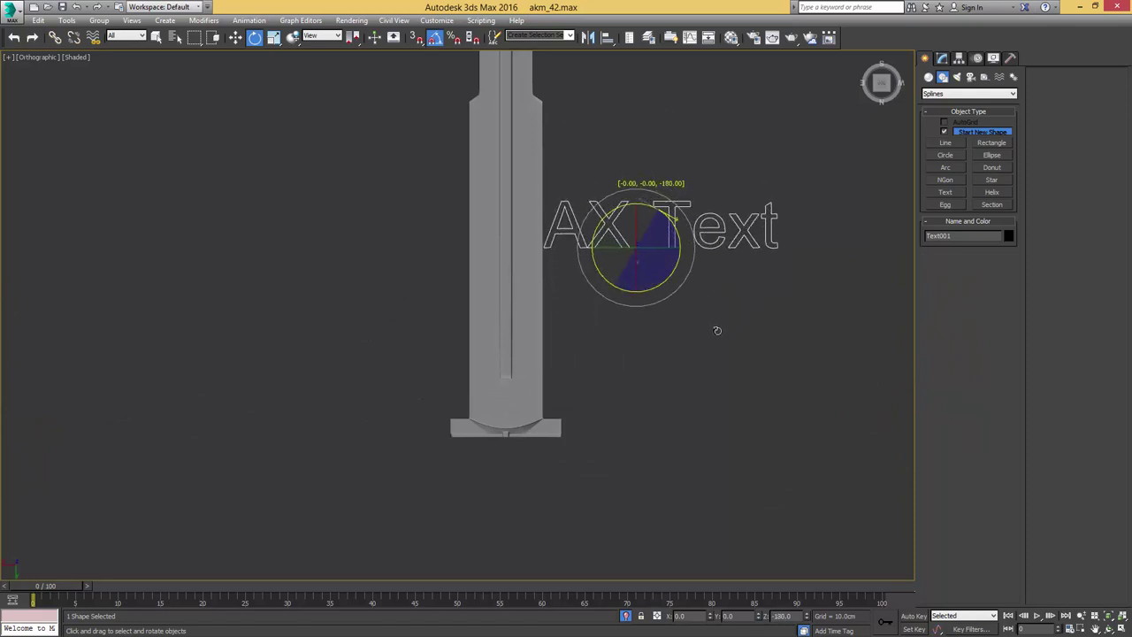
key(w)
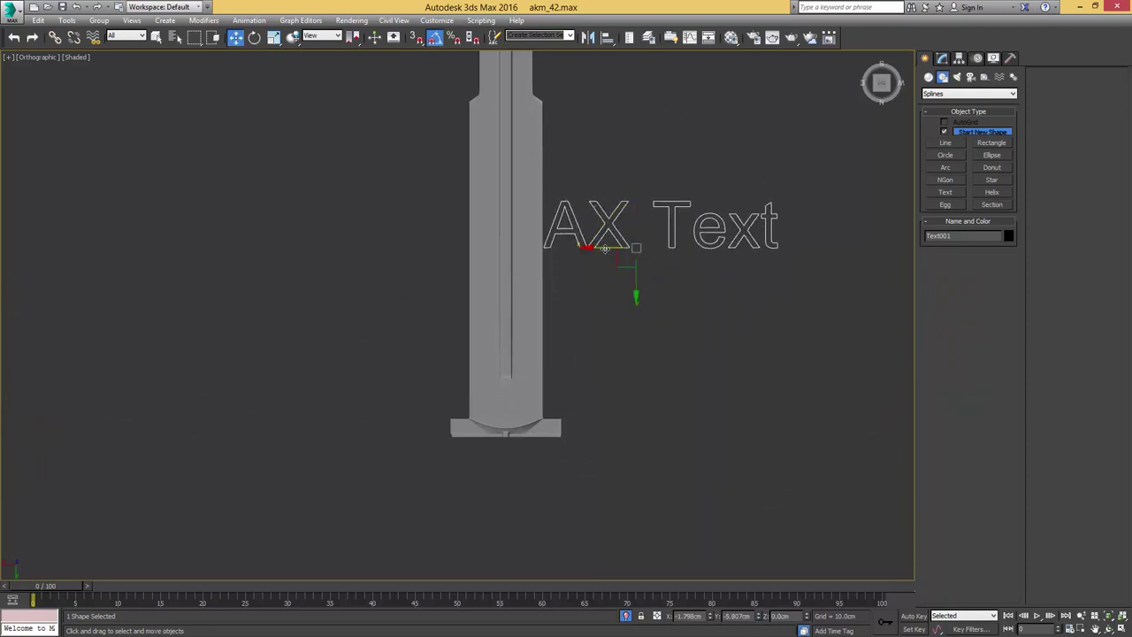
drag(610, 252, 744, 252)
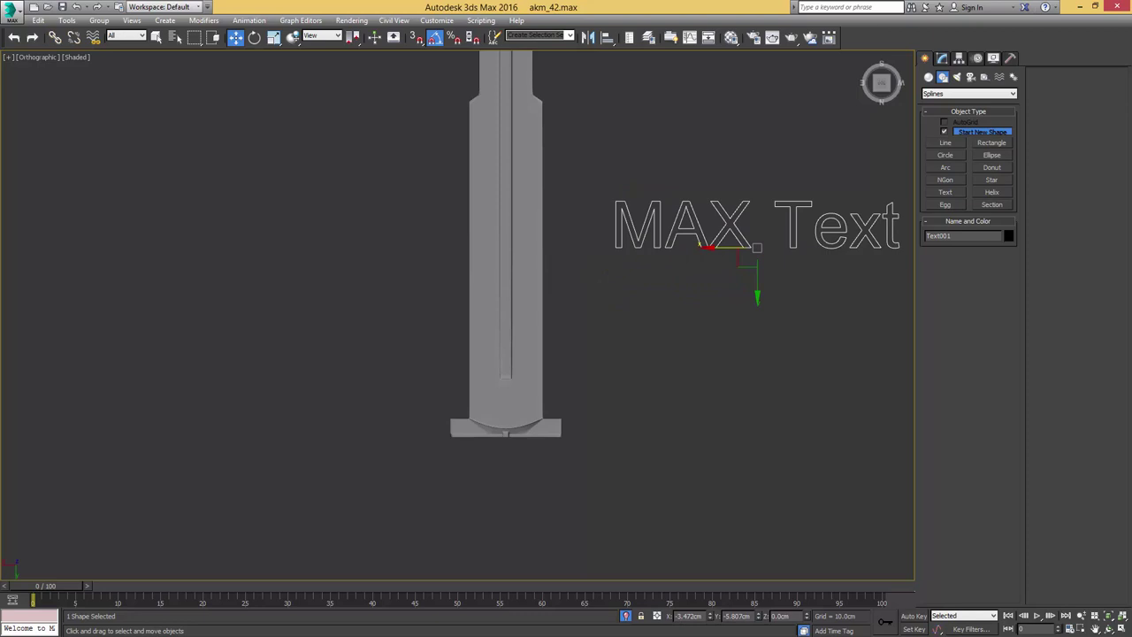
- Set the text size to 0.46 cm
click(942, 59)
middle_drag(760, 131, 752, 196)
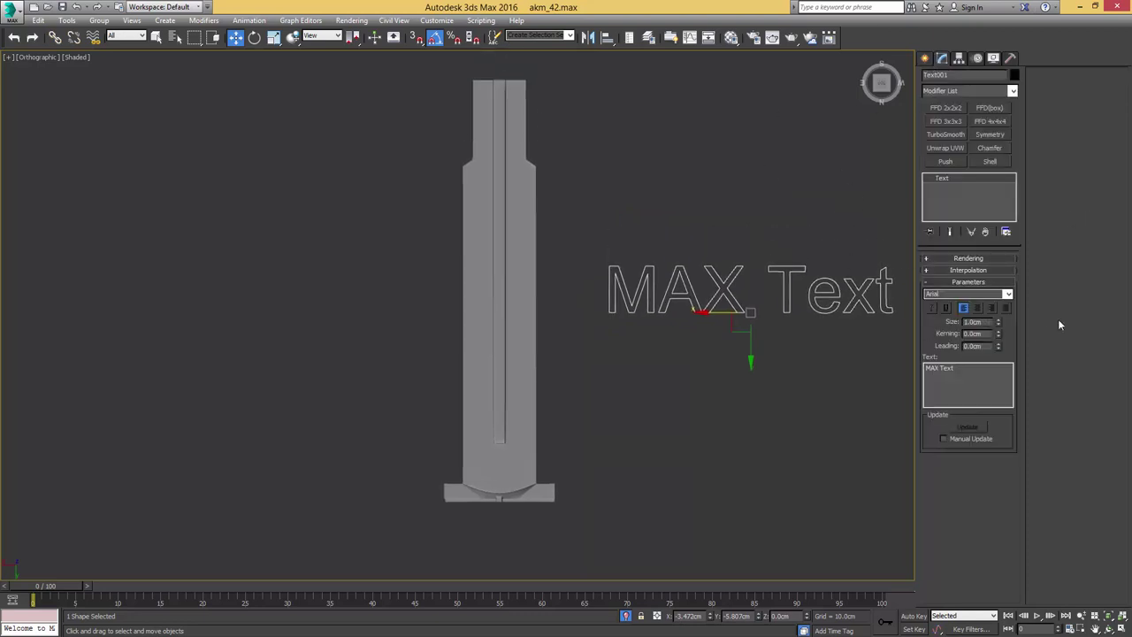
mouse_move(997, 324)
mouse_down()
mouse_move(999, 352)
mouse_move(986, 333)
mouse_up()
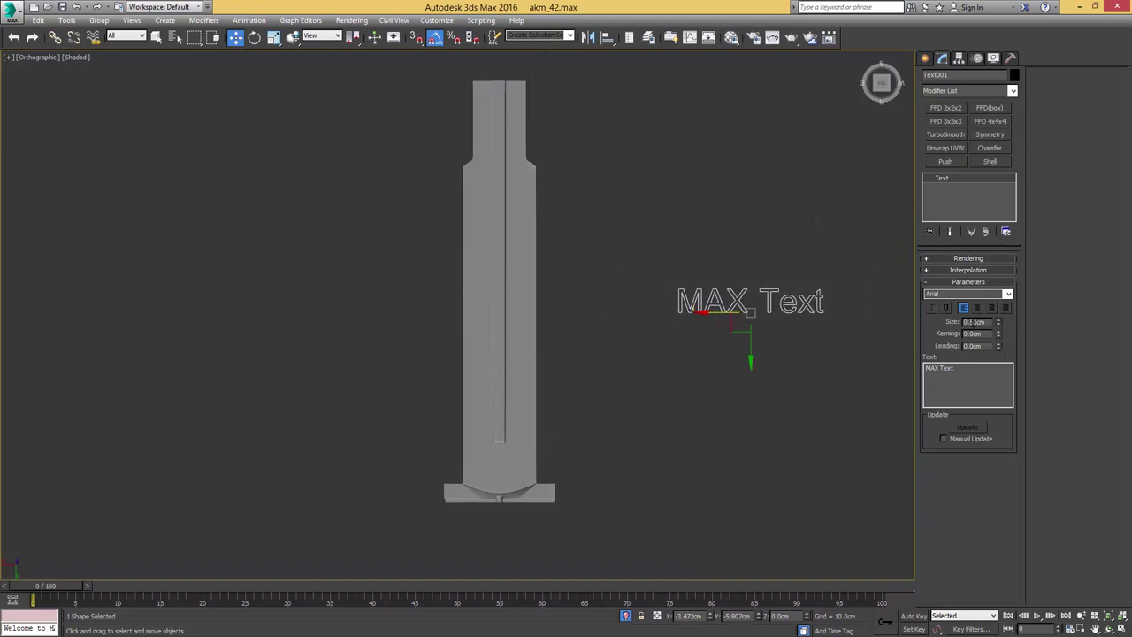
double_click(972, 322)
text(0.46)
key(Return)
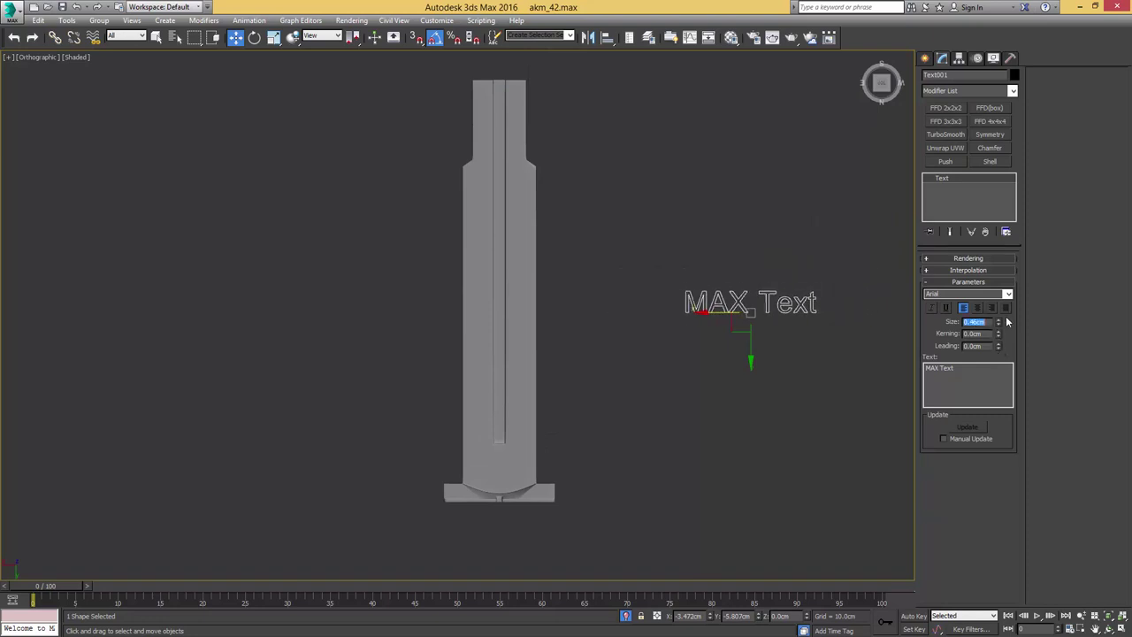
- Move the text over the sight leaf and raise it above the leaf's surface to about Z 13.47 cm
middle_drag(732, 329, 781, 380)
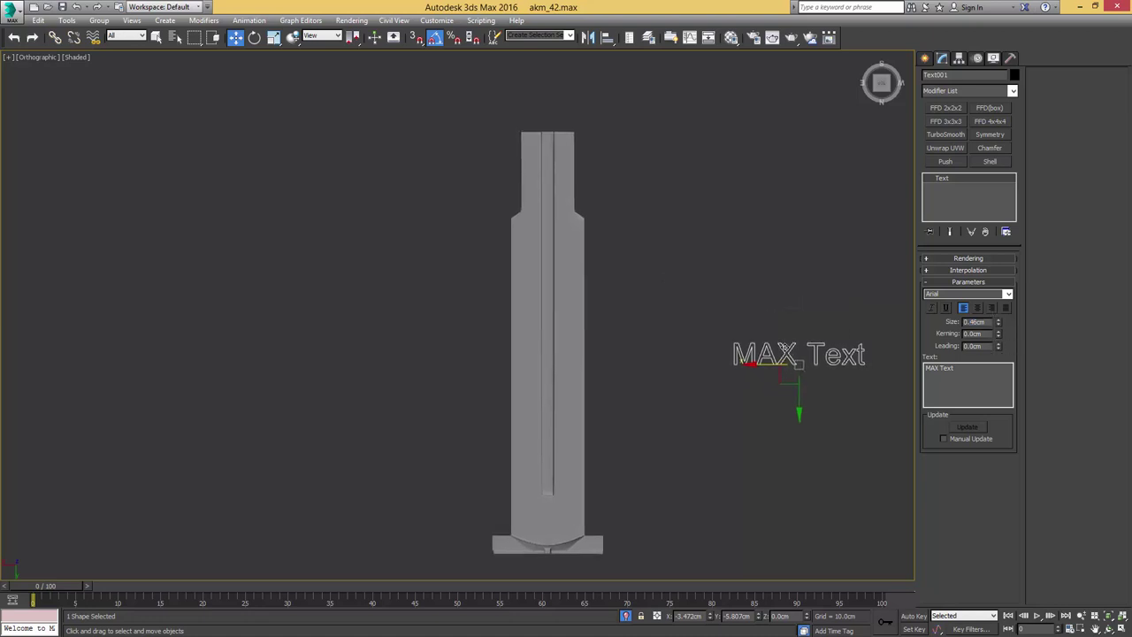
drag(781, 380, 550, 349)
scroll(585, 350, down, 3)
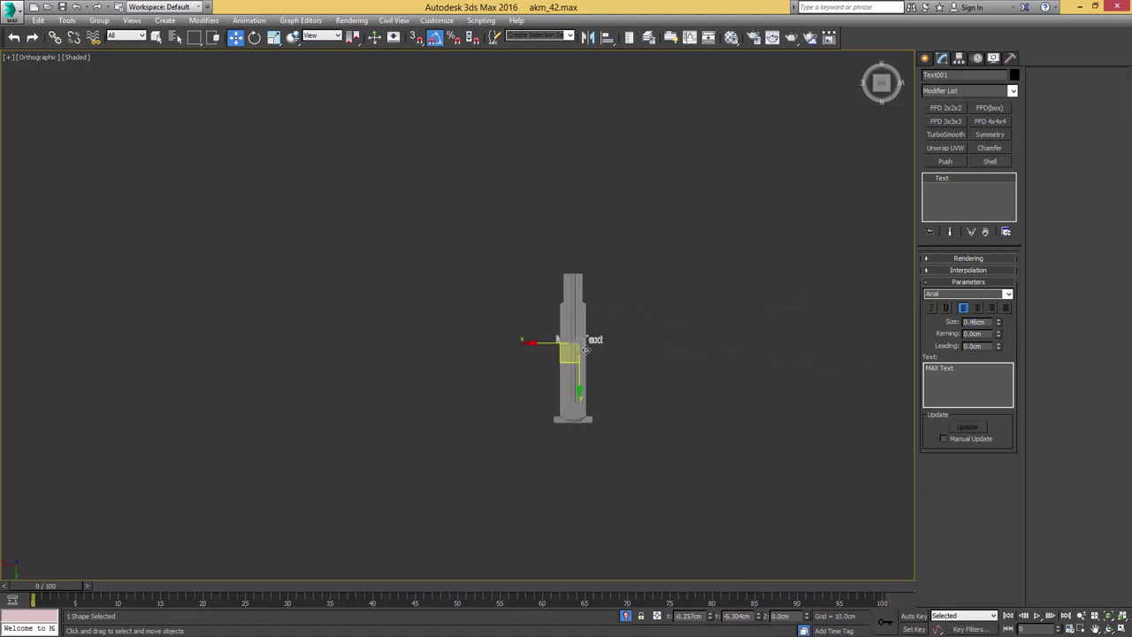
alt+middle_drag(585, 350, 573, 388)
scroll(583, 305, down, 1)
drag(573, 389, 573, 226)
- Shift the raised text along the sight leaf to just past the shoulders of the narrow tail
alt+middle_drag(581, 236, 622, 286)
scroll(561, 247, up, 4)
scroll(560, 246, up, 2)
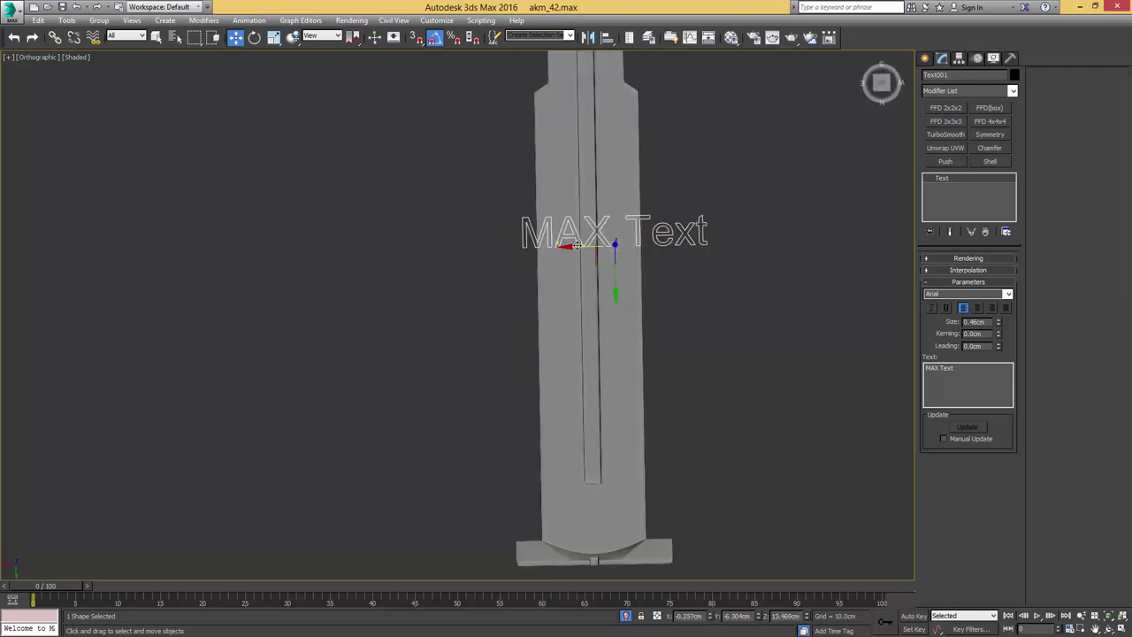
middle_drag(568, 245, 571, 358)
drag(570, 362, 590, 283)
- Replace the placeholder text with 10, -, 8, -, 6, each on its own line
drag(966, 368, 880, 366)
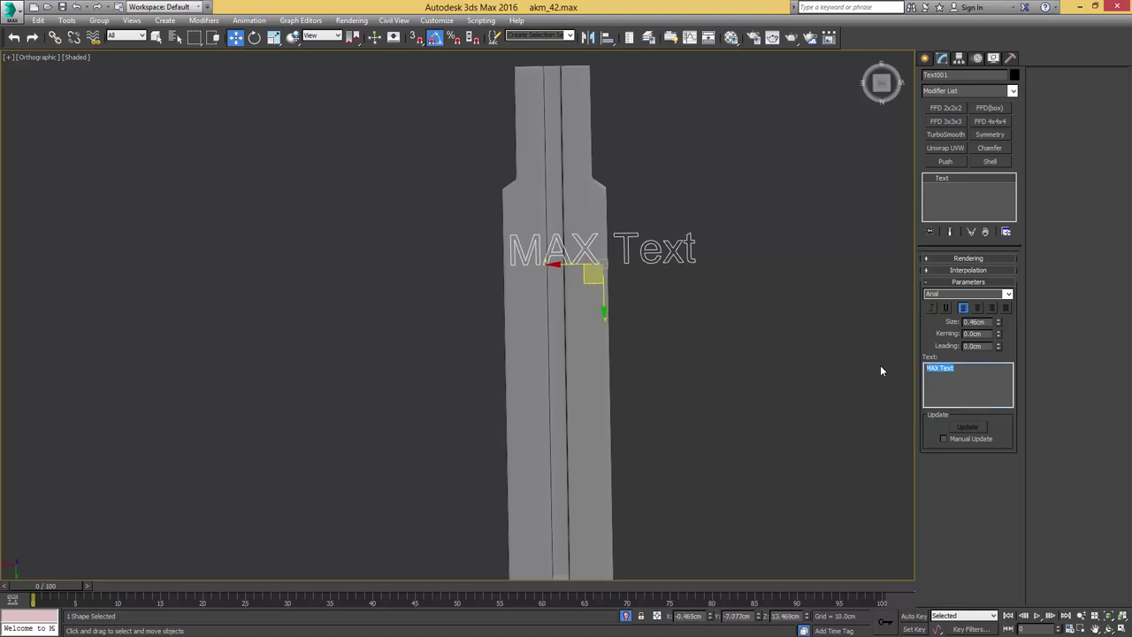
text(10 )
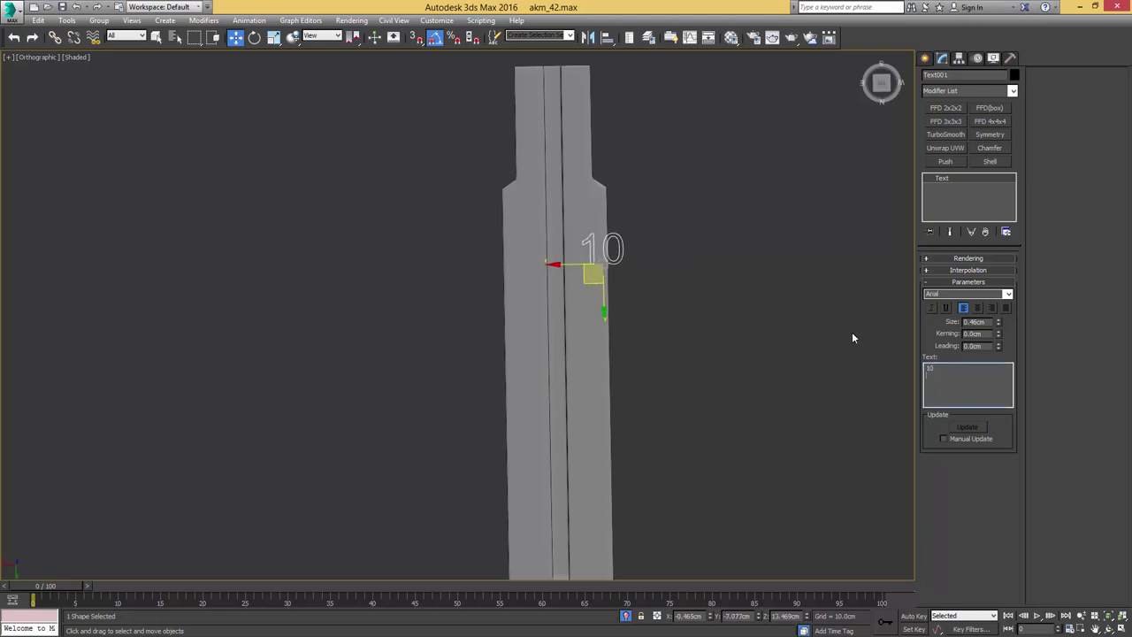
text(- )
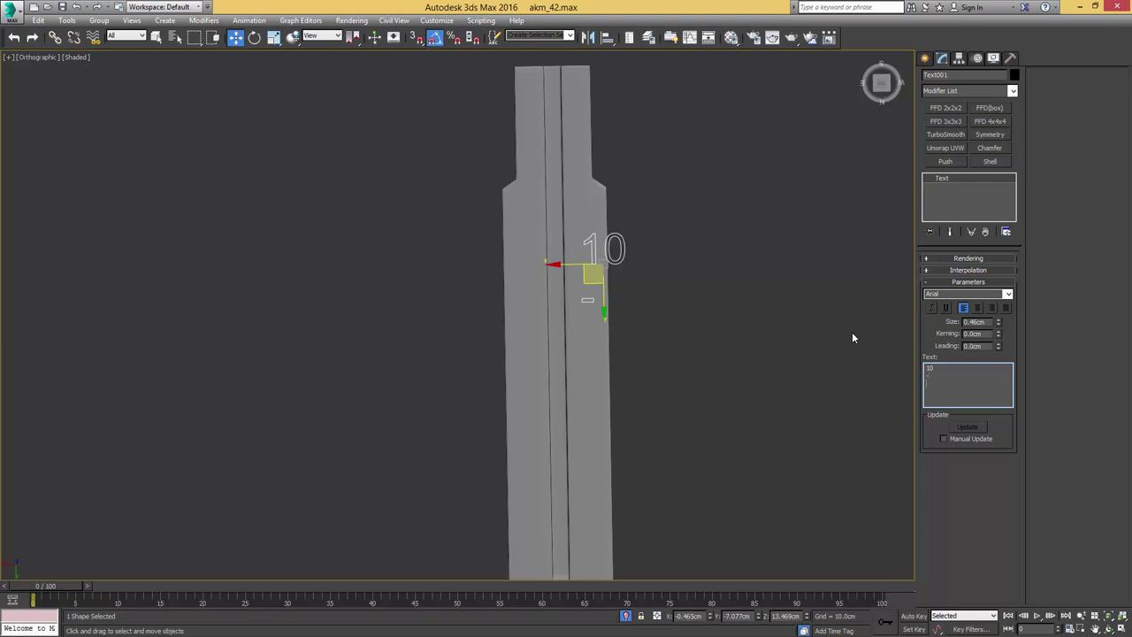
text(6)
key(BackSpace)
text(8 - 6)
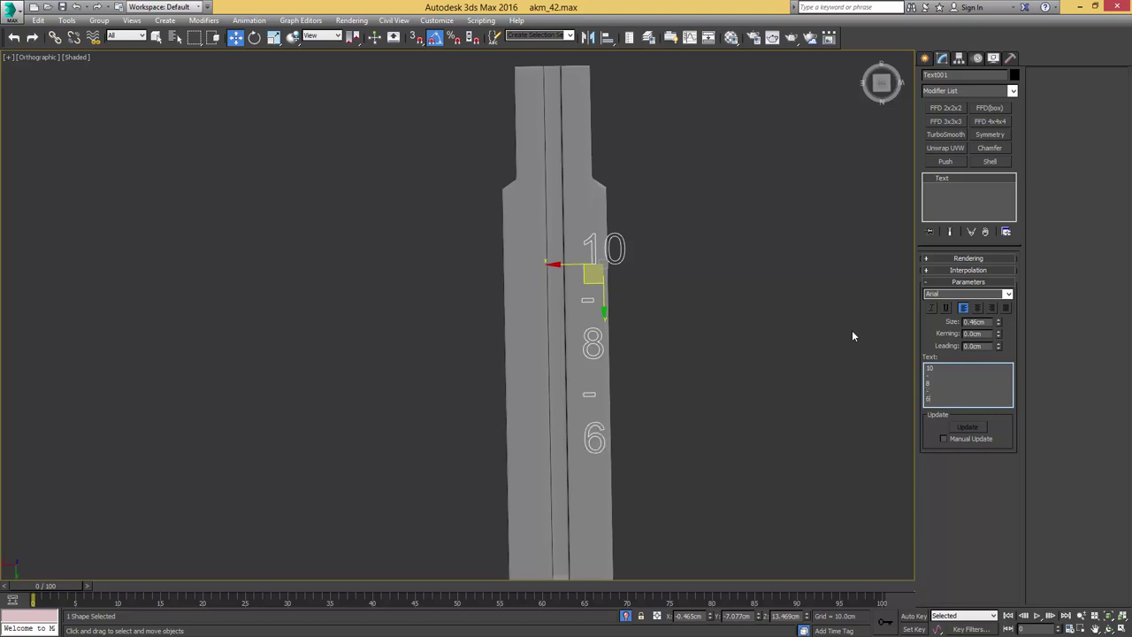
- Continue the number column with -, 4, -, 2, -, L, each on its own line
key(Return)
text(-)
key(Return)
text(4)
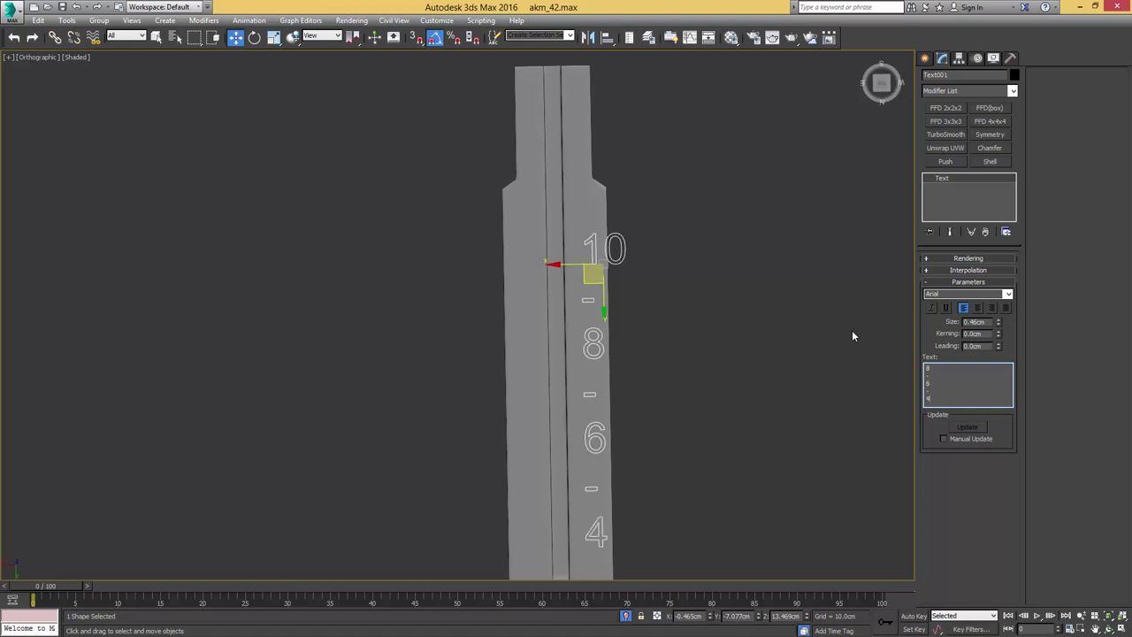
key(Return)
text(-)
key(Return)
text(2)
scroll(783, 209, down, 2)
middle_drag(789, 344, 769, 256)
scroll(944, 397, down, 2)
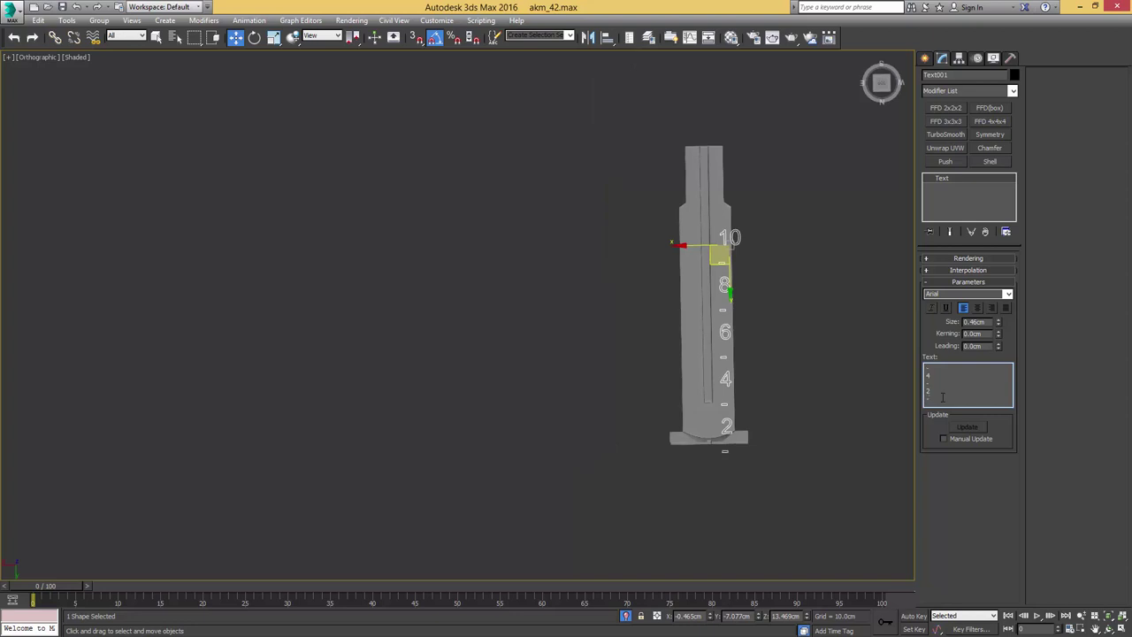
middle_drag(727, 473, 701, 504)
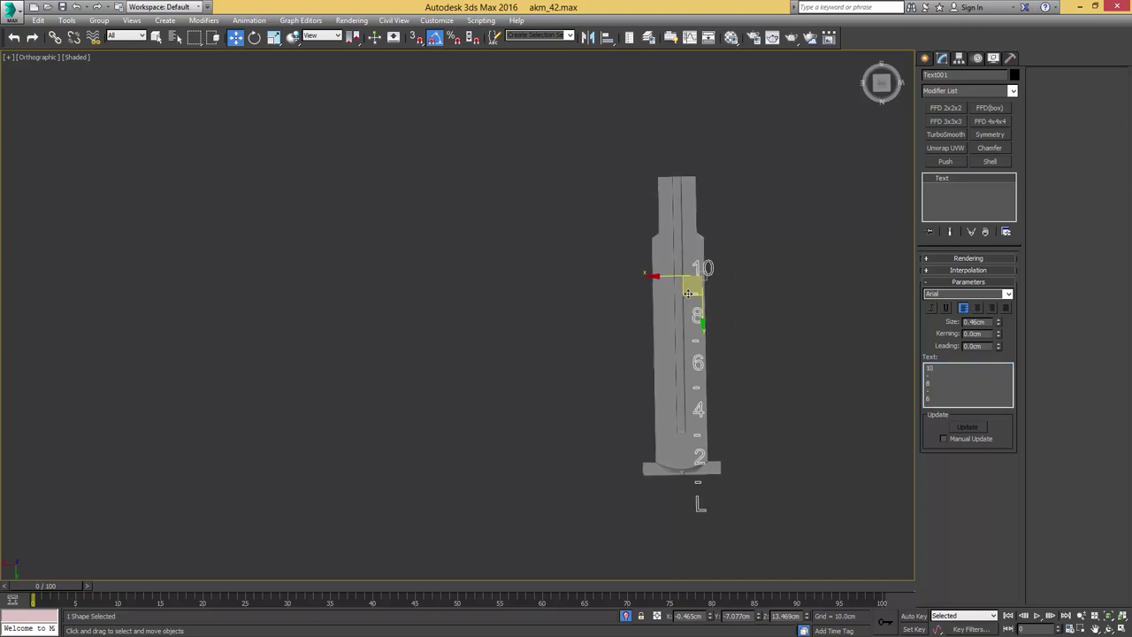
- Move the even-number column to the opposite side of the groove and set its leading to -0.2 cm
drag(688, 294, 650, 281)
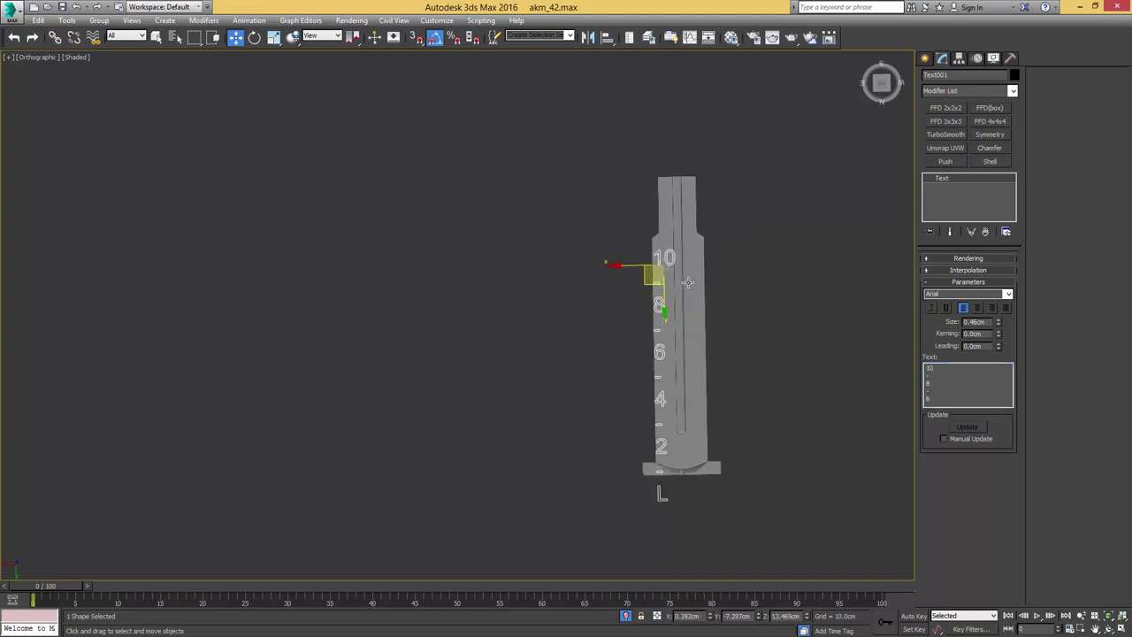
scroll(684, 280, up, 2)
click(998, 348)
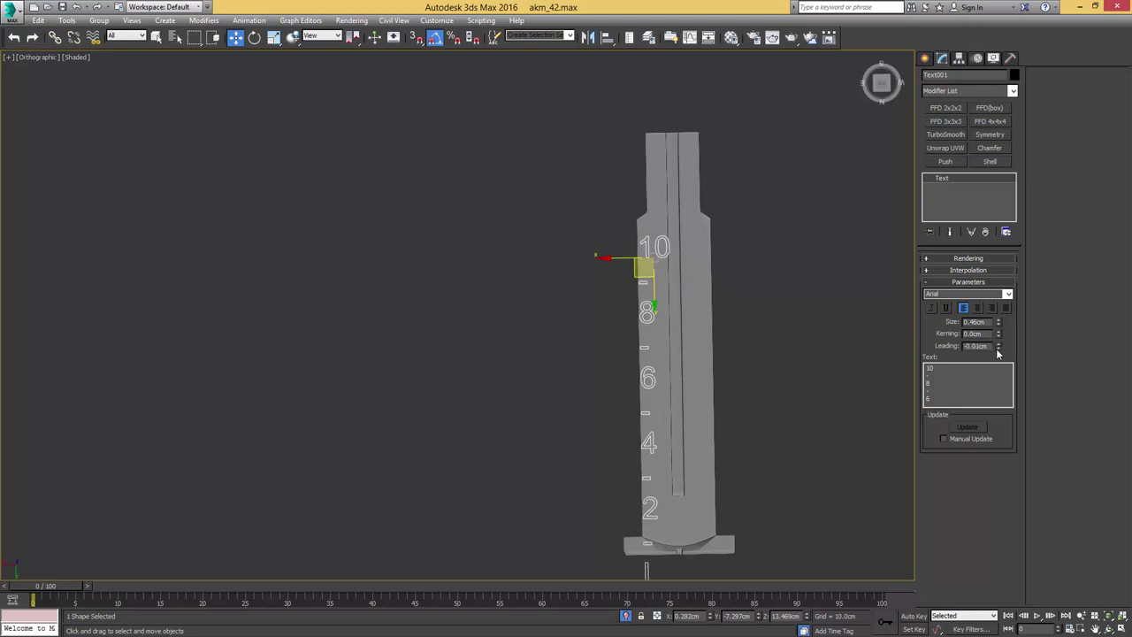
drag(973, 346, 1003, 345)
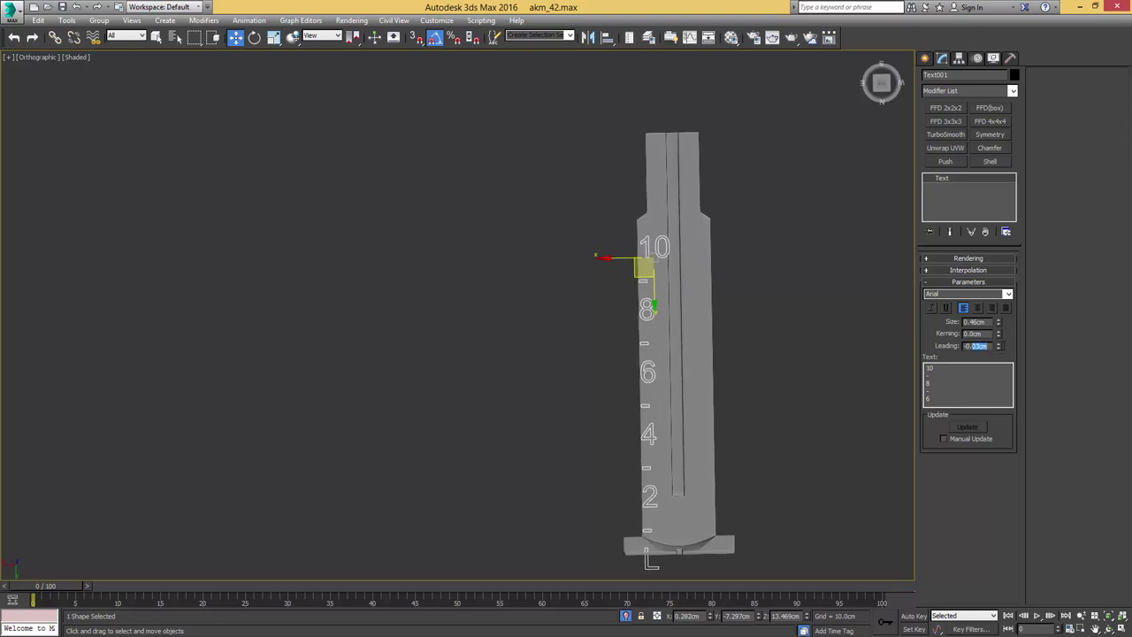
text(-0.2)
key(Return)
scroll(736, 312, up, 1)
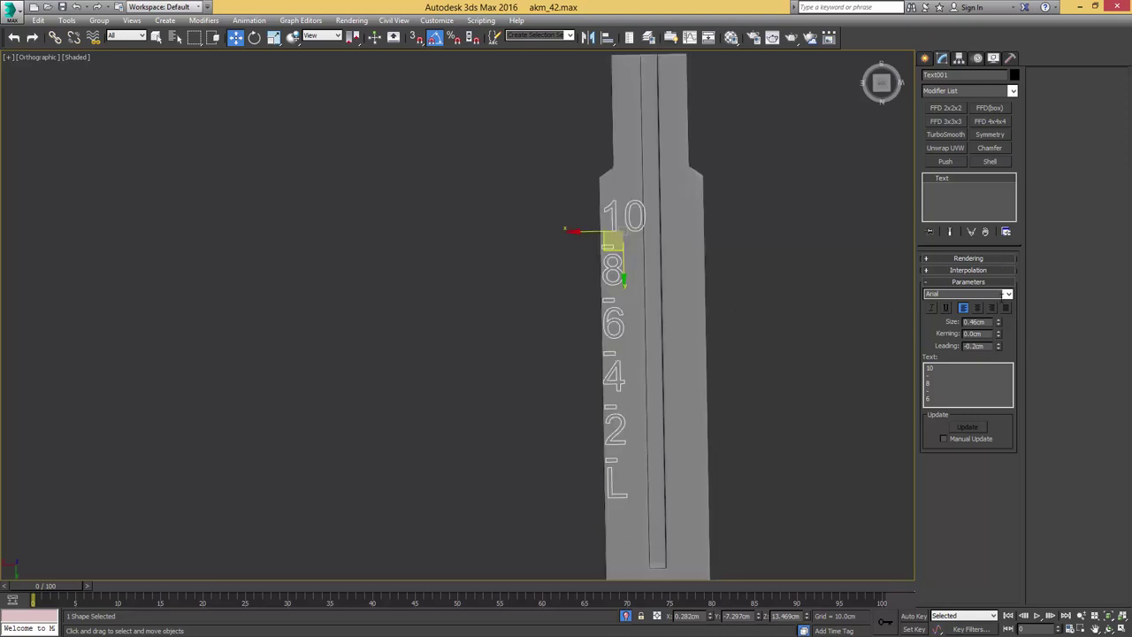
- Set the number column to centred Arial Bold with kerning -0.05 cm and leading -0.15 cm
click(1008, 294)
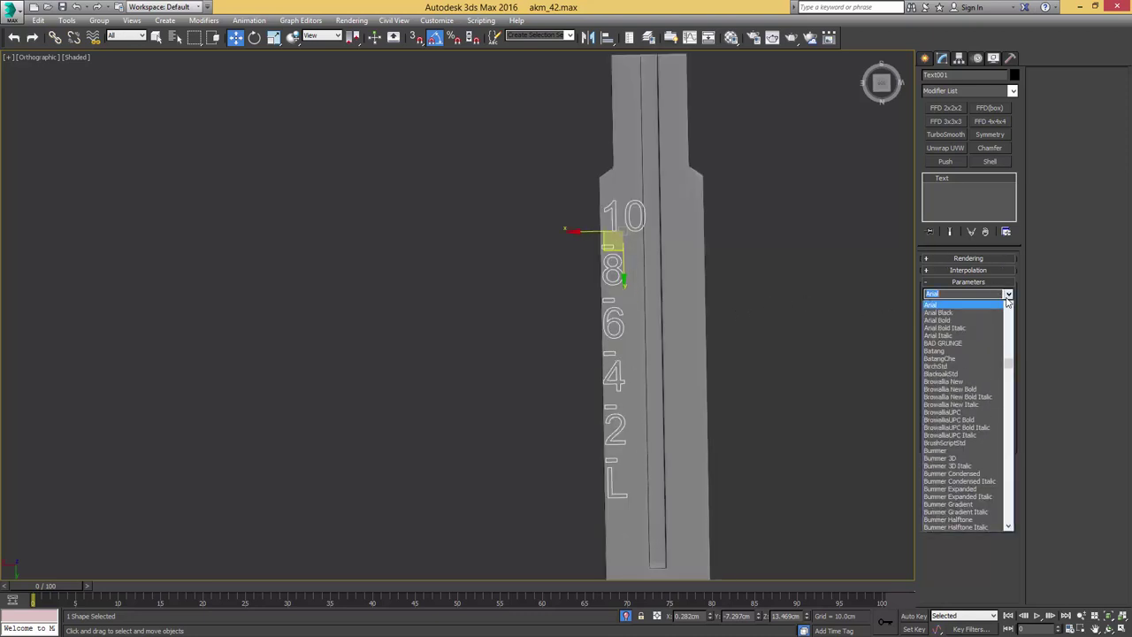
click(945, 320)
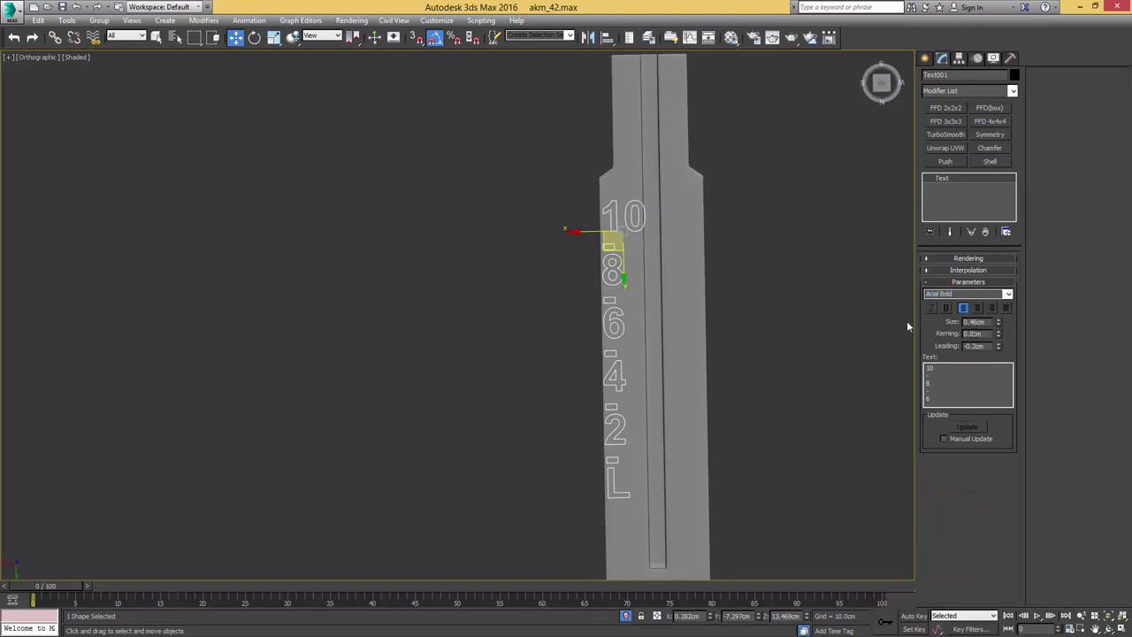
click(977, 308)
drag(997, 336, 999, 339)
middle_drag(599, 235, 580, 256)
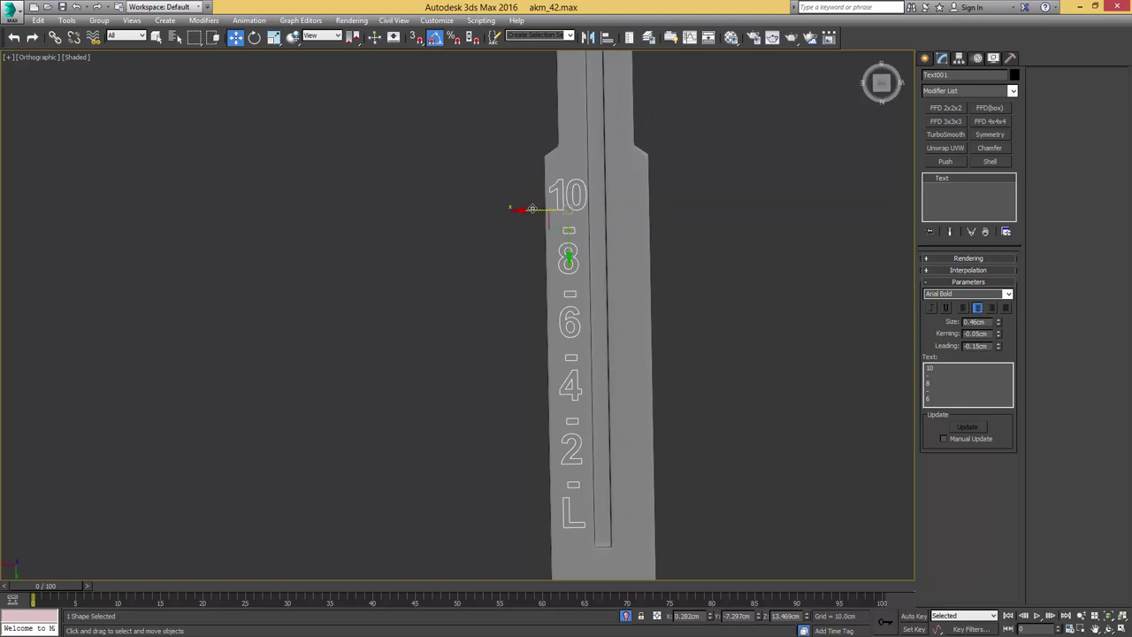
- Copy the number column to the other side of the groove and offset the copy slightly towards the end block
shift+drag(534, 208, 593, 210)
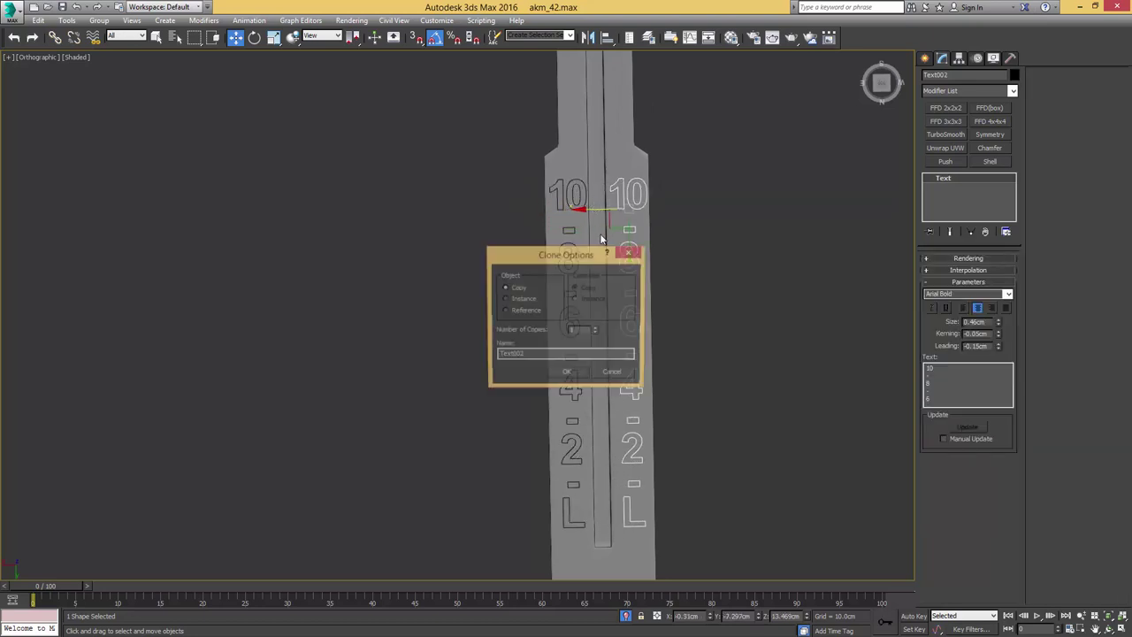
click(573, 373)
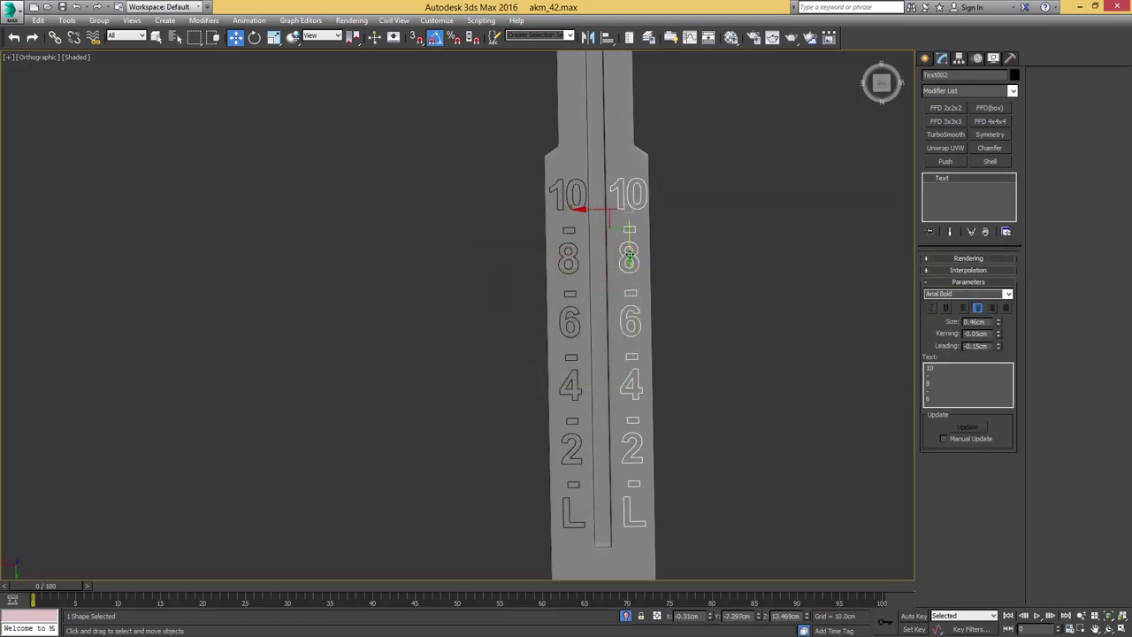
drag(628, 257, 630, 279)
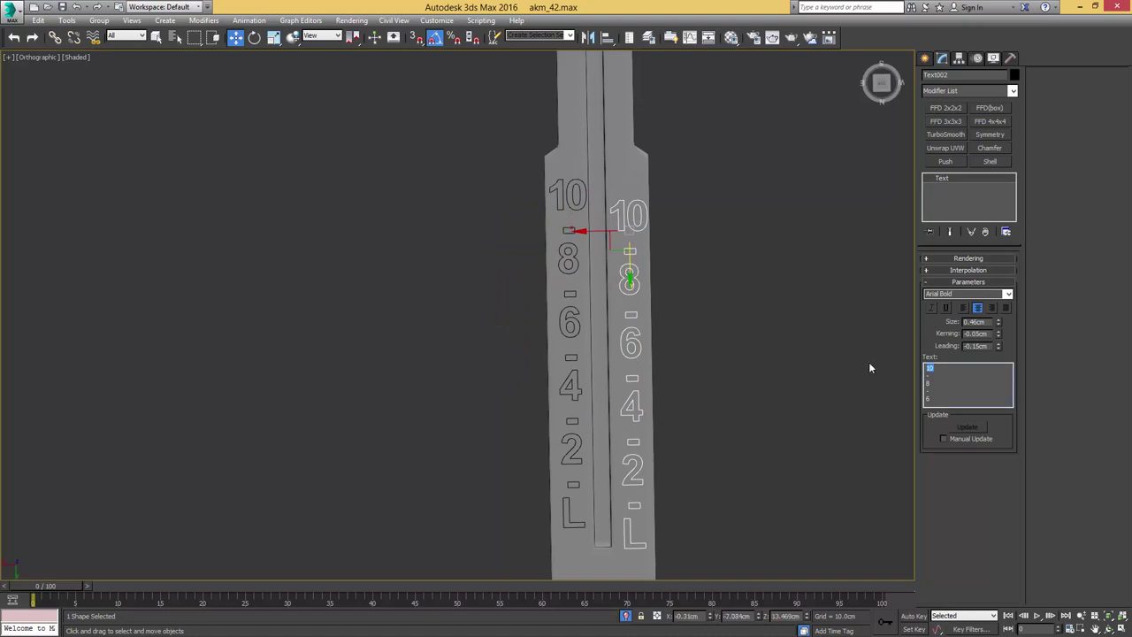
- Change the copied column's numbers to 9, 7, 5, 3 and 1, keeping the dashes and deleting the final L
text(9)
text(7)
key(BackSpace)
text(5)
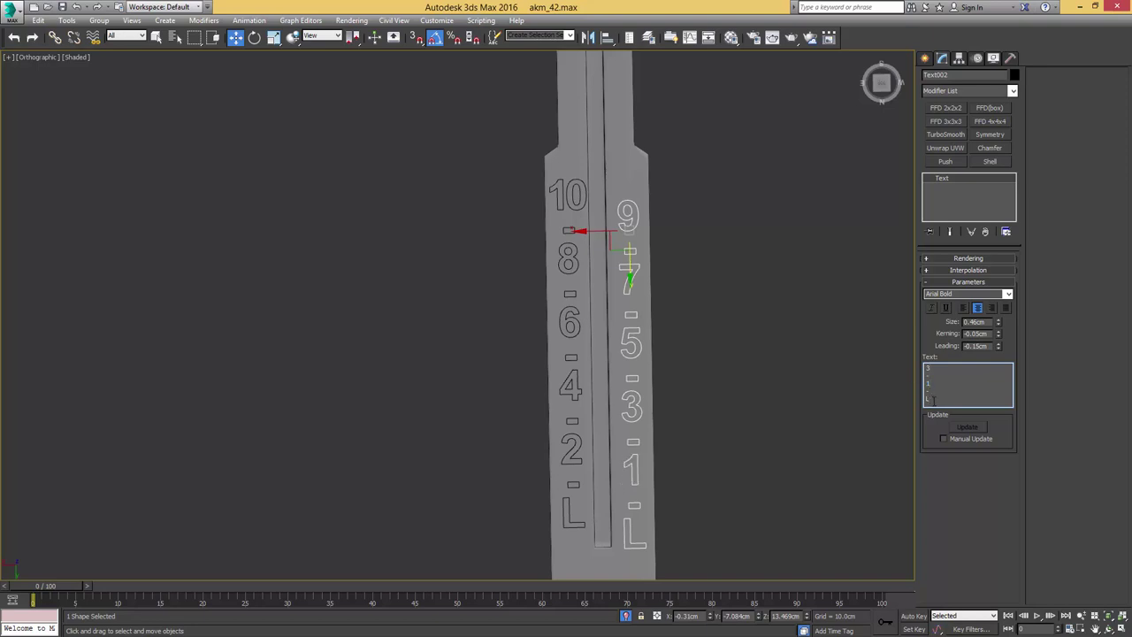
key(BackSpace)
middle_drag(674, 328, 687, 345)
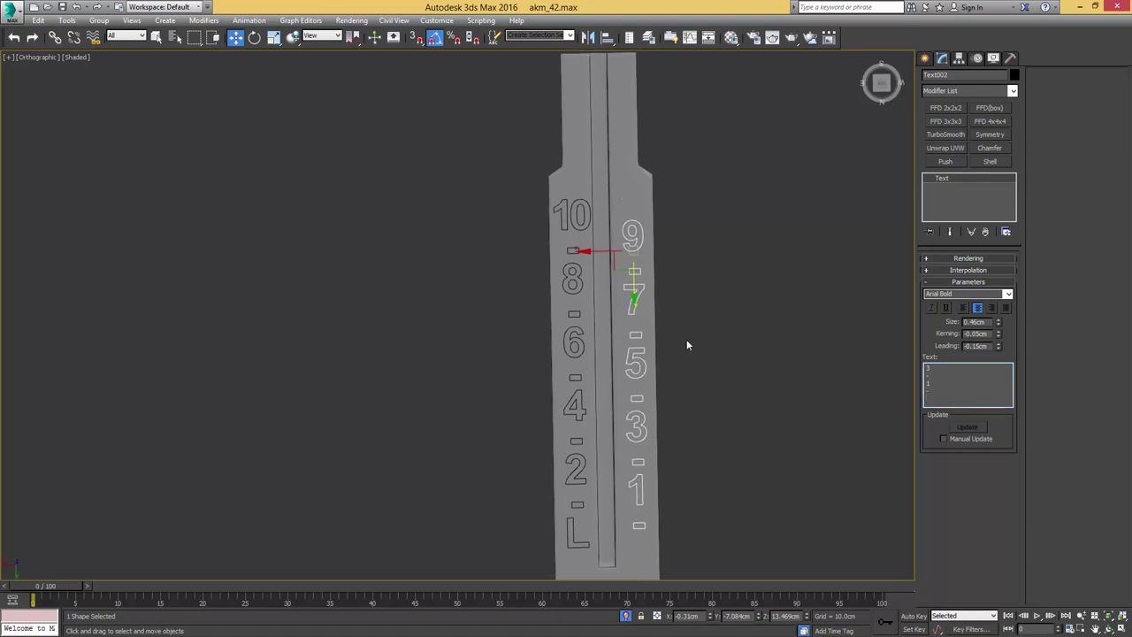
- Lower both number columns together onto the top surface of the rear sight leaf
key(q)
click(570, 220)
middle_drag(574, 306, 549, 260)
ctrl+click(633, 240)
key(w)
middle_drag(688, 299, 610, 276)
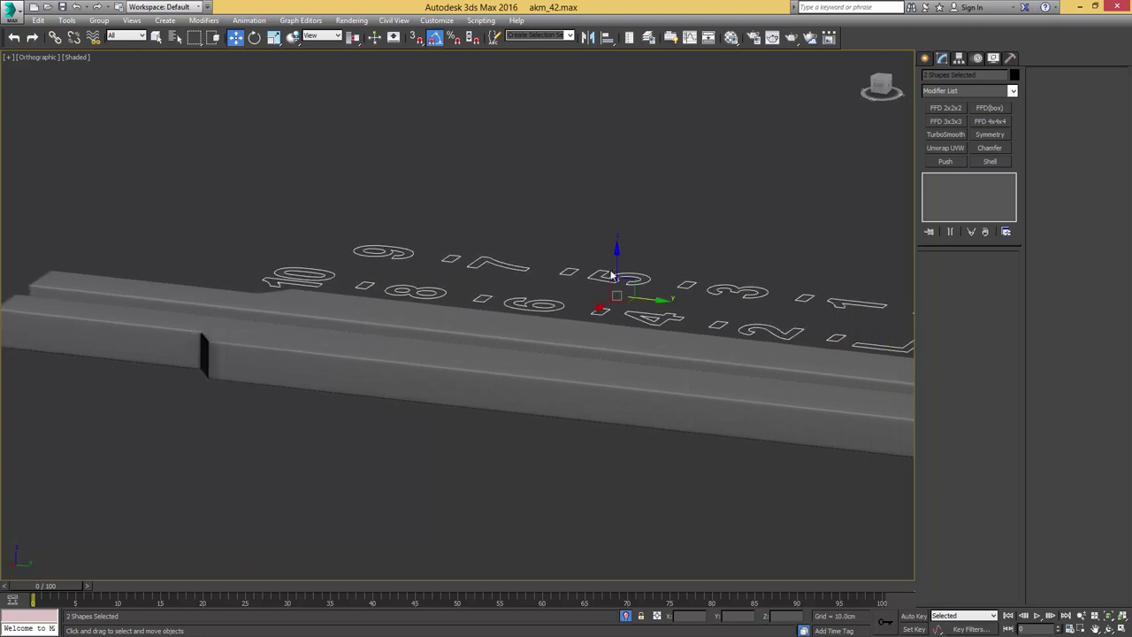
drag(617, 258, 634, 320)
alt+middle_drag(660, 298, 579, 361)
scroll(580, 313, down, 2)
middle_drag(579, 313, 581, 341)
alt+middle_drag(580, 279, 568, 309)
- Nudge the even-number column about 0.013 cm outward, away from the leaf's central groove
key(q)
click(567, 310)
key(F3)
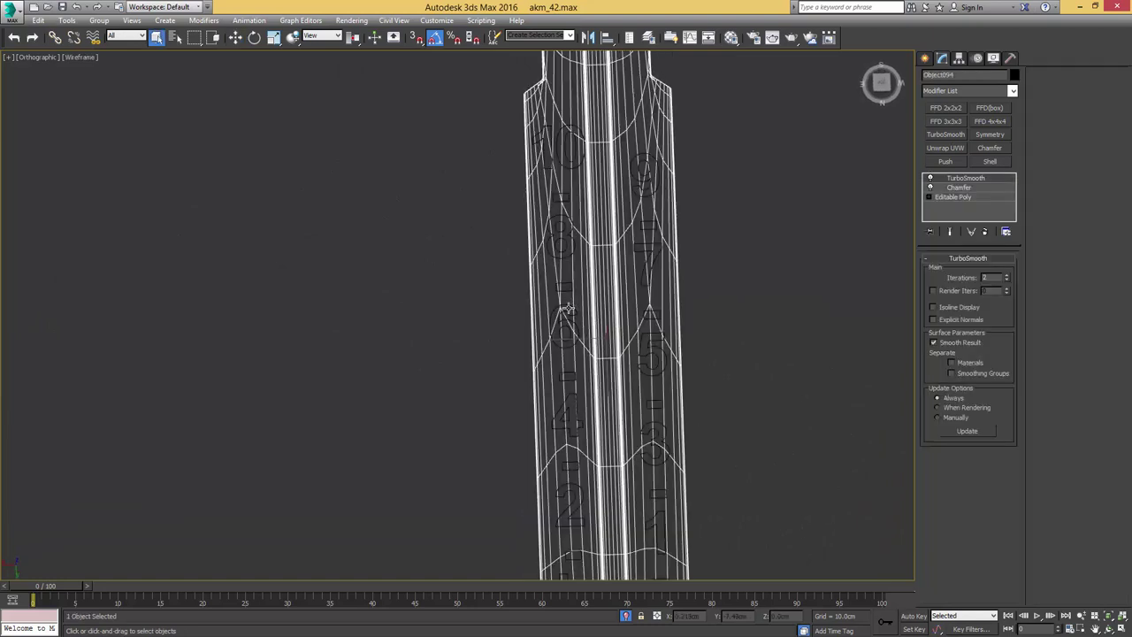
click(567, 308)
click(543, 314)
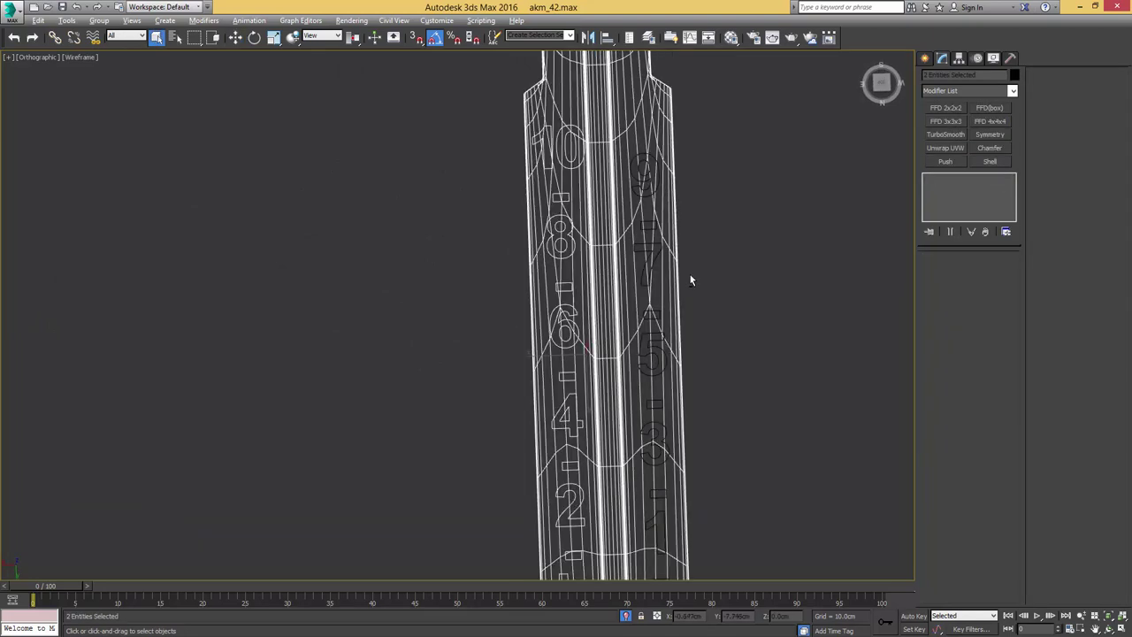
key(F3)
key(w)
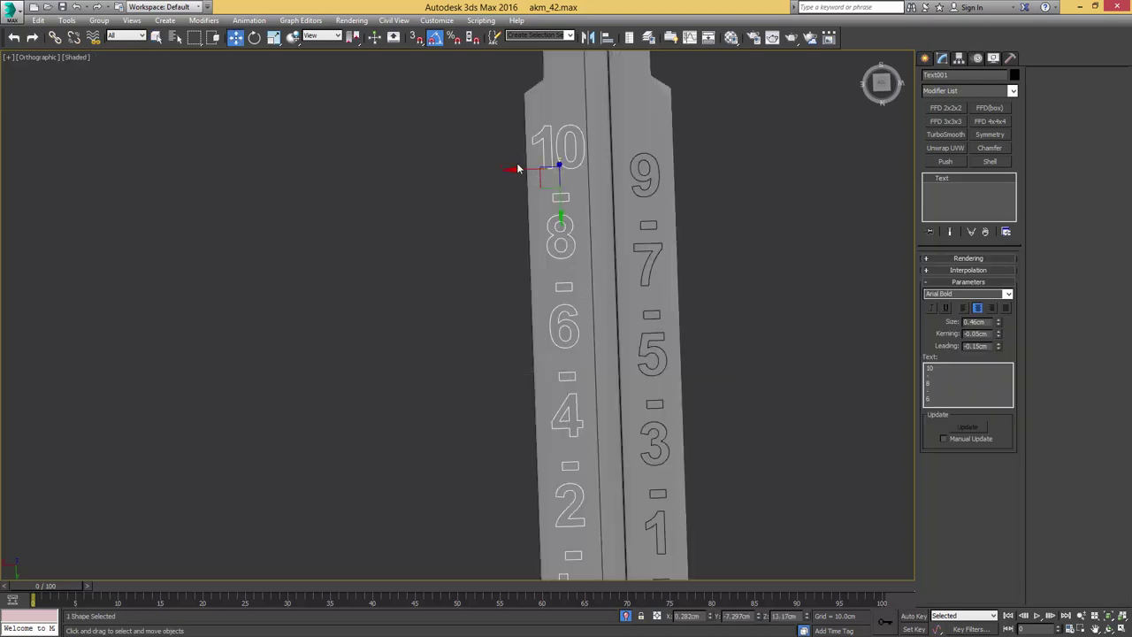
drag(516, 170, 514, 170)
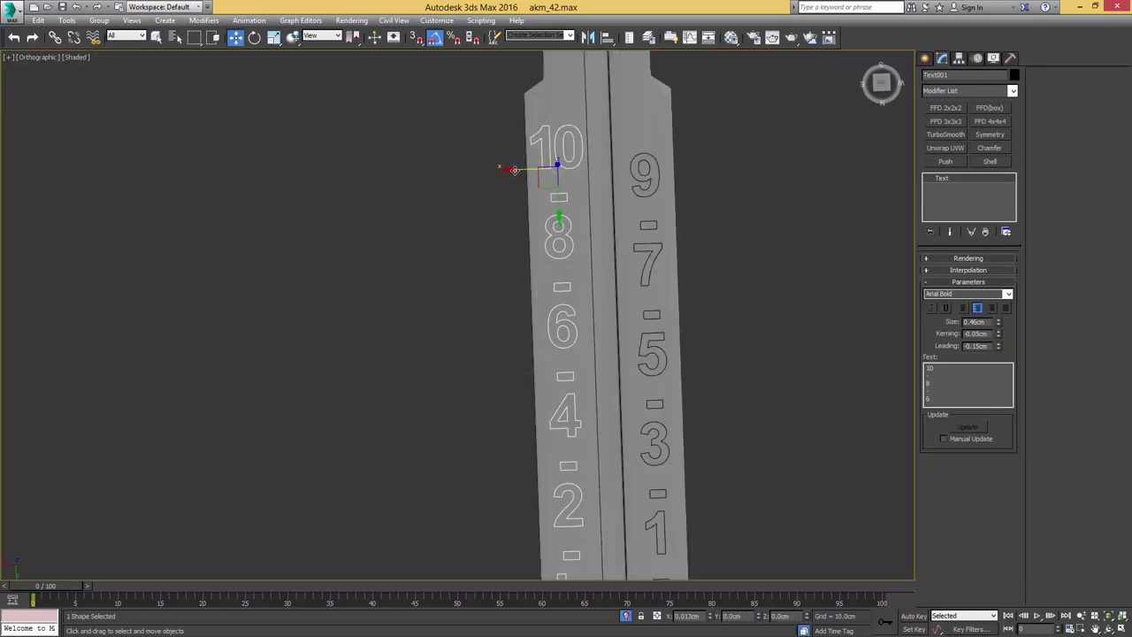
mouse_move(622, 316)
alt+middle_down()
mouse_move(660, 245)
mouse_move(659, 295)
mouse_move(621, 324)
alt+middle_up()
scroll(622, 325, up, 2)
- Convert both number columns to editable poly and attach them into a single markings object
key(alt+e)
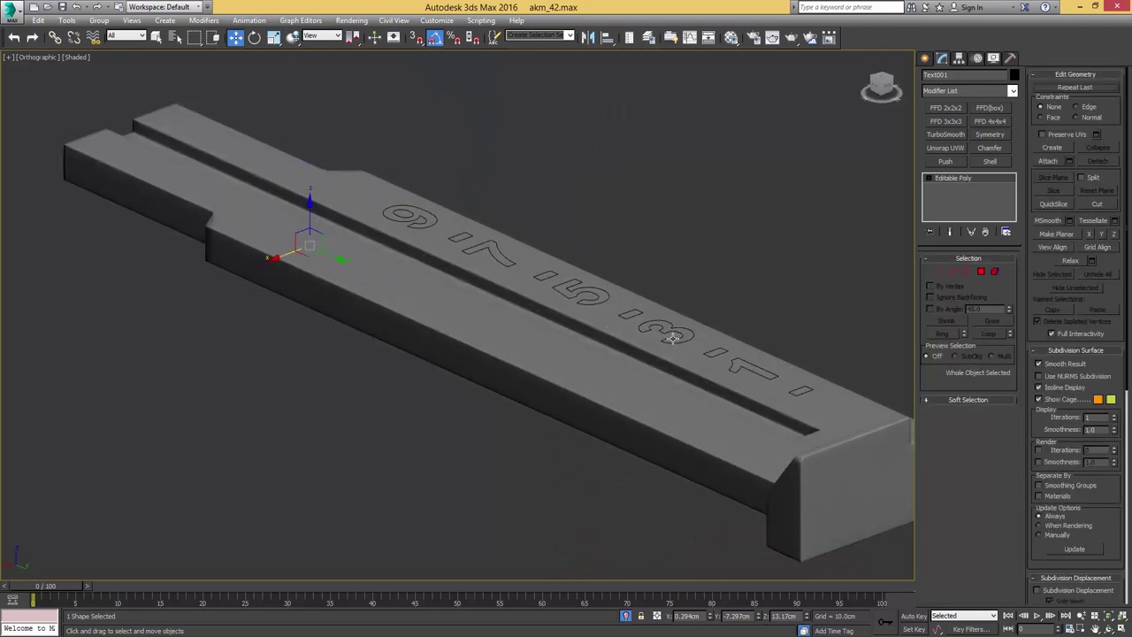
key(F4)
key(ctrl+d)
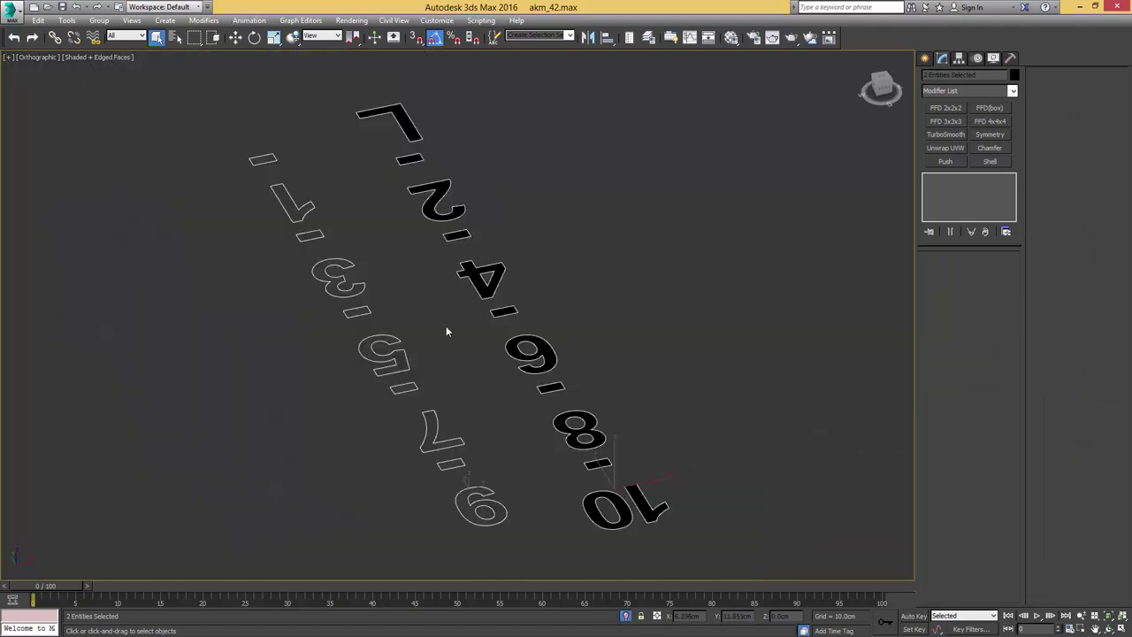
click(393, 395)
key(alt+e)
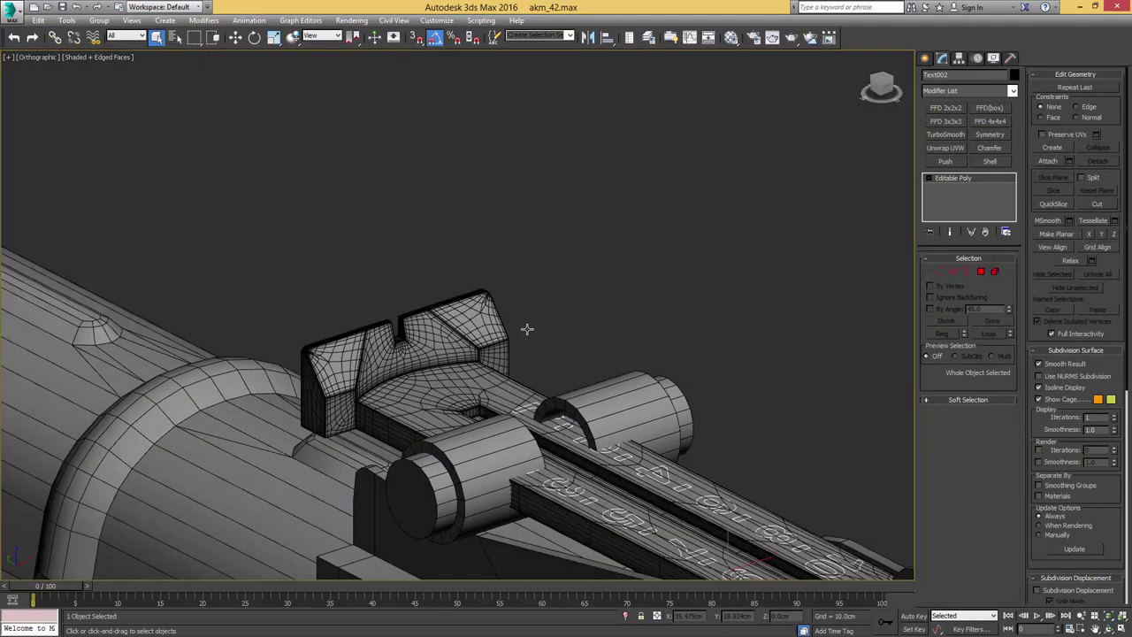
middle_drag(527, 329, 453, 204)
key(4)
key(ctrl+a)
alt+middle_drag(555, 349, 542, 410)
key(4)
- Isolate the markings object and rotate the L element below the 2 by 180 degrees
key(alt+q)
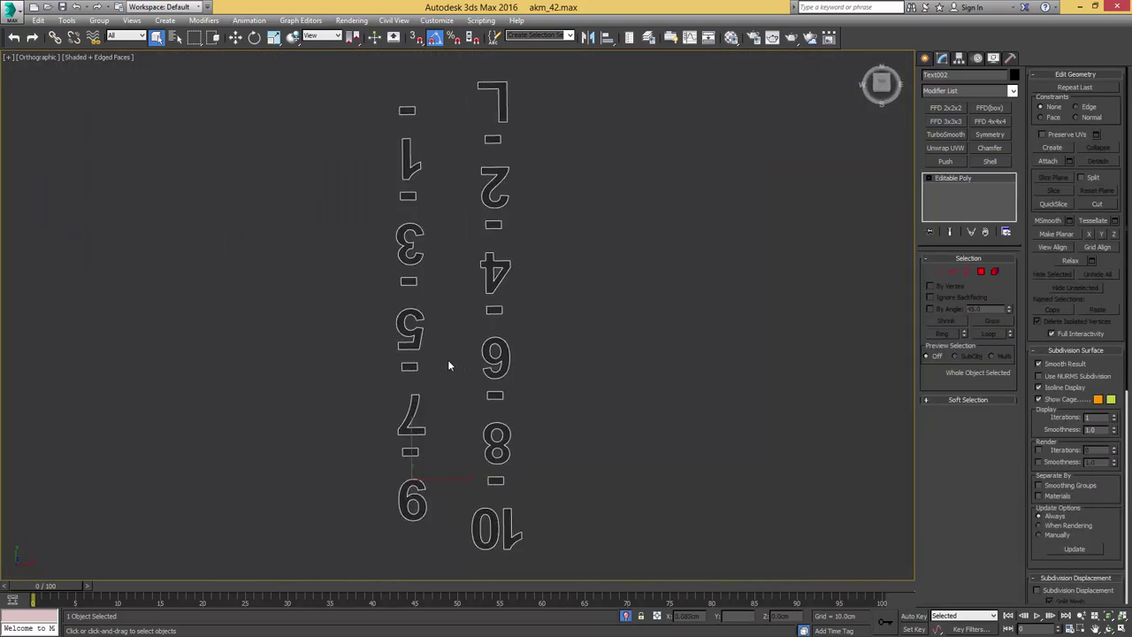
alt+middle_drag(449, 365, 579, 407)
scroll(523, 379, up, 5)
key(4)
click(532, 395)
key(e)
drag(564, 450, 635, 361)
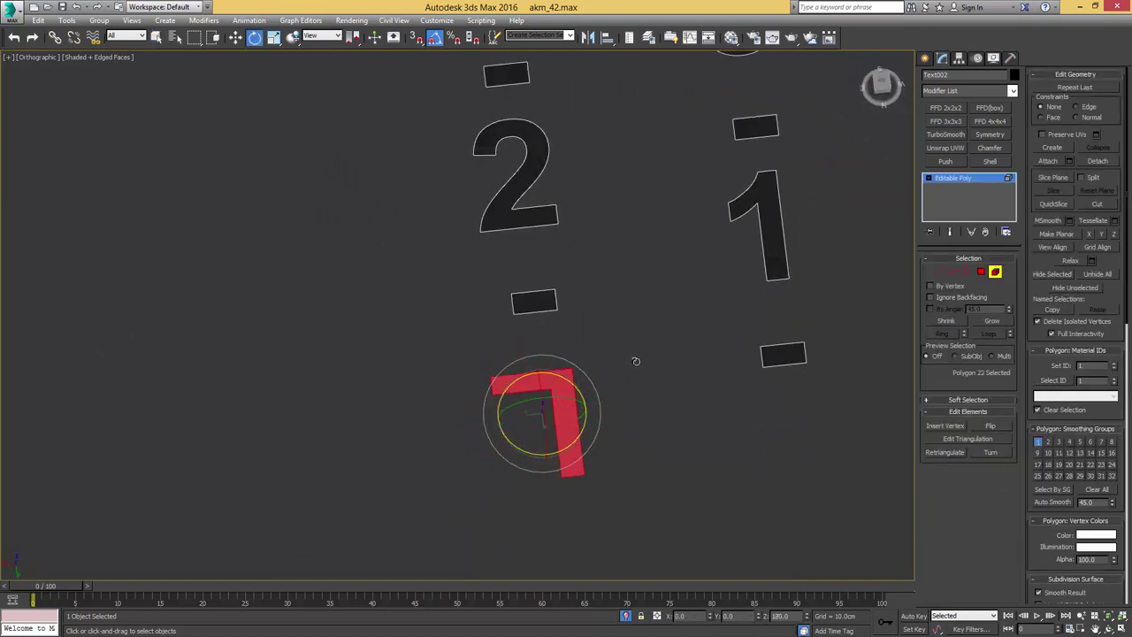
- Add diagonal mitre edges at both ends of the rotated L's horizontal arm by connecting and target-welding its vertices
alt+middle_drag(581, 377, 562, 399)
key(z)
key(2)
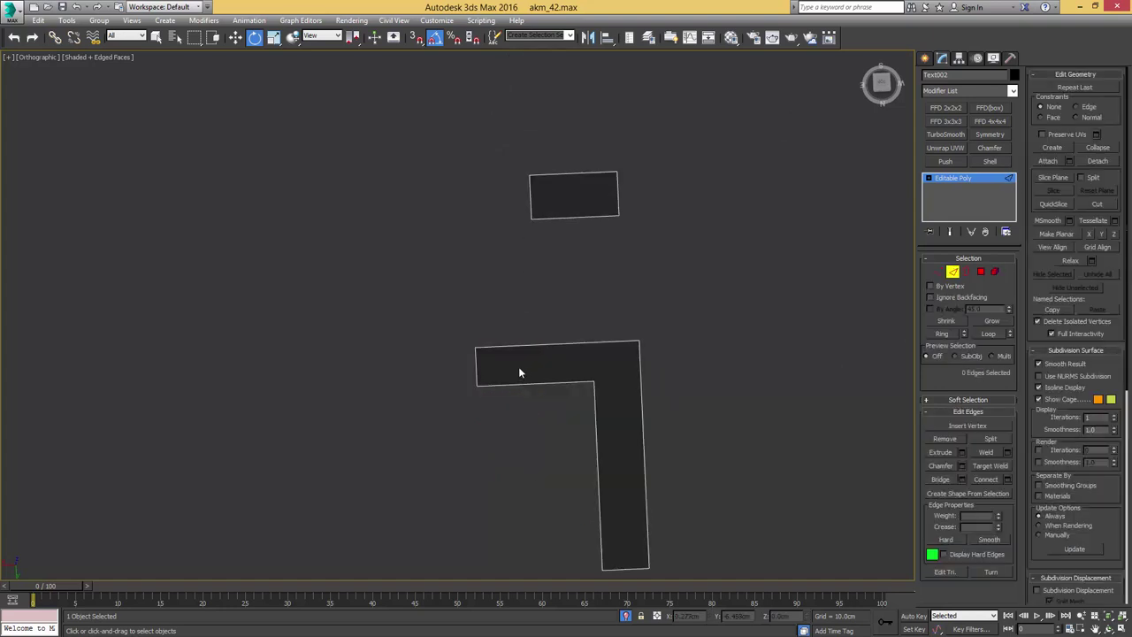
click(543, 367)
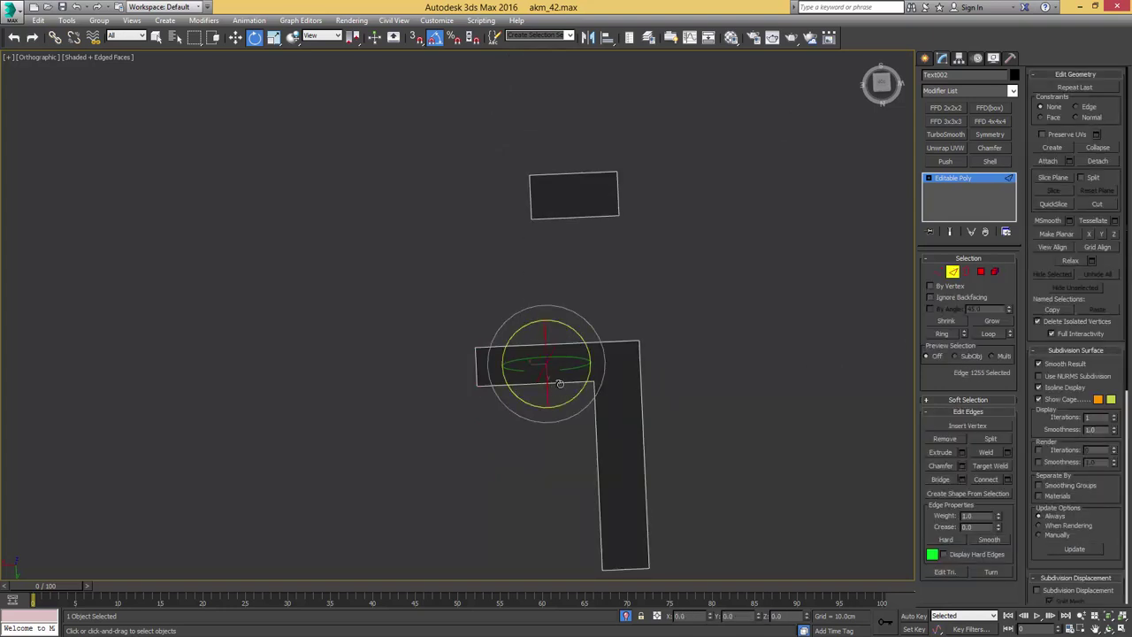
key(w)
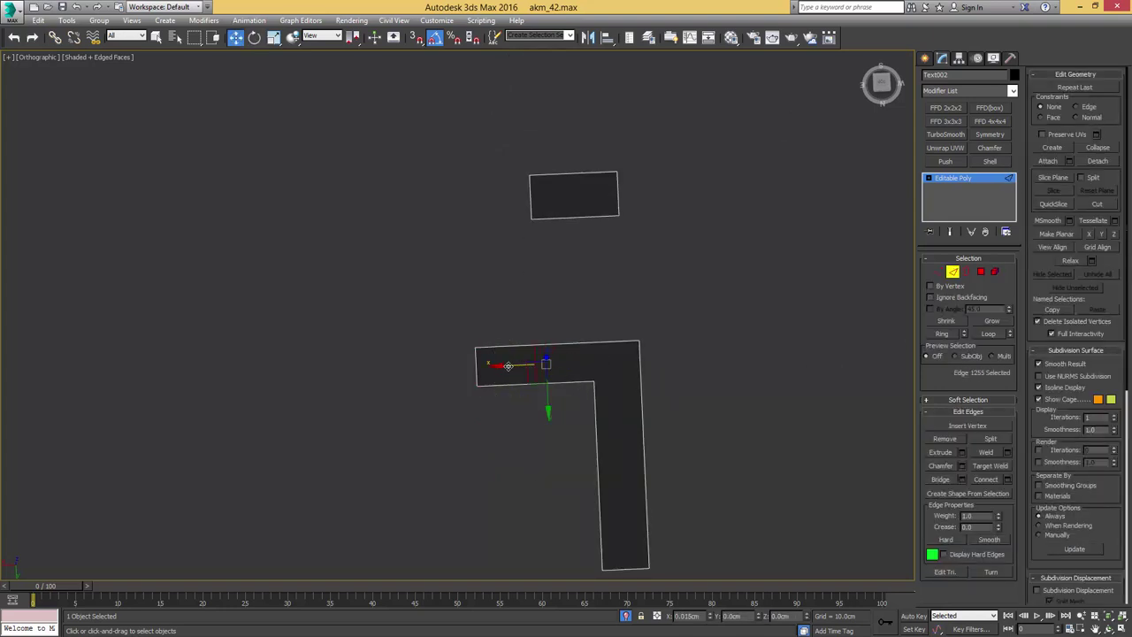
drag(508, 365, 486, 366)
key(1)
drag(655, 328, 570, 394)
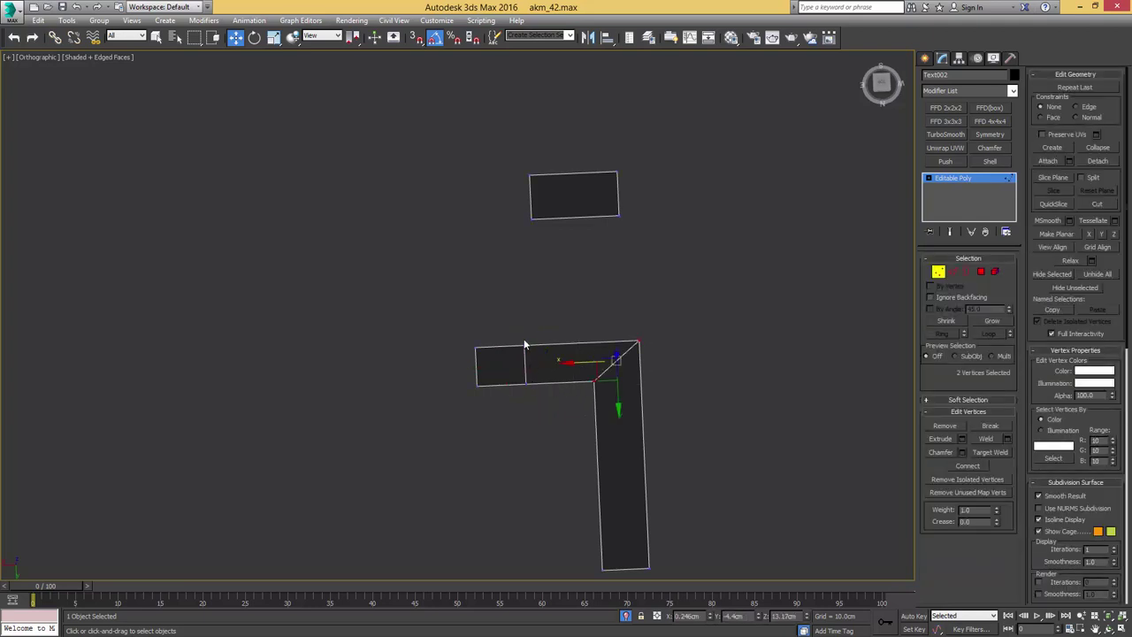
key(ctrl+w)
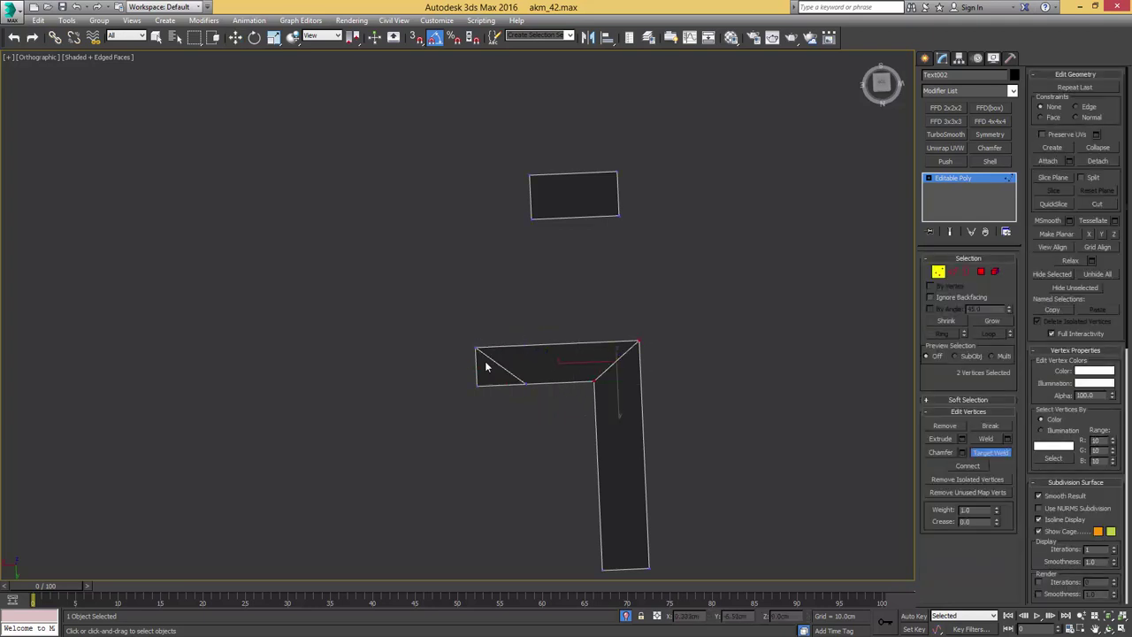
middle_drag(501, 387, 502, 361)
- Extrude the arm's short edge into a second leg level with the first, turning the rotated L into a П
key(2)
click(500, 361)
key(w)
scroll(511, 438, down, 3)
middle_drag(511, 429, 517, 385)
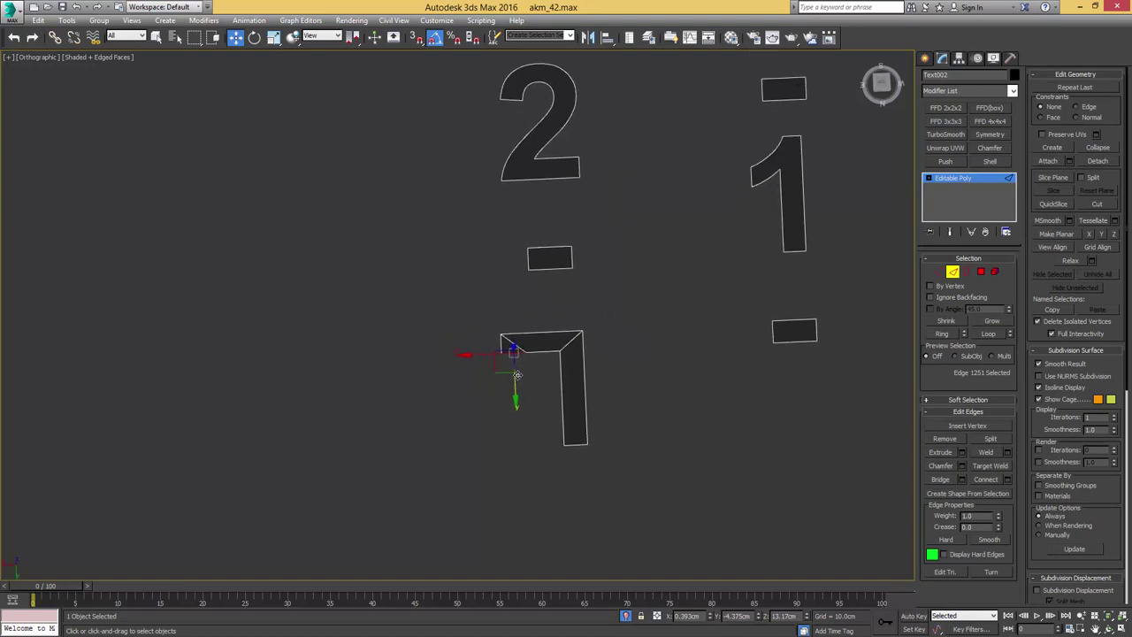
shift+drag(514, 383, 524, 476)
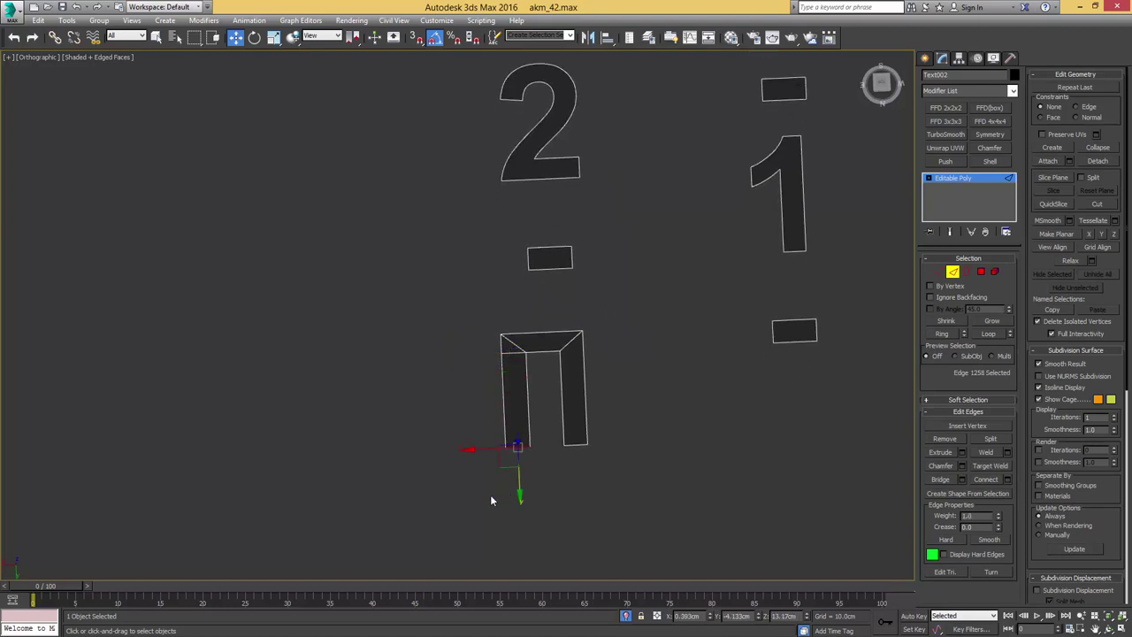
key(1)
drag(489, 494, 501, 463)
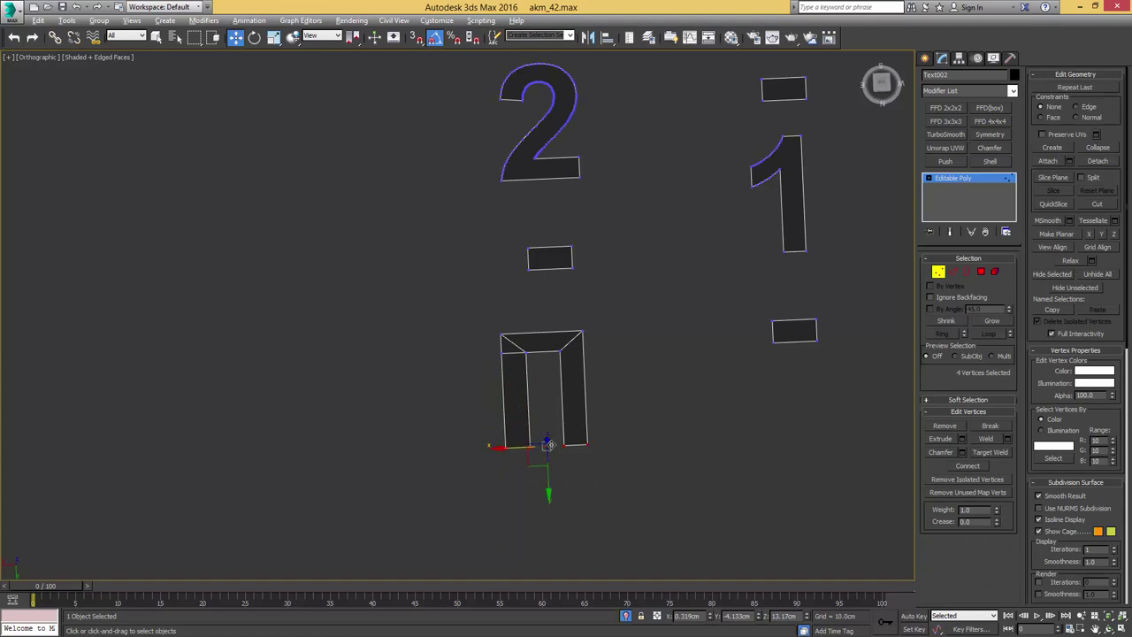
alt+middle_drag(548, 444, 752, 394)
key(6)
key(2)
key(q)
click(576, 431)
- Exit isolation and copy the dash above the П as a new element just below the letter
scroll(576, 397, down, 4)
key(alt+q)
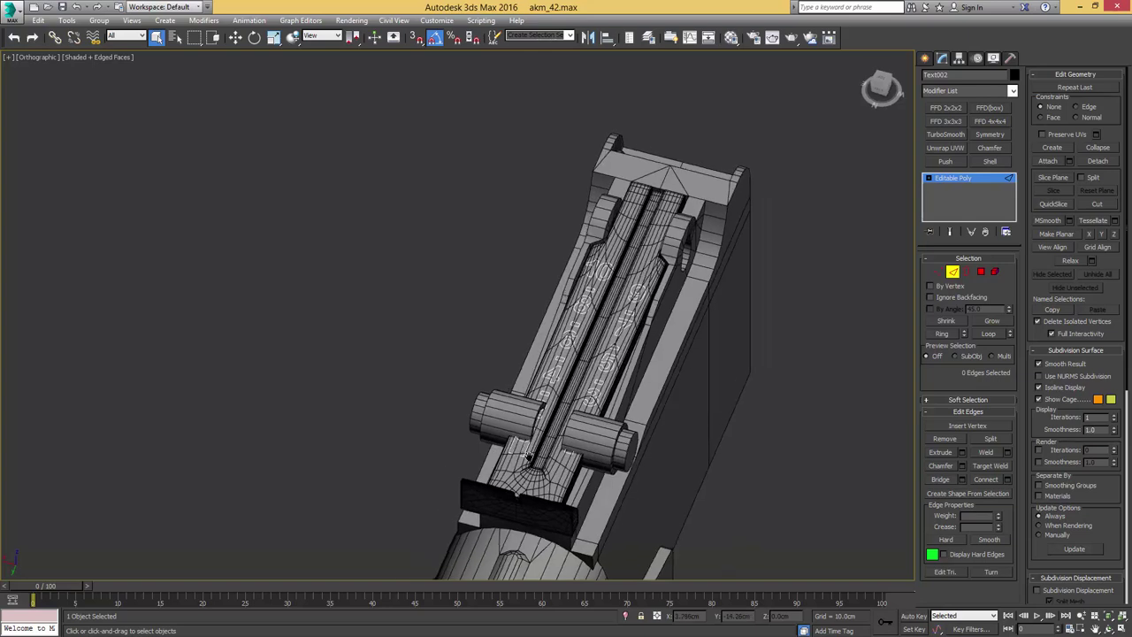
scroll(579, 431, up, 5)
alt+middle_drag(581, 434, 626, 366)
key(F3)
key(4)
click(626, 417)
key(w)
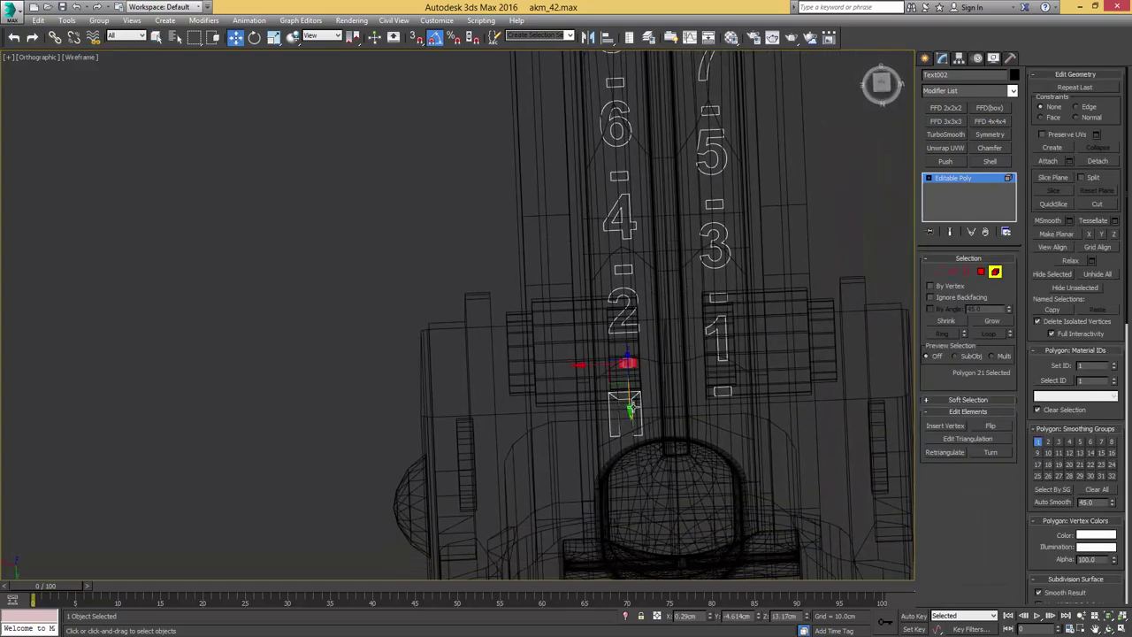
click(630, 434)
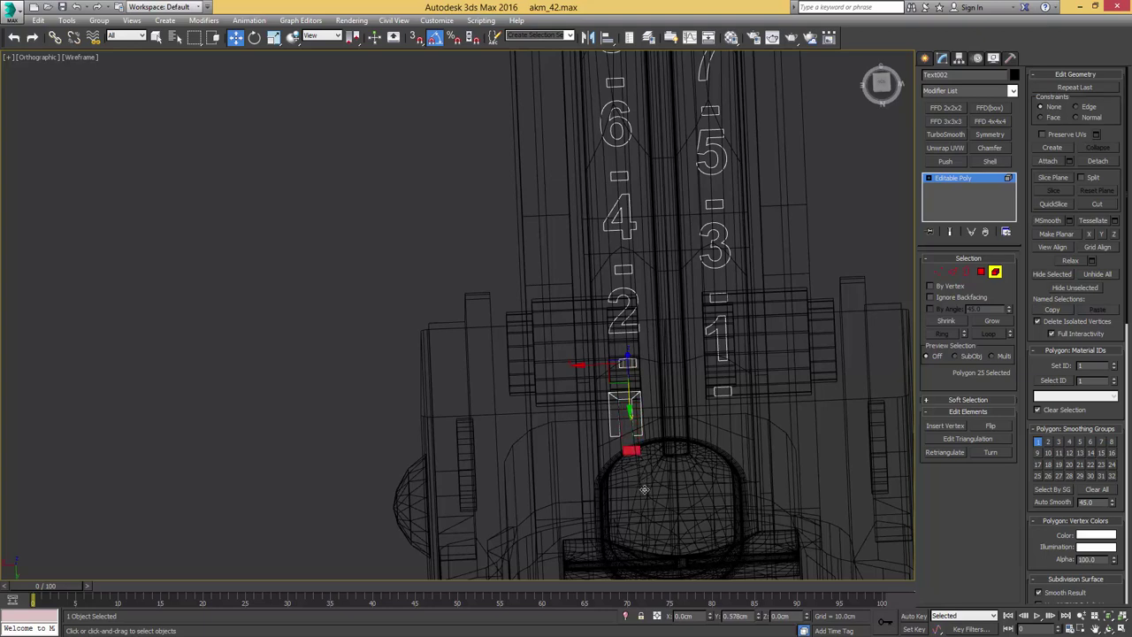
shift+drag(645, 489, 645, 488)
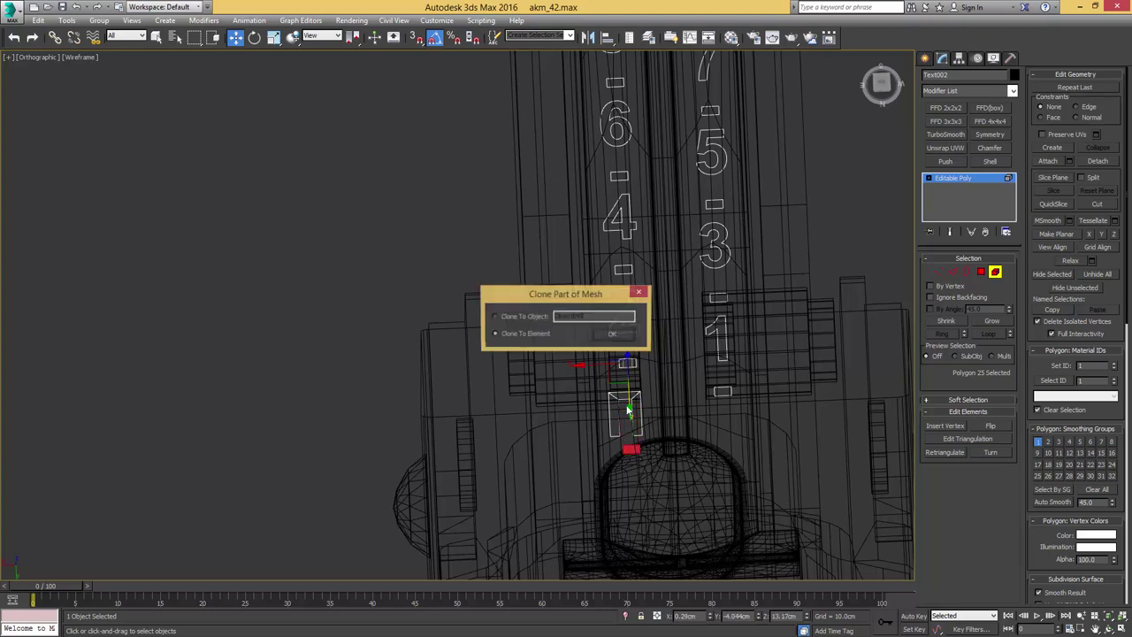
click(614, 335)
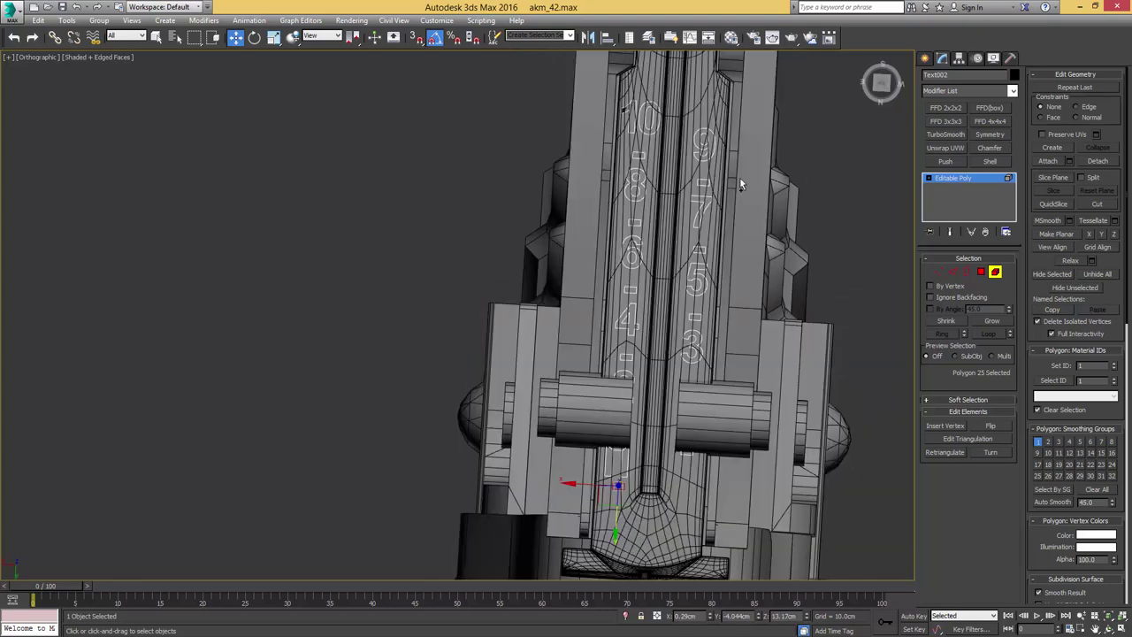
- Select all eleven dash elements across both number columns of the markings object
ctrl+click(679, 180)
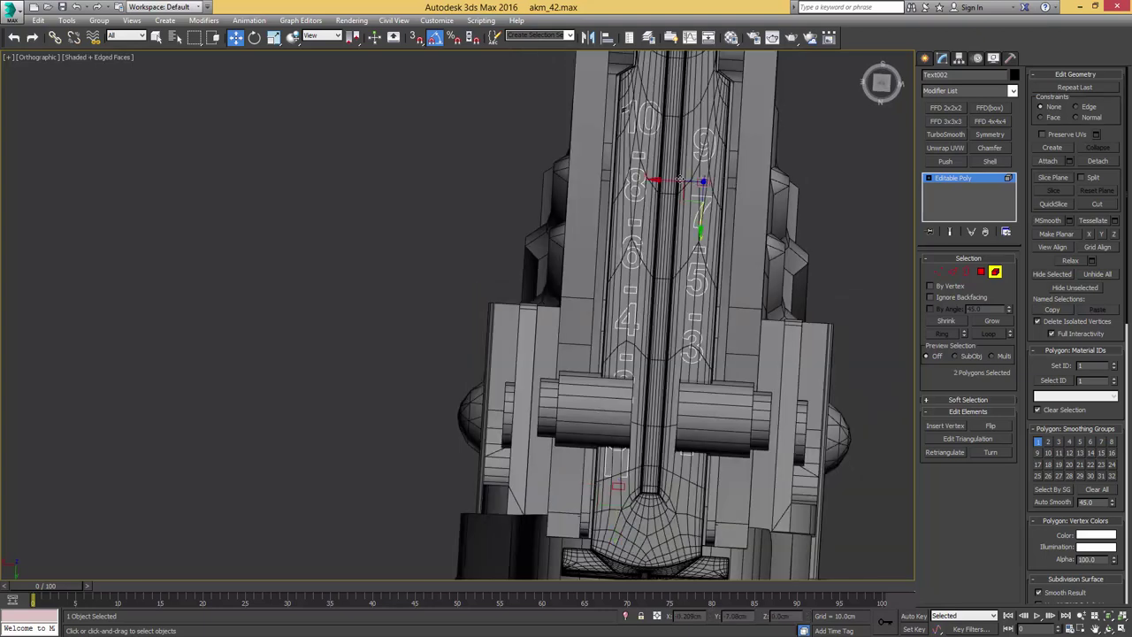
ctrl+click(636, 156)
key(F3)
ctrl+click(633, 223)
ctrl+click(698, 250)
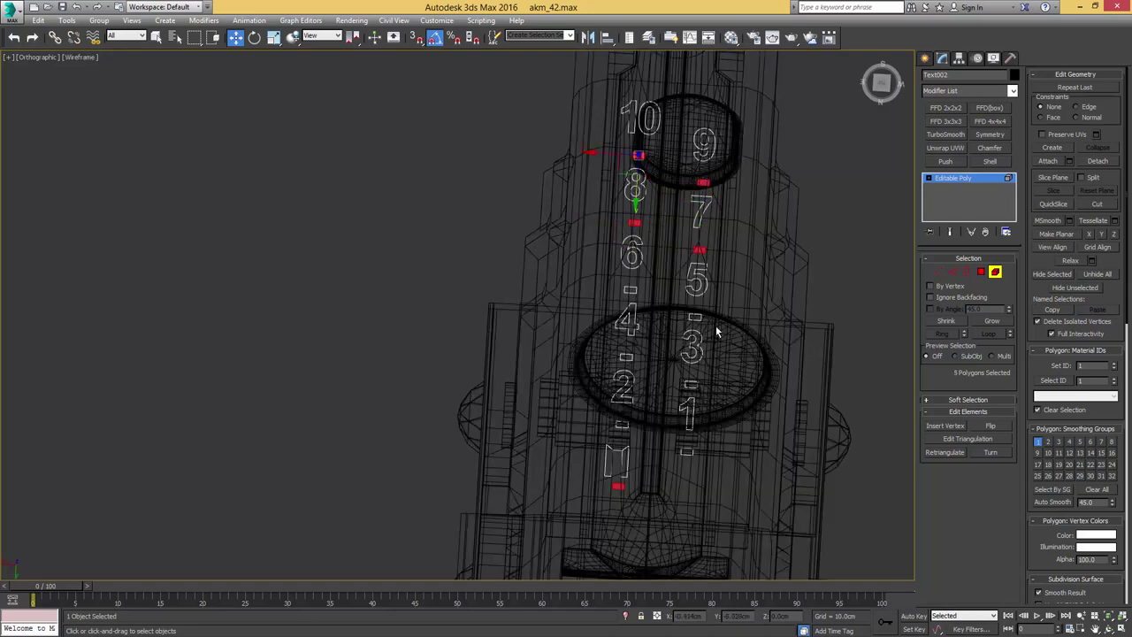
ctrl+click(640, 358)
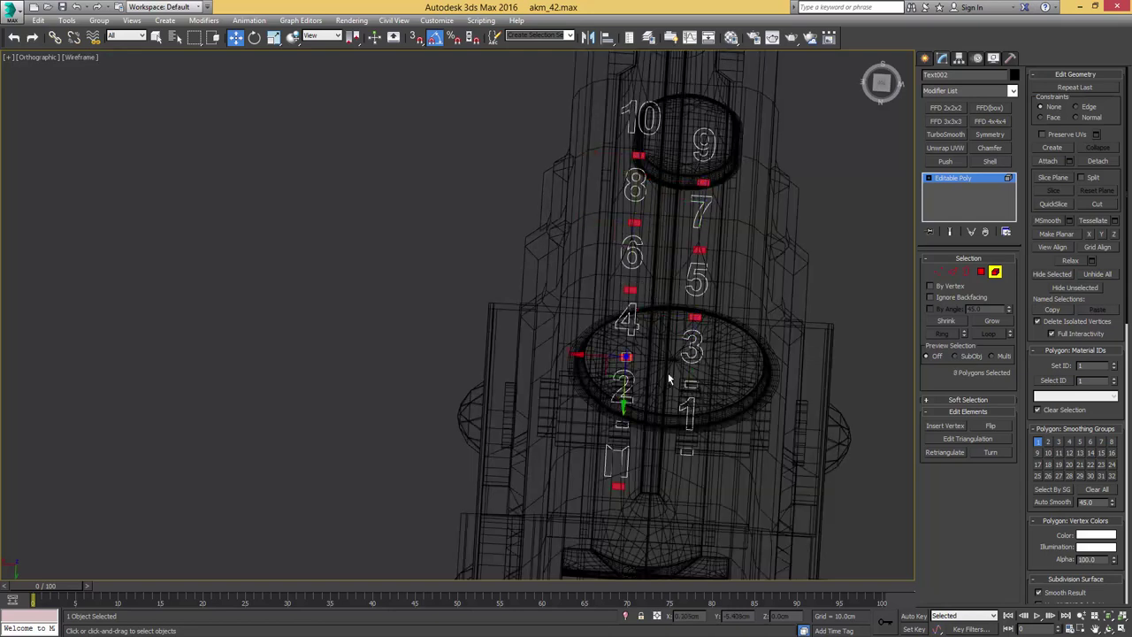
ctrl+click(631, 425)
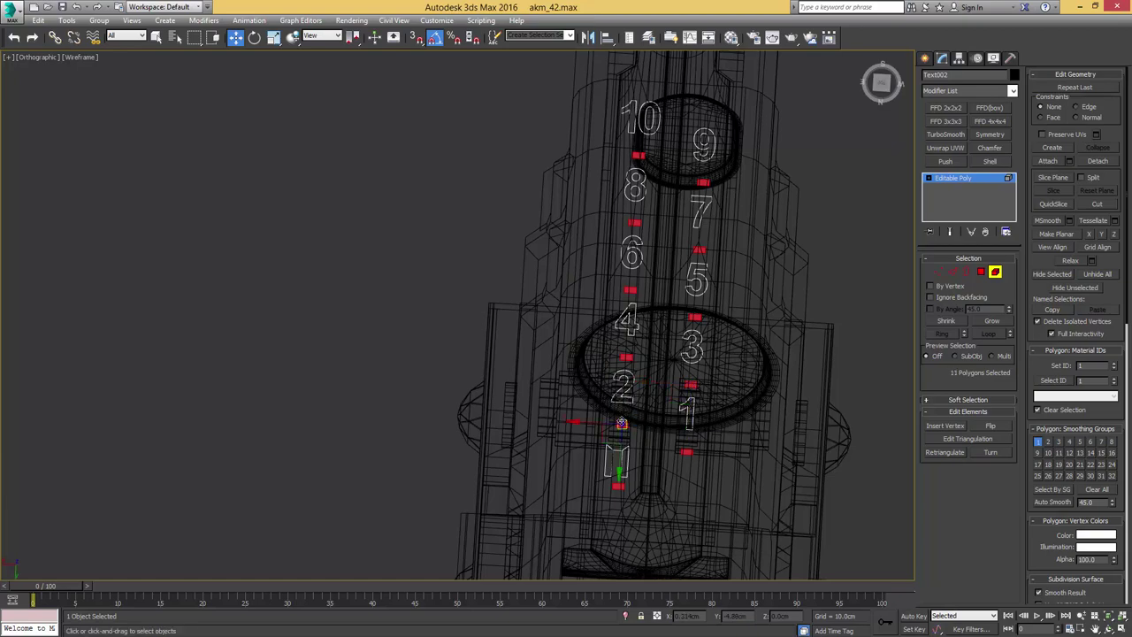
key(F3)
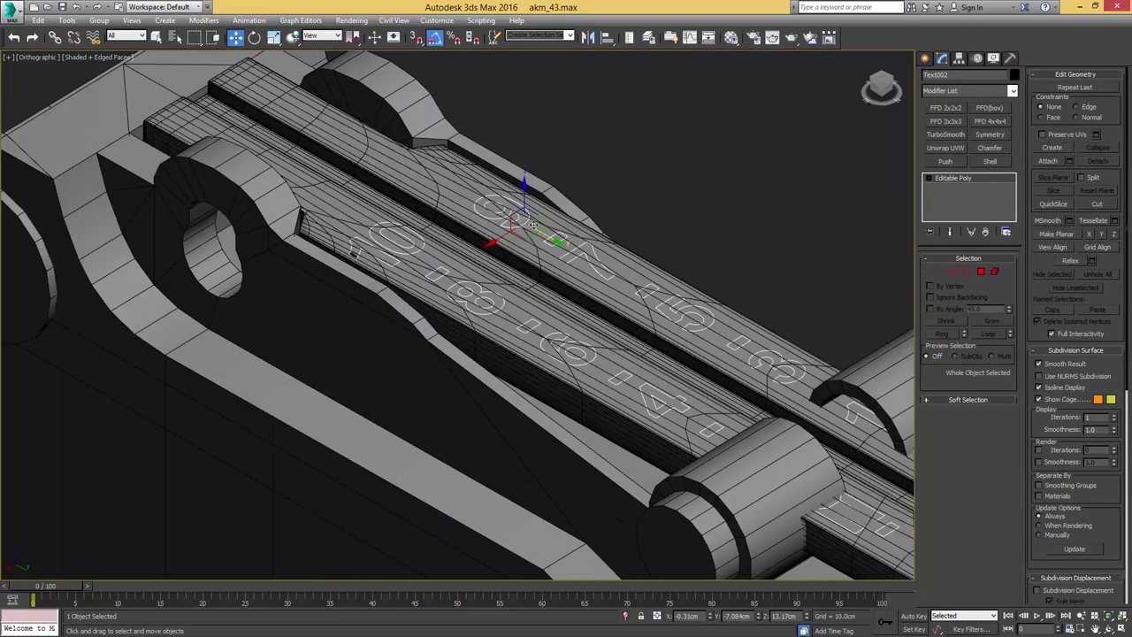
- Raise the markings object slightly above the leaf surface, to a height of about 13.174 cm
alt+middle_drag(532, 224, 497, 245)
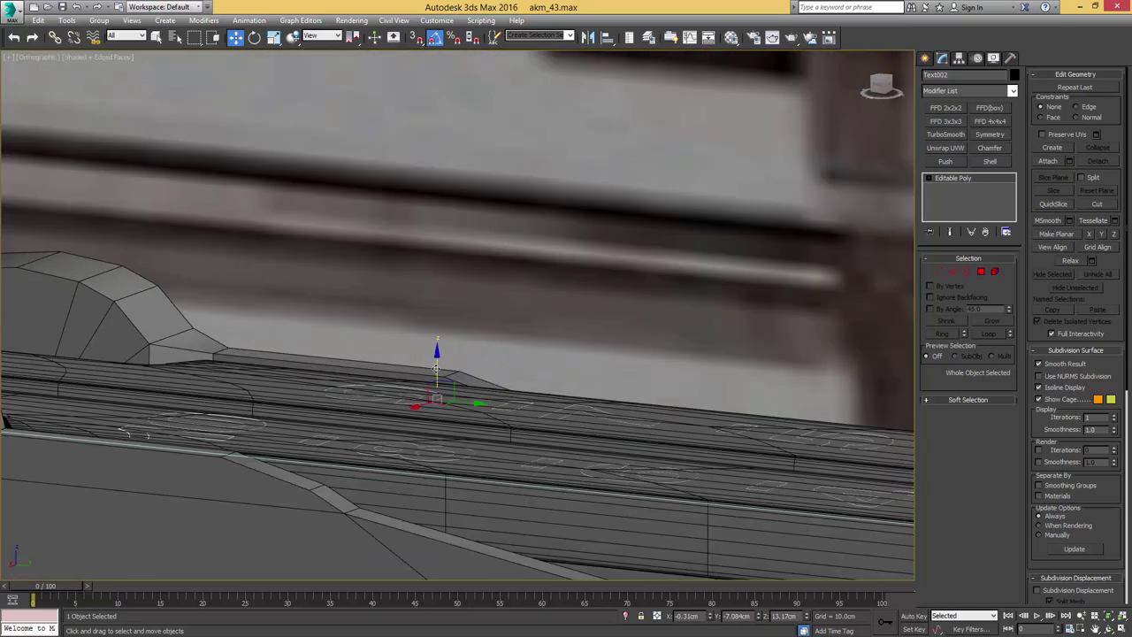
drag(436, 367, 436, 367)
alt+middle_drag(483, 344, 458, 388)
key(4)
middle_drag(642, 300, 607, 317)
scroll(626, 304, down, 3)
key(4)
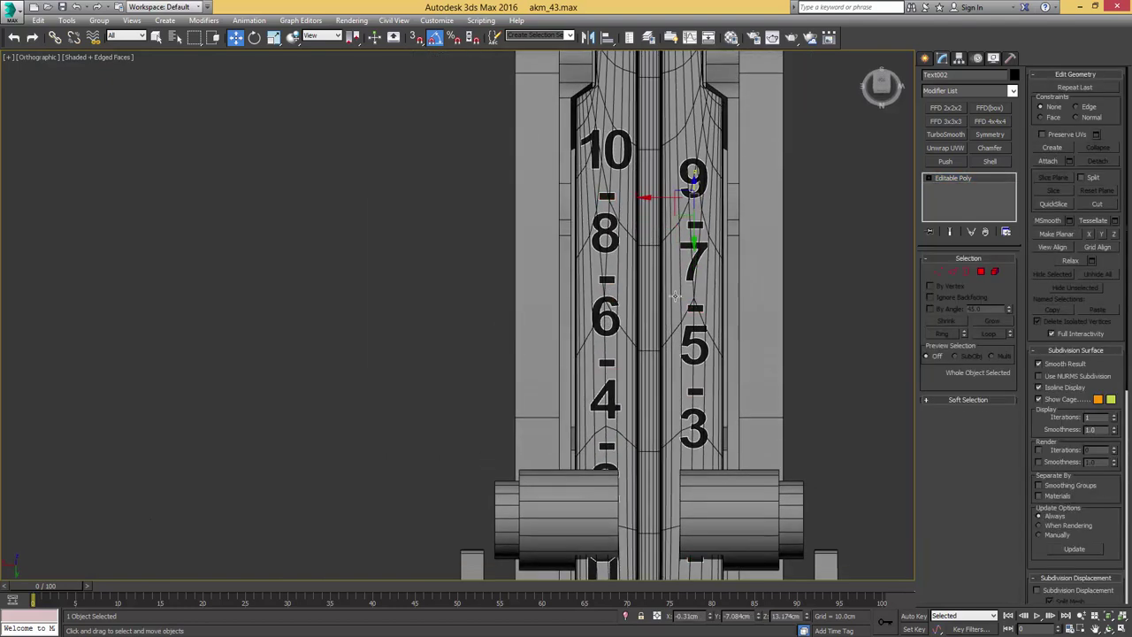
- Add the sight leaf to the selection and isolate it together with the markings
ctrl+click(658, 290)
key(alt+q)
middle_drag(515, 268, 589, 261)
scroll(554, 220, up, 5)
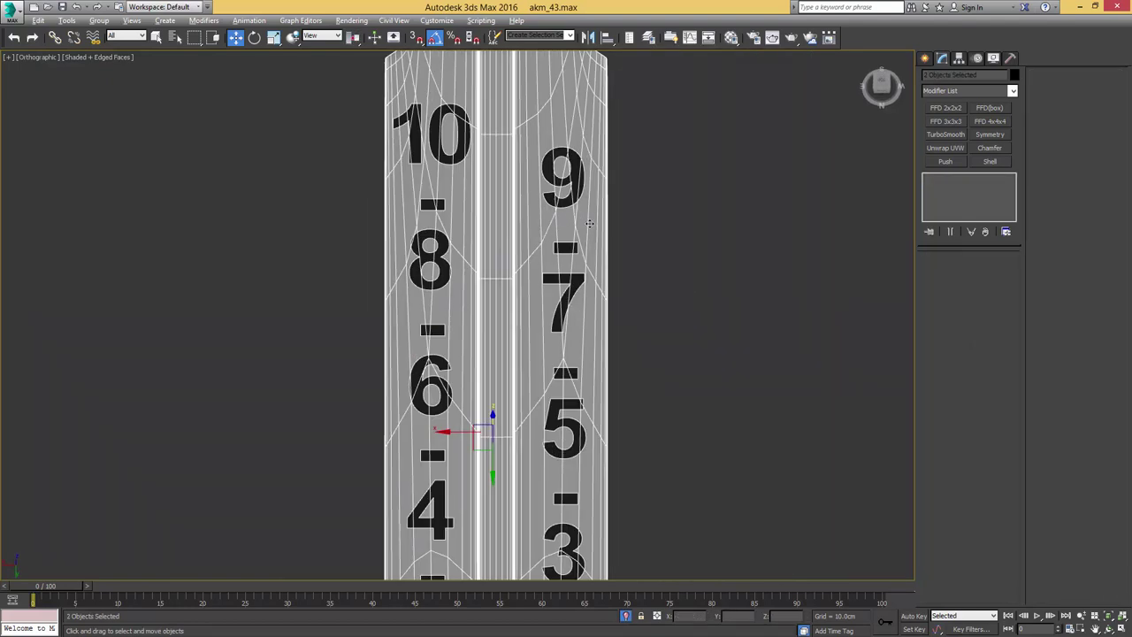
- Scale the dashes sideways so each spans nearly the full width of its strip beside the groove
click(571, 202)
middle_drag(554, 222, 572, 240)
key(r)
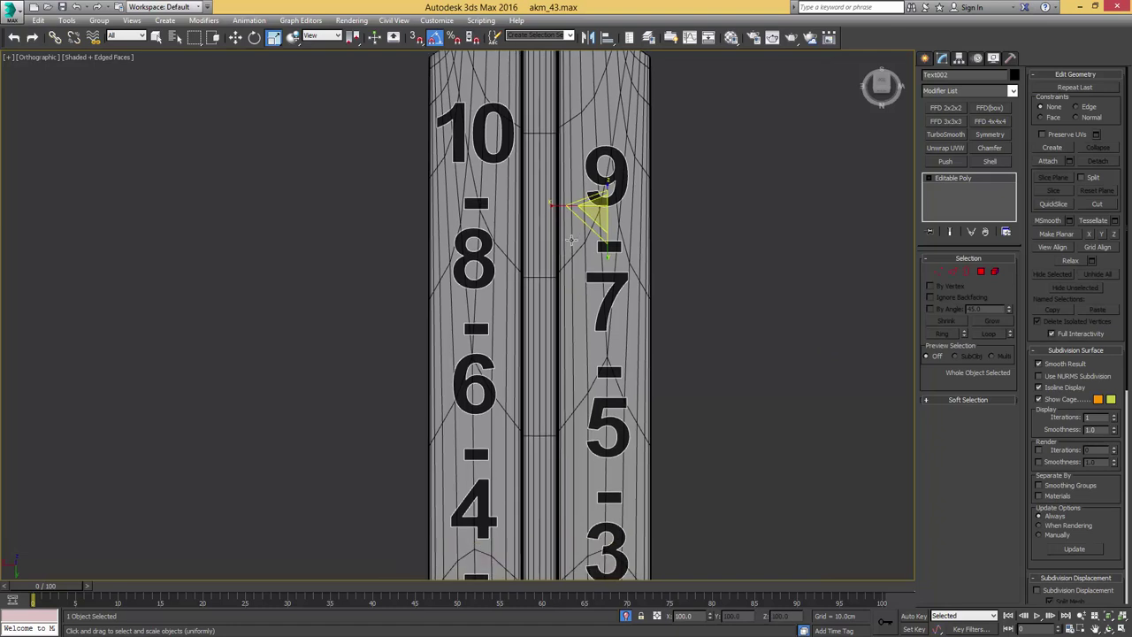
key(4)
scroll(558, 252, up, 2)
key(q)
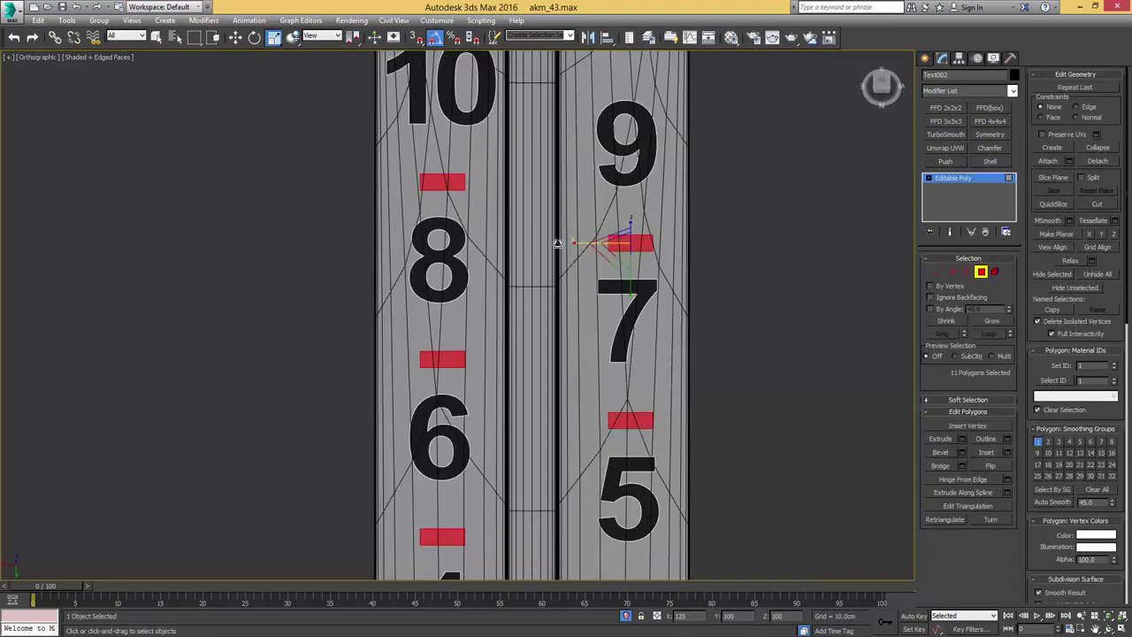
drag(557, 245, 467, 246)
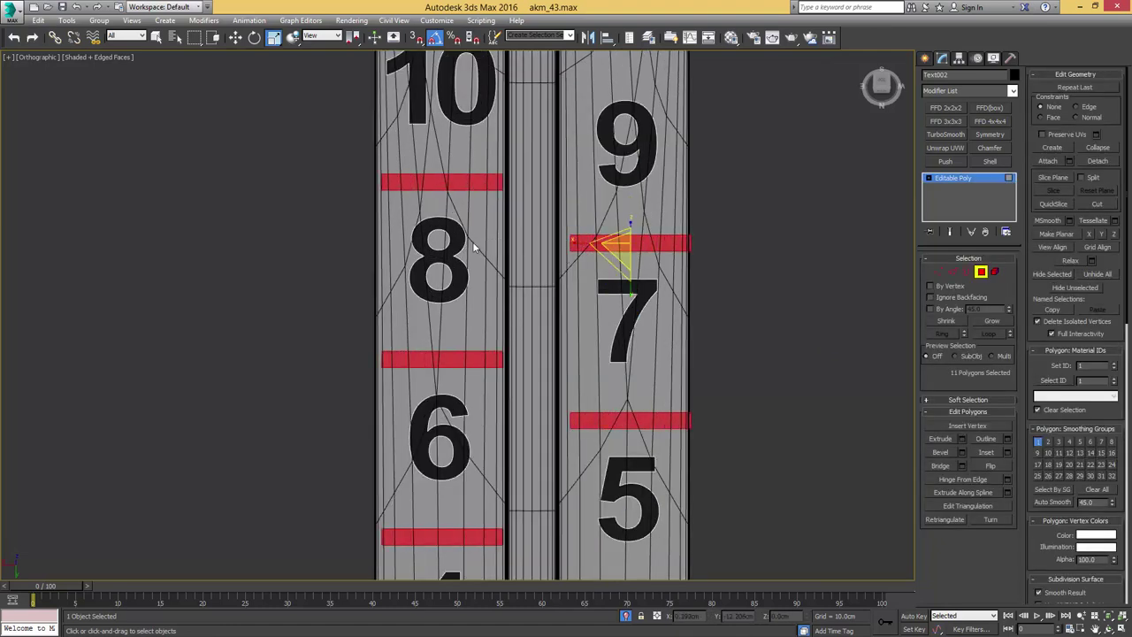
scroll(464, 265, down, 5)
key(w)
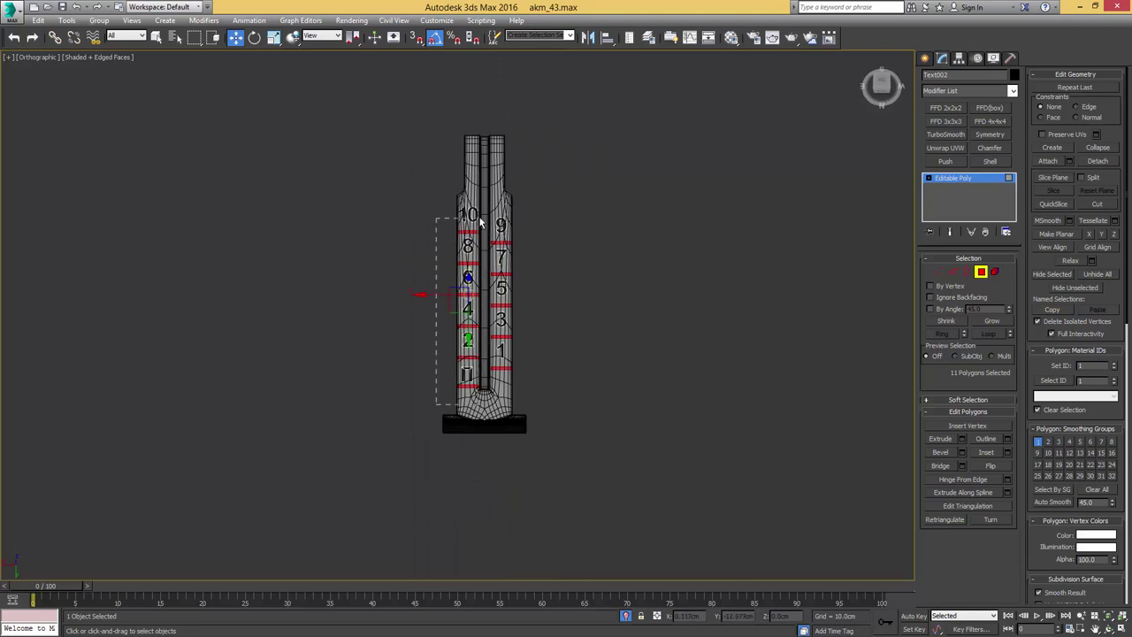
- Select the 9-7-5-3-1 digits with their dashes and shift them 0.015 cm sideways to centre them on their strip
alt+drag(480, 223, 482, 230)
scroll(486, 252, up, 4)
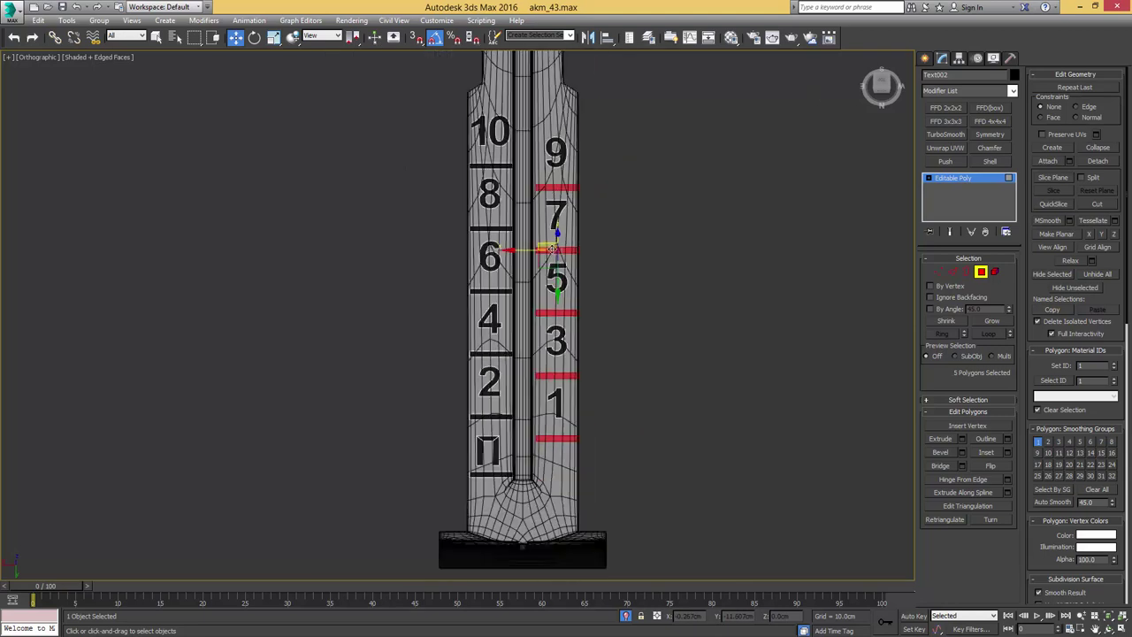
scroll(561, 199, down, 3)
ctrl+drag(543, 357, 541, 356)
scroll(550, 272, up, 5)
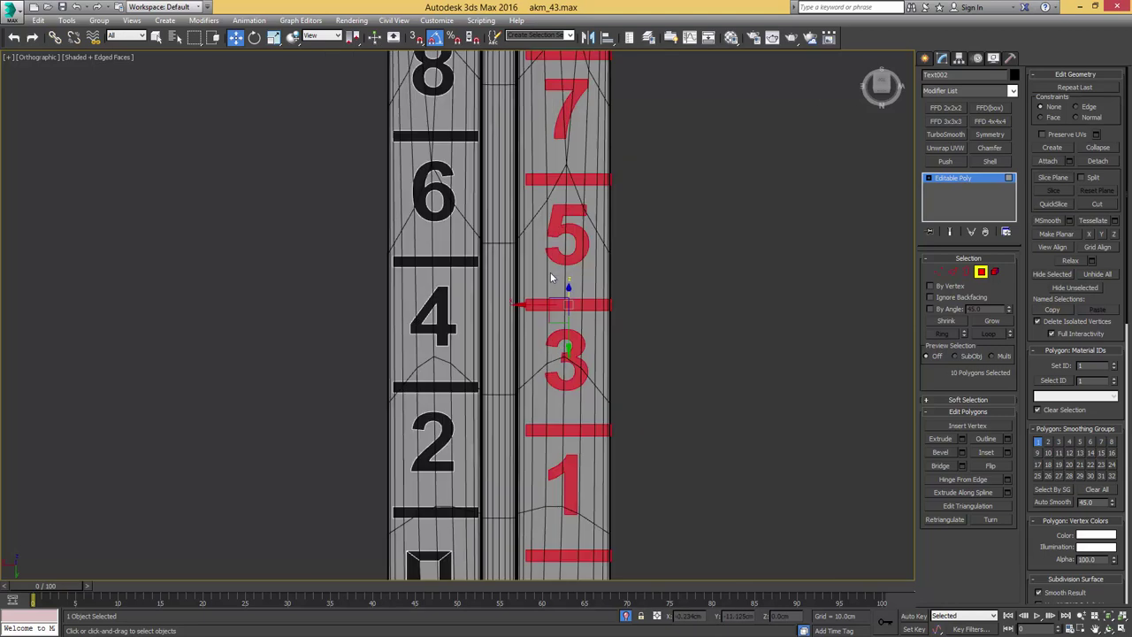
middle_drag(548, 336, 552, 284)
scroll(552, 283, up, 2)
drag(555, 265, 541, 263)
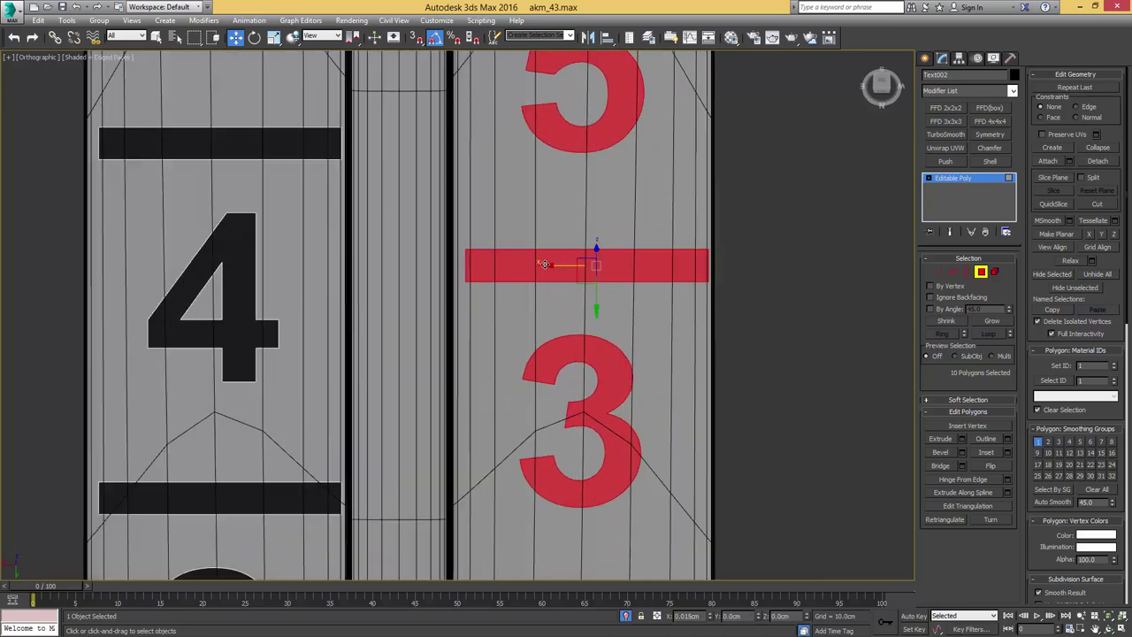
scroll(541, 264, down, 8)
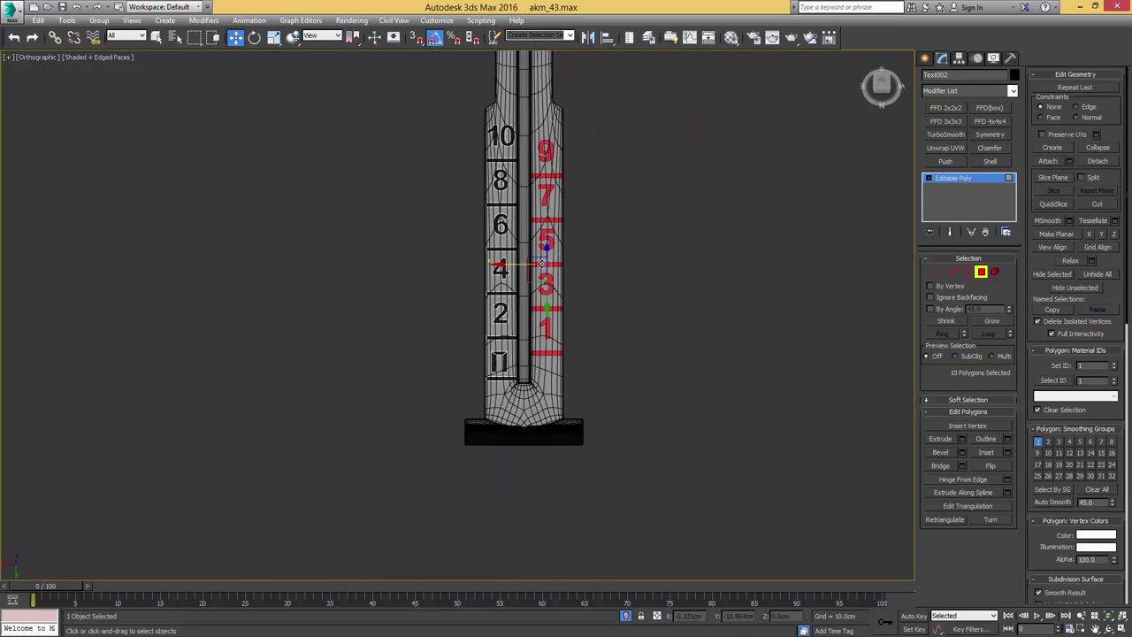
key(4)
key(4)
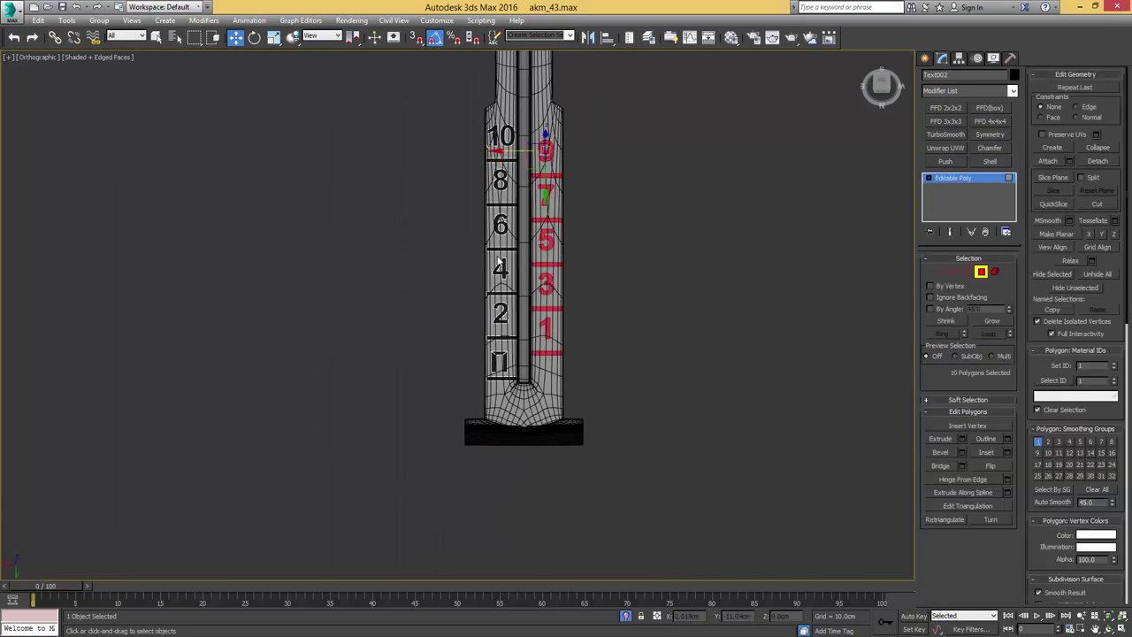
- Select all eleven dashes in both number columns and scale them thinner along the leaf's length
alt+middle_drag(502, 263, 495, 233)
scroll(444, 262, up, 5)
click(433, 280)
ctrl+click(488, 186)
ctrl+click(535, 226)
ctrl+click(480, 309)
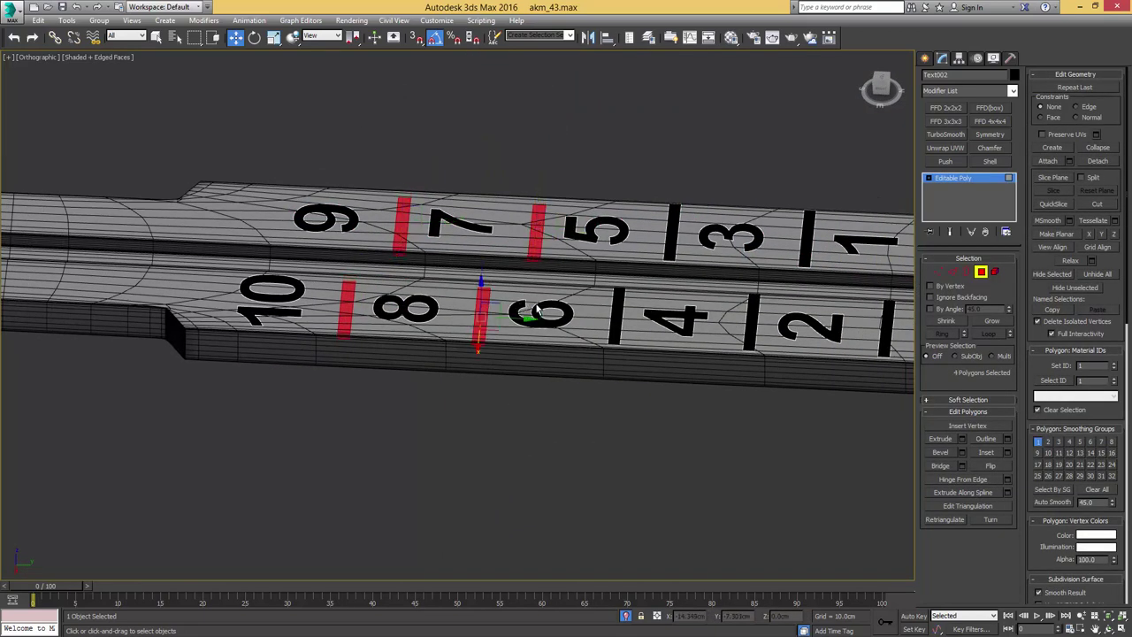
key(q)
ctrl+click(616, 317)
middle_drag(622, 291, 513, 313)
ctrl+click(562, 256)
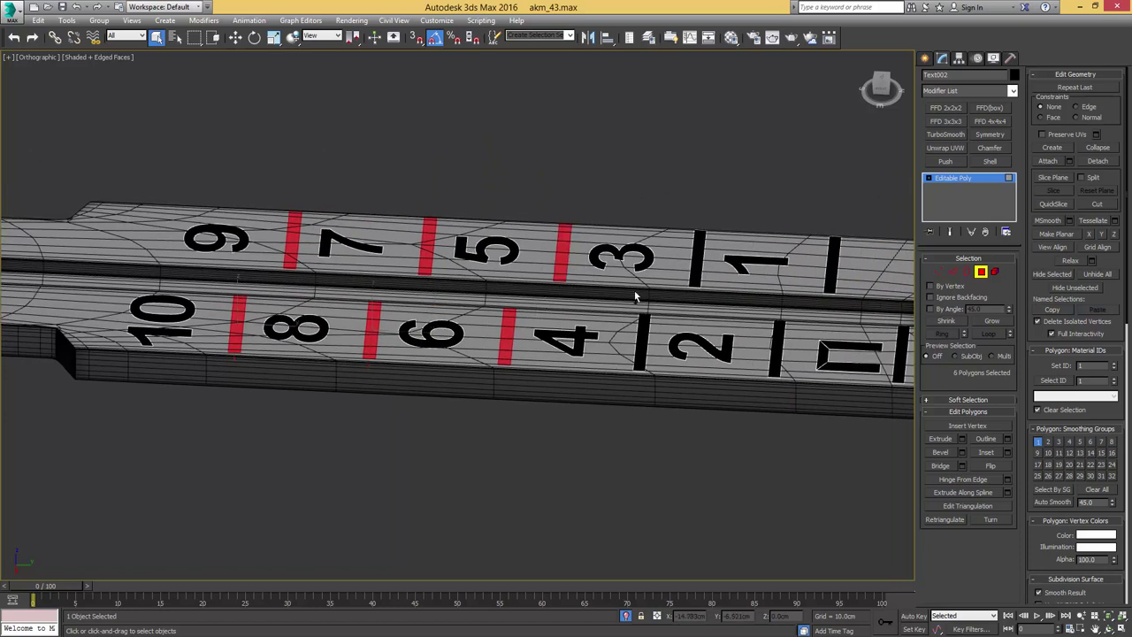
ctrl+click(696, 265)
ctrl+click(641, 340)
middle_drag(641, 341, 384, 325)
ctrl+click(520, 327)
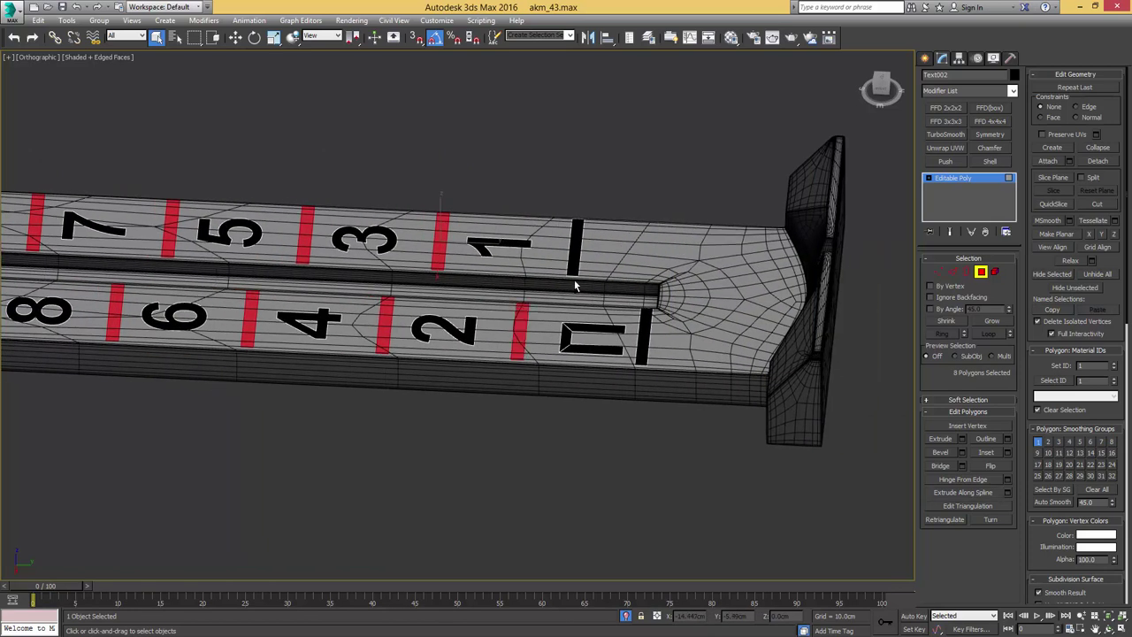
ctrl+click(639, 359)
alt+middle_drag(612, 312, 596, 351)
scroll(595, 351, down, 3)
middle_drag(452, 283, 484, 256)
scroll(597, 284, up, 3)
key(r)
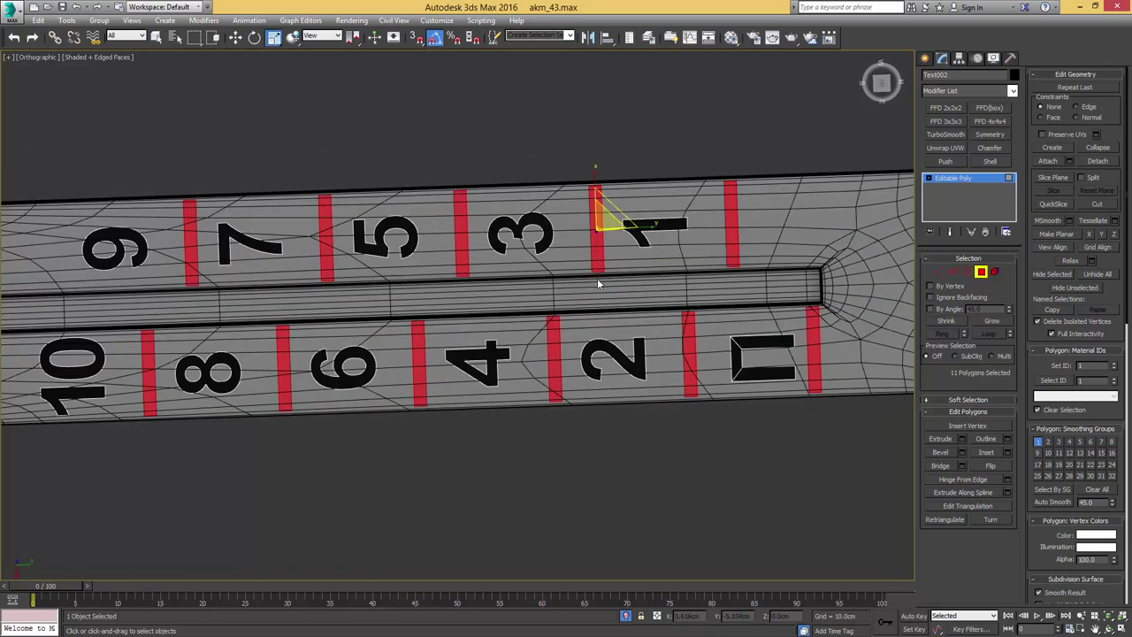
drag(650, 227, 623, 226)
key(4)
key(F4)
scroll(590, 277, down, 5)
- Assign the 01 - Default material to the markings object
alt+middle_drag(583, 280, 533, 218)
scroll(538, 266, up, 4)
key(m)
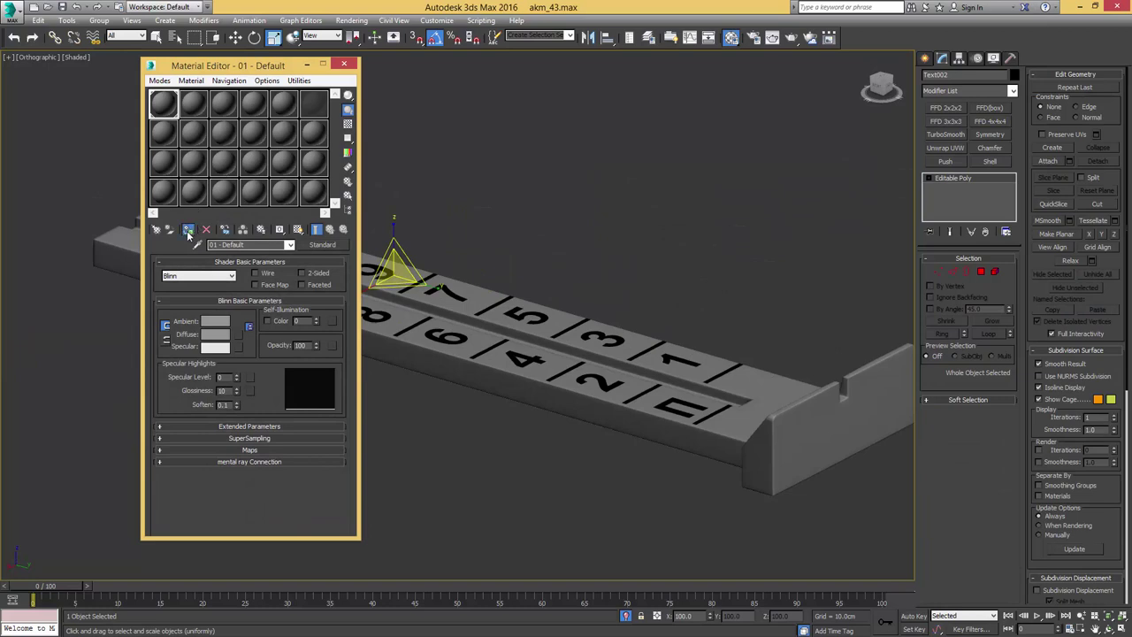
click(188, 230)
click(345, 65)
- Inset all 25 digit and dash faces of the markings to form a narrow outline inside each
key(F4)
scroll(432, 230, up, 8)
key(4)
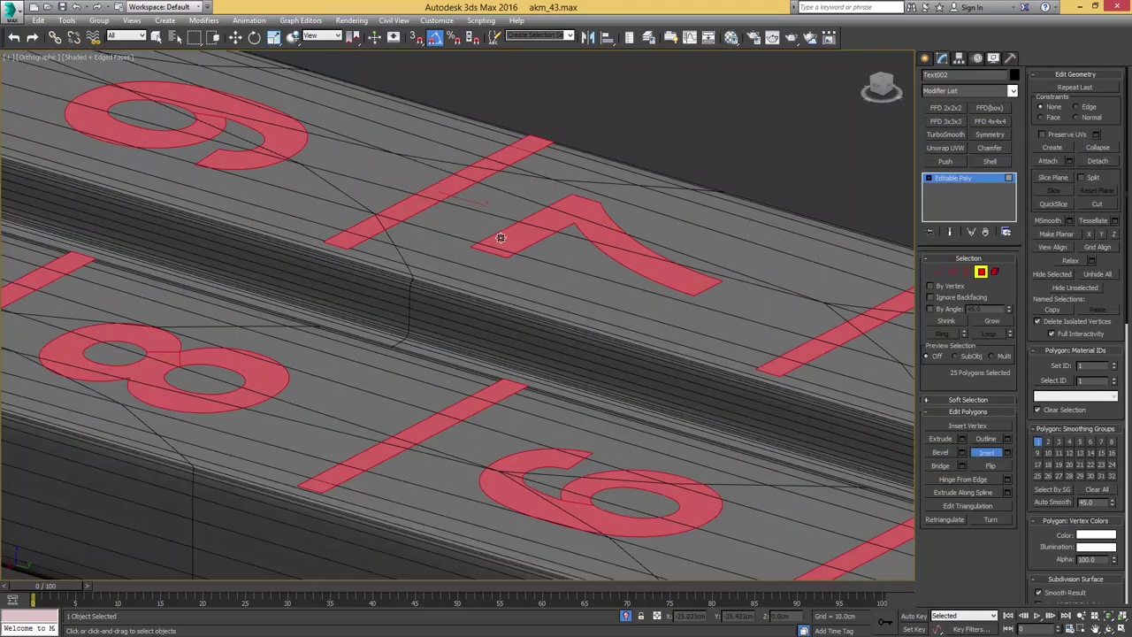
drag(501, 237, 507, 245)
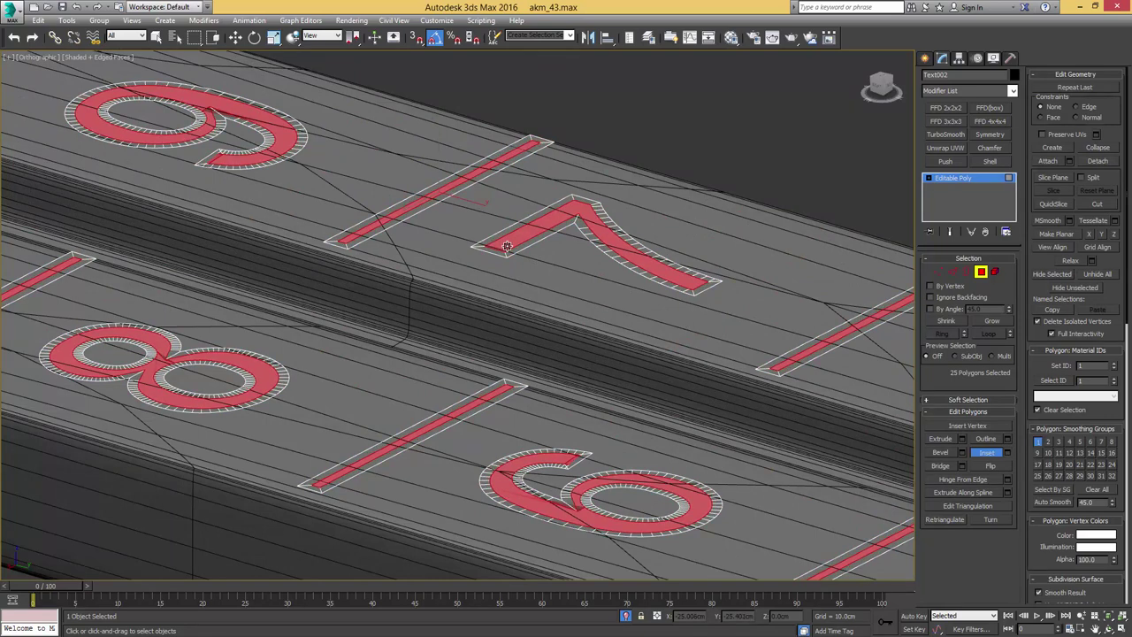
- Select all open borders of the markings and extend them a short distance upward as walls
key(3)
key(ctrl+a)
scroll(501, 240, down, 5)
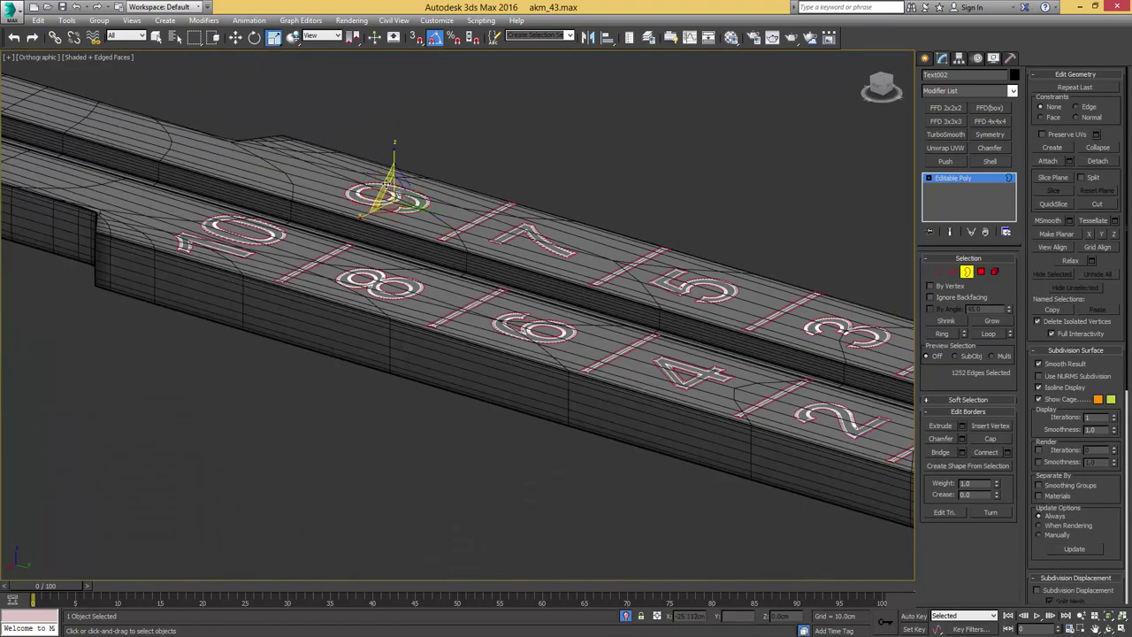
key(w)
shift+drag(394, 168, 393, 160)
scroll(475, 186, up, 3)
alt+middle_drag(456, 159, 659, 235)
key(4)
key(4)
- Add a Chamfer modifier to the markings on unsmoothed edges, with amount 0.003 cm and tension 0.5
scroll(660, 235, up, 4)
scroll(659, 234, up, 4)
click(996, 148)
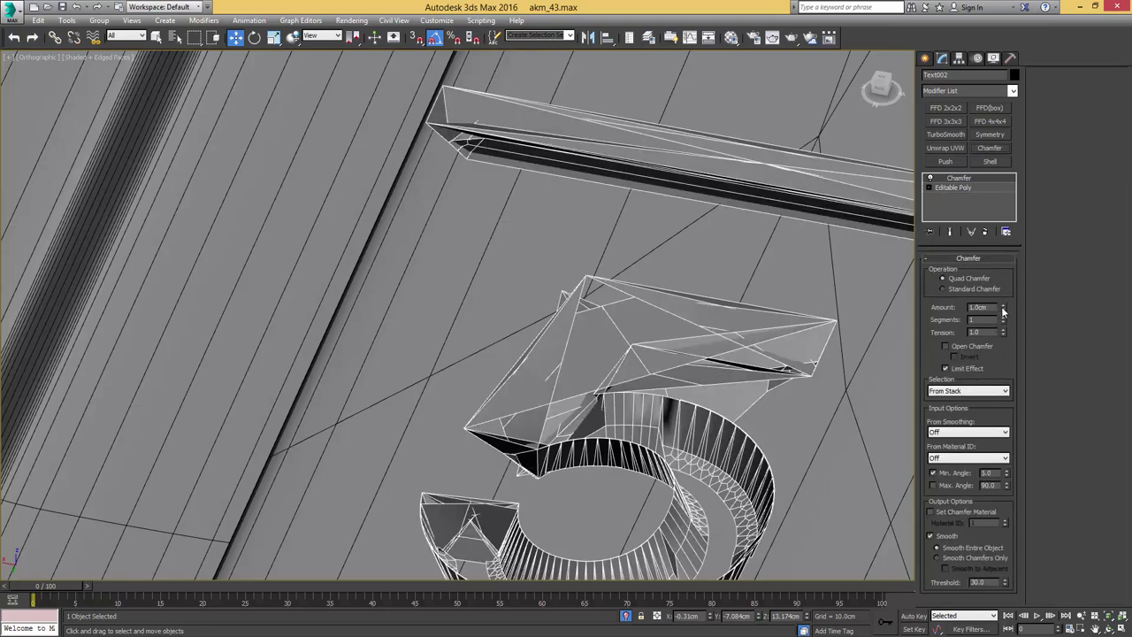
drag(1003, 308, 1001, 371)
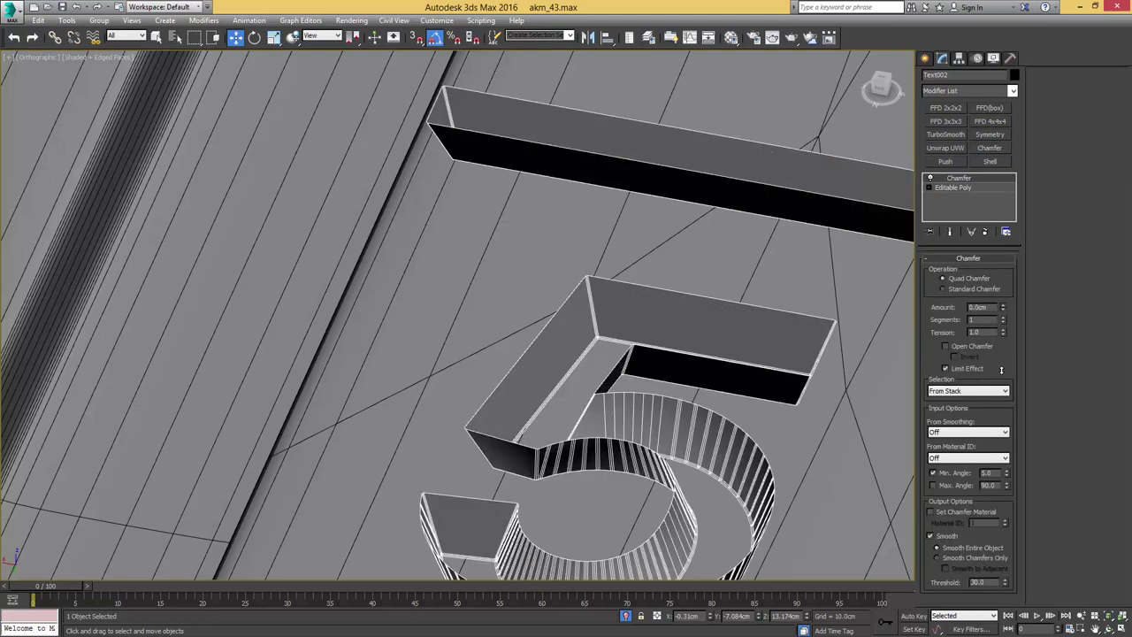
click(970, 433)
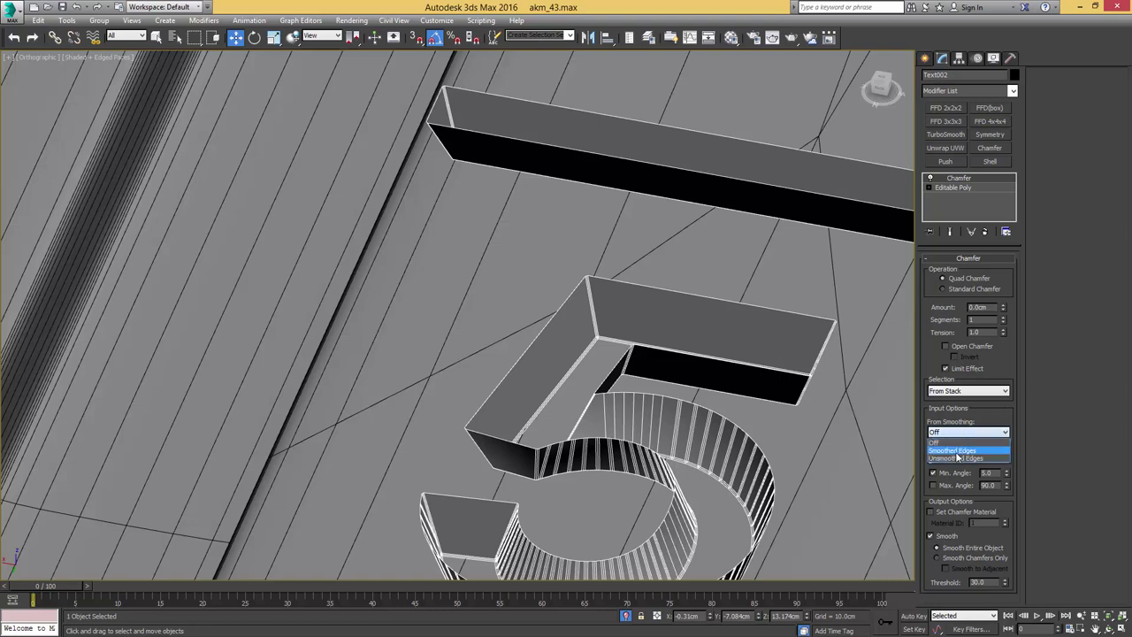
click(964, 461)
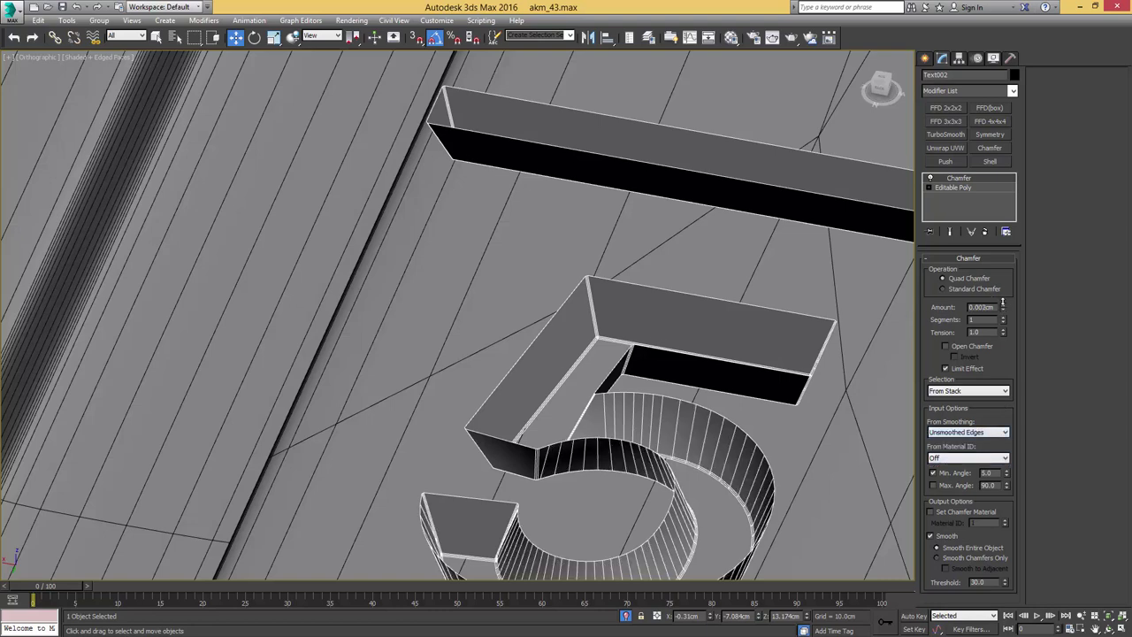
drag(1002, 302, 1002, 303)
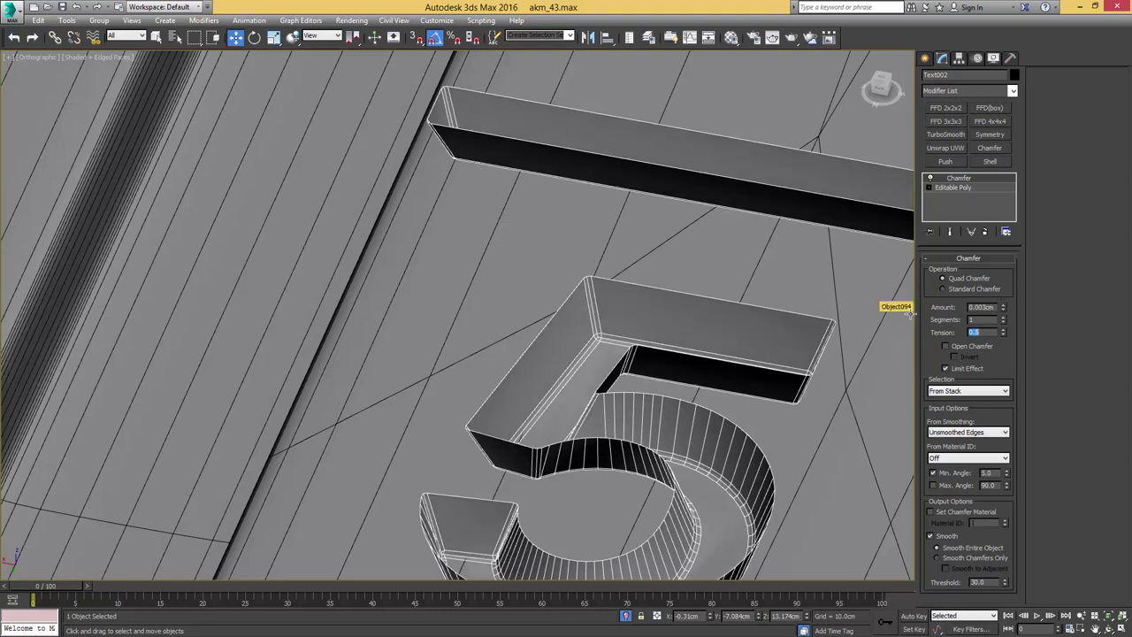
key(F4)
- Exit isolation to bring back the rest of the rifle and clear the selection
scroll(736, 265, down, 8)
alt+middle_drag(735, 287, 791, 195)
scroll(749, 320, down, 6)
key(alt+q)
scroll(790, 196, down, 3)
key(q)
click(791, 196)
- Convert the cylinder on the side of the sight base to an editable poly and delete its inner cap
click(297, 284)
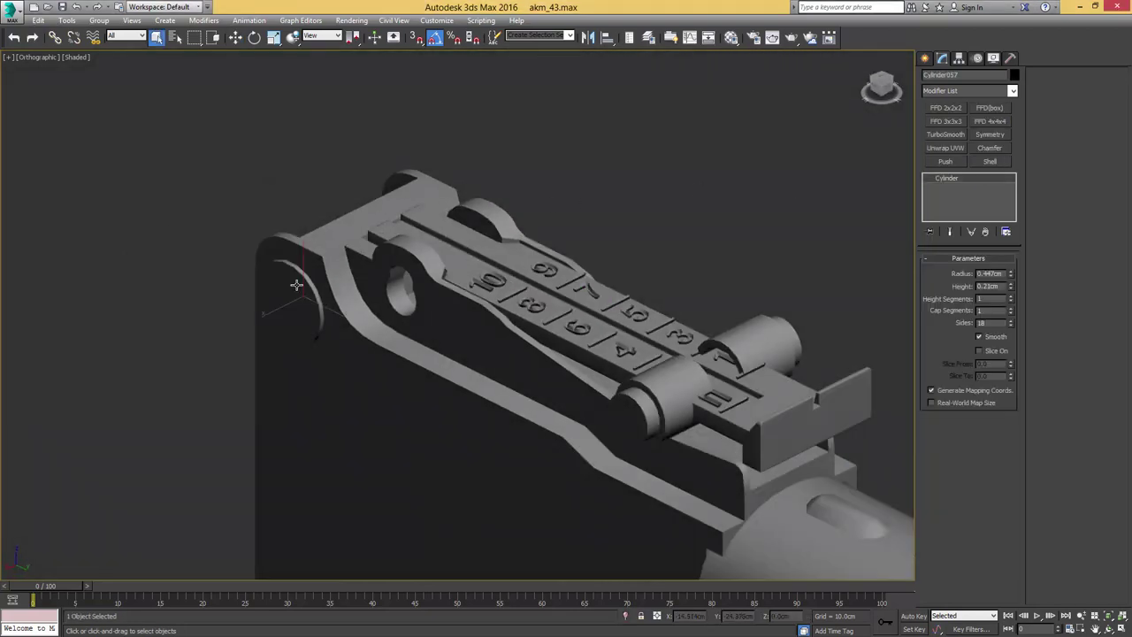
key(F4)
alt+middle_drag(296, 283, 415, 260)
key(alt+e)
key(4)
click(555, 257)
key(Delete)
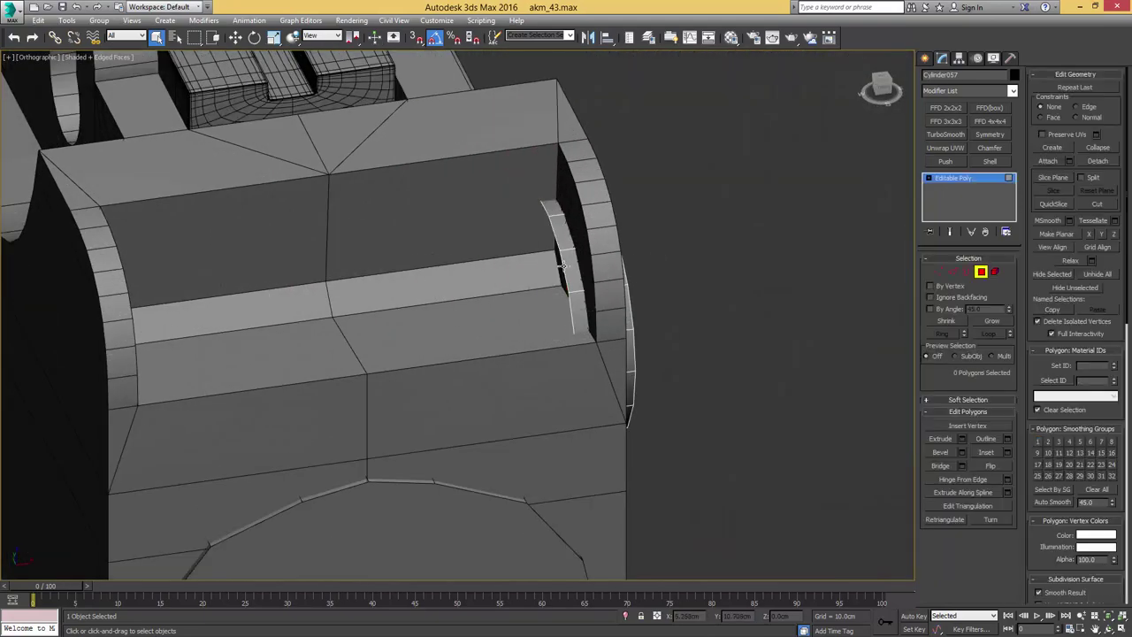
- Move the cylinder's open inner border outward along X to 0.922 cm, making it a thin disc
key(3)
click(561, 265)
key(w)
alt+middle_drag(551, 260, 546, 278)
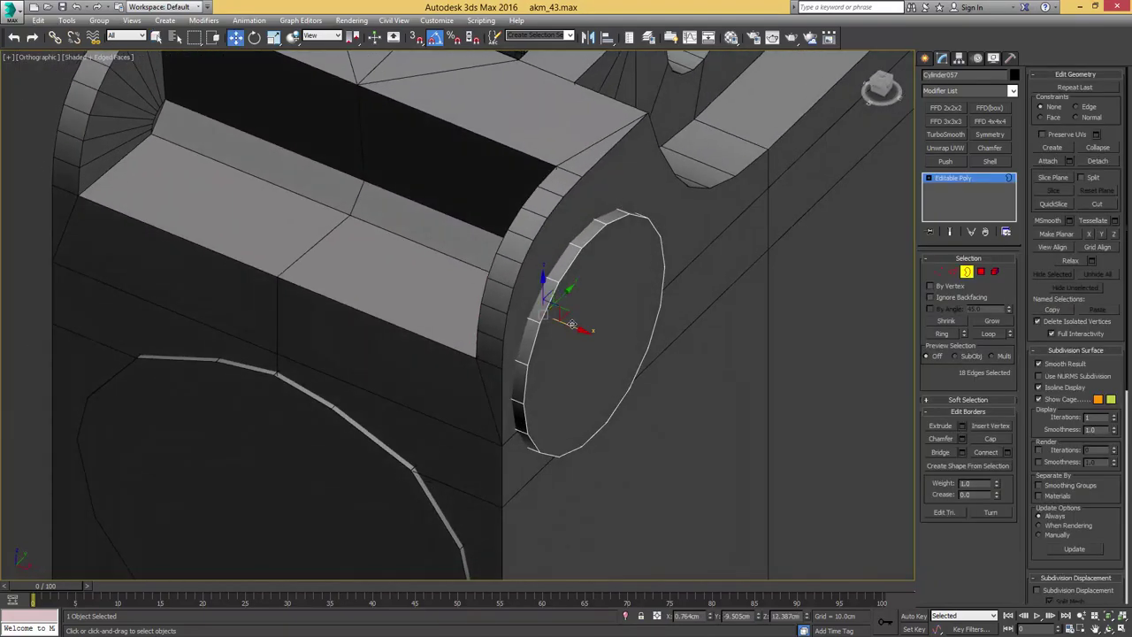
mouse_move(600, 336)
mouse_down()
mouse_move(622, 338)
mouse_move(613, 341)
mouse_up()
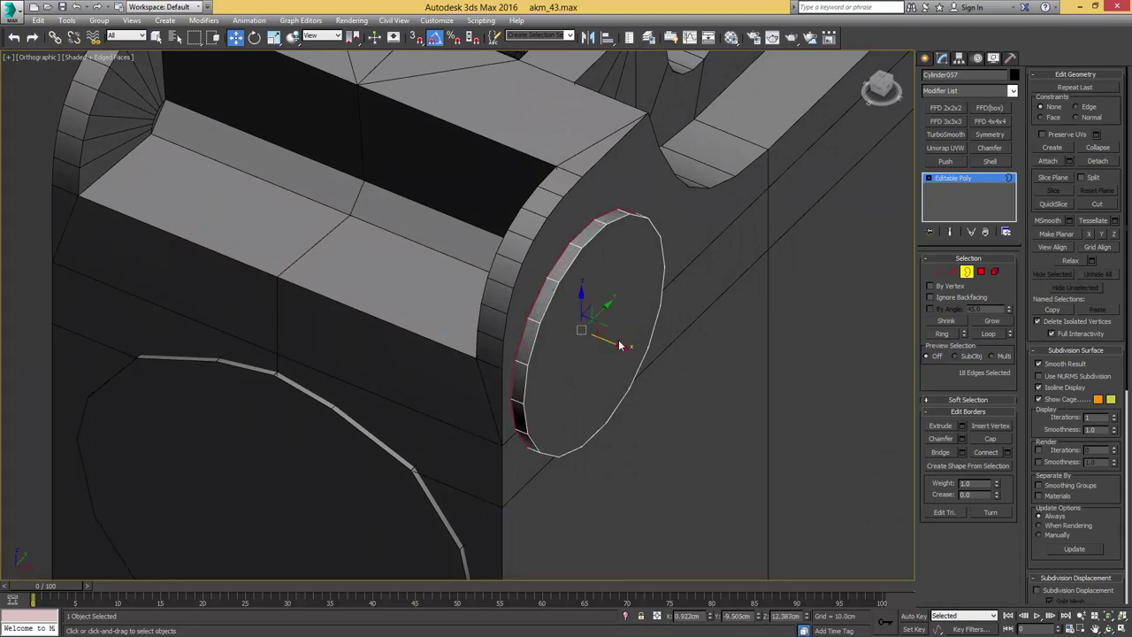
- Inset the disc's outer face and recess the centre polygon slightly to X 0.944 cm
alt+middle_drag(619, 346, 566, 289)
key(4)
click(574, 309)
key(i)
drag(569, 281, 566, 318)
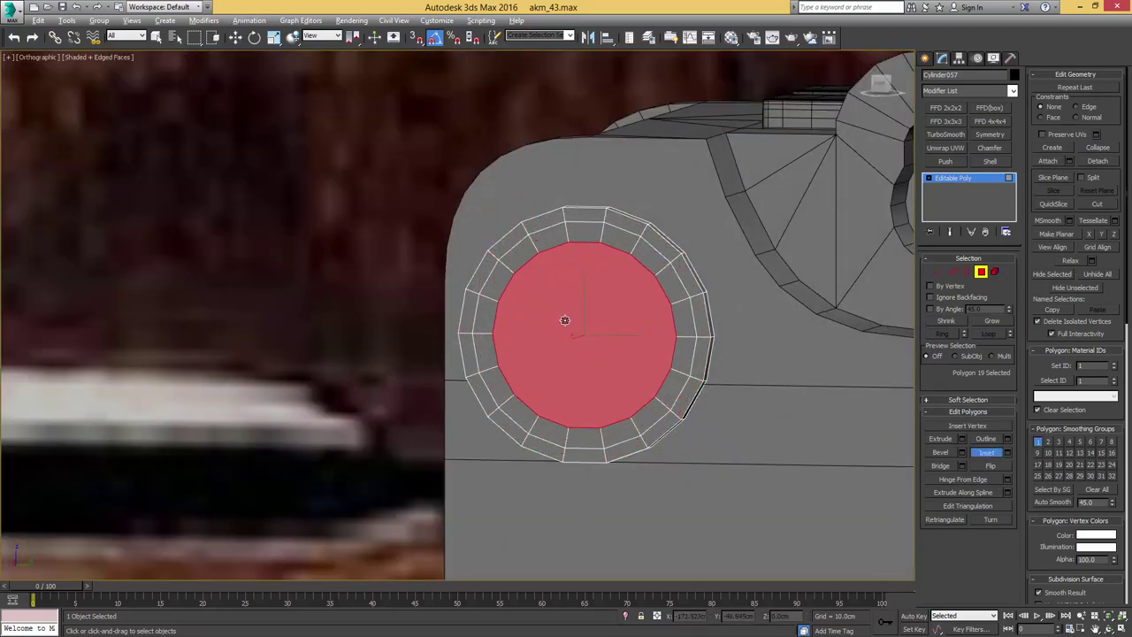
alt+middle_drag(566, 319, 604, 347)
key(w)
drag(604, 346, 601, 346)
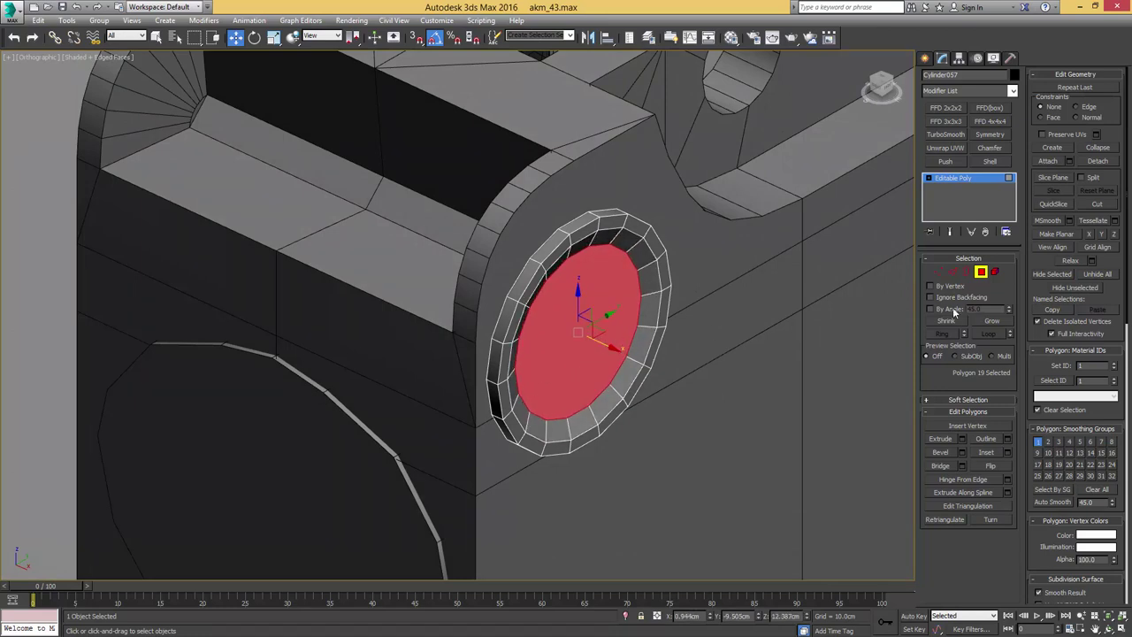
- Select the sloped ring of 18 faces inside the disc's rim and give it a smoothing group separate from its neighbours
key(2)
click(649, 263)
key(alt+r)
key(ctrl+4)
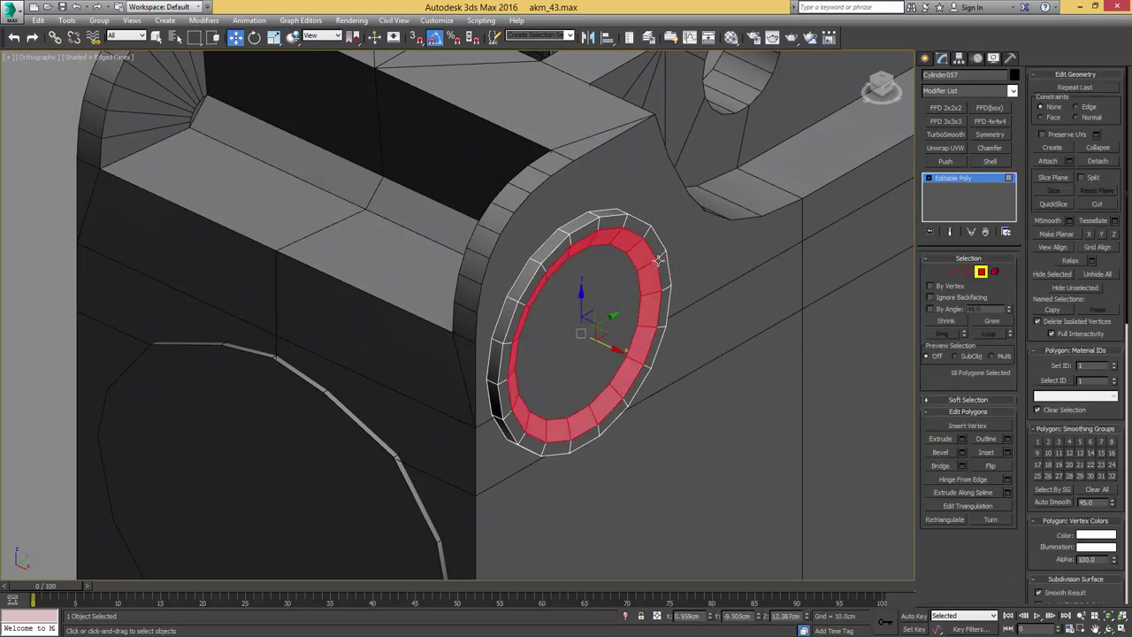
key(2)
click(660, 255)
key(4)
alt+middle_drag(657, 258, 560, 247)
- Select the disc's open rear border and scale it slightly
key(3)
click(645, 241)
alt+middle_drag(634, 245, 656, 247)
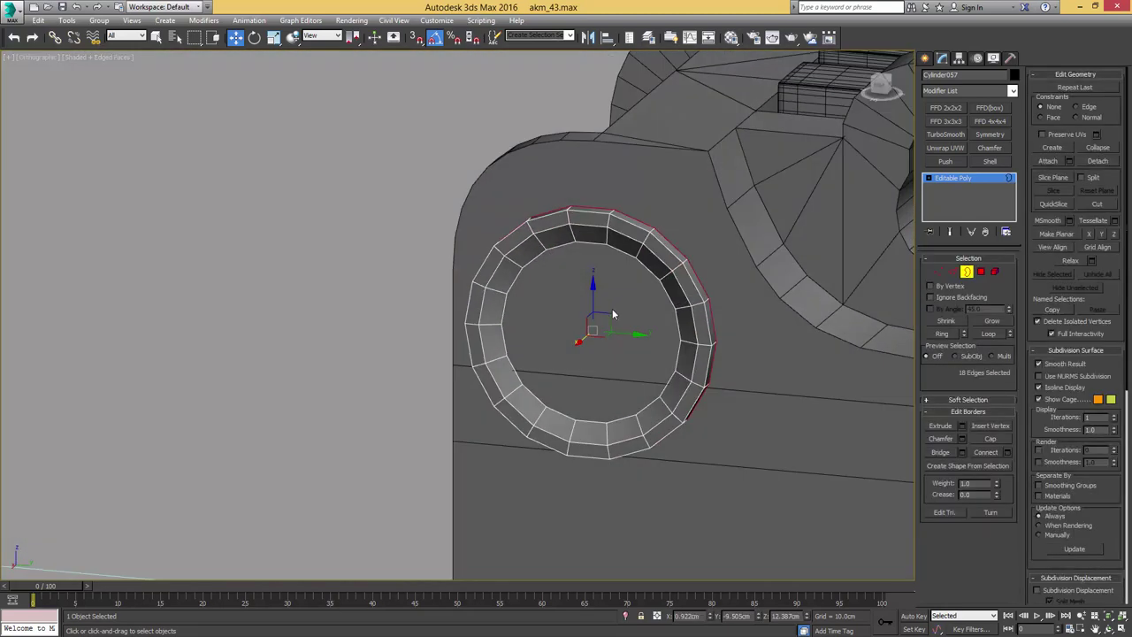
key(r)
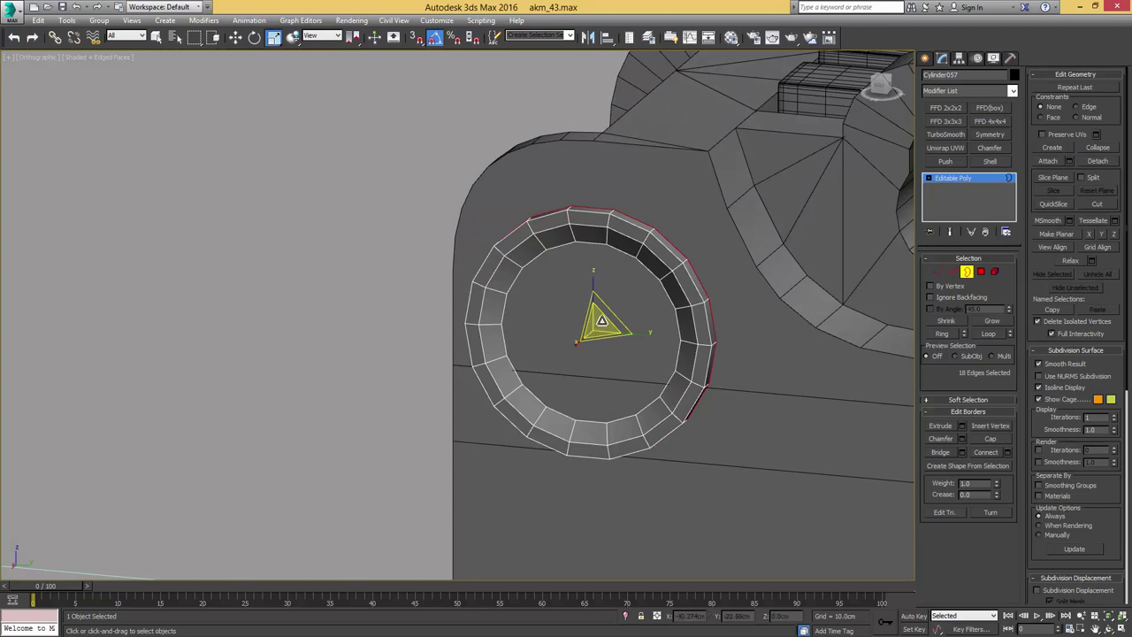
key(3)
key(F4)
- Add a Chamfer modifier to the disc on unsmoothed edges with an amount of about 0.011 cm
alt+middle_drag(602, 271, 619, 263)
scroll(623, 266, up, 4)
key(w)
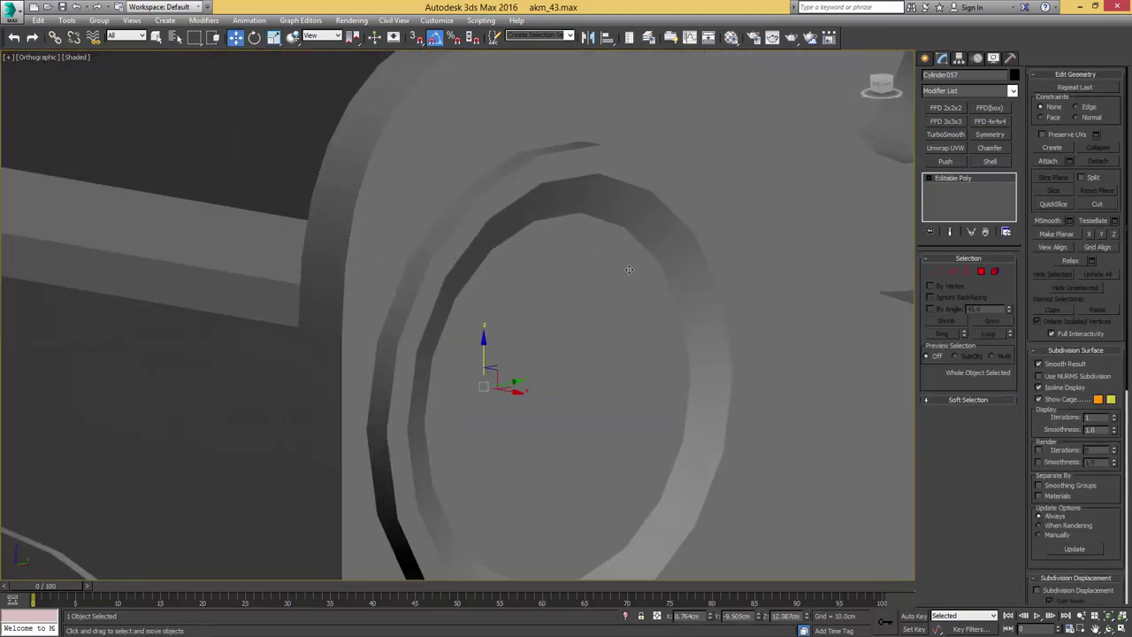
click(990, 147)
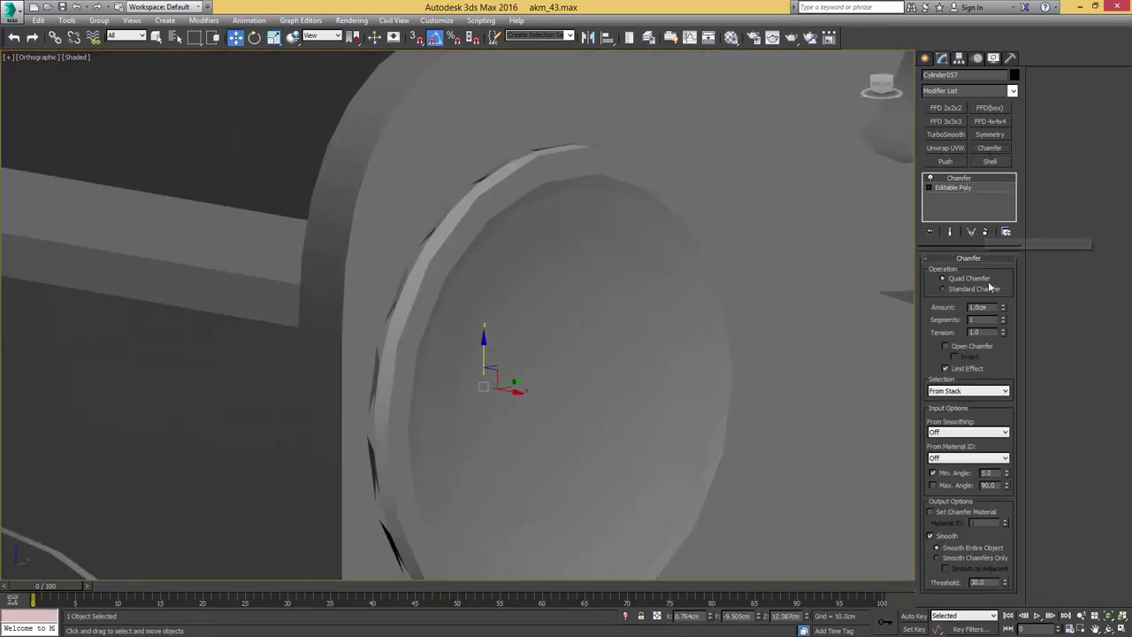
key(F4)
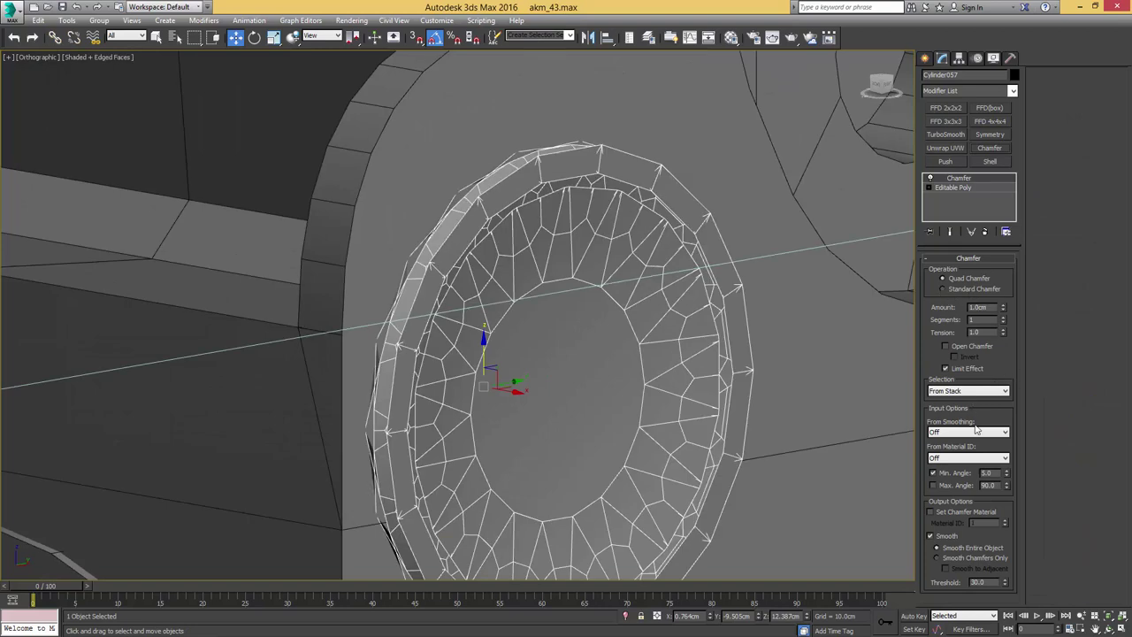
click(977, 431)
click(964, 456)
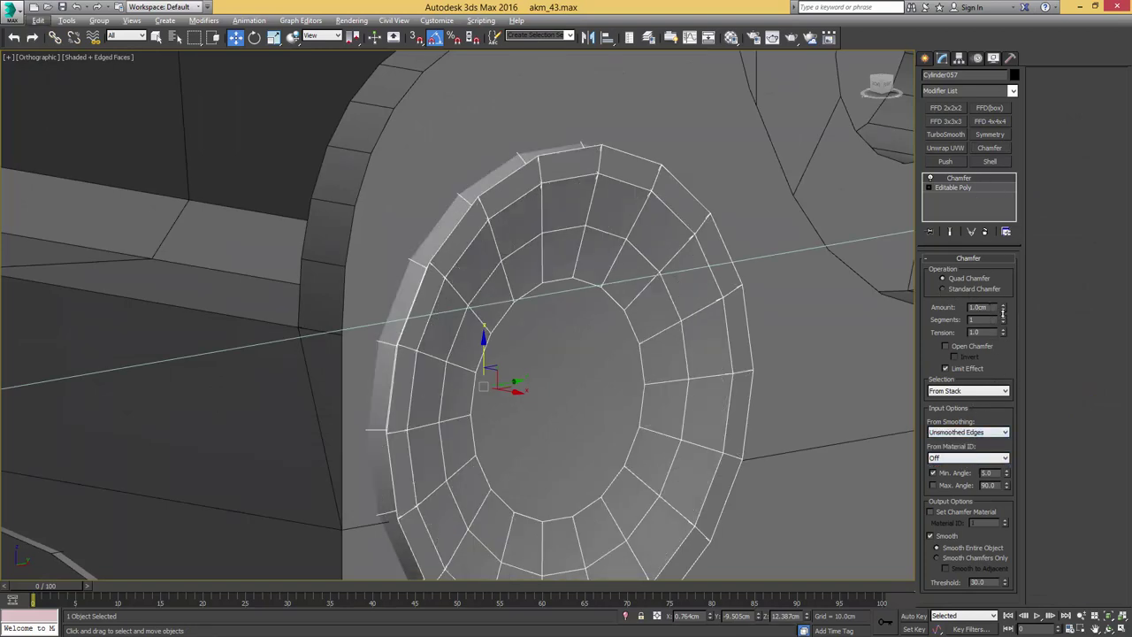
drag(1003, 309, 1004, 366)
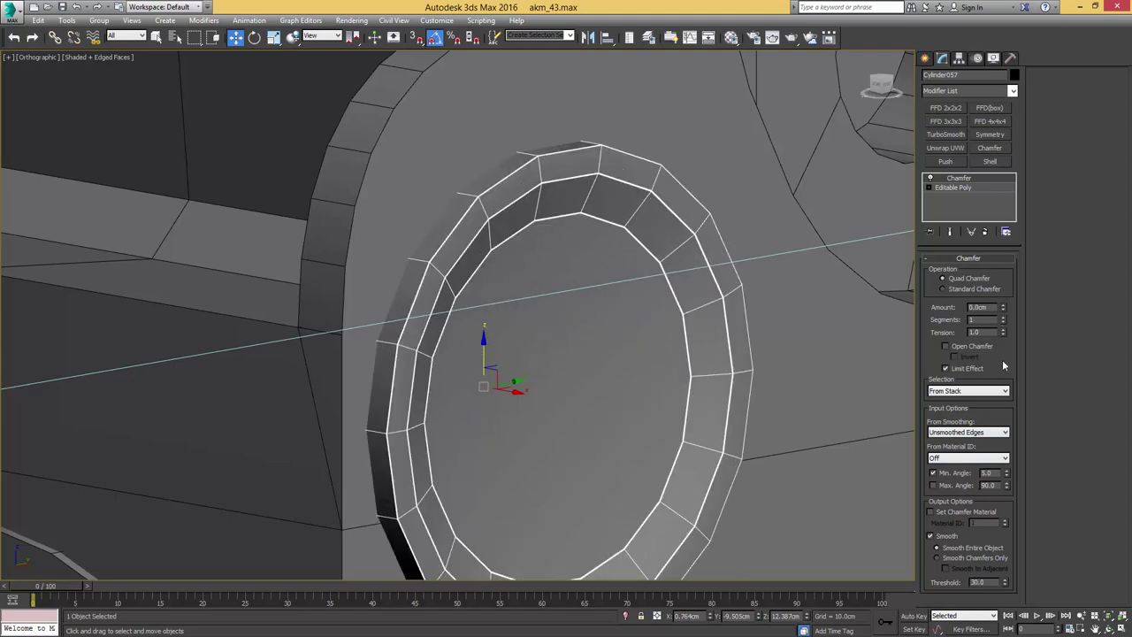
drag(1004, 306, 1003, 303)
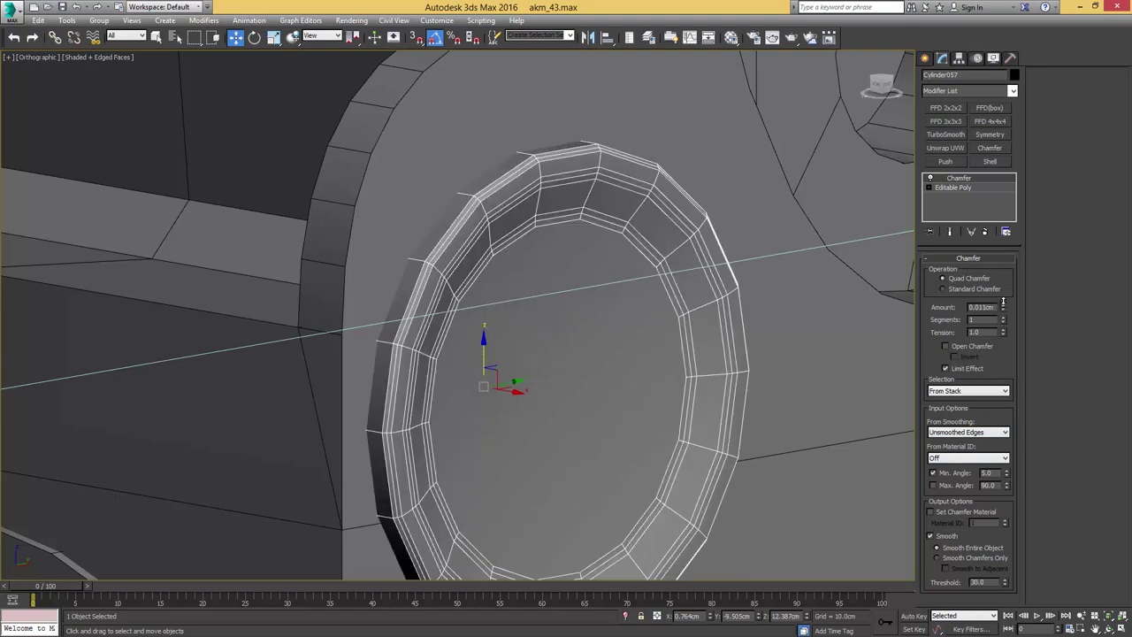
- Add a TurboSmooth modifier above the disc's chamfer to round its rim and recess
click(955, 135)
key(F4)
scroll(902, 260, down, 8)
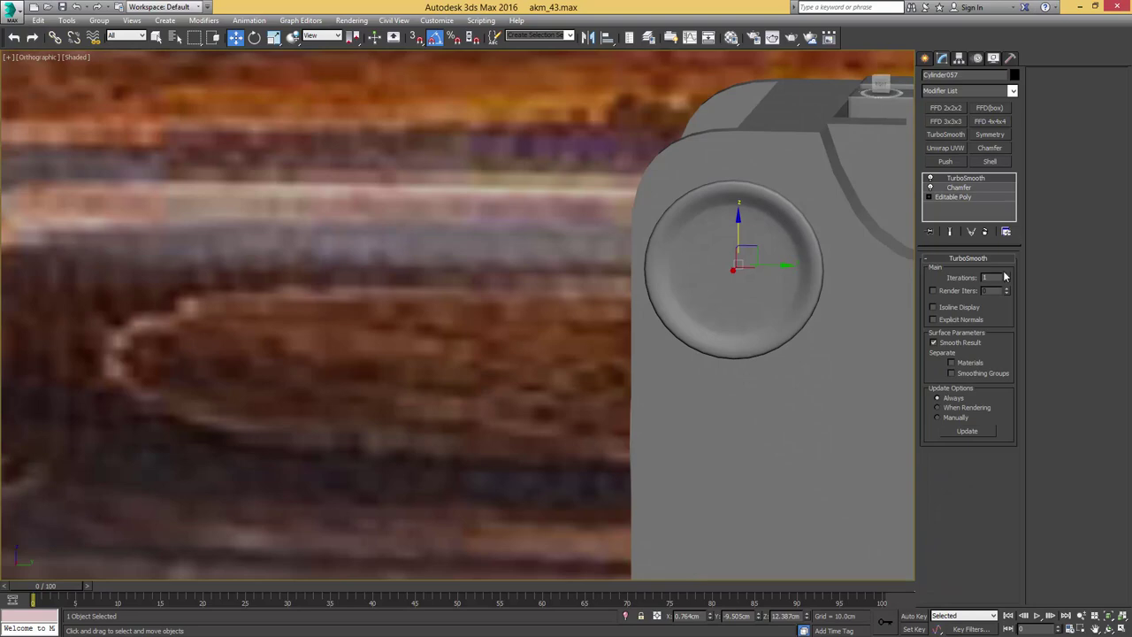
key(F4)
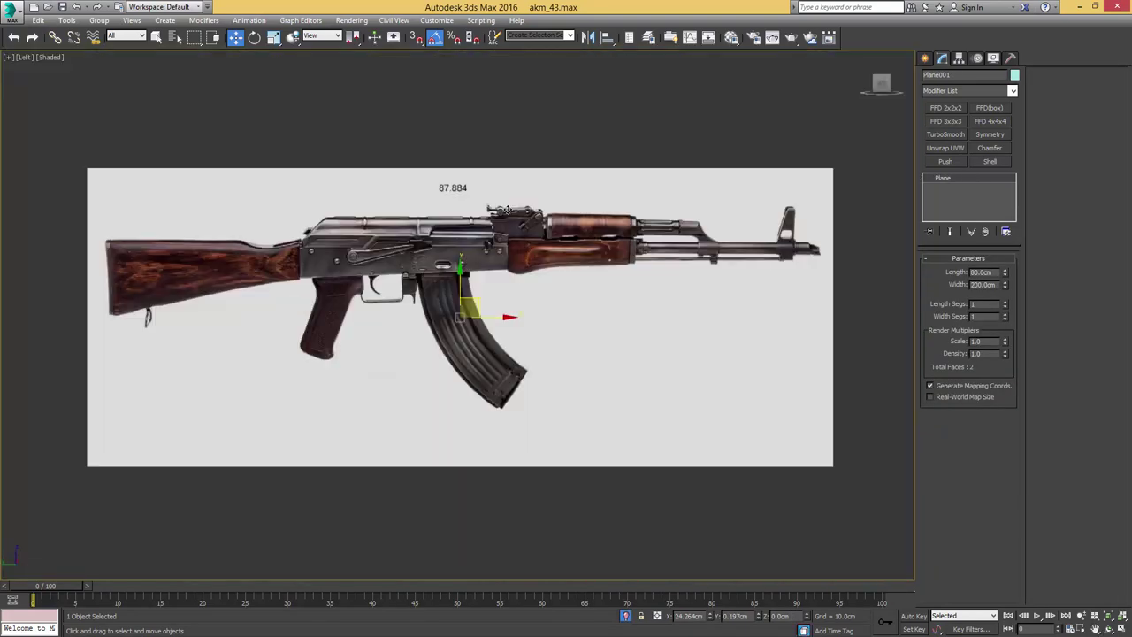
- Create a 24-sided cylinder over the reference lever's rounded end, about 0.58 cm in radius and 0.21 cm high
scroll(524, 218, up, 8)
ctrl+right_click(594, 215)
click(624, 203)
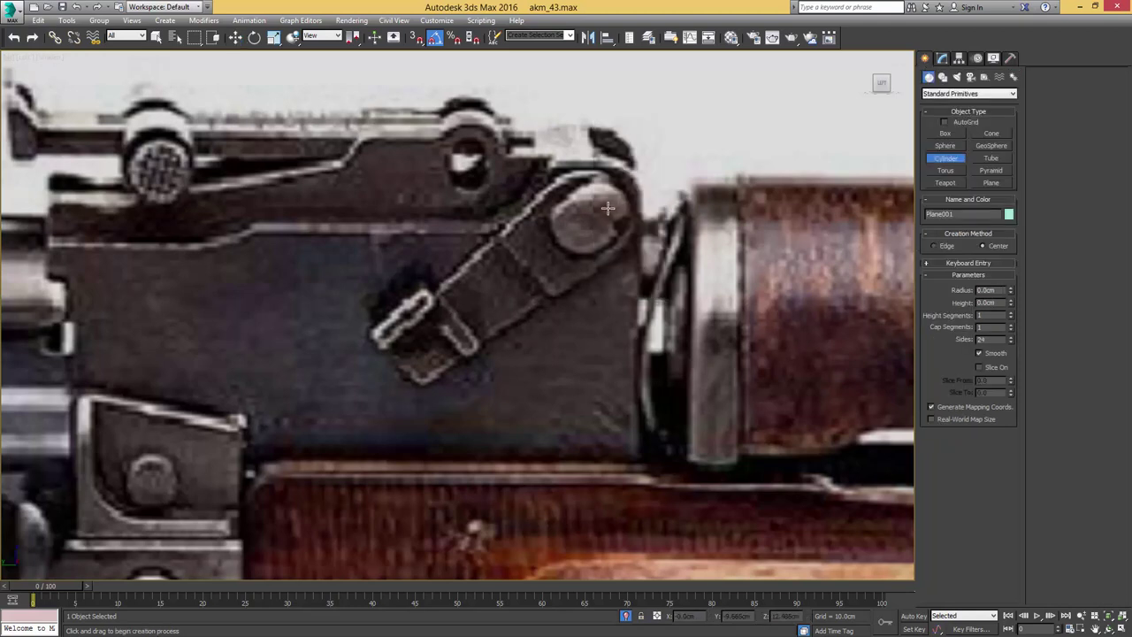
scroll(607, 208, up, 5)
drag(574, 228, 600, 128)
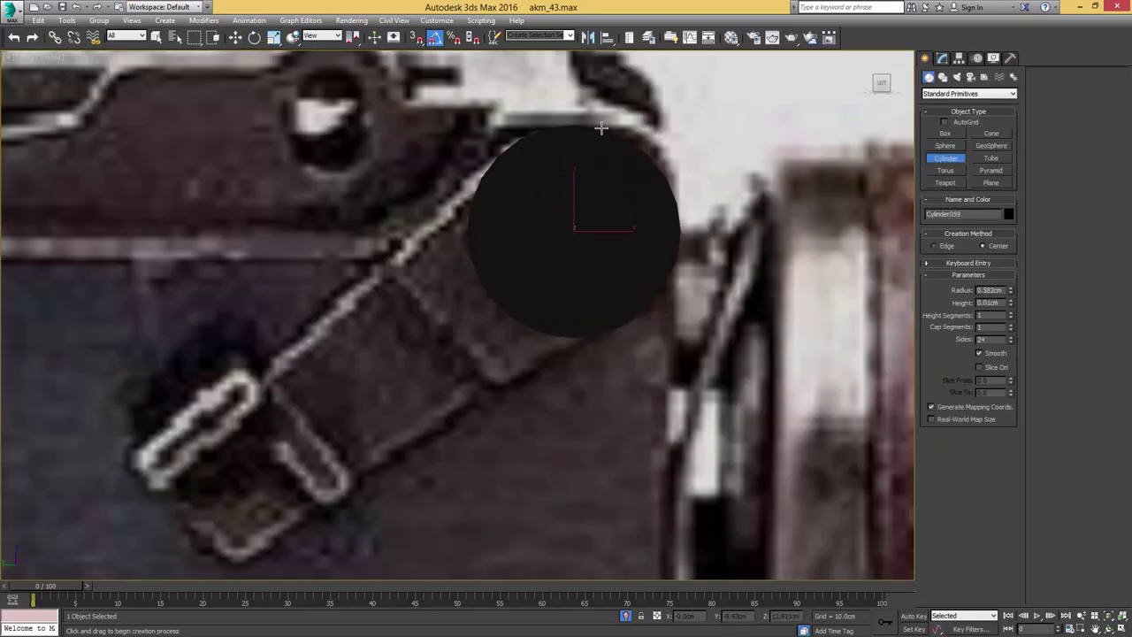
click(698, 232)
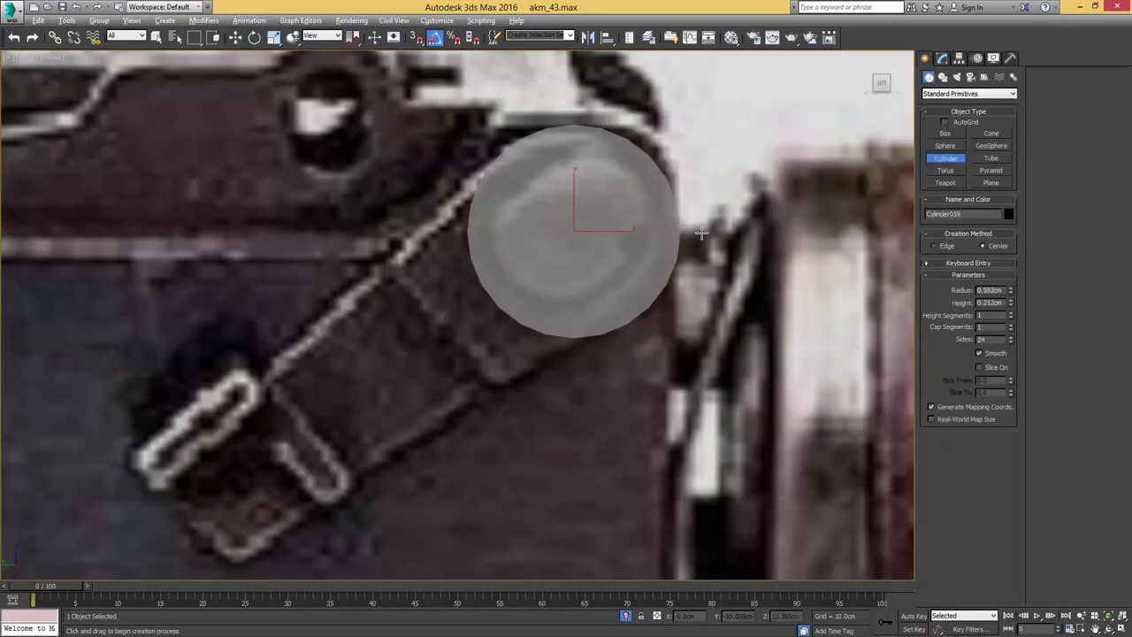
- Centre the cylinder on the lever's rounded end with a radius of about 0.547 cm and convert it to an Editable Poly
key(w)
drag(607, 217, 599, 213)
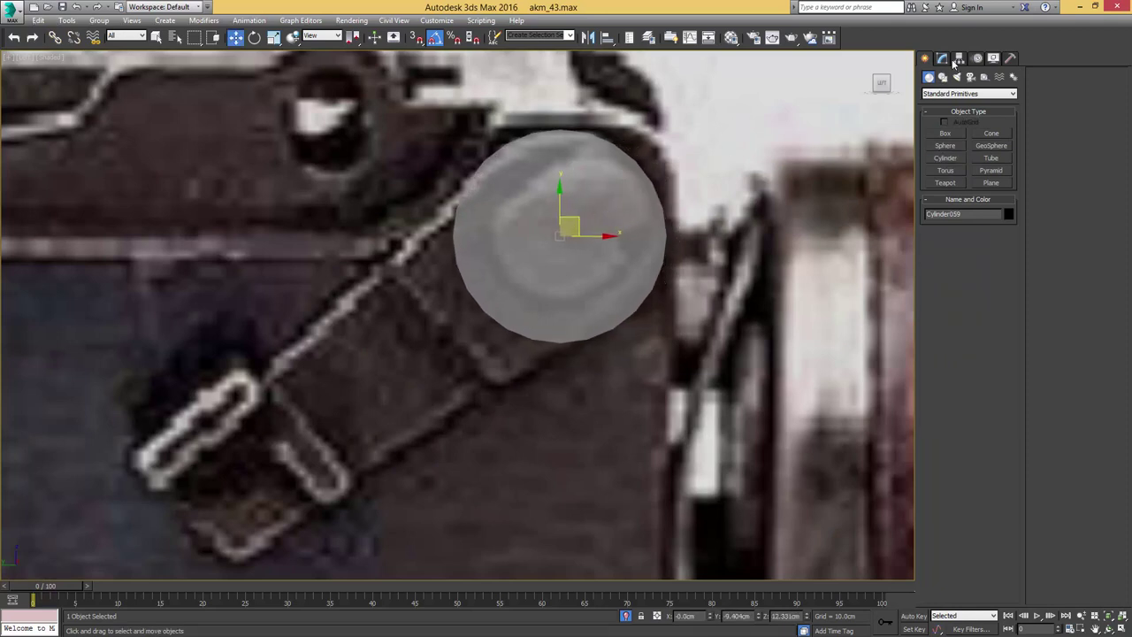
click(958, 58)
drag(1010, 281, 1010, 299)
key(F4)
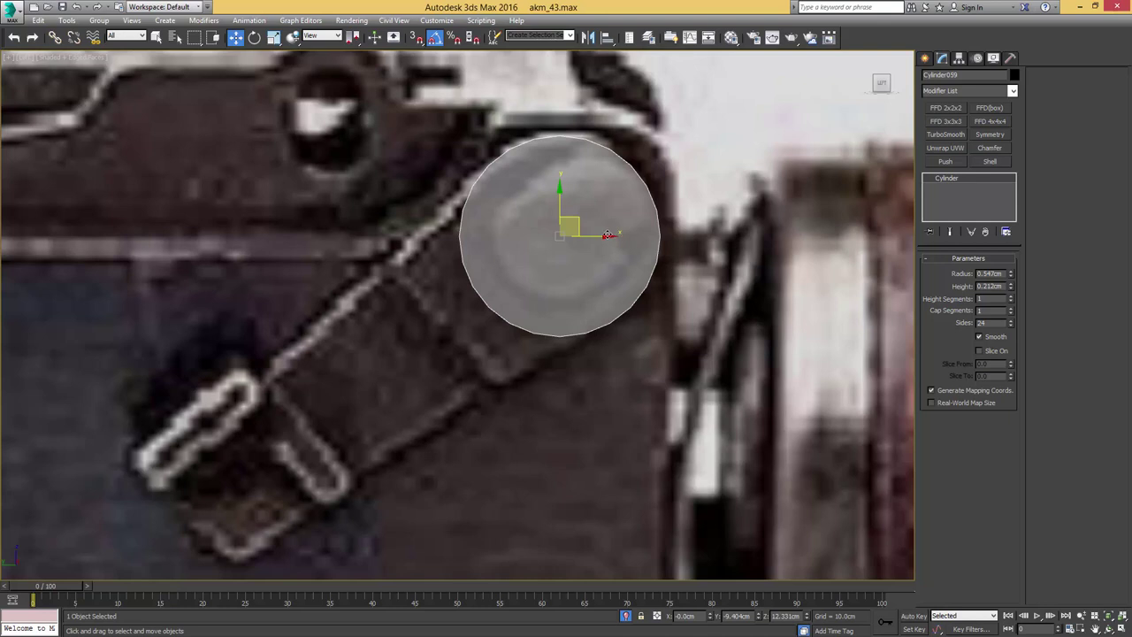
key(alt+e)
key(4)
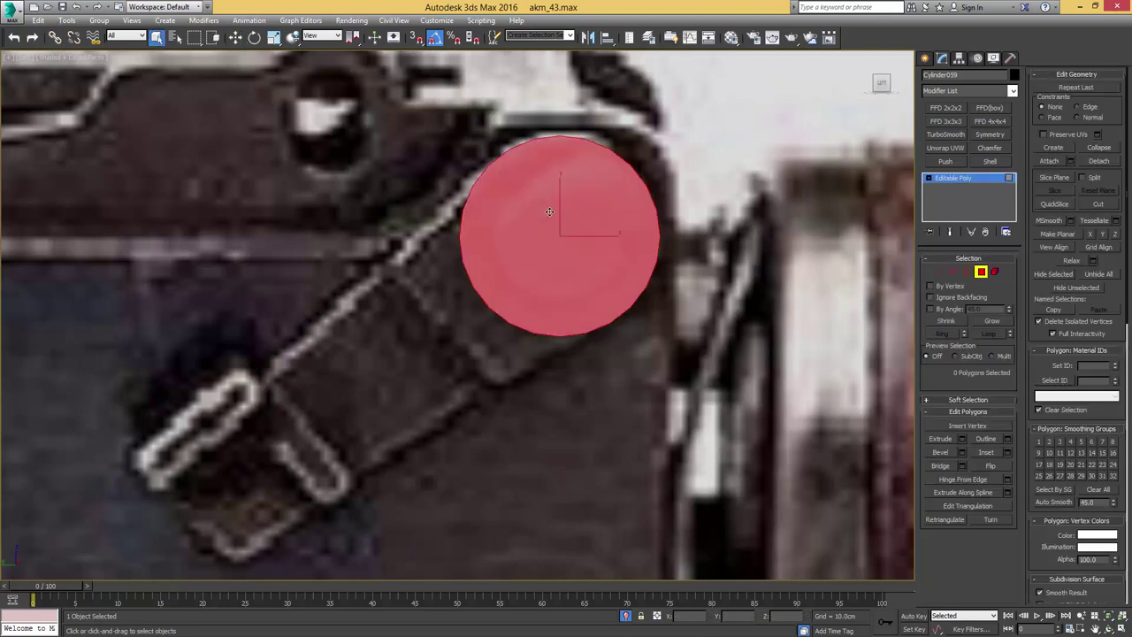
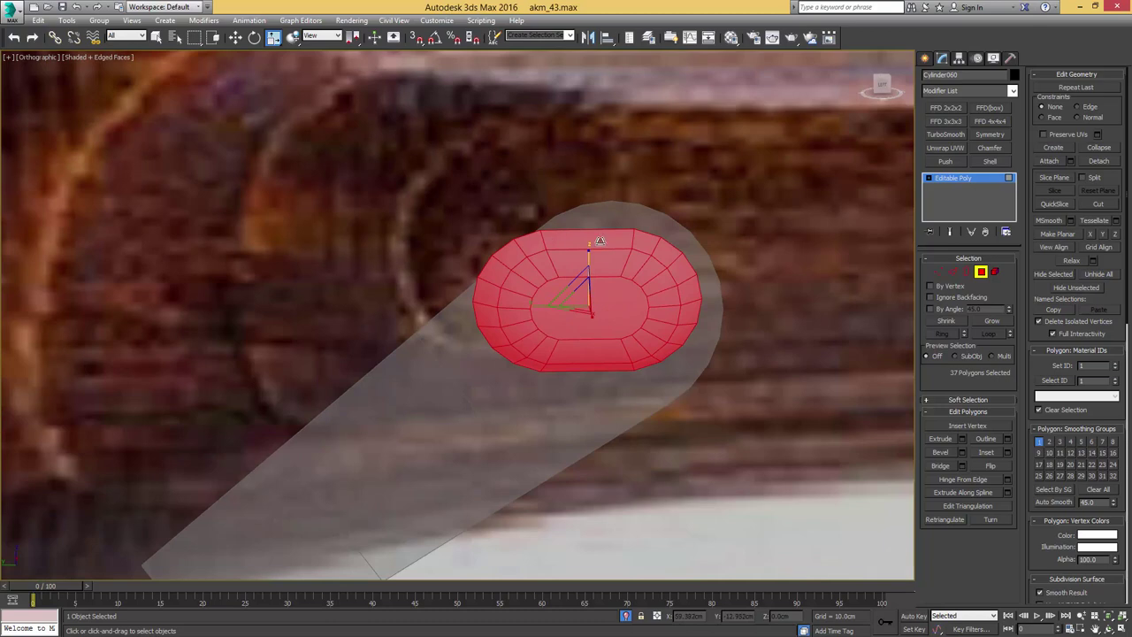
- Rotate the domed oval button in the left view to match the lever's slant
key(4)
key(l)
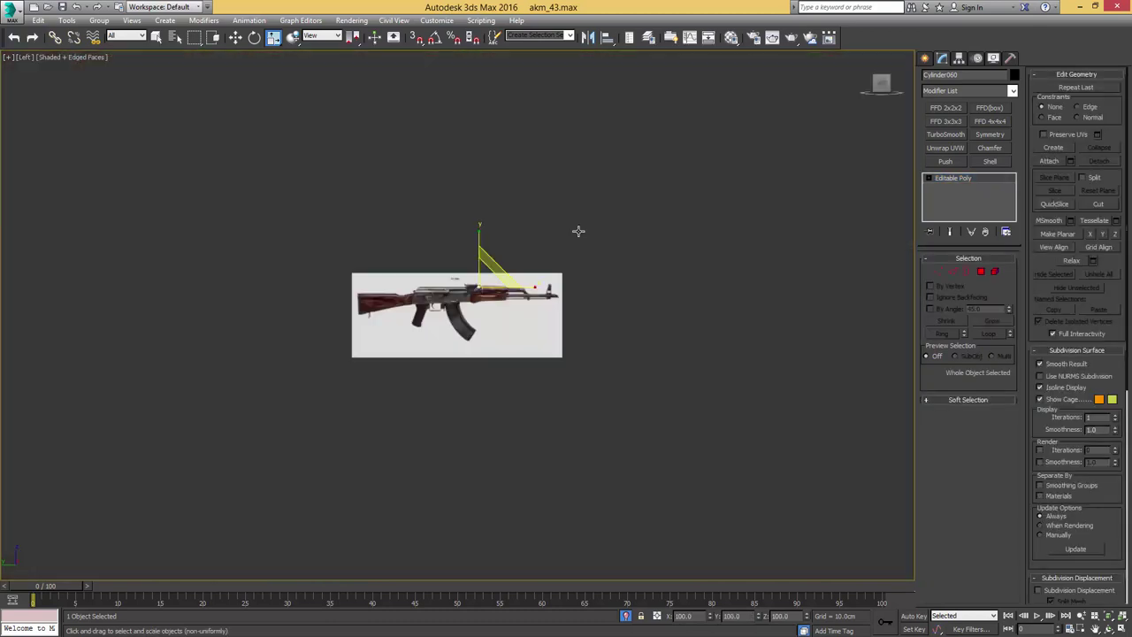
key(z)
middle_drag(395, 97, 535, 215)
scroll(531, 202, down, 3)
key(e)
drag(640, 281, 638, 231)
scroll(637, 230, down, 3)
middle_drag(466, 366, 525, 290)
- Connect an edge across the lever plate's middle section and chamfer it wide, leaving narrow strips at both ends of the section
key(q)
click(524, 293)
key(4)
click(519, 295)
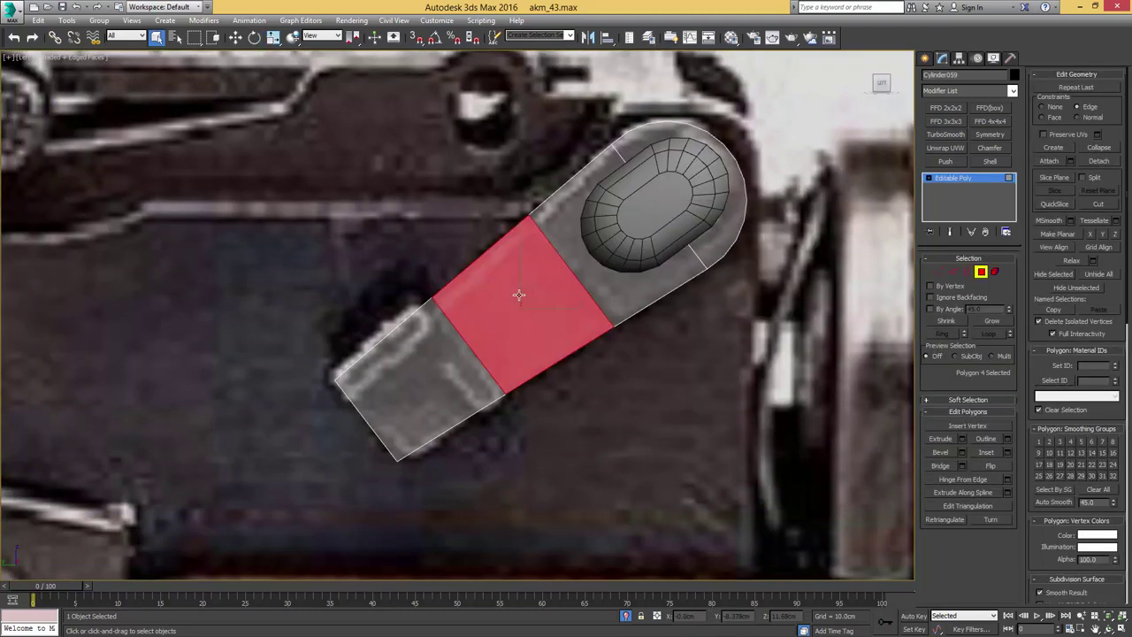
key(2)
click(480, 255)
key(alt+r)
key(ctrl+shift+e)
key(ctrl+shift+c)
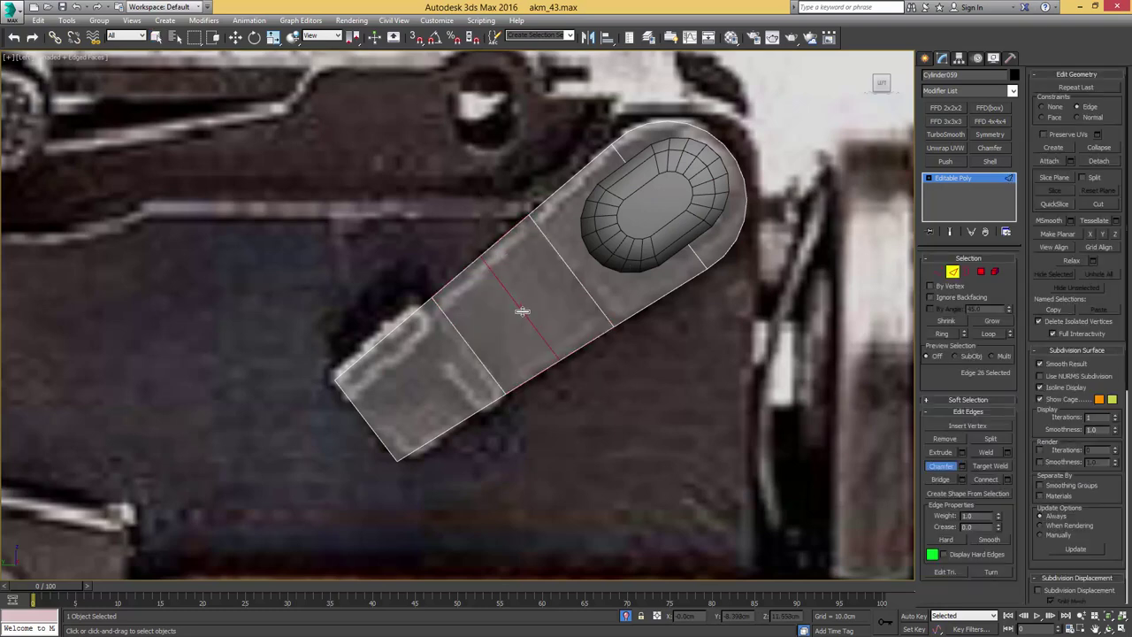
drag(522, 310, 553, 268)
- Move the lever's middle face inward to form a shallow recess between the two narrow strips
key(4)
click(507, 269)
alt+middle_drag(520, 290, 558, 312)
key(w)
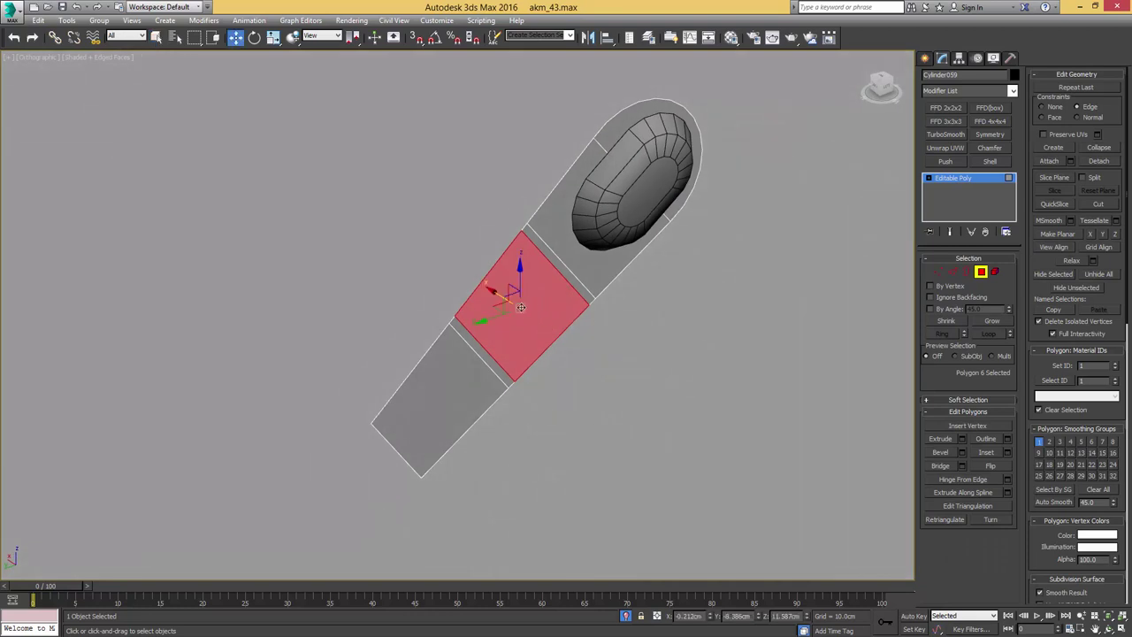
key(2)
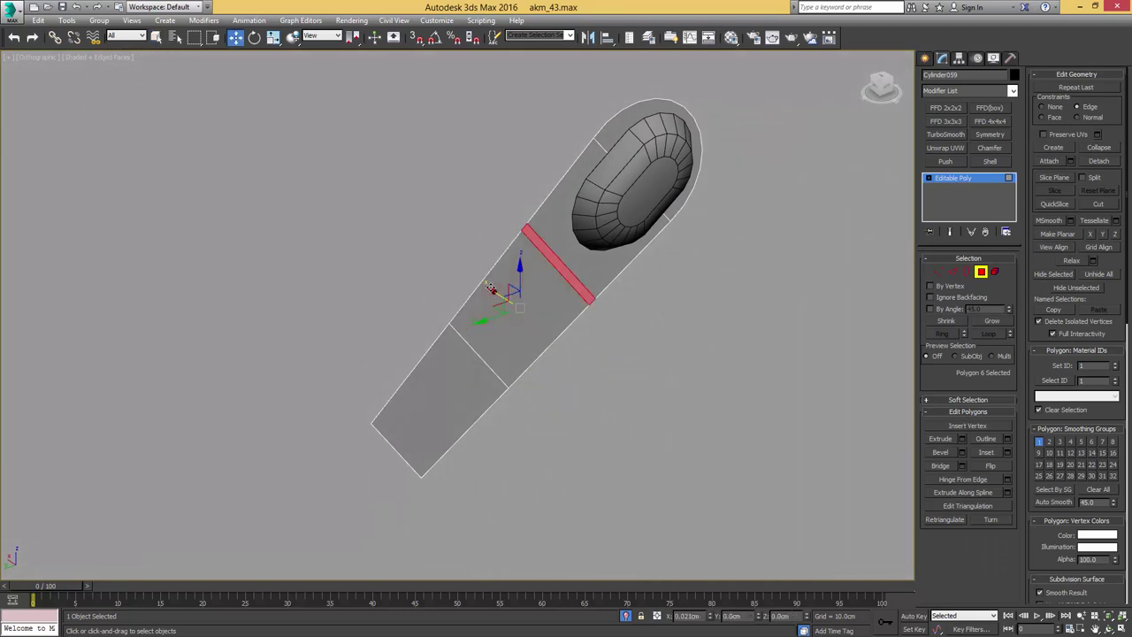
key(4)
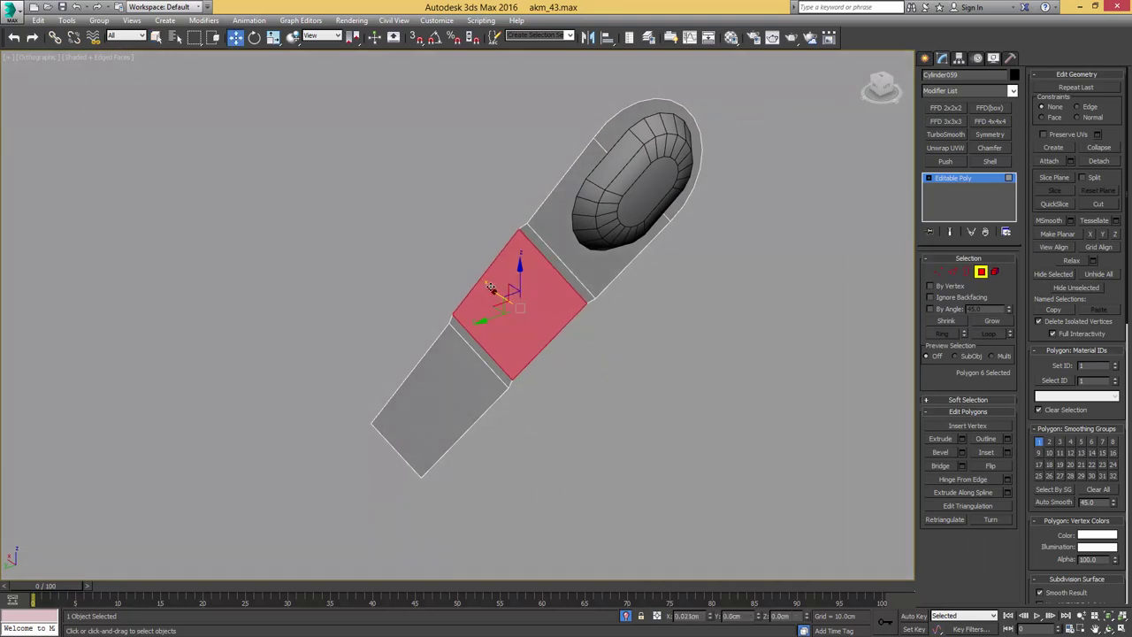
key(6)
middle_drag(534, 260, 556, 303)
- Extrude the lever plate's open outer border backward to give the plate thickness
key(3)
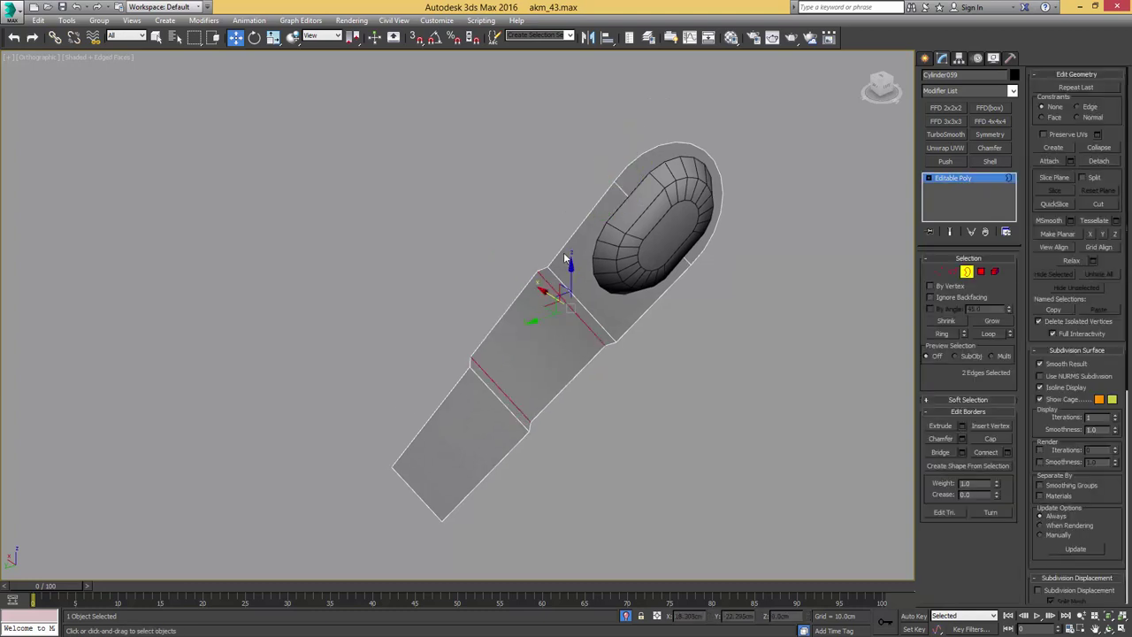
click(568, 250)
shift+drag(588, 253, 573, 244)
alt+middle_drag(535, 281, 566, 264)
key(l)
scroll(506, 265, up, 2)
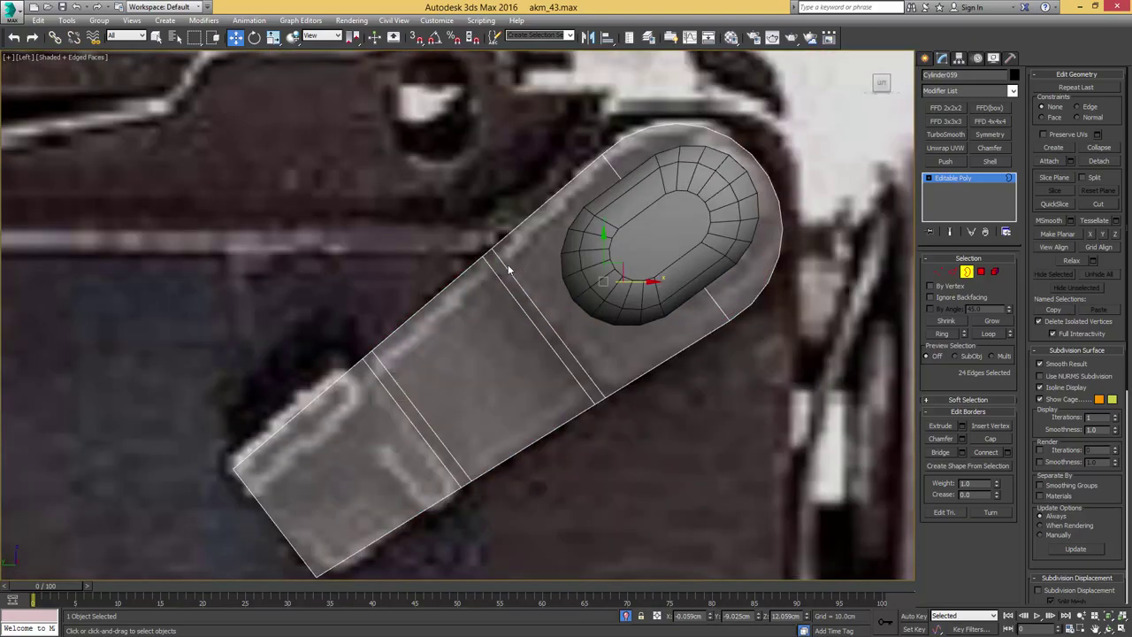
- Extrude the upper side face of the lever's end section and pull it outward along its local axis
middle_drag(455, 316, 553, 238)
key(4)
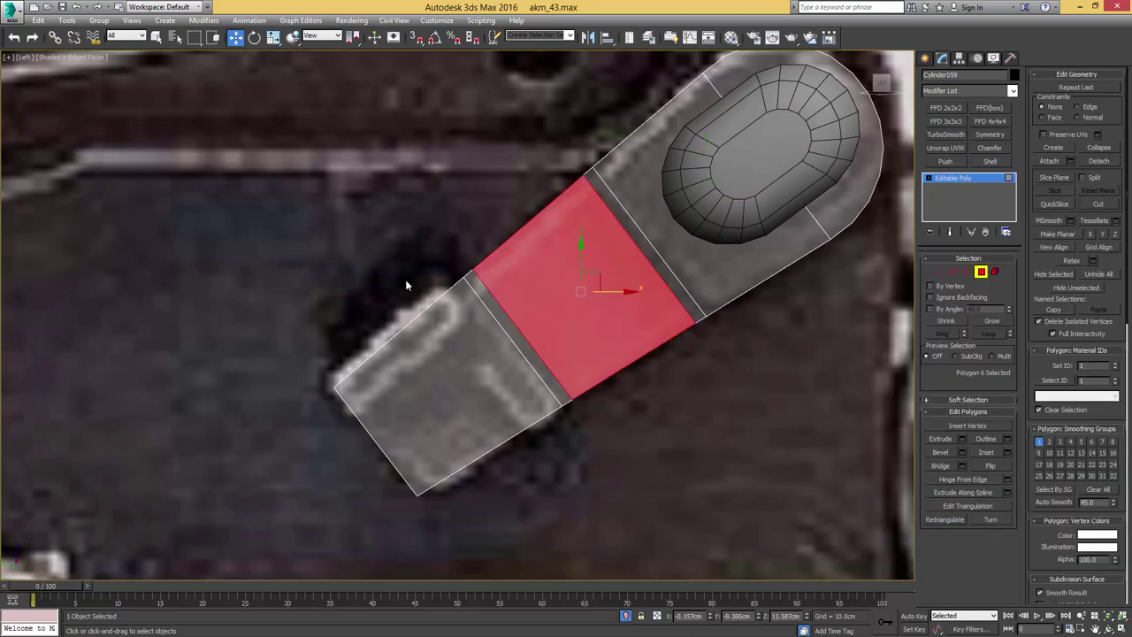
click(466, 324)
click(417, 476)
alt+middle_drag(418, 475, 779, 445)
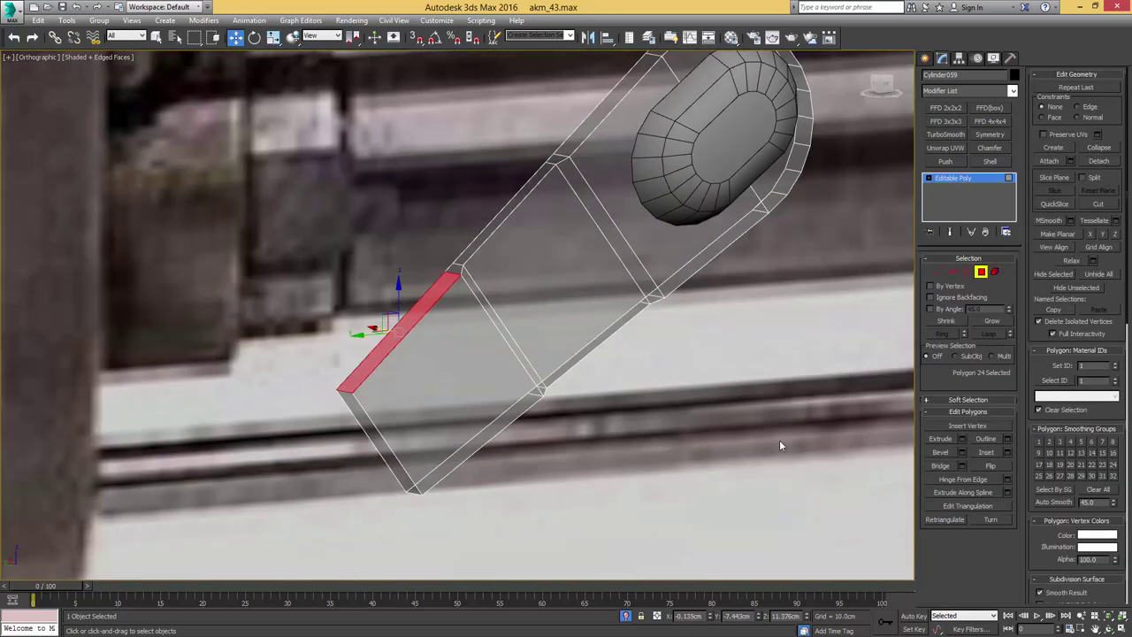
click(960, 440)
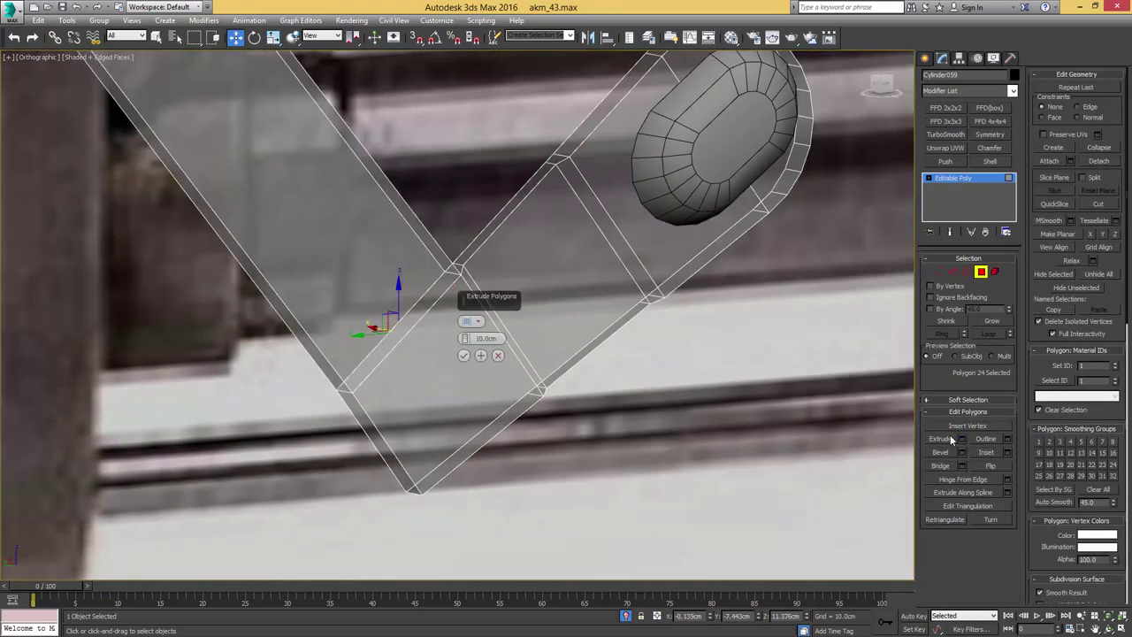
click(462, 357)
click(463, 357)
alt+right_click(409, 311)
click(413, 302)
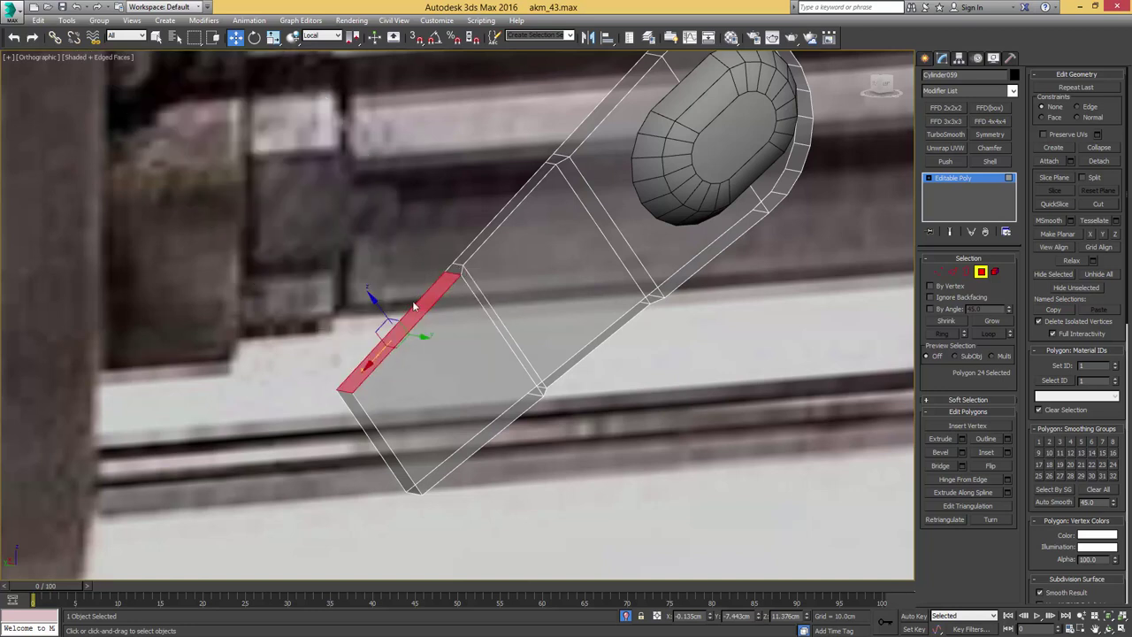
drag(380, 311, 367, 294)
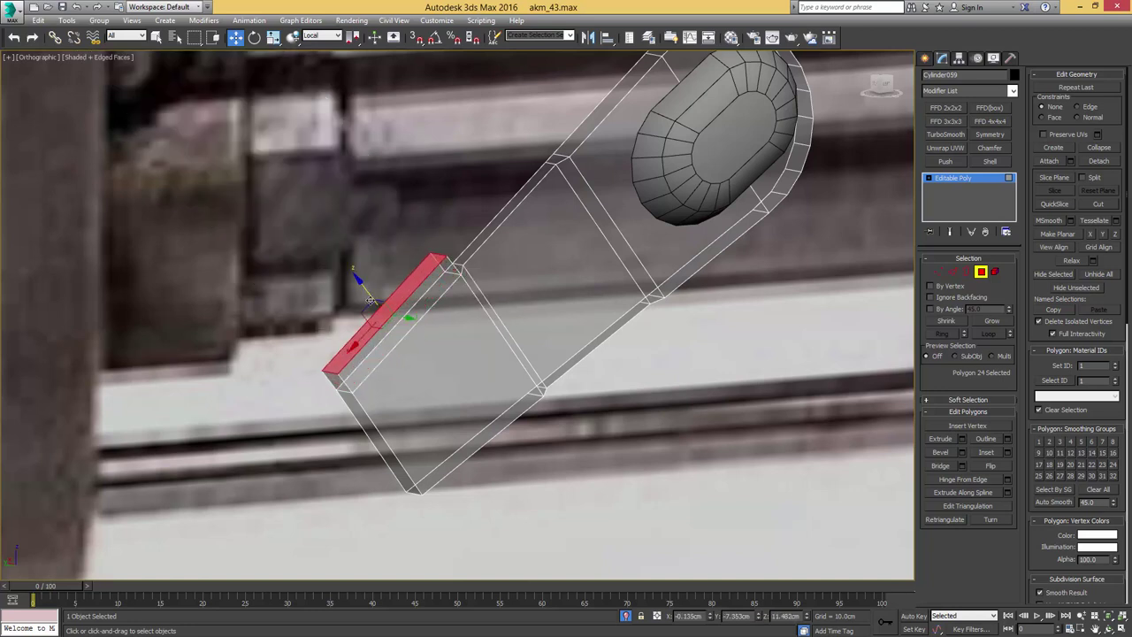
- Extrude the front face of the new side strip forward to form the lever's bent thumb tab
click(376, 347)
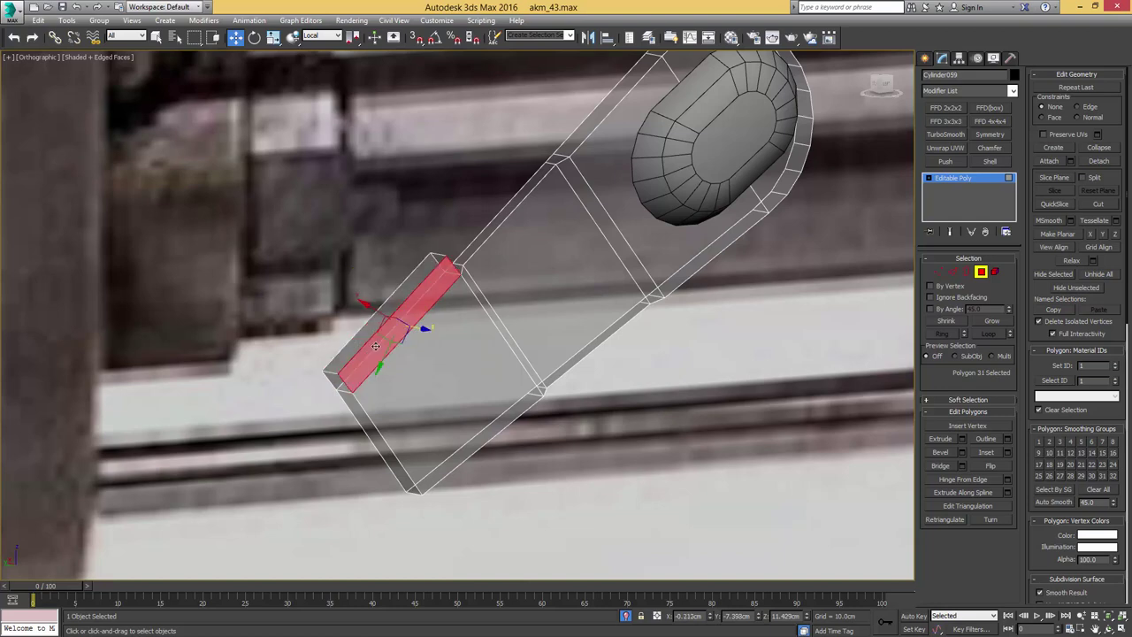
click(962, 439)
alt+middle_drag(566, 408, 535, 383)
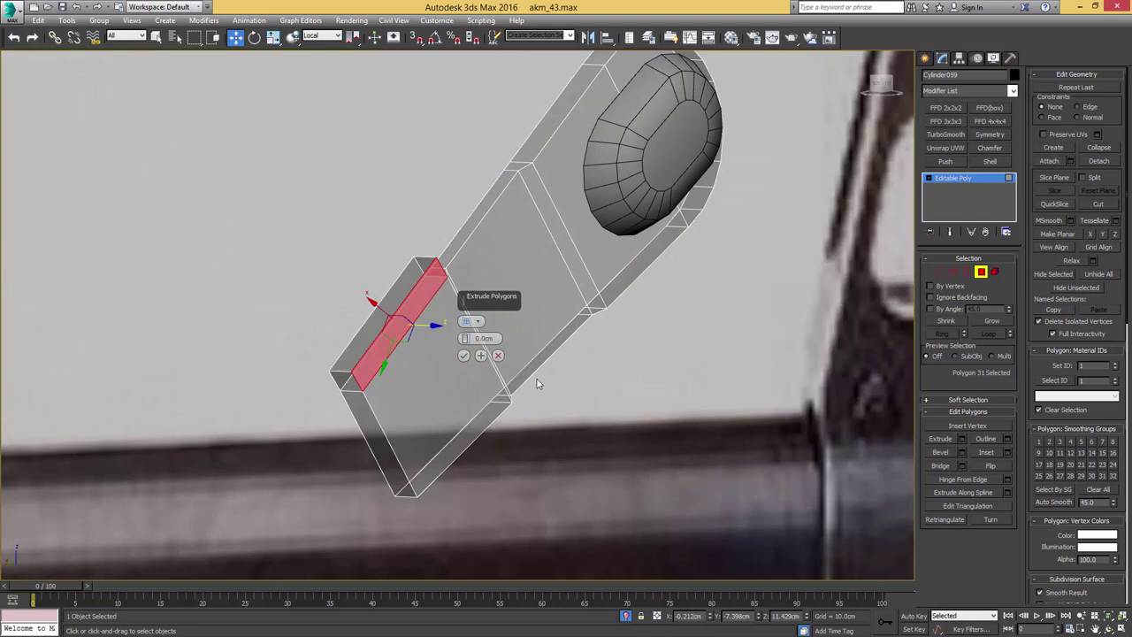
drag(466, 339, 550, 284)
click(463, 355)
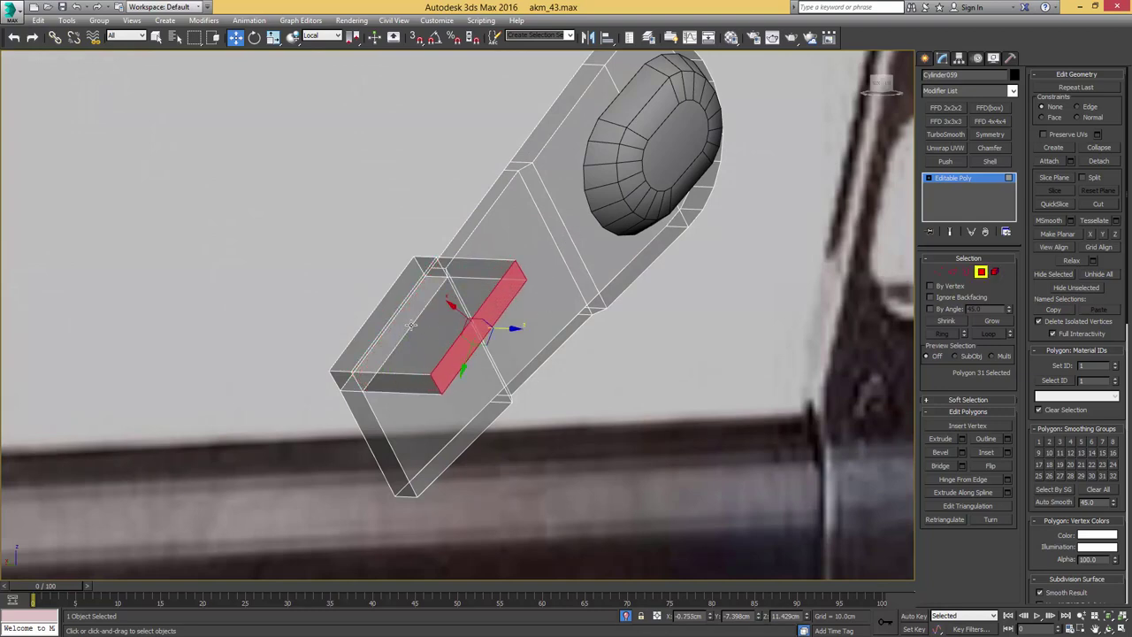
- Cap the open border on the back of the lever plate
alt+middle_drag(465, 357, 401, 404)
key(3)
click(462, 357)
key(alt+p)
- Target Weld the small side vertices at the lever's bends and connect opposite vertices across its back face
key(1)
key(q)
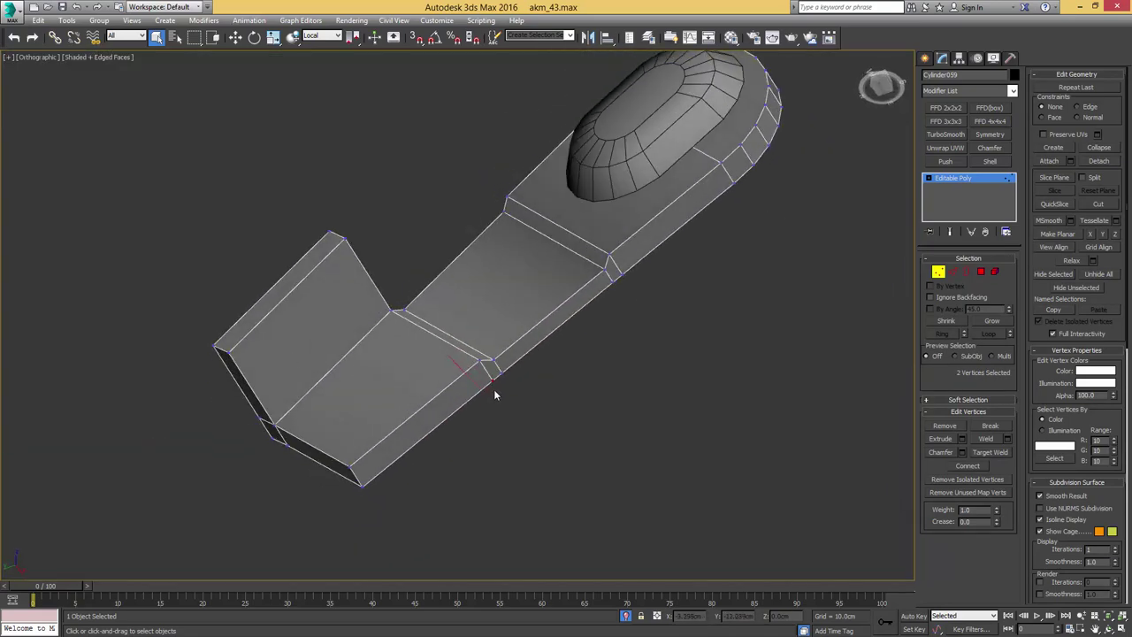
key(ctrl+w)
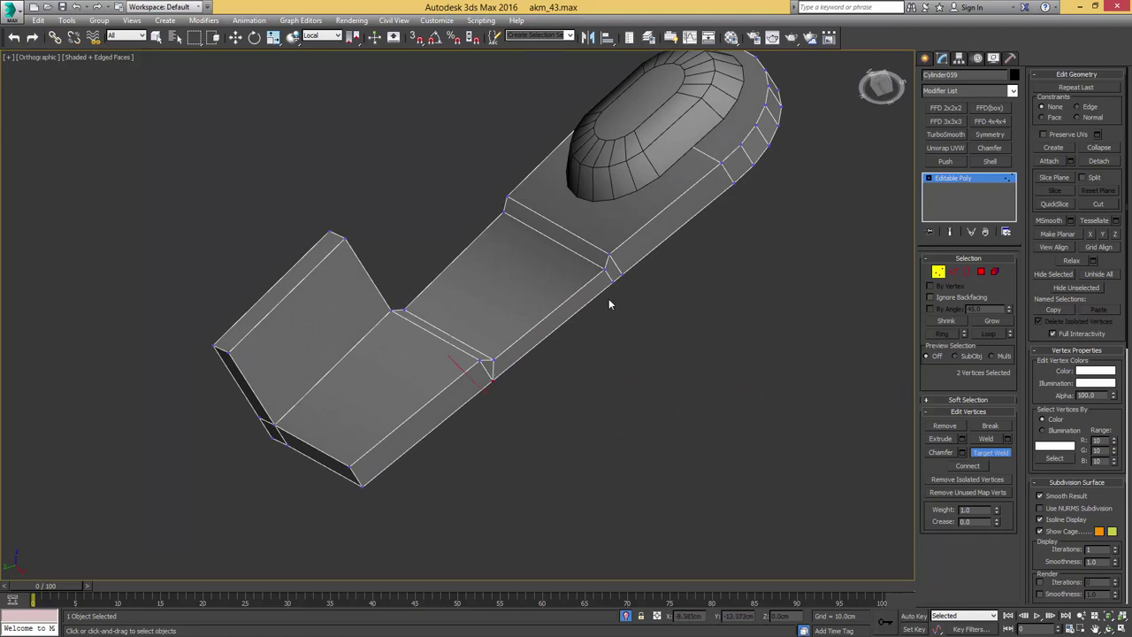
alt+middle_drag(630, 283, 717, 347)
alt+middle_drag(567, 324, 615, 394)
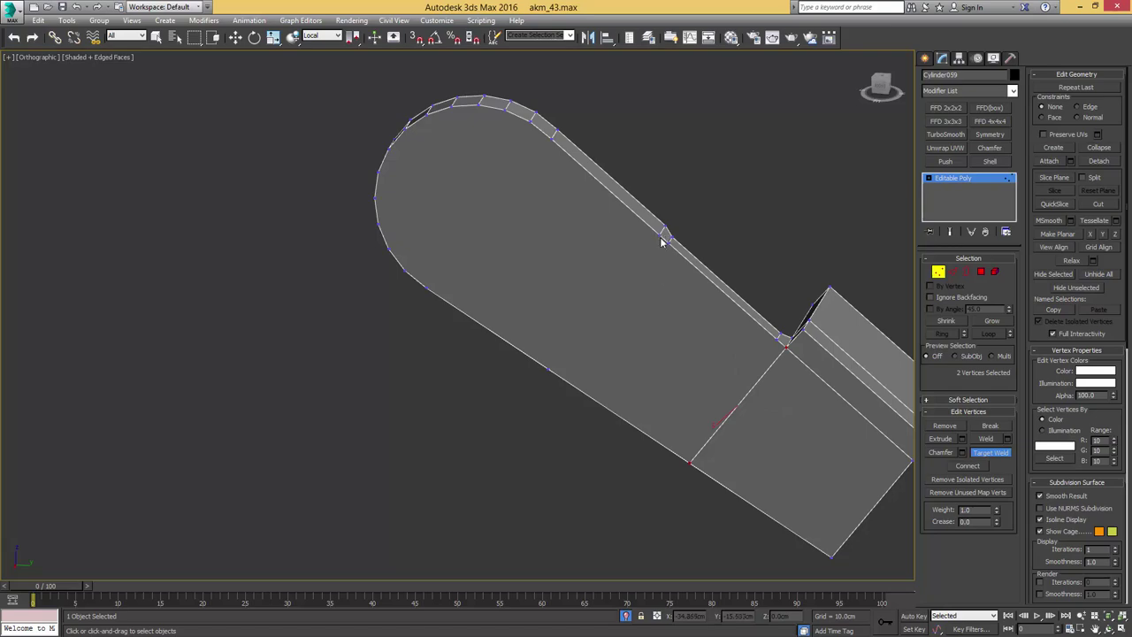
mouse_move(674, 254)
alt+middle_down()
mouse_move(634, 275)
mouse_move(530, 256)
mouse_move(546, 267)
mouse_move(710, 273)
mouse_move(669, 264)
alt+middle_up()
right_click(670, 265)
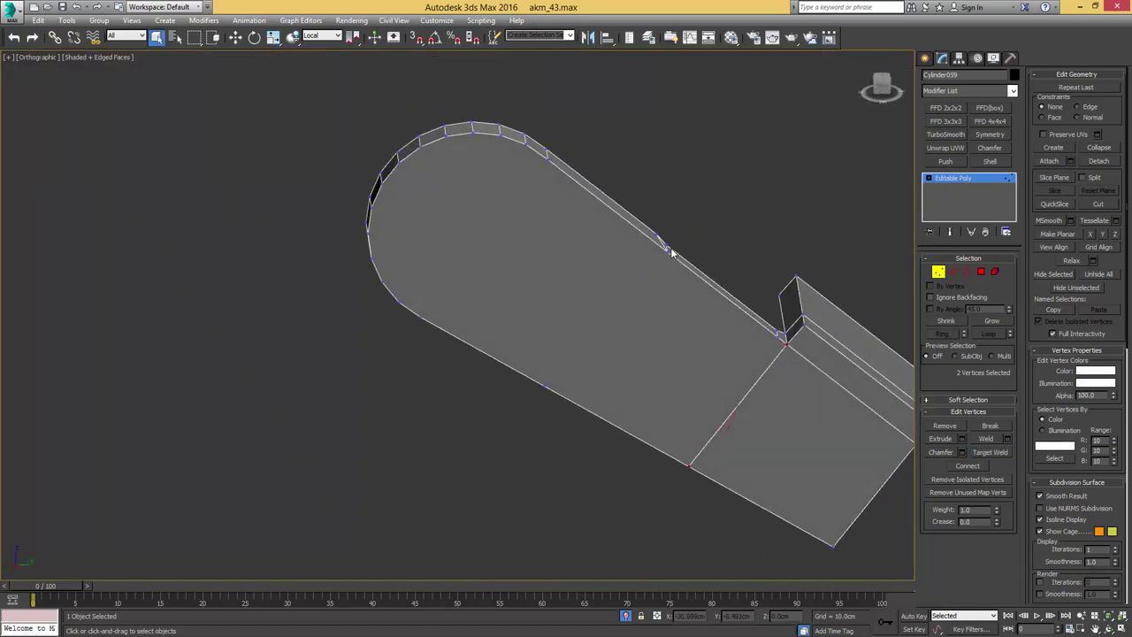
alt+middle_drag(646, 325, 554, 390)
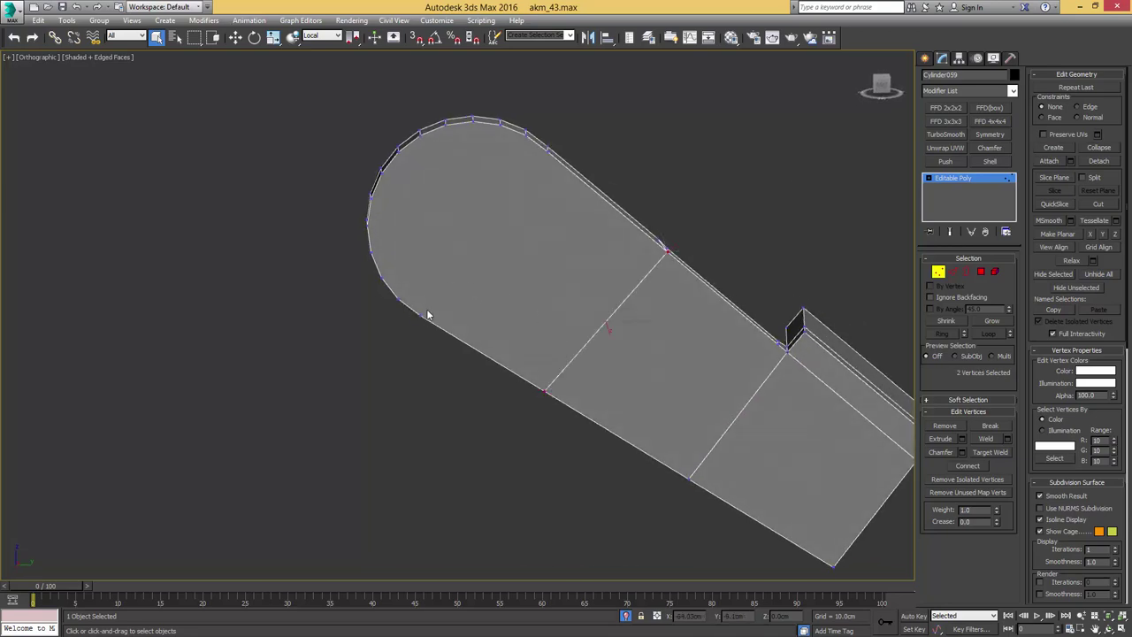
alt+middle_drag(555, 162, 722, 367)
- Select two redundant edges running along the base of the thumb tab and remove them
key(2)
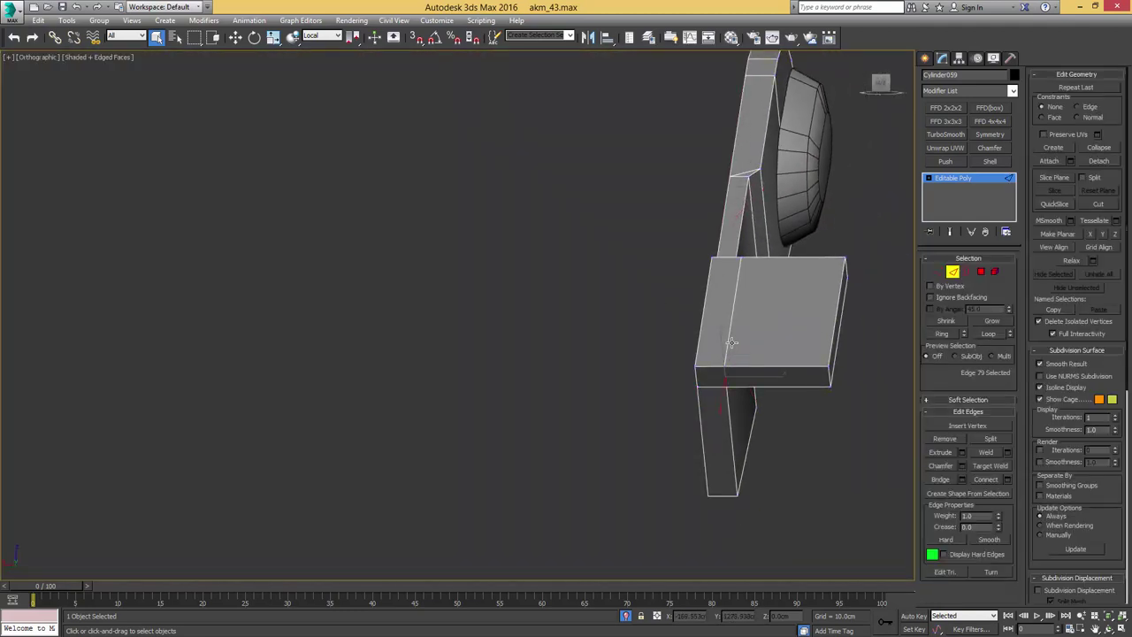
ctrl+click(731, 341)
alt+middle_drag(731, 336, 676, 339)
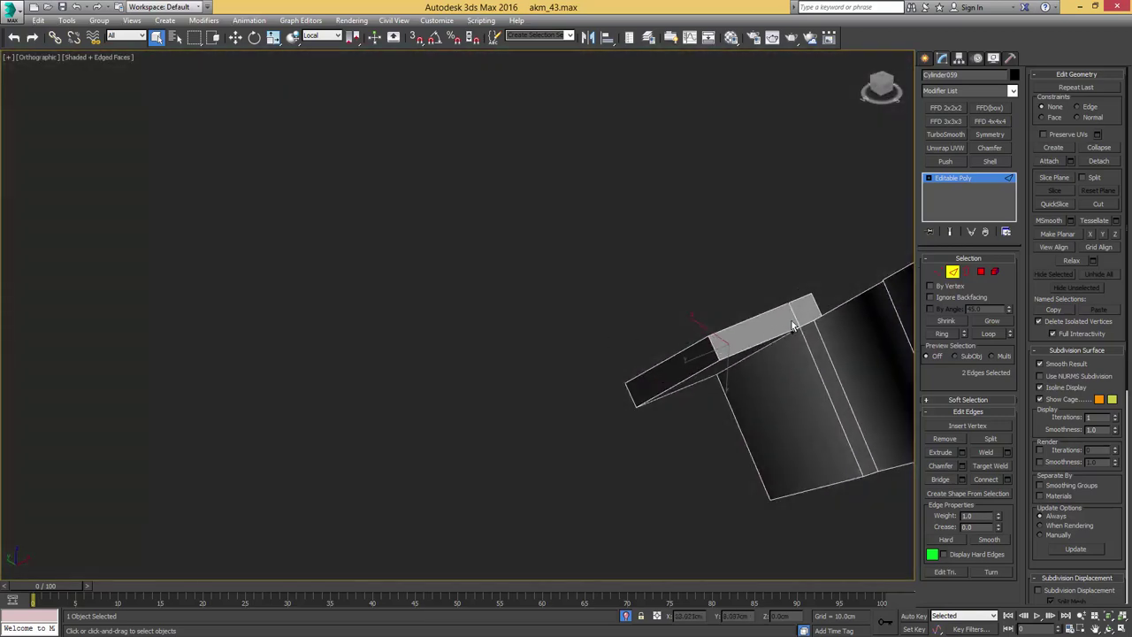
alt+middle_drag(794, 315, 916, 269)
key(ctrl+BackSpace)
scroll(753, 325, down, 2)
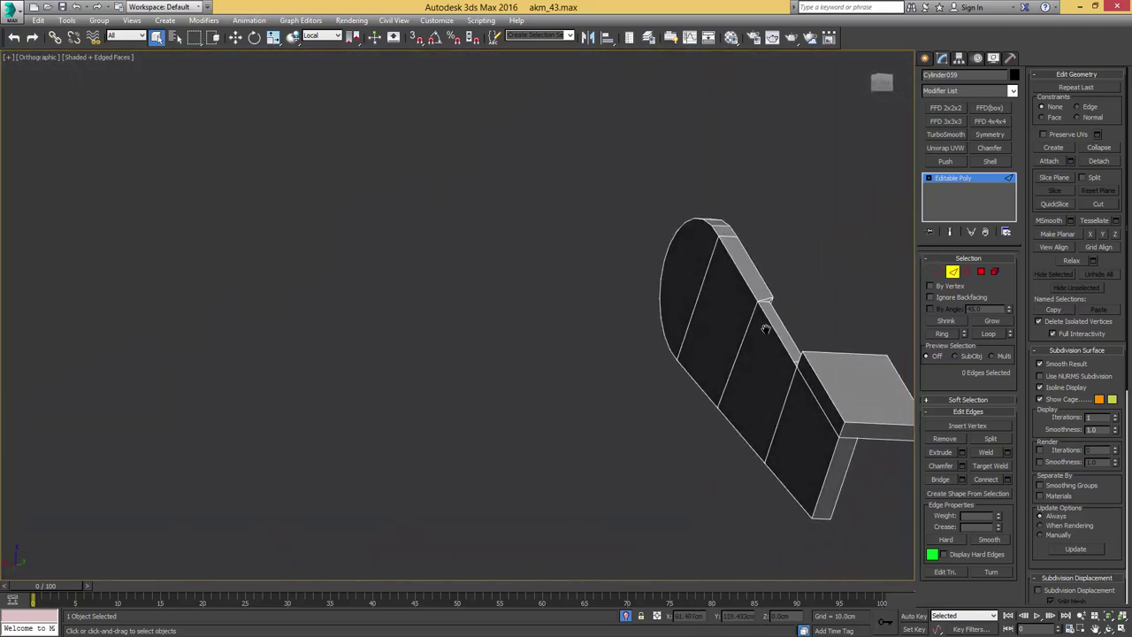
- Connect the two corner vertices diagonally at the thumb tab's fold and remove the leftover edges beside them
middle_drag(852, 427, 780, 365)
scroll(781, 365, up, 3)
key(1)
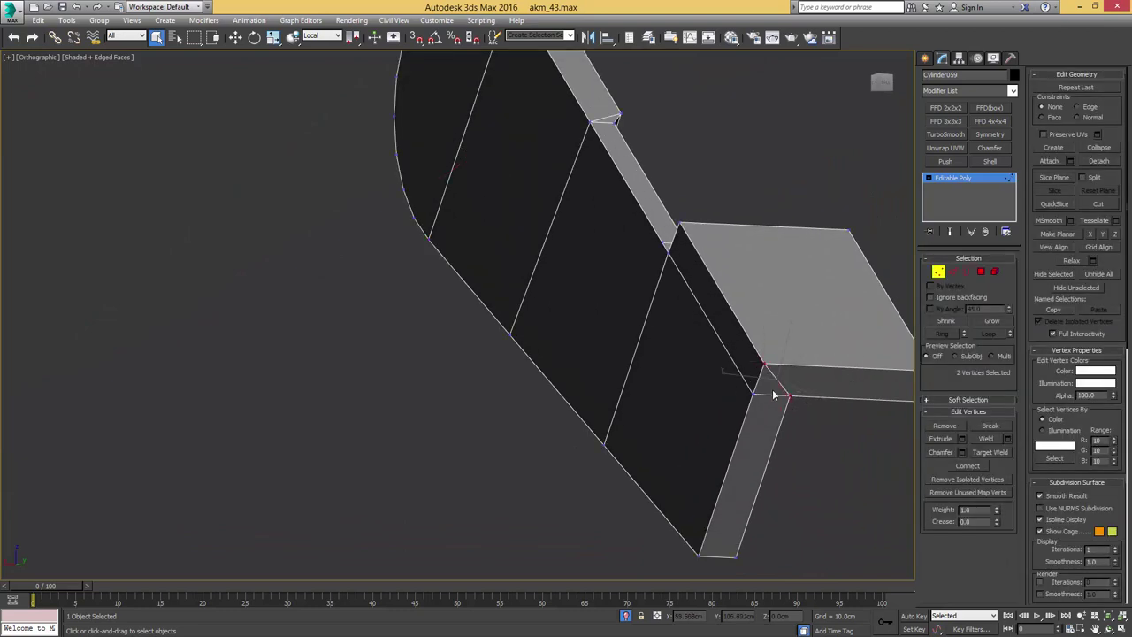
key(2)
click(767, 397)
ctrl+click(741, 382)
alt+middle_drag(733, 362, 609, 274)
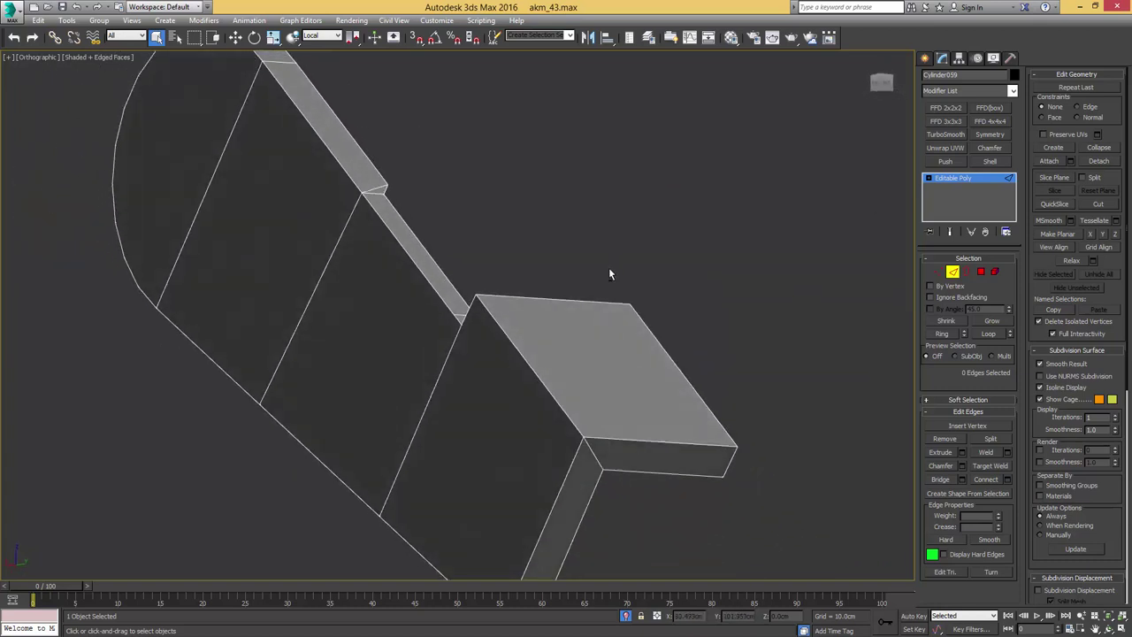
- Round the outer fold edge of the thumb tab with a three-segment chamfer
click(570, 417)
key(ctrl+shift+c)
alt+middle_drag(574, 424, 563, 396)
drag(563, 395, 588, 396)
- Connect the bend vertex beside the thumb tab to the opposite end corner across the lever's back face
alt+middle_drag(570, 395, 667, 463)
scroll(486, 403, up, 4)
key(1)
key(1)
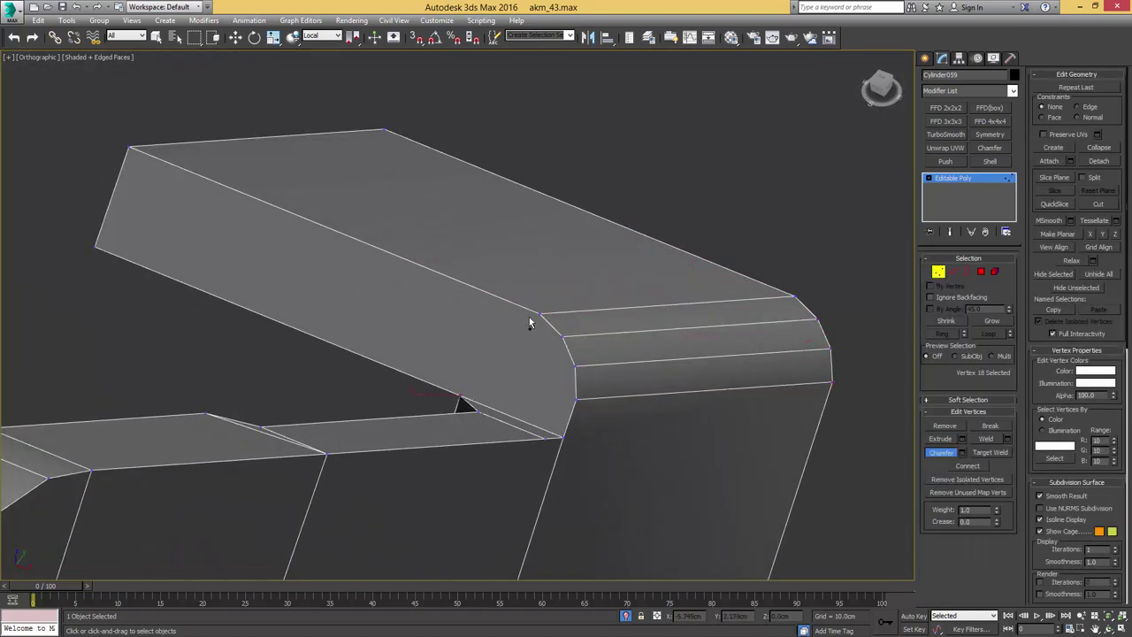
alt+middle_drag(593, 396, 480, 389)
scroll(540, 407, down, 5)
alt+middle_drag(551, 344, 643, 348)
key(ctrl+shift+e)
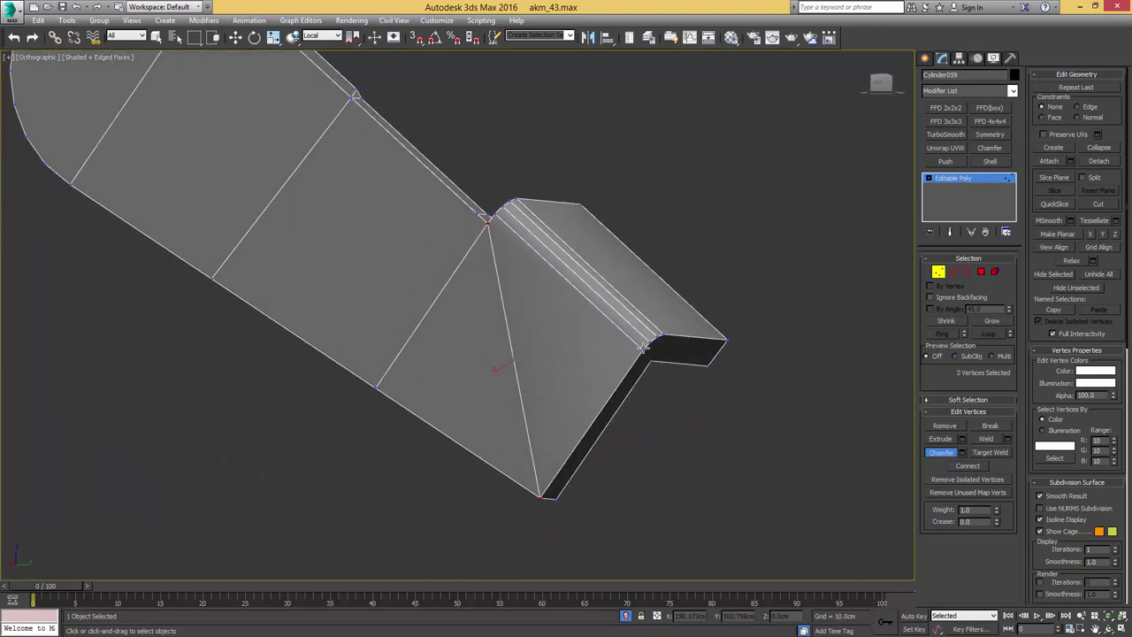
- Undo the diagonal across the lever's back face and connect the bend vertex to the far end of the thumb tab's fold instead
key(ctrl+z)
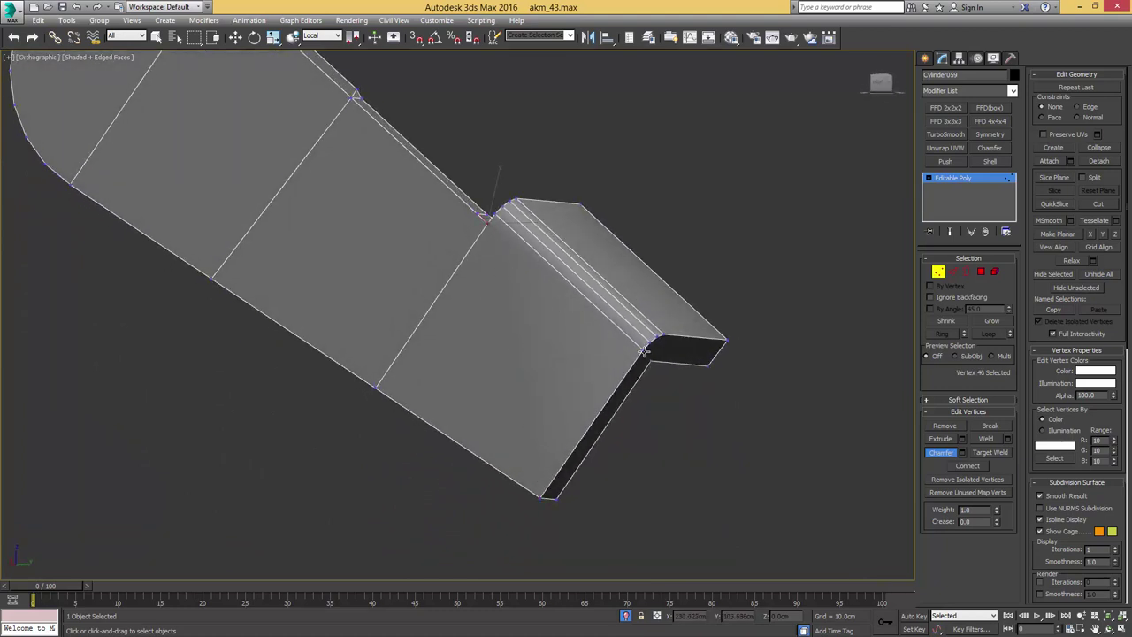
key(ctrl+shift+e)
alt+middle_drag(575, 321, 602, 385)
key(1)
key(w)
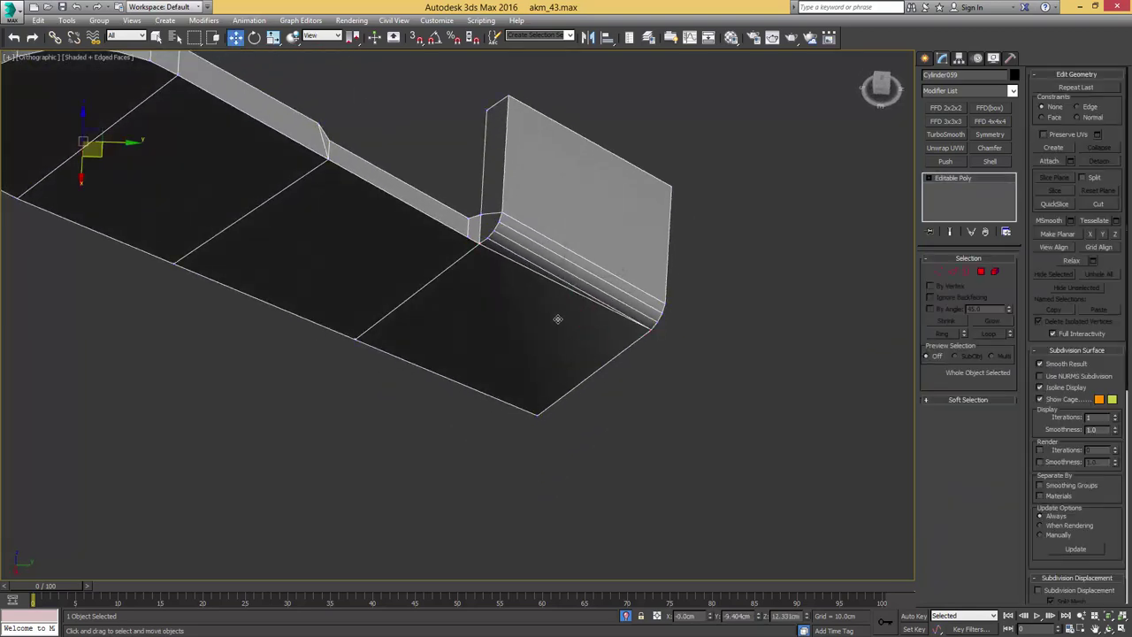
- Connect the inner and outer fold vertices across the lever's narrow side face below the thumb tab
scroll(558, 318, down, 3)
alt+middle_drag(582, 320, 559, 290)
scroll(558, 290, up, 3)
key(1)
click(476, 312)
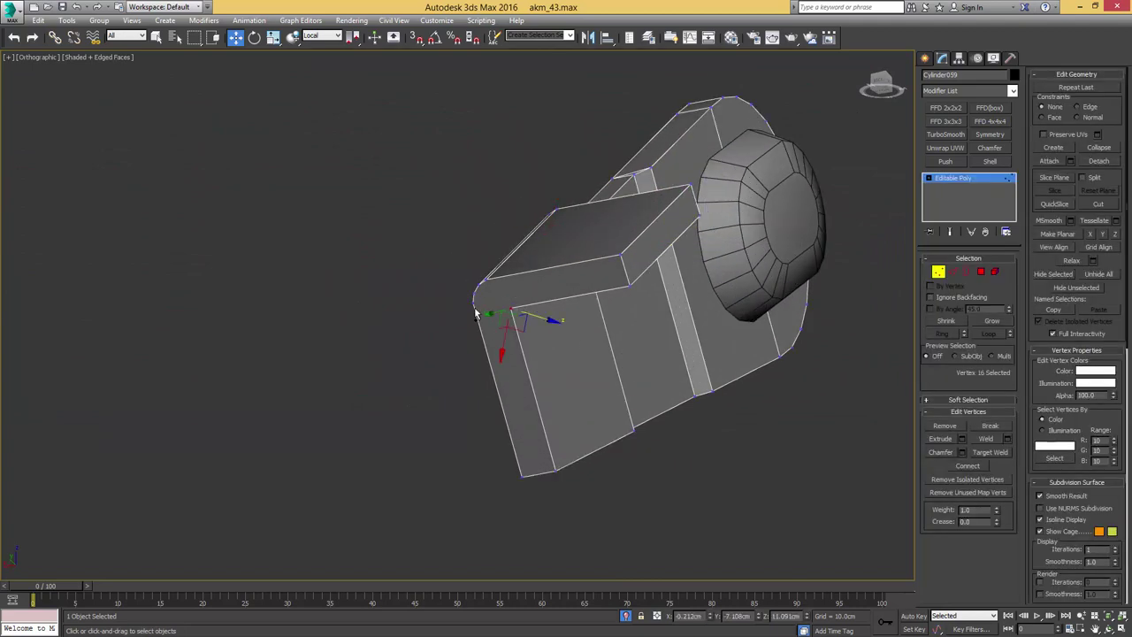
click(476, 302)
click(512, 311)
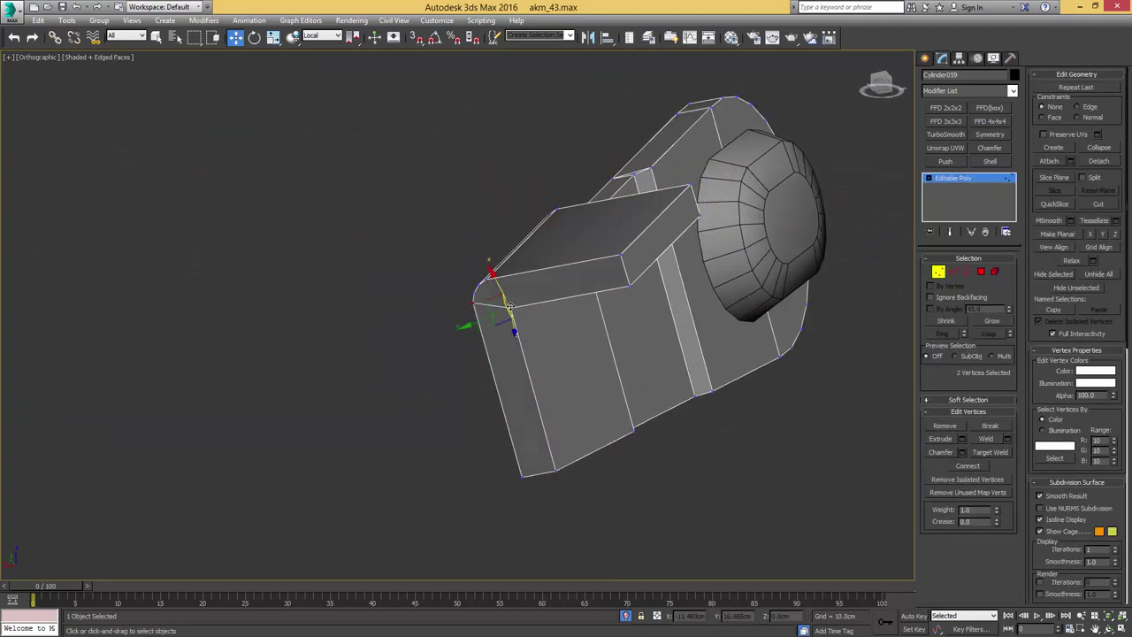
alt+middle_drag(512, 318, 518, 397)
- Chamfer the lever's outer corner edge opposite the thumb tab, chamfering the resulting edges again to round it
key(2)
key(q)
key(ctrl+shift+c)
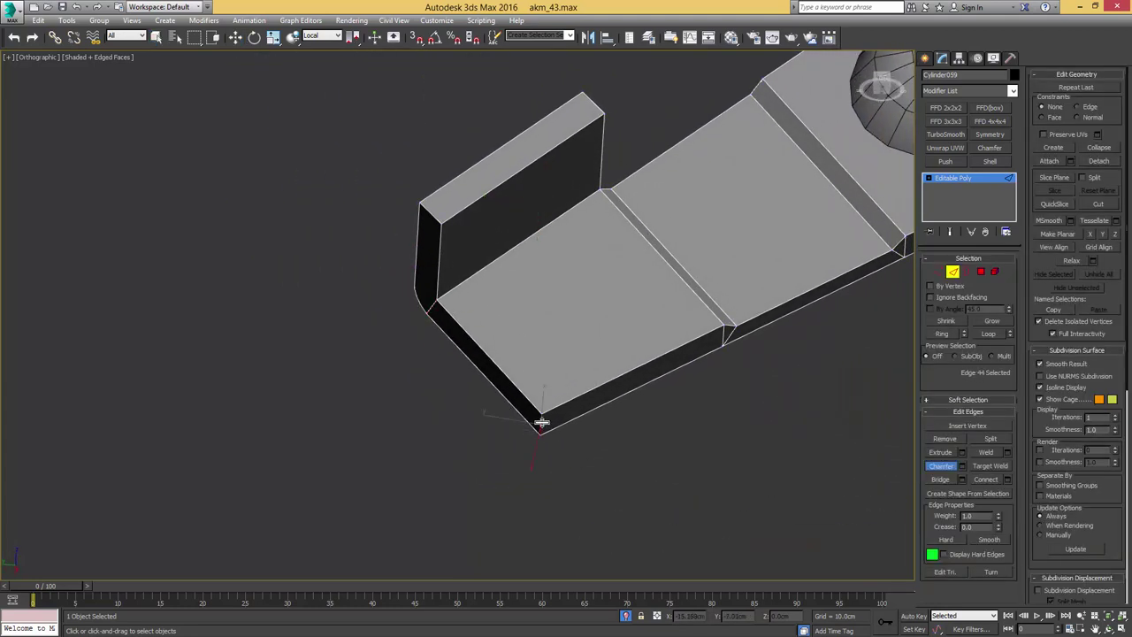
drag(542, 423, 554, 417)
key(q)
click(542, 428)
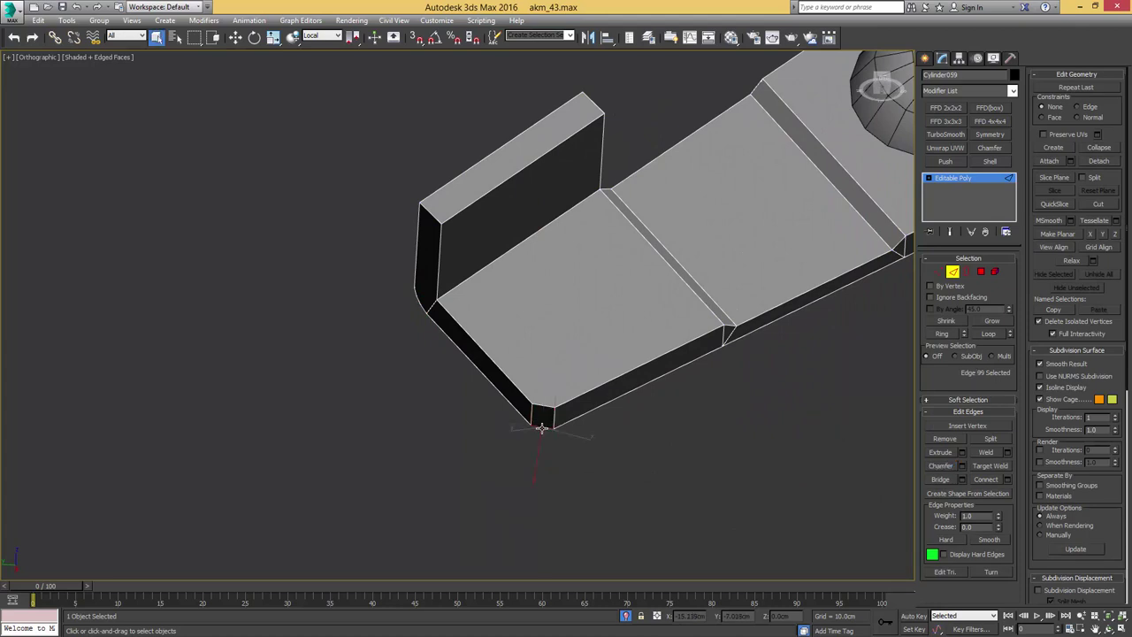
click(669, 37)
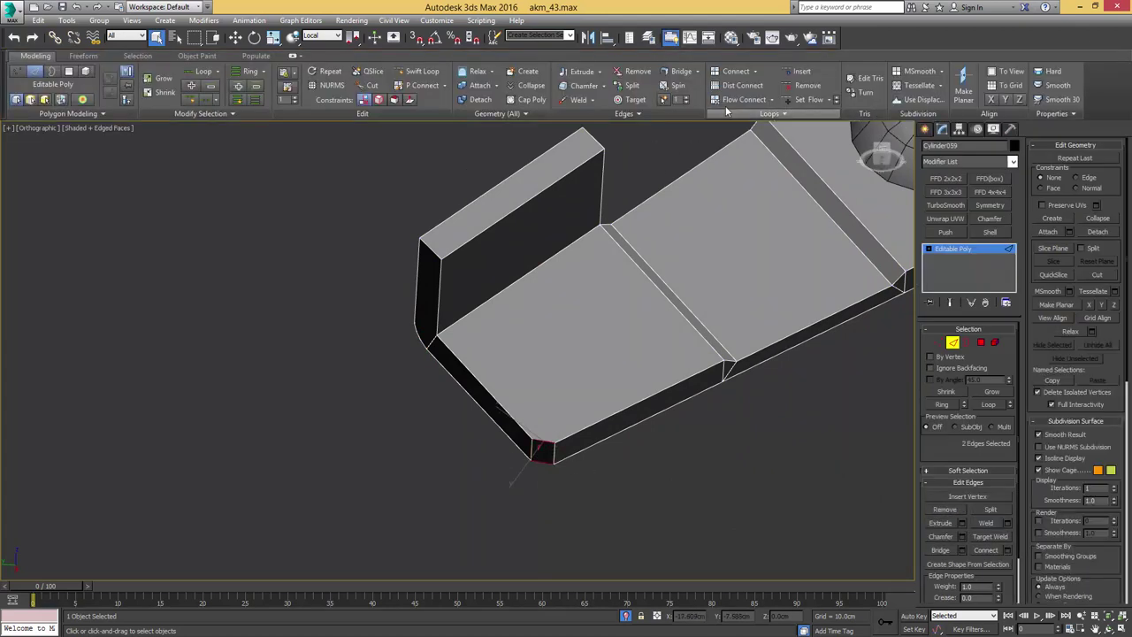
key(2)
alt+middle_drag(666, 236, 658, 307)
- Round the two free corners of the thumb tab by chamfering their short edges twice
key(2)
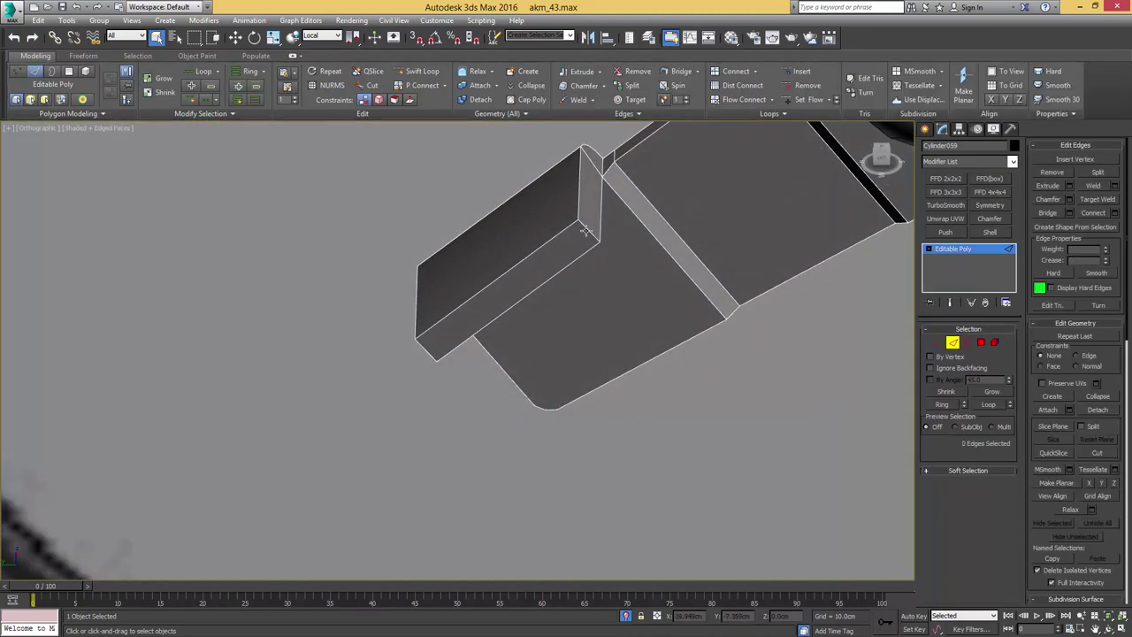
alt+middle_drag(567, 257, 496, 379)
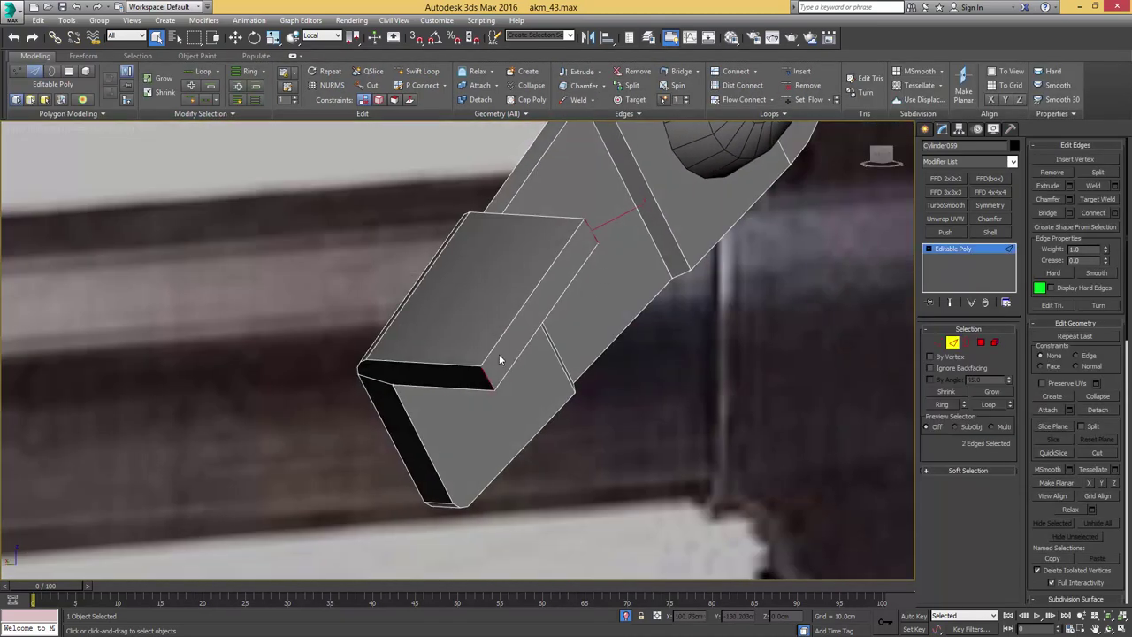
key(ctrl+shift+c)
drag(485, 378, 500, 368)
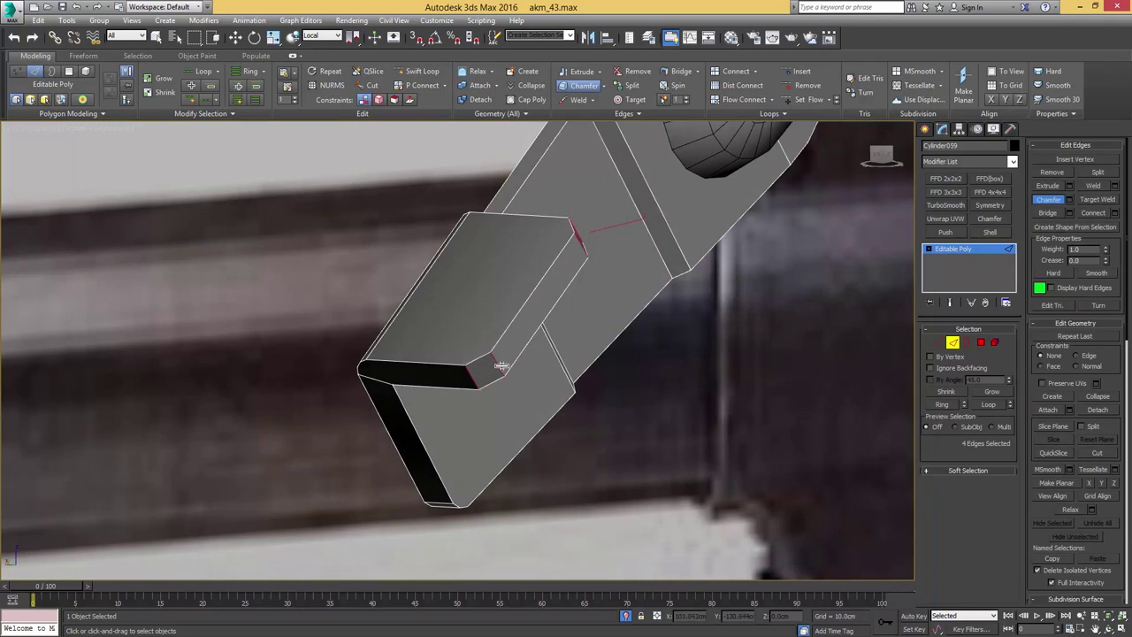
drag(500, 368, 503, 361)
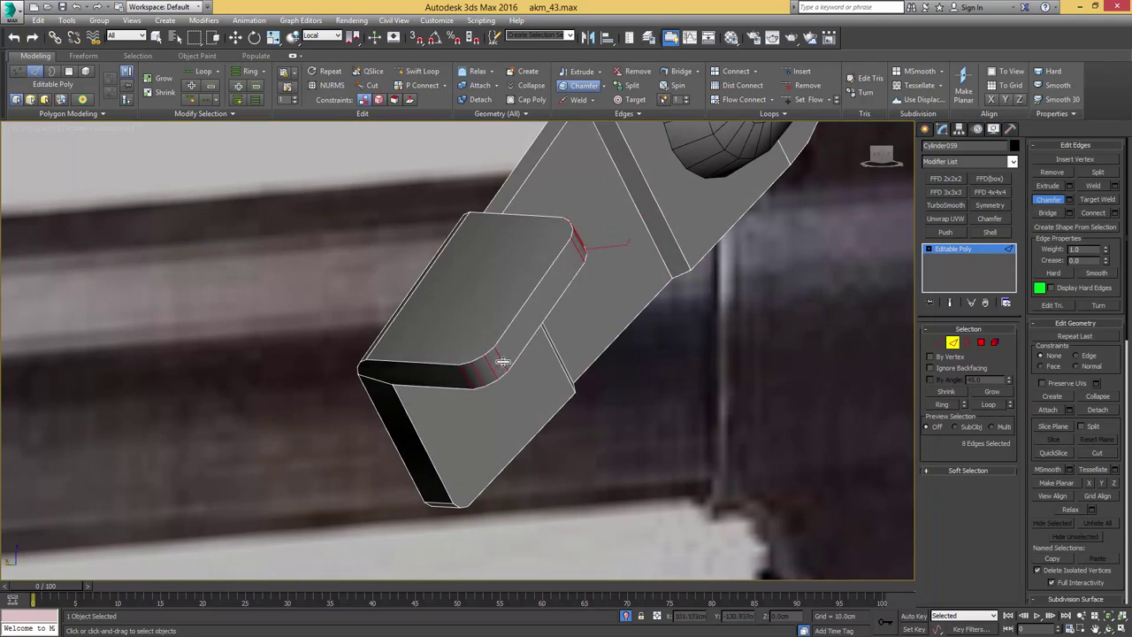
- Exit the lever's isolation and show the full rifle in the left view over the reference photo
scroll(534, 360, down, 3)
key(2)
alt+middle_drag(537, 359, 489, 381)
key(l)
key(alt+q)
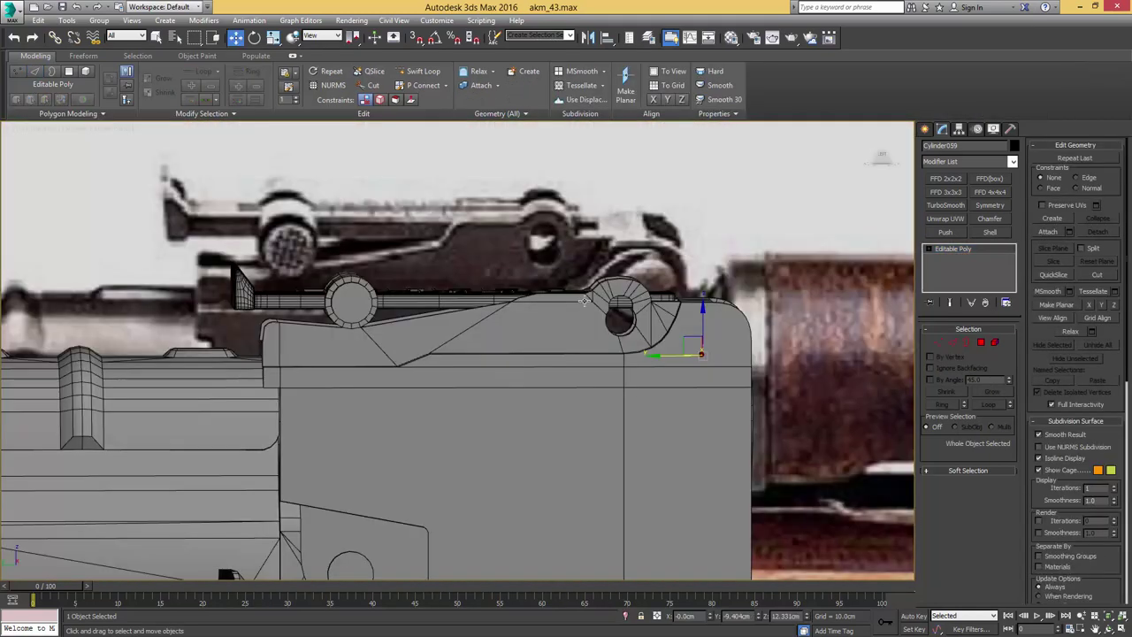
click(674, 36)
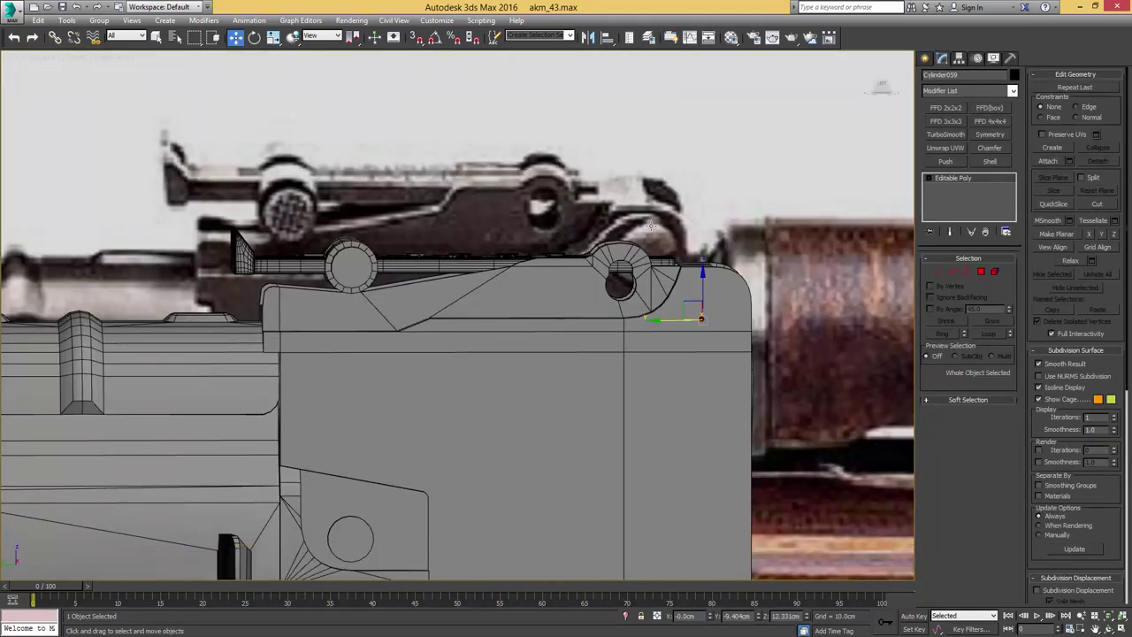
- Select the locking lever together with its oval button and move both outward along X onto the rear sight base's outer side face
alt+middle_drag(663, 239, 669, 246)
key(F3)
alt+middle_drag(705, 324, 718, 351)
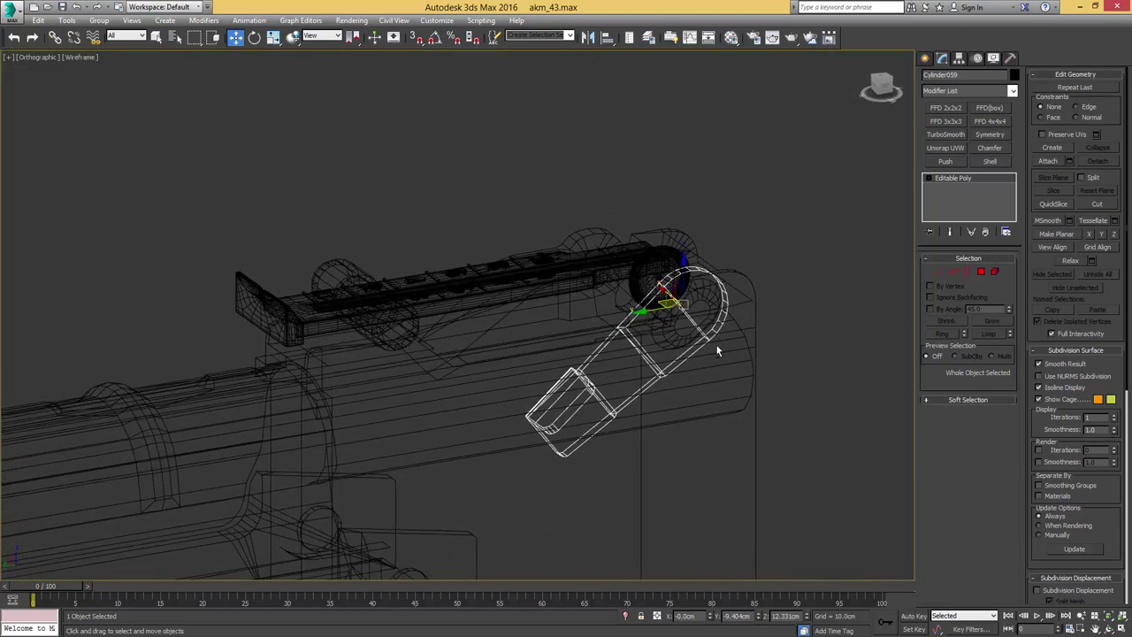
click(679, 336)
key(ctrl+z)
scroll(670, 343, up, 5)
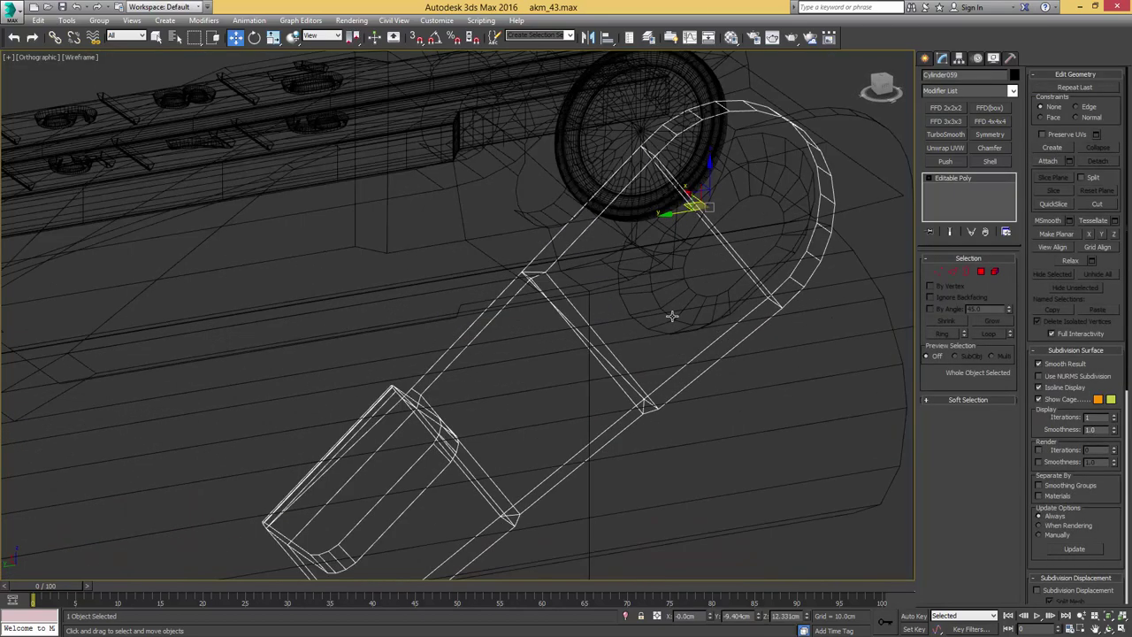
ctrl+click(661, 306)
scroll(660, 305, down, 5)
key(F3)
alt+middle_drag(672, 290, 686, 300)
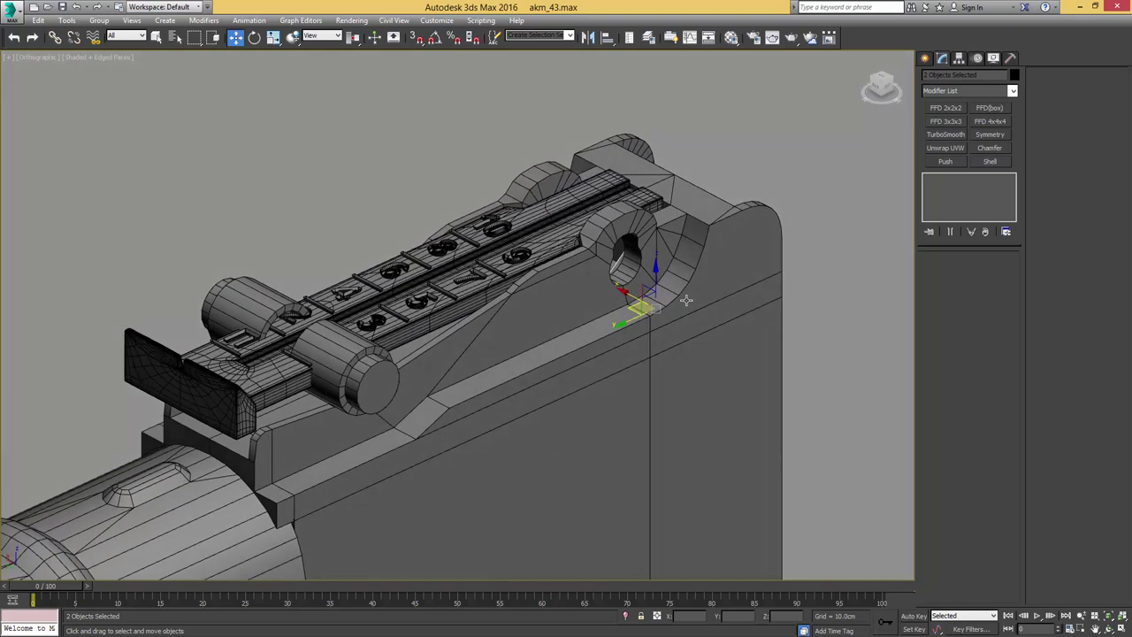
mouse_move(627, 291)
mouse_down()
mouse_move(695, 299)
mouse_move(683, 327)
mouse_move(698, 322)
mouse_move(689, 309)
mouse_up()
key(F4)
scroll(689, 308, down, 2)
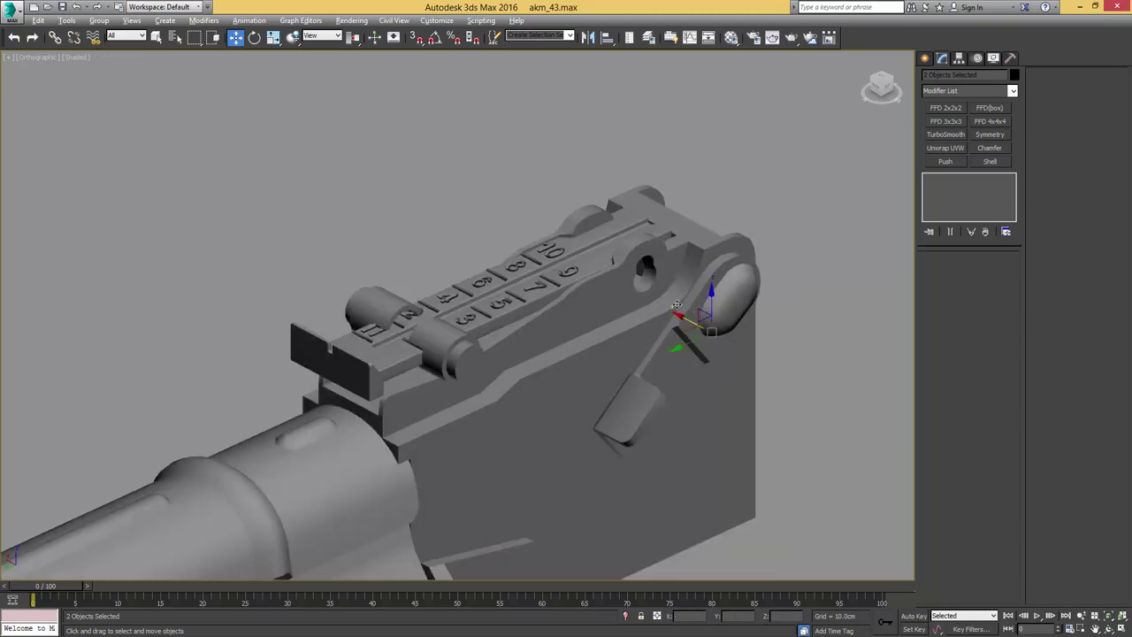
alt+middle_drag(689, 309, 627, 281)
scroll(627, 281, down, 4)
key(F4)
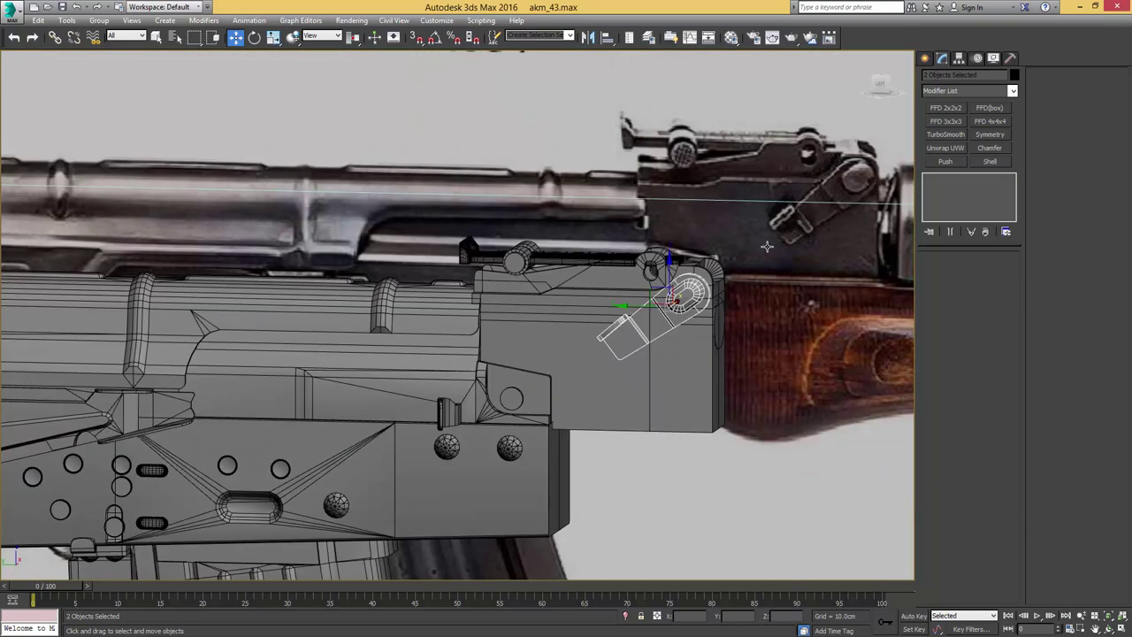
- Draw a 12-sided cylinder of about 0.159 cm radius and 0.27 cm height inside the rear sight ear's hole
scroll(757, 299, up, 8)
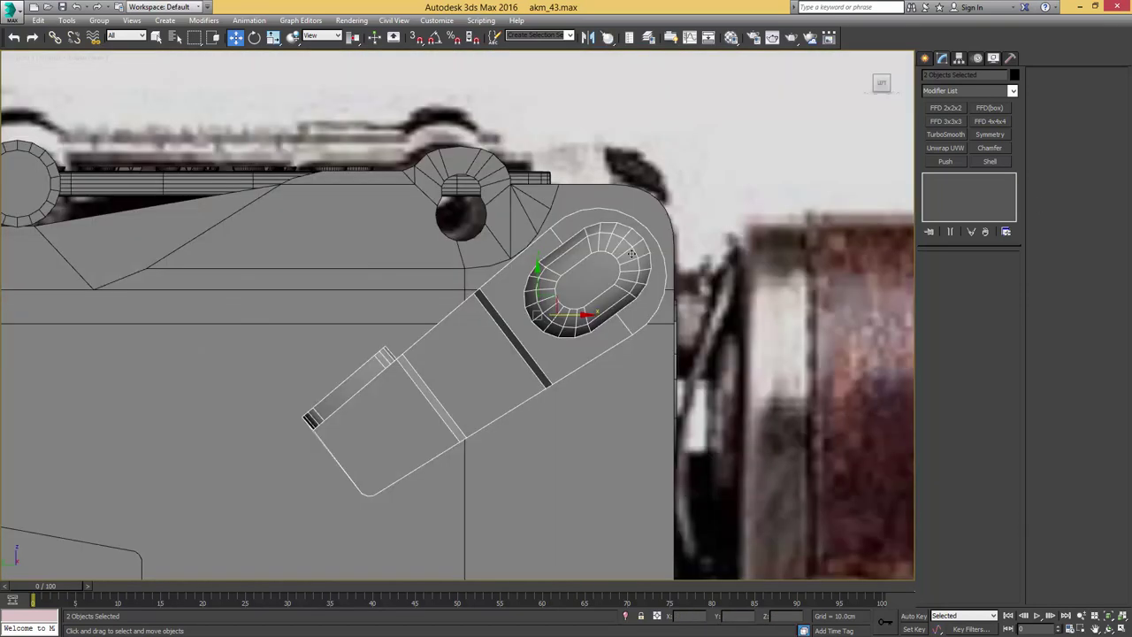
right_click(564, 237)
click(579, 216)
key(F3)
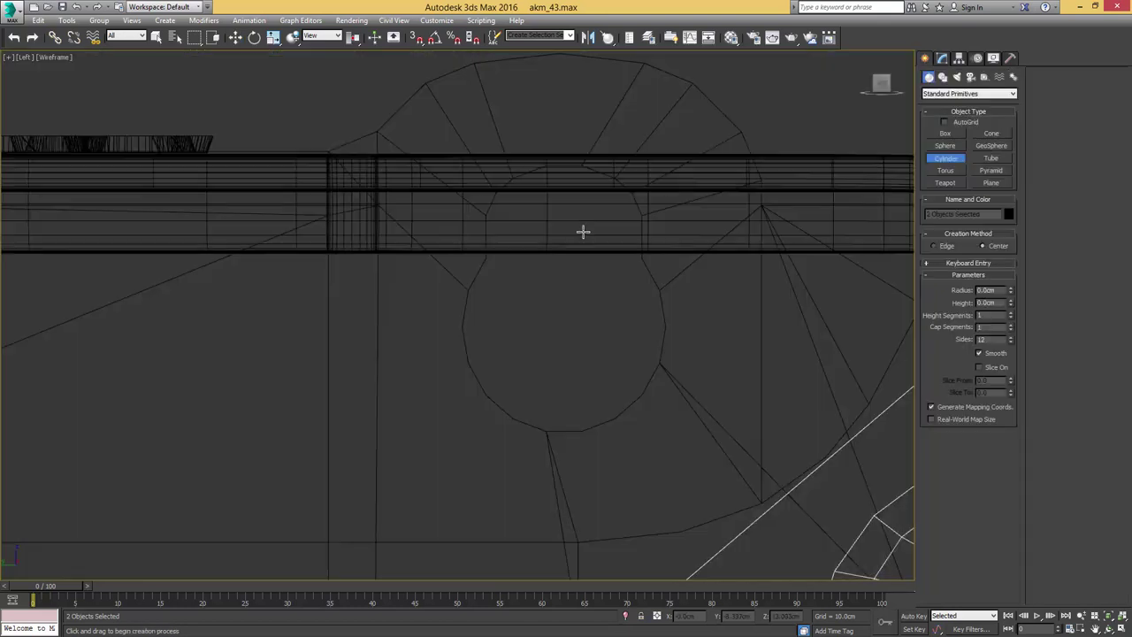
middle_drag(624, 242, 657, 276)
drag(592, 295, 624, 224)
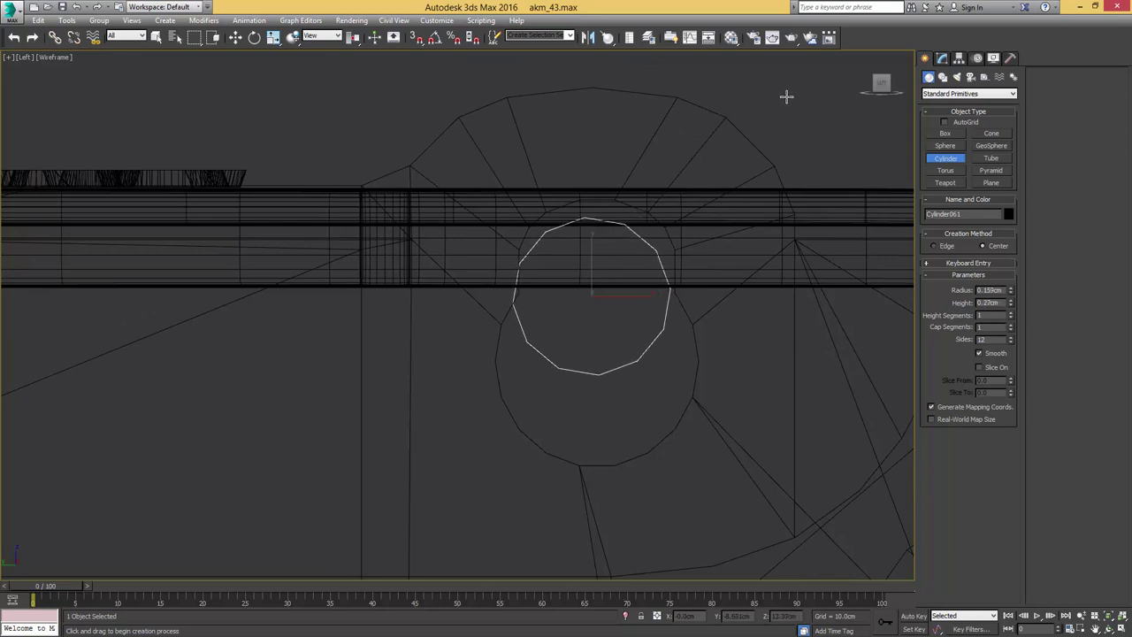
- Rotate the cylinder and fit it to the upper arc of the rear sight ear's hole
key(e)
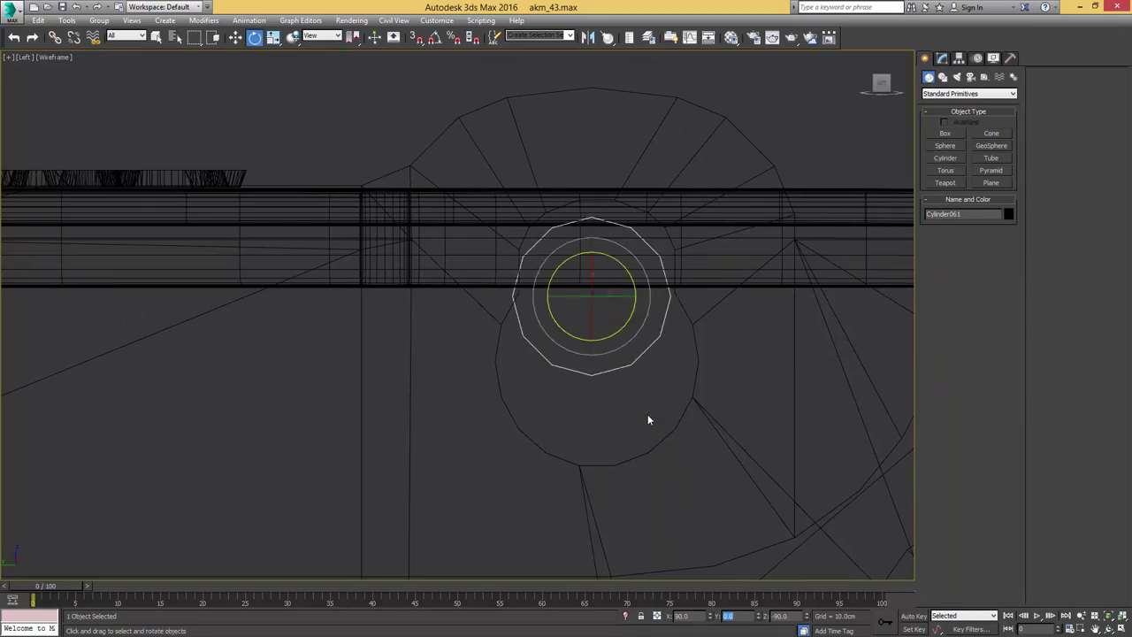
middle_drag(647, 414, 662, 491)
key(w)
mouse_move(627, 351)
mouse_down()
mouse_move(628, 337)
mouse_move(658, 343)
mouse_up()
key(e)
key(F3)
key(w)
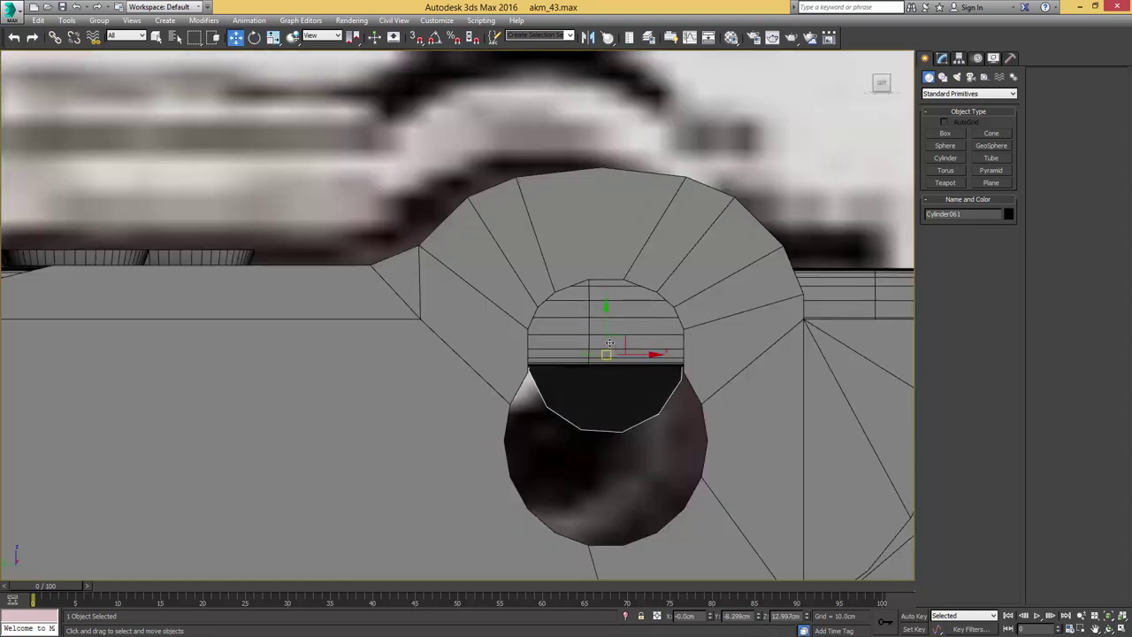
- Move the cylinder sideways along X toward the sight leaf's edge and select its inner cap polygon
alt+middle_drag(635, 344, 601, 365)
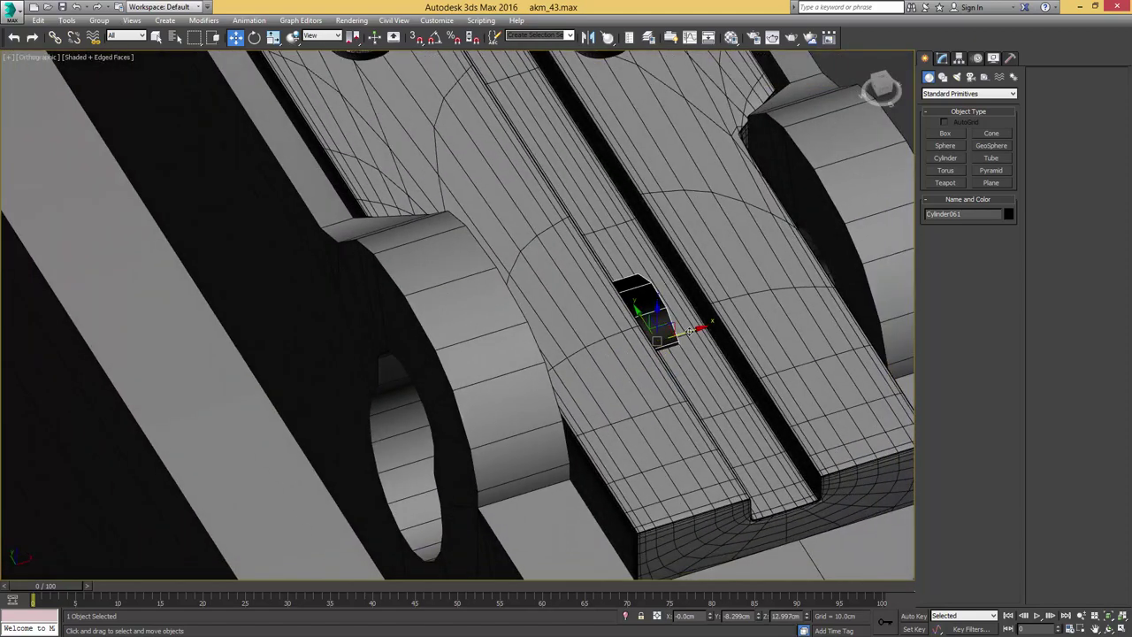
drag(689, 331, 610, 341)
key(F3)
alt+middle_drag(609, 341, 537, 325)
key(4)
click(577, 376)
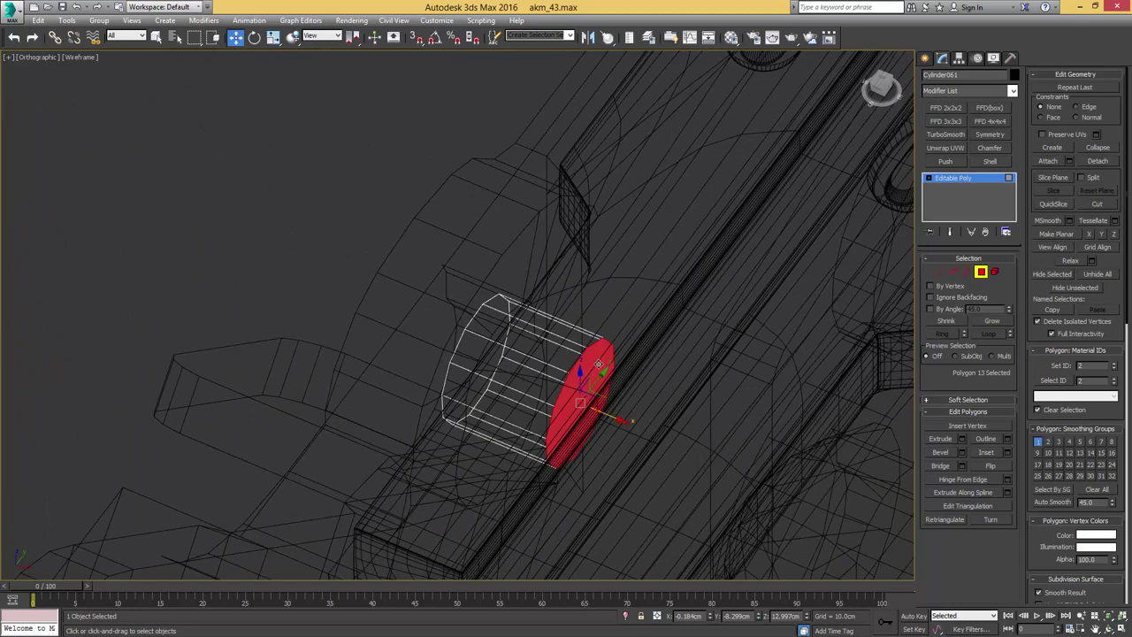
alt+middle_drag(598, 363, 644, 354)
key(4)
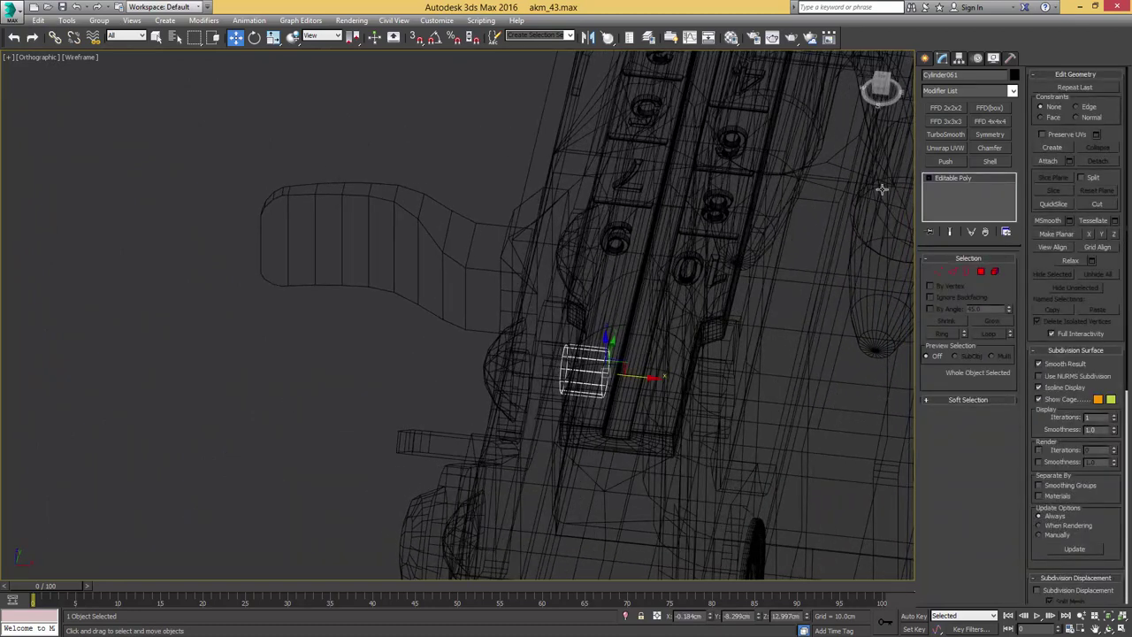
- Set the cylinder's pivot X position to 0 cm and mirror it across the X axis as a copy
click(958, 57)
click(967, 134)
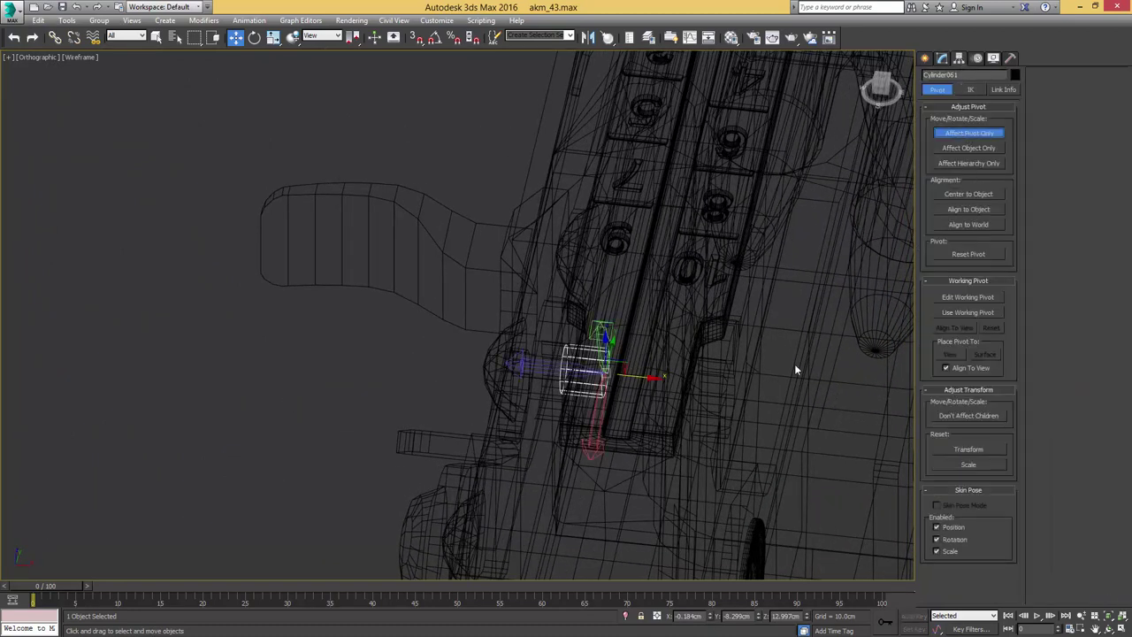
text(0)
key(Return)
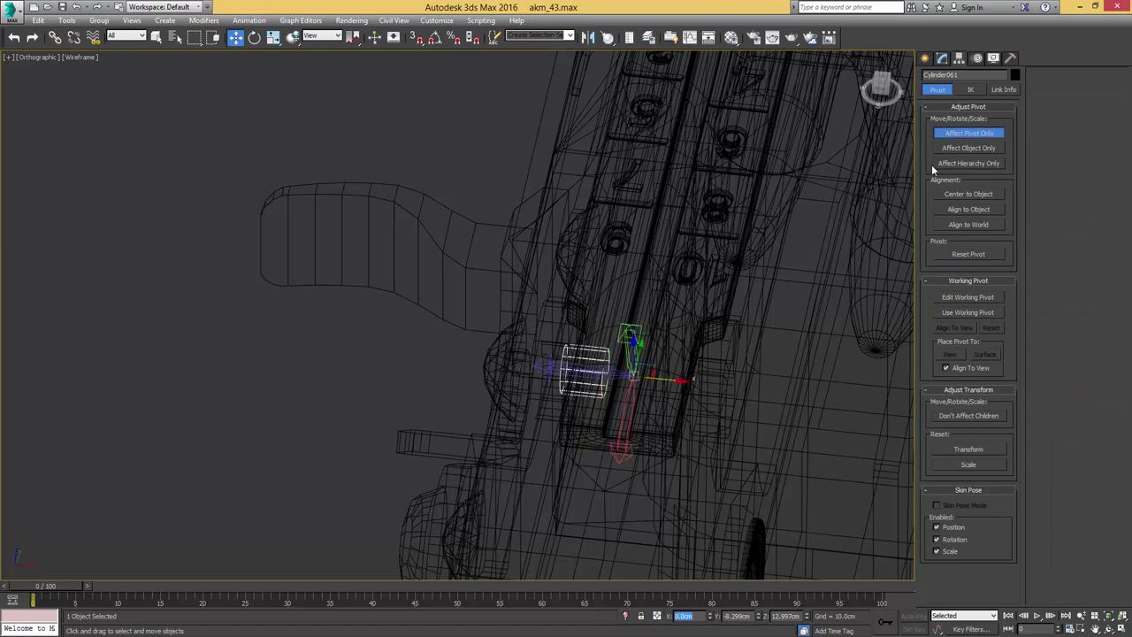
click(972, 136)
click(587, 38)
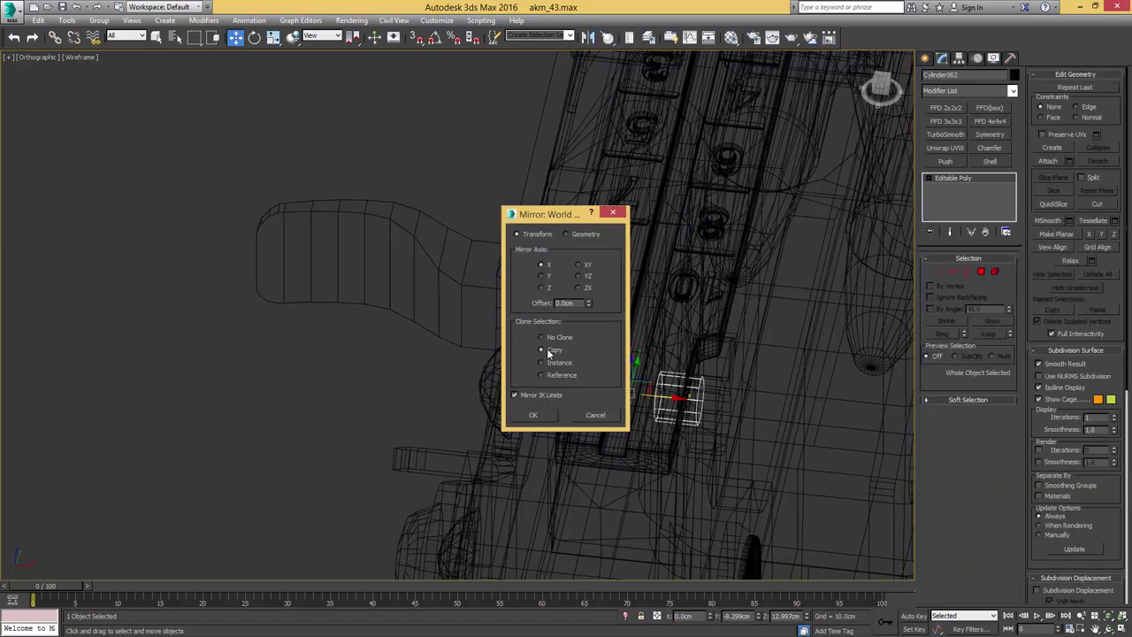
click(537, 416)
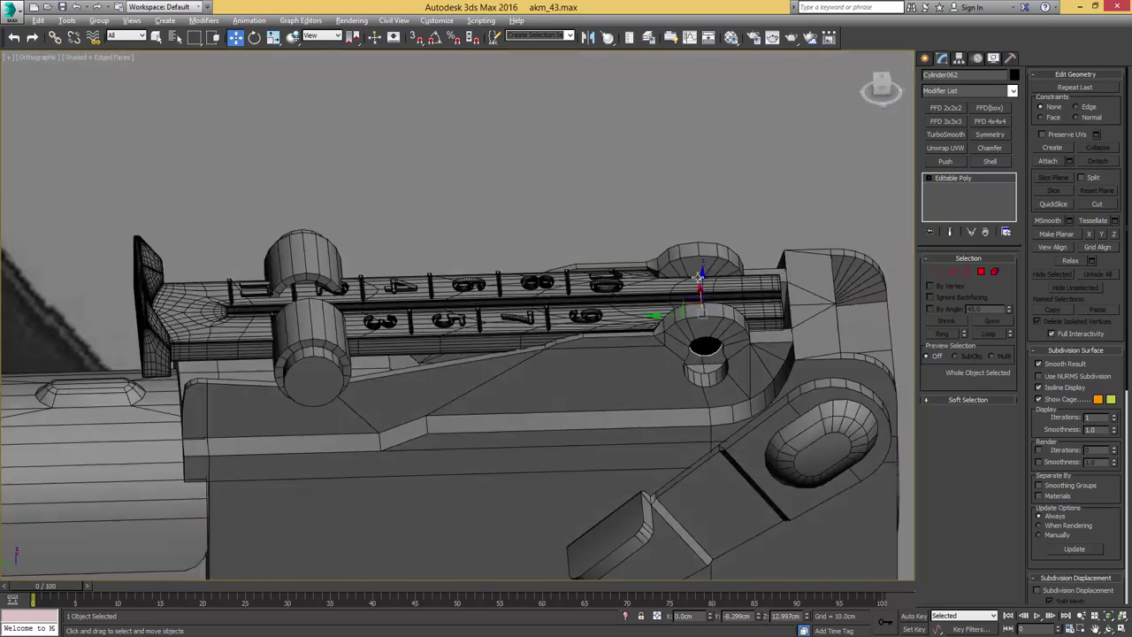
- Assign the 01 - Default material to the mirrored cylinder
key(w)
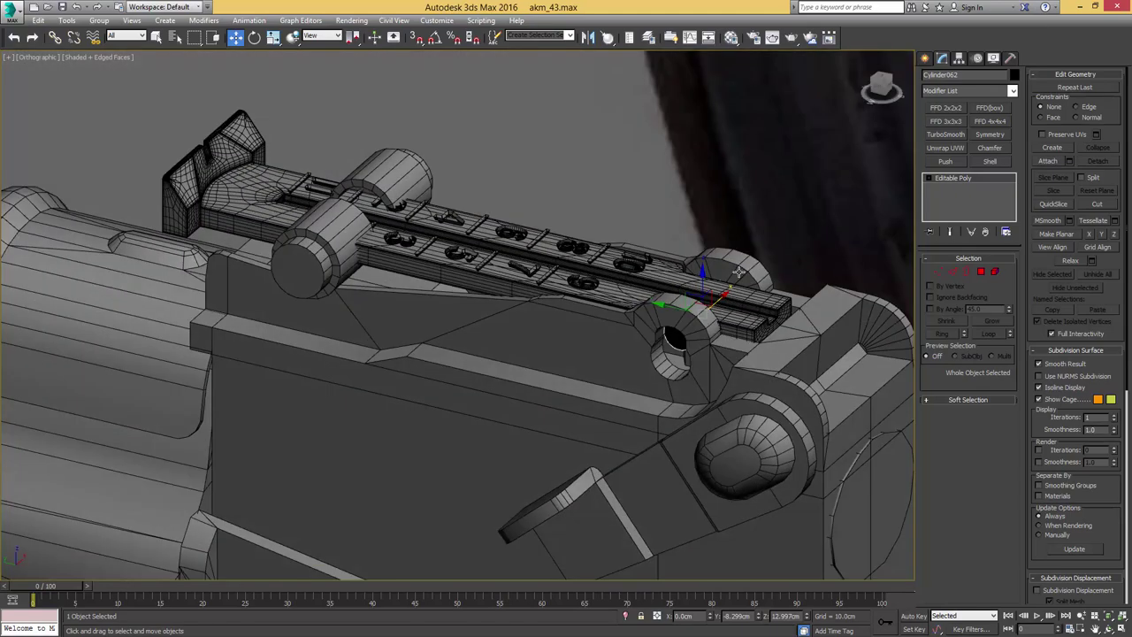
click(730, 37)
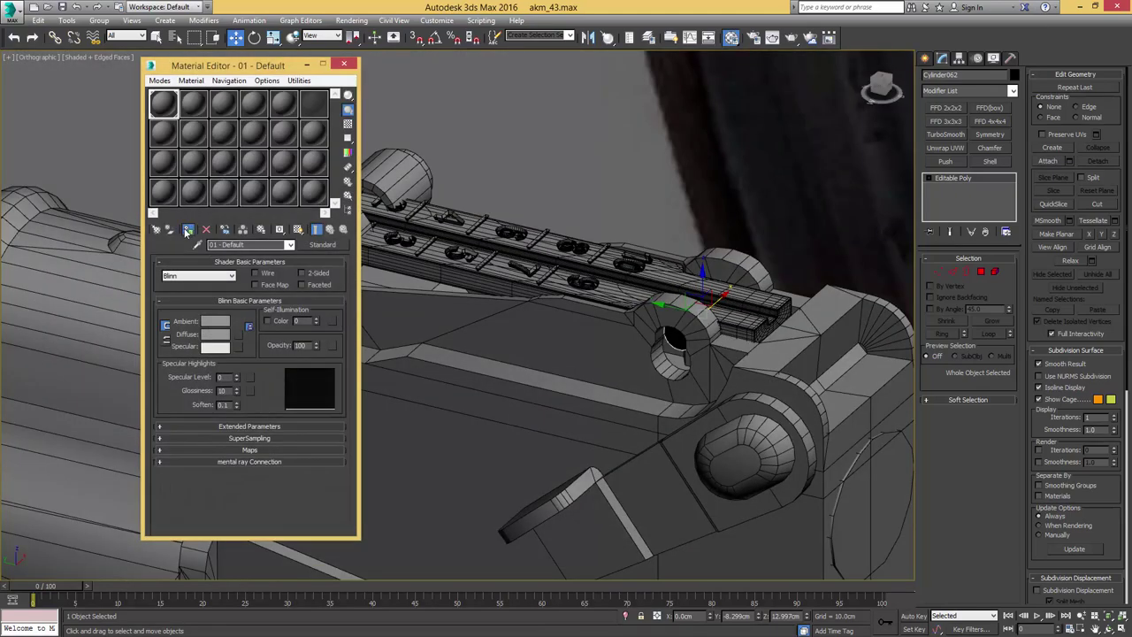
click(343, 63)
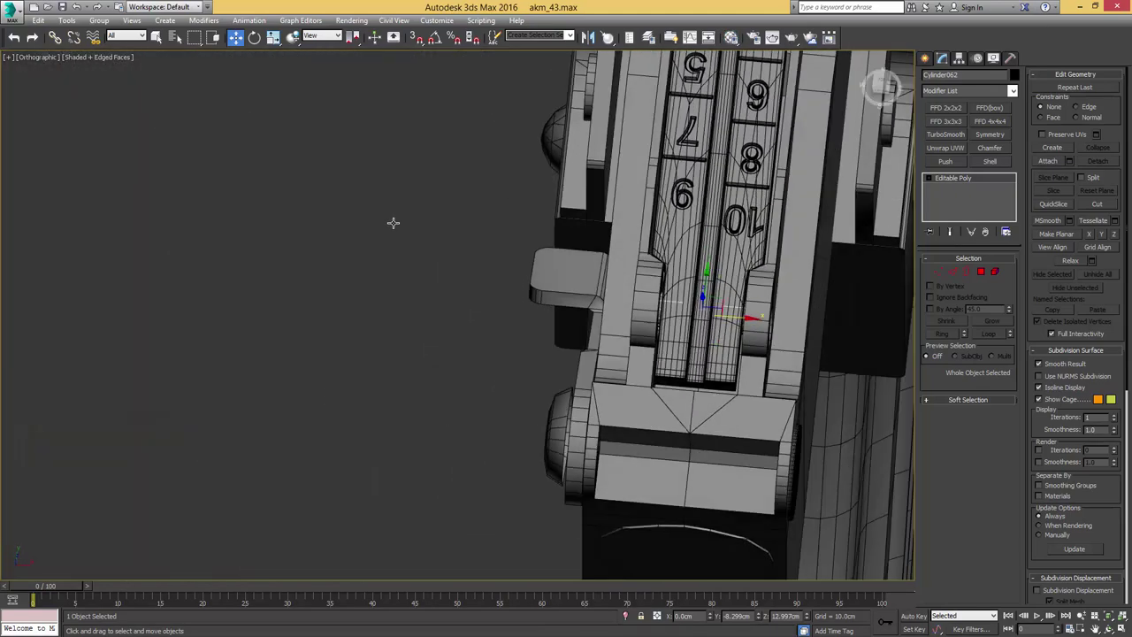
- Isolate the rear sight base with its Symmetry modifier turned off and go to its Editable Poly level
key(q)
click(656, 295)
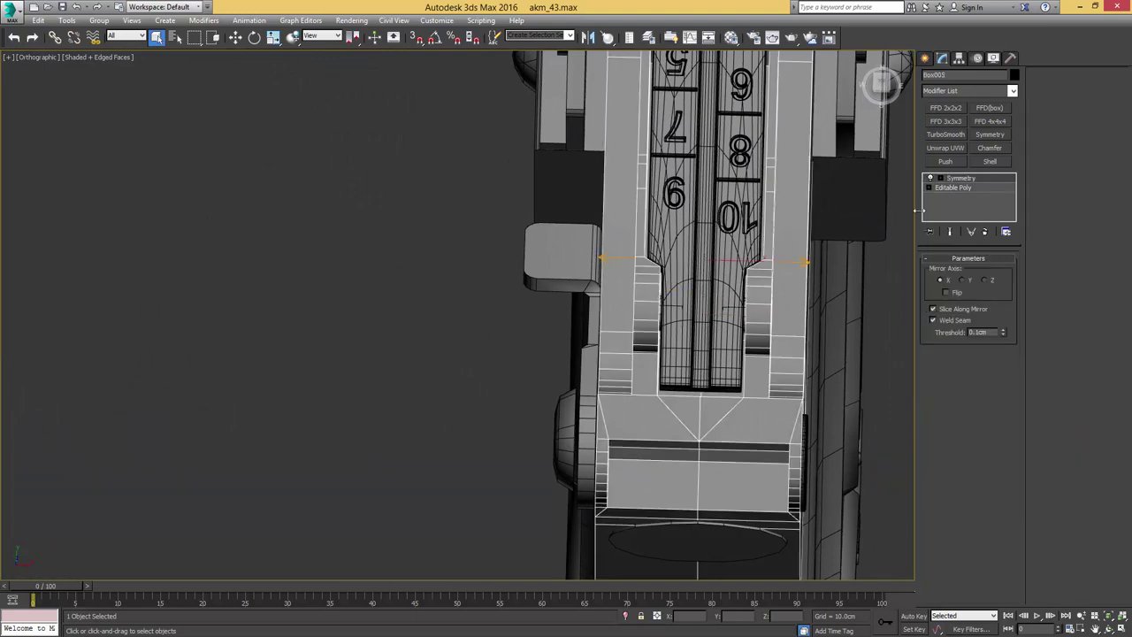
click(930, 178)
key(alt+q)
alt+middle_drag(789, 231, 827, 209)
click(956, 189)
middle_drag(684, 228, 804, 266)
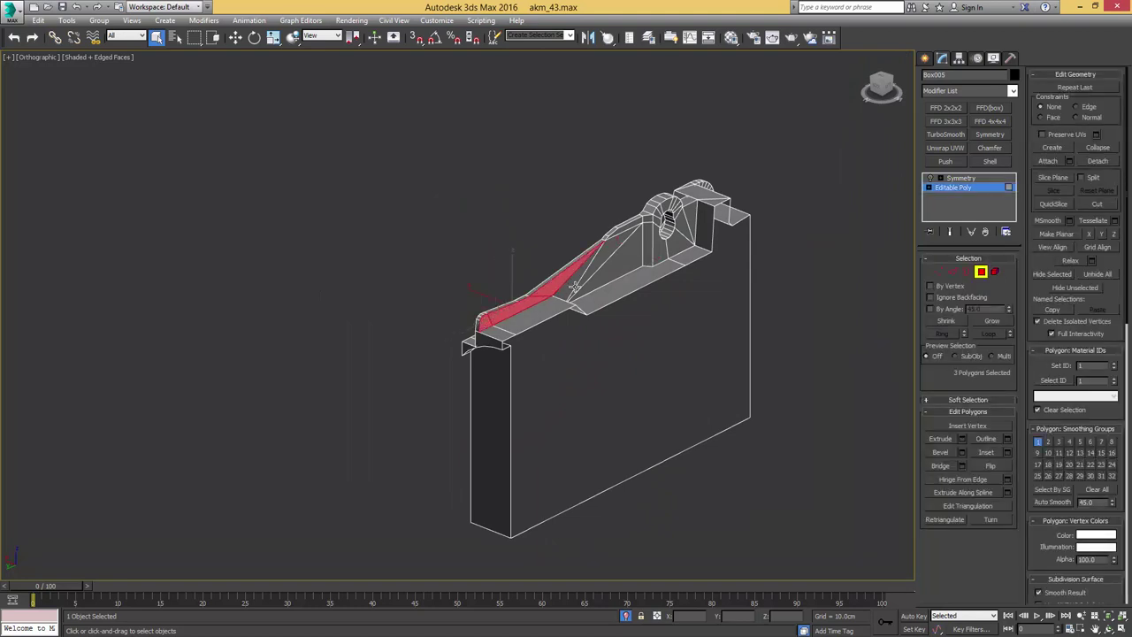
- Deselect the surplus polygons so that only the inner side face of the base's raised wall stays selected for moving
alt+middle_drag(623, 240, 730, 266)
alt+drag(521, 303, 551, 288)
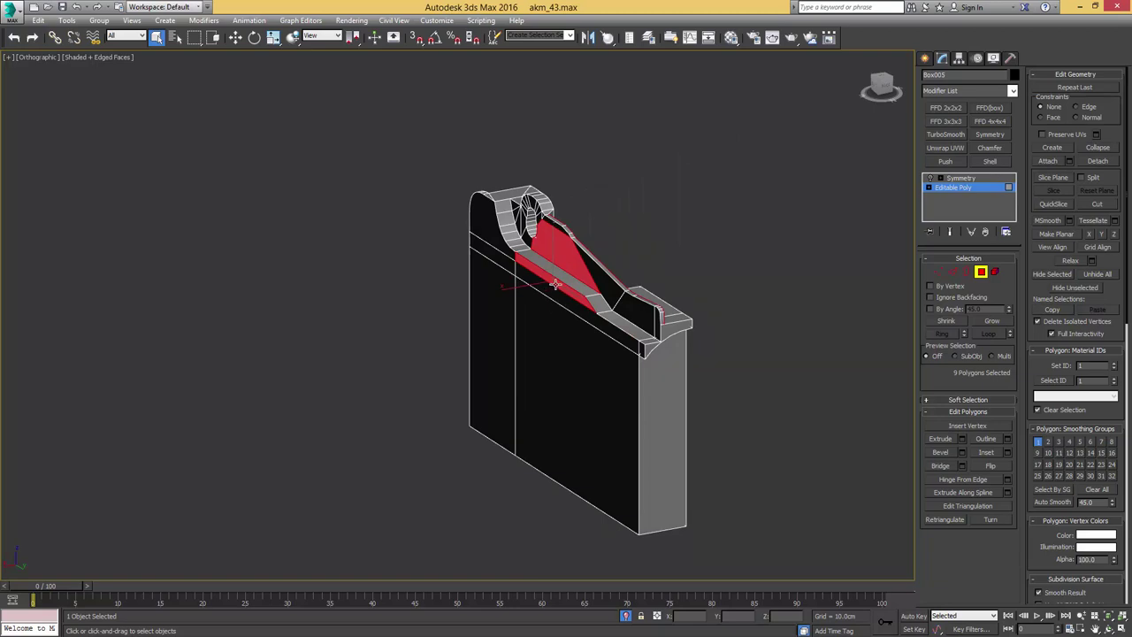
alt+click(555, 284)
alt+click(564, 259)
alt+middle_drag(563, 260, 505, 277)
scroll(621, 254, up, 5)
key(w)
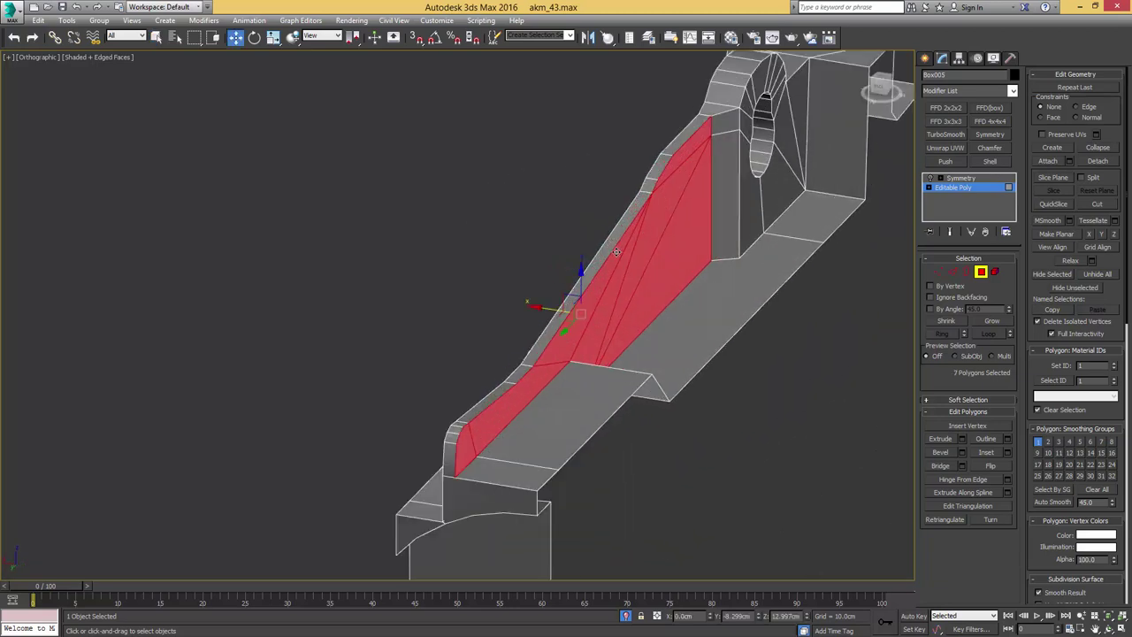
- End the isolation, move the inner wall polygons about 0.03 cm along X toward the sight leaf, and return to the Symmetry modifier
alt+middle_drag(602, 251, 631, 240)
key(alt+q)
scroll(760, 132, down, 3)
middle_drag(766, 132, 761, 284)
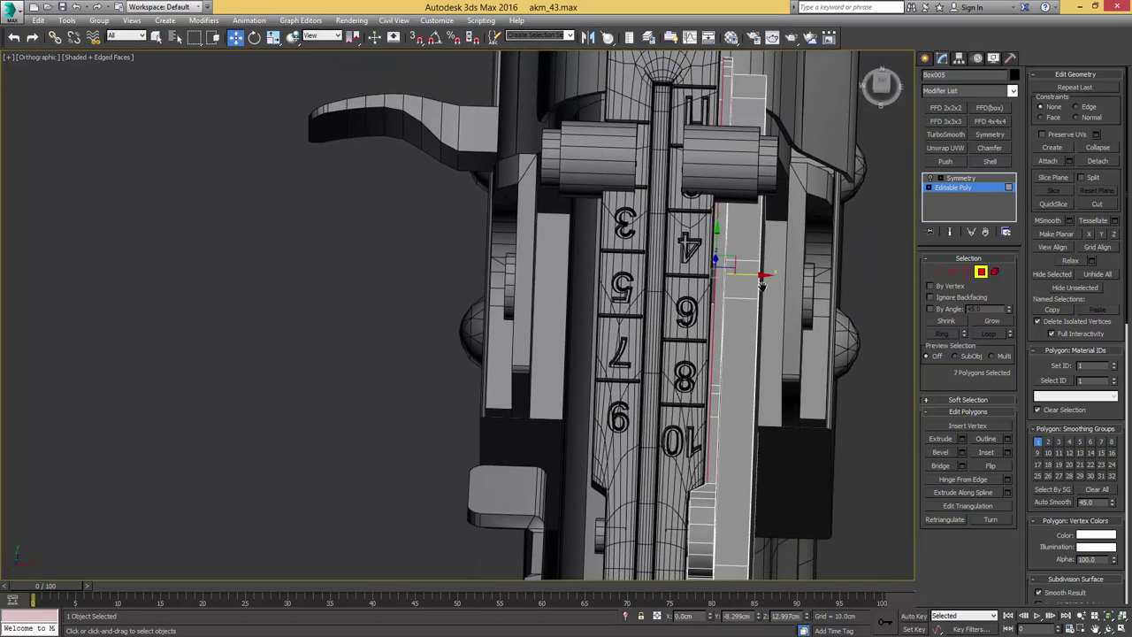
scroll(743, 274, up, 3)
drag(736, 262, 730, 262)
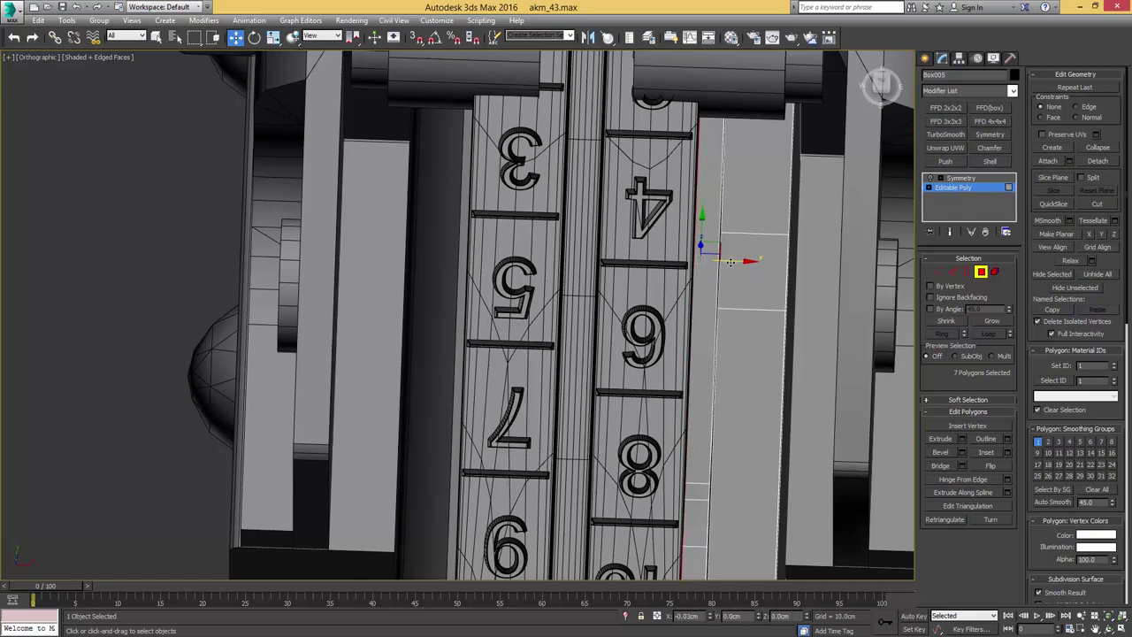
click(939, 179)
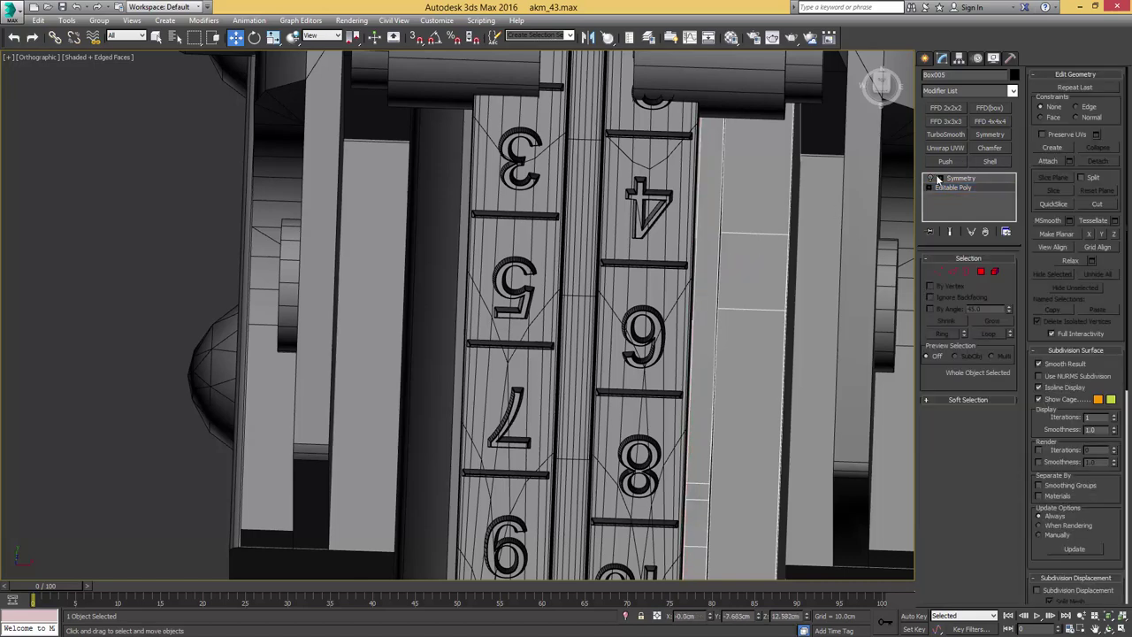
click(952, 179)
- Select the narrow side piece next to the rear sight base and apply an FFD 2x2x2 modifier to it in the front view
scroll(818, 200, down, 5)
alt+middle_drag(791, 228, 758, 193)
key(q)
click(651, 299)
alt+middle_drag(651, 299, 648, 232)
key(f)
scroll(633, 226, down, 2)
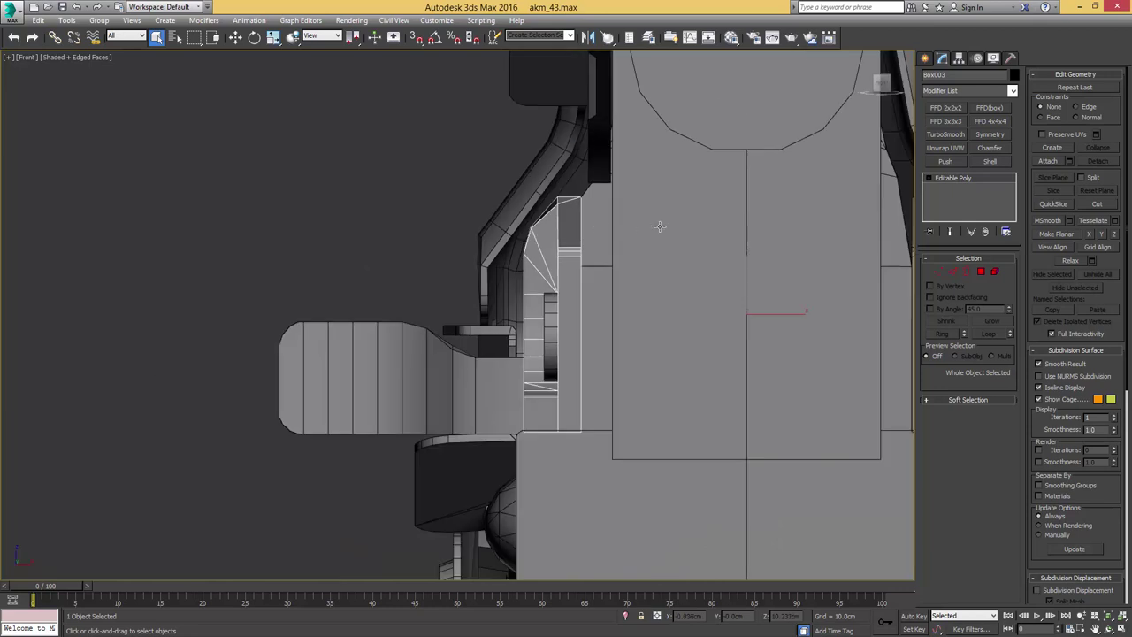
click(955, 110)
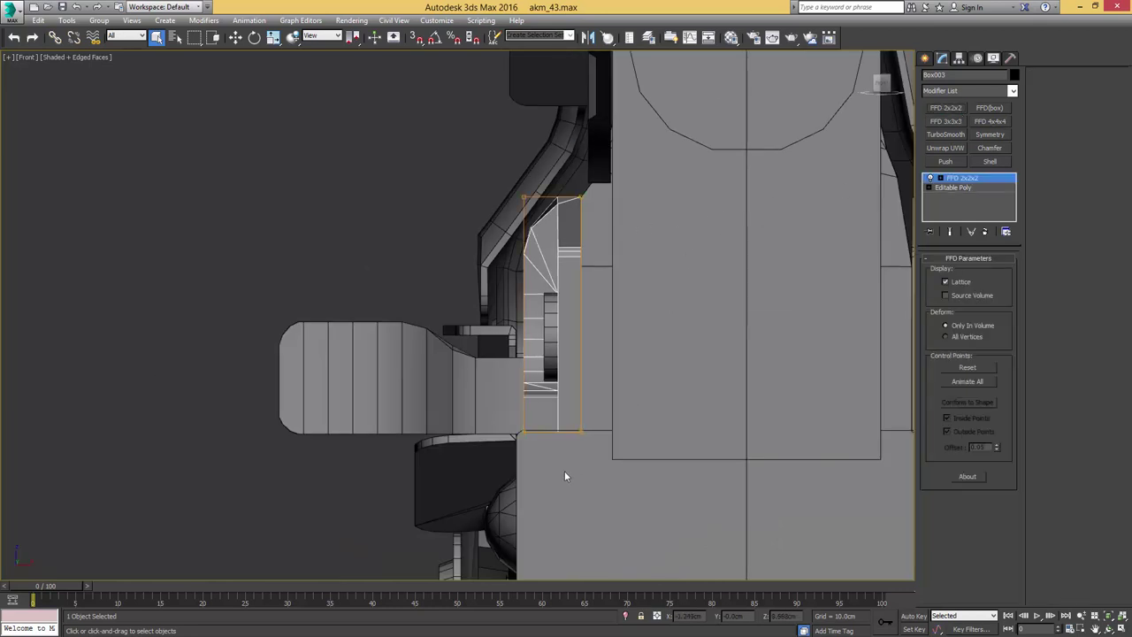